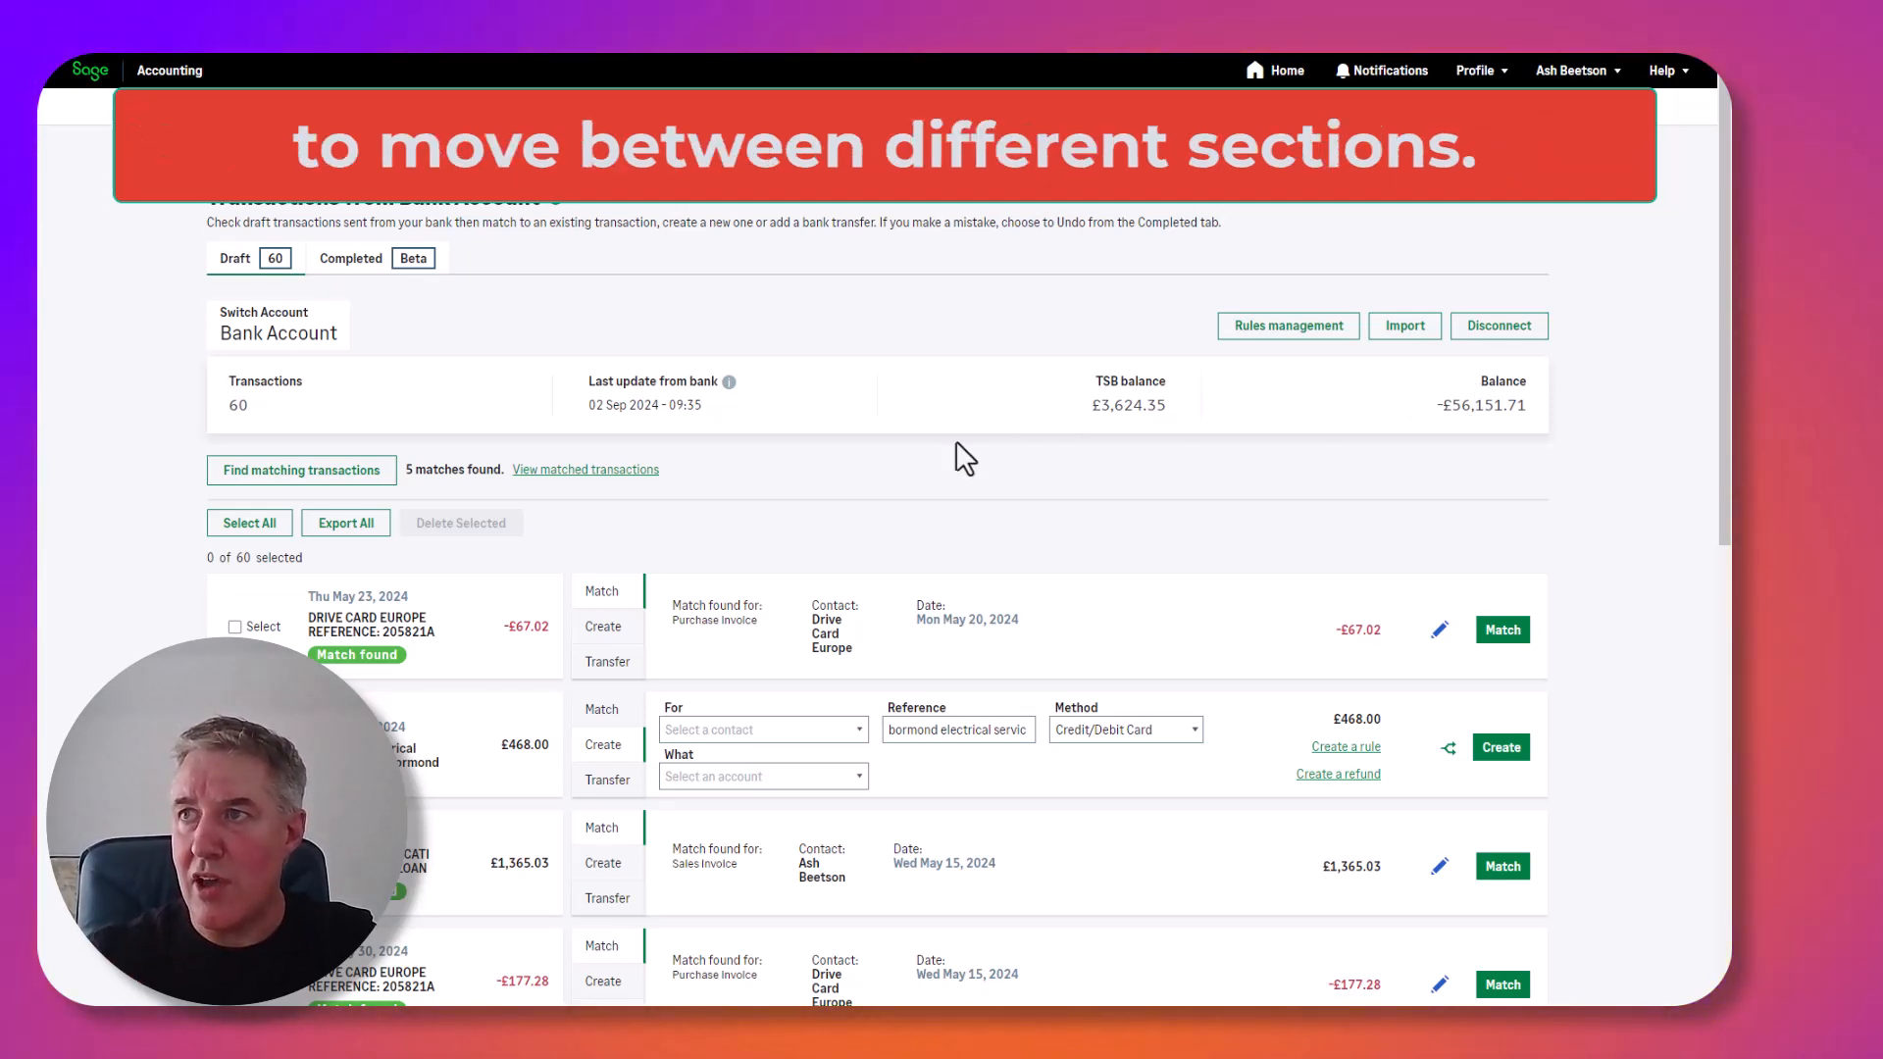
Filter the draft bank transactions down to the five that have a match found.
left_click(248, 399)
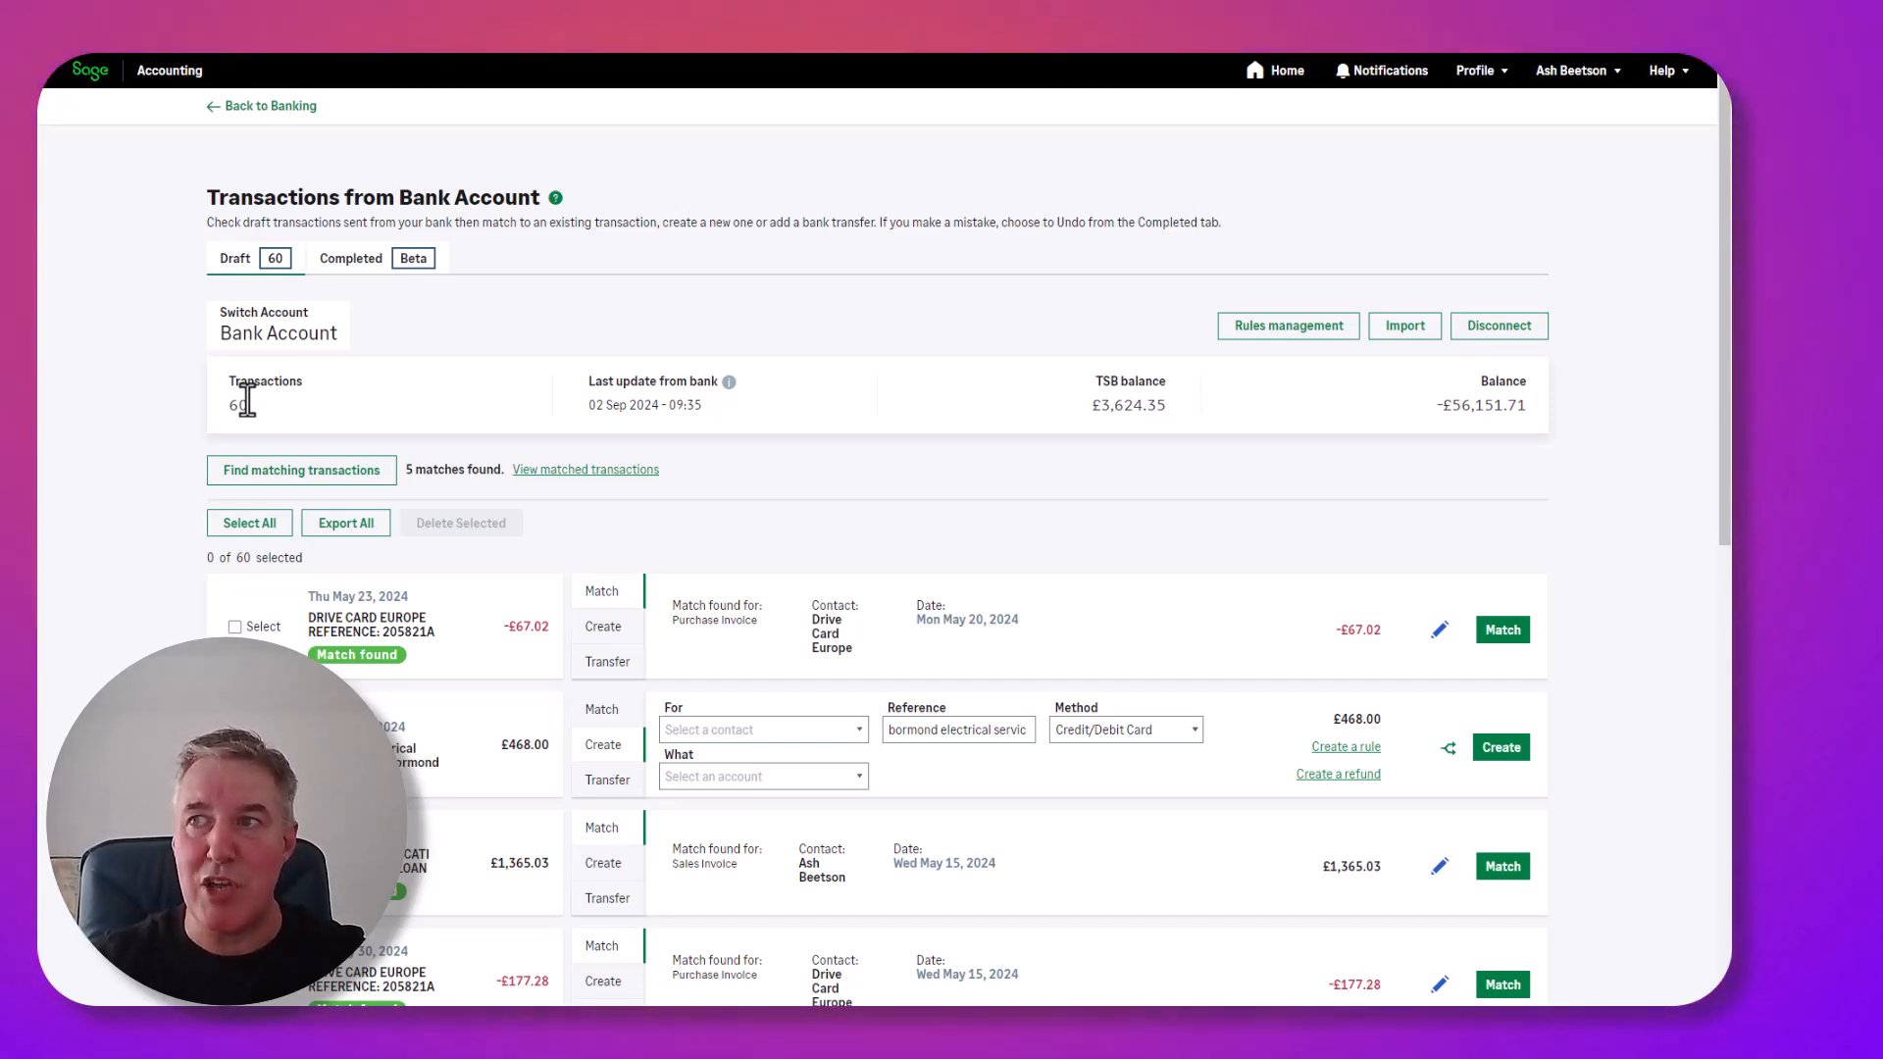
scroll(373, 535, "down", 2)
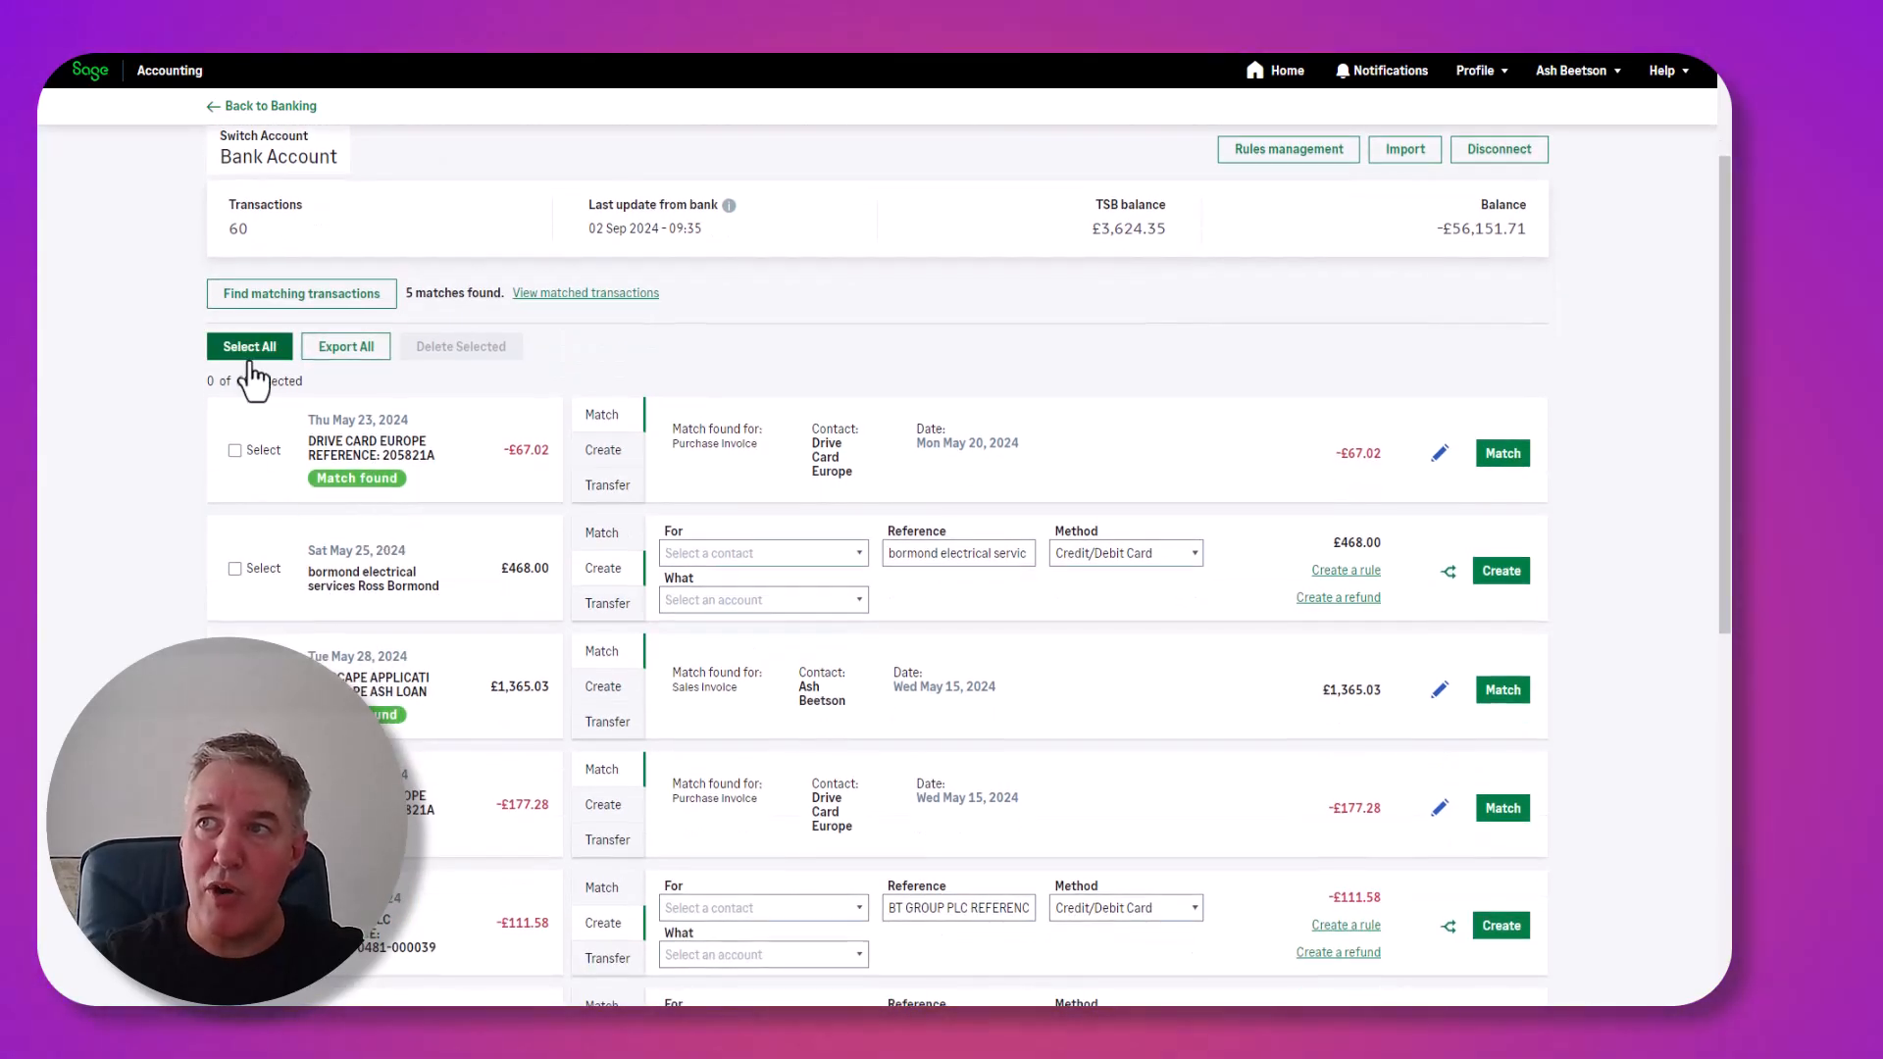
scroll(312, 509, "down", 8)
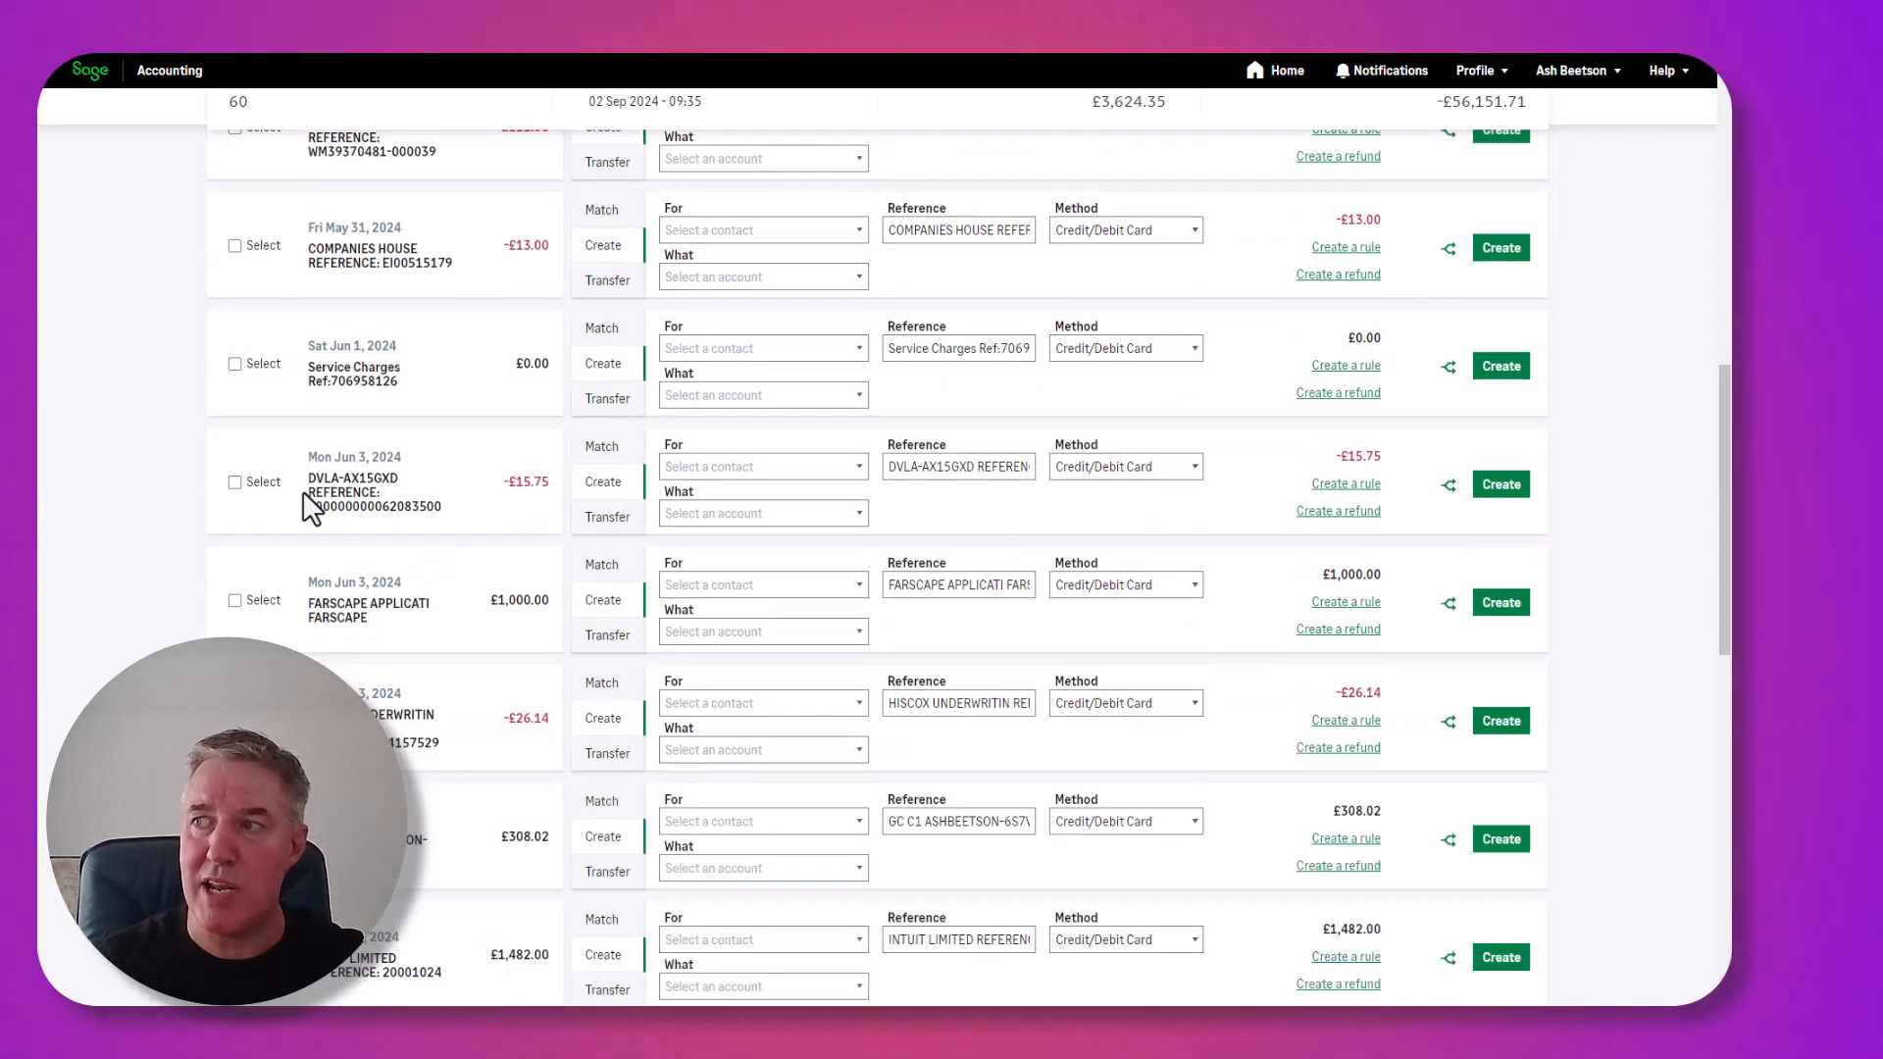
scroll(846, 656, "down", 12)
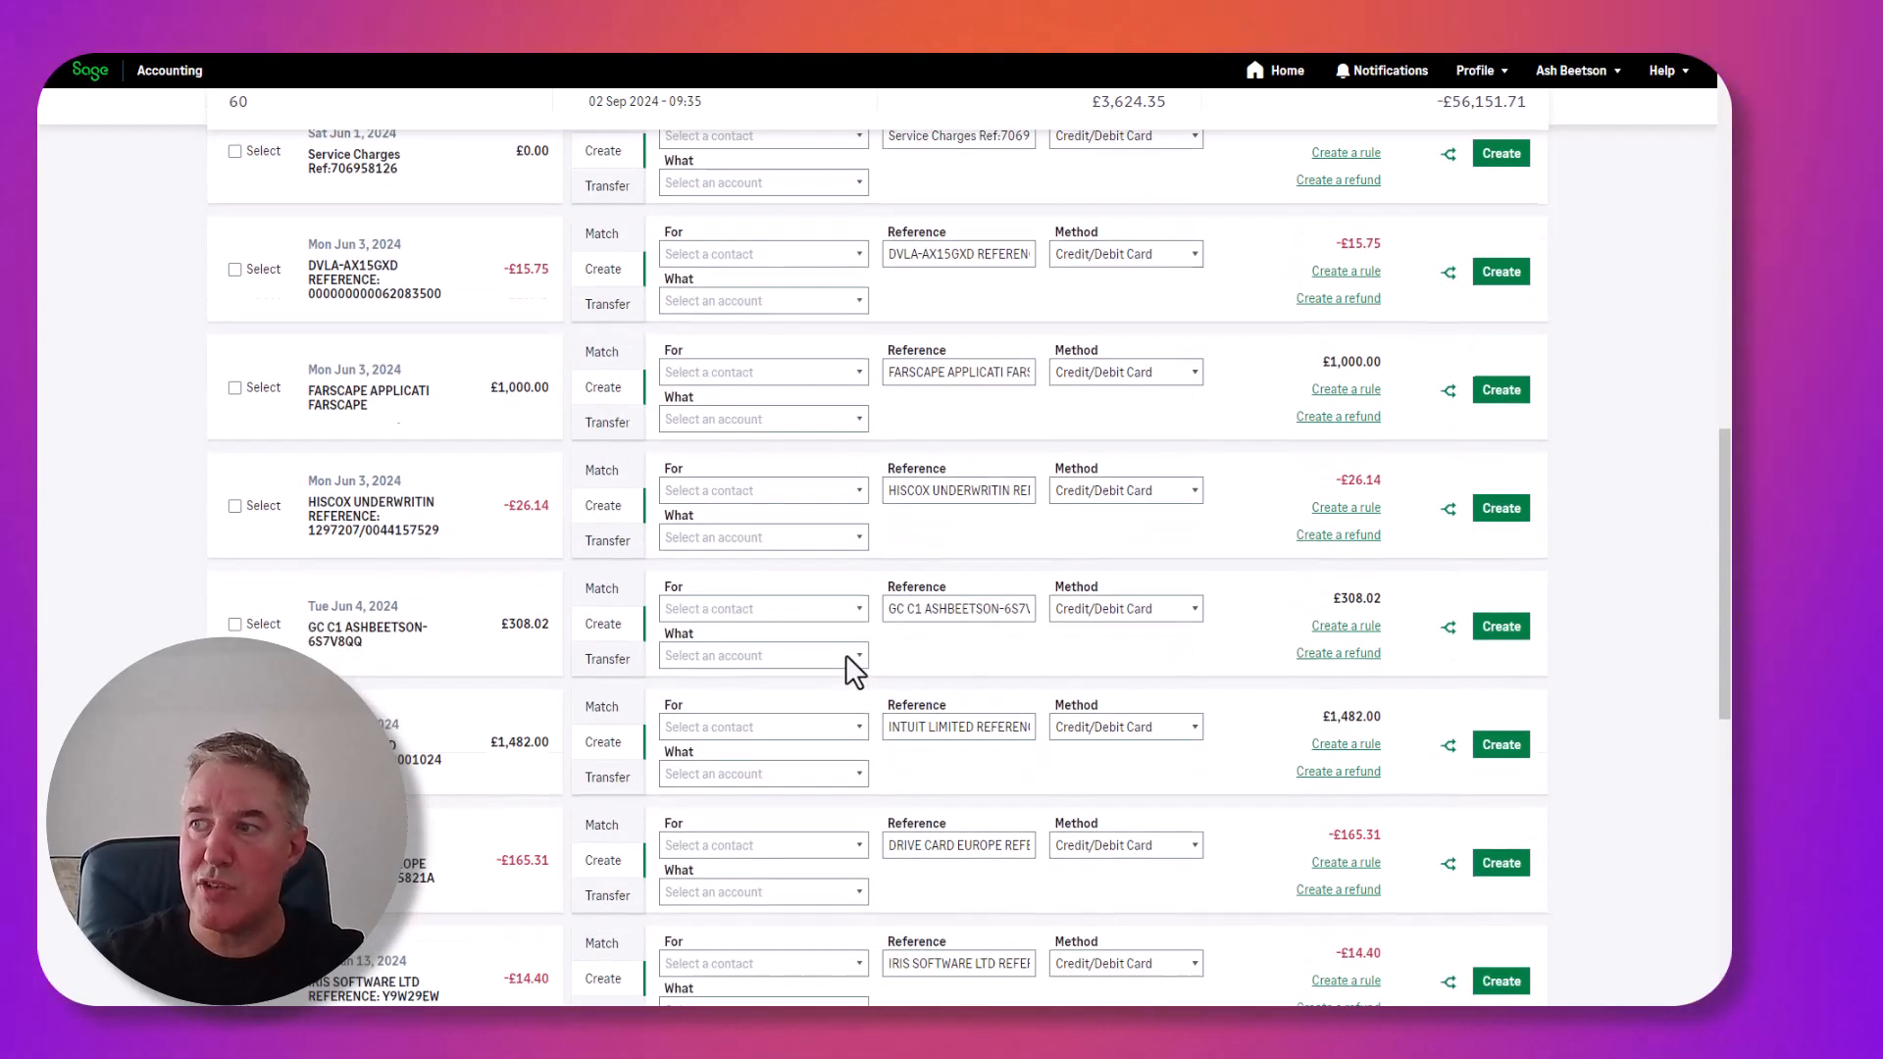
scroll(854, 716, "down", 1)
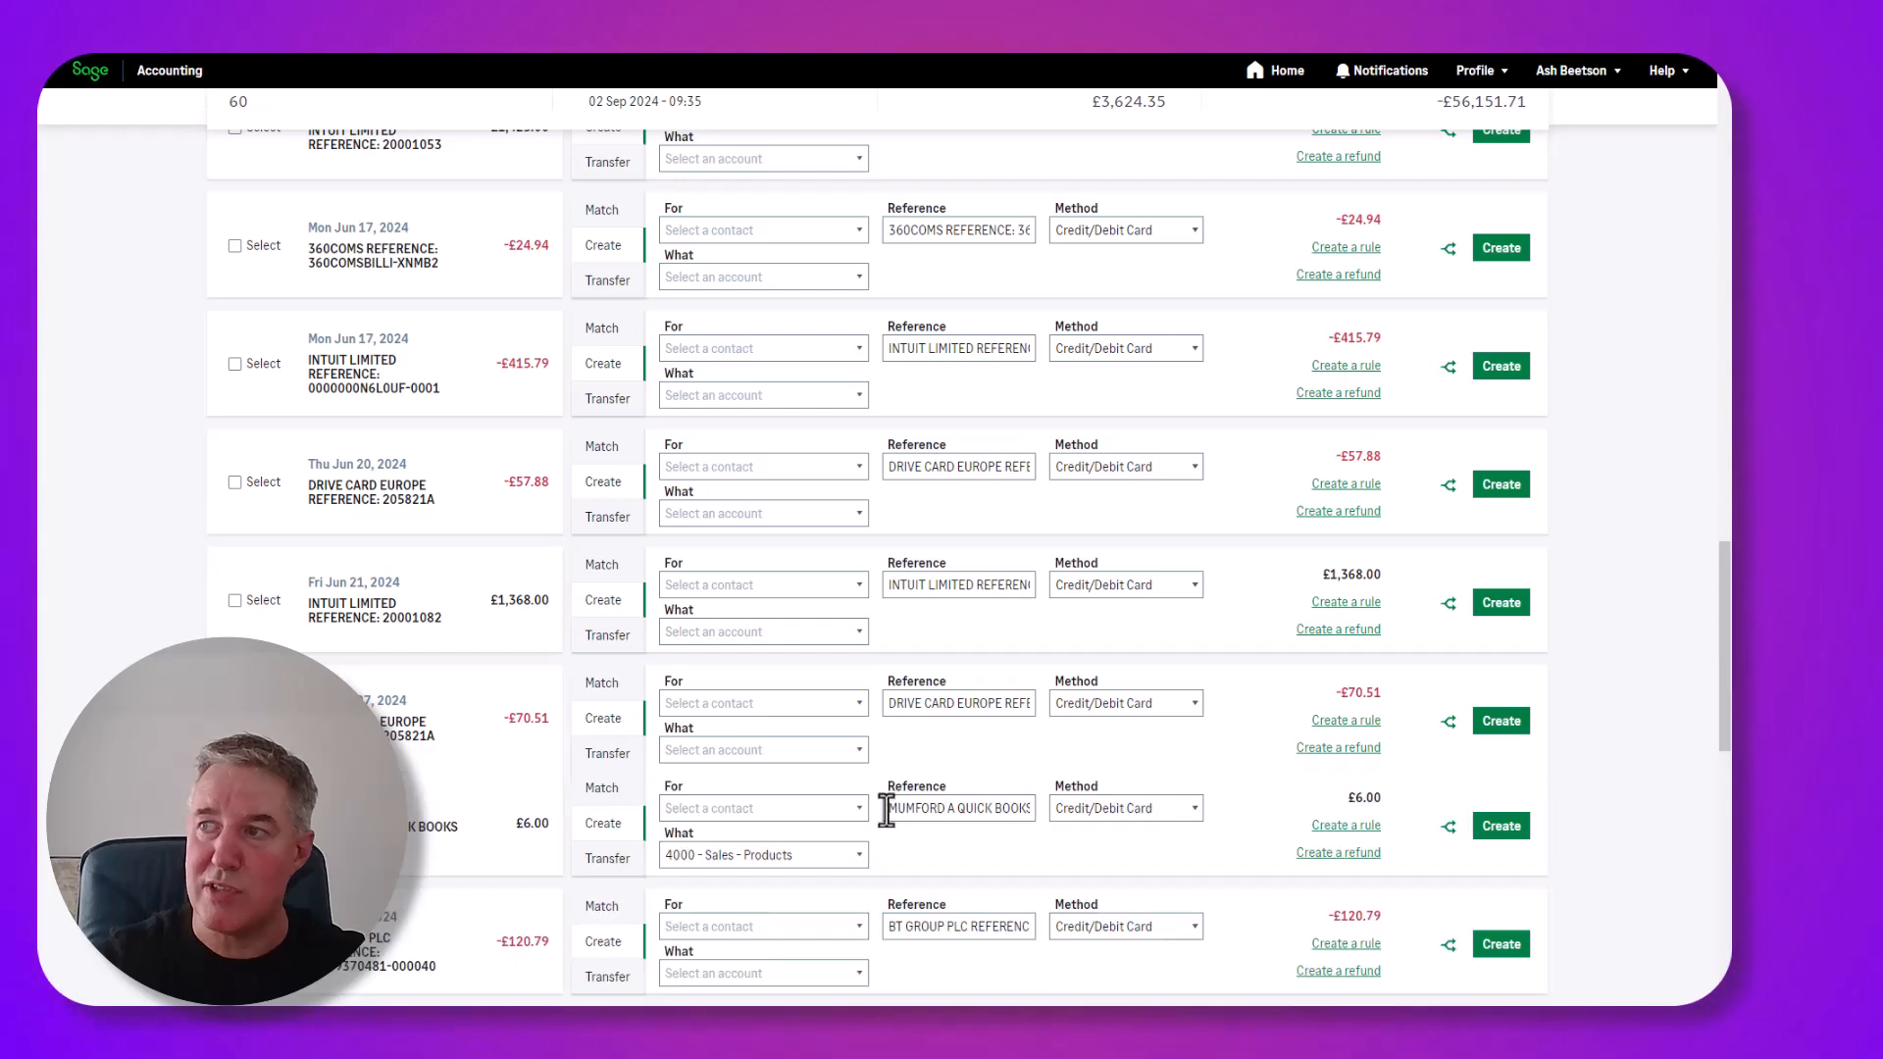
scroll(885, 810, "down", 1)
scroll(886, 810, "down", 5)
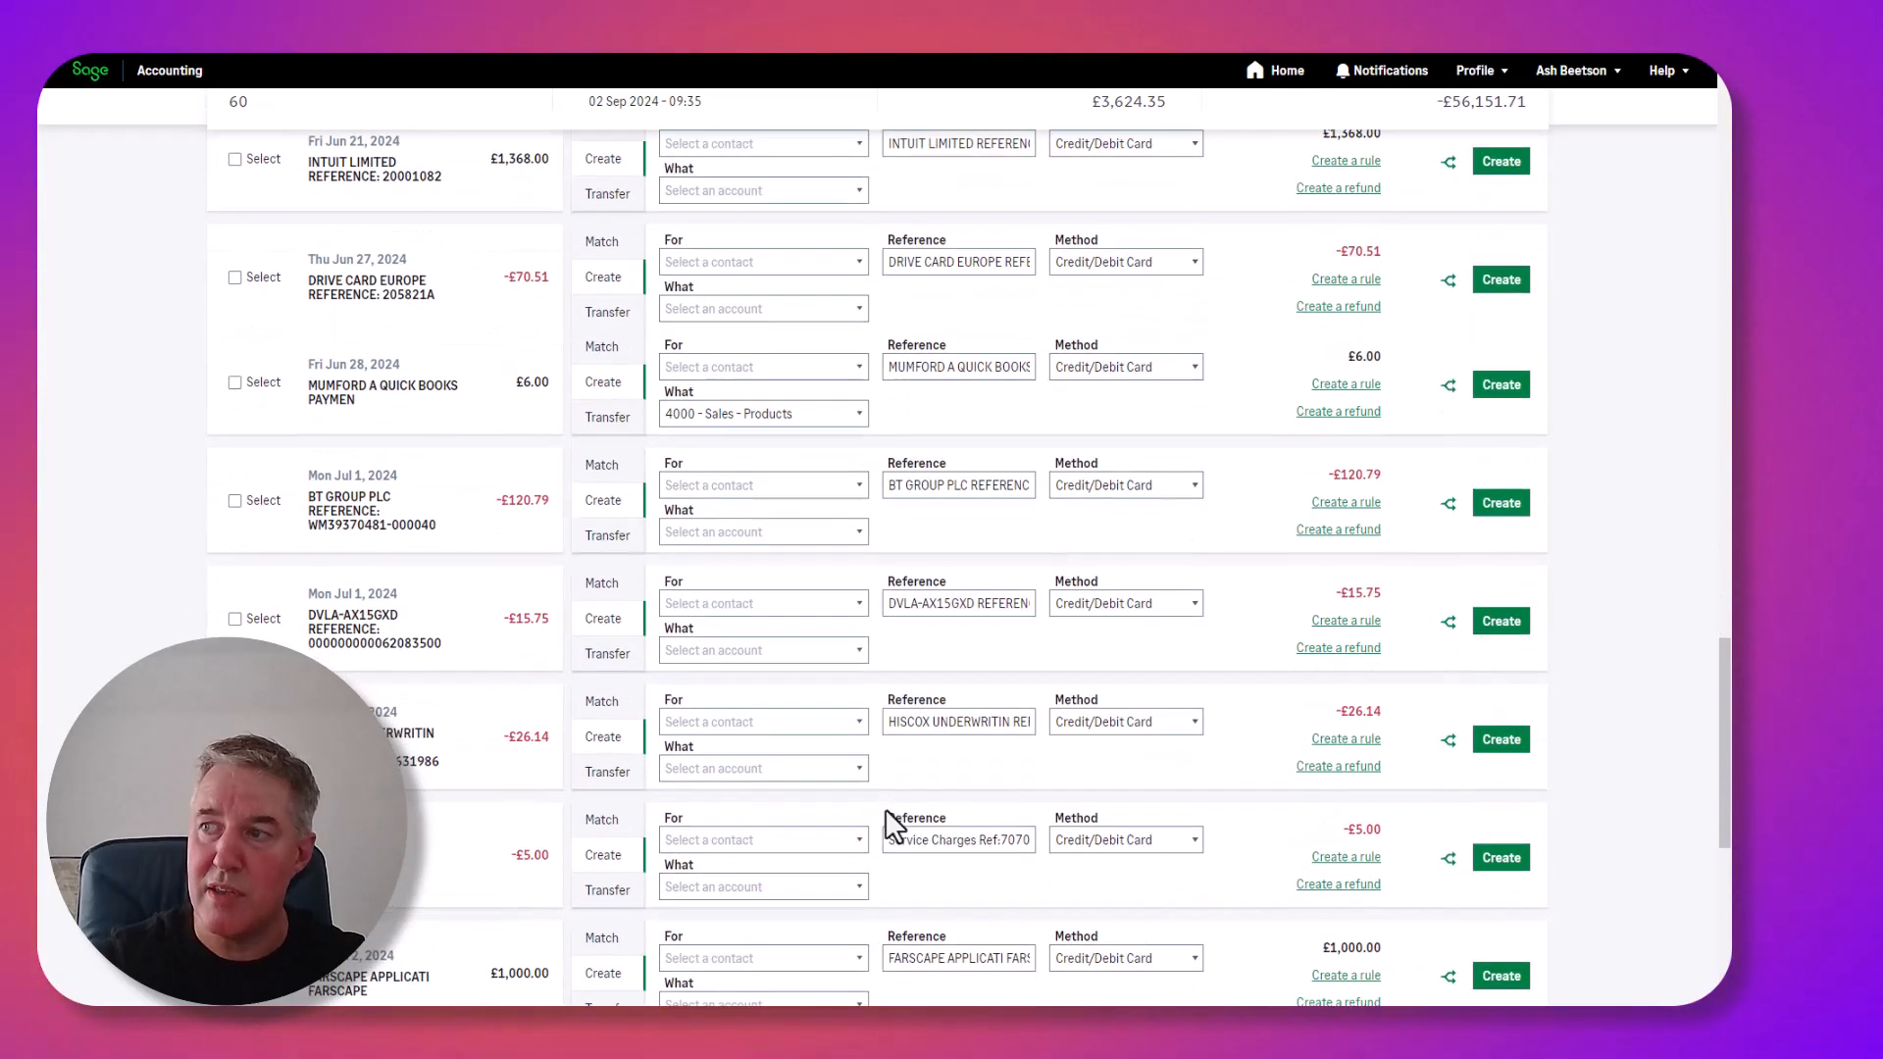
scroll(893, 819, "up", 4)
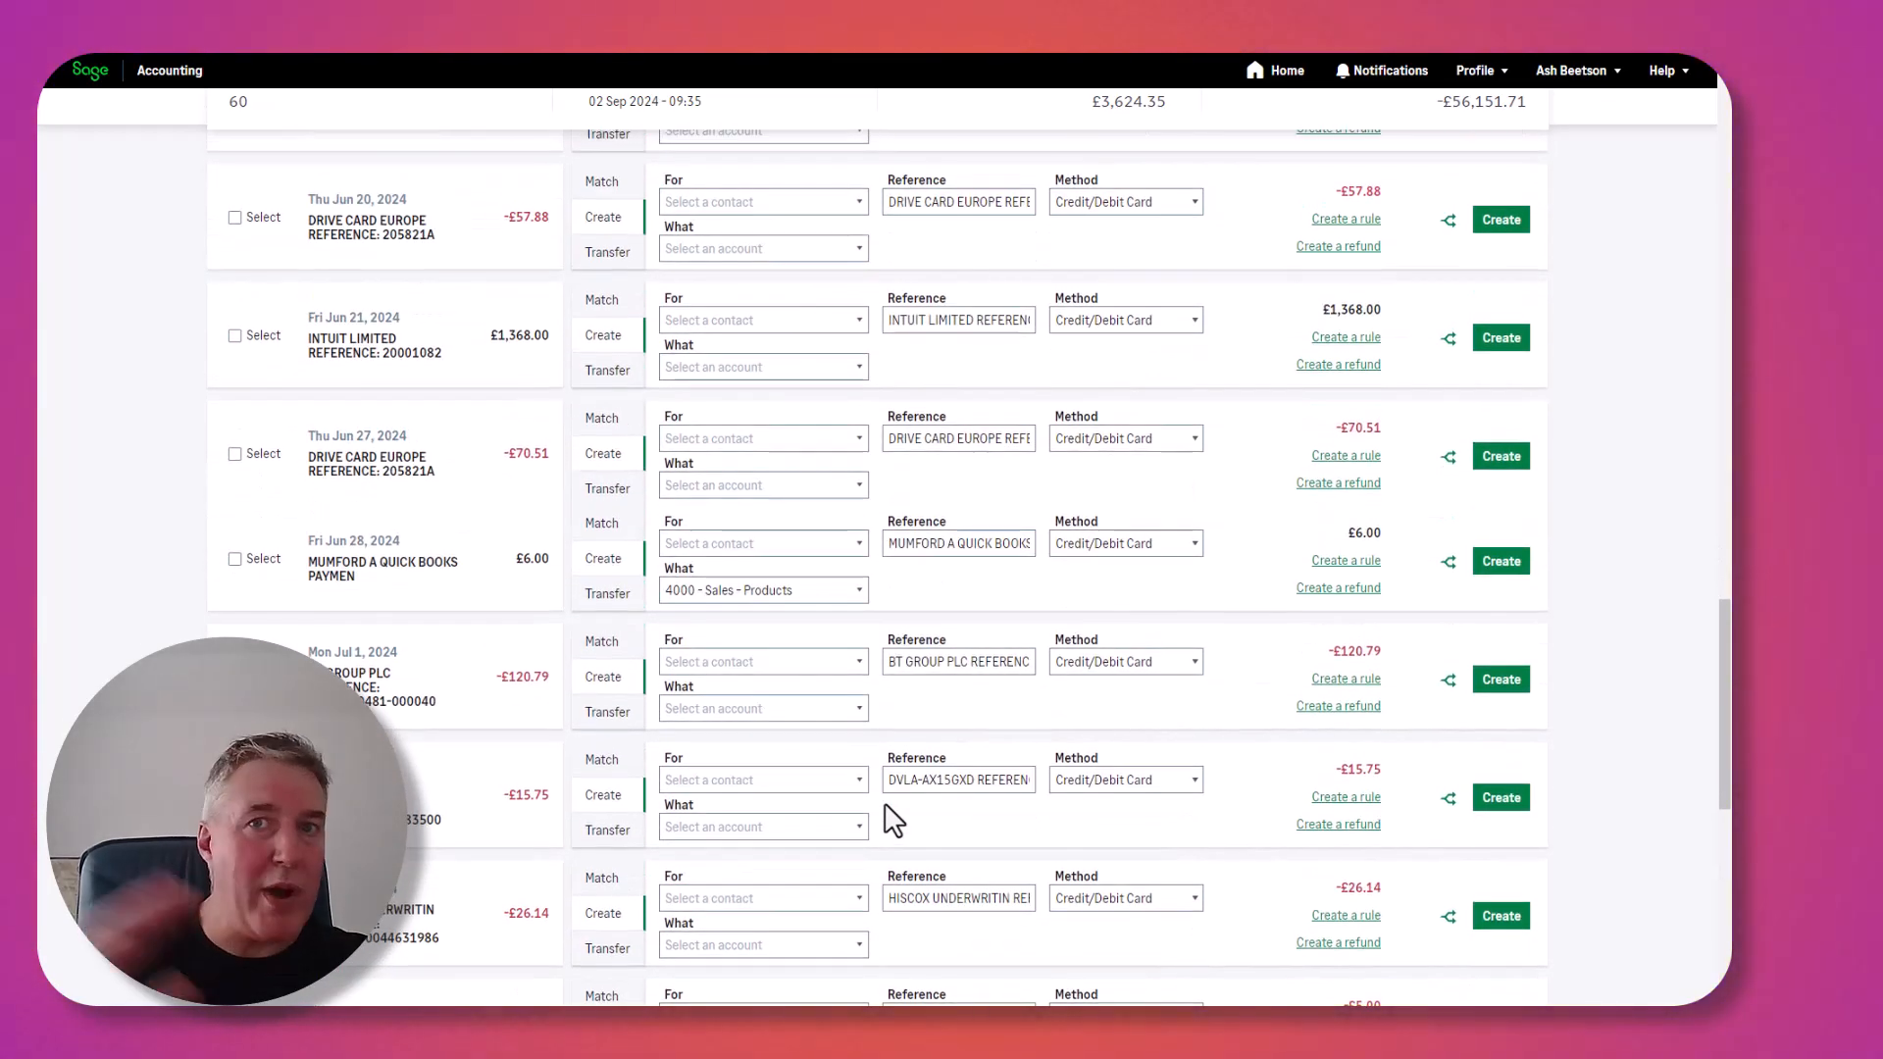
scroll(513, 702, "up", 8)
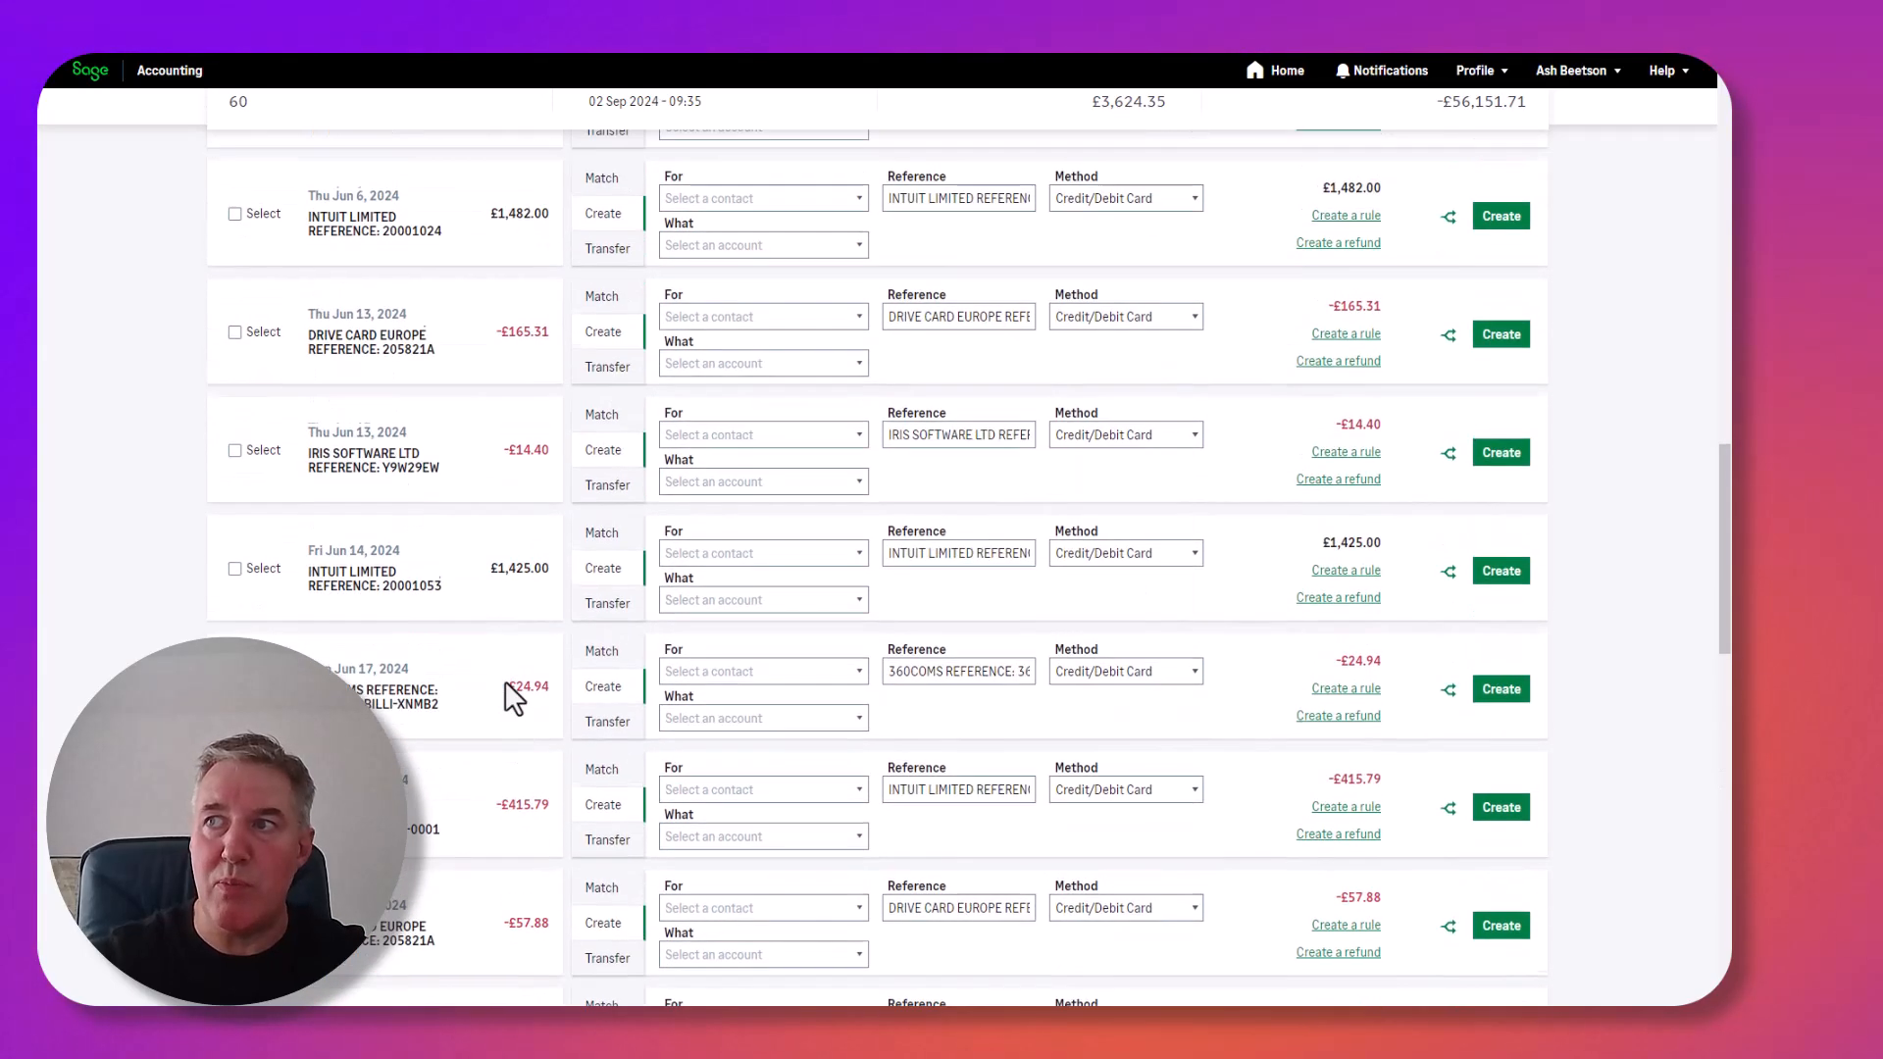
scroll(513, 703, "up", 12)
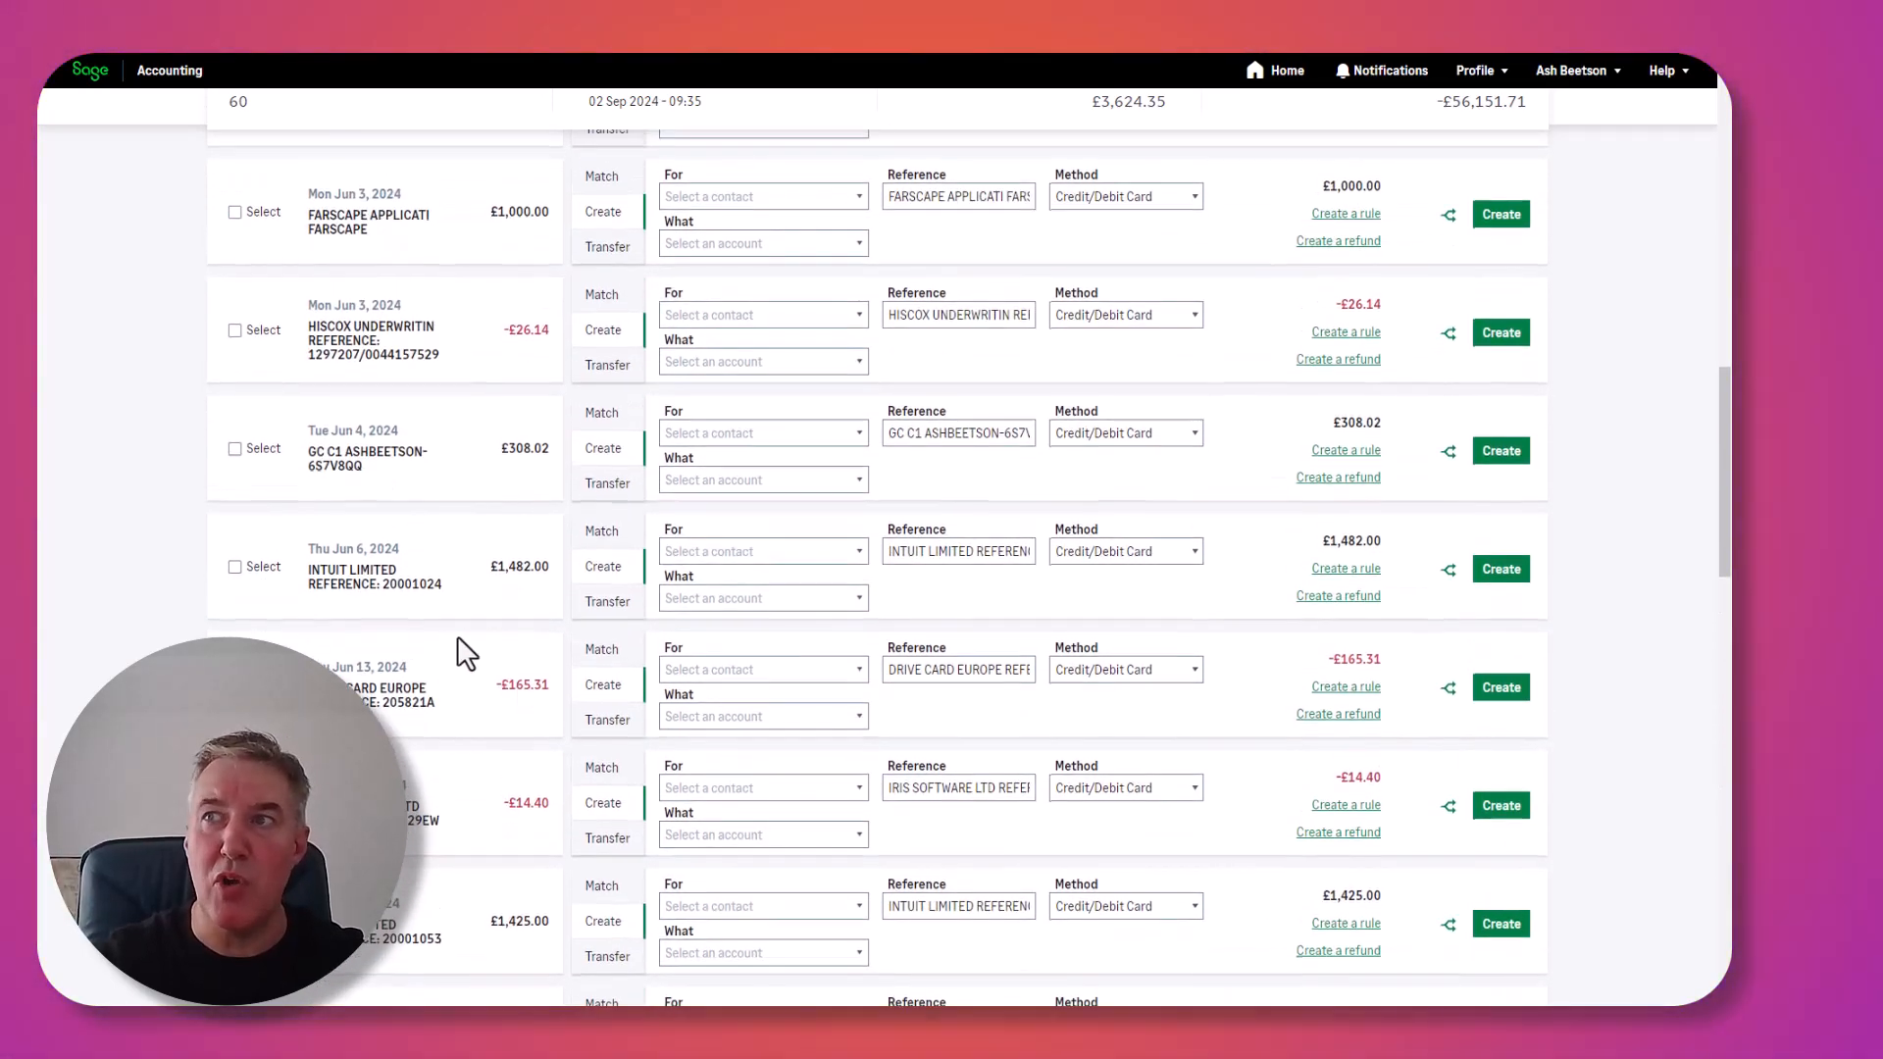
scroll(469, 652, "up", 6)
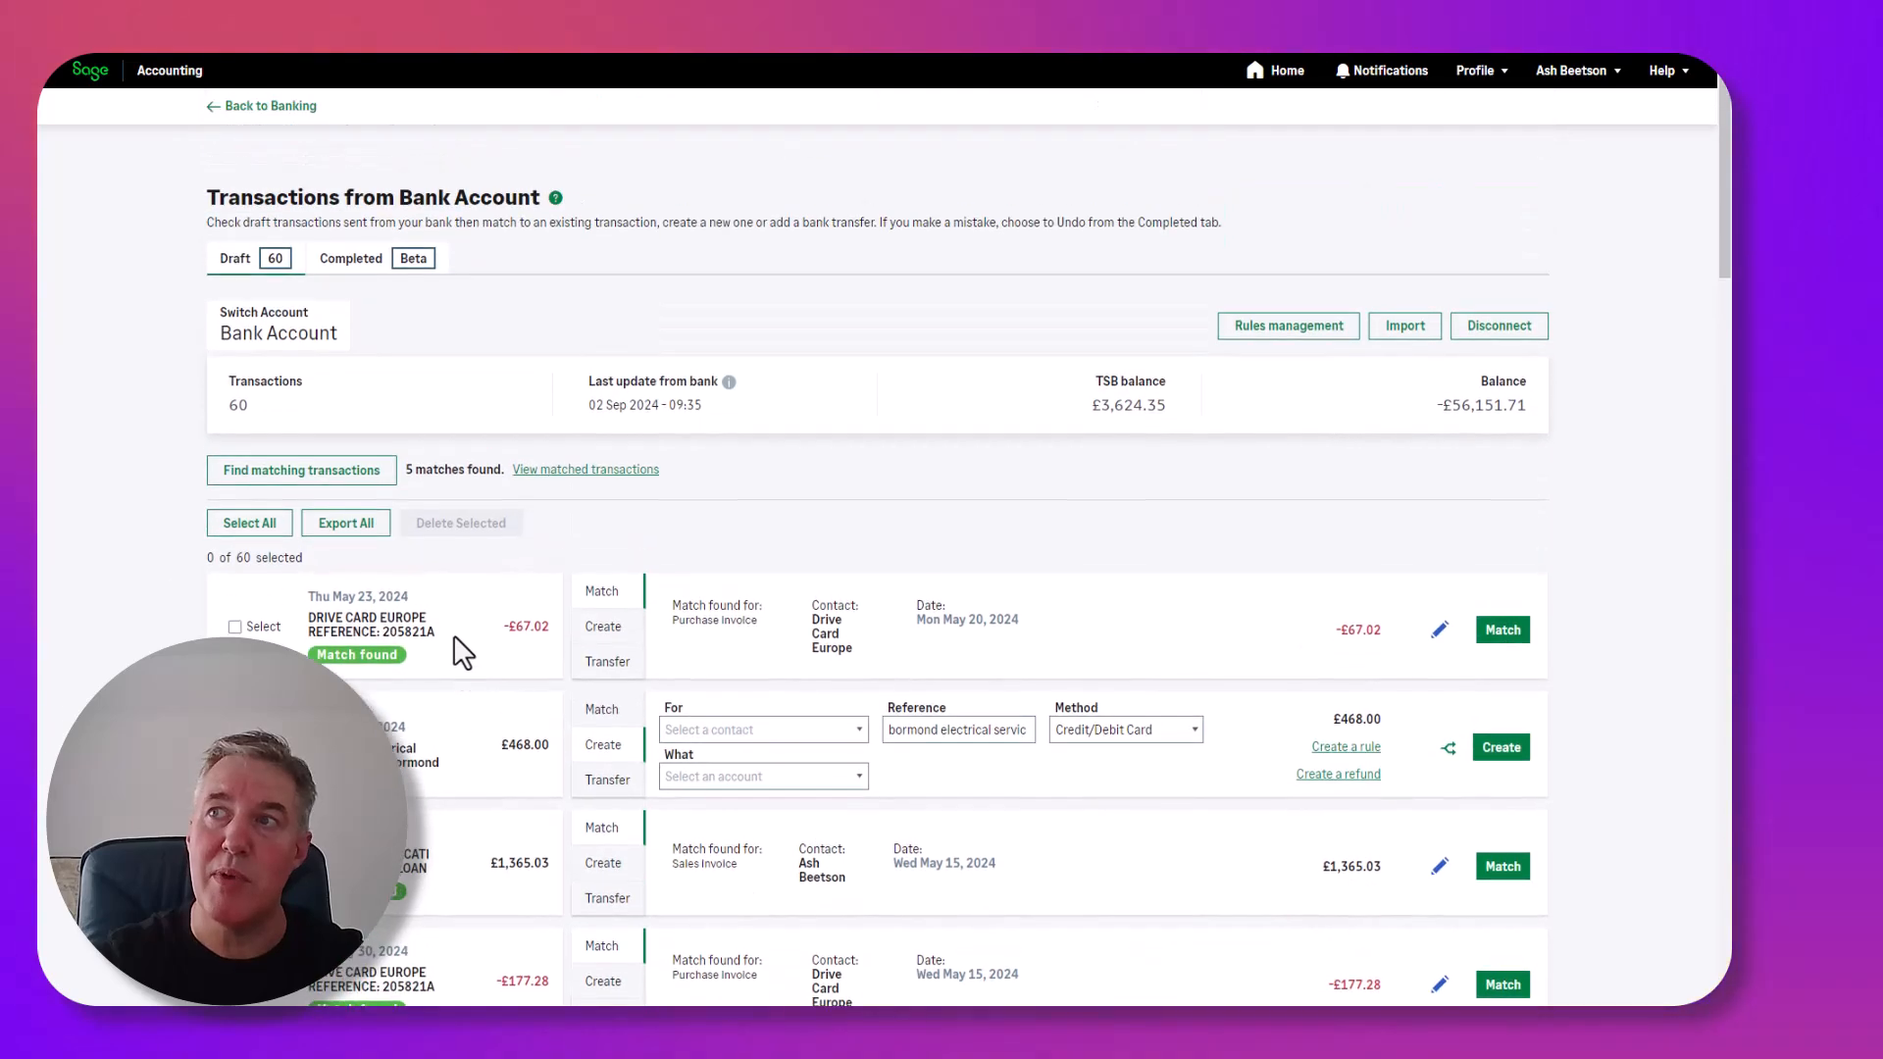
left_click(250, 524)
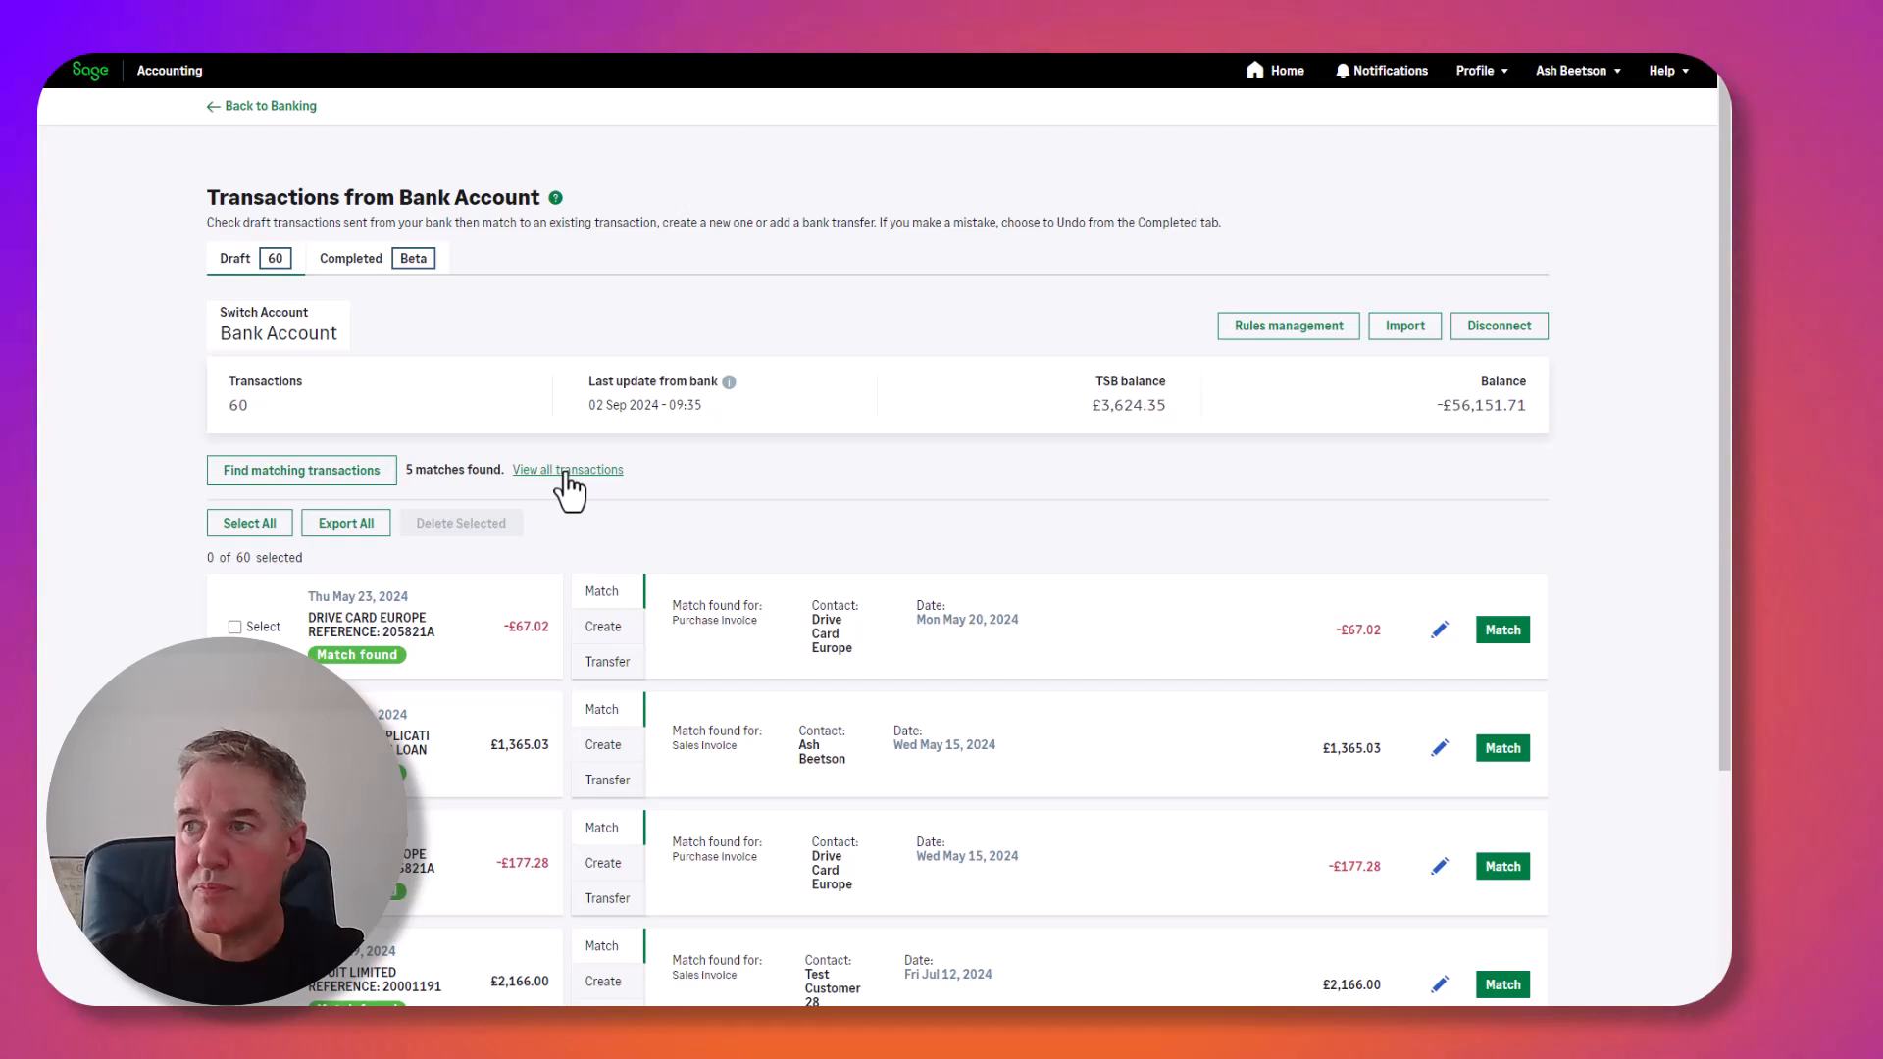
Select all five matched transactions and match them to their existing invoices.
scroll(567, 490, "down", 3)
left_click(249, 261)
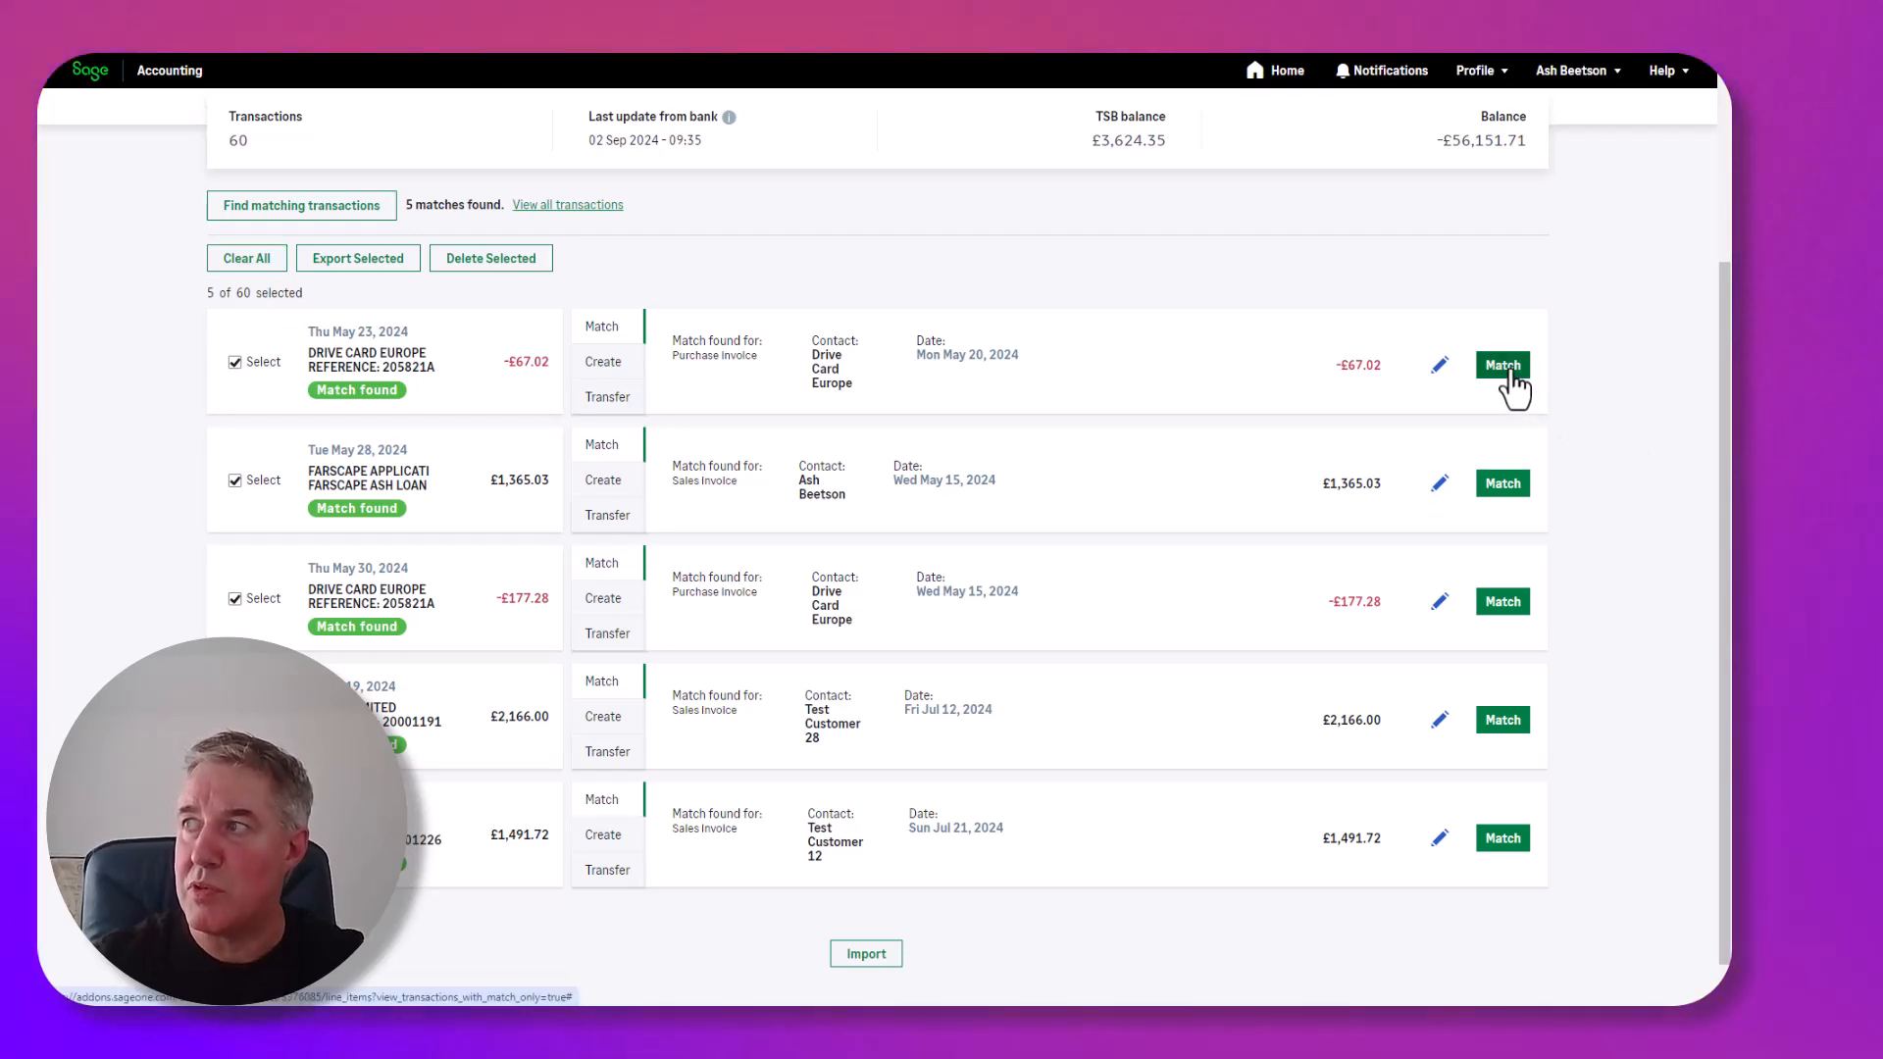
scroll(1516, 389, "up", 2)
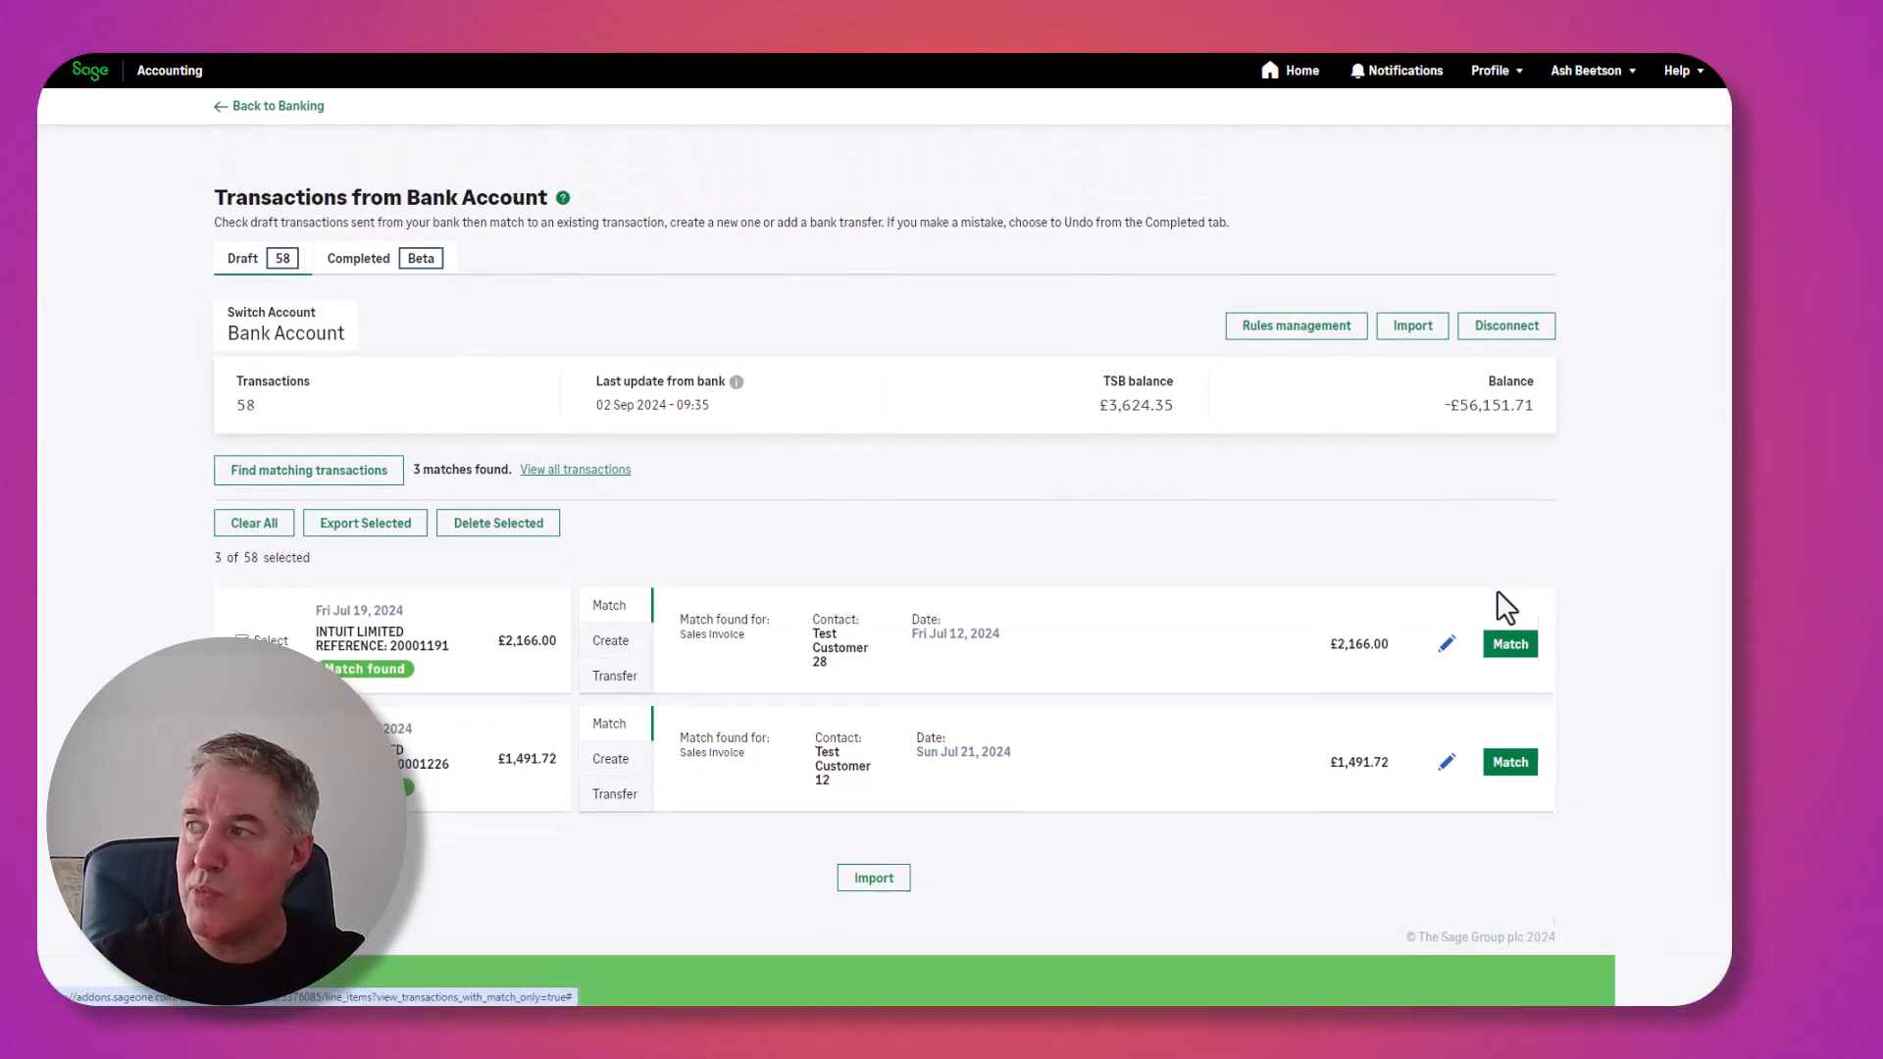
left_click(1510, 633)
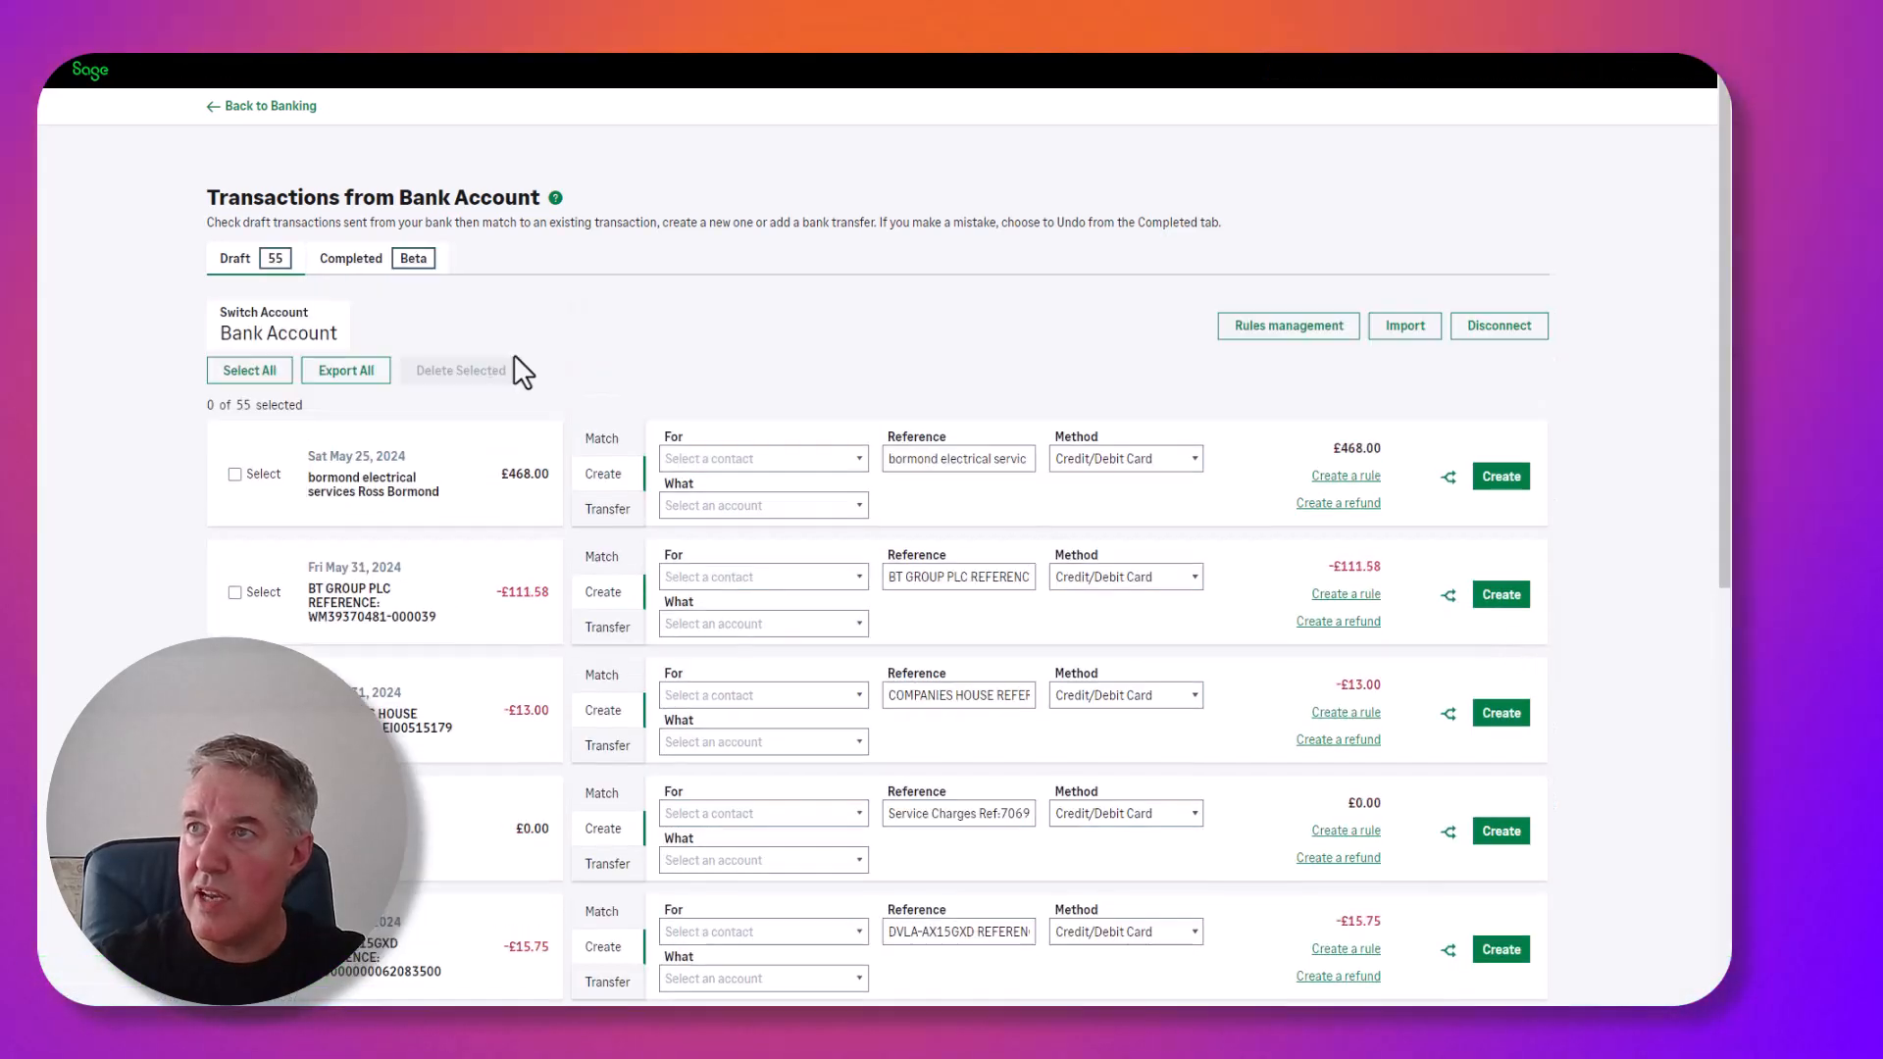
Switch to the Completed list and browse the 357 completed bank transactions.
left_click(275, 270)
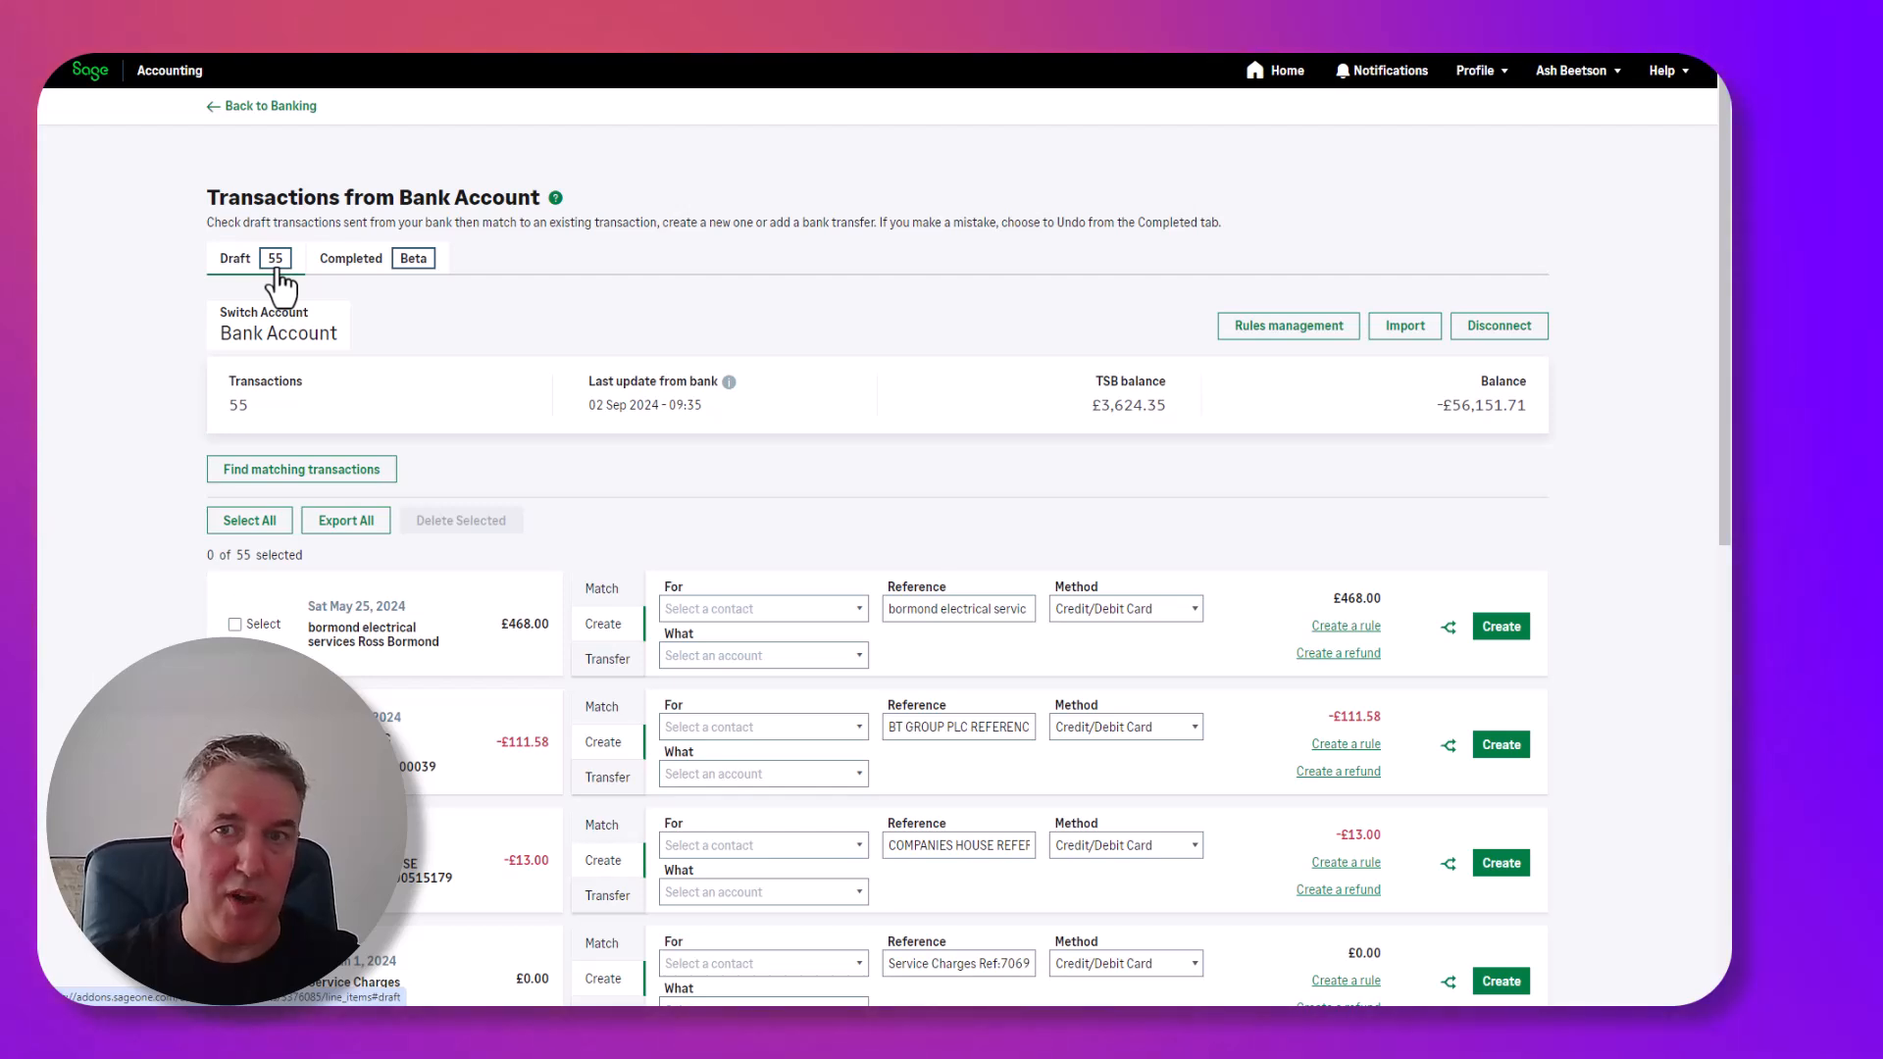
left_click(368, 280)
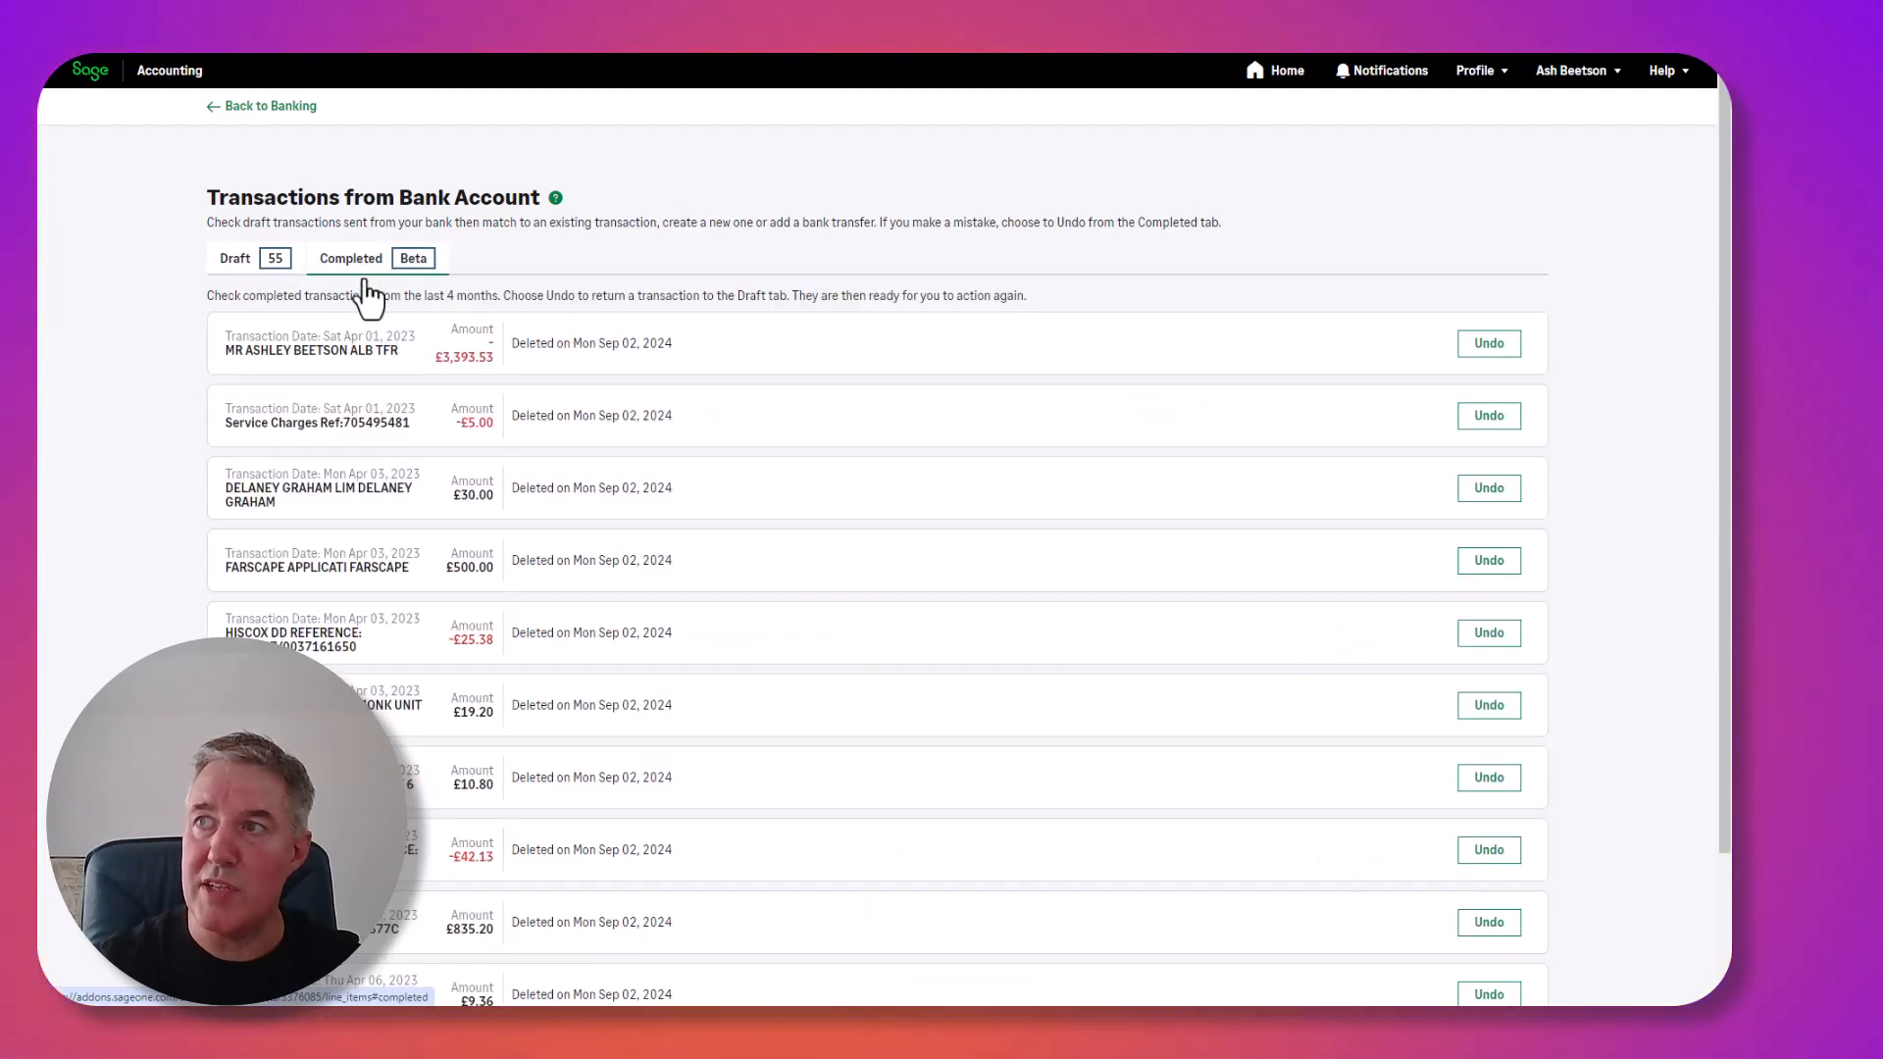
scroll(441, 297, "down", 3)
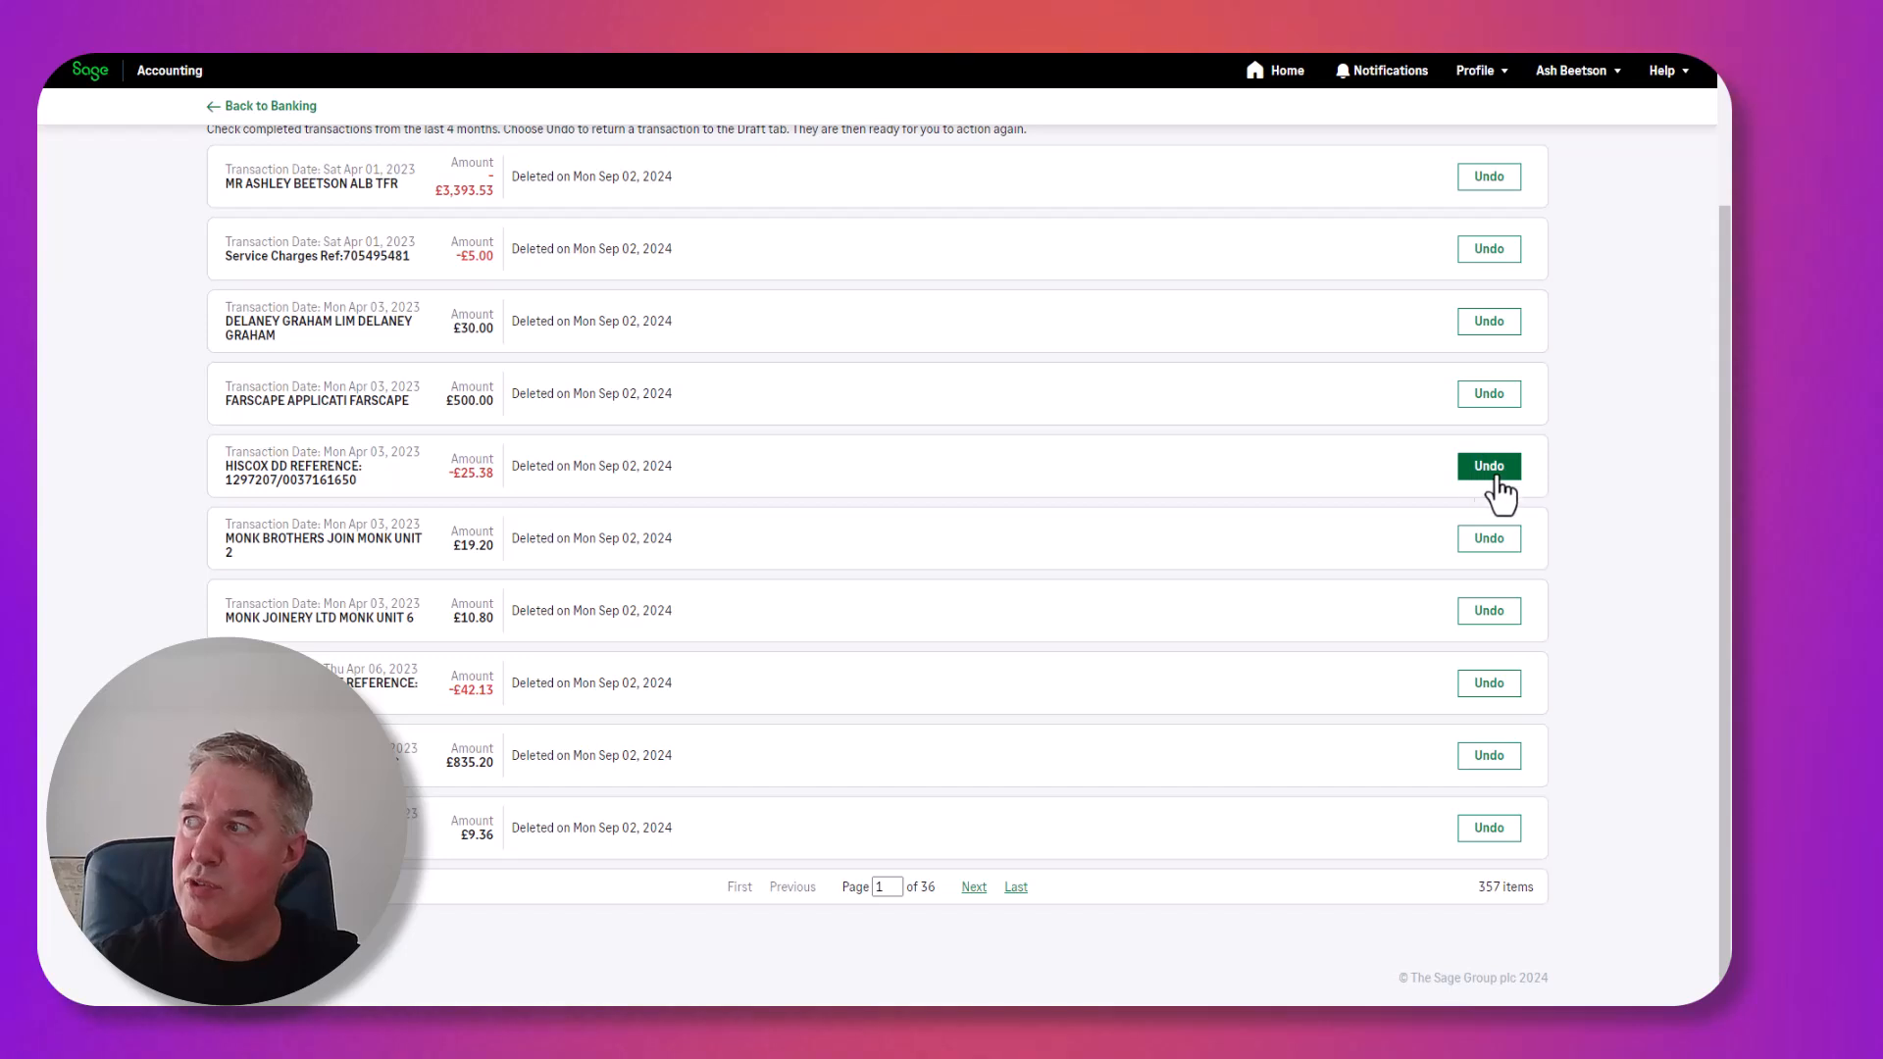
scroll(1441, 471, "up", 1)
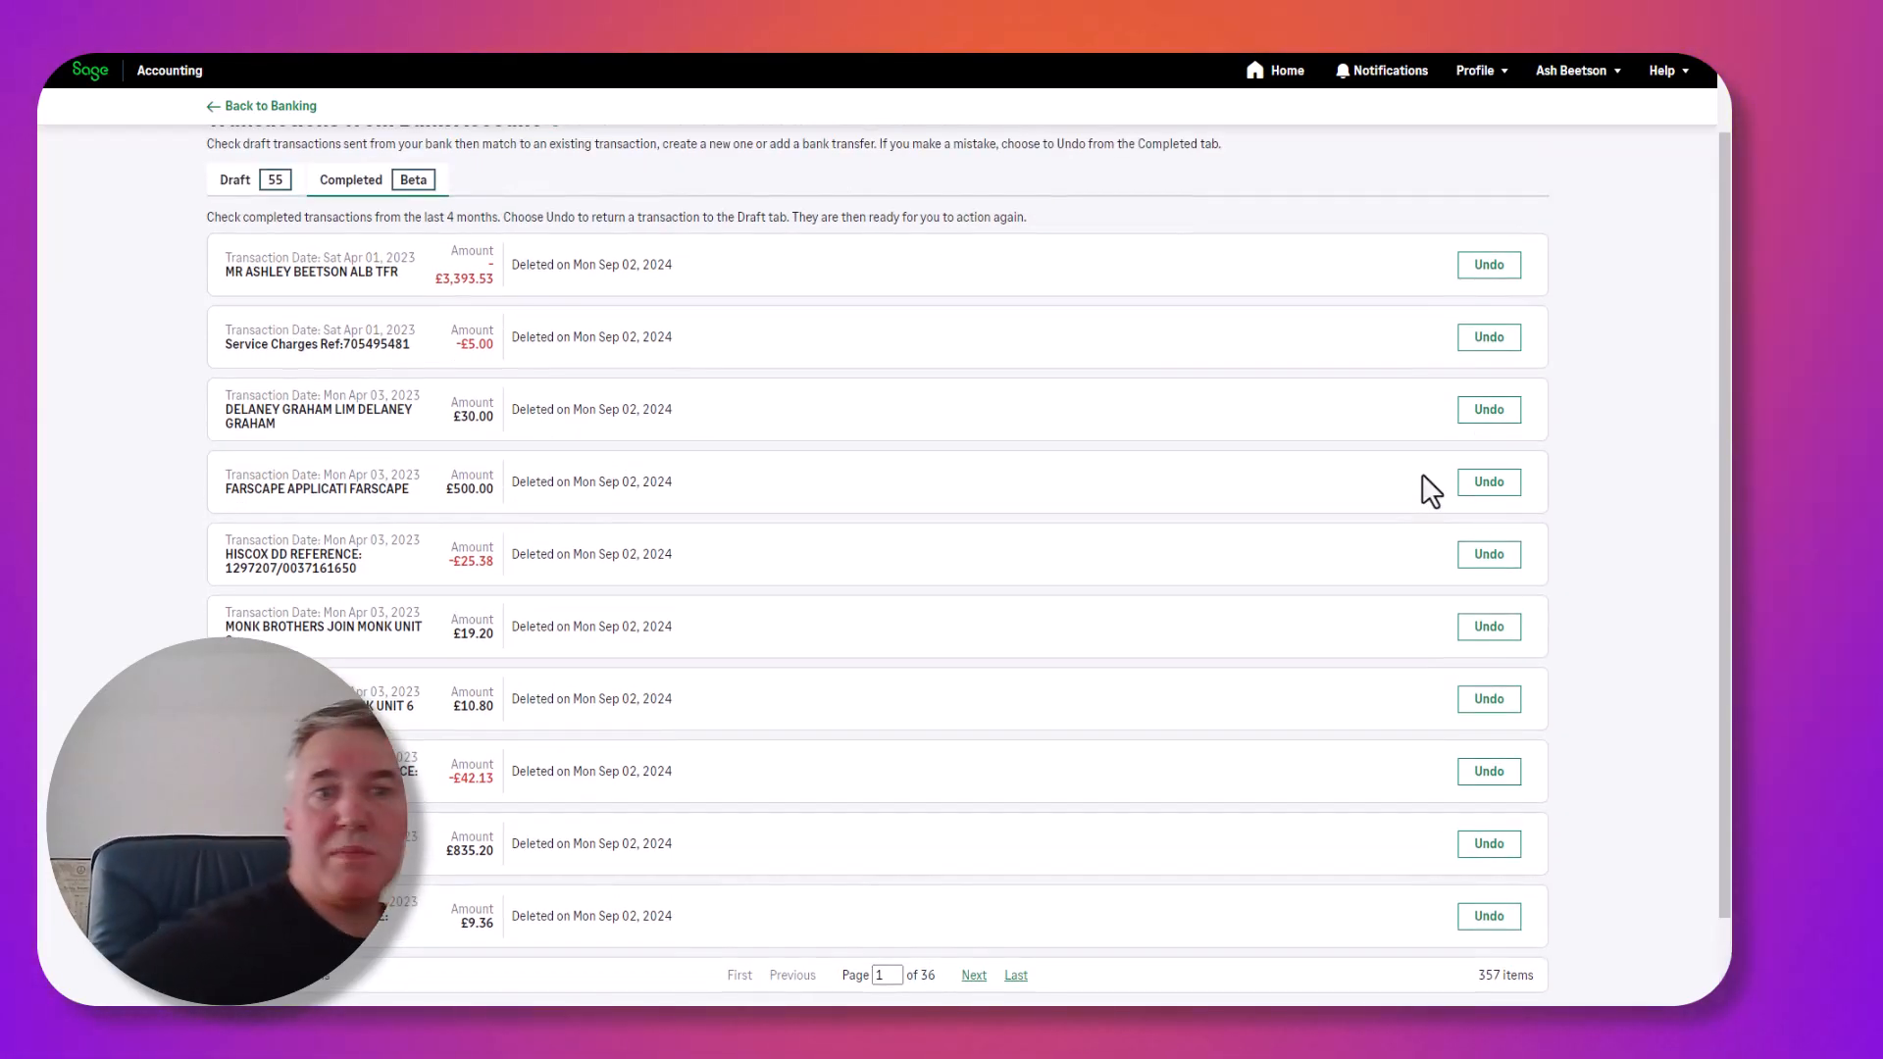
scroll(622, 472, "up", 1)
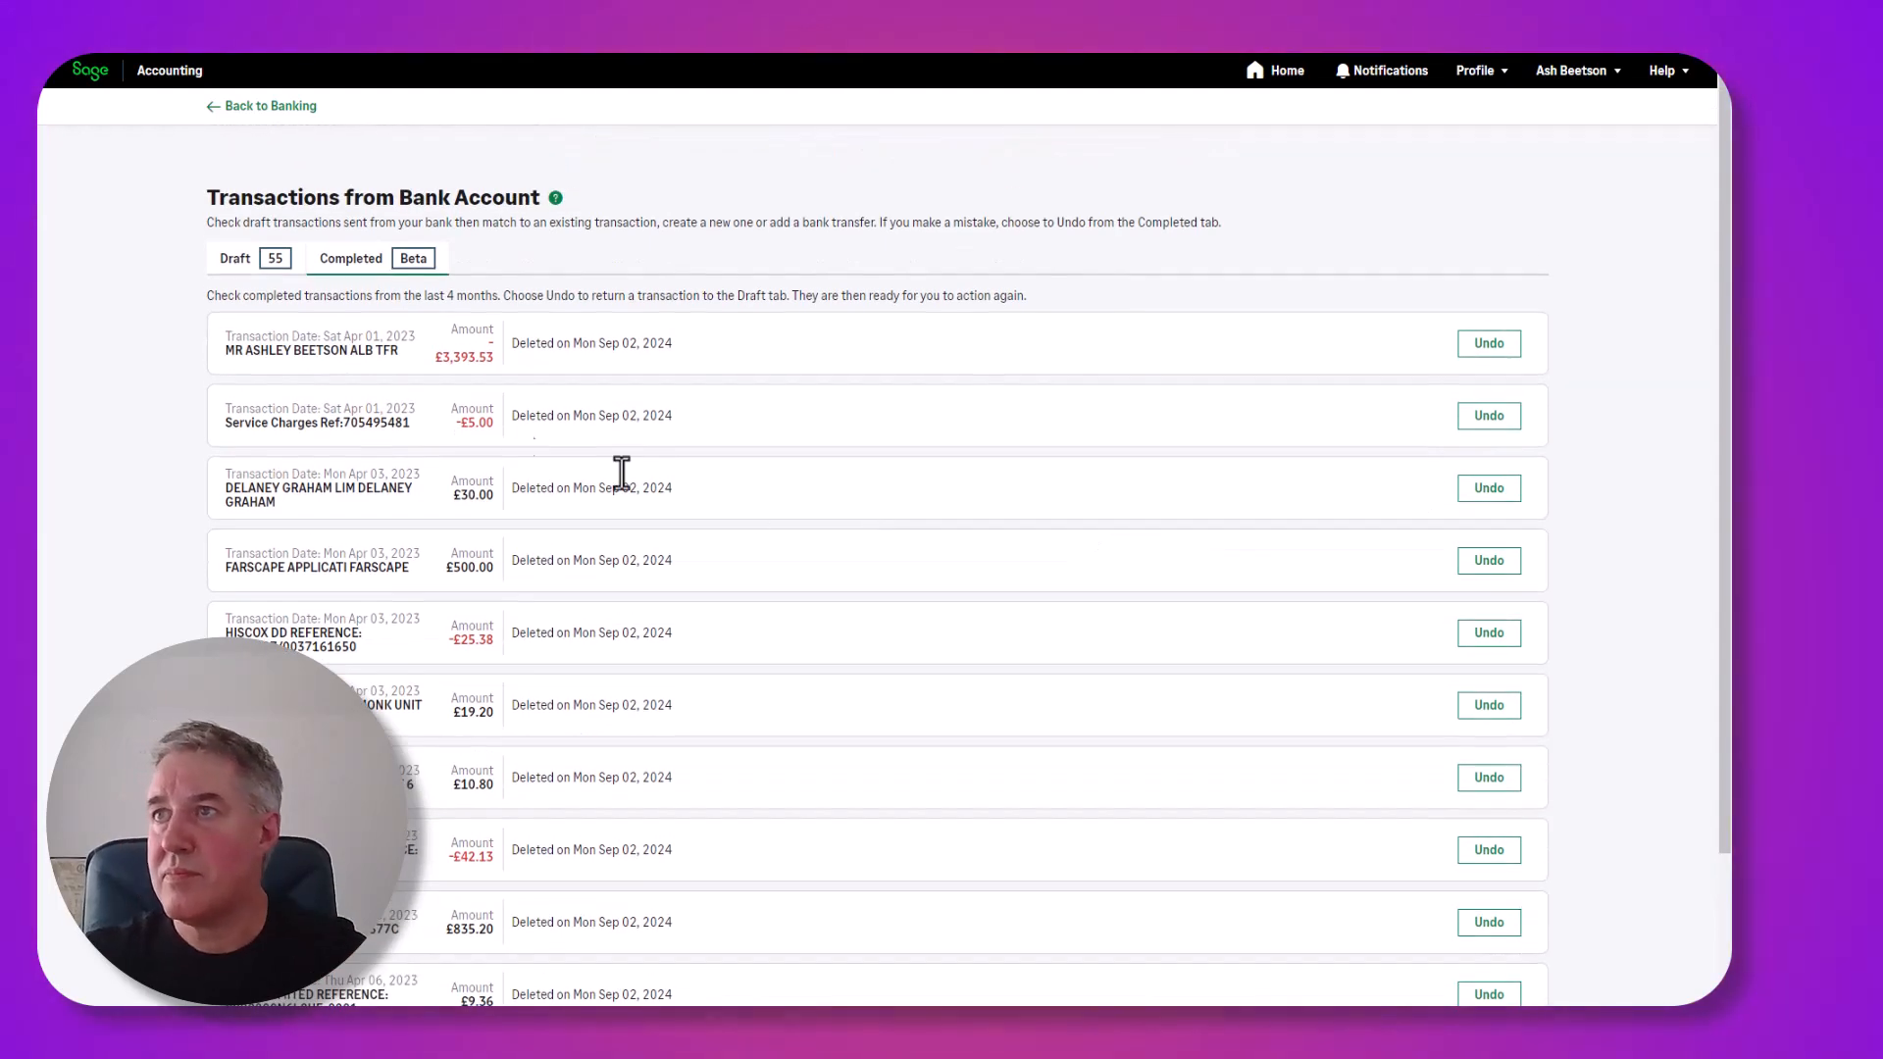
Back in Draft, inspect the transfer options for the £111.58 BT GROUP payment.
left_click(235, 261)
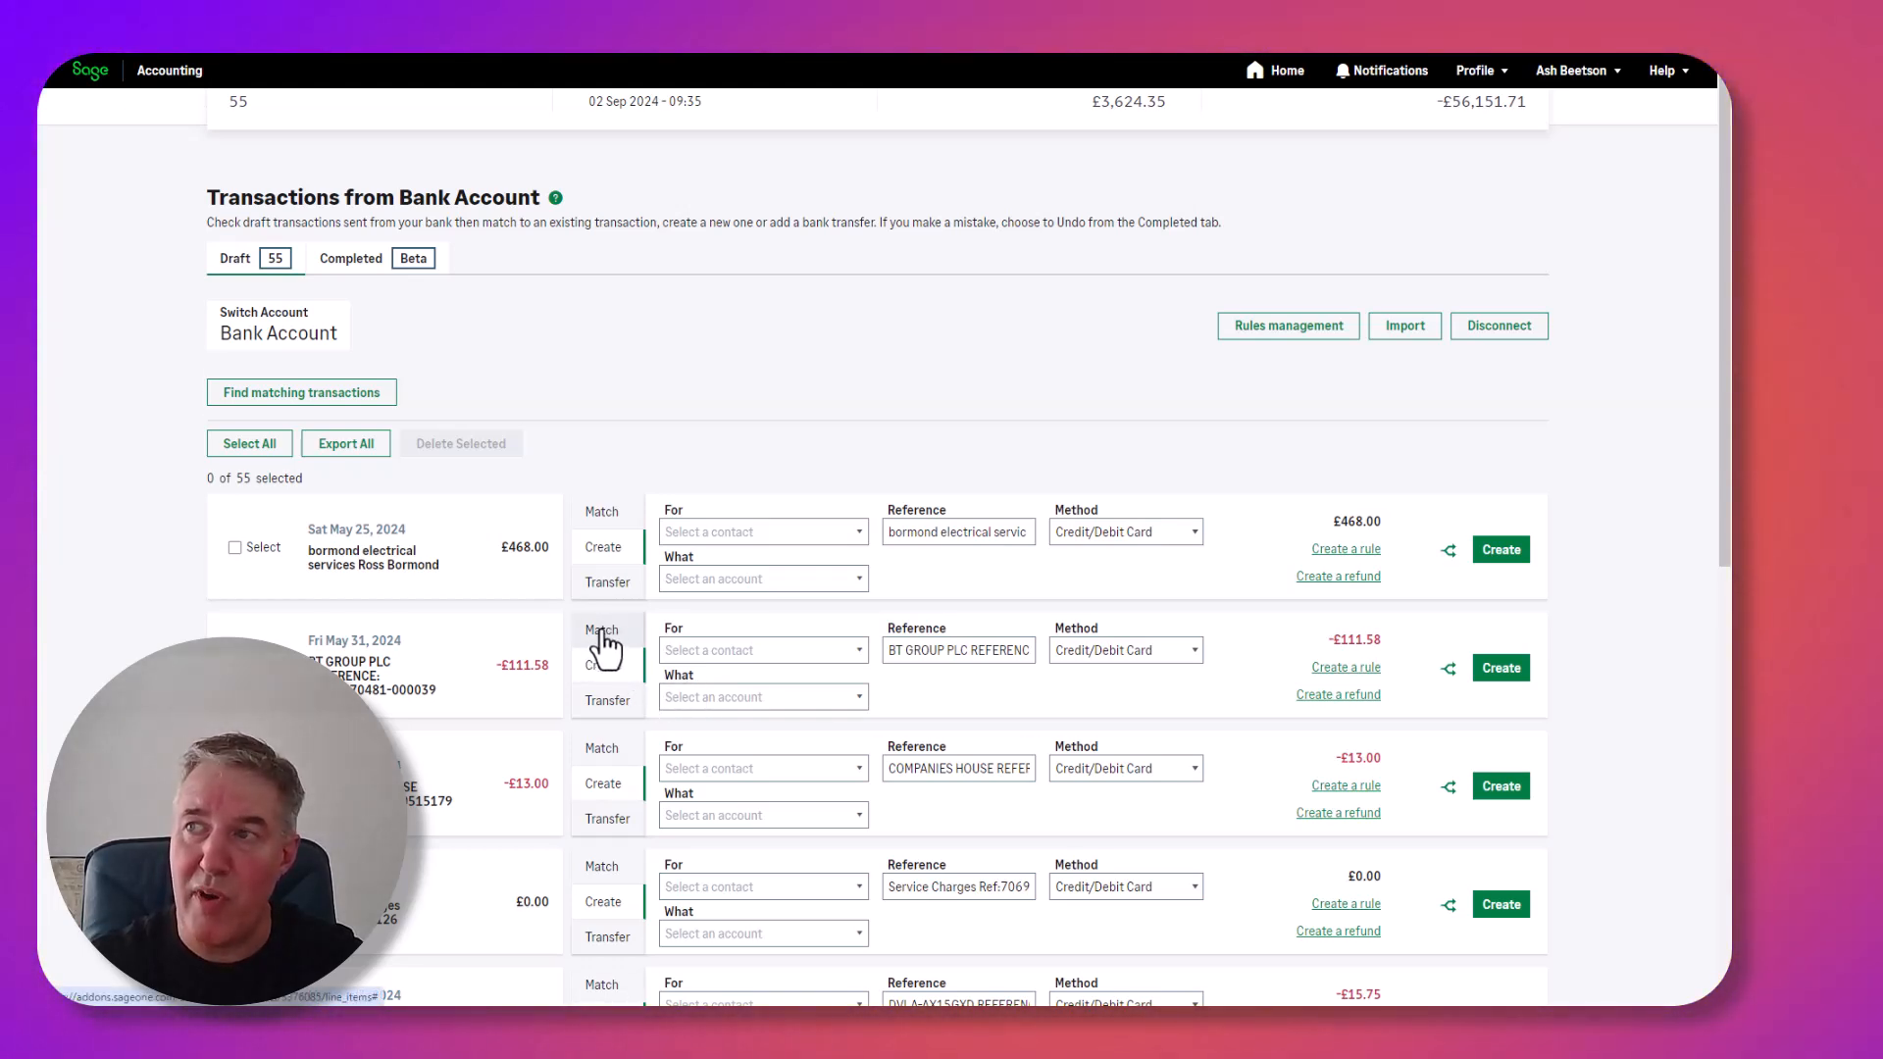
left_click(604, 633)
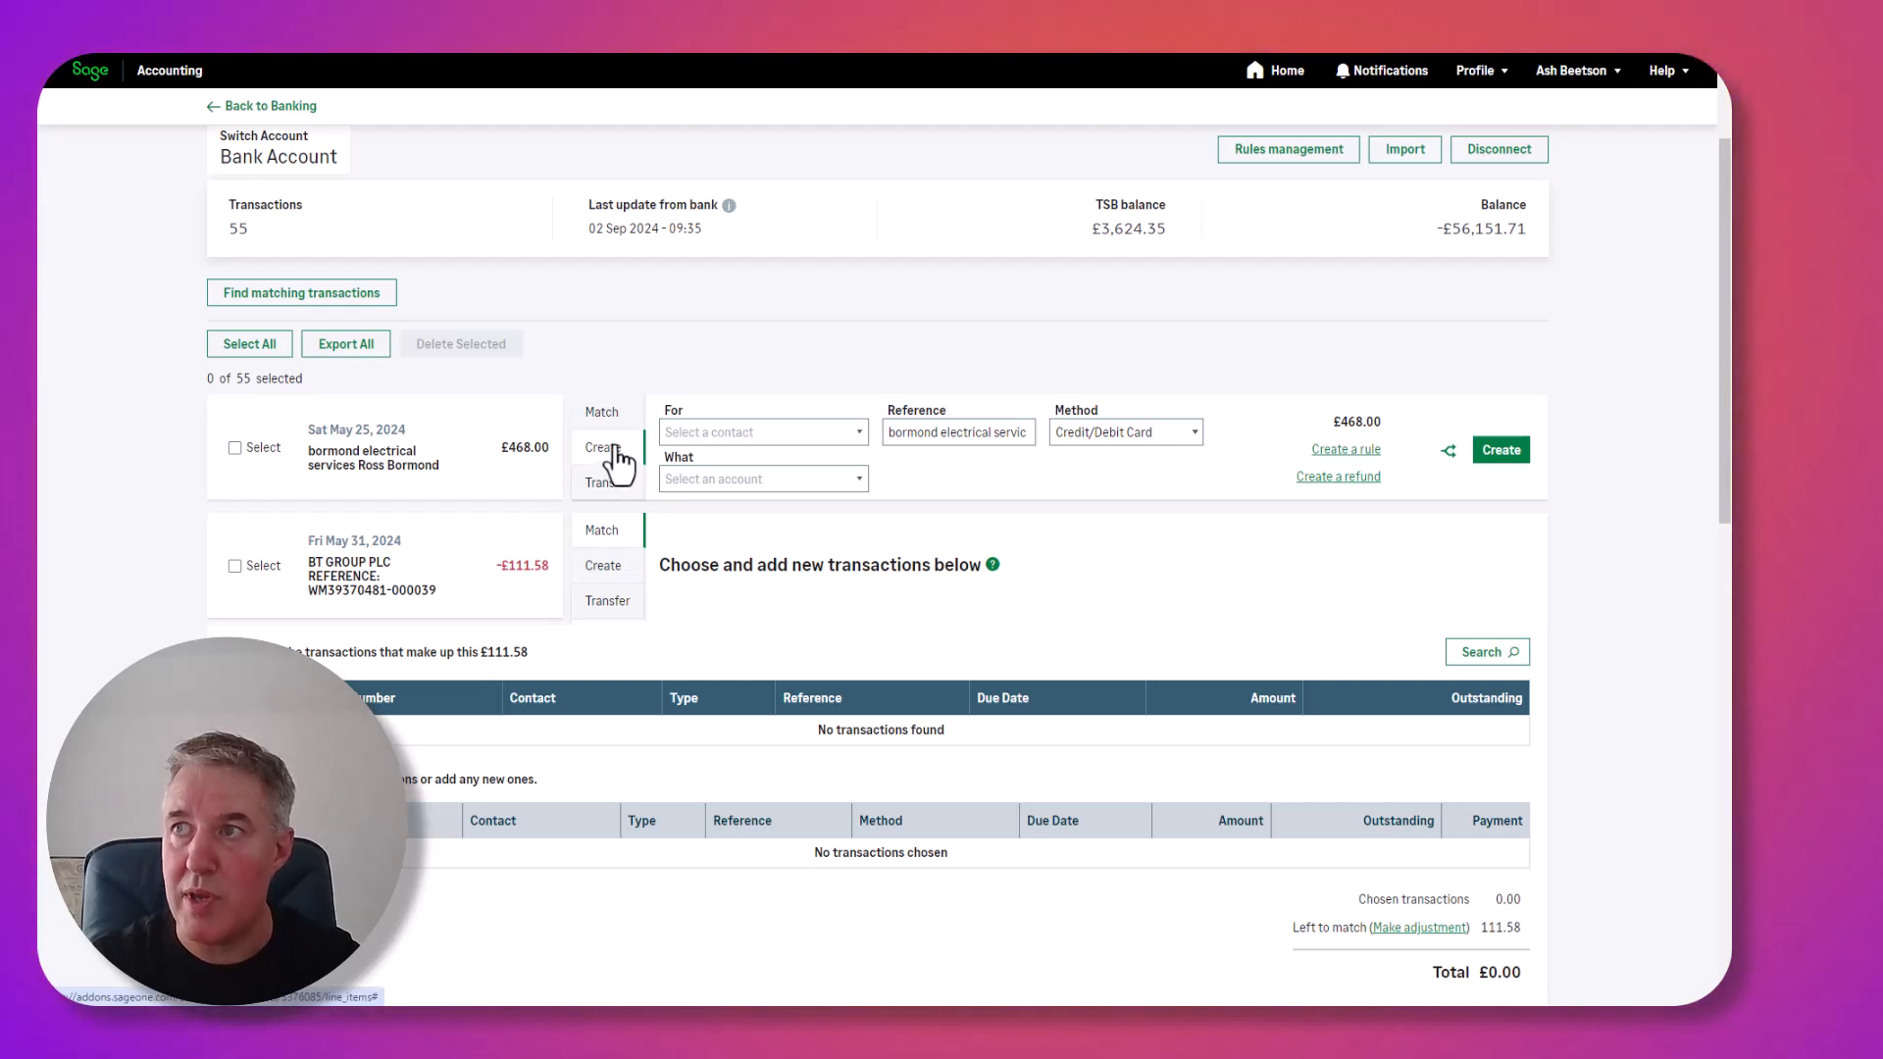
left_click(606, 601)
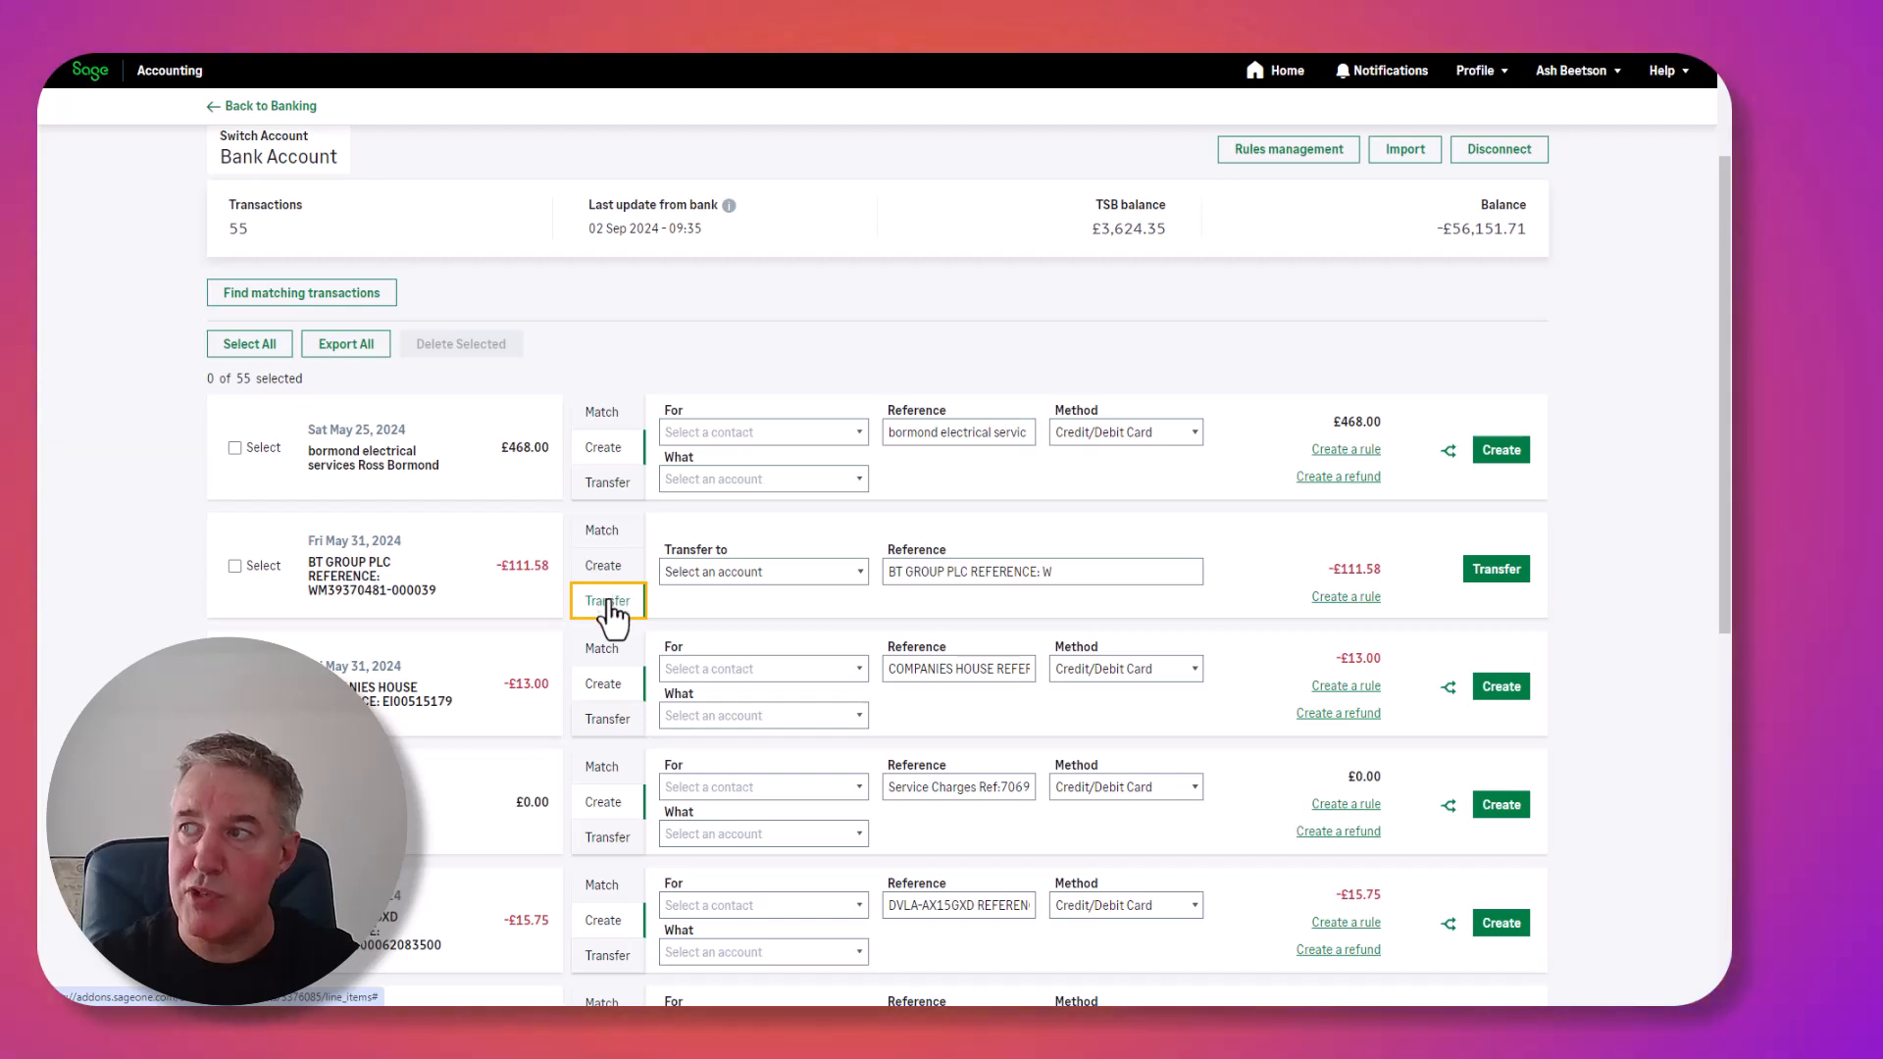
key("ctrl")
key("ctrl")
left_click(750, 577)
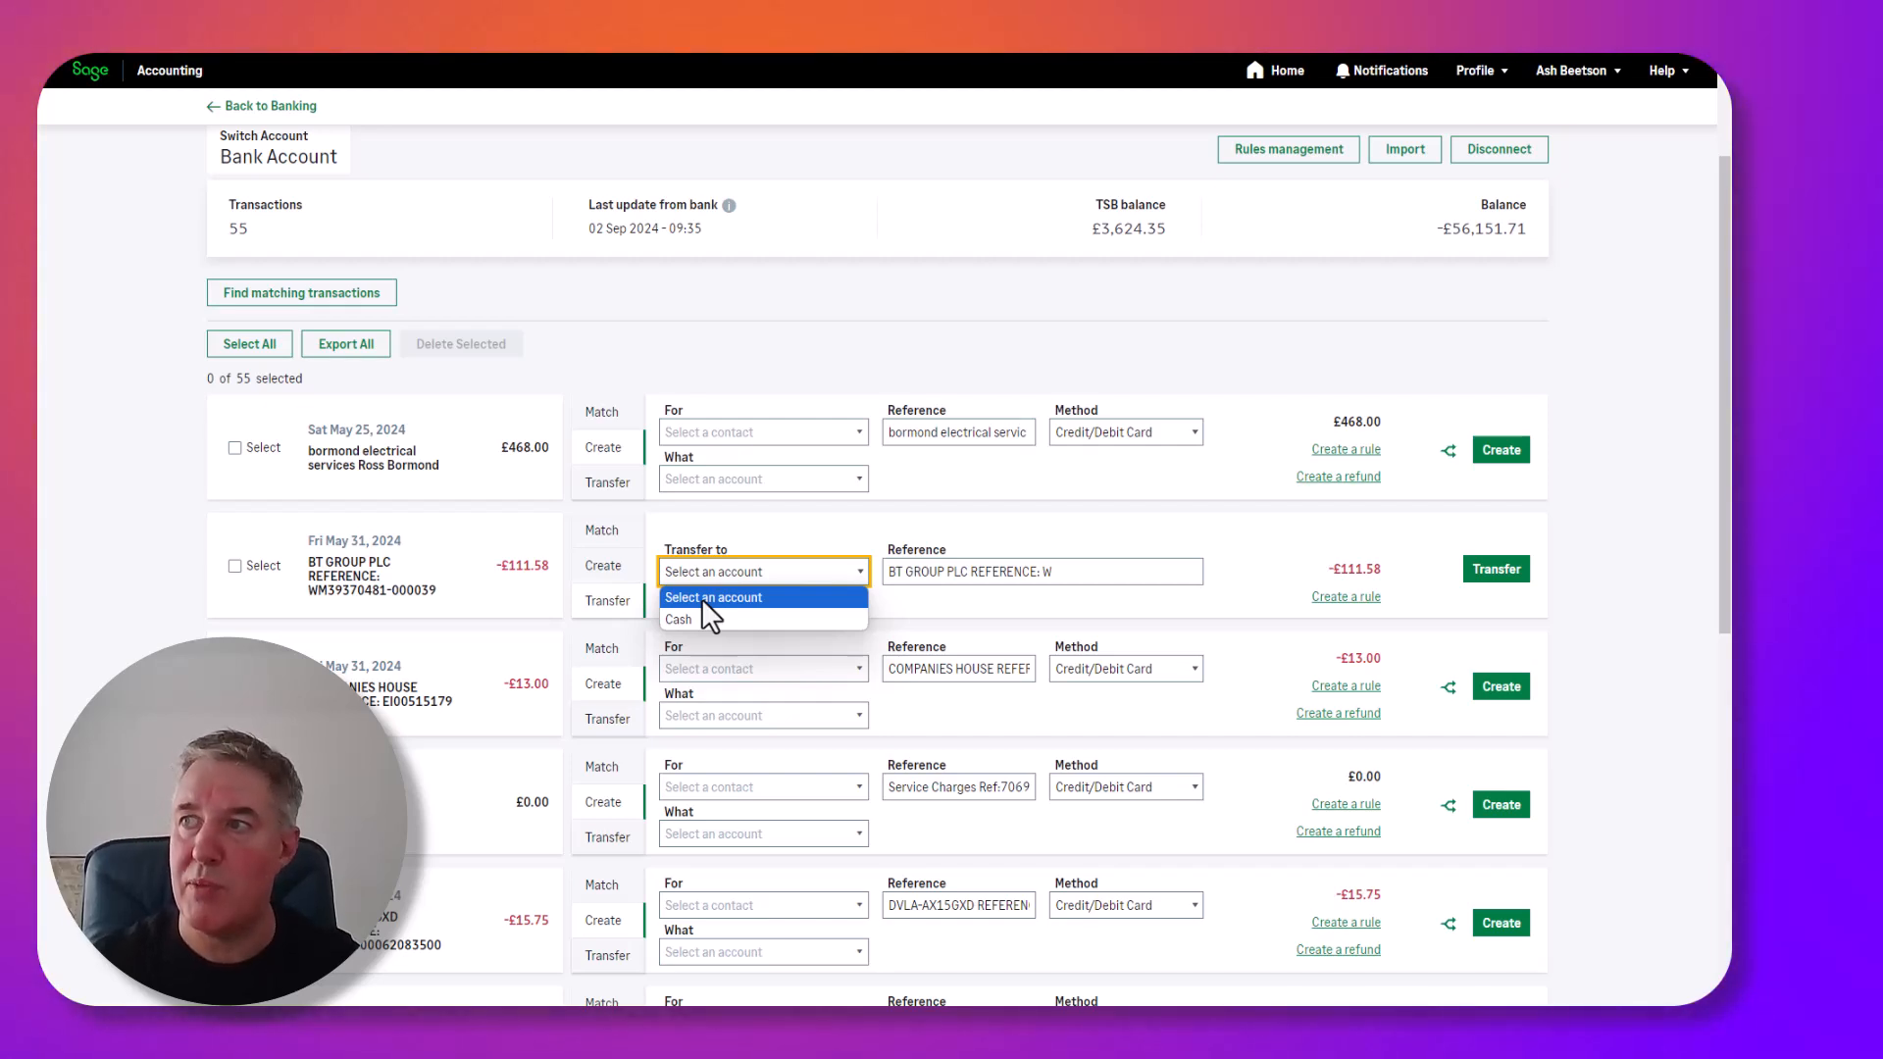
left_click(609, 574)
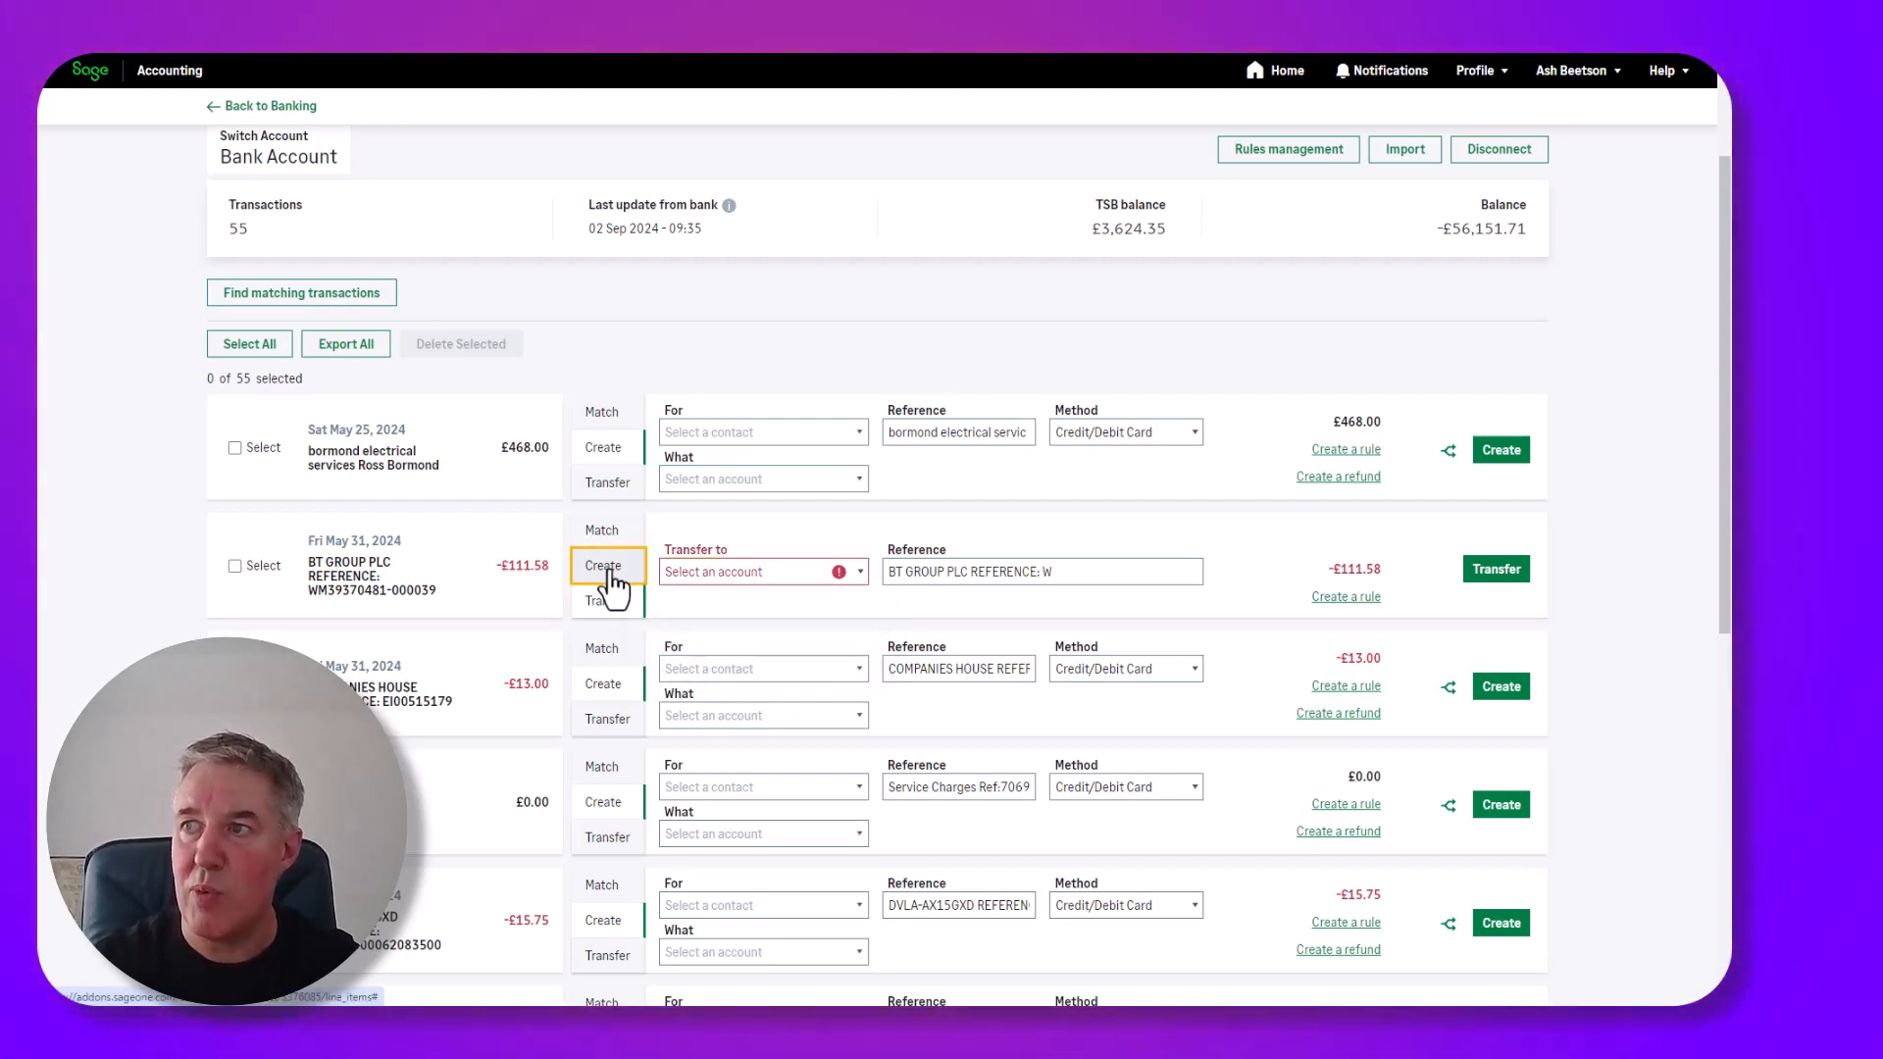
Record the BT GROUP payment as a new entry coded to 7530 - Telephone.
left_click(609, 577)
left_click(710, 597)
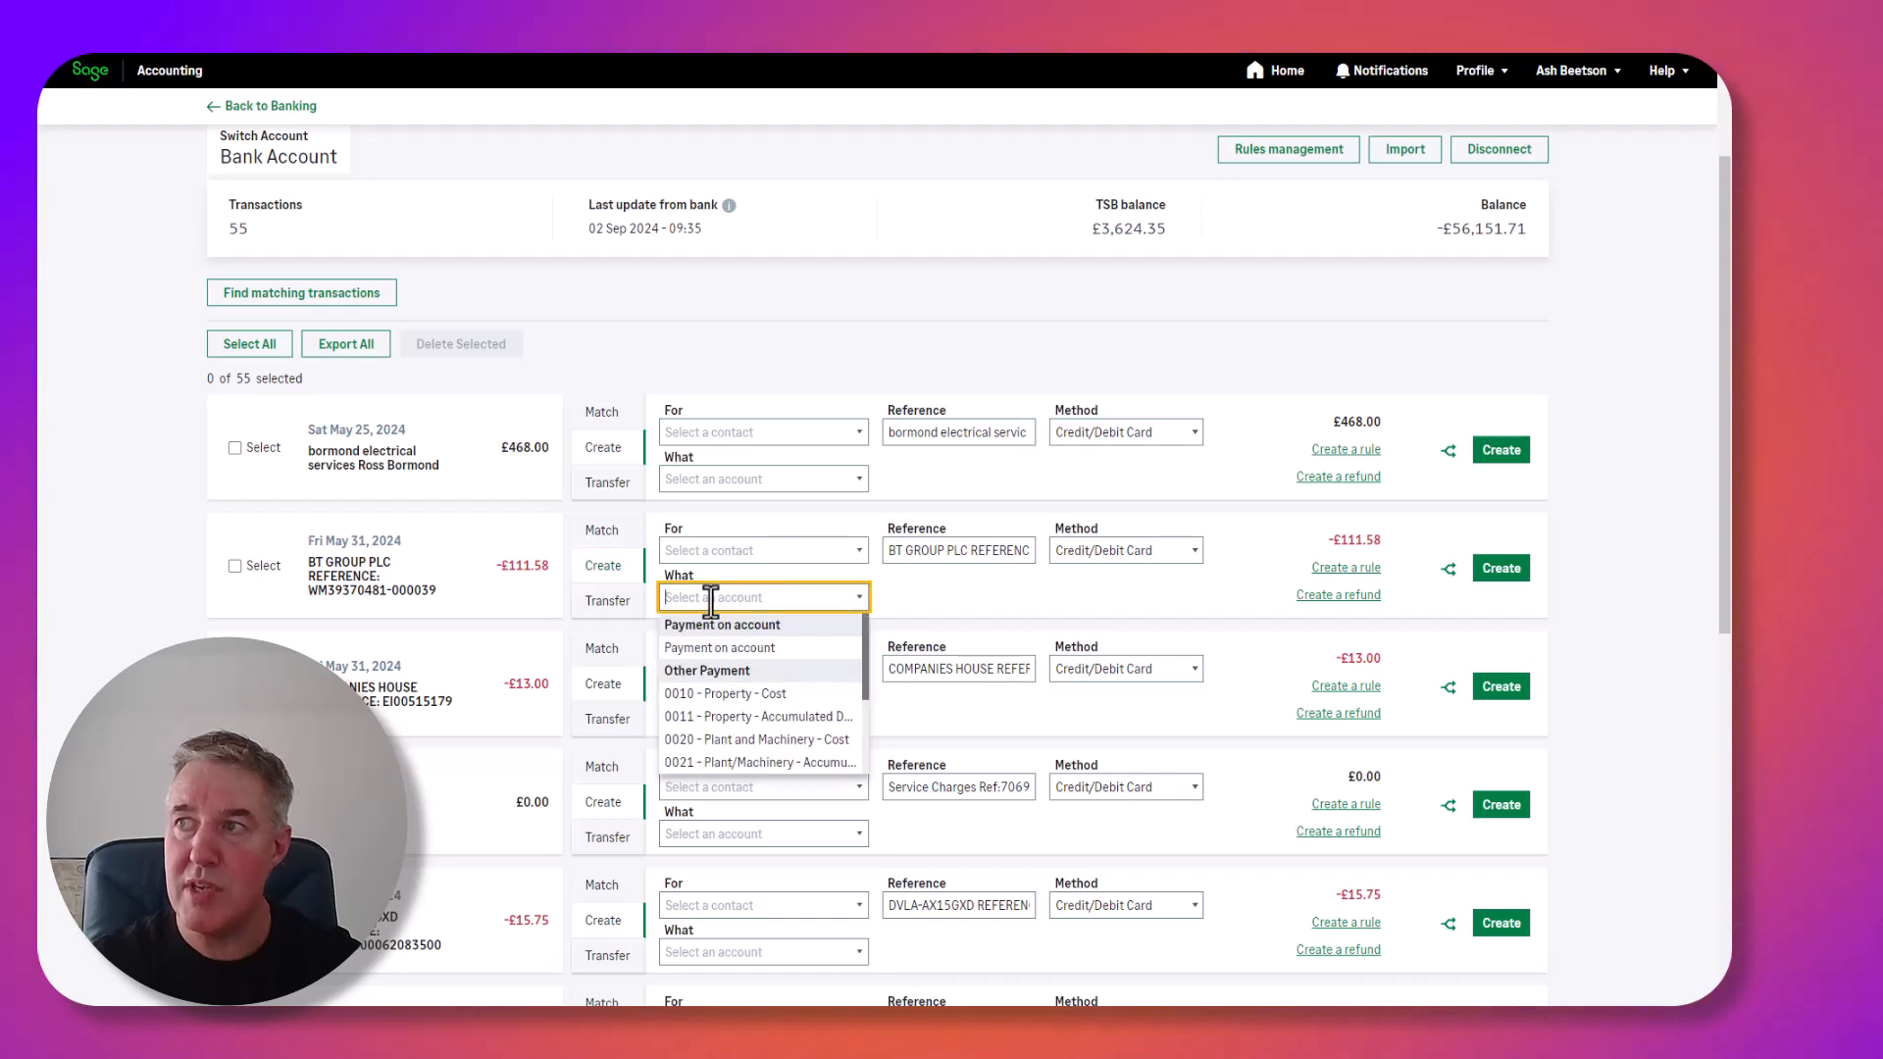
type("tel")
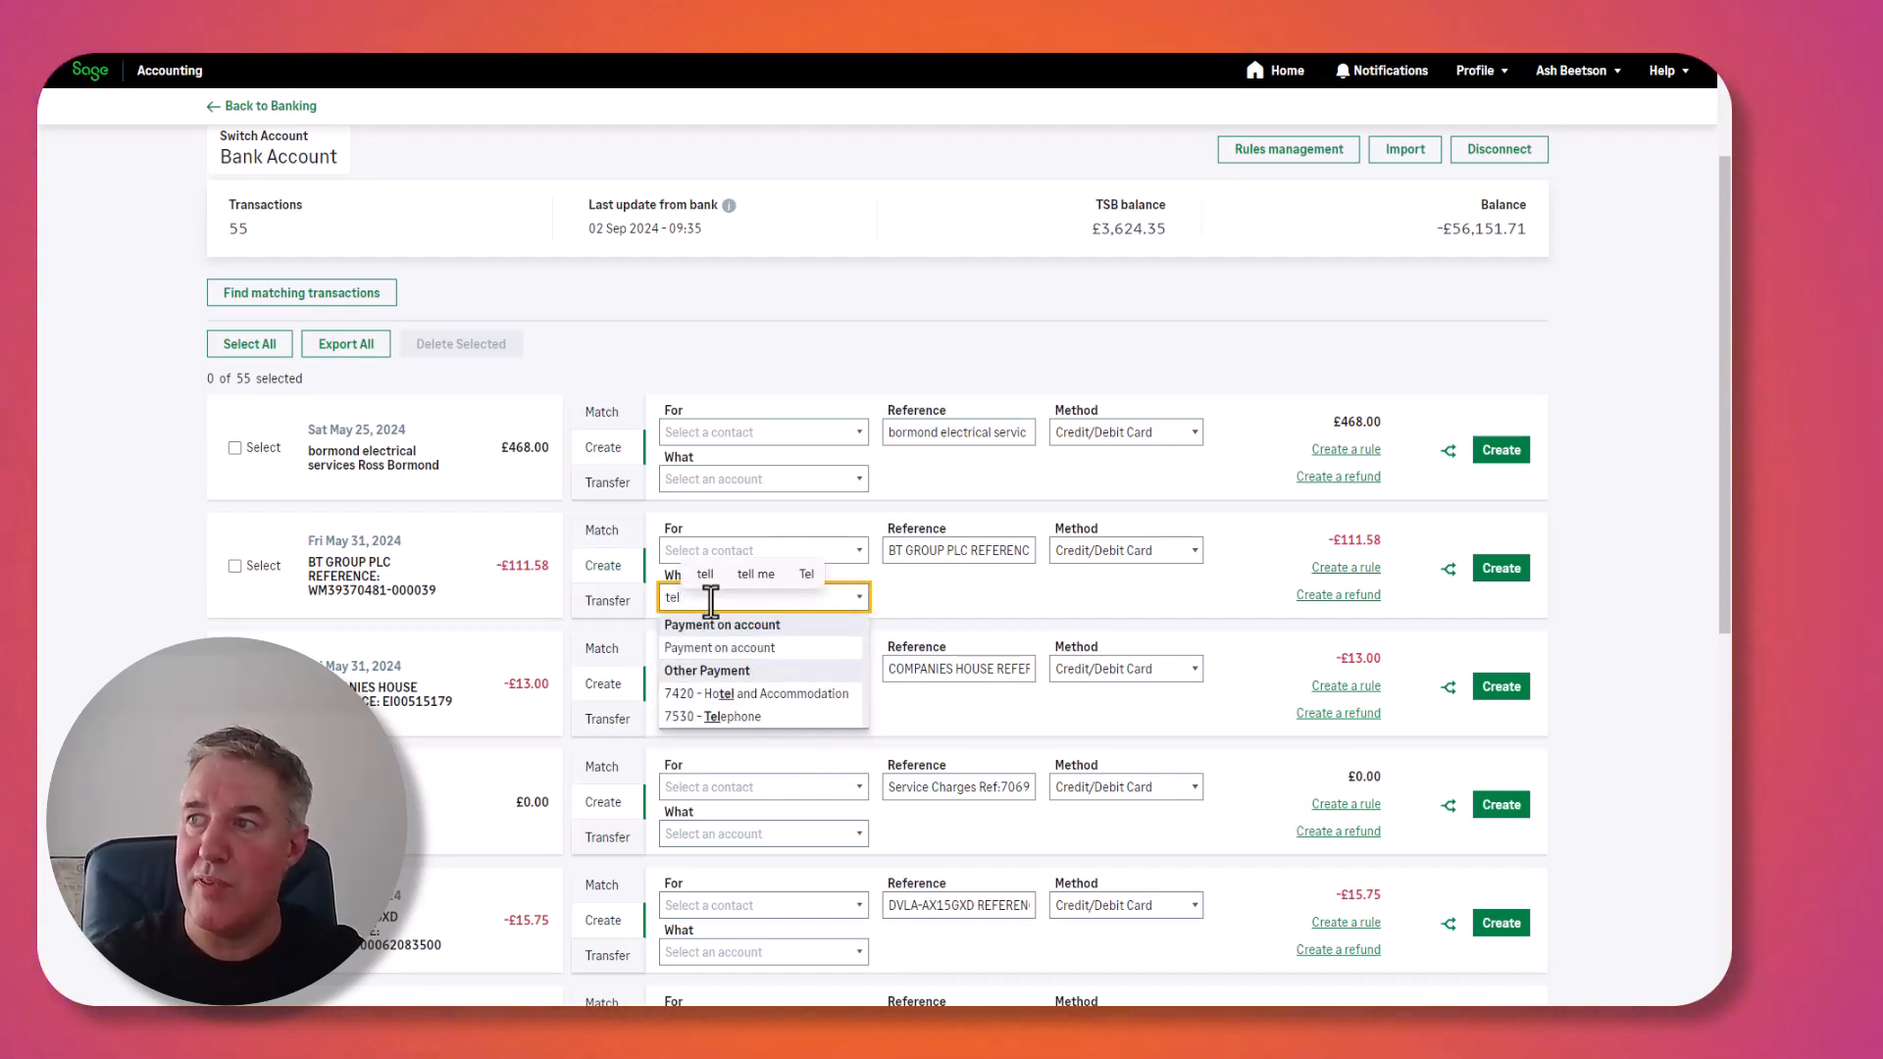
left_click(702, 717)
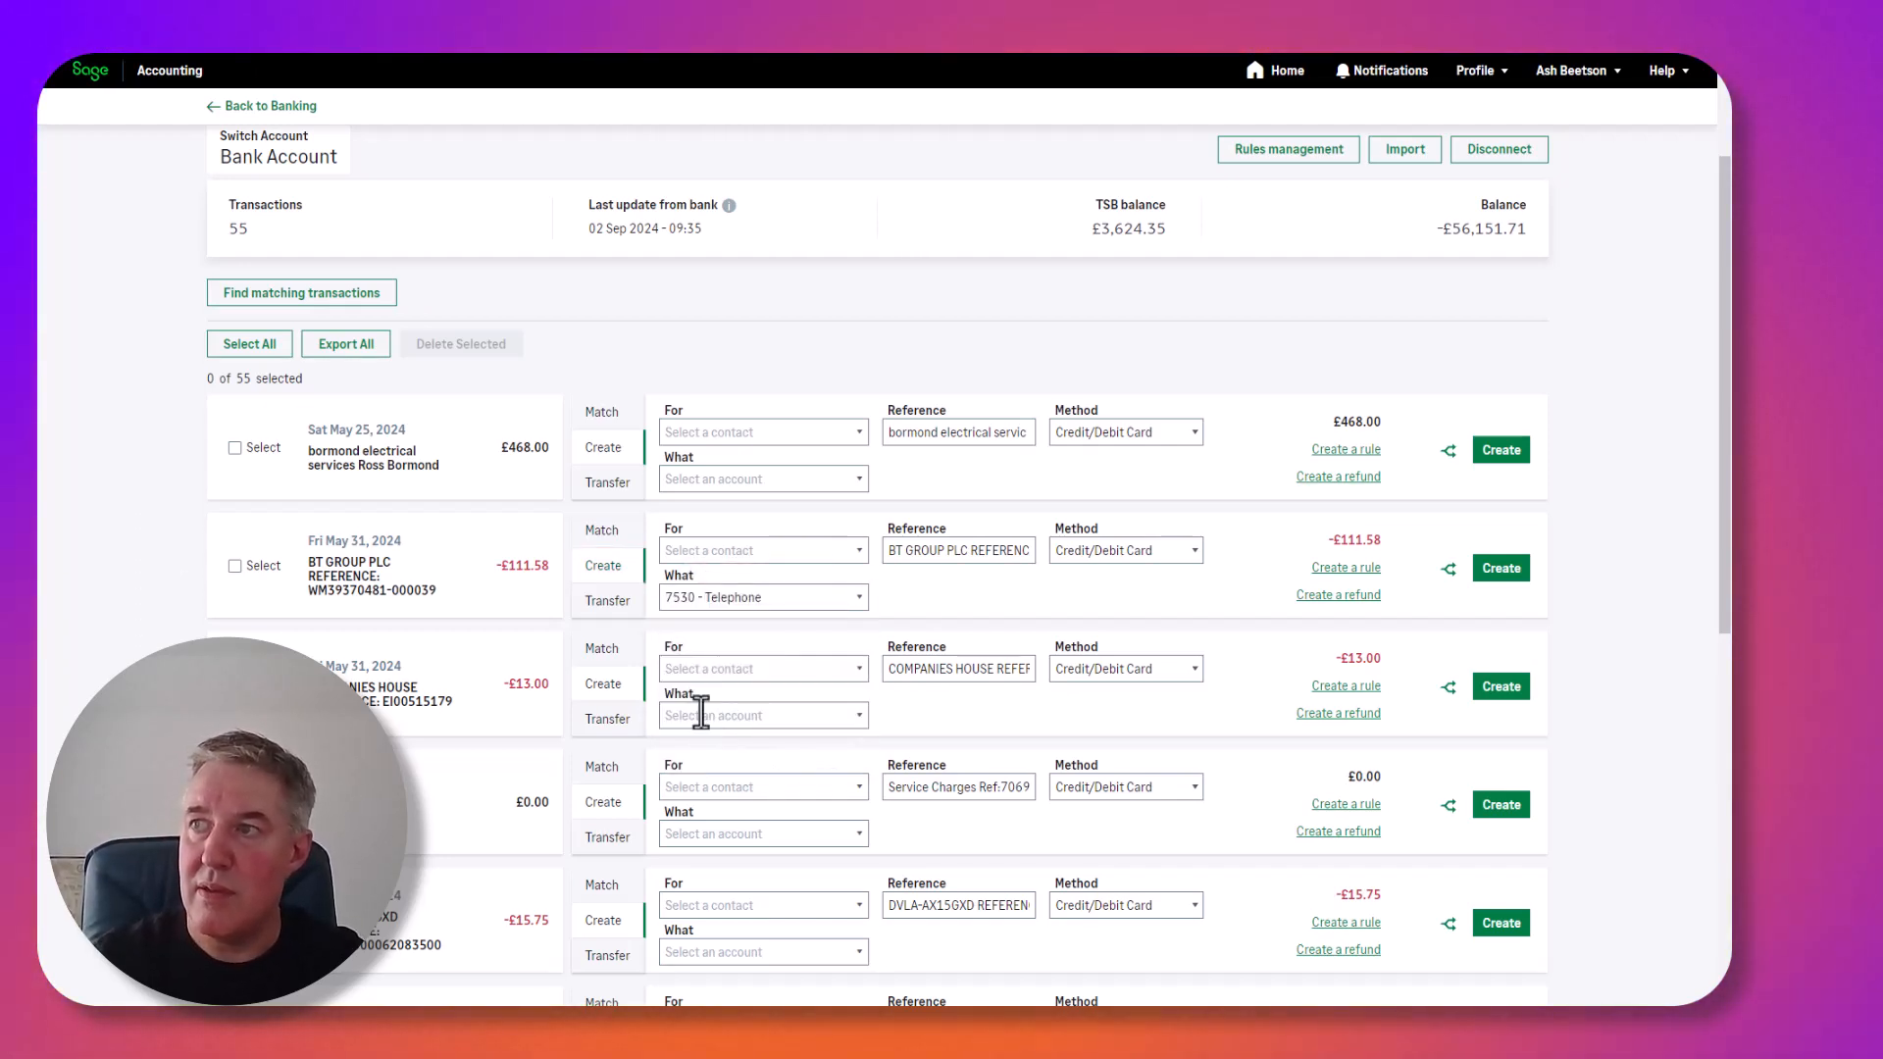
left_click(746, 547)
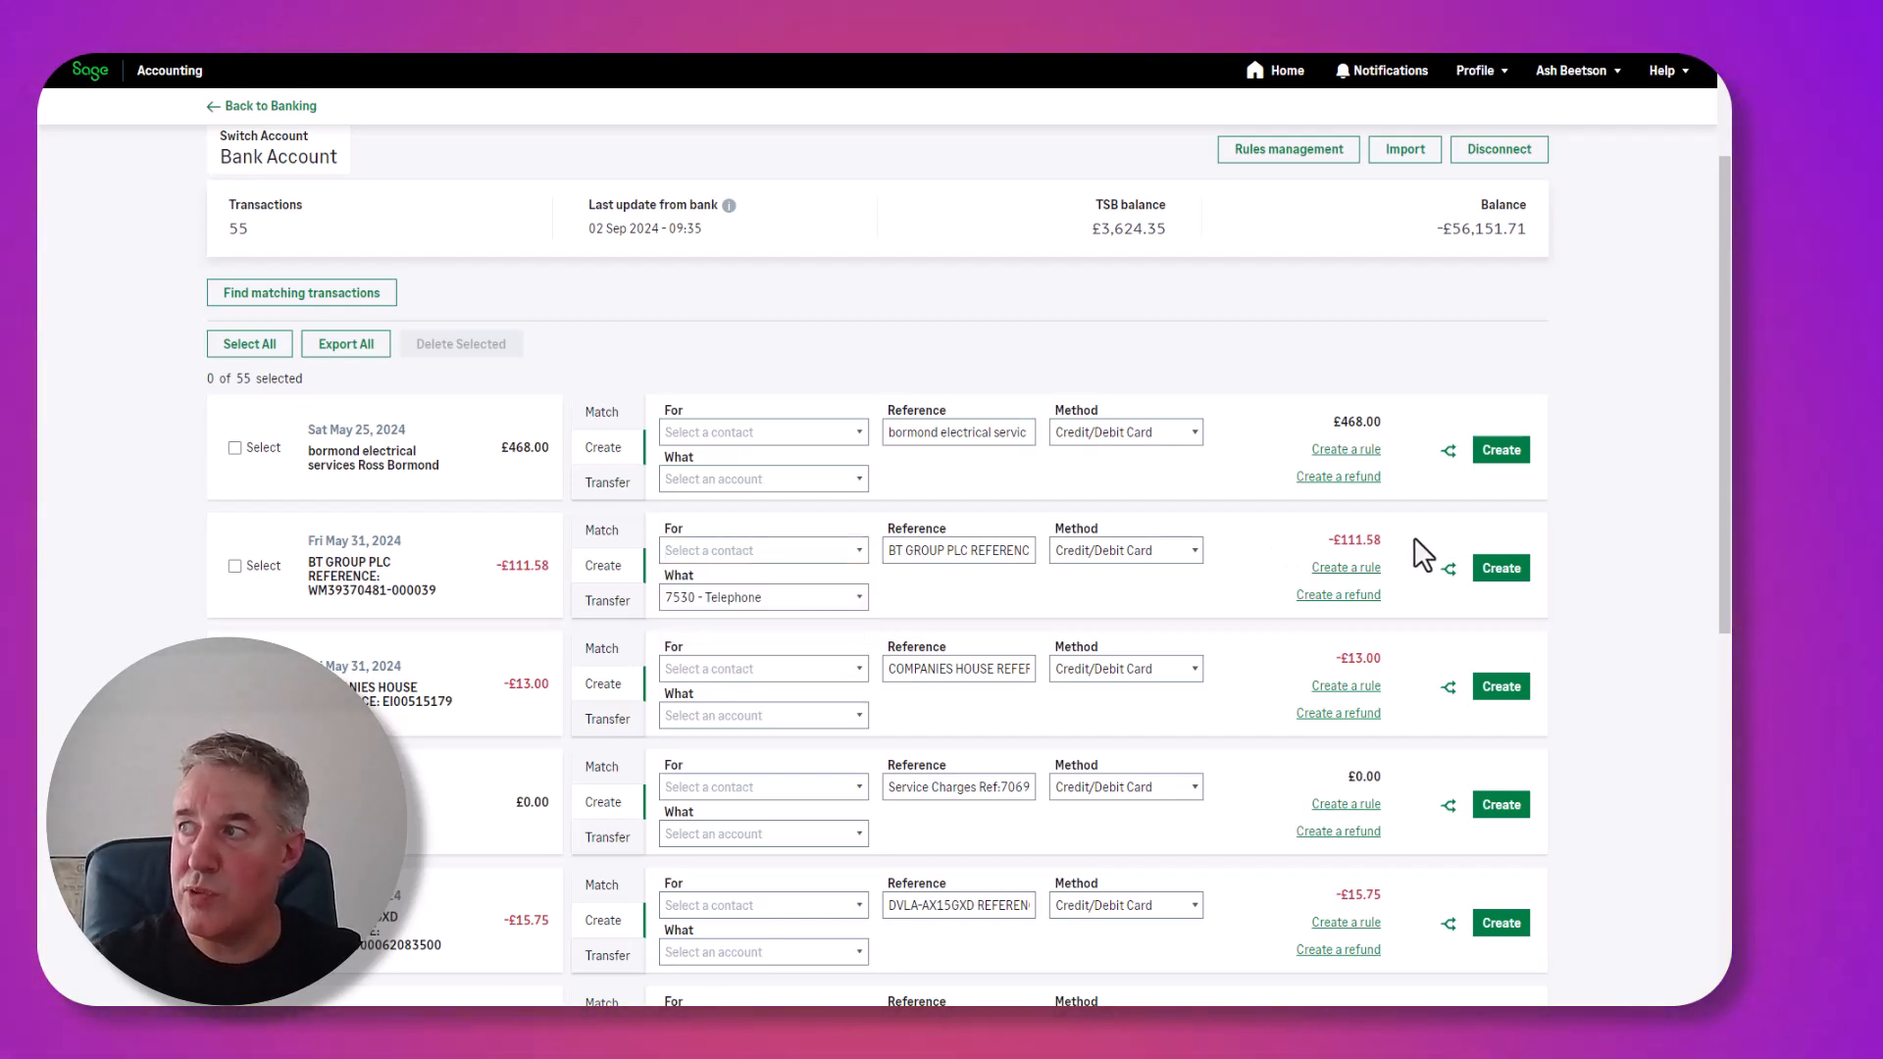
Post the BT GROUP payment and open the split view for the -£165.31 Drive Card Europe payment.
left_click(1496, 579)
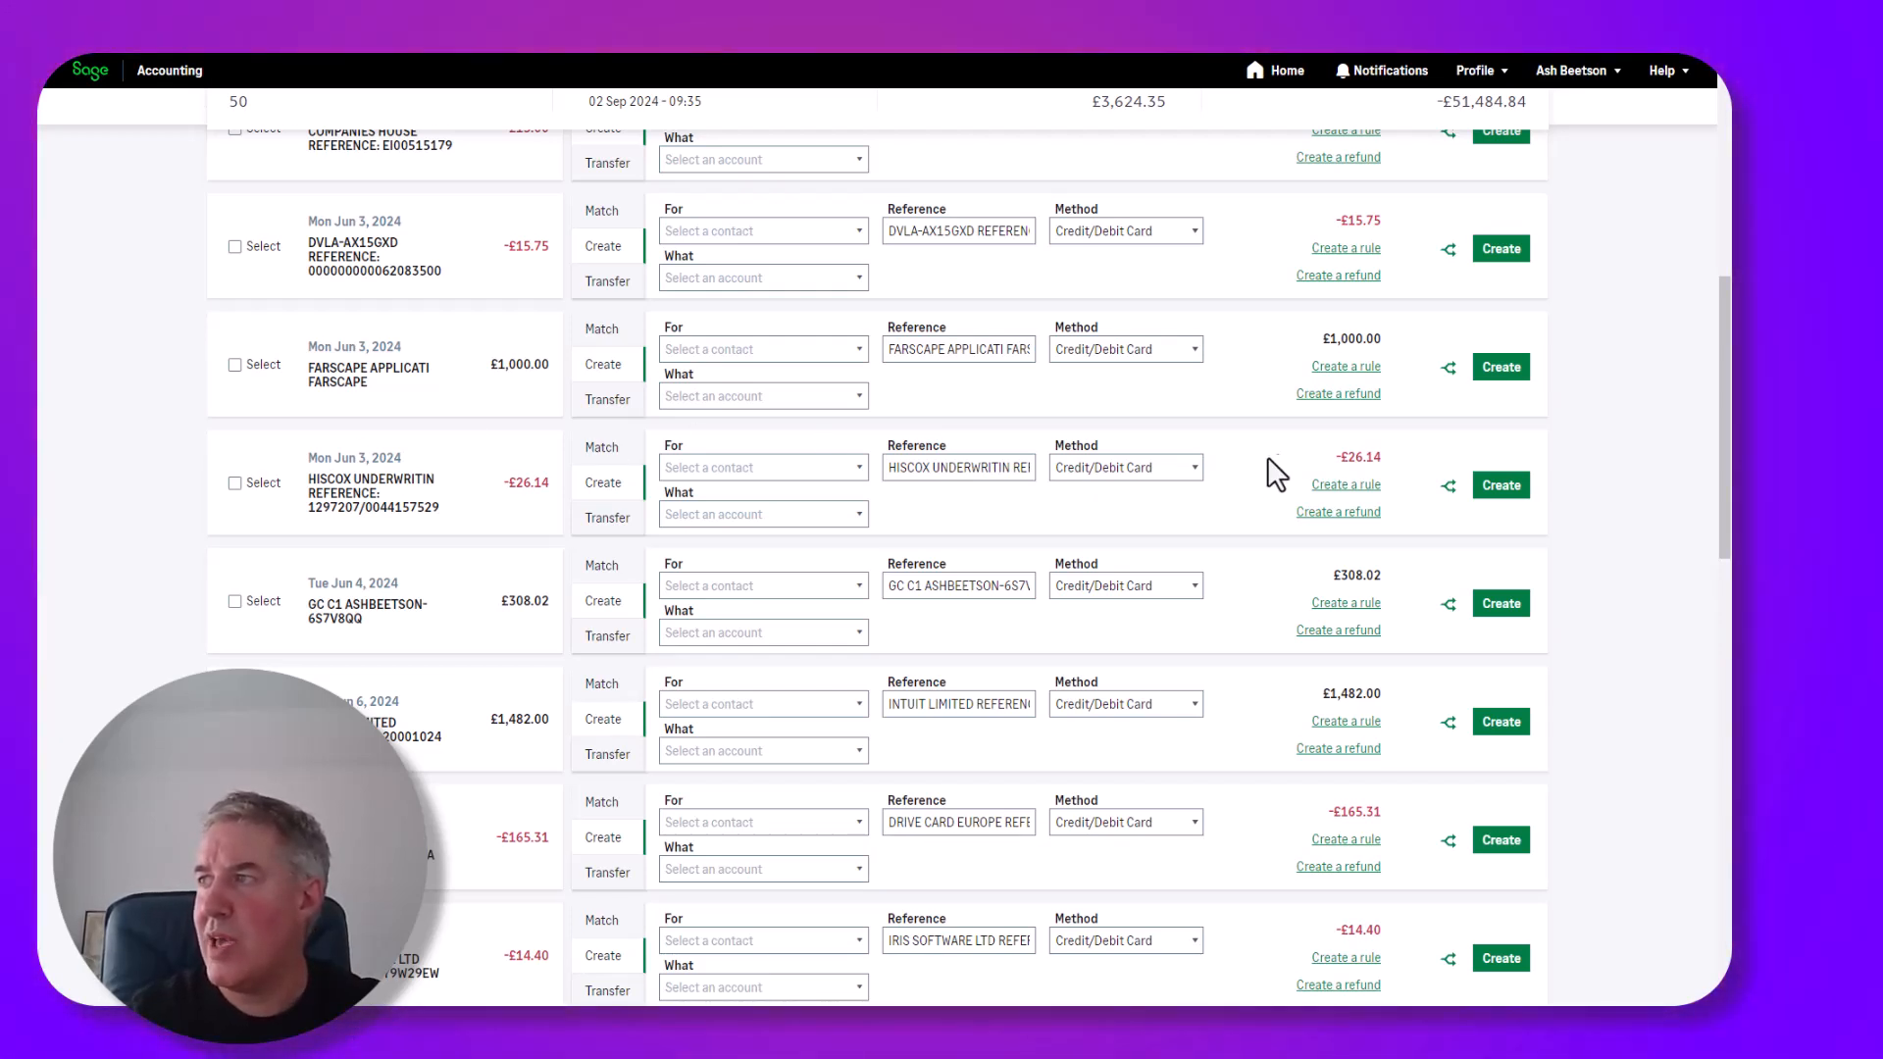
left_click(1451, 374)
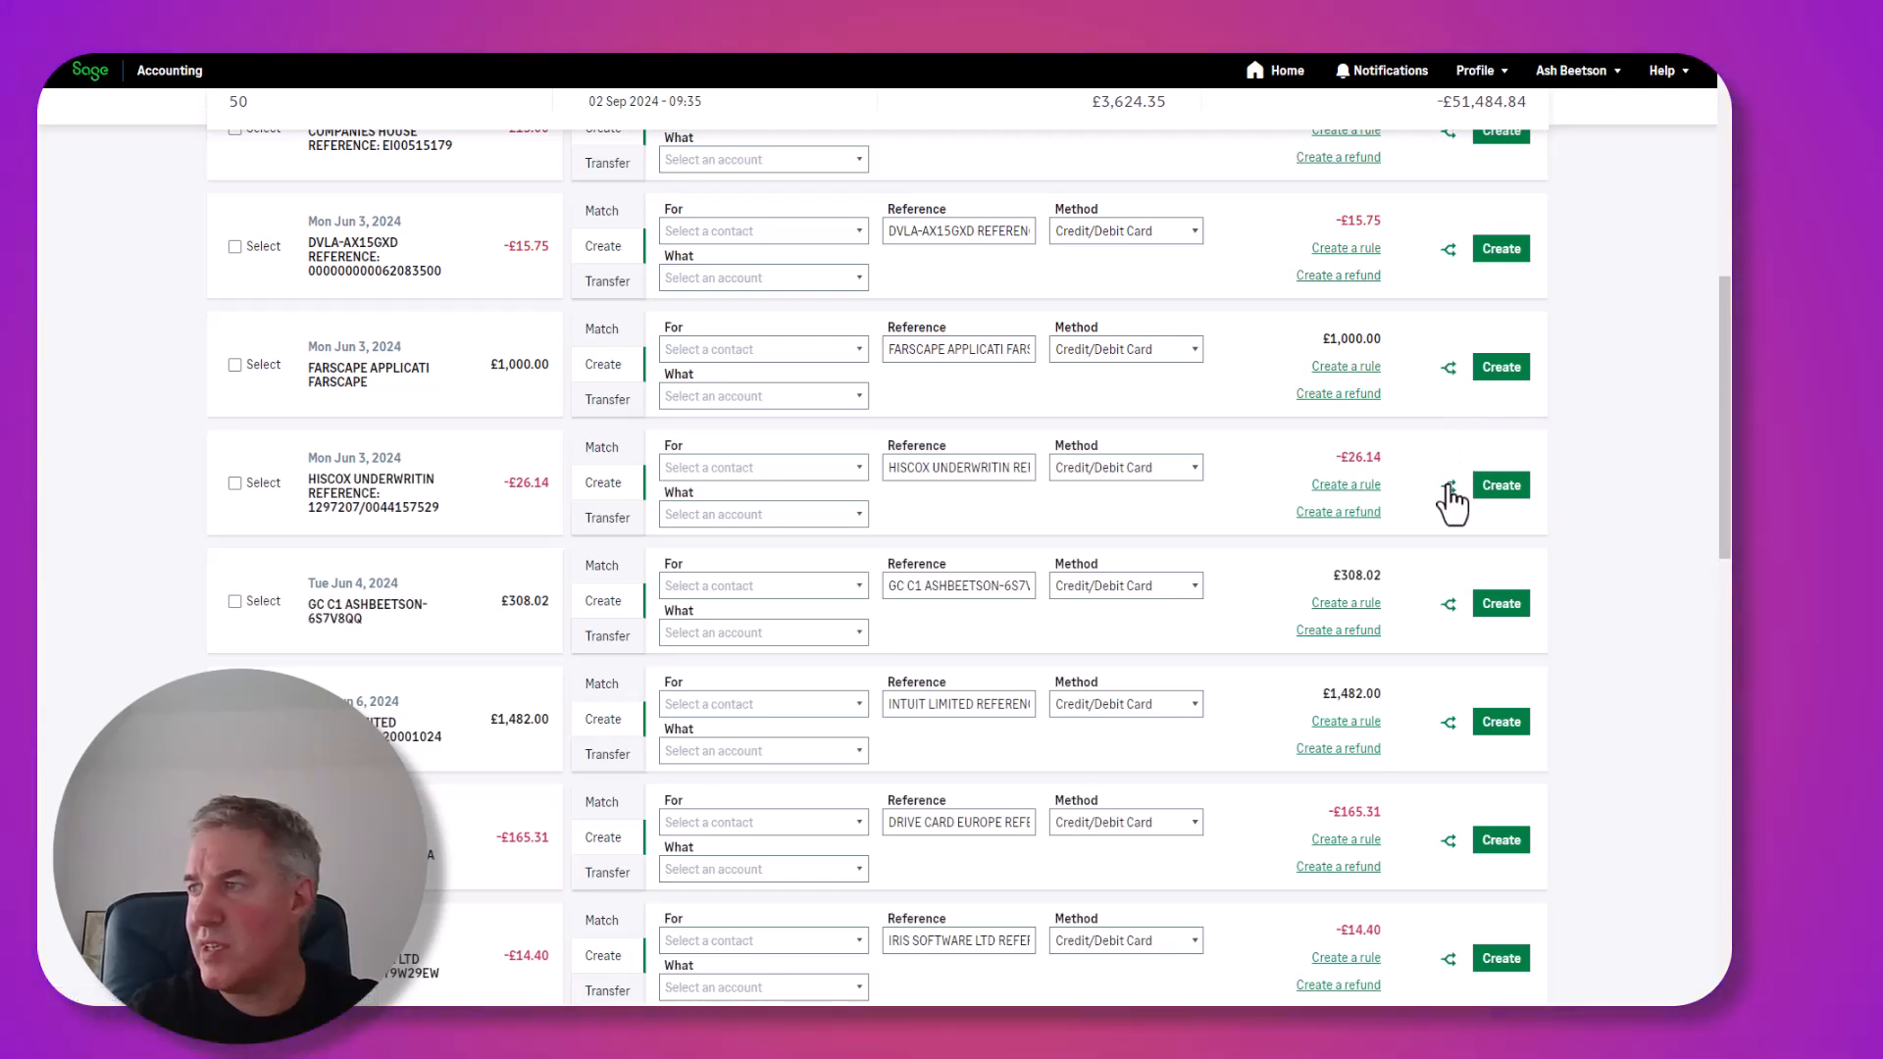
left_click(1448, 844)
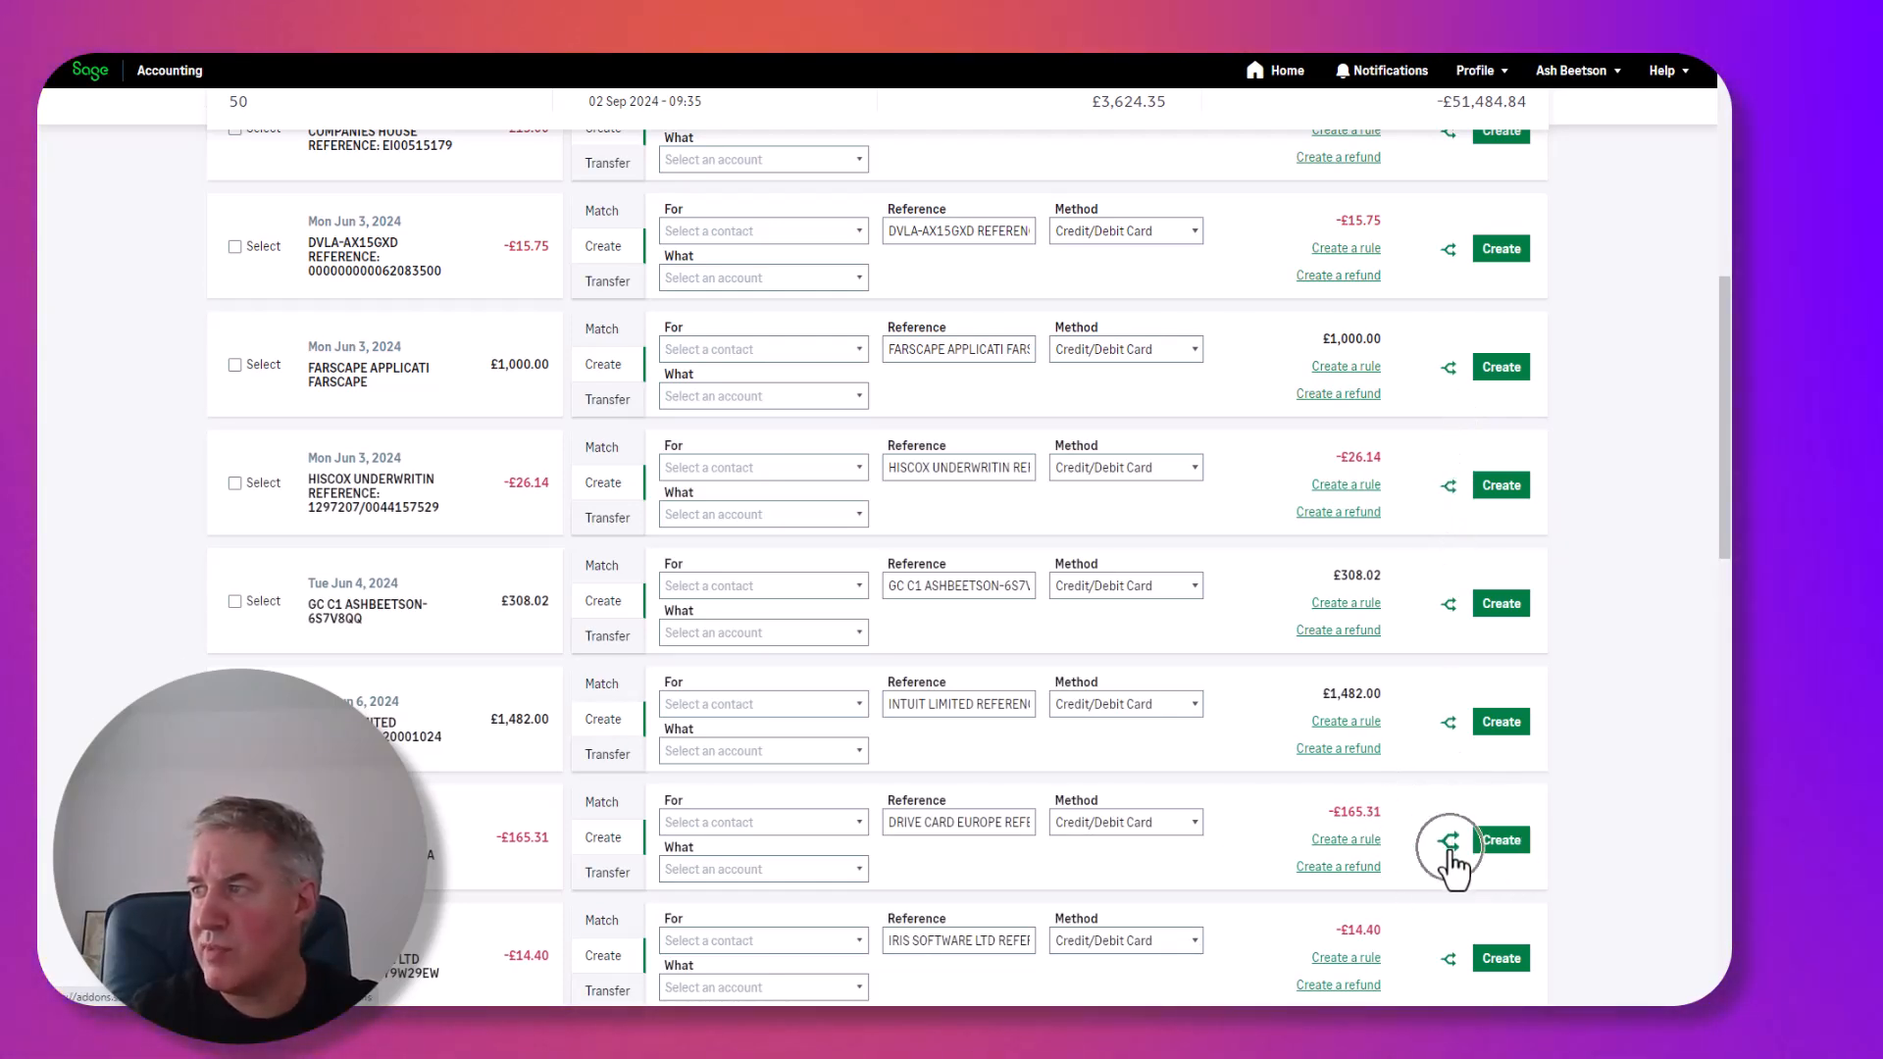
left_click(1449, 850)
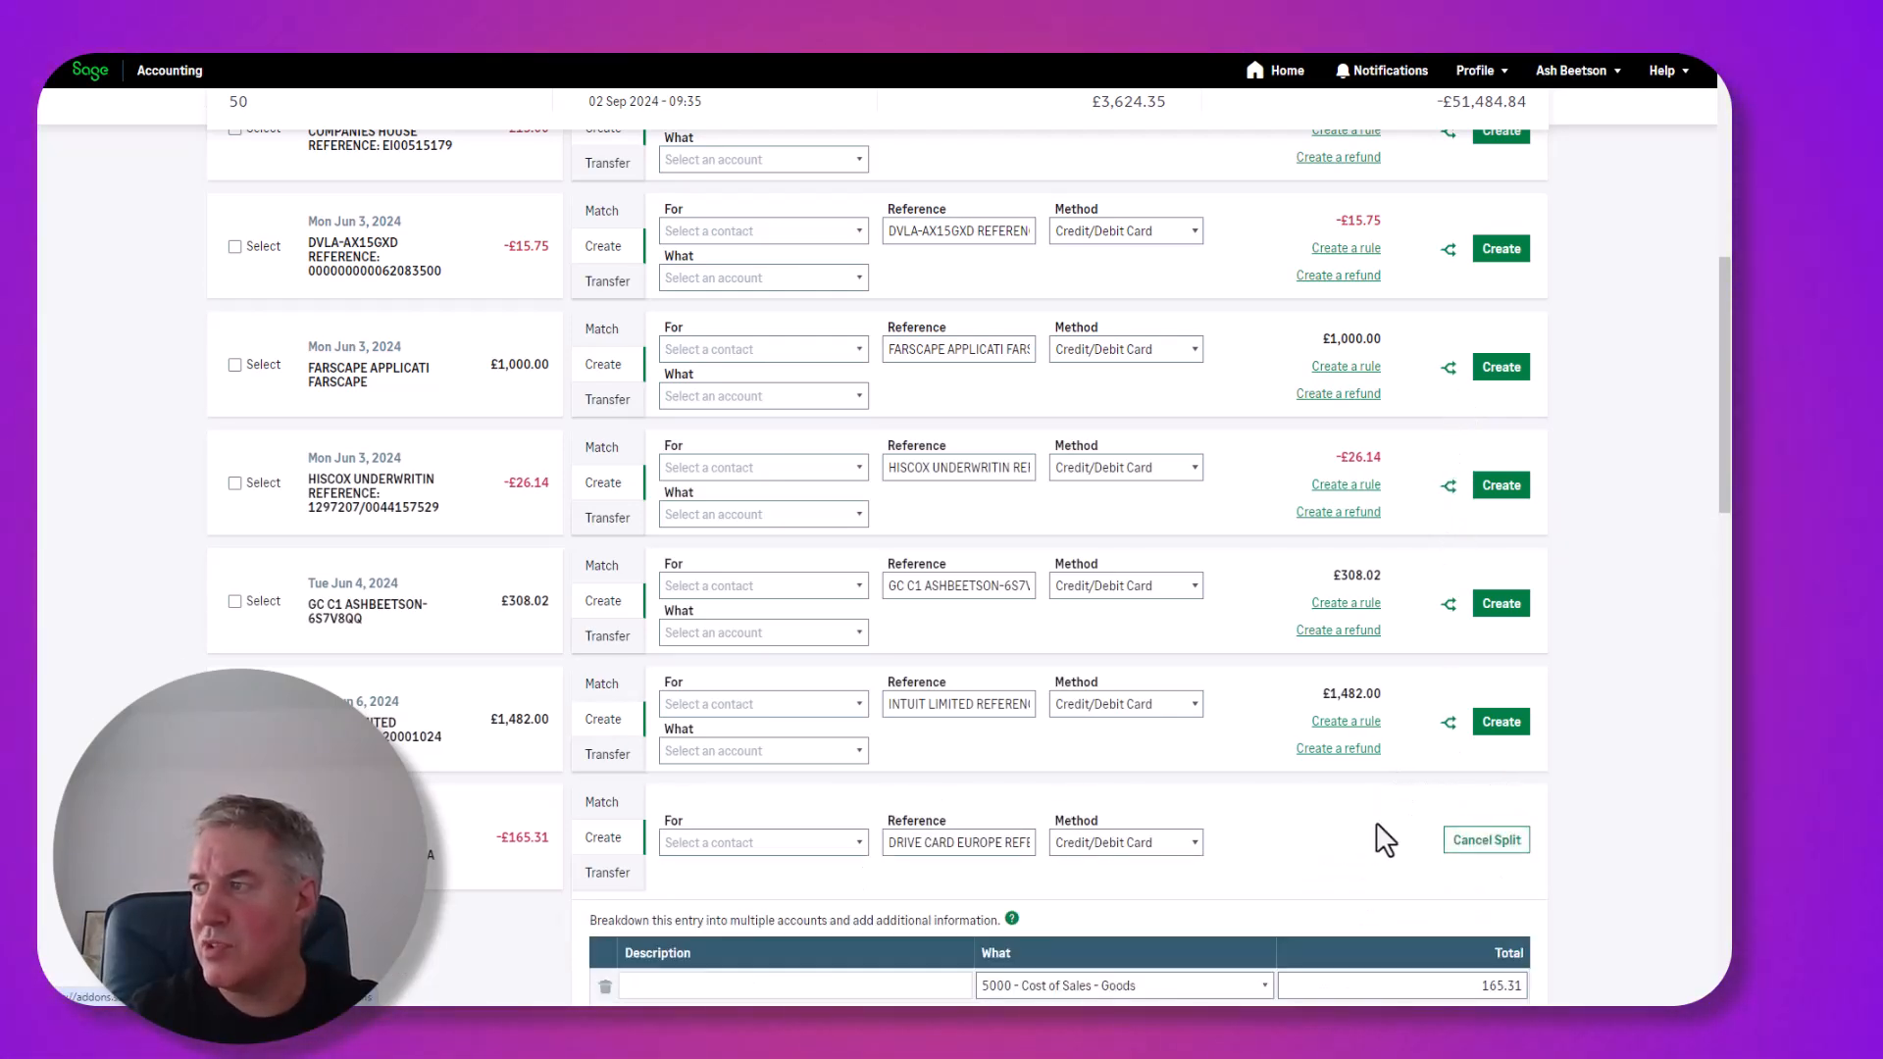
Allocate £100.00 to 5000 Cost of Sales - Goods and £65.31 to 7400 Travelling.
scroll(1385, 839, "down", 3)
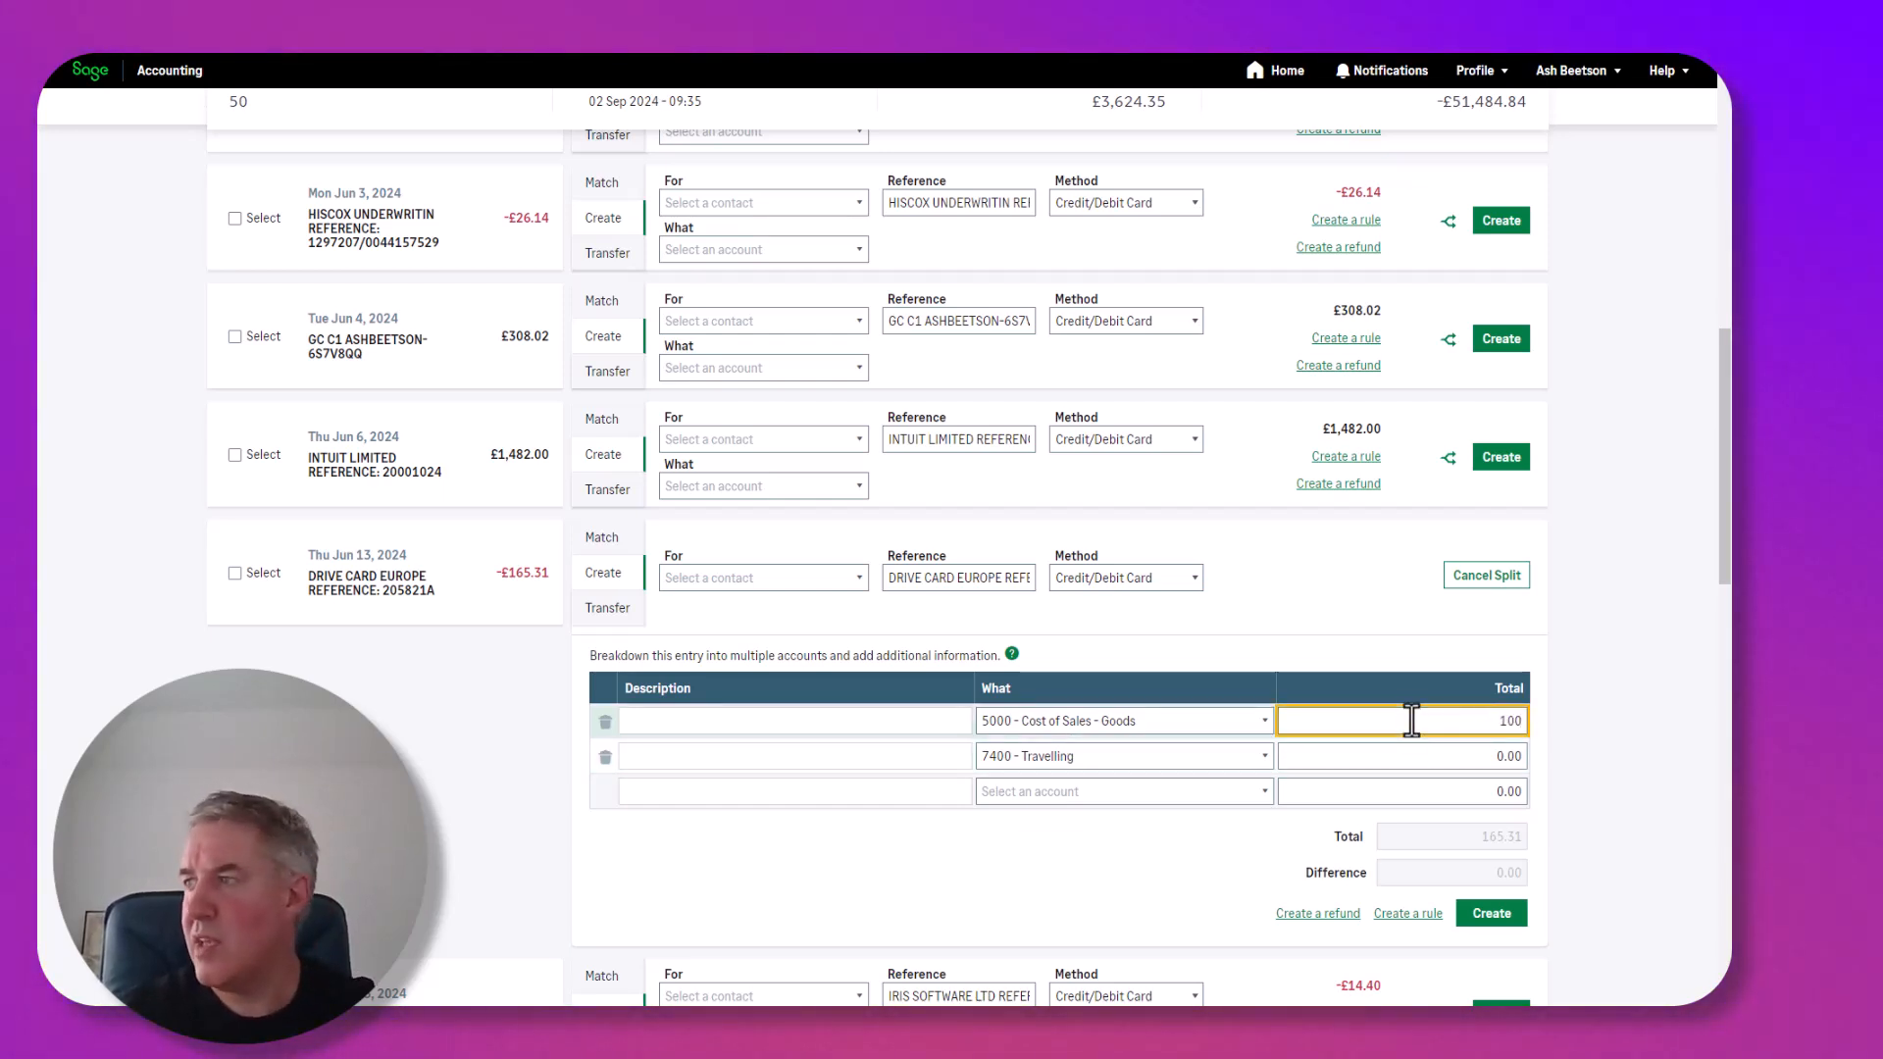
left_click(1448, 756)
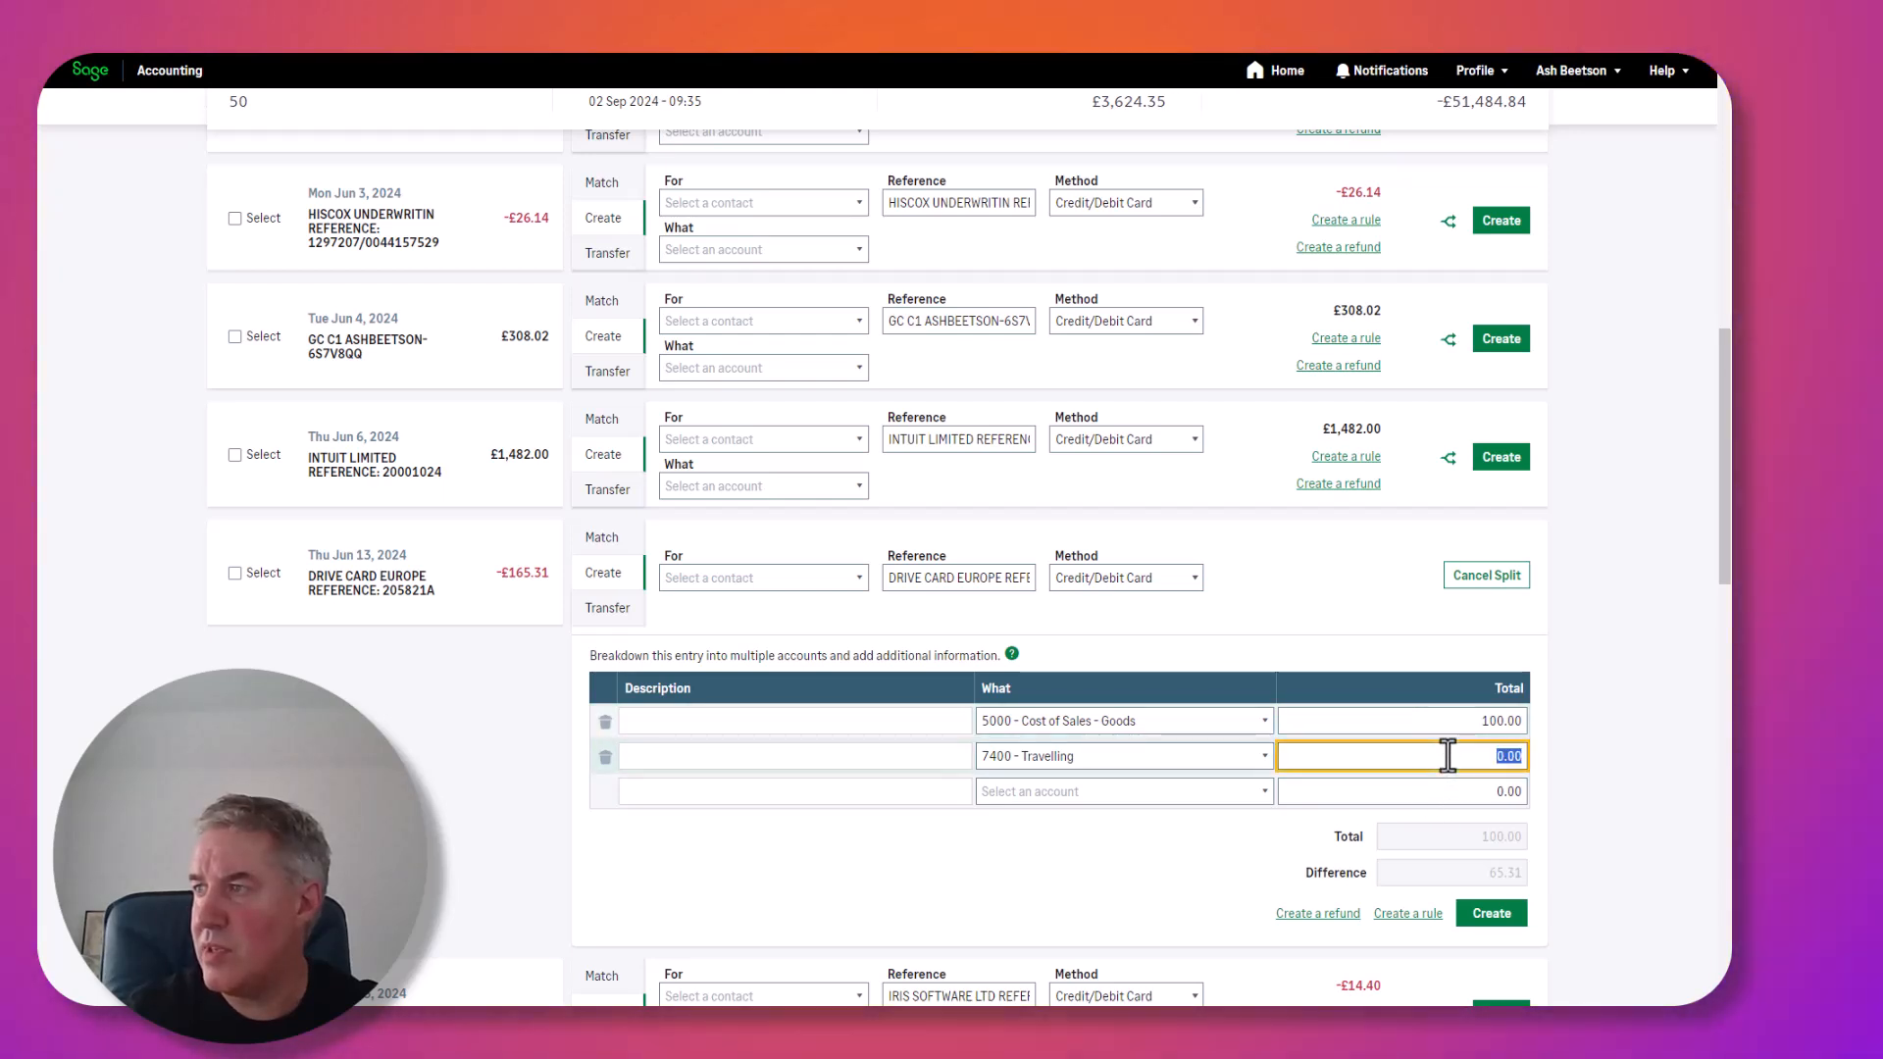
type("65")
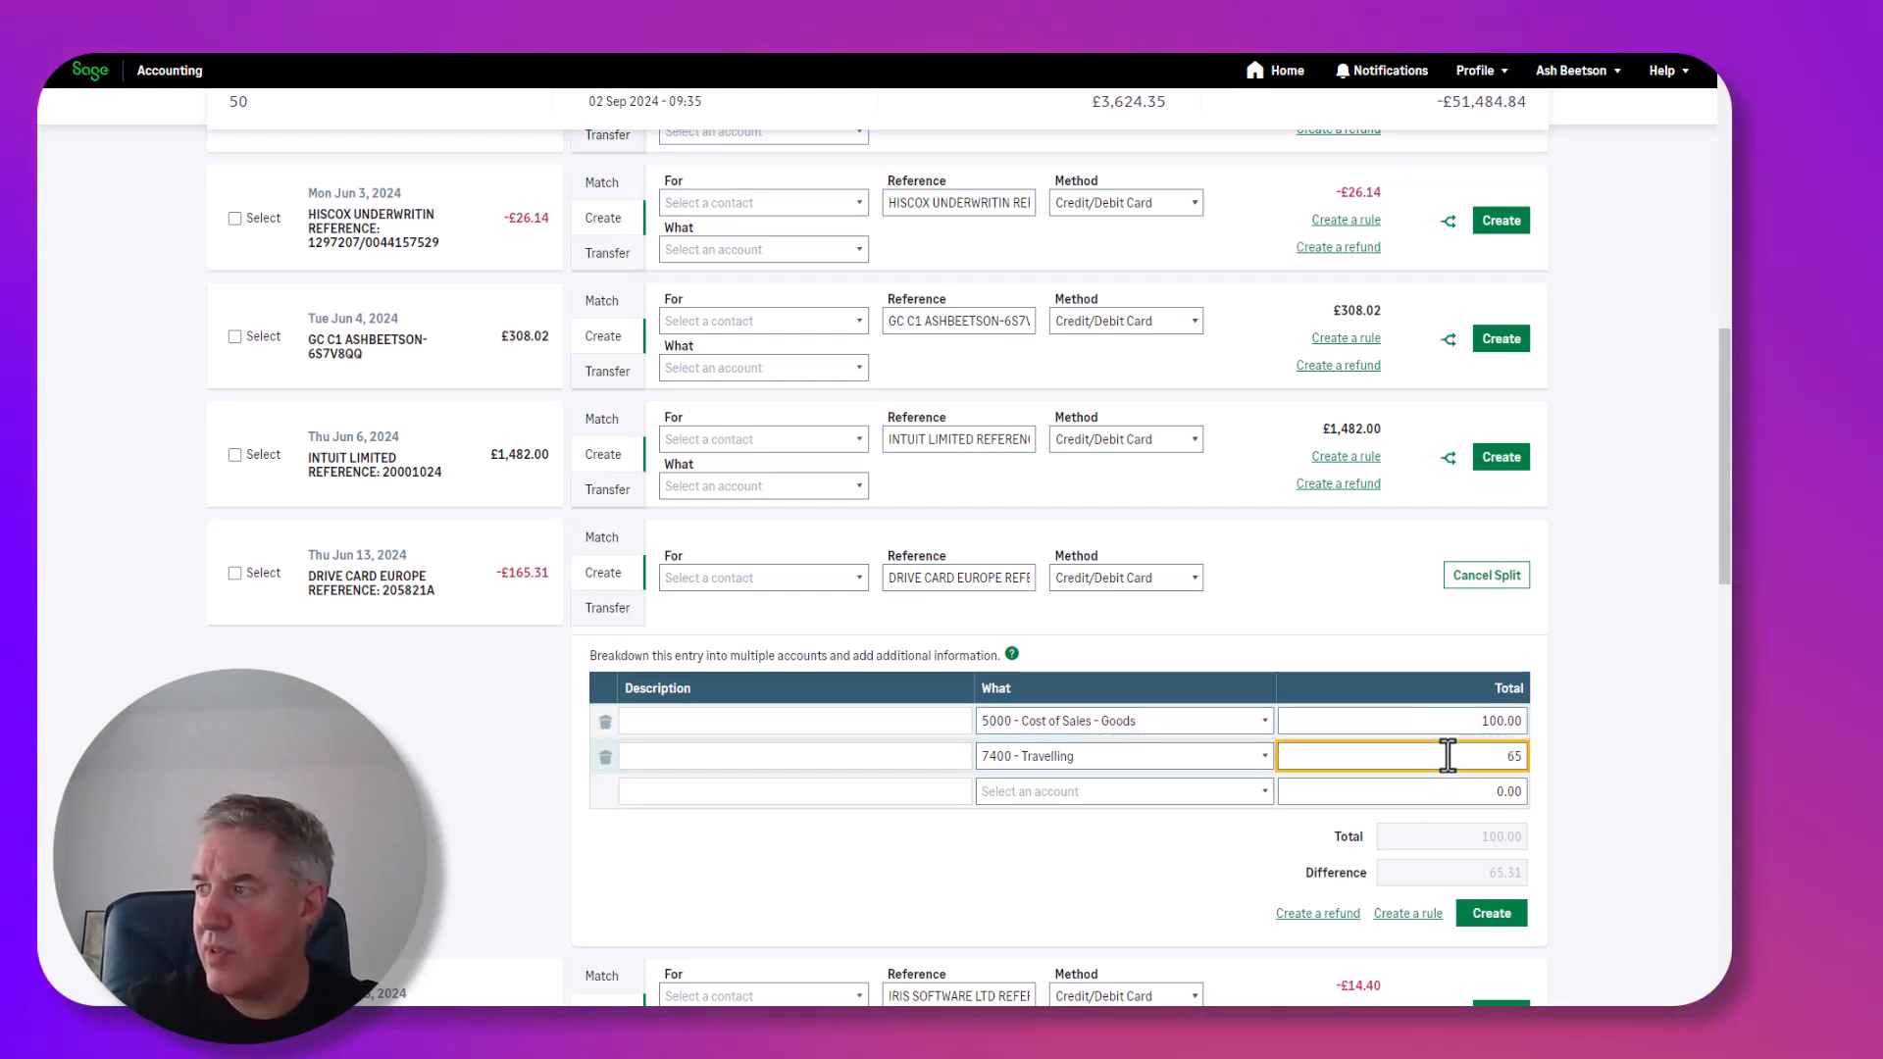
type(".31")
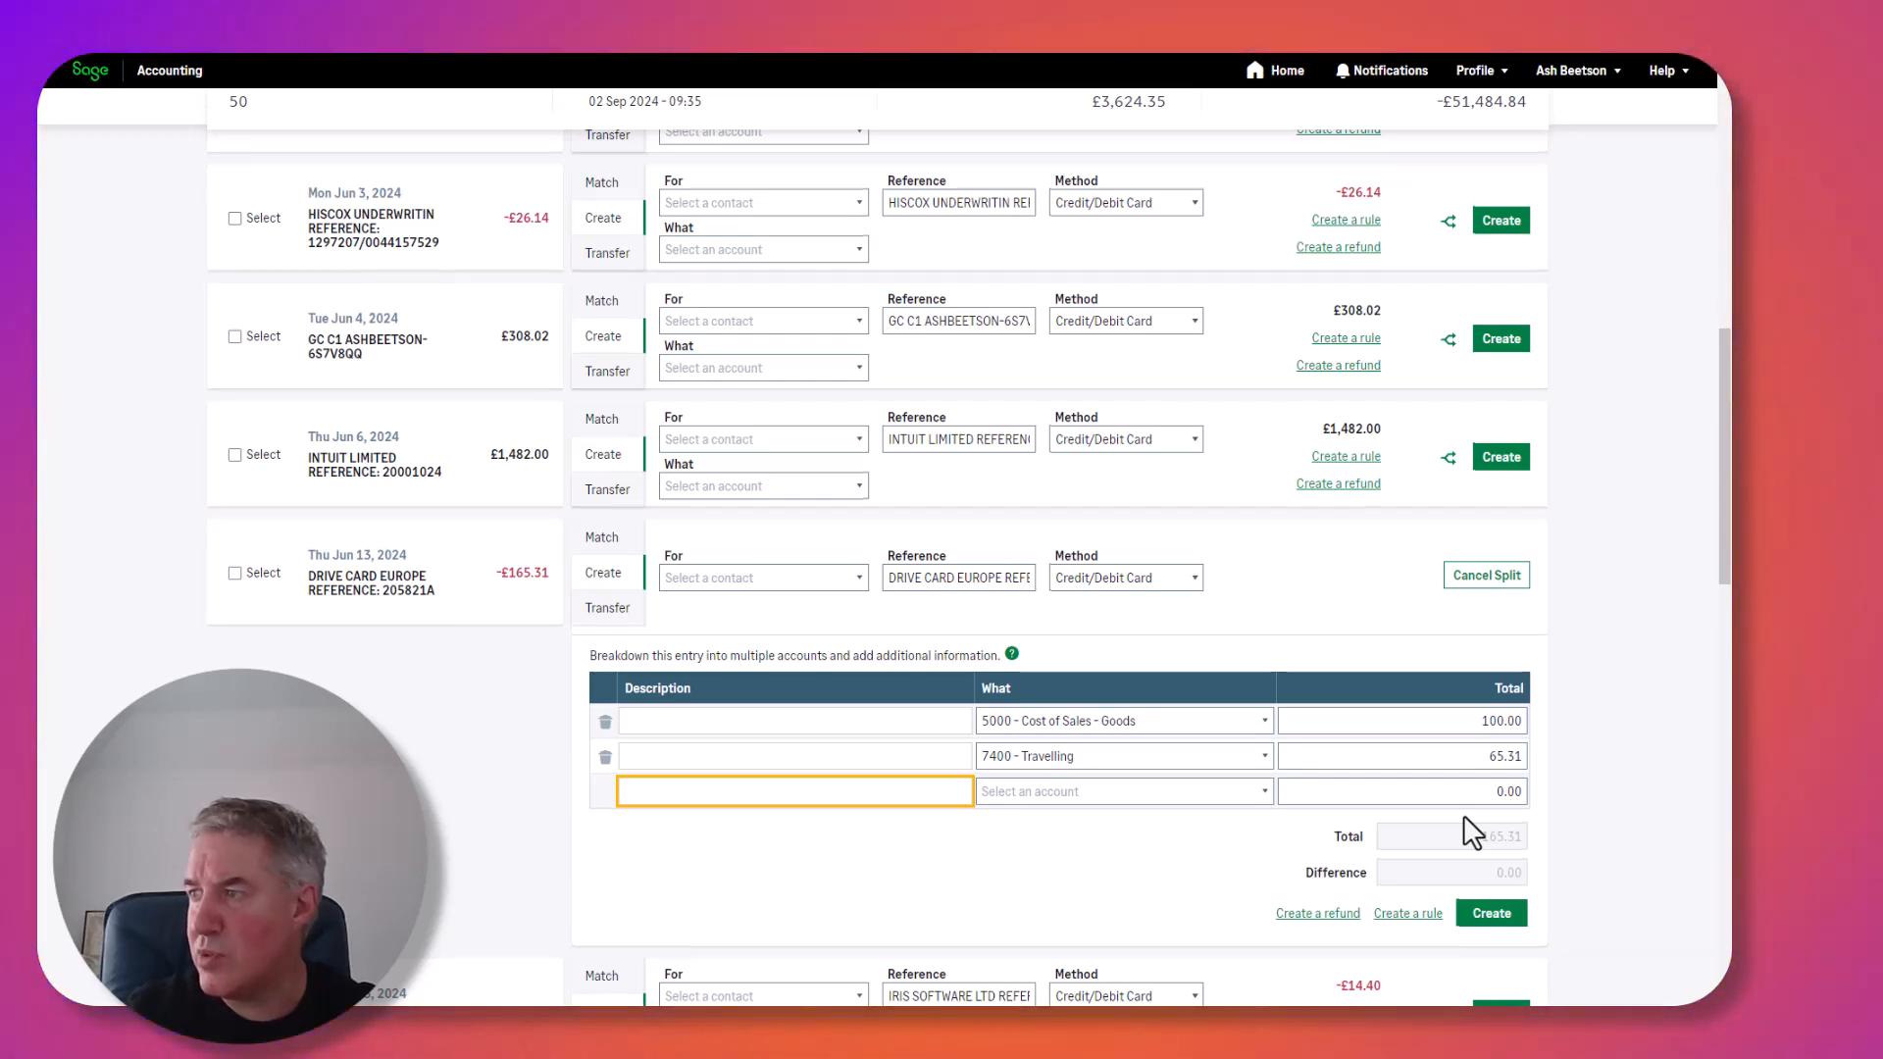
scroll(1463, 817, "down", 1)
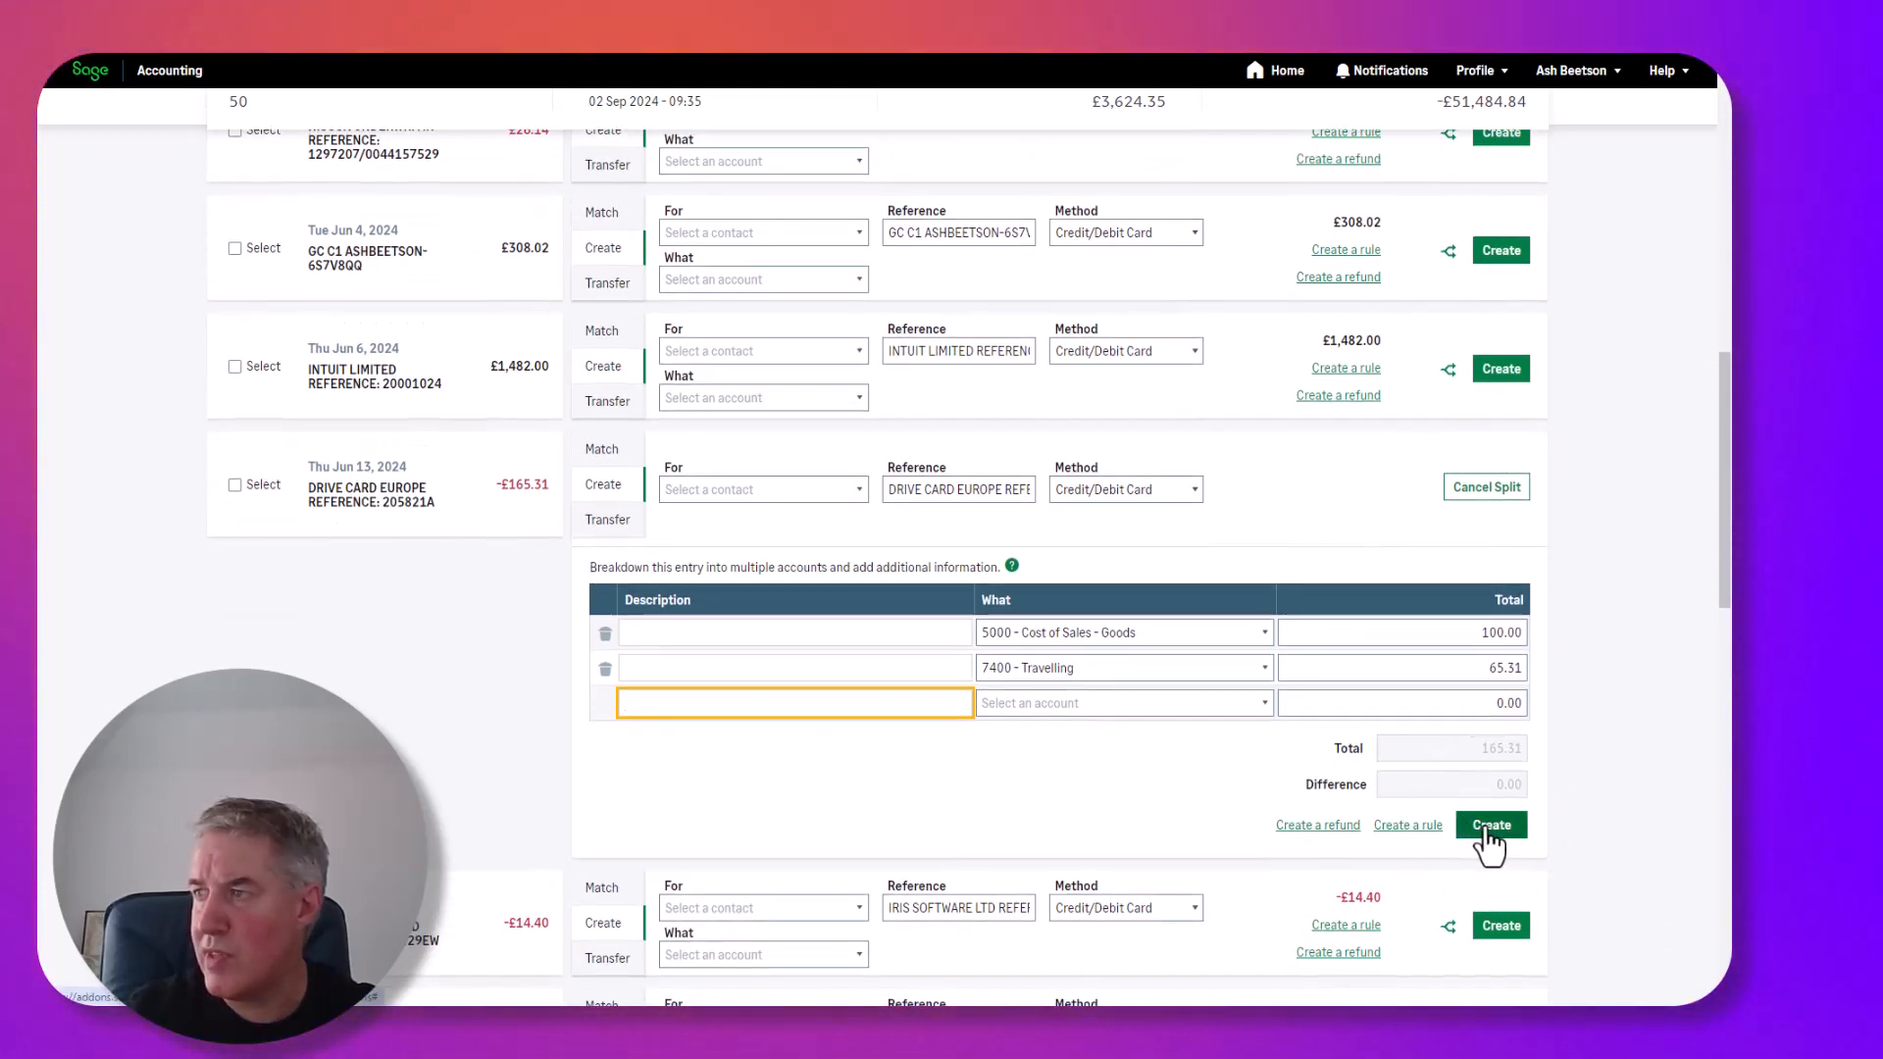
Create the split Drive Card Europe transaction and start a rule from the -£24.94 360COMS payment.
left_click(1487, 827)
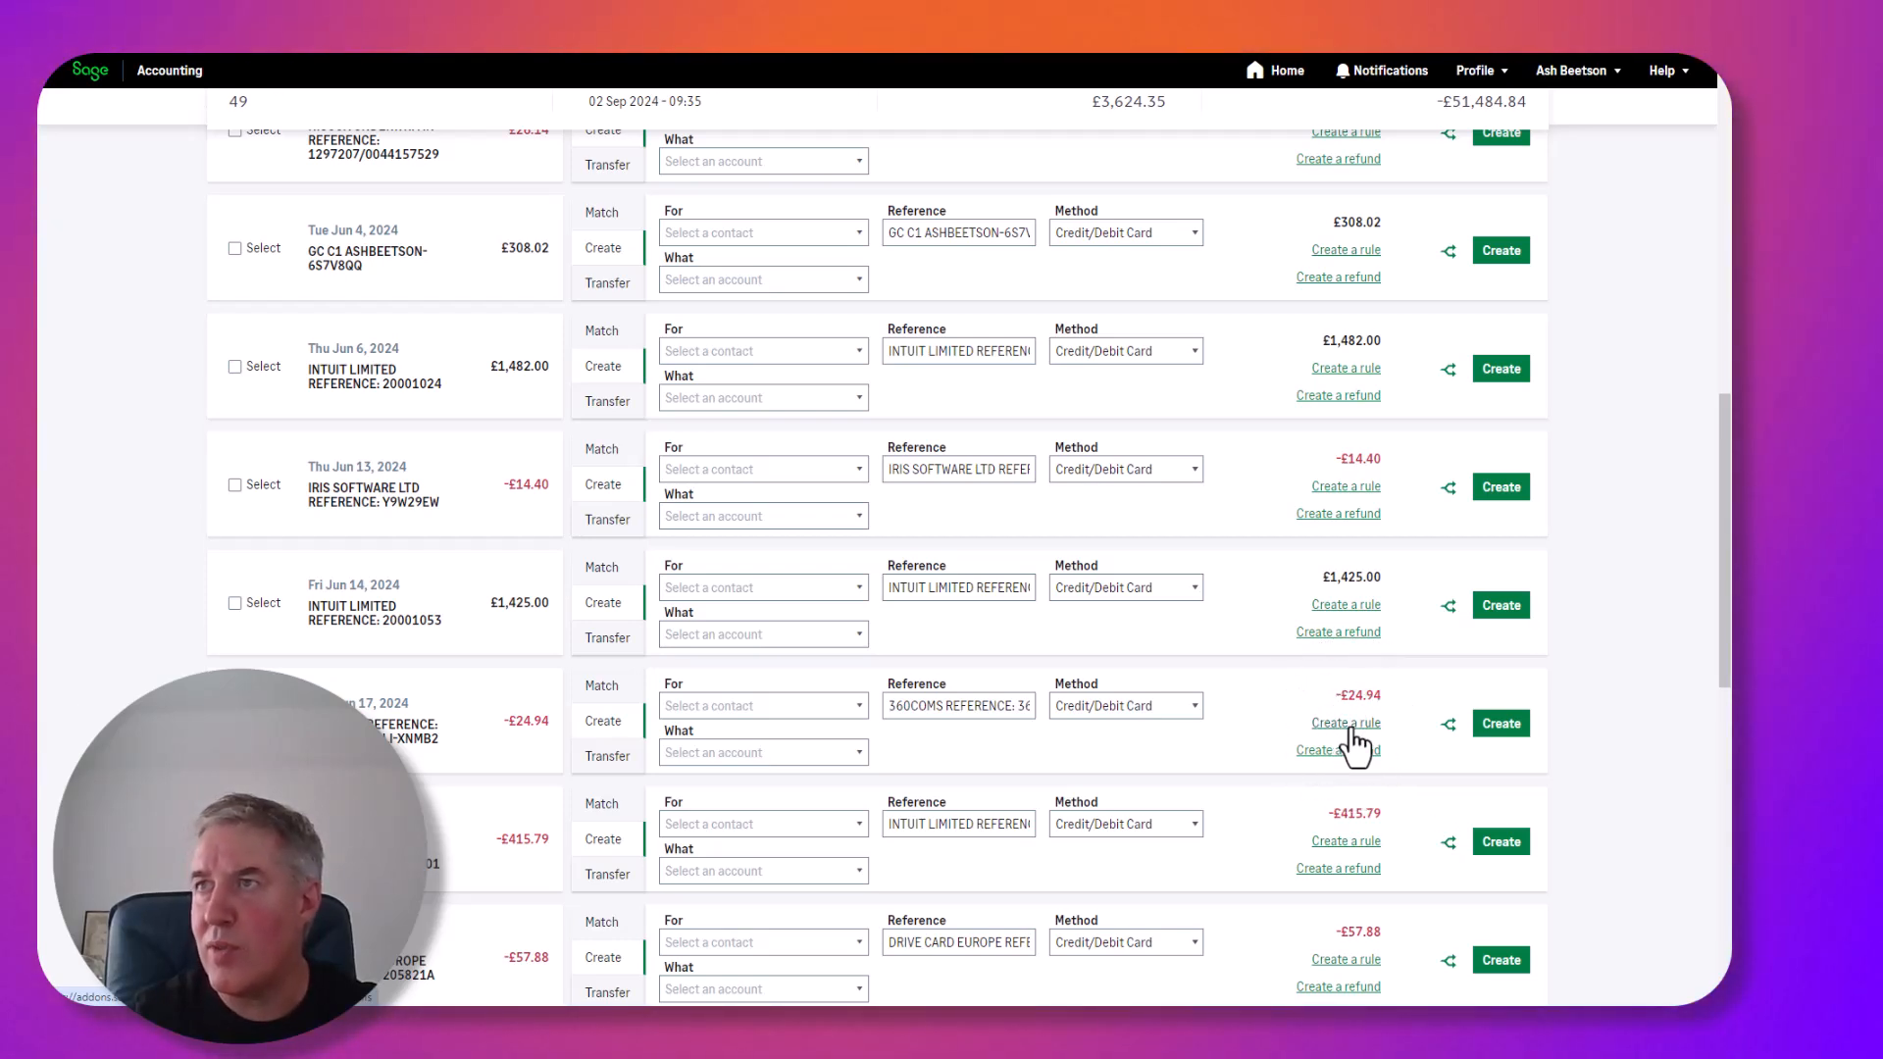
scroll(1355, 747, "down", 2)
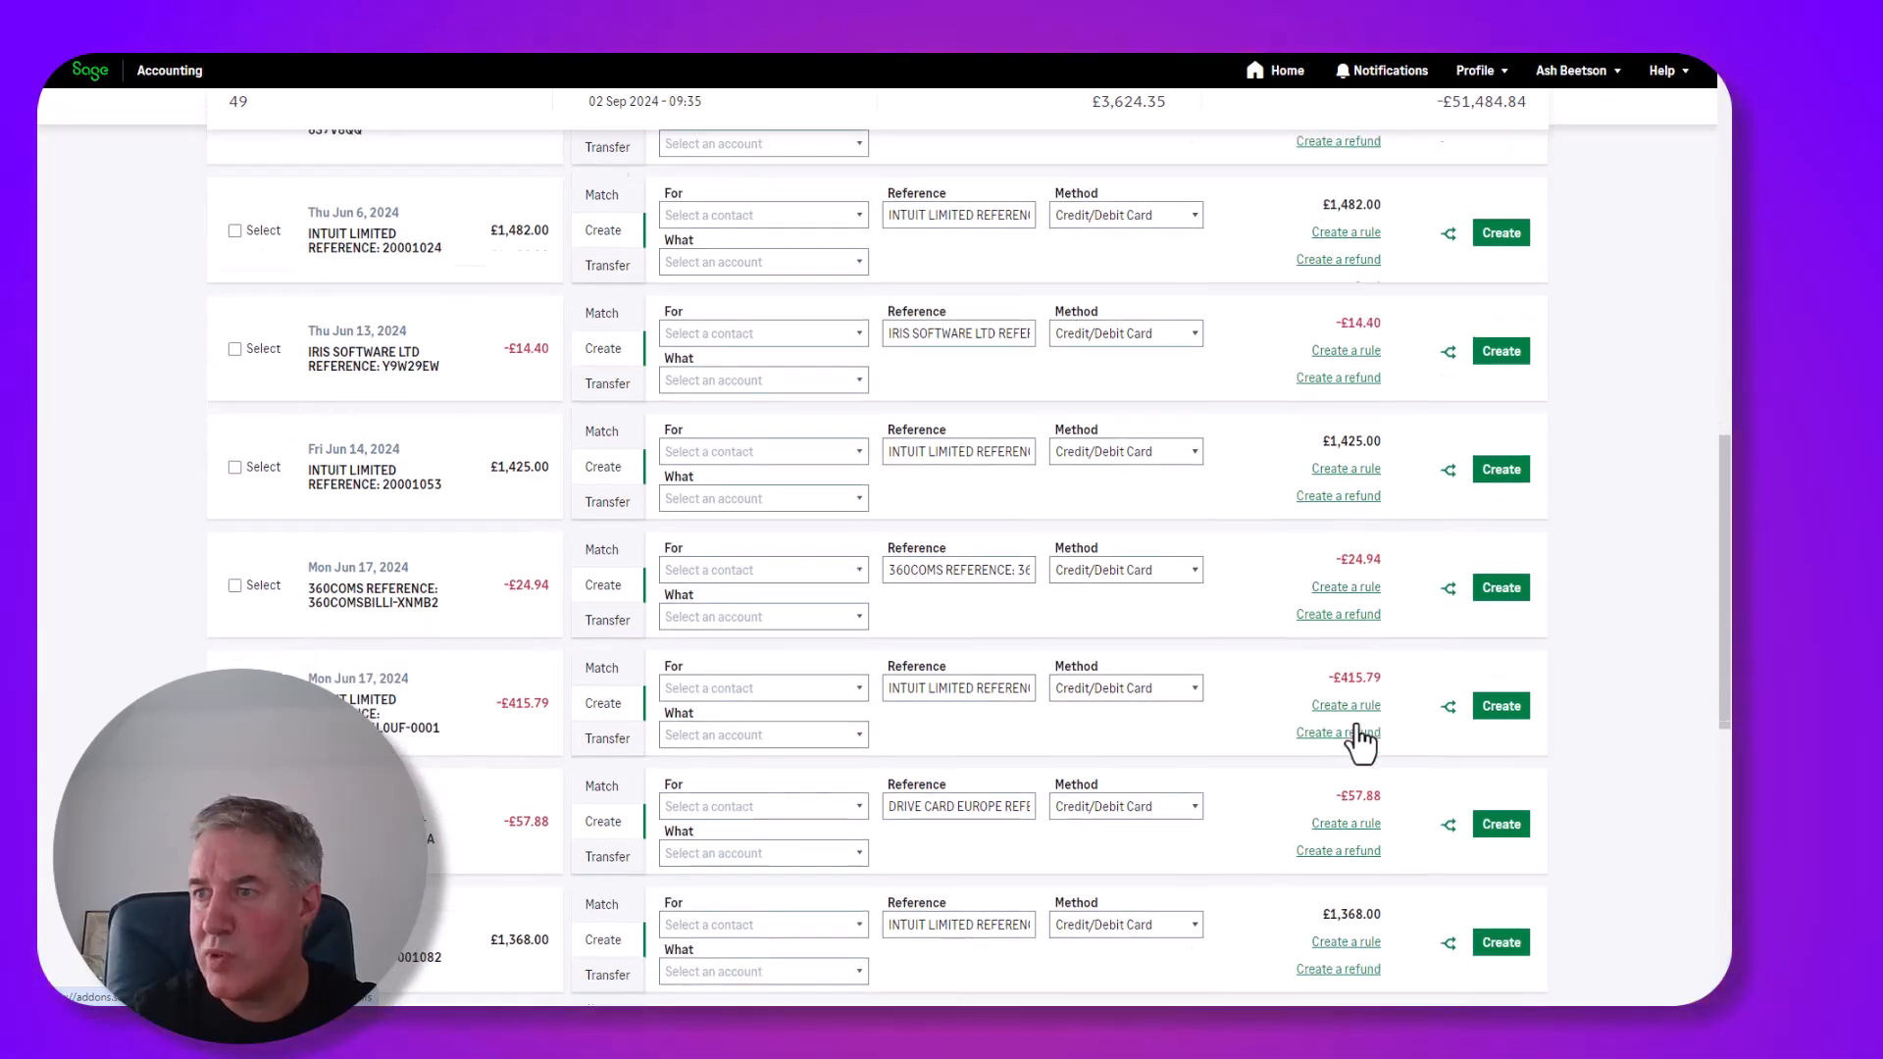
scroll(1360, 743, "down", 1)
scroll(1356, 720, "up", 2)
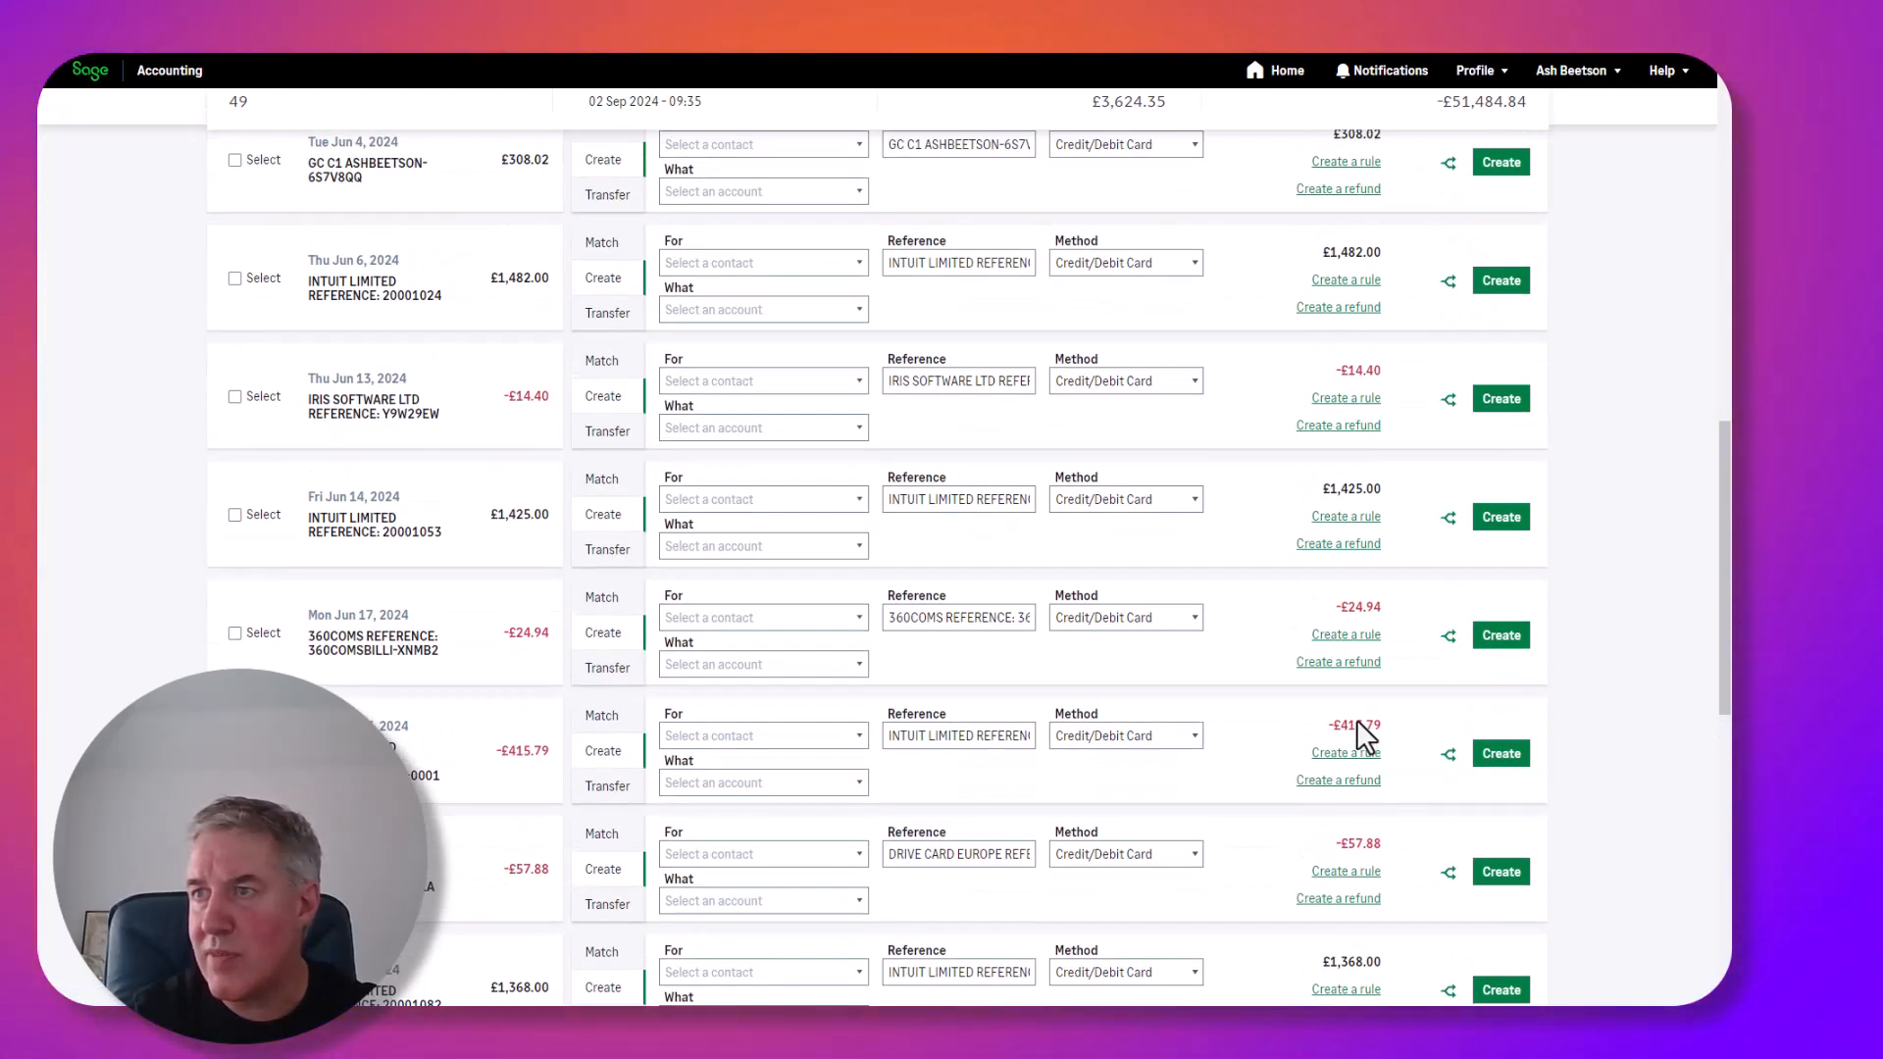
left_click(1338, 640)
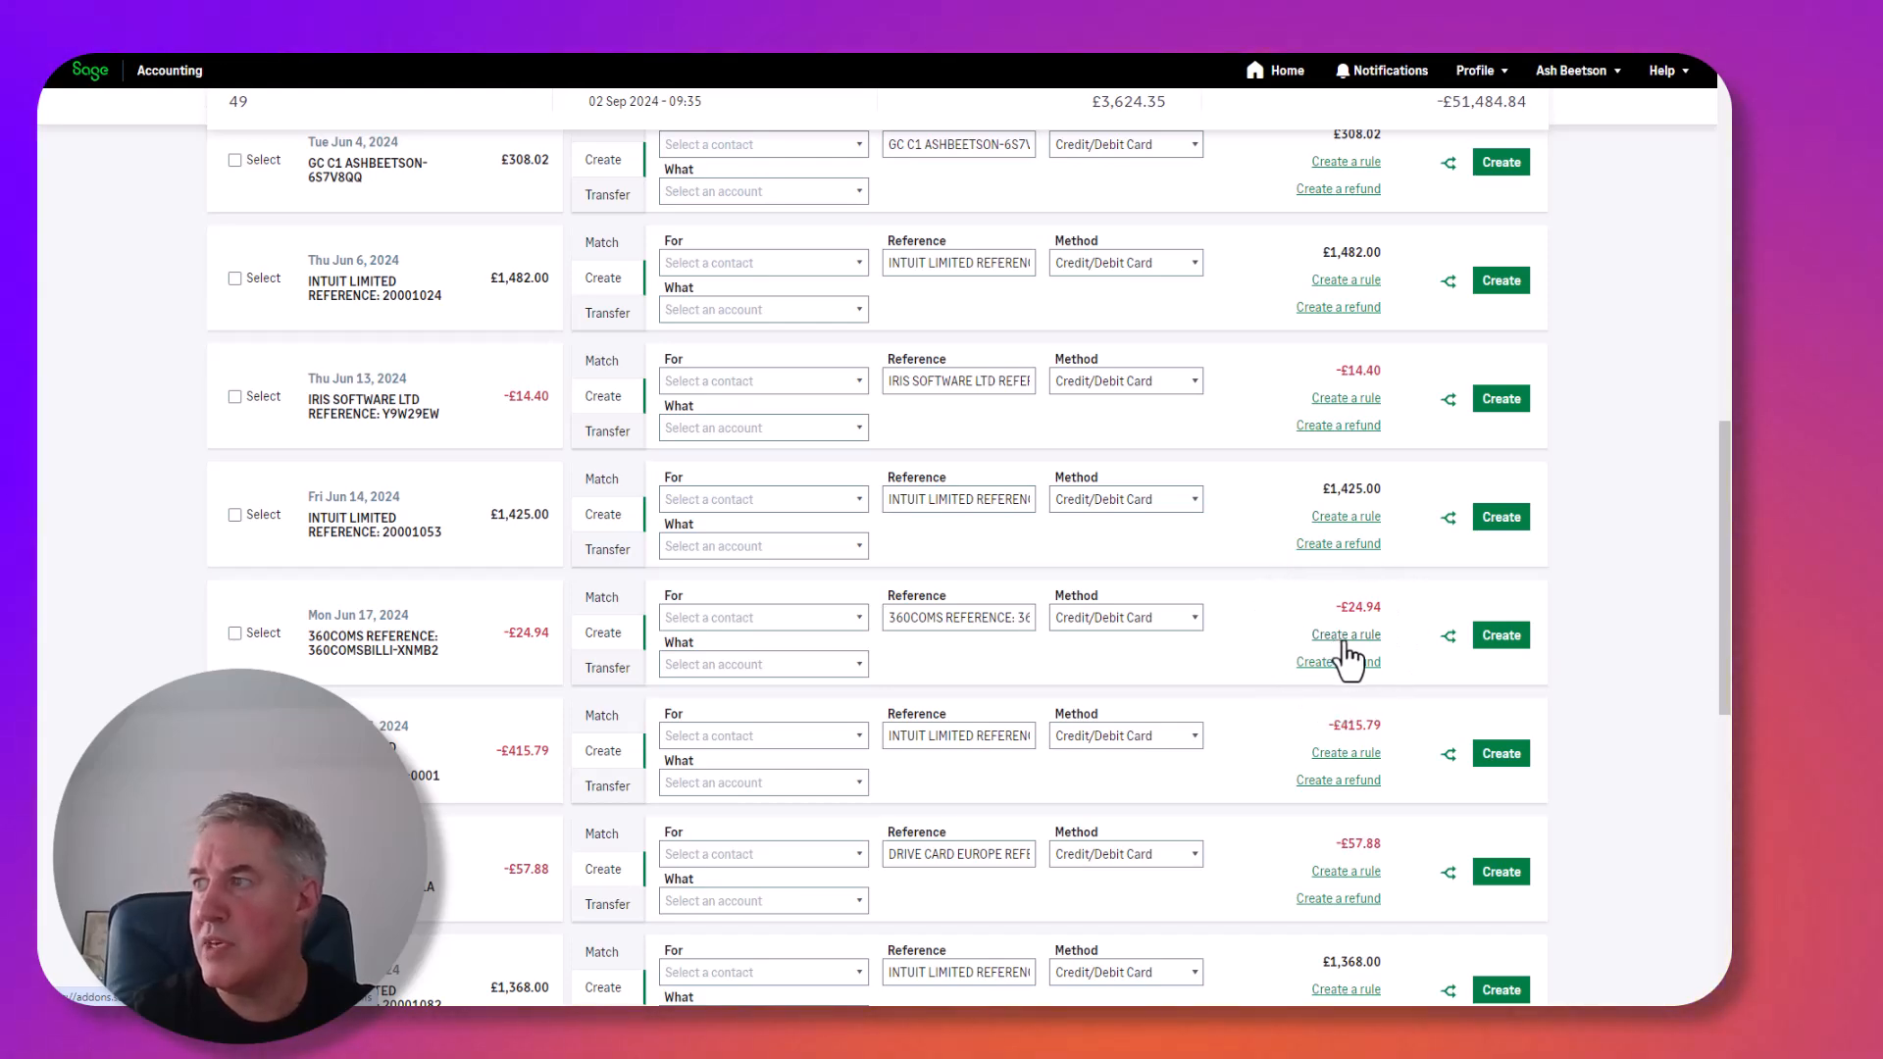
Name the rule Telephone, set Reference contains 360COMS, and delete the Amount condition.
left_click(1343, 639)
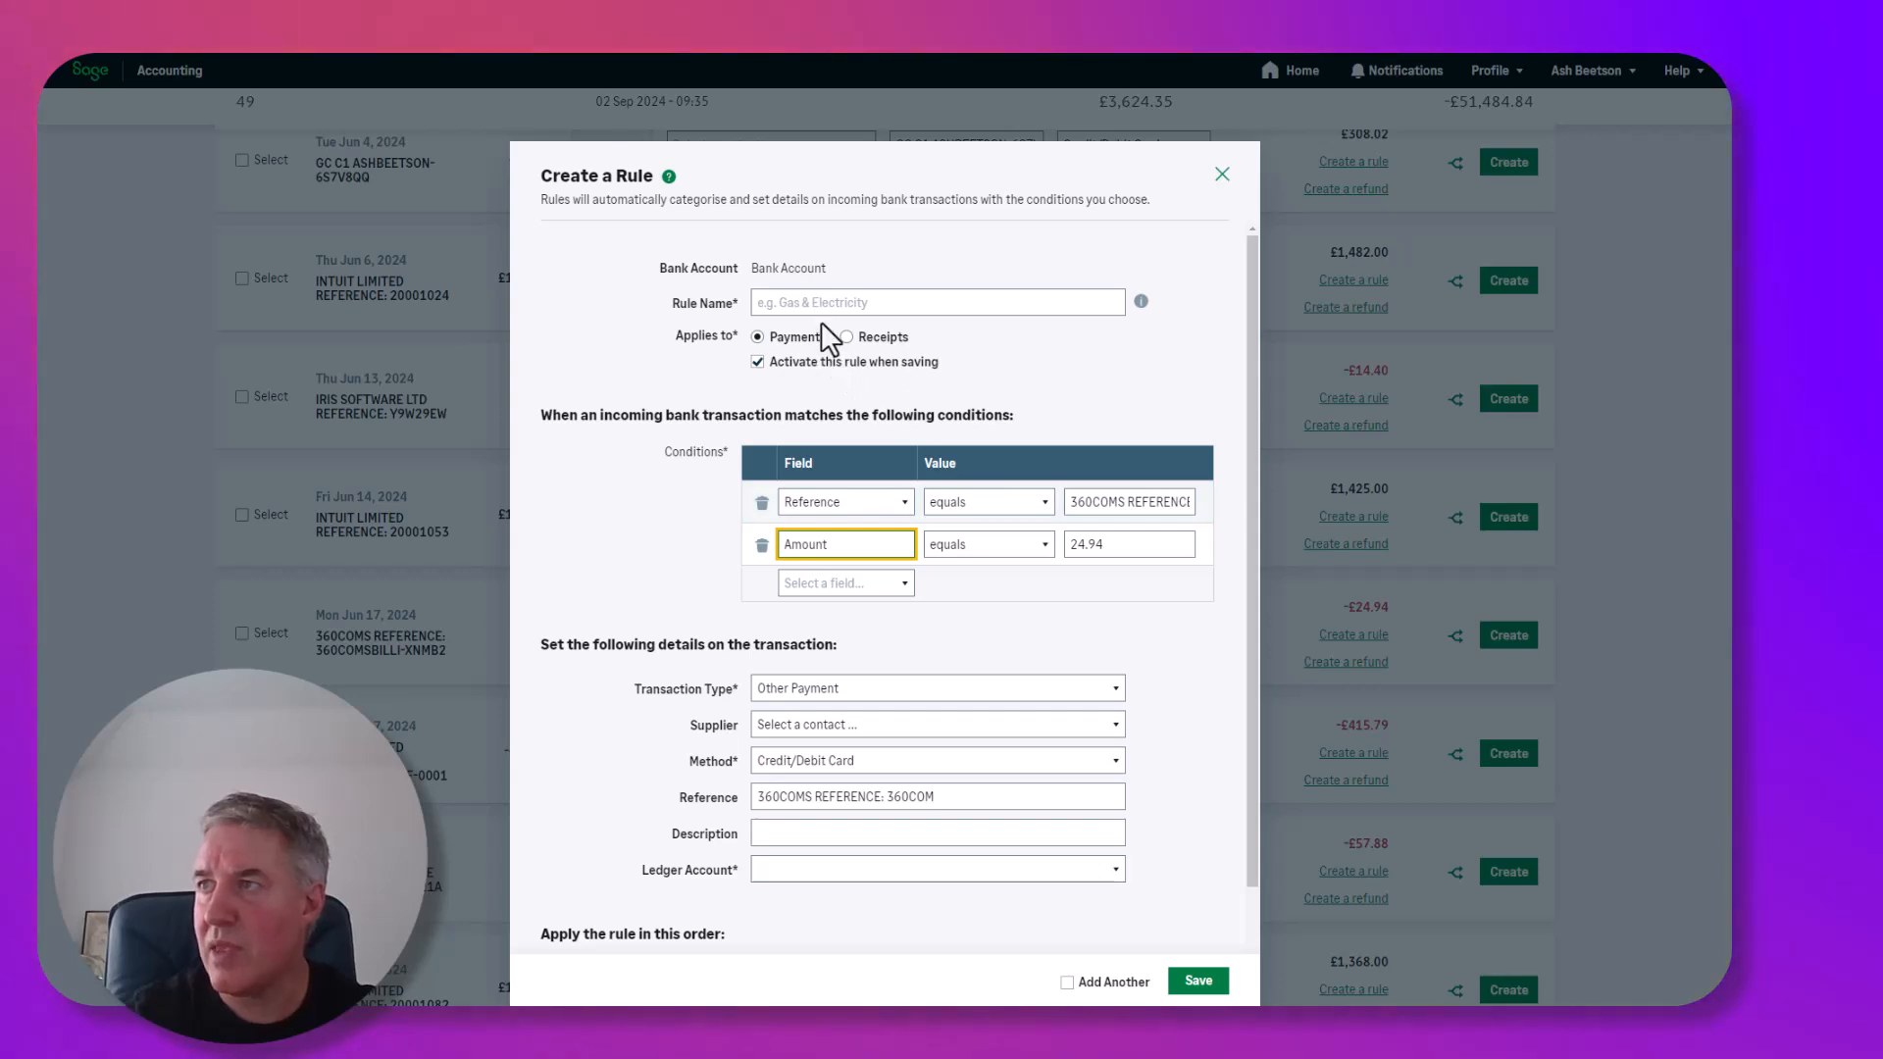
left_click(820, 307)
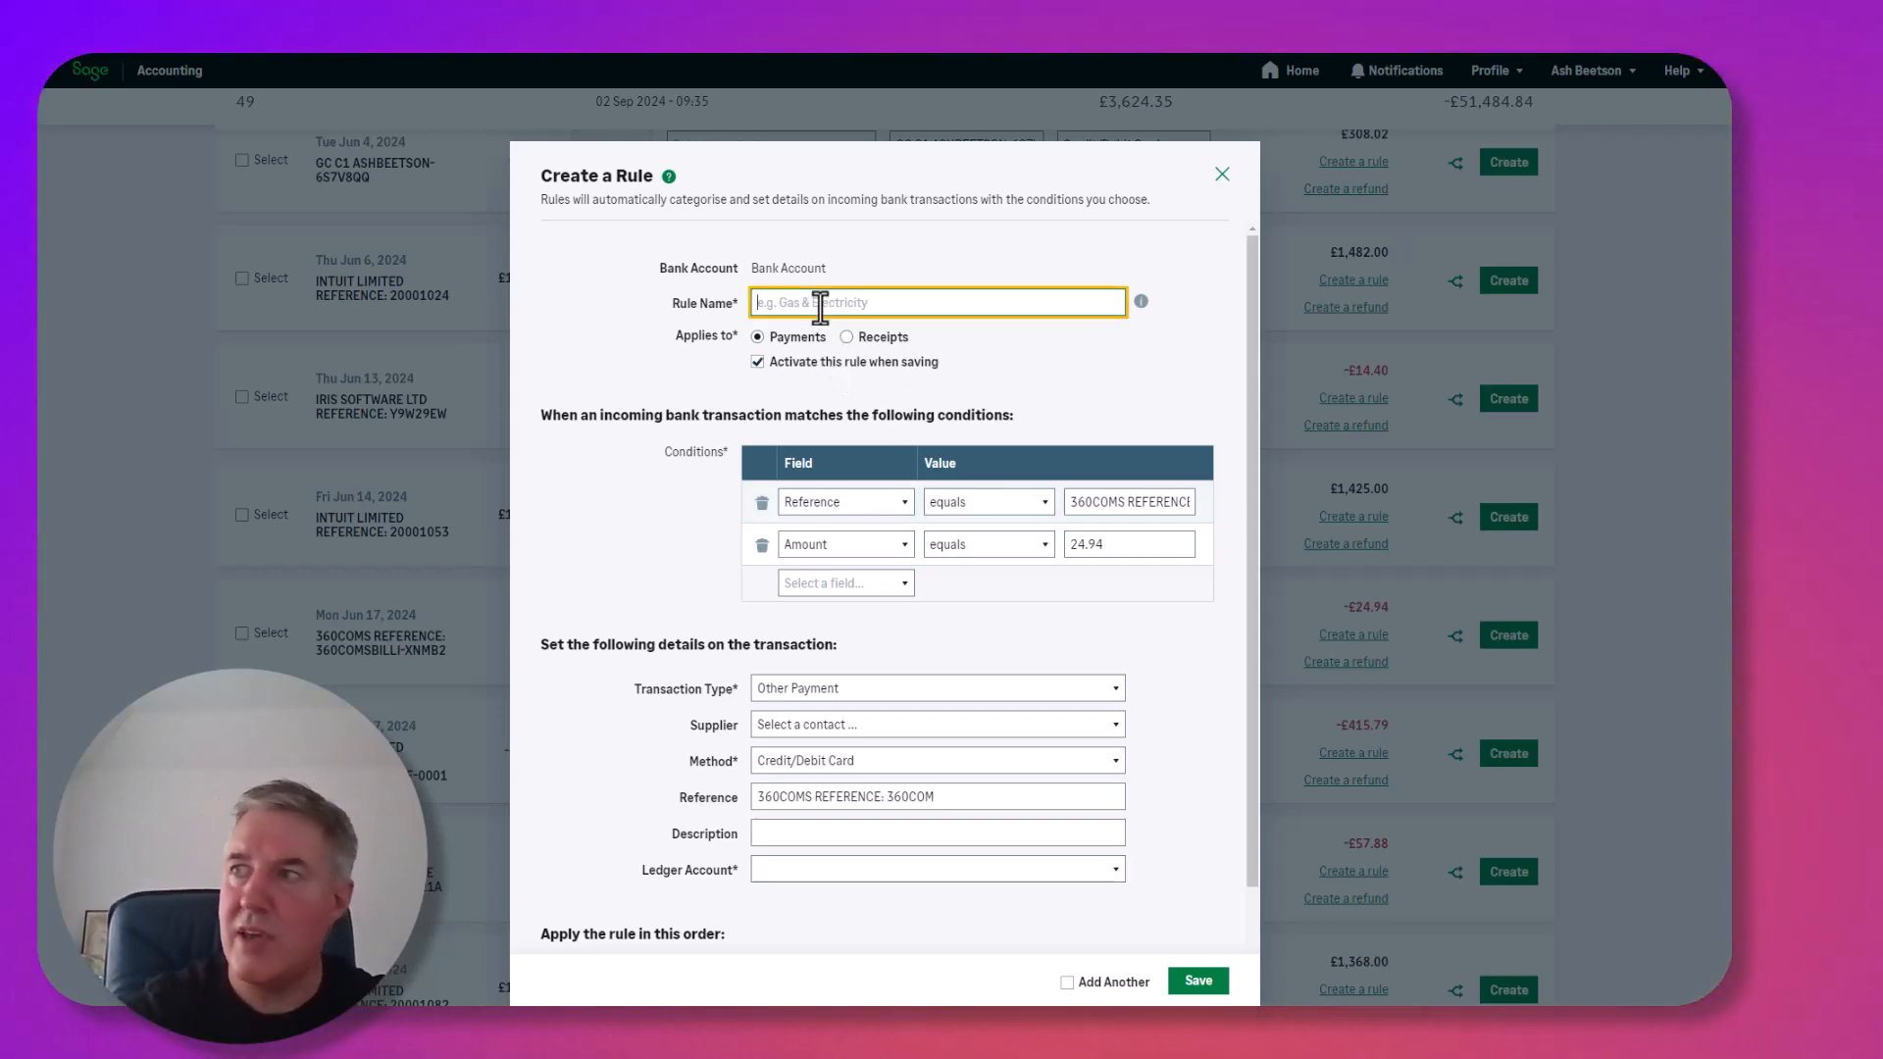
type("Telephone")
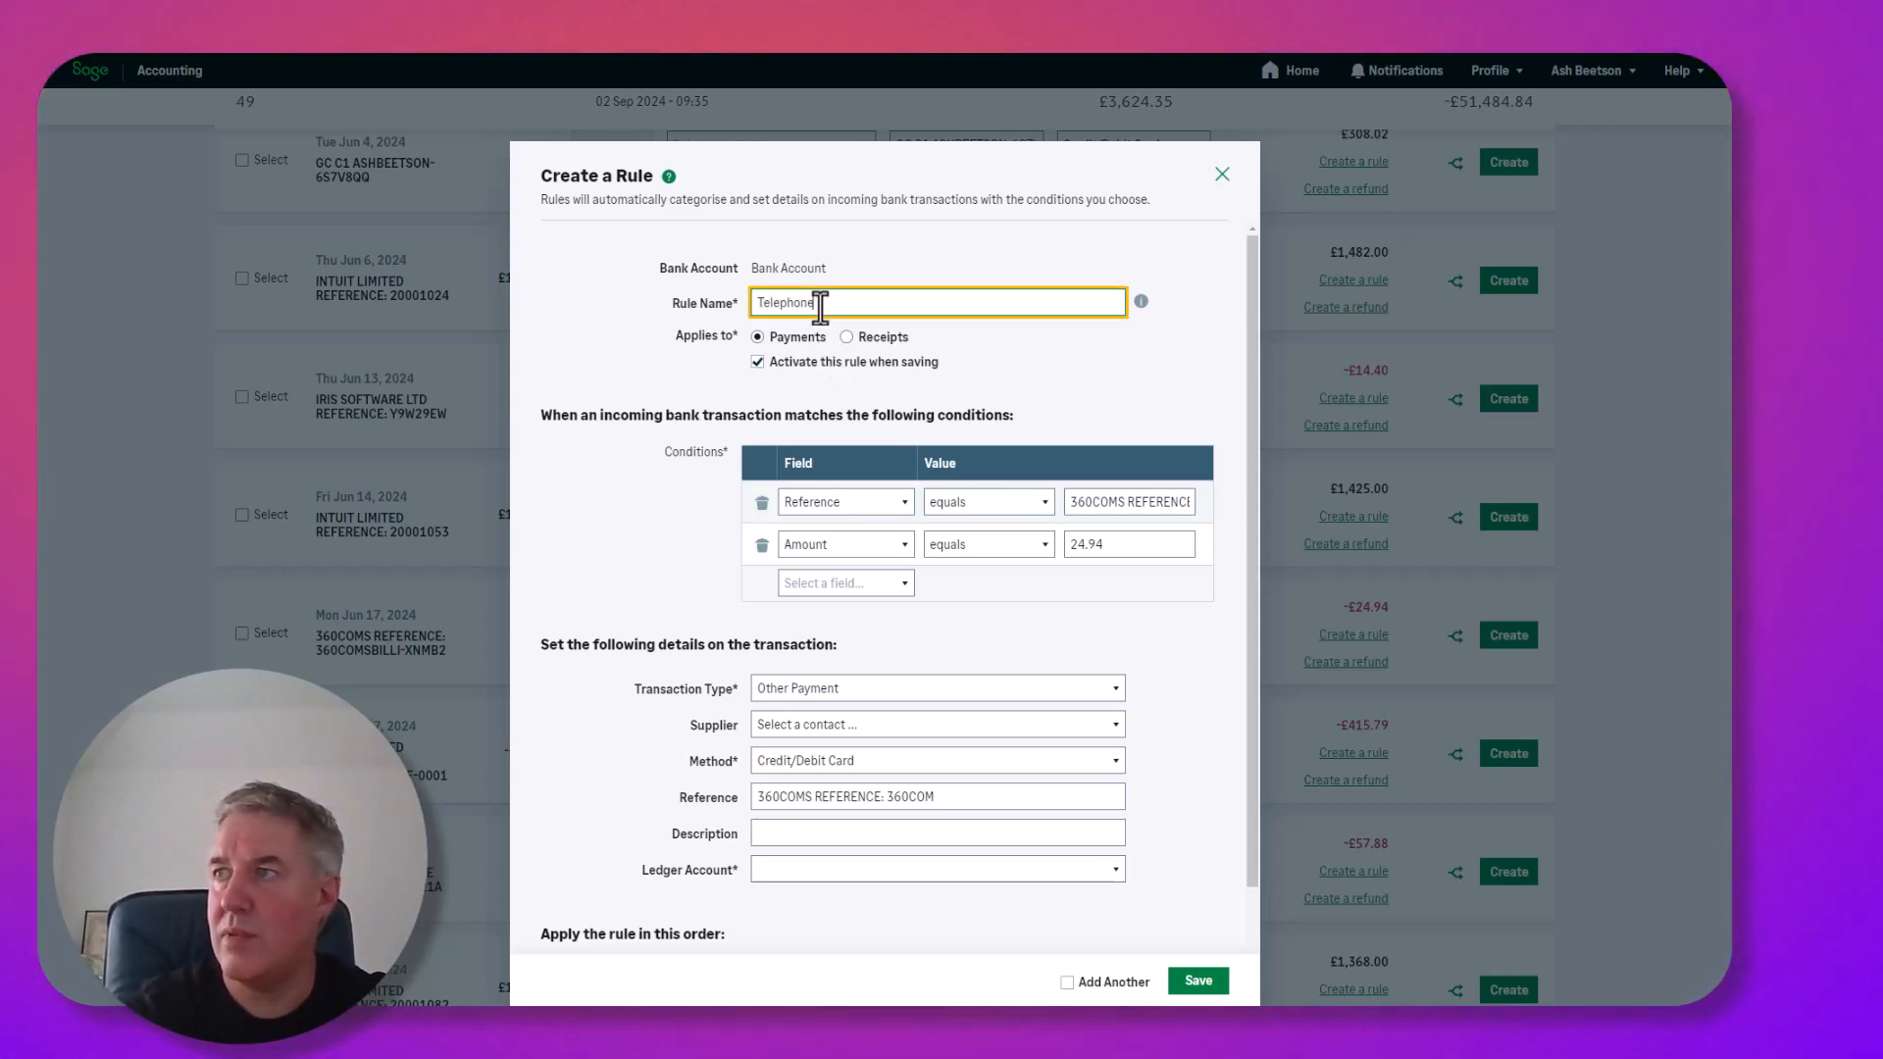
left_click(1130, 501)
left_click(1042, 504)
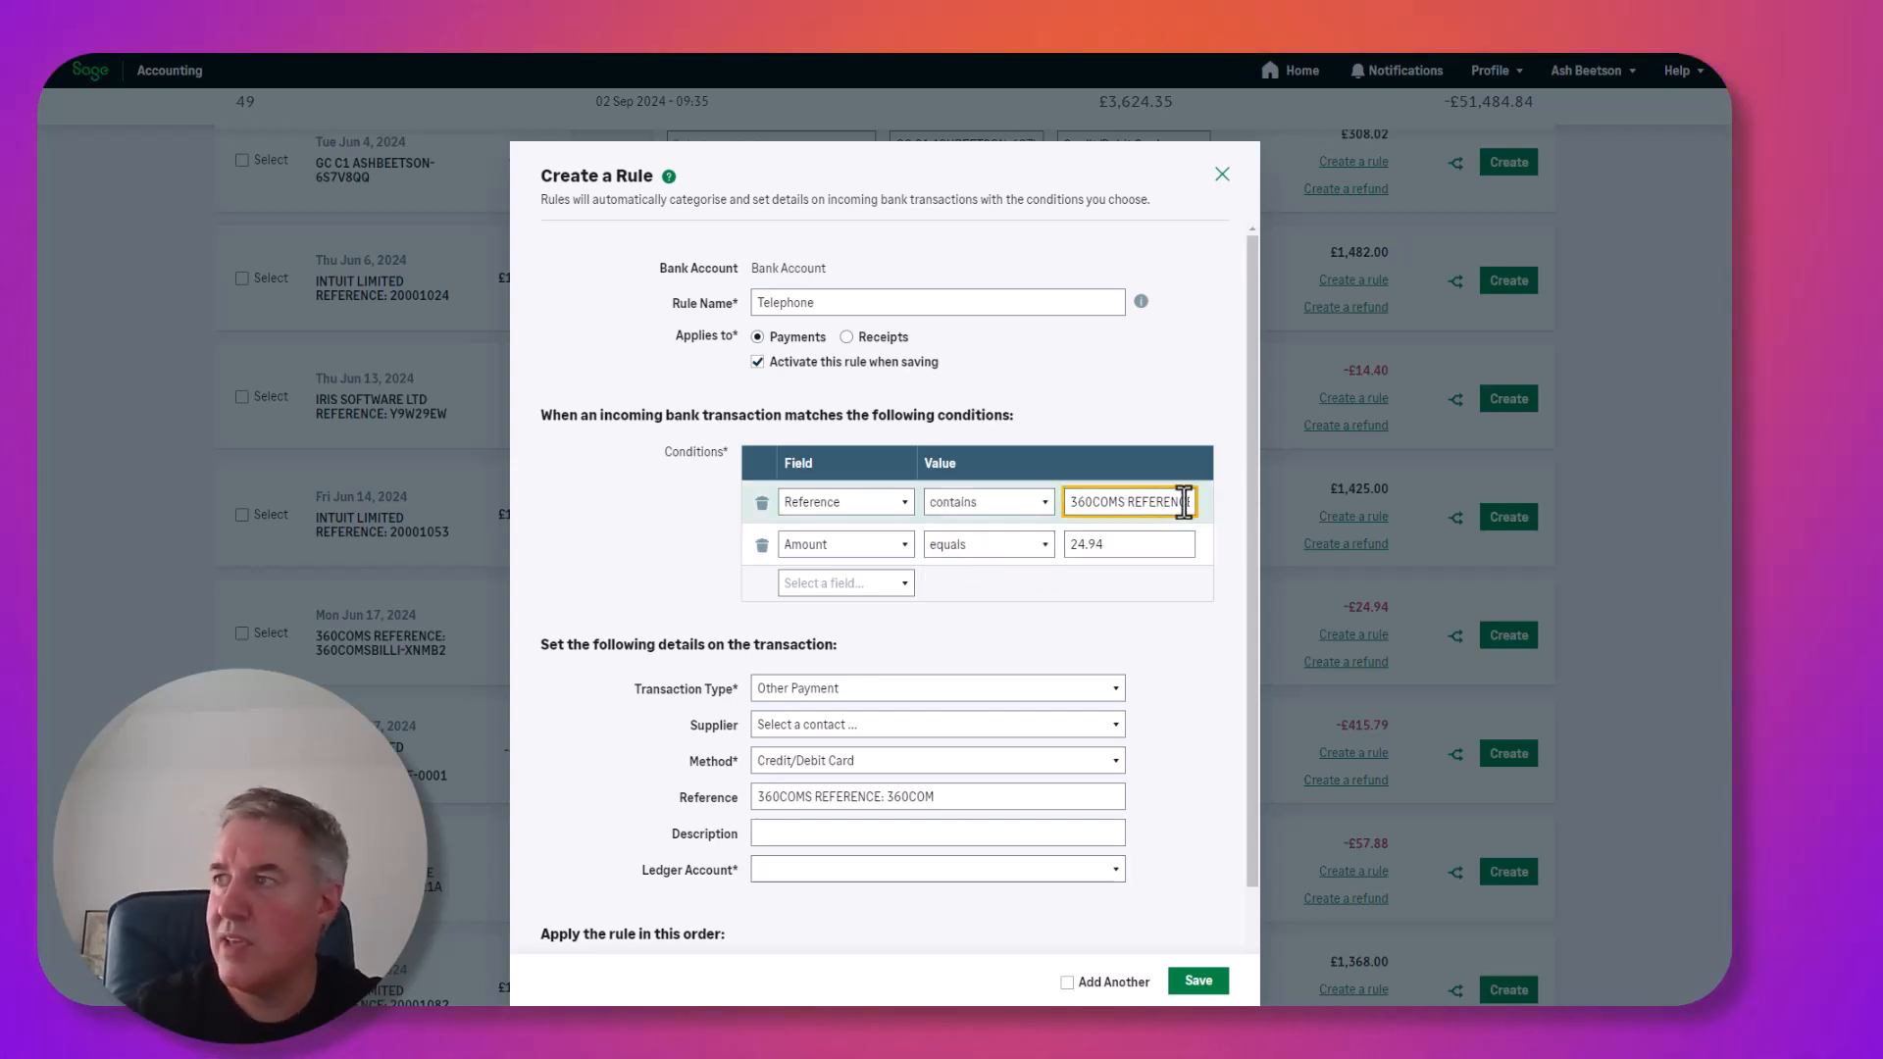
left_click_drag(1129, 502, 1429, 514)
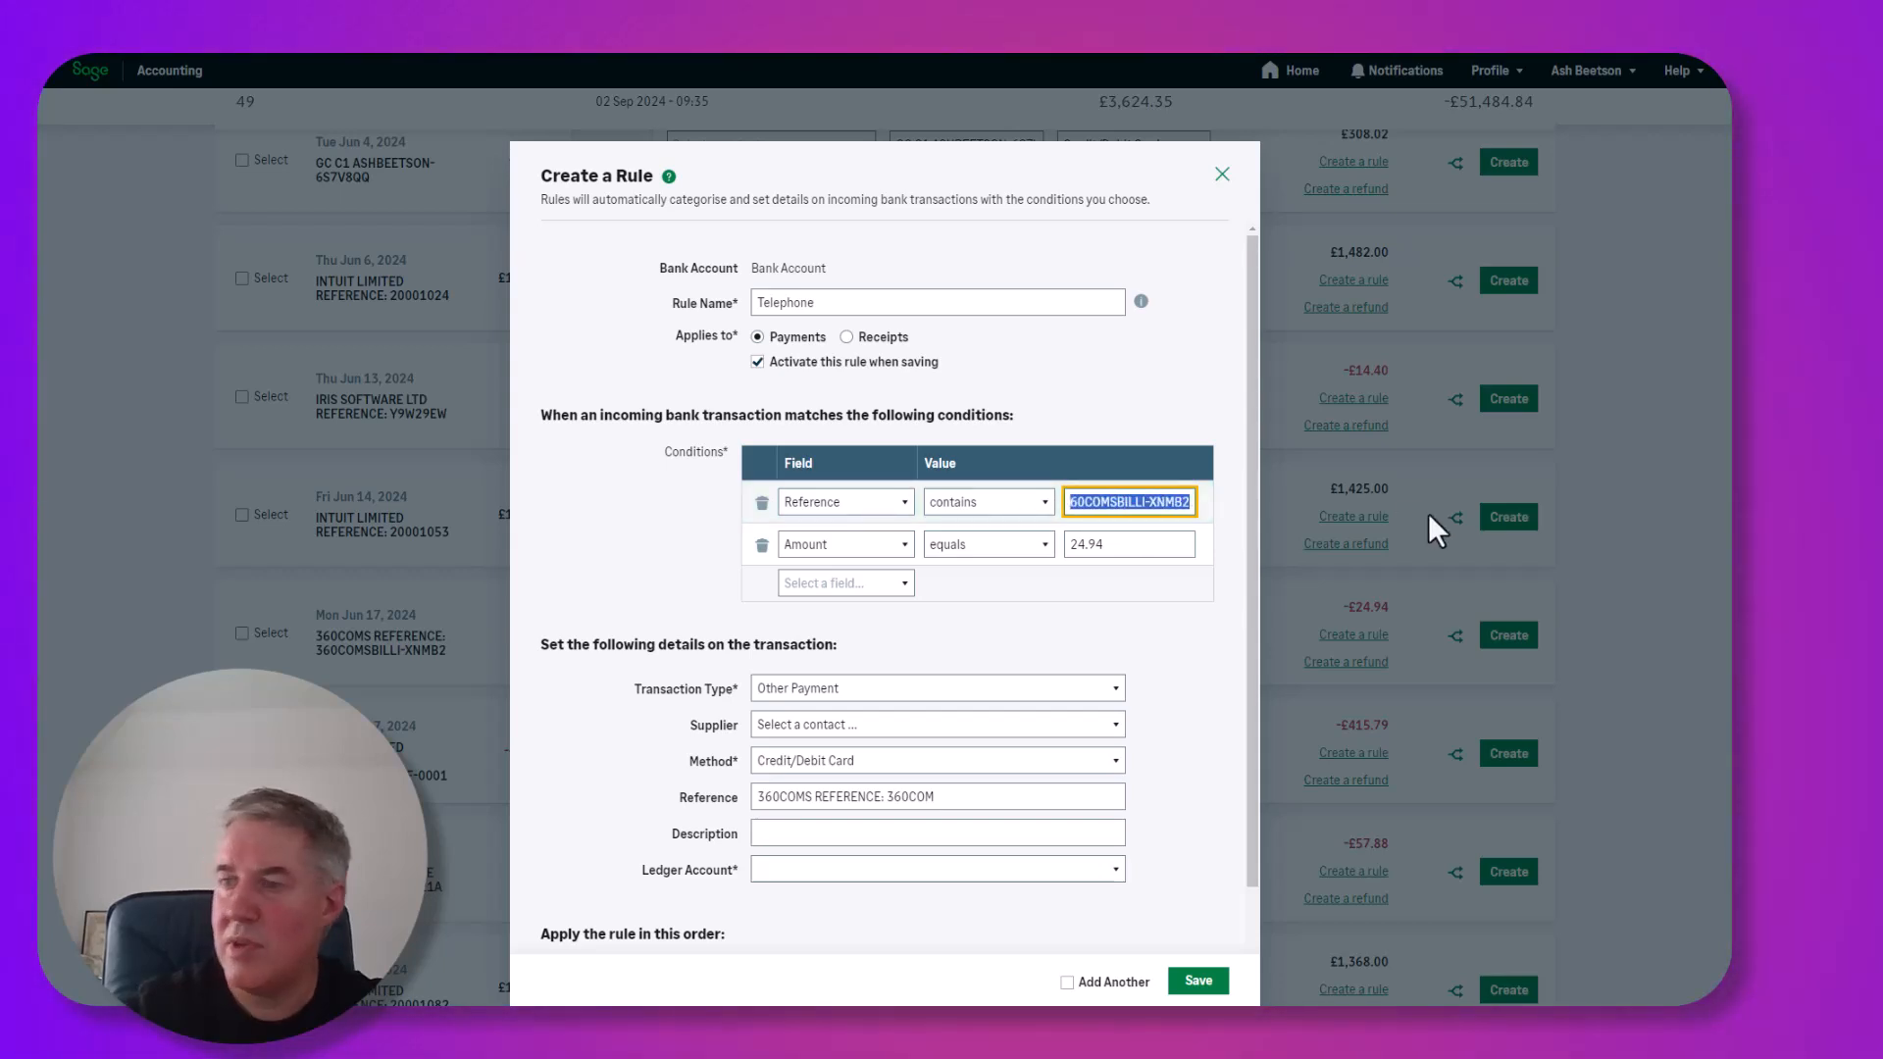
key("BackSpace")
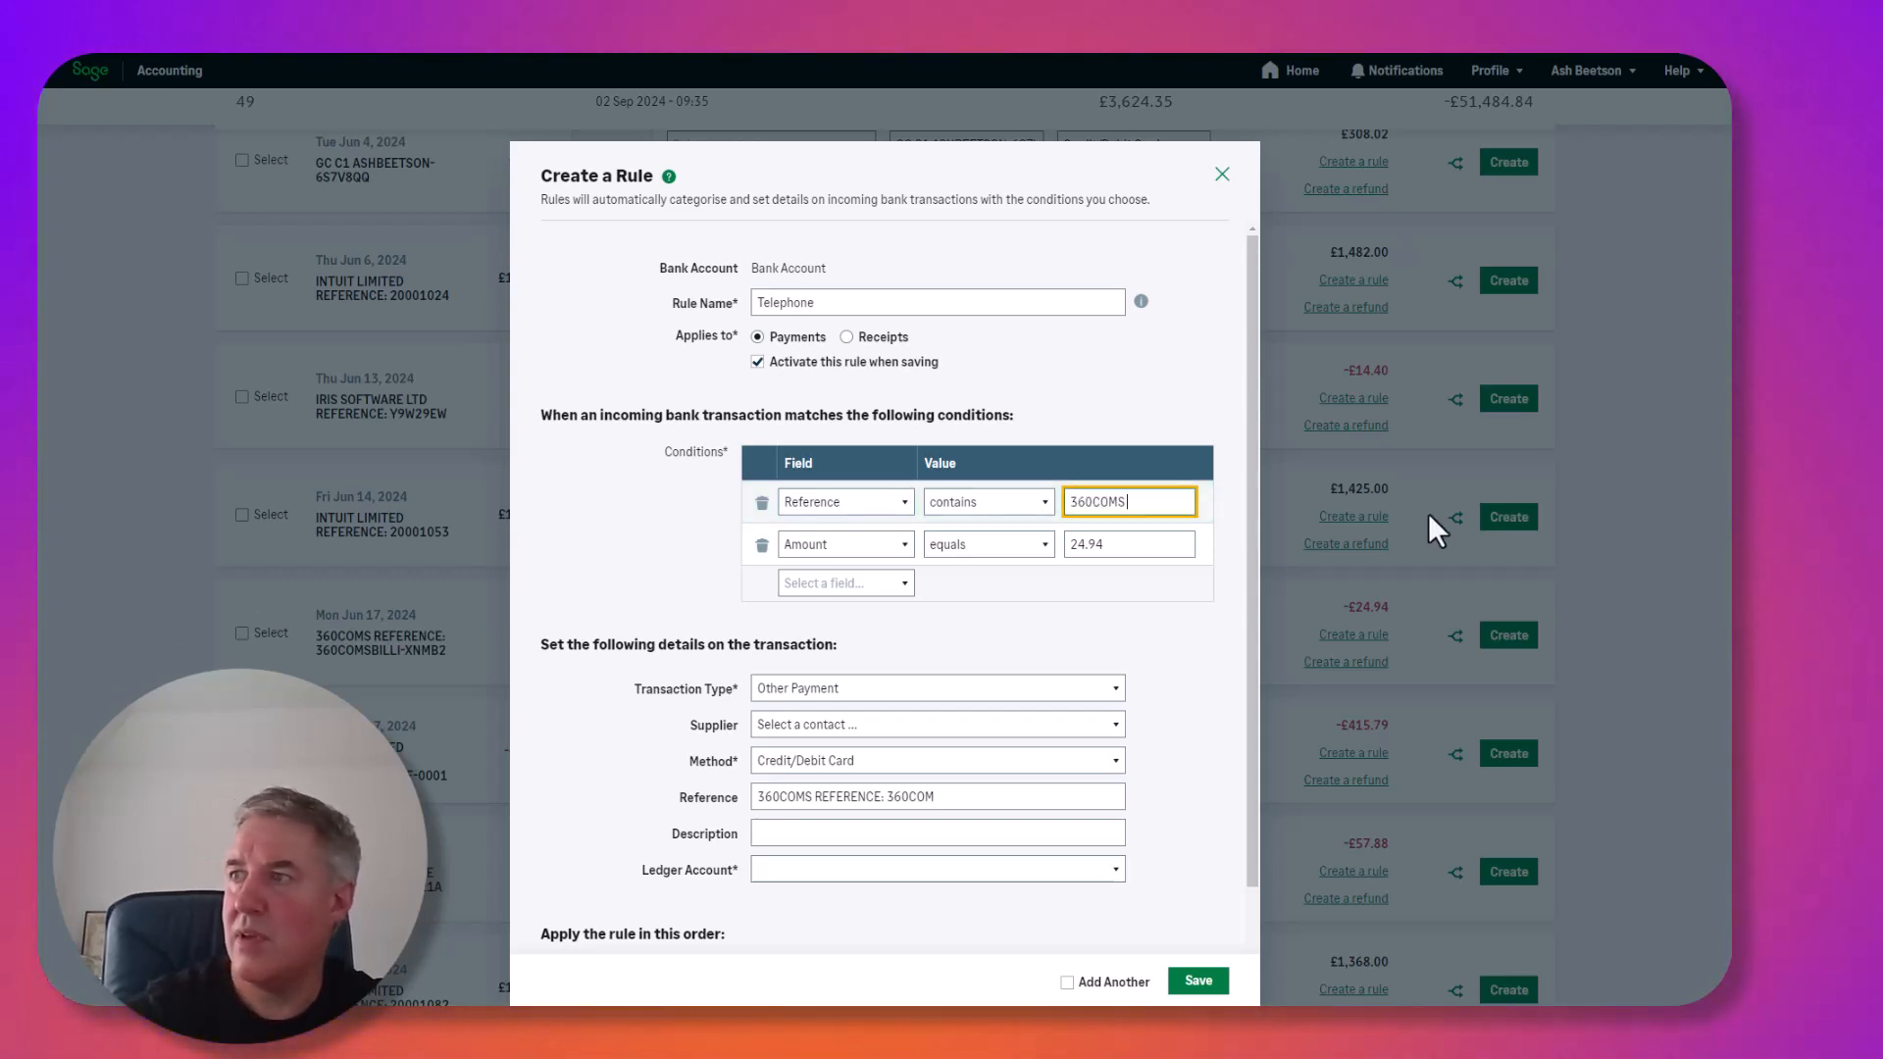
left_click(761, 545)
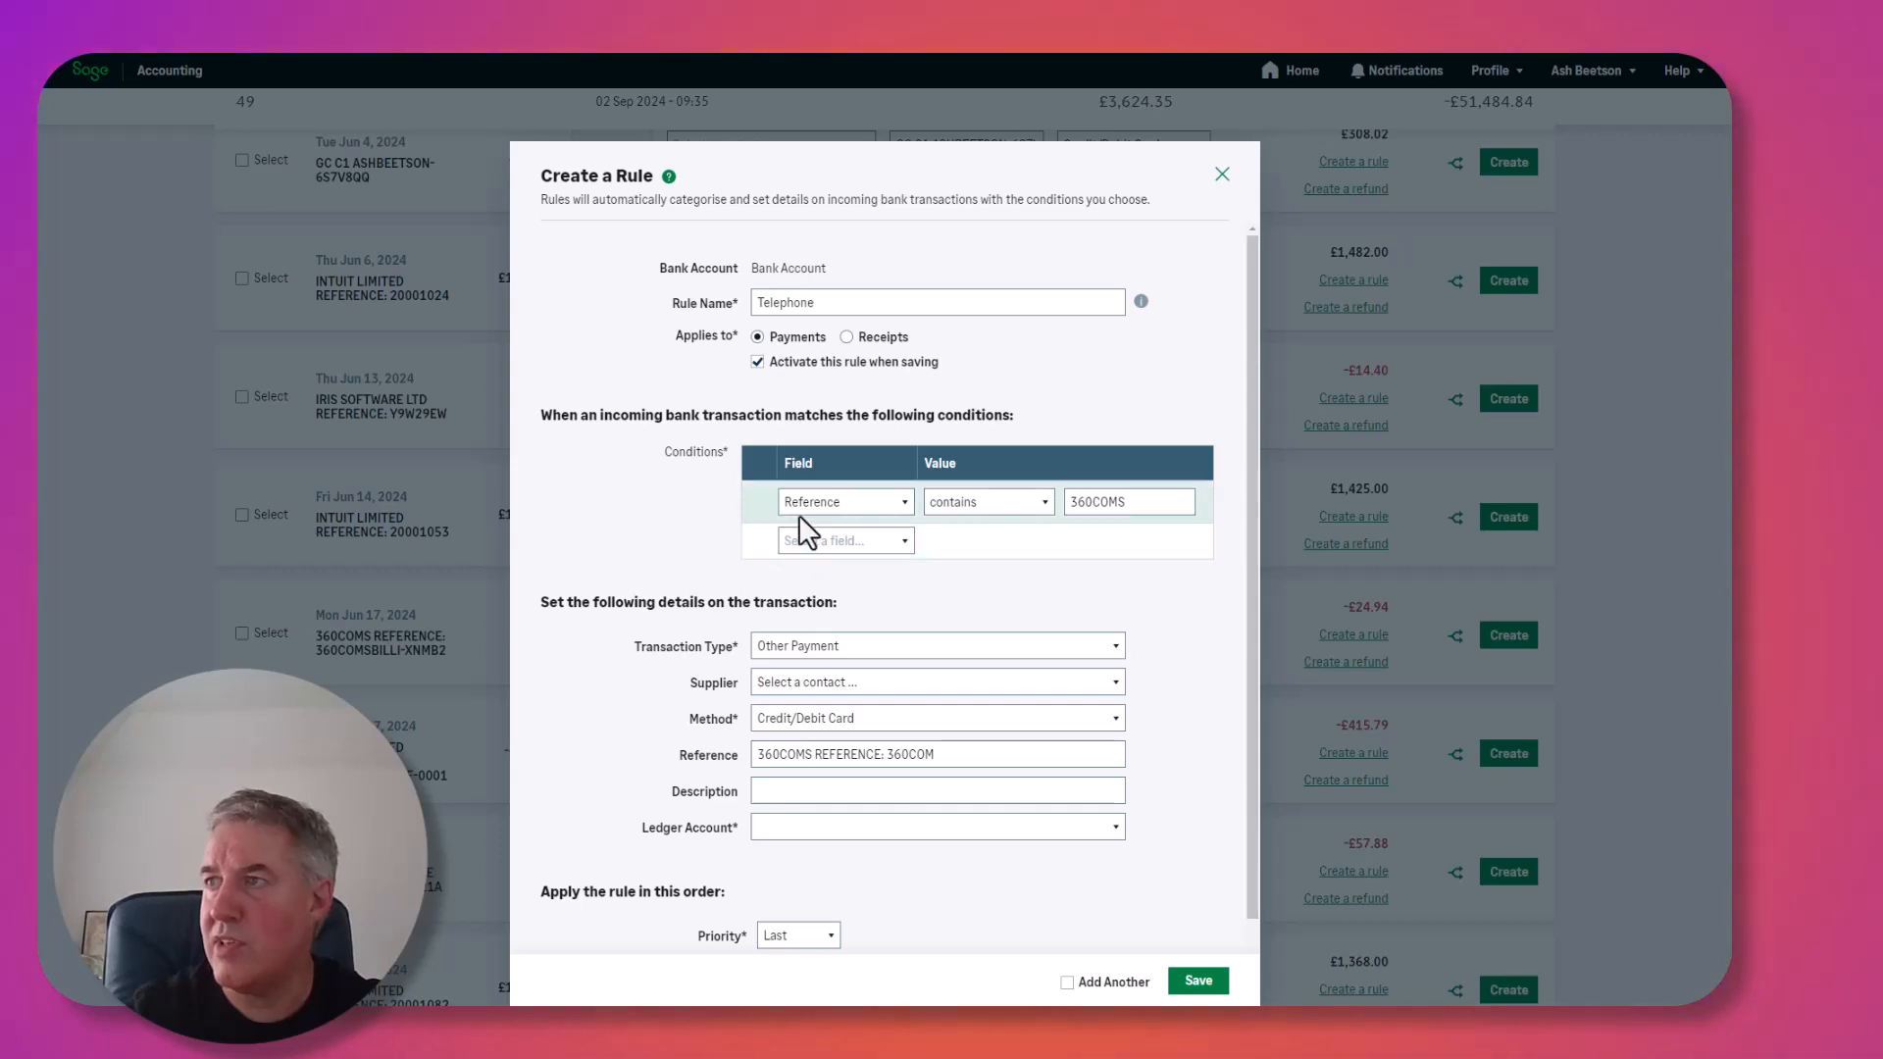
left_click(893, 544)
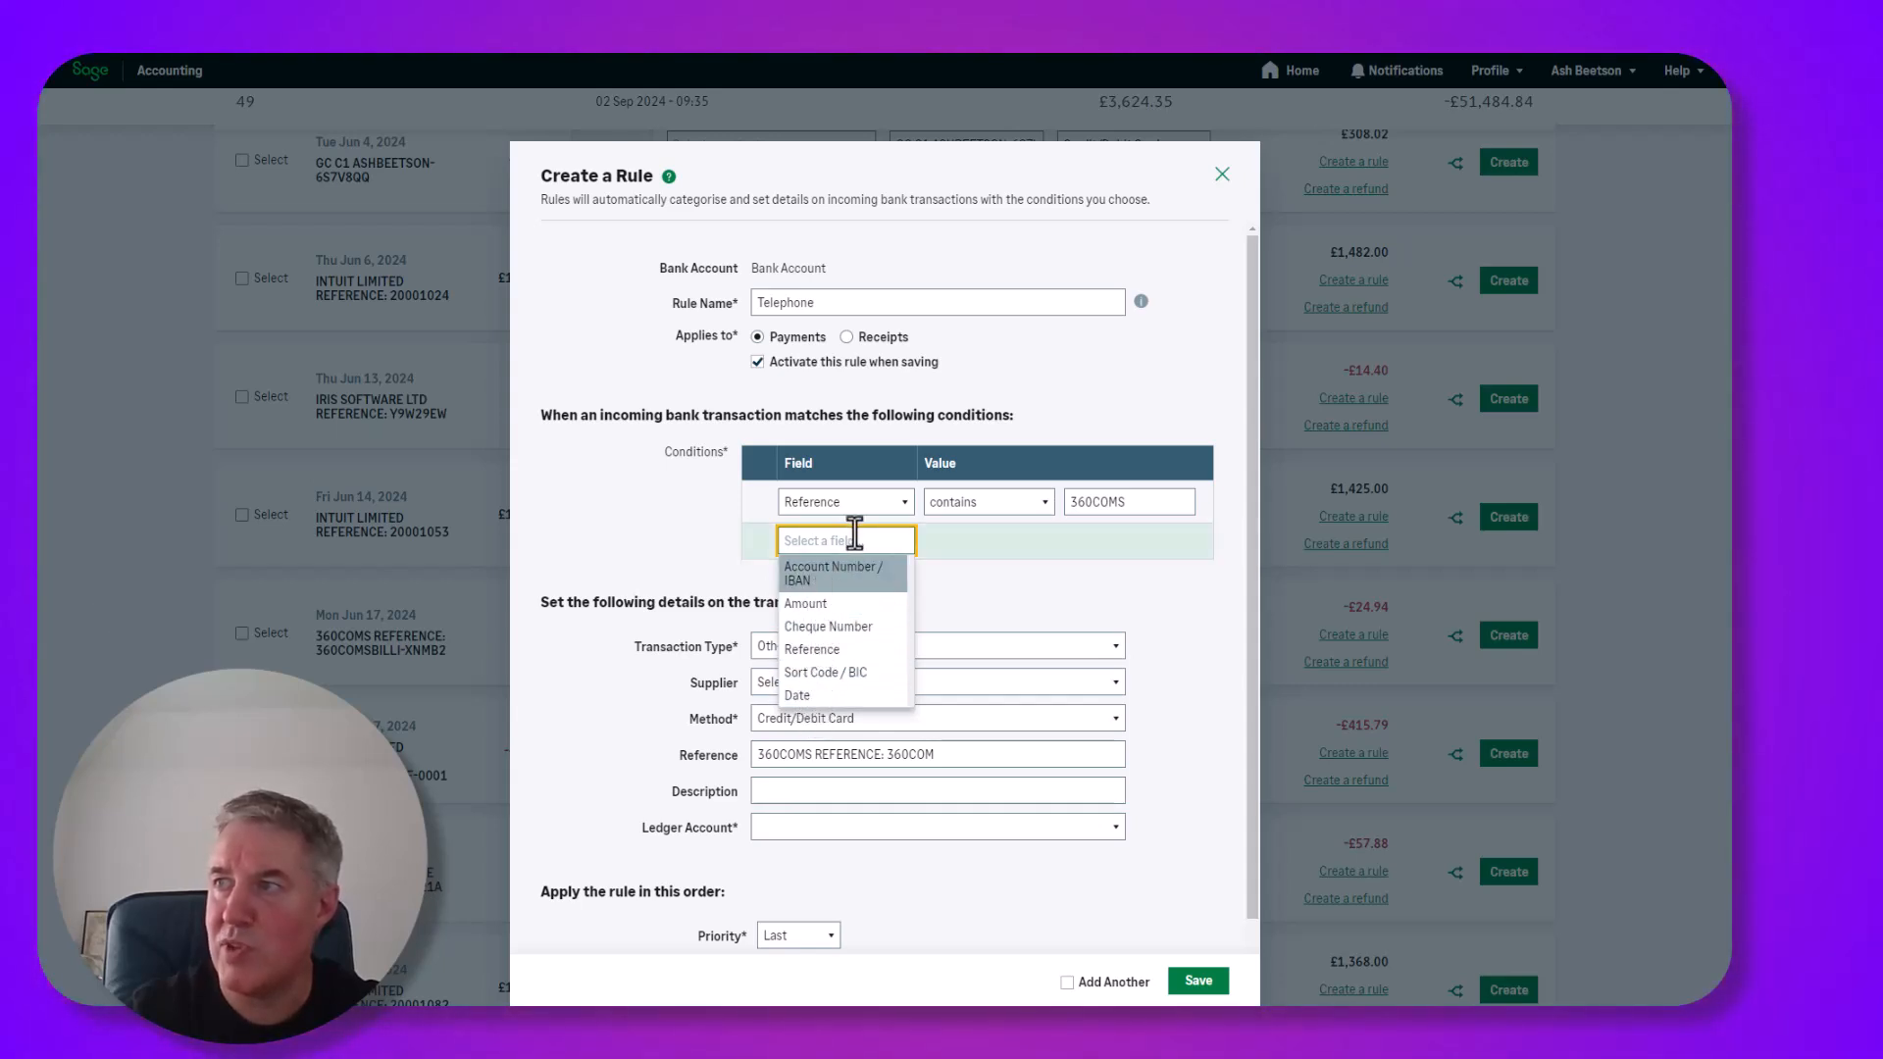
left_click(885, 445)
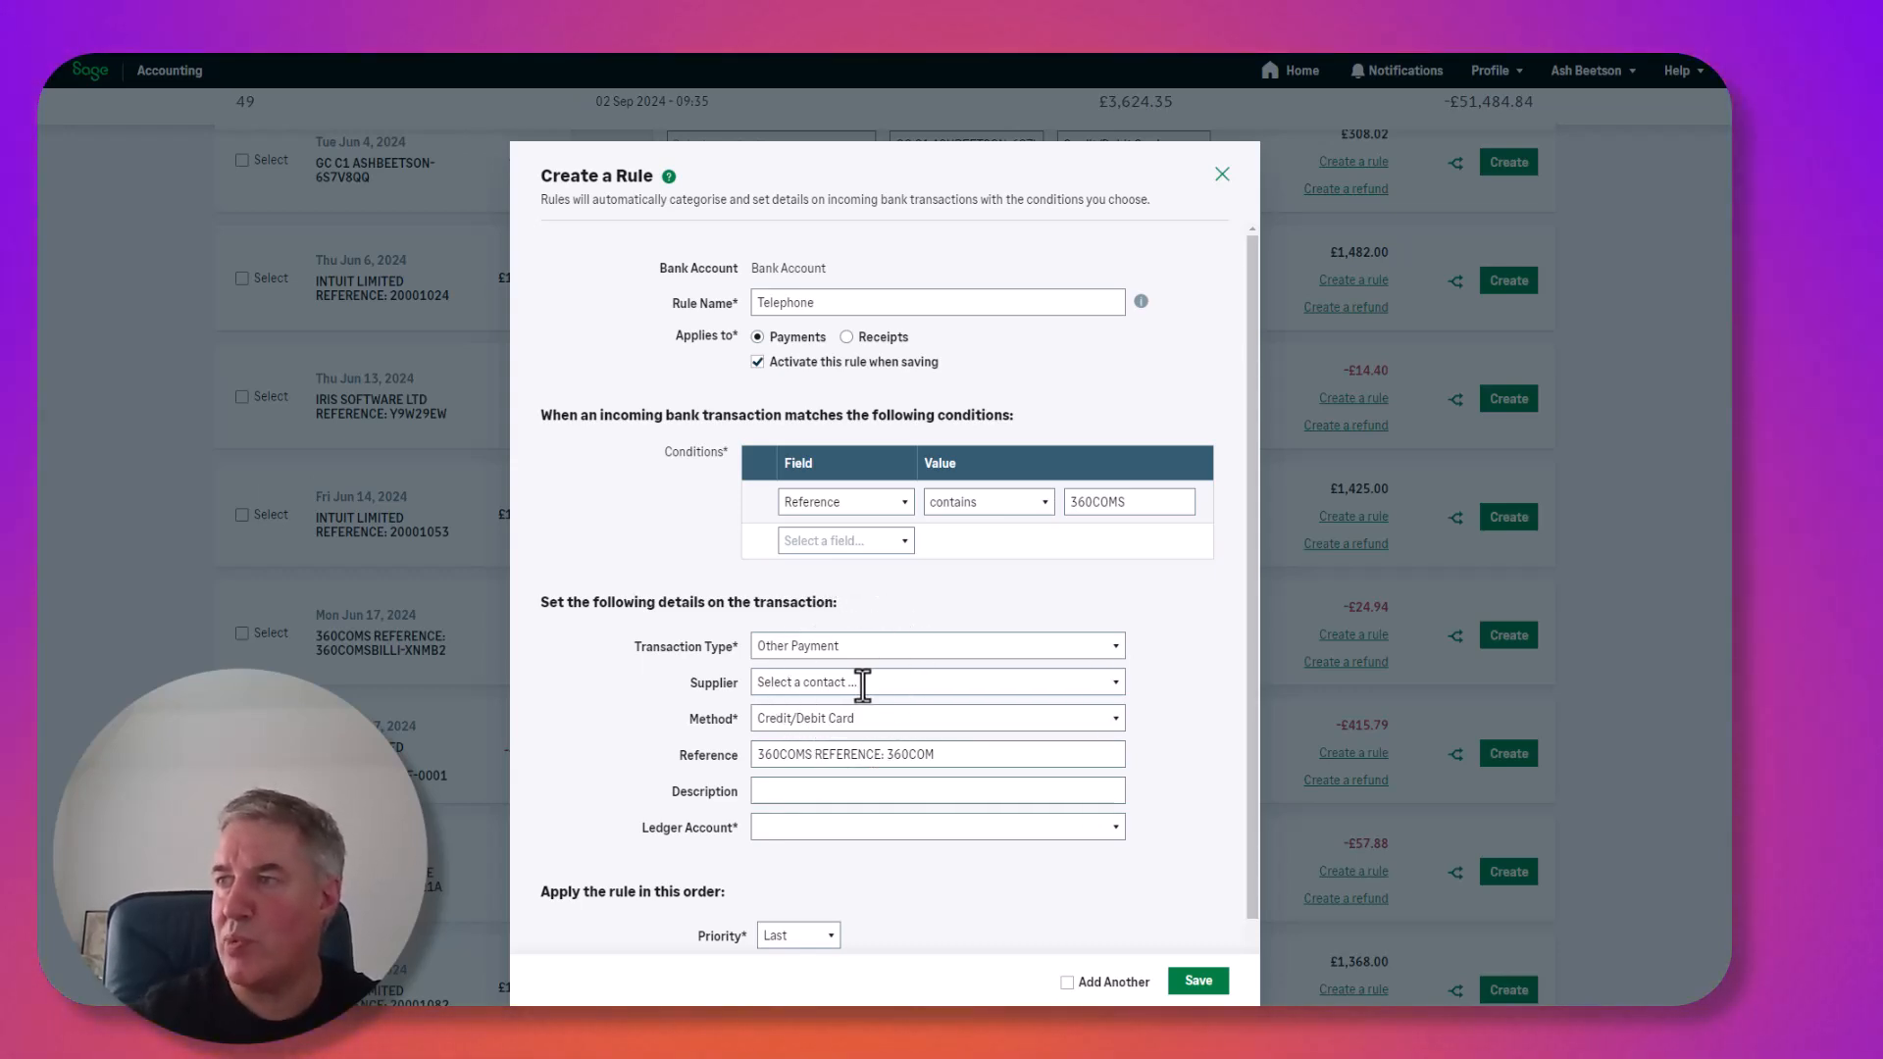
Trim the reference to 360COMS, post to Telephone (7530) with First priority, and save the rule.
left_click_drag(884, 755, 1049, 768)
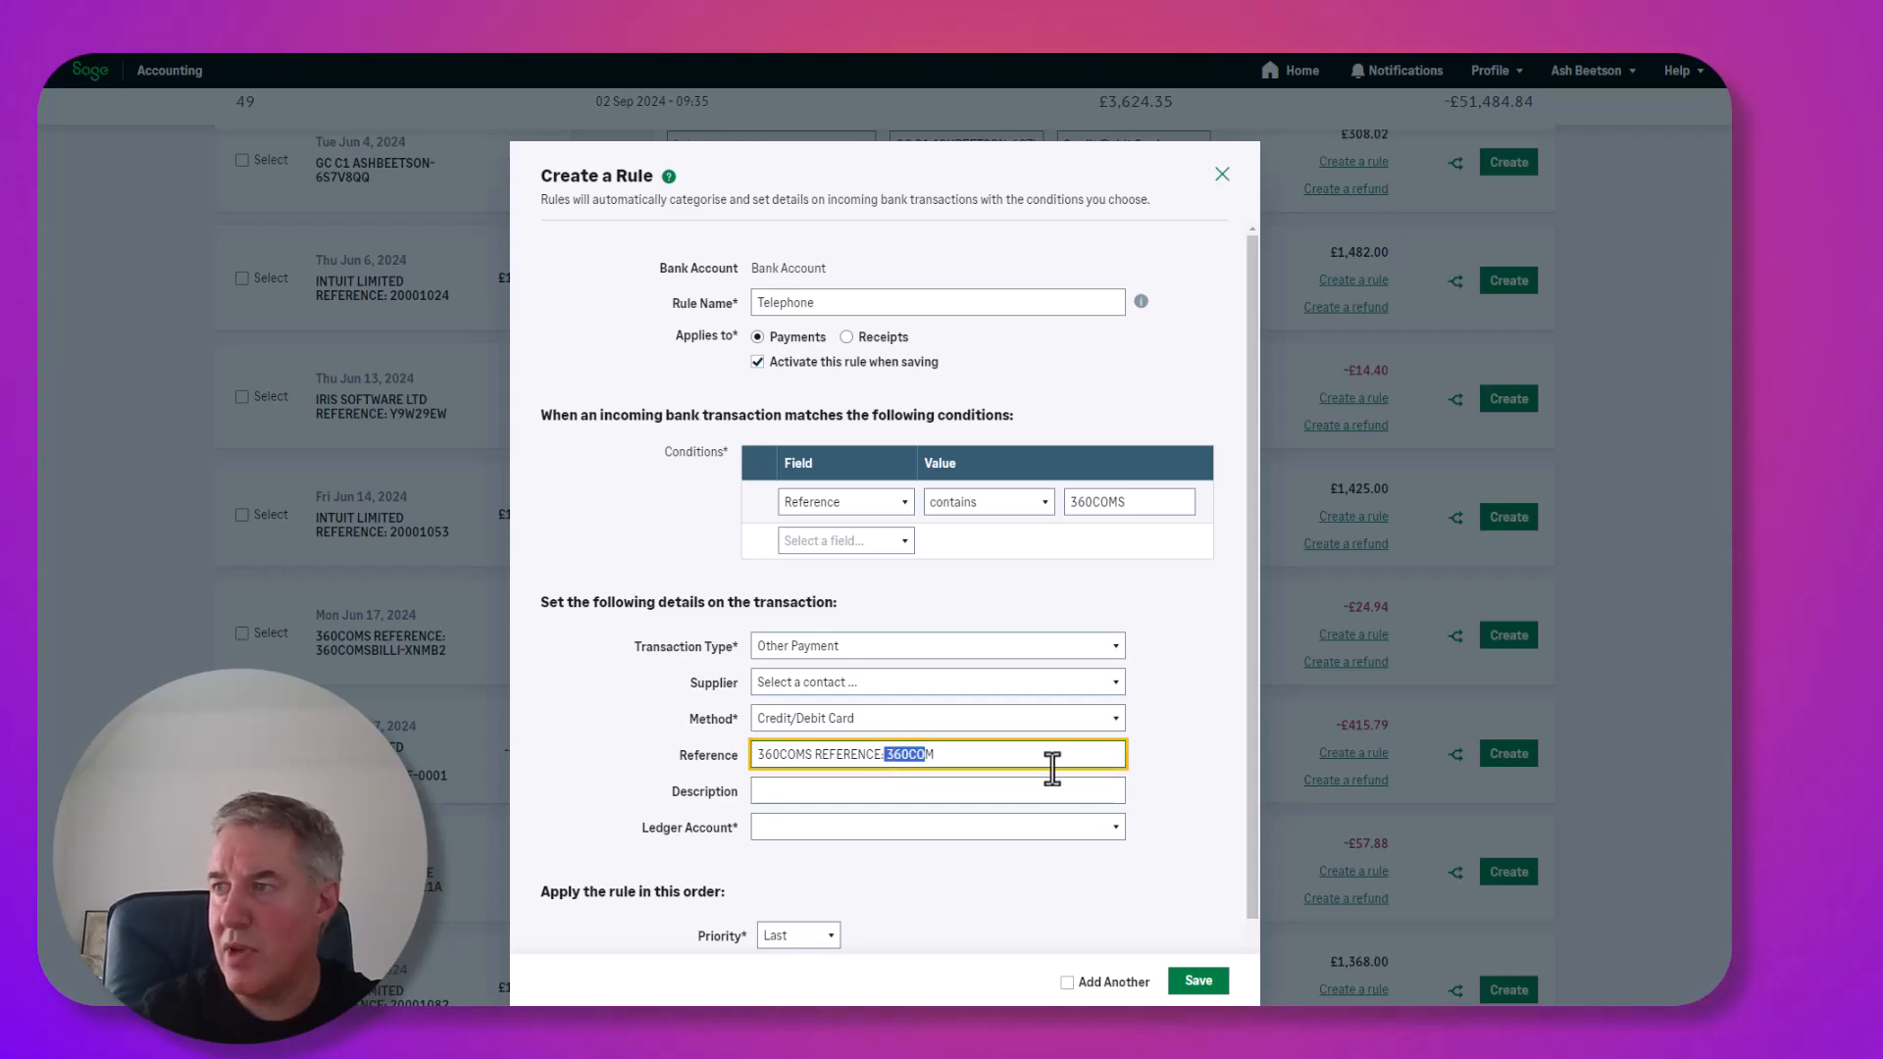
key("BackSpace")
key("BackSpace")
key("BackSpace")
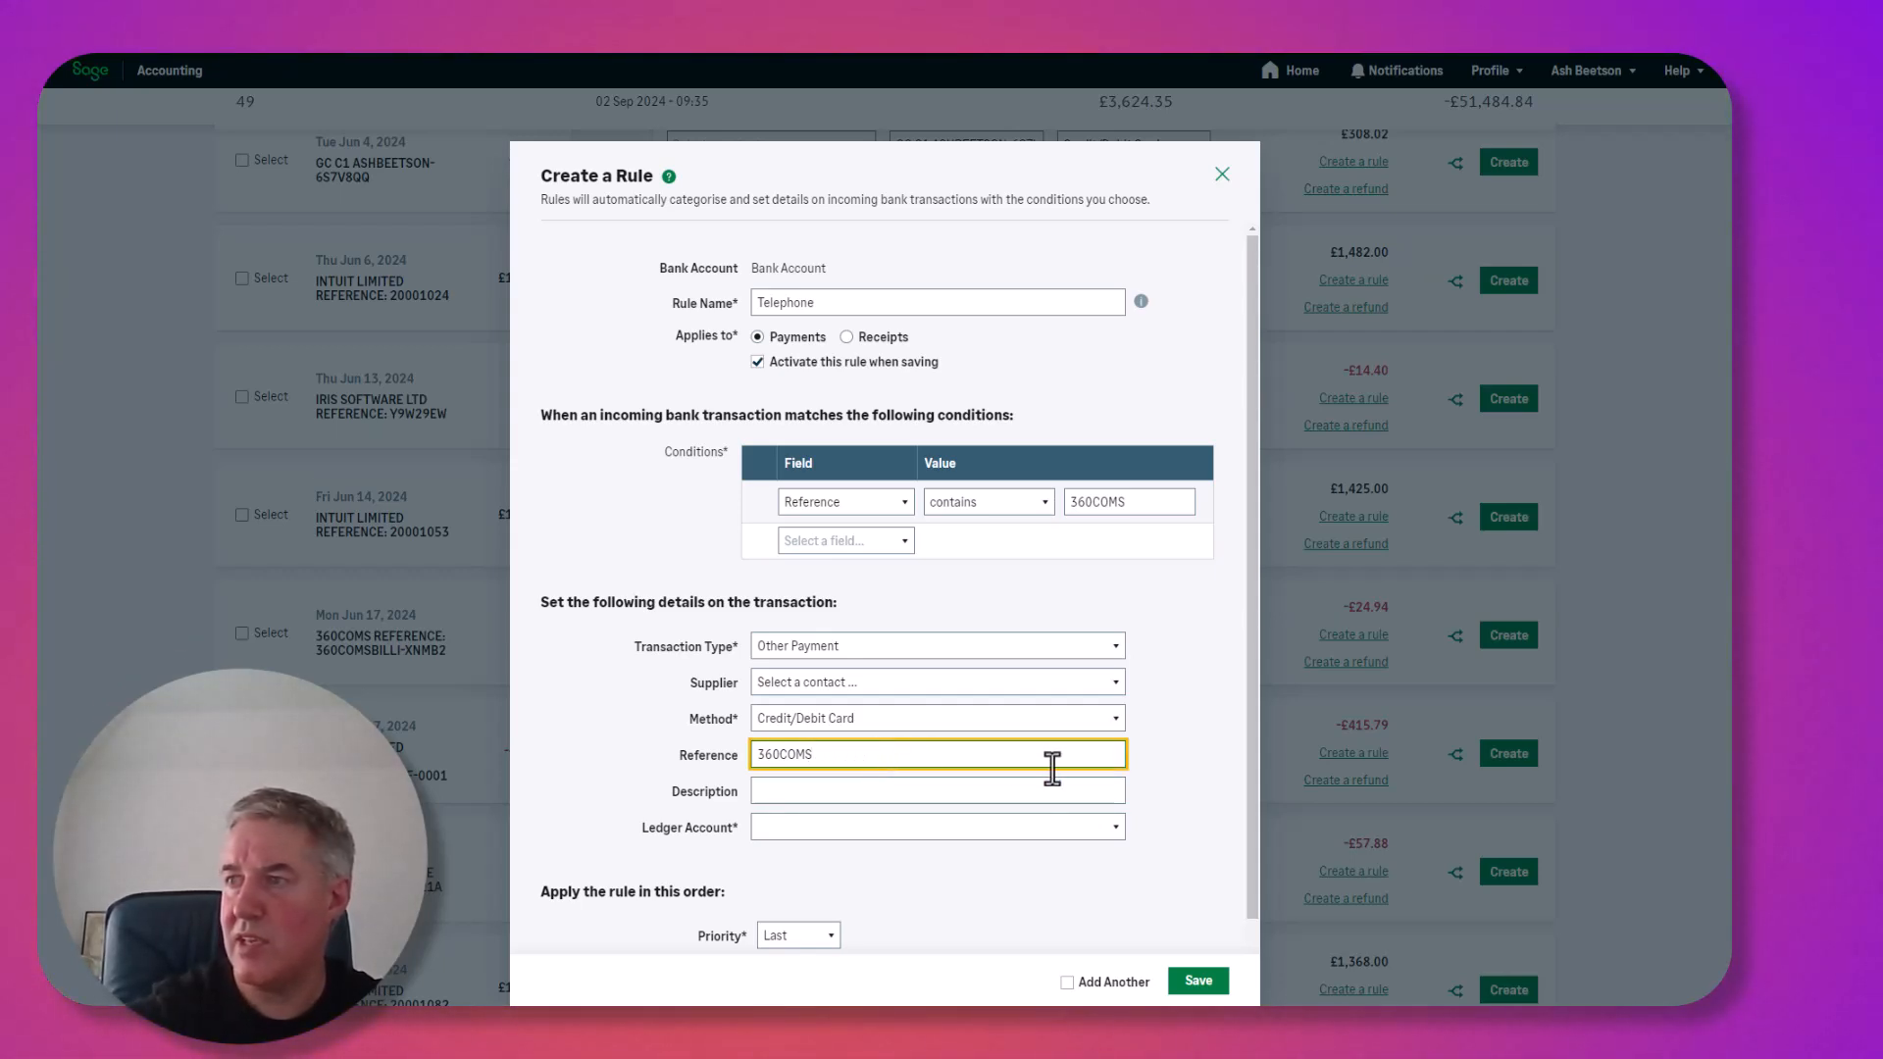
left_click(1011, 825)
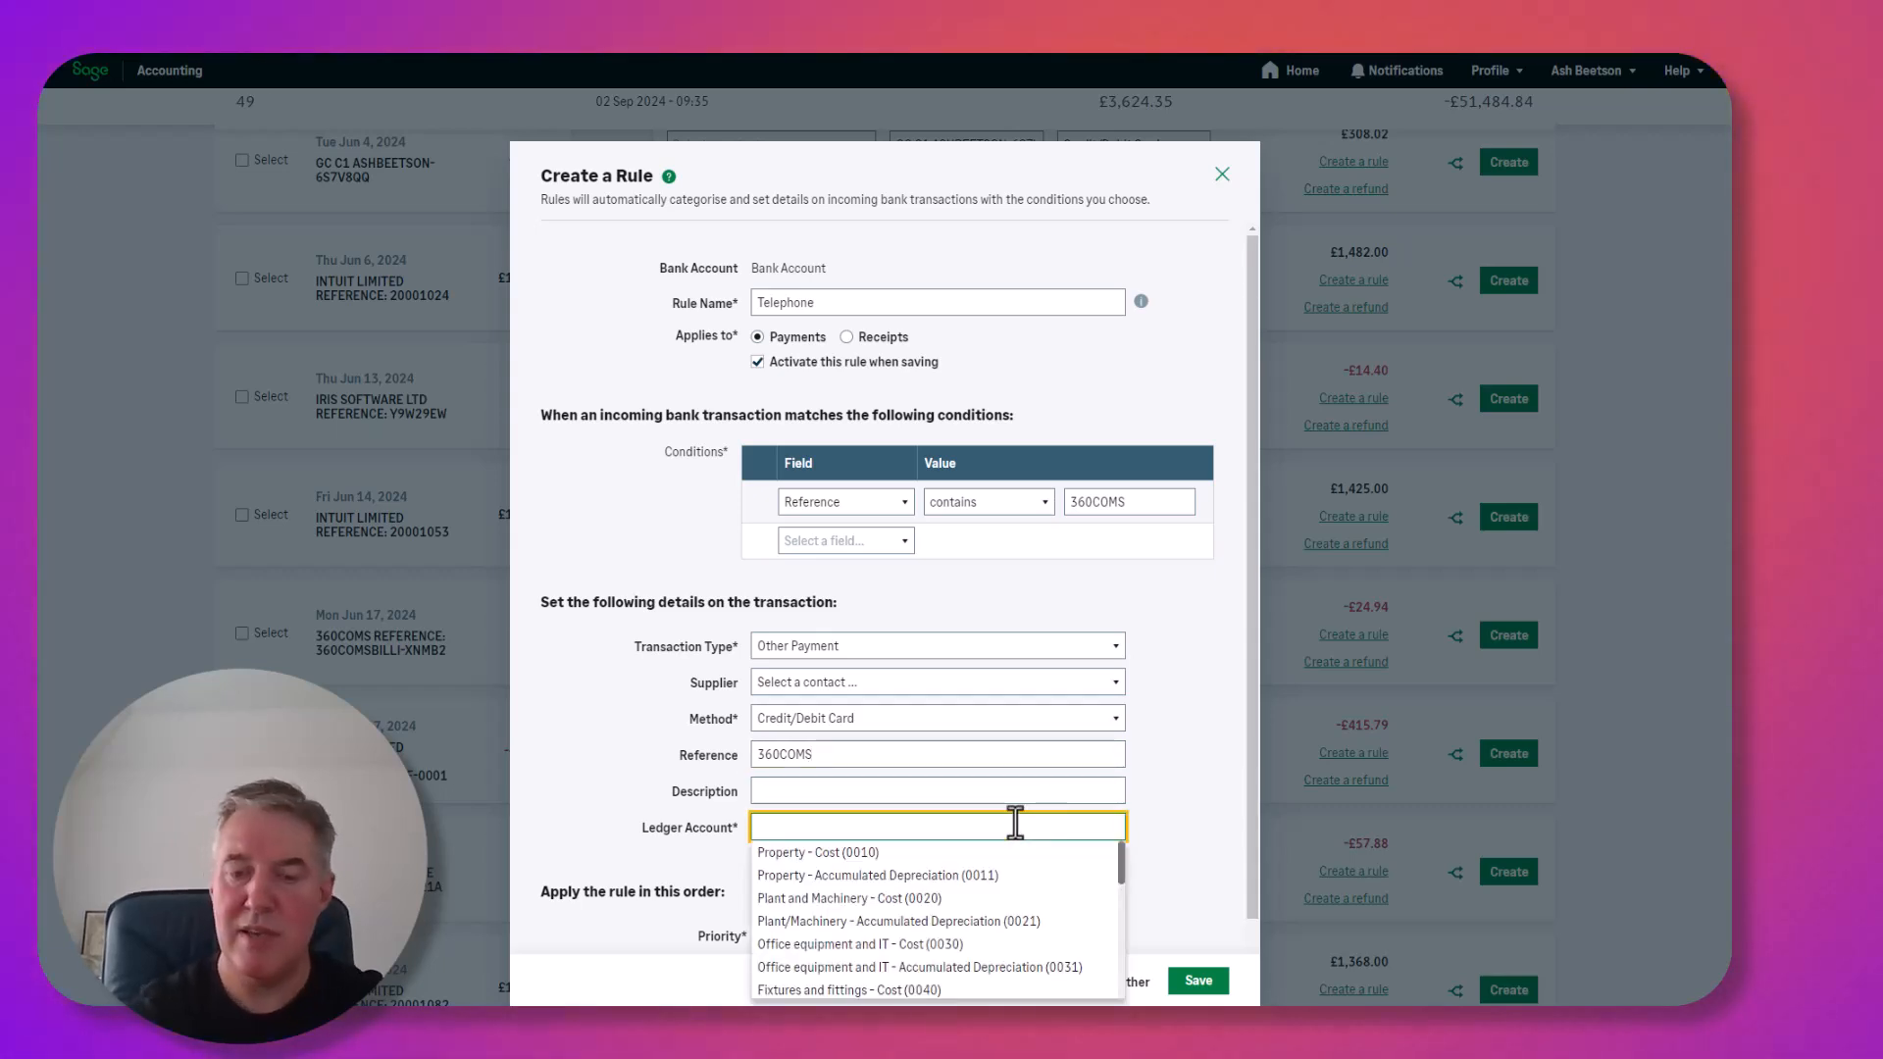
type("tel")
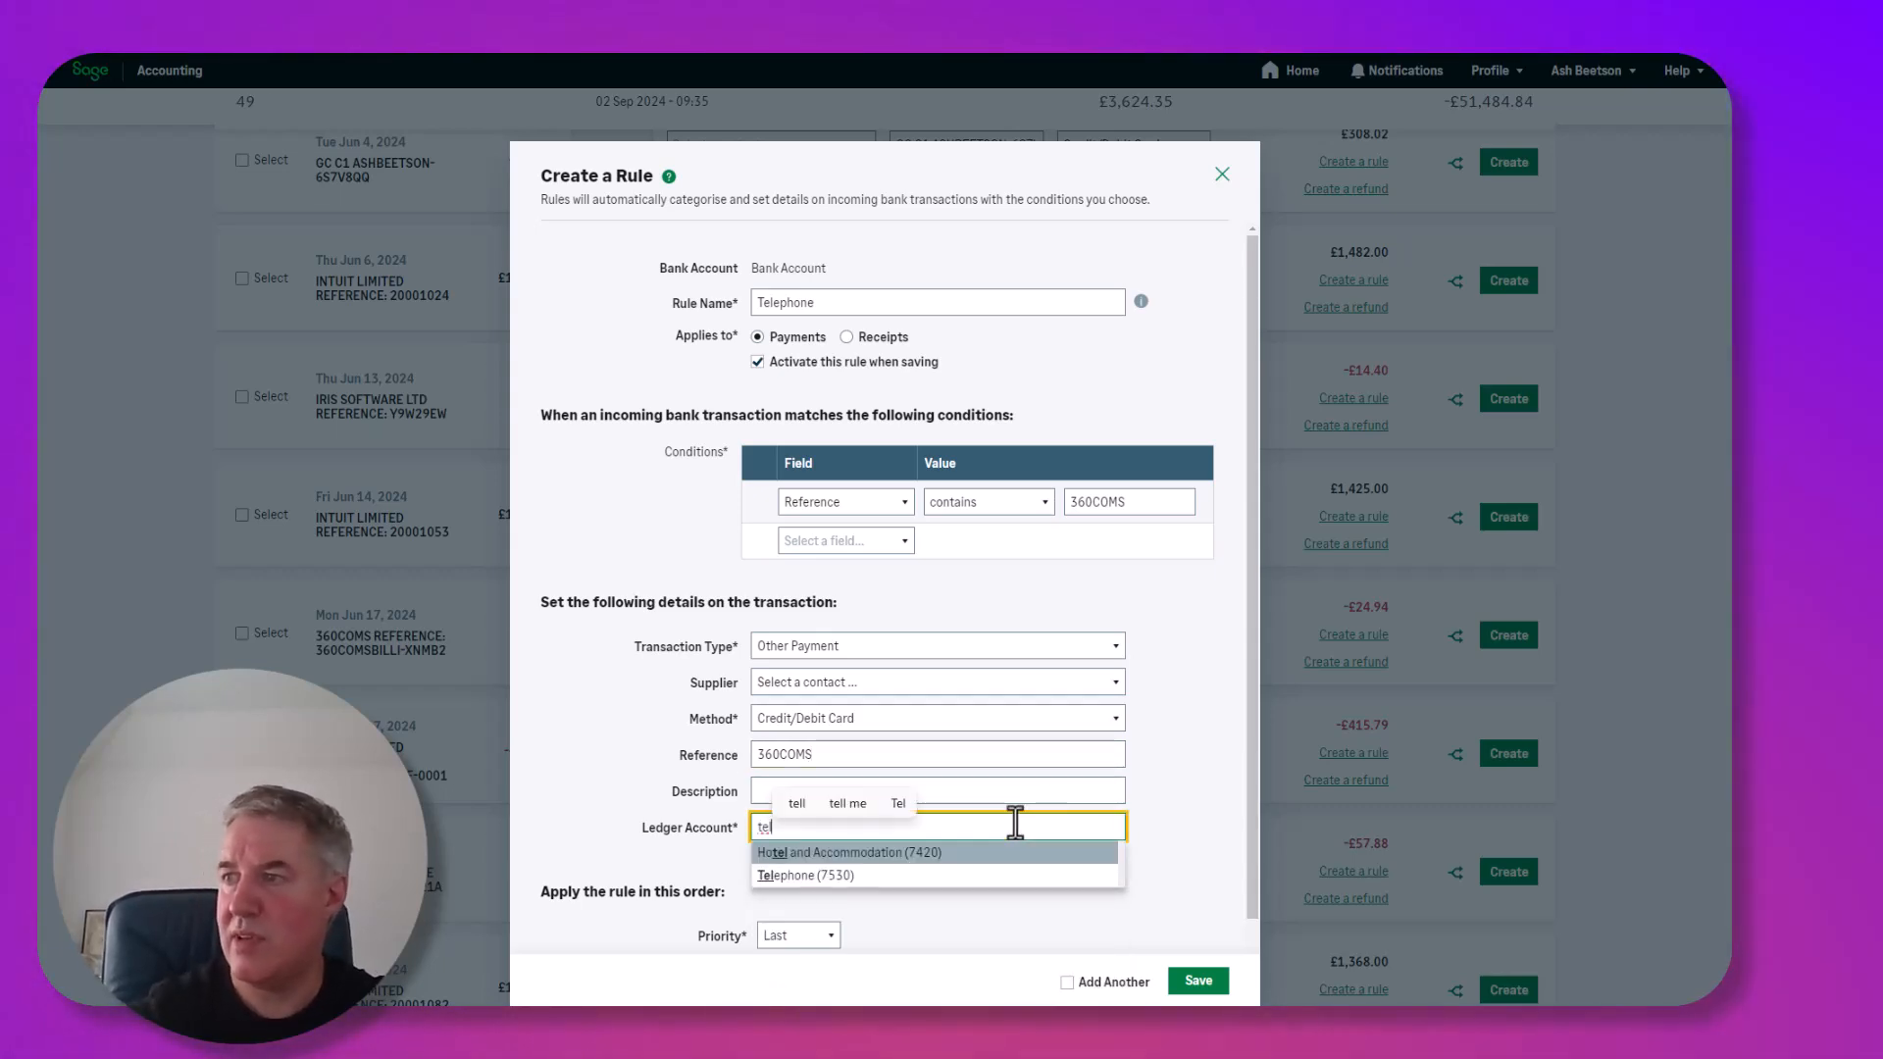
left_click(792, 876)
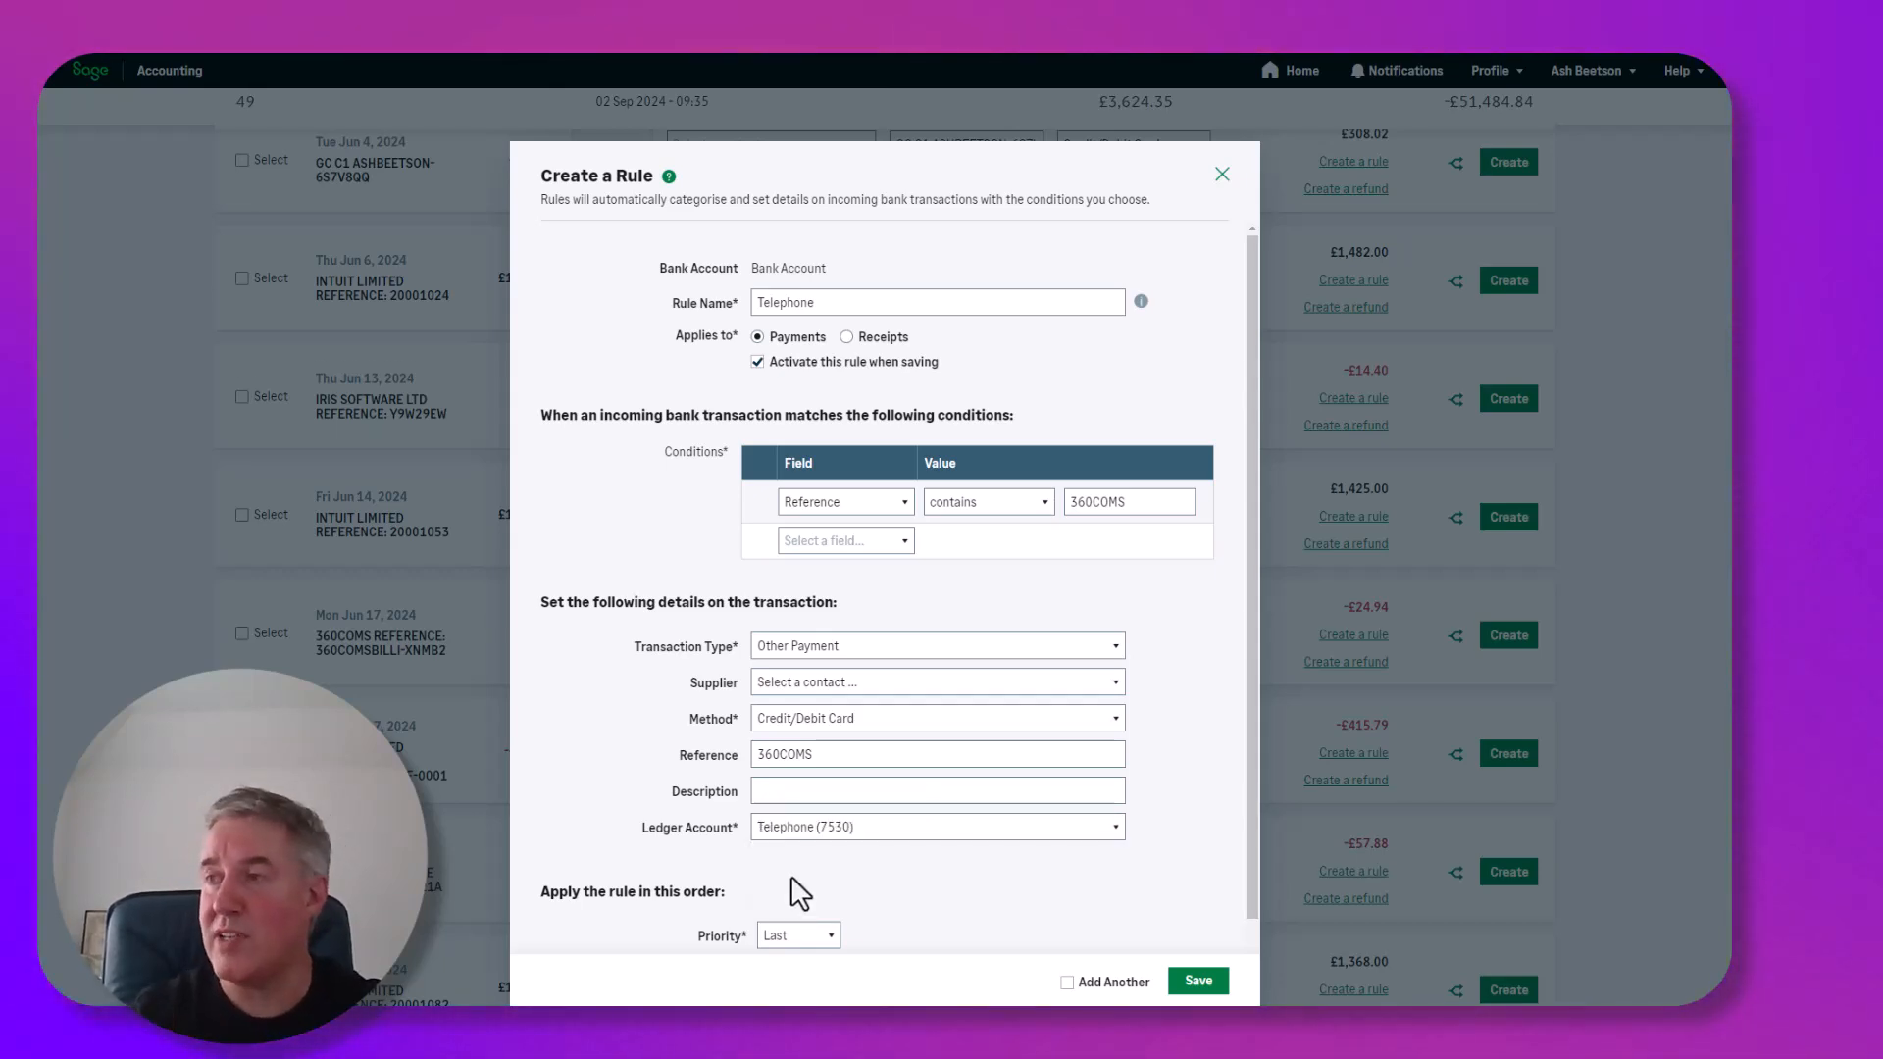
scroll(903, 897, "down", 1)
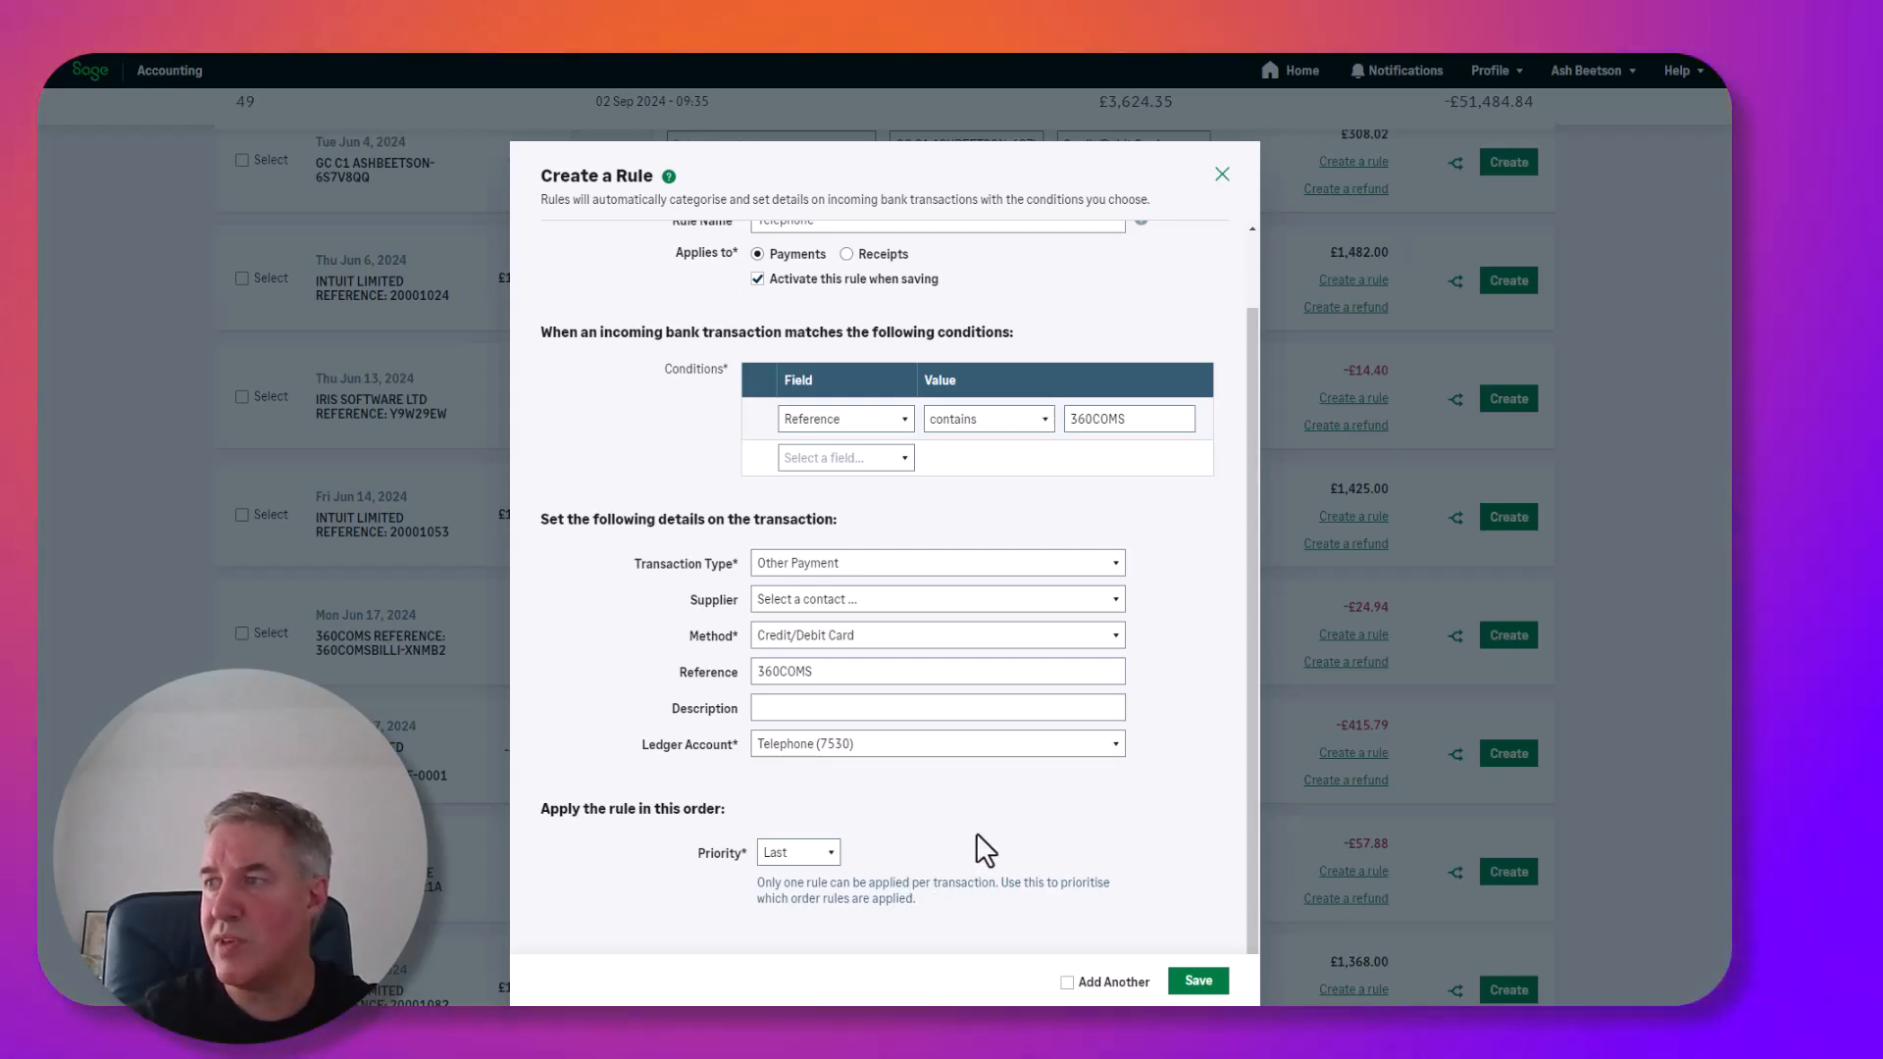
left_click(819, 853)
left_click(792, 901)
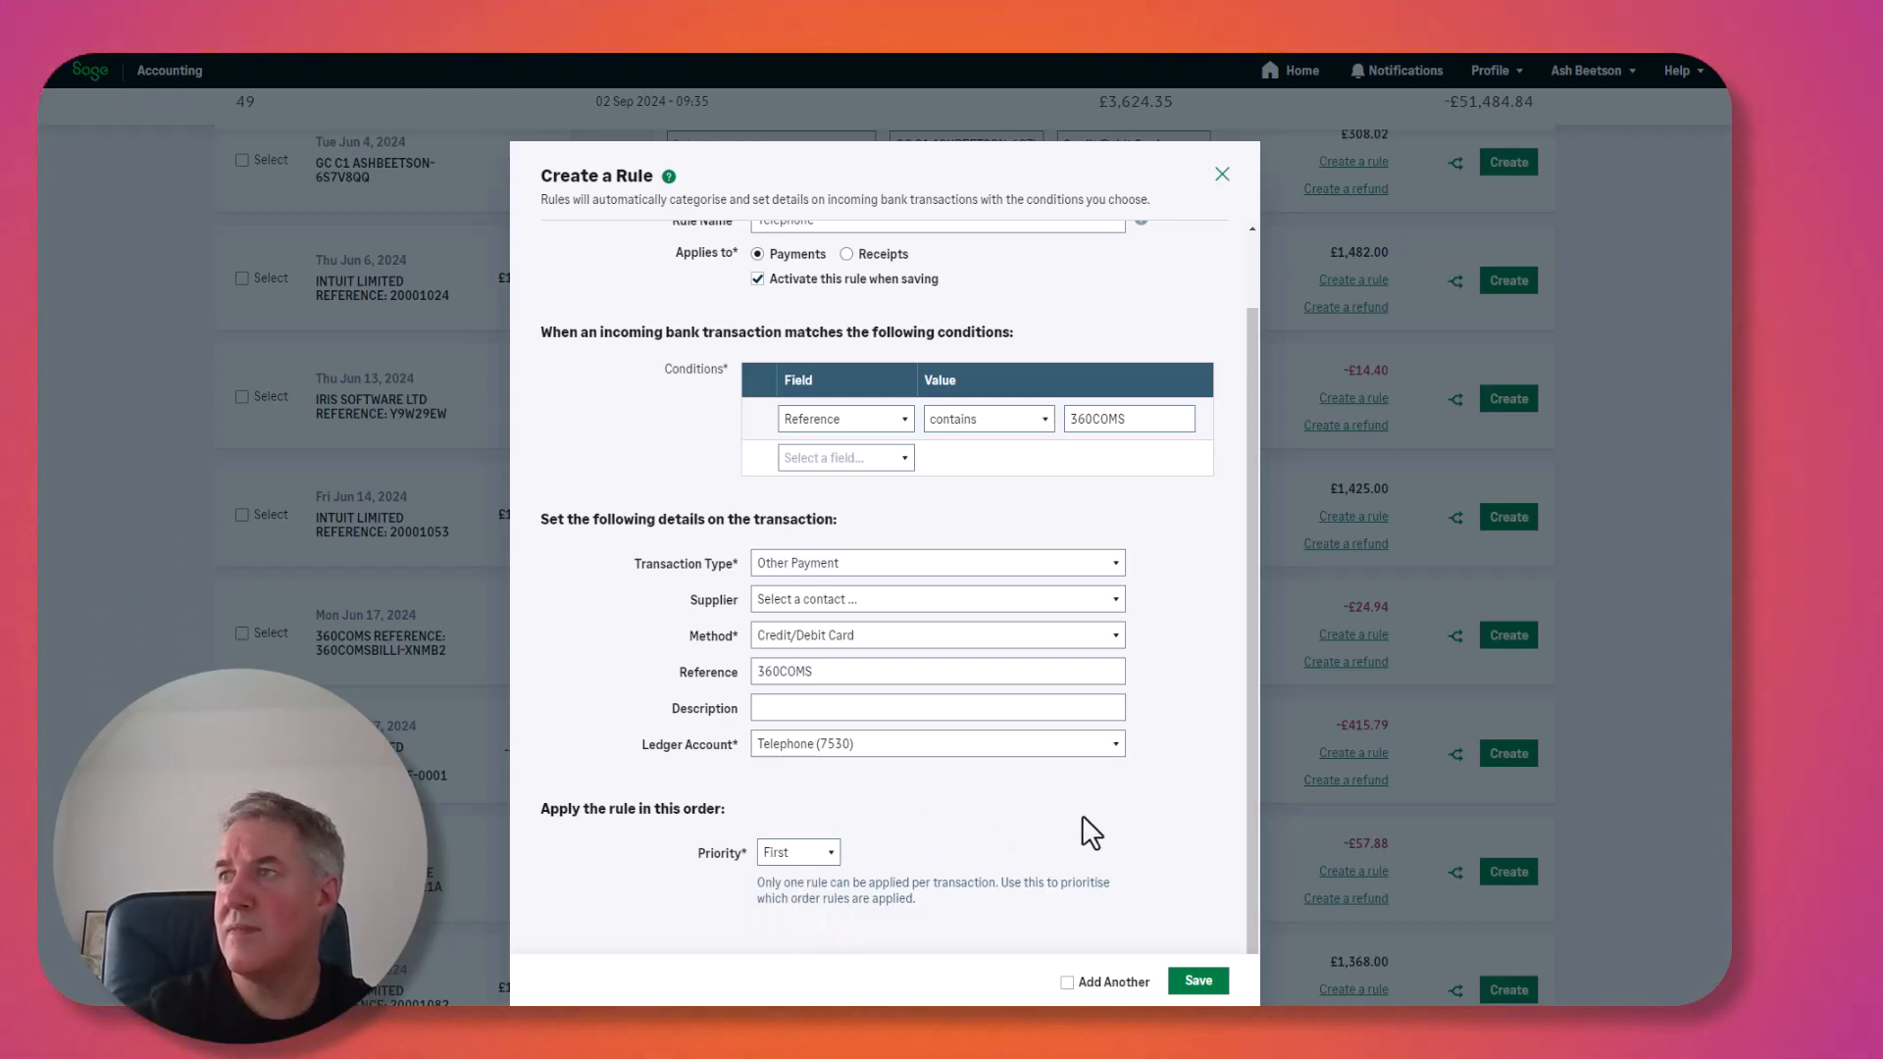
scroll(1081, 814, "up", 2)
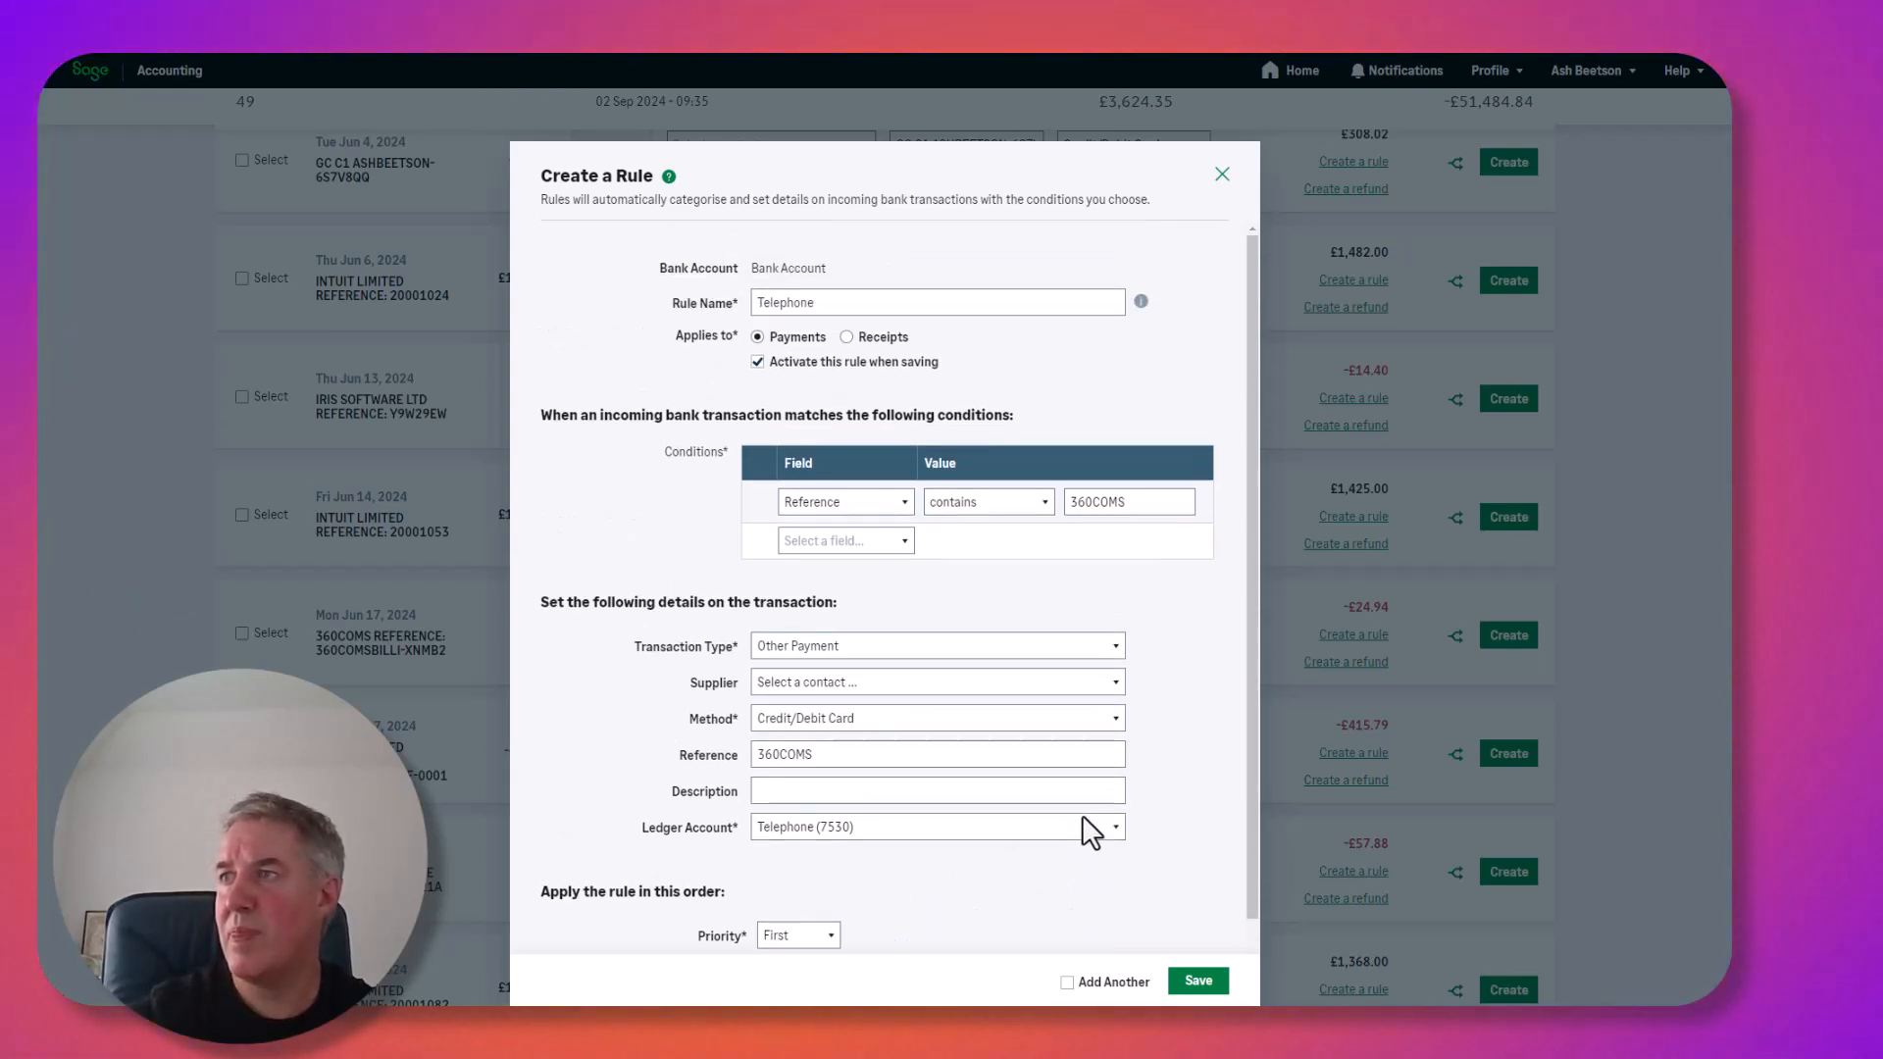
left_click(1206, 989)
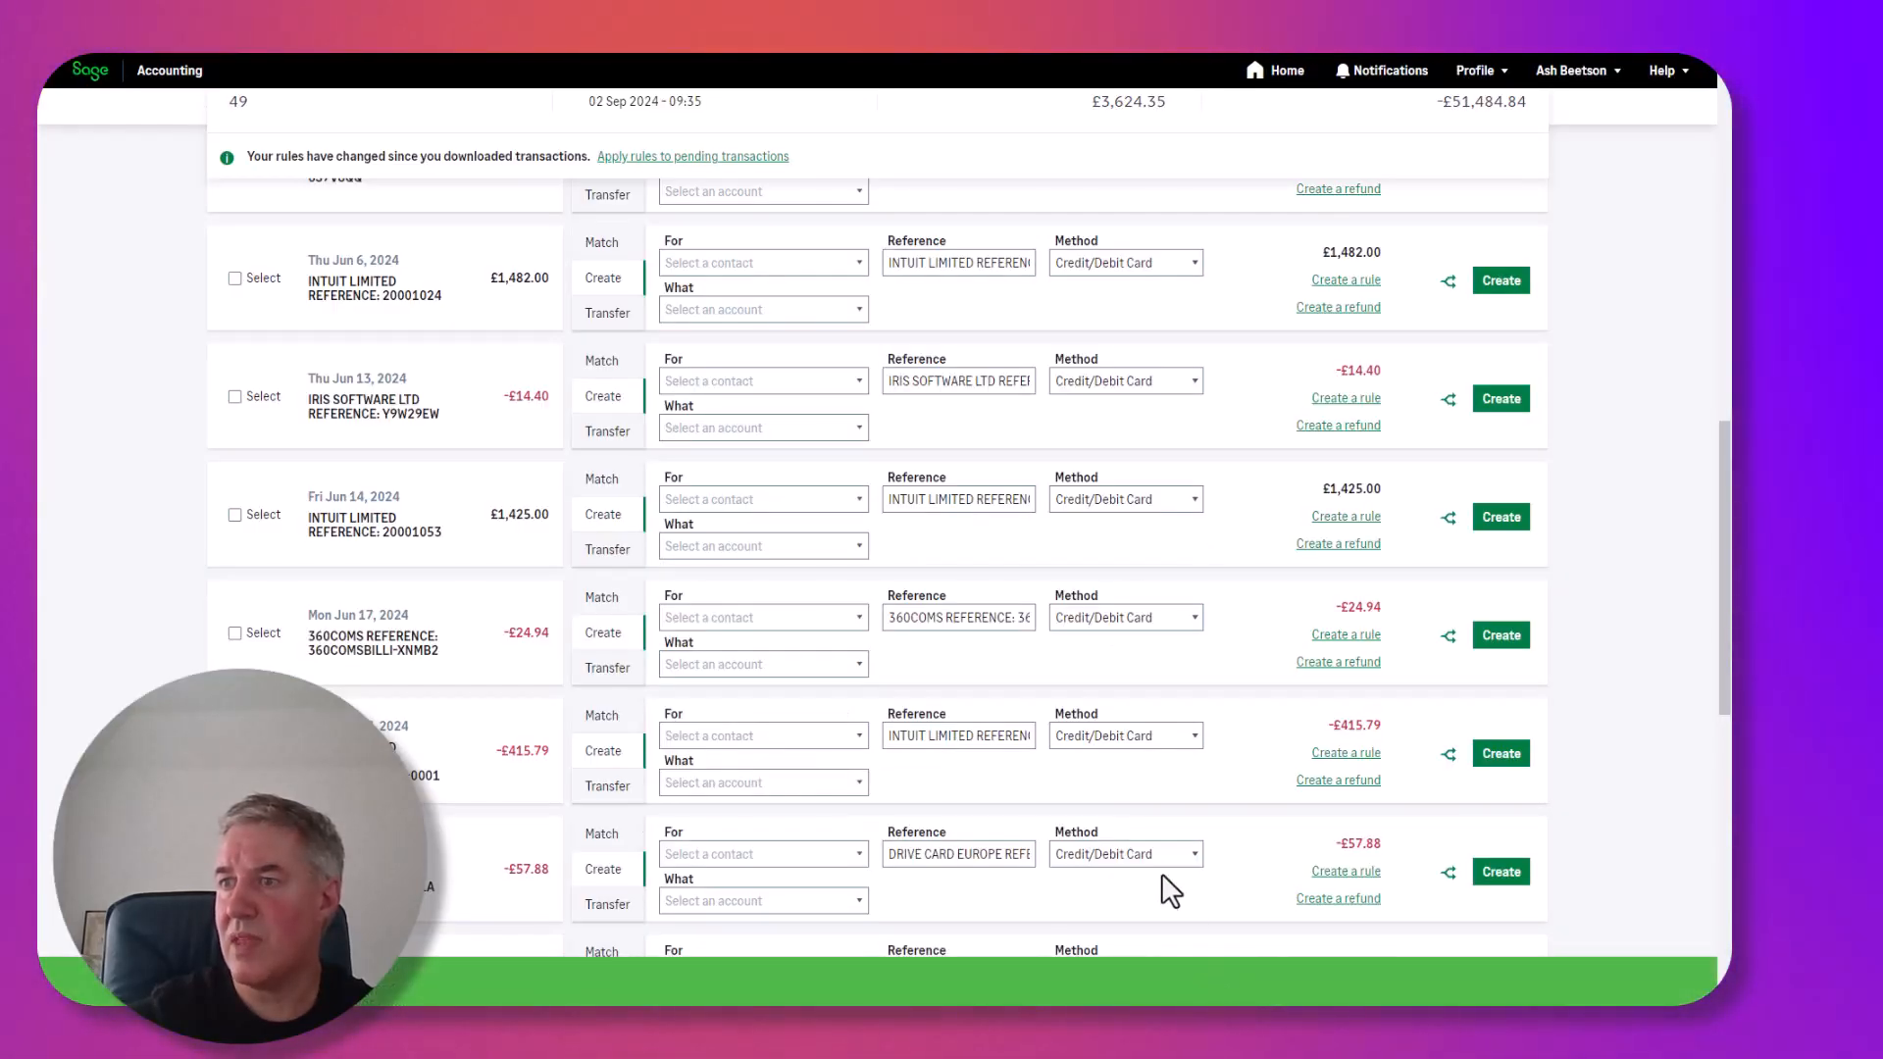
Apply the bank rules to pending transactions, finding 3 incoming transactions ready to create.
scroll(1167, 883, "up", 10)
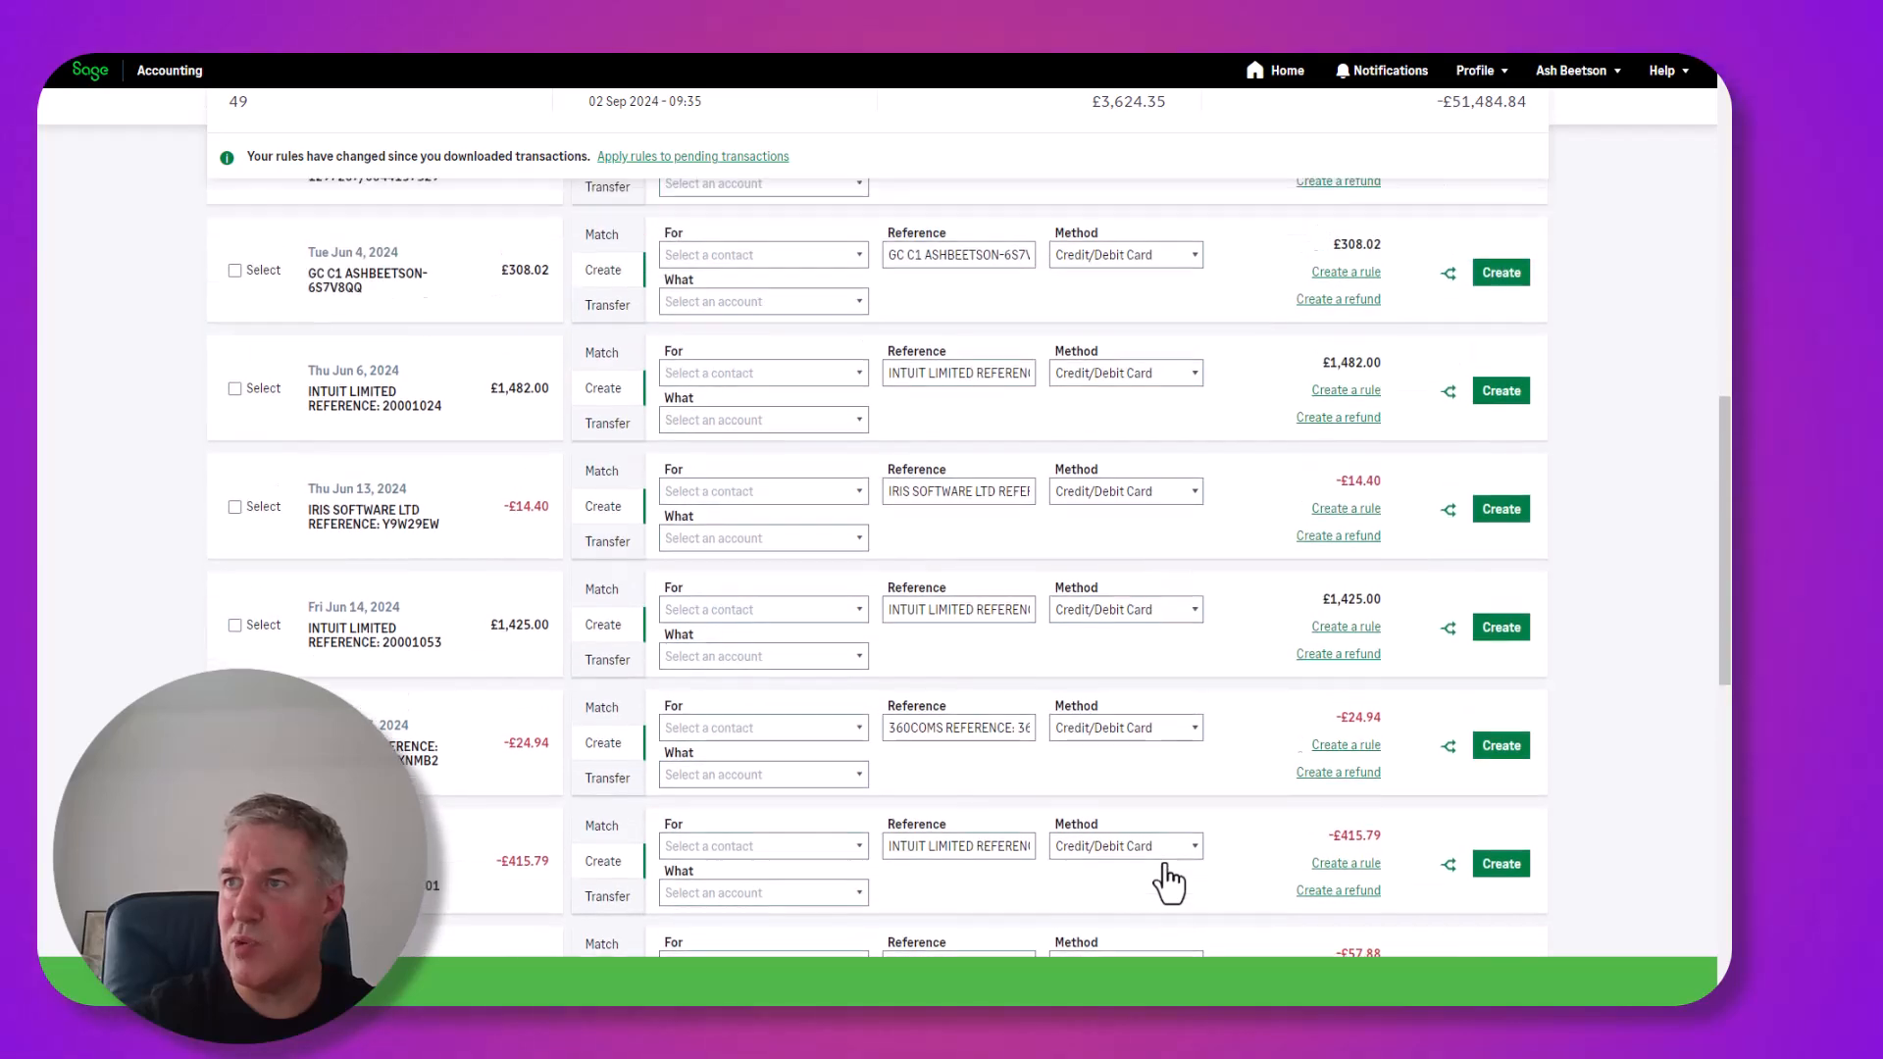
scroll(1170, 873, "up", 4)
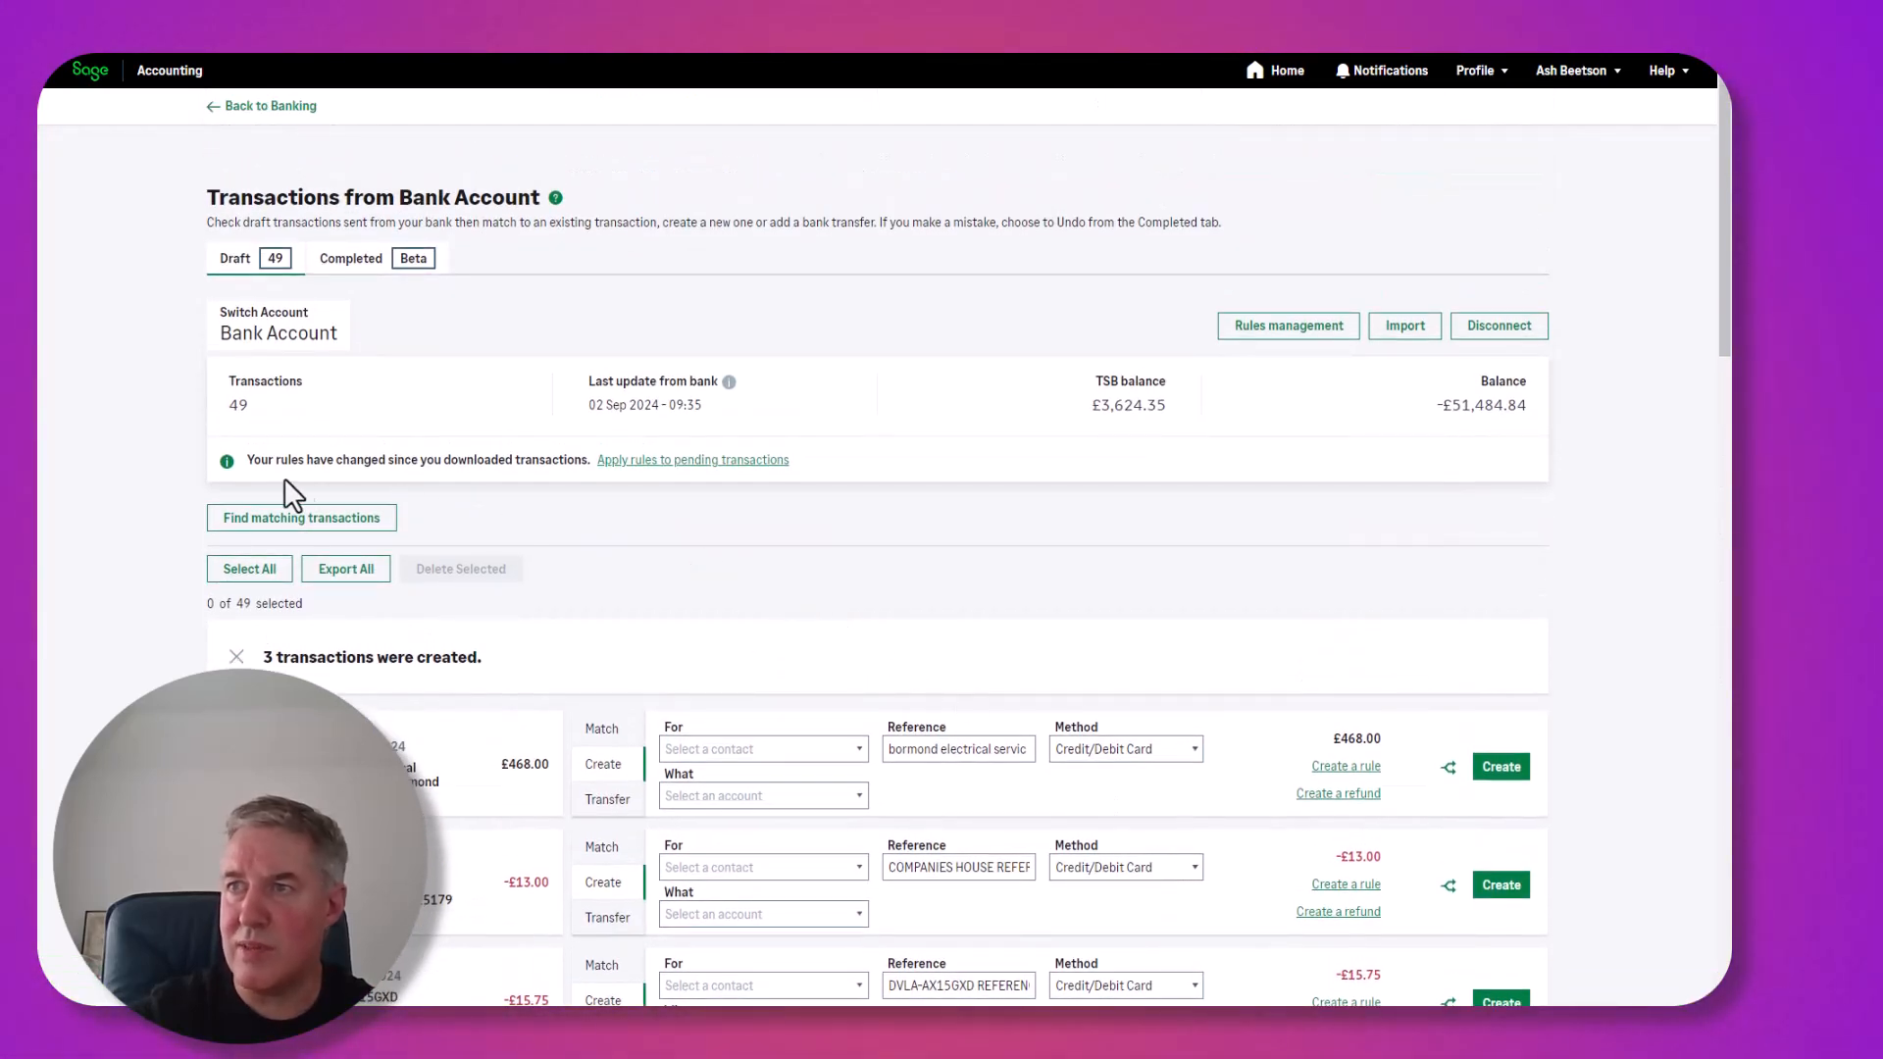
key("ctrl")
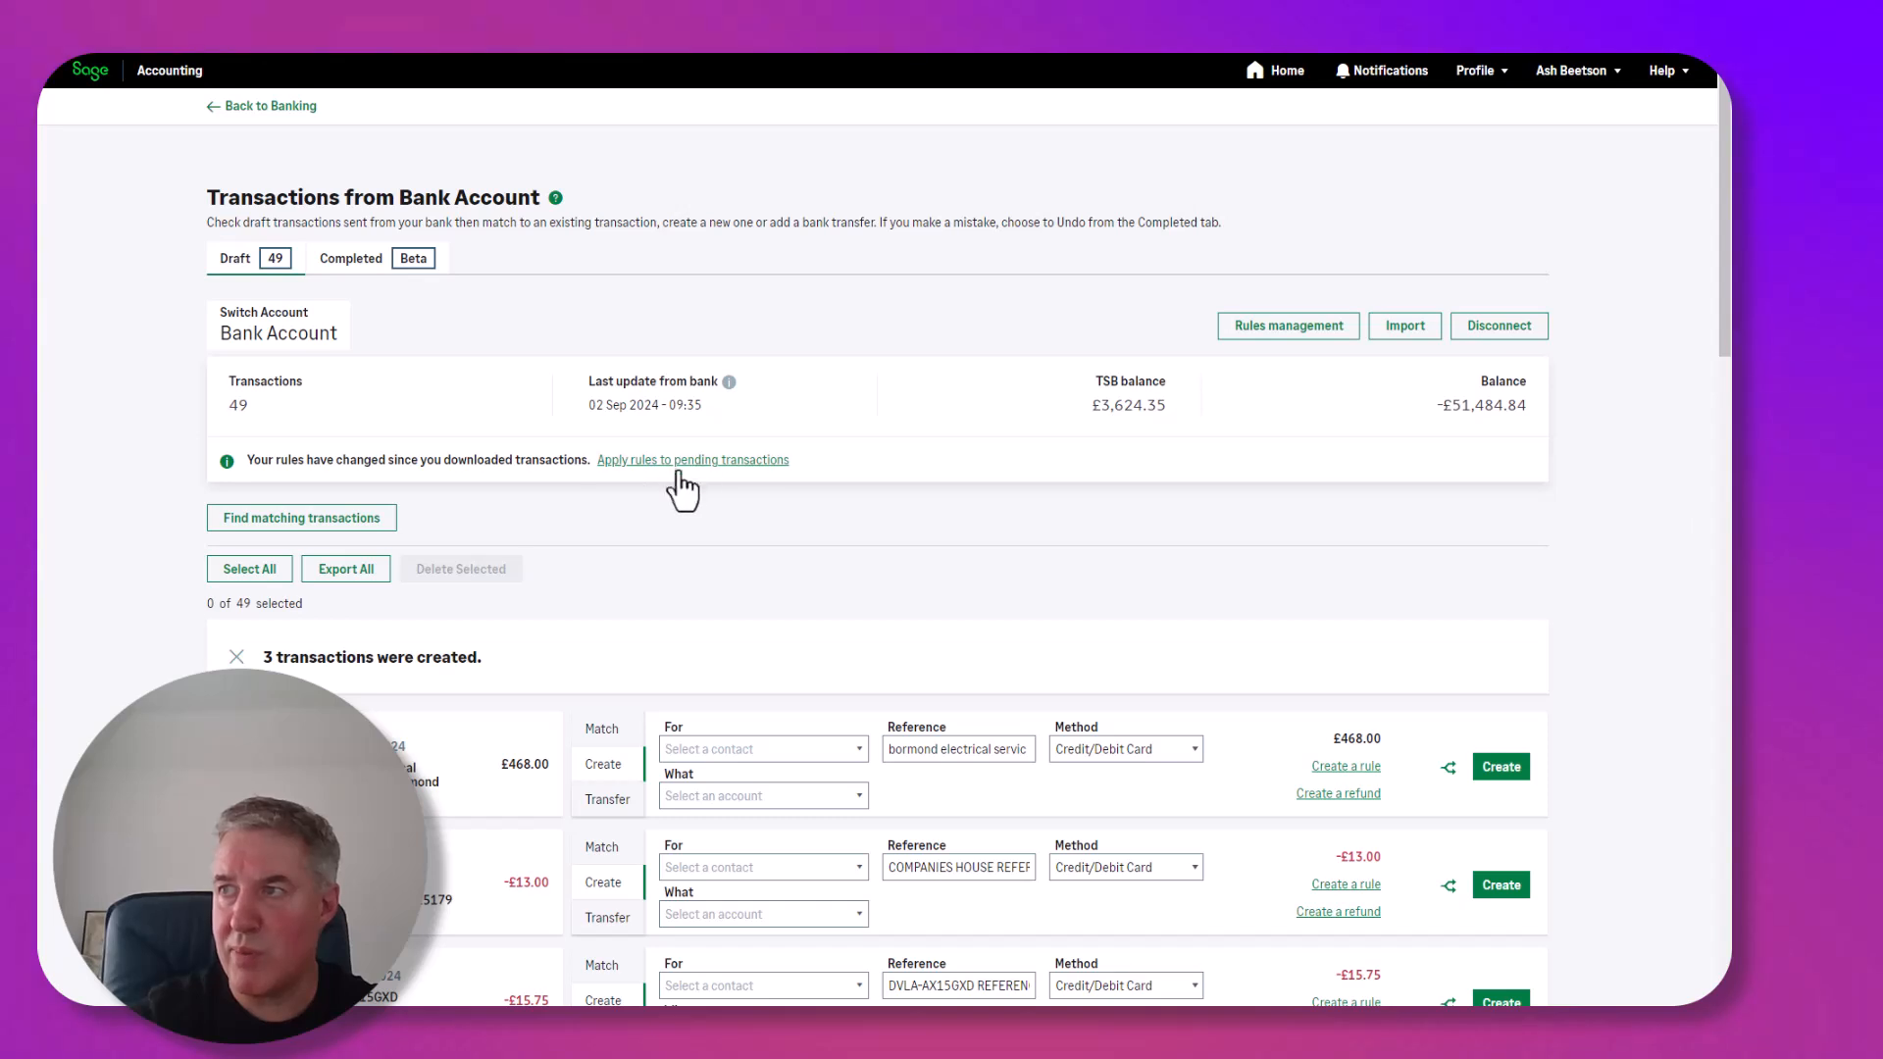
key("ctrl")
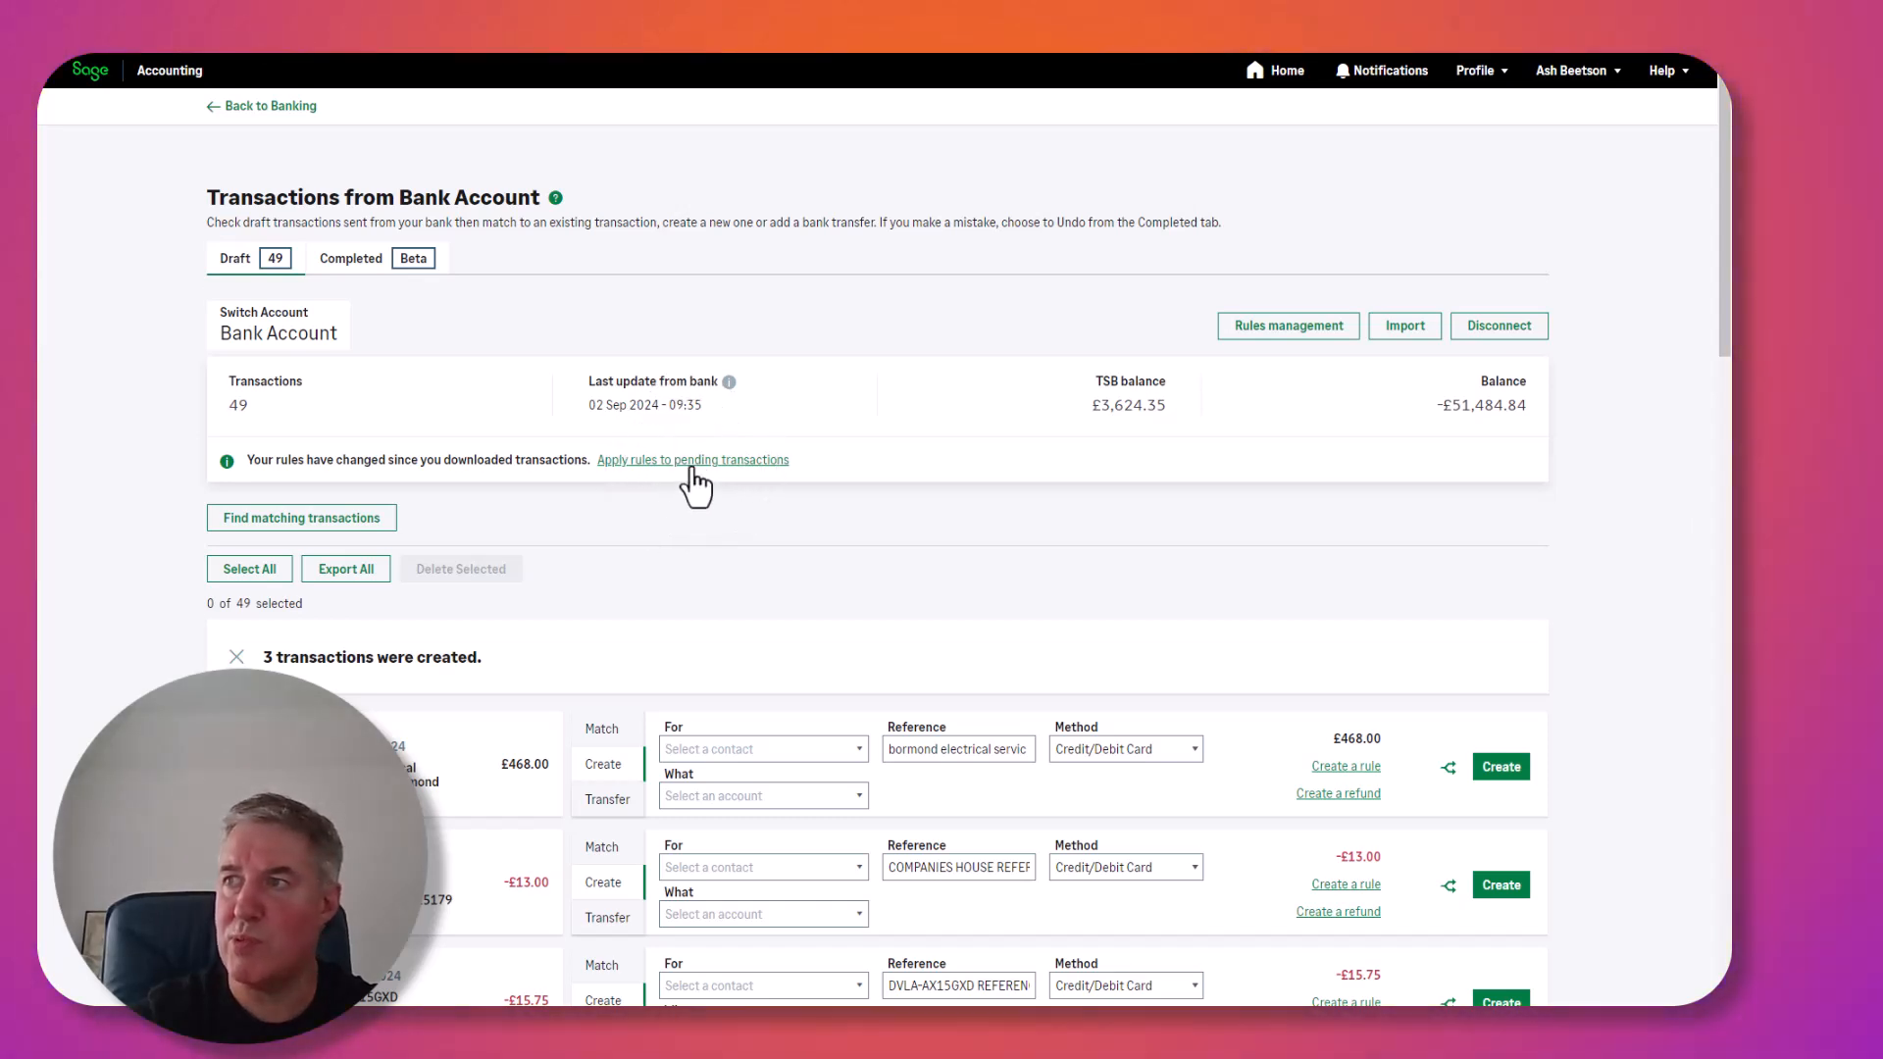
left_click(689, 461)
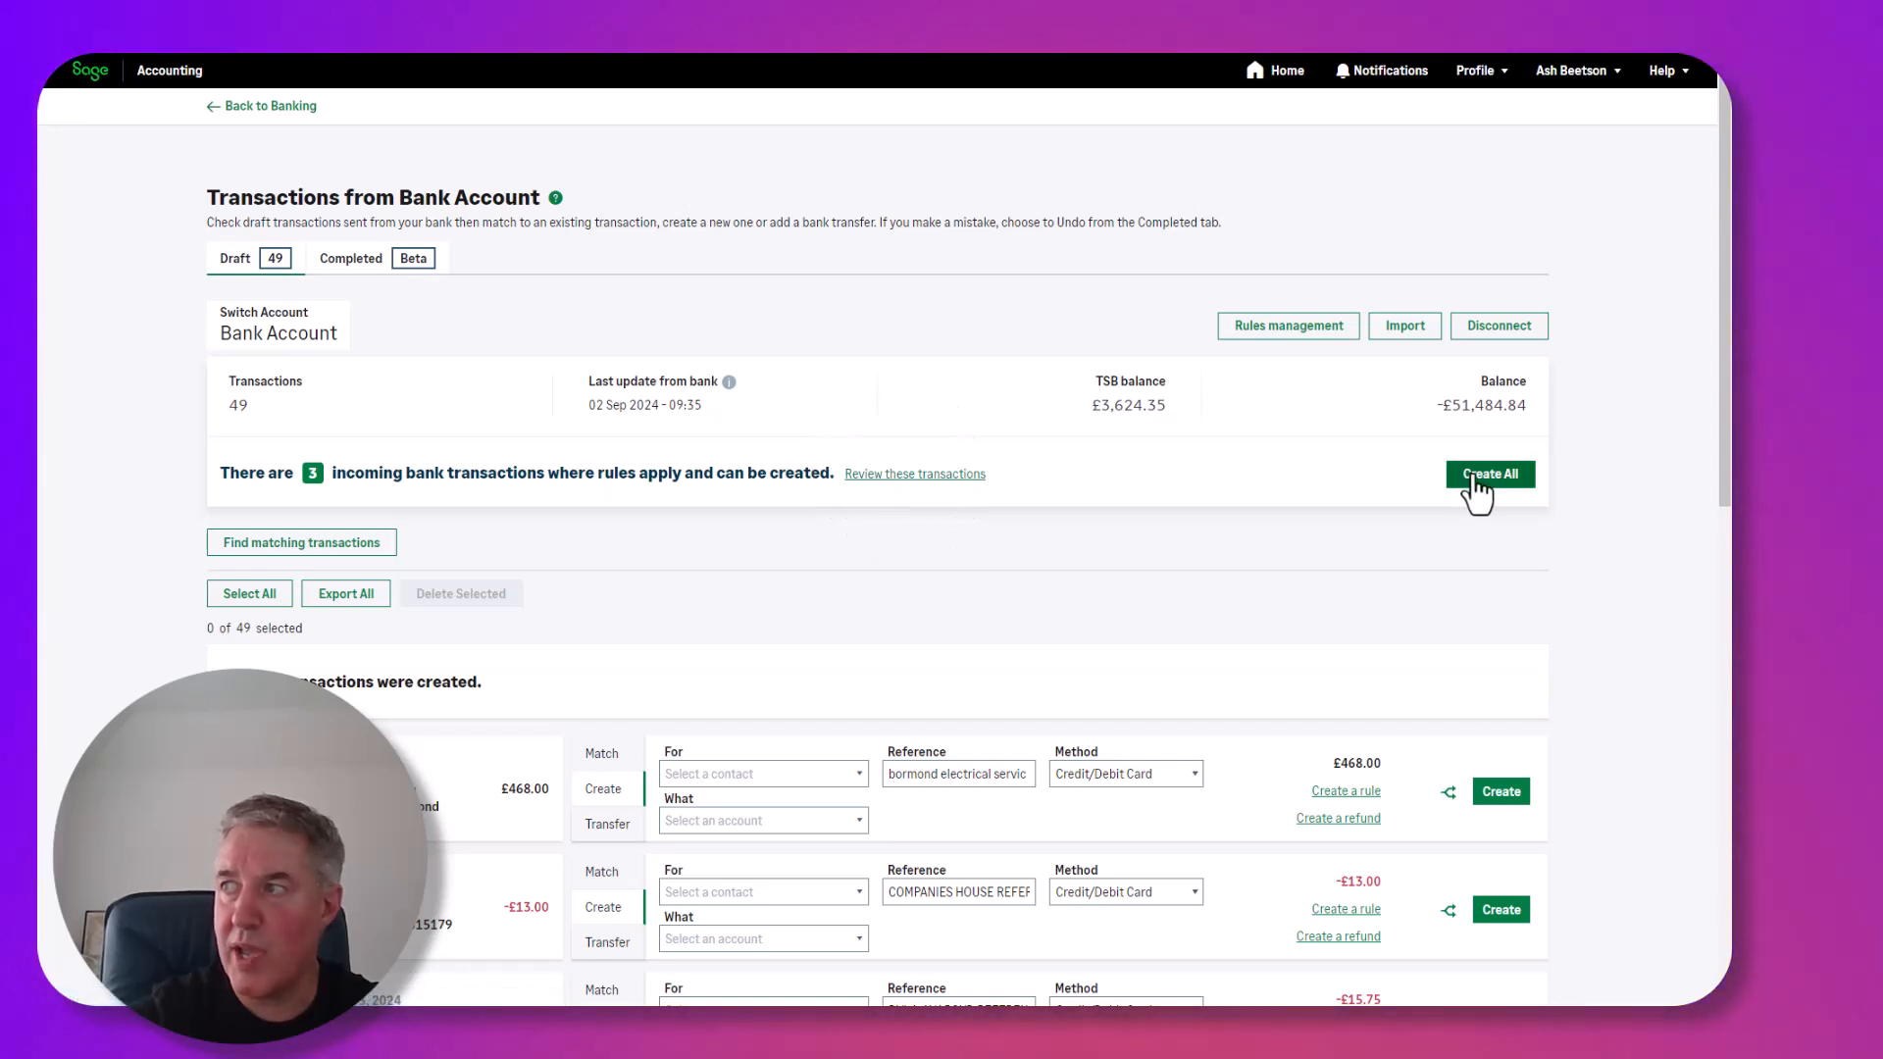
Create all three rule-matched 360COMS payments, leaving 43 draft transactions.
left_click(903, 475)
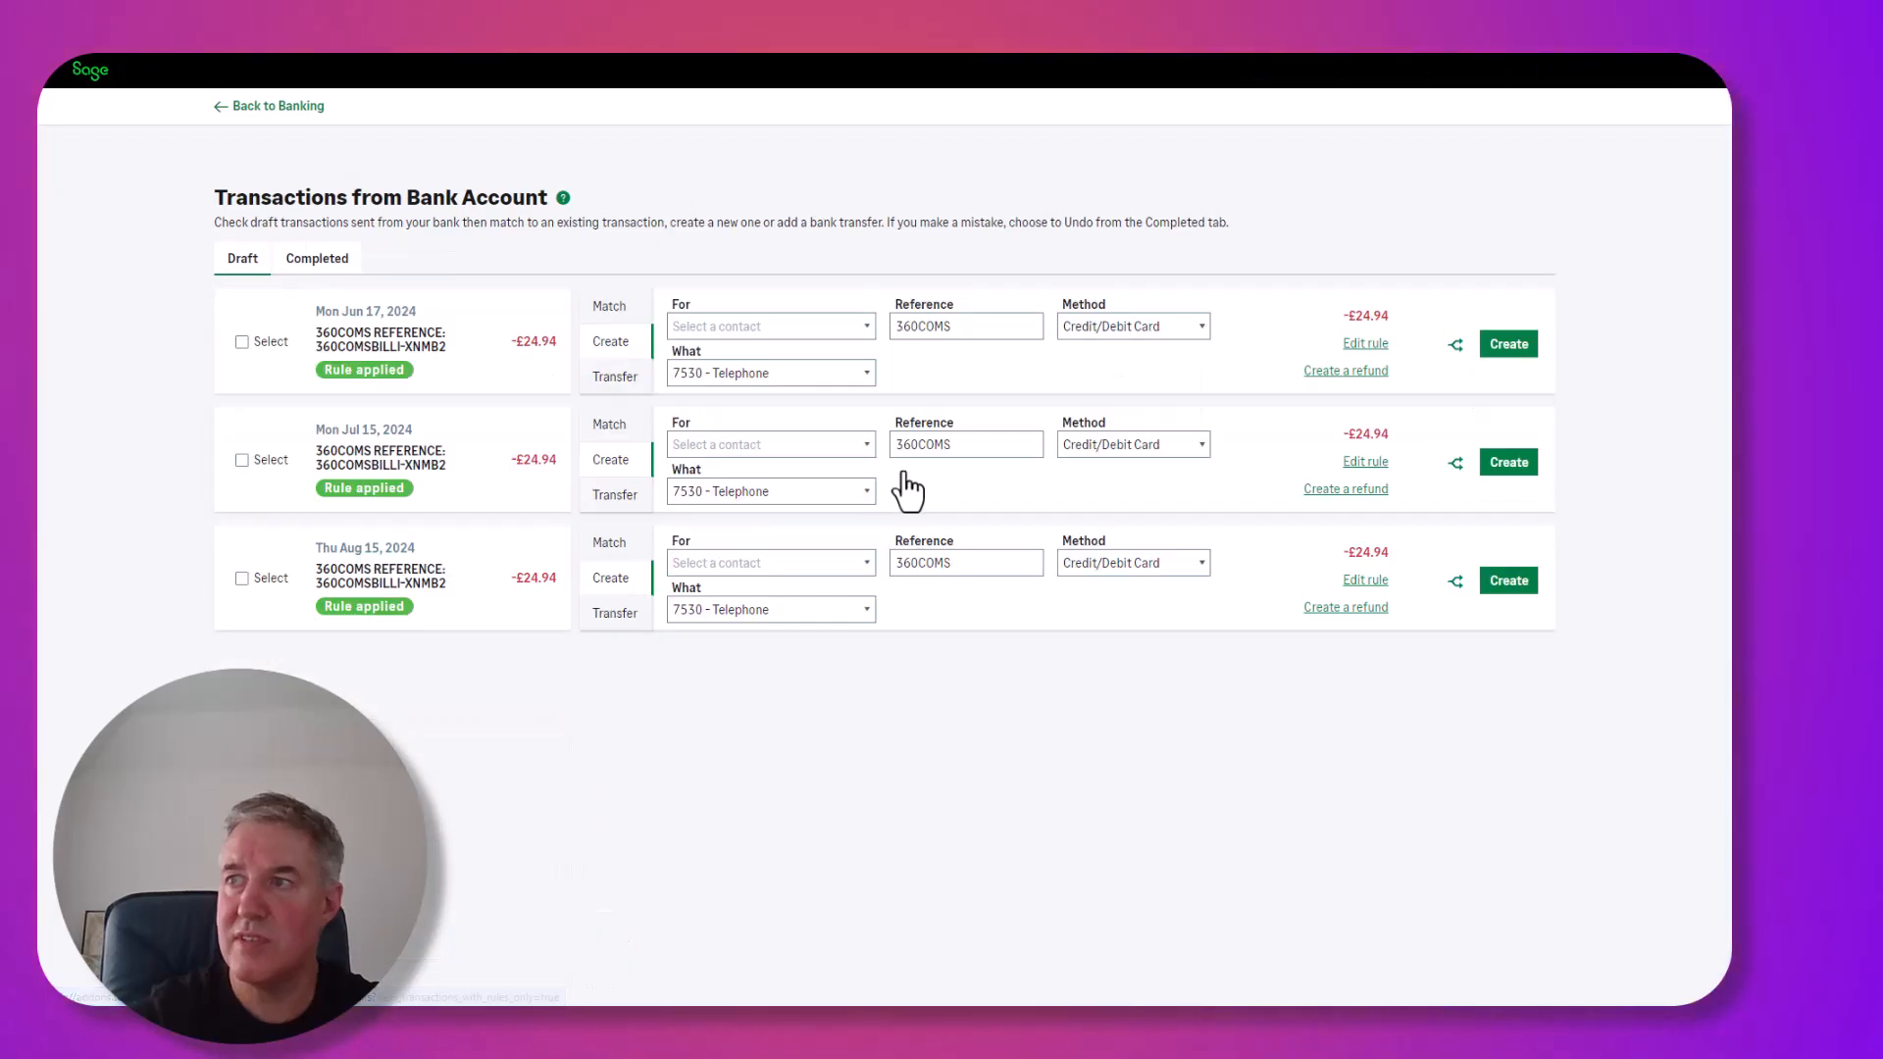
scroll(893, 505, "down", 1)
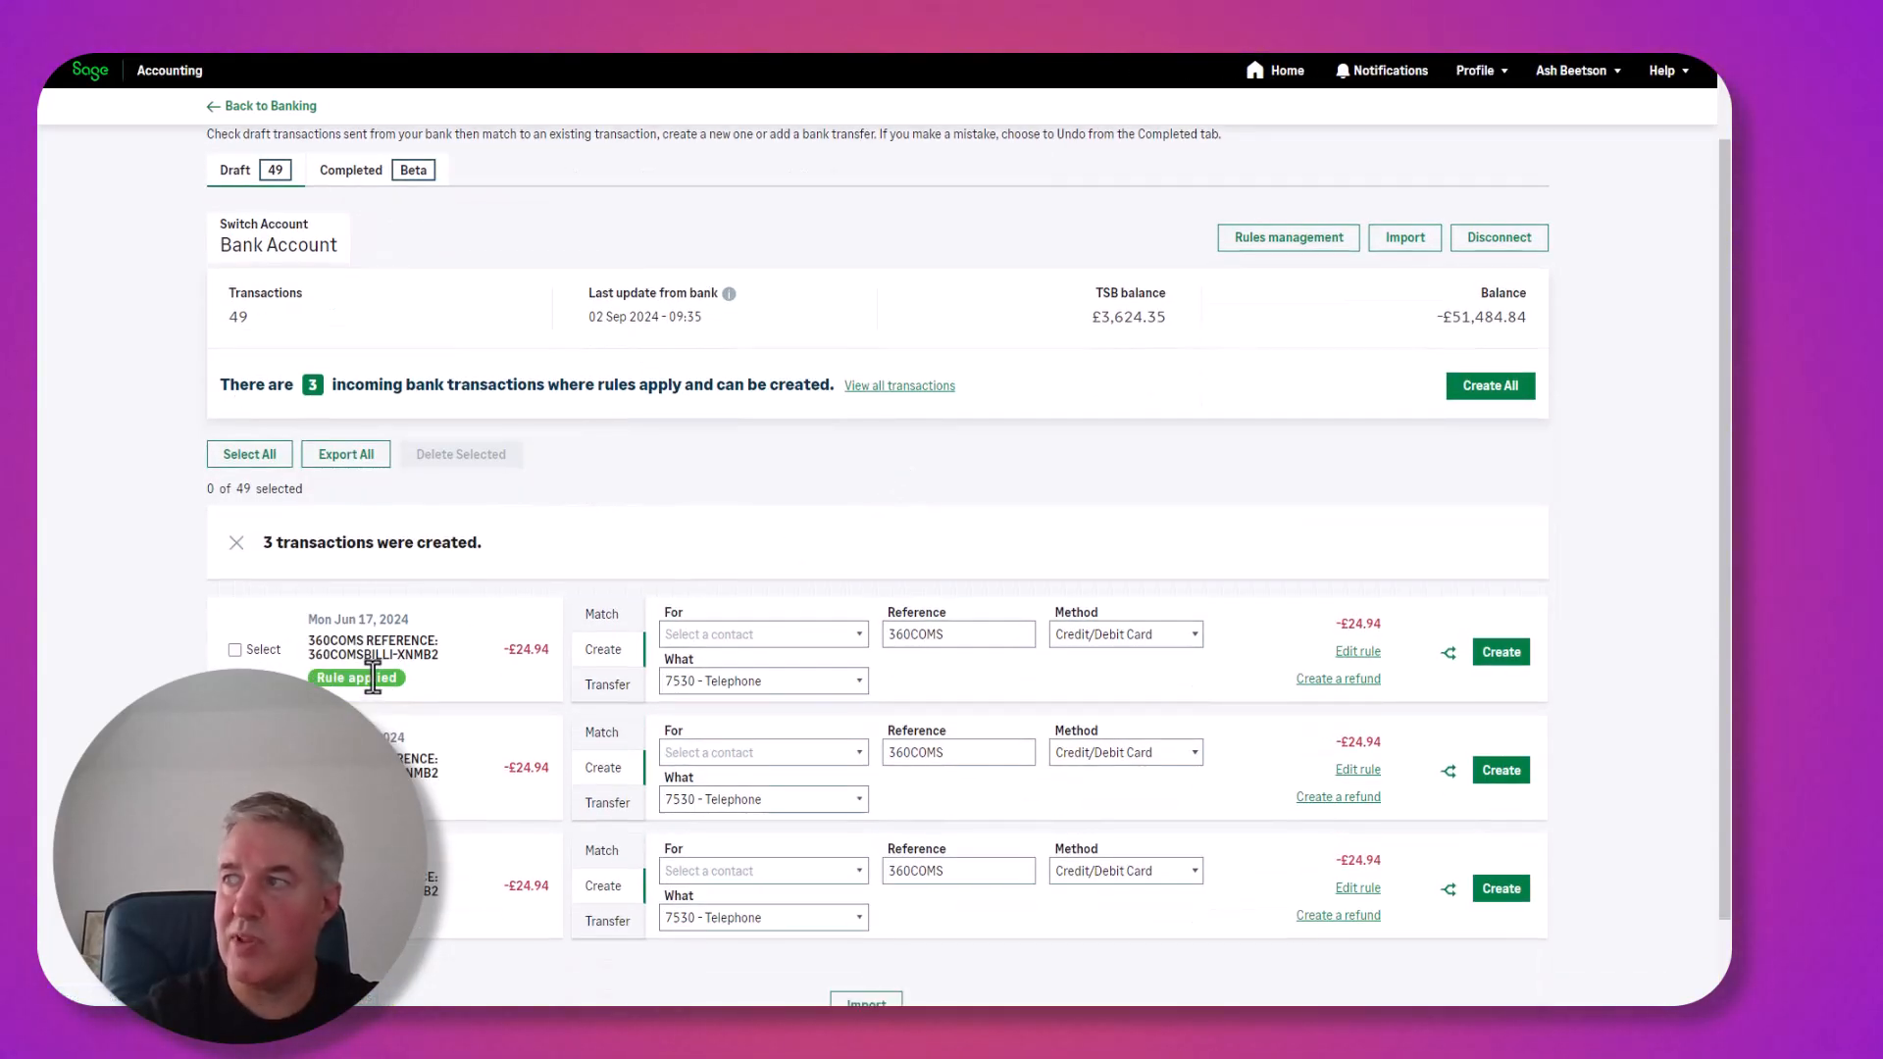
left_click(1500, 392)
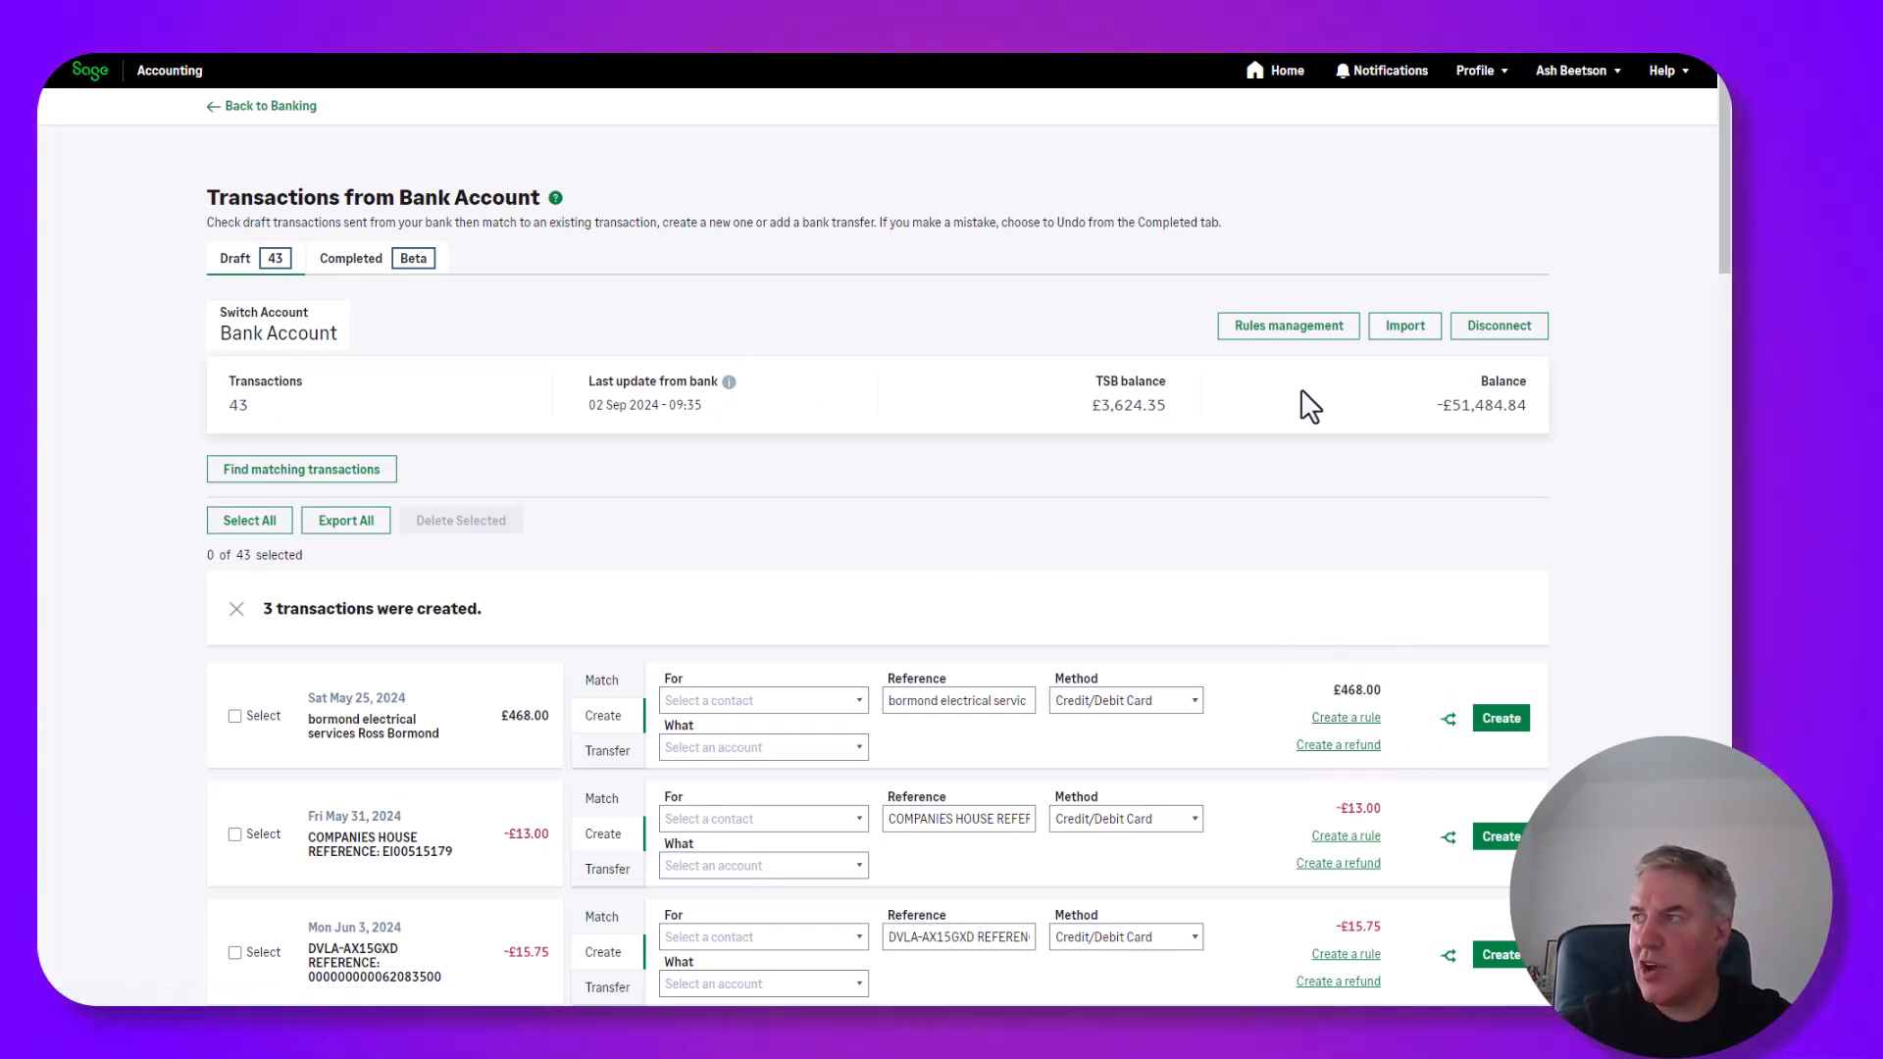
Create a bank rule named Income with condition Amount greater than or equal to 6.00.
left_click(1293, 329)
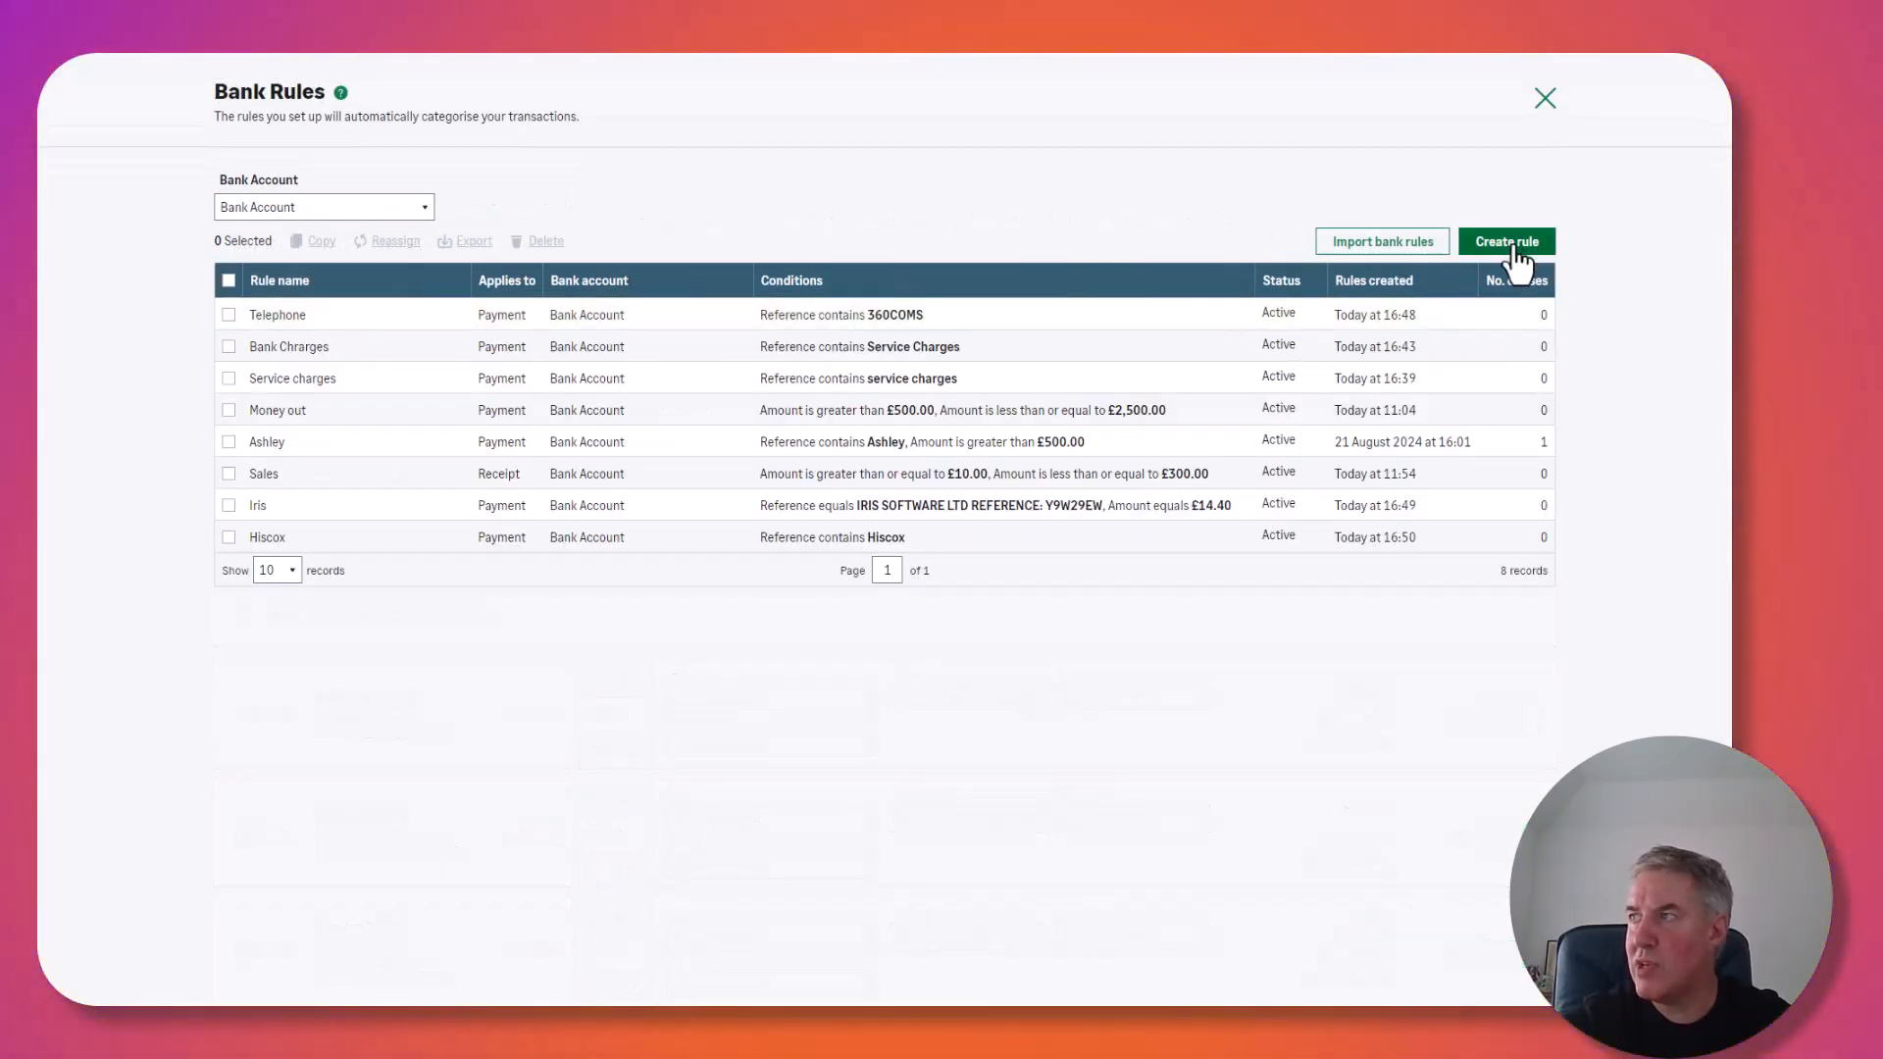
left_click(1516, 248)
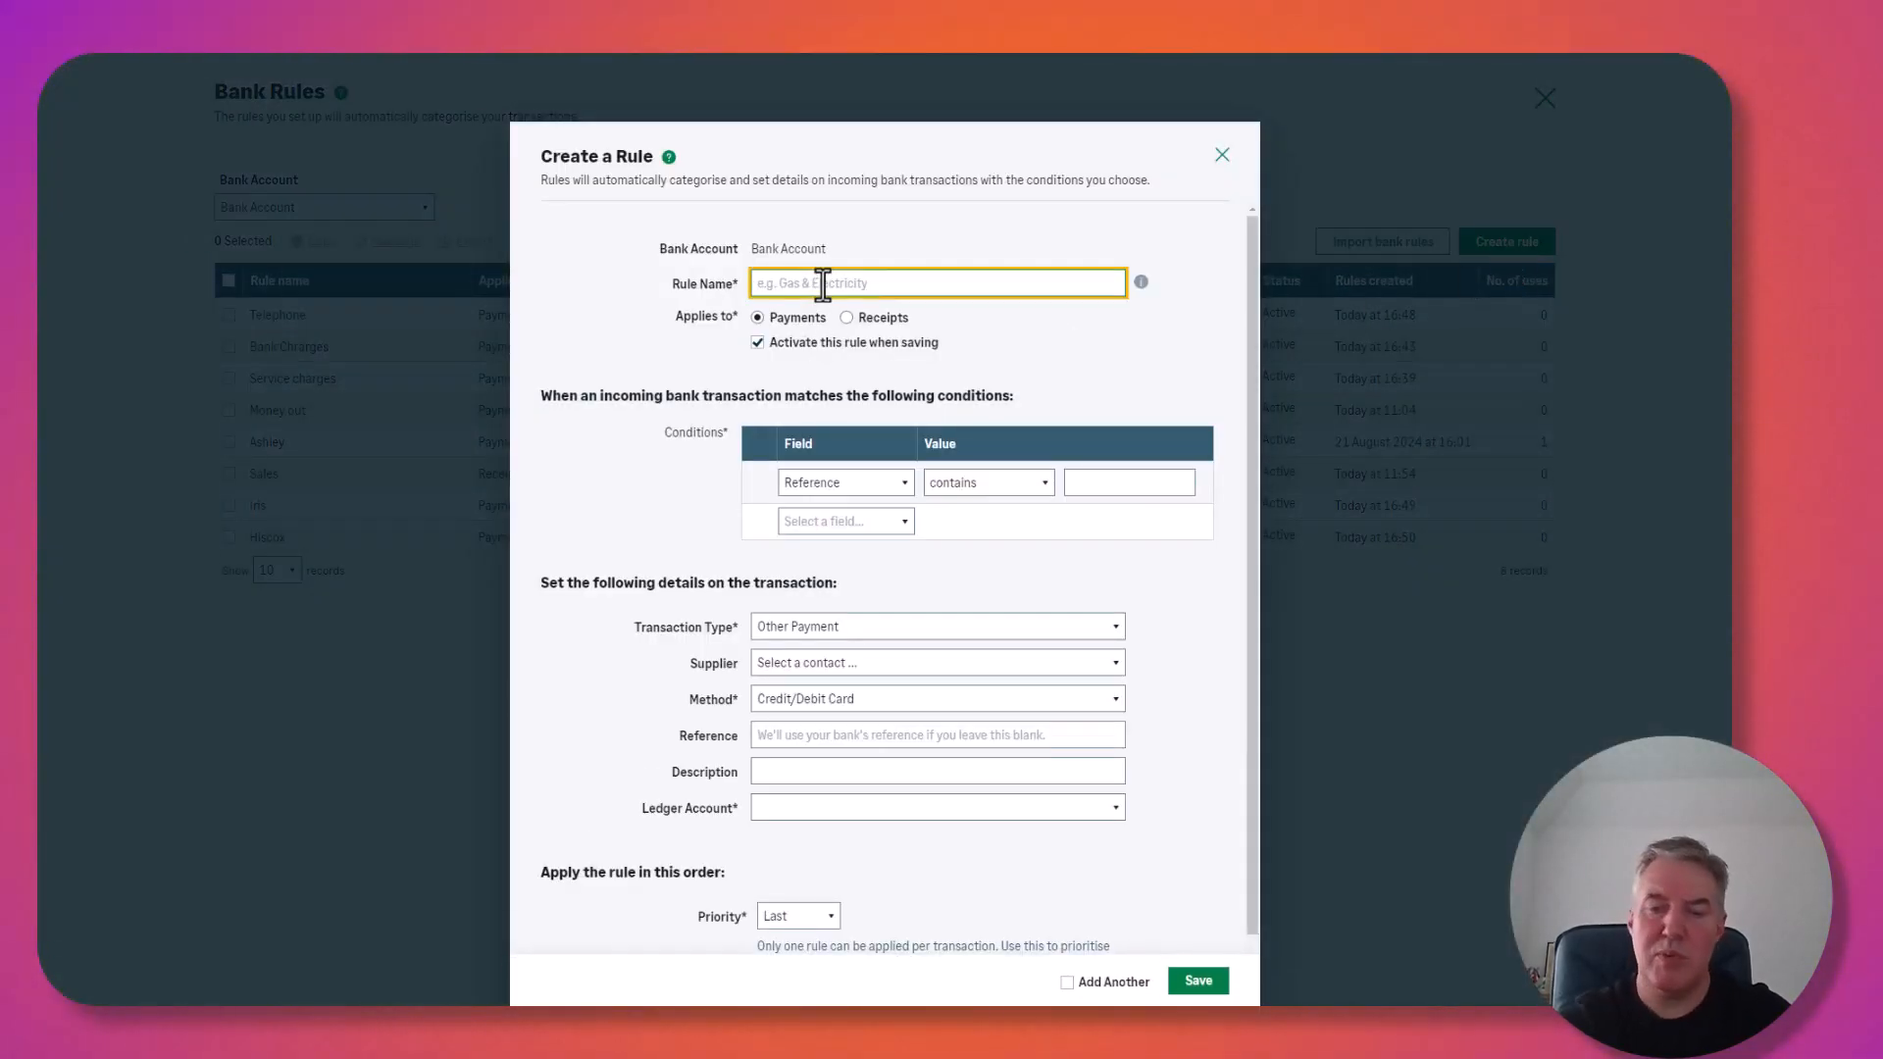
type("Income")
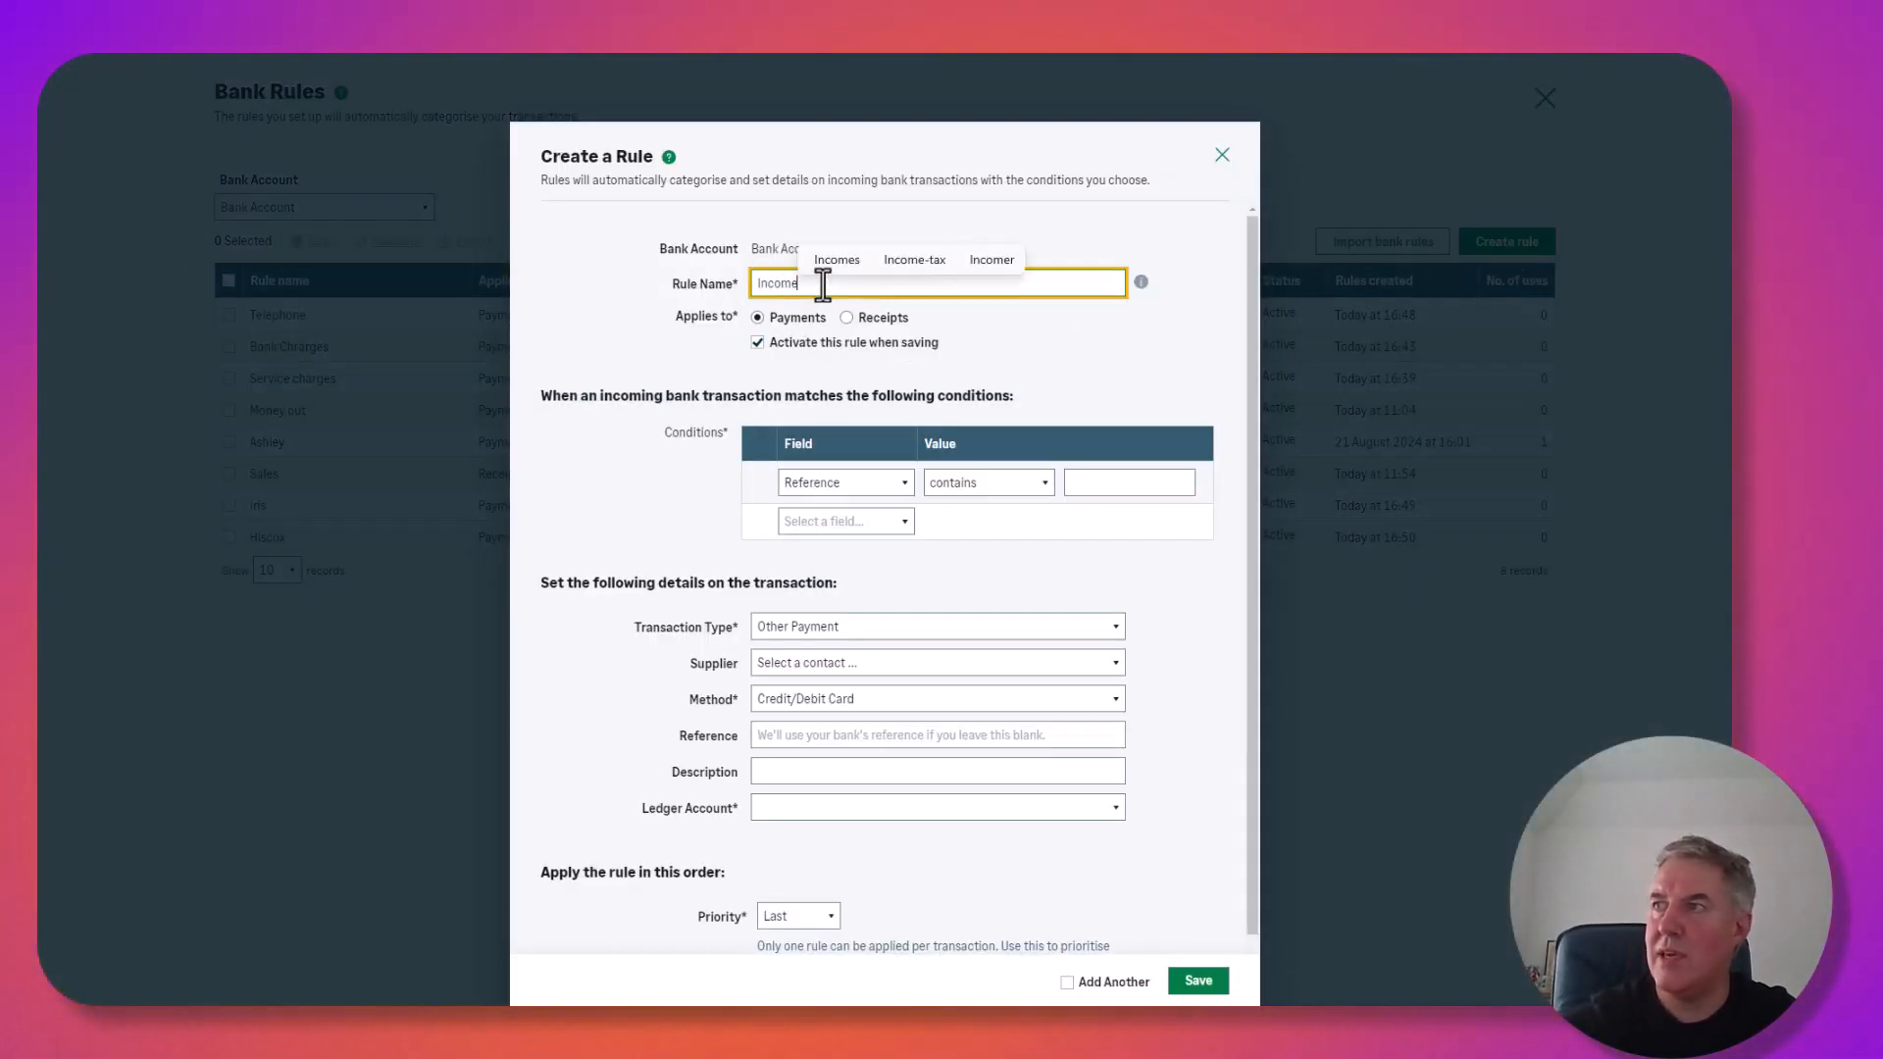
left_click(858, 484)
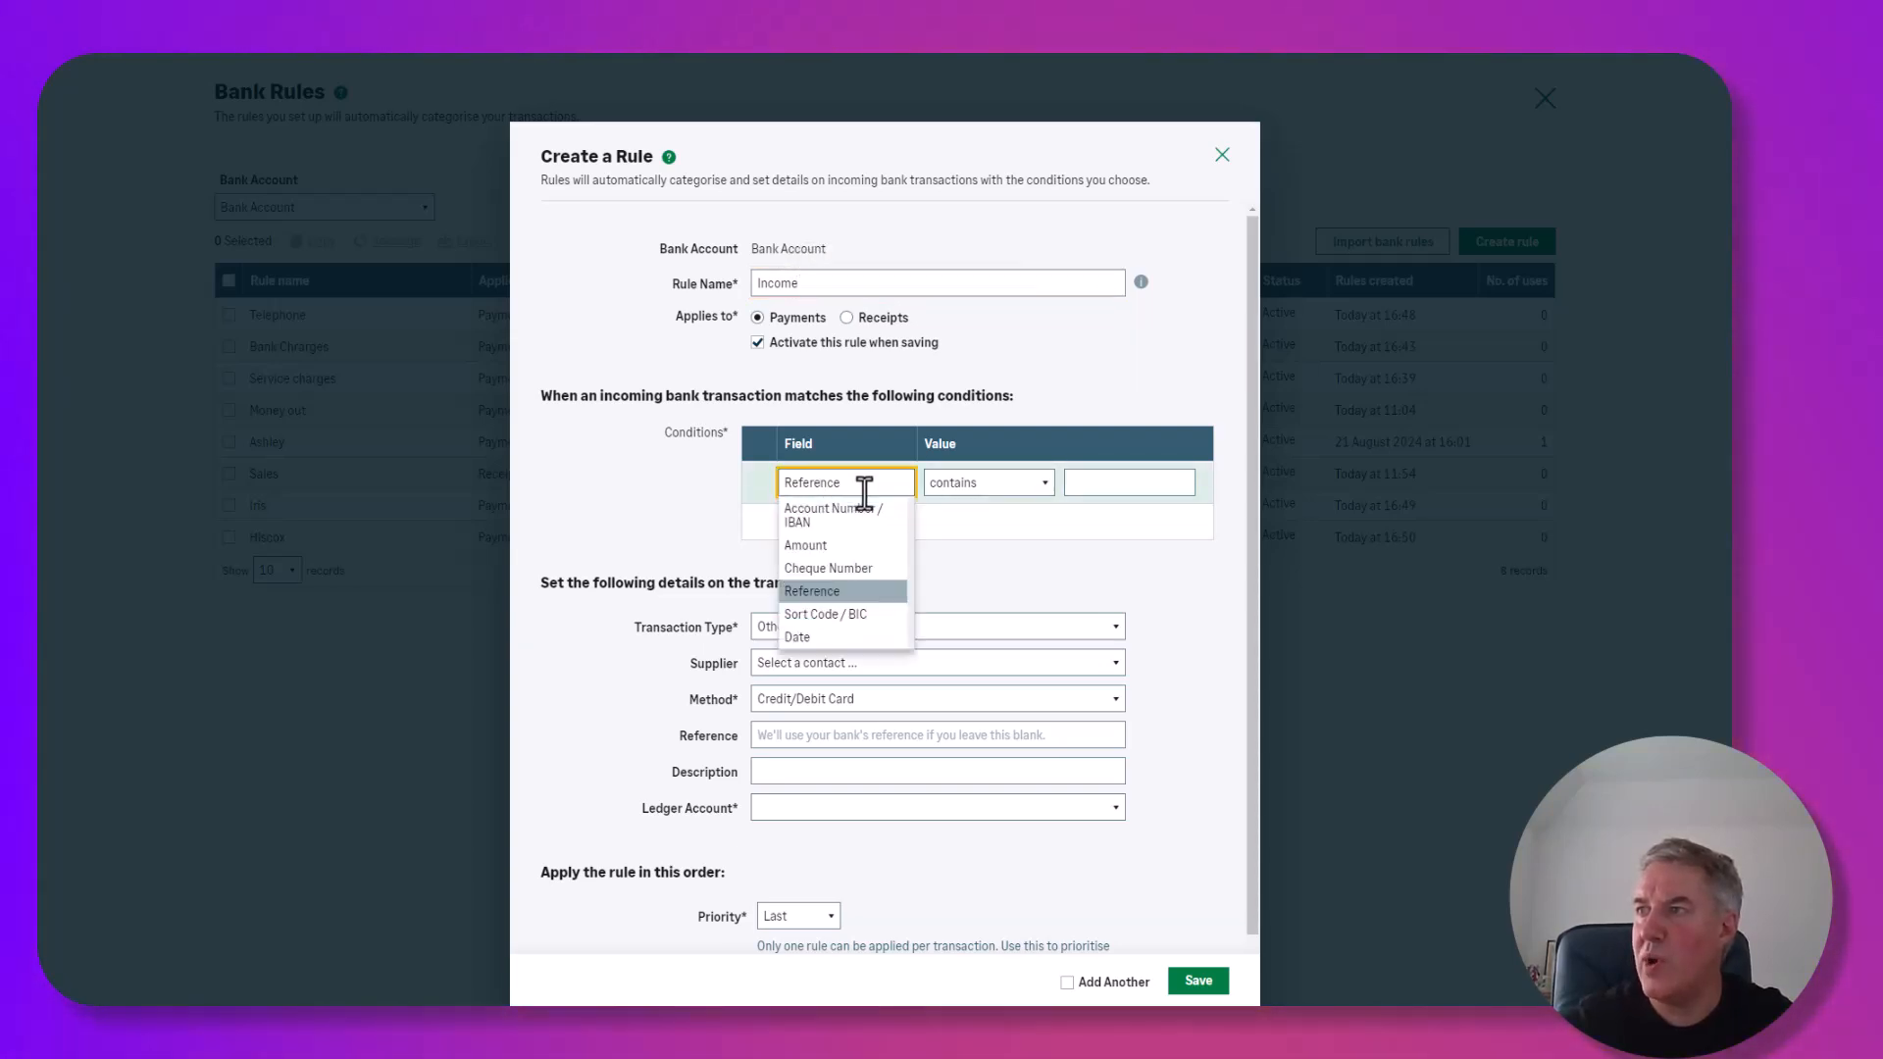
left_click(822, 546)
left_click(945, 482)
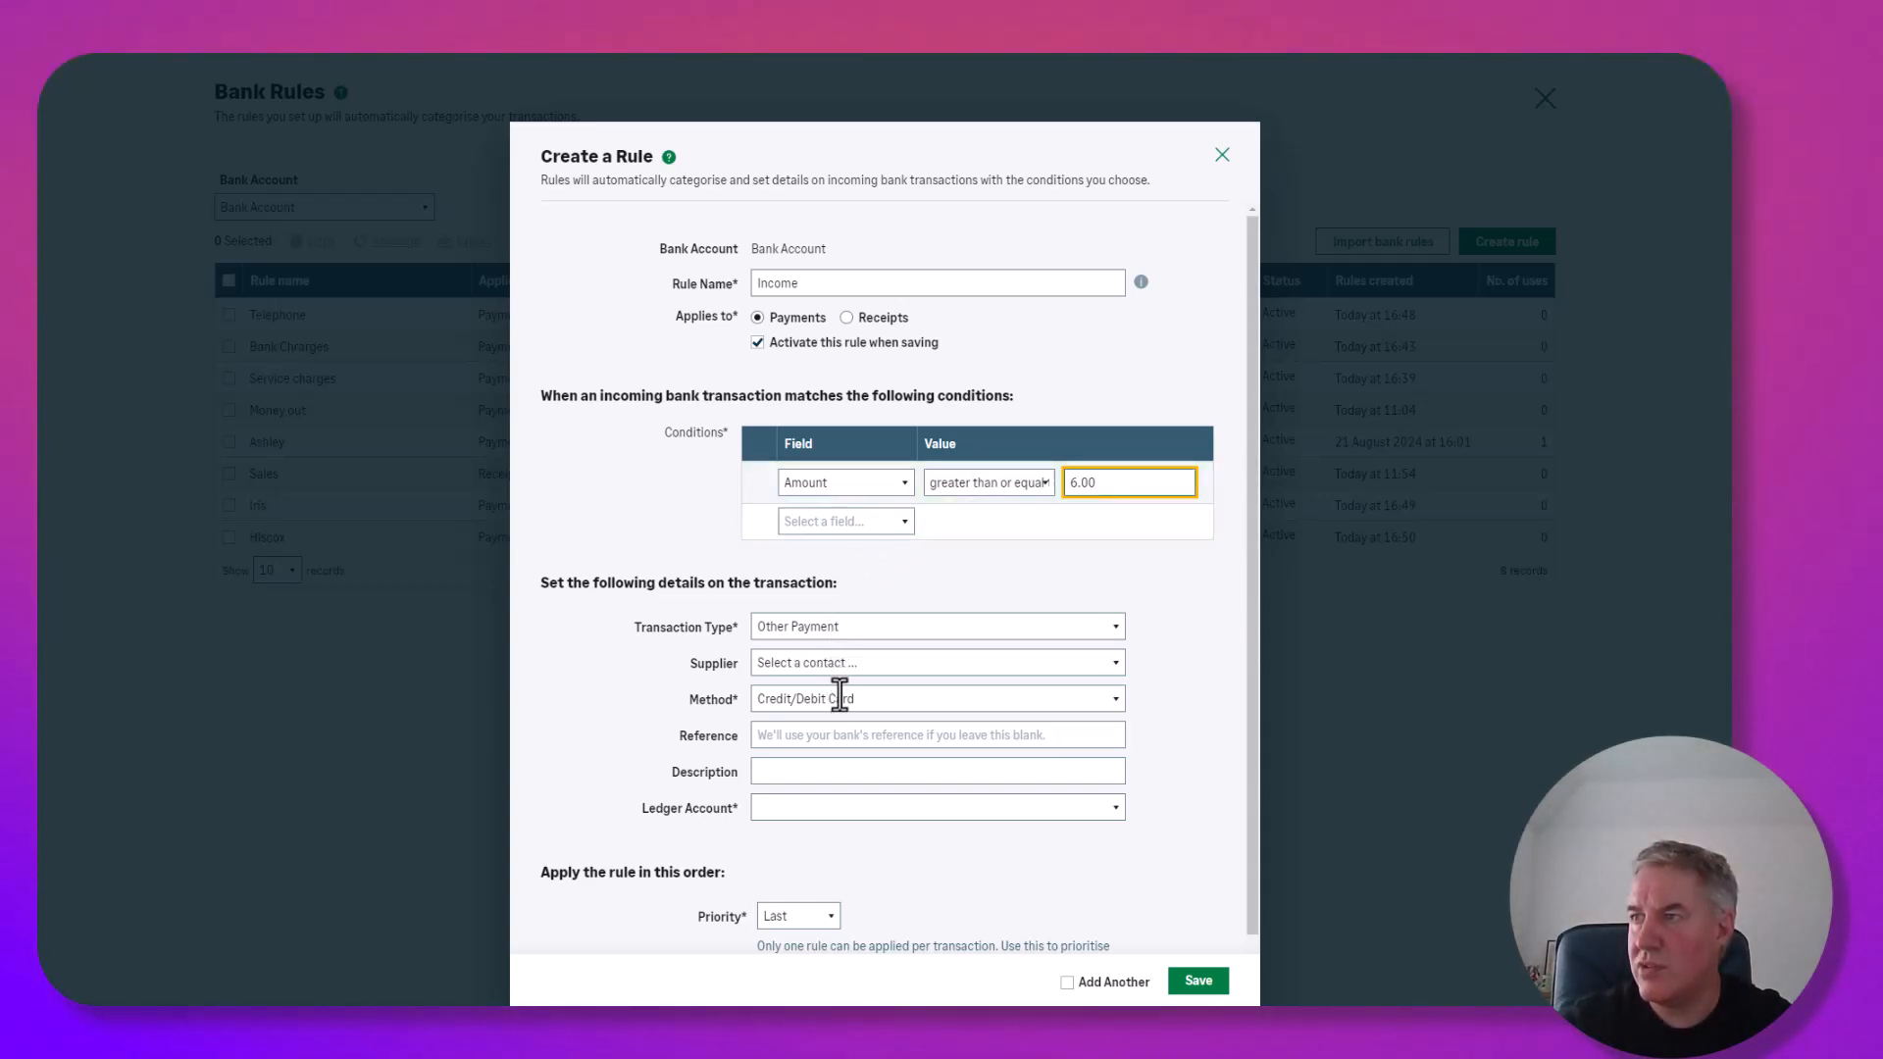
Set the Income rule's method to Electronic and make it apply to receipts.
left_click(869, 700)
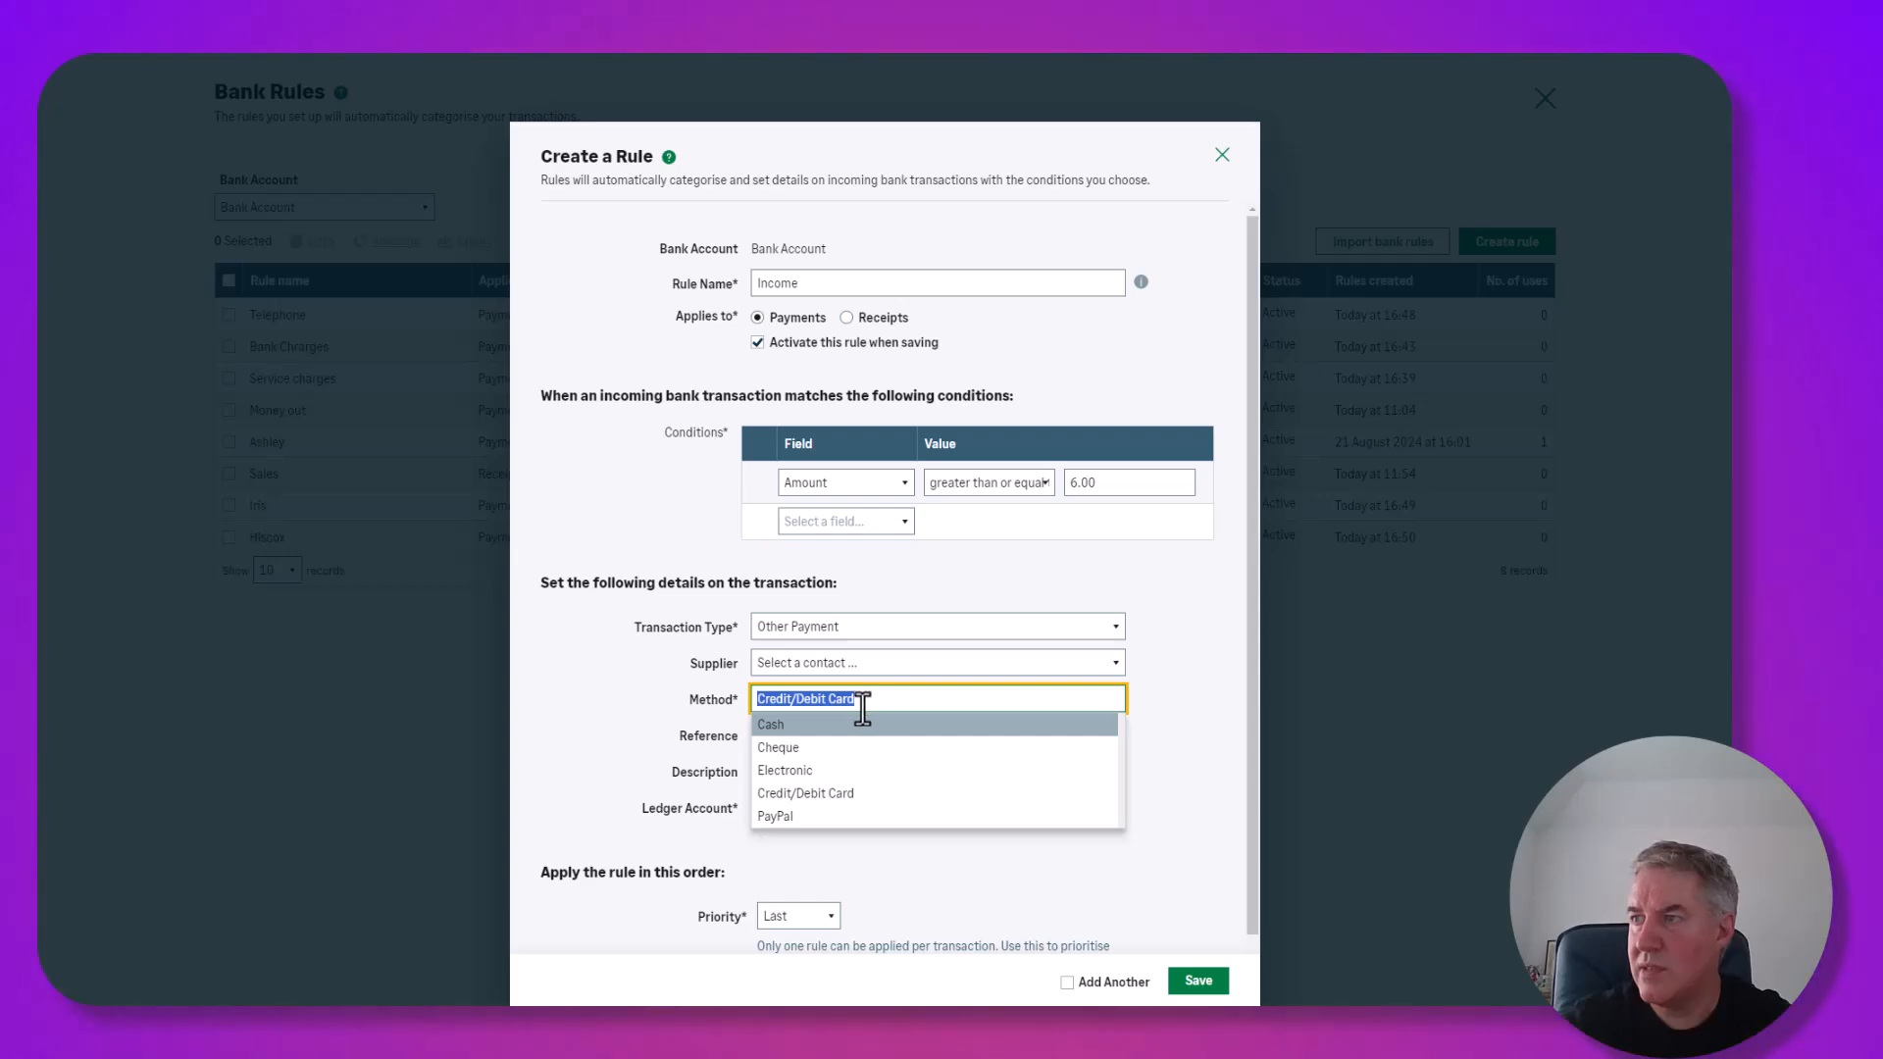
left_click(818, 778)
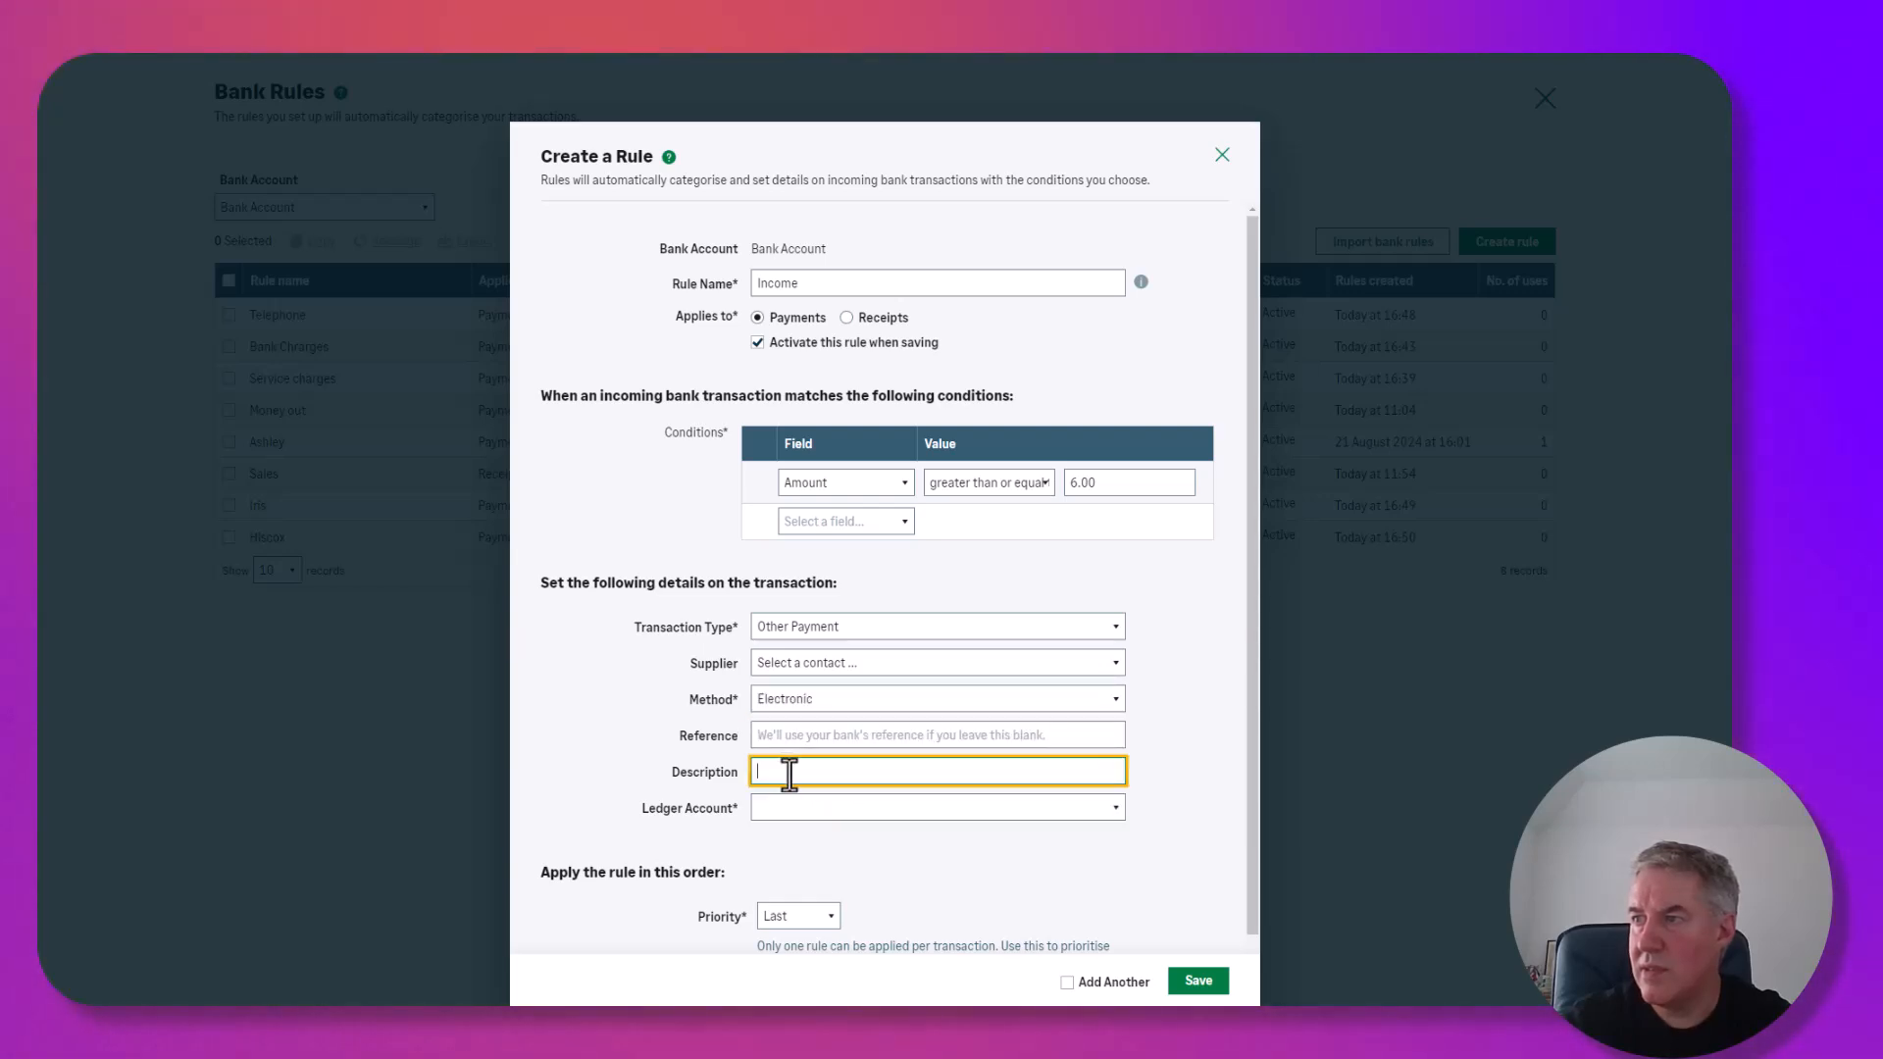
left_click(786, 808)
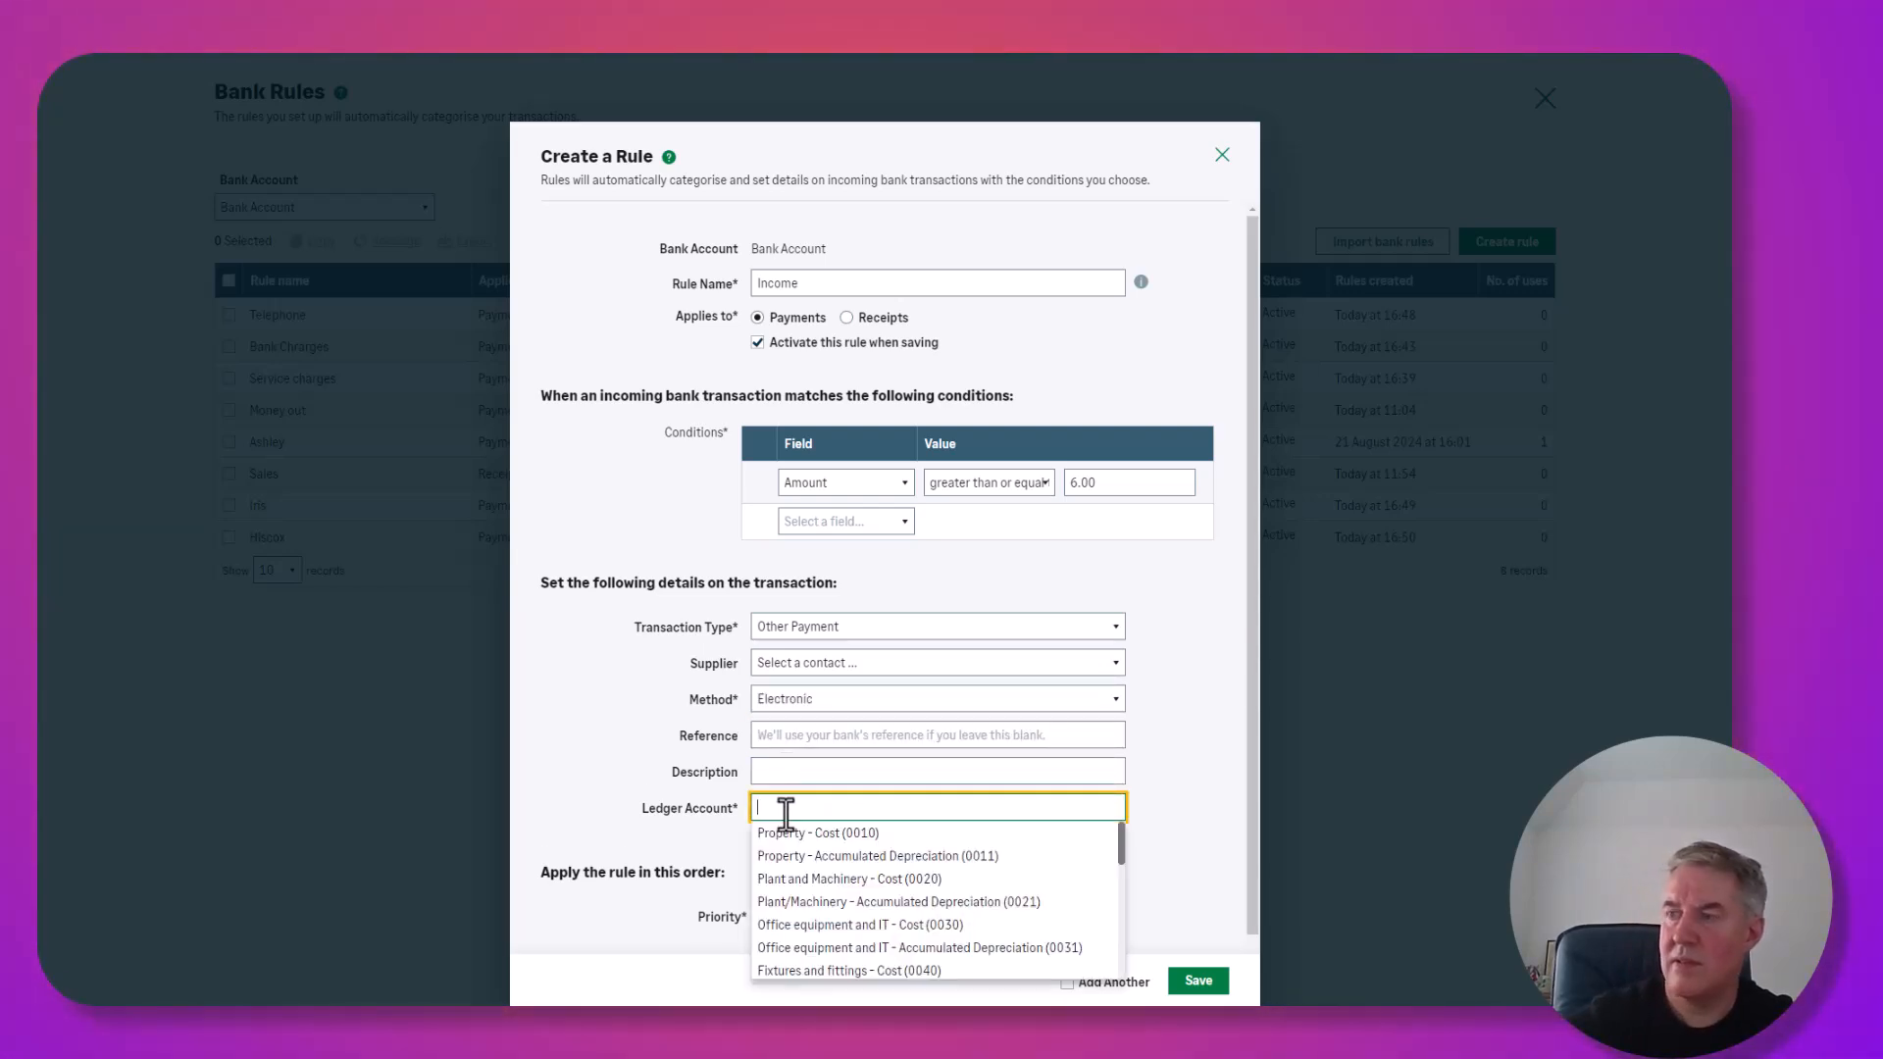
type("sales")
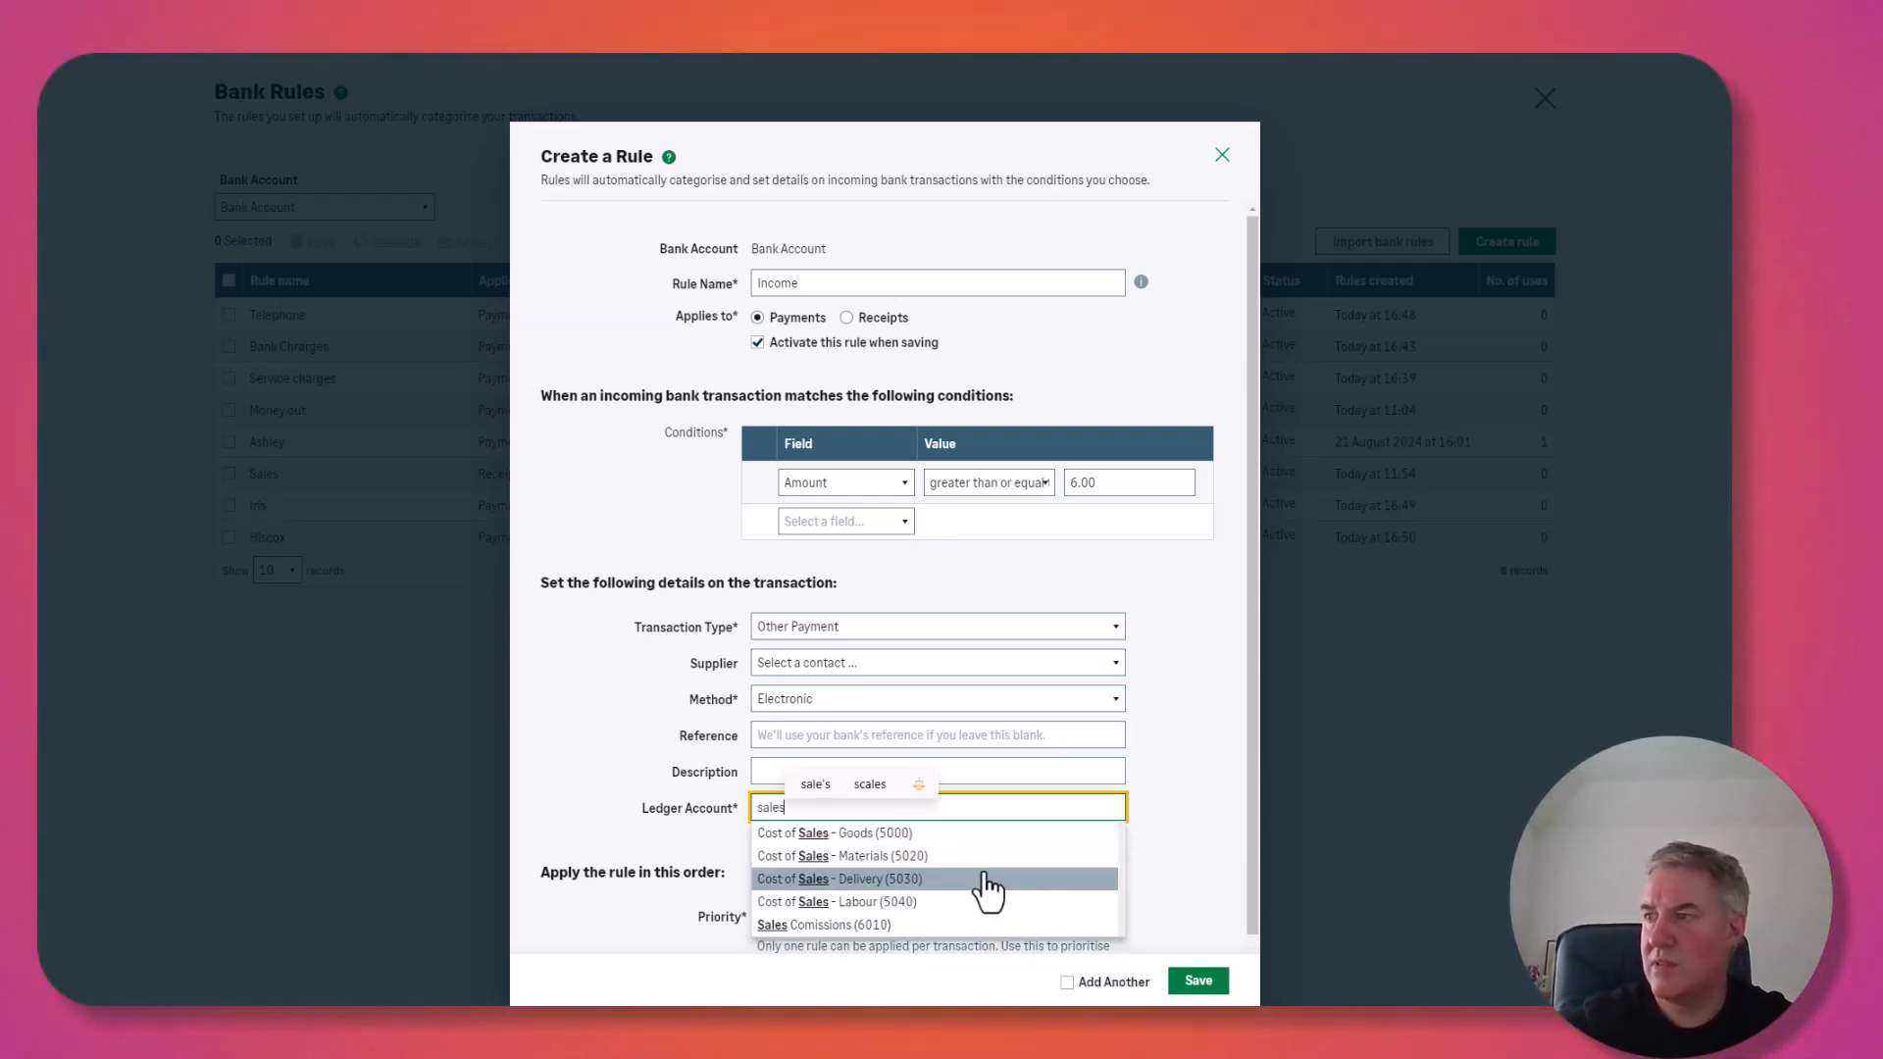
left_click(846, 318)
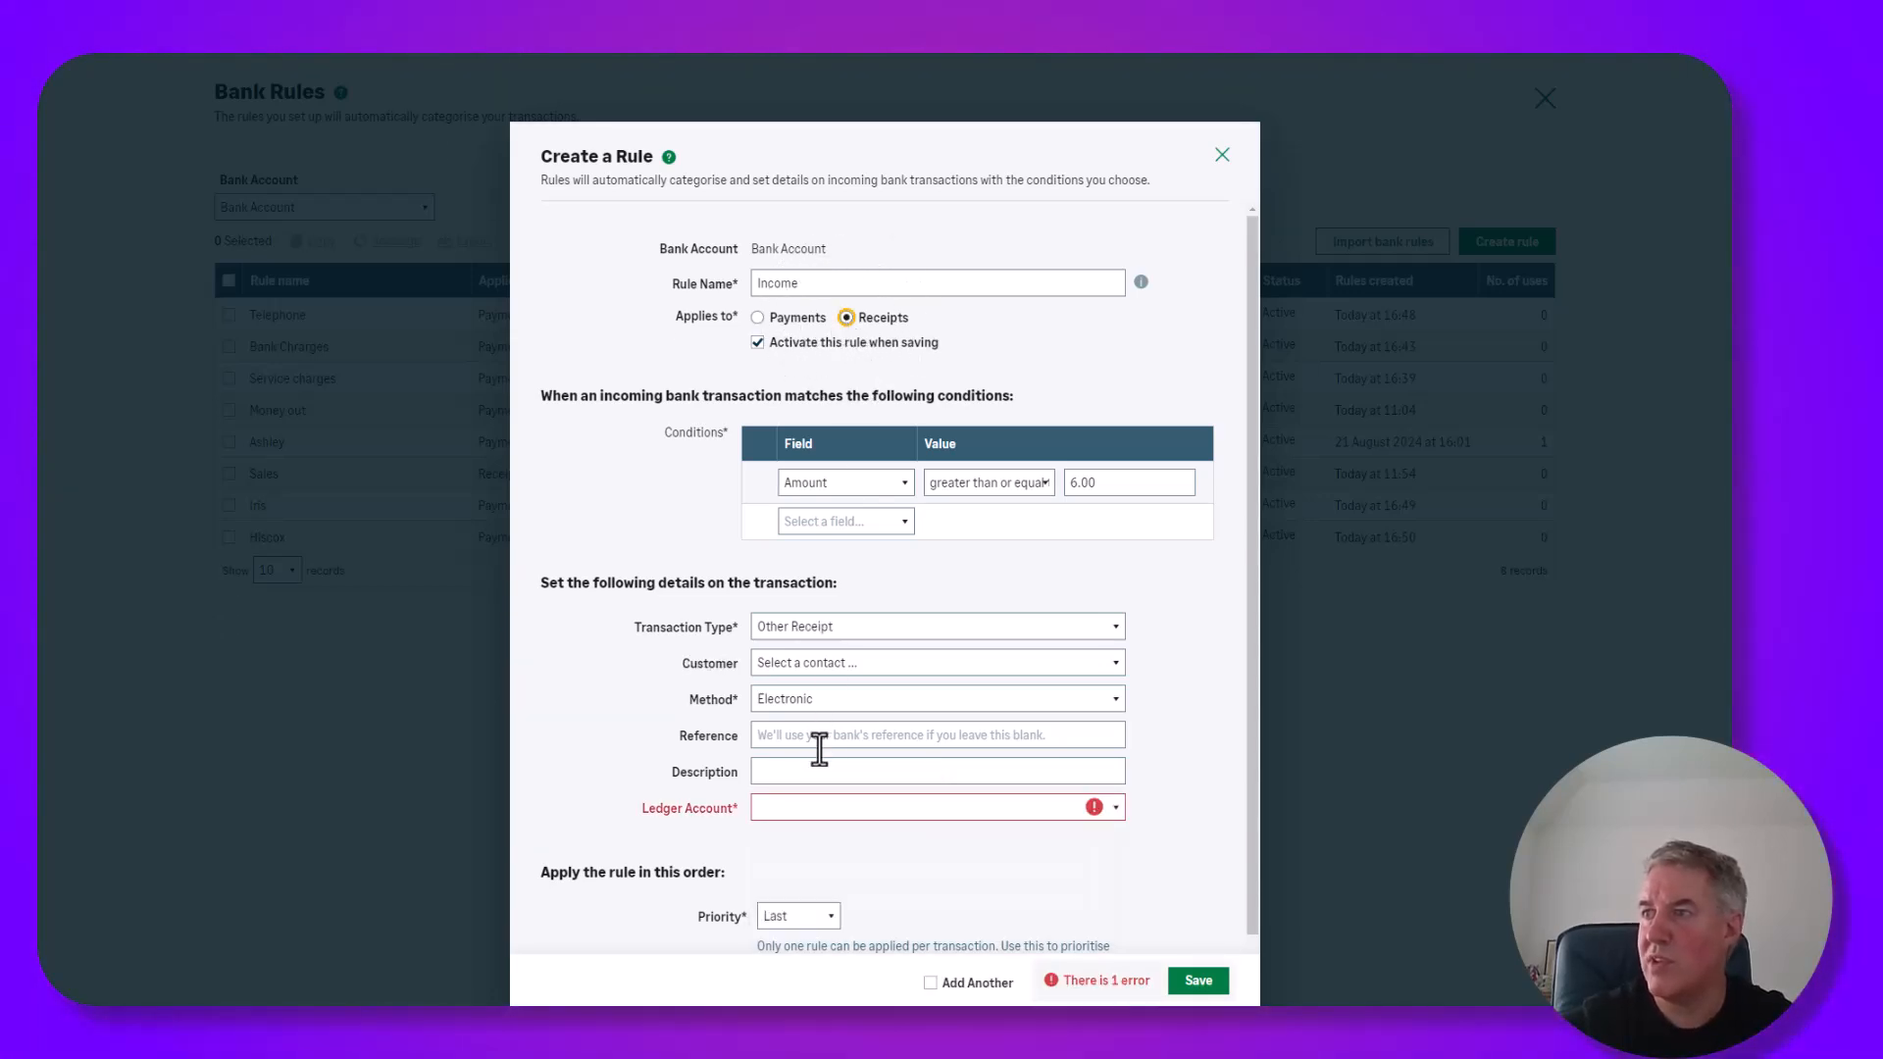
Post matched receipts to Sales - Products (4000) with First priority and save the rule.
left_click(815, 806)
type("sale")
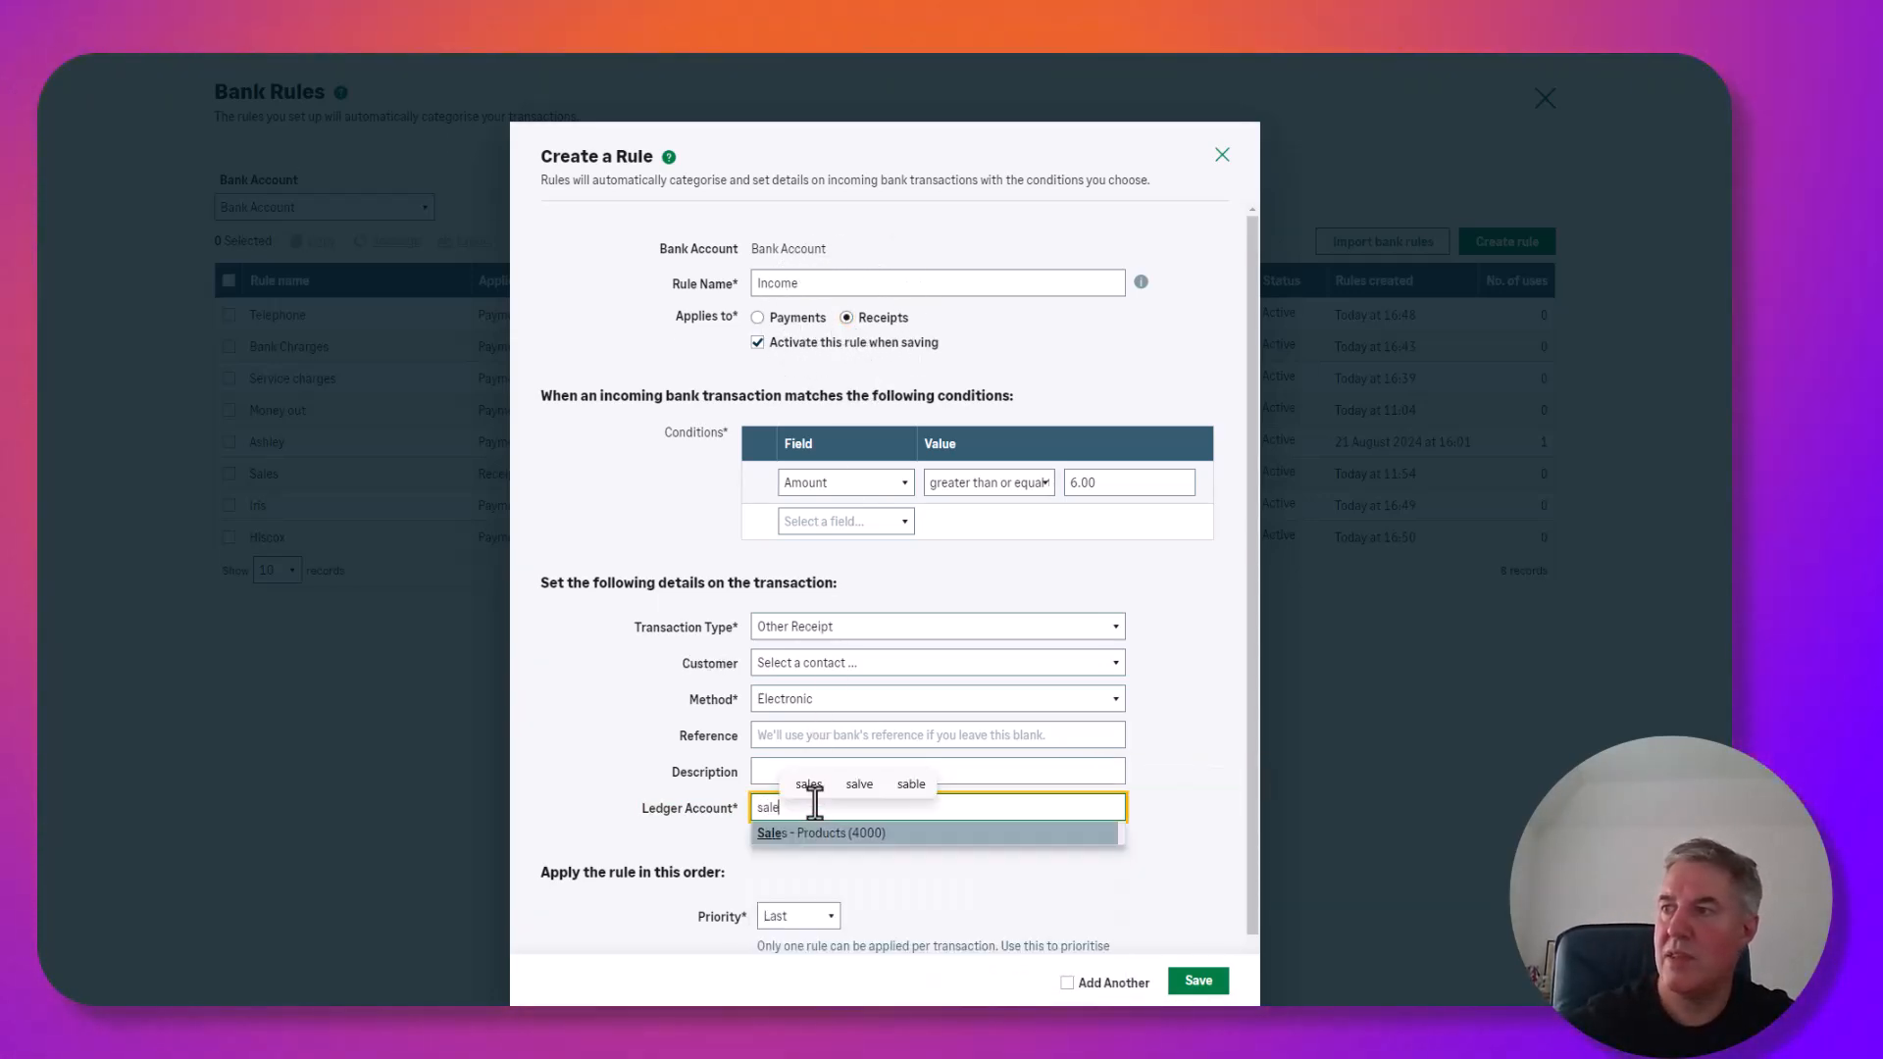
left_click(818, 833)
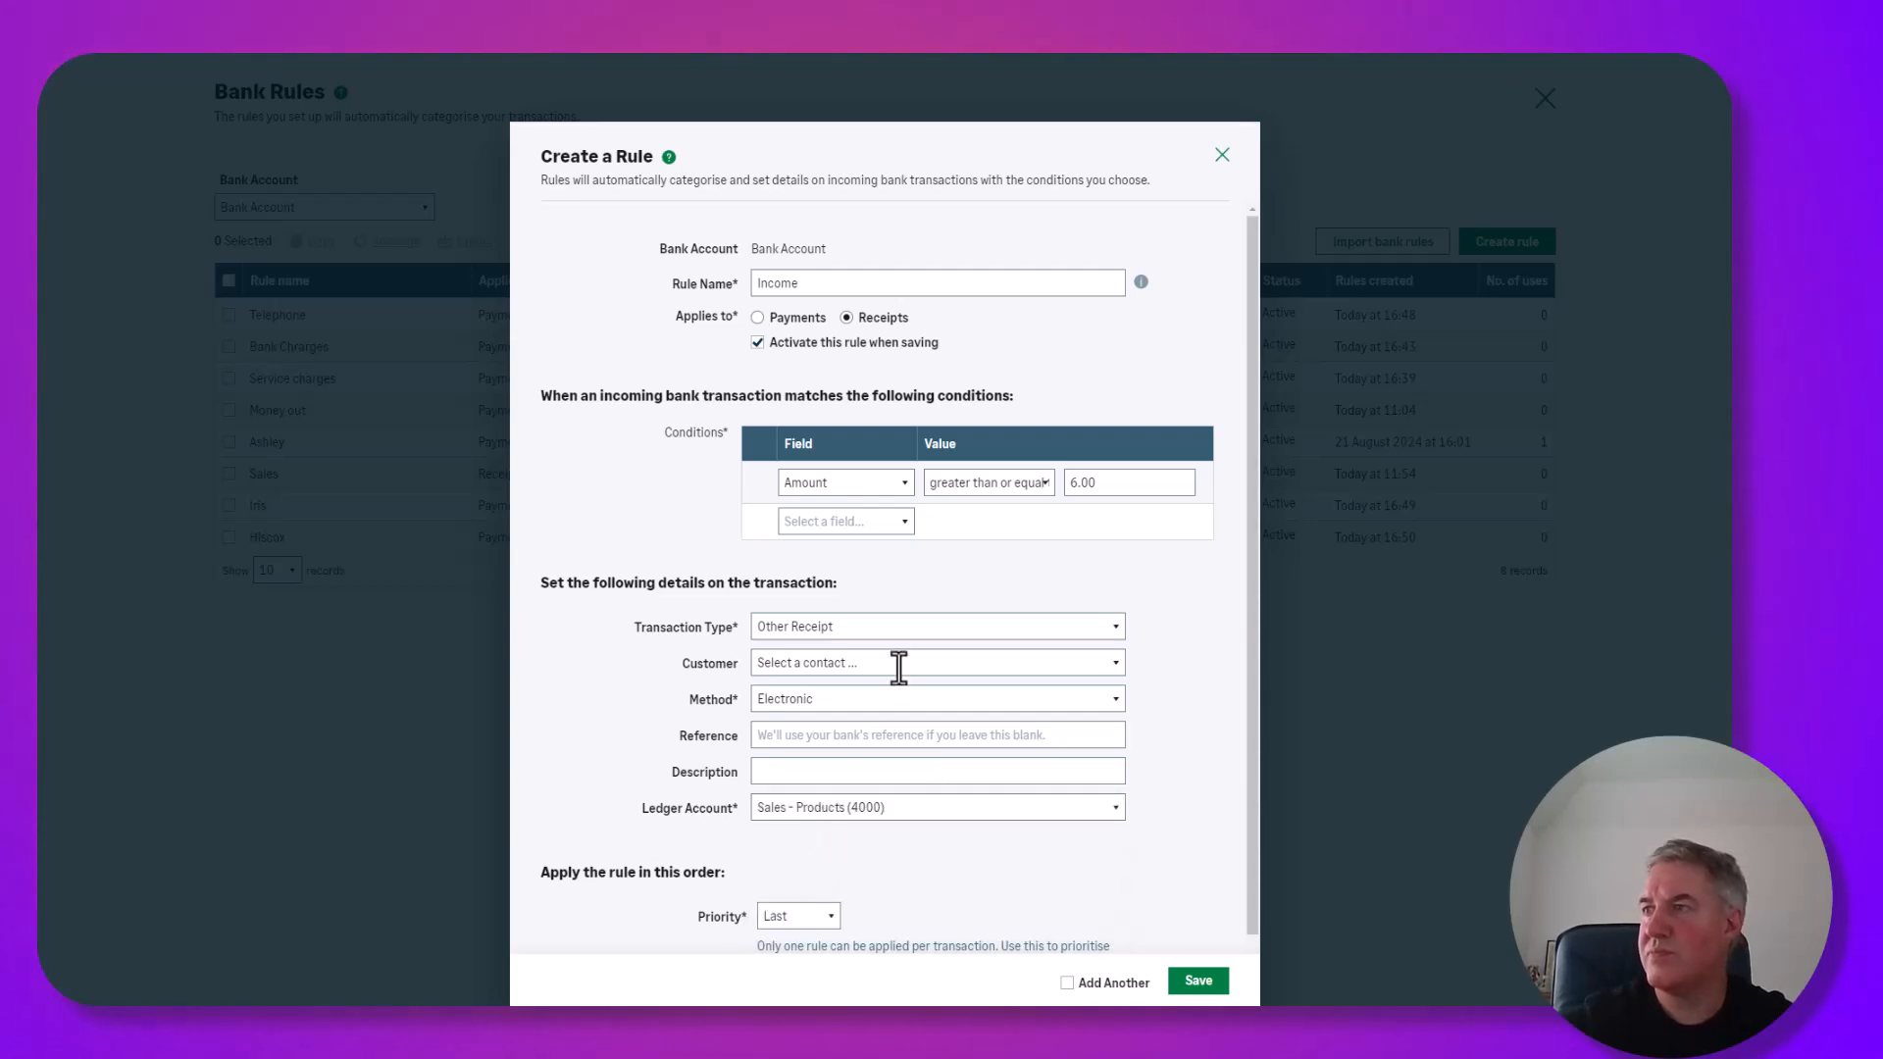
scroll(873, 618, "down", 1)
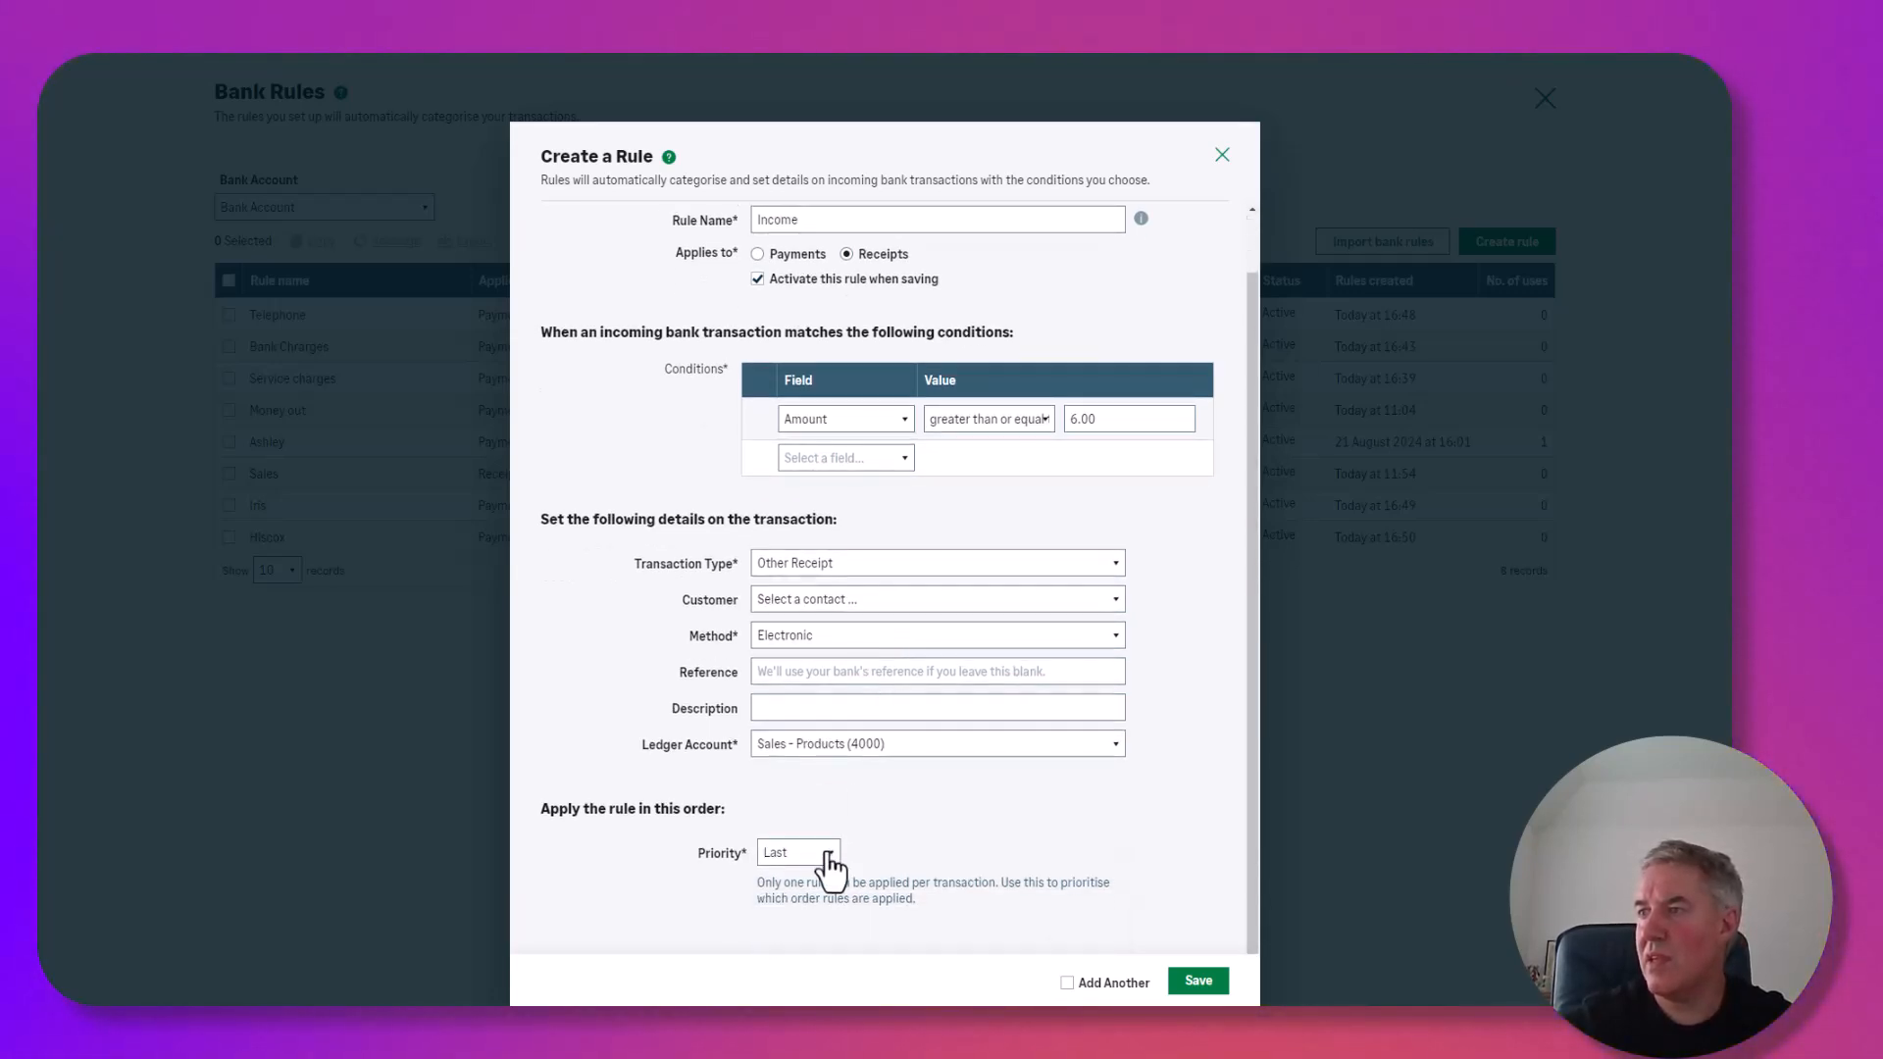
left_click(797, 902)
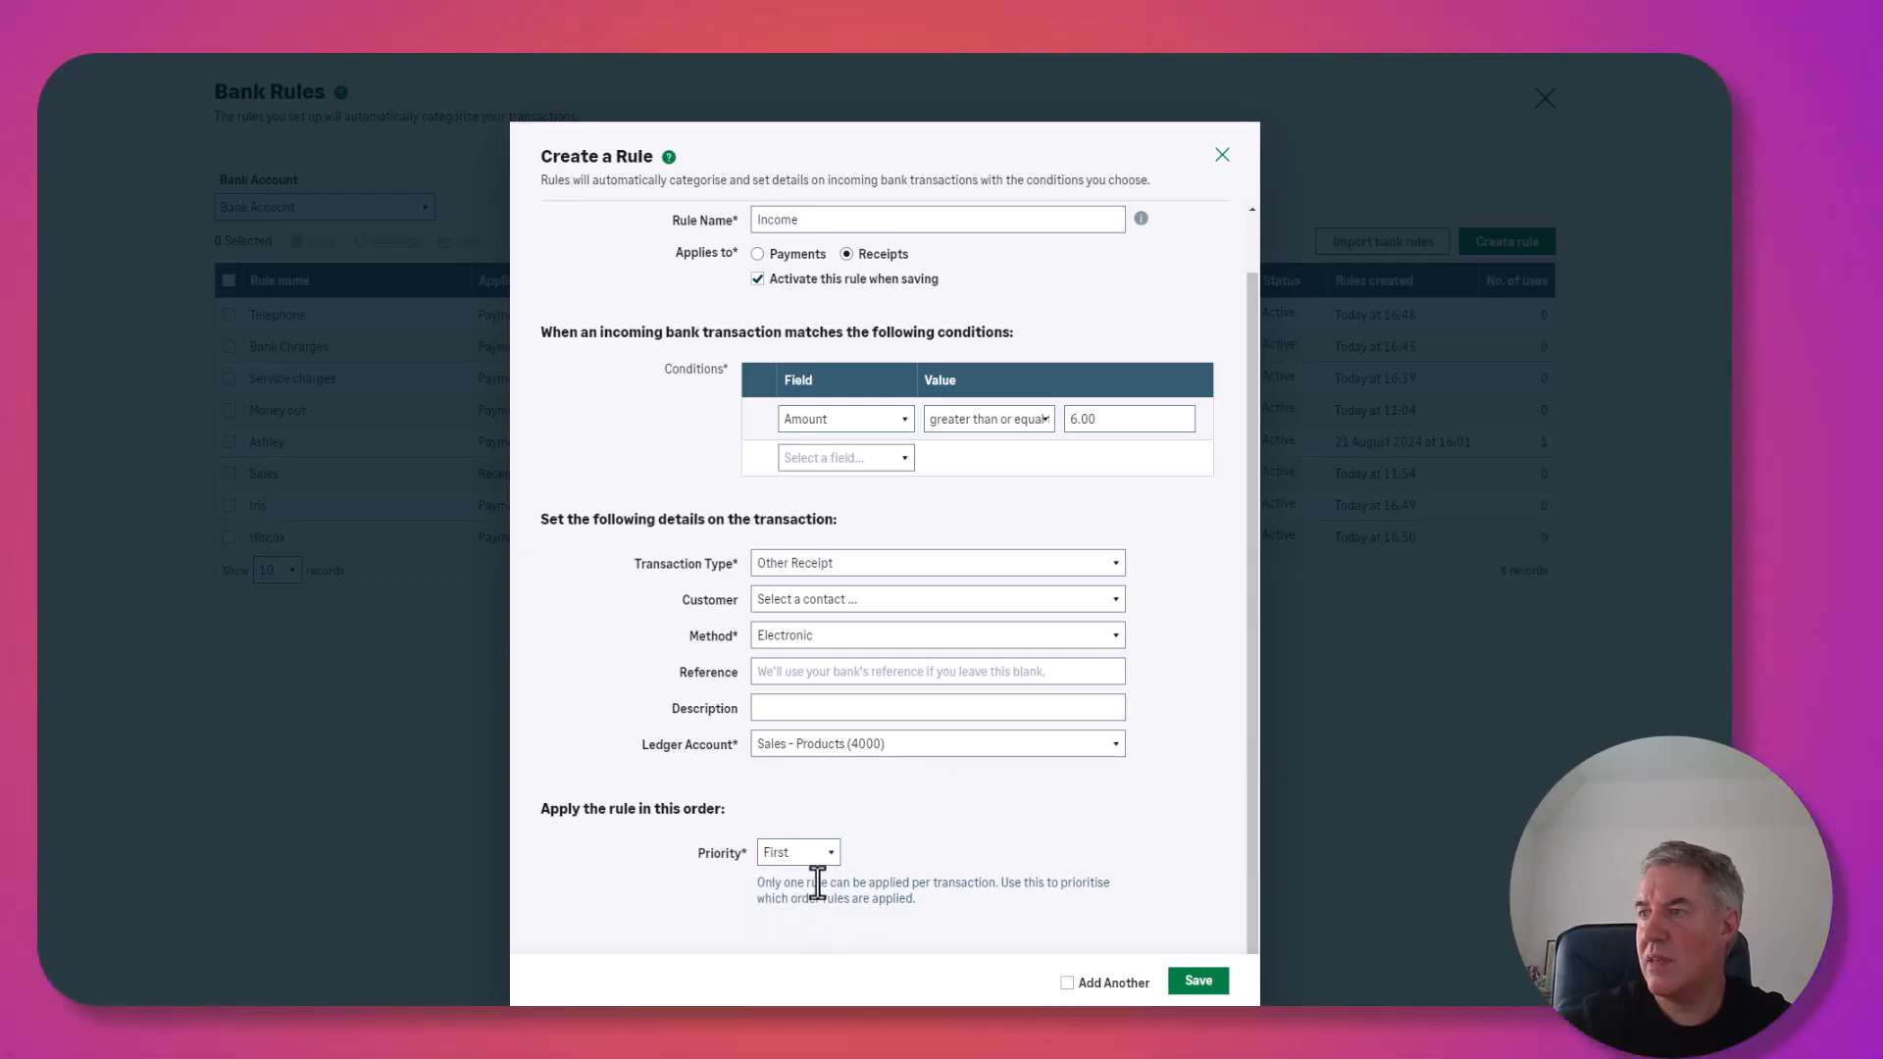
left_click(1199, 986)
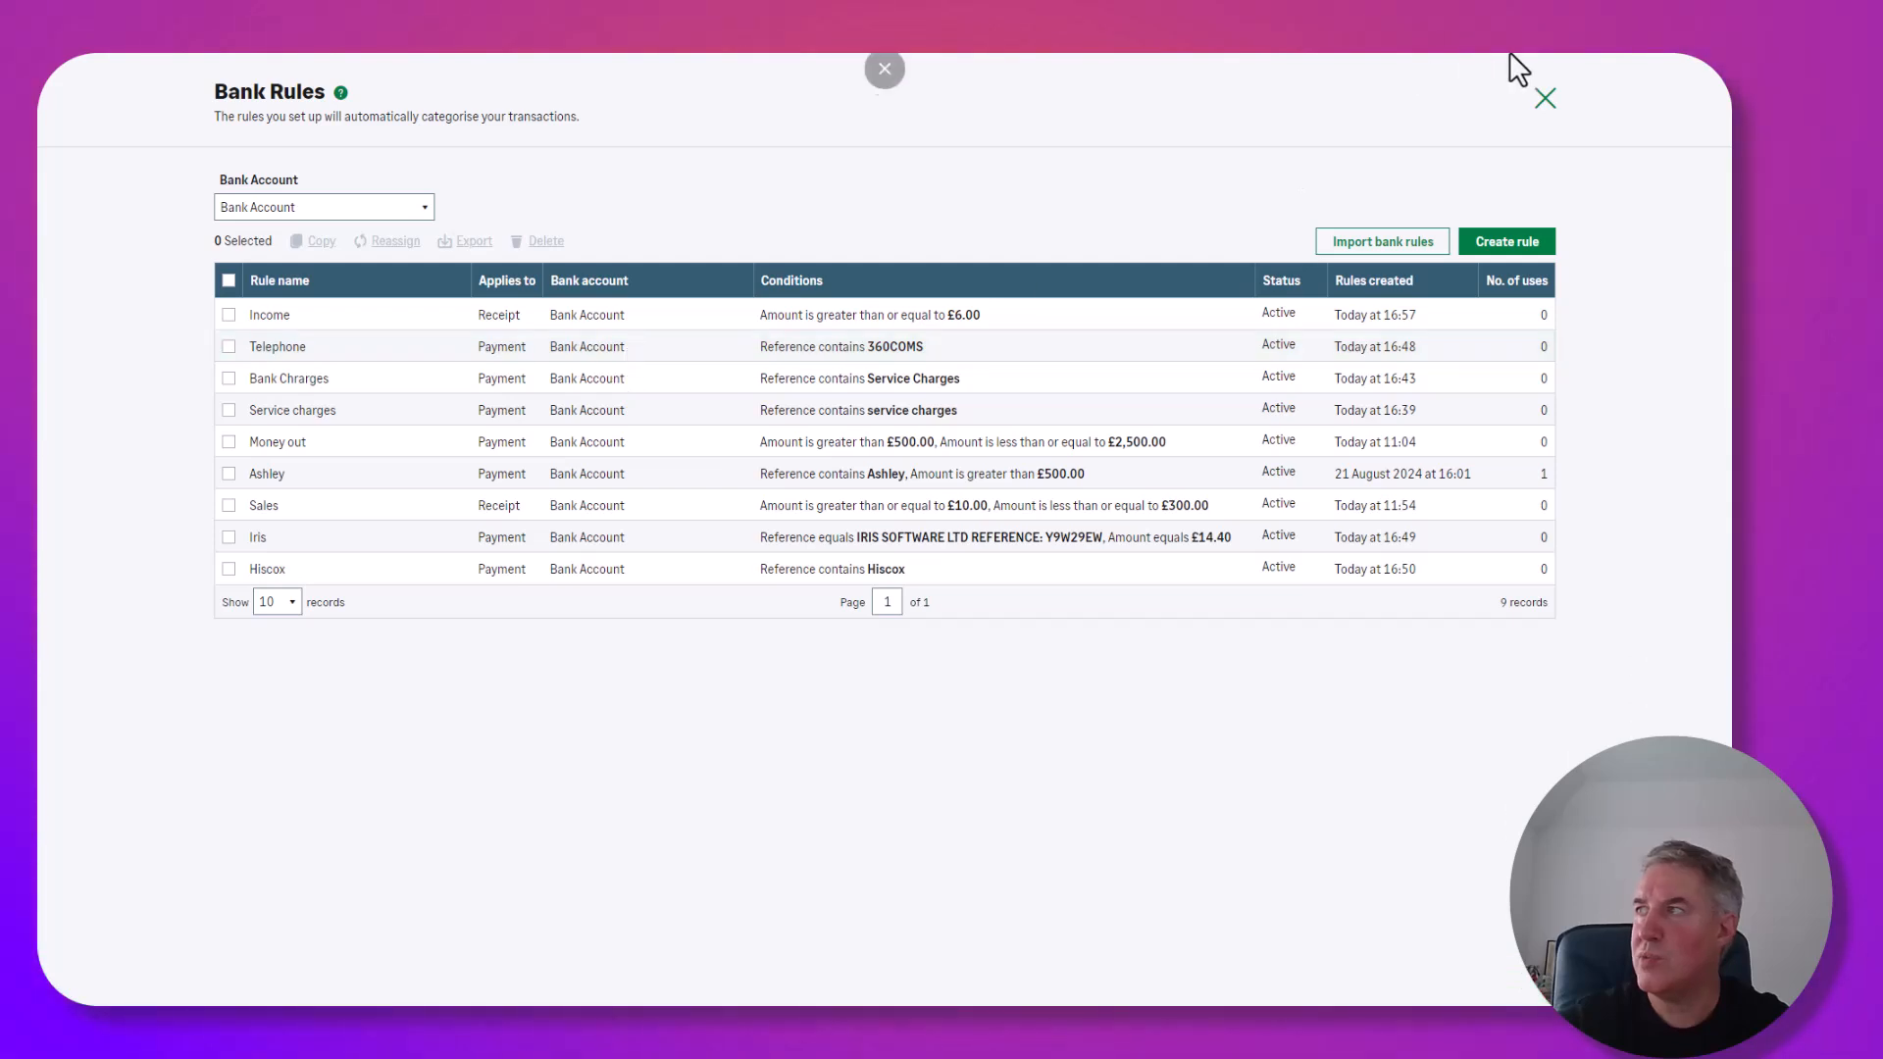
Apply the new Income rule to pending bank transactions and review the 17 matched receipts.
left_click(1547, 101)
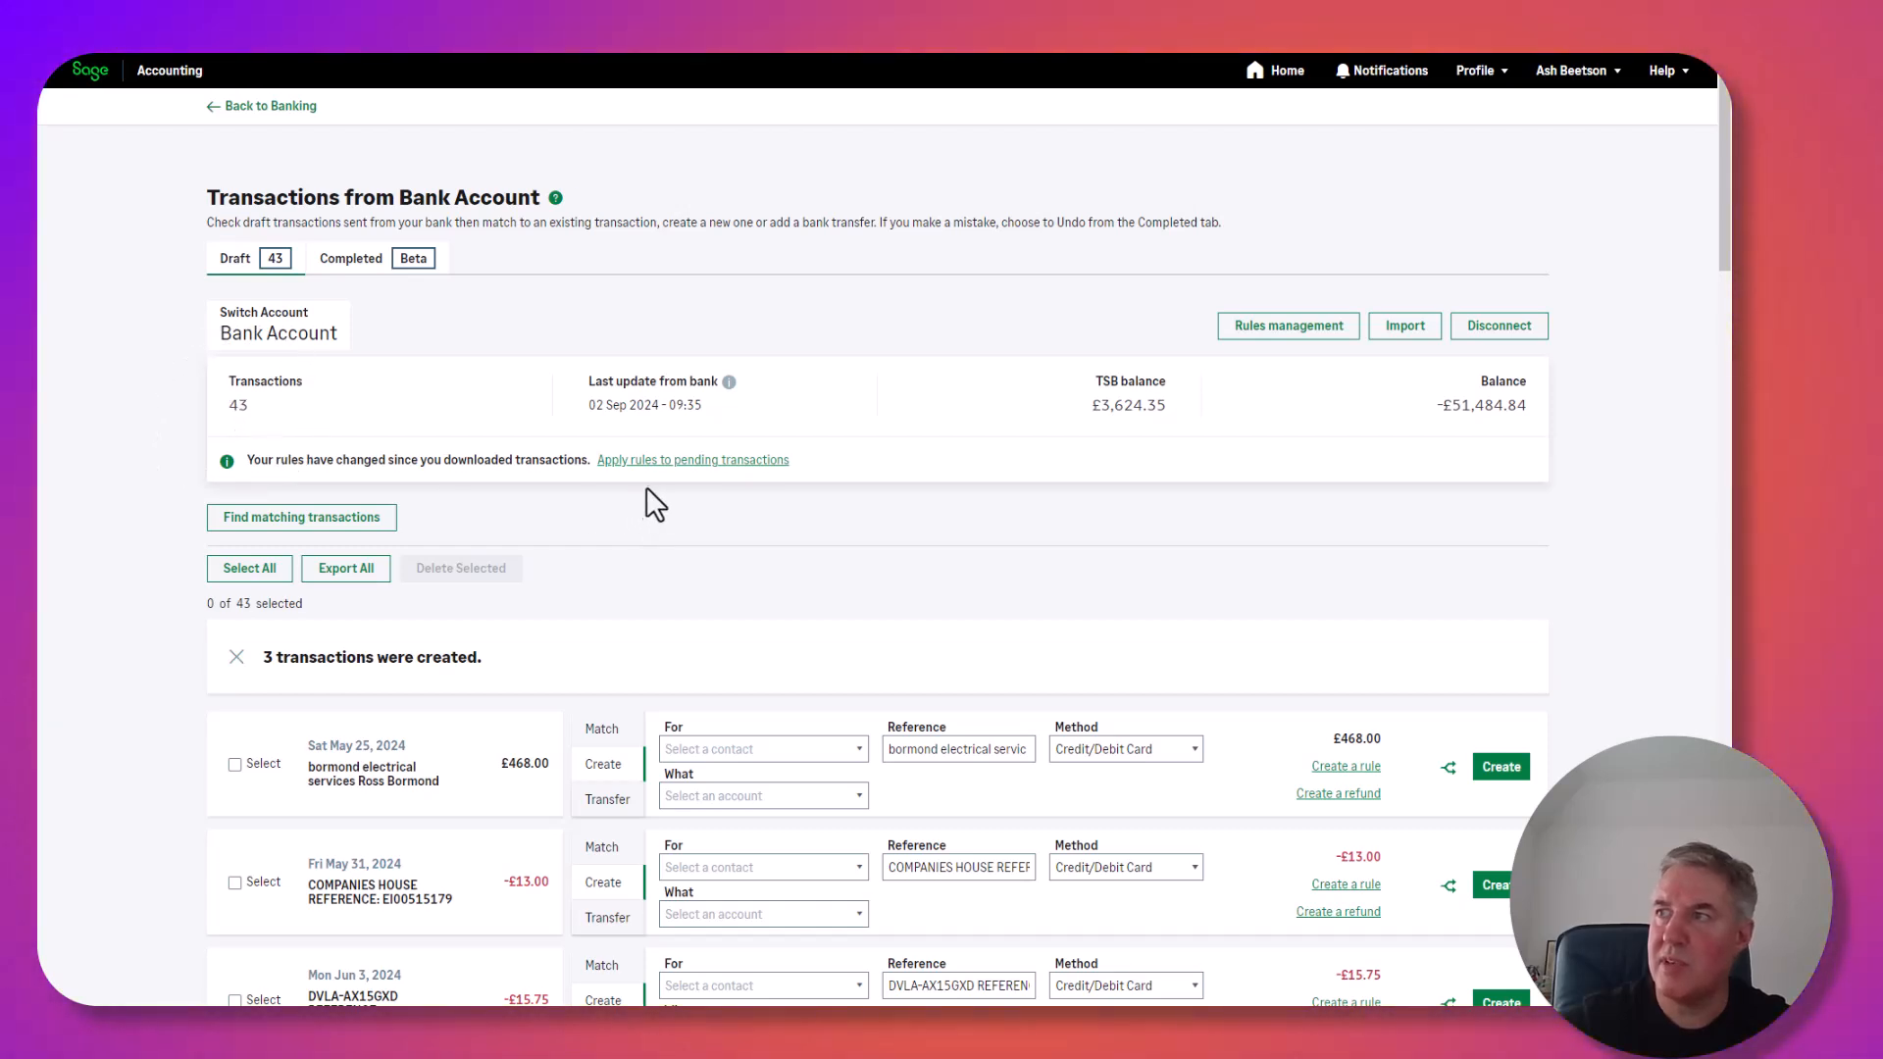
left_click(667, 465)
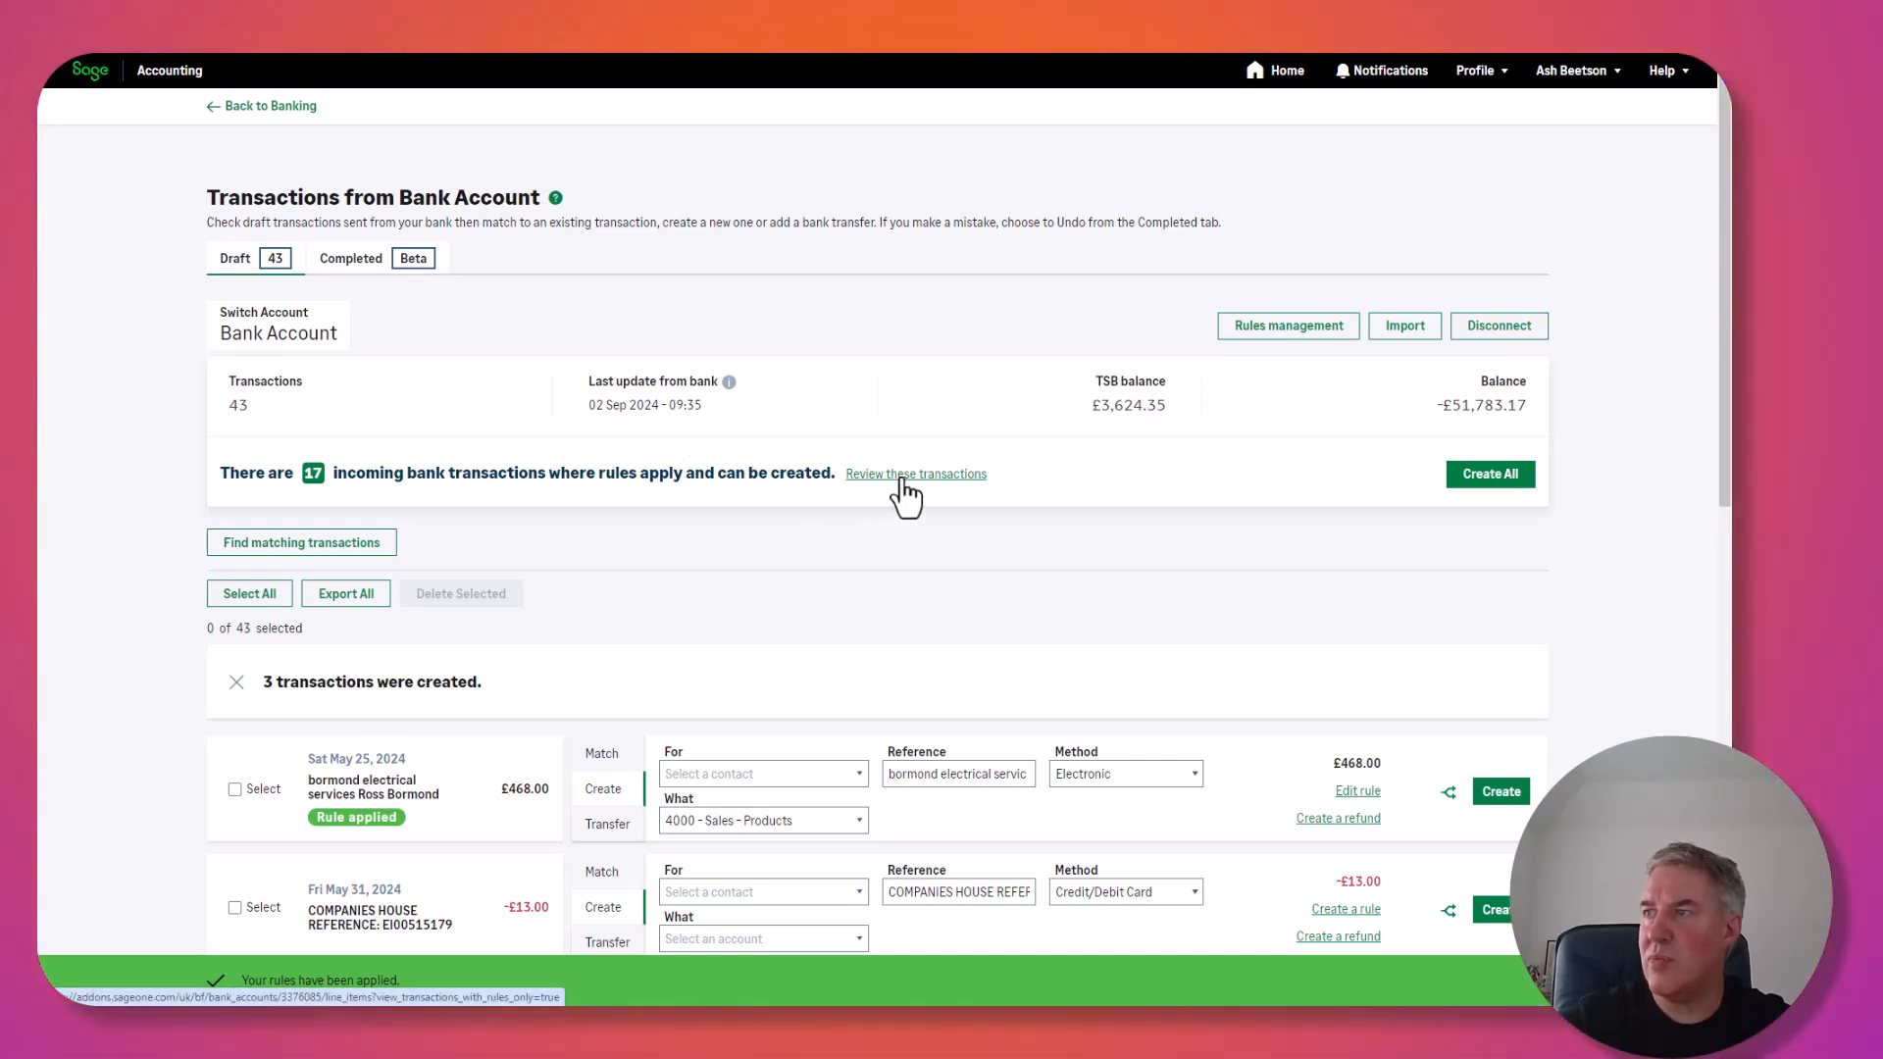
left_click(900, 476)
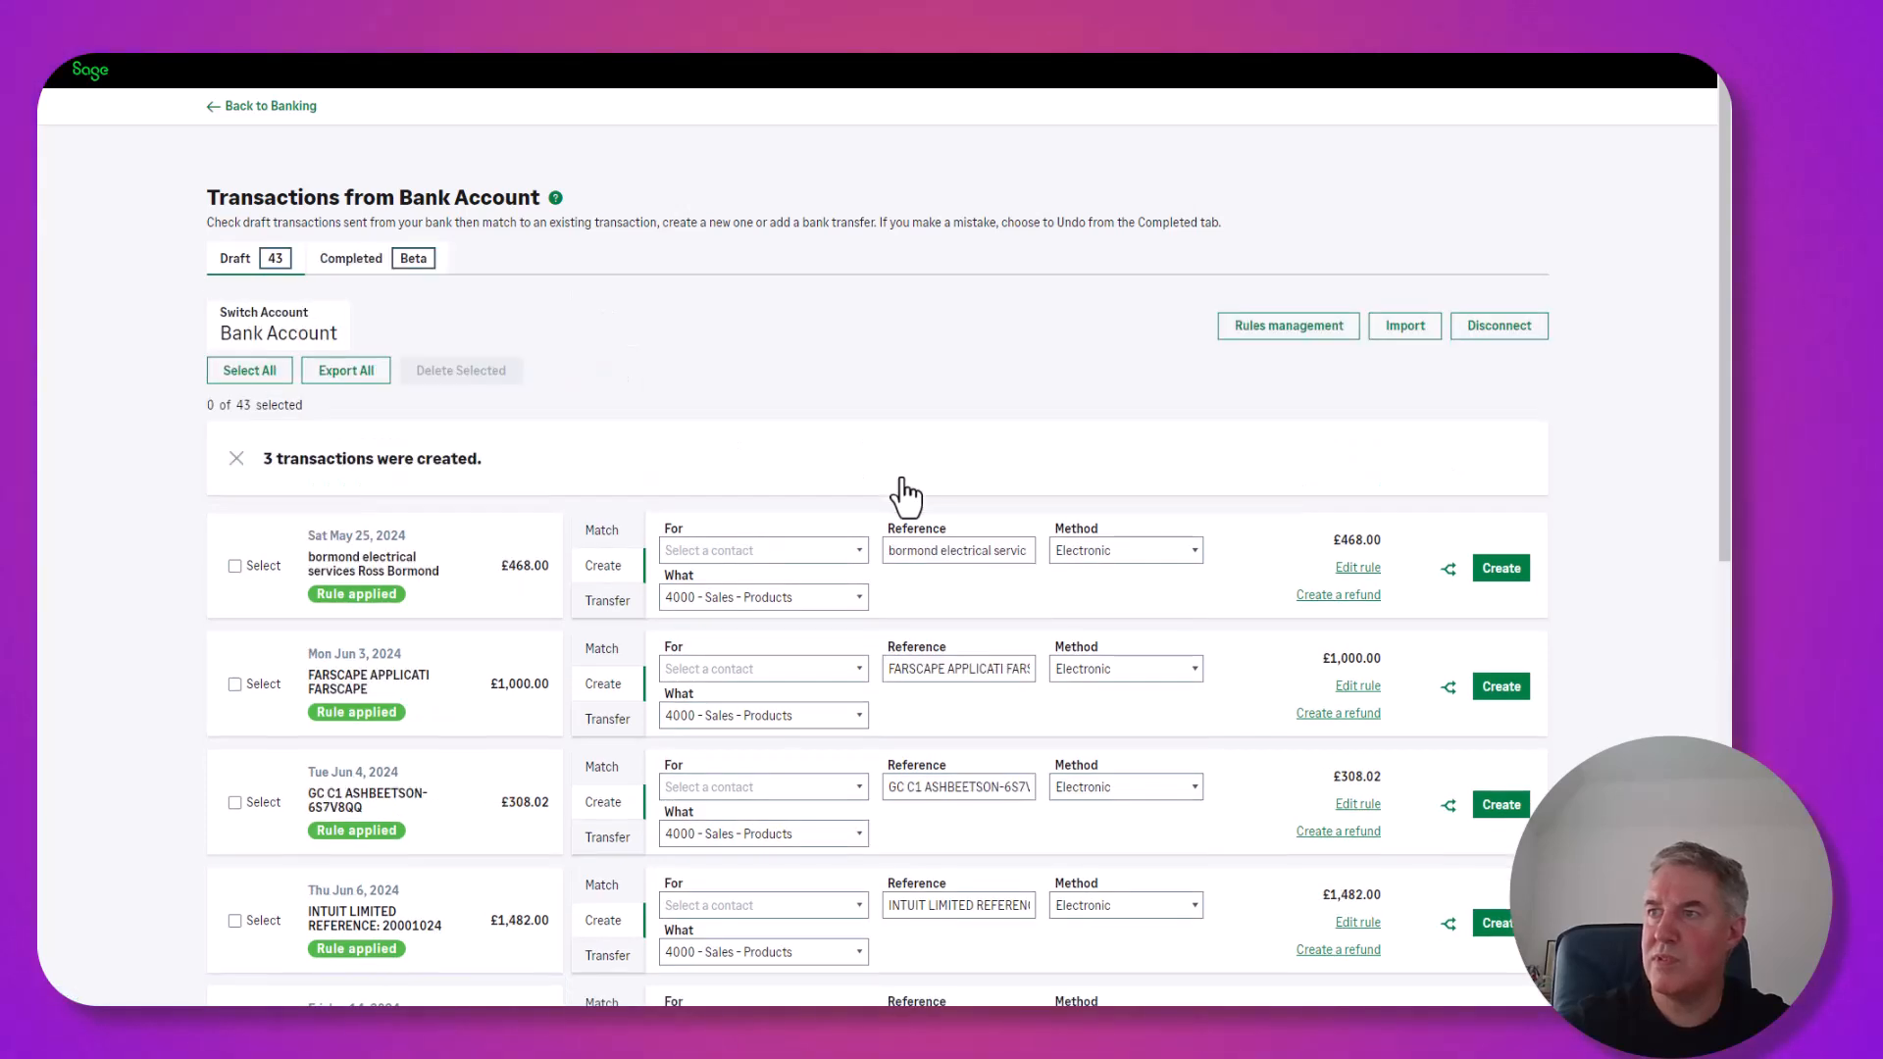
scroll(904, 495, "down", 3)
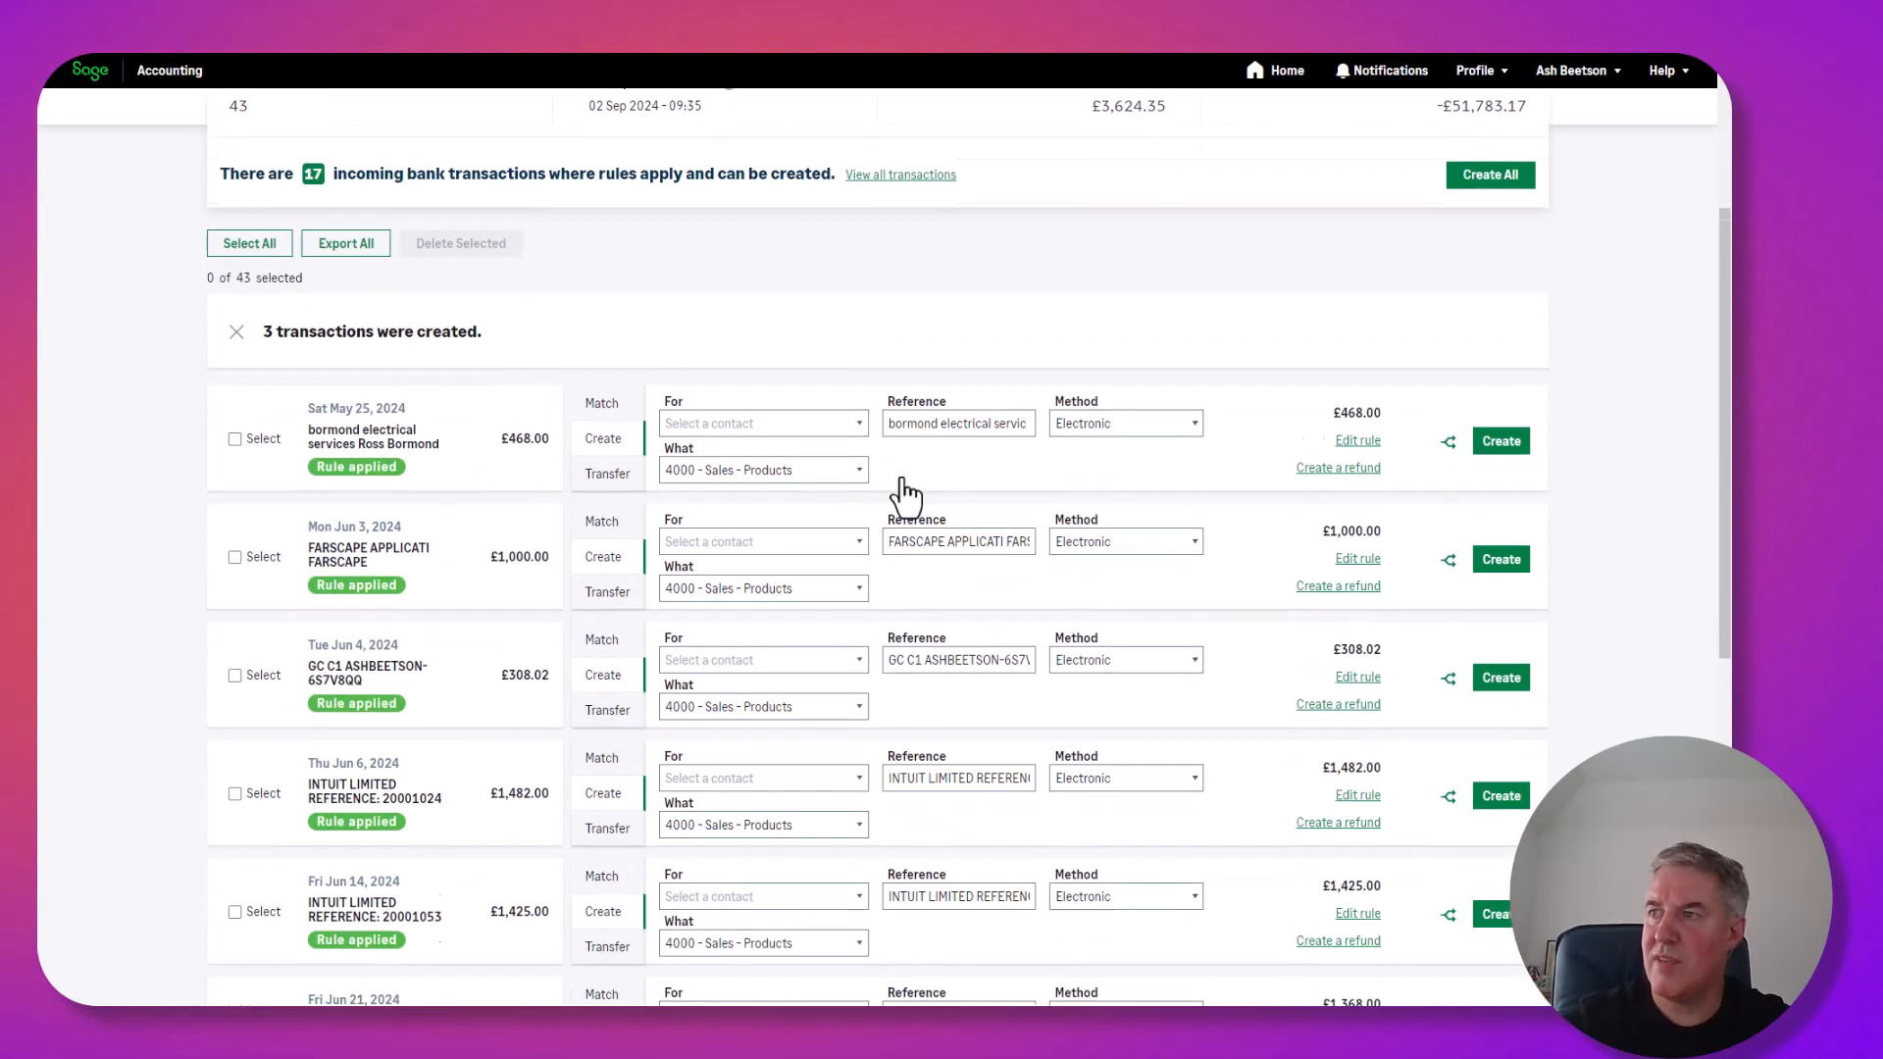
scroll(904, 495, "up", 5)
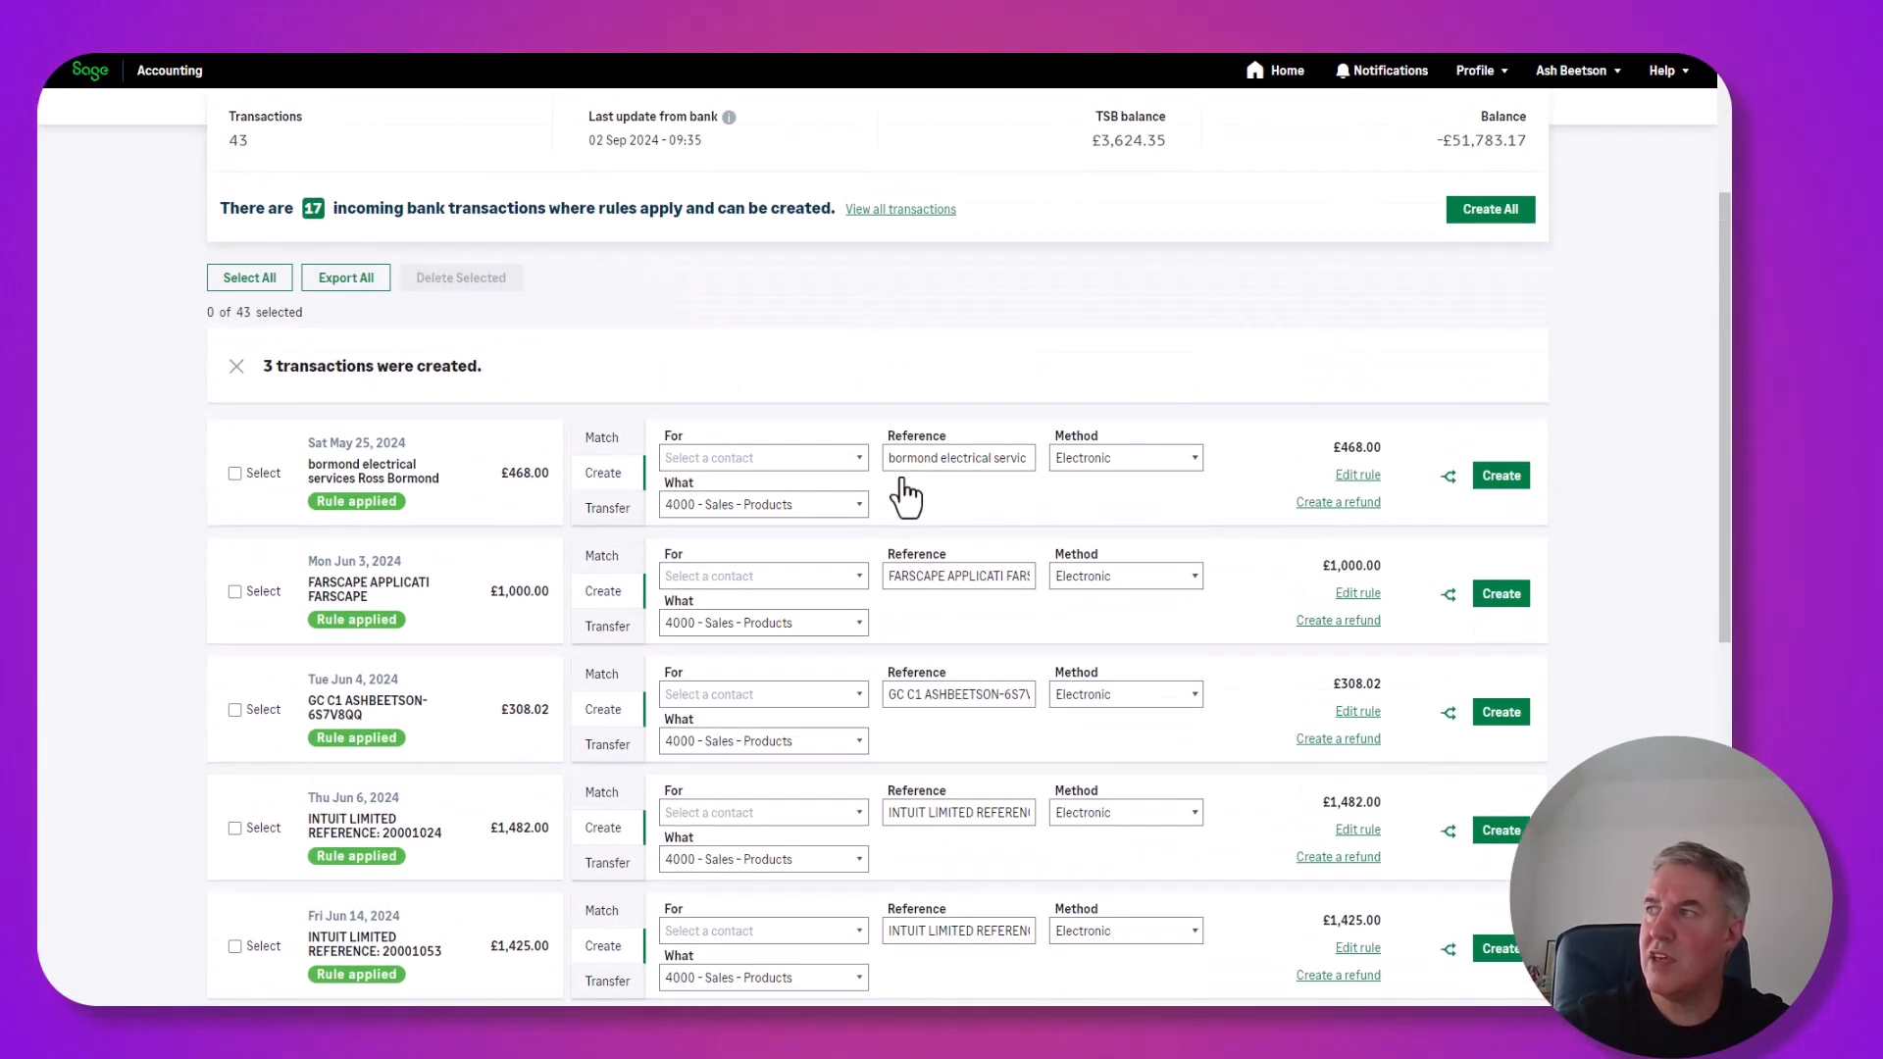
Create all 17 rule-matched receipts coded to 4000 - Sales - Products and check the updated feed.
left_click(1488, 388)
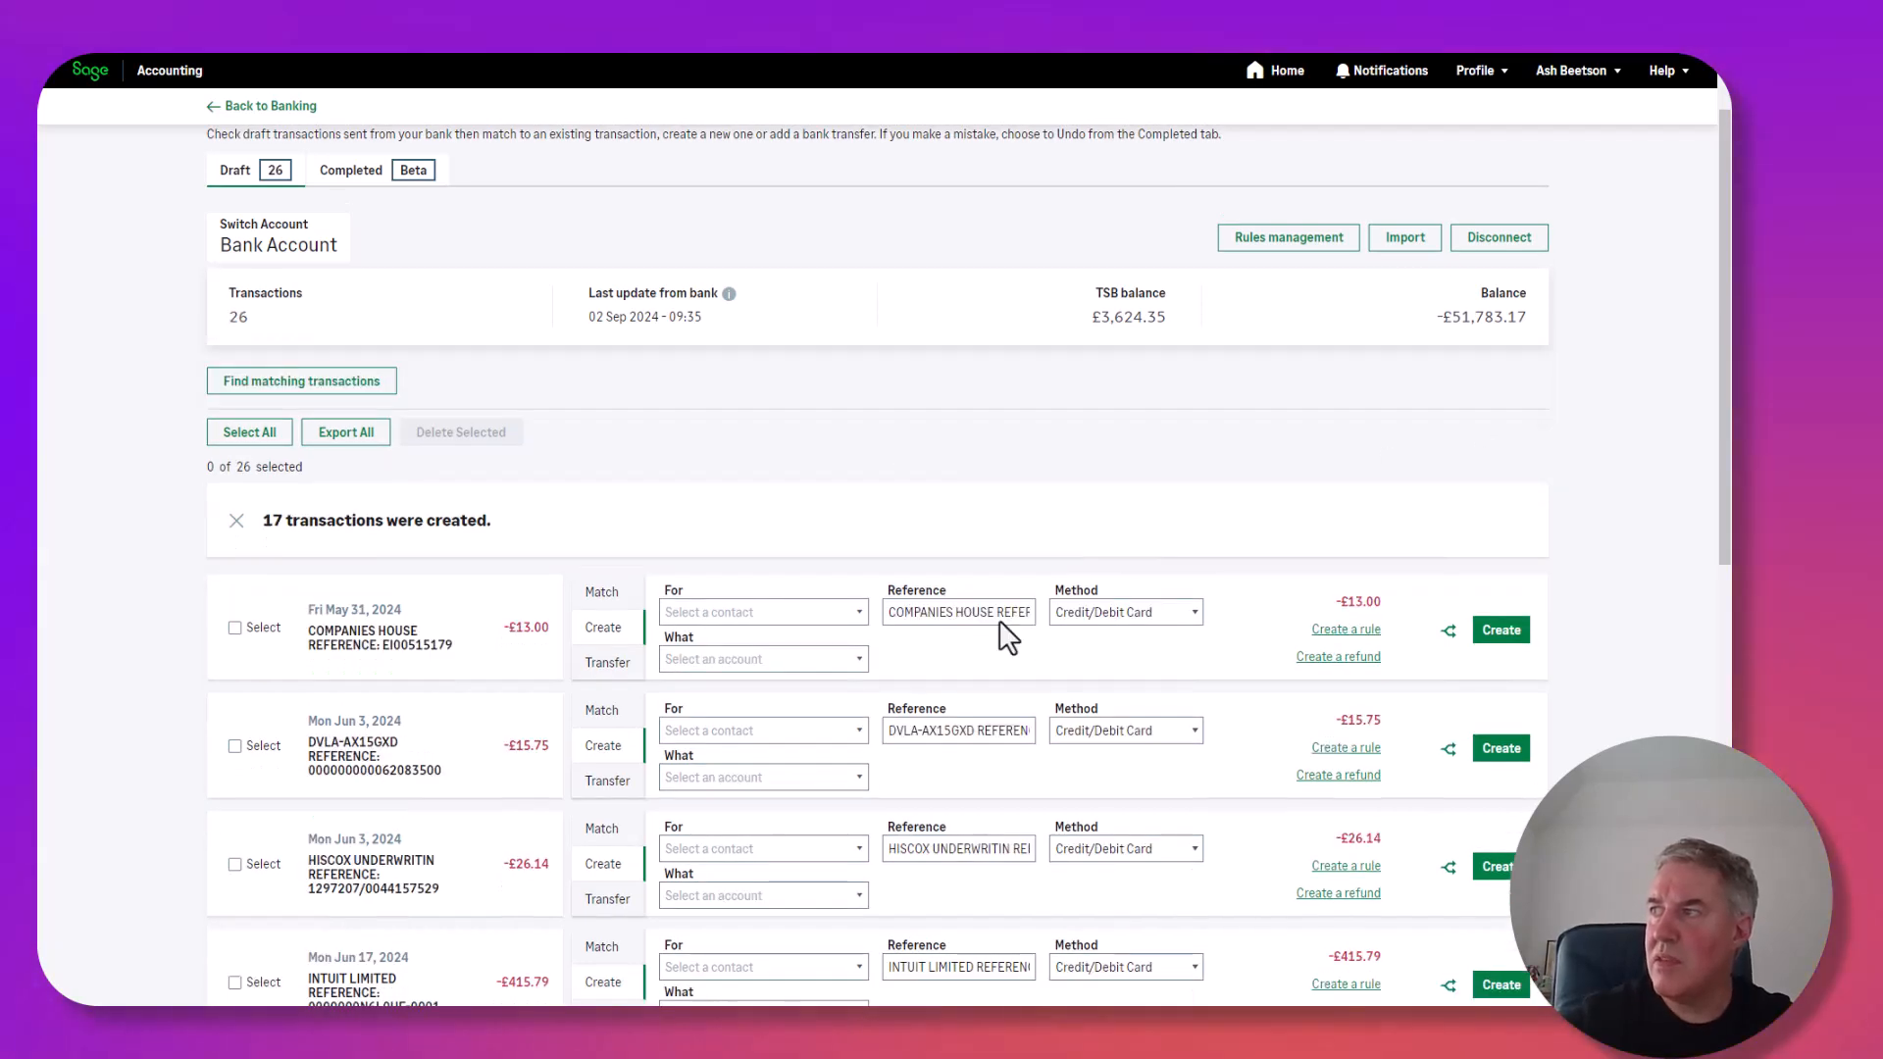
key("ctrl")
key("ctrl")
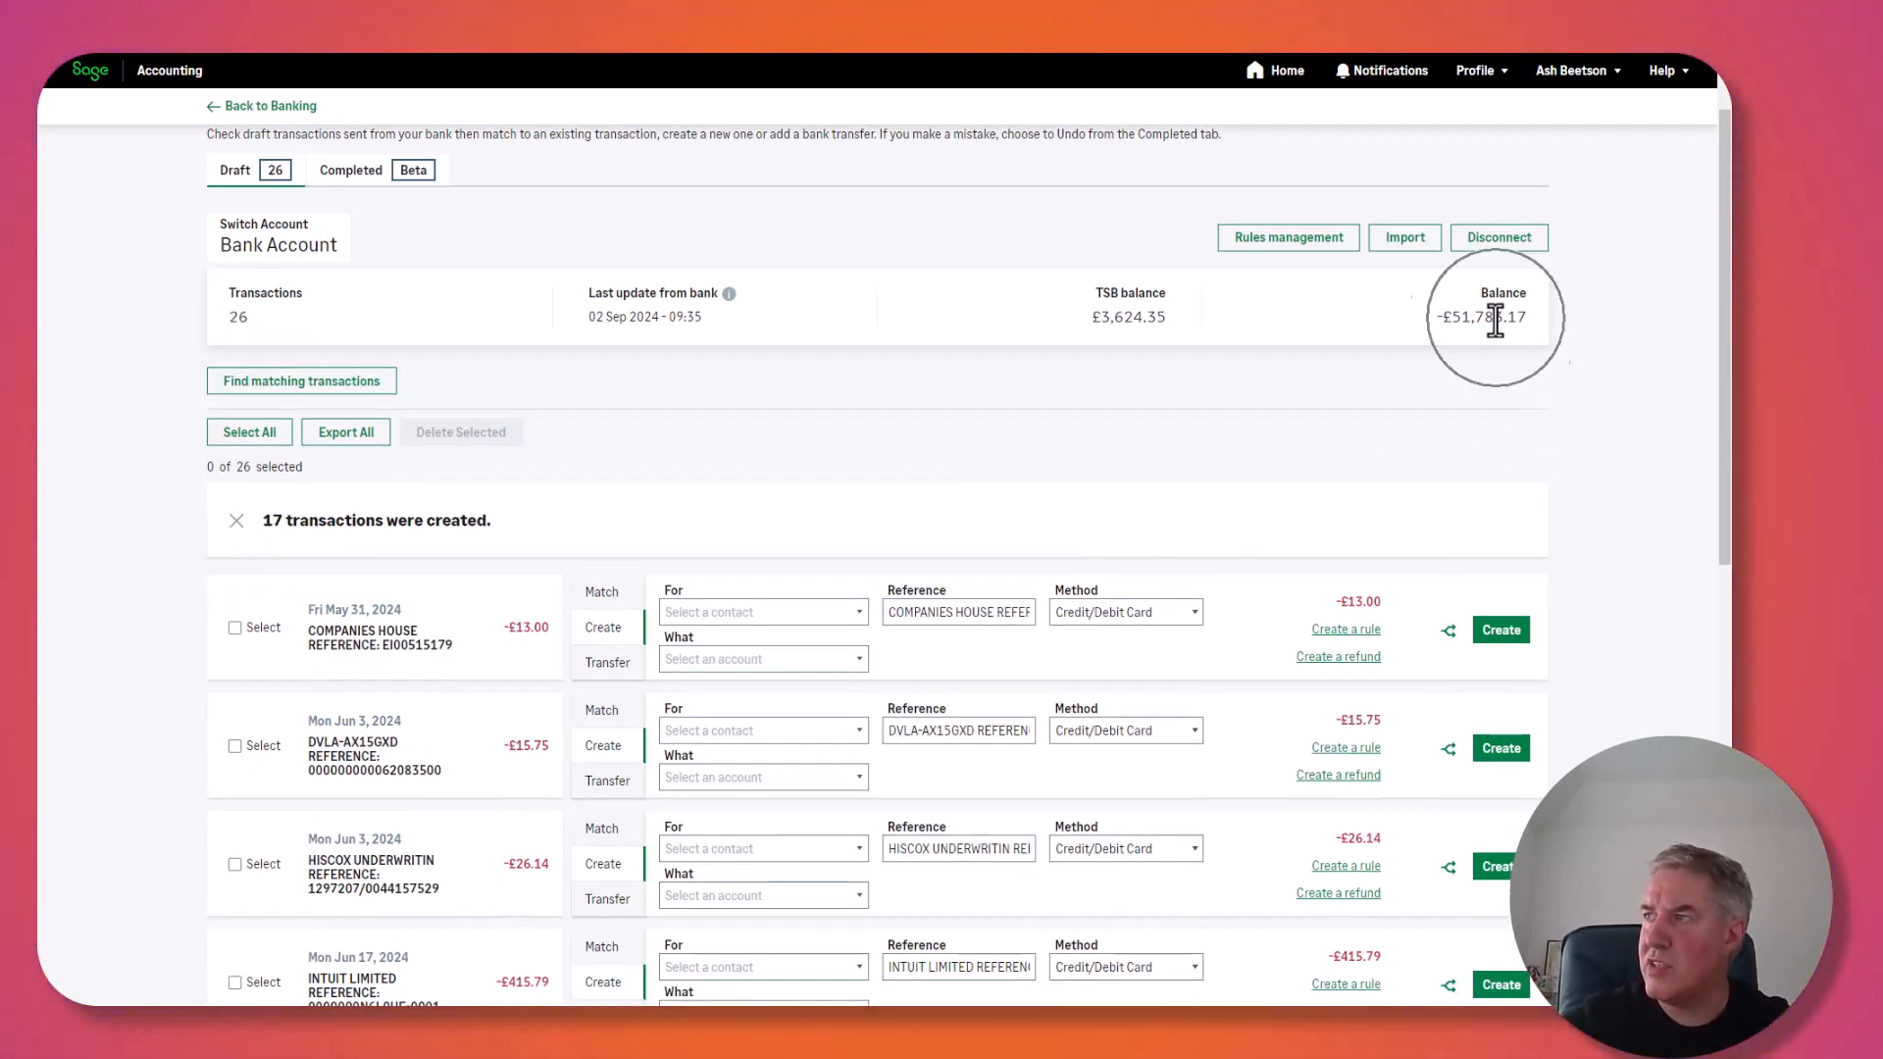
key("ctrl")
key("ctrl")
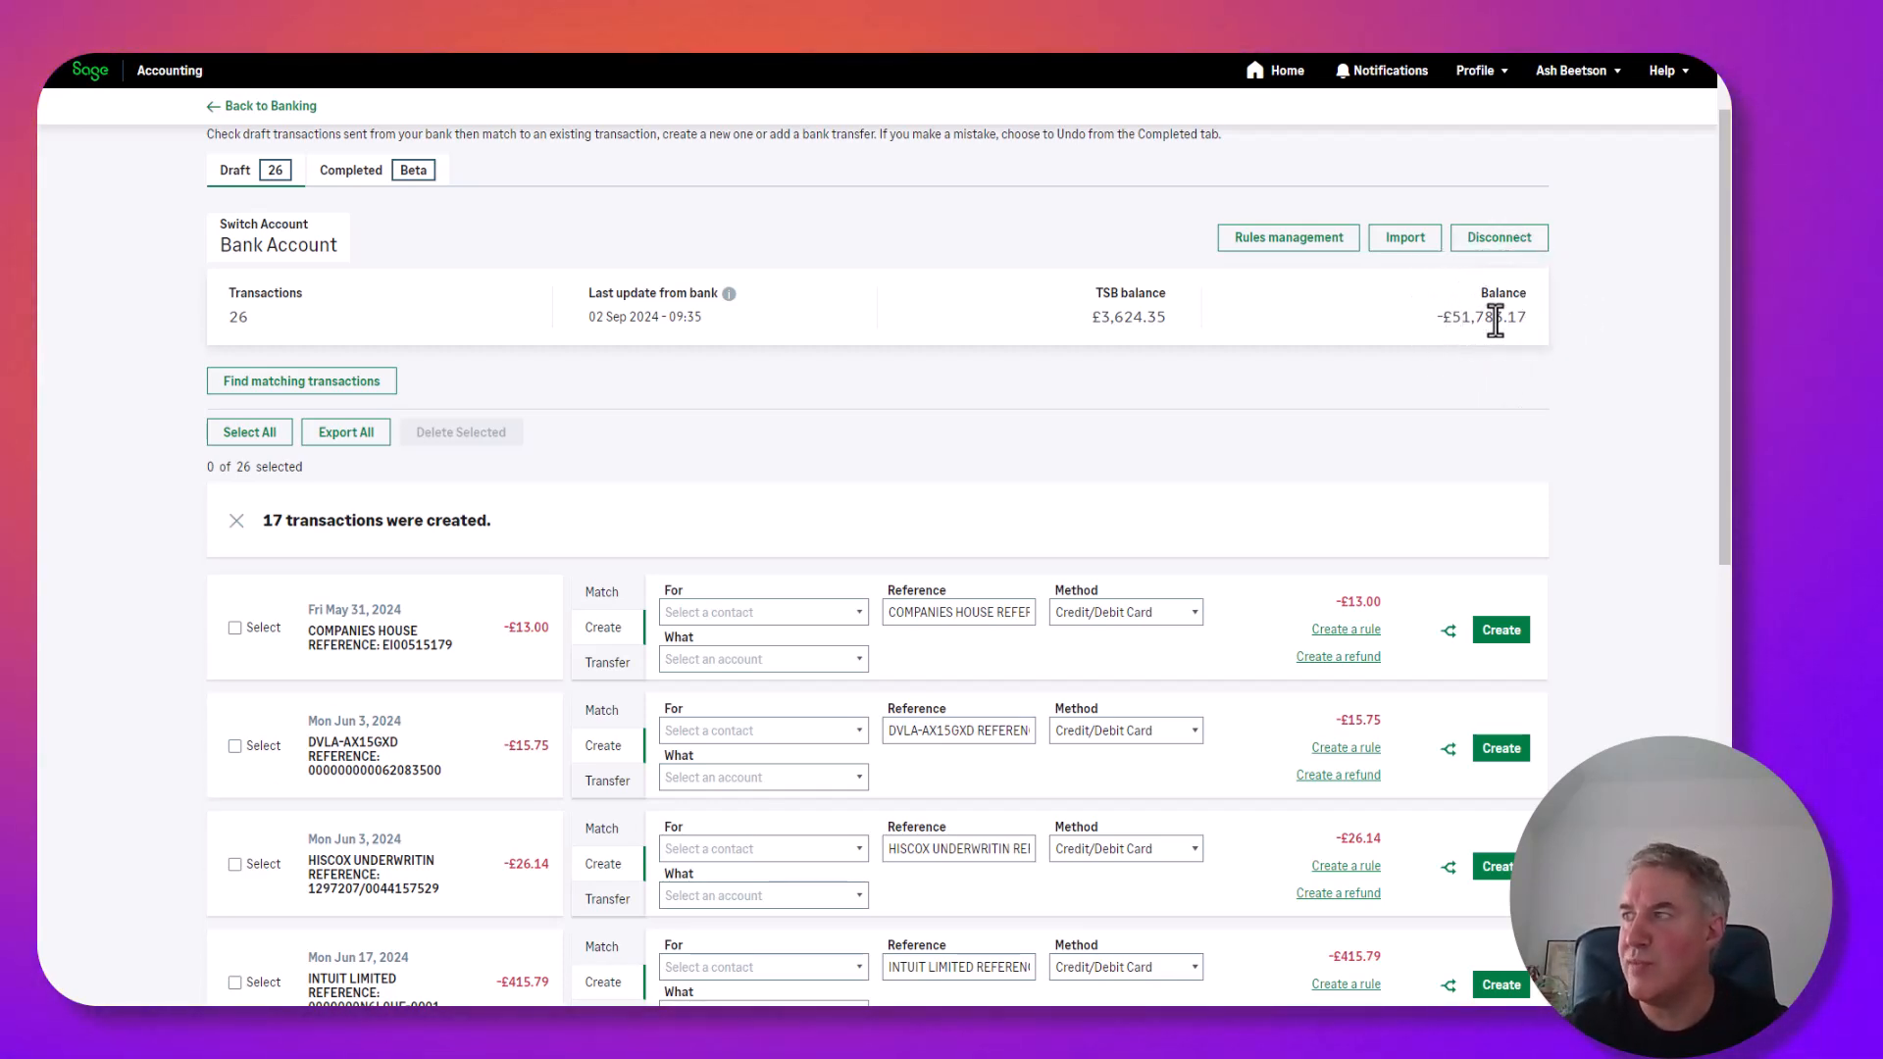
key("ctrl")
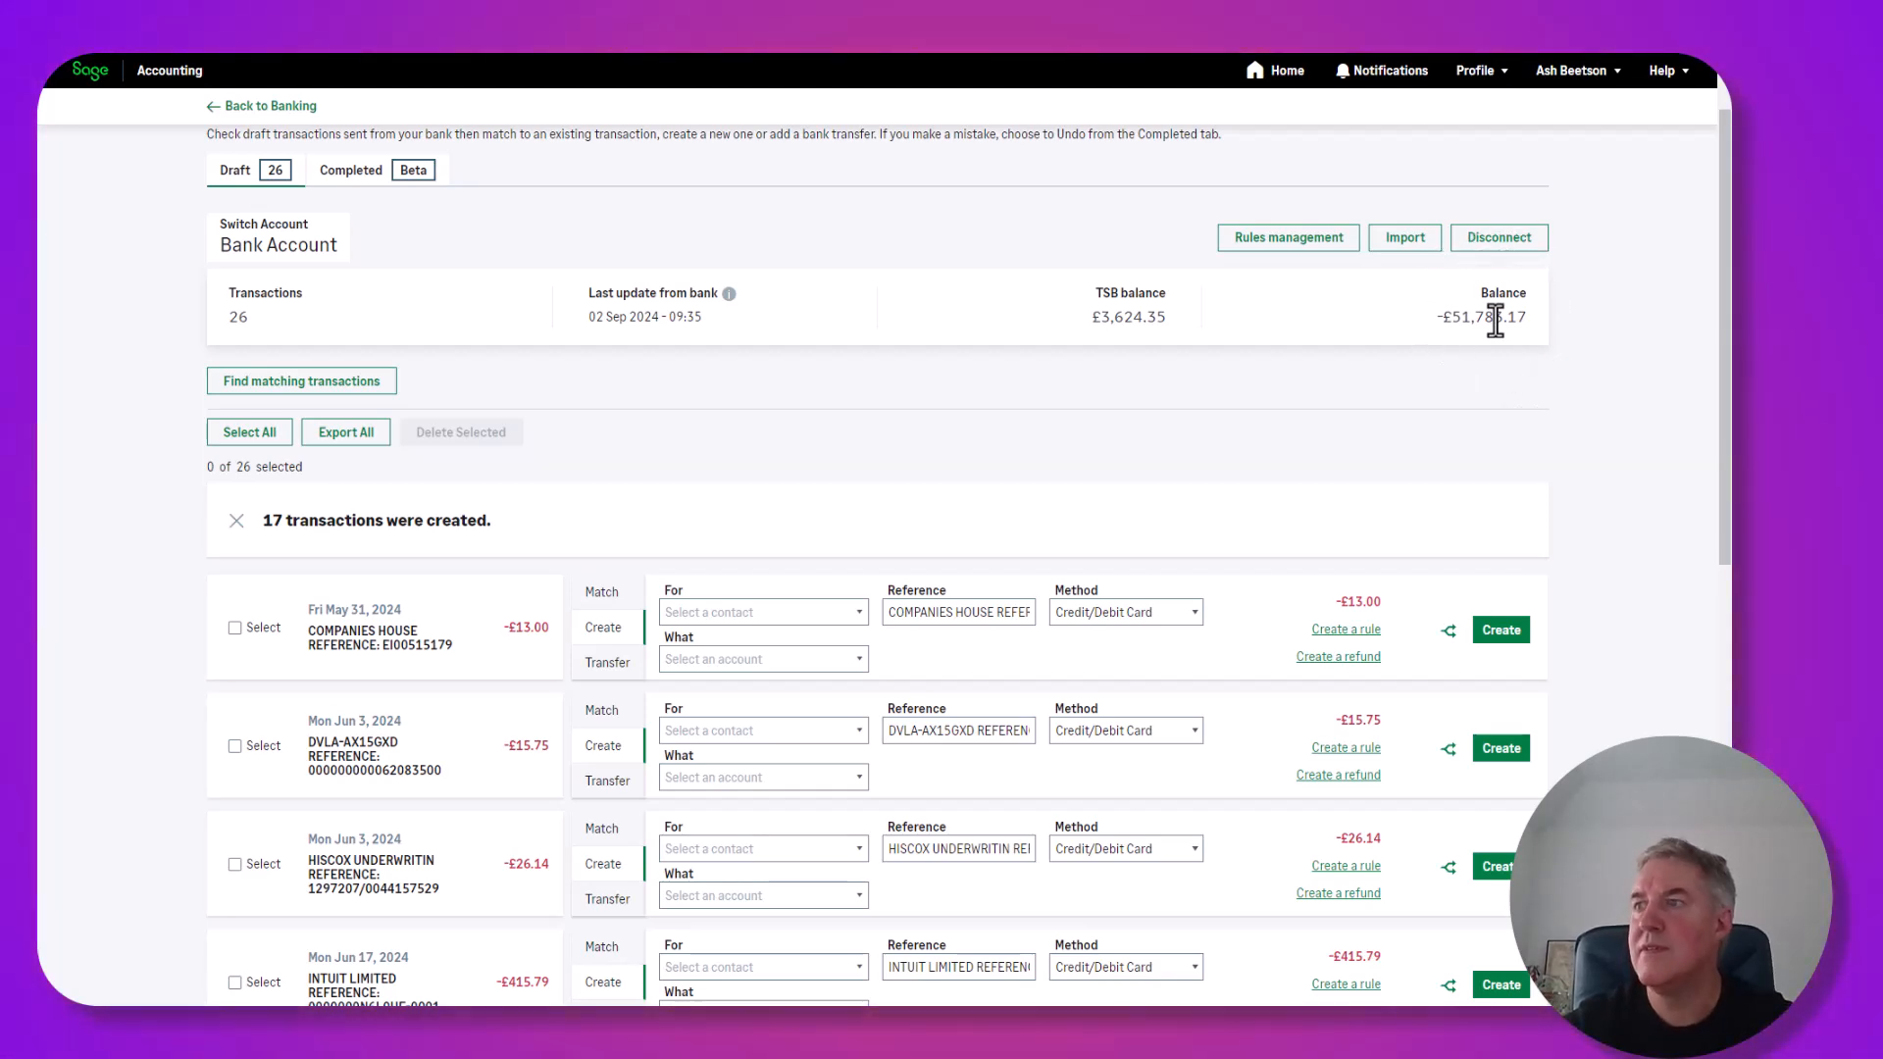
scroll(1370, 367, "down", 2)
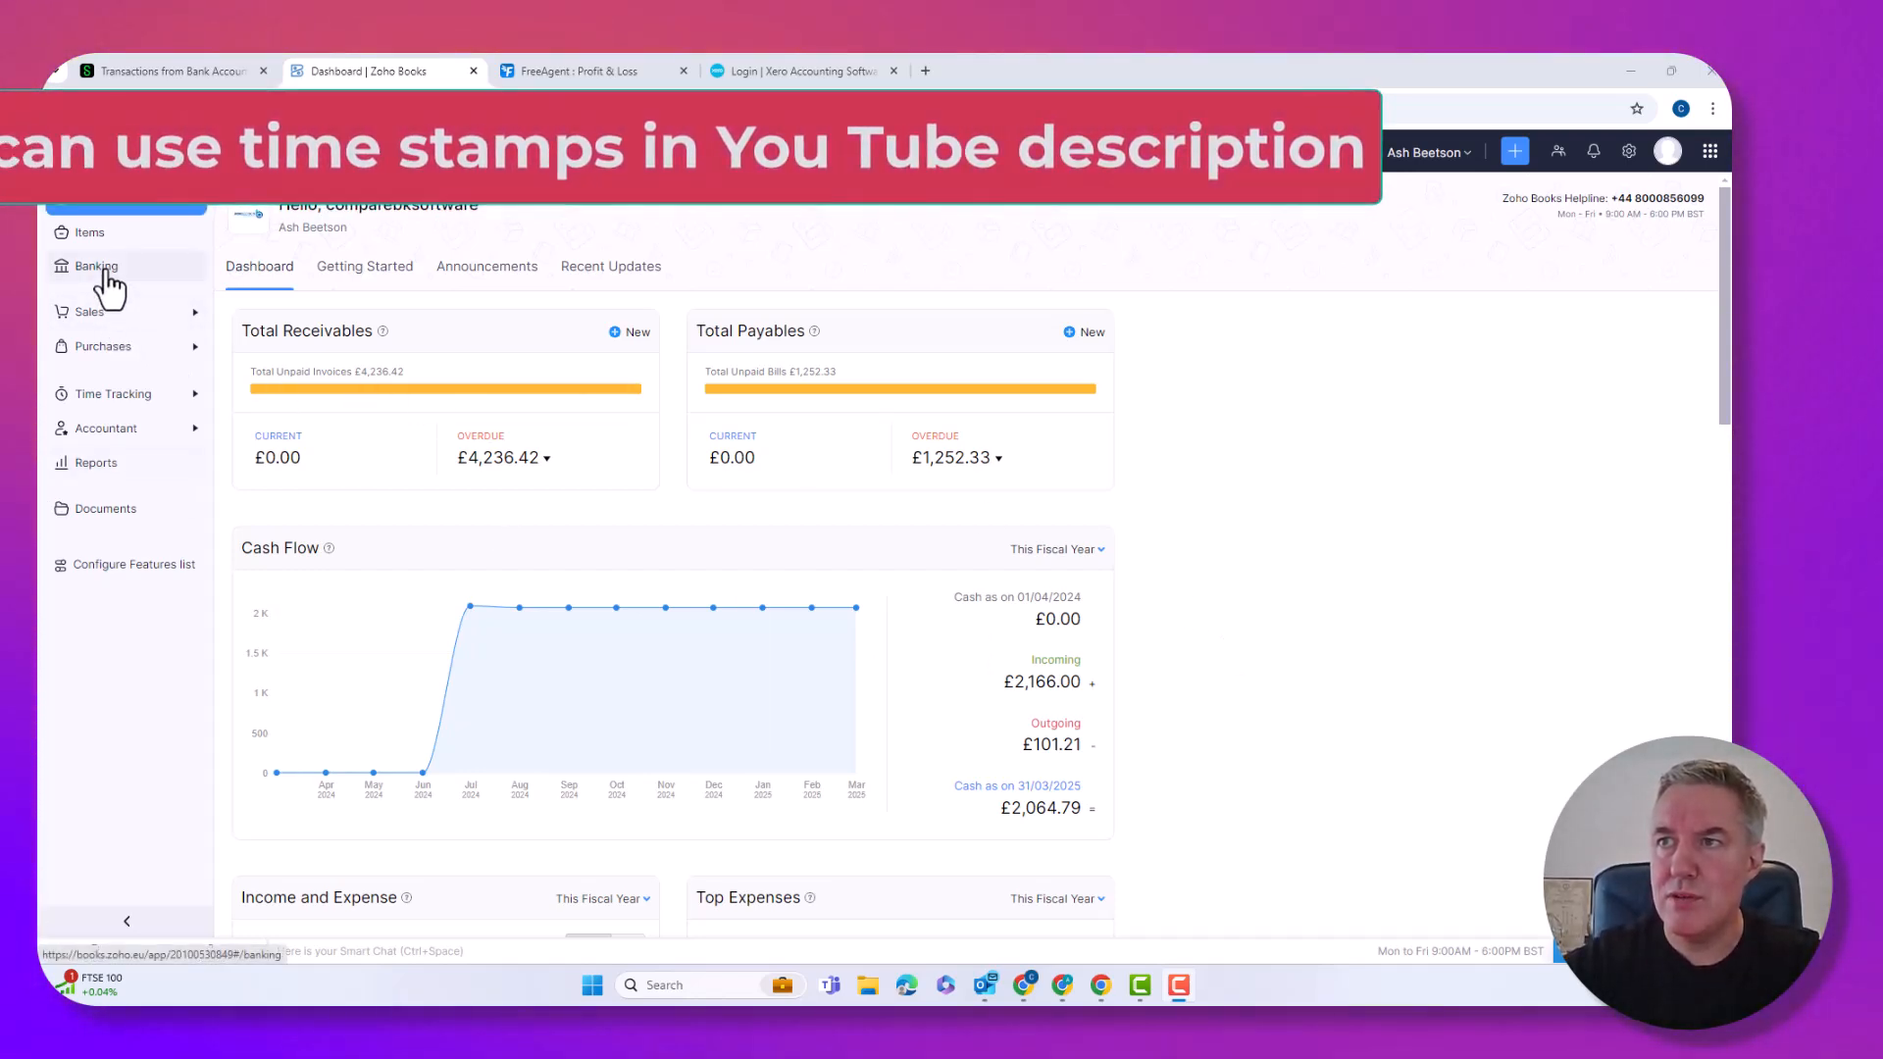
Open THE HAVERHILL BOOKKEEPER LIMITED bank account from Banking.
left_click(106, 267)
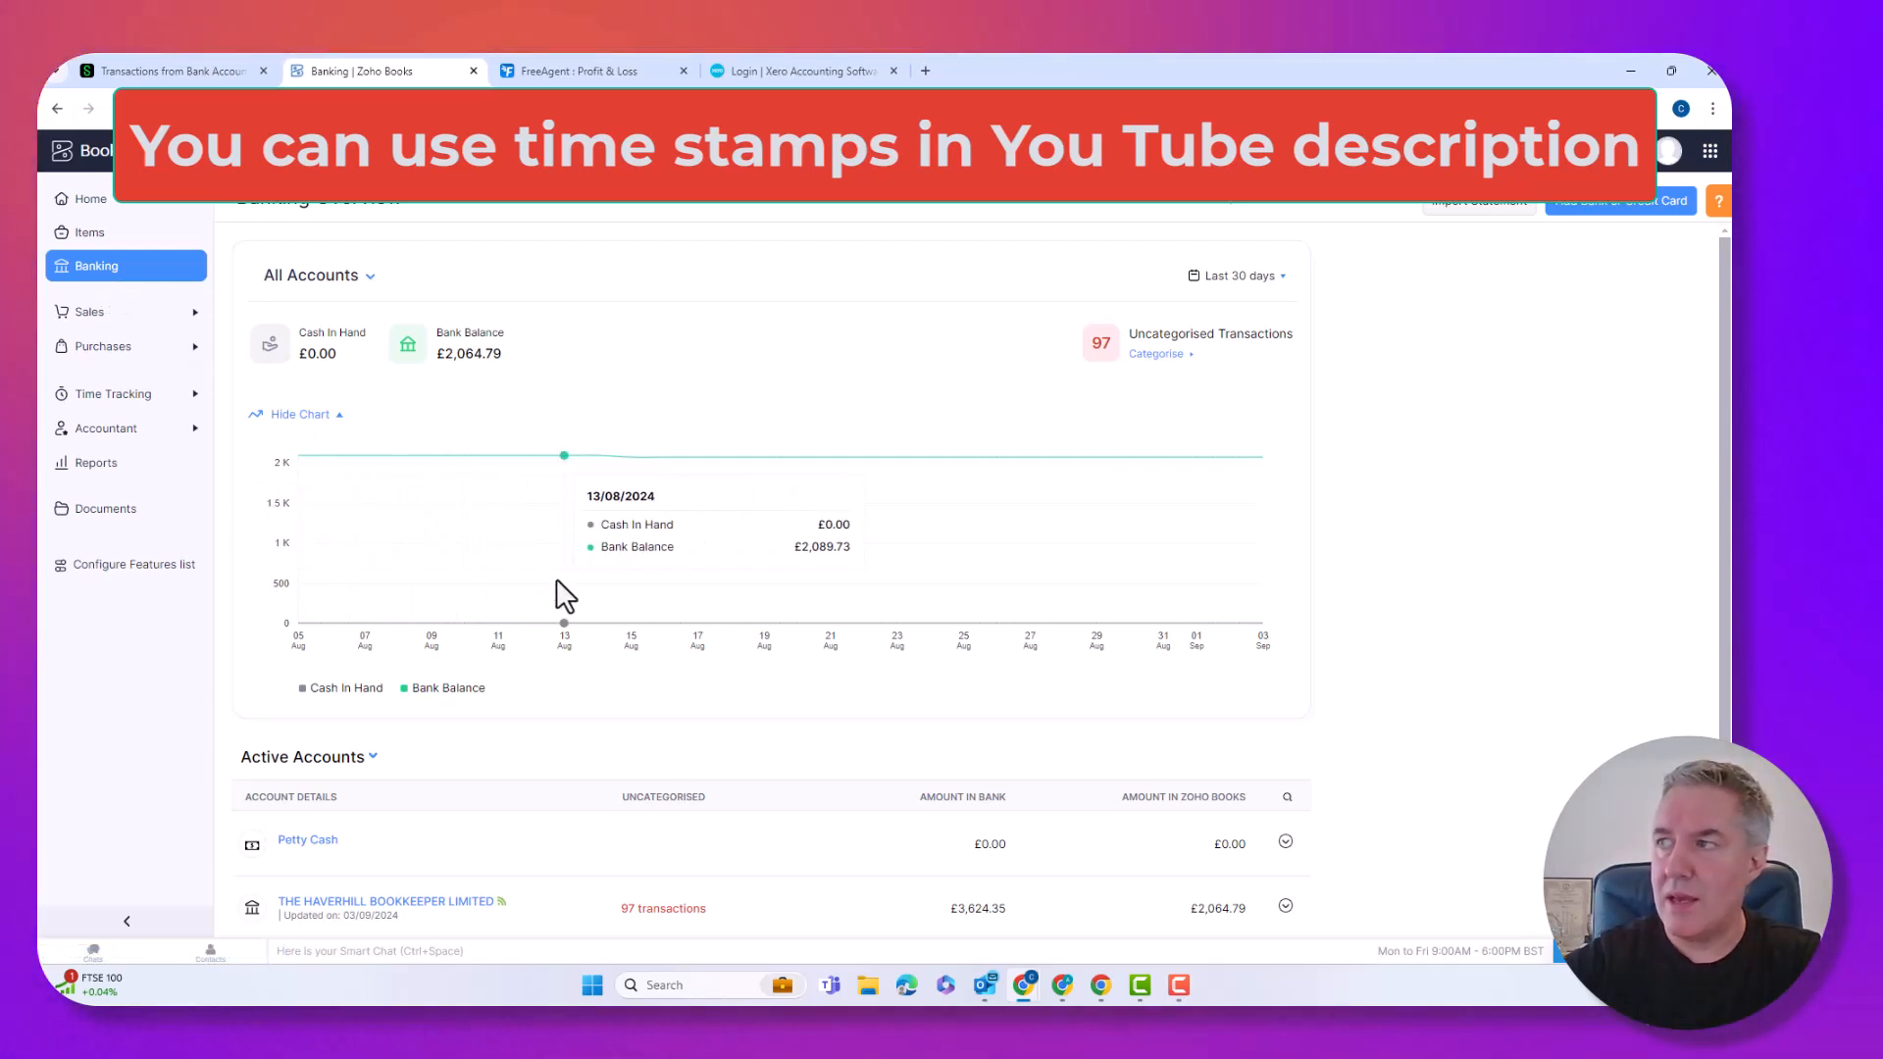
scroll(474, 711, "down", 2)
left_click(437, 726)
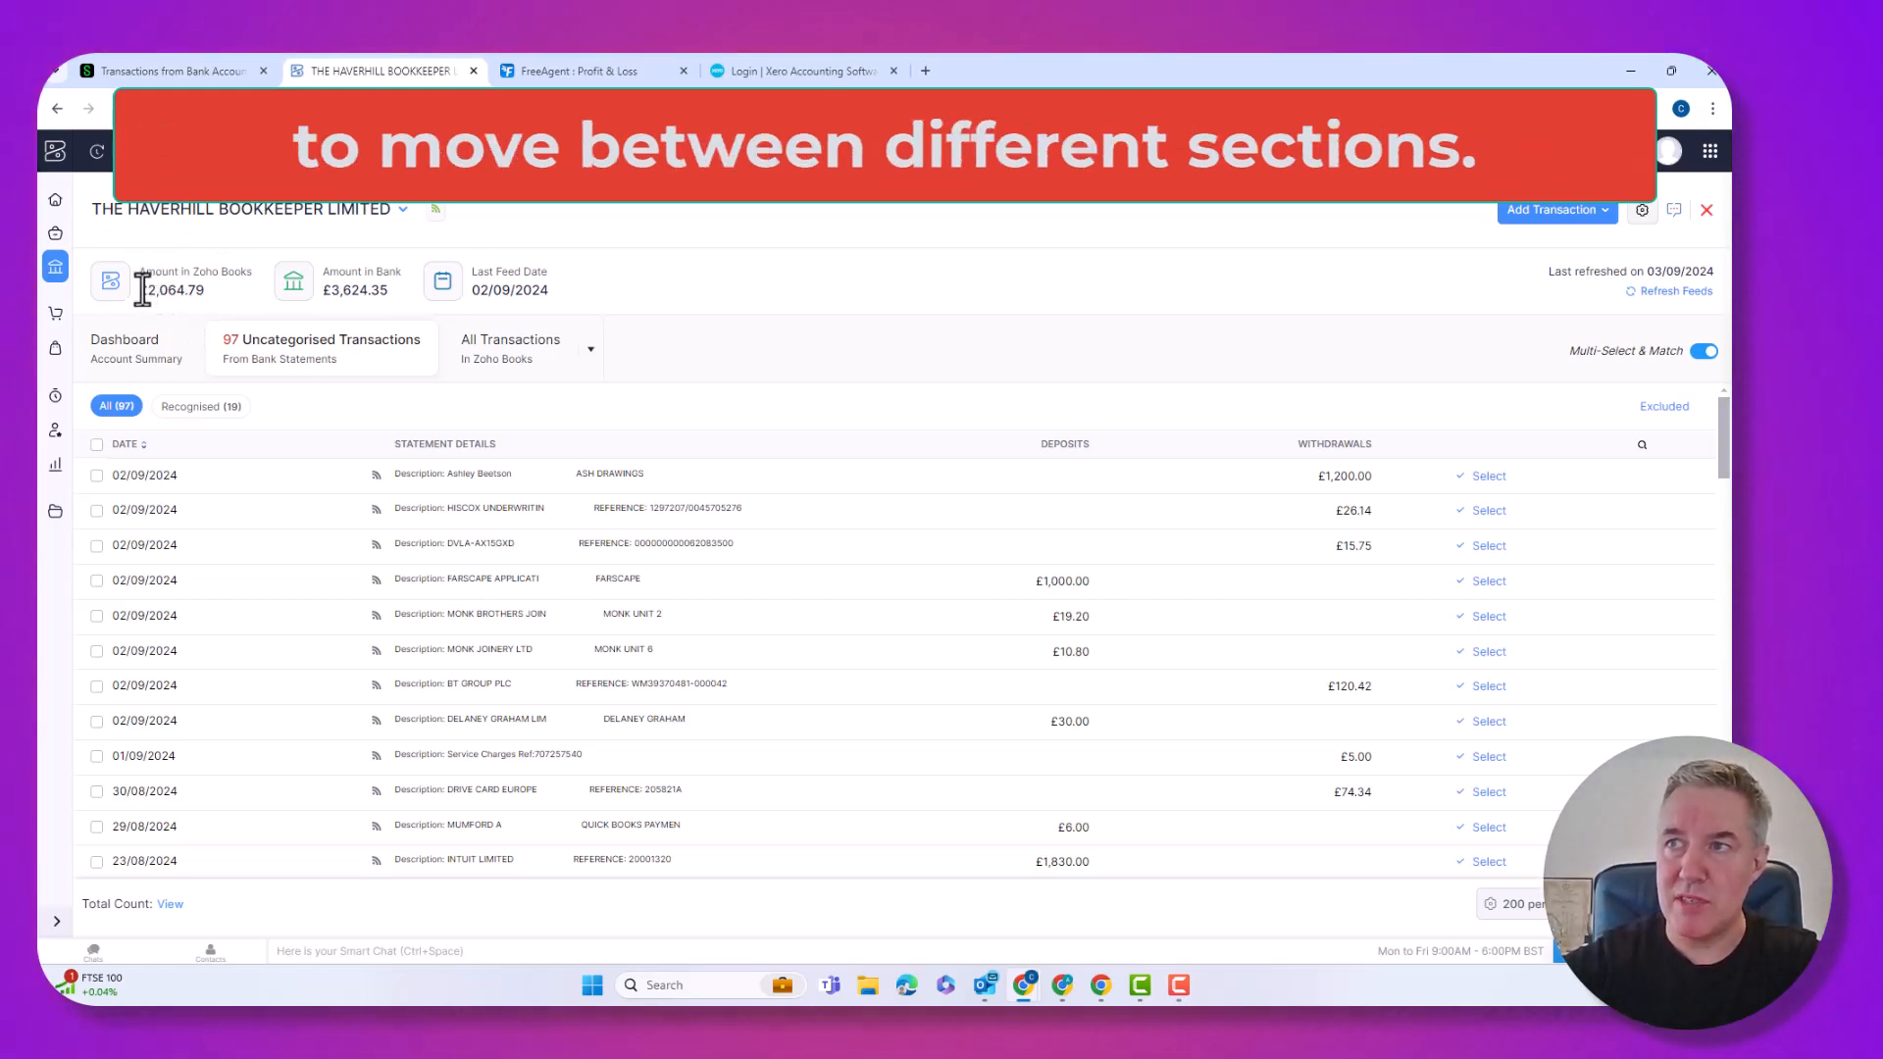
Compare £2,064.79 in Zoho Books against £3,624.35 in bank, then view All Transactions and Uncategorised.
left_click_drag(215, 297, 215, 293)
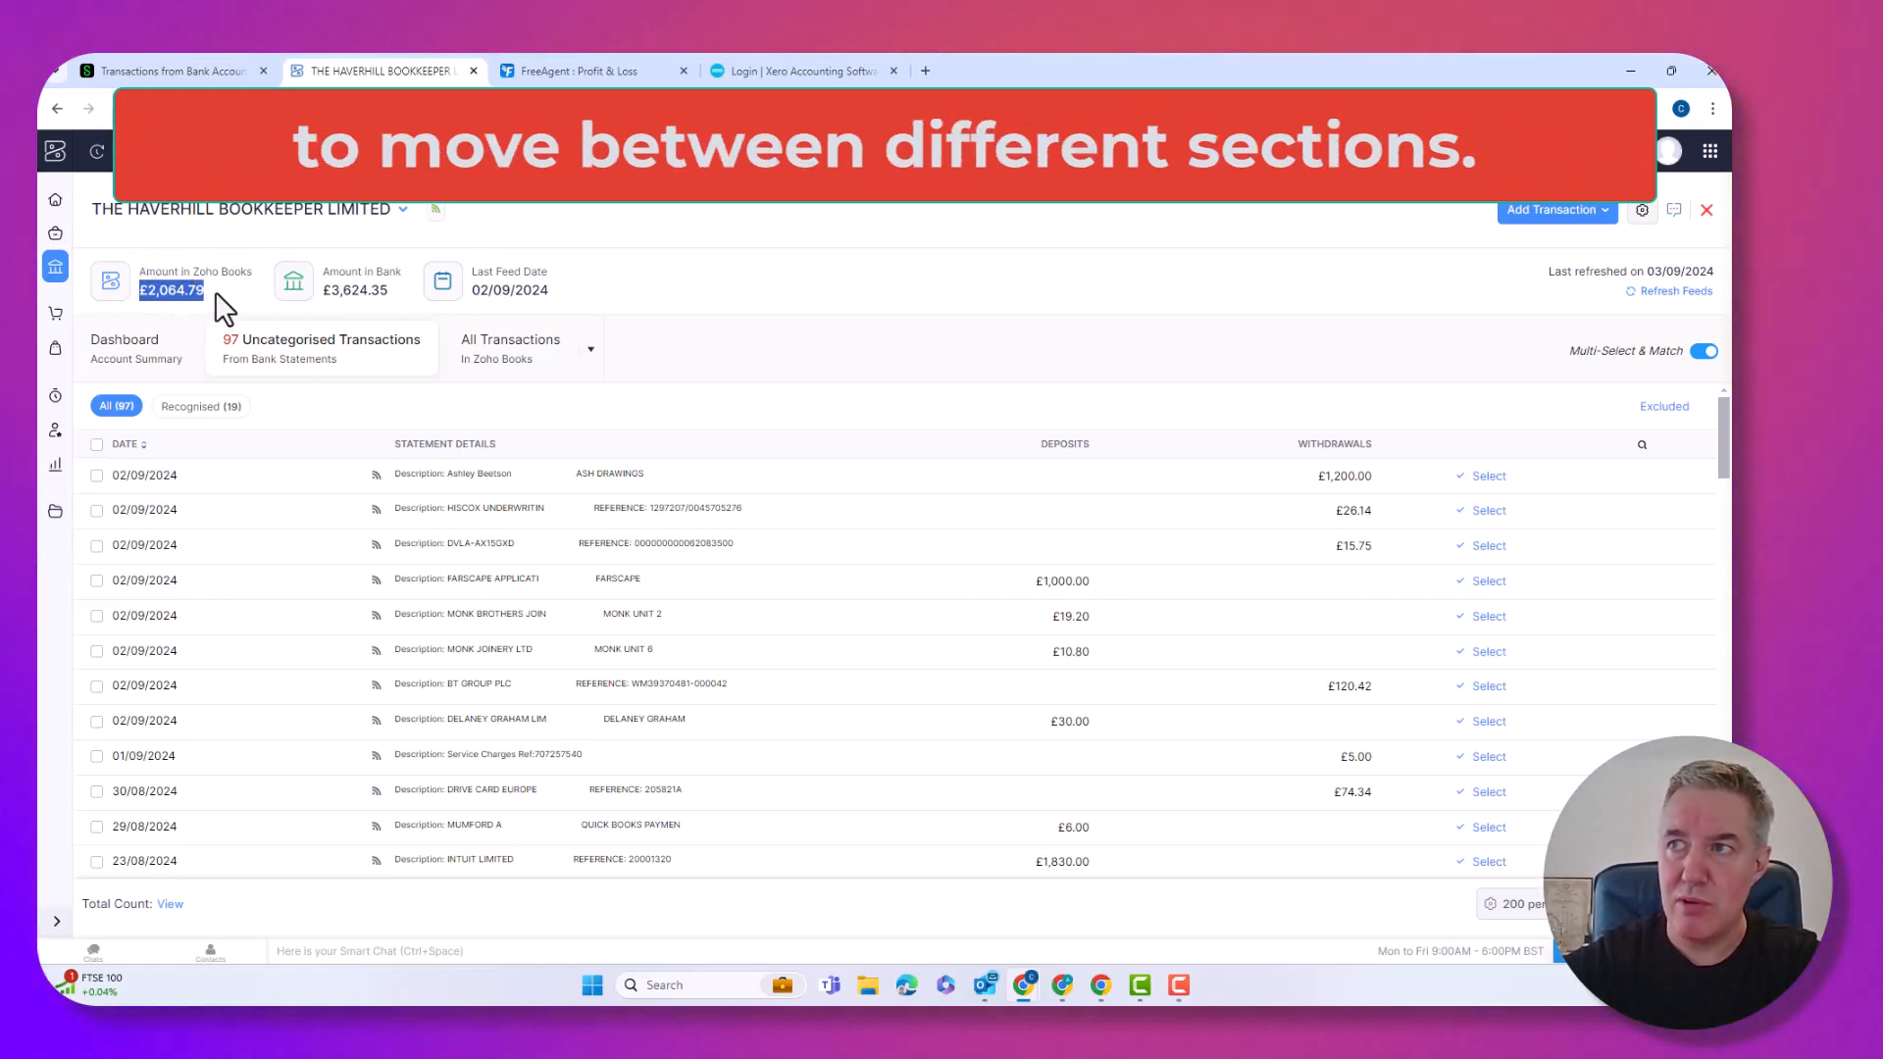
left_click(323, 294)
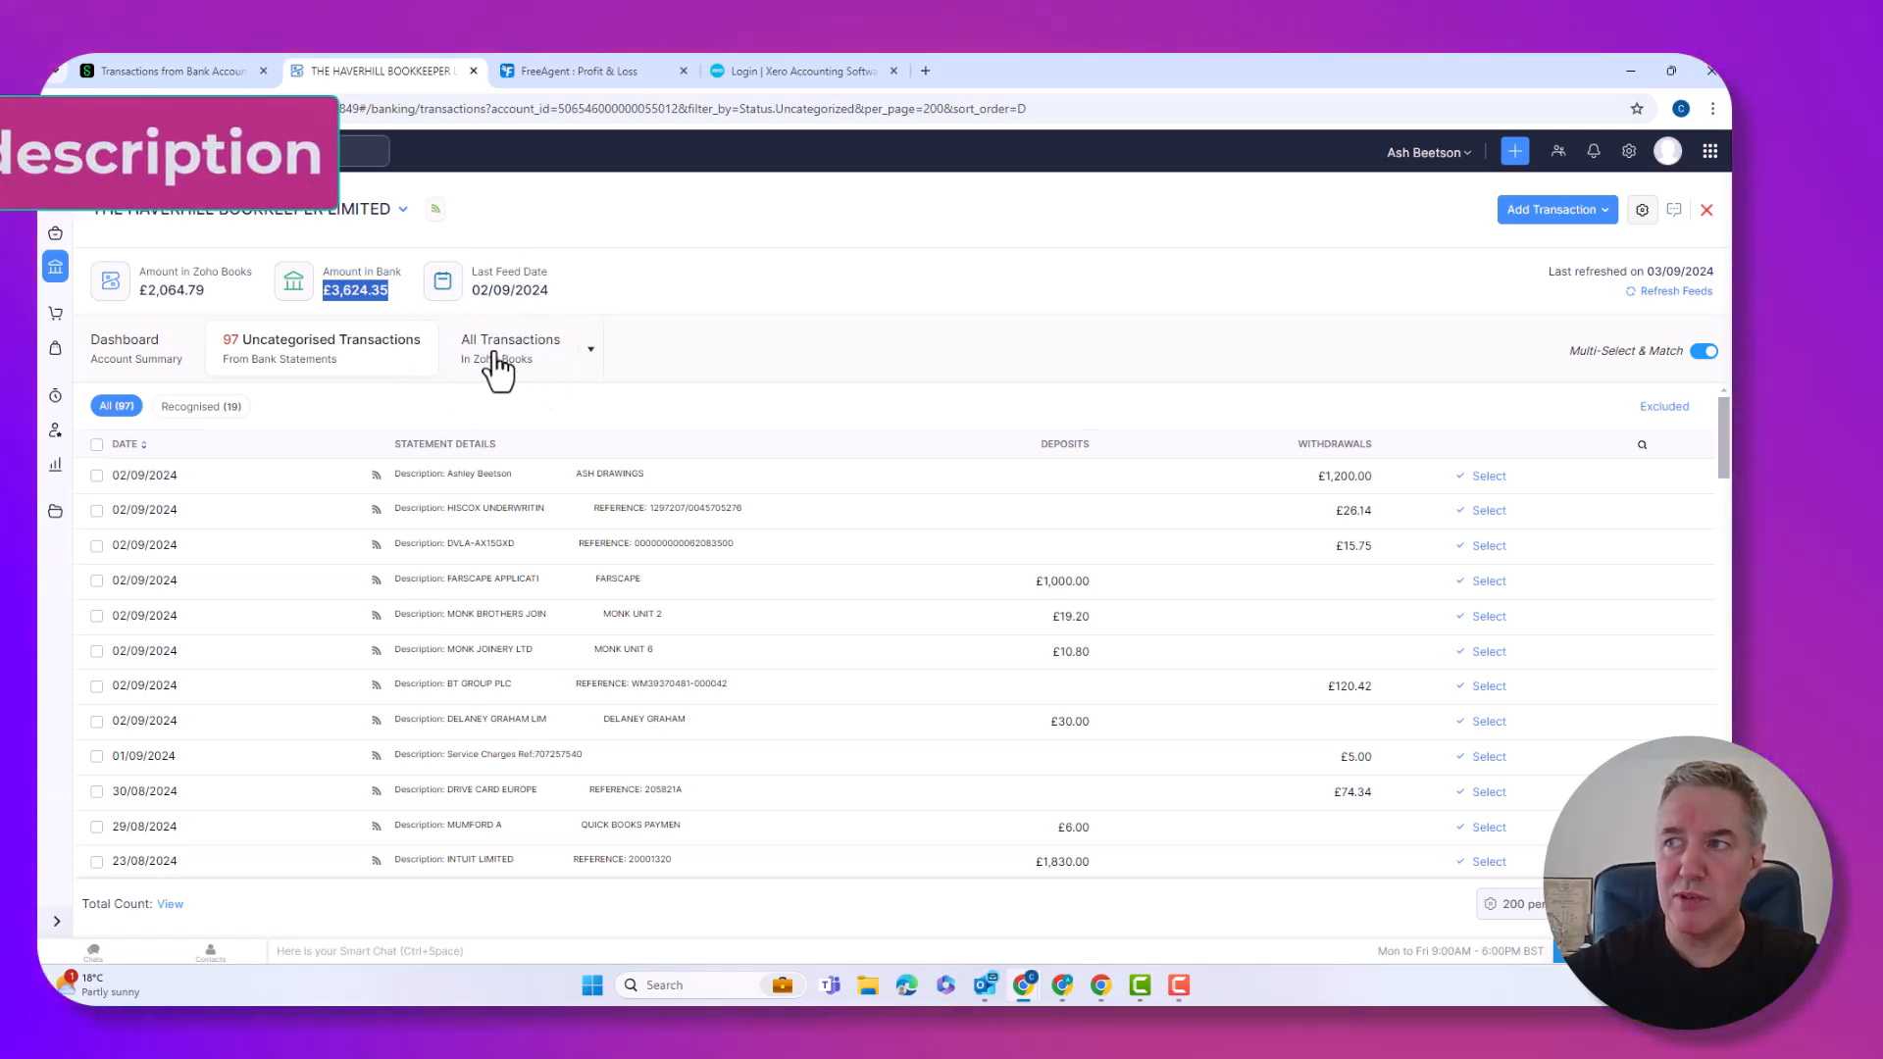
left_click(497, 365)
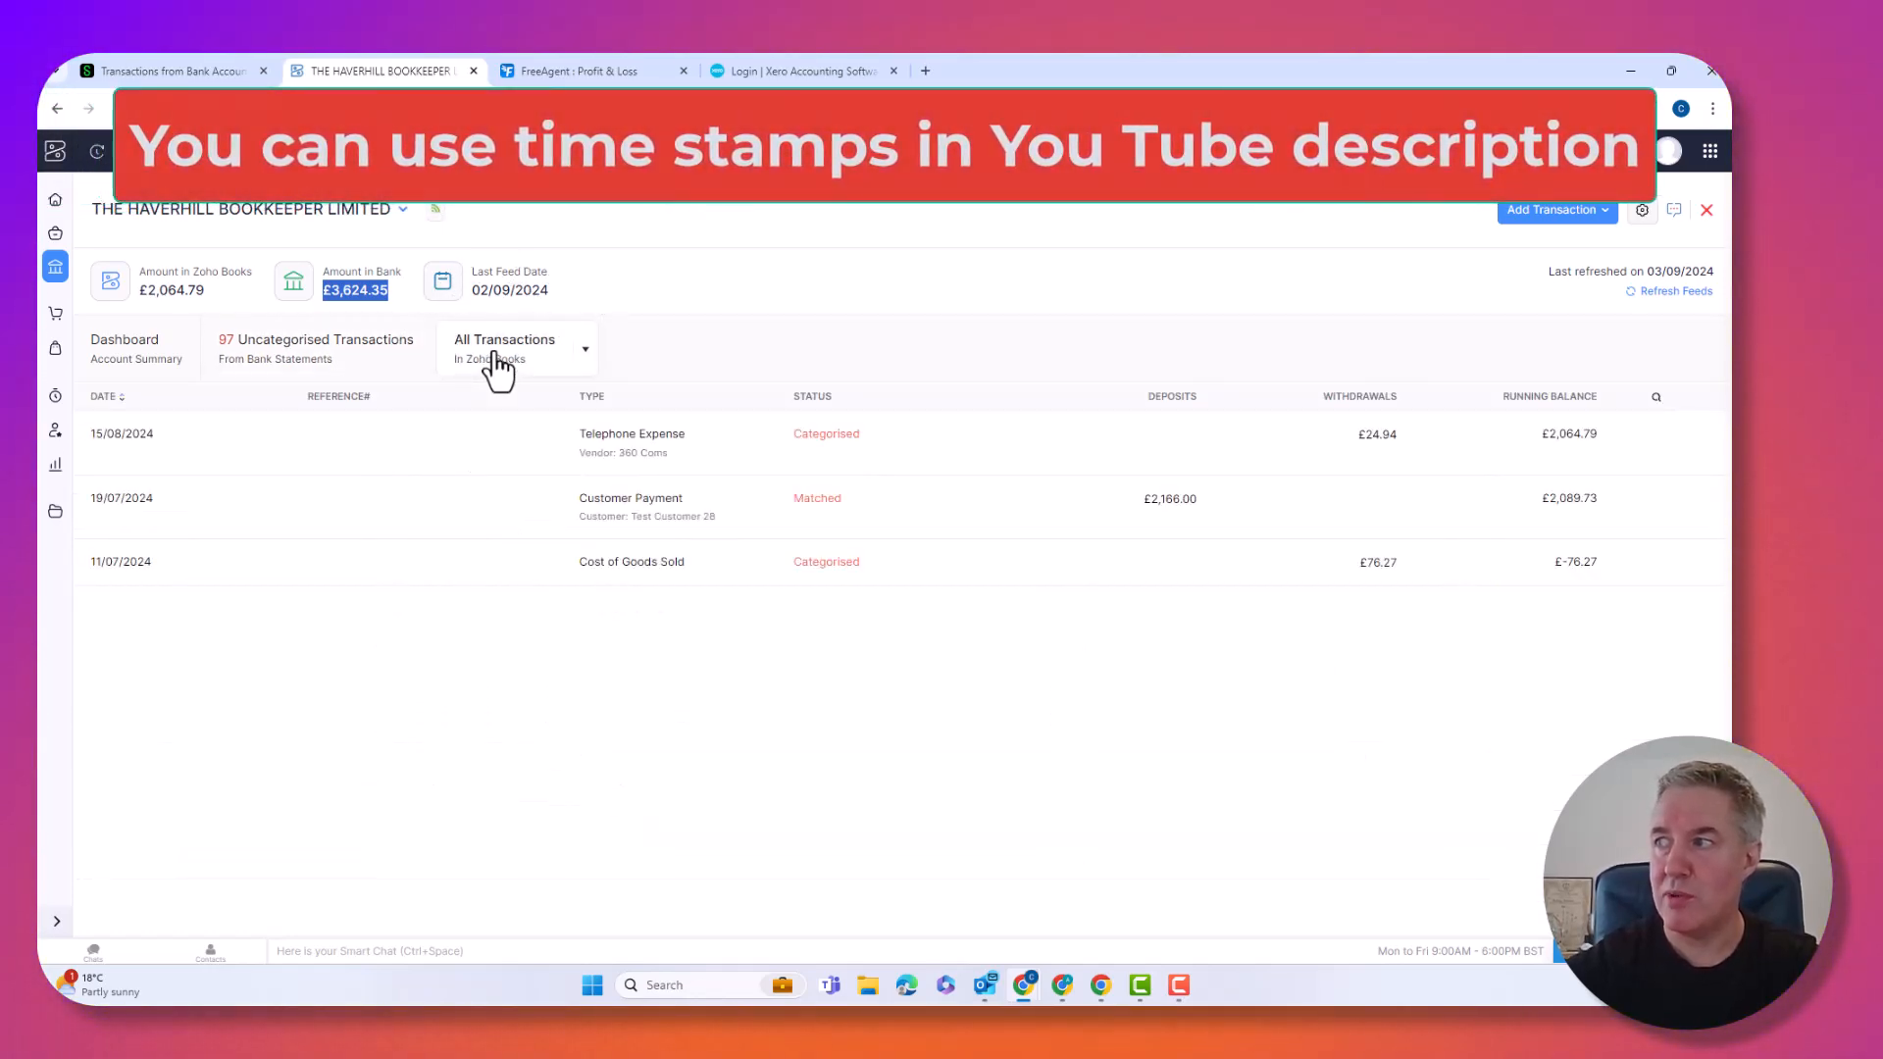
left_click(344, 365)
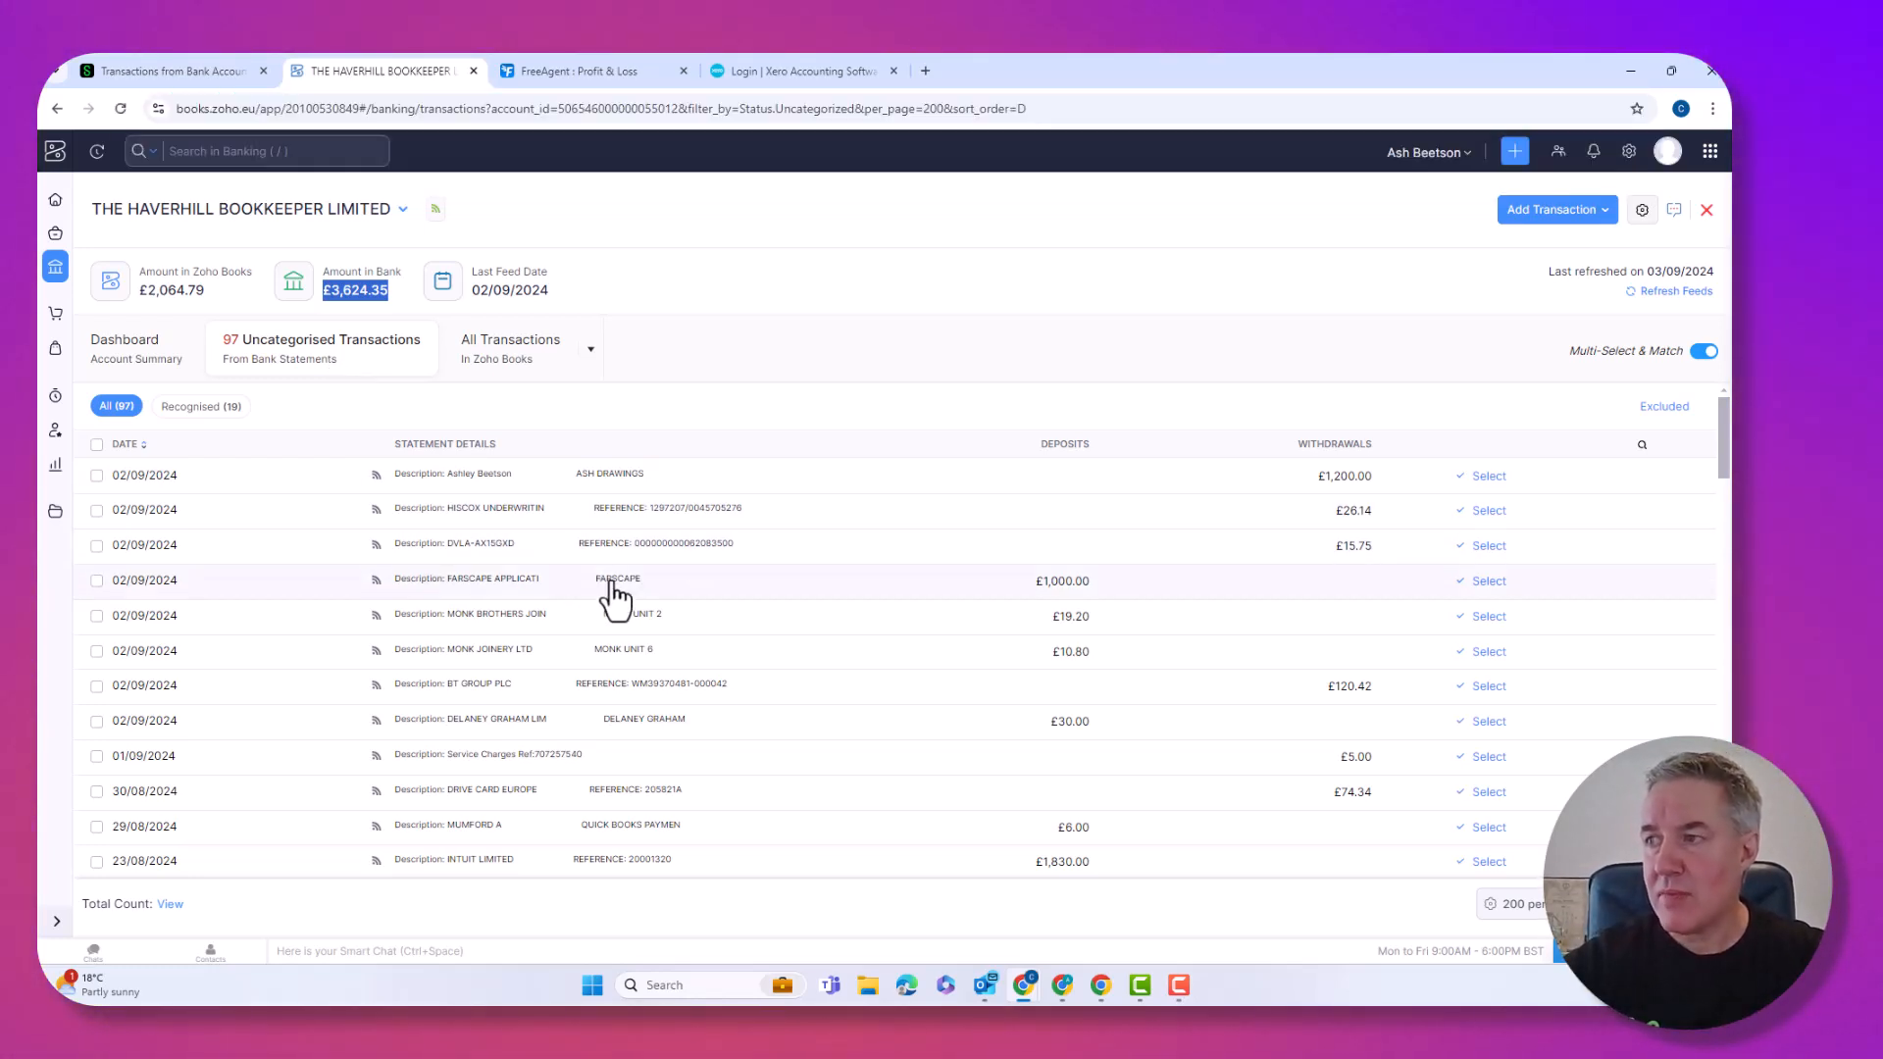
scroll(647, 609, "down", 1)
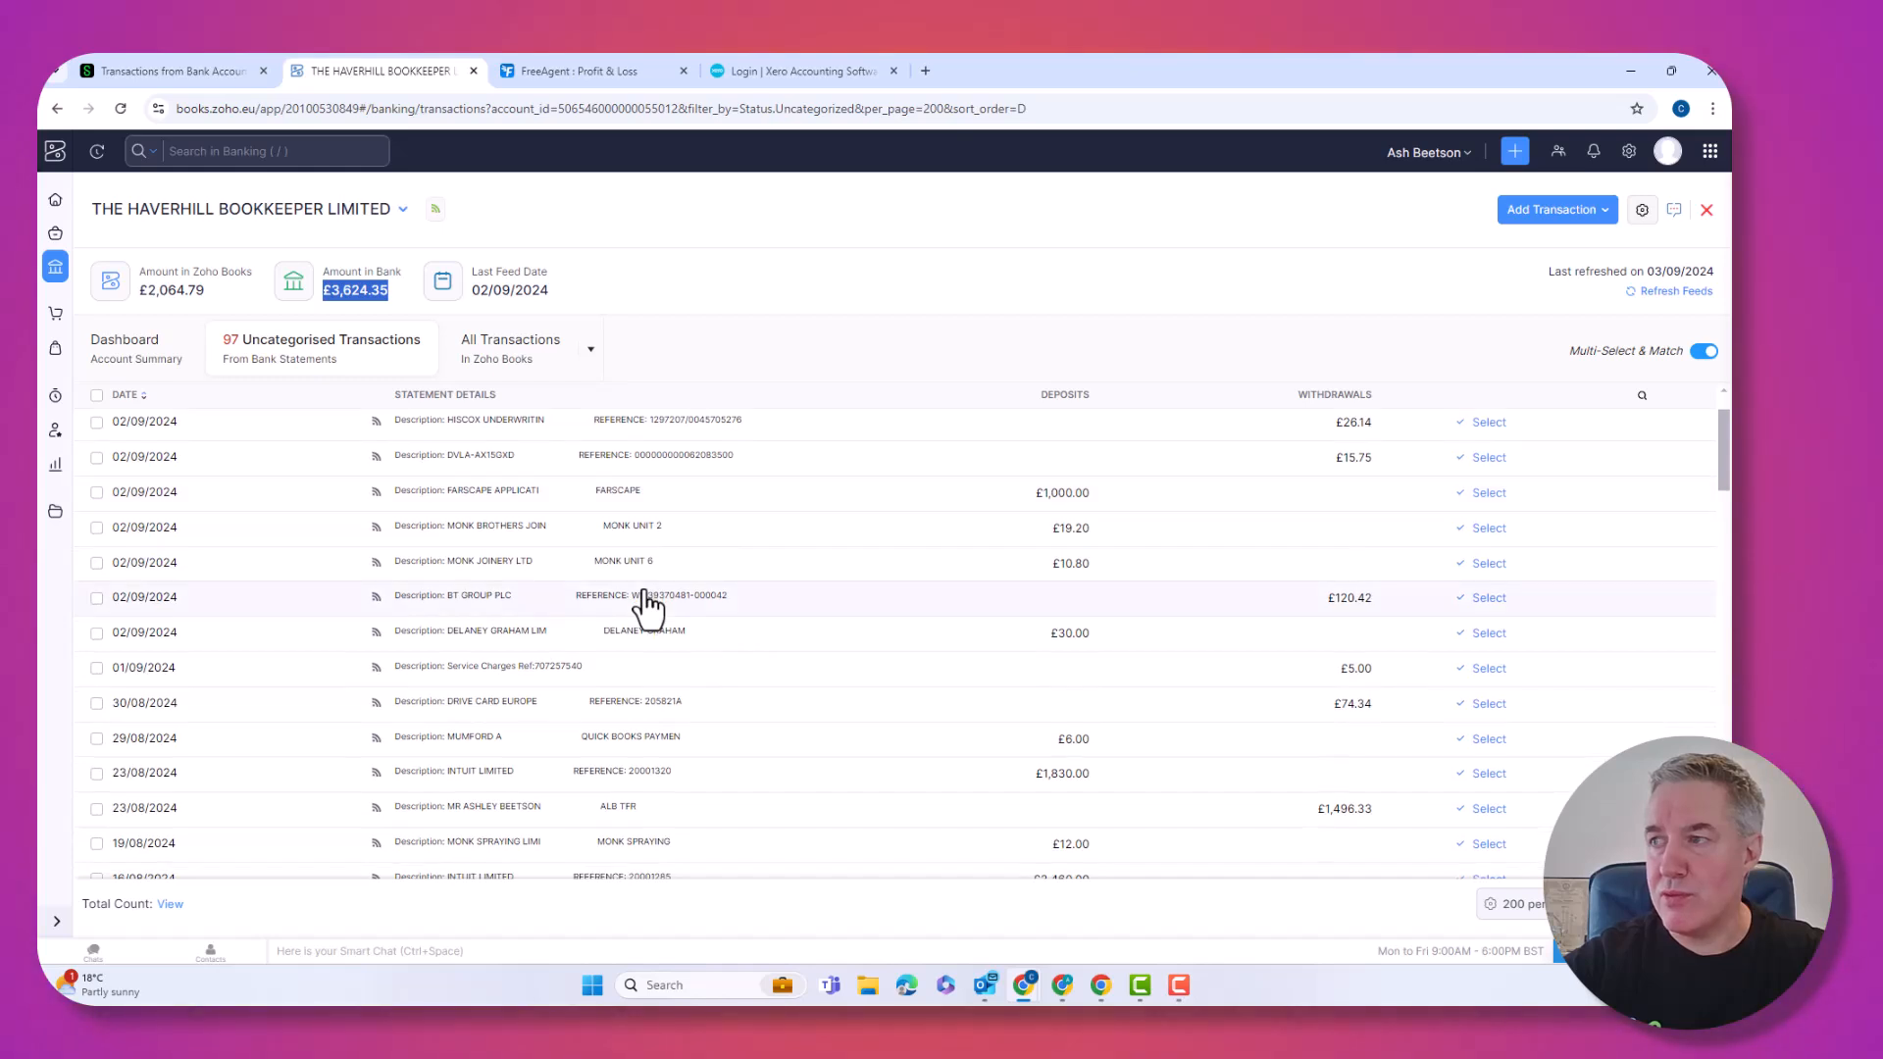
scroll(648, 608, "down", 3)
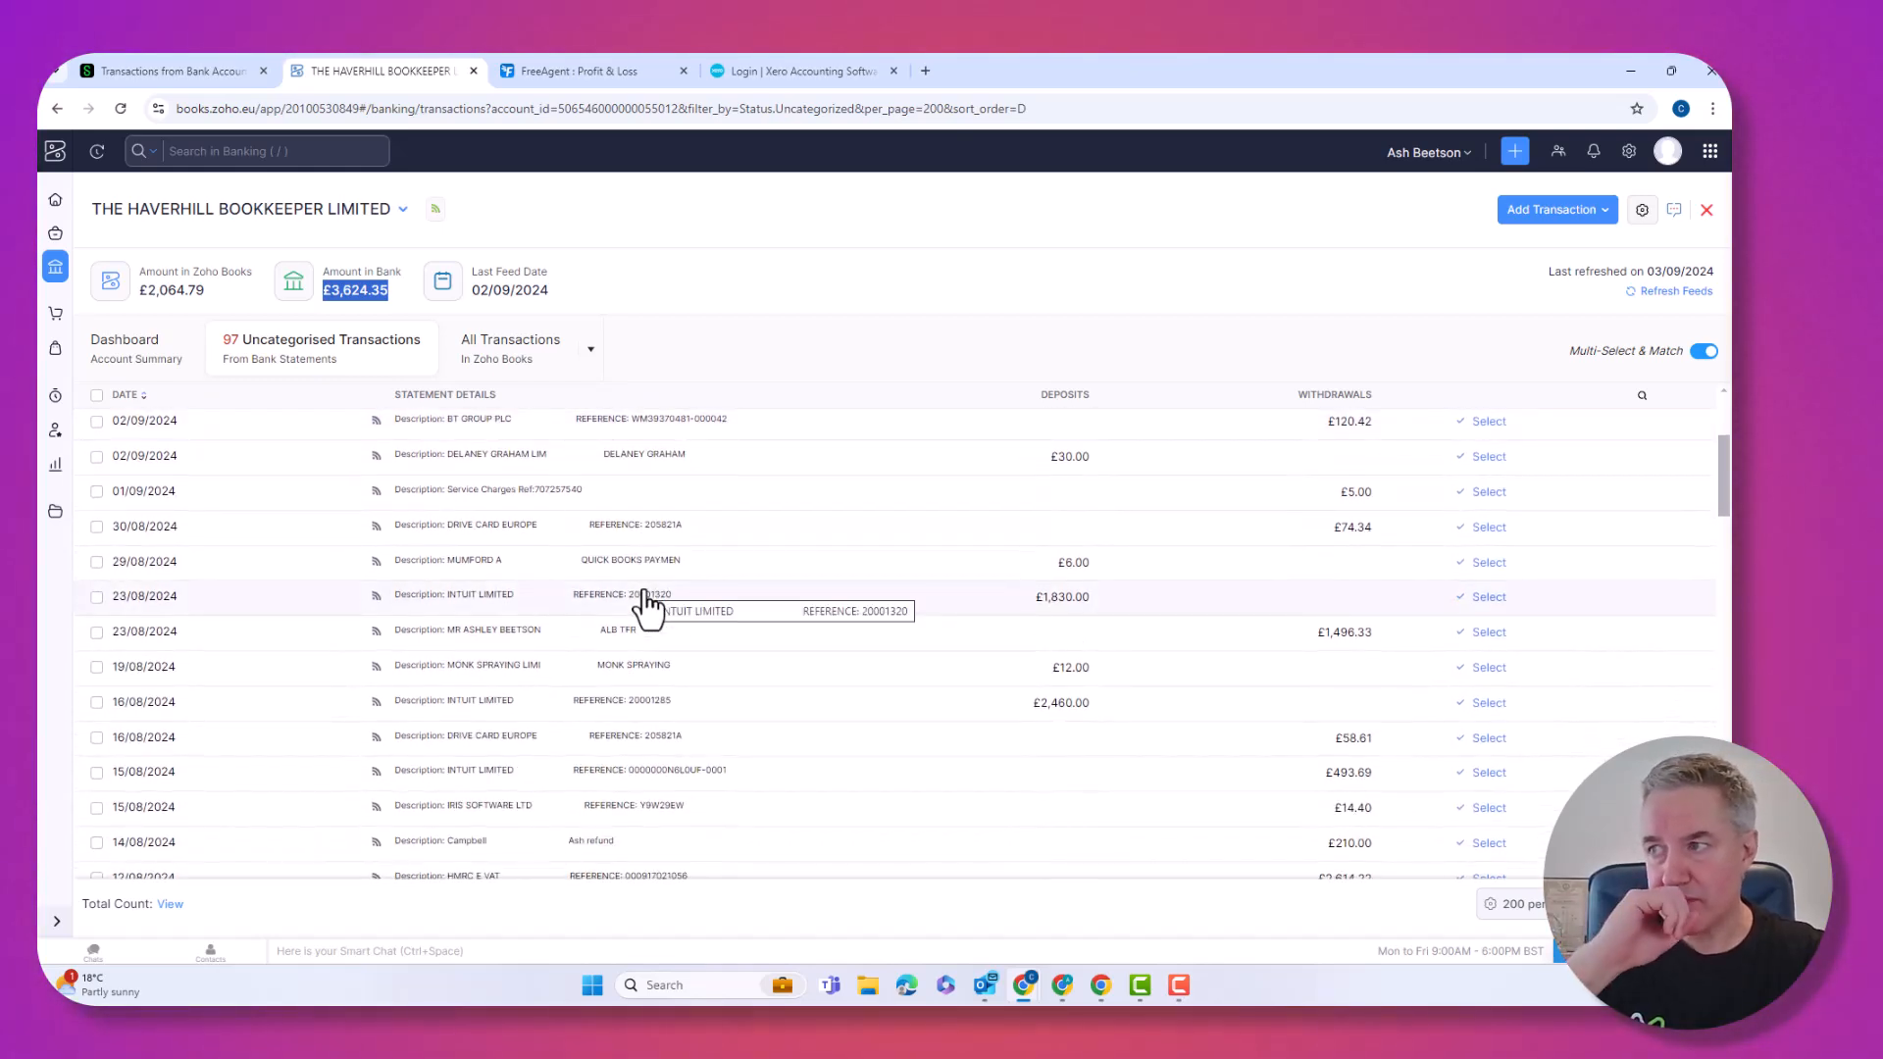
scroll(677, 652, "down", 6)
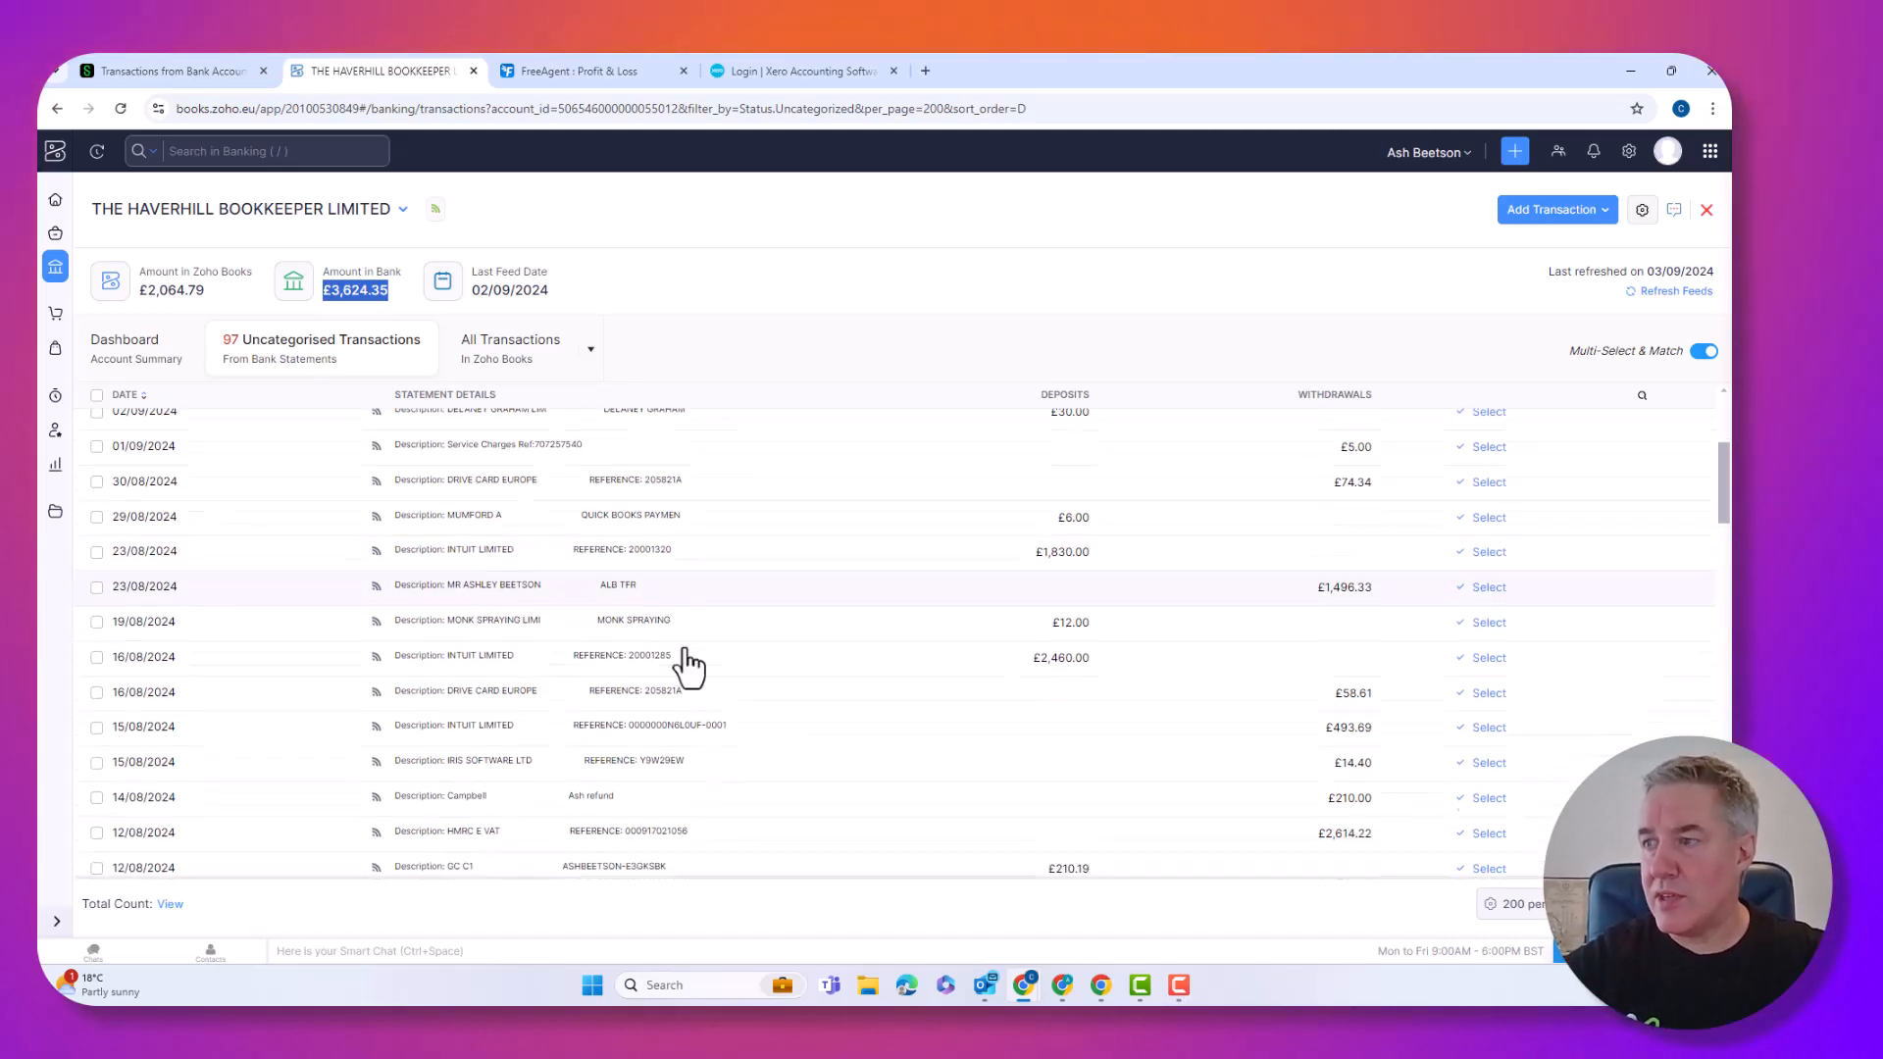
scroll(687, 667, "down", 5)
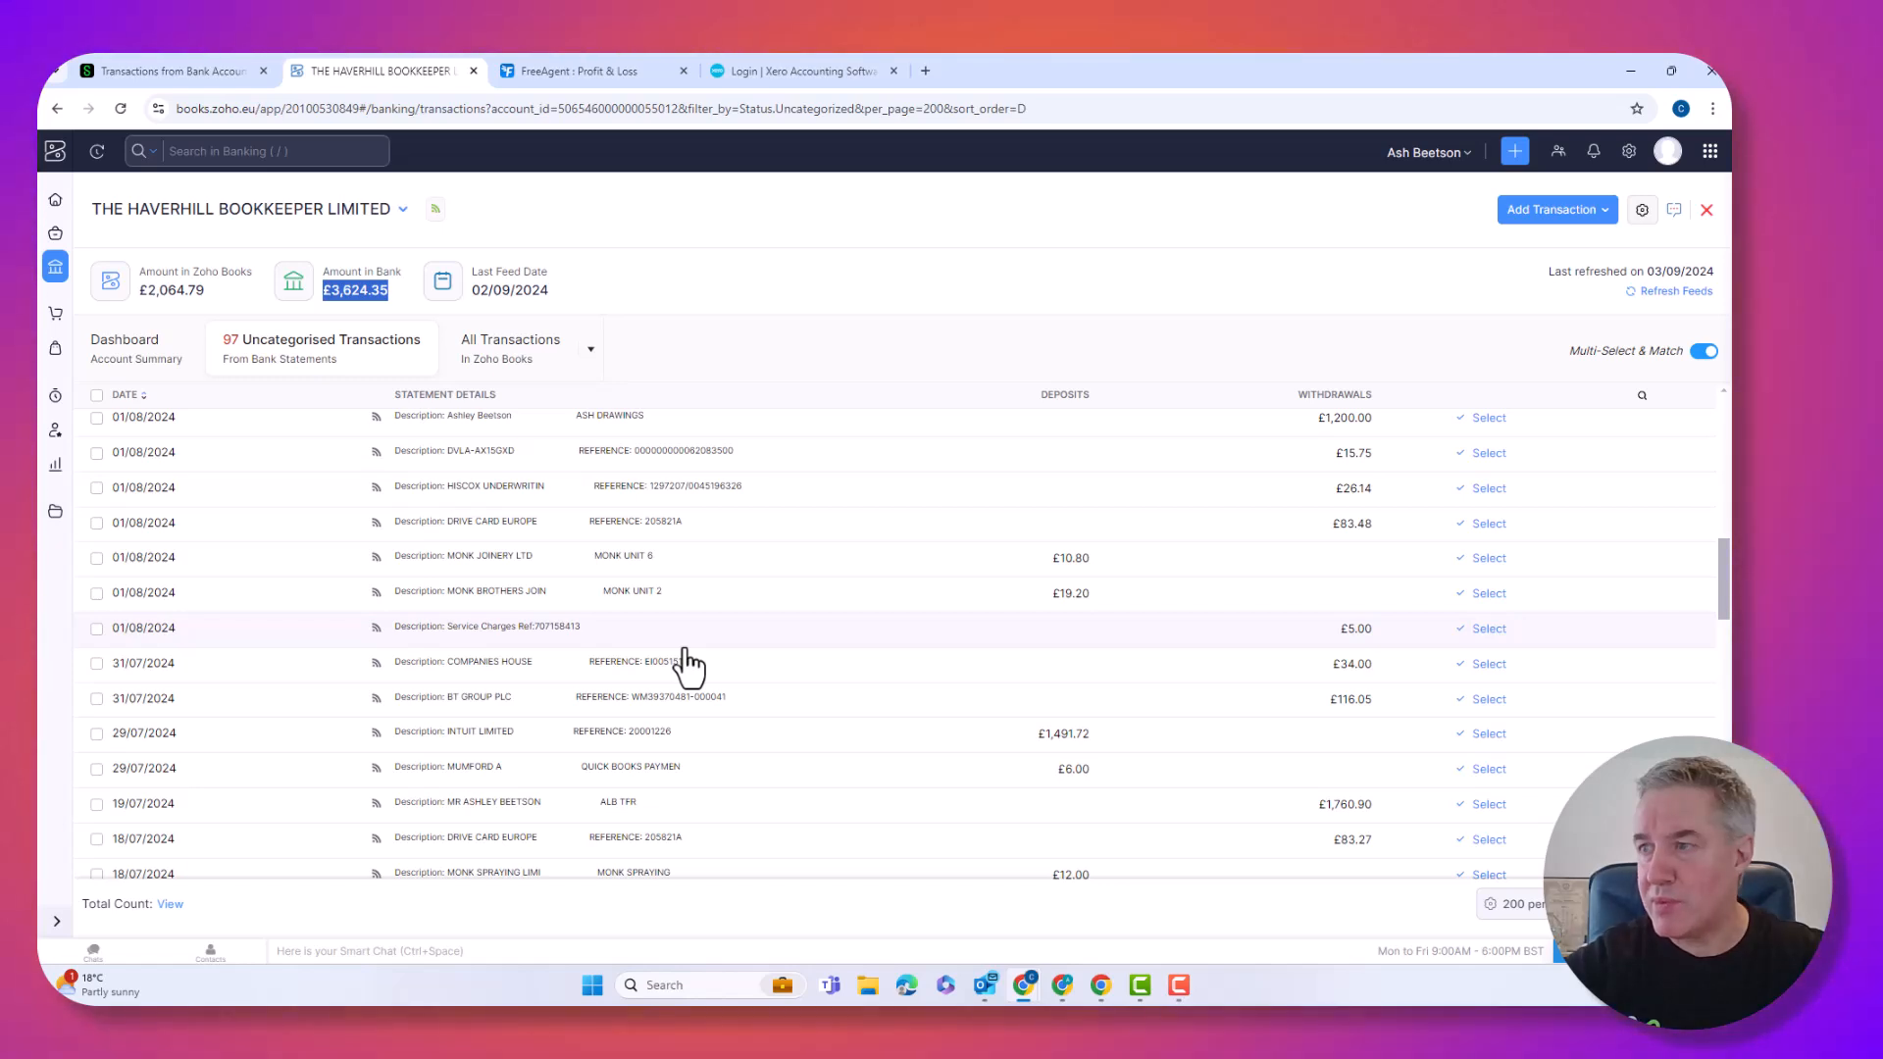
scroll(686, 667, "down", 4)
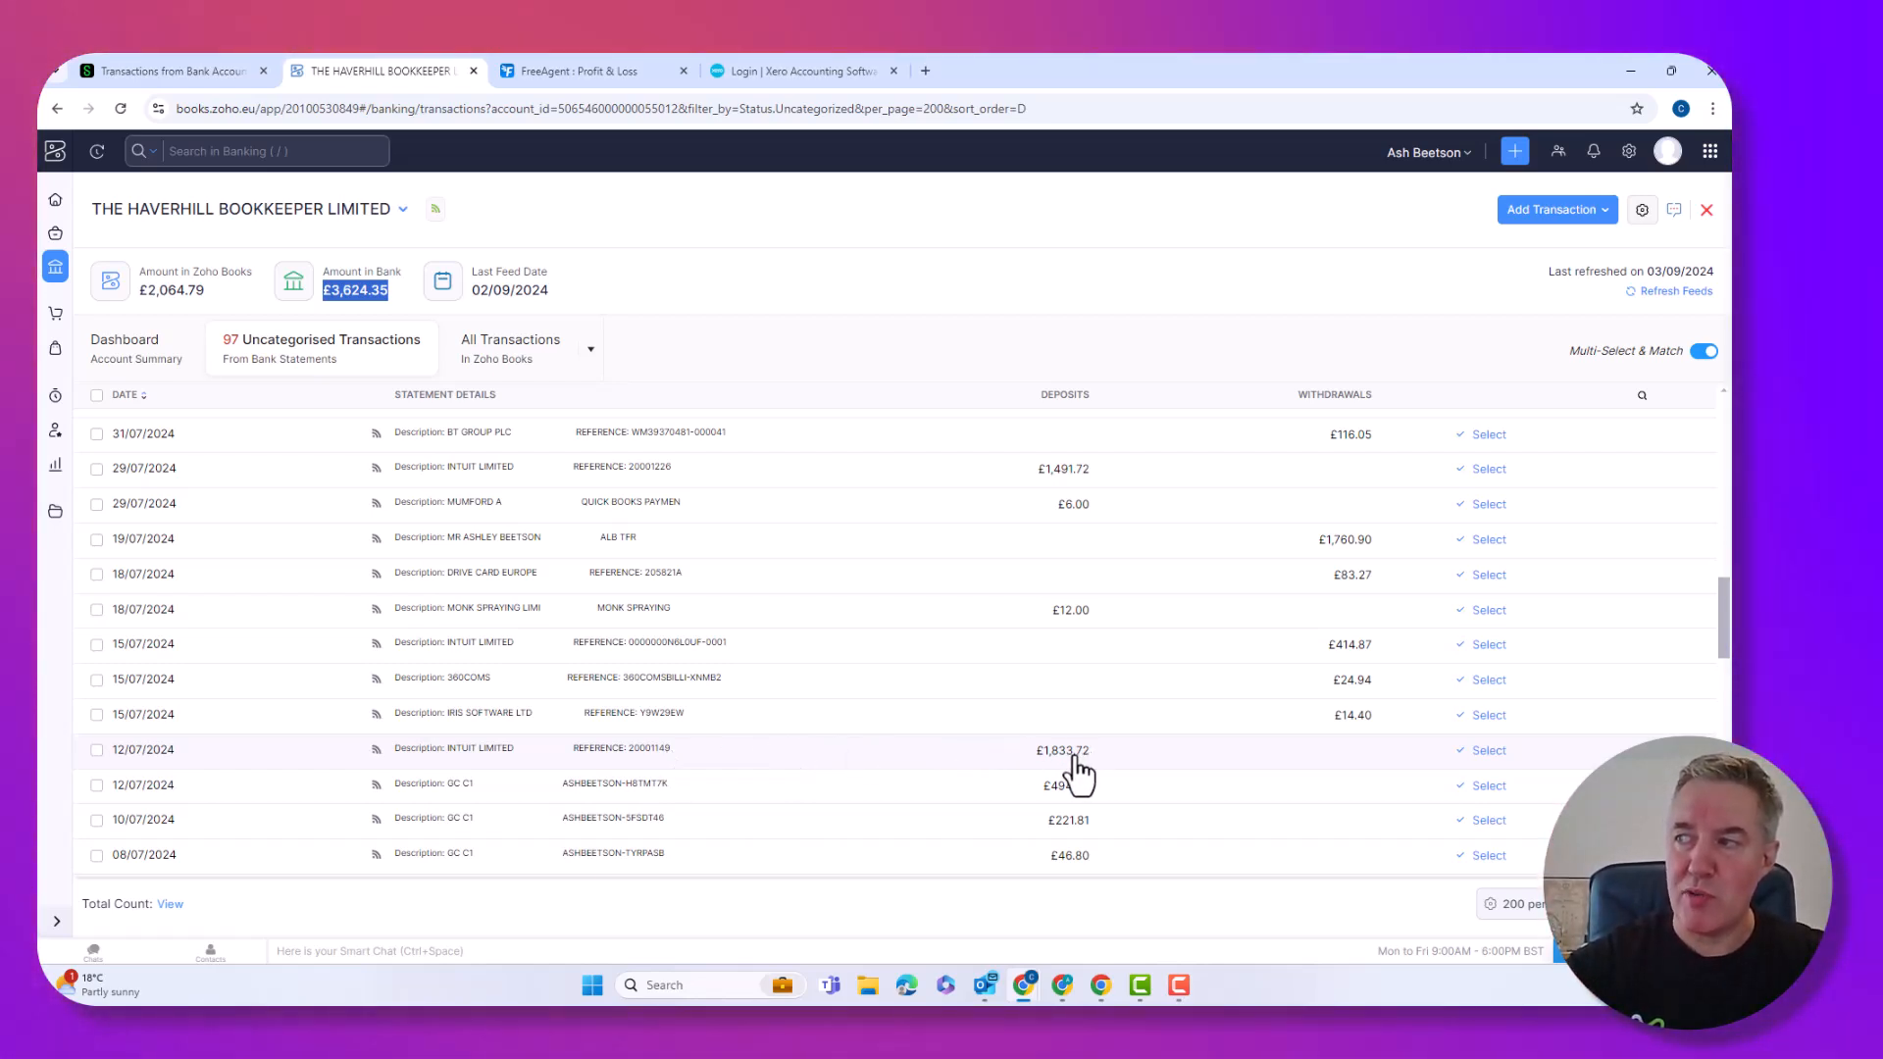
key("ctrl")
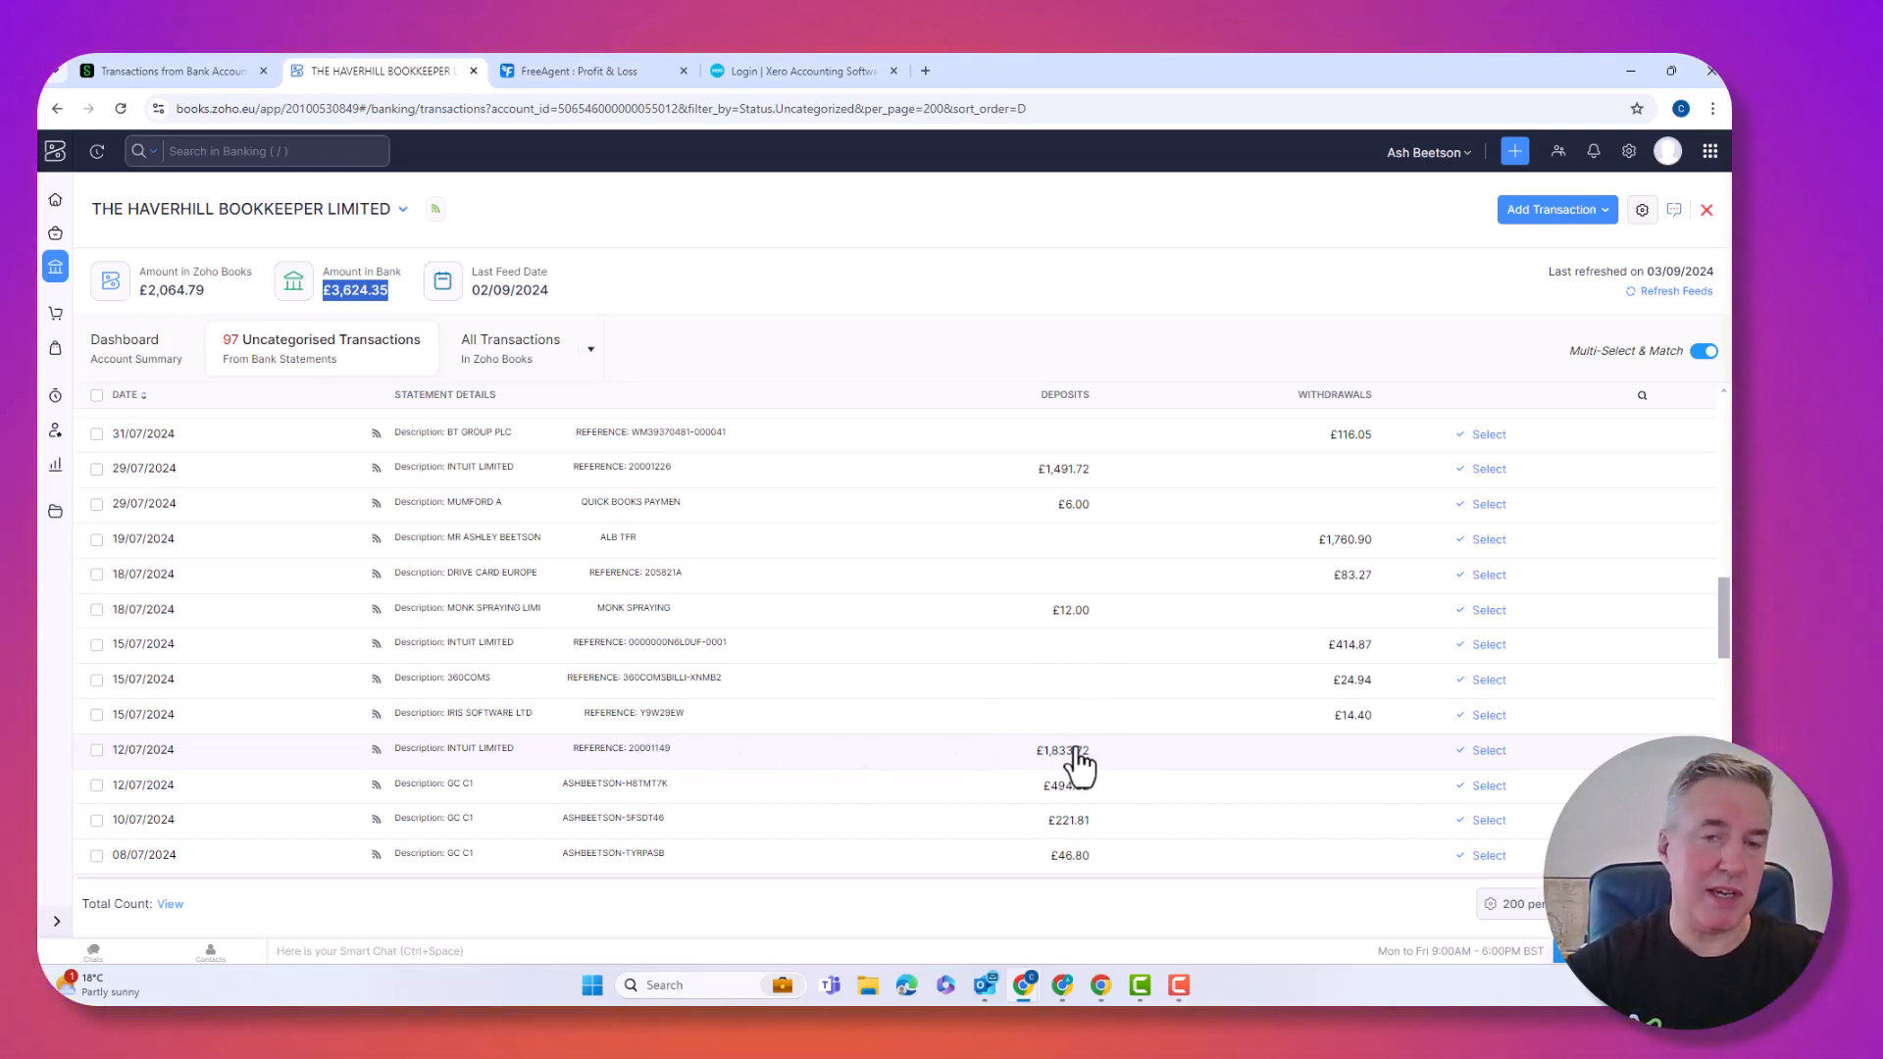
Match the £1,833.72 INTUIT LIMITED deposit to the £1,833.72 invoice dated 05/07/2024.
left_click(959, 758)
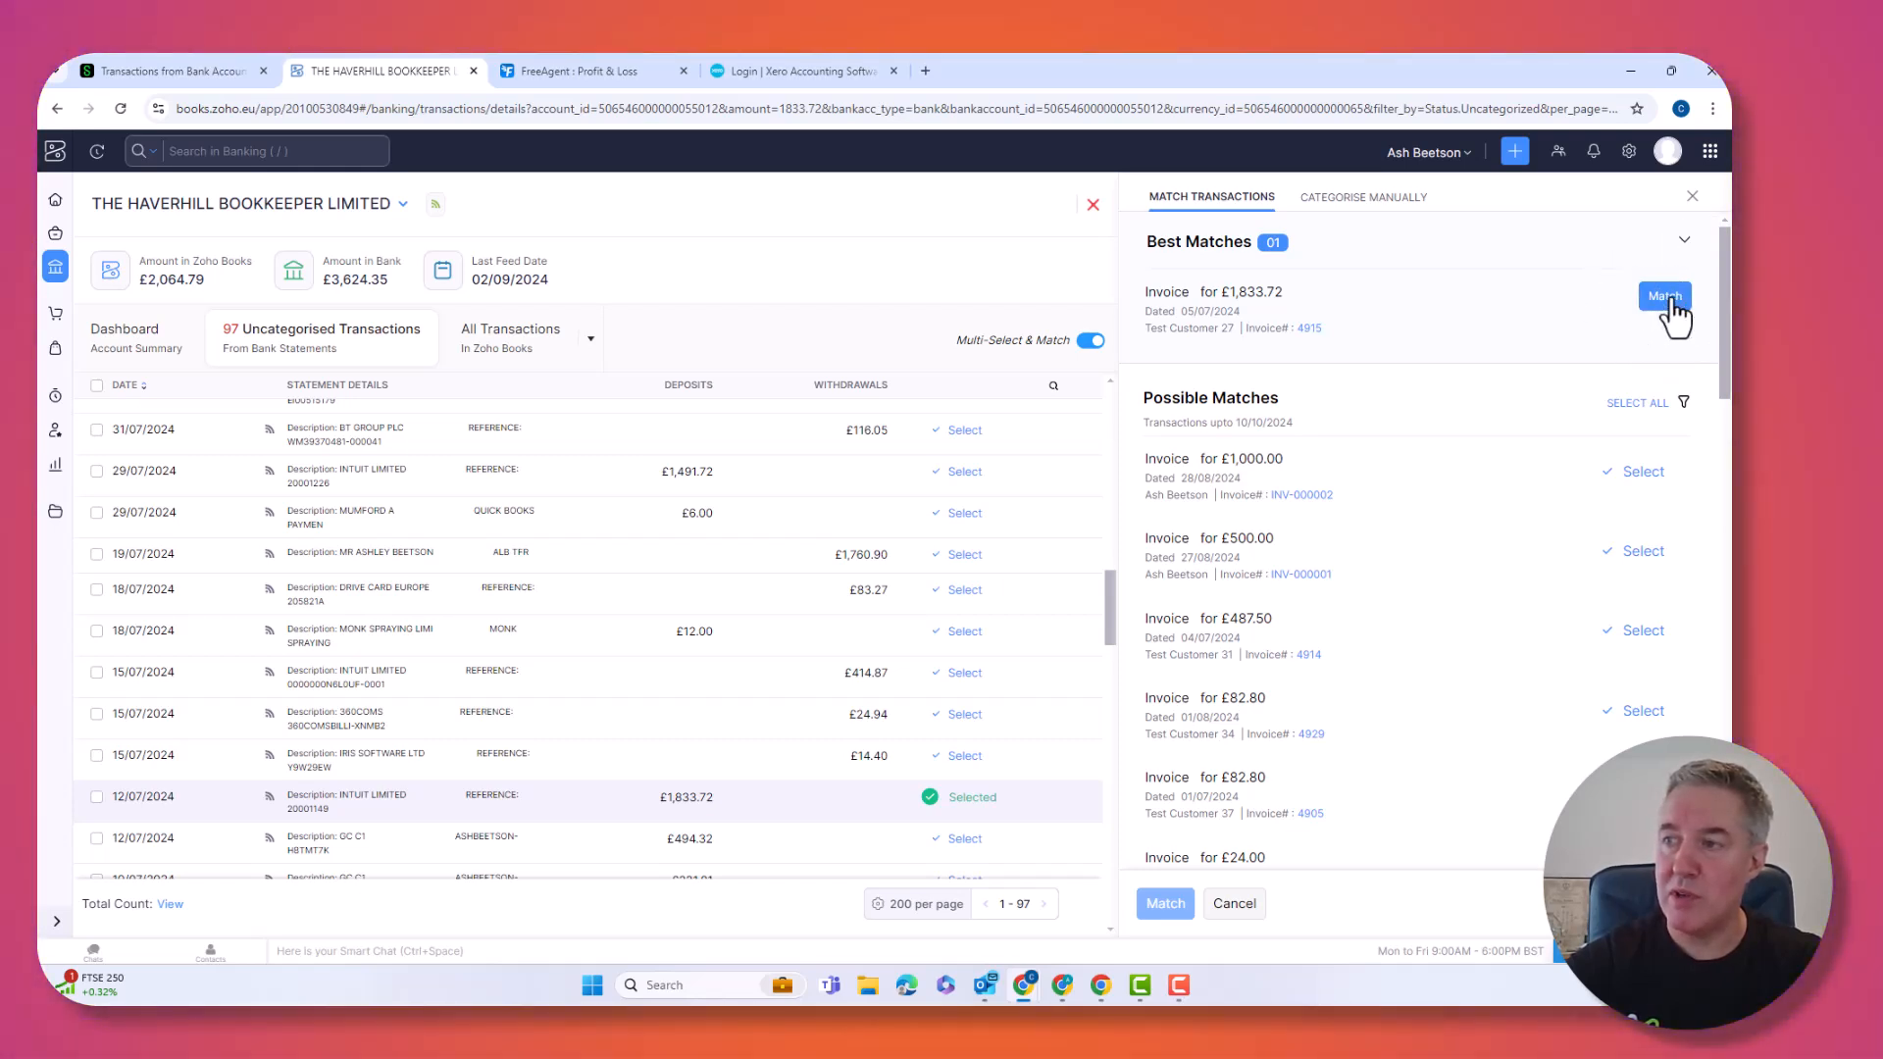
left_click(1672, 302)
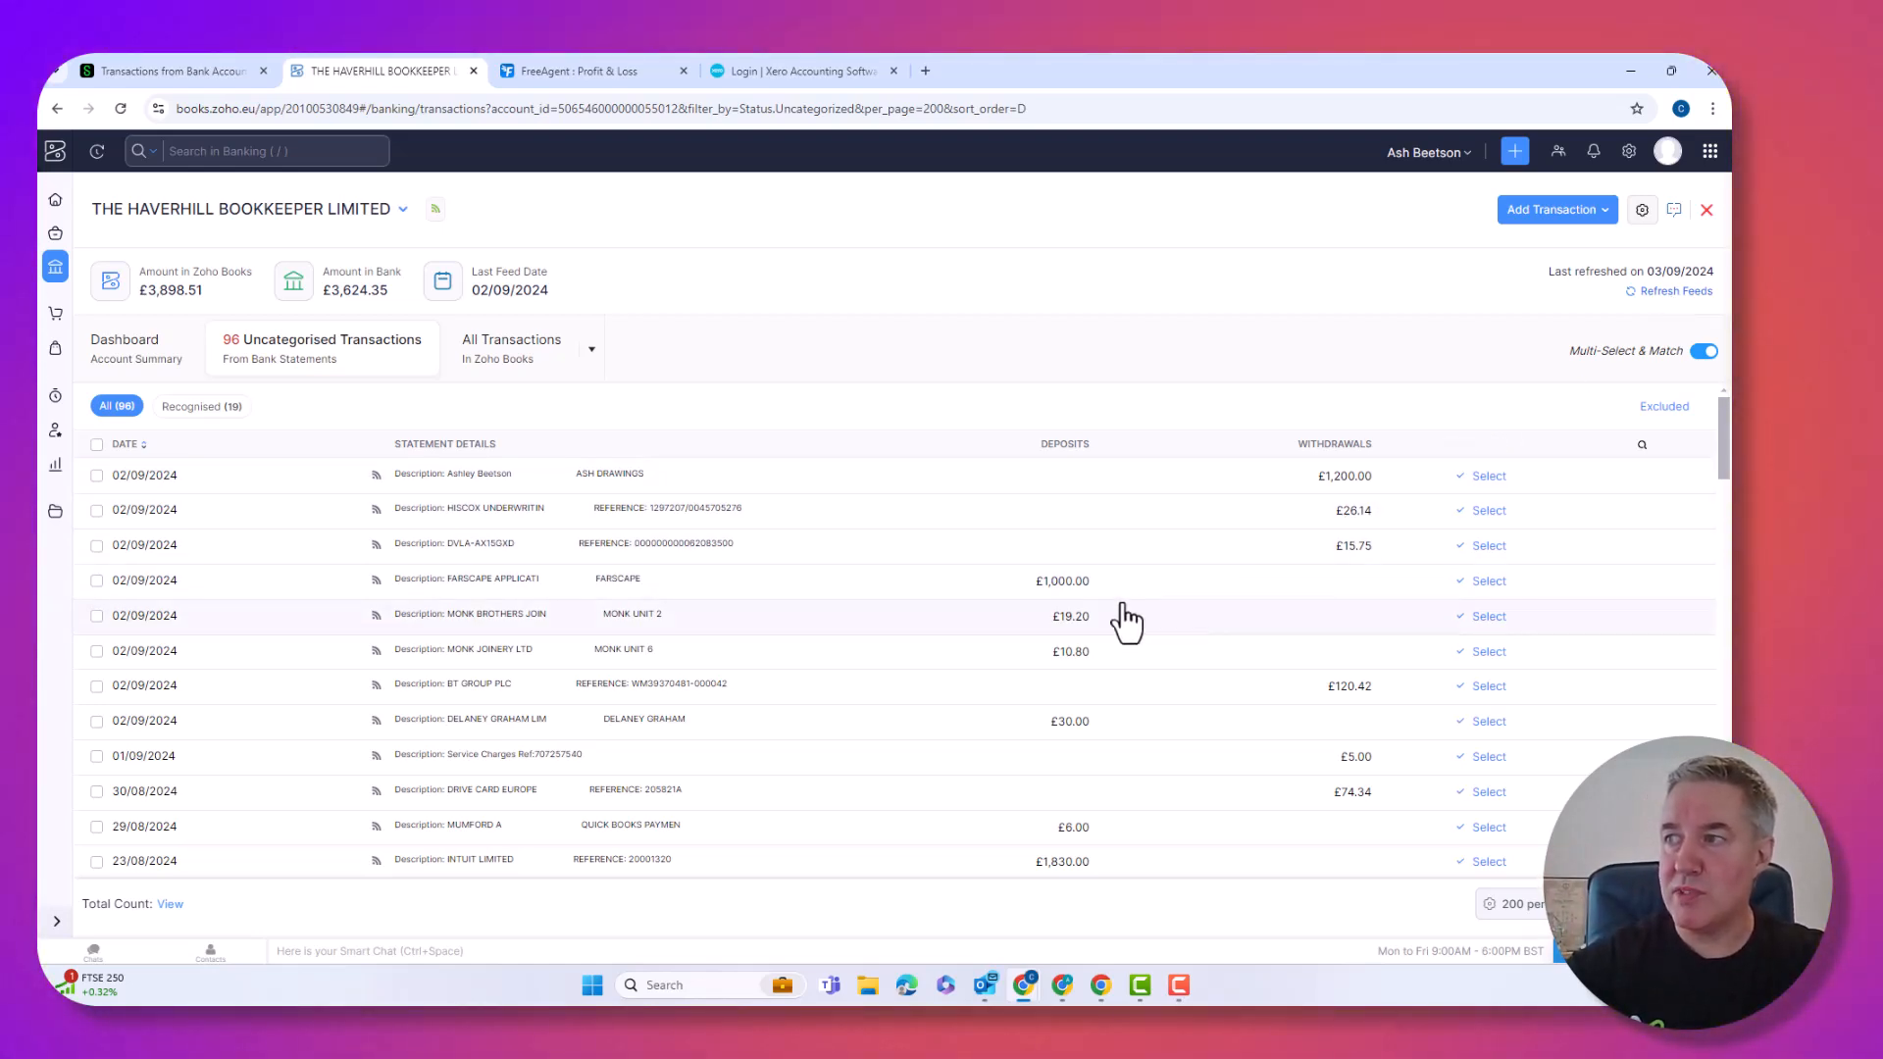
Select the £500.00, £487.50 and £12.00 invoices for the £1,000.00 FARSCAPE deposit and start a difference transaction.
left_click(969, 592)
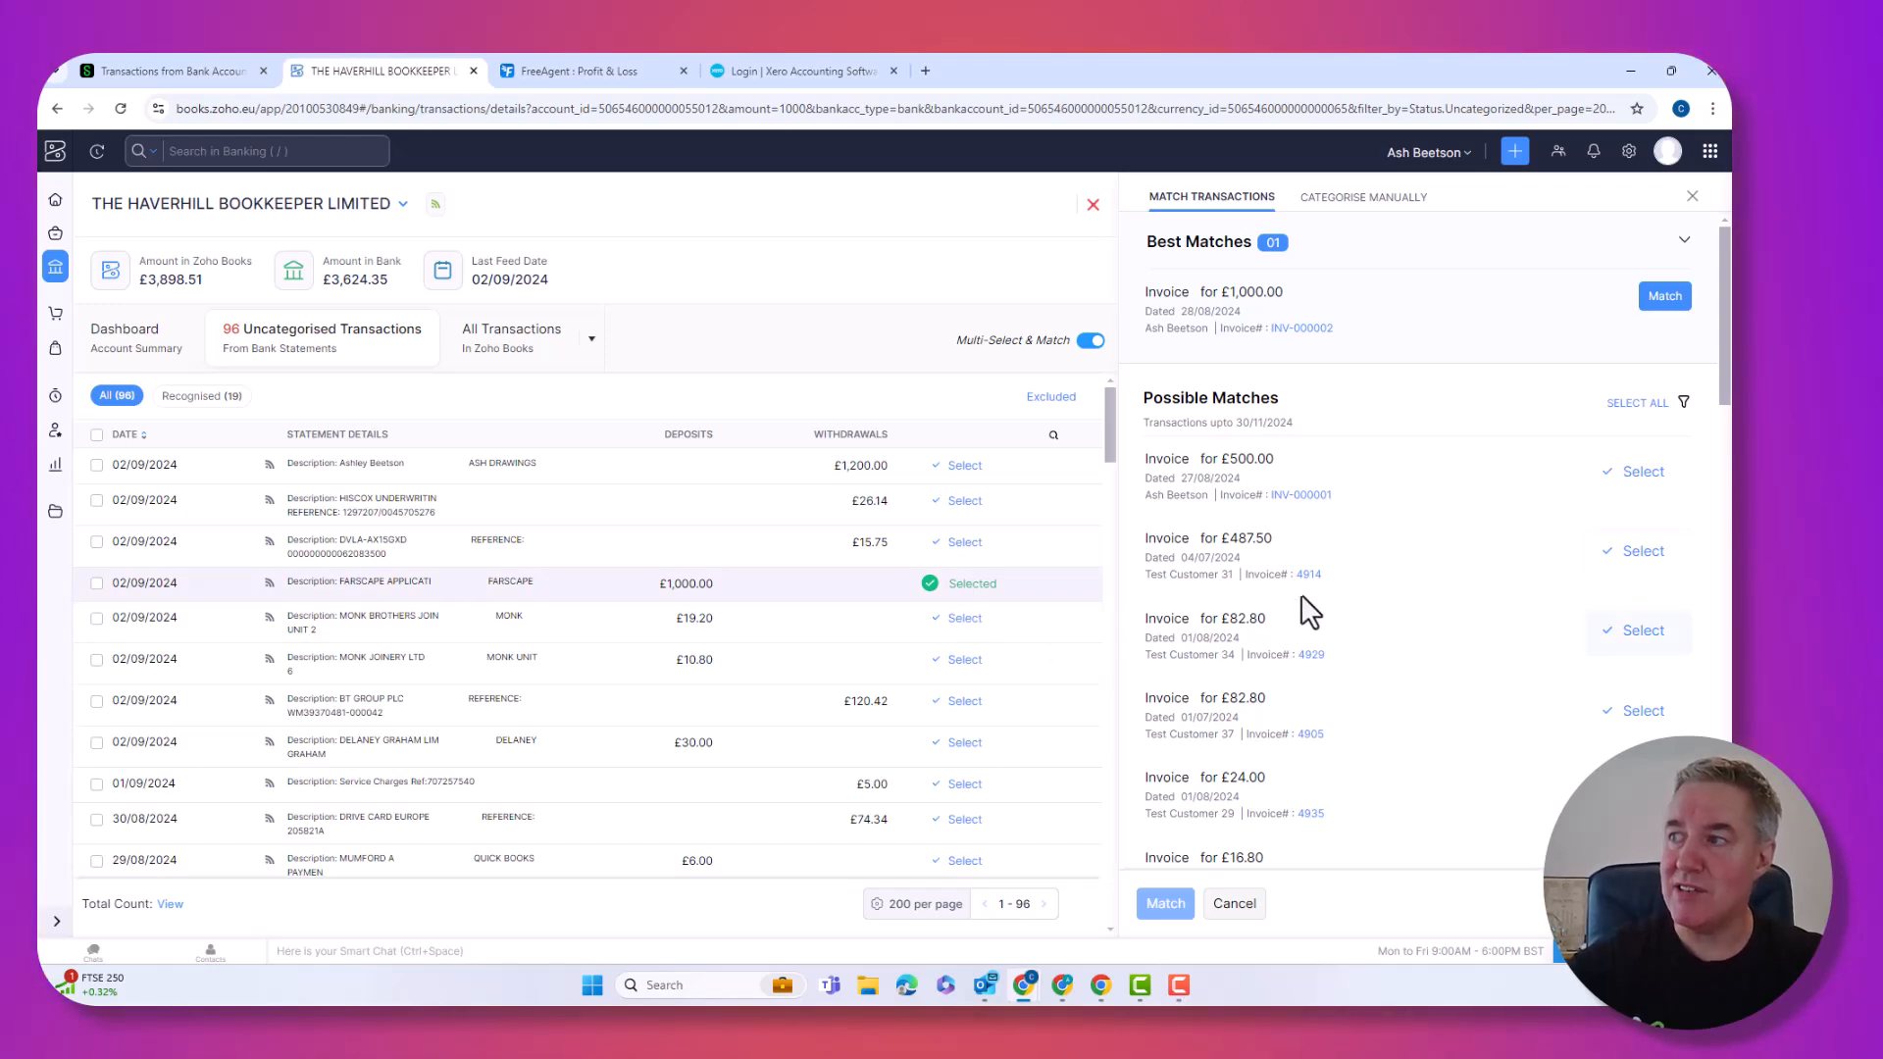
left_click(1638, 474)
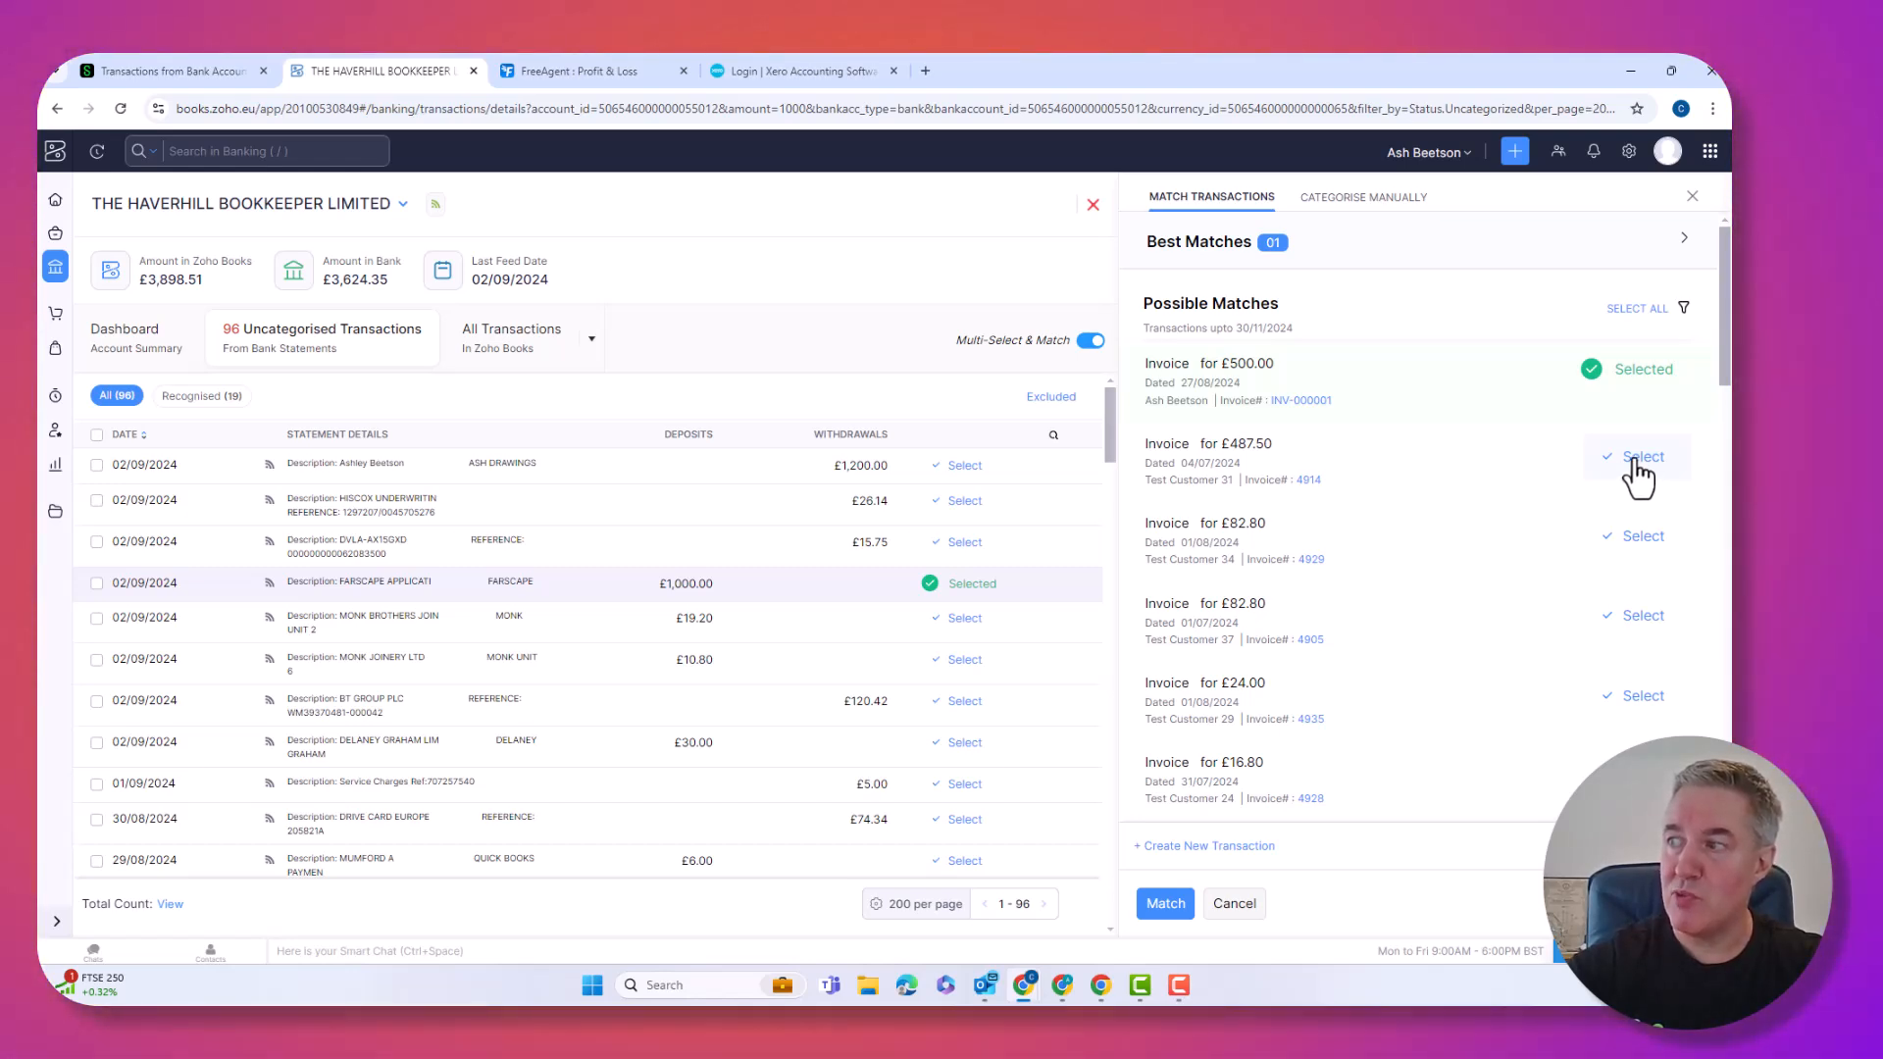
left_click(1635, 461)
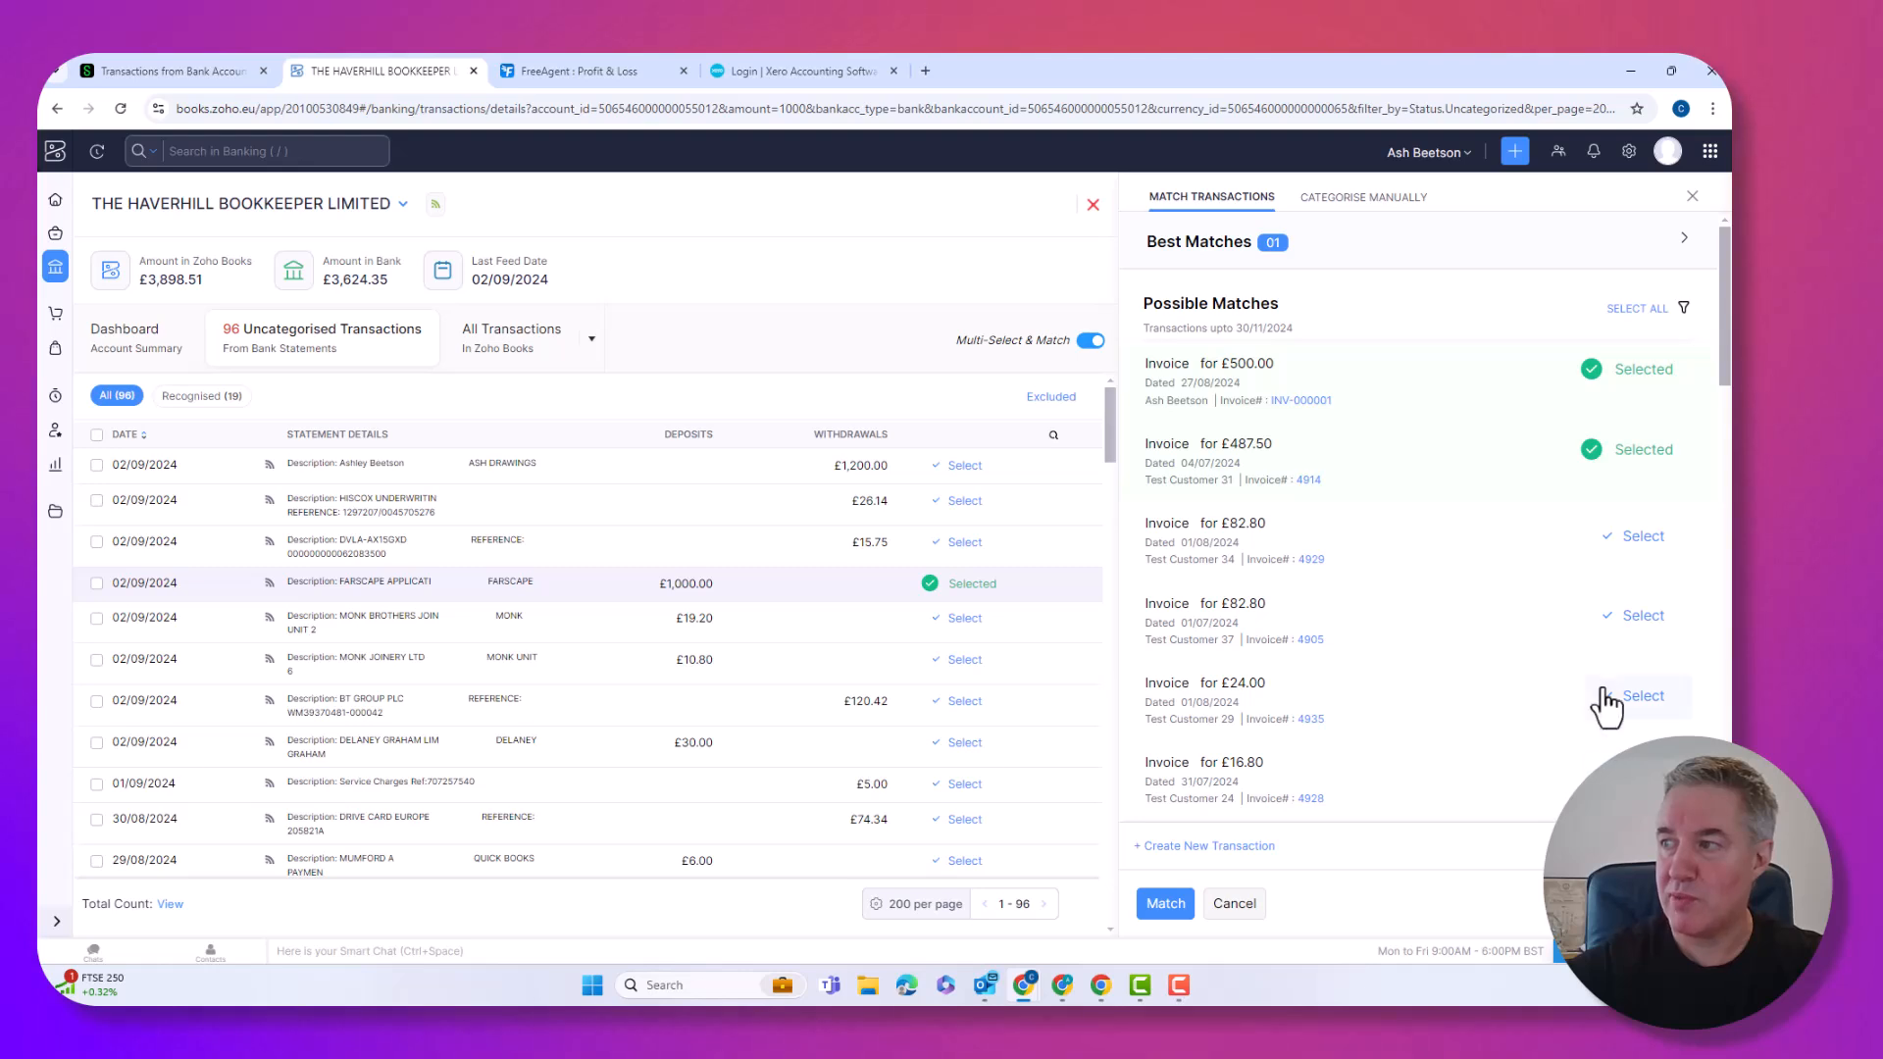
scroll(1613, 730, "down", 10)
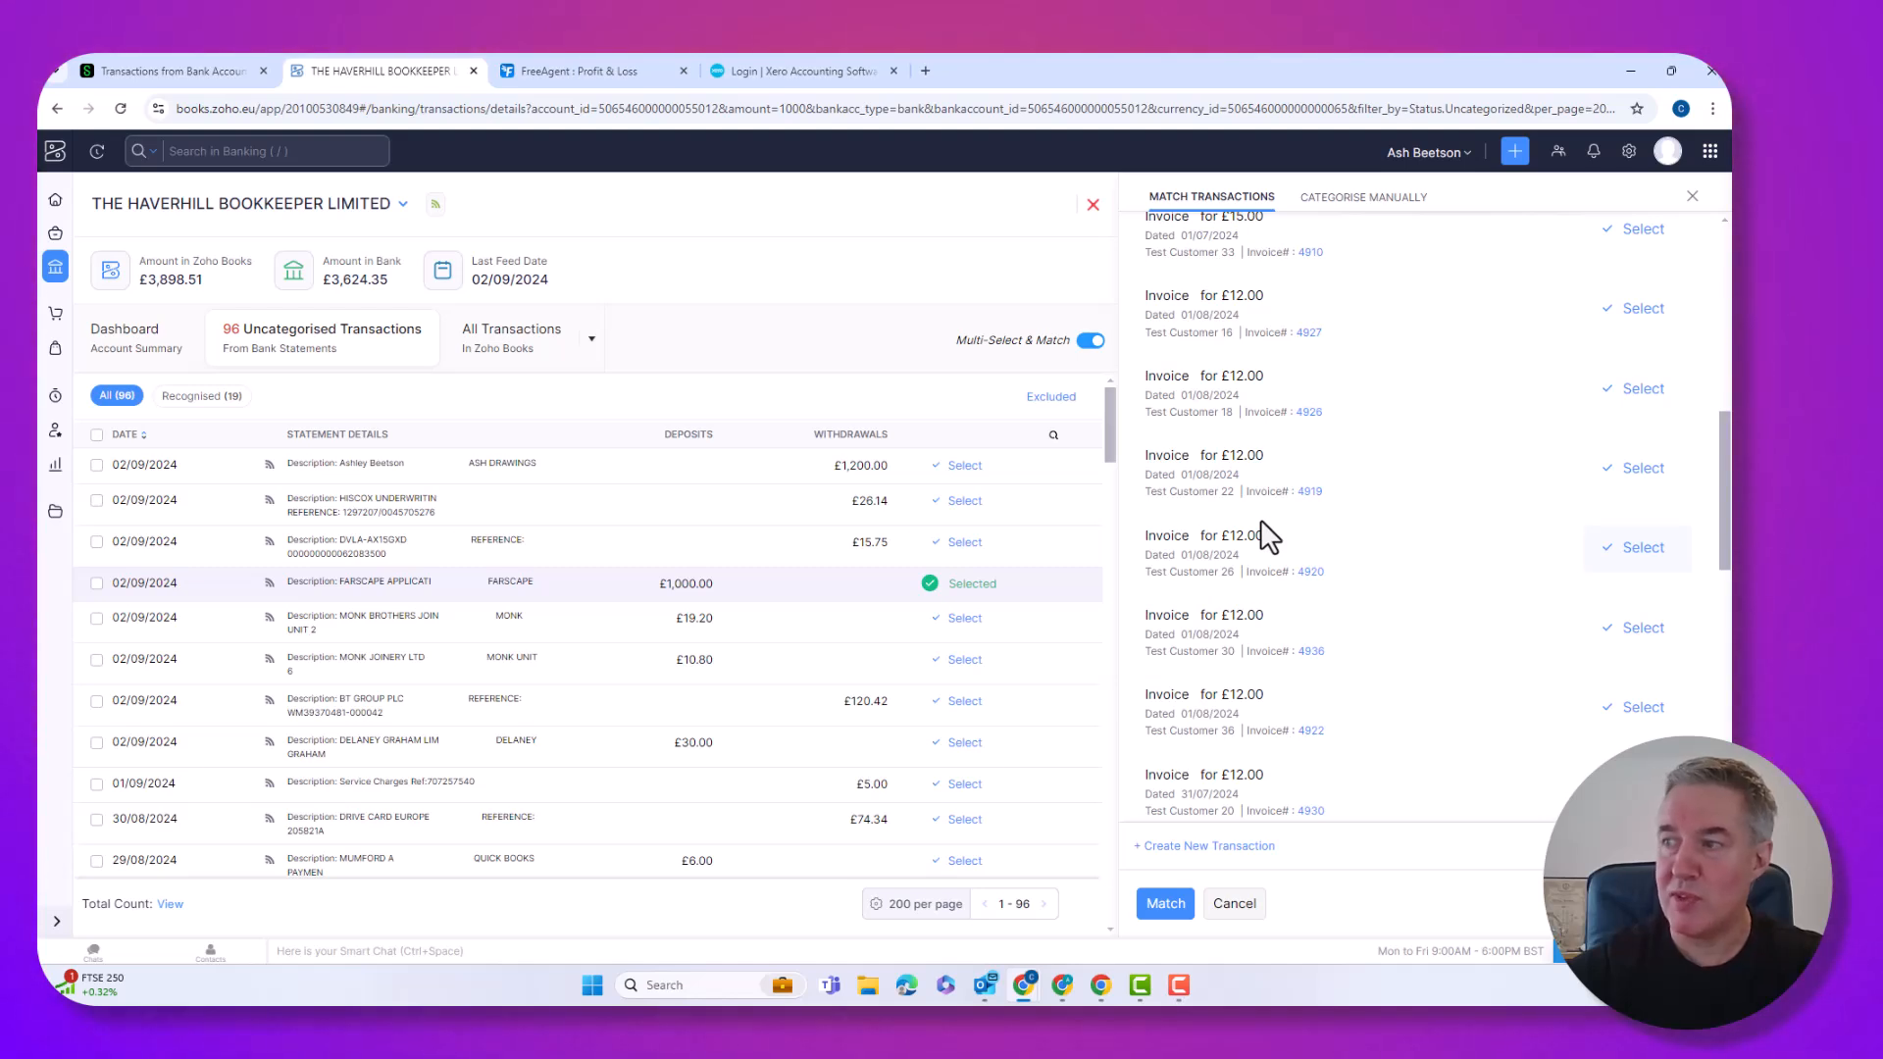
left_click(1615, 316)
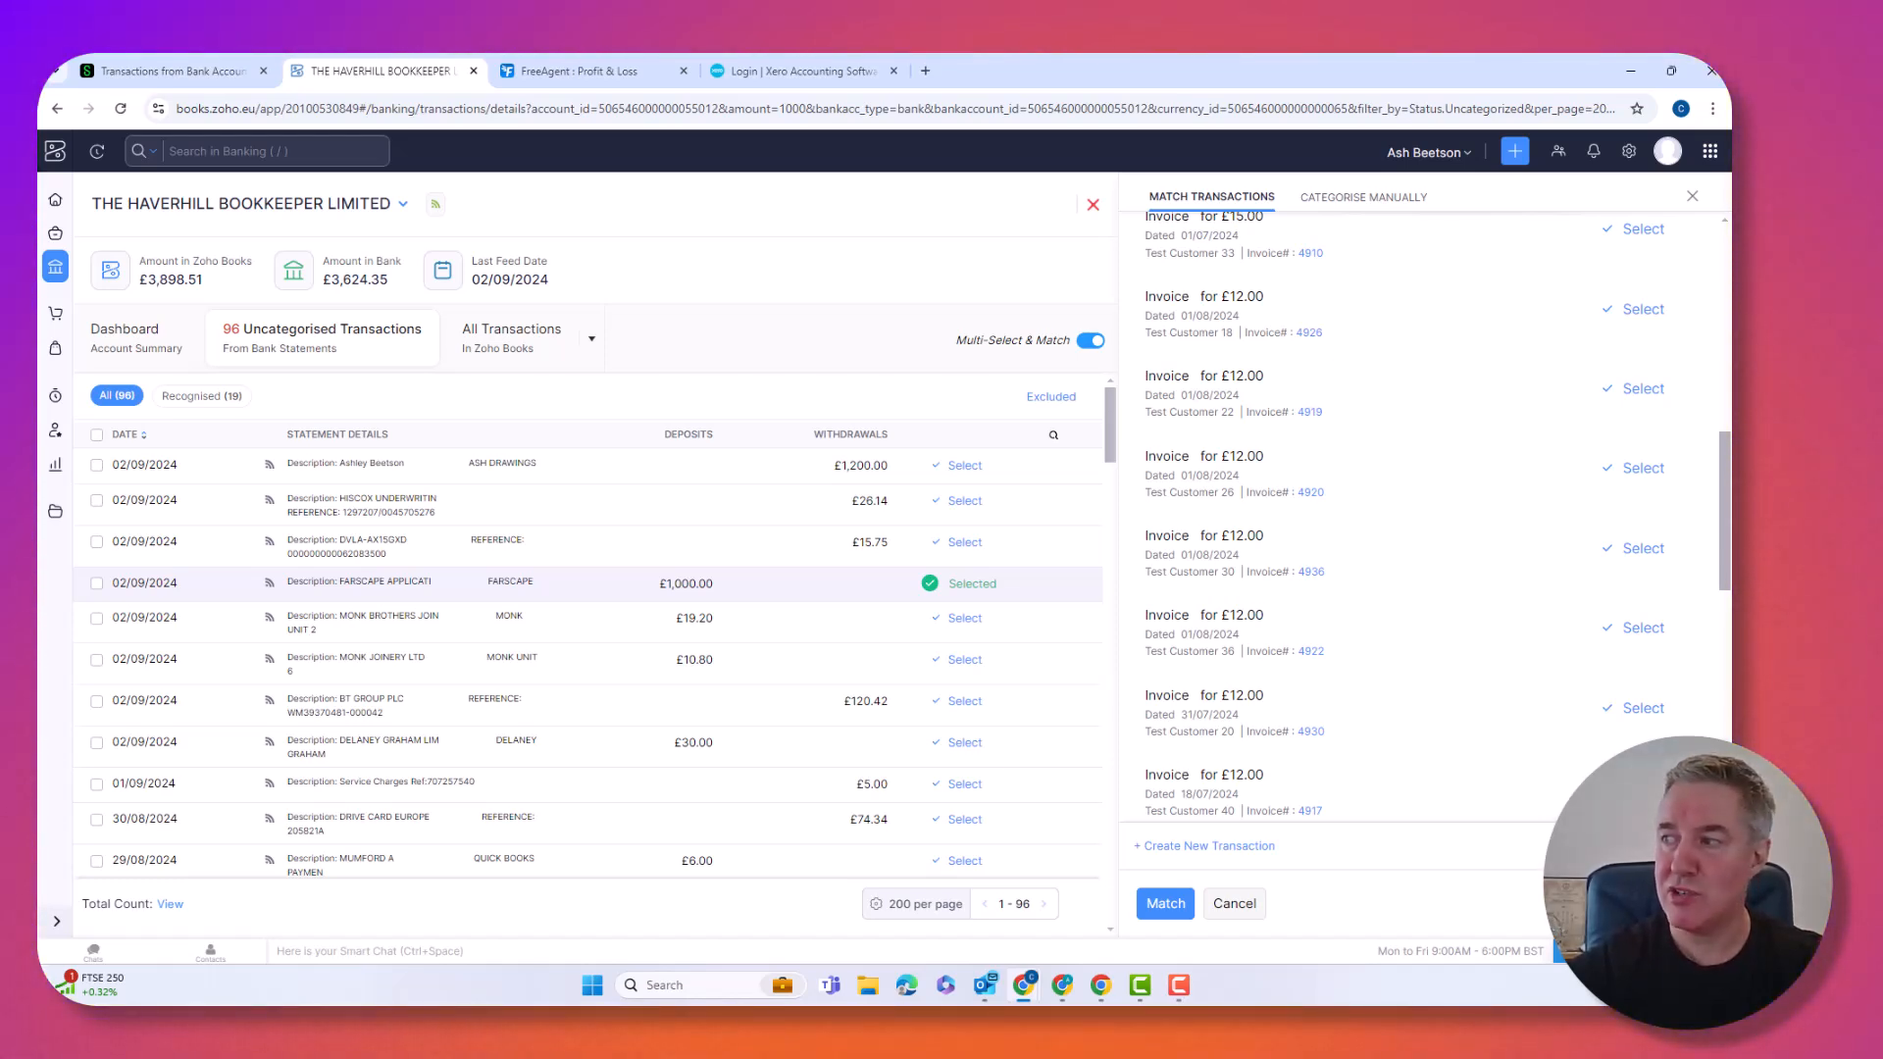
left_click(1188, 849)
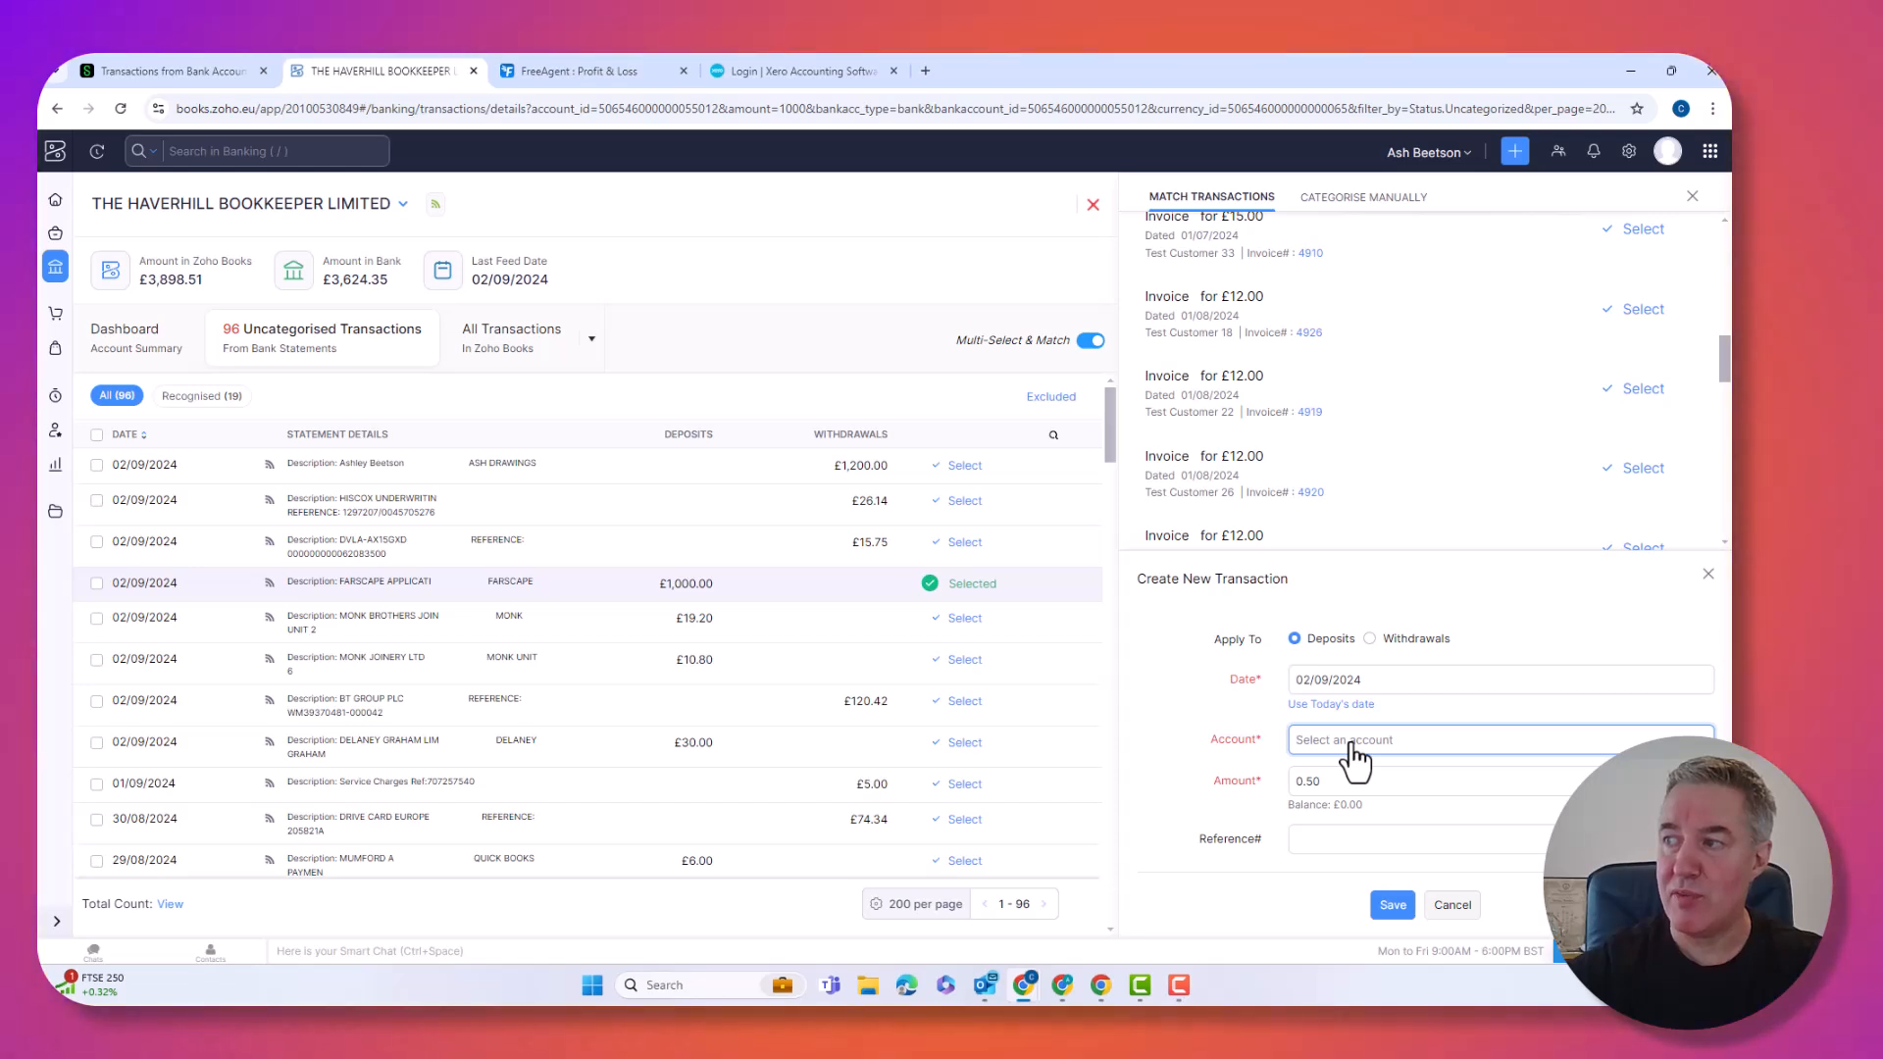
Record the 0.50 difference as General Income and save that transaction.
left_click(1351, 748)
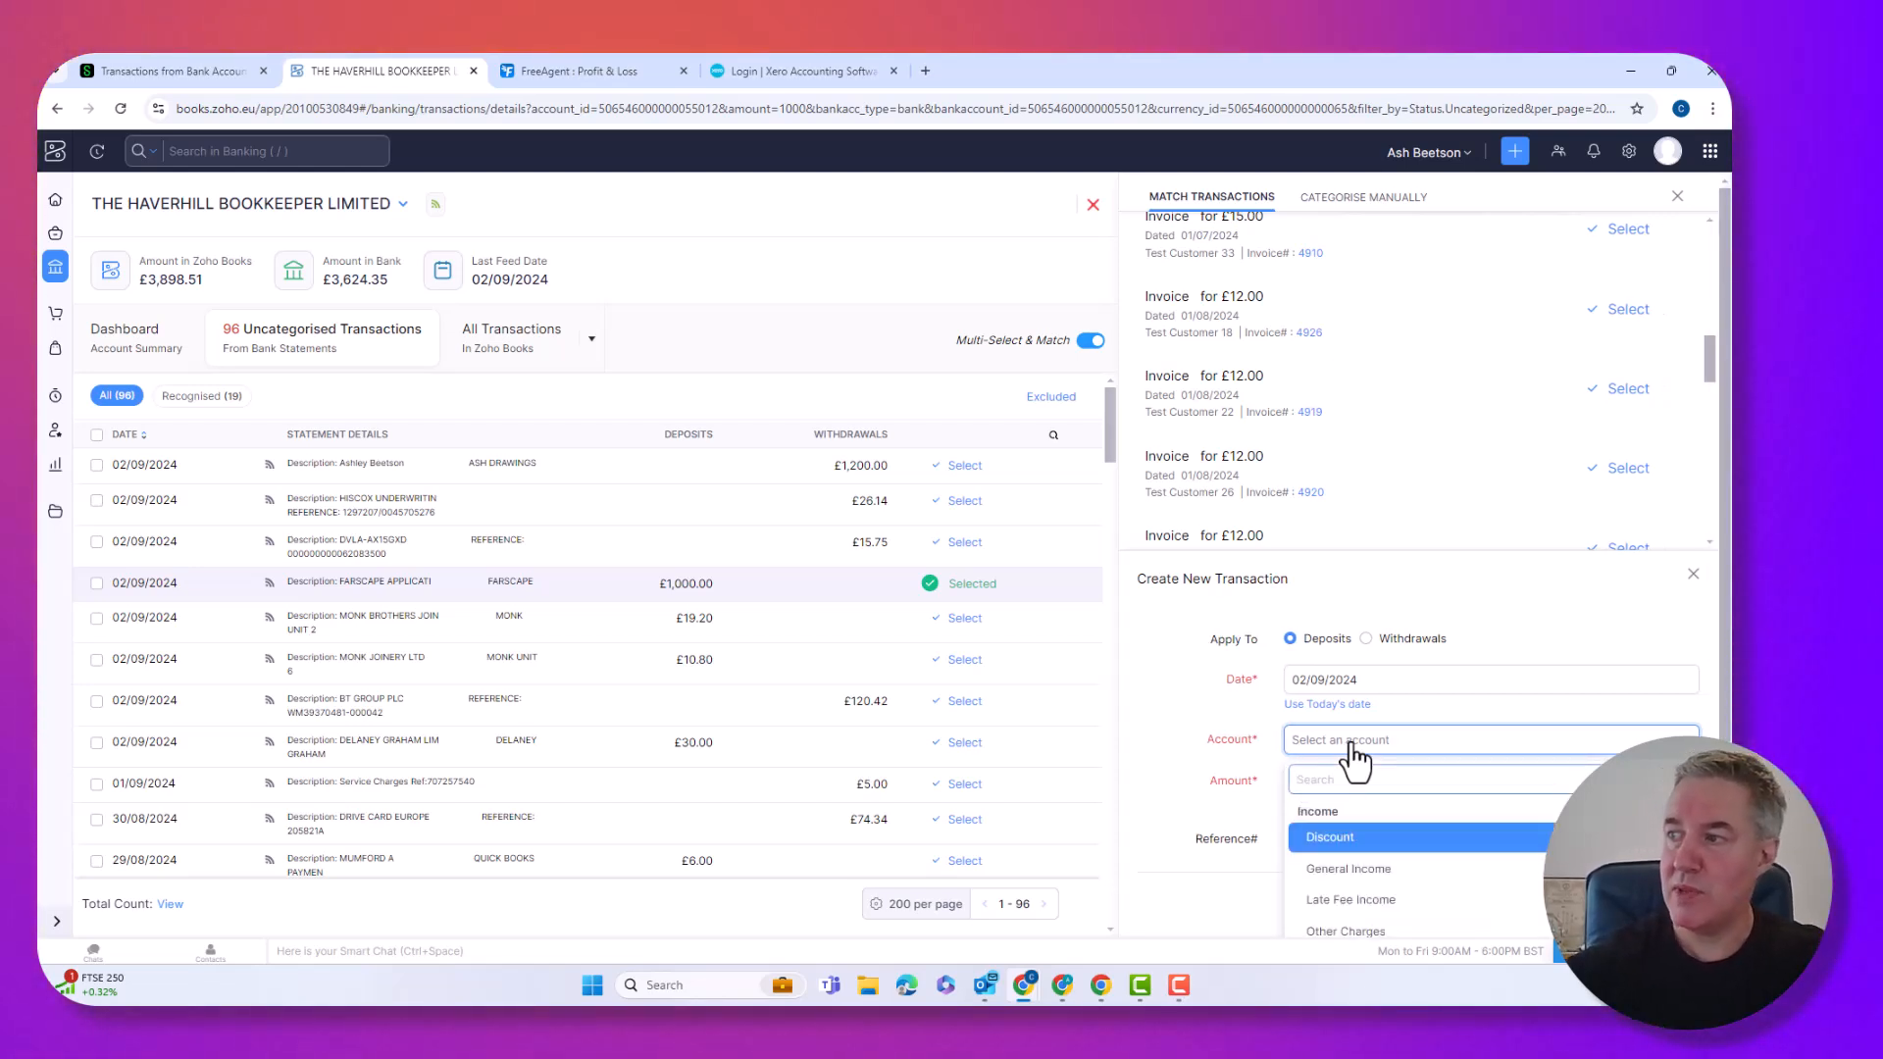
left_click(1374, 869)
left_click(1322, 778)
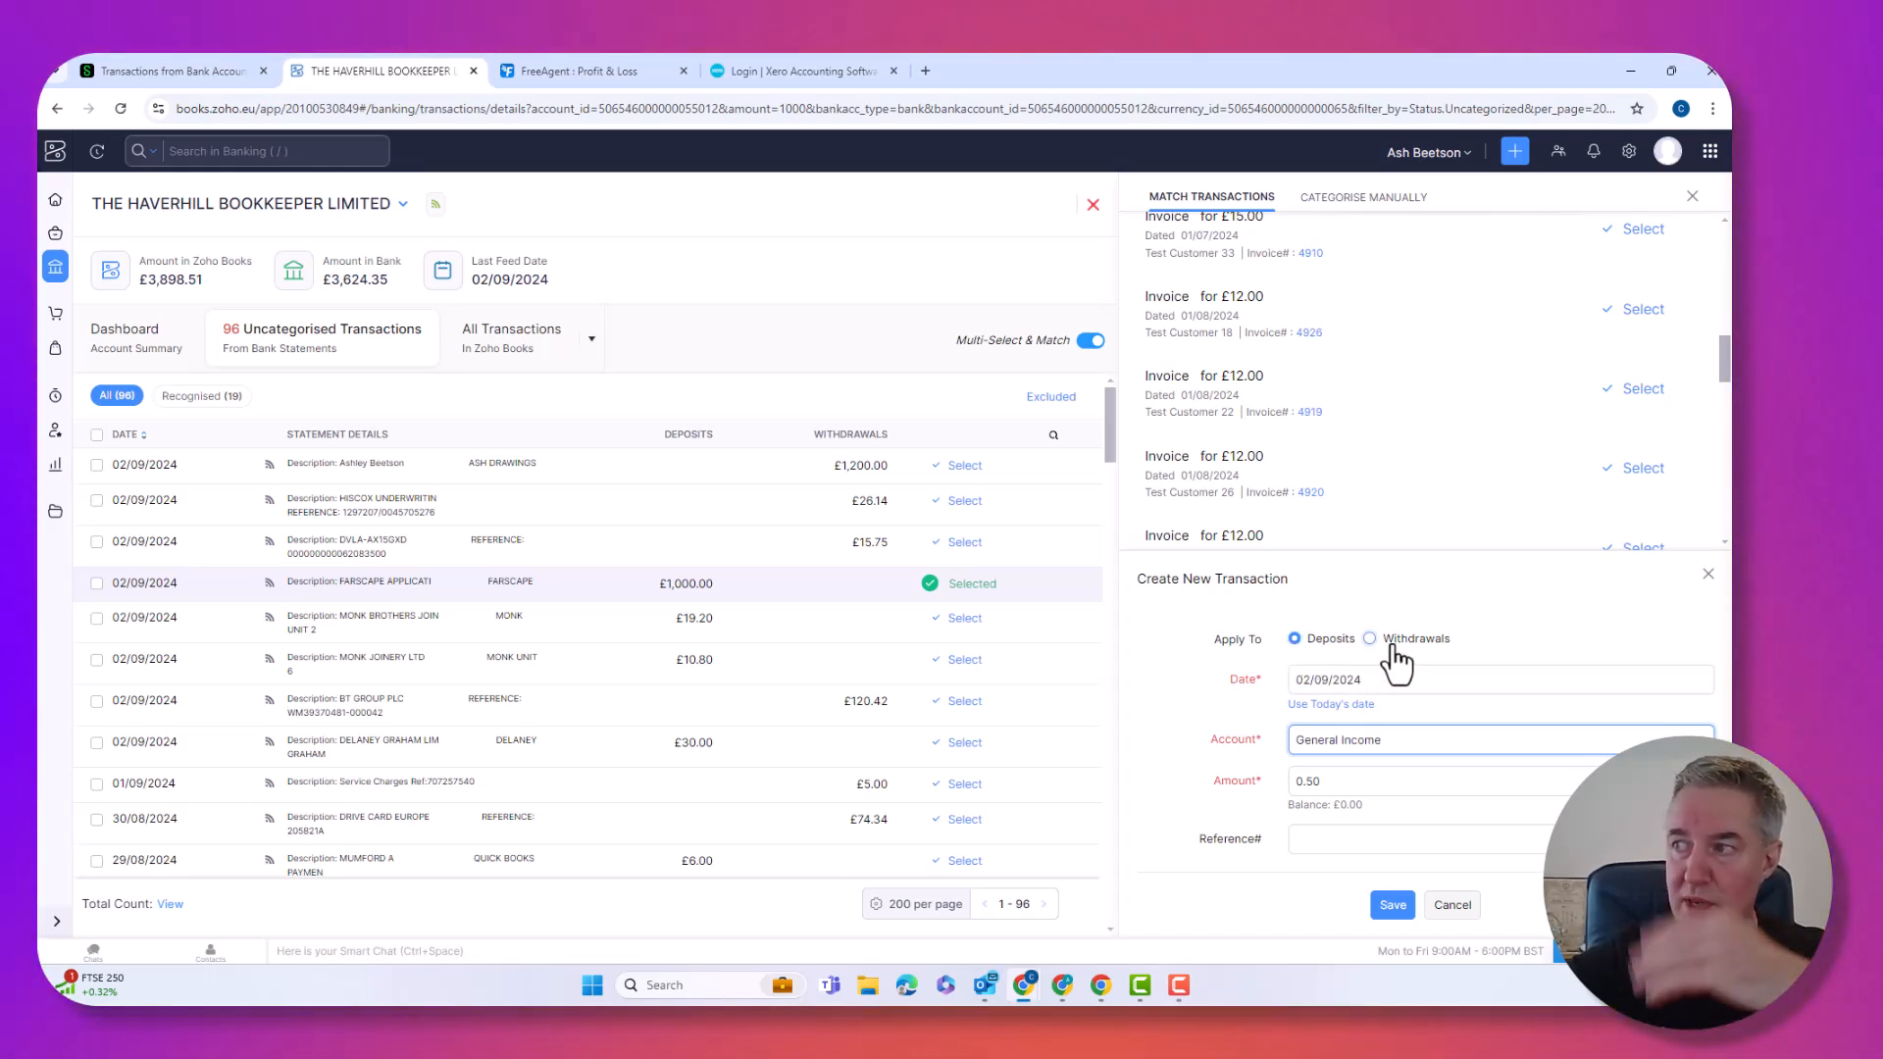
left_click(1394, 907)
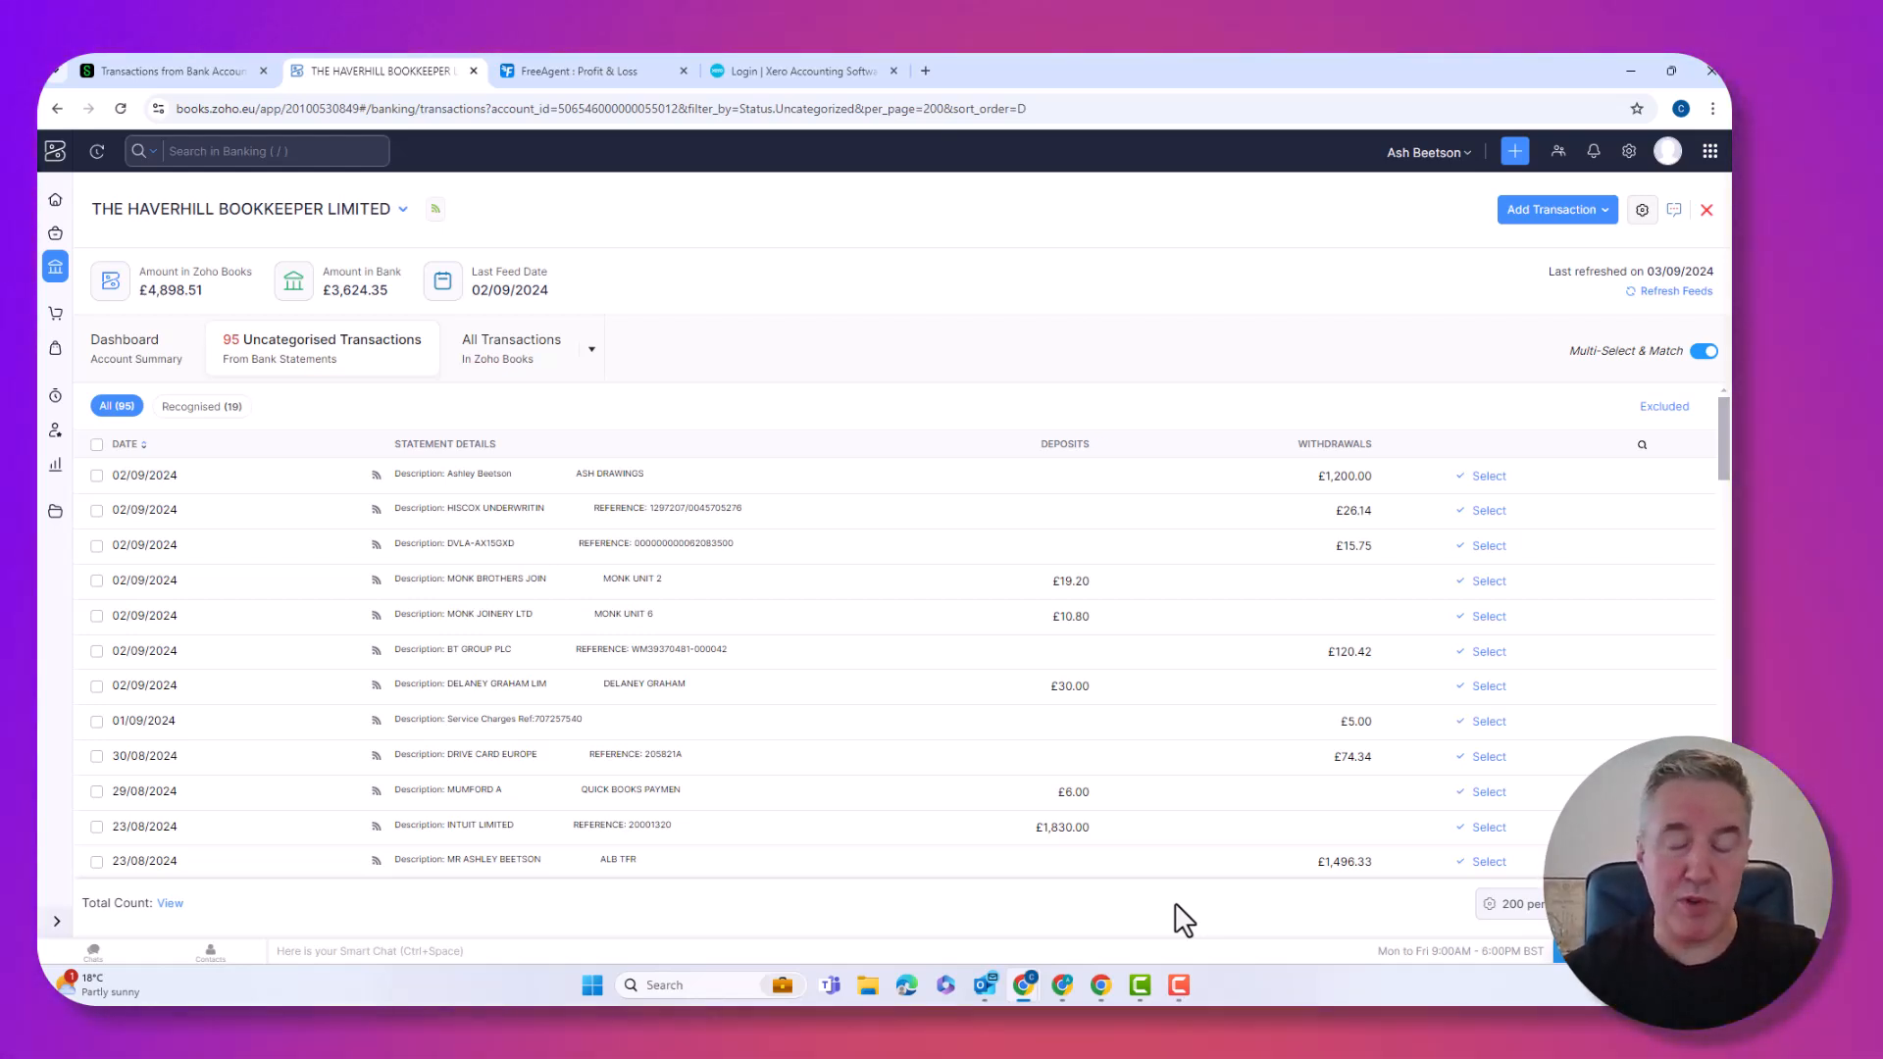
left_click(1098, 829)
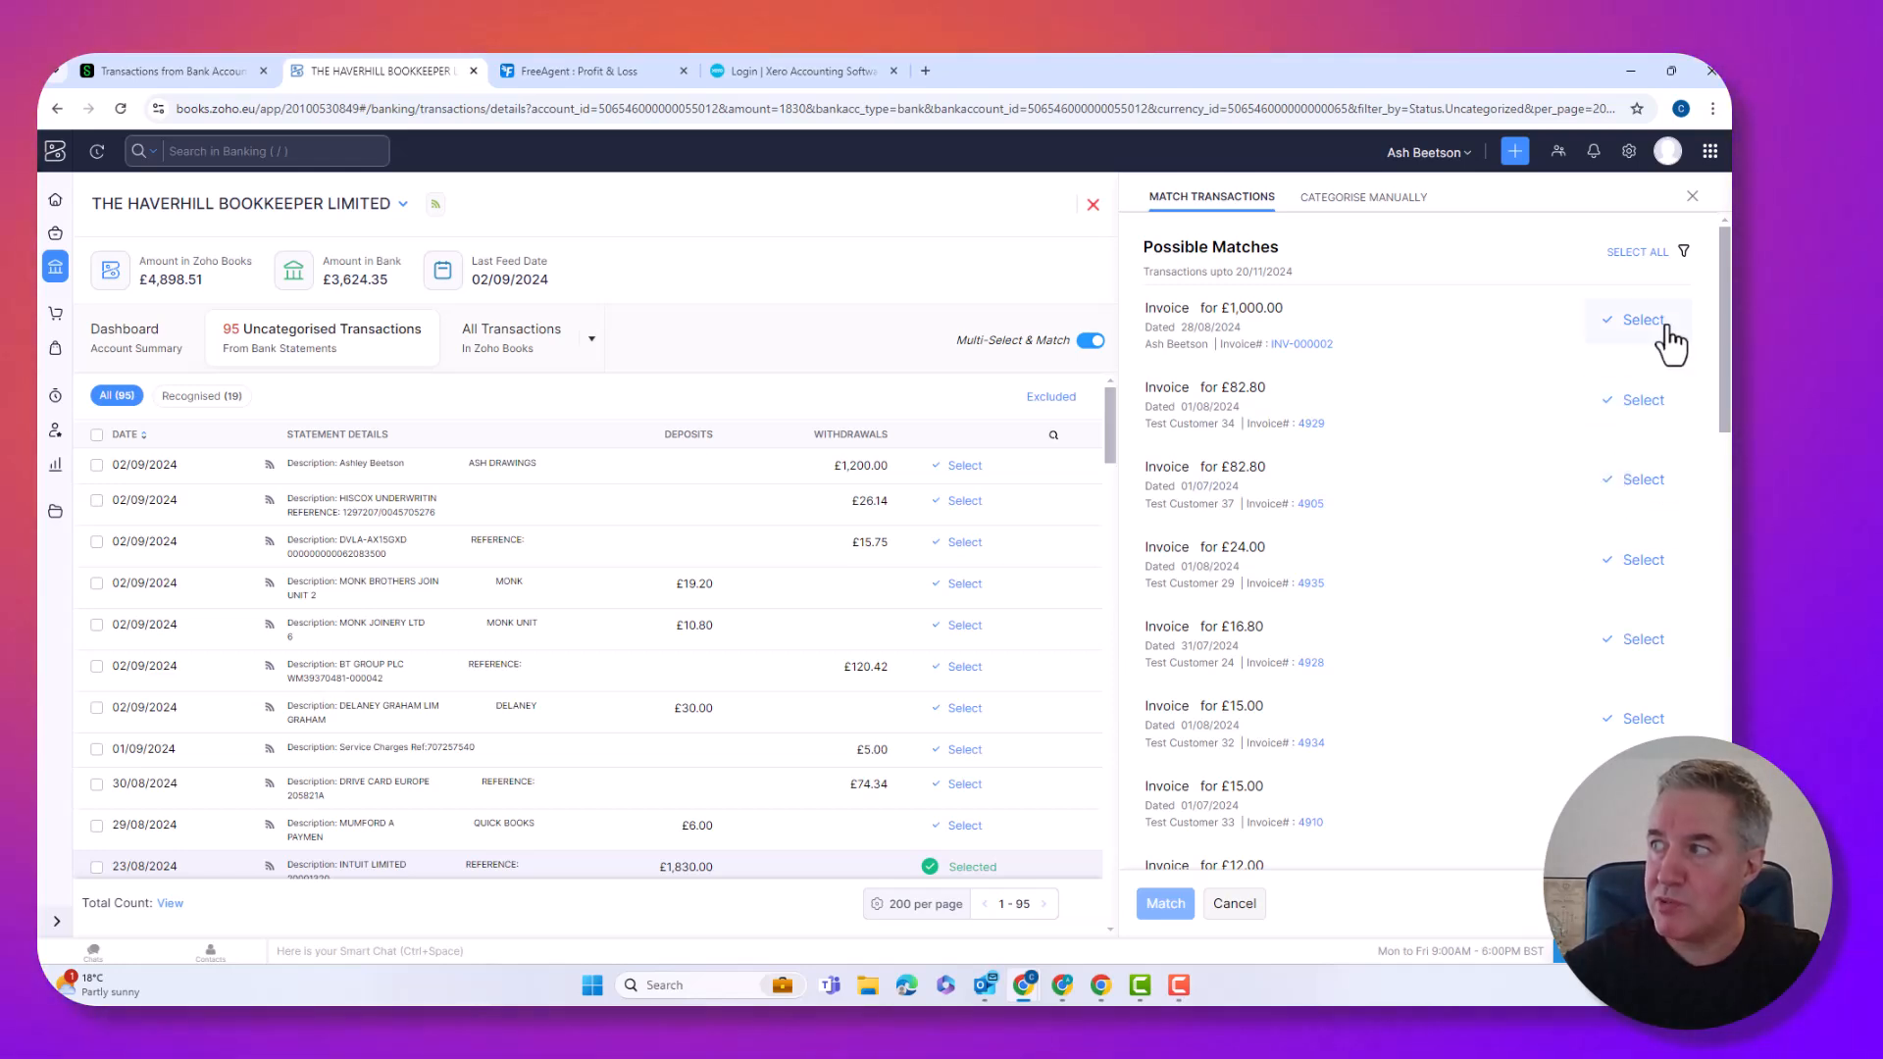
left_click(1684, 253)
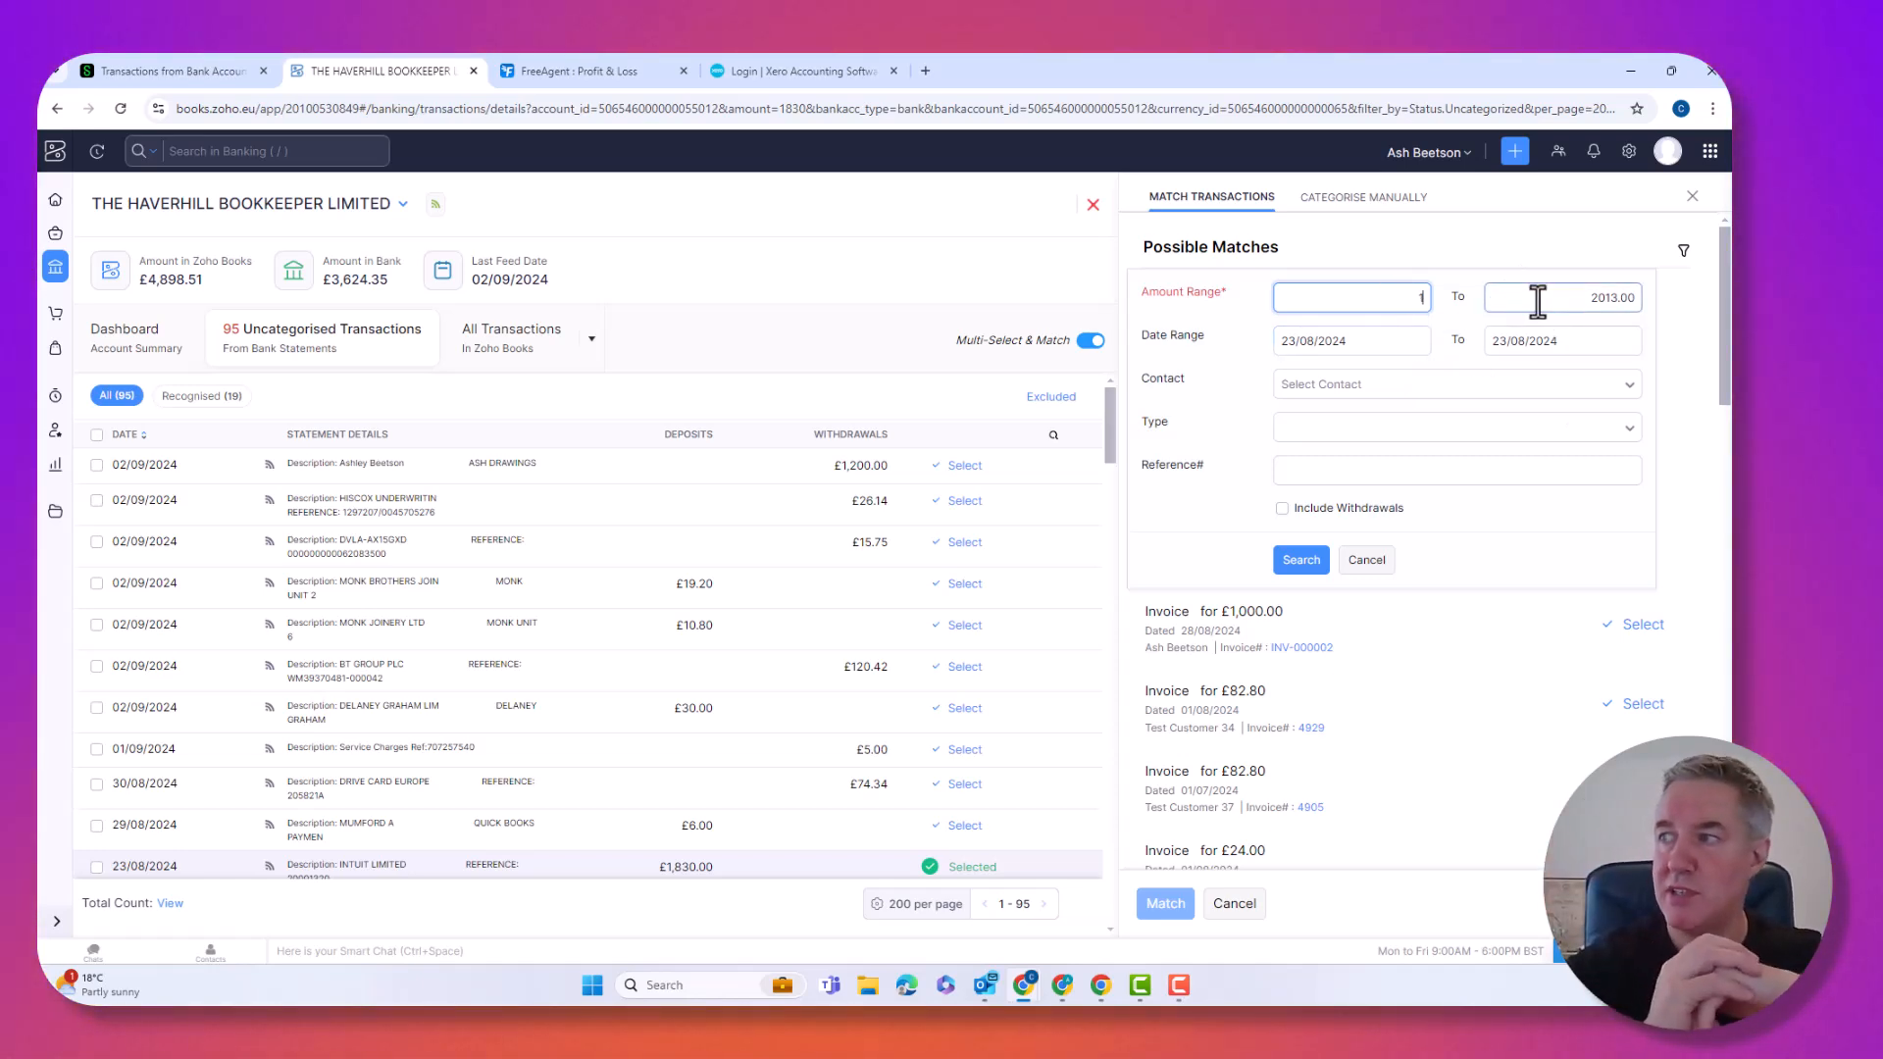
left_click(1368, 561)
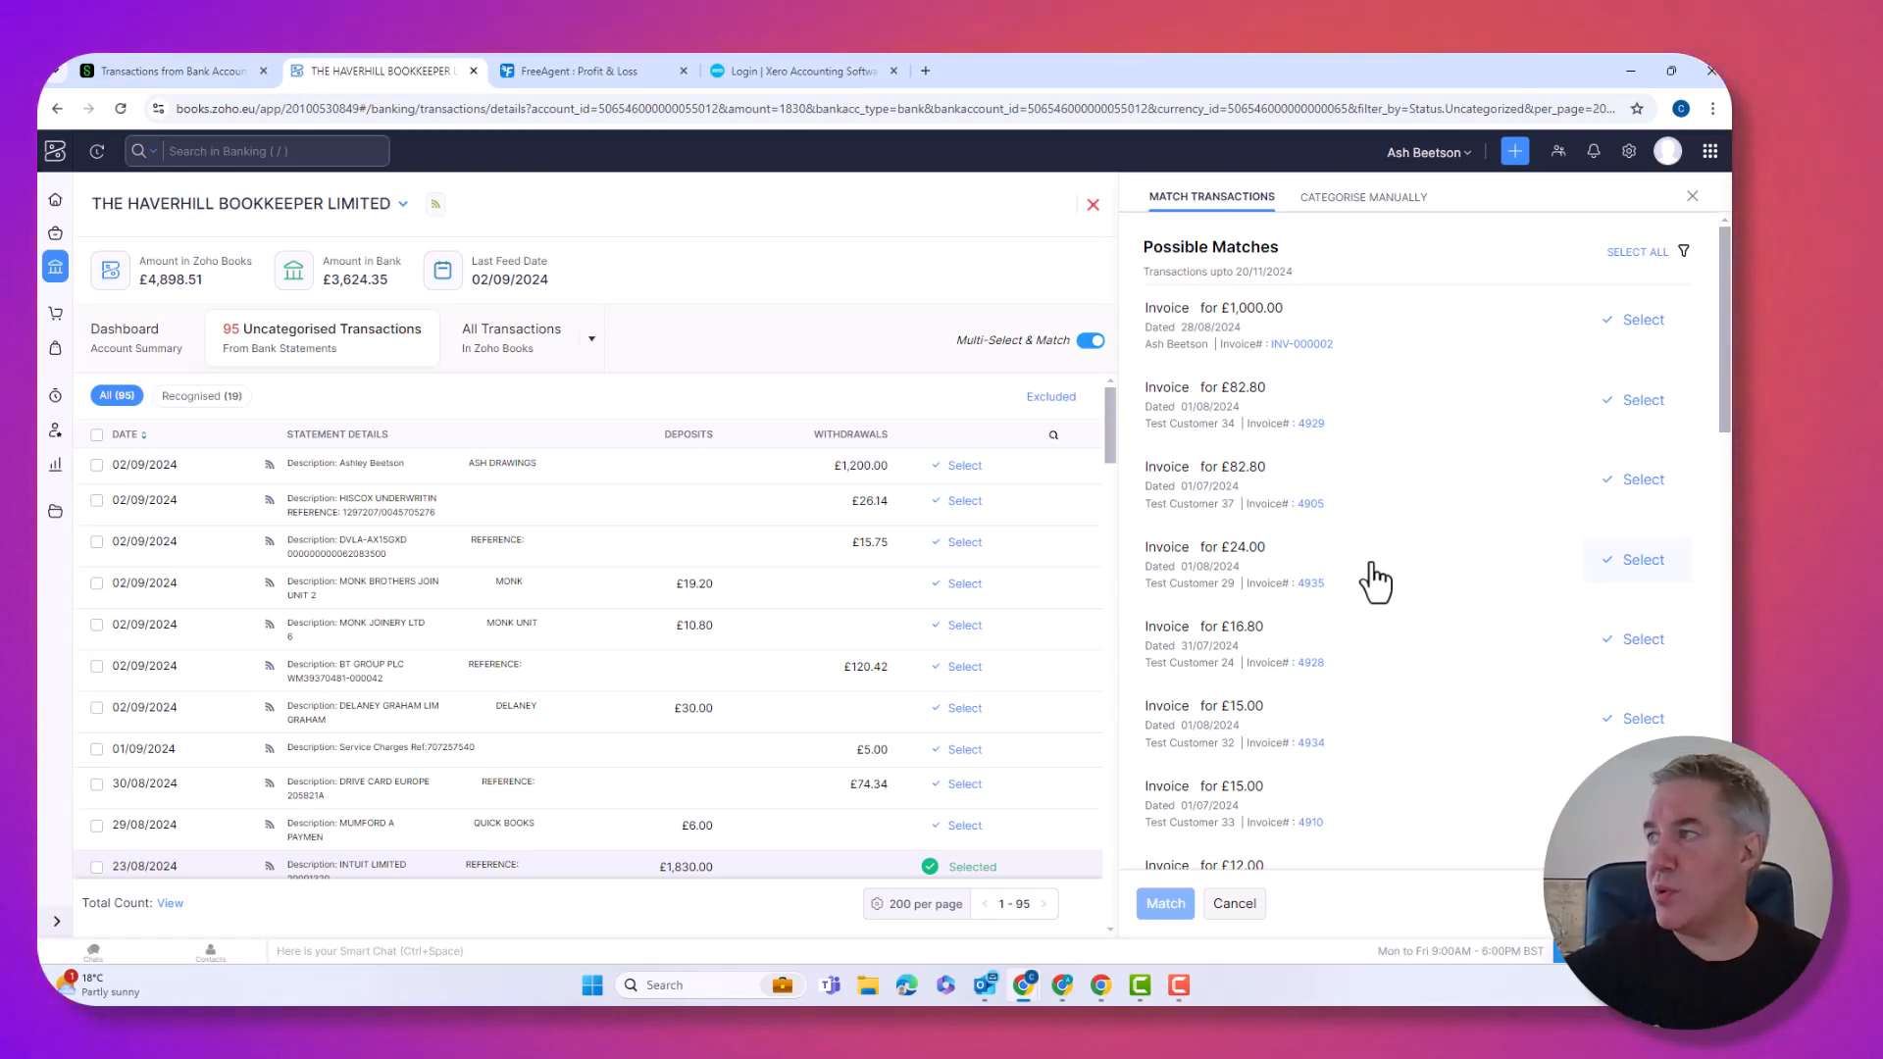
left_click(1692, 197)
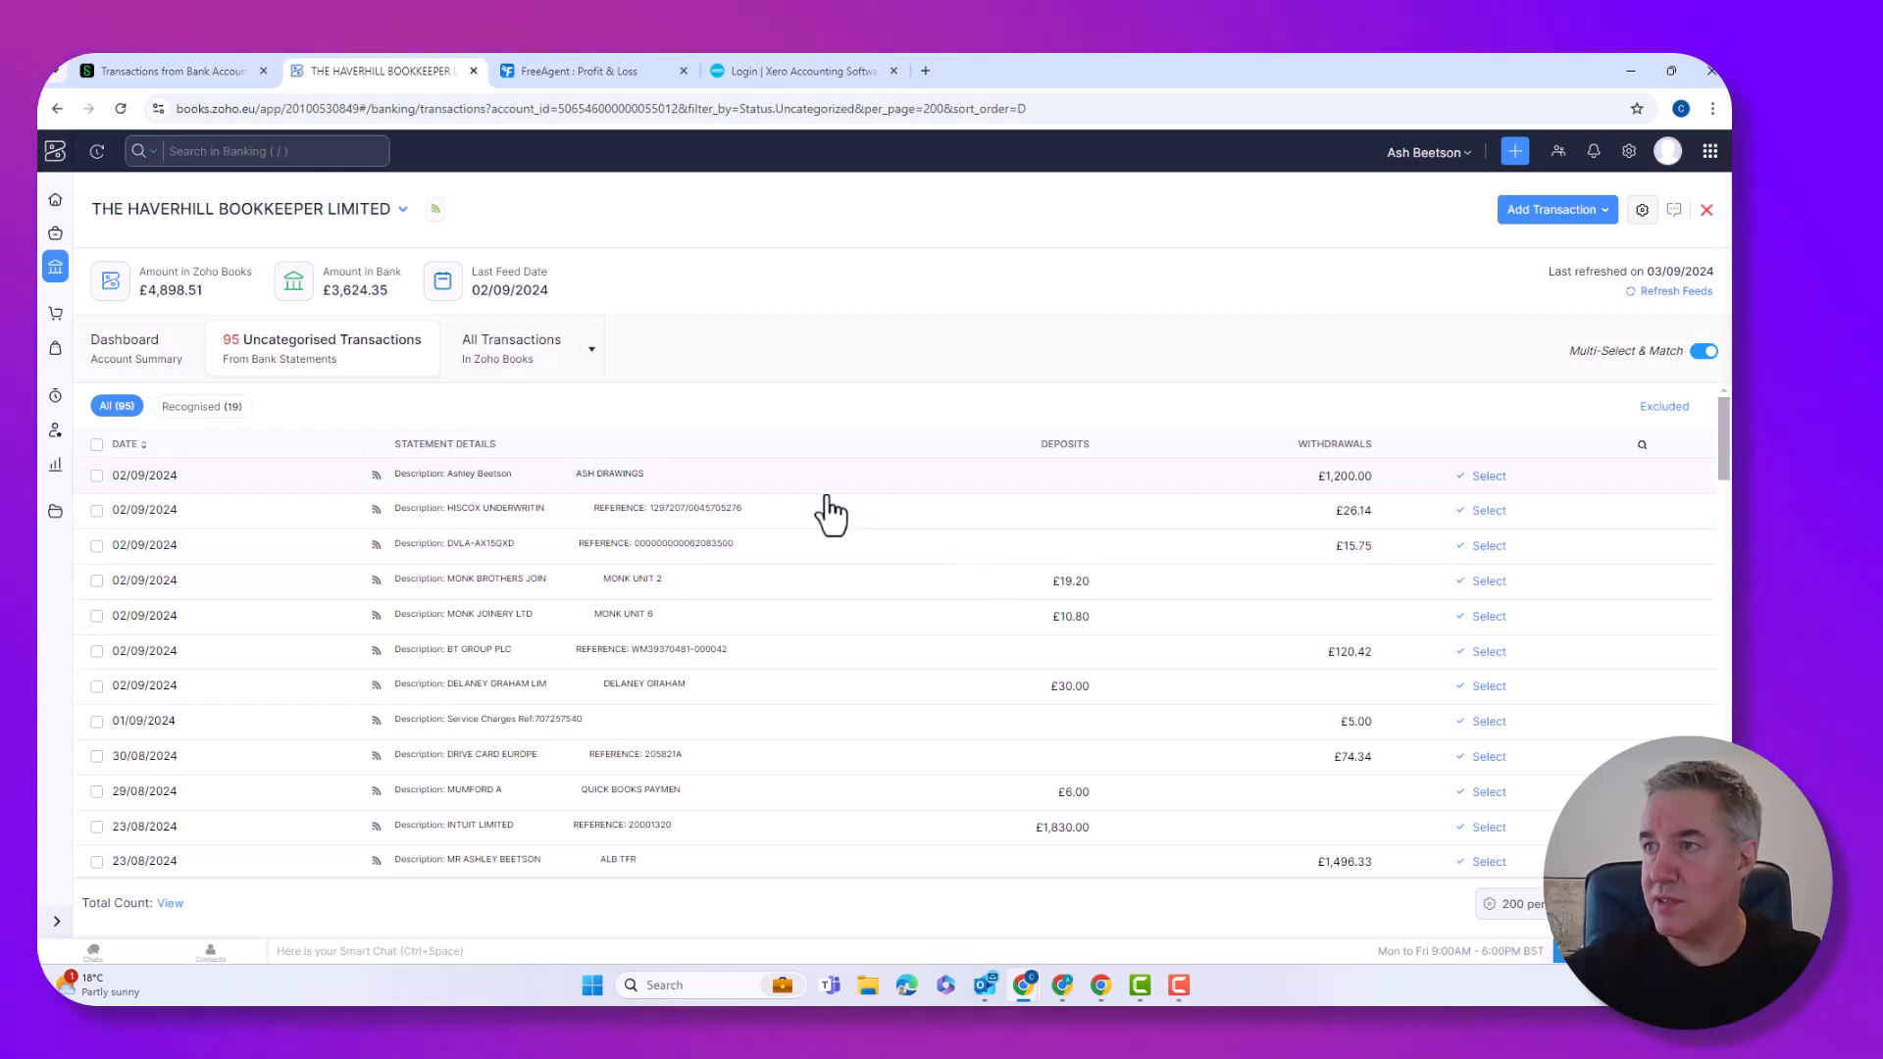
Open the £26.14 HISCOX UNDERWRITIN payment and switch to categorising it manually.
left_click(867, 515)
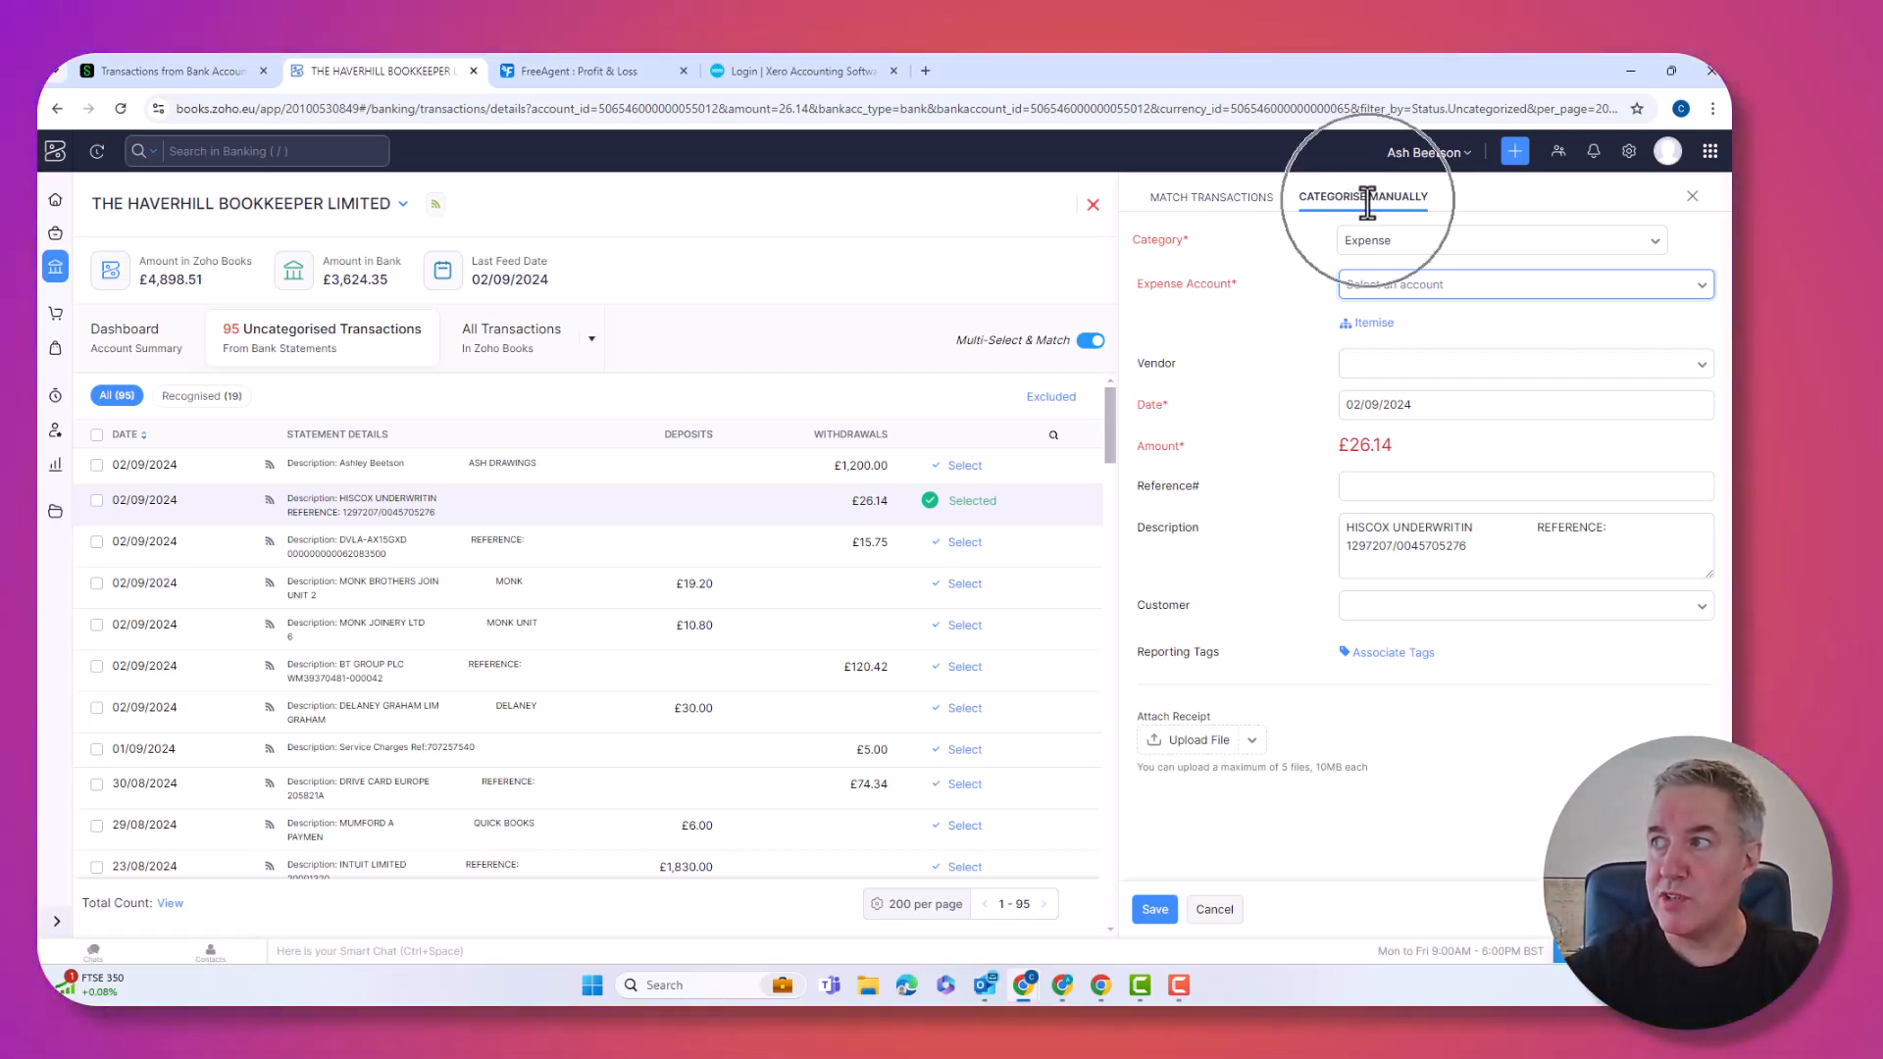
left_click(1201, 202)
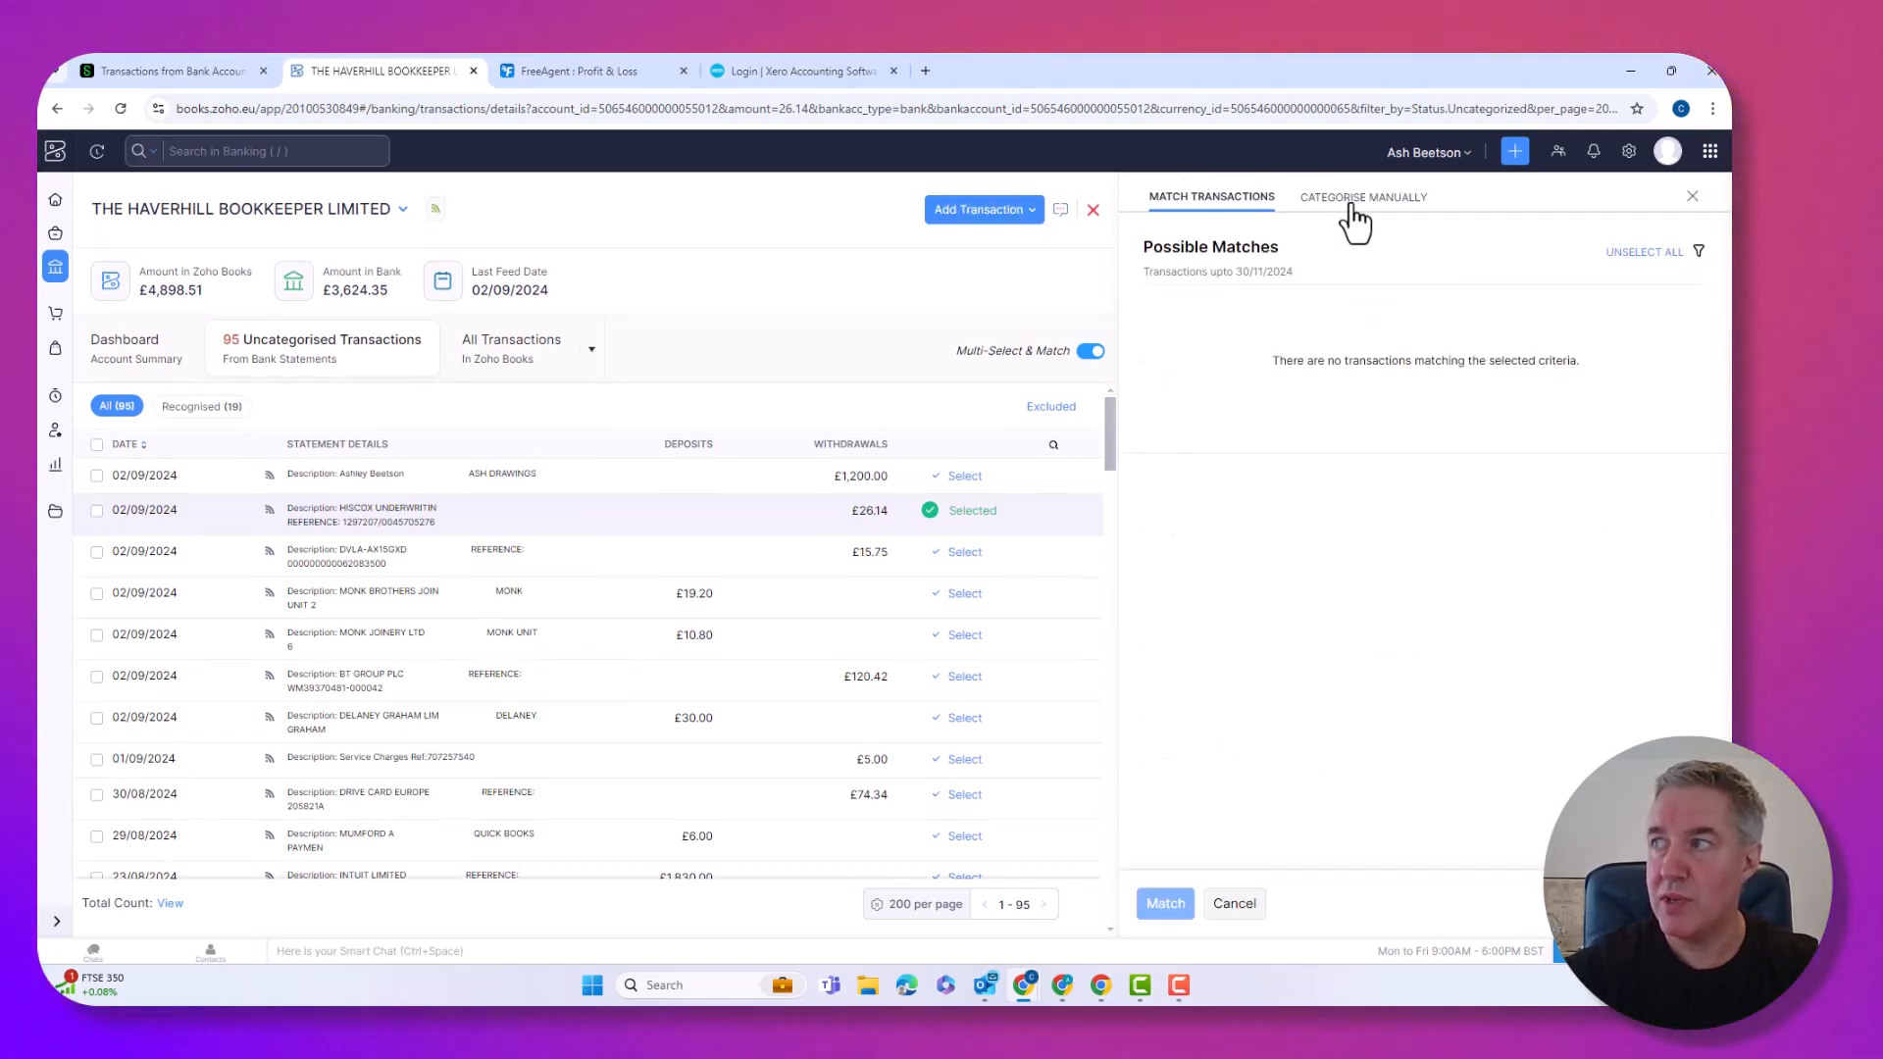
left_click(1357, 206)
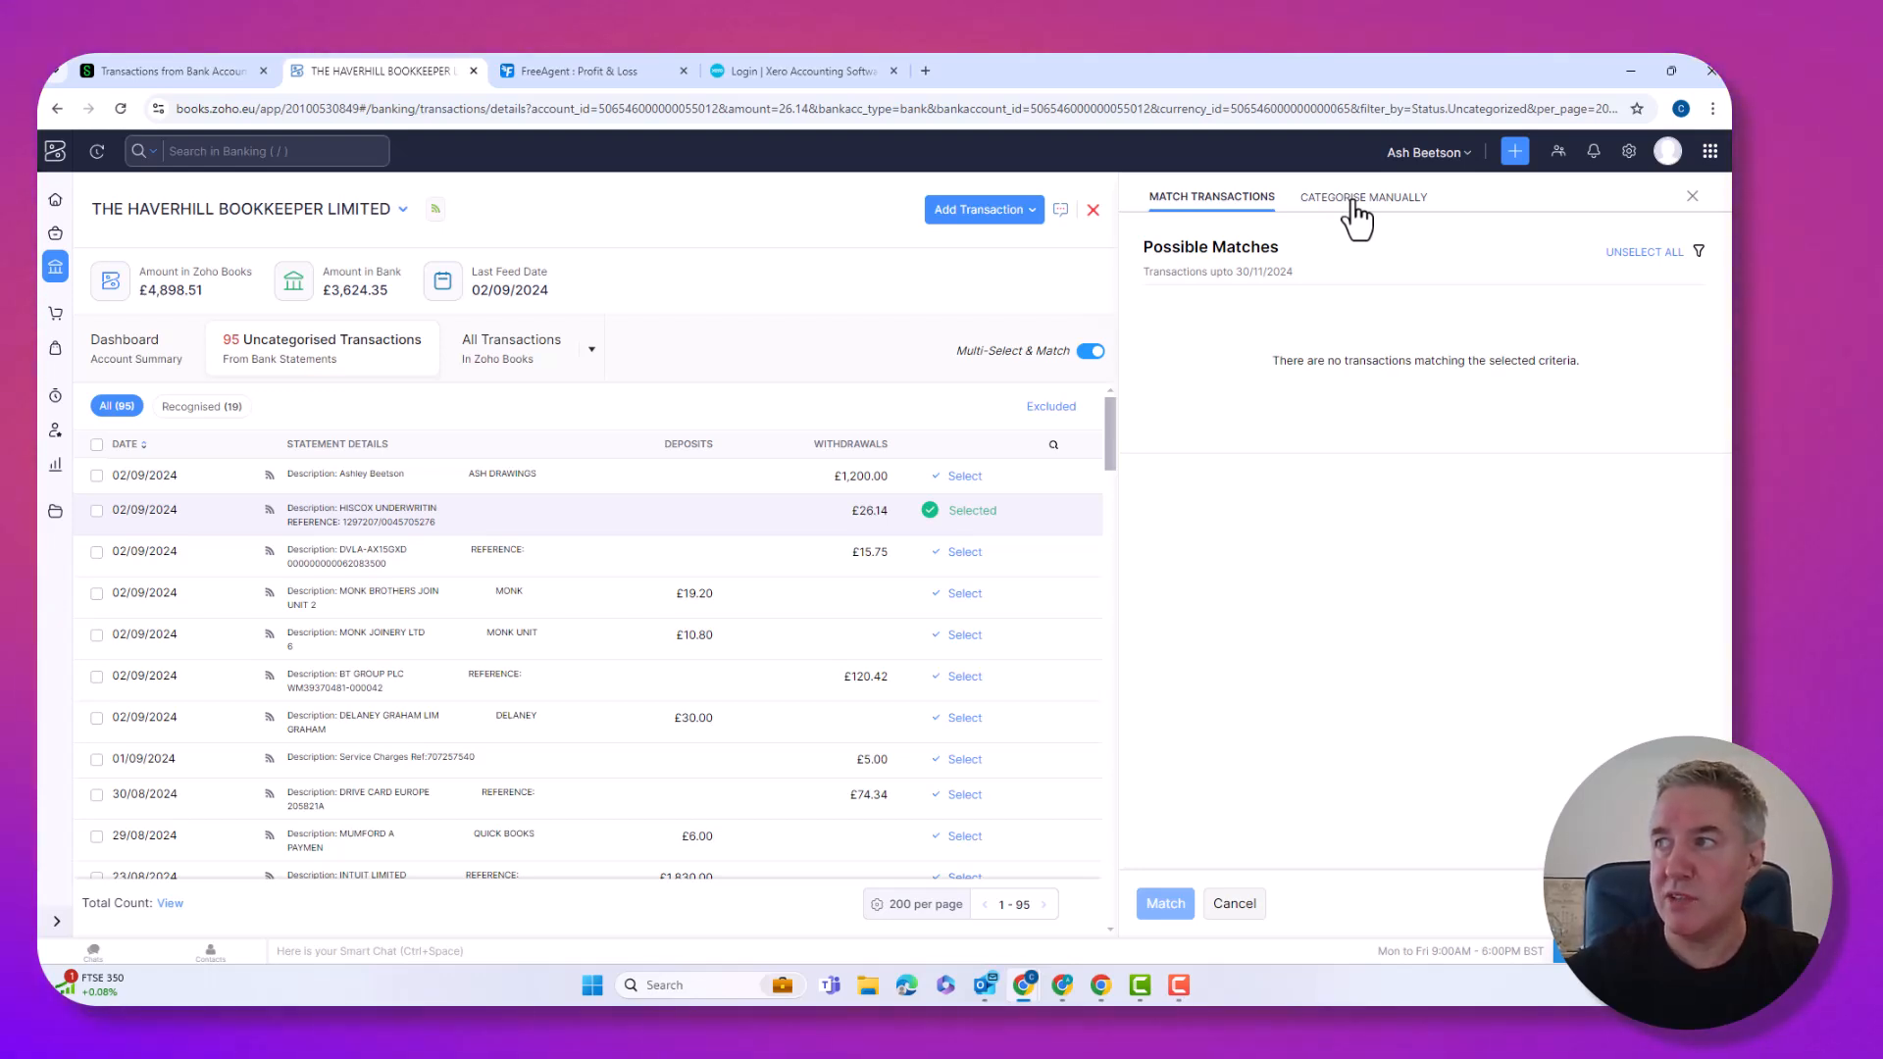
left_click(1355, 201)
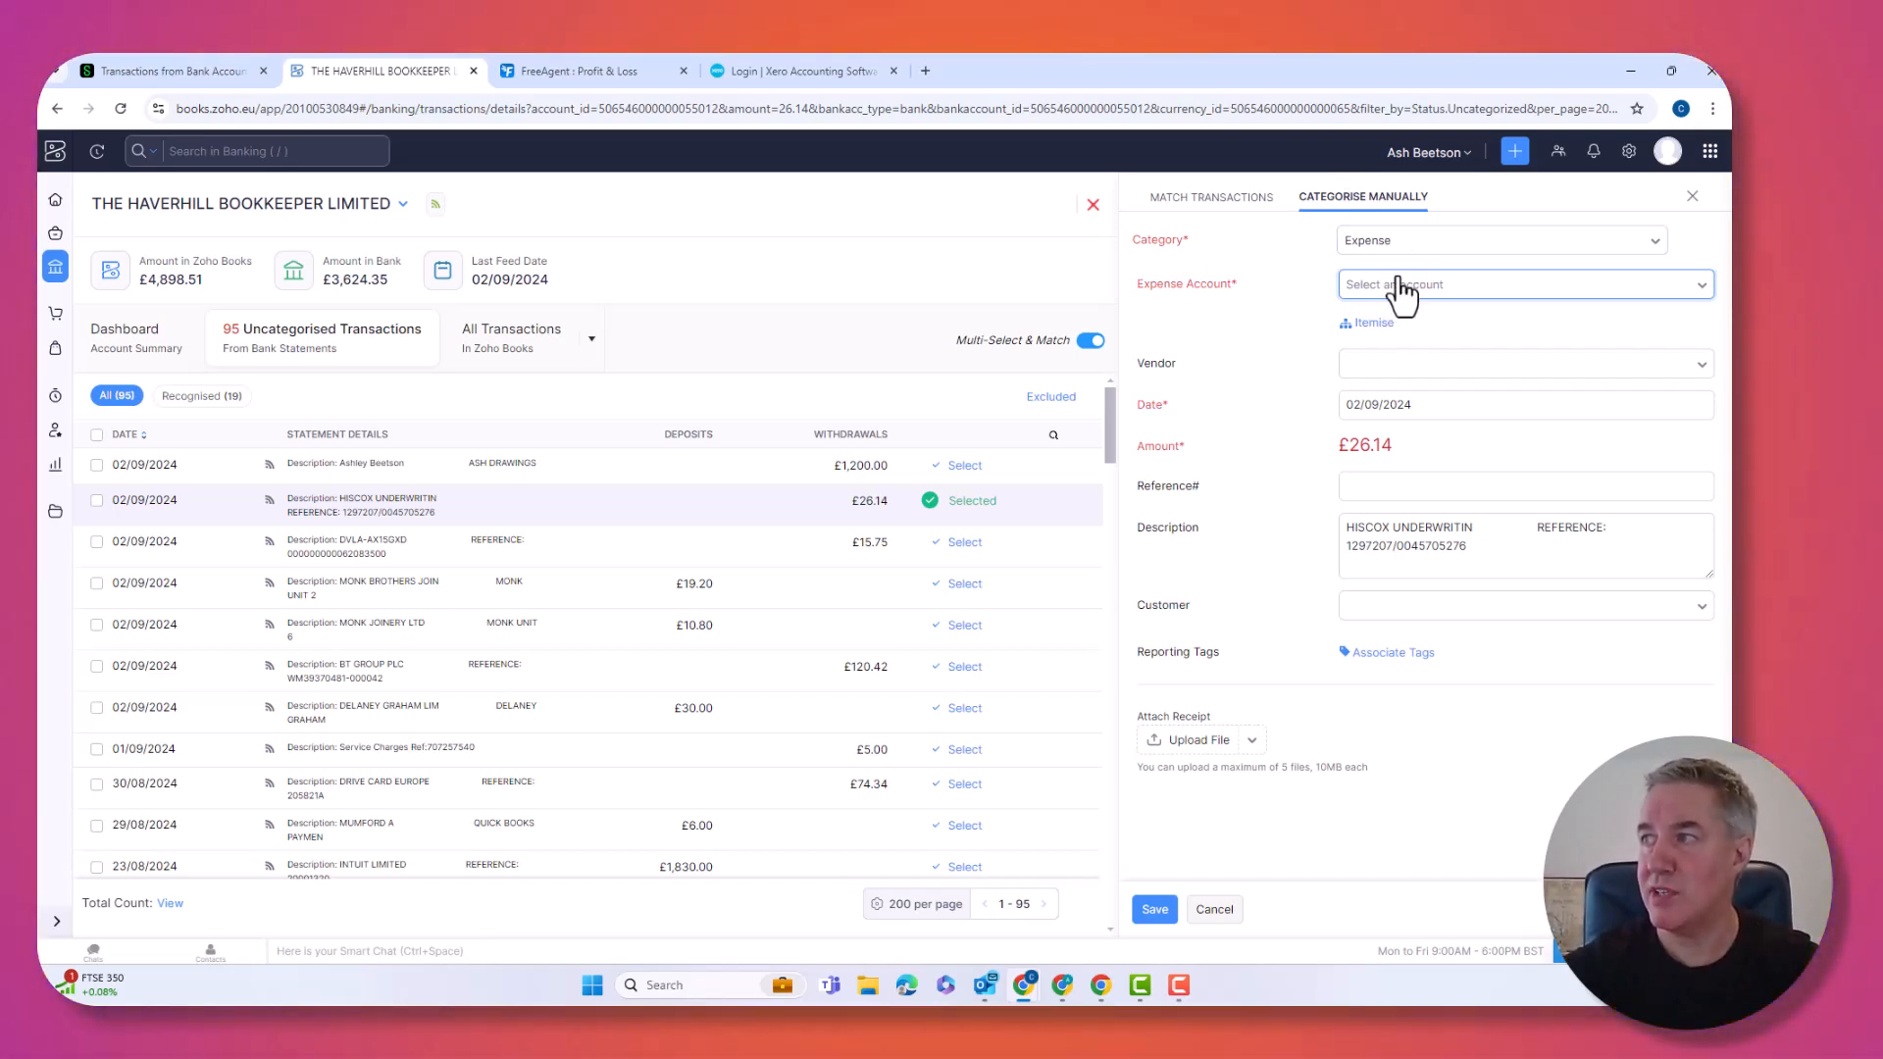
Categorise the HISCOX payment as Consultant Expense and save it.
left_click(1400, 287)
type("ins")
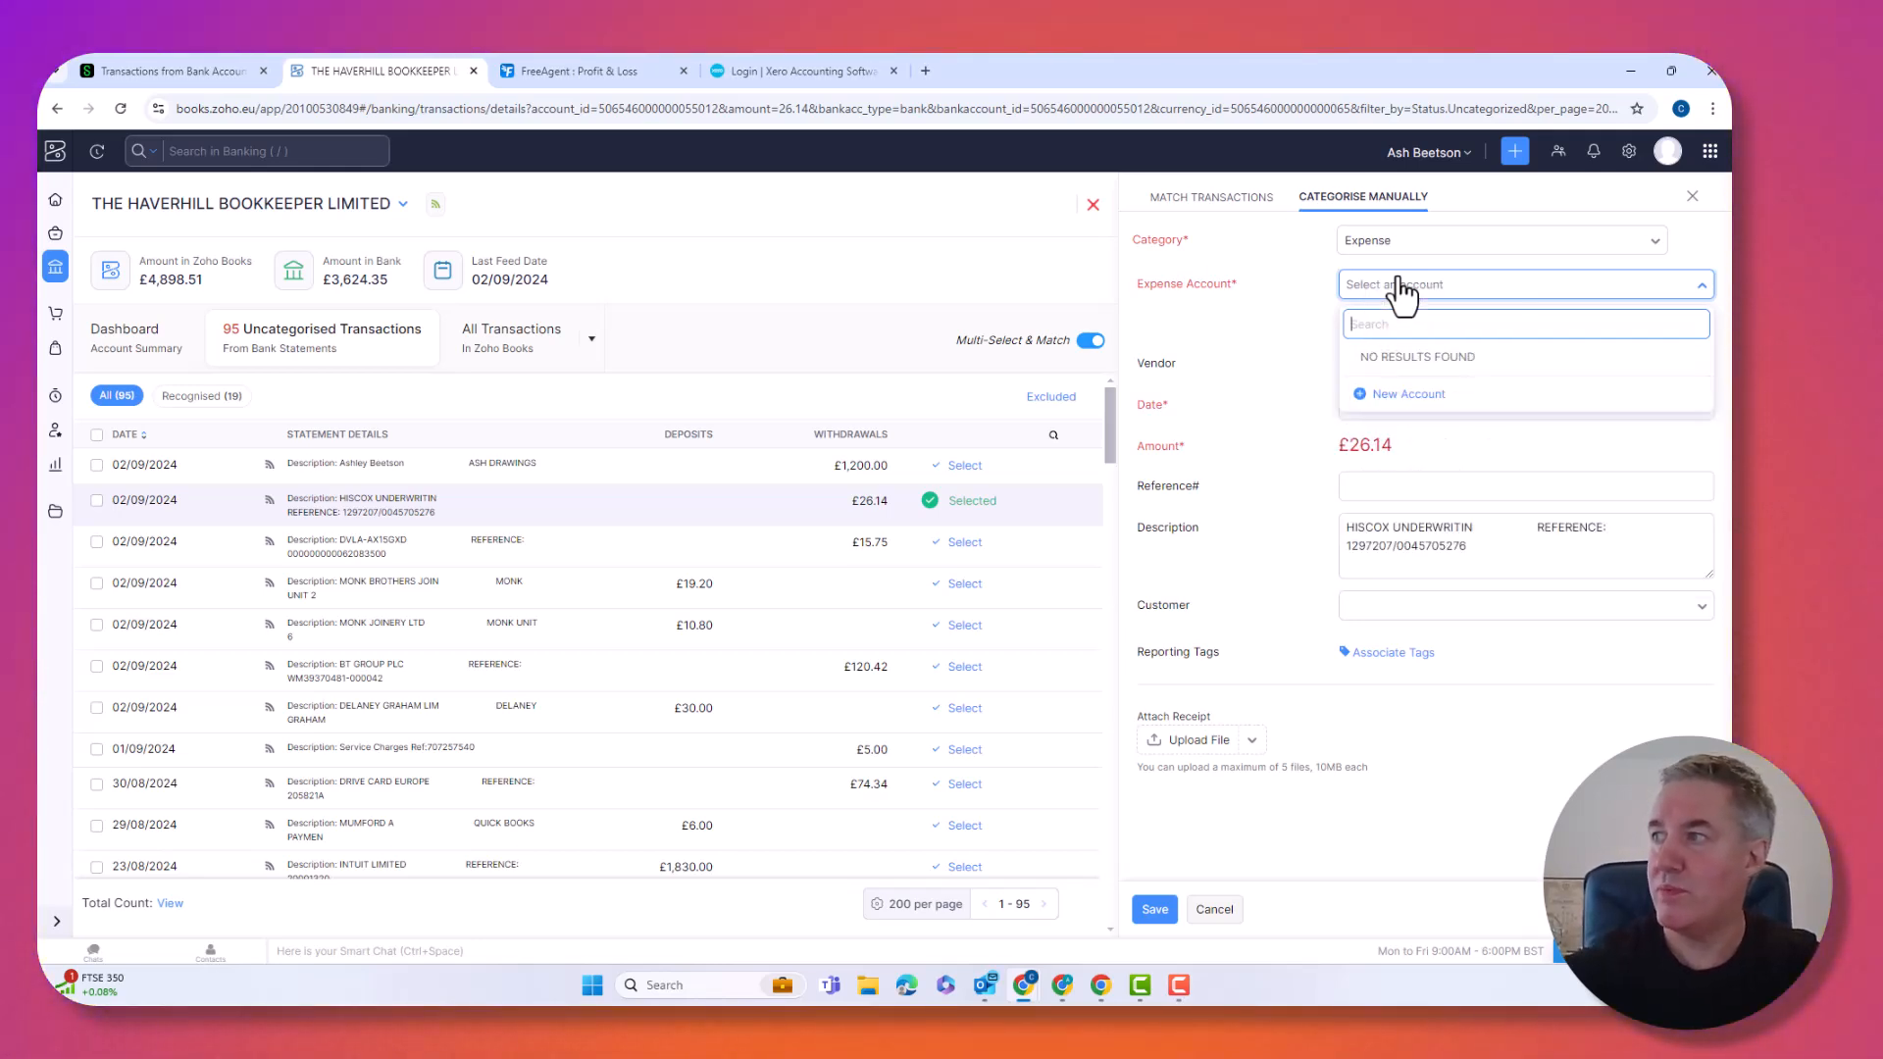
key("BackSpace")
key("BackSpace")
key("BackSpace")
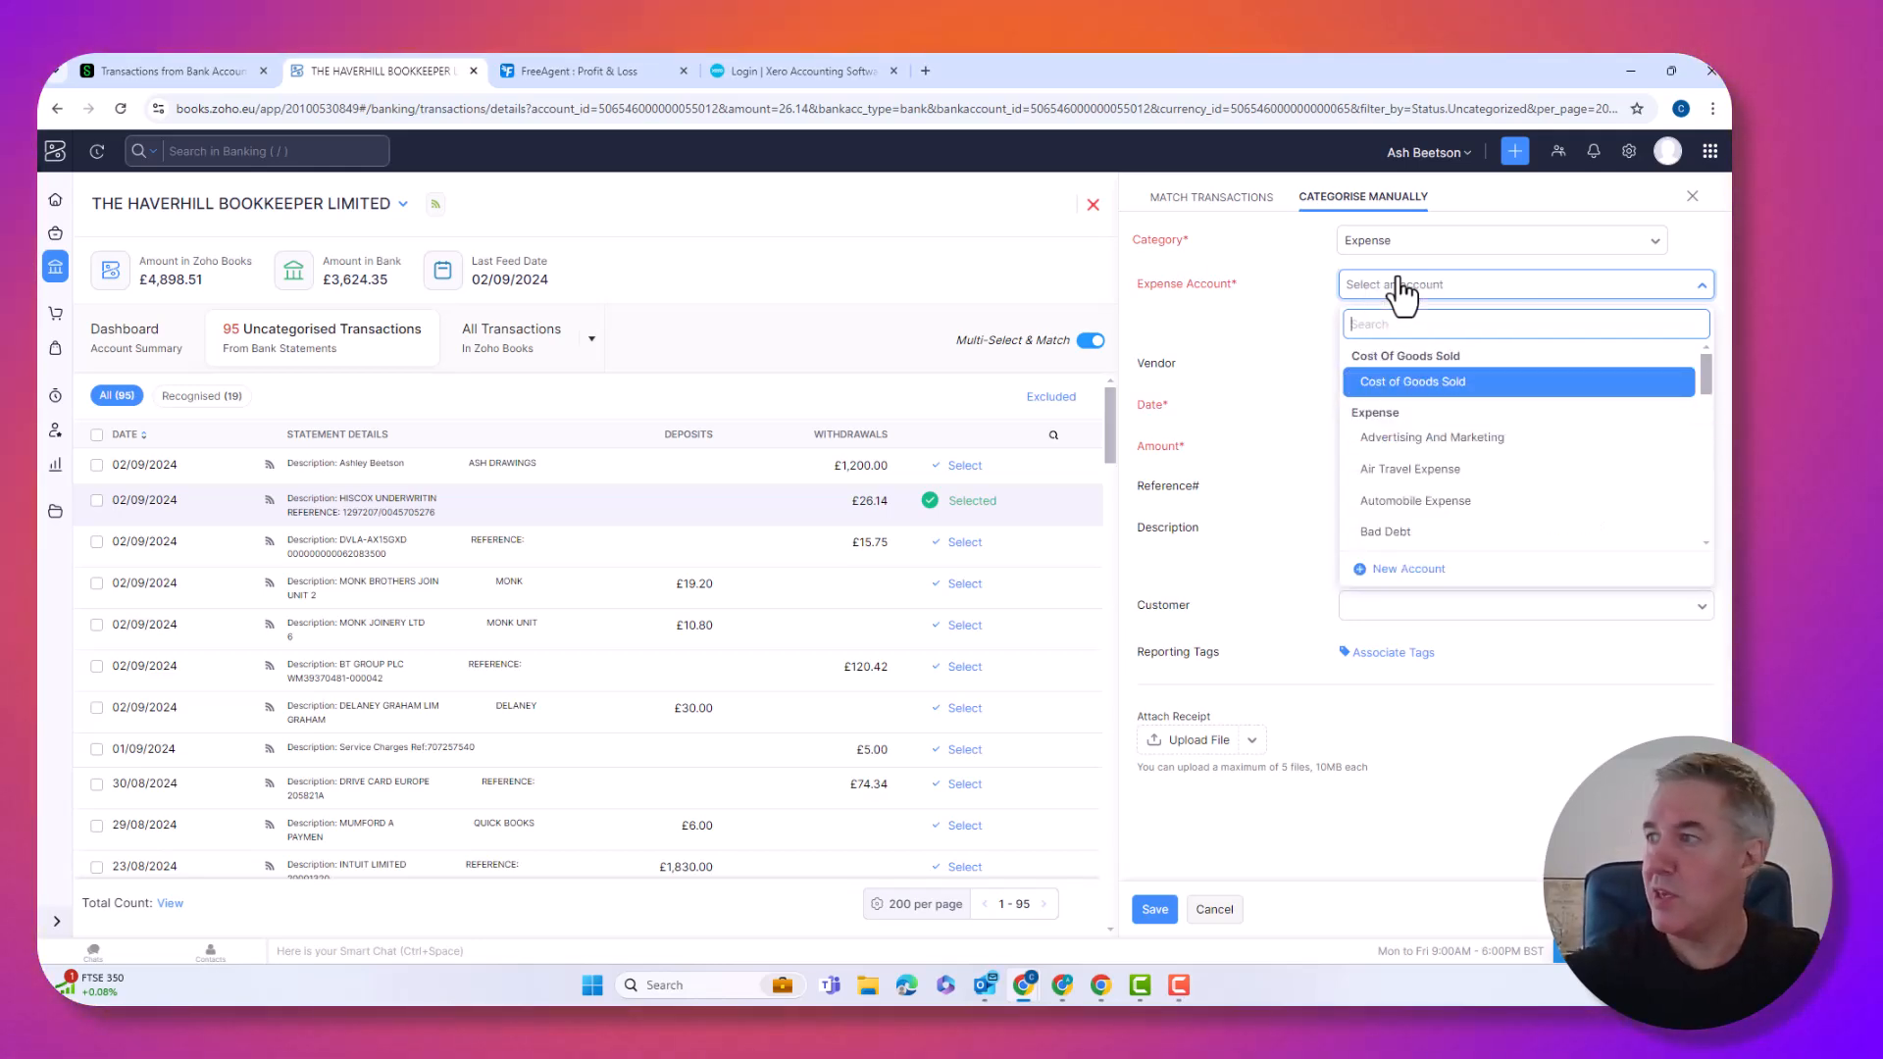
scroll(1428, 496, "down", 1)
scroll(1418, 483, "down", 2)
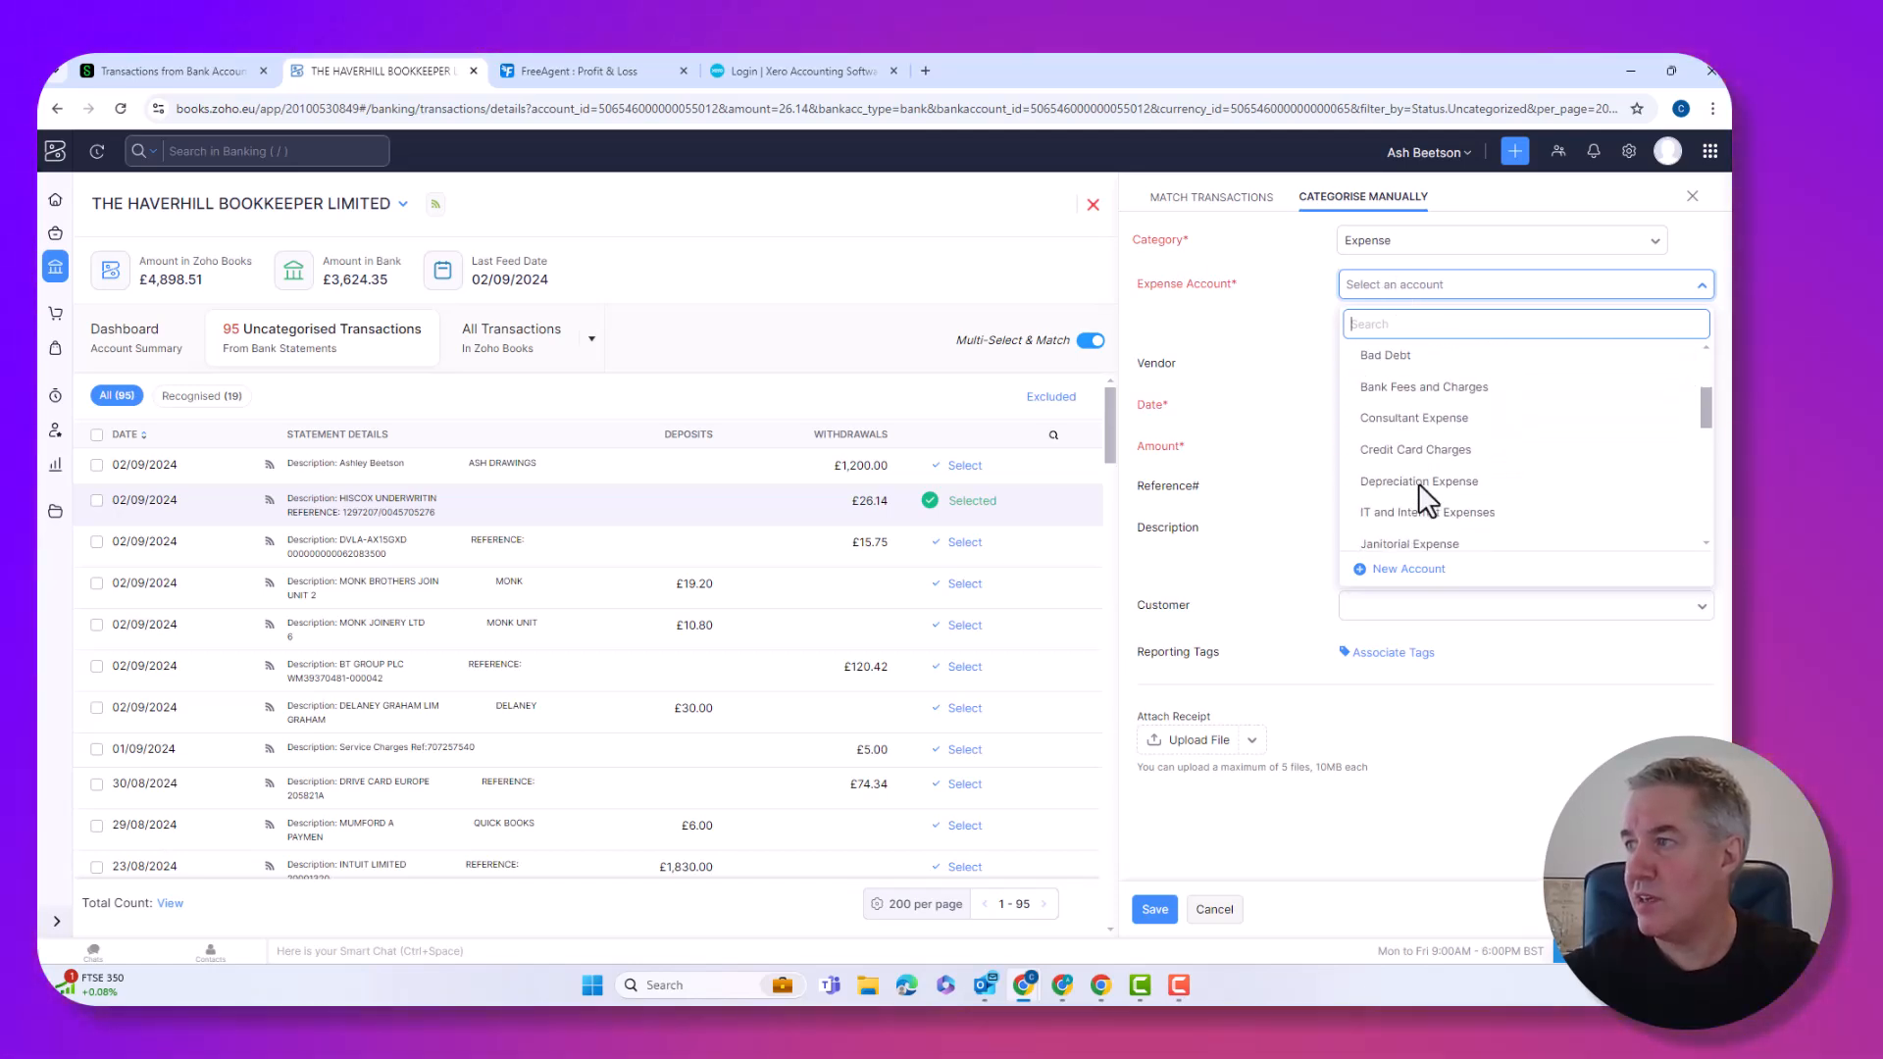
left_click(1409, 416)
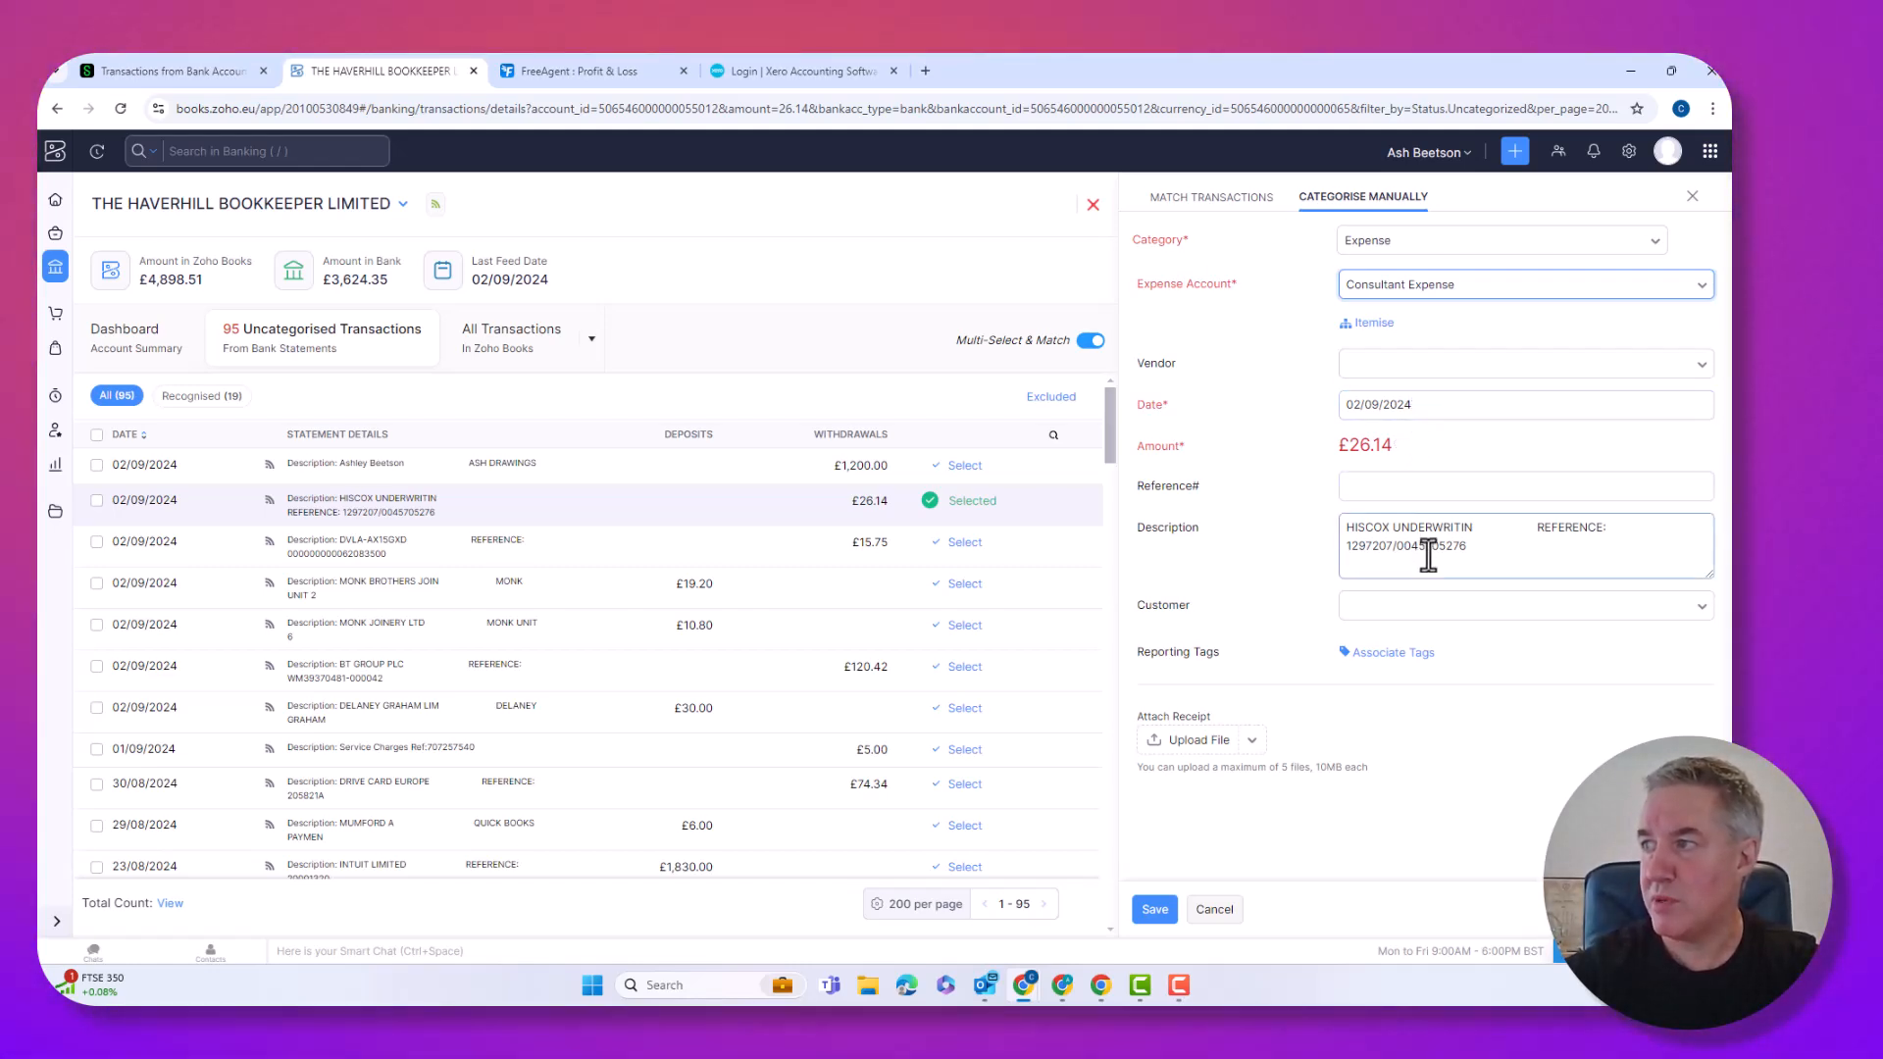
left_click(1415, 491)
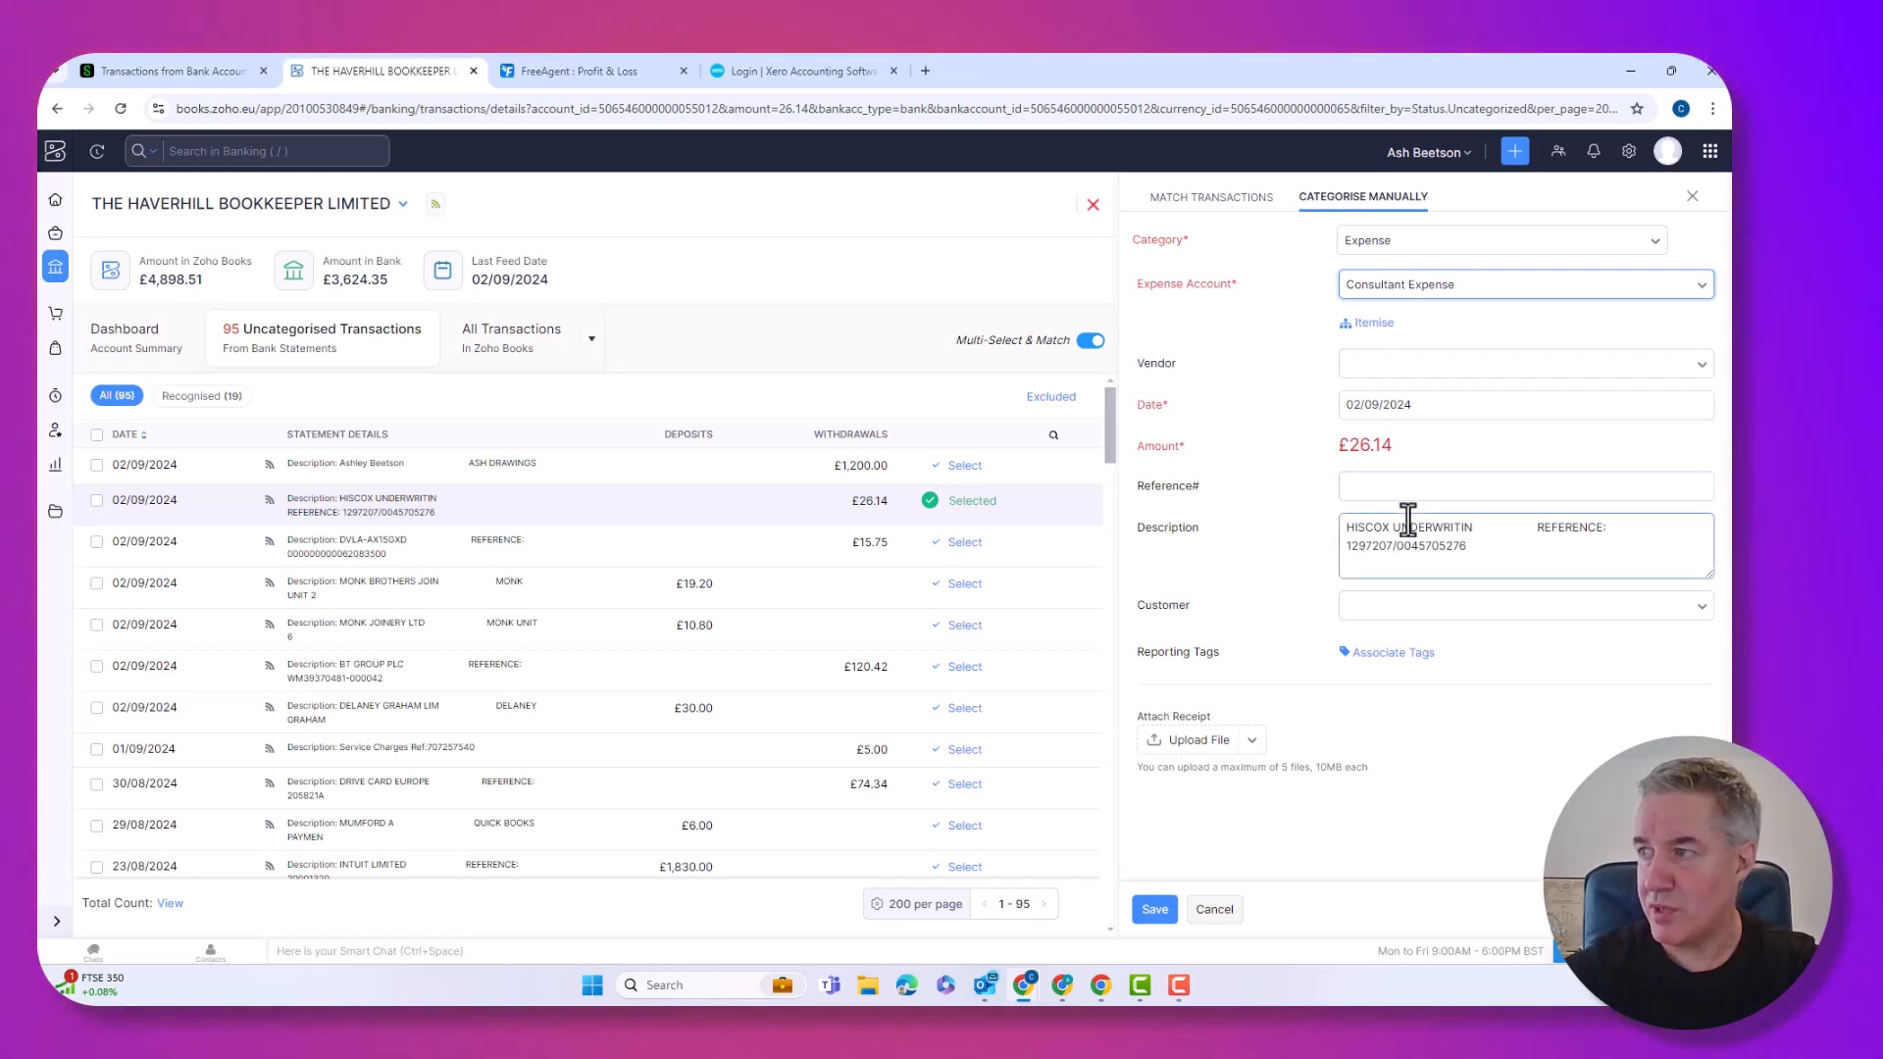
left_click(1227, 743)
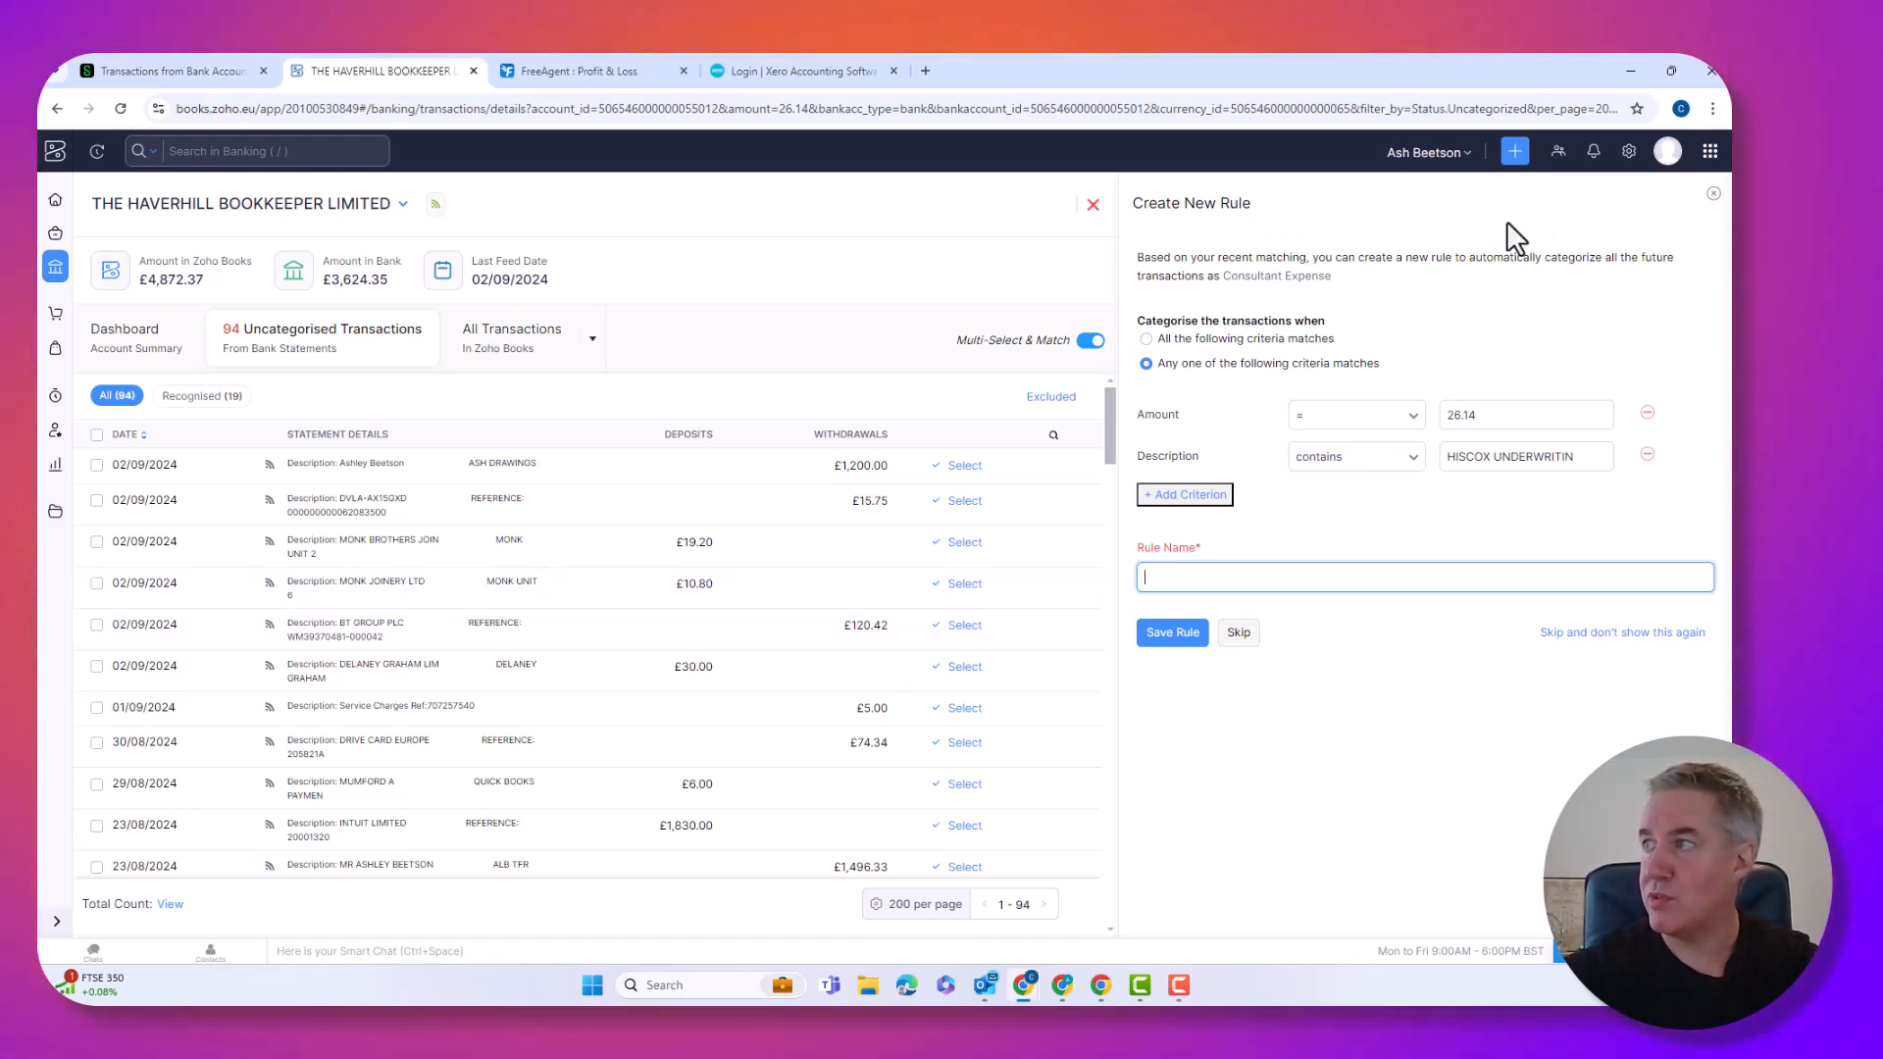
Dismiss the suggested rule and open the £120.42 BT GROUP PLC withdrawal, prefilled as Telephone Expense.
left_click(1713, 194)
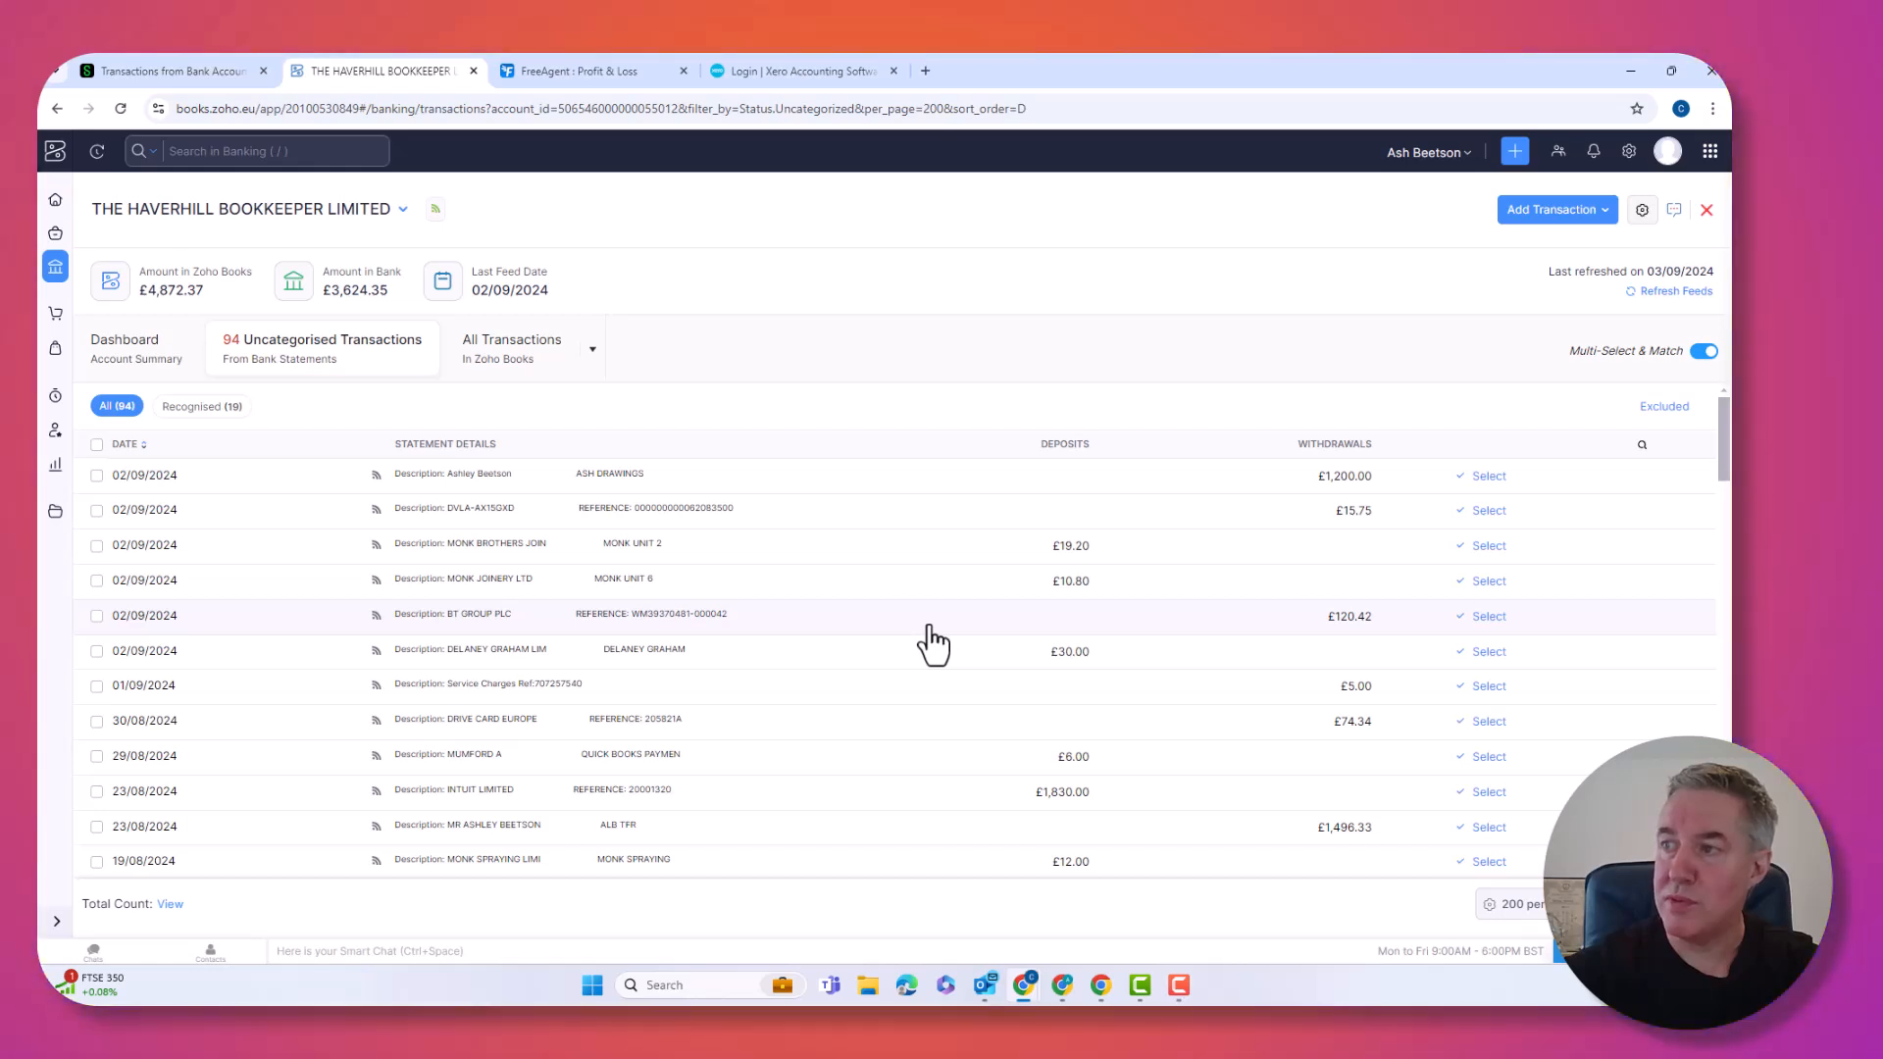
left_click(928, 628)
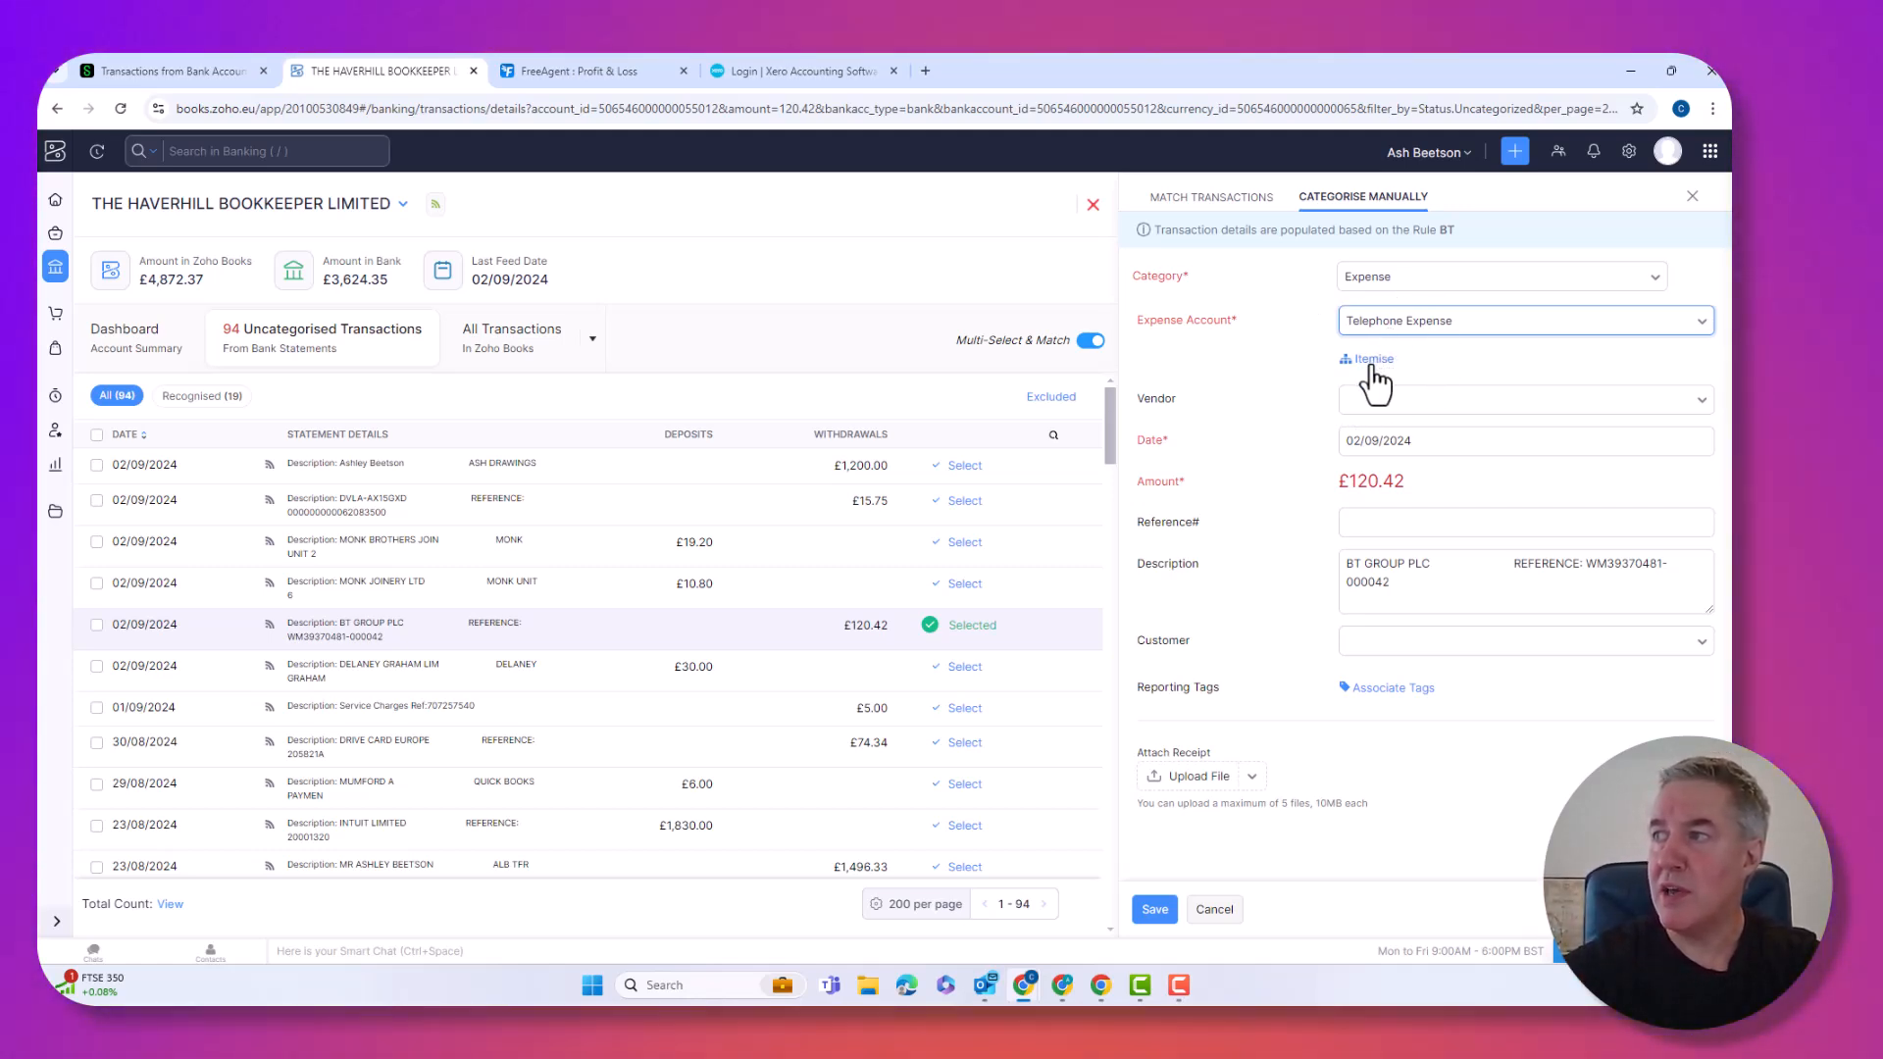
Itemise the £120.42 BT payment as £100 Telephone Expense plus £20.42 Cost of Goods Sold, and save.
left_click(1372, 361)
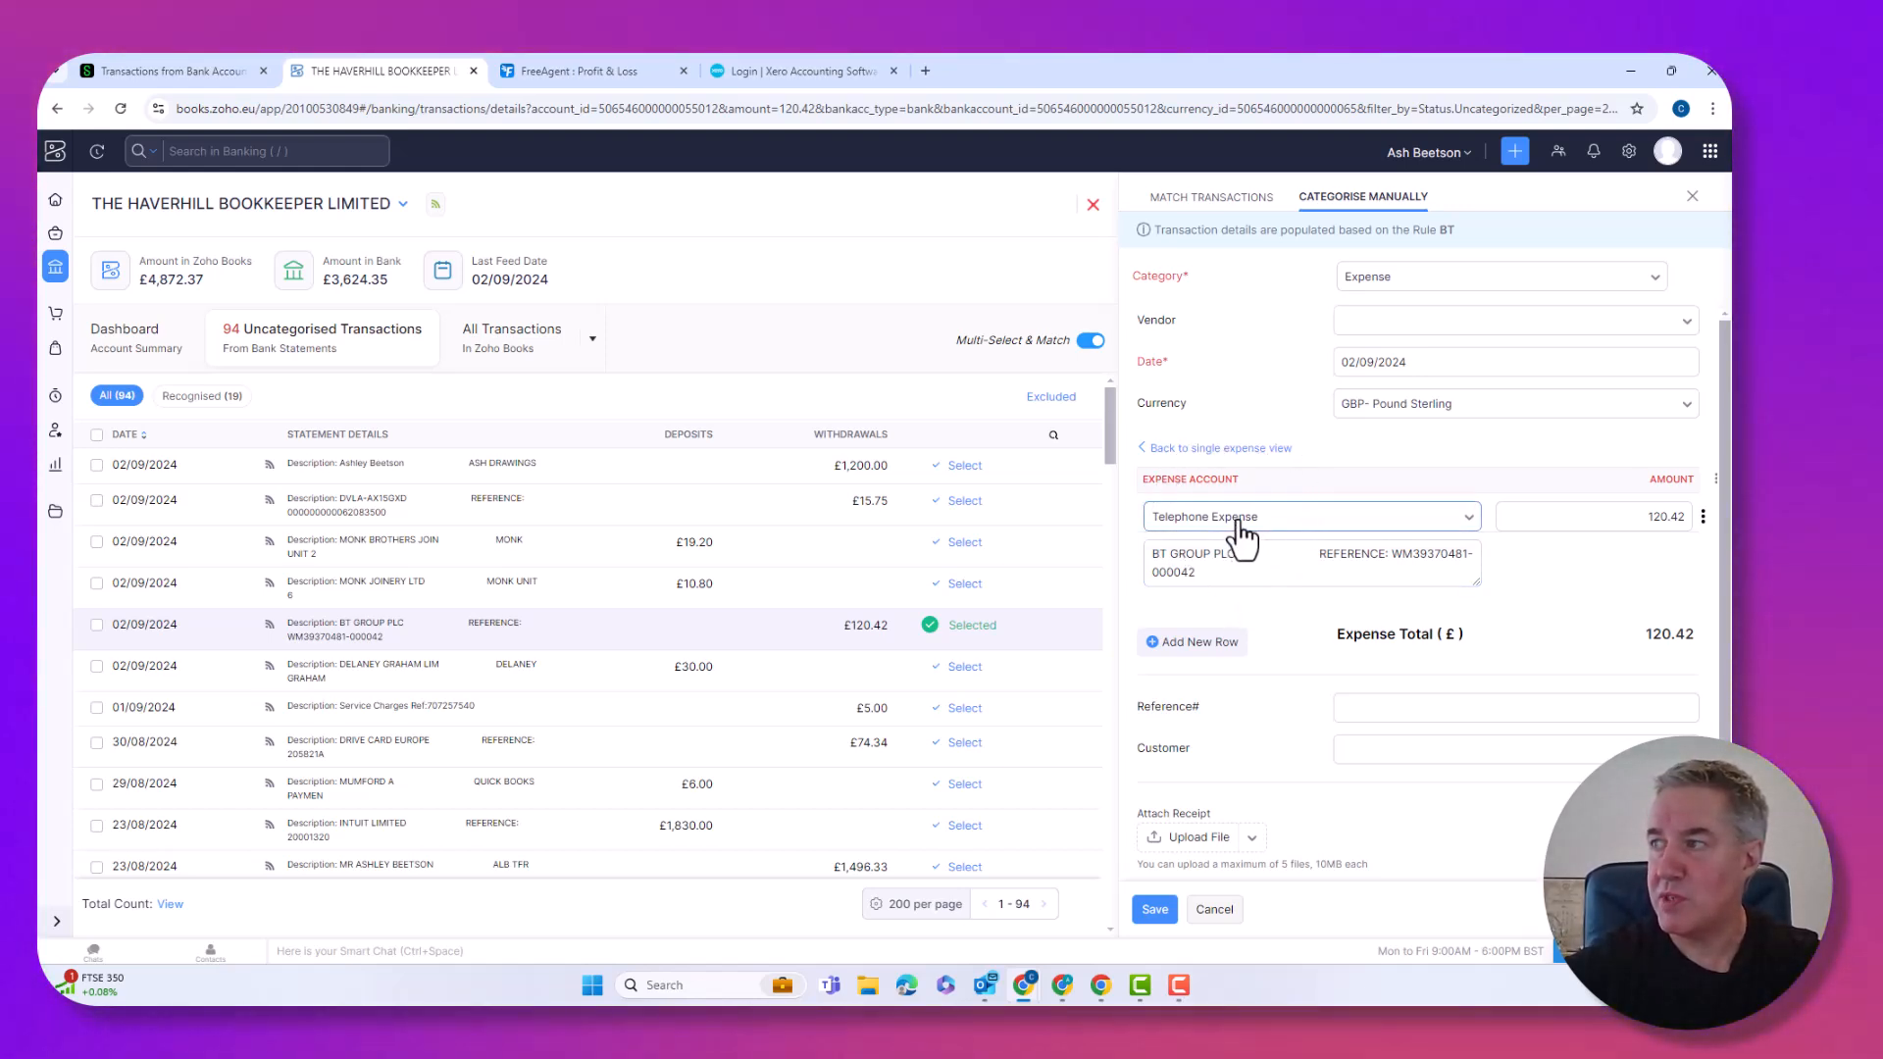
left_click(1193, 643)
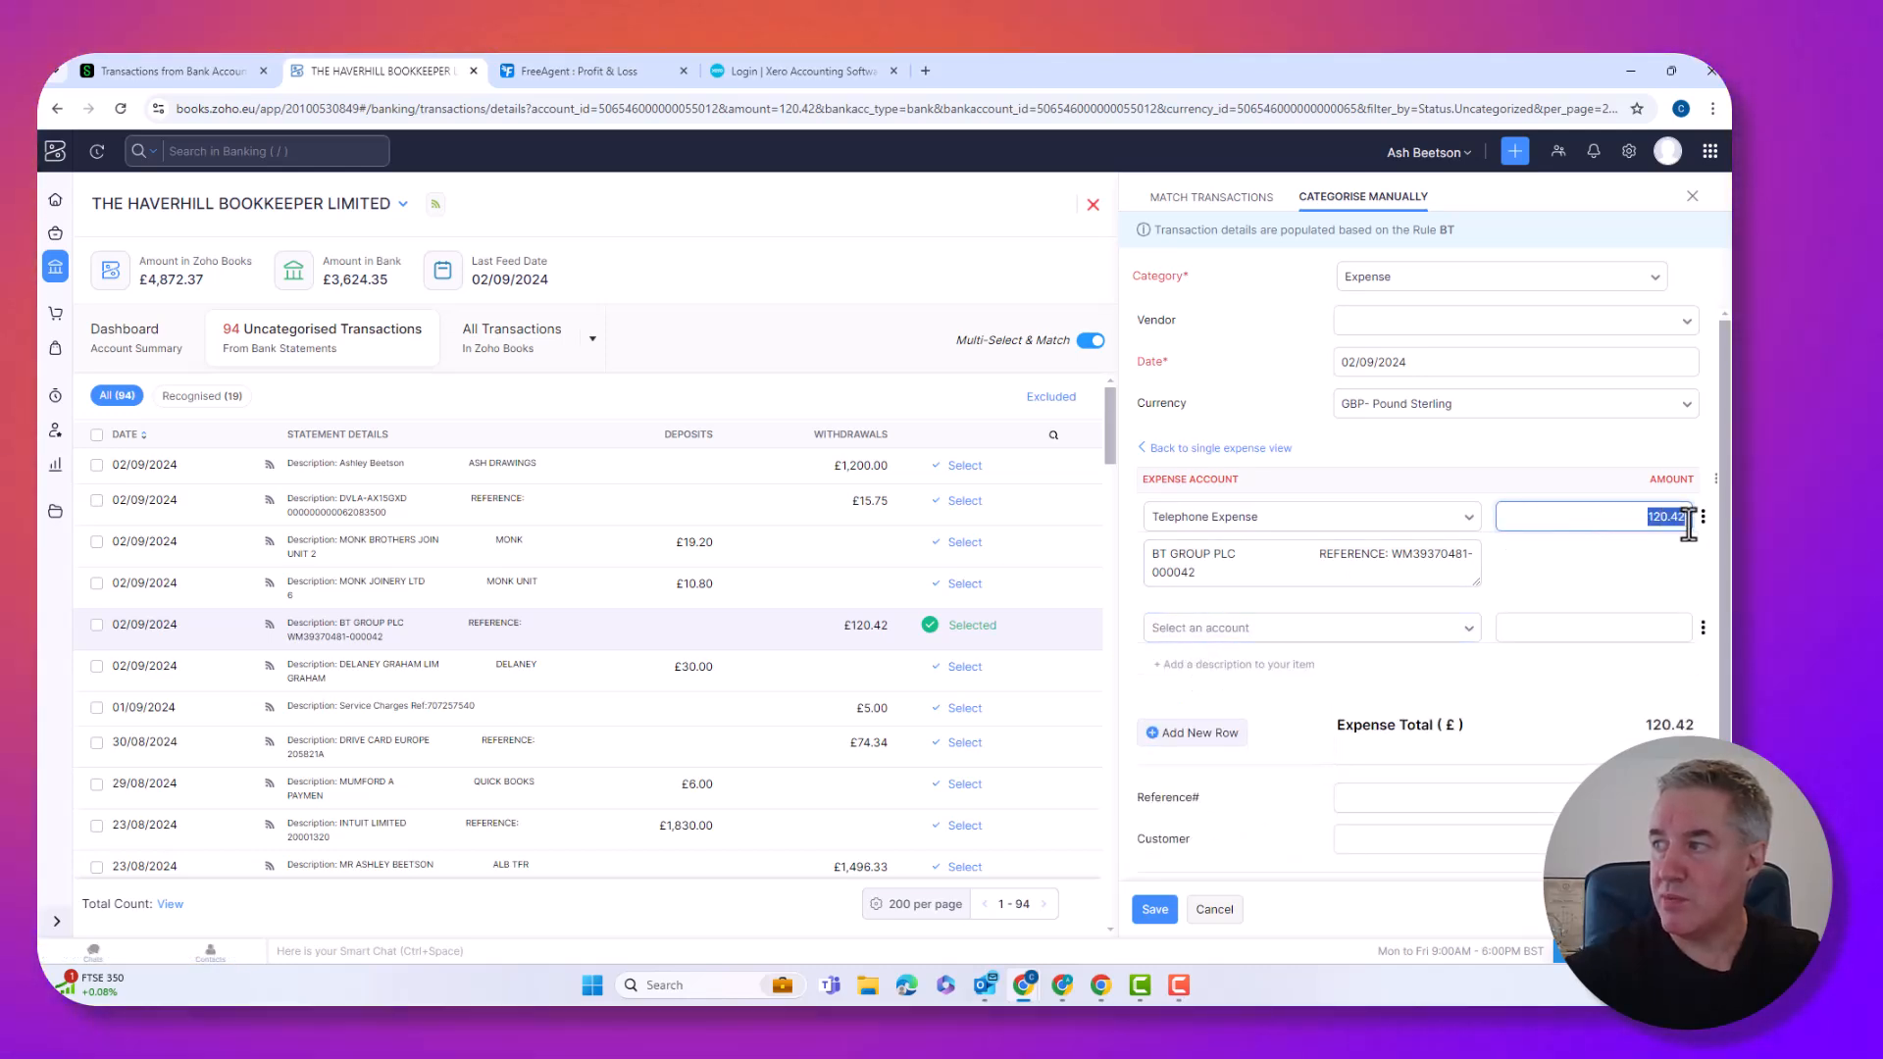
type("100")
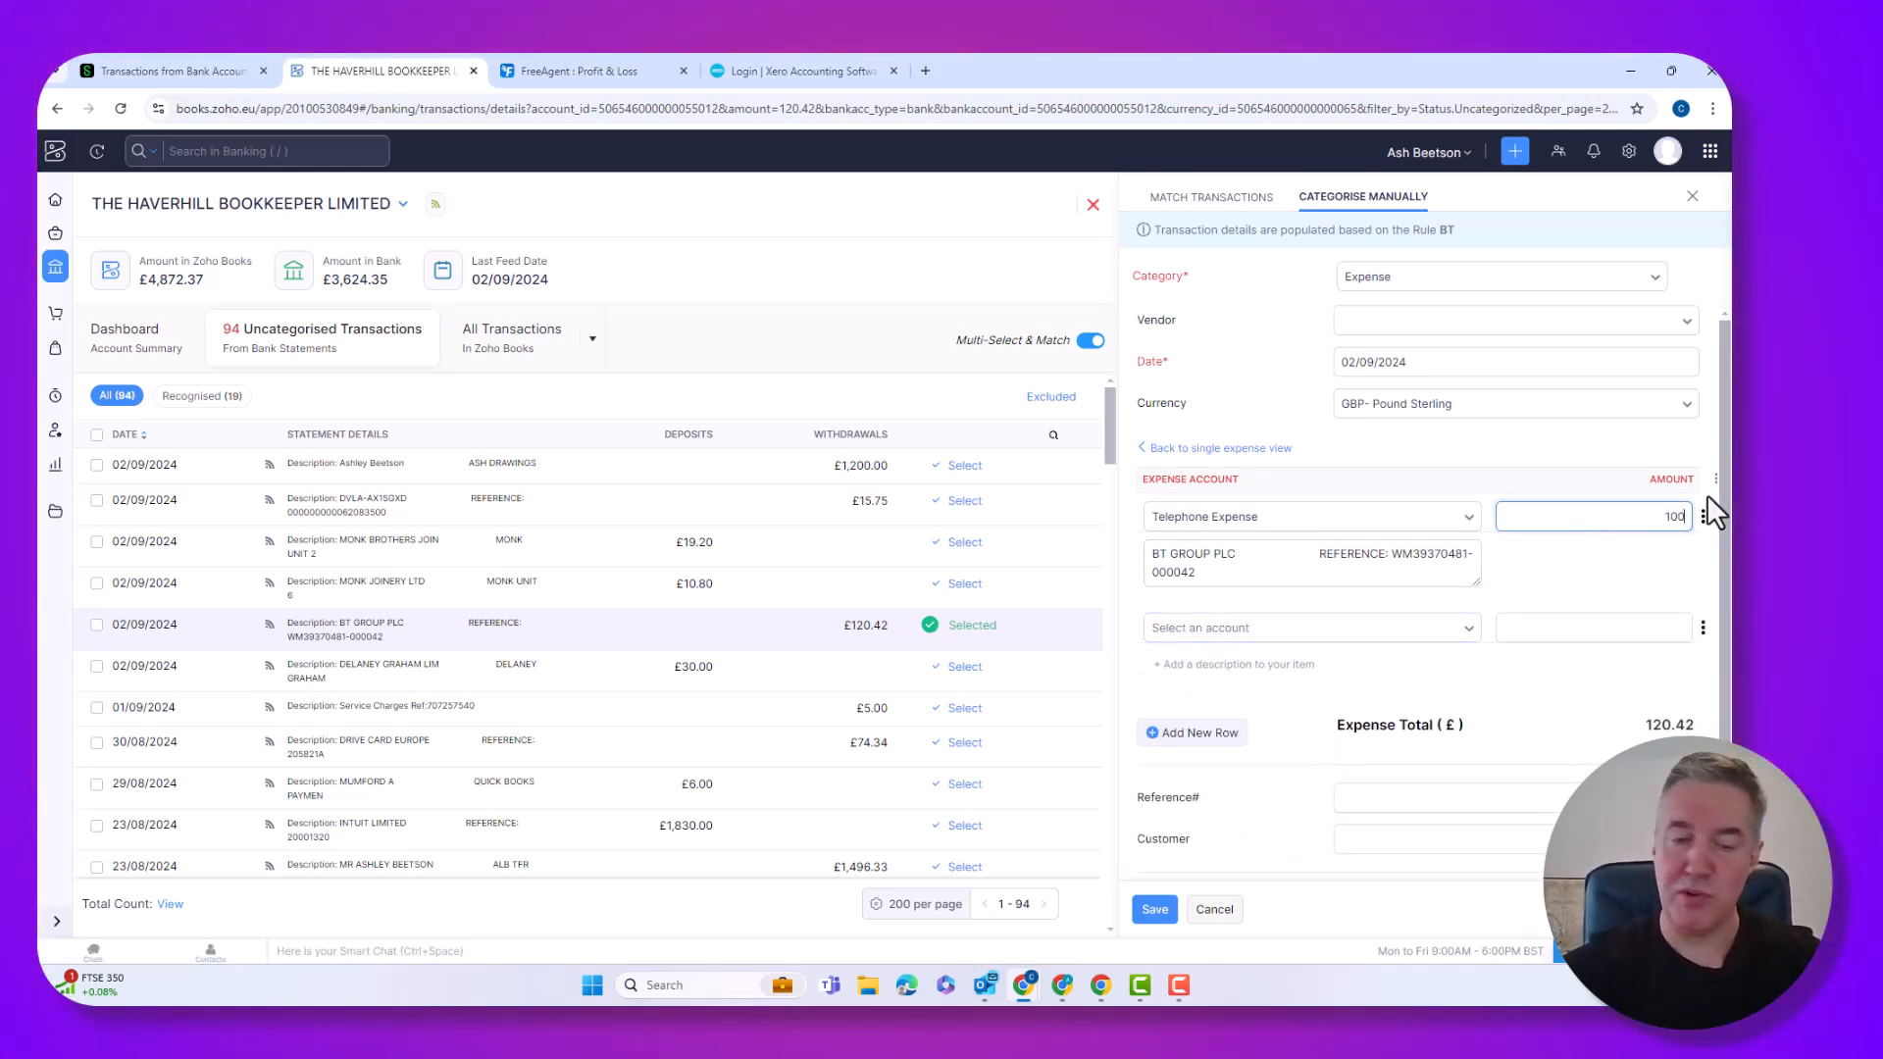
key("Tab")
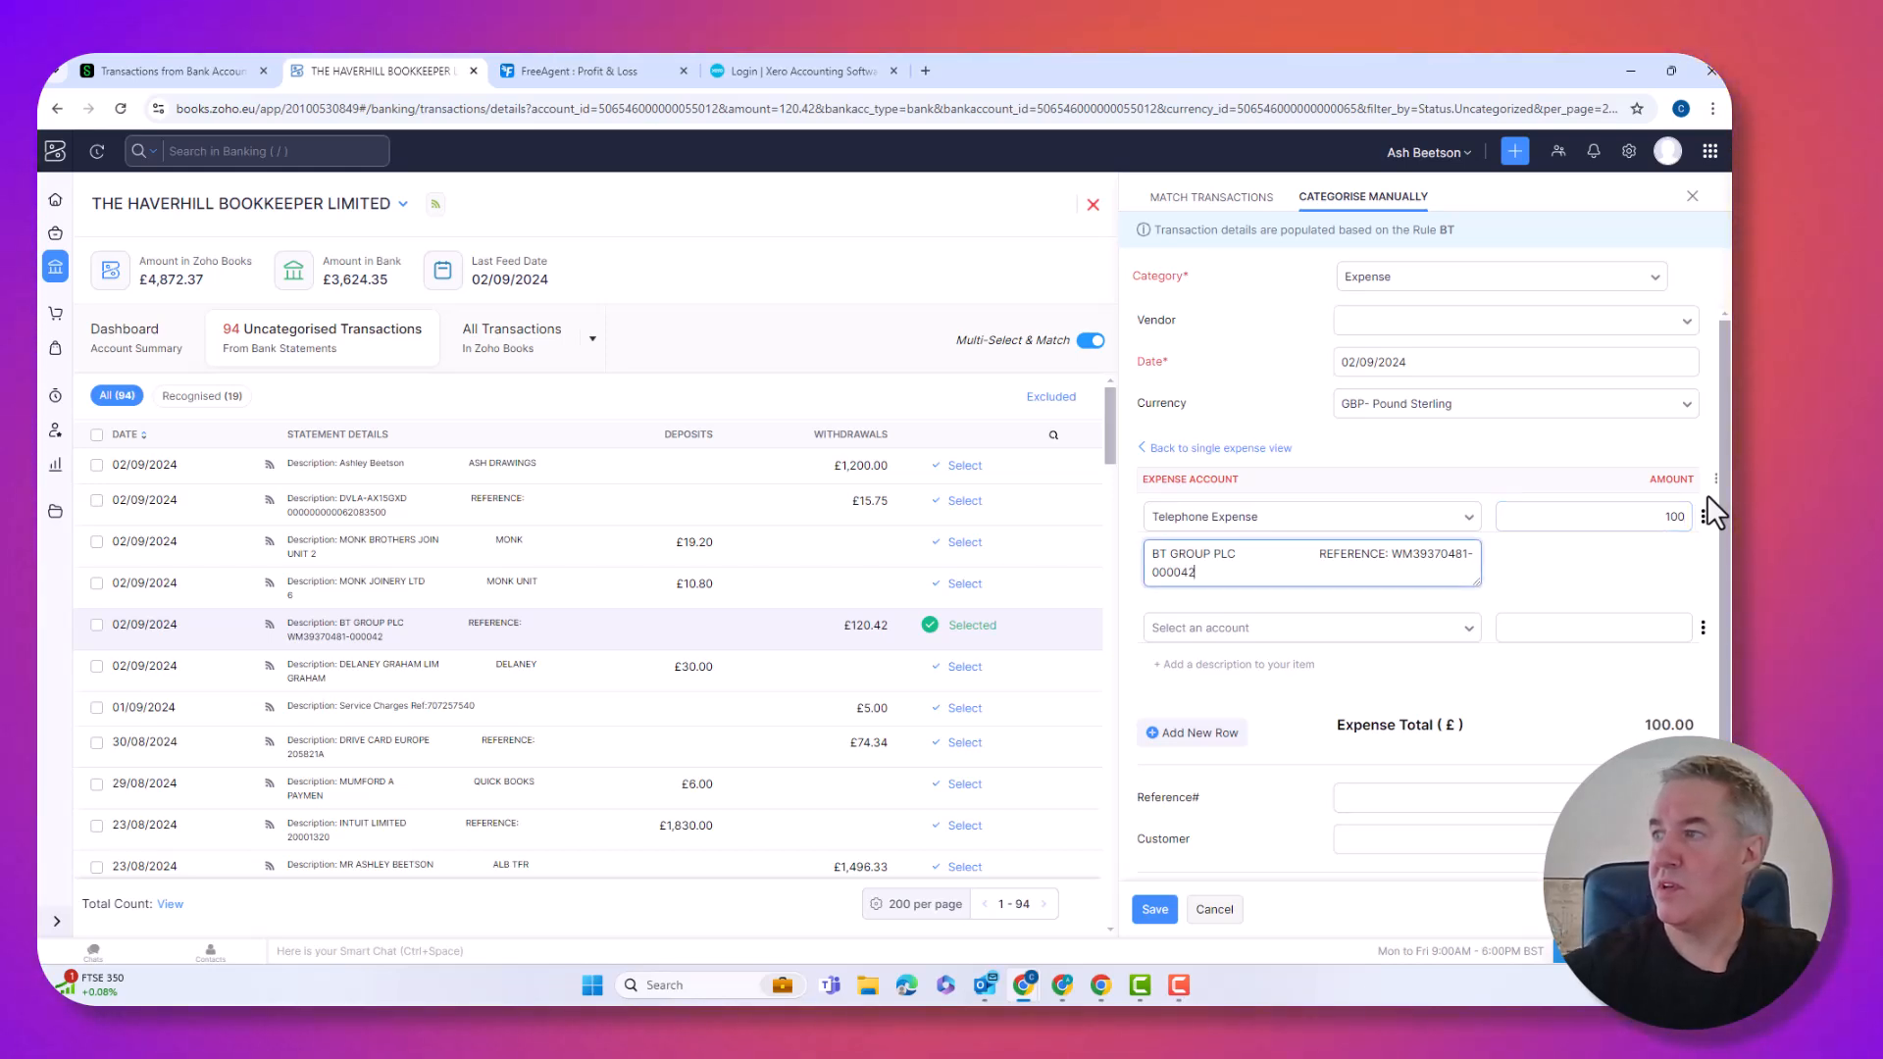
left_click(1199, 633)
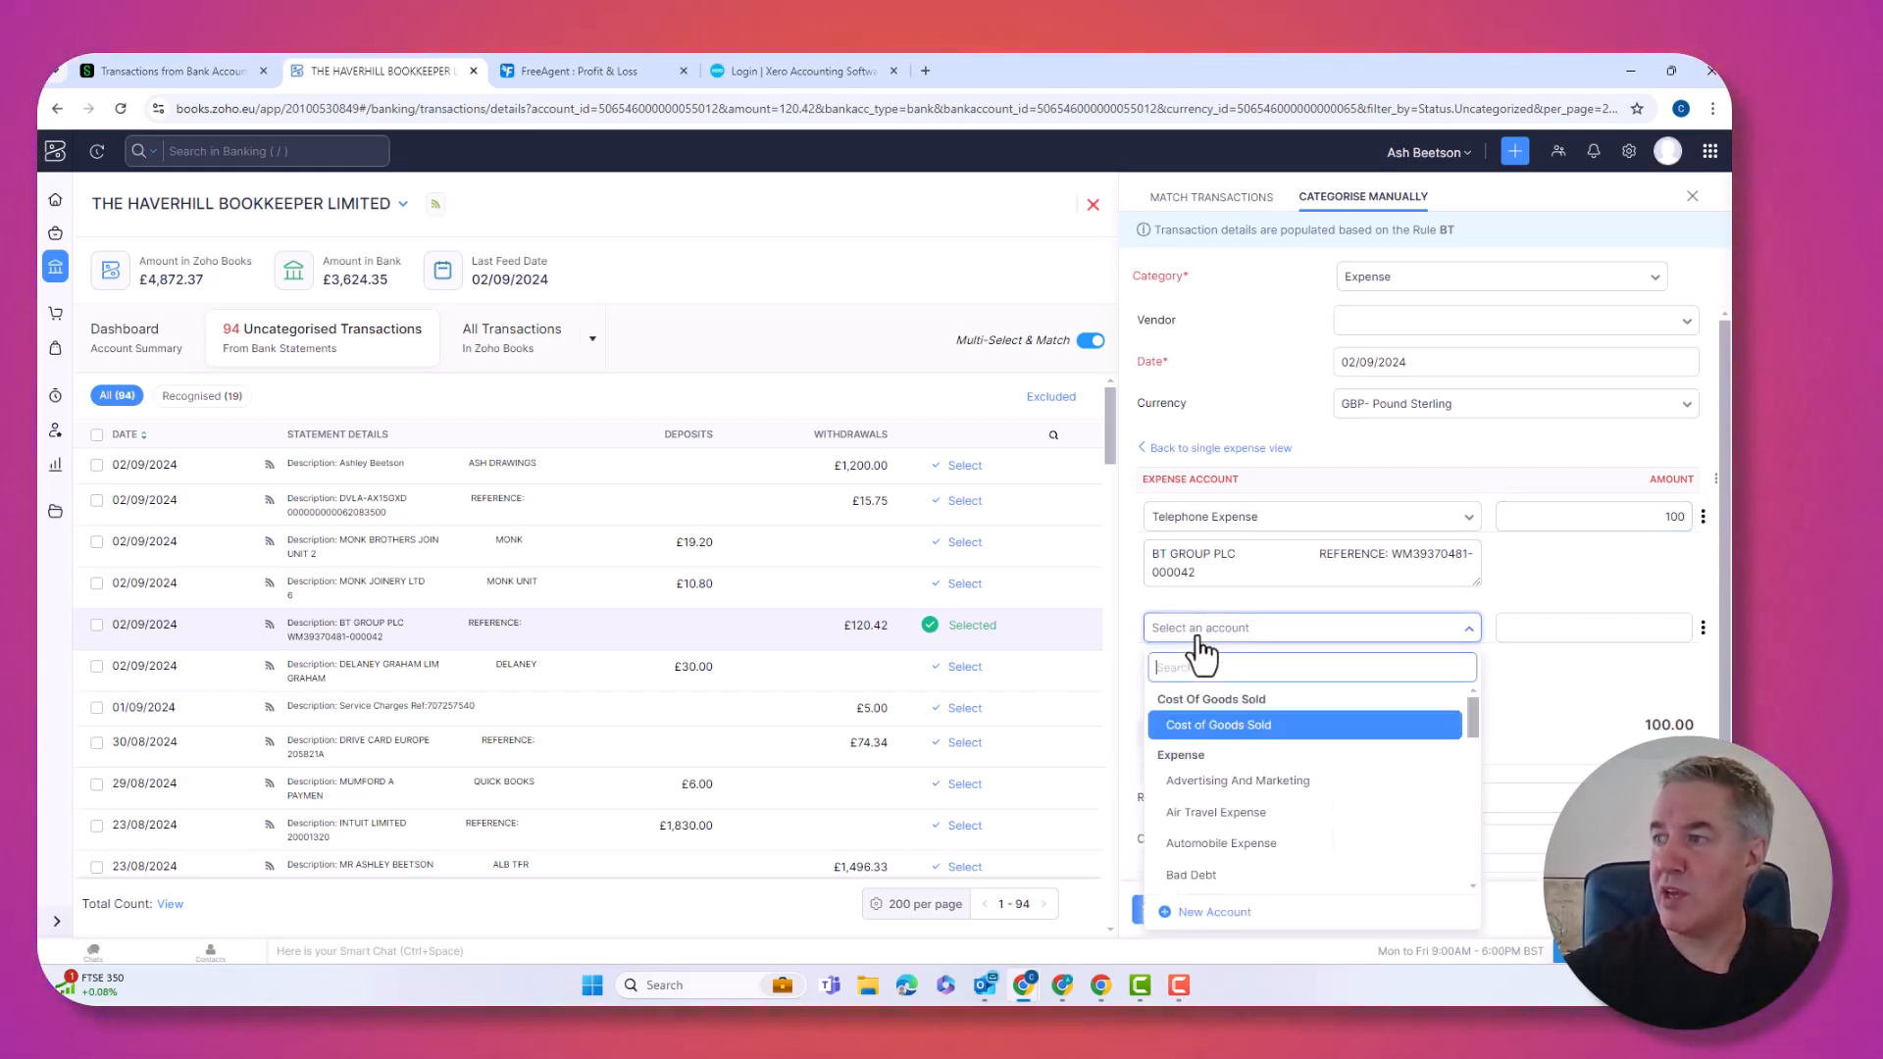
left_click(1199, 727)
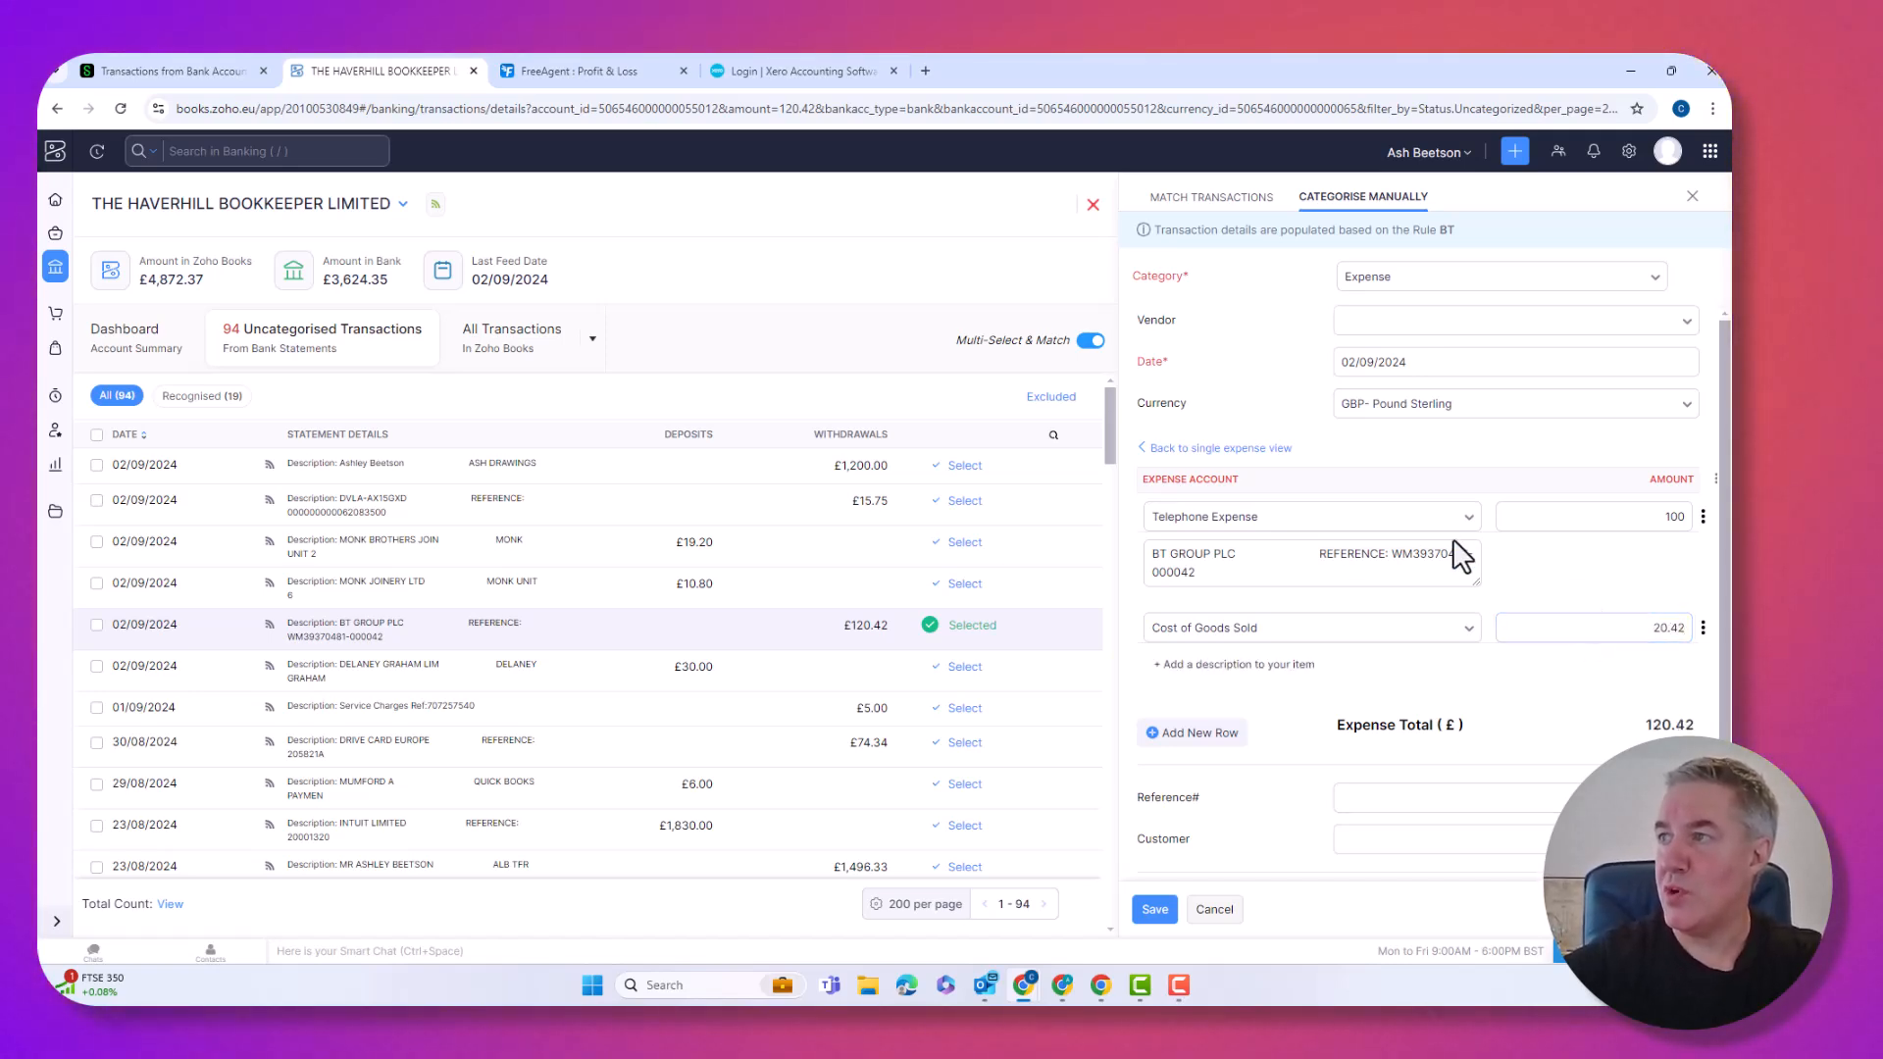
scroll(1560, 578, "down", 1)
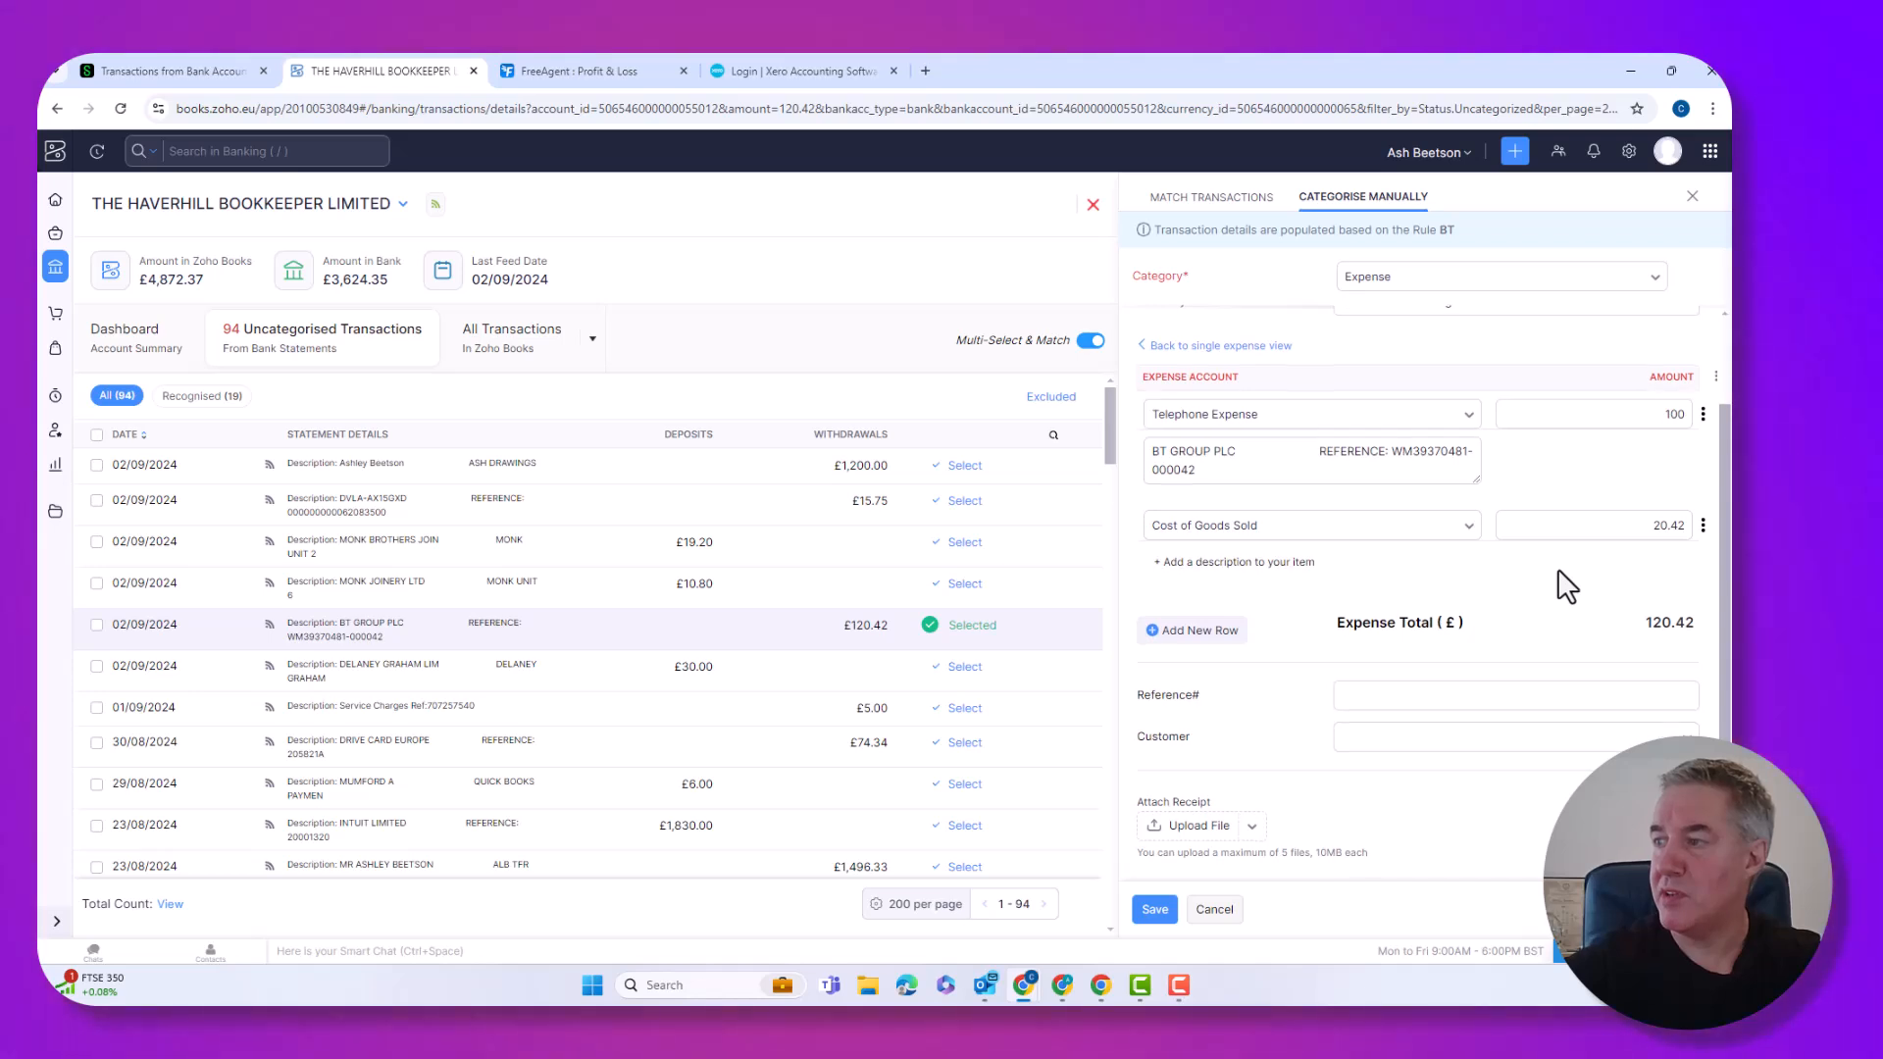
left_click(1158, 910)
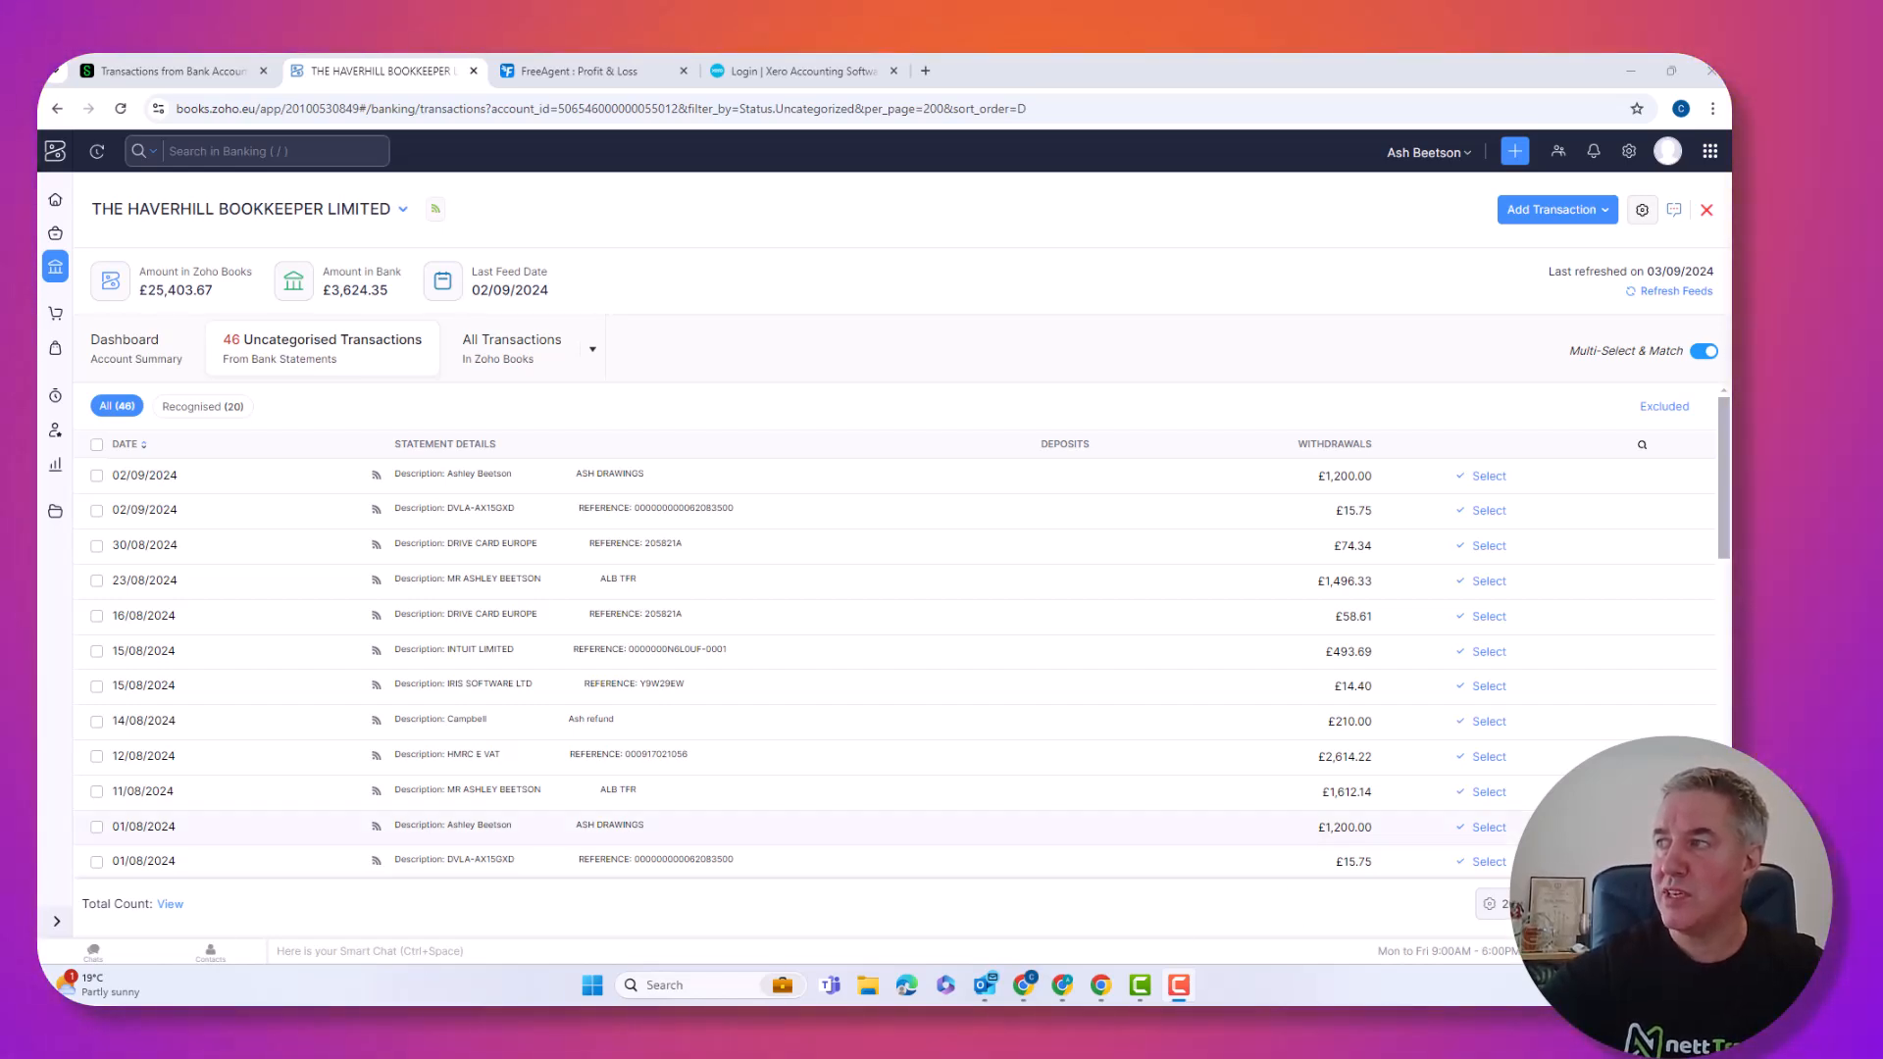
Turn off Multi-Select & Match, filter to Recognised (20), and select all 20 transactions.
left_click(1703, 353)
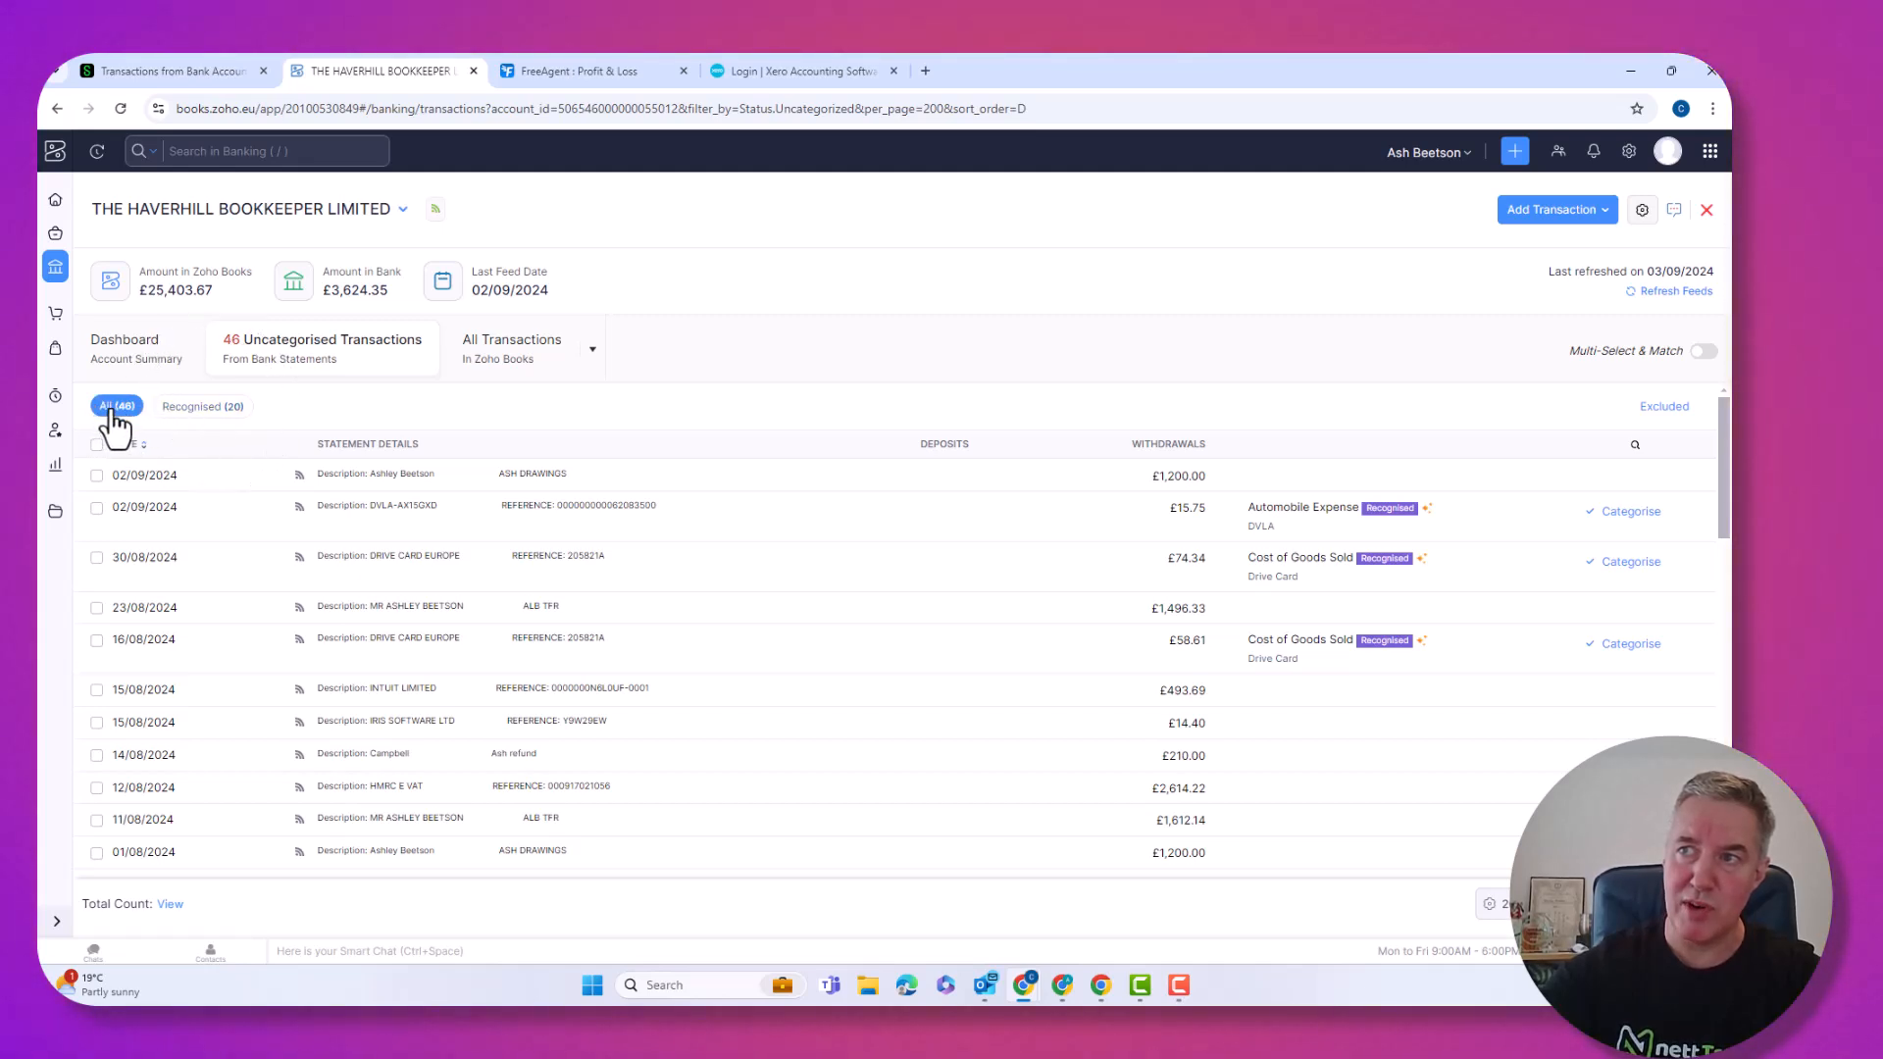
left_click(206, 409)
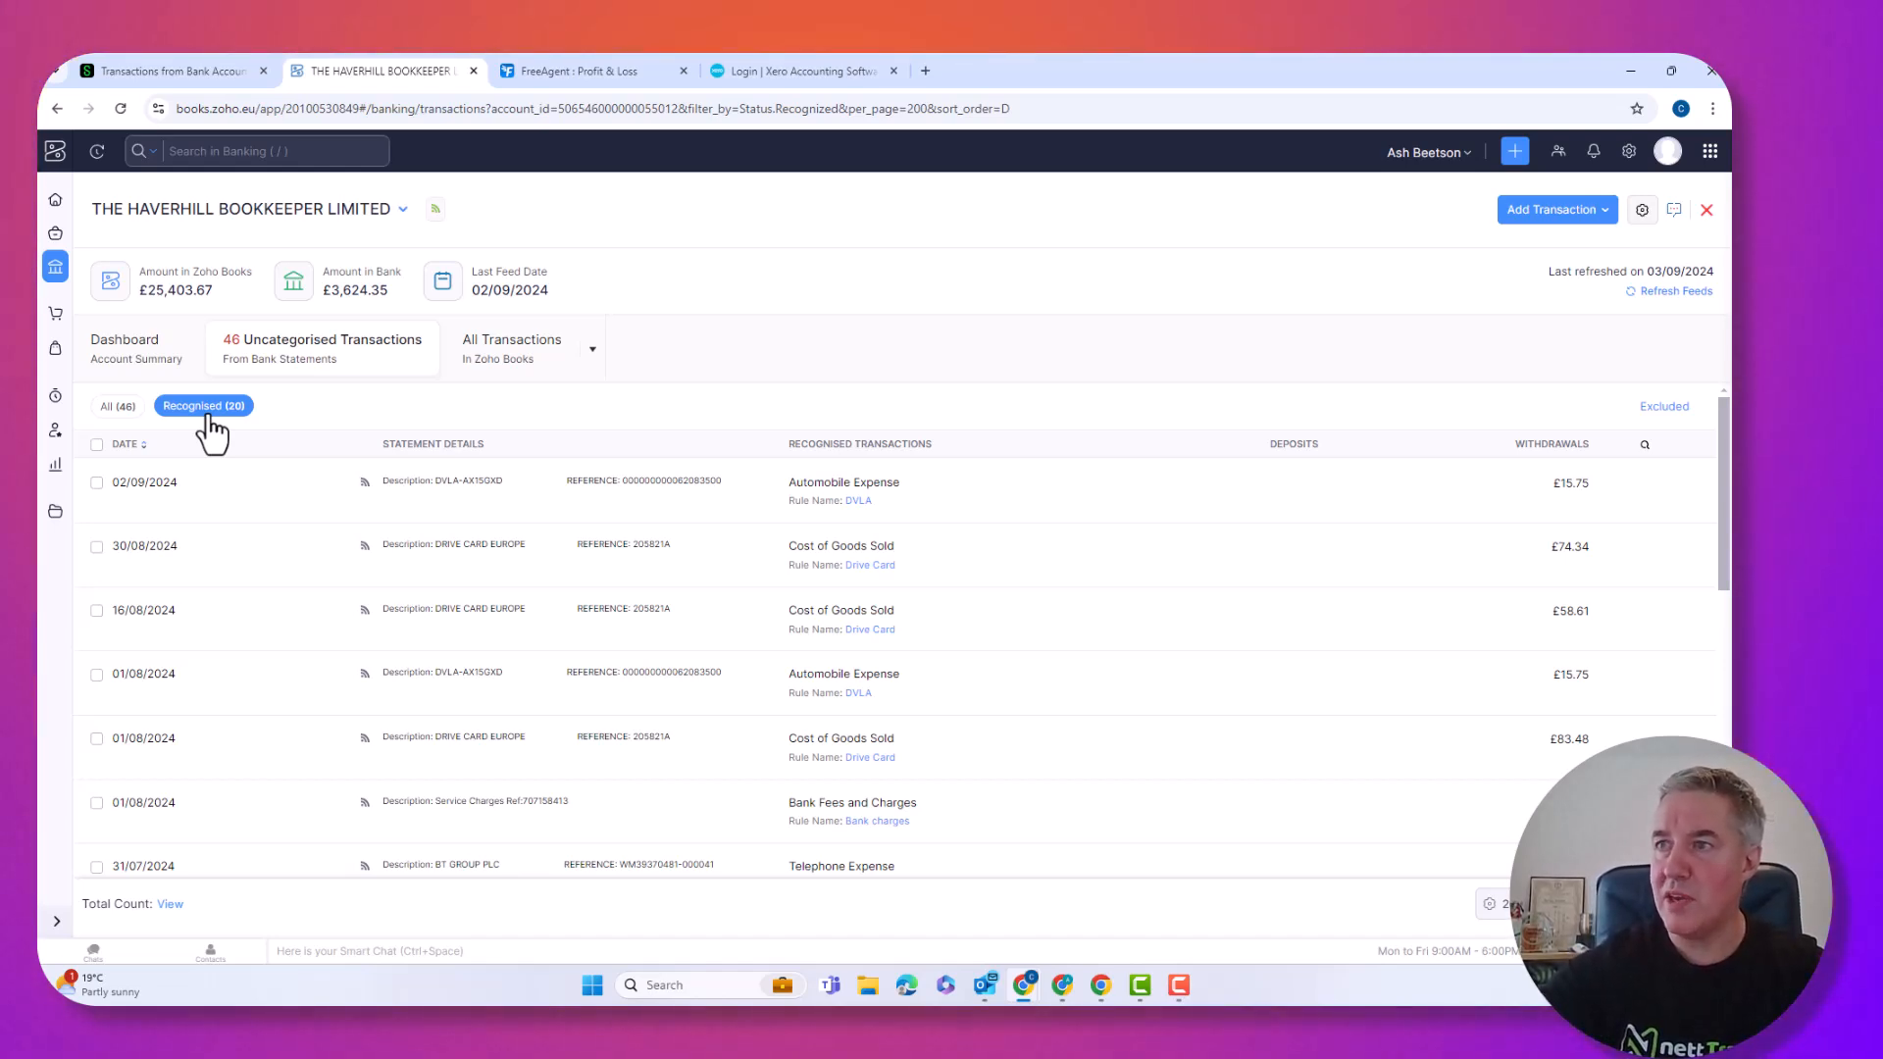
left_click(96, 445)
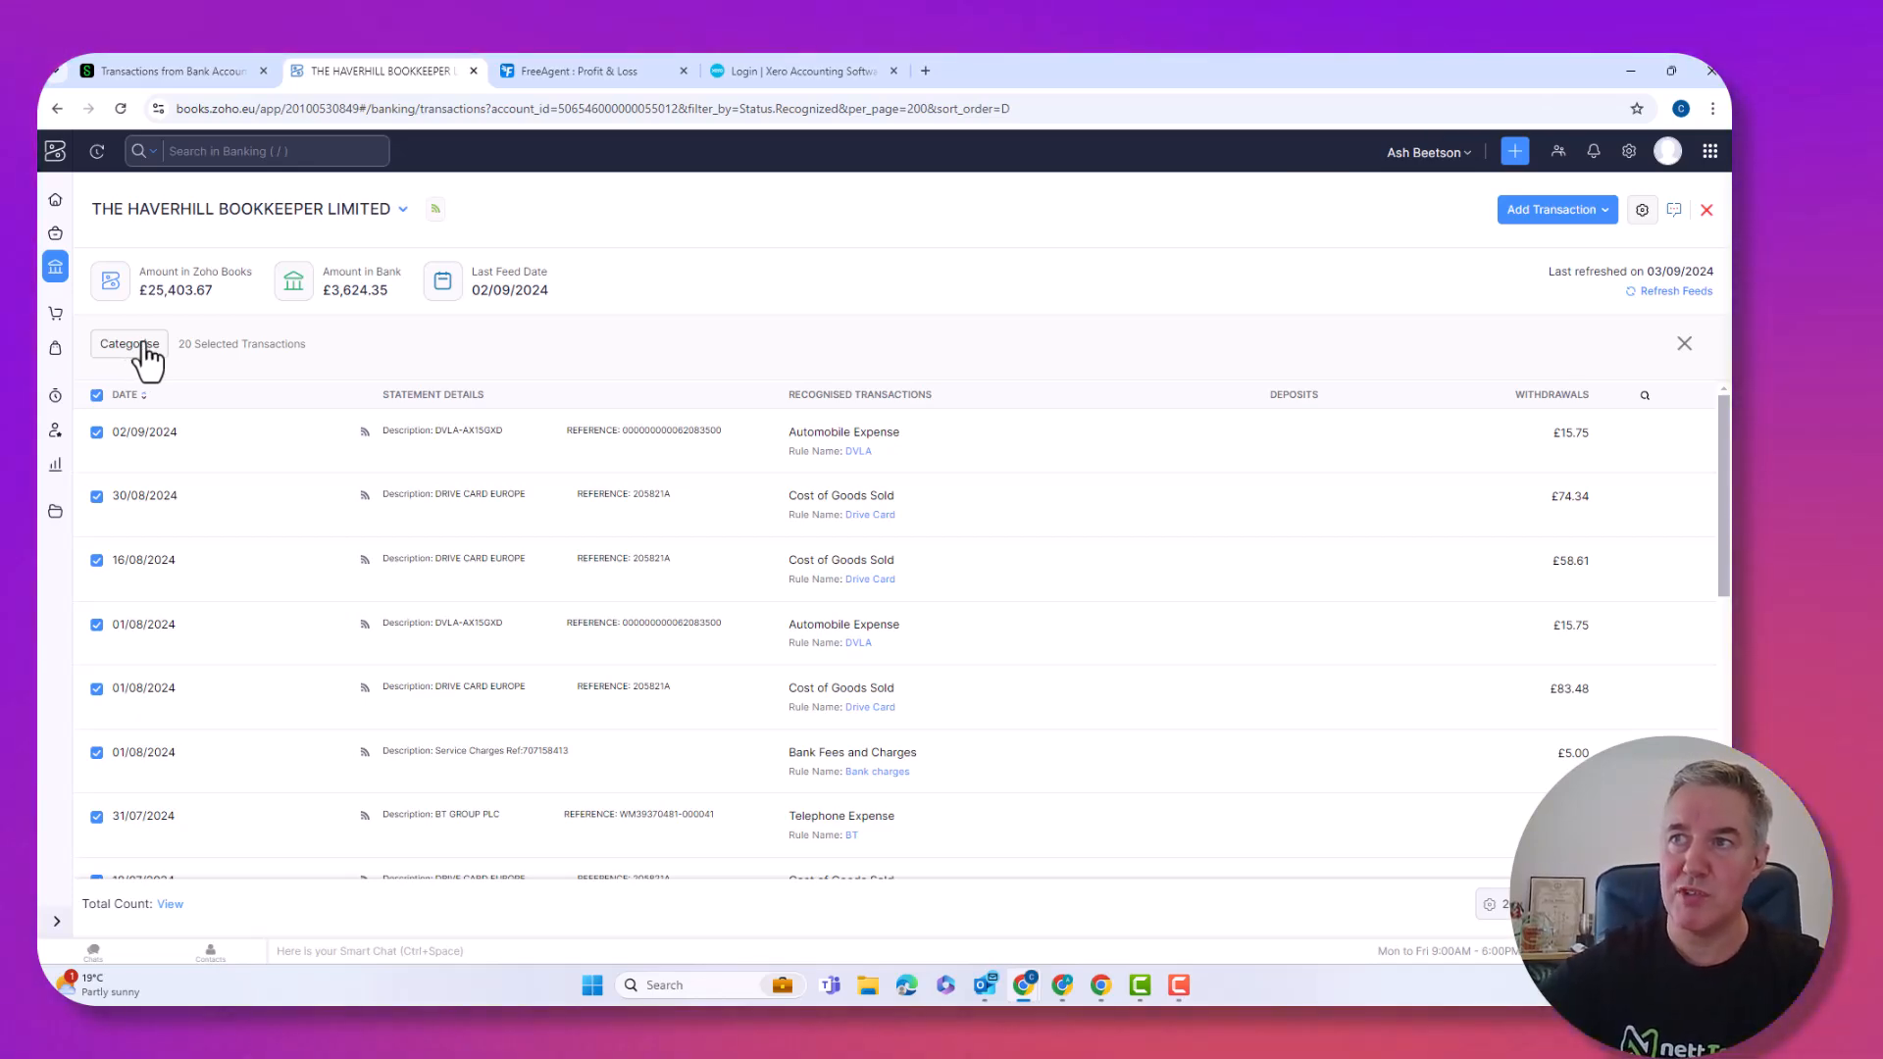
Bulk-categorise the 20 selected recognised transactions, review the 26 remaining, and open the account settings menu.
left_click(131, 345)
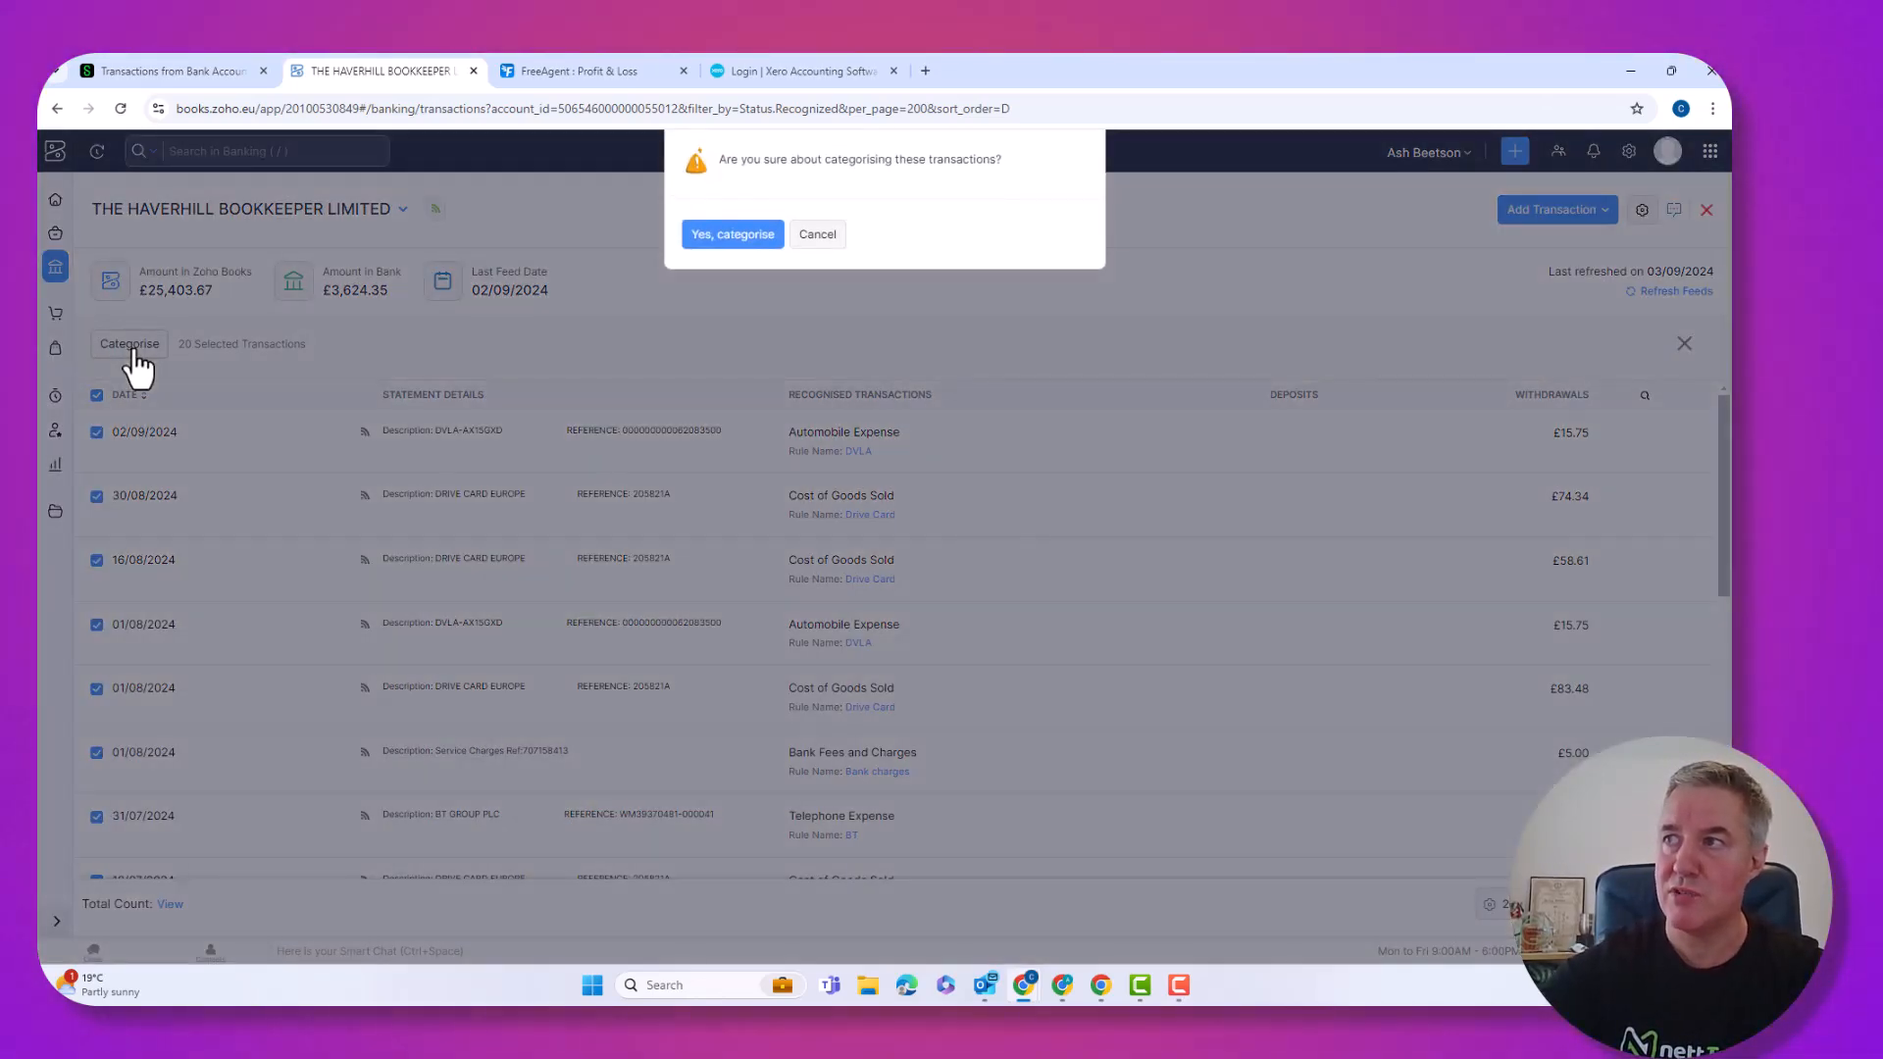
left_click(731, 235)
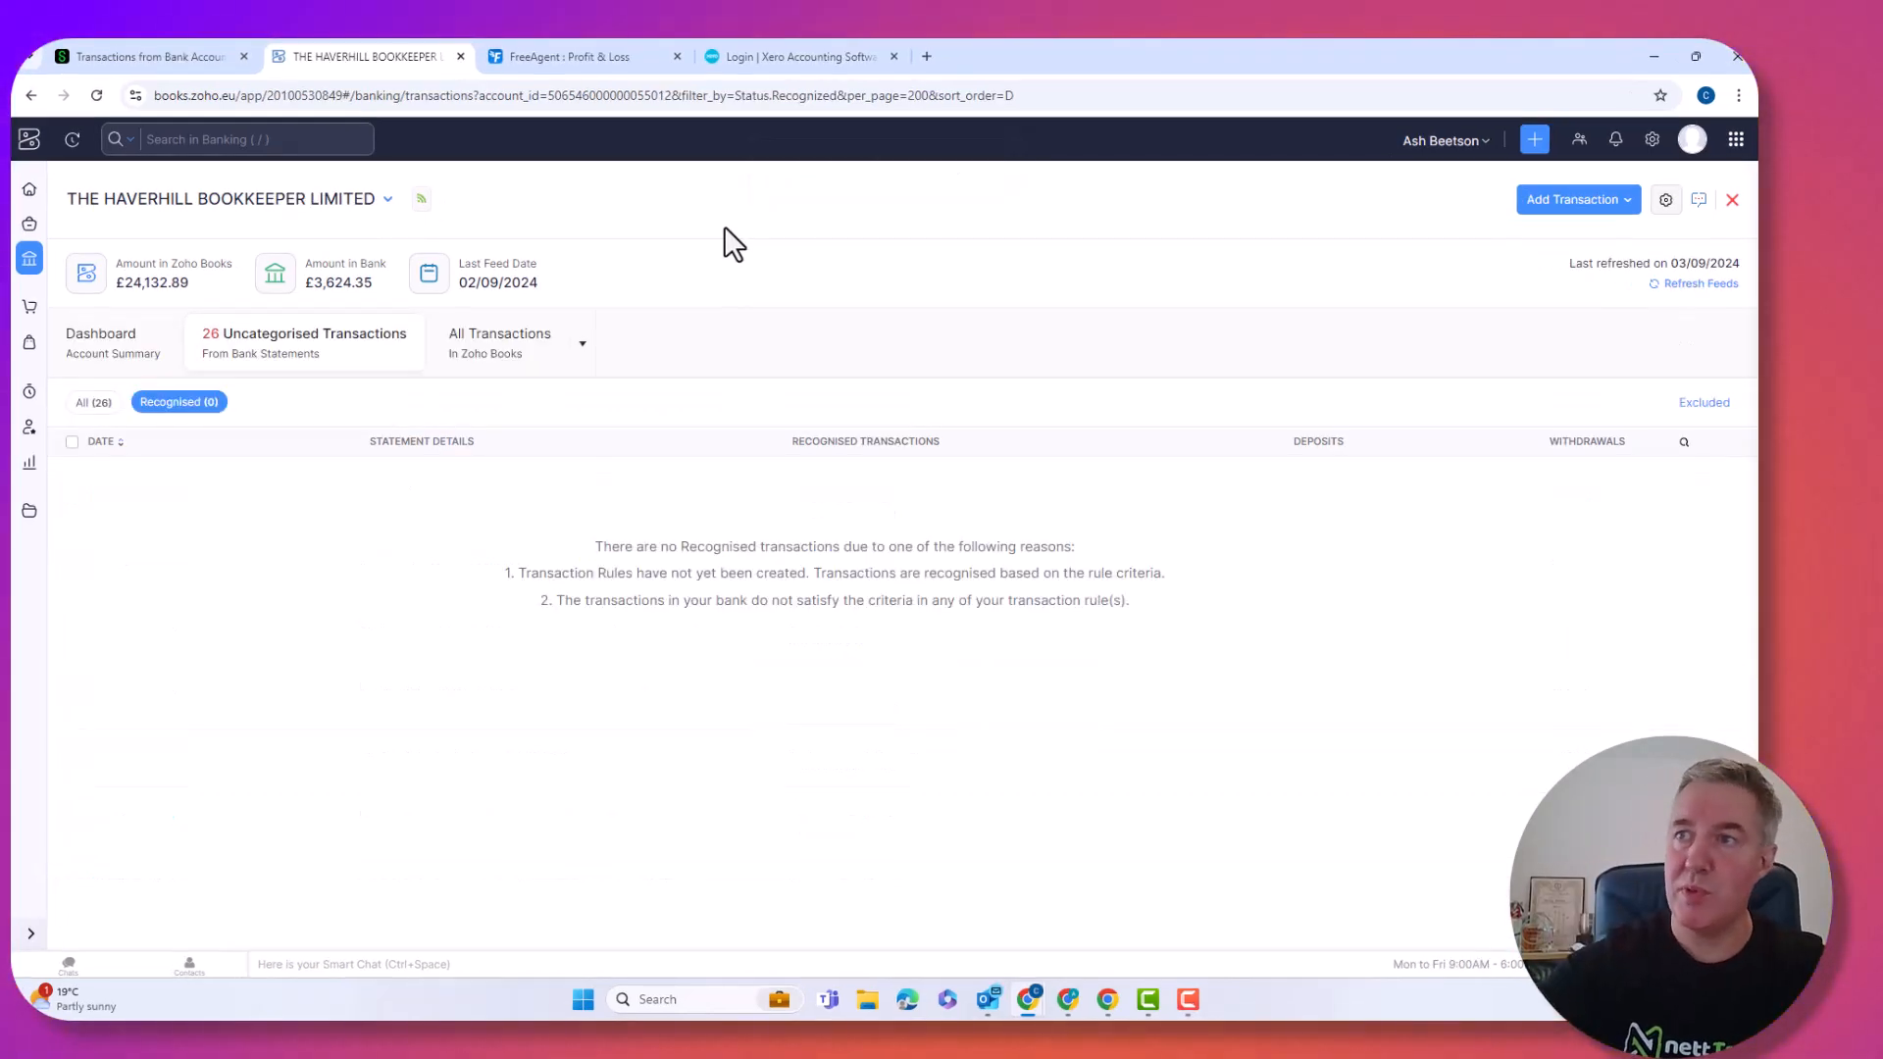
left_click(90, 404)
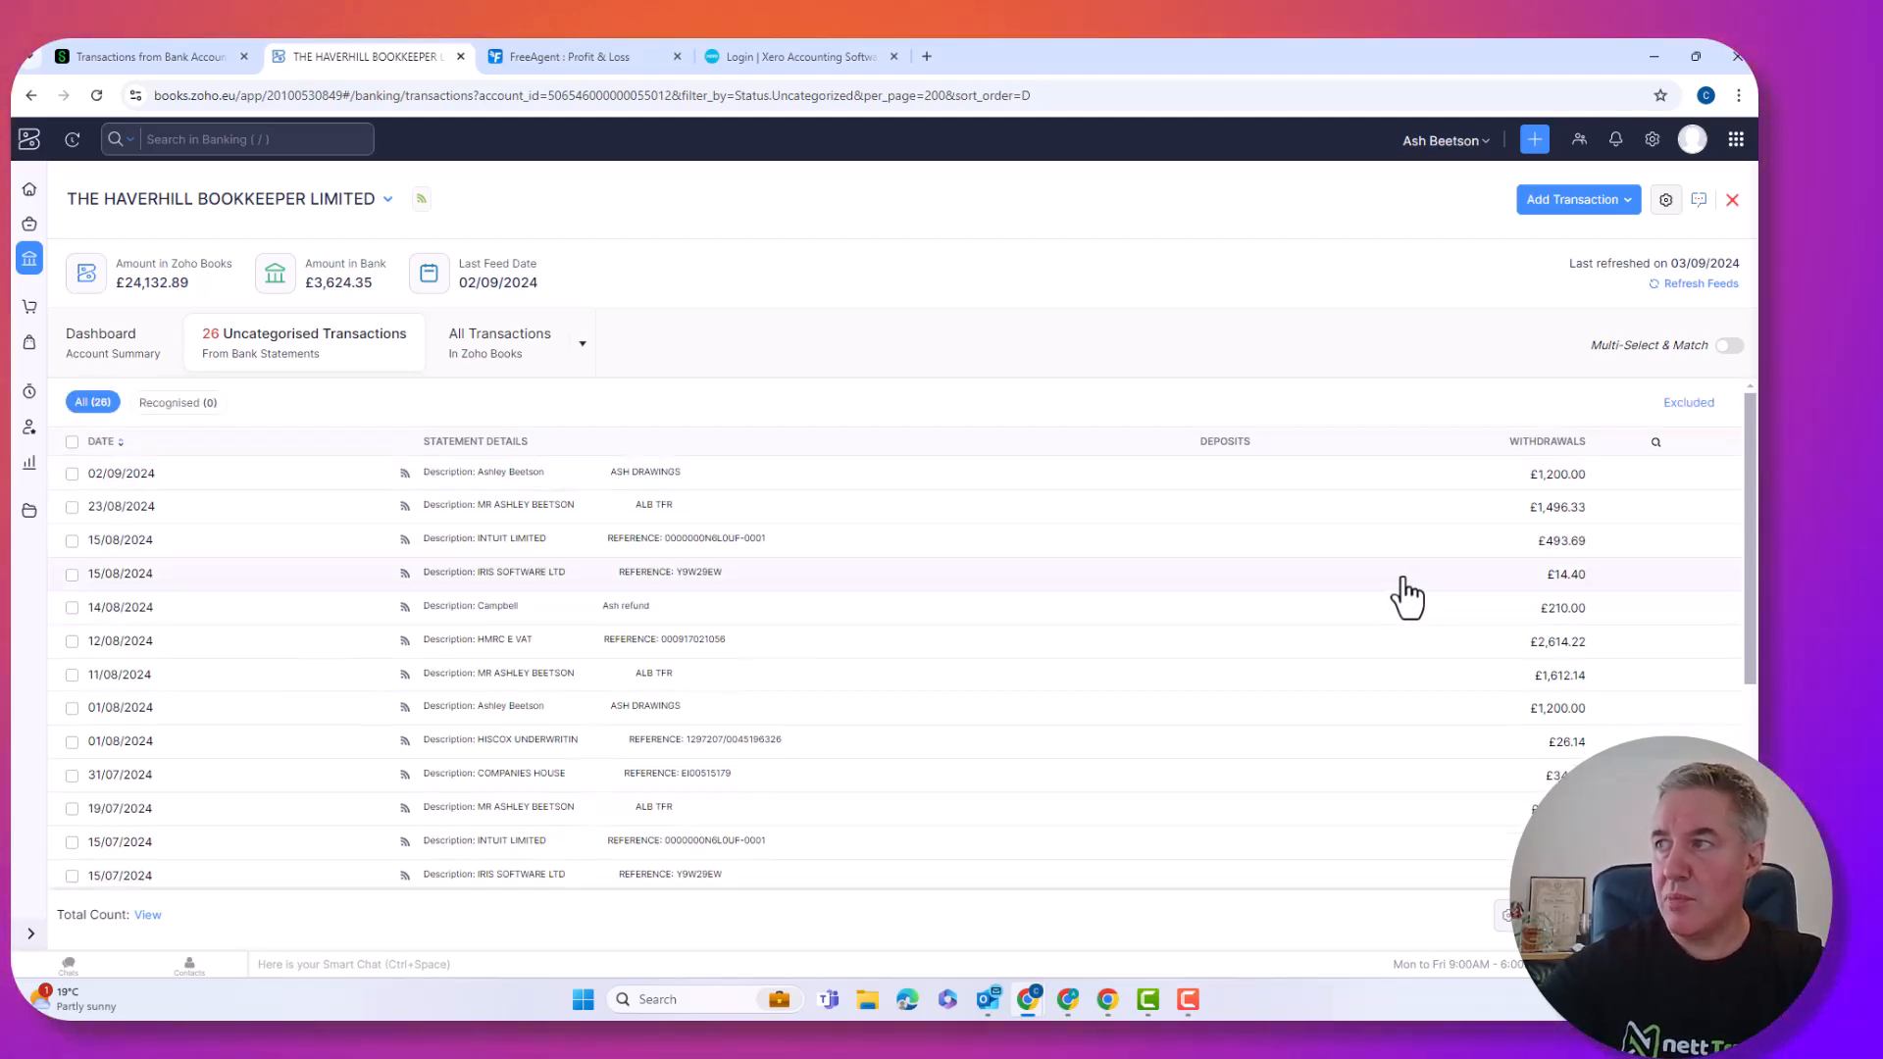
scroll(1401, 603, "down", 5)
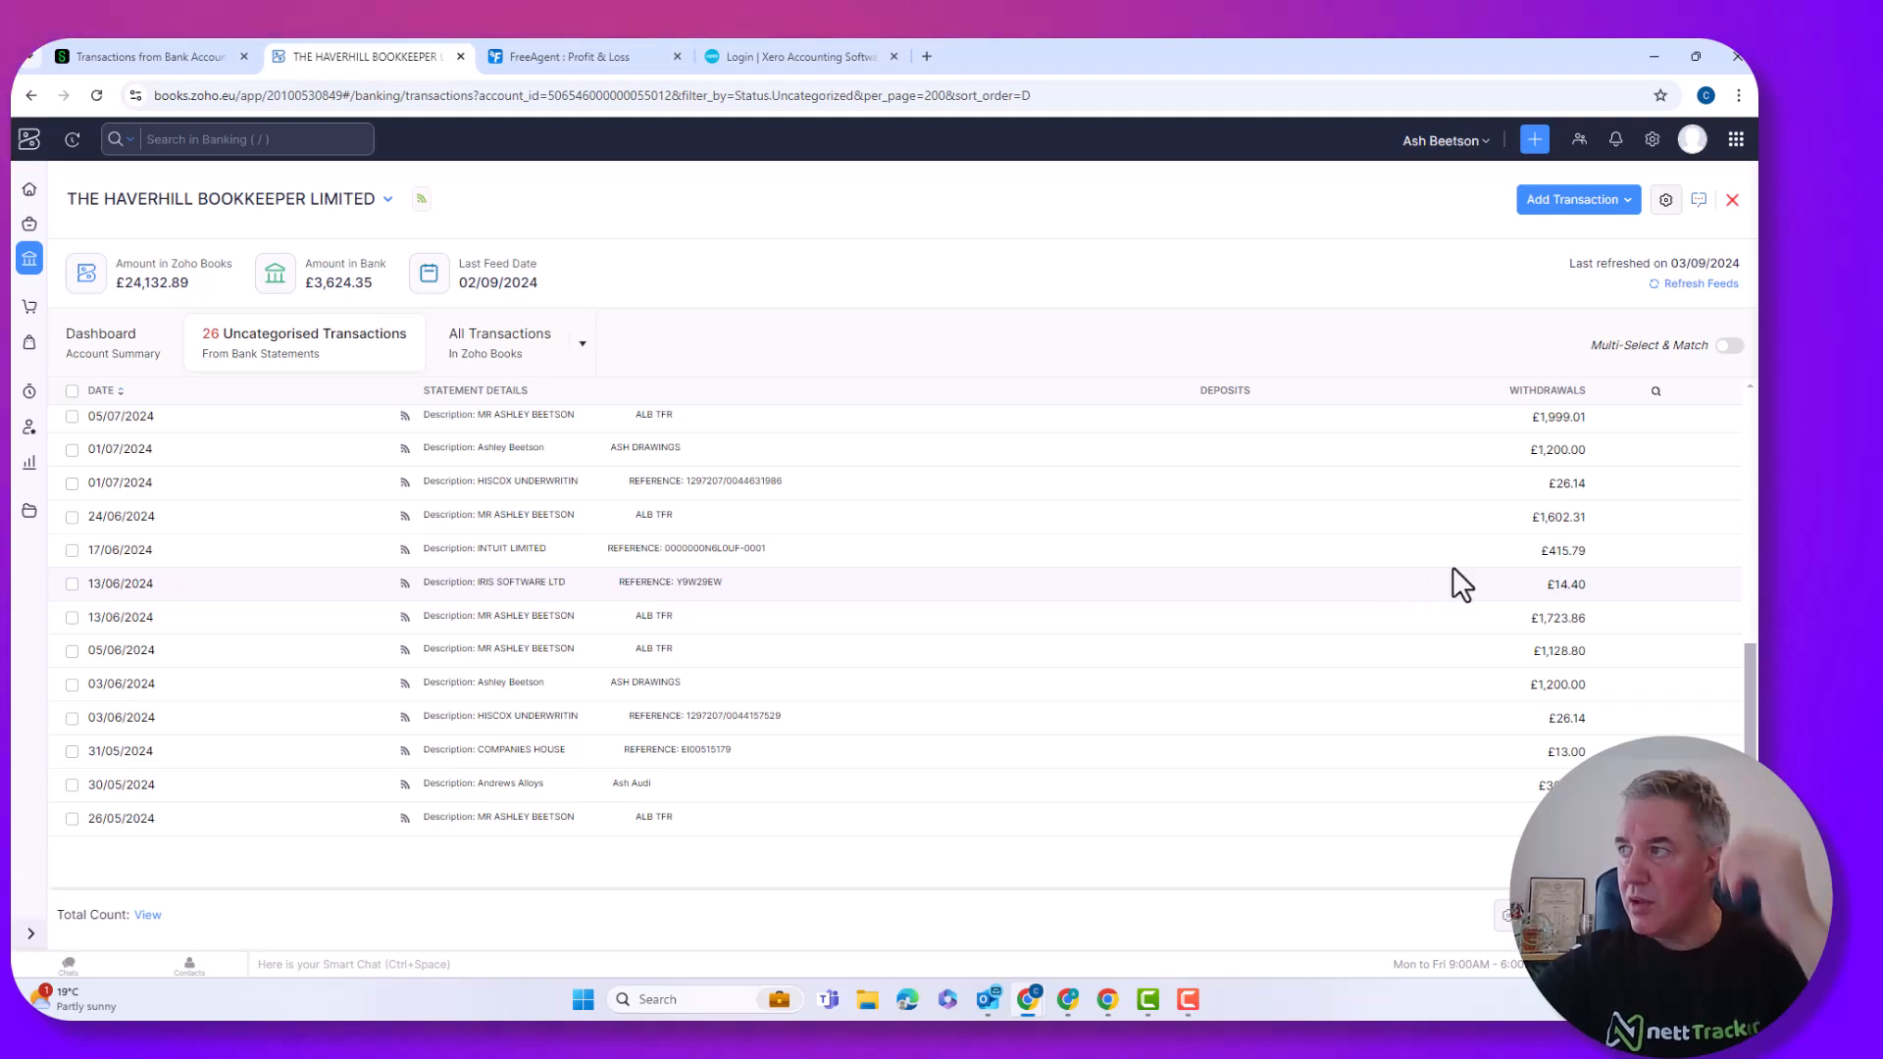
scroll(1442, 589, "up", 4)
scroll(1459, 585, "up", 3)
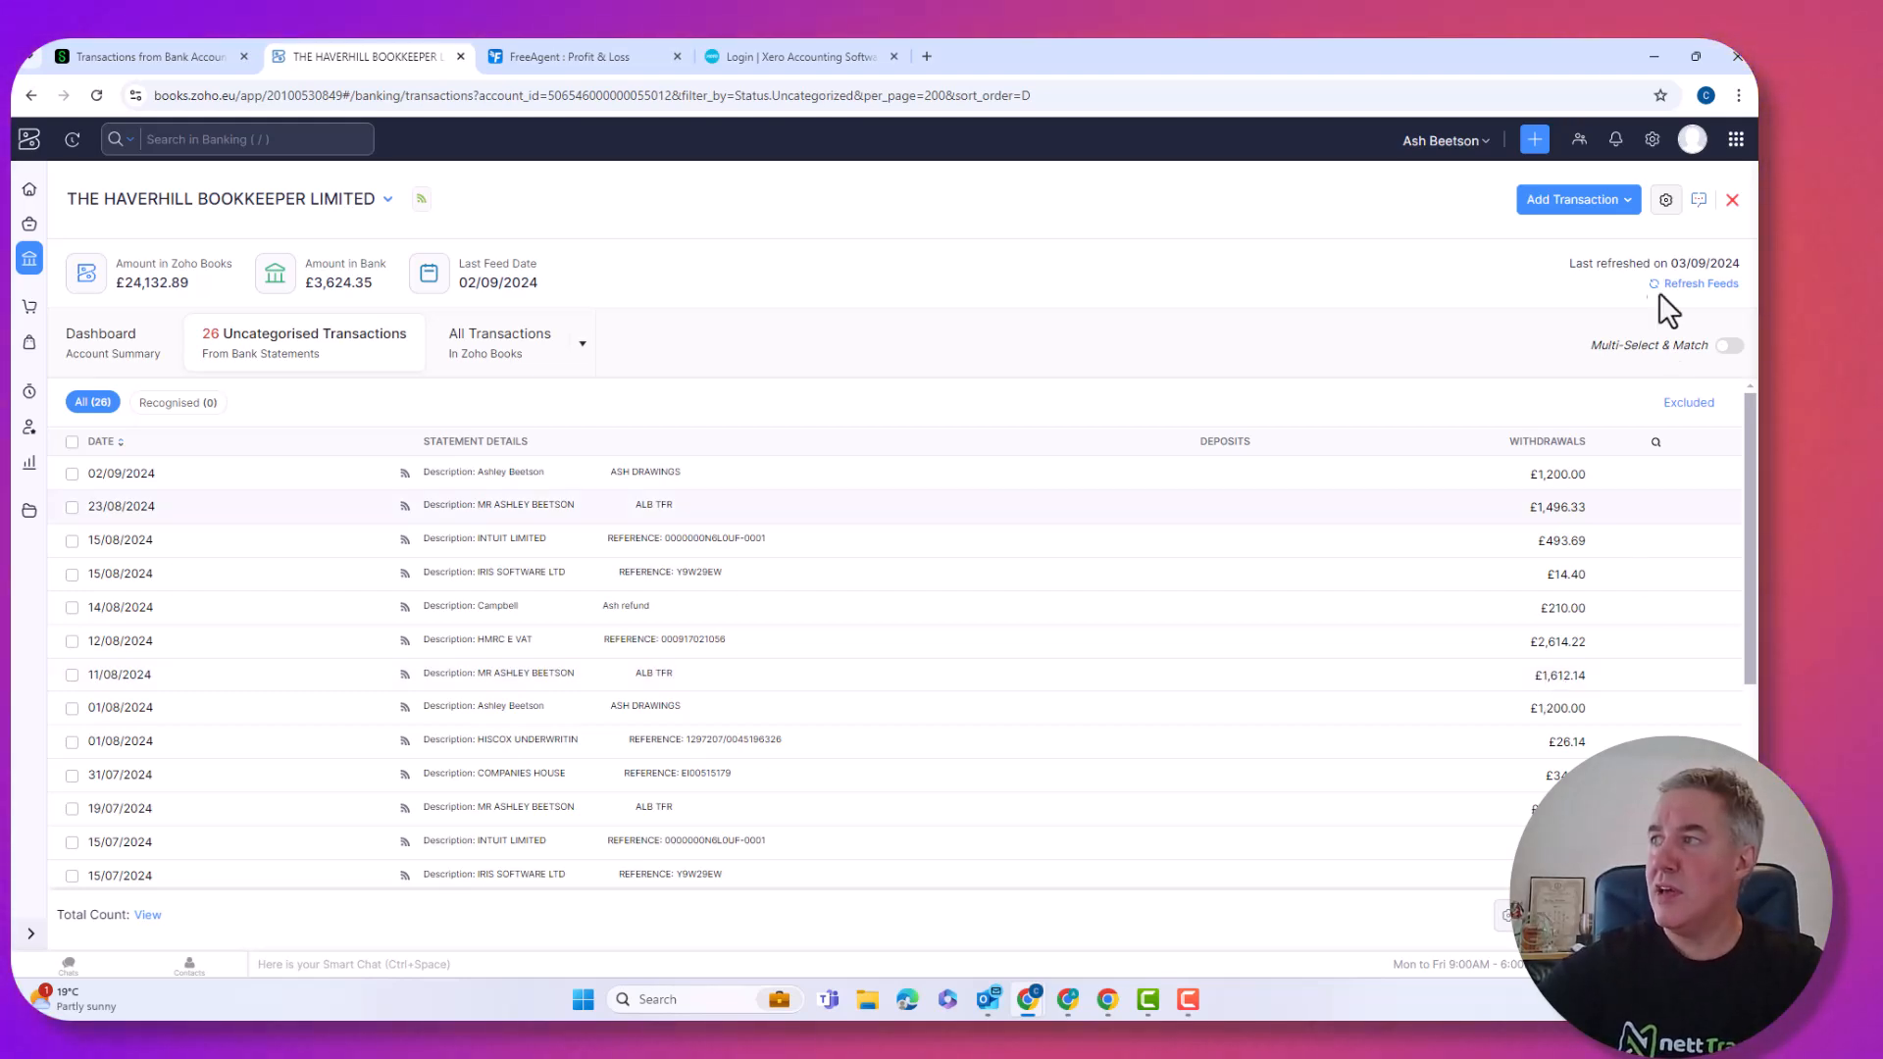
left_click(1667, 201)
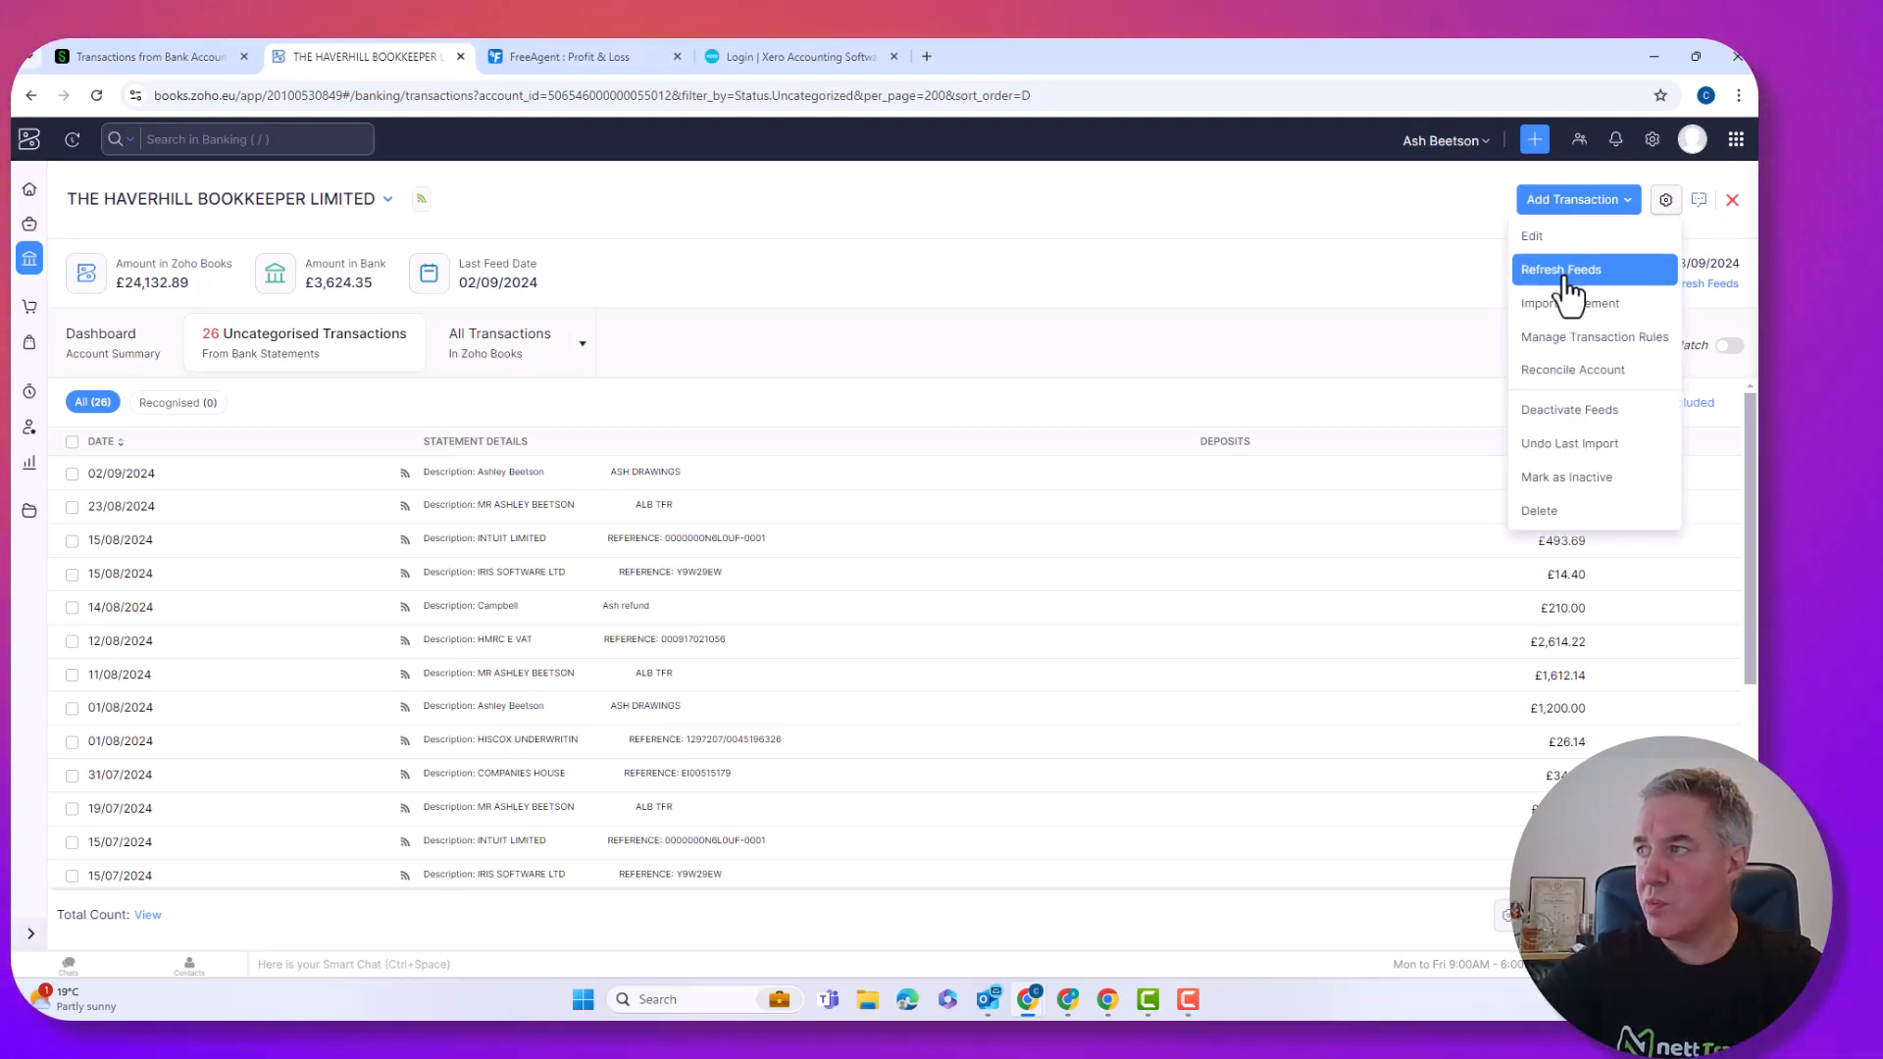
Start a new withdrawals rule named Drawingw with an Amount over 1100 criterion.
left_click(1577, 338)
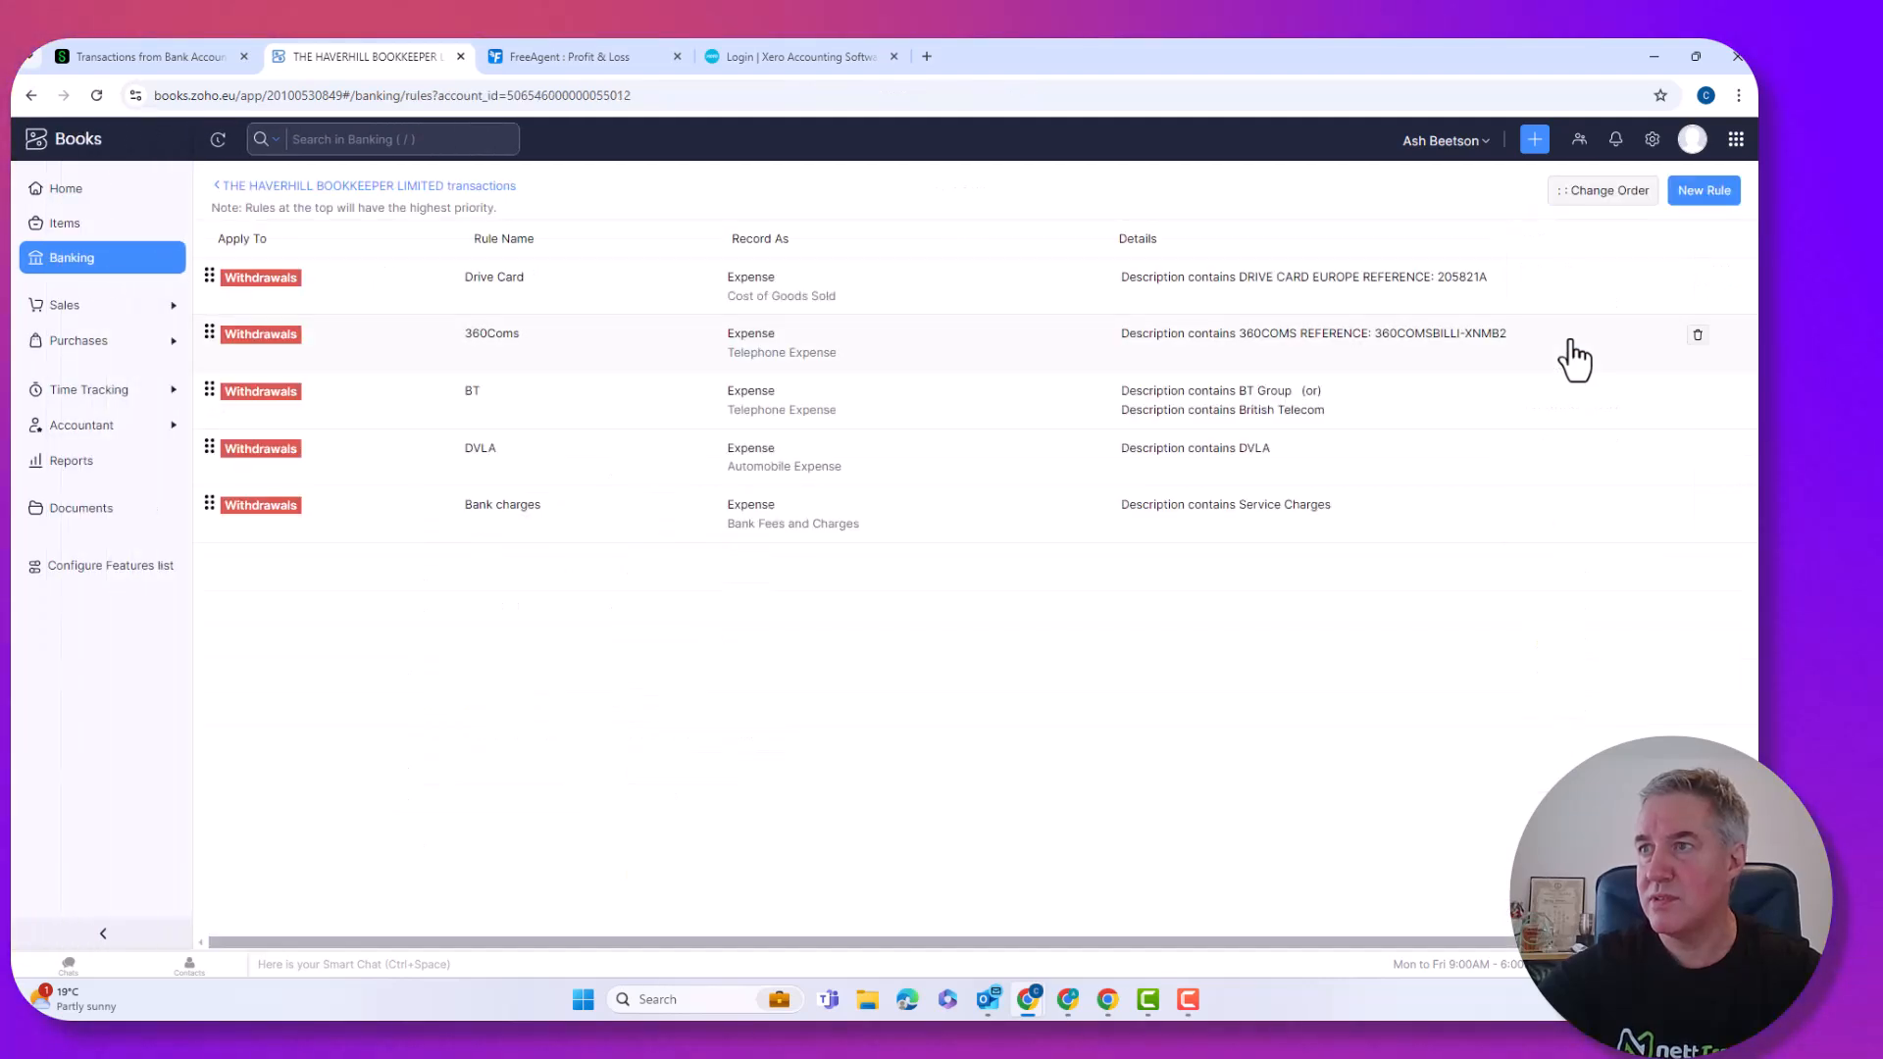
left_click(1706, 195)
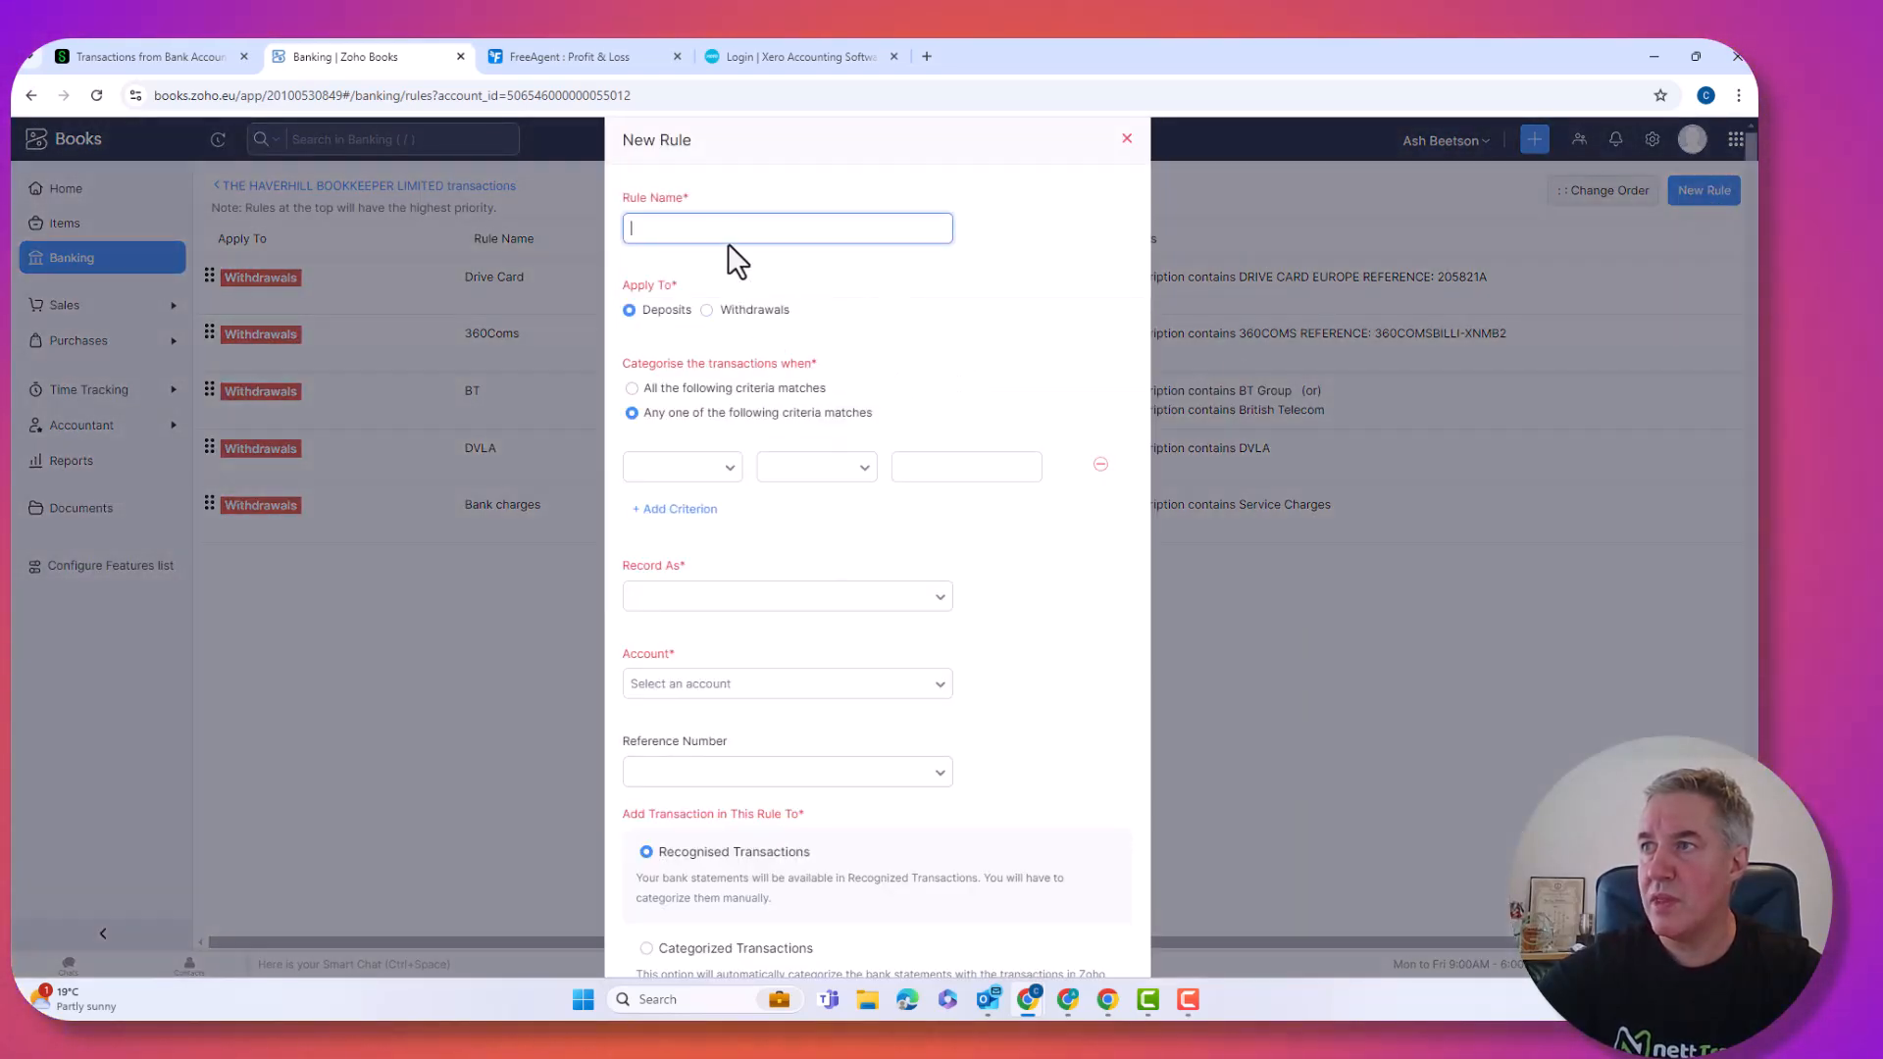
type("Drawingw")
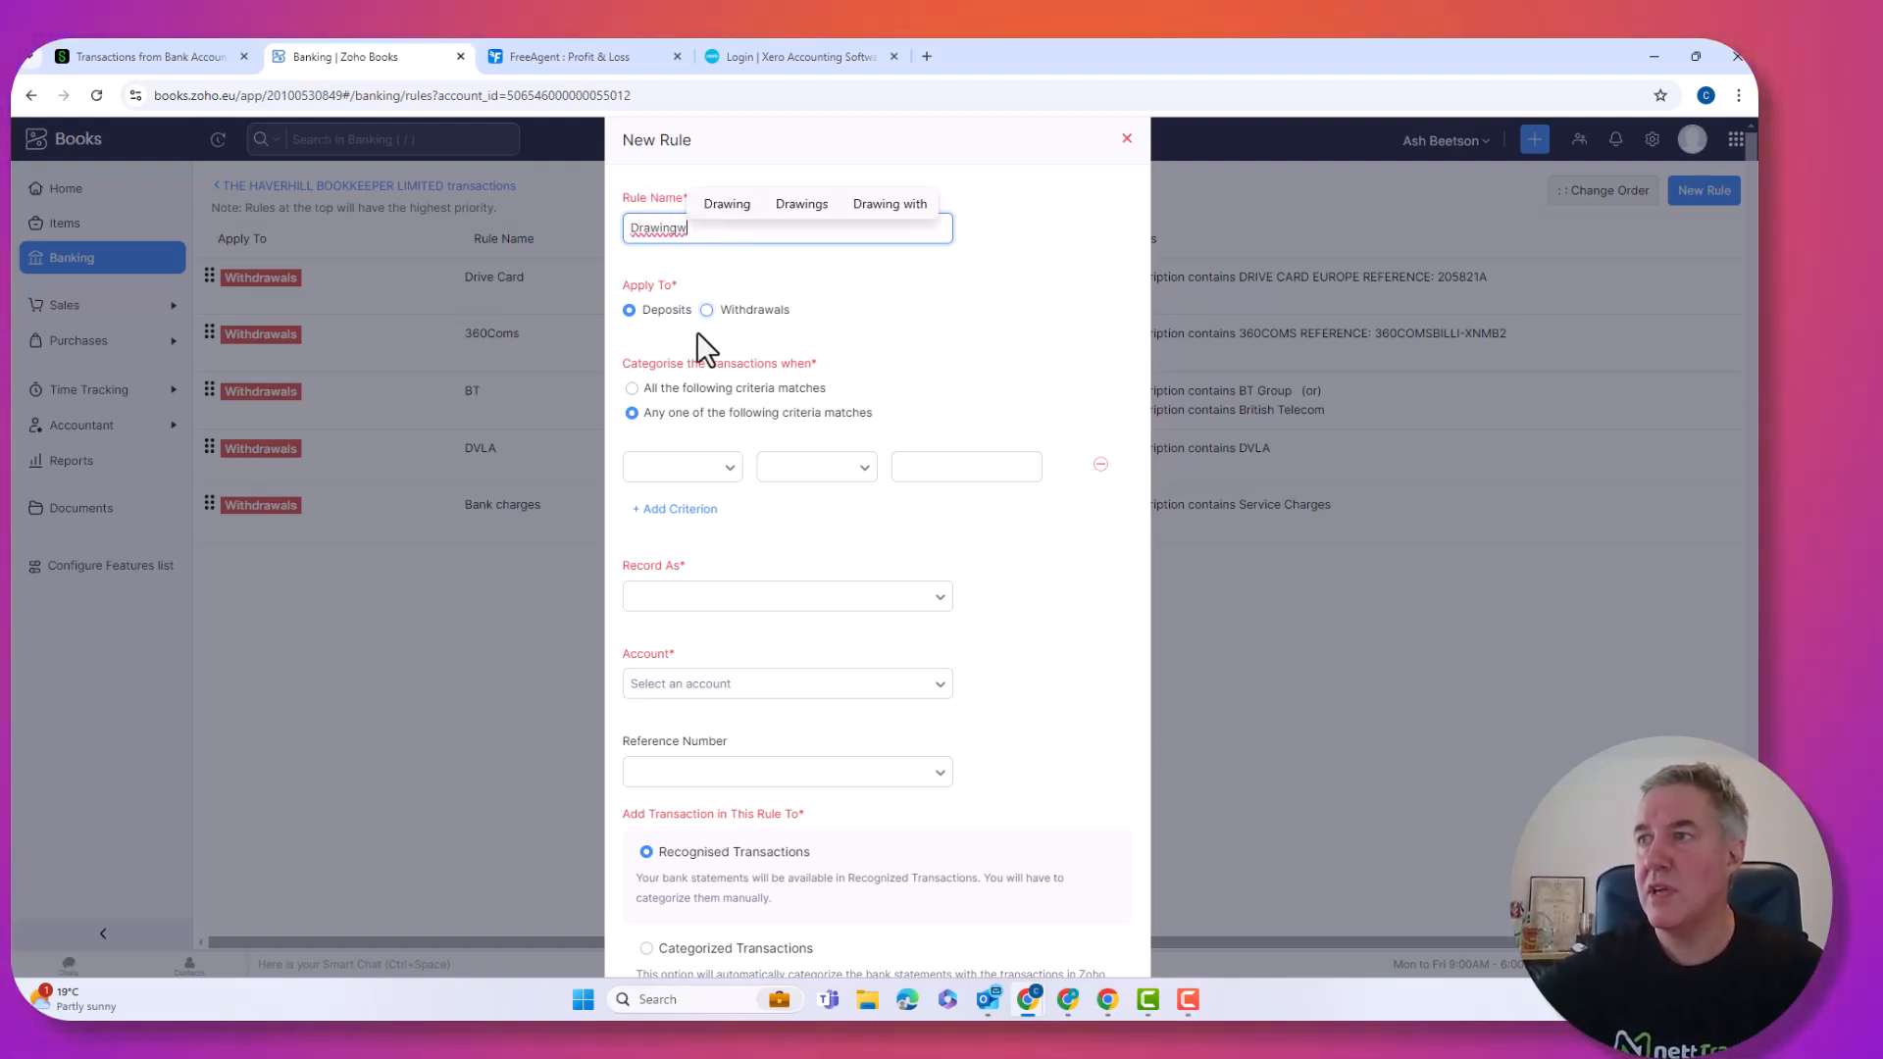
left_click(706, 311)
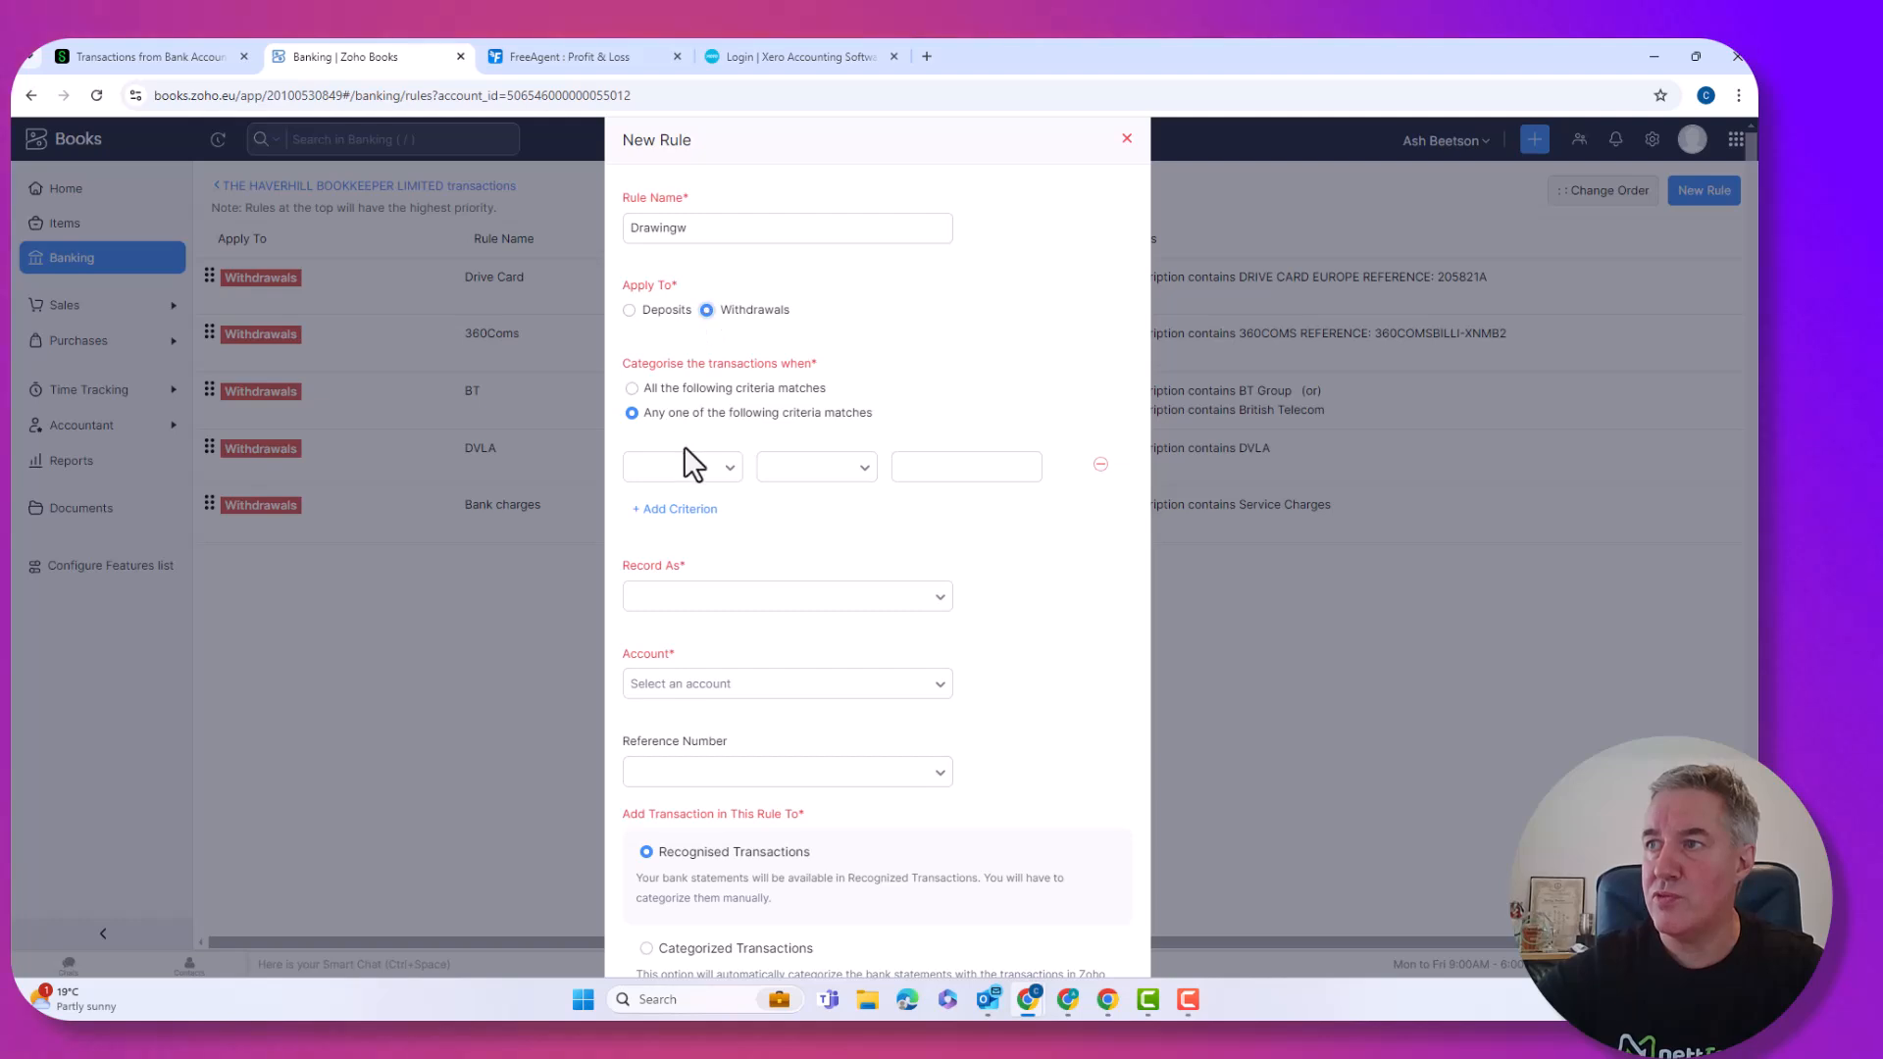
left_click(673, 475)
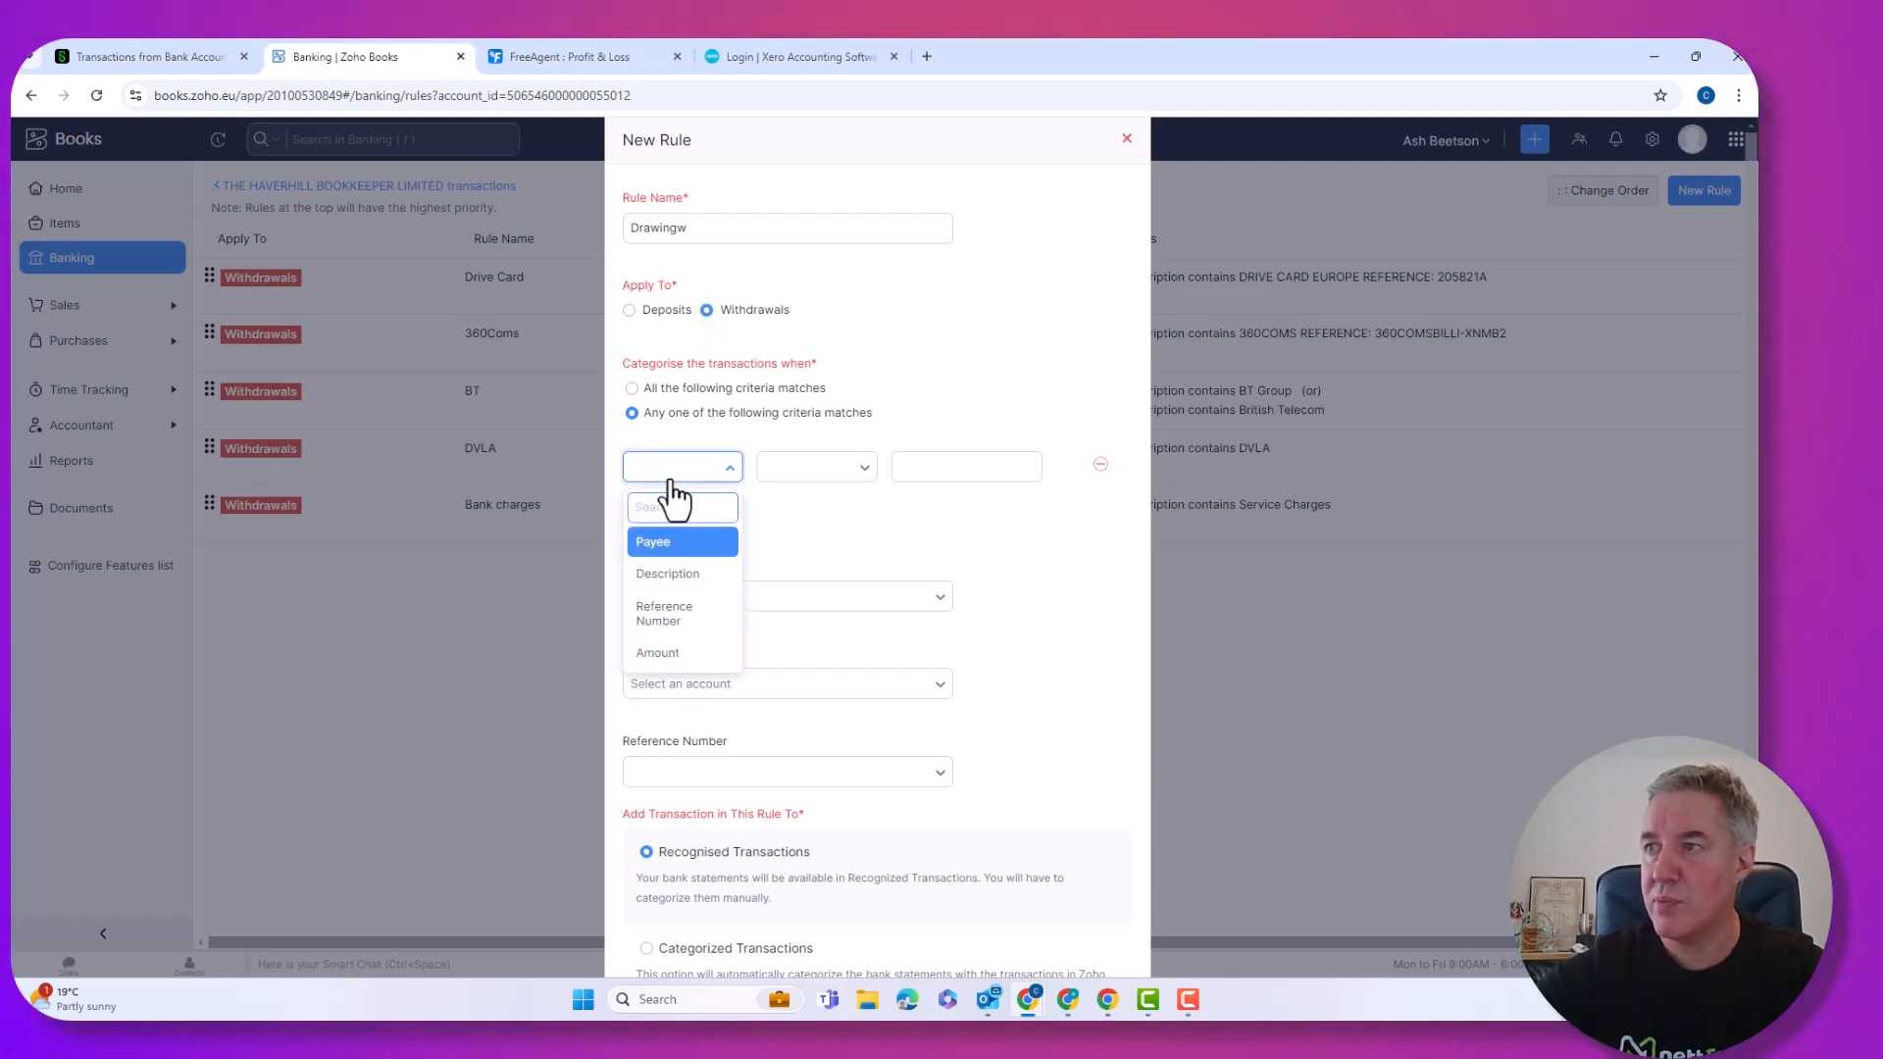
left_click(668, 654)
left_click(797, 469)
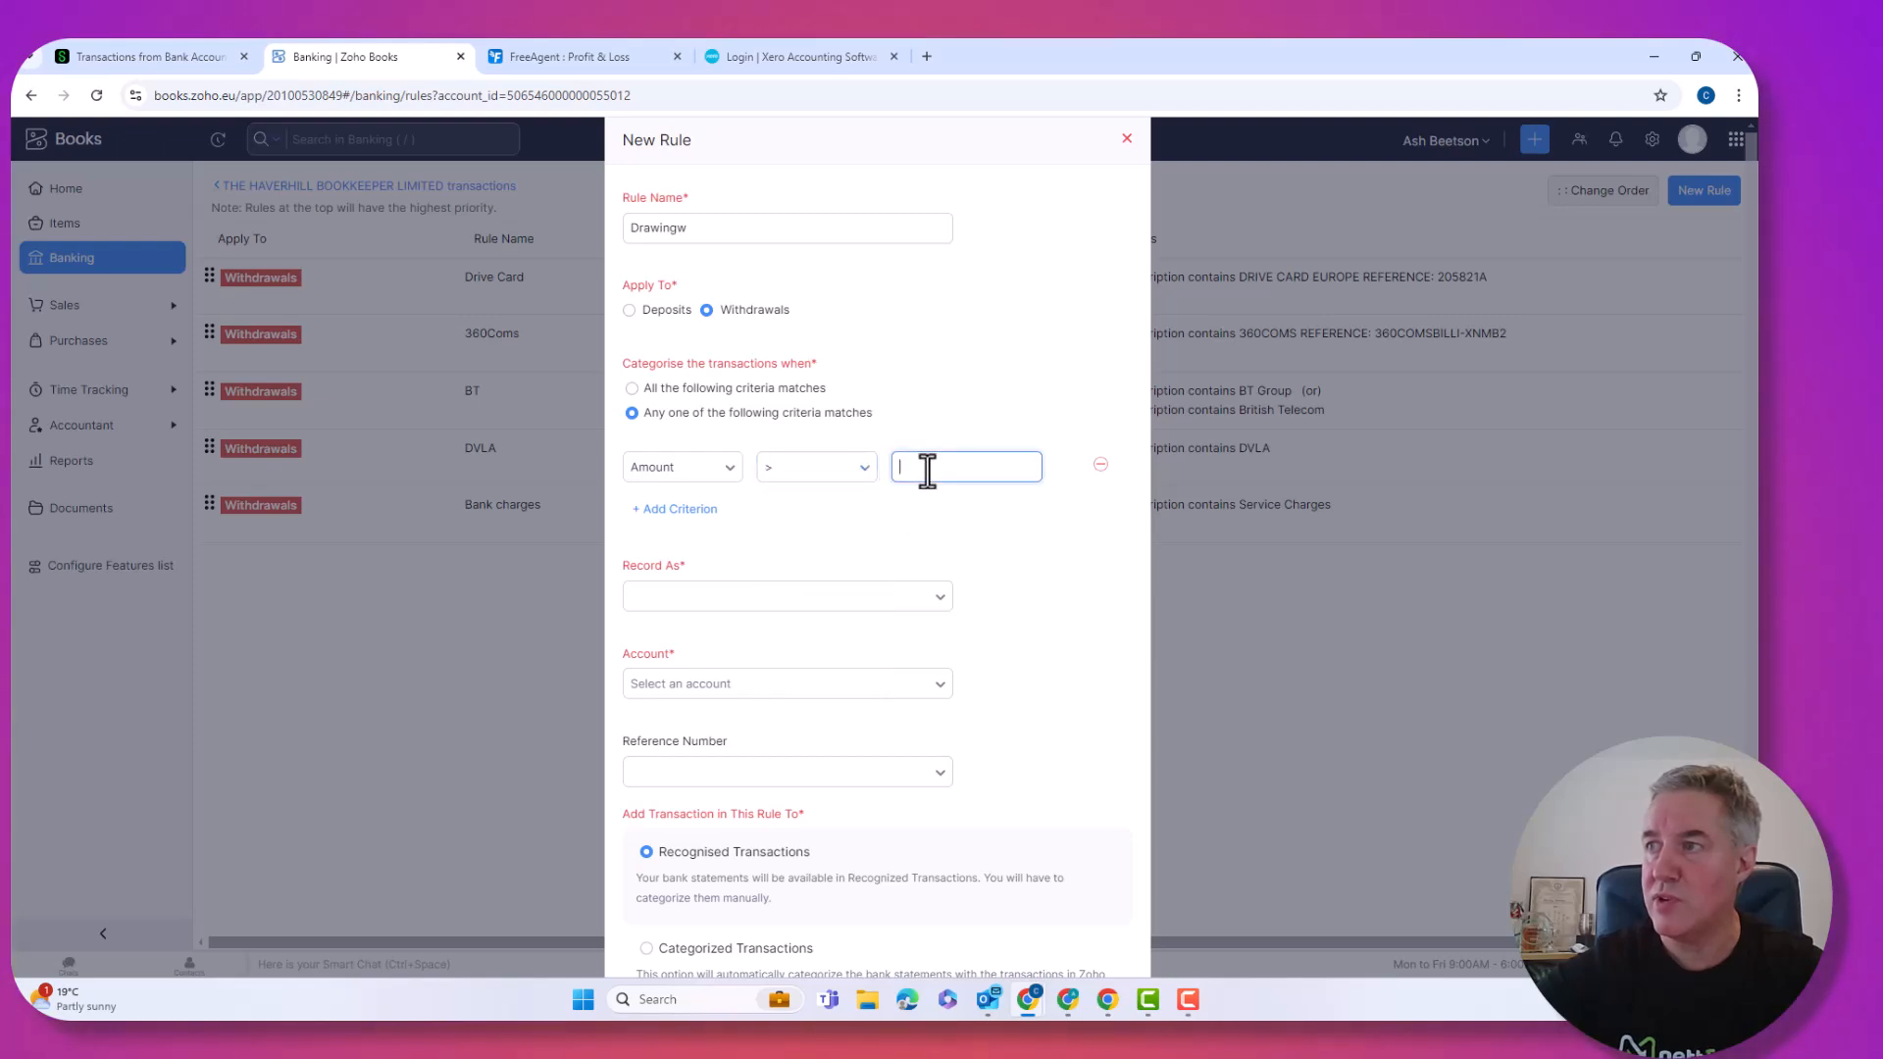
type("1100")
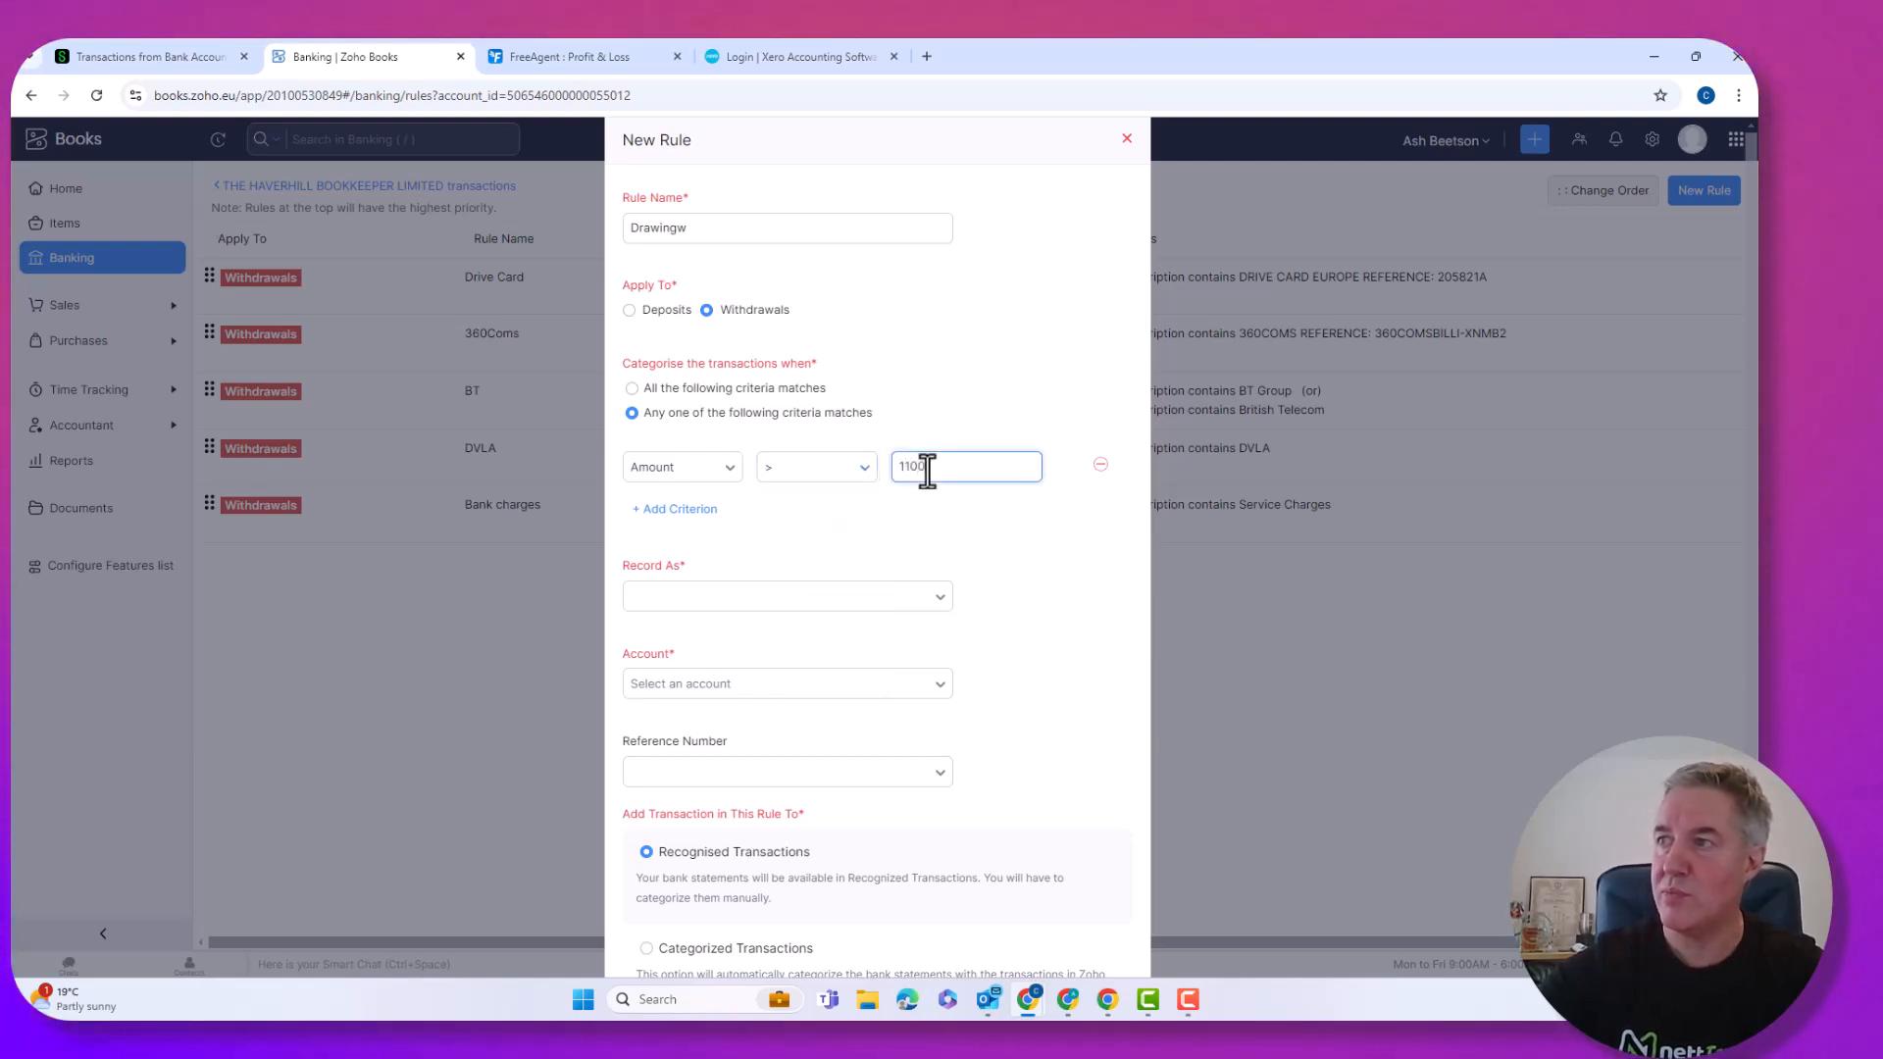
Record matches as Owner Drawings to Drawing, keep Recognised Transactions, save the rule, and return to transactions.
left_click(687, 595)
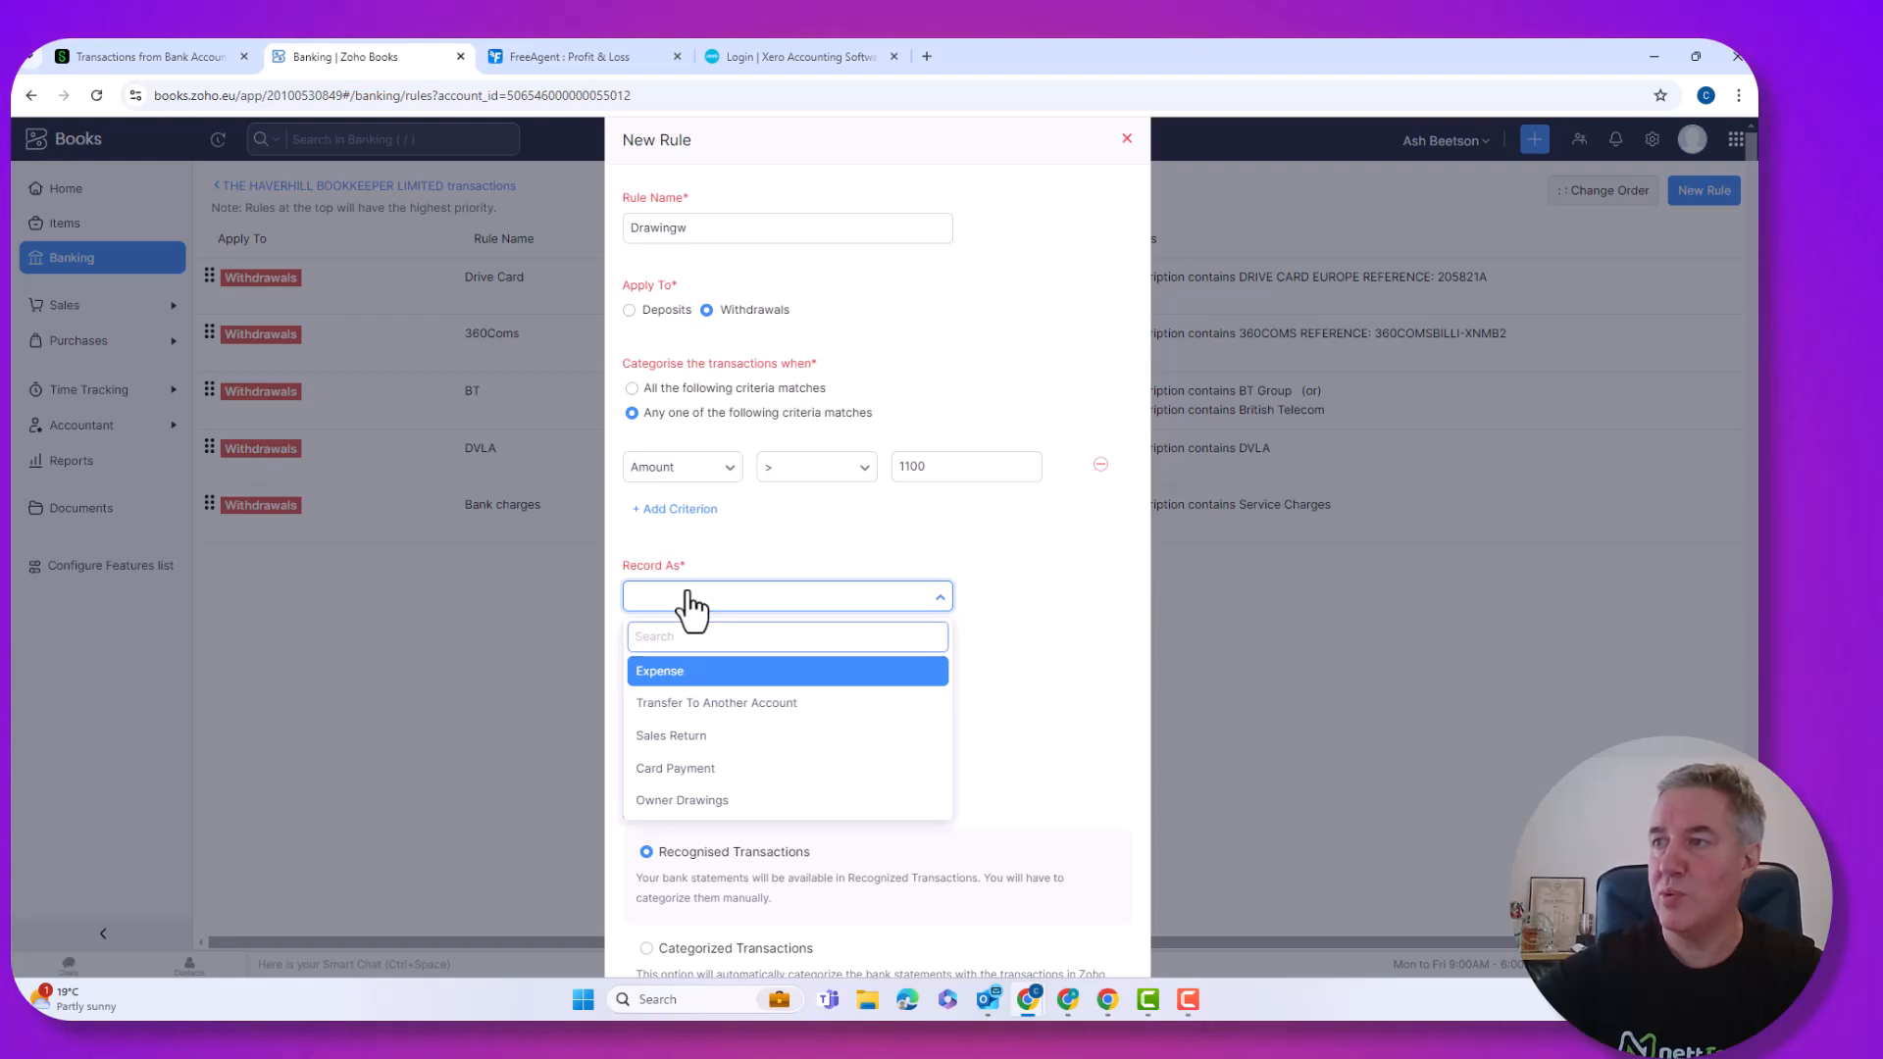
left_click(685, 803)
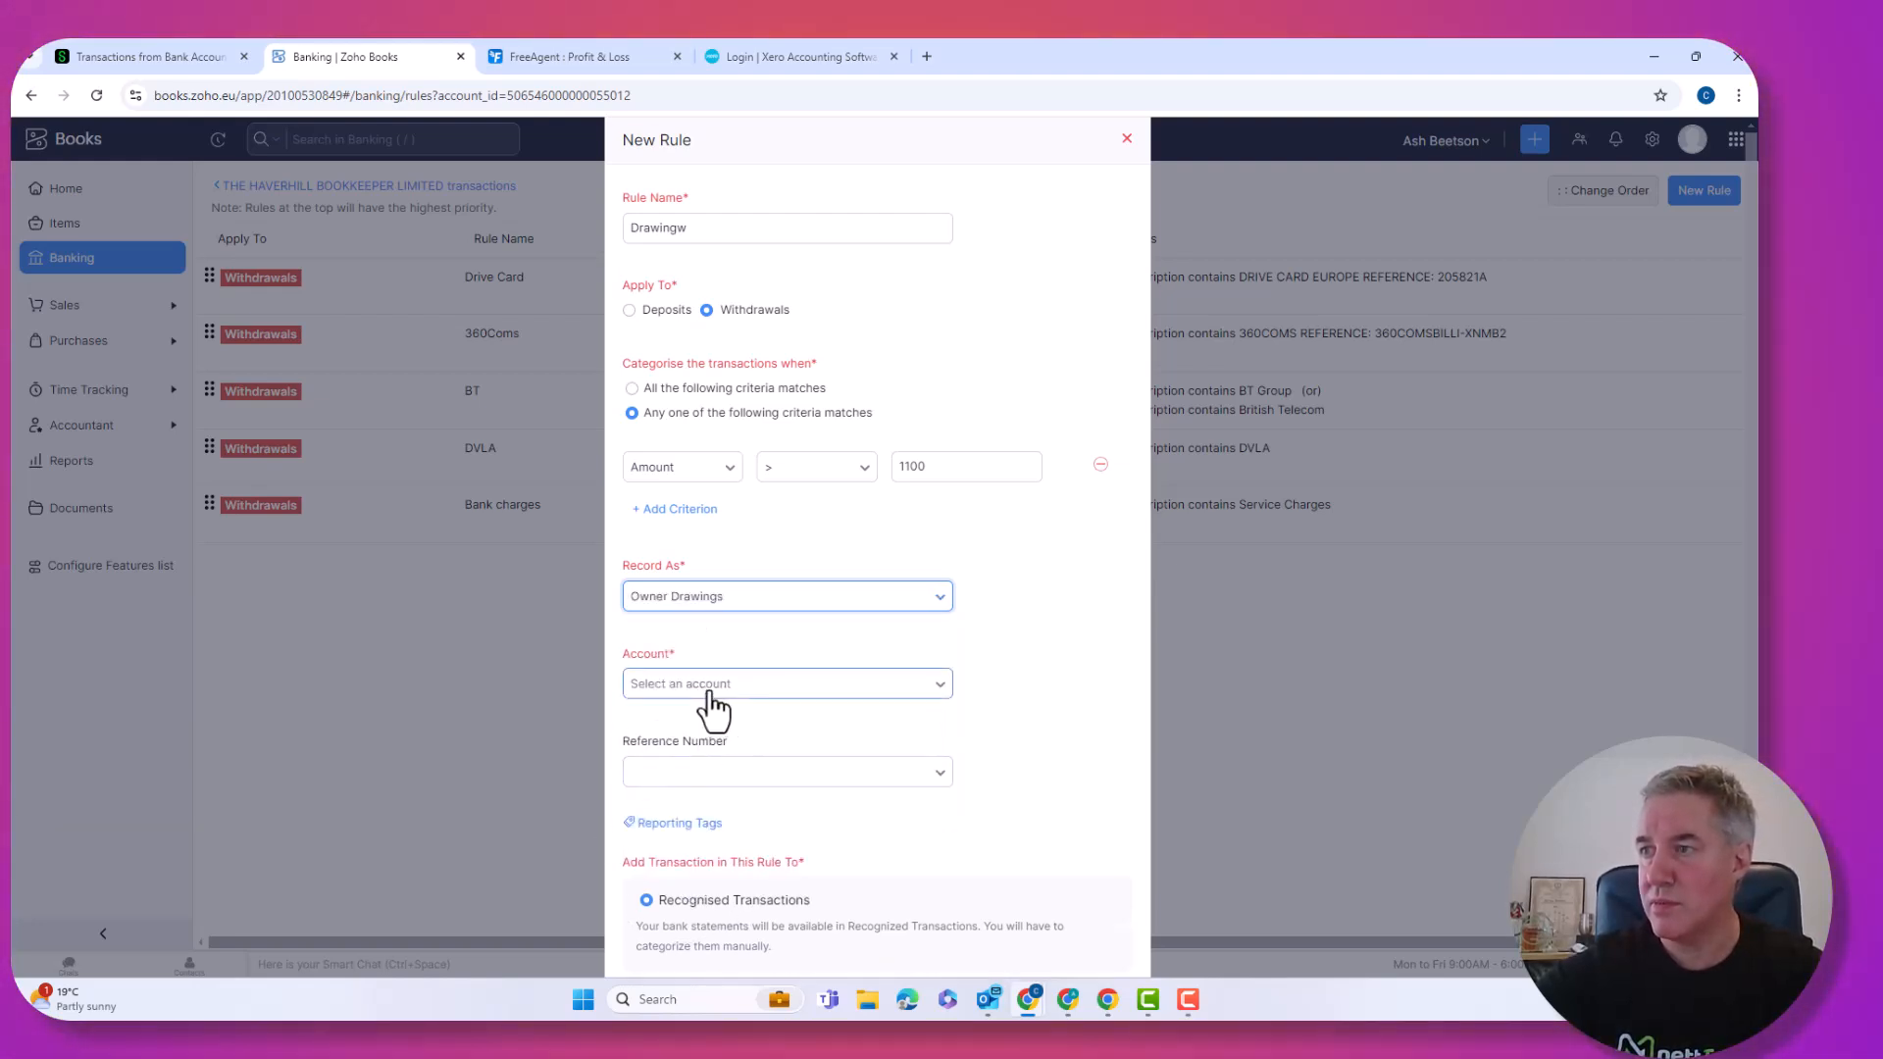
left_click(712, 686)
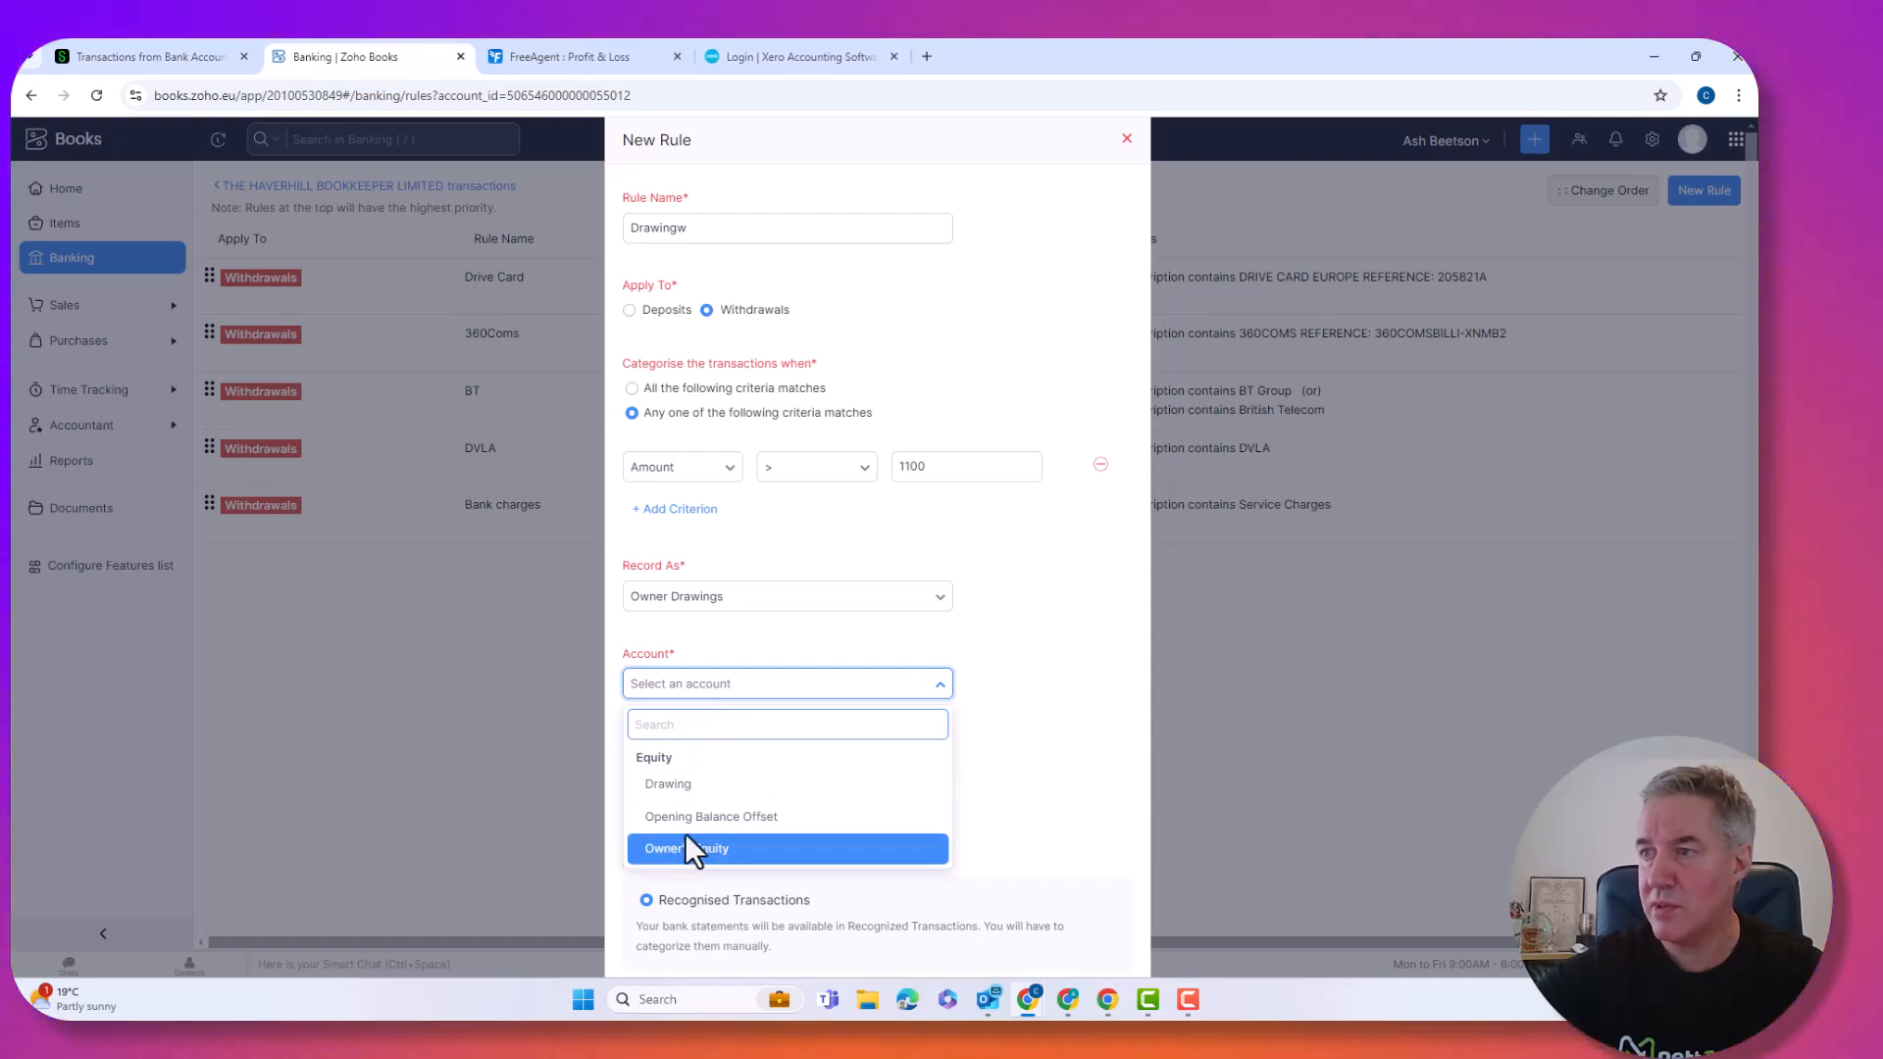
left_click(679, 784)
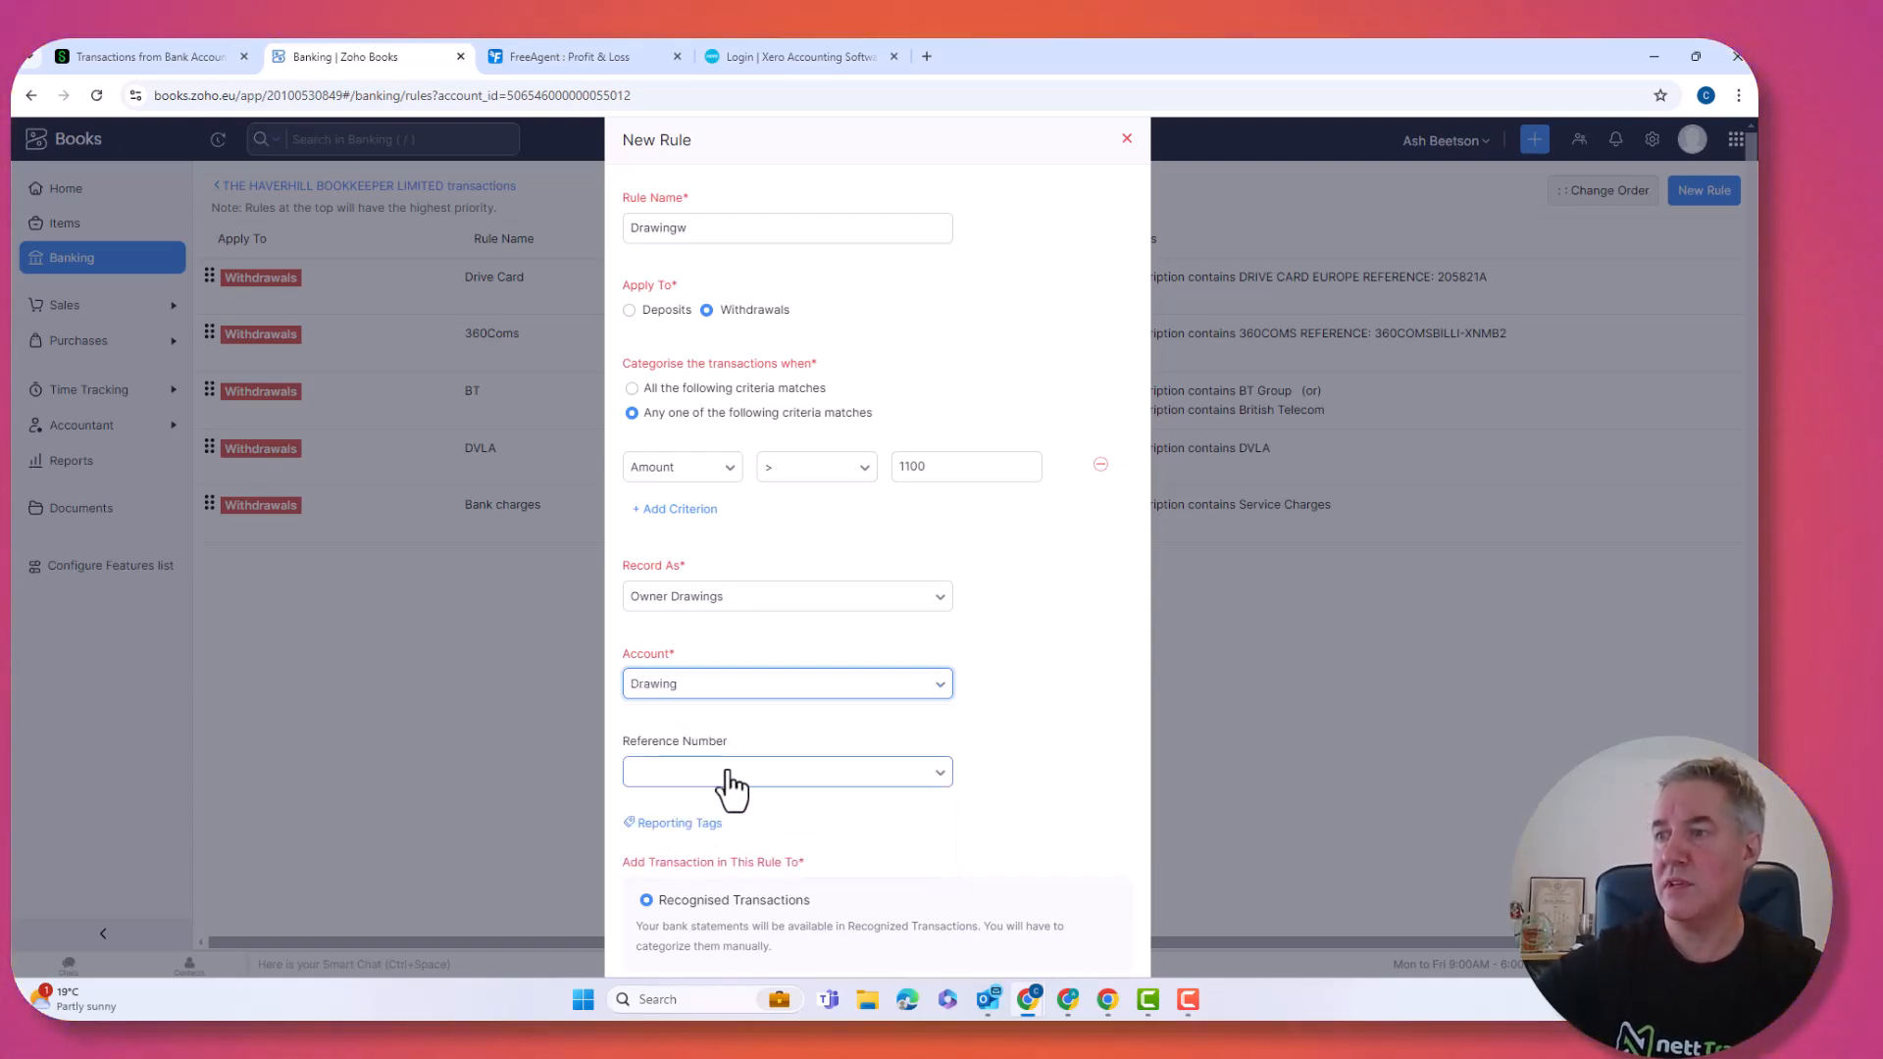
scroll(723, 785, "down", 2)
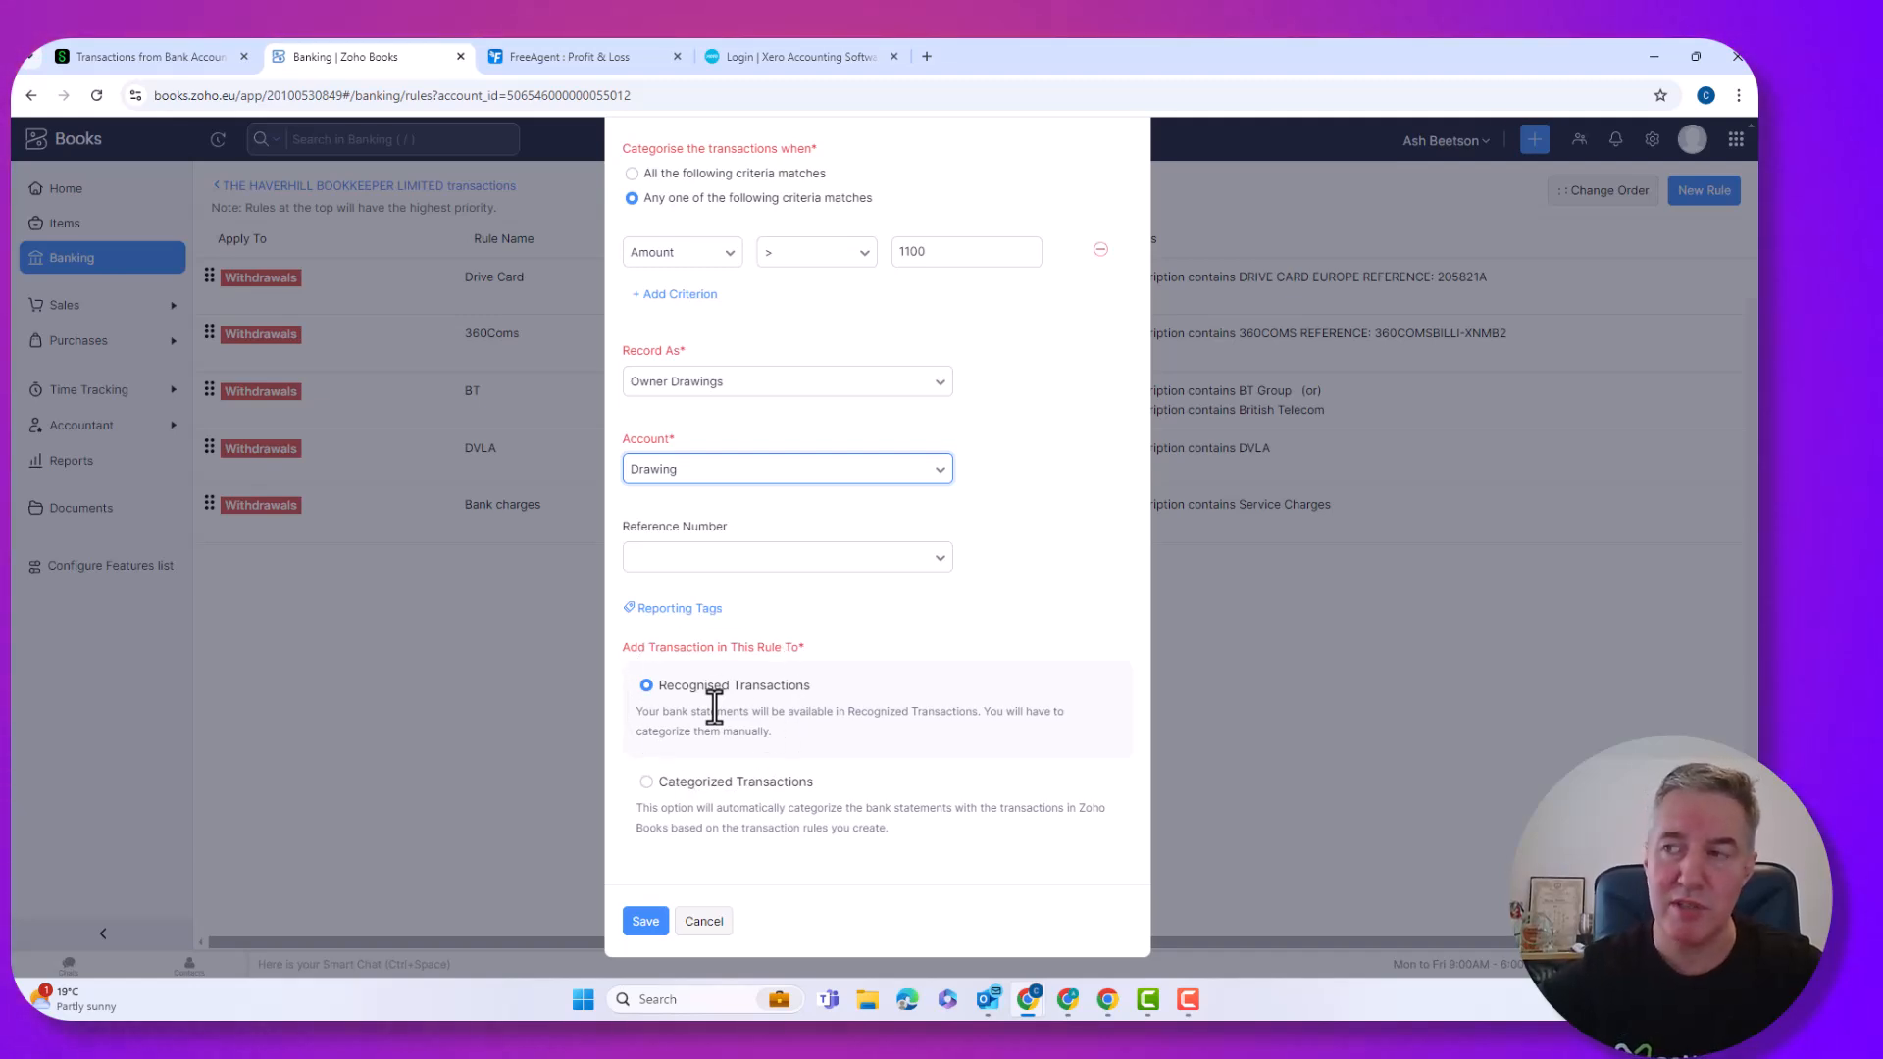
left_click(648, 784)
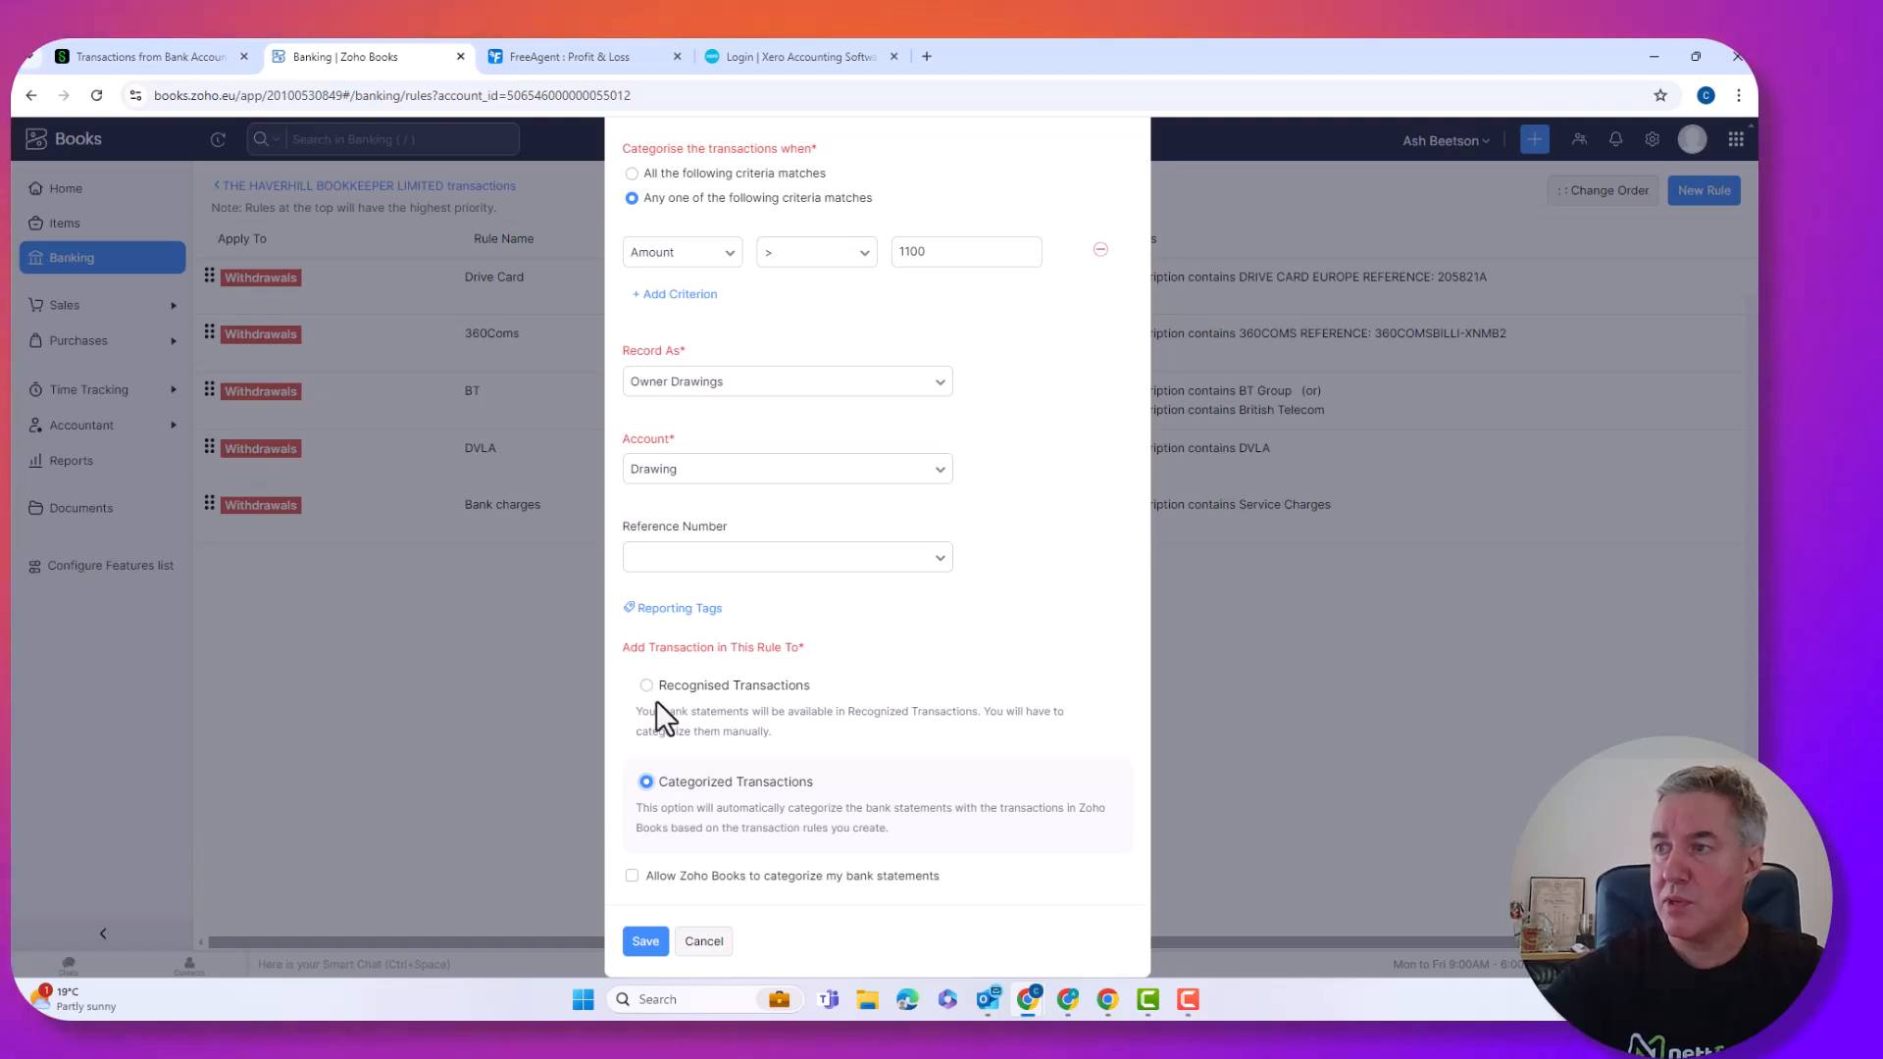
left_click(647, 686)
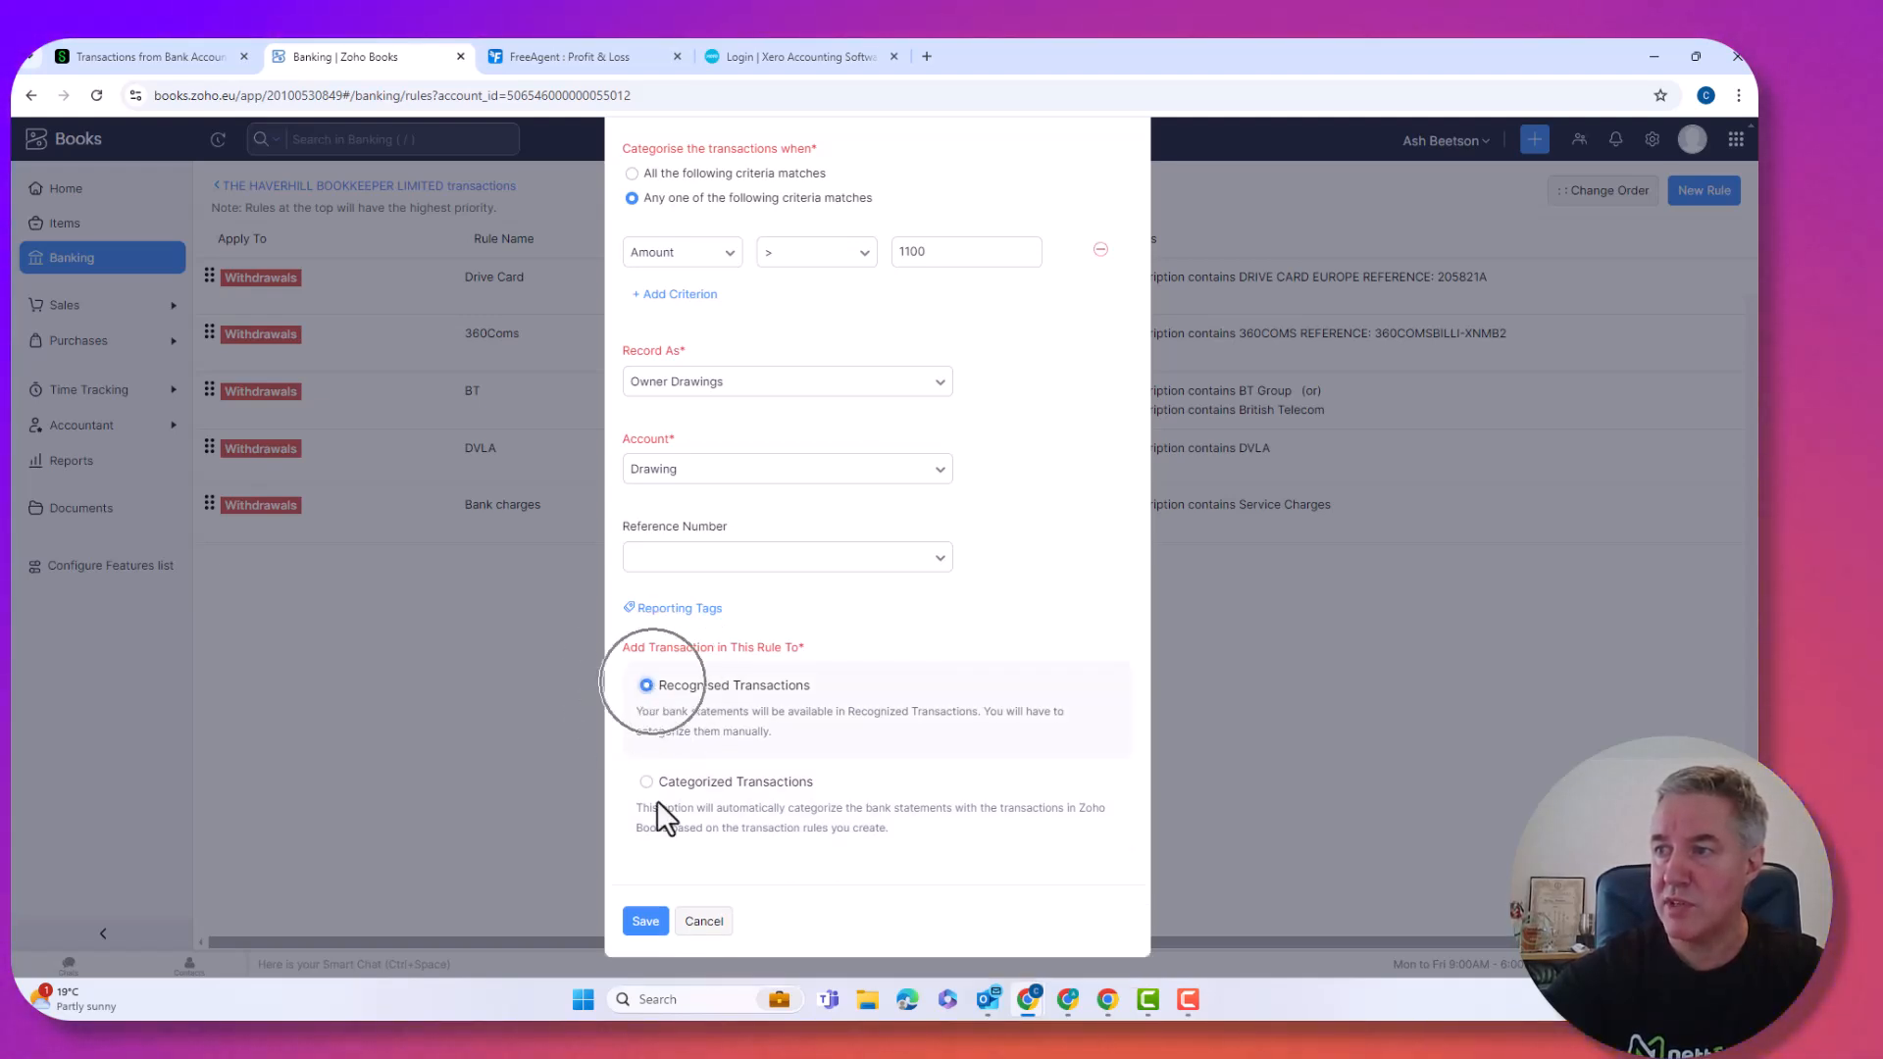
left_click(647, 922)
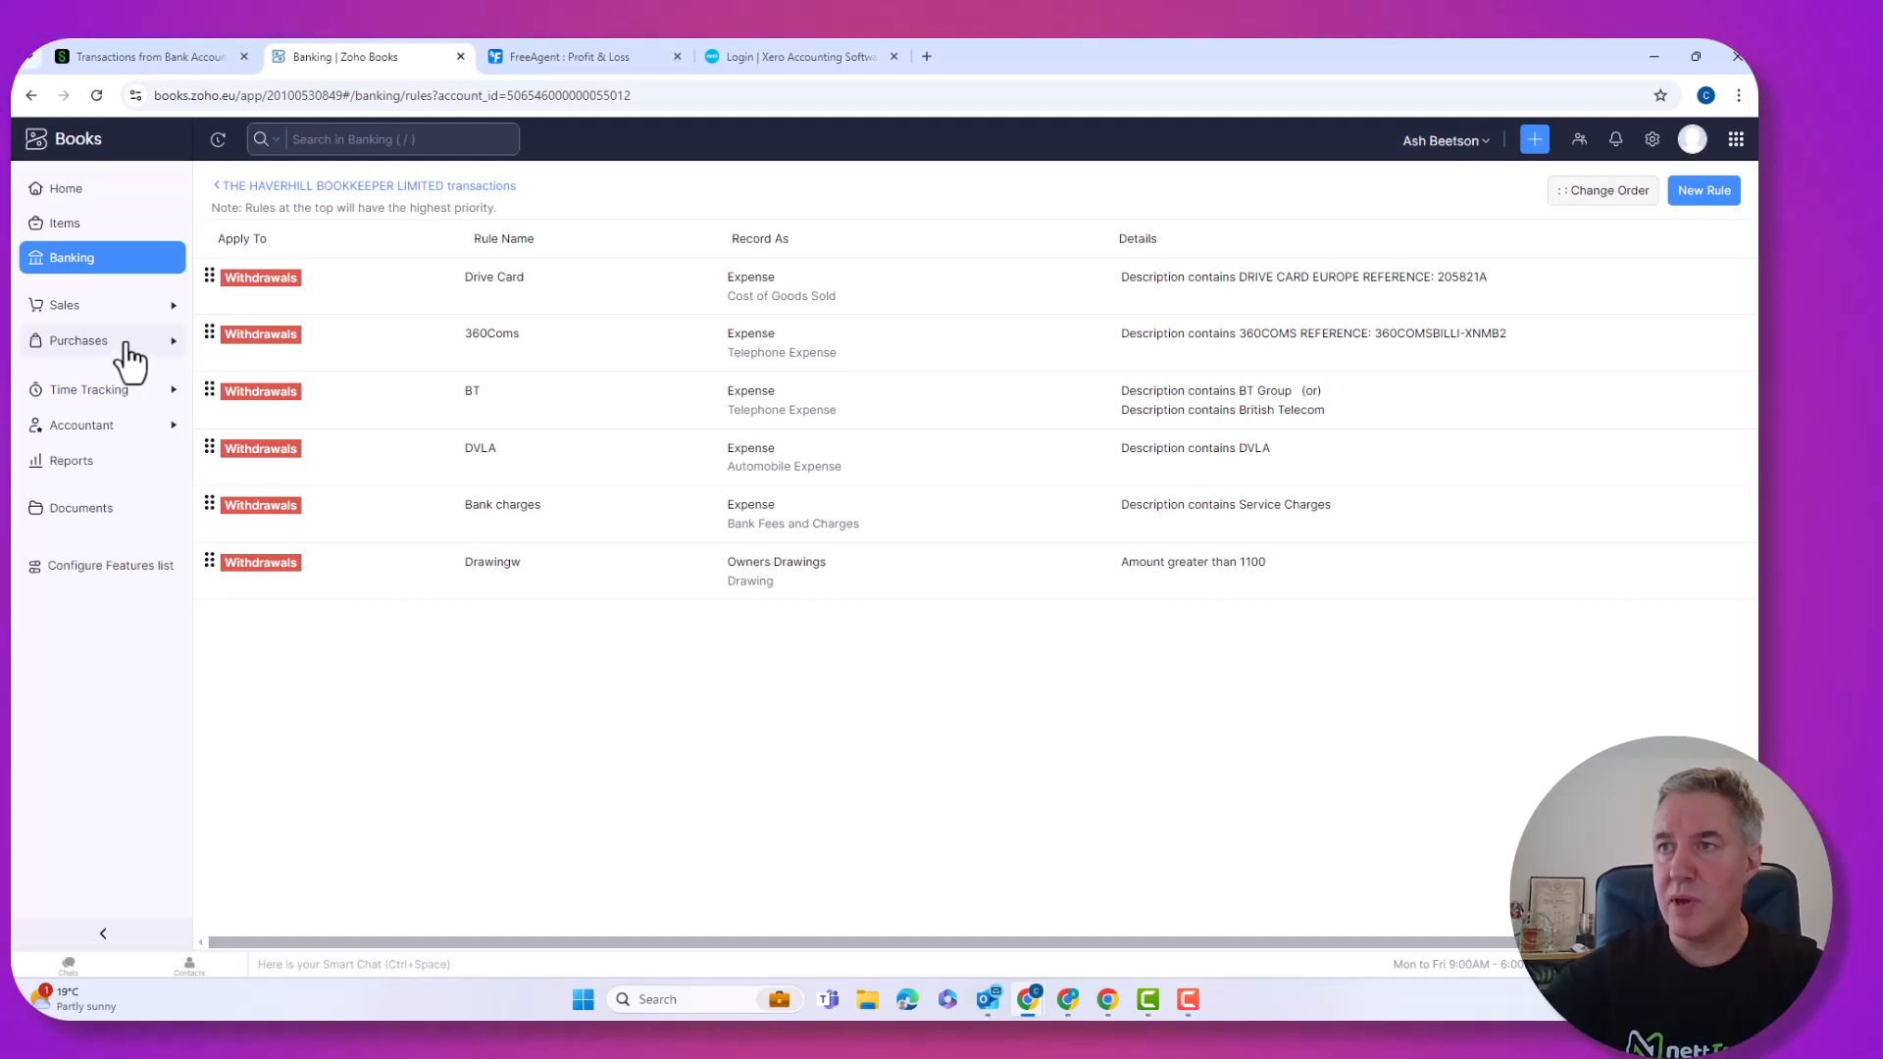
left_click(280, 189)
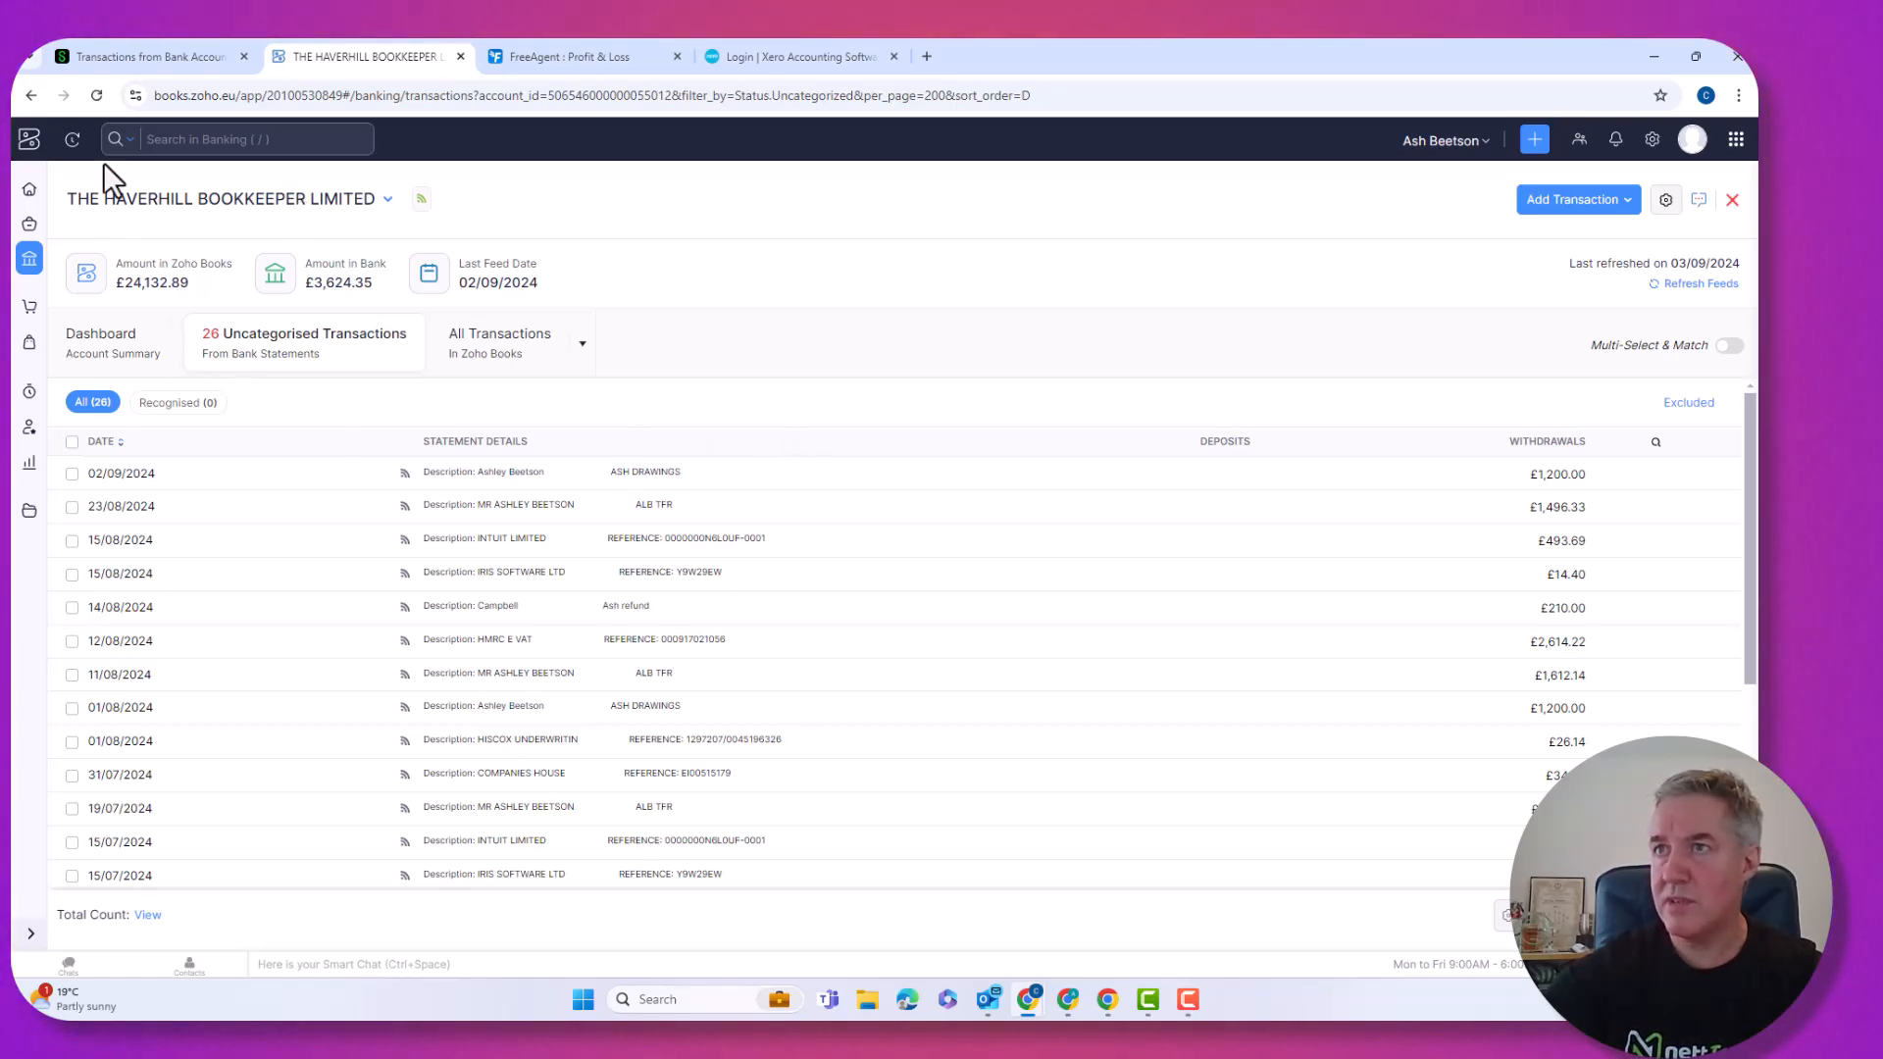
Reload the page and check the Recognised and All filters for Drawingw's Owners Drawings suggestions.
left_click(96, 95)
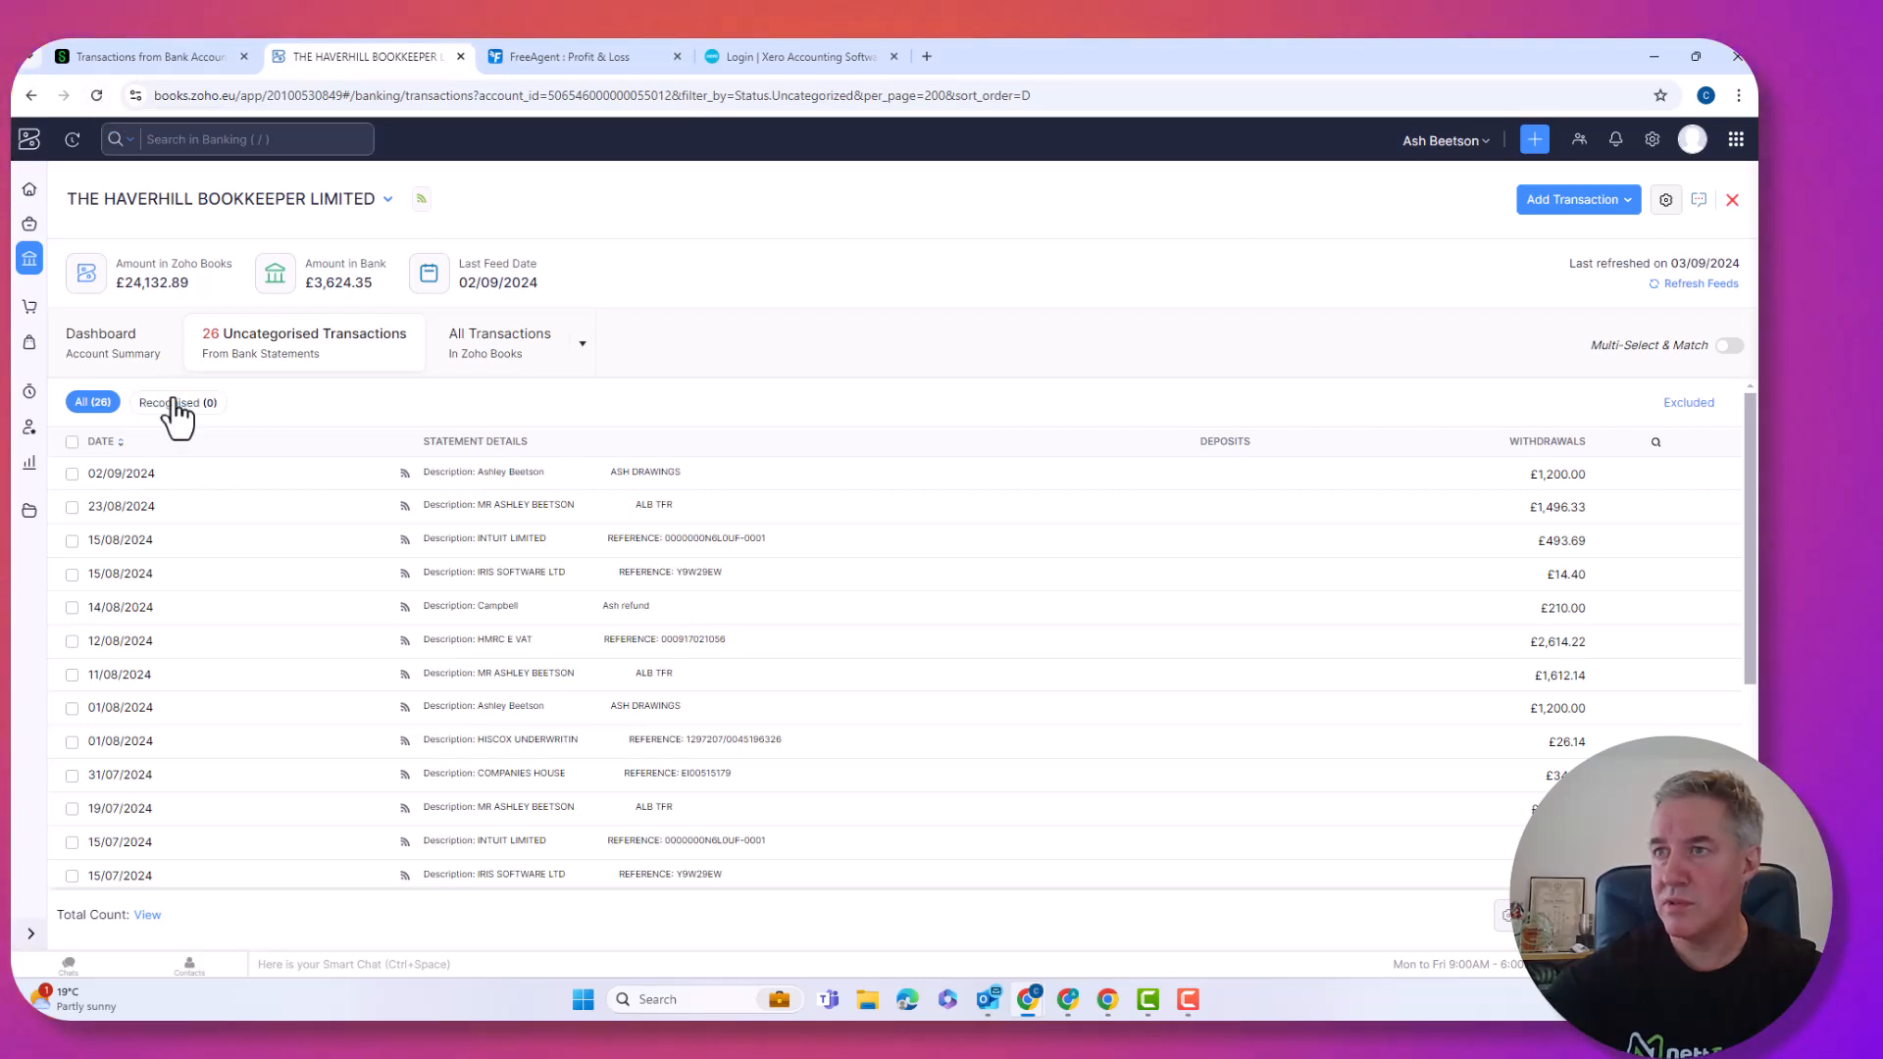
left_click(177, 404)
left_click(94, 404)
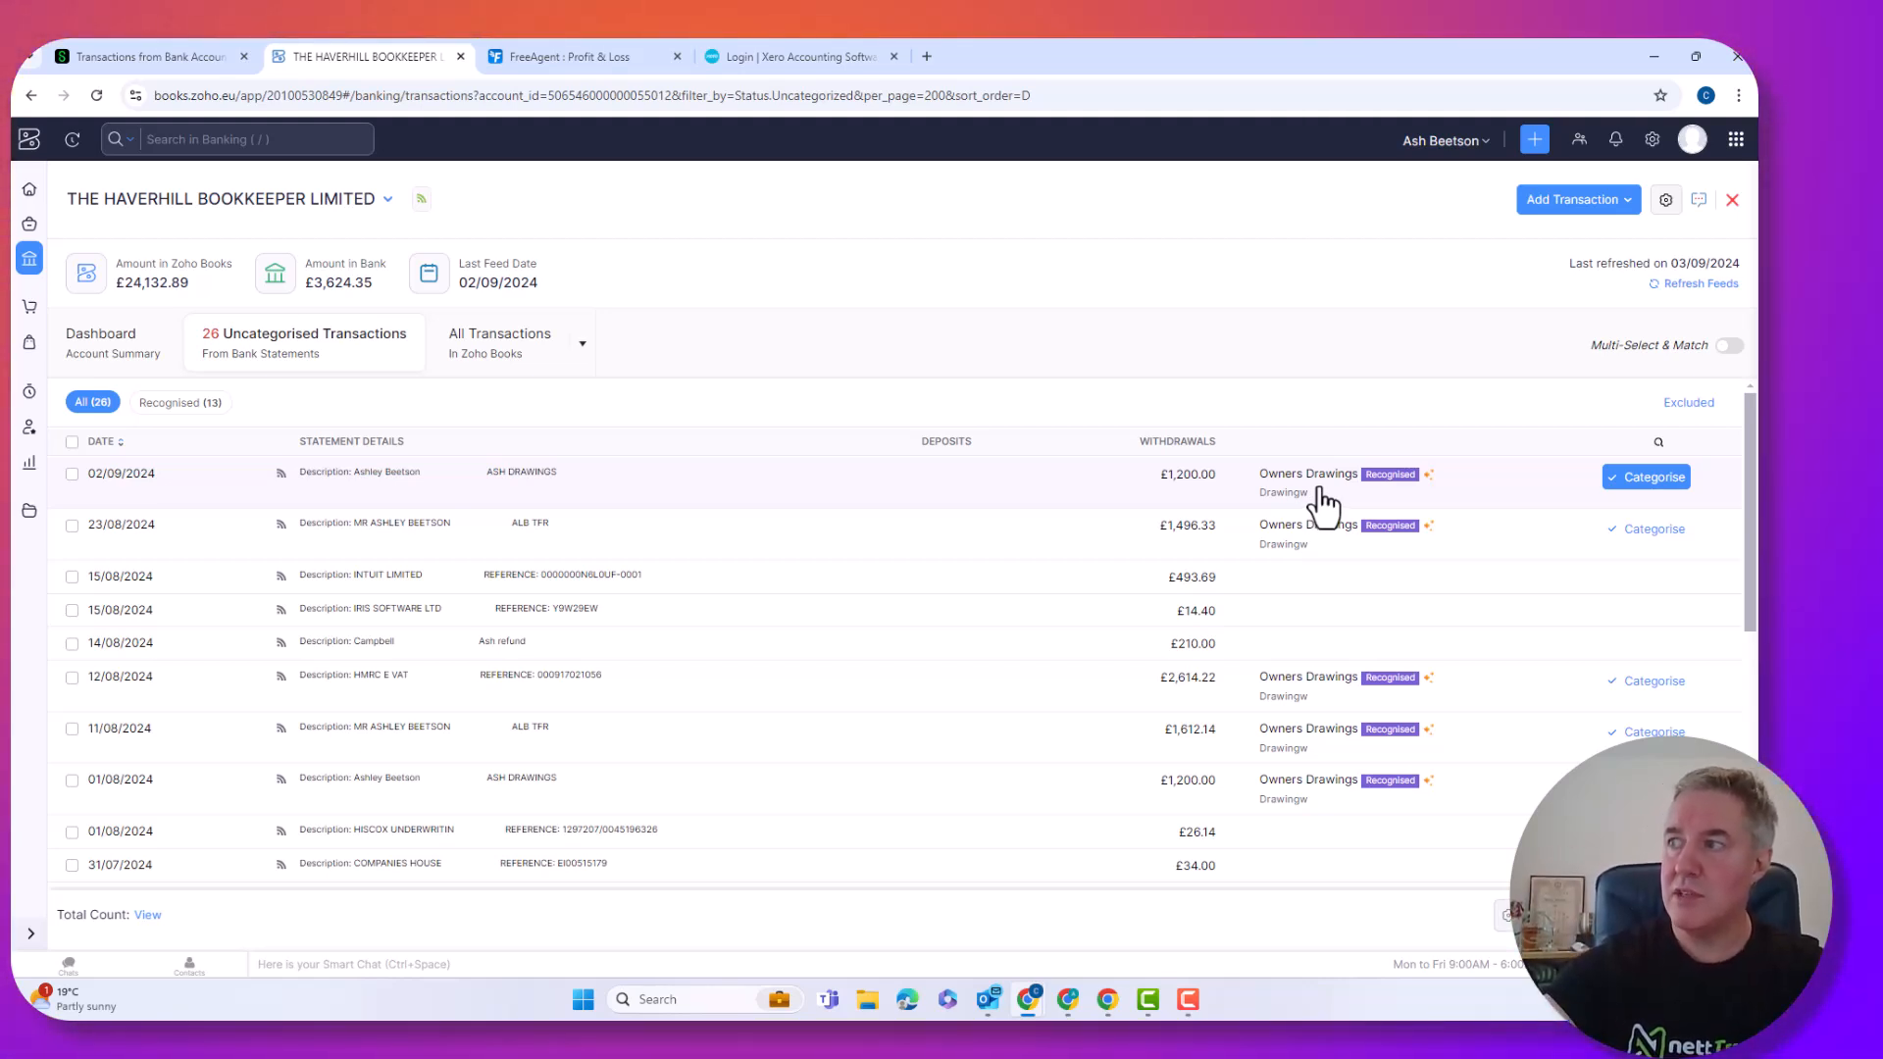
left_click(1322, 489)
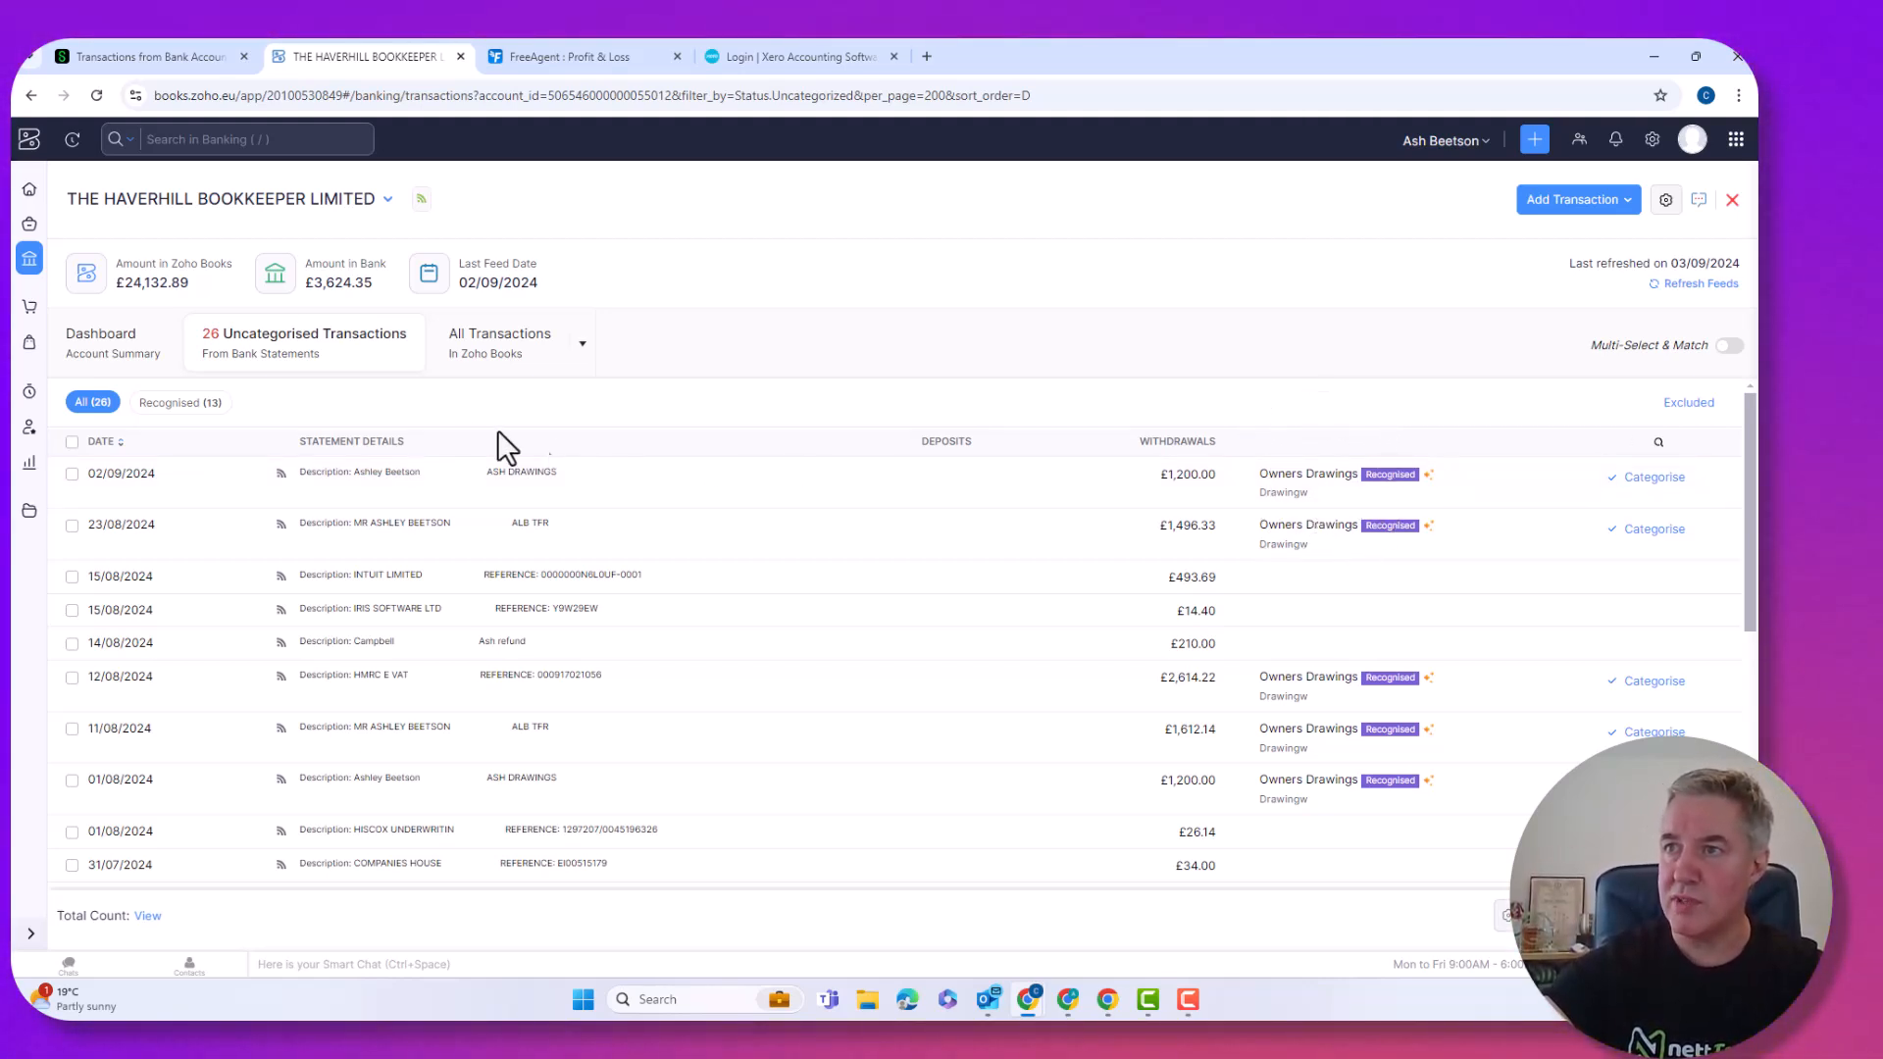
Filter to Recognised (13), select all, and bulk-categorise them as Owners Drawings.
left_click(173, 403)
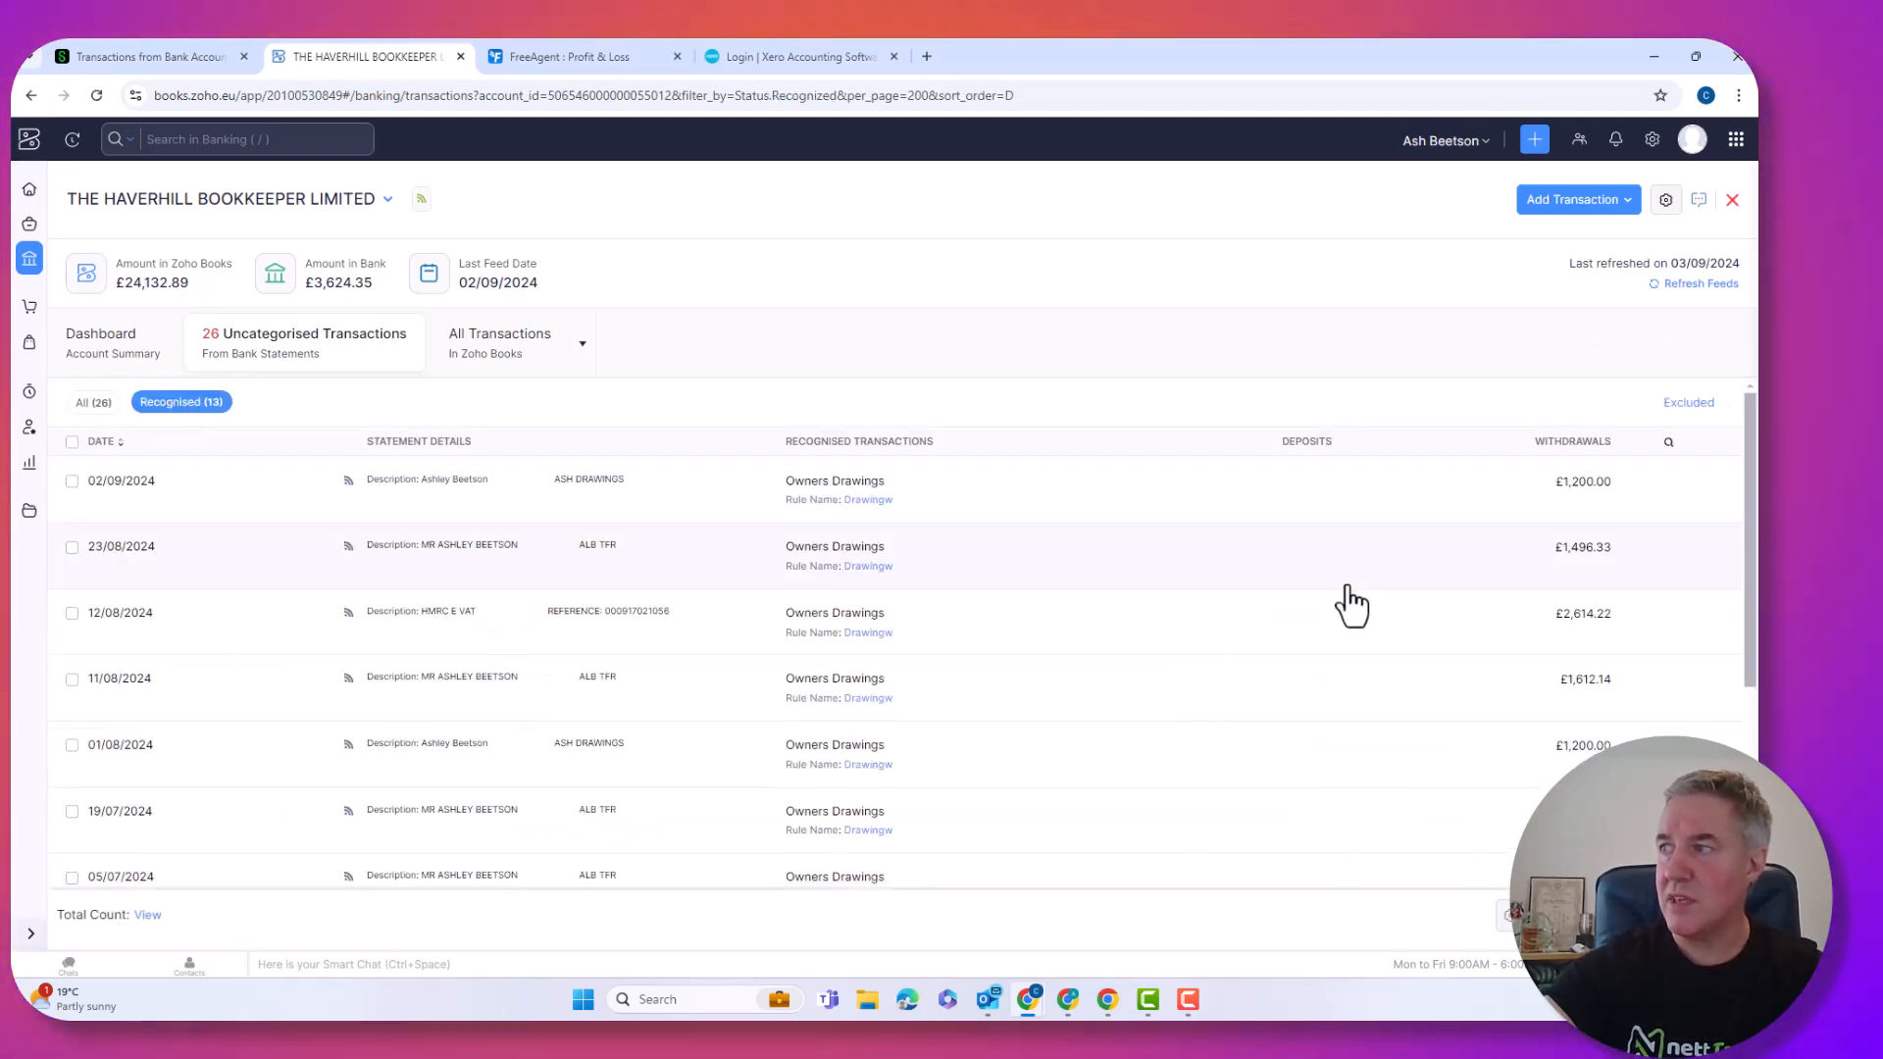
scroll(1354, 601, "down", 5)
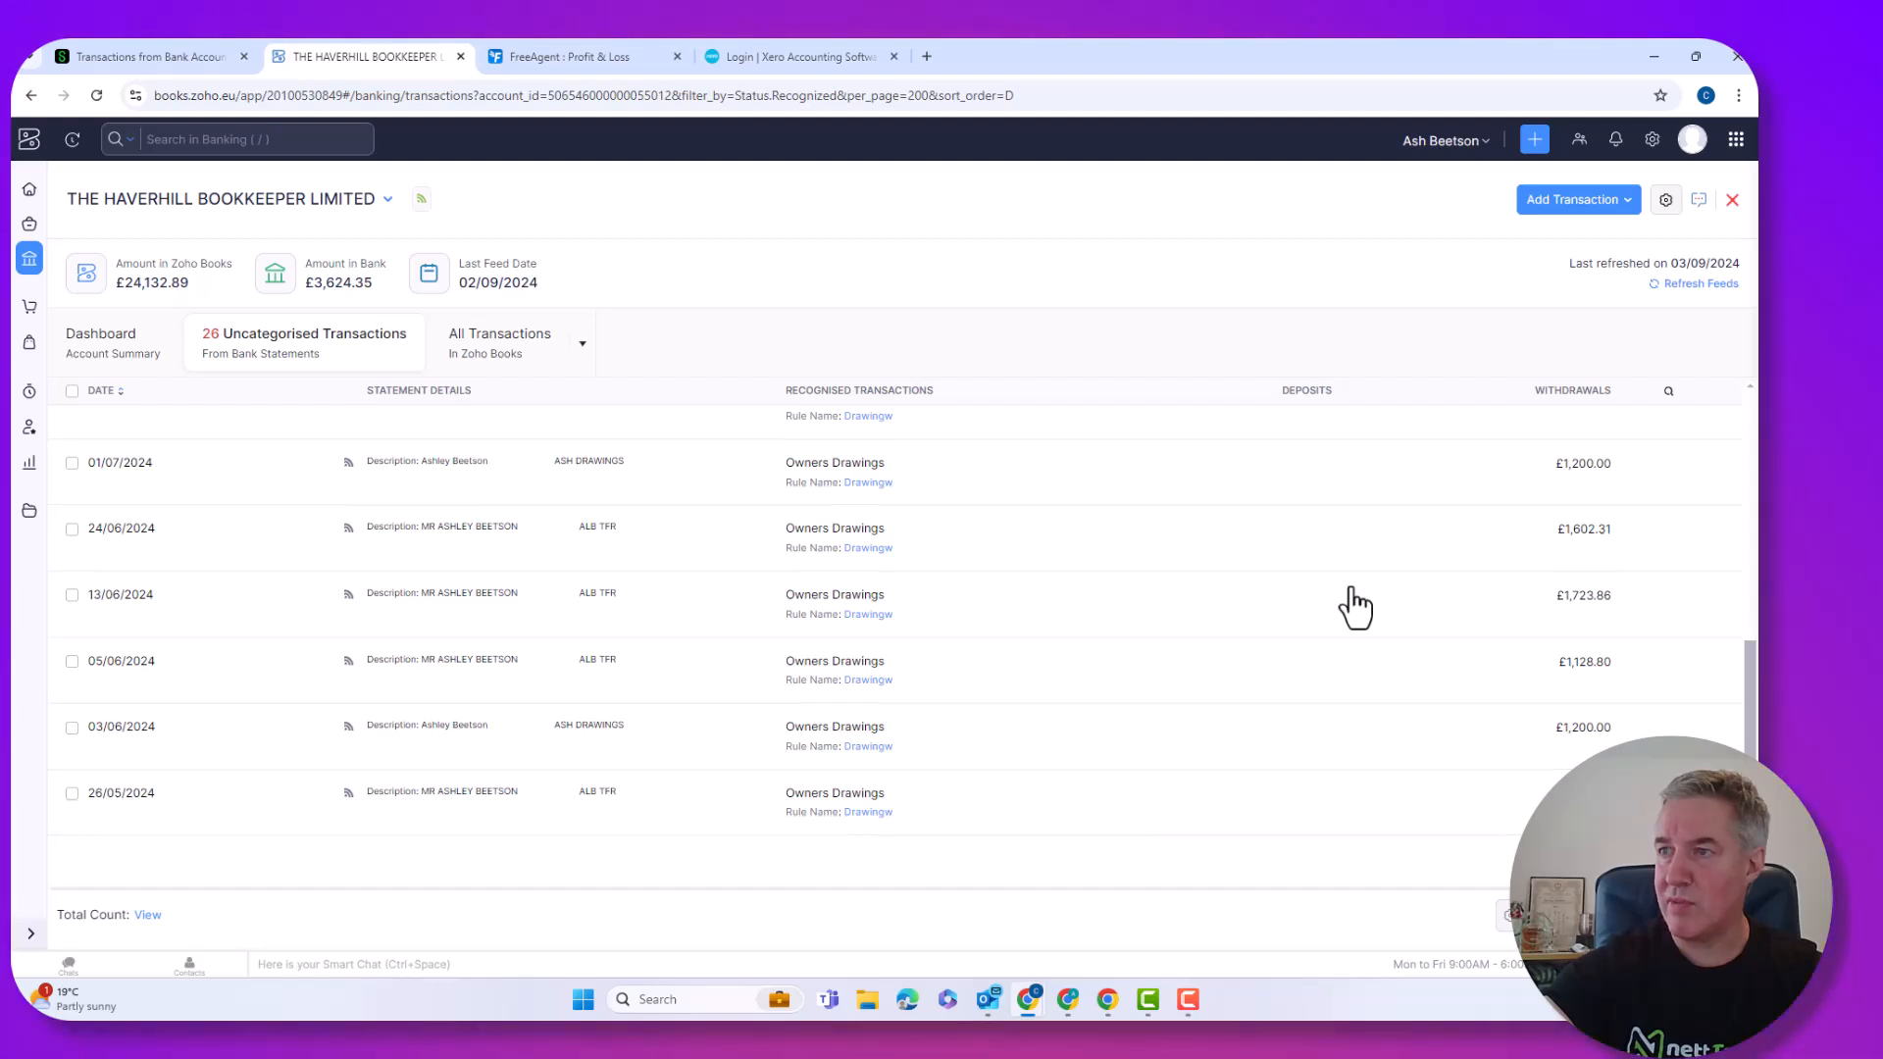
scroll(1354, 602, "up", 5)
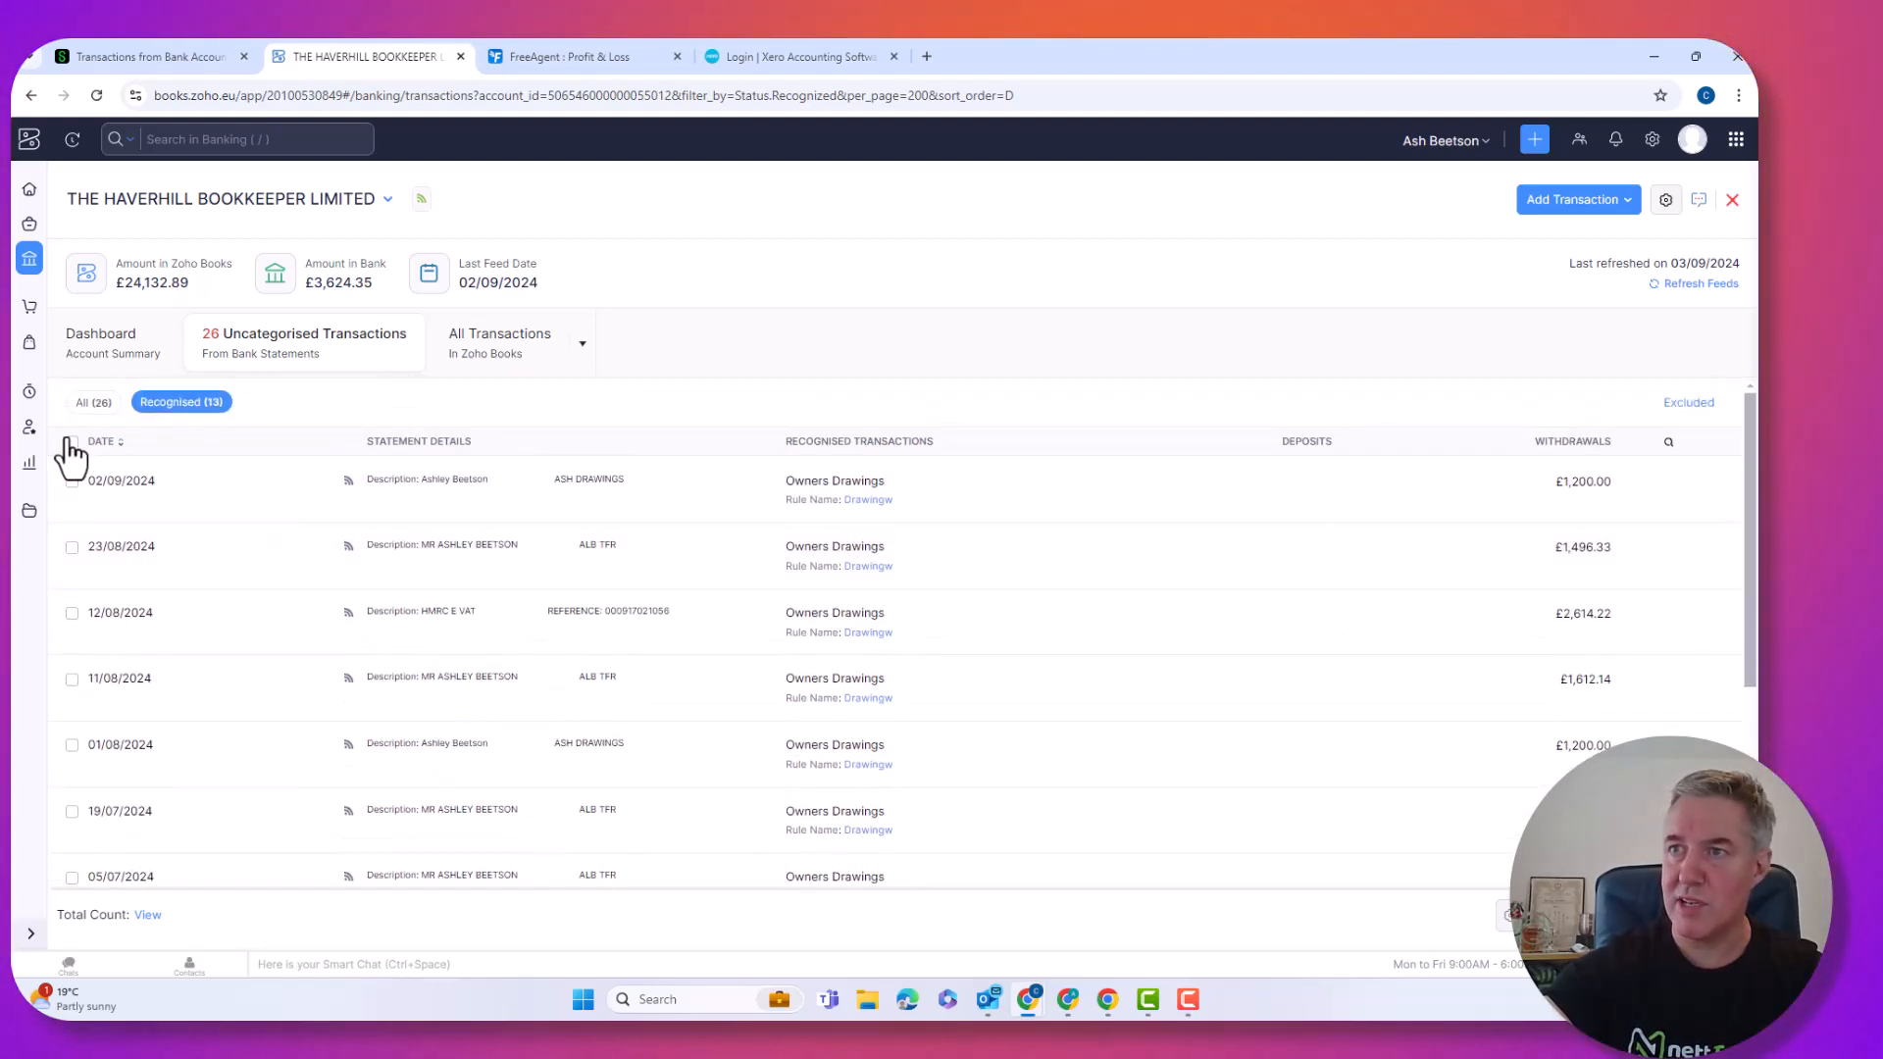
left_click(72, 442)
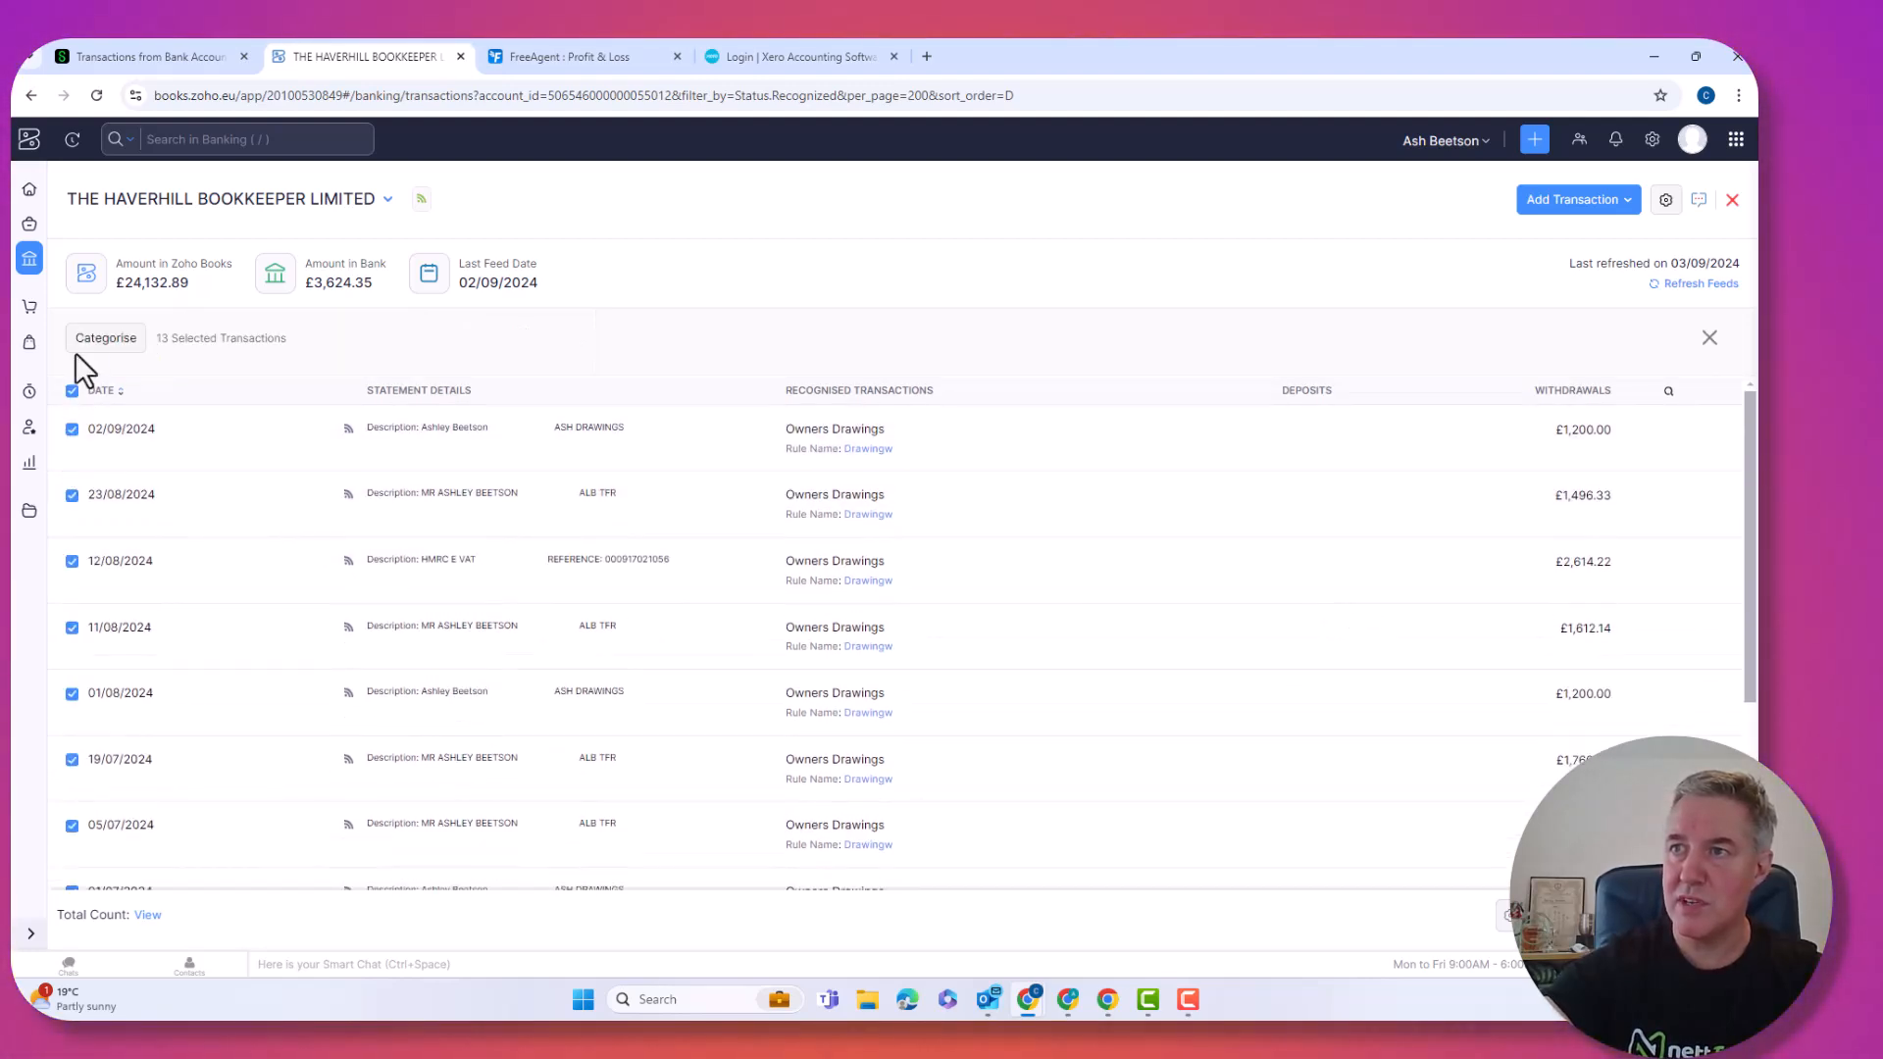
left_click(102, 338)
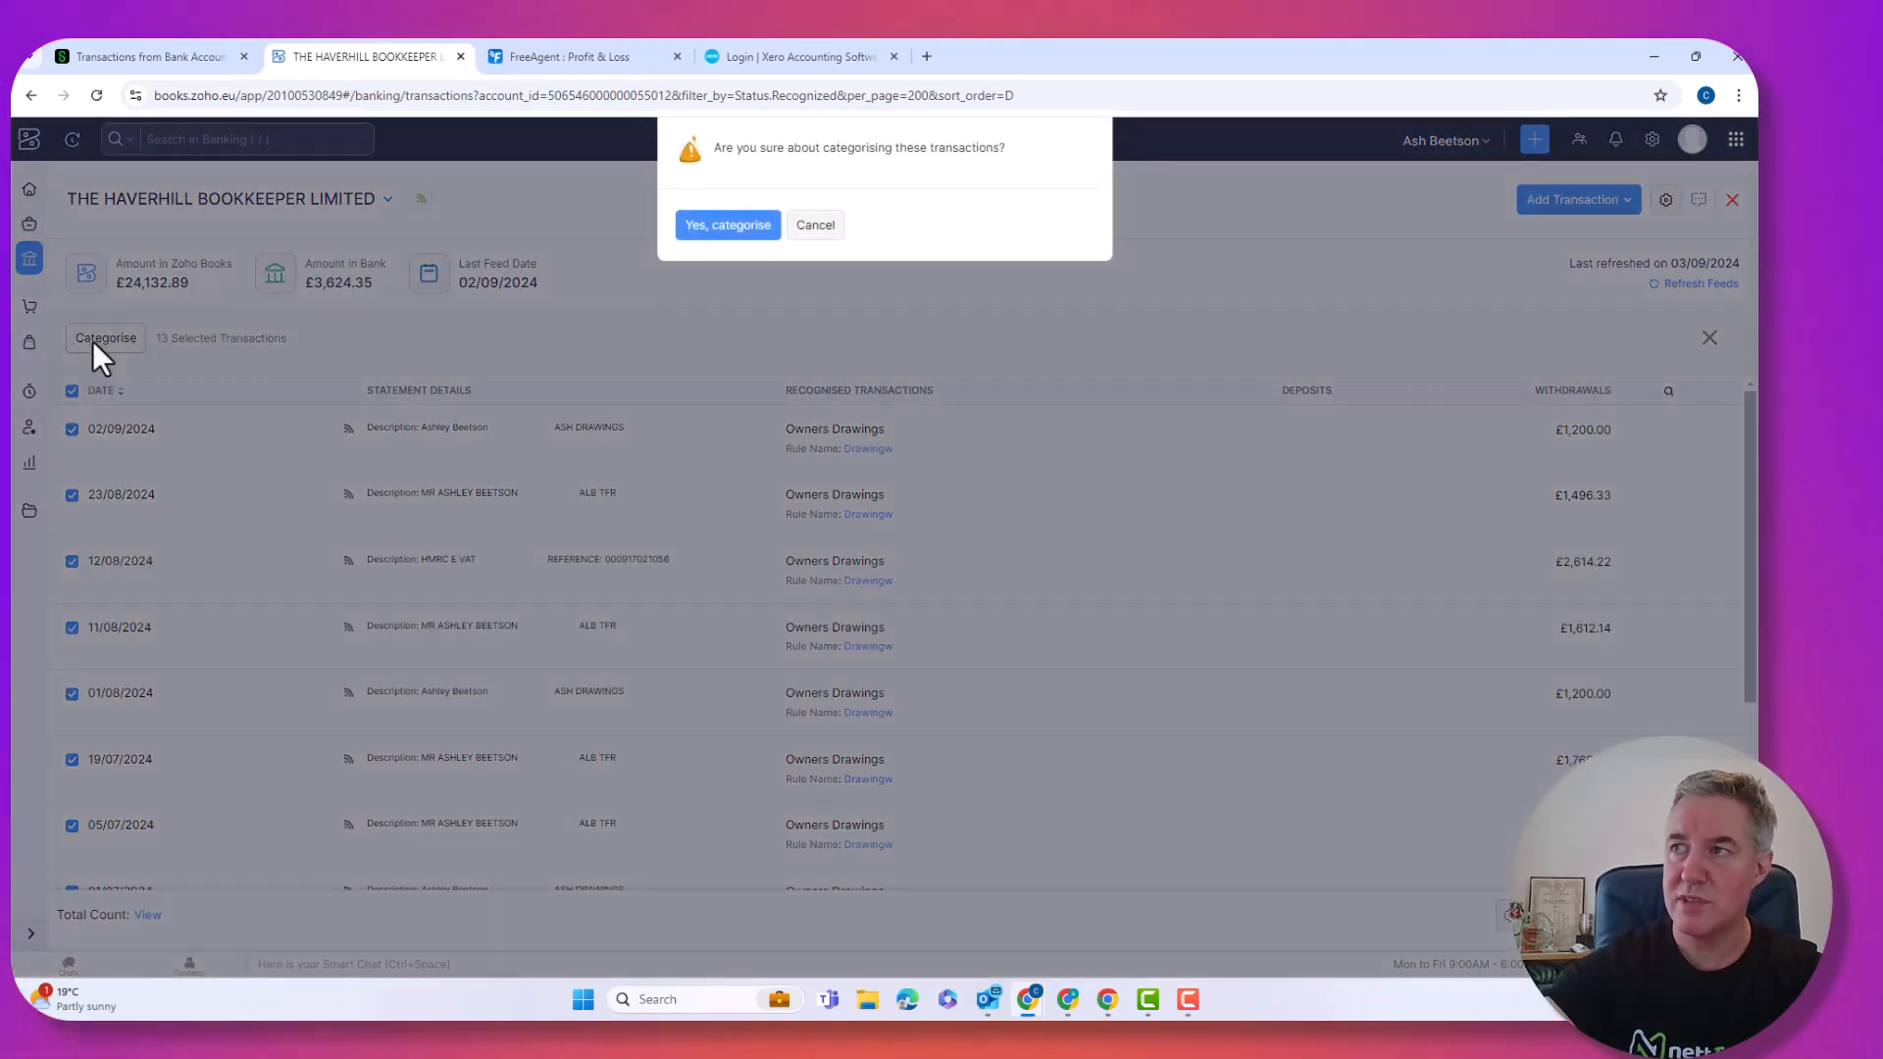
left_click(722, 230)
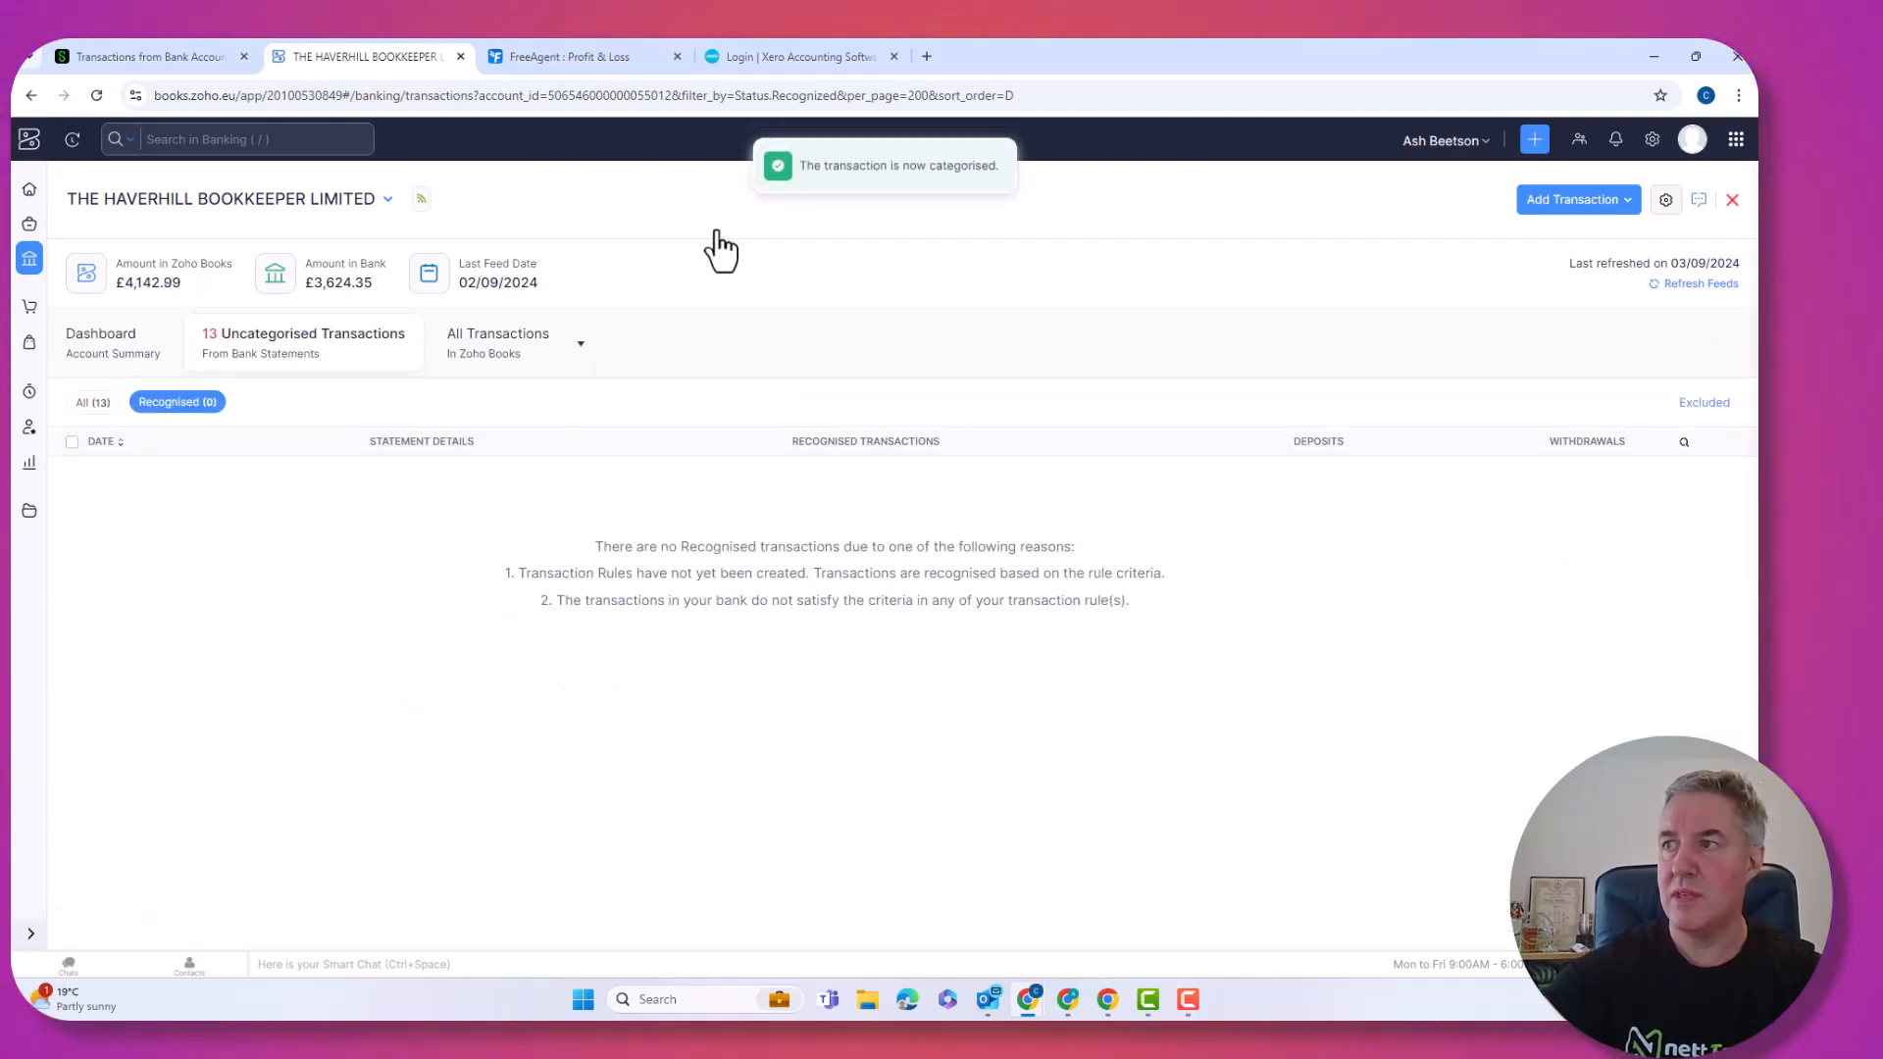
Show Zoho's remaining uncategorised transactions, then go to Banking > Bank Accounts in FreeAgent.
left_click(84, 406)
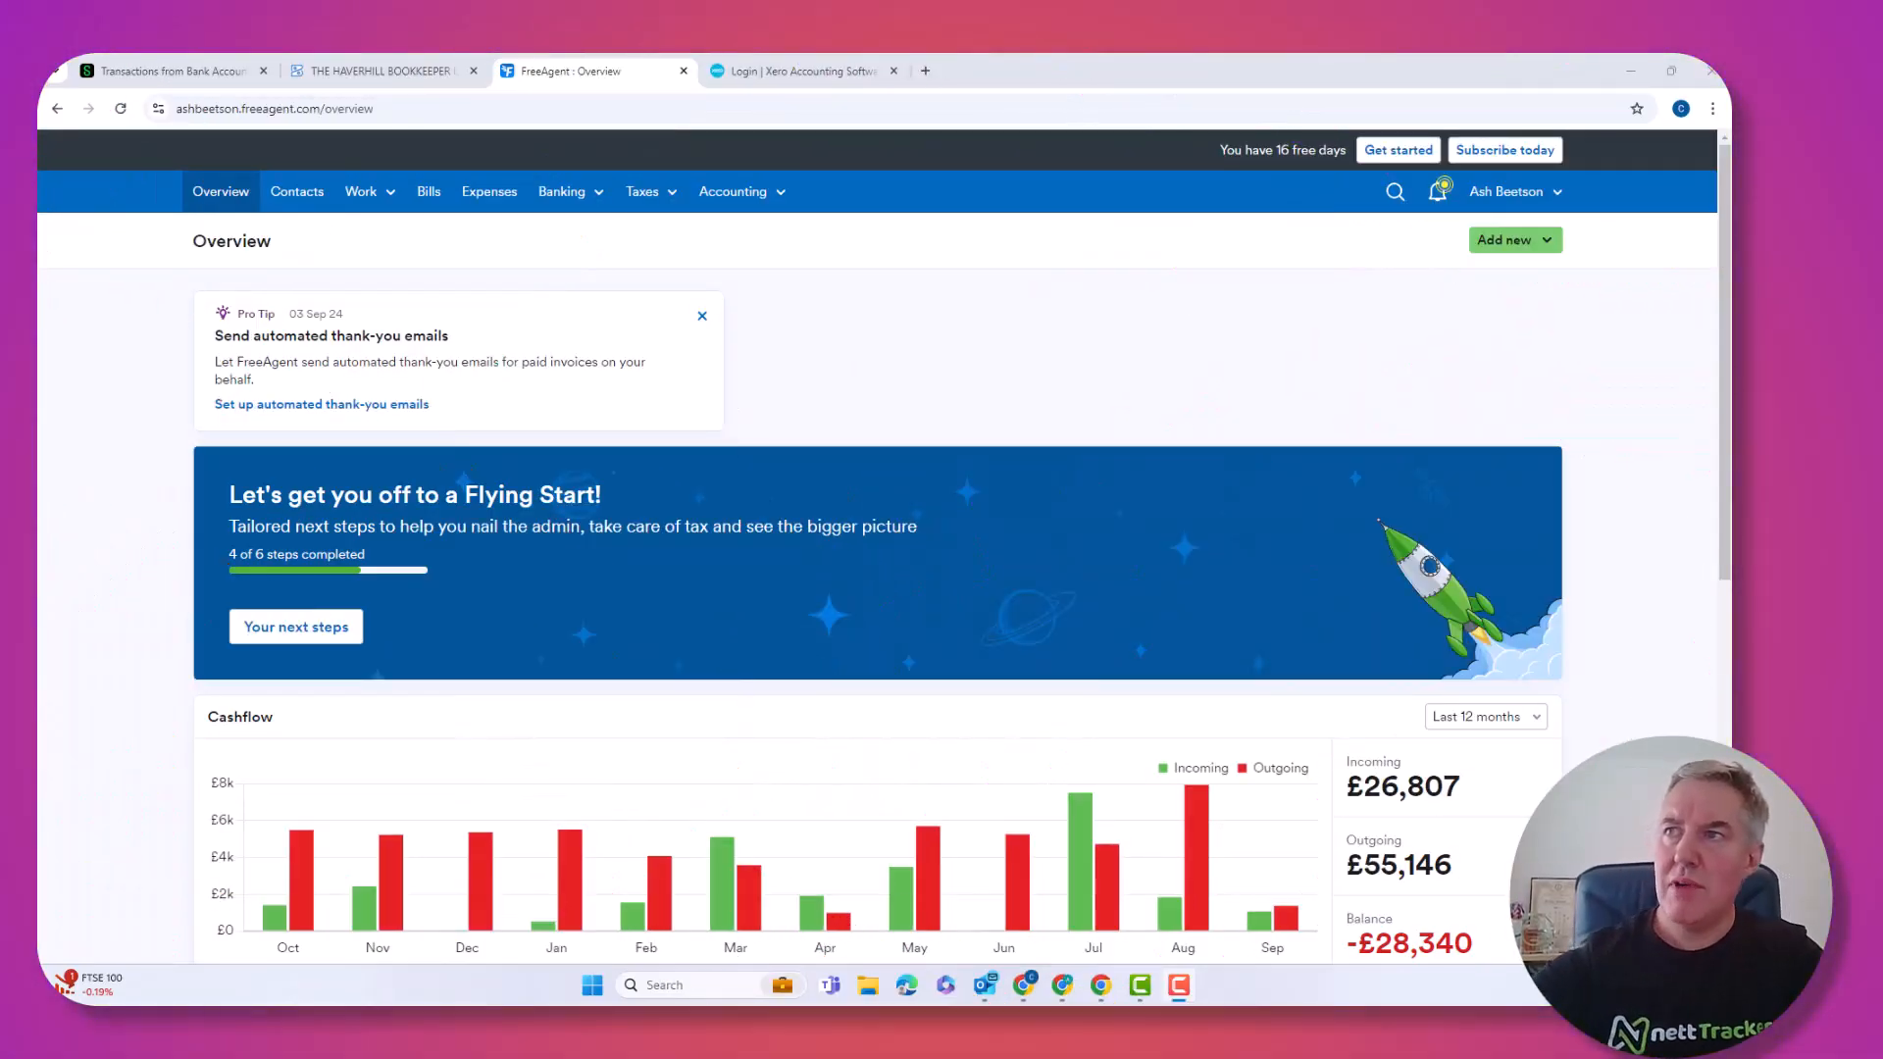
left_click(561, 190)
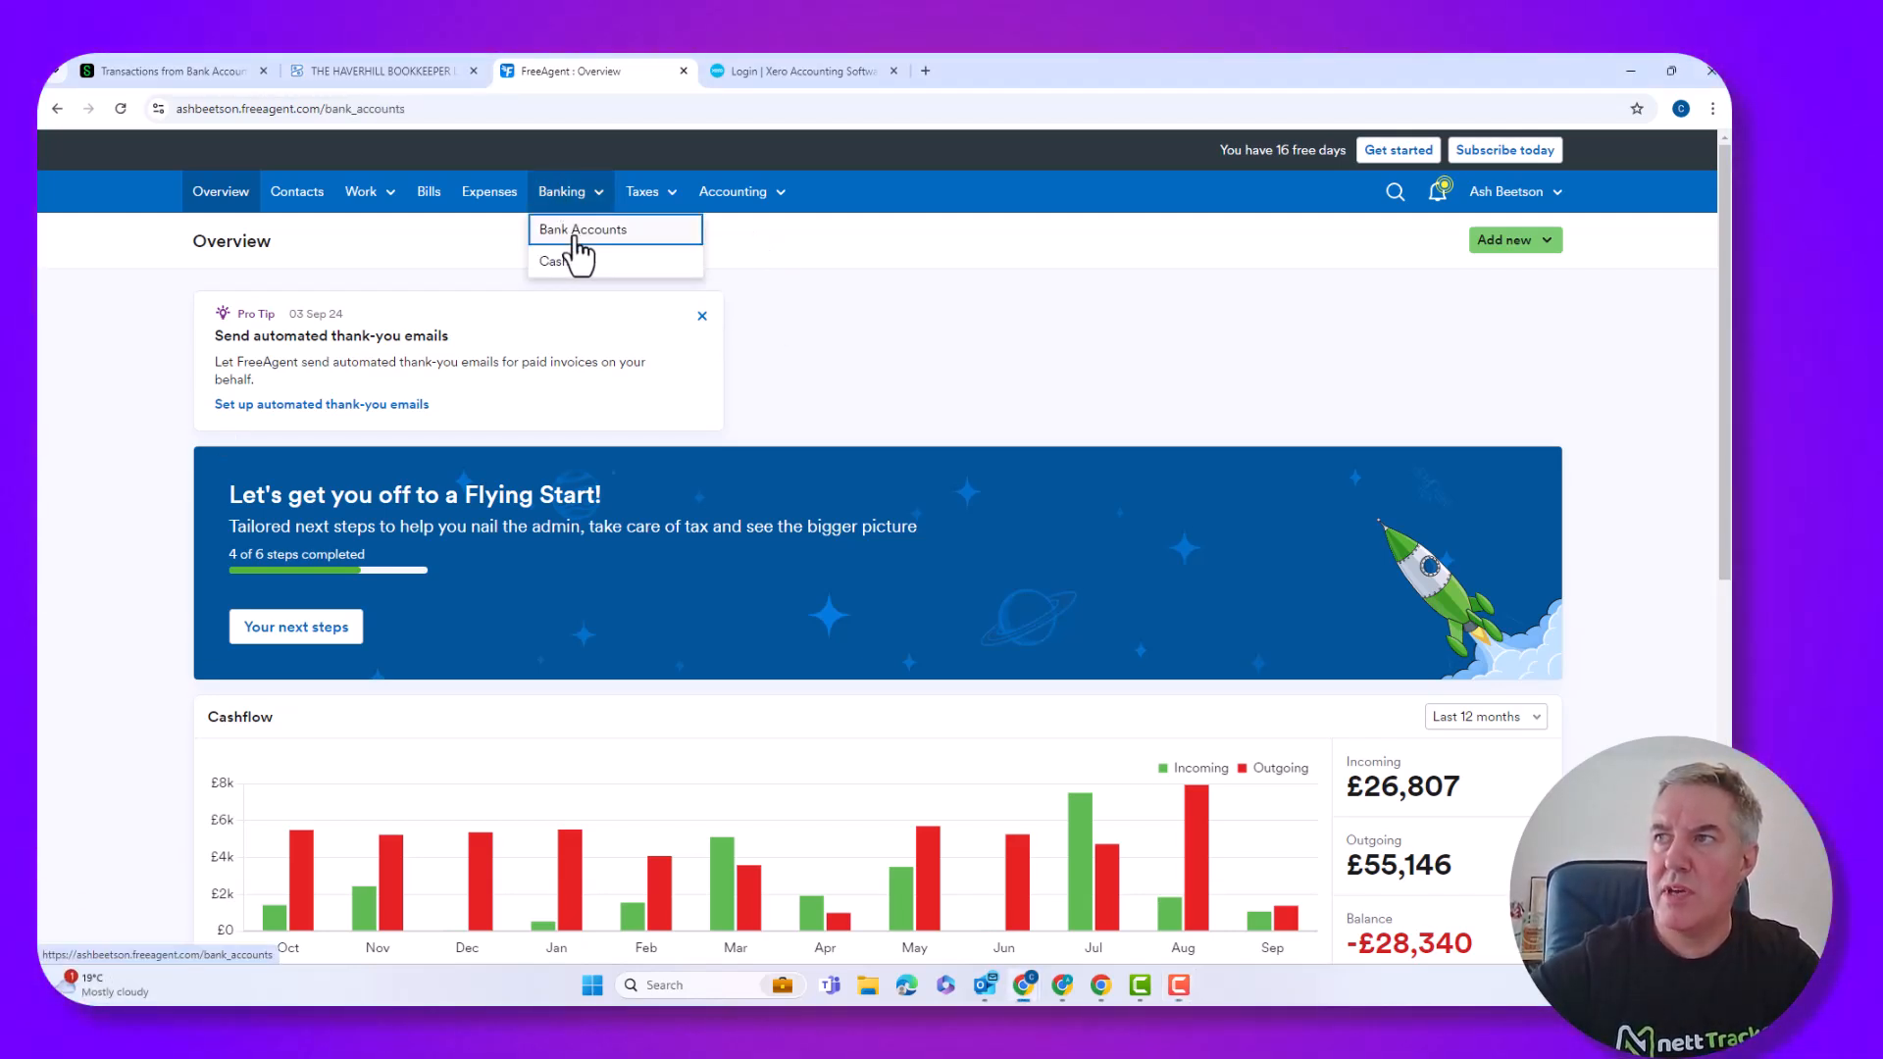
left_click(576, 232)
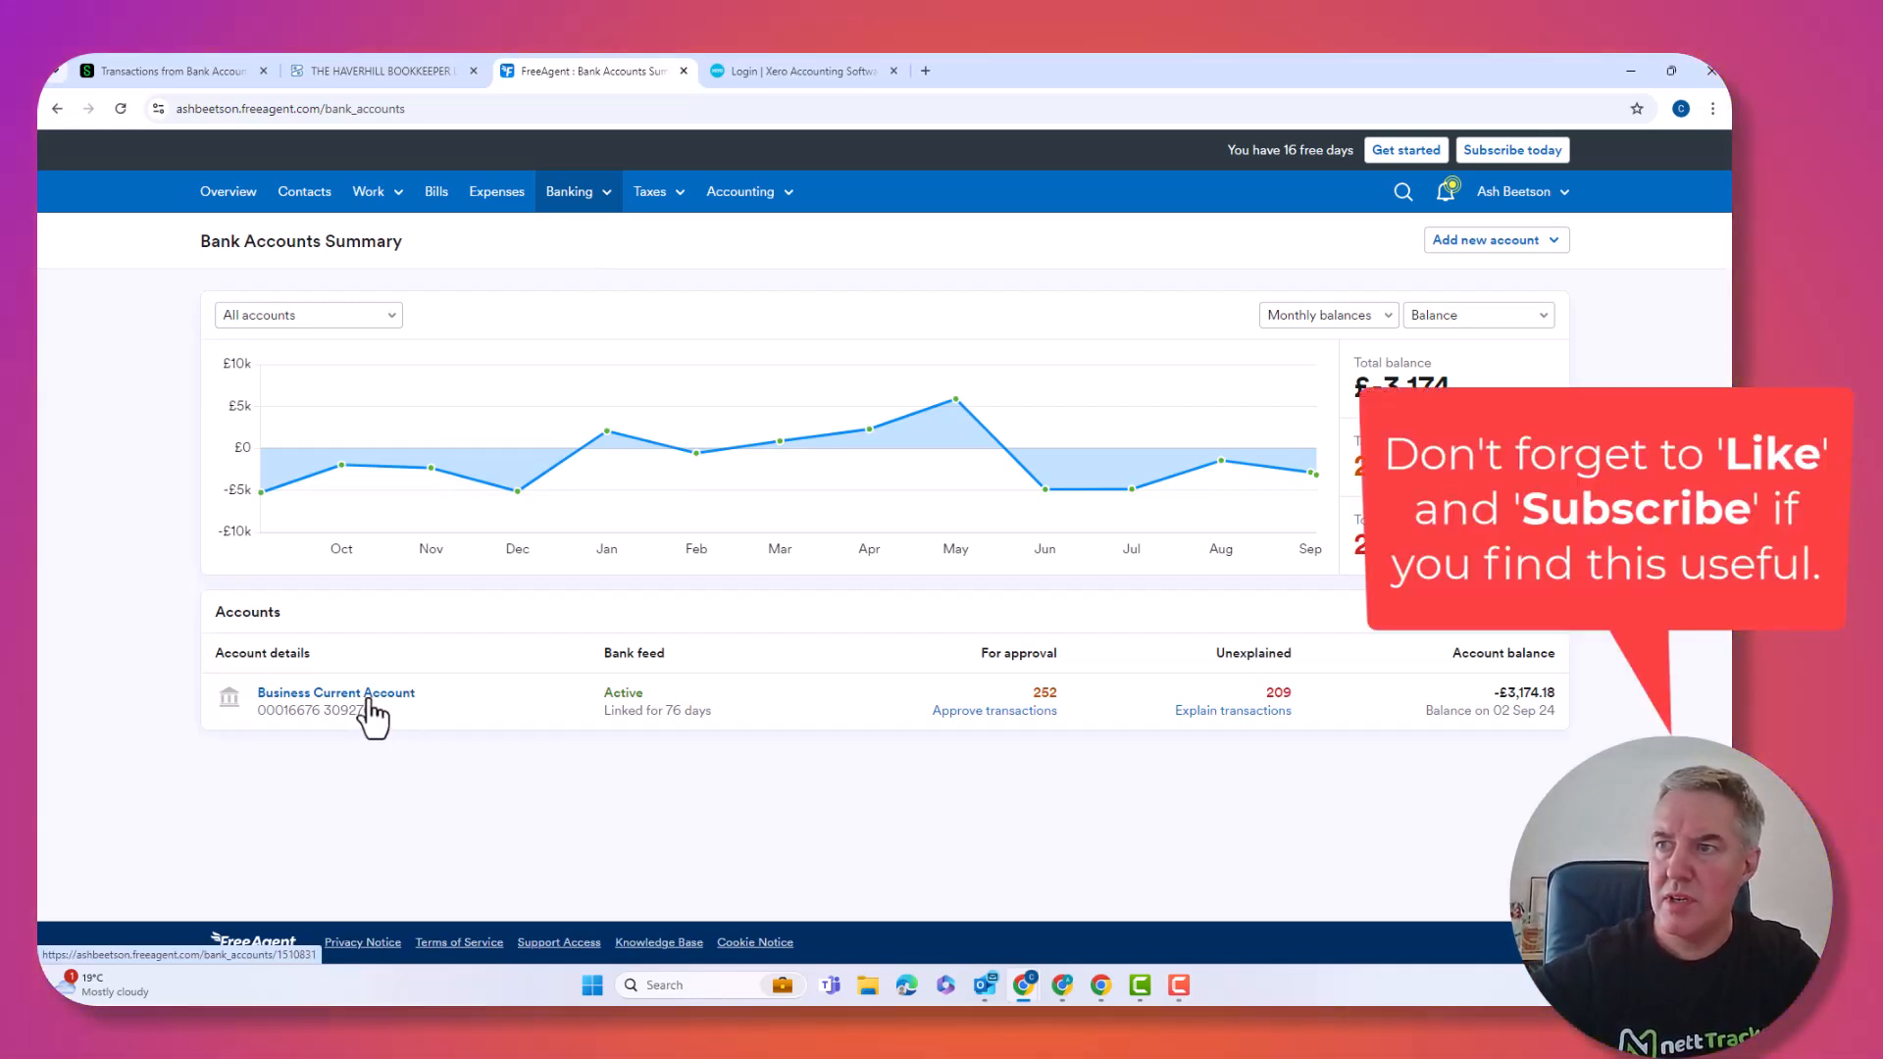
Open the Business Current Account from the Accounts table.
left_click(371, 698)
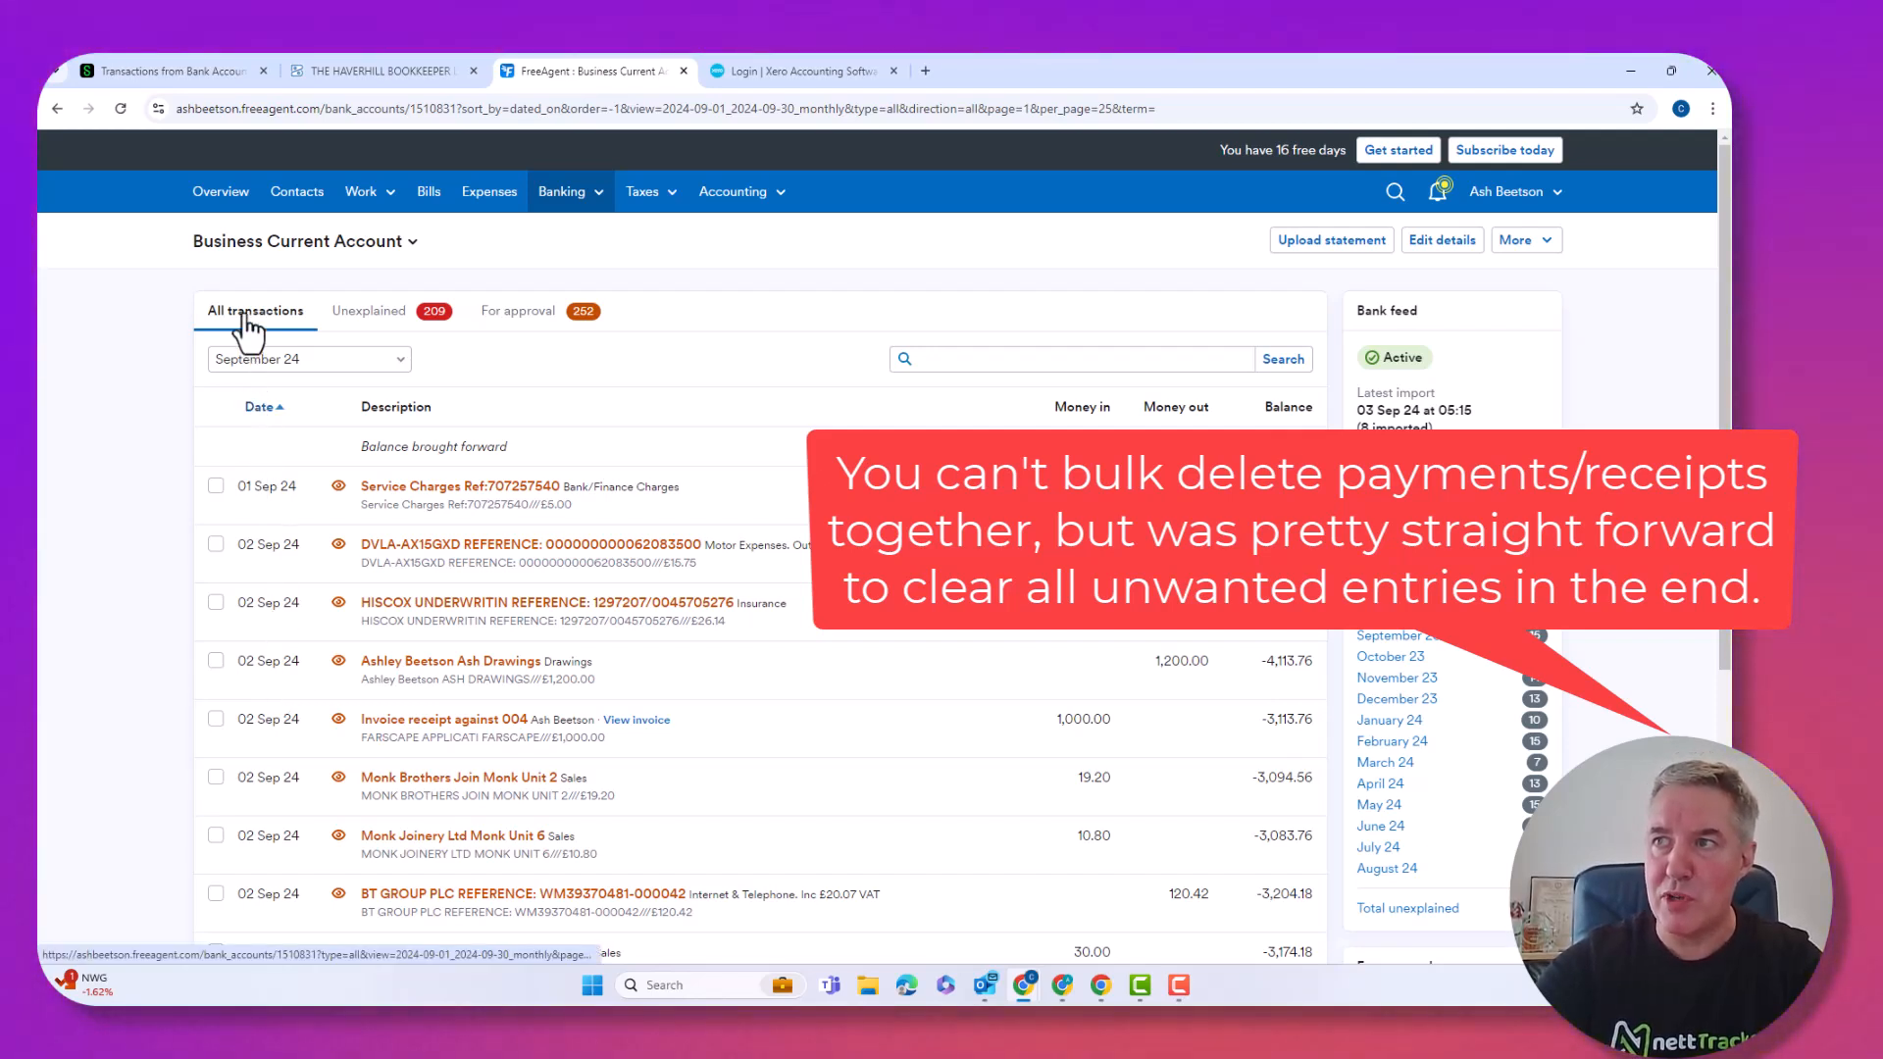
left_click(390, 312)
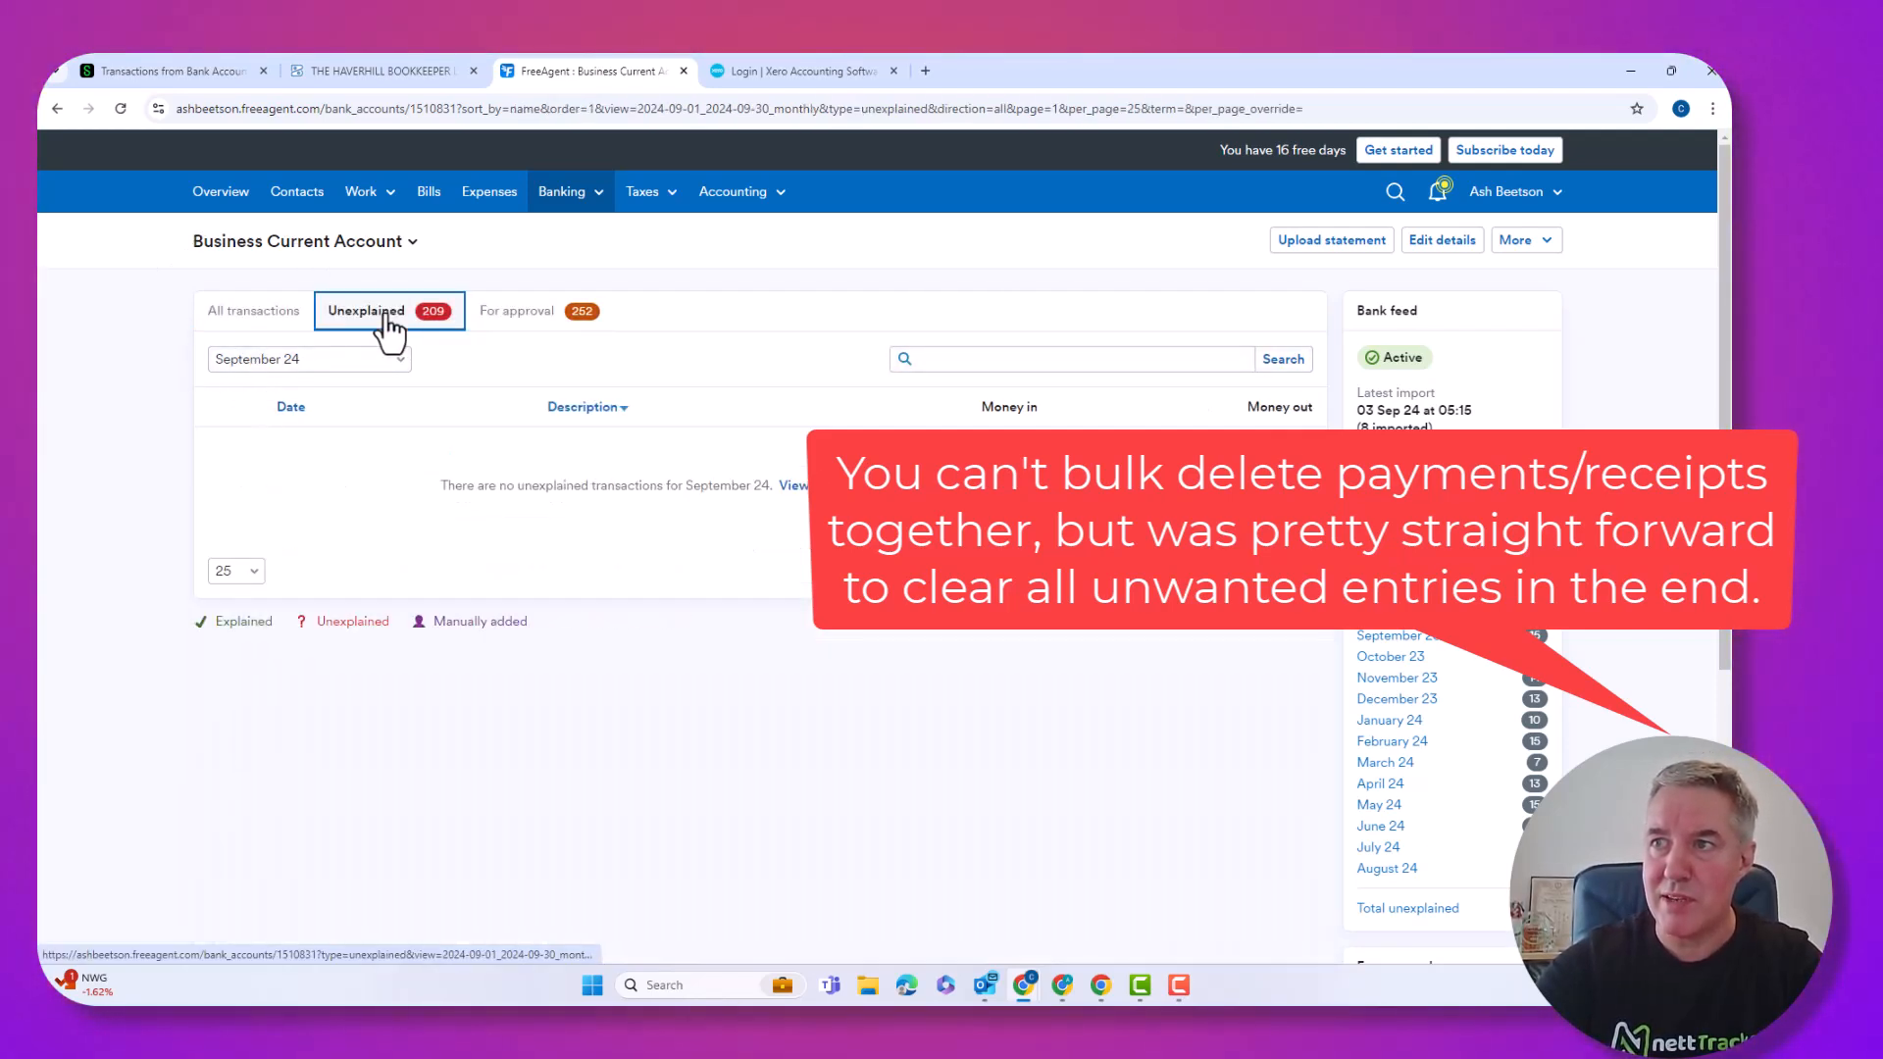
left_click(331, 359)
scroll(296, 568, "down", 2)
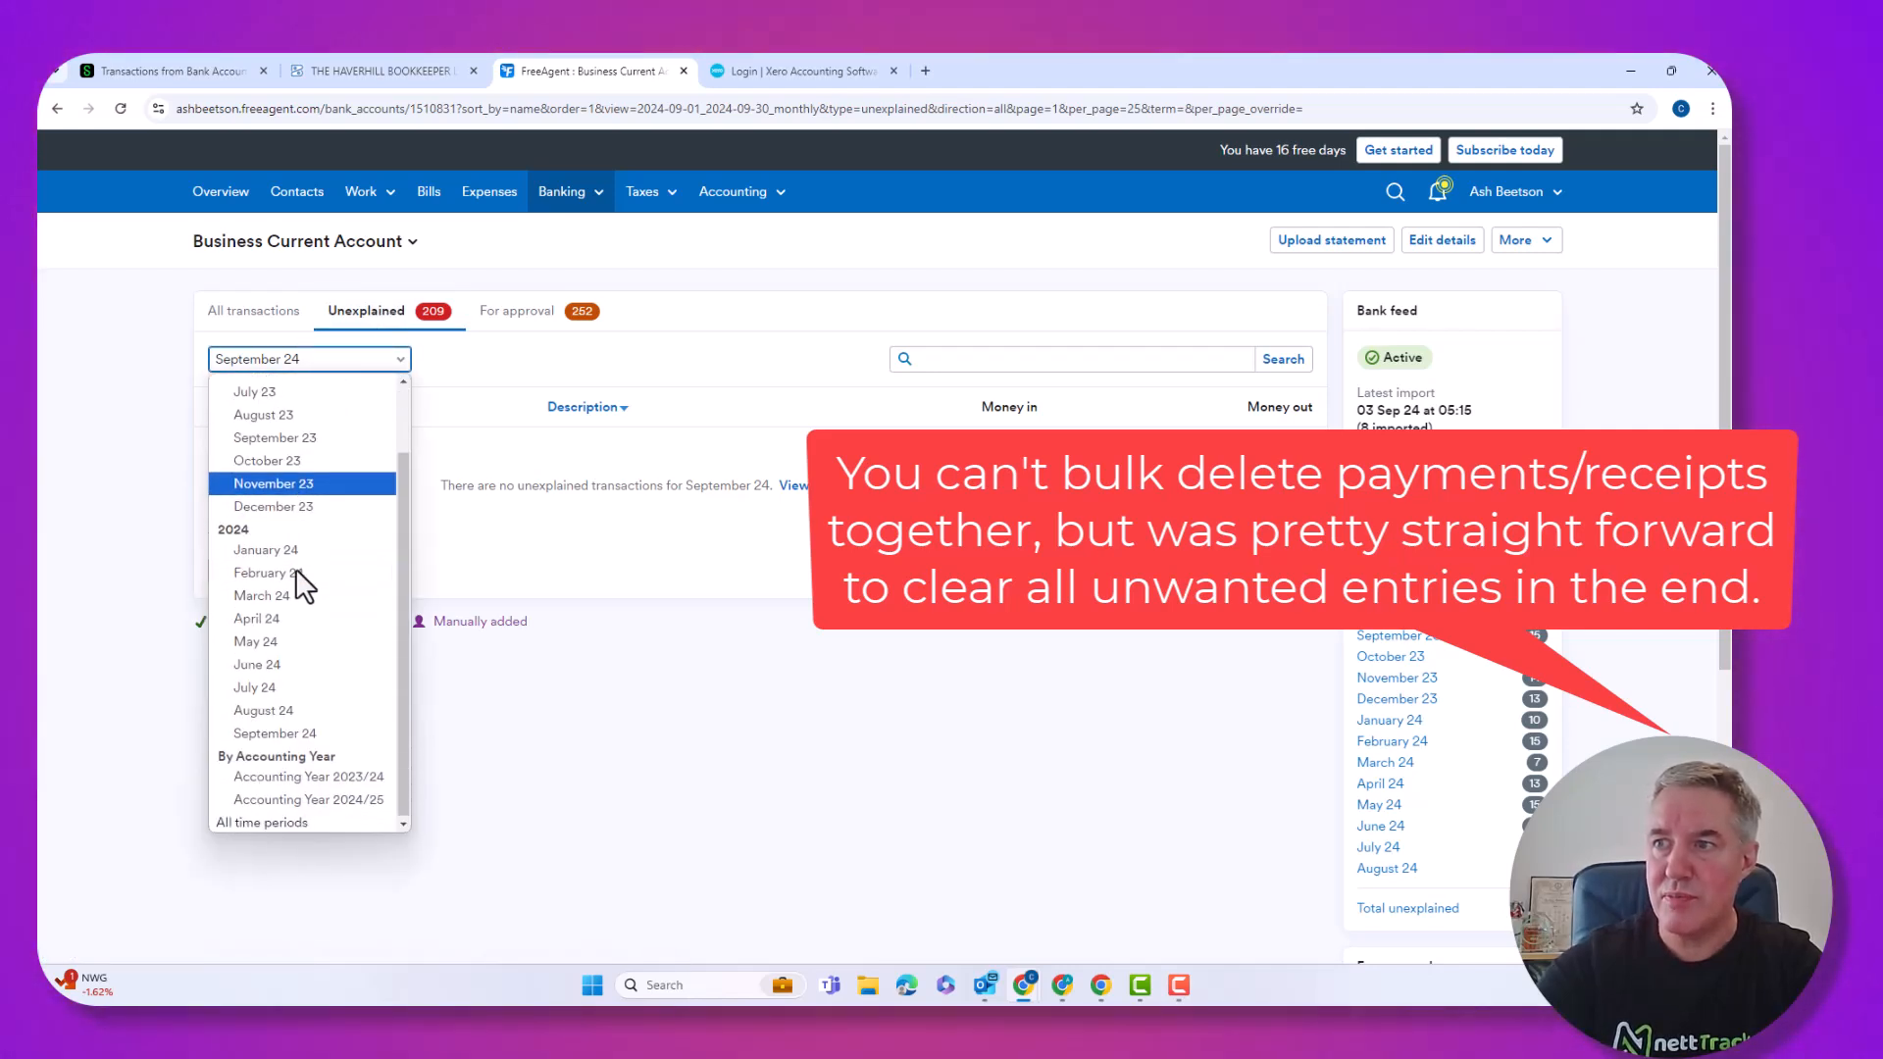
left_click(271, 822)
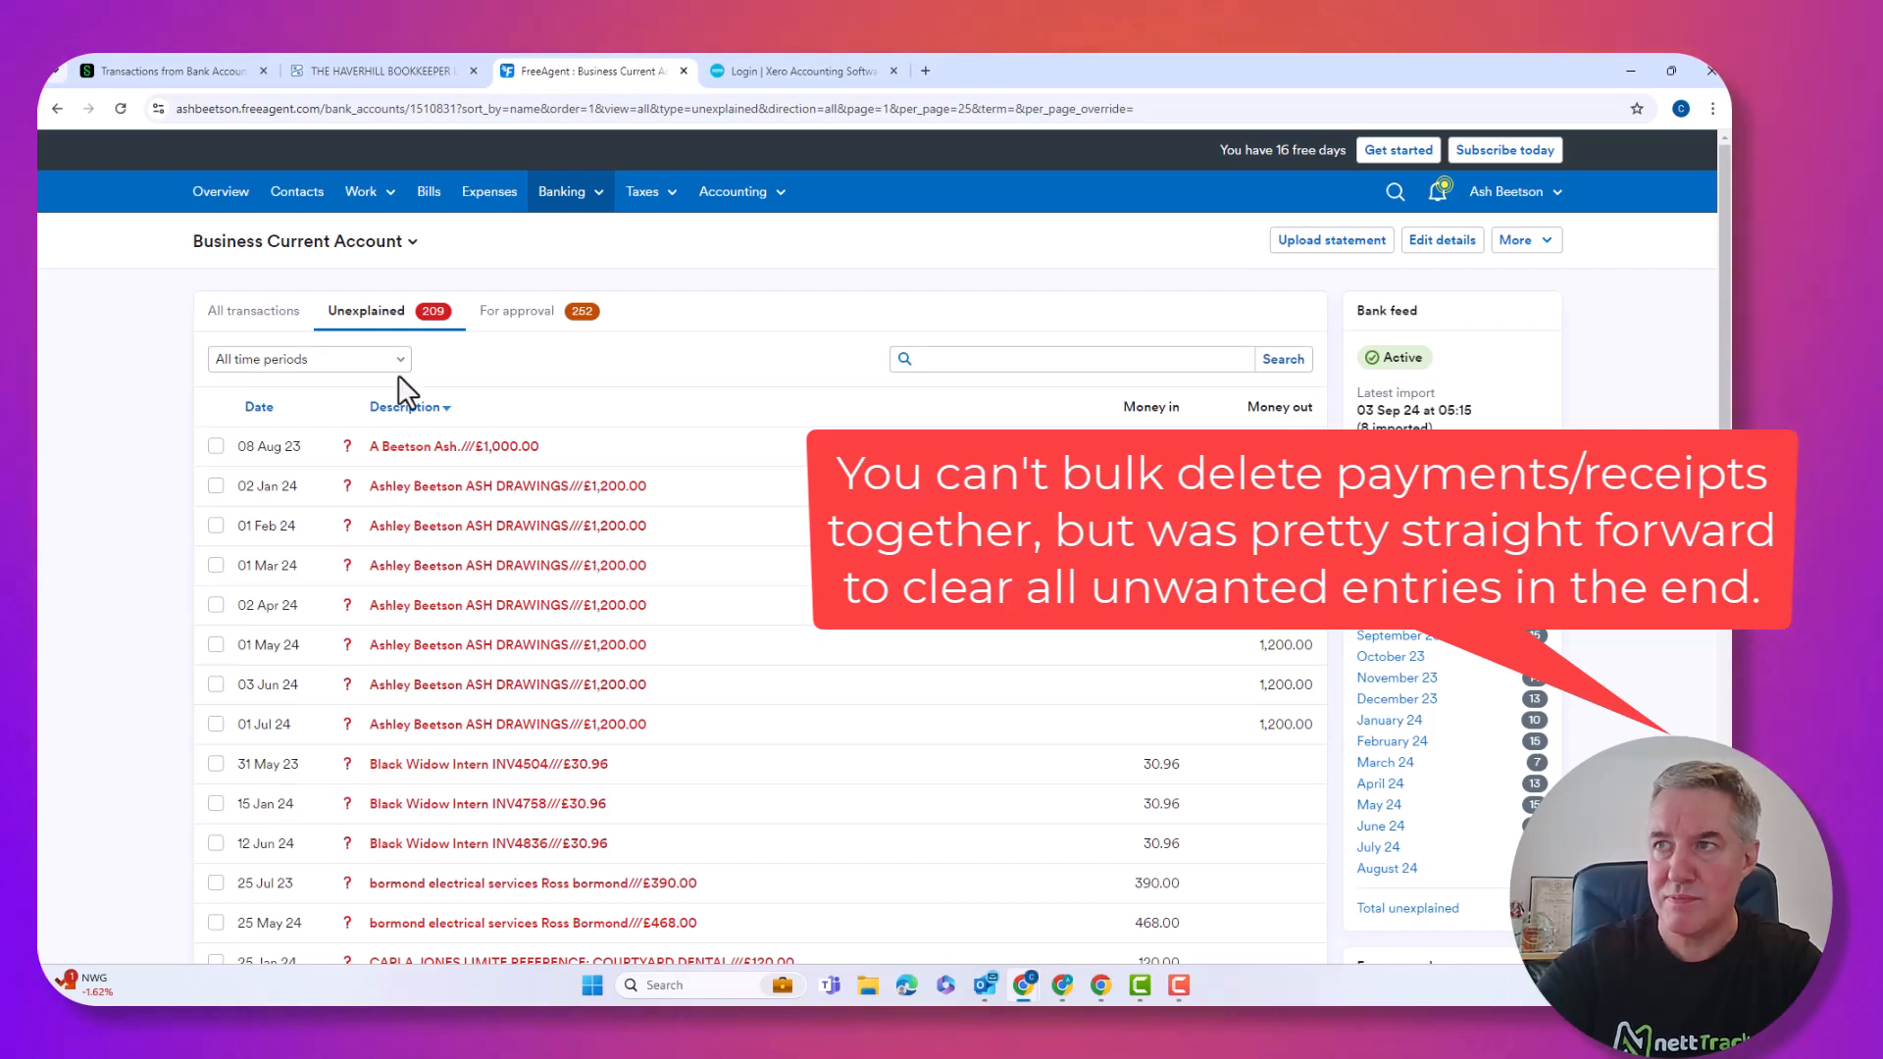
left_click(216, 447)
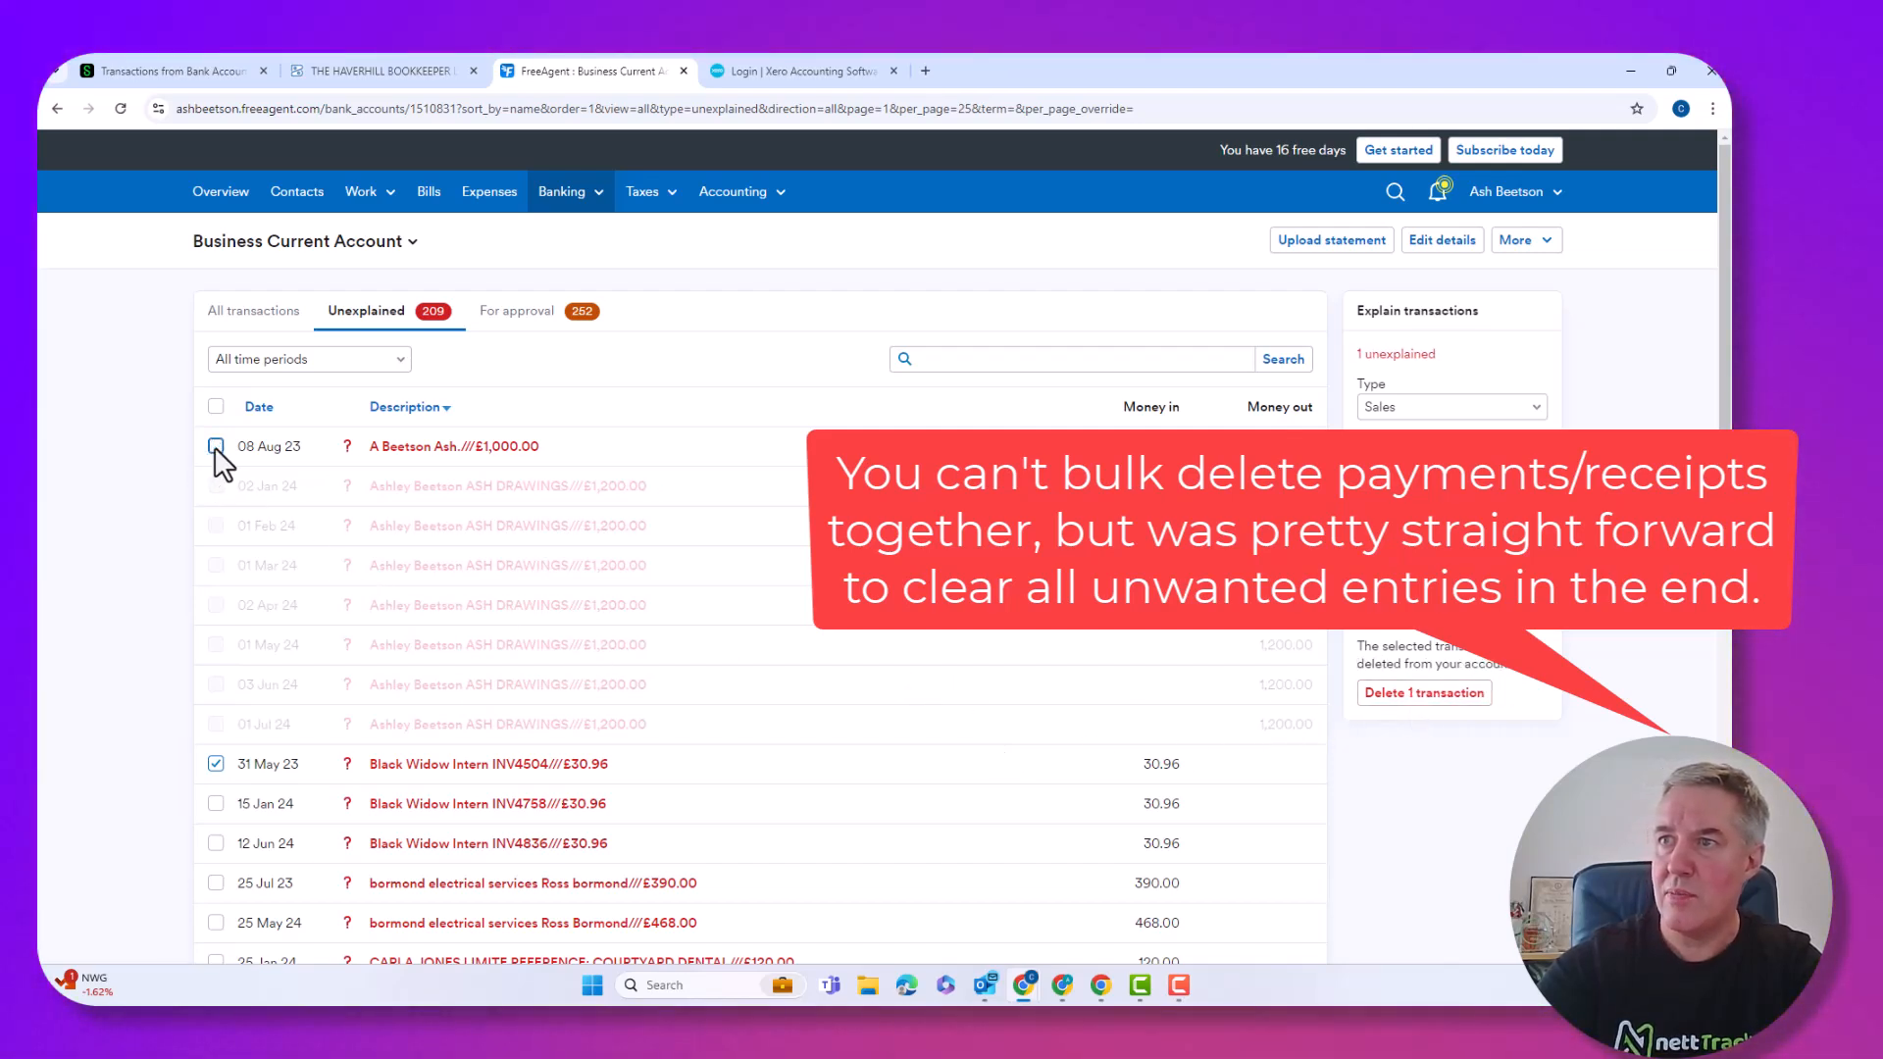
left_click(216, 764)
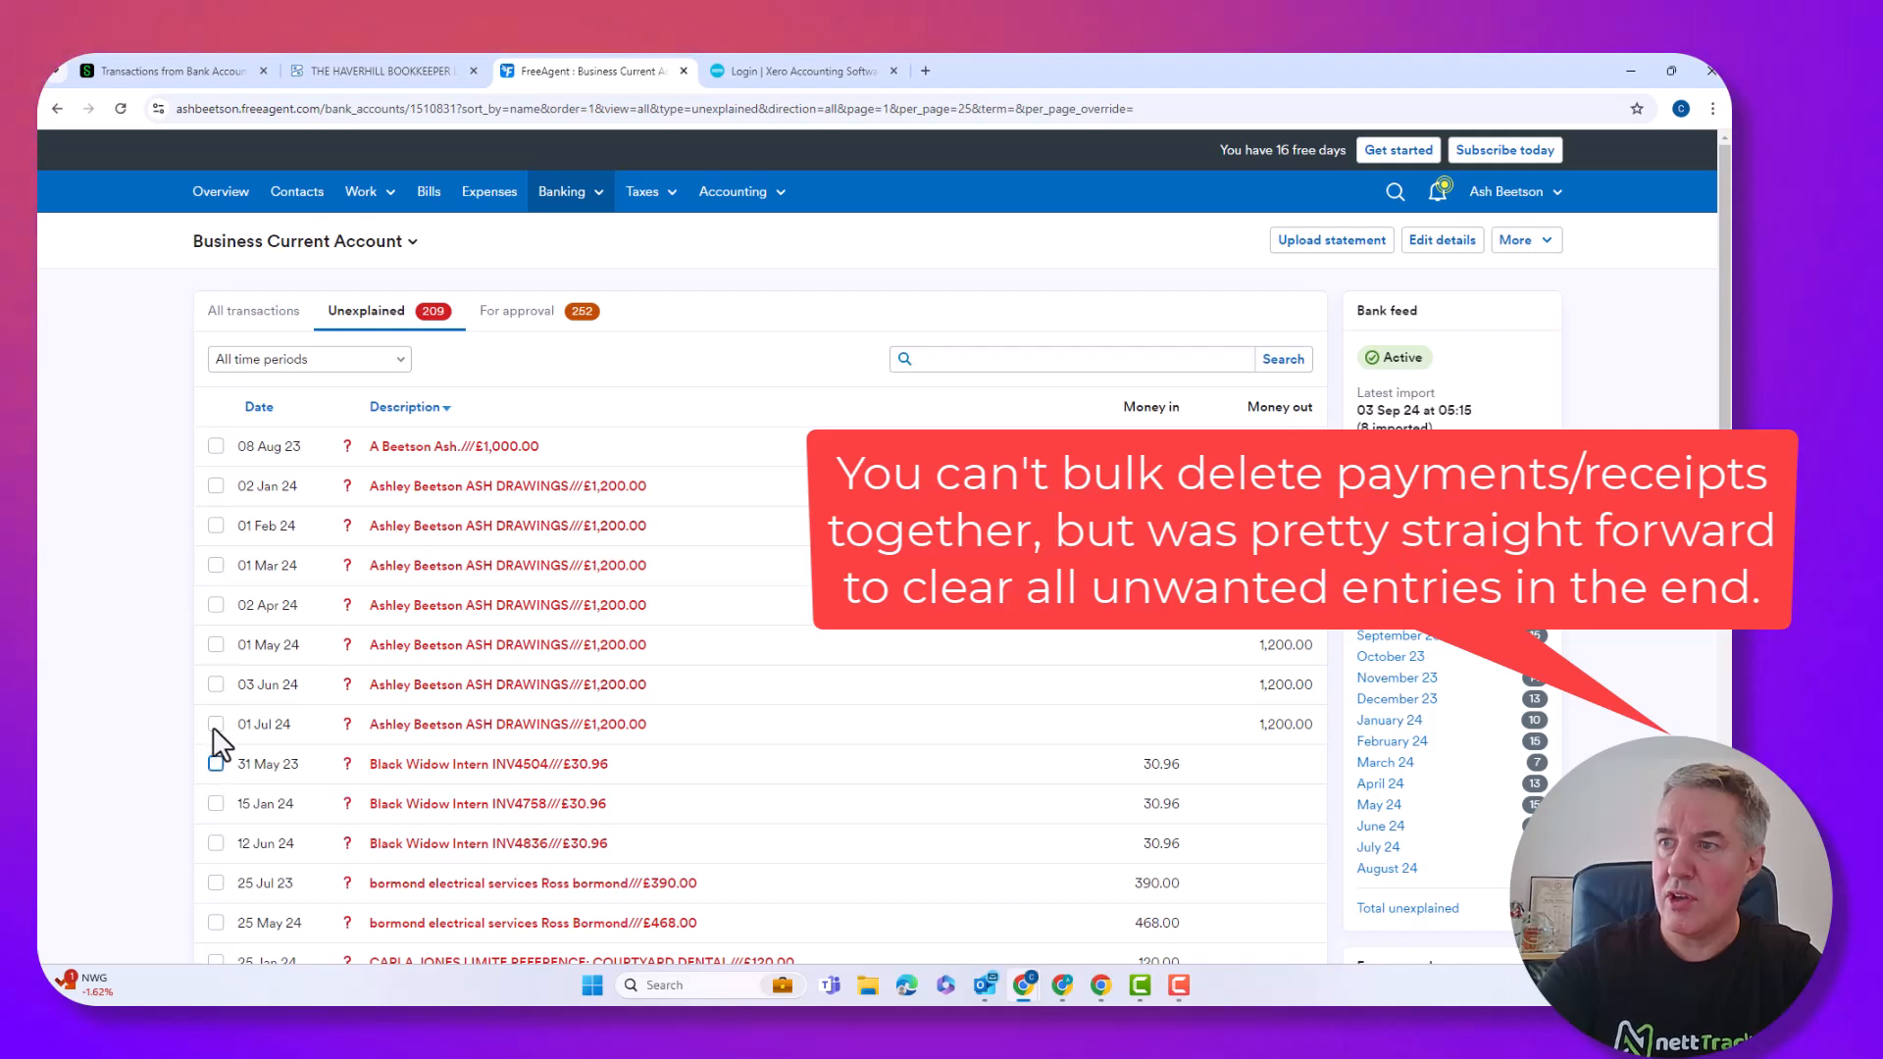
left_click(217, 724)
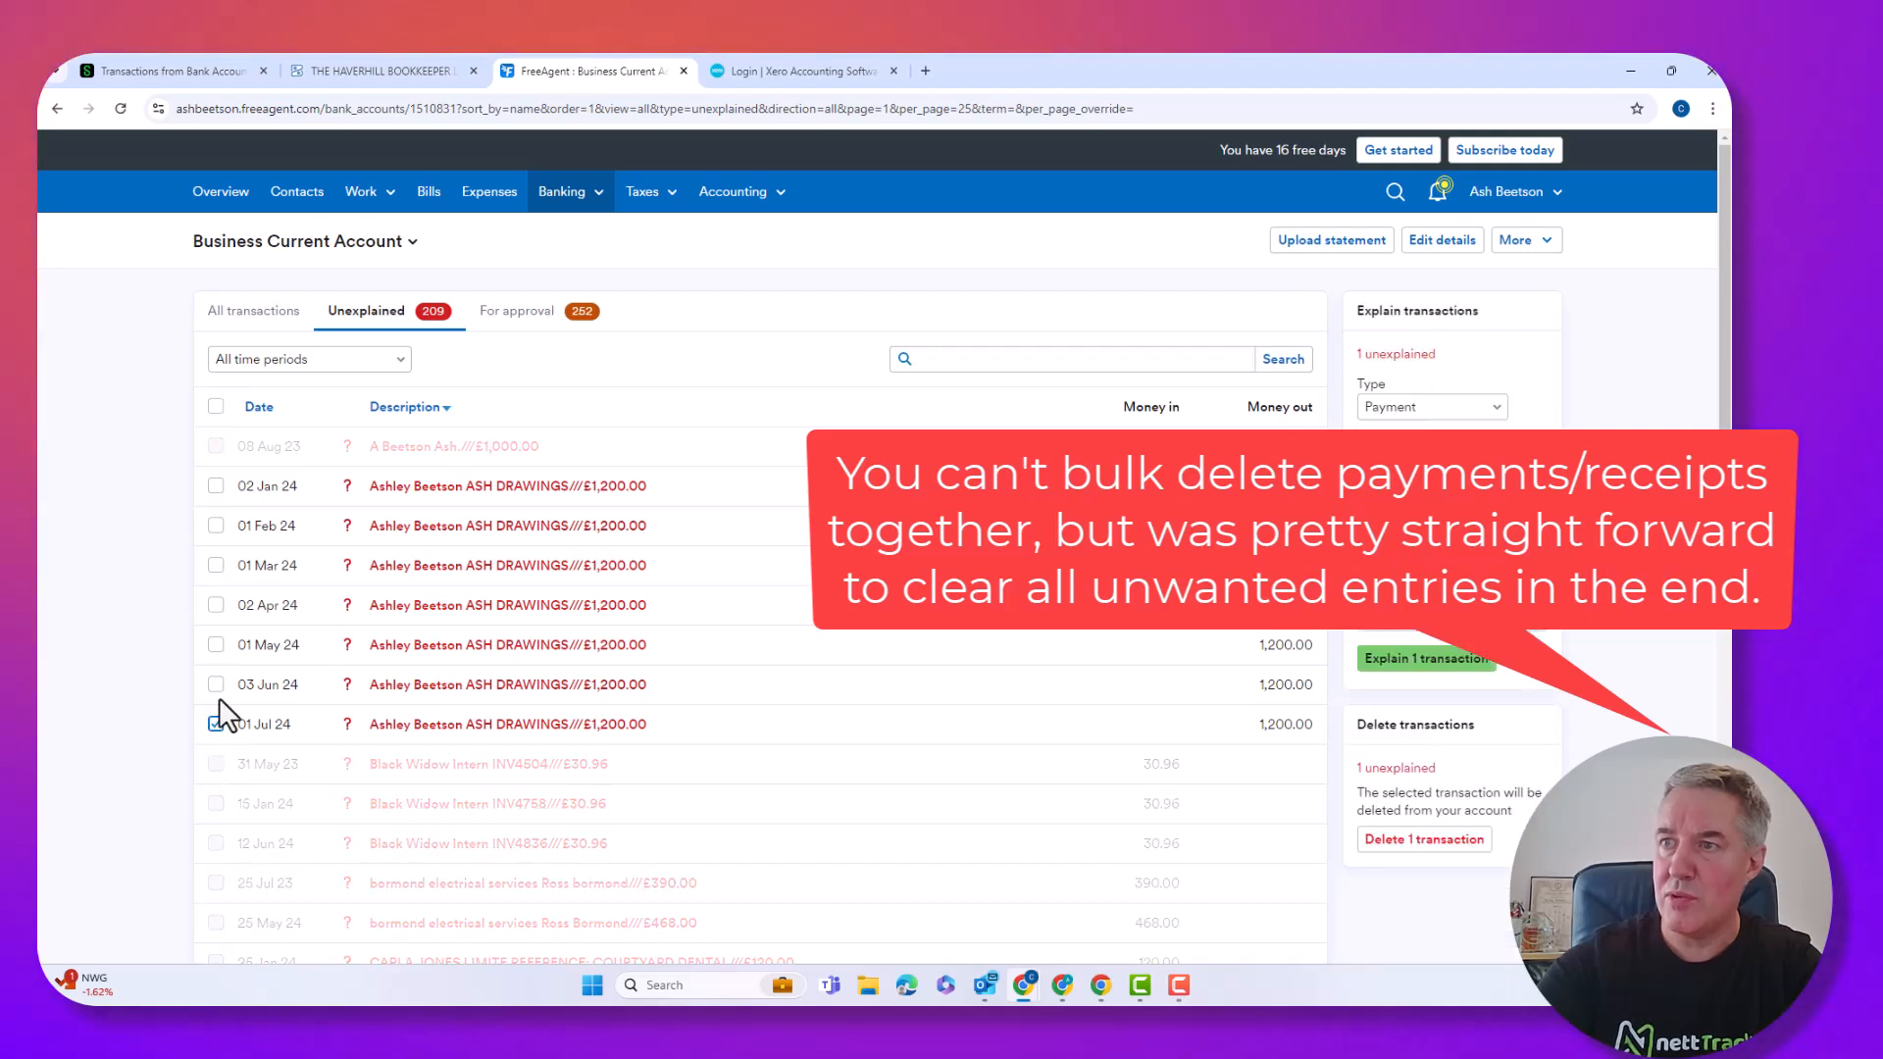
left_click(216, 491)
left_click(216, 525)
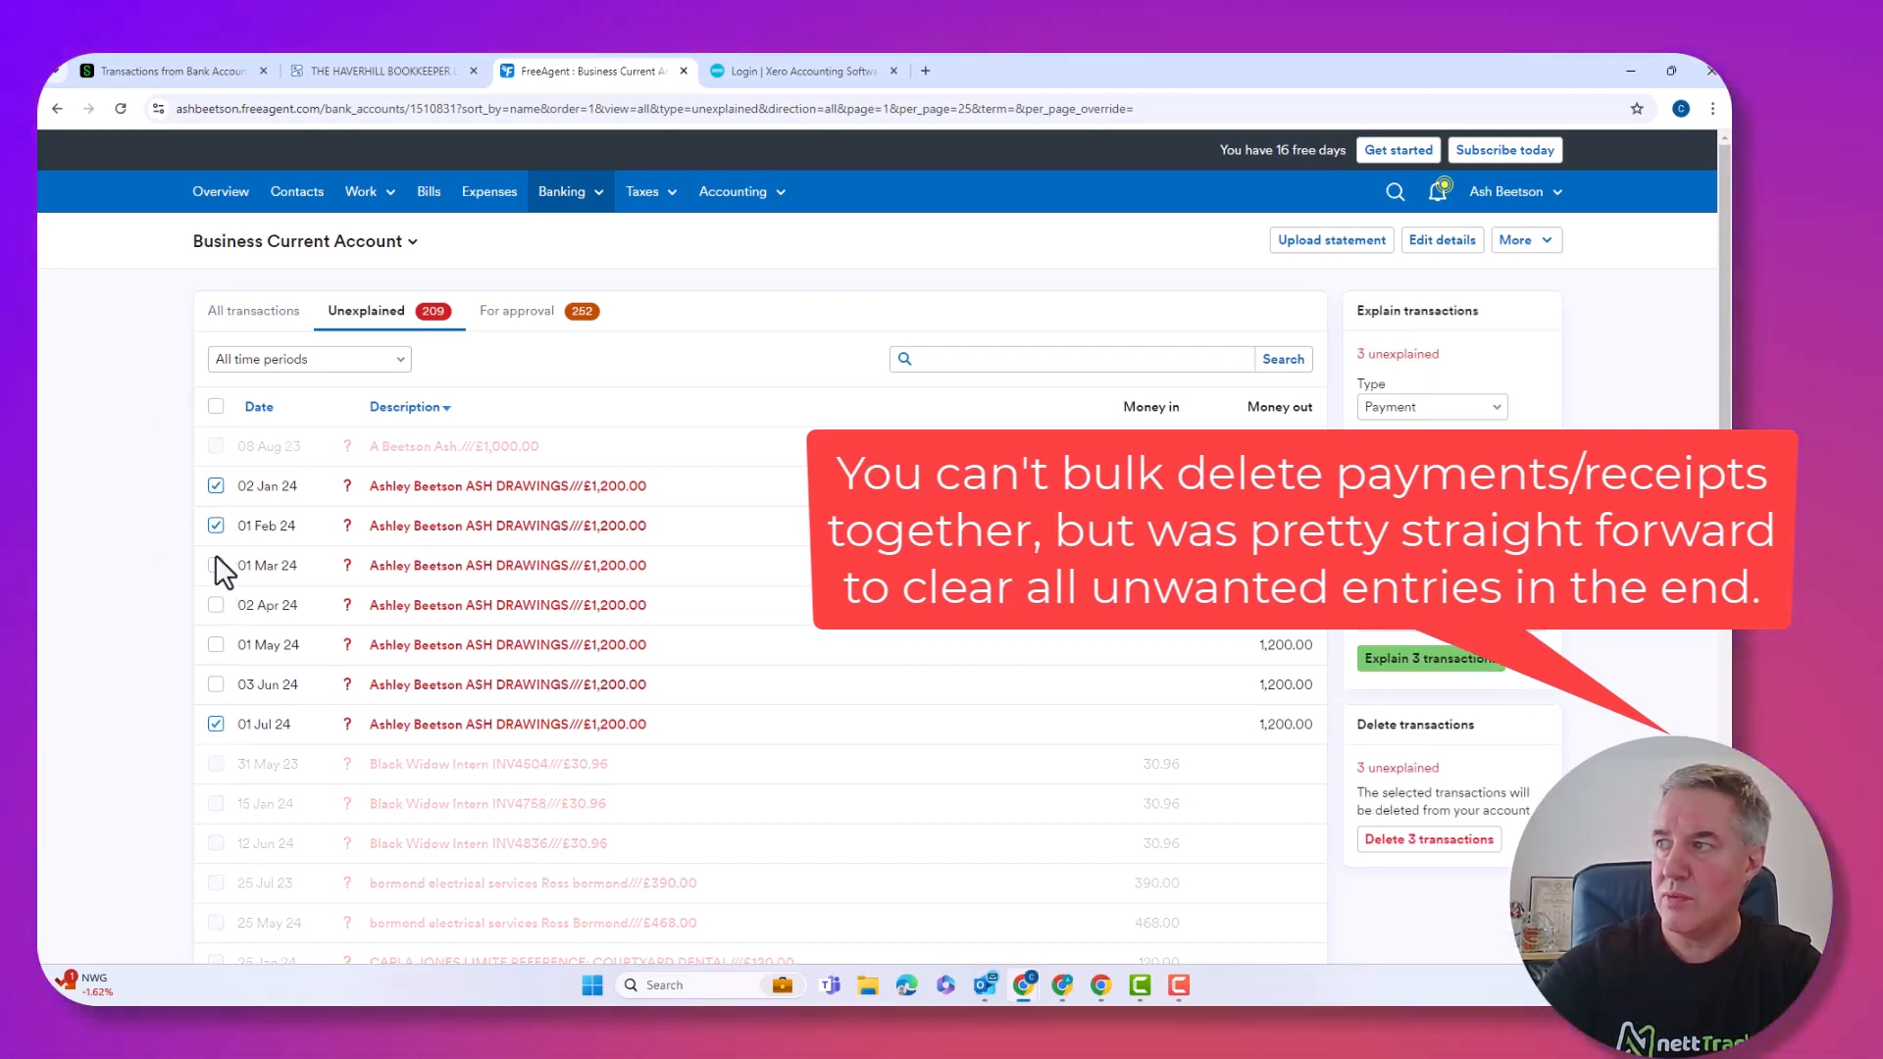
left_click(216, 566)
left_click(215, 566)
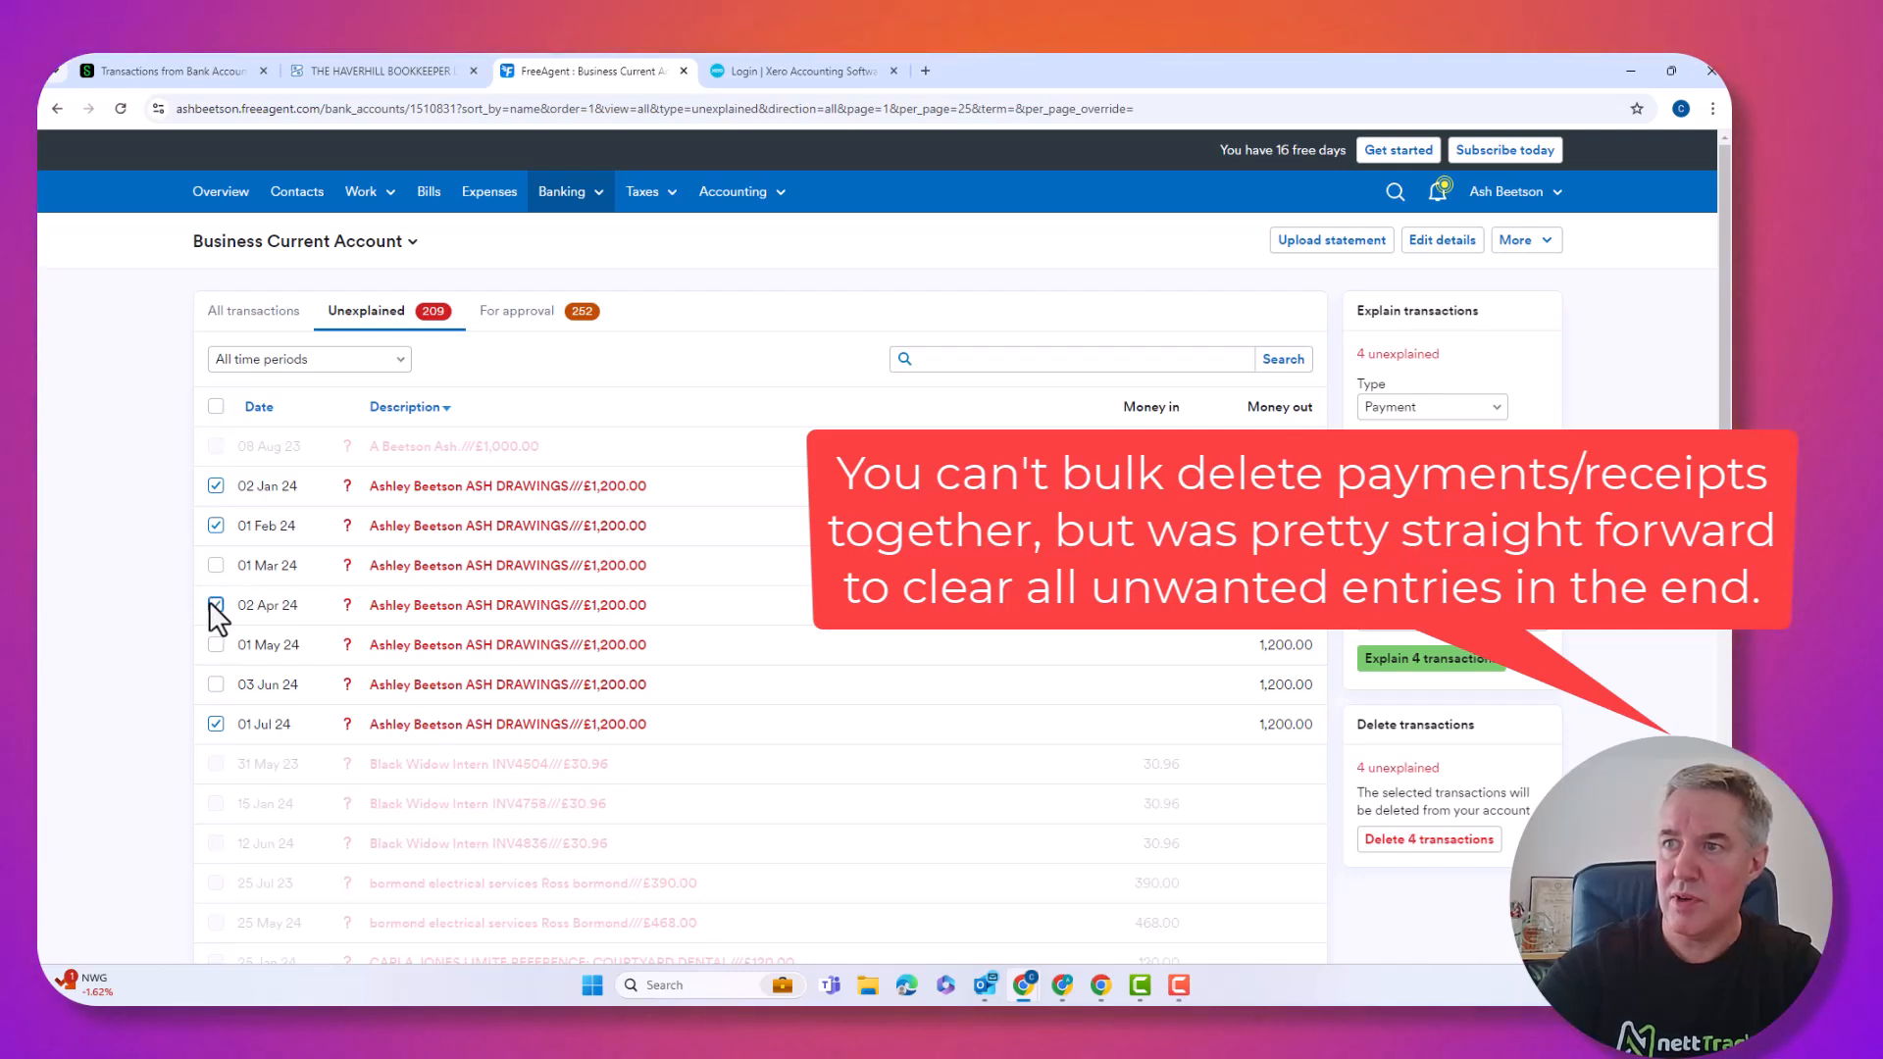
left_click(215, 566)
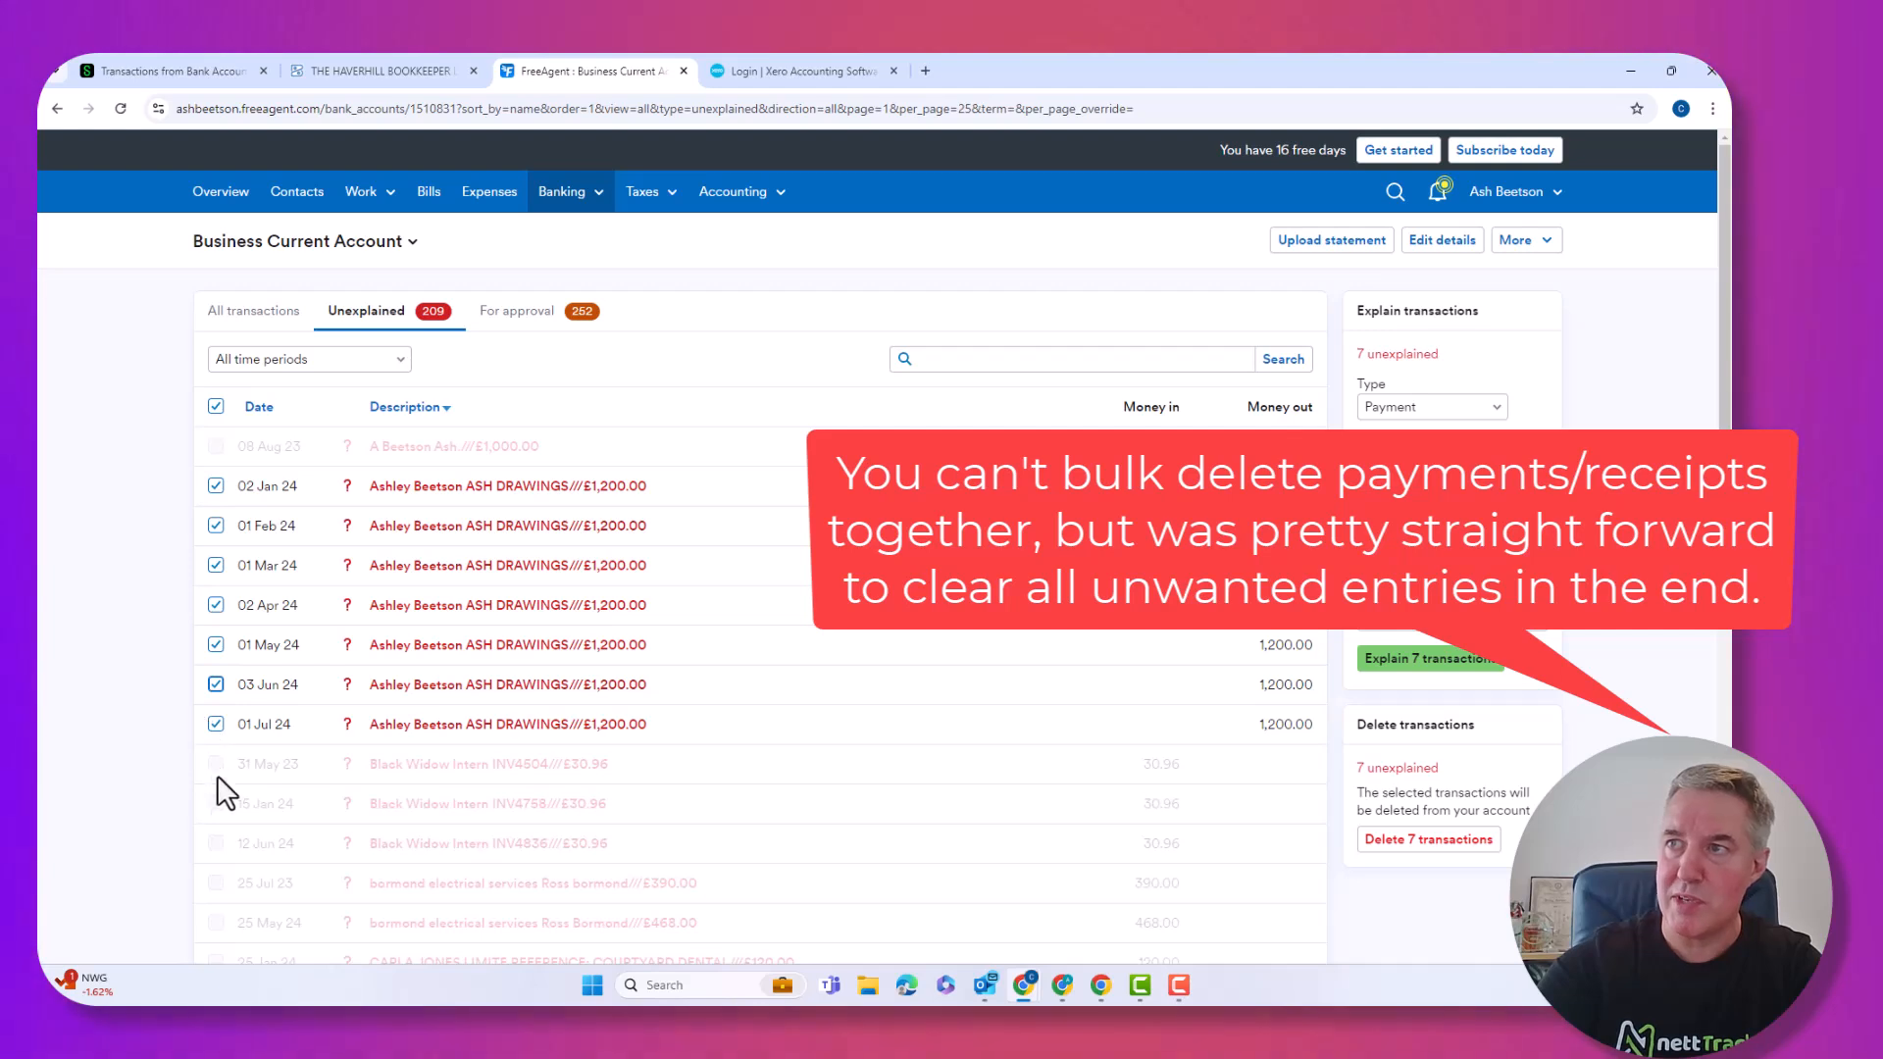
left_click(216, 407)
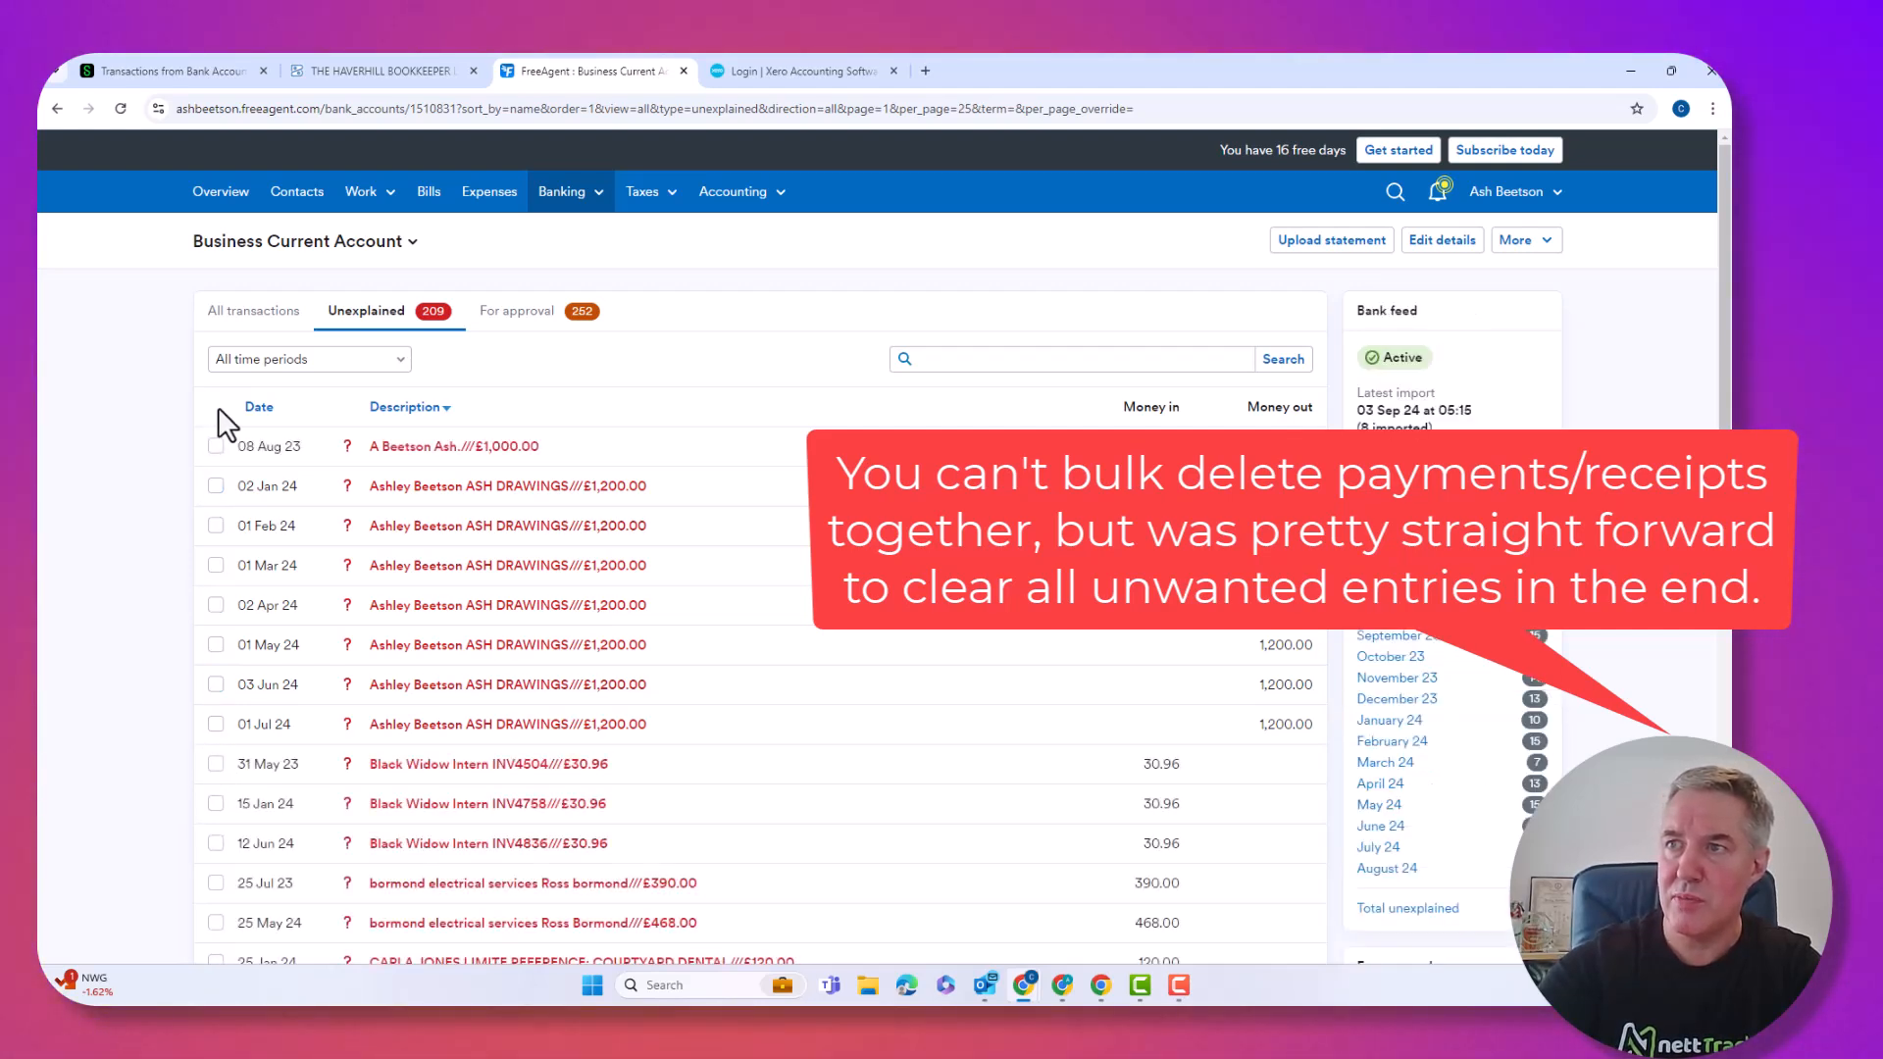
left_click(215, 447)
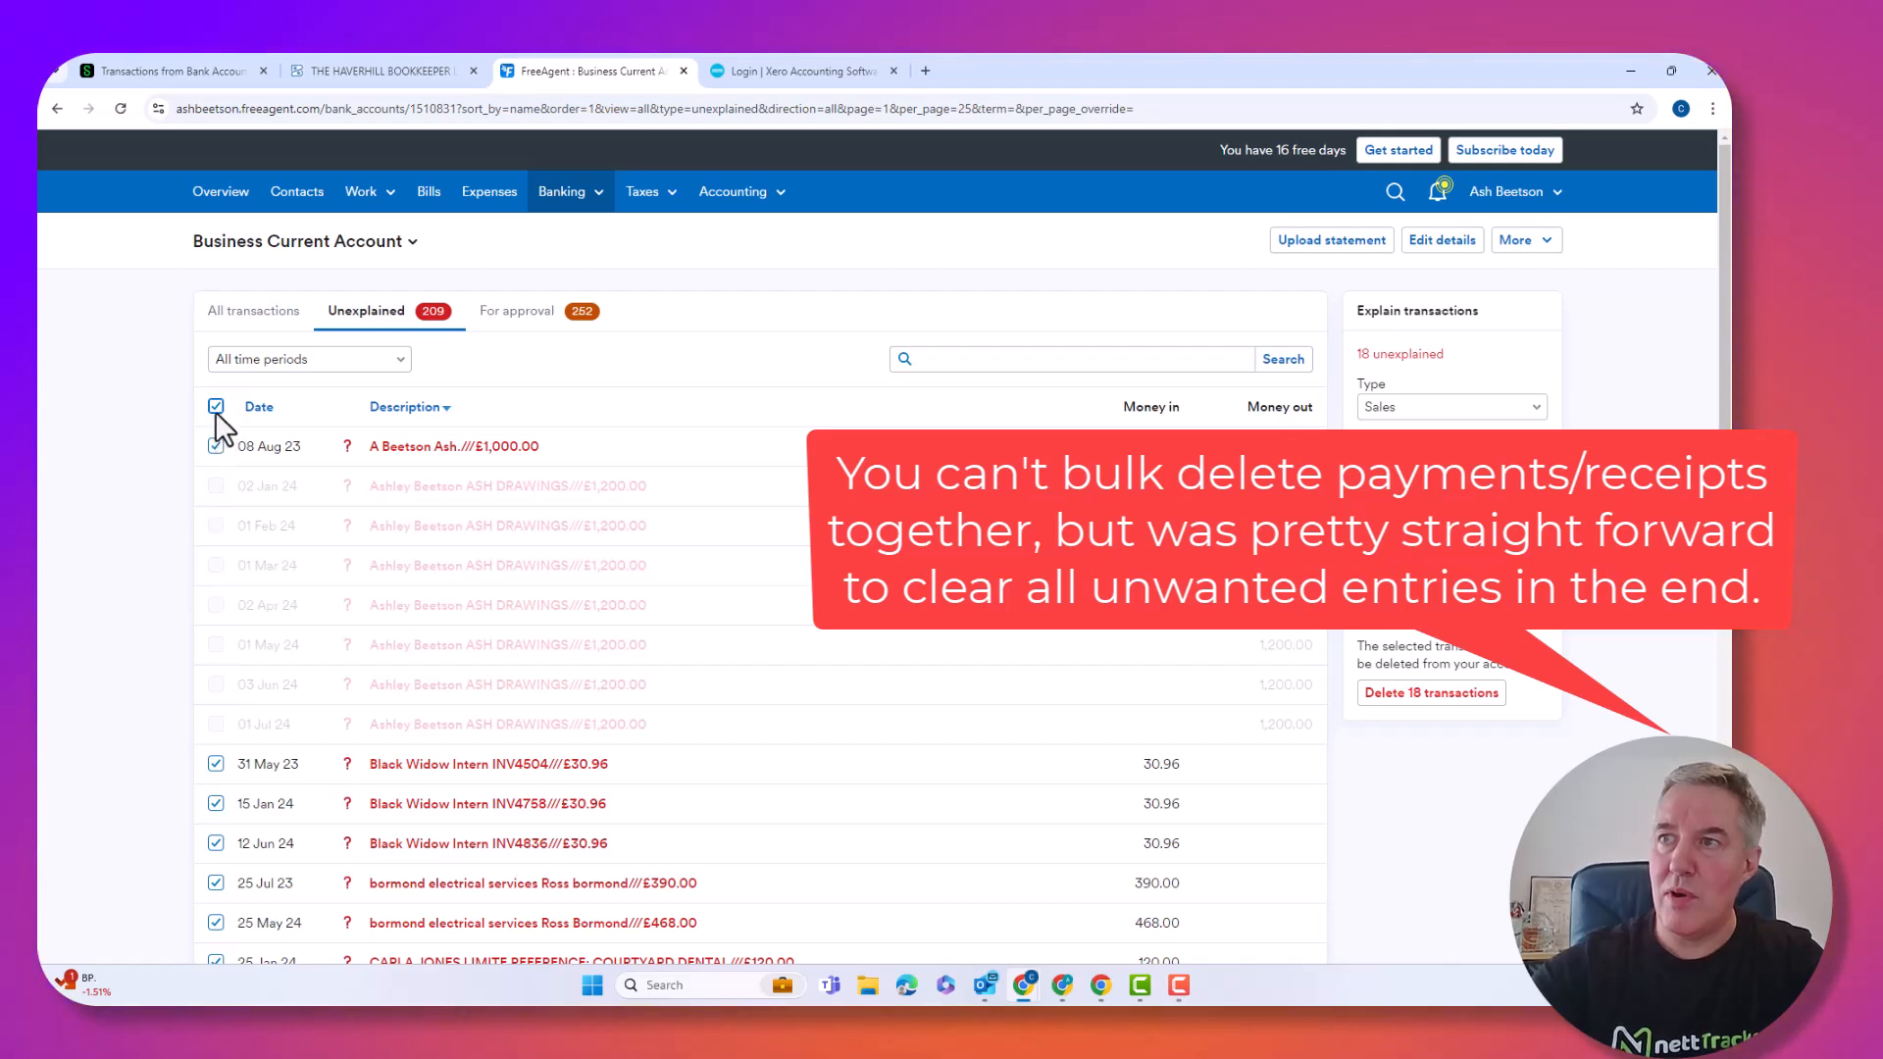
left_click(215, 408)
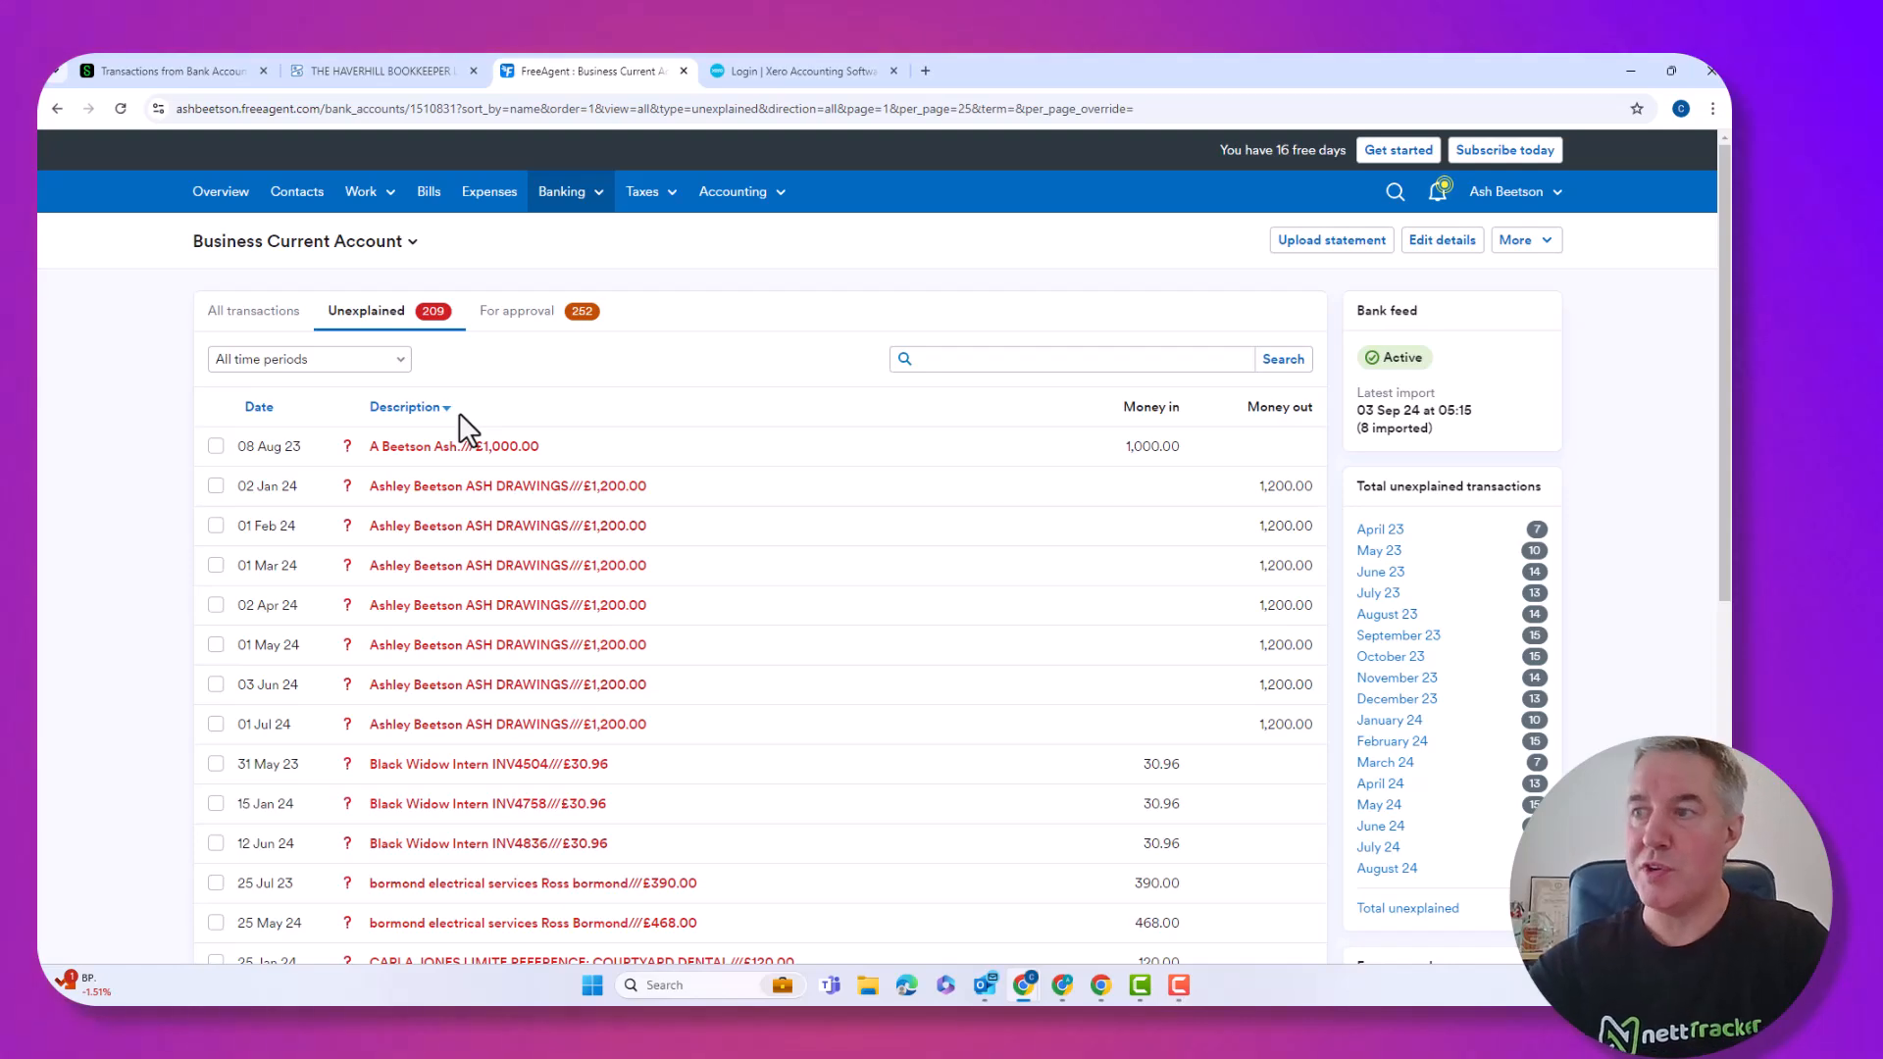
Explain the 25 Jul 23 £390.00 bormond receipt as an Invoice Receipt against invoice 006.
scroll(624, 632, "down", 2)
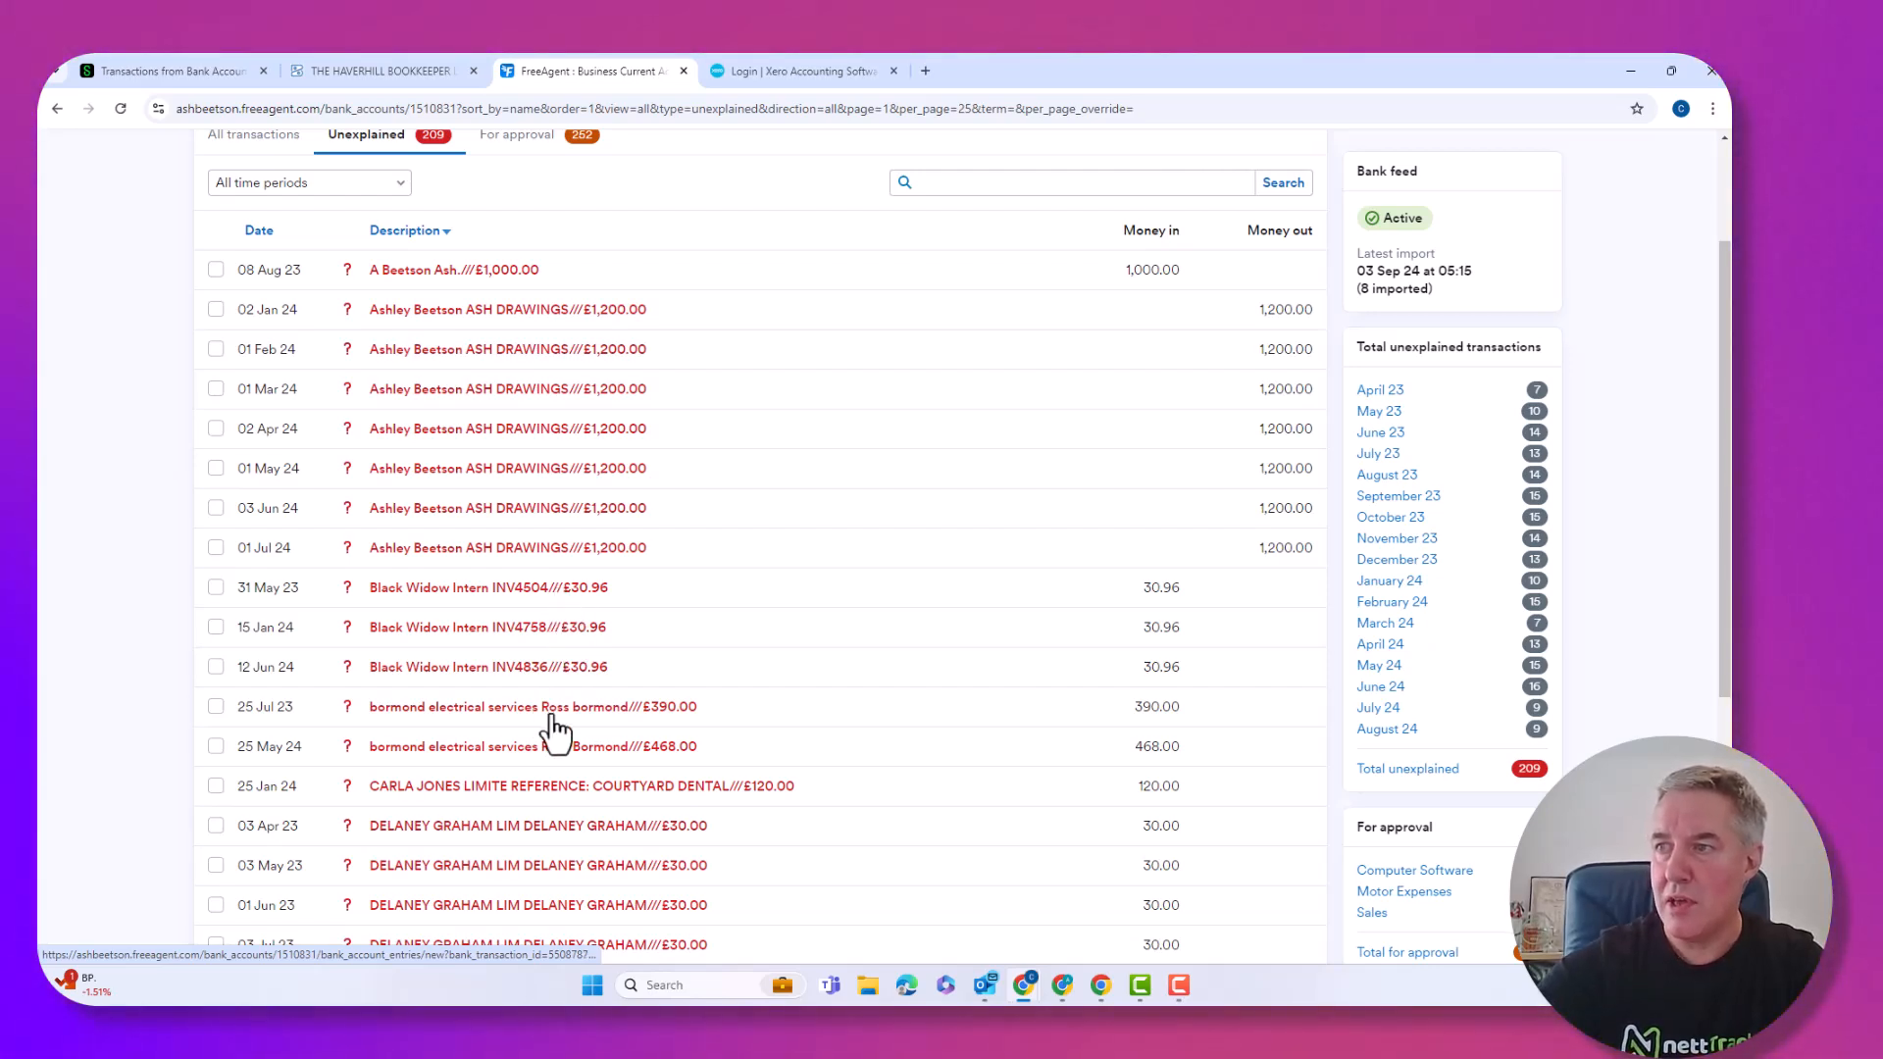
left_click(553, 718)
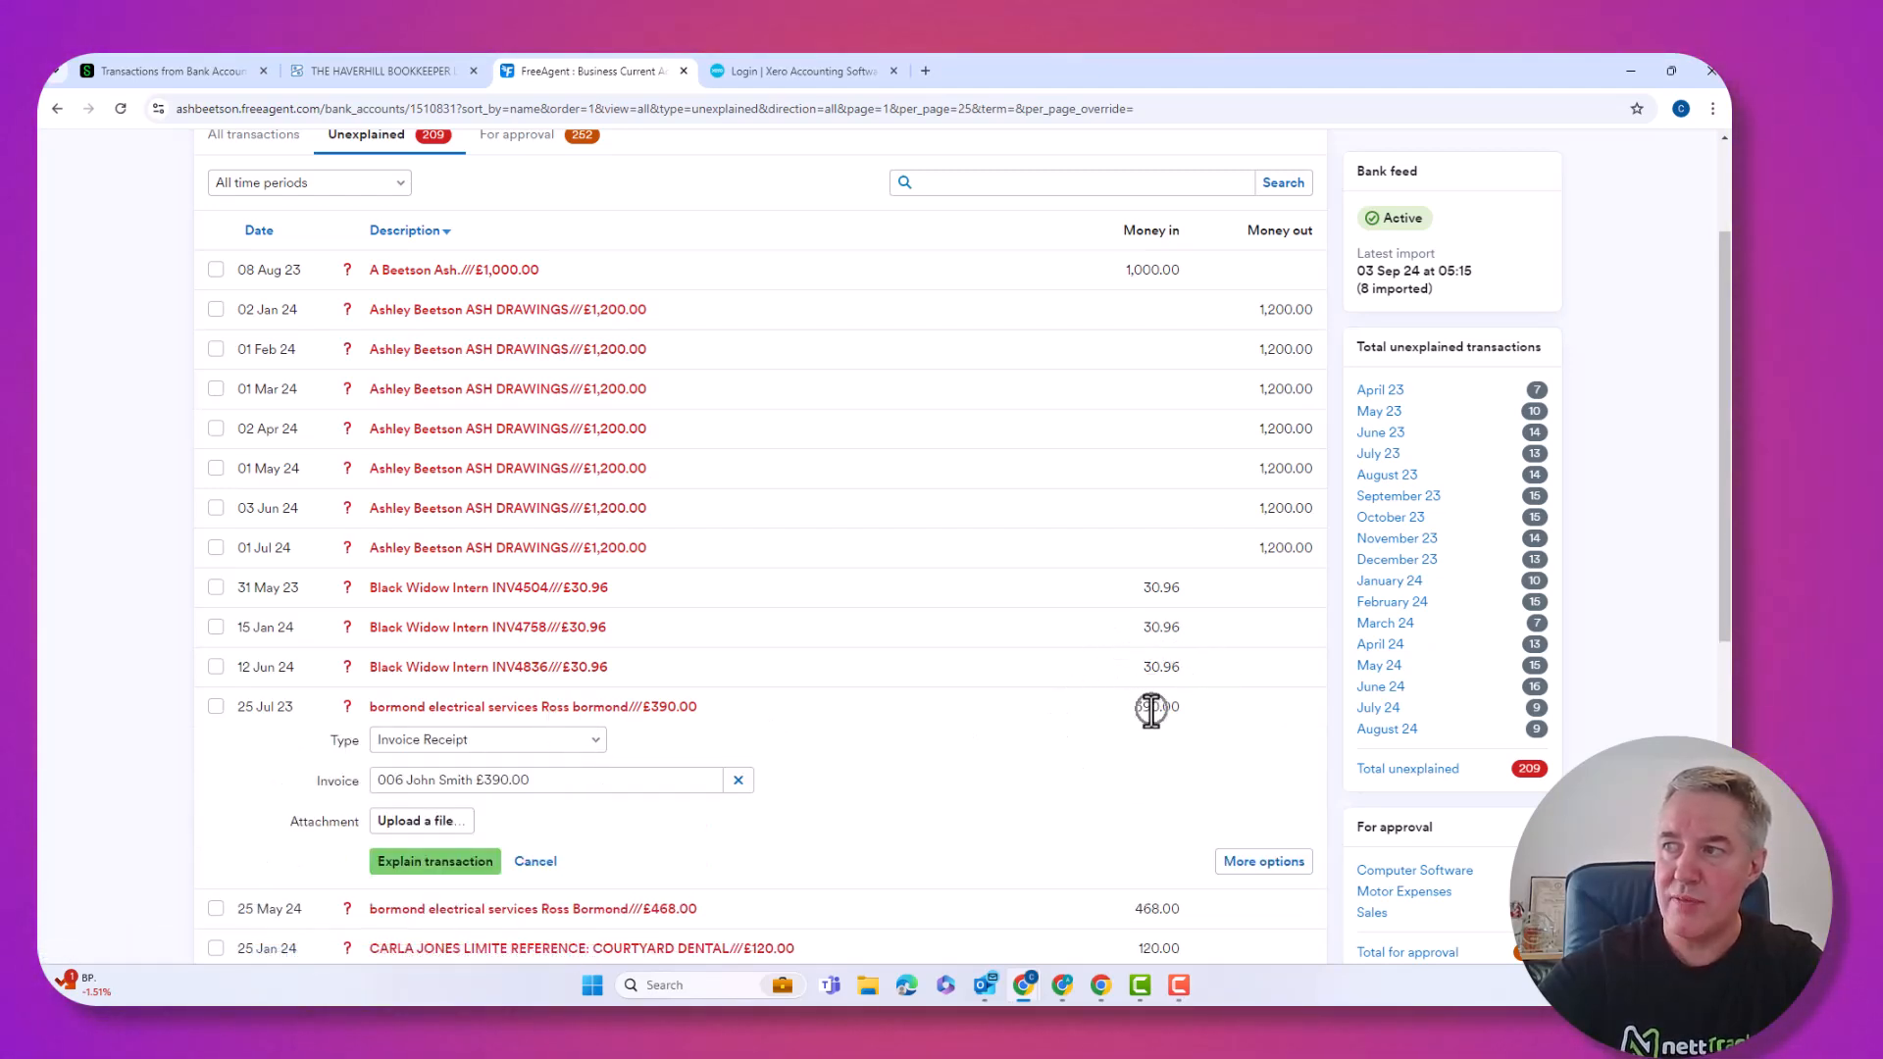
scroll(1154, 711, "down", 1)
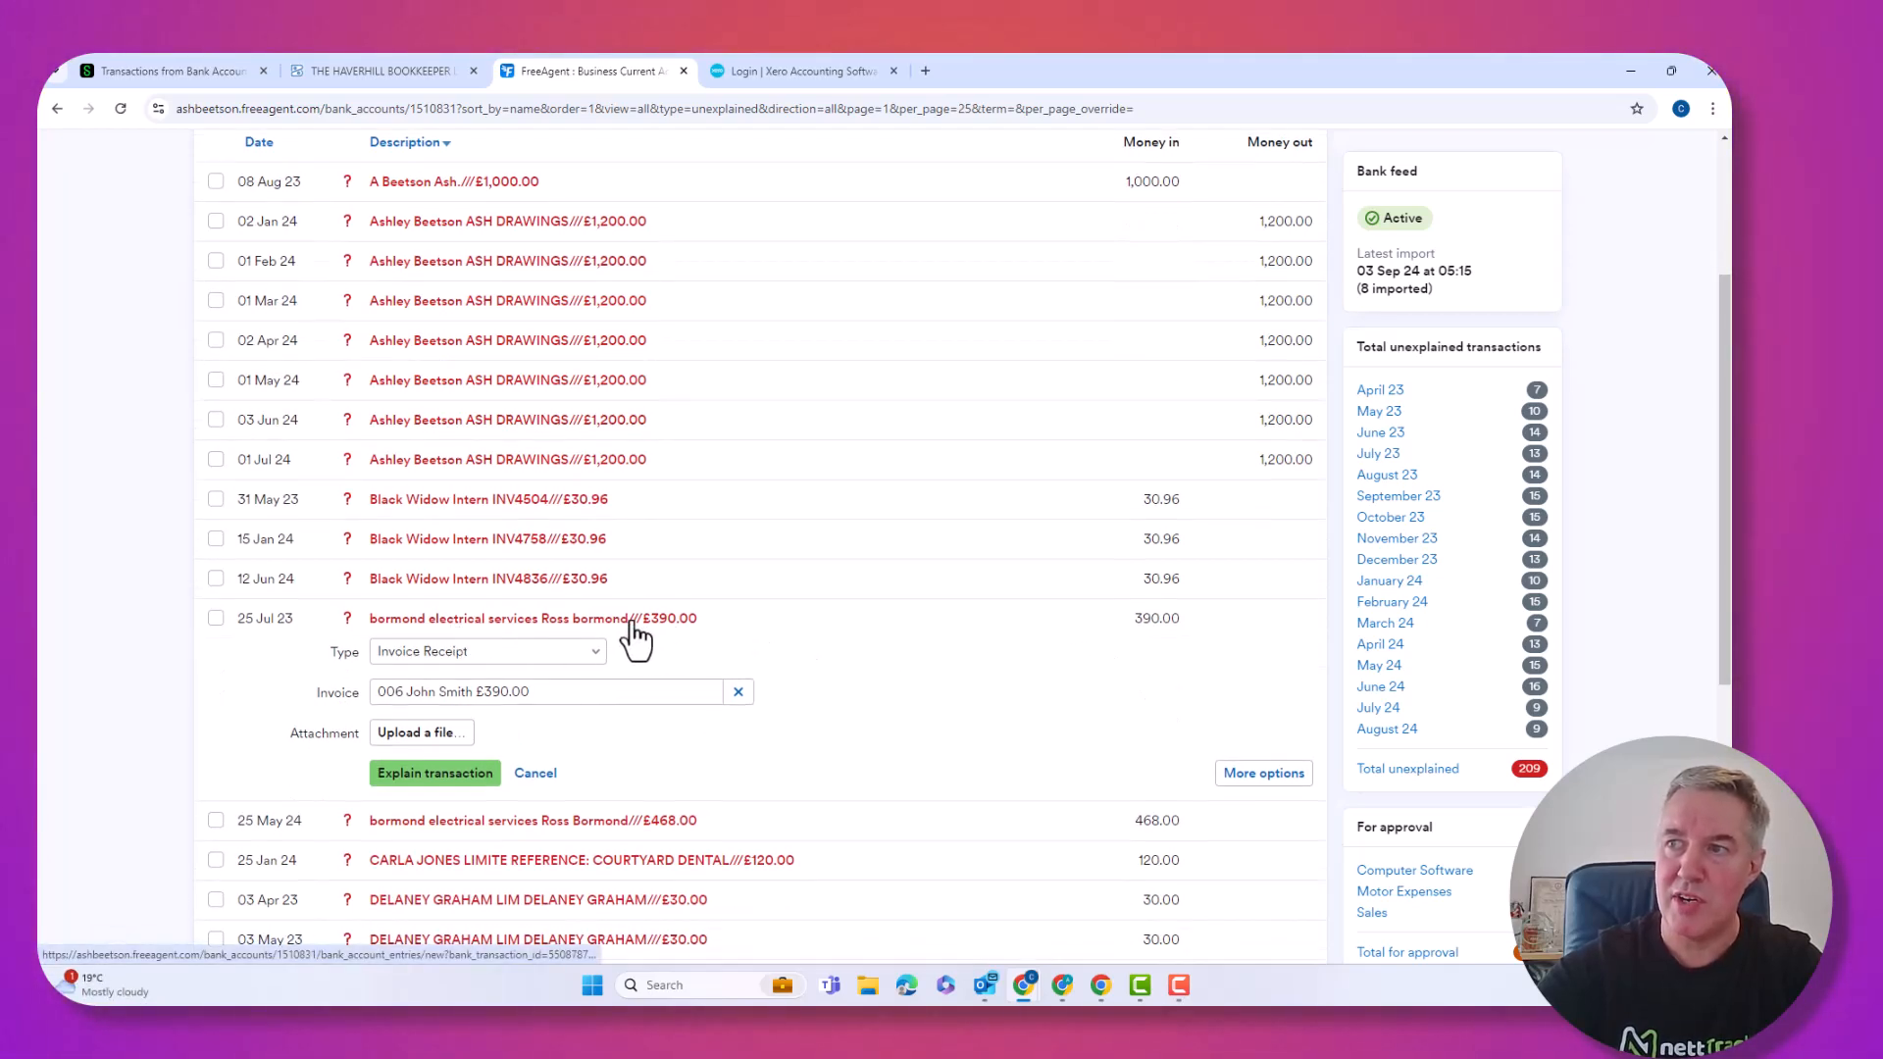
left_click(450, 650)
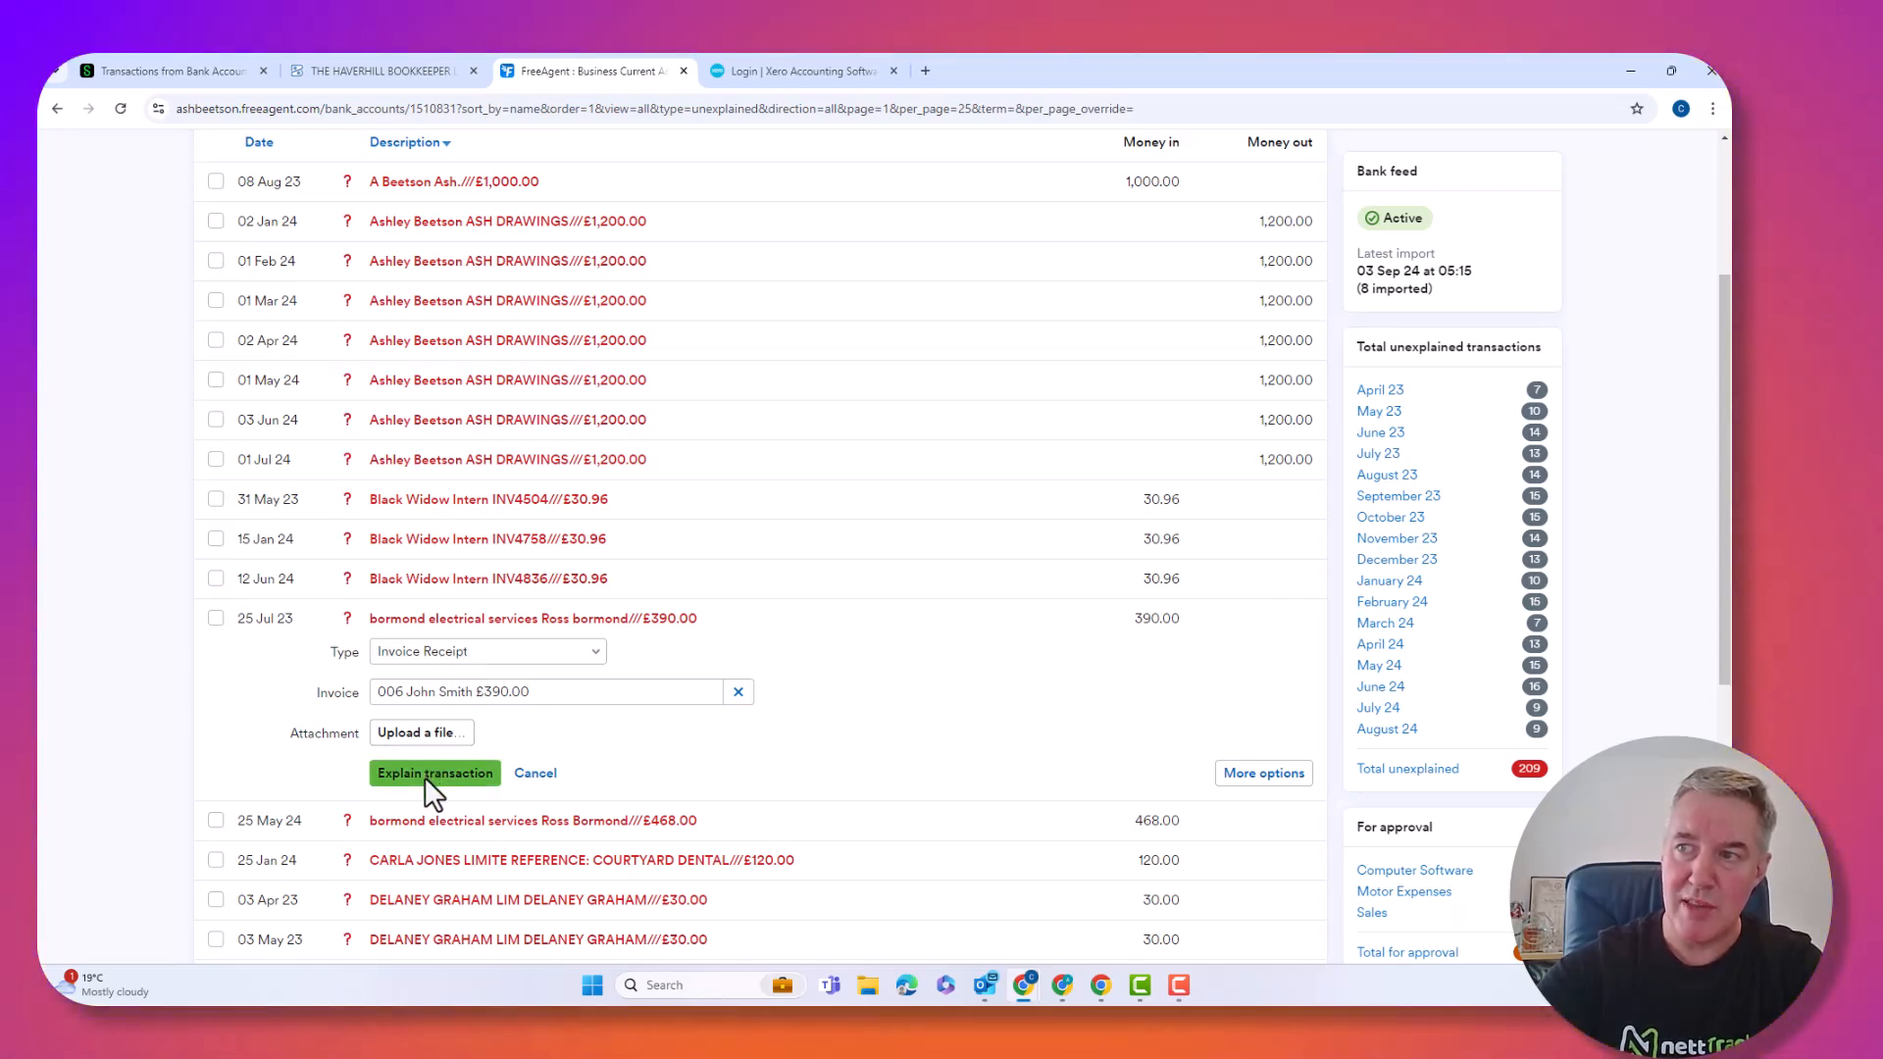
left_click(420, 779)
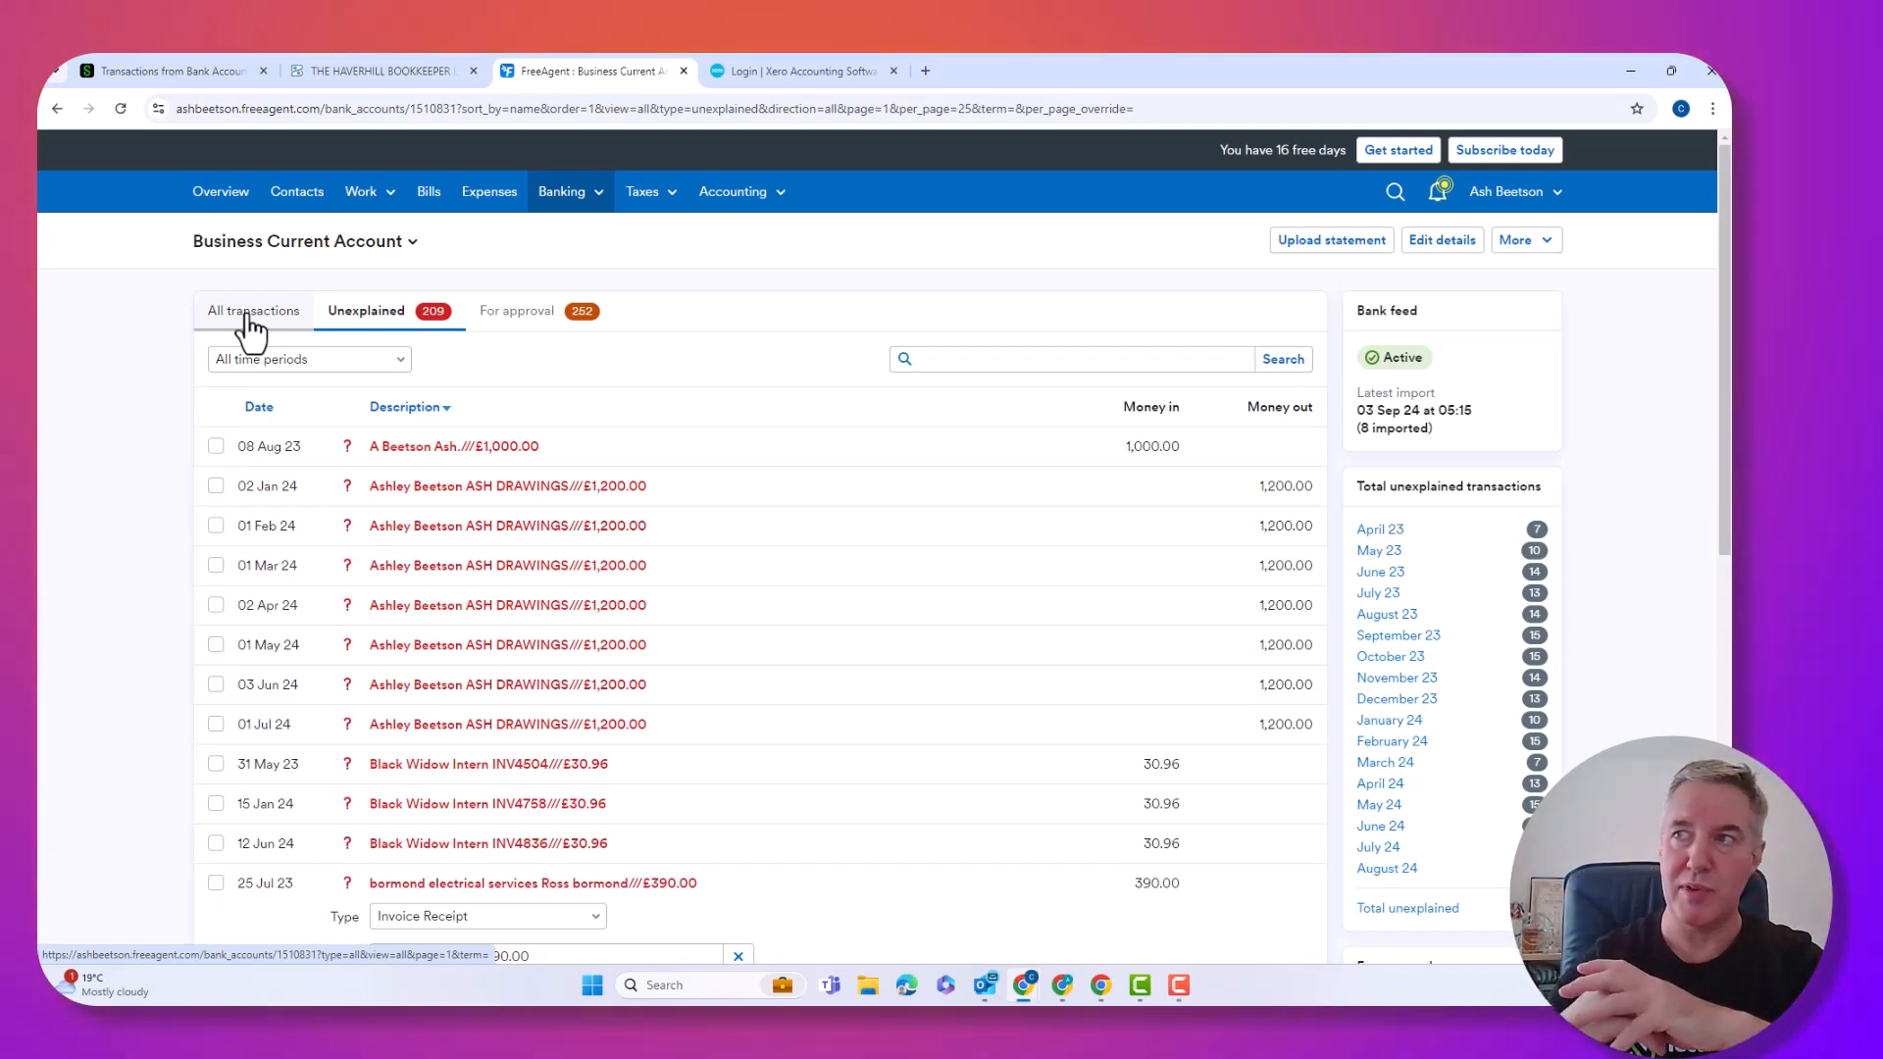
left_click(385, 312)
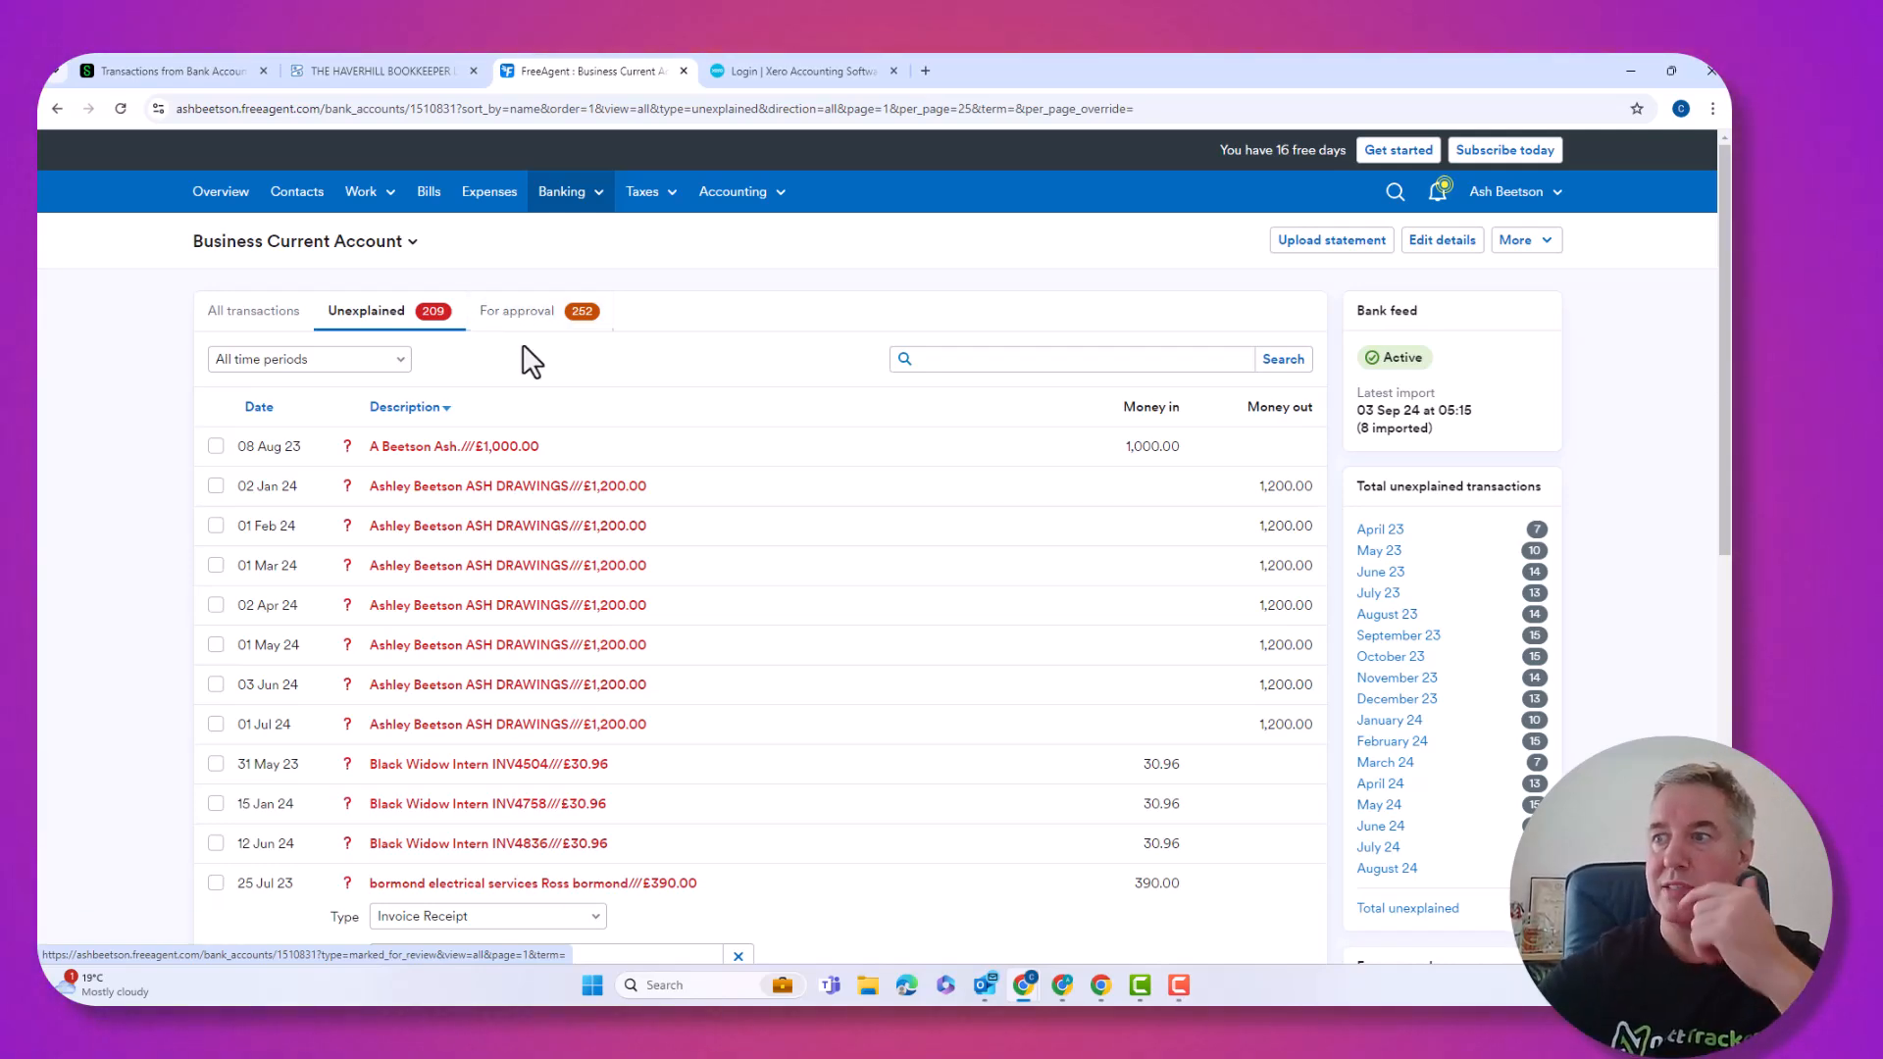
scroll(457, 442, "down", 3)
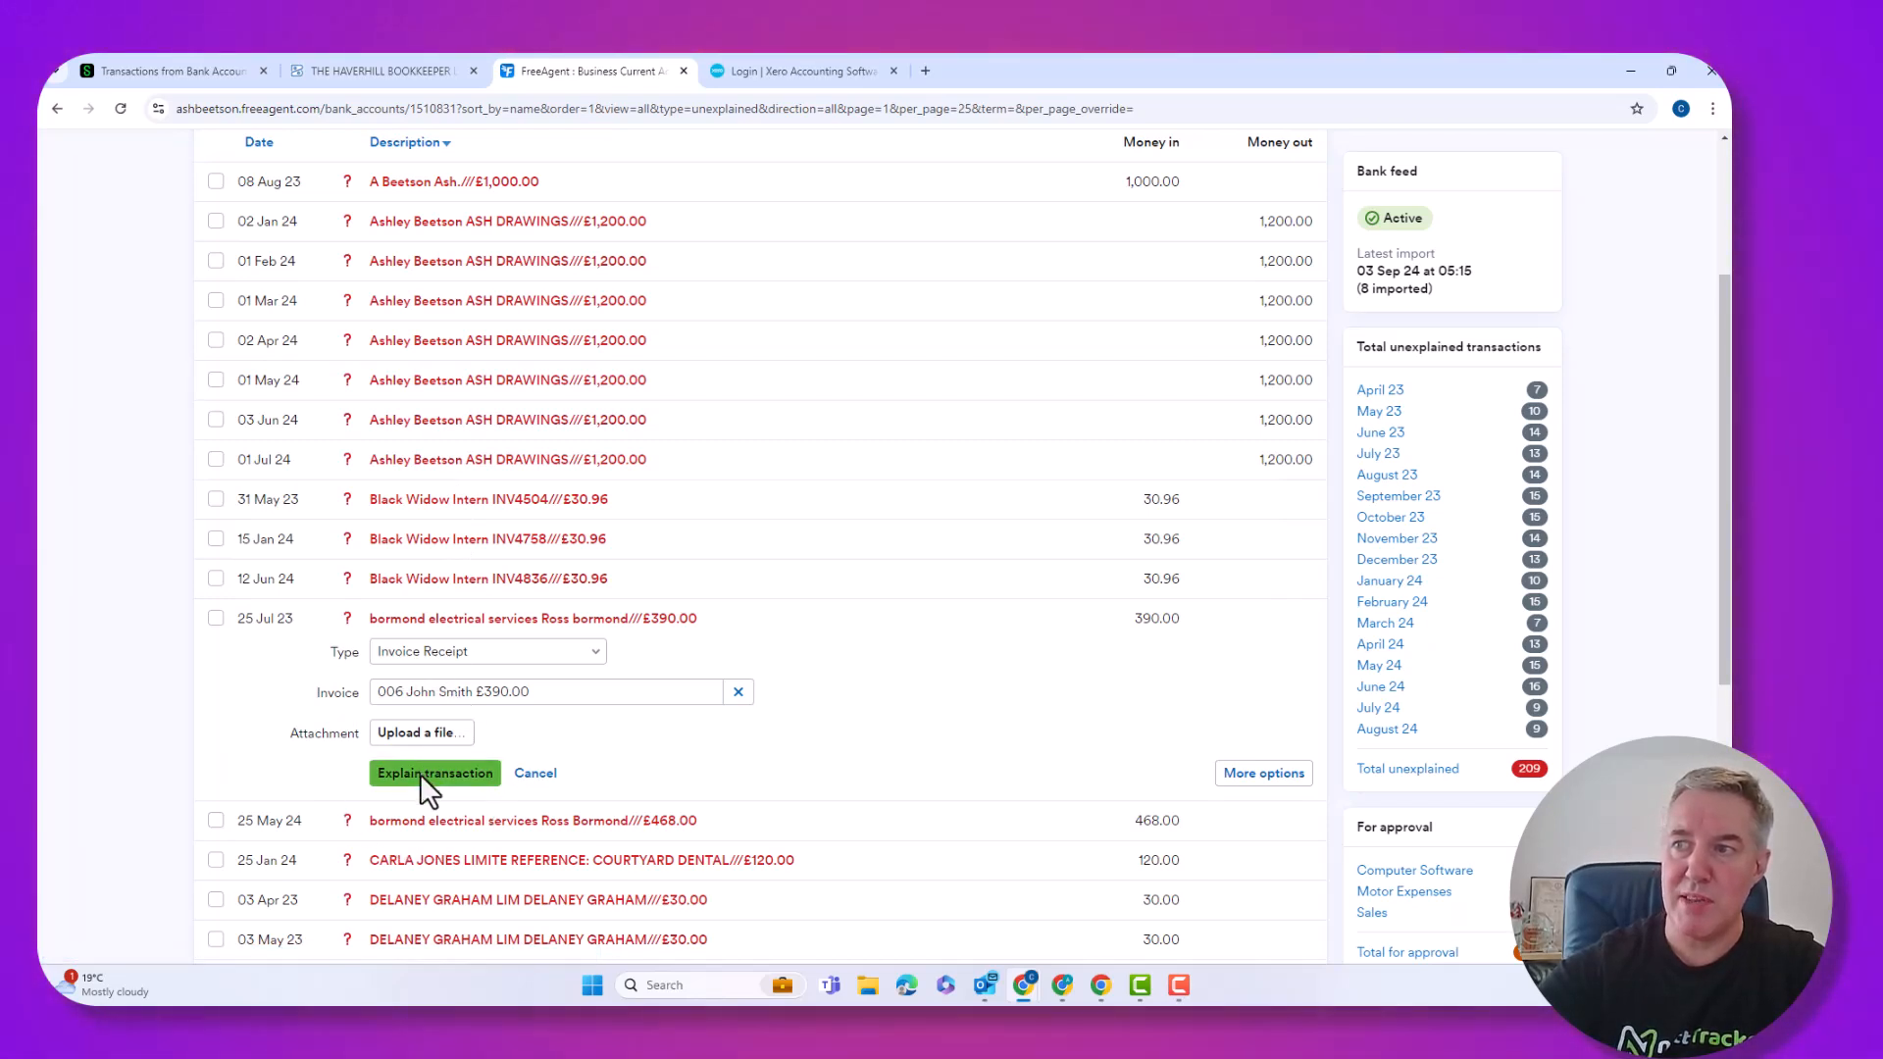
left_click(420, 774)
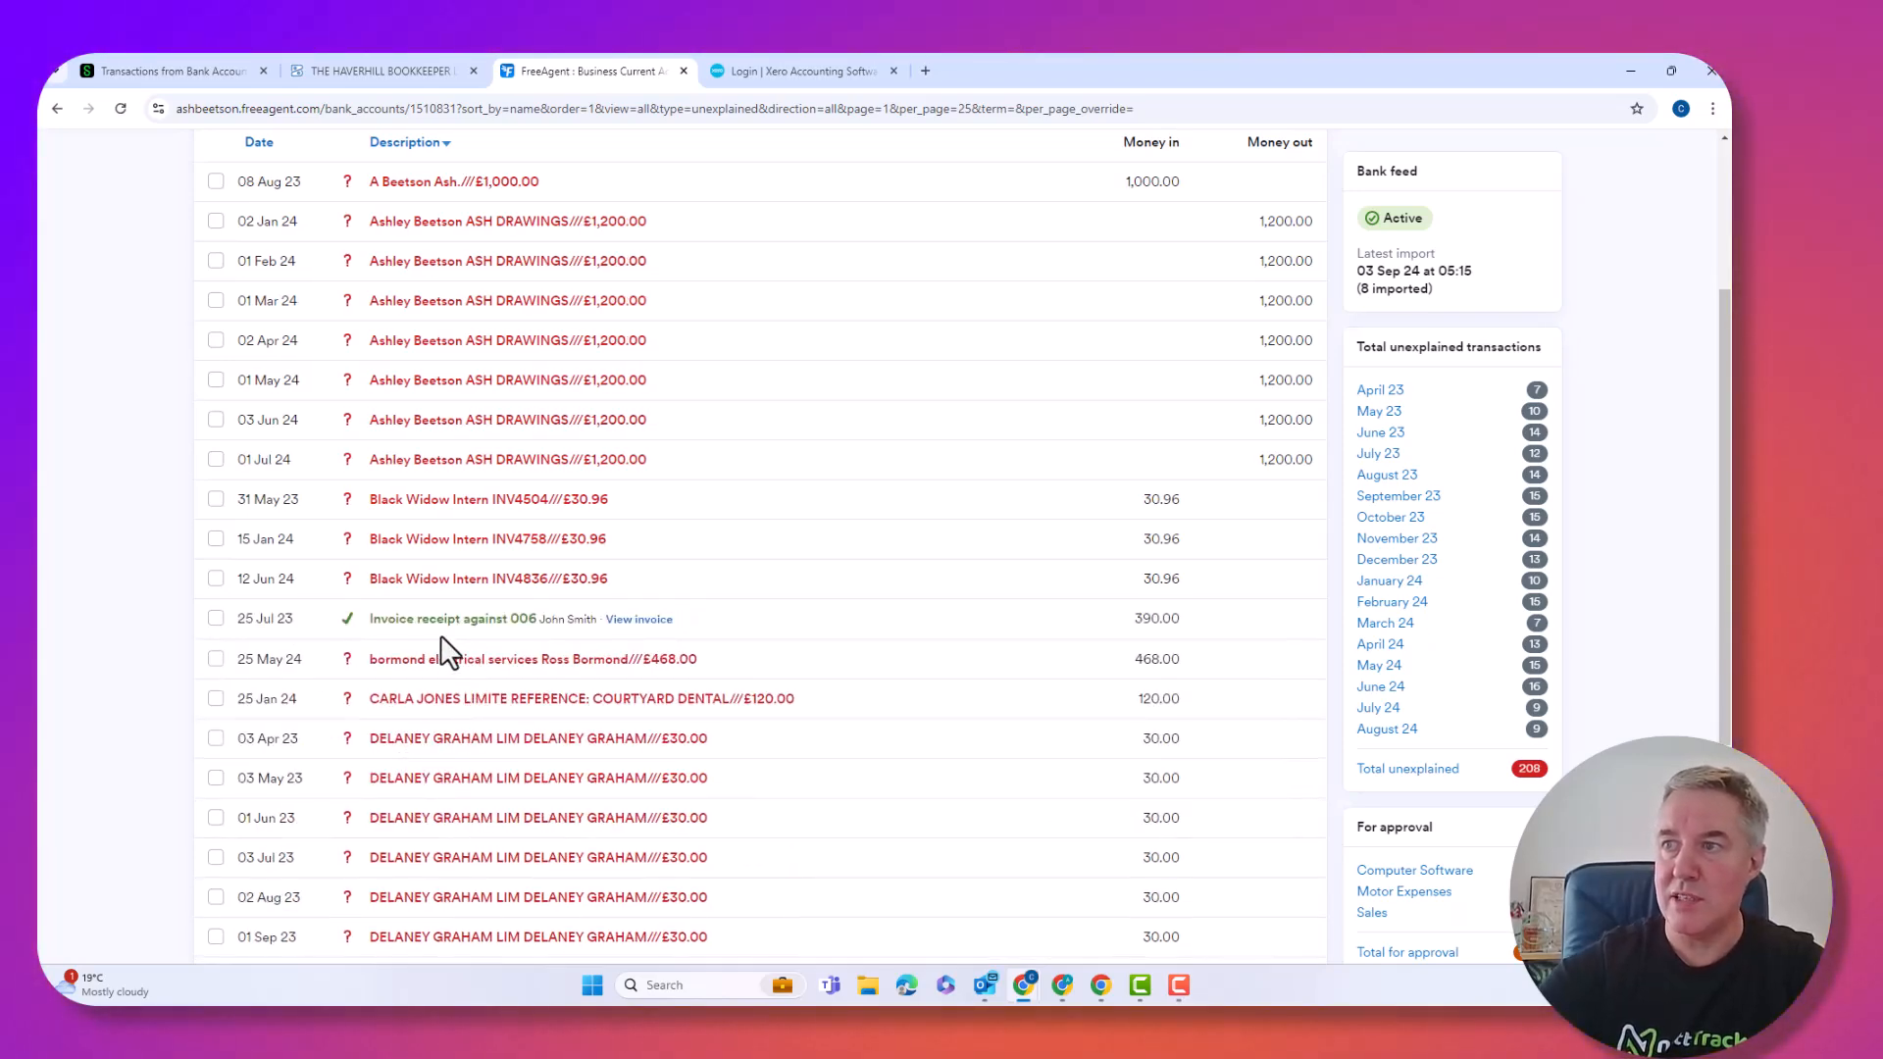
scroll(436, 642, "up", 4)
Explain the £468.00 receipt as an Invoice Receipt against invoice 008.
scroll(424, 633, "down", 2)
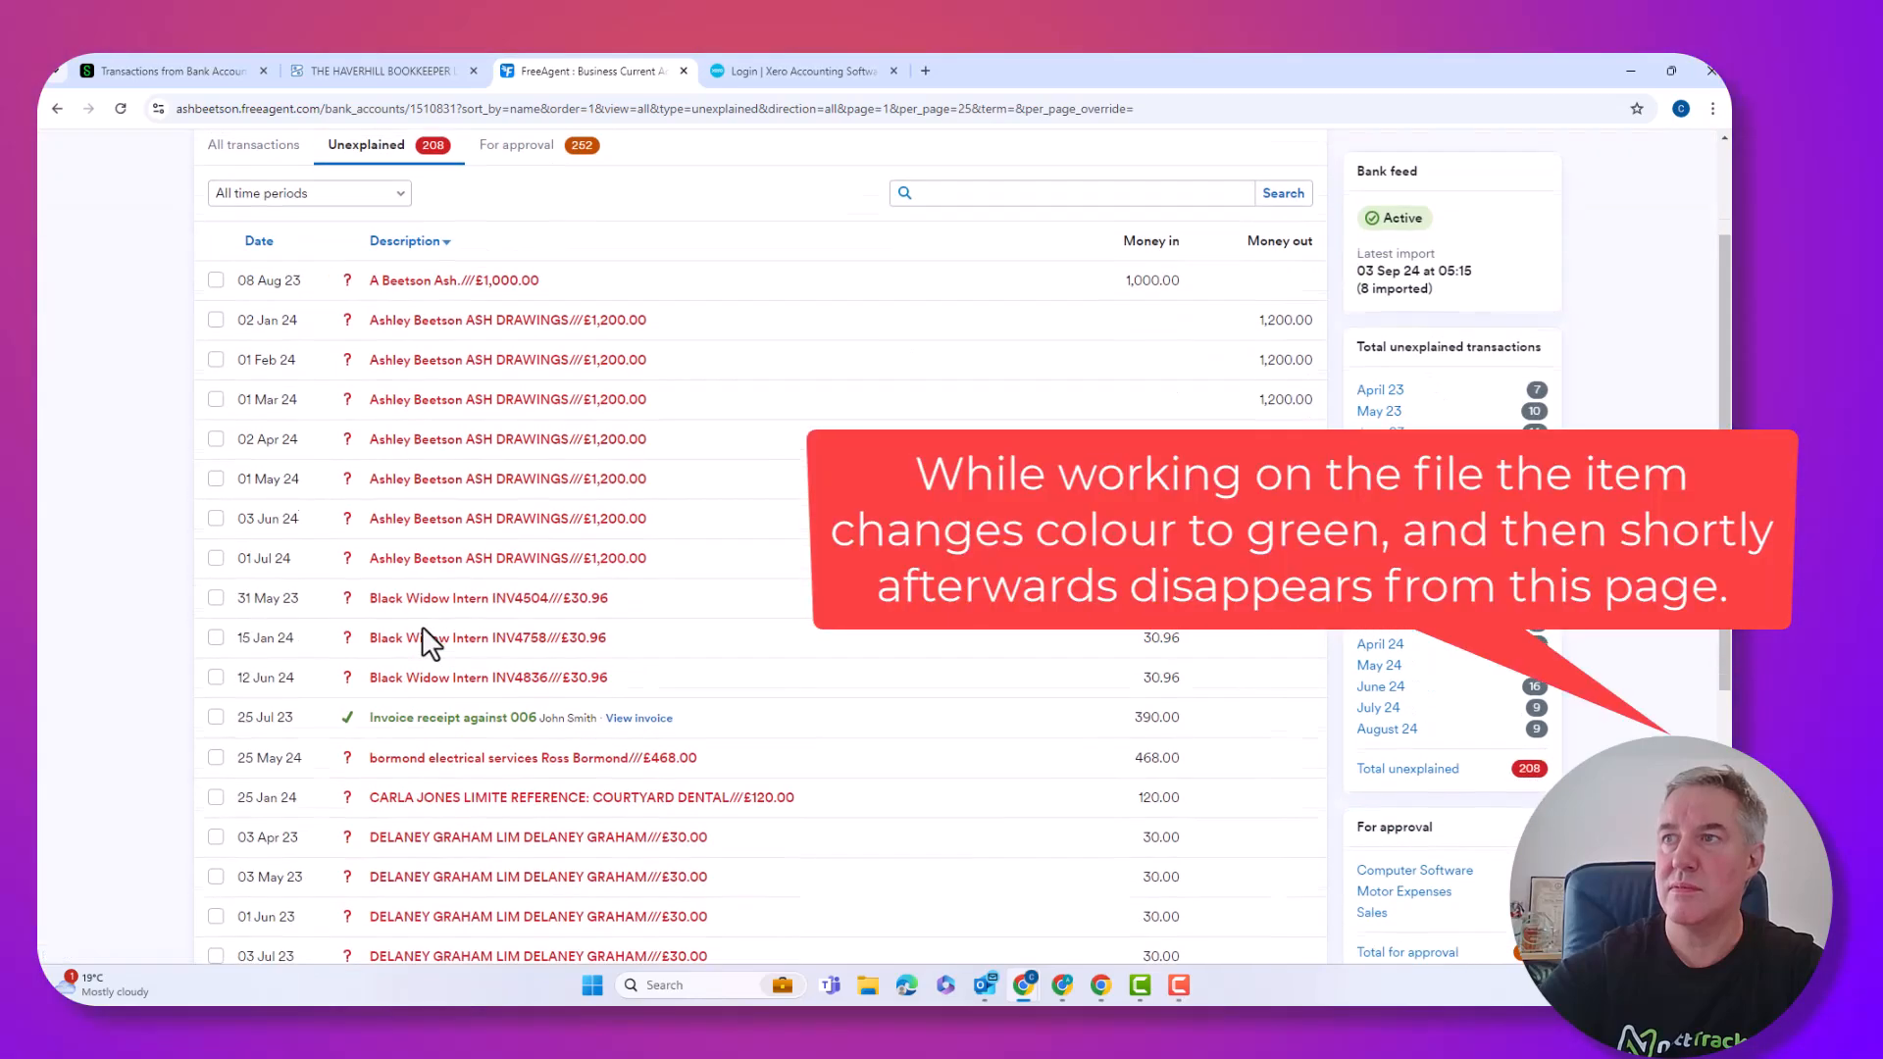
scroll(421, 626, "down", 2)
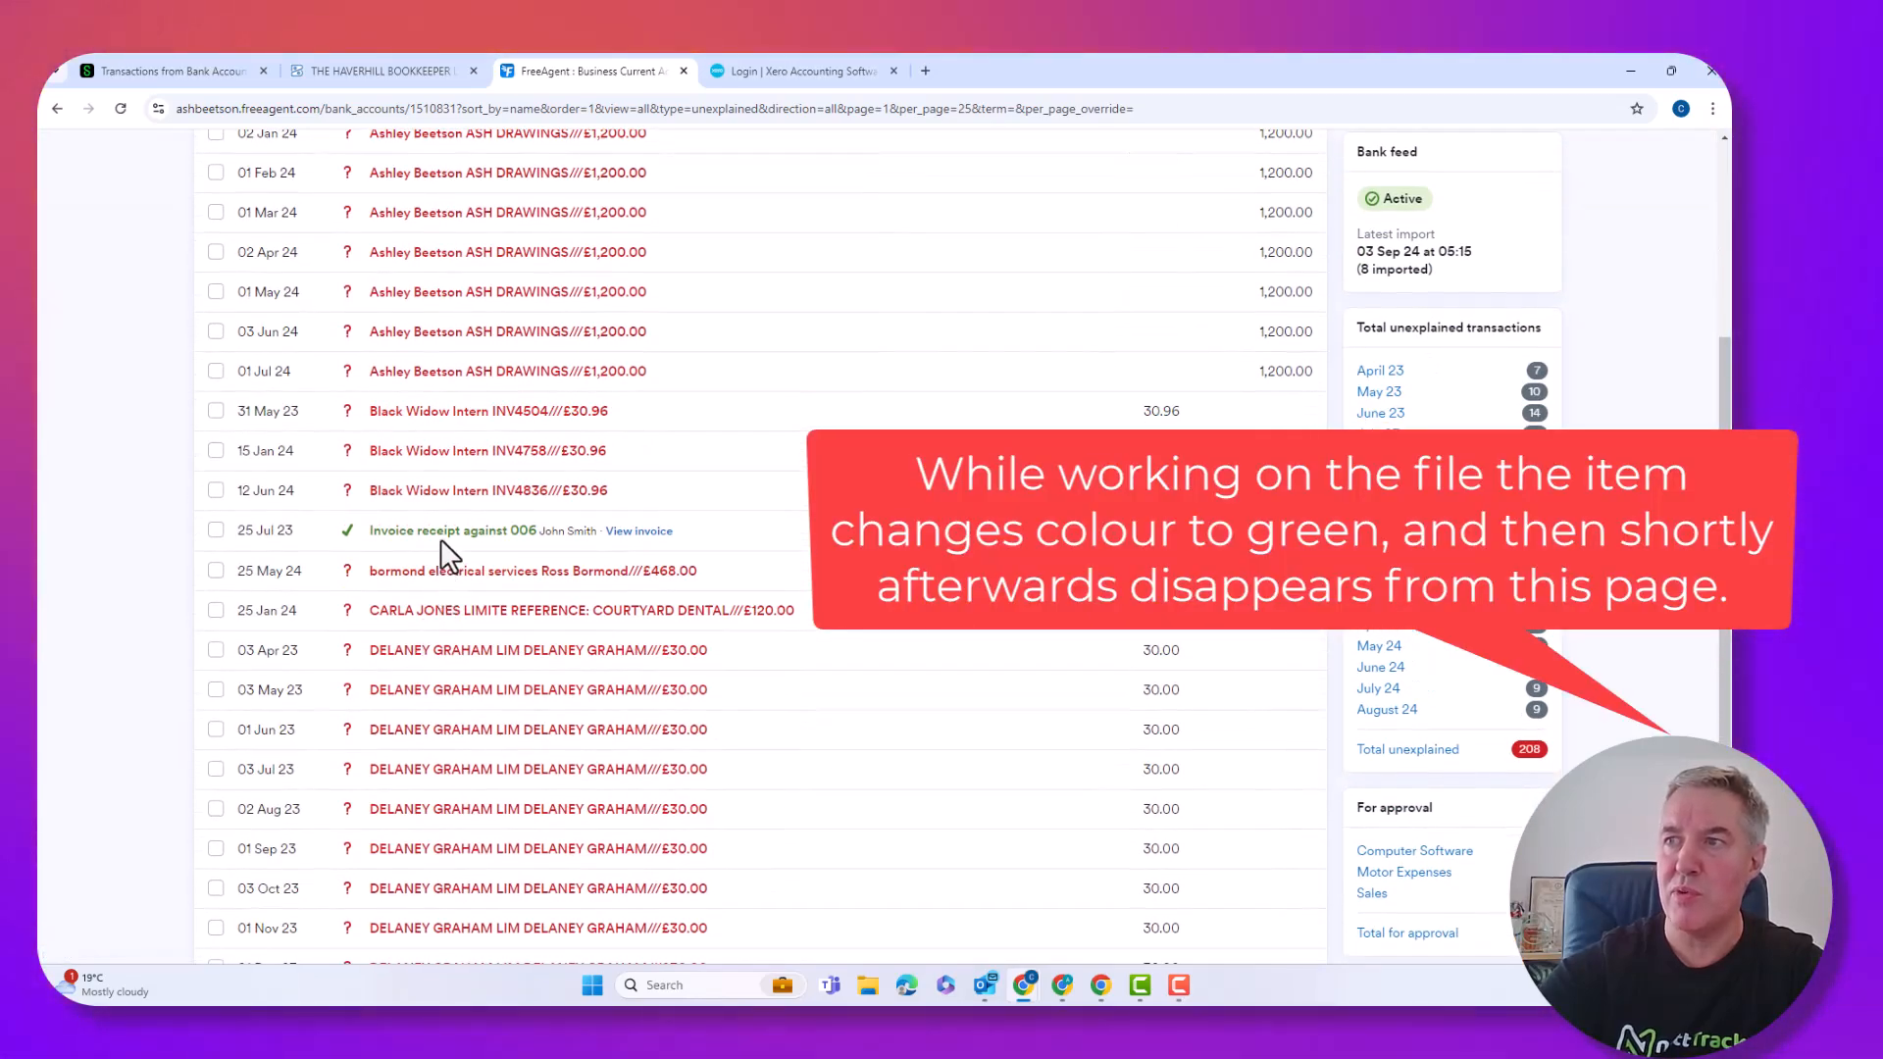
left_click(652, 572)
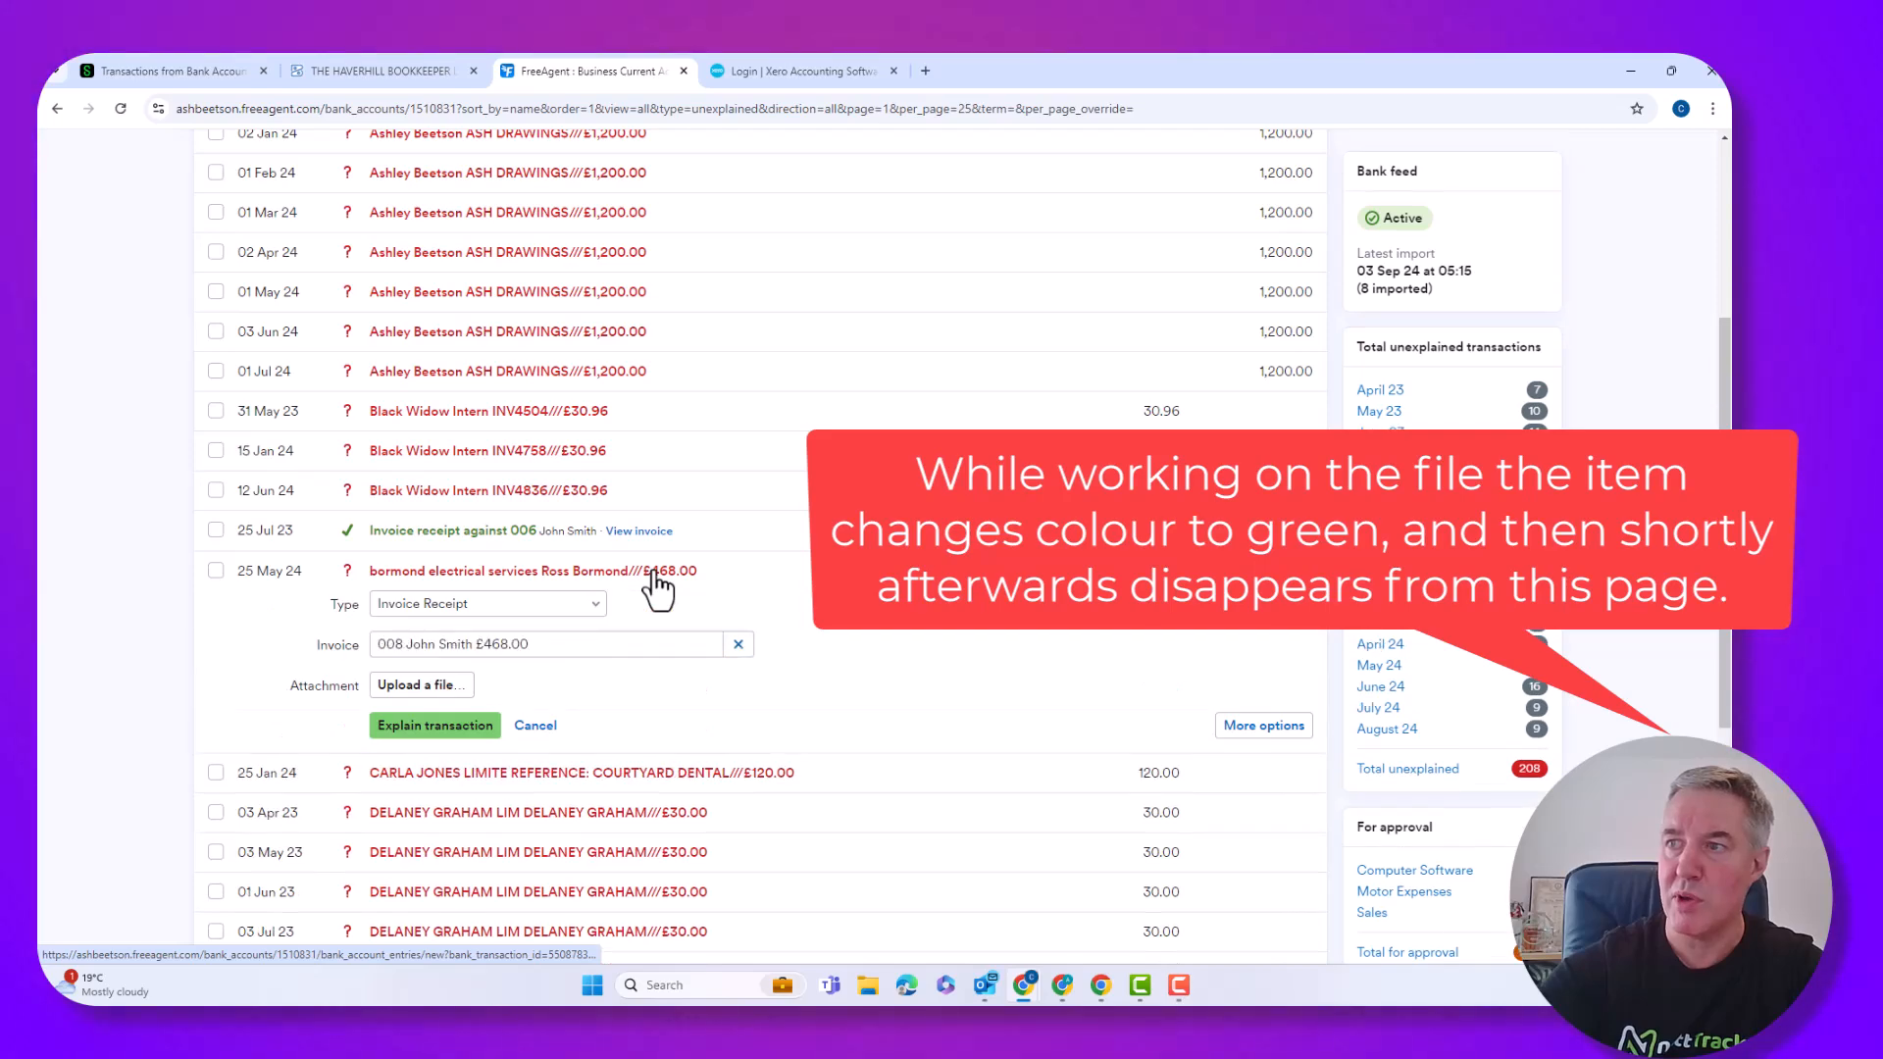
left_click(467, 730)
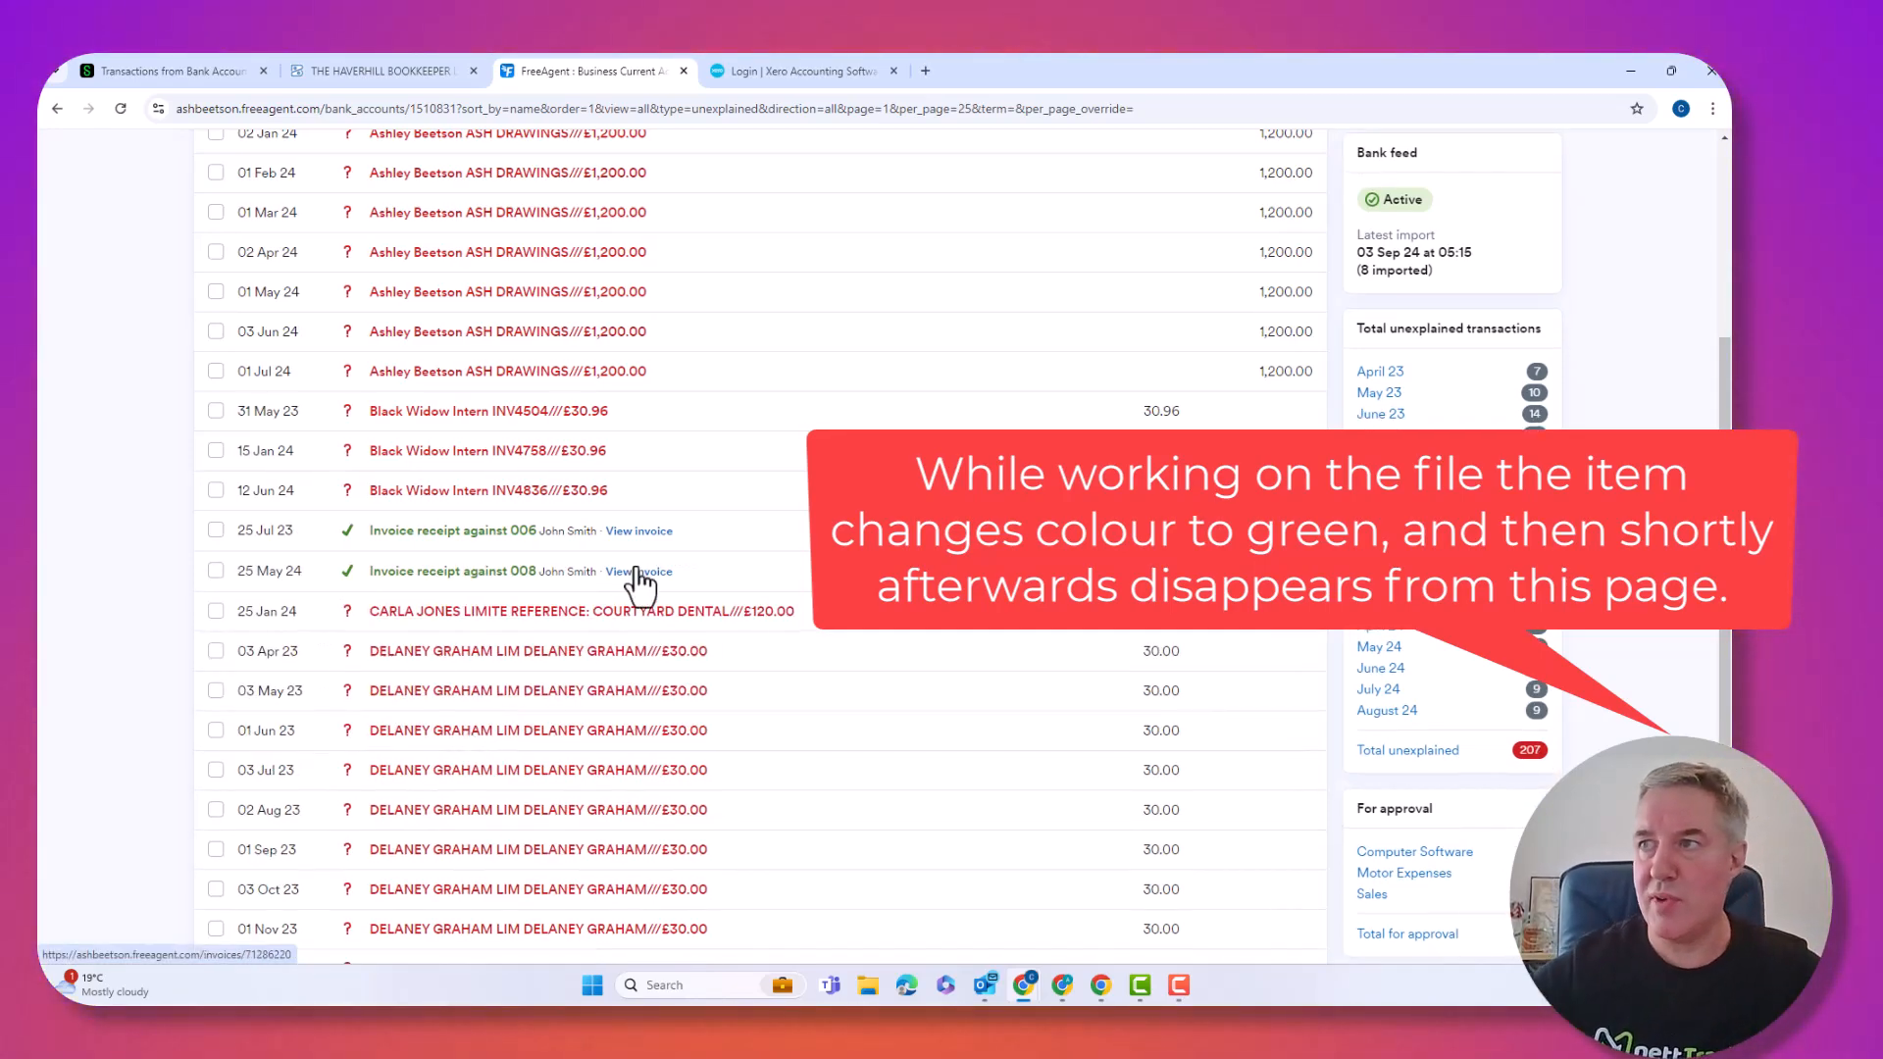
Explain the 02 Jan 24 £1,200.00 payment as Money Paid to User (Drawings).
scroll(632, 593, "up", 1)
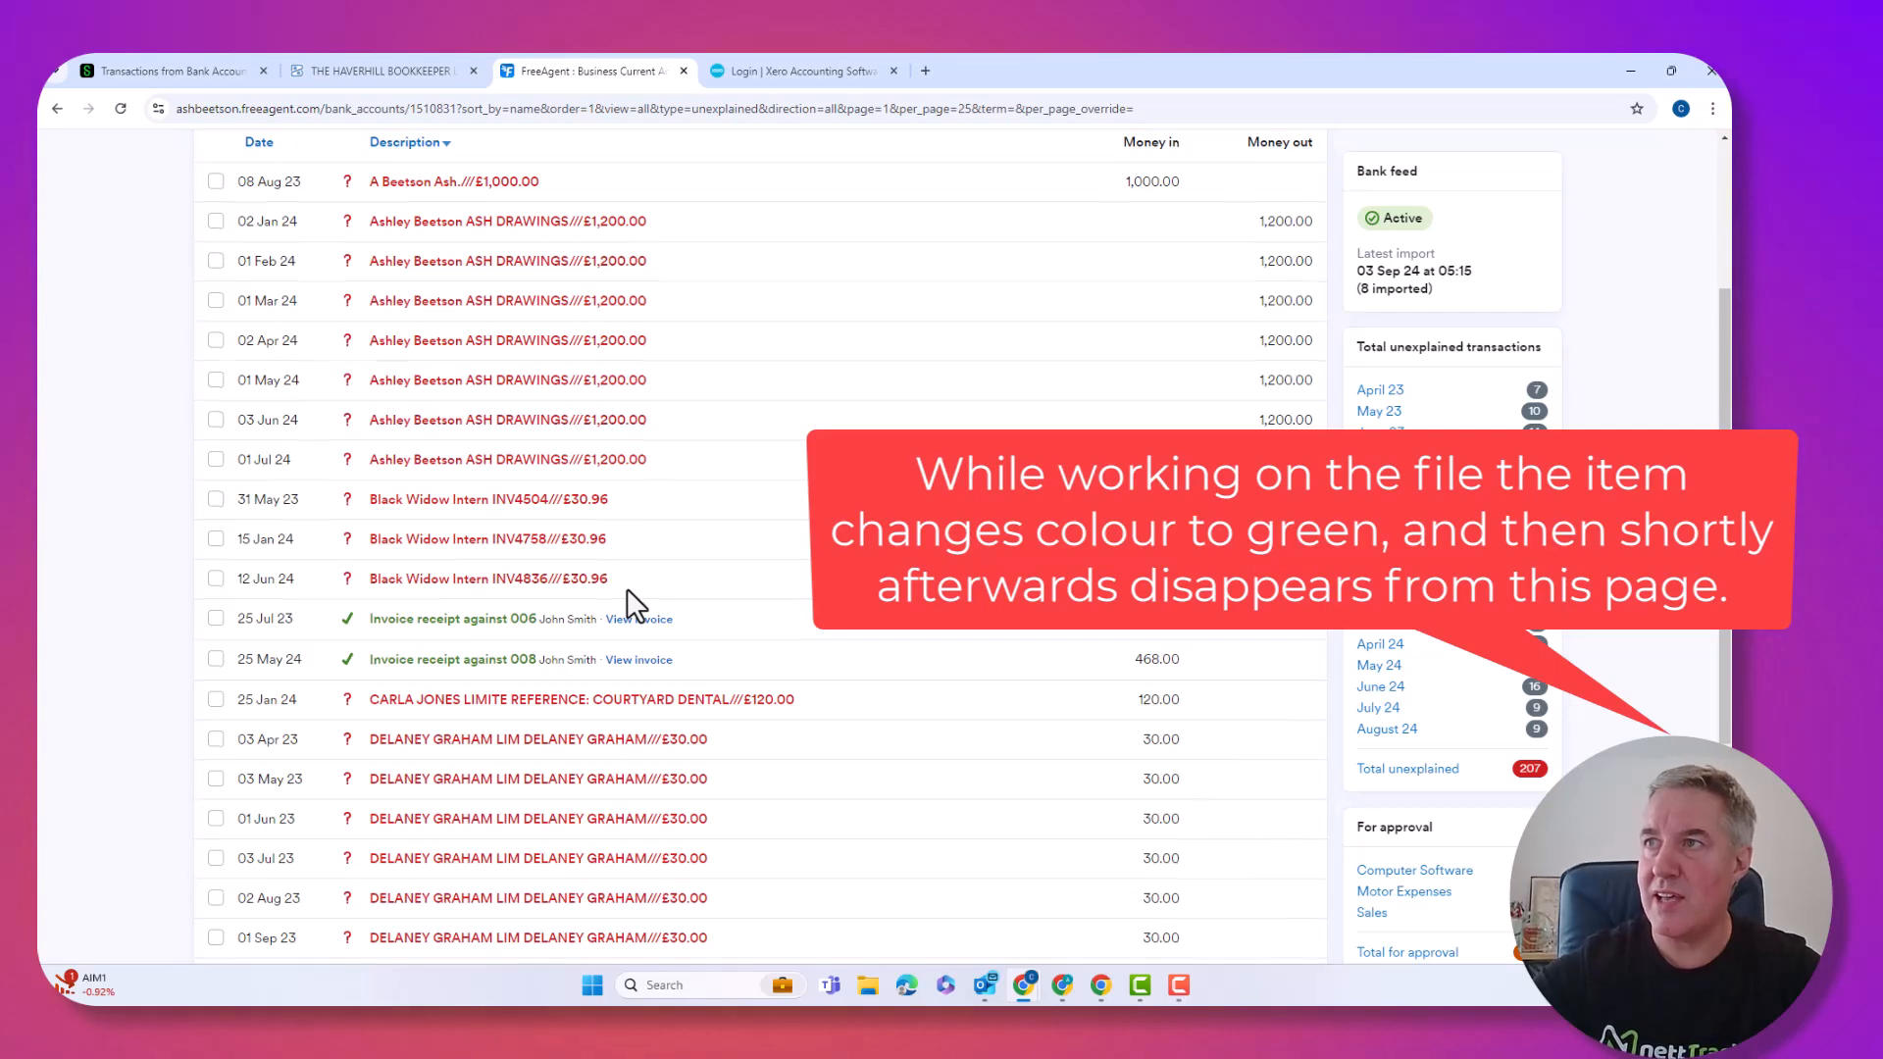
scroll(635, 603, "up", 2)
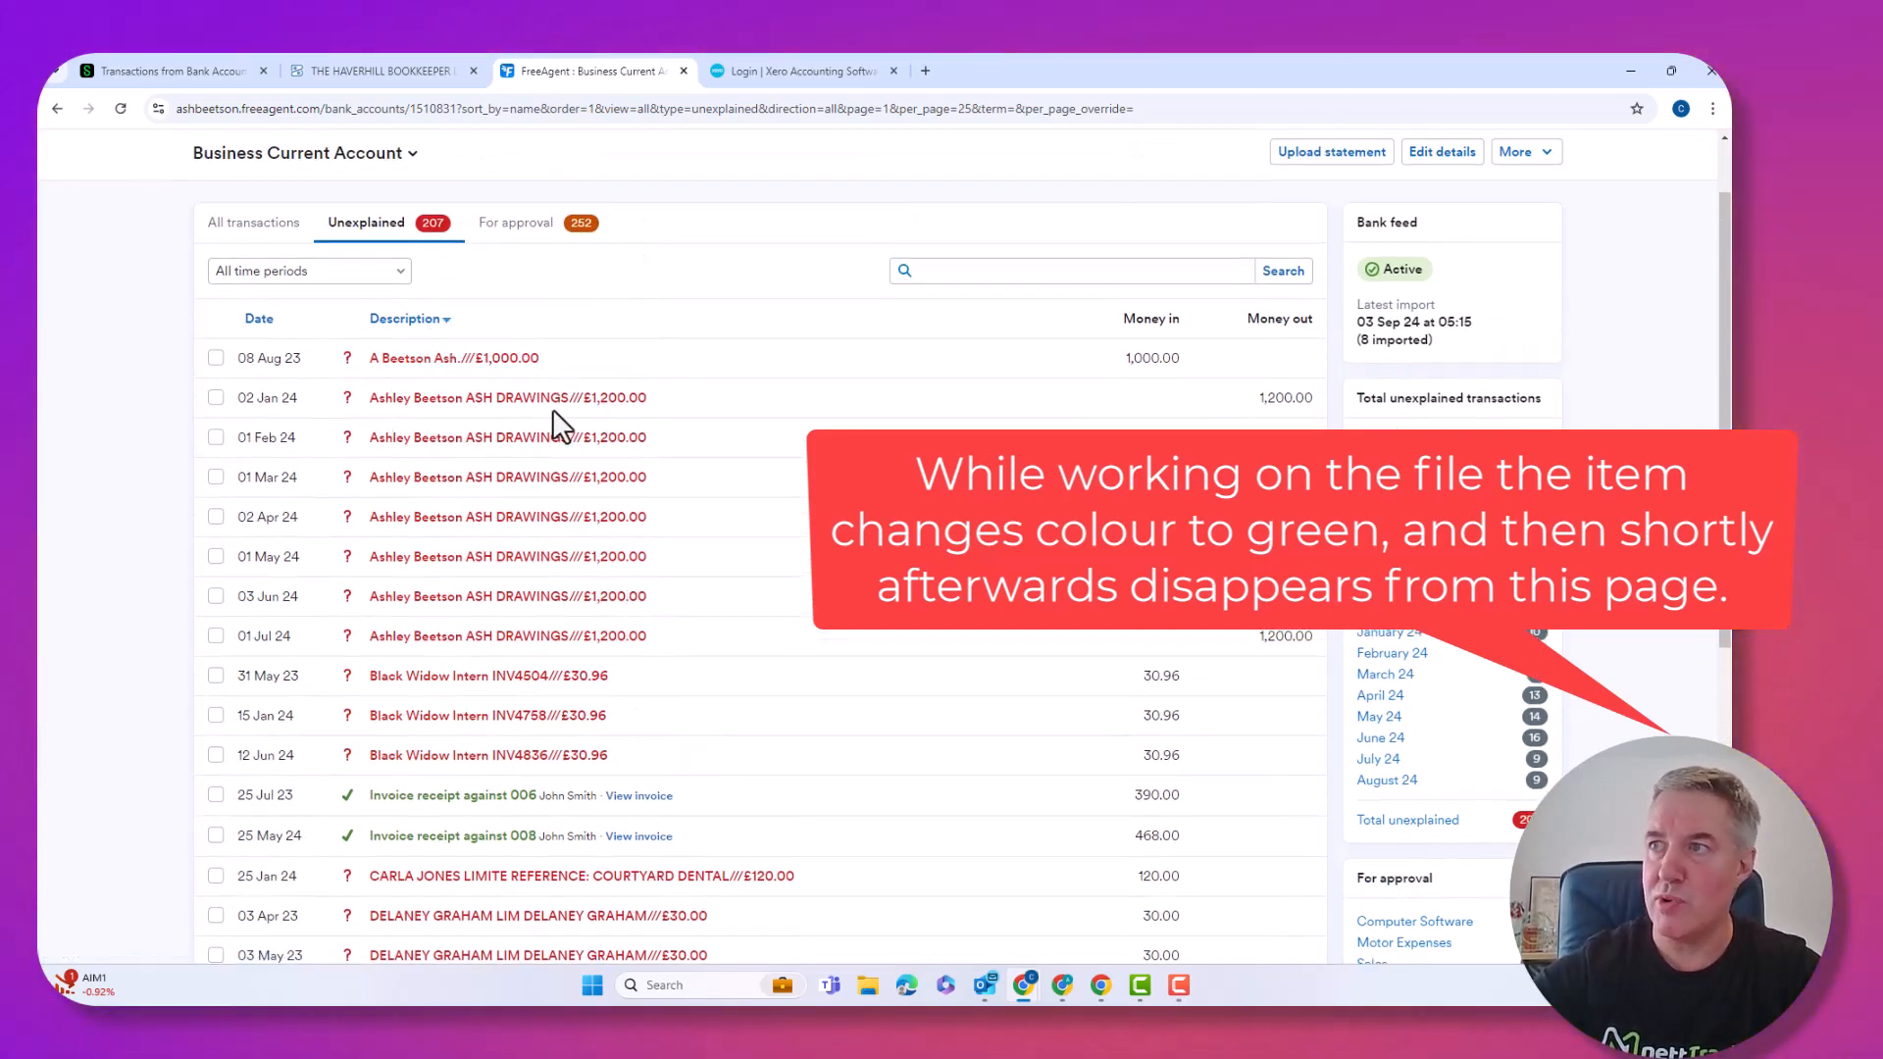
left_click(533, 402)
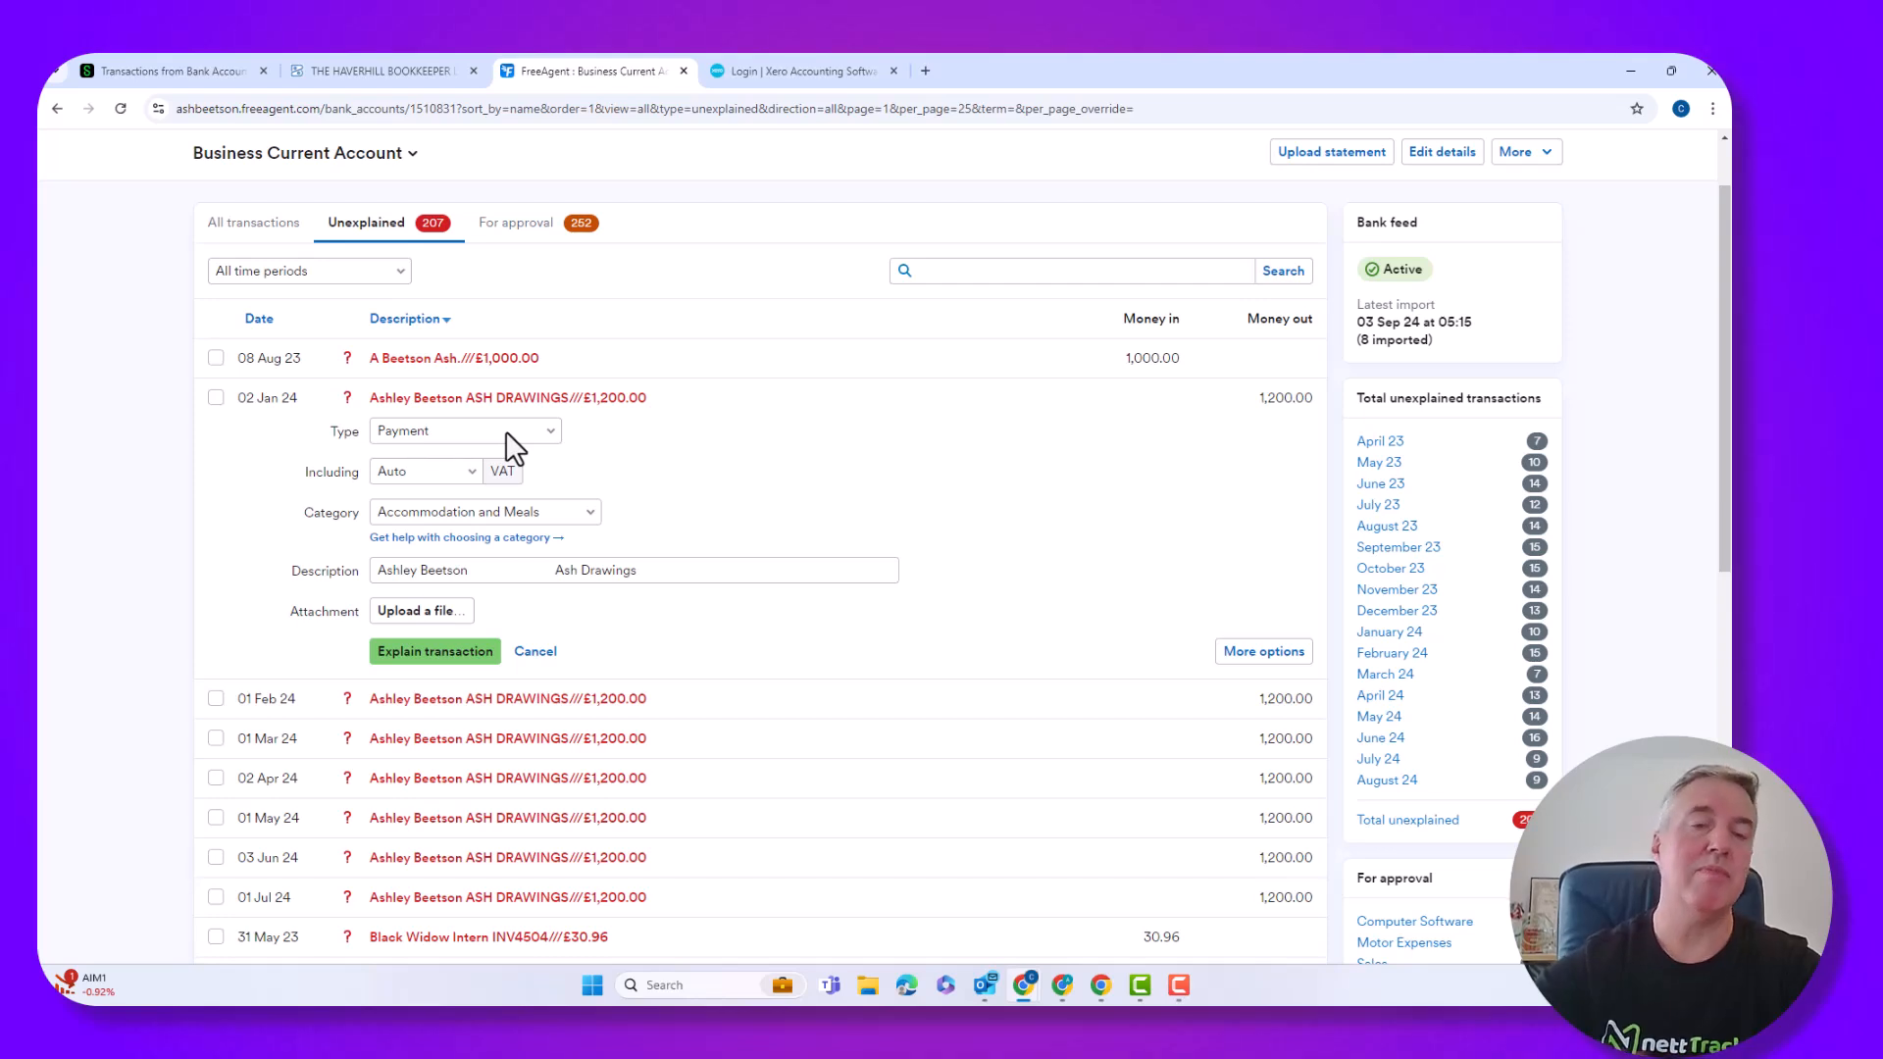
left_click(504, 431)
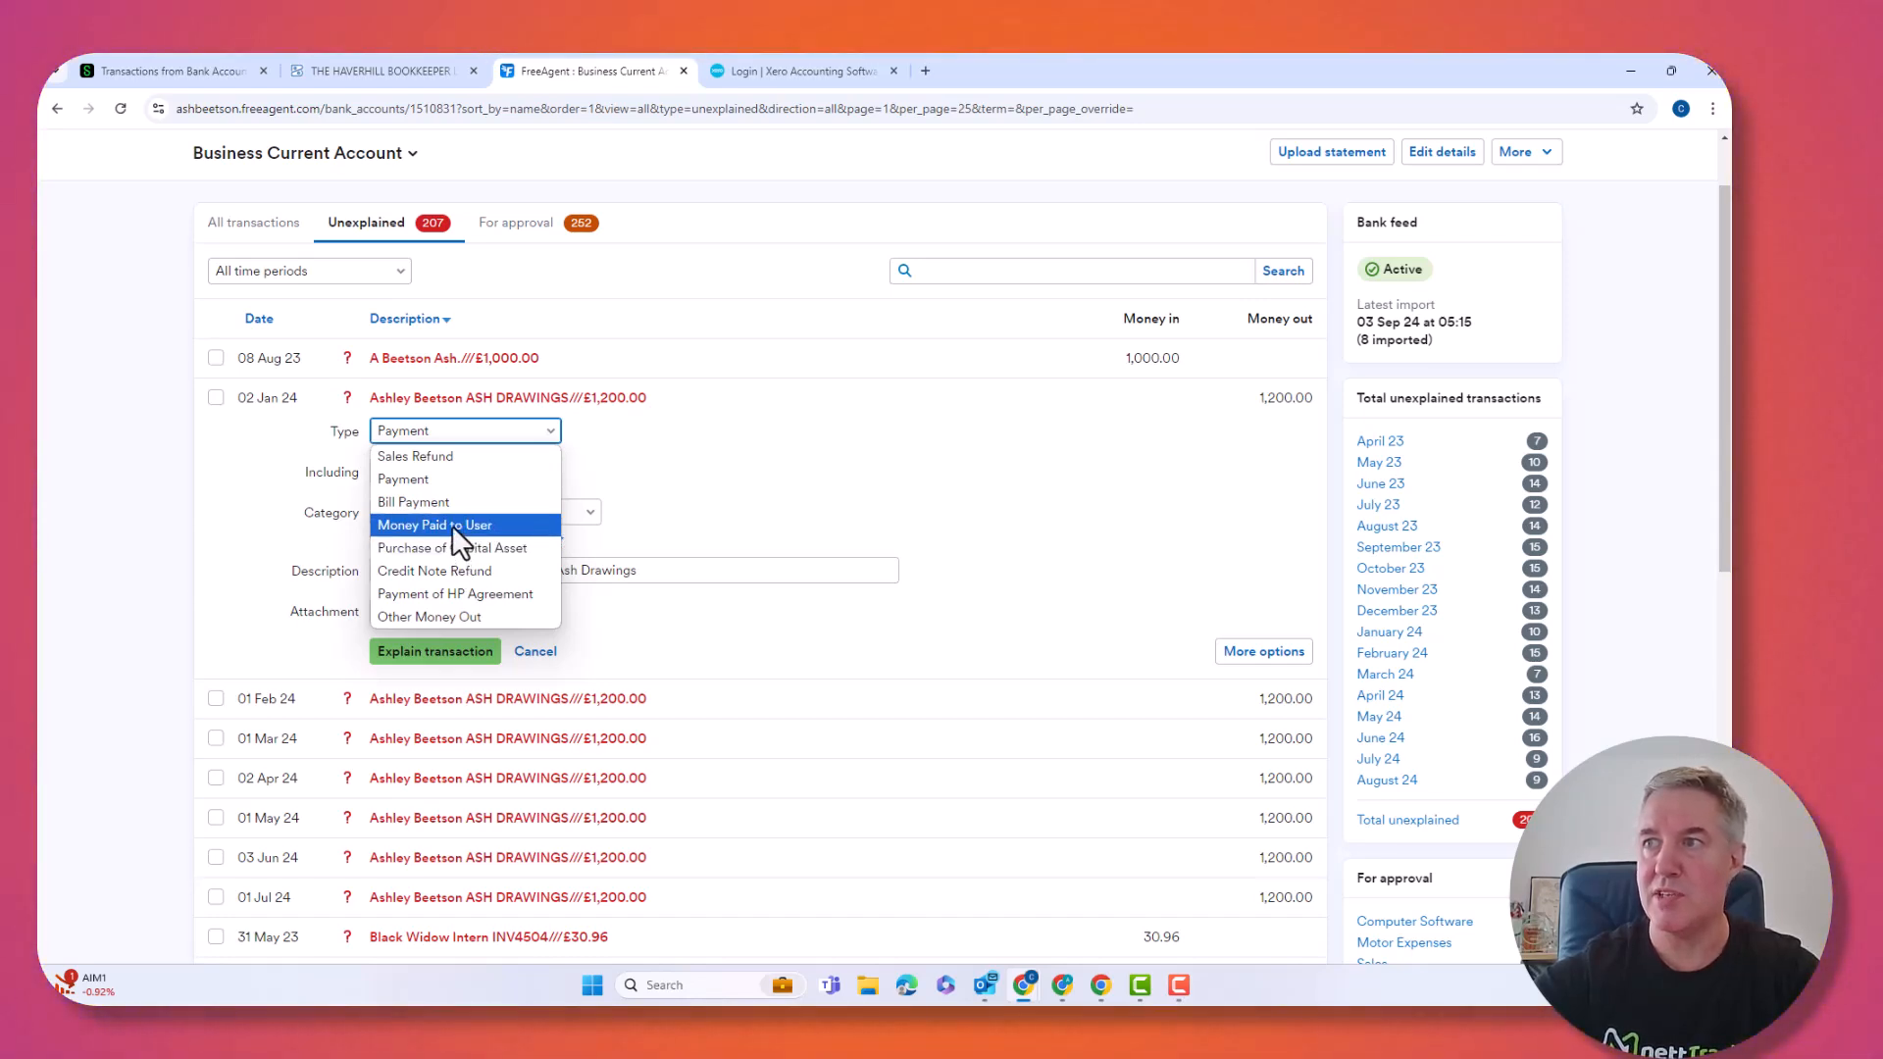
left_click(451, 526)
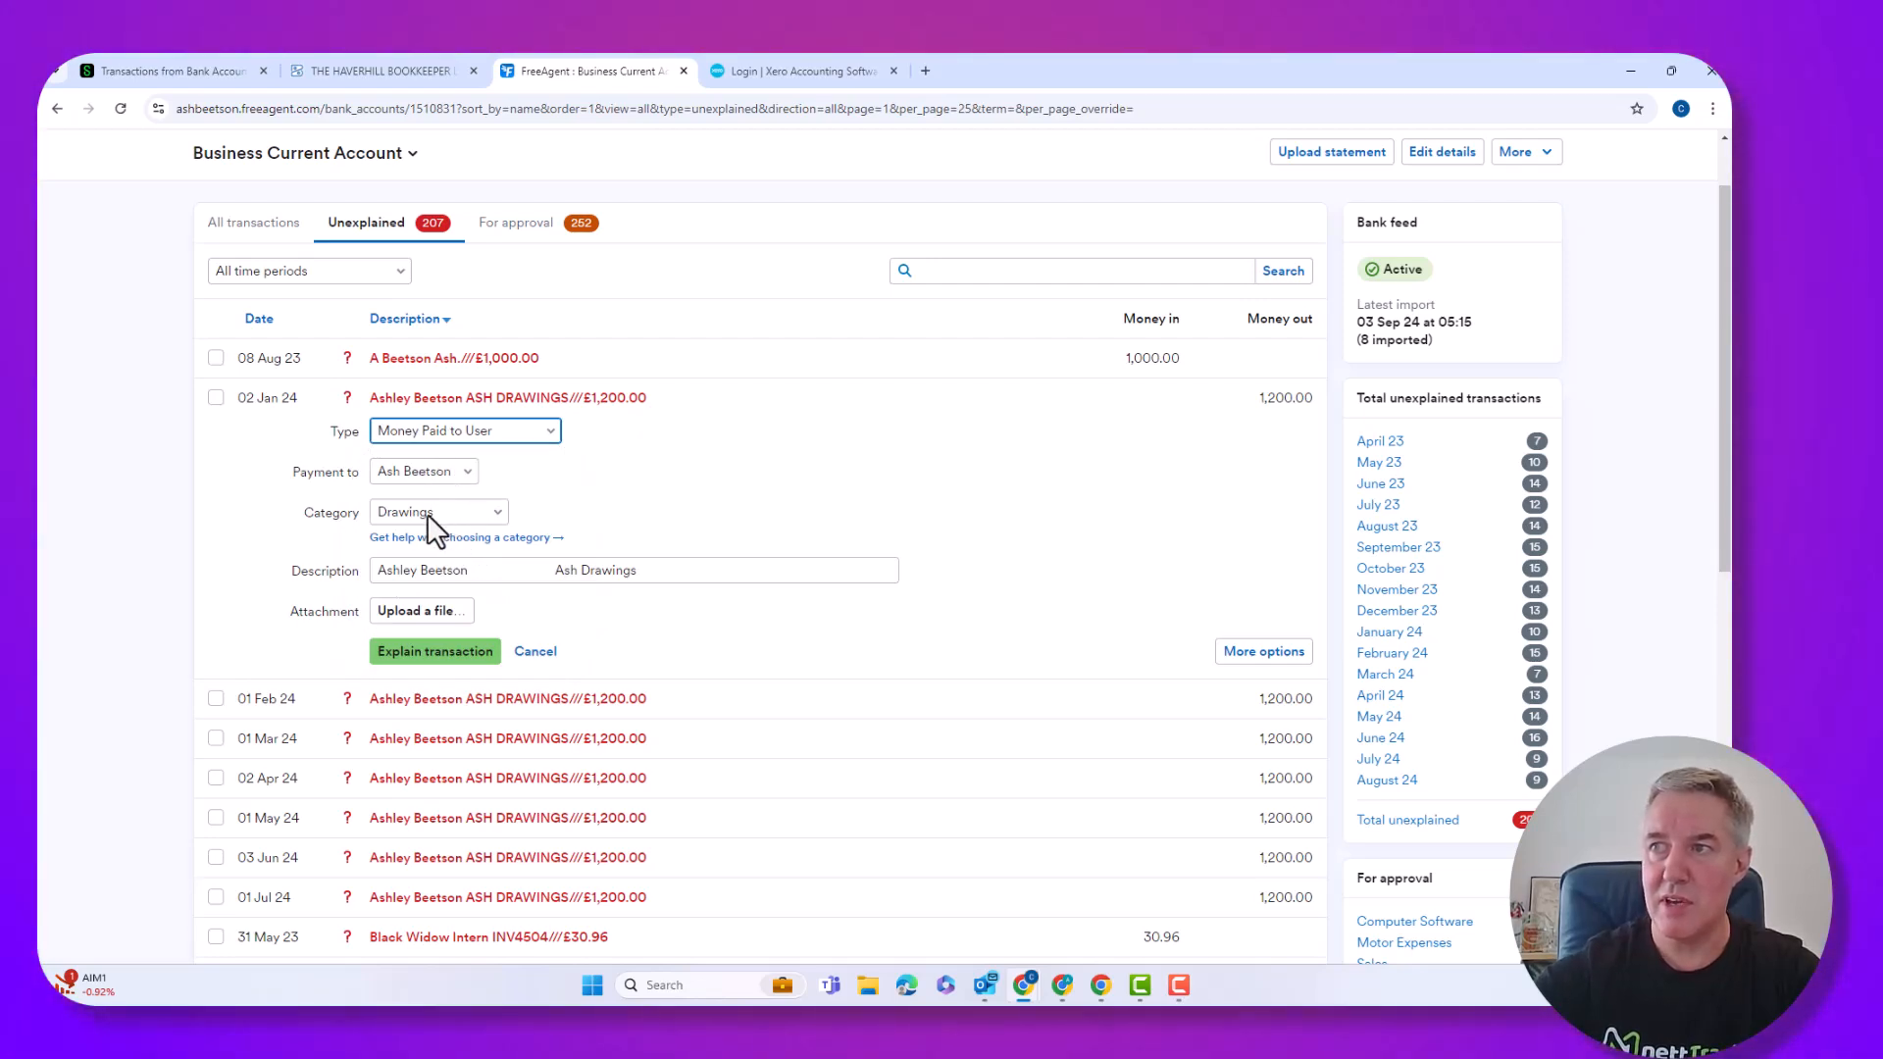
key("ctrl")
key("ctrl")
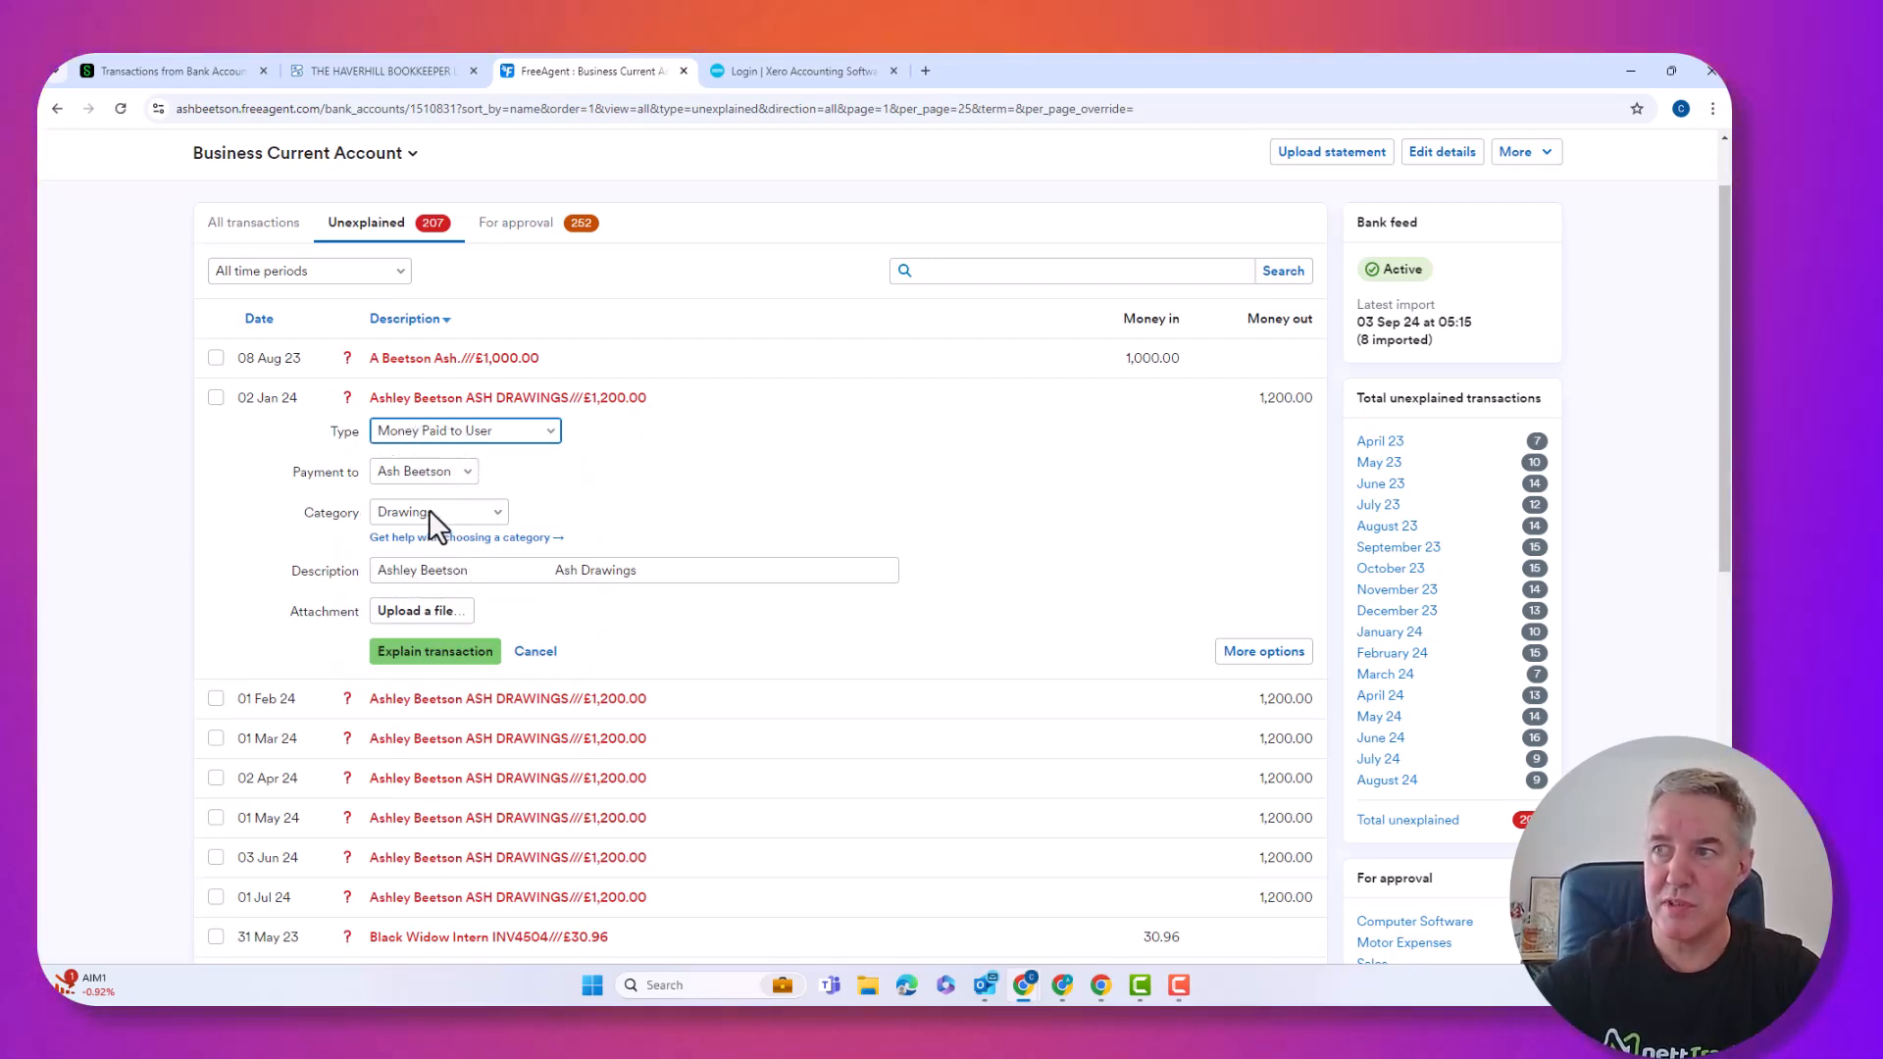
left_click(429, 651)
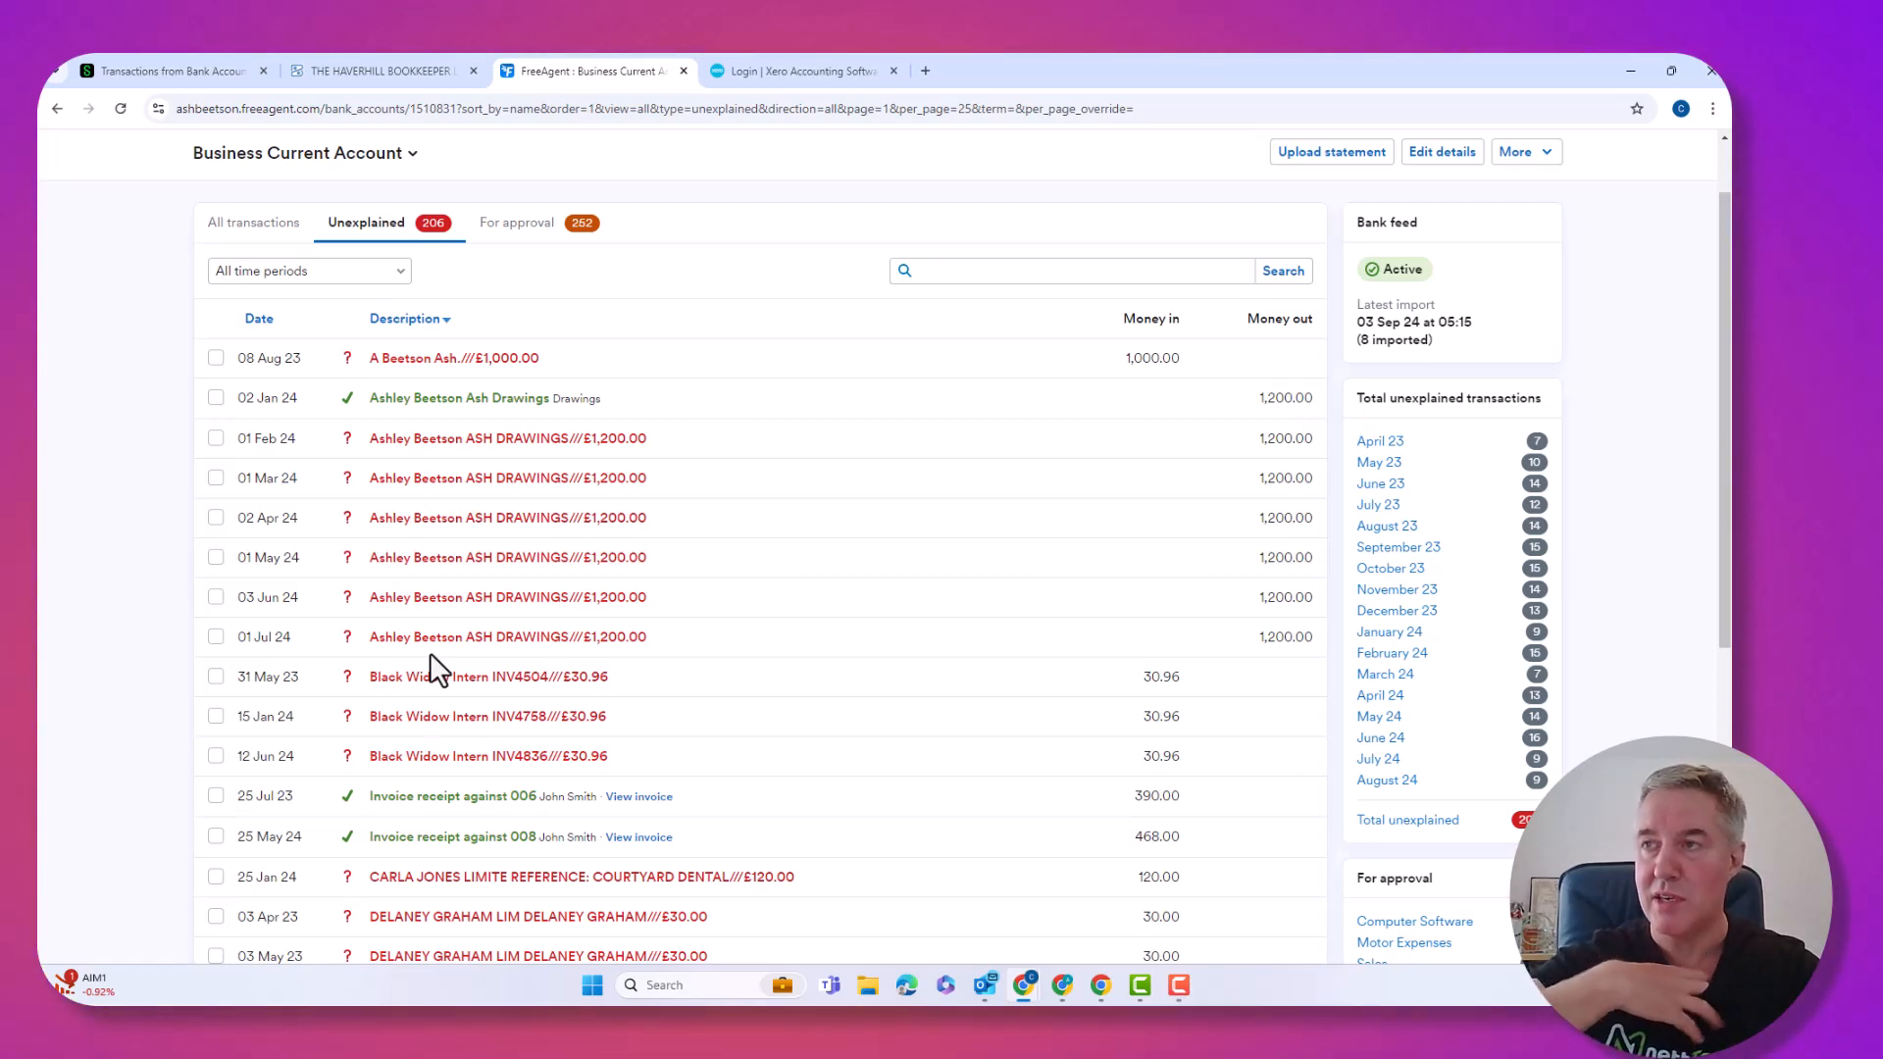
Bulk-explain the six £1,200 drawings payments (01 Feb–01 Jul 24) as Money Paid to User.
left_click(215, 439)
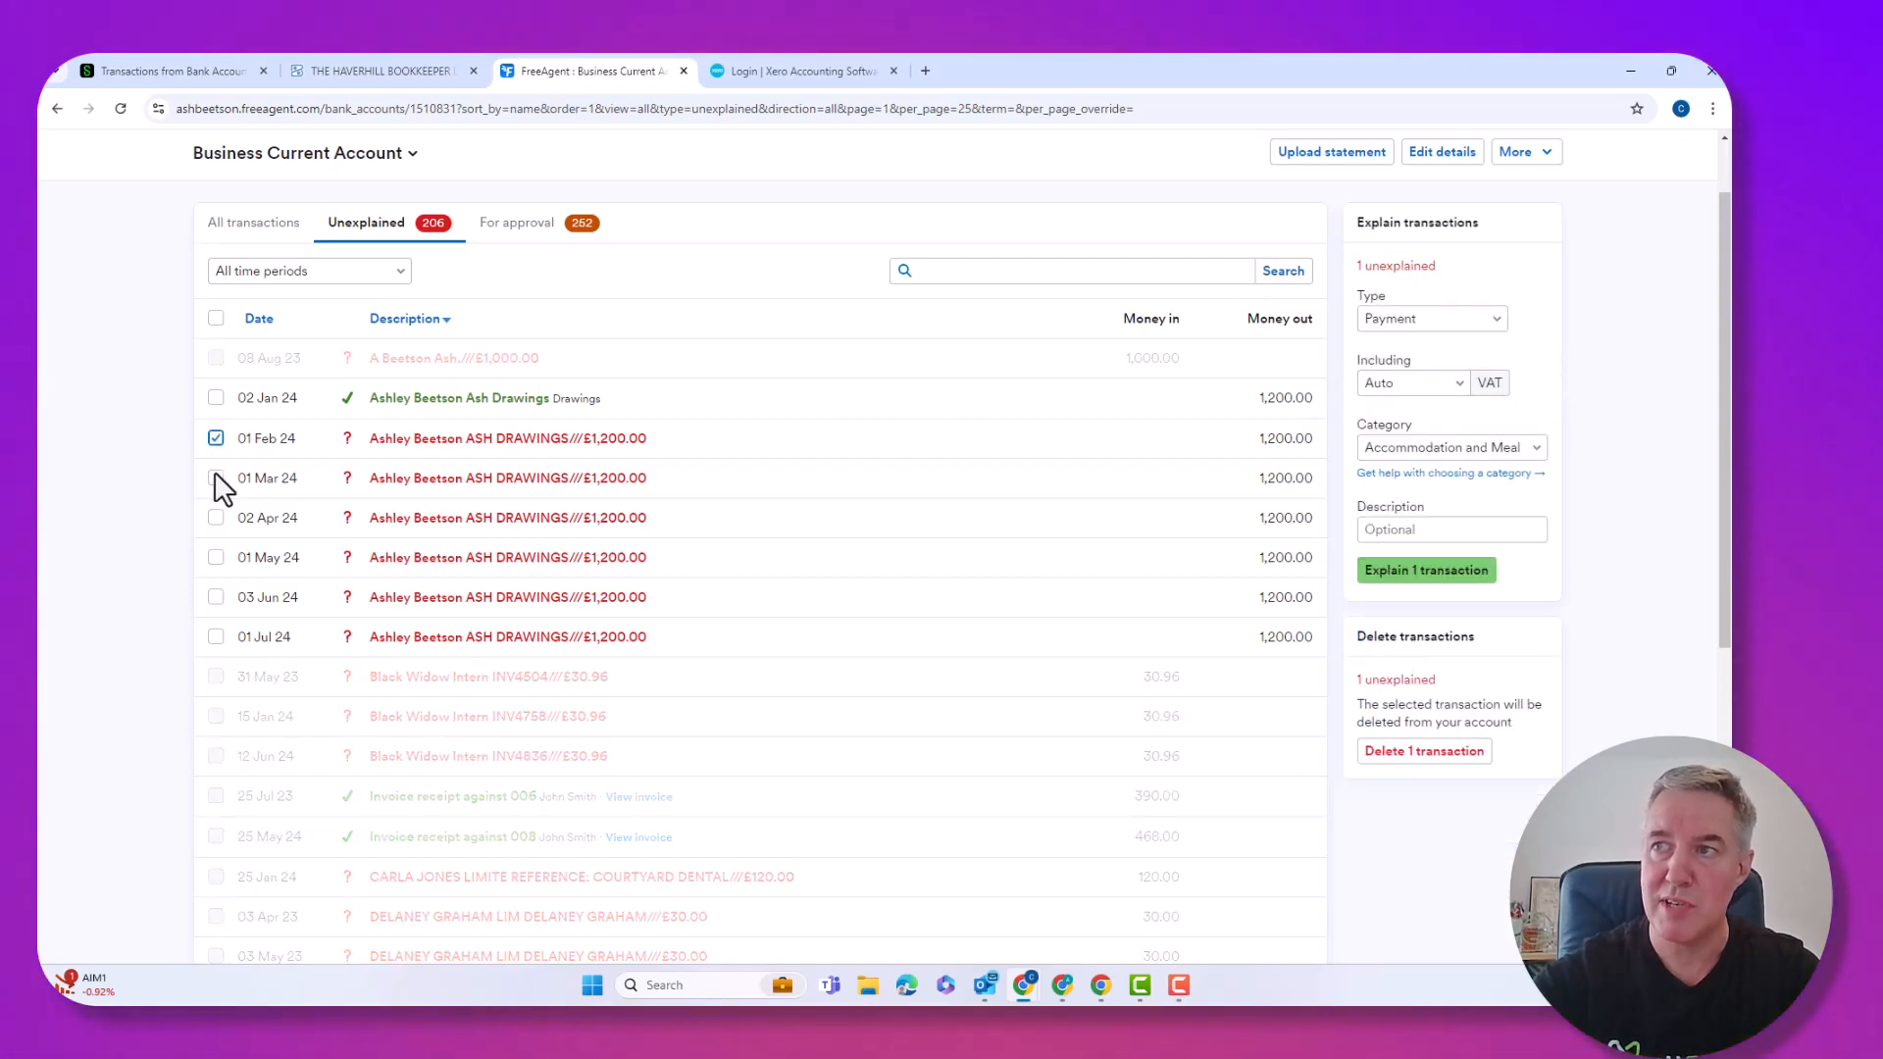
left_click(215, 557)
left_click(216, 637)
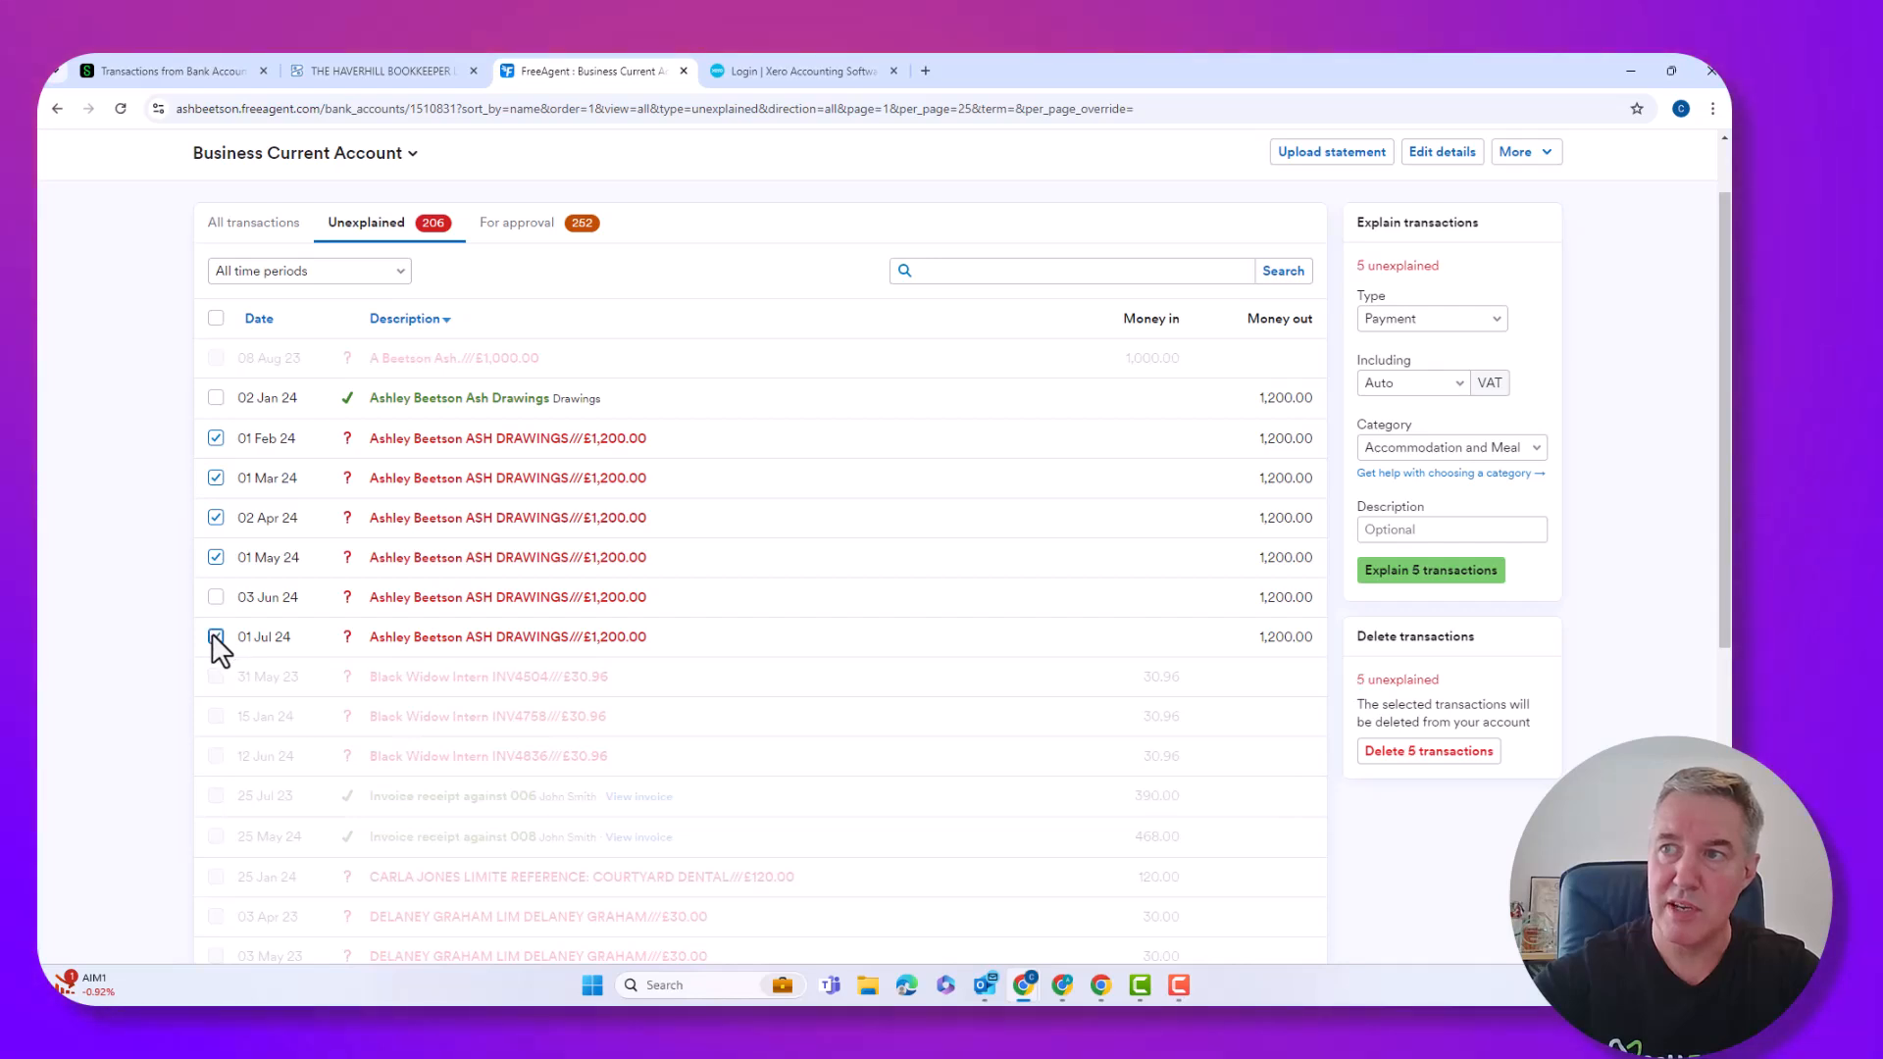
left_click(217, 598)
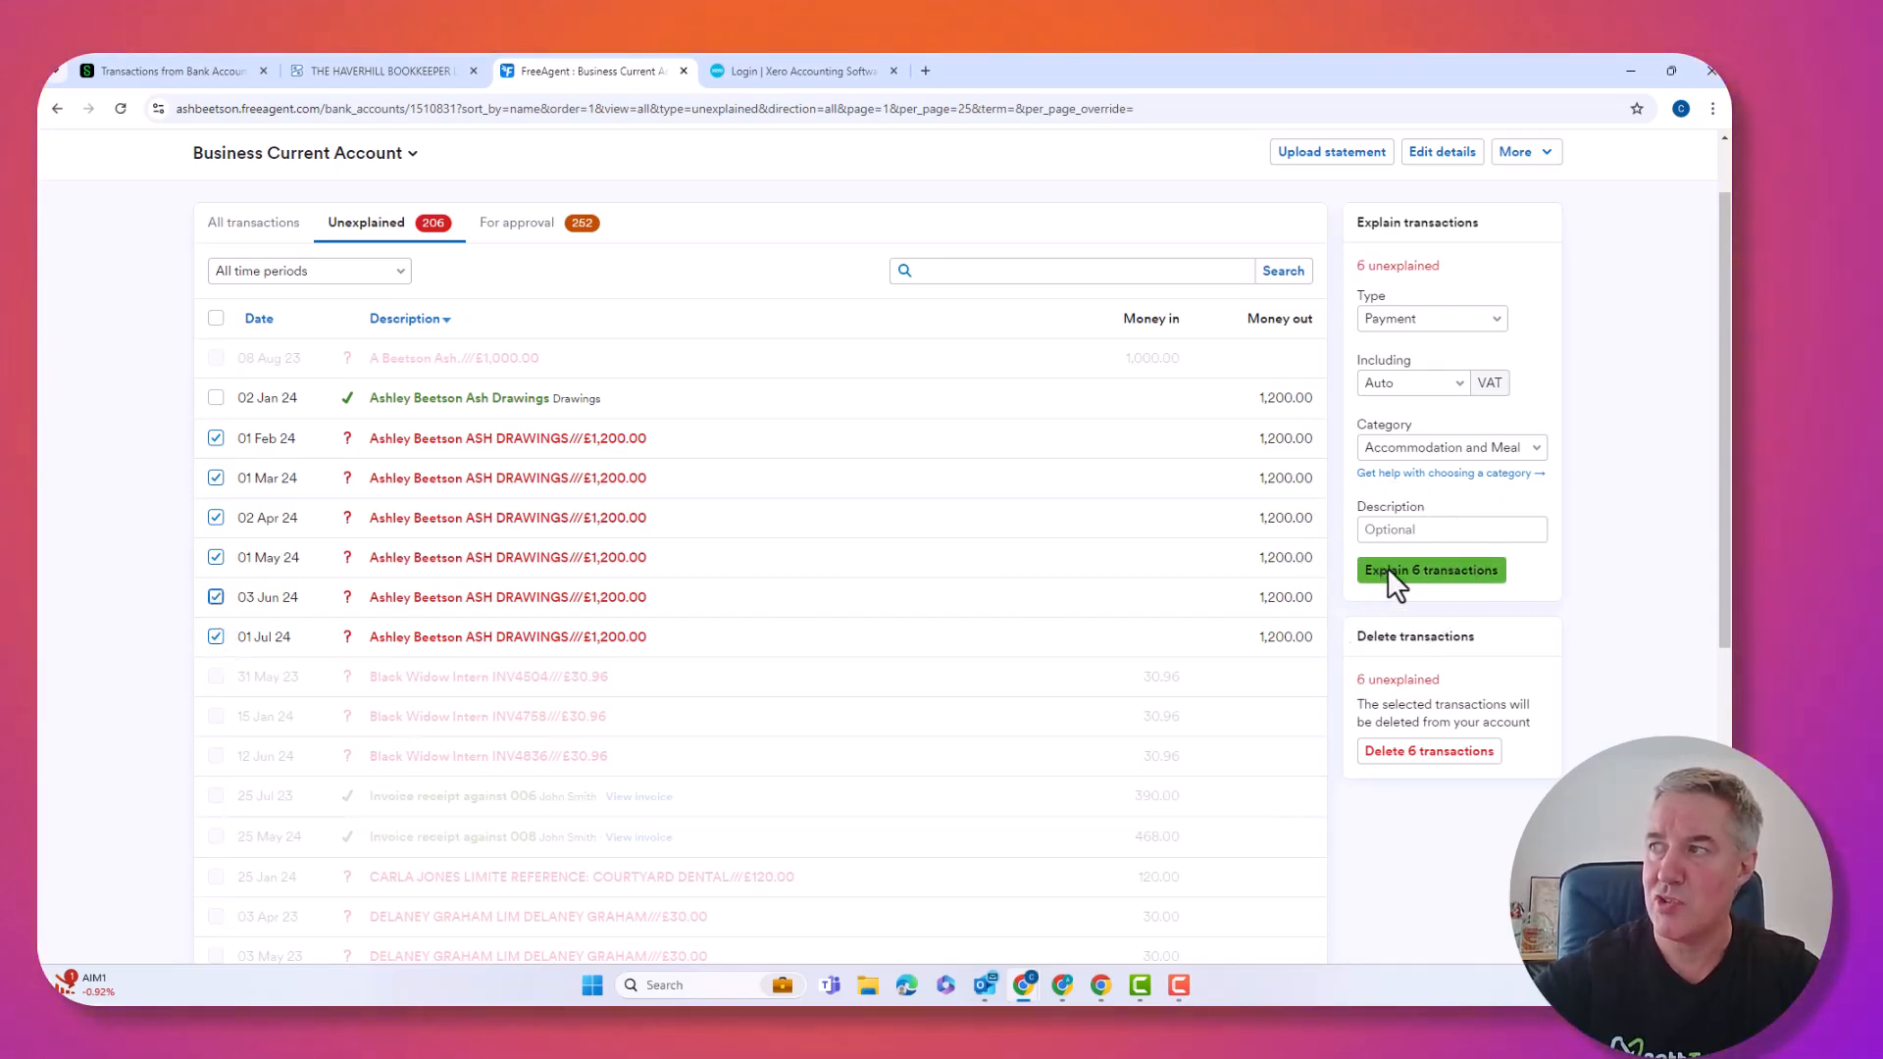
left_click(1438, 320)
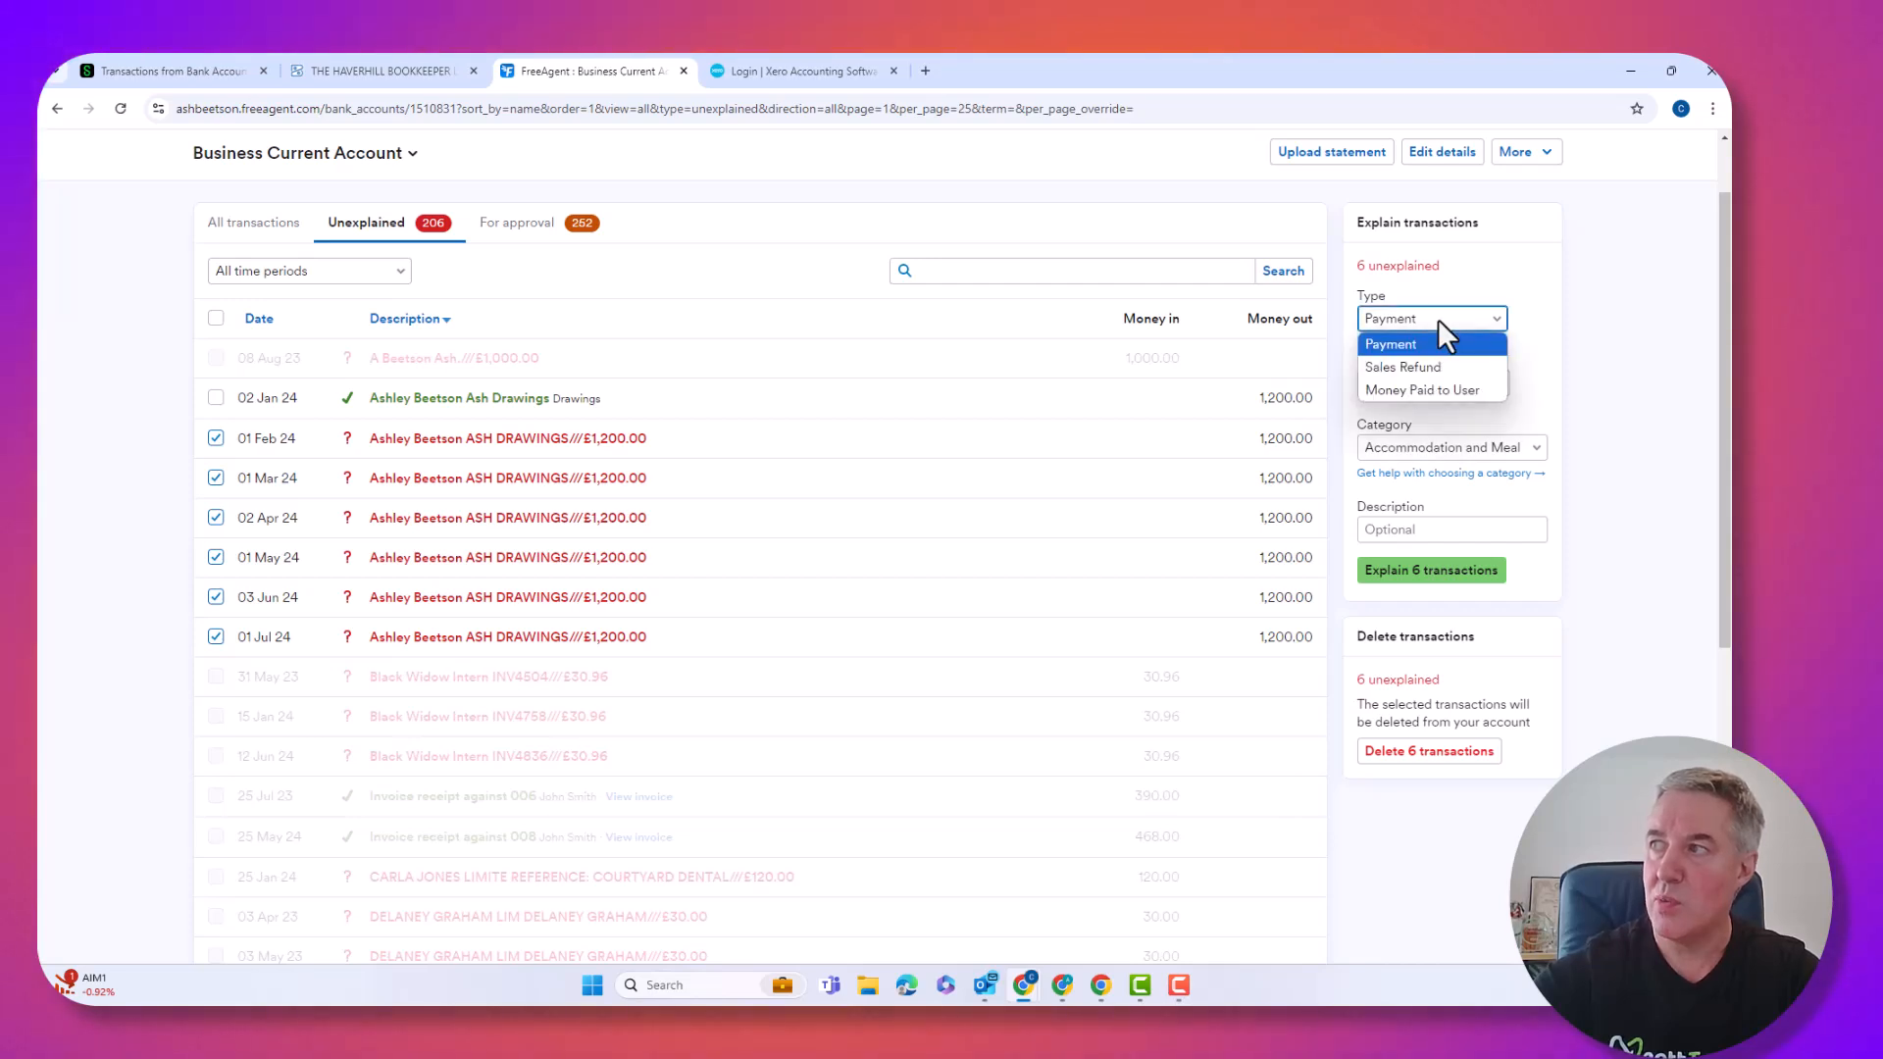
left_click(1409, 390)
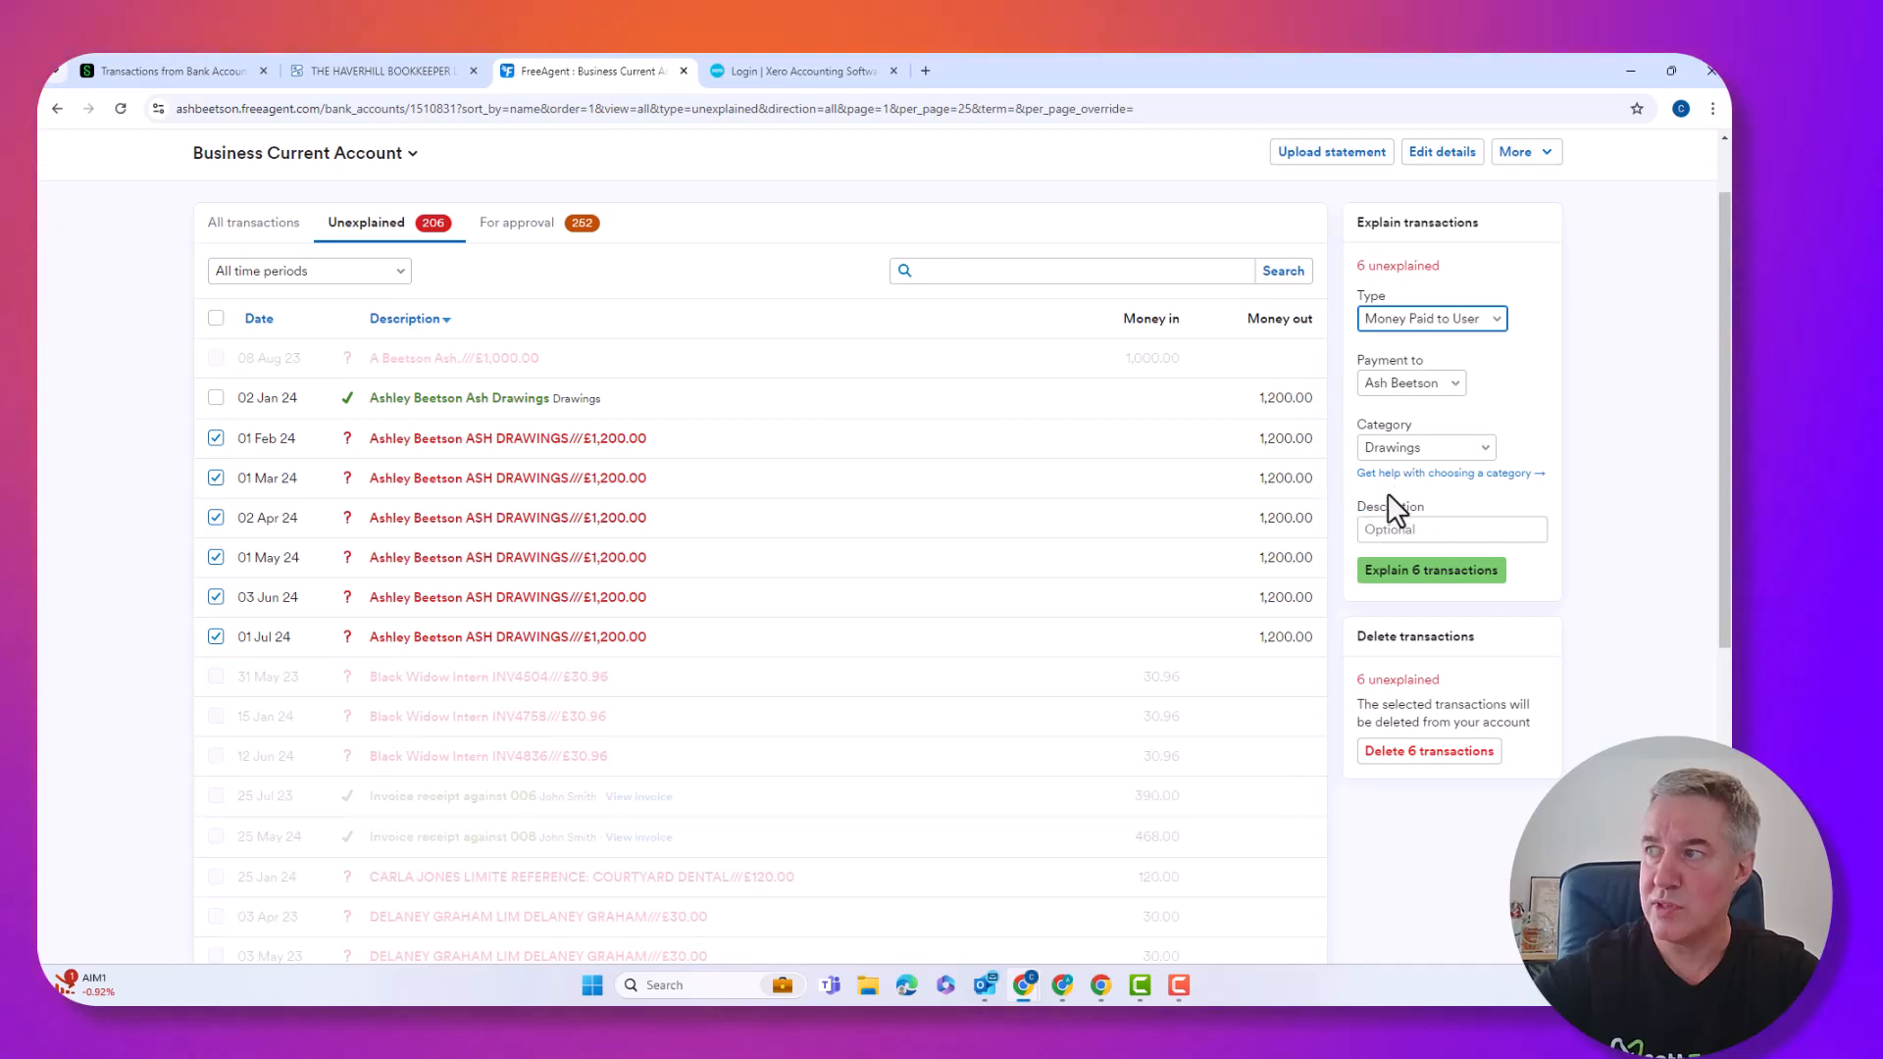
left_click(1416, 573)
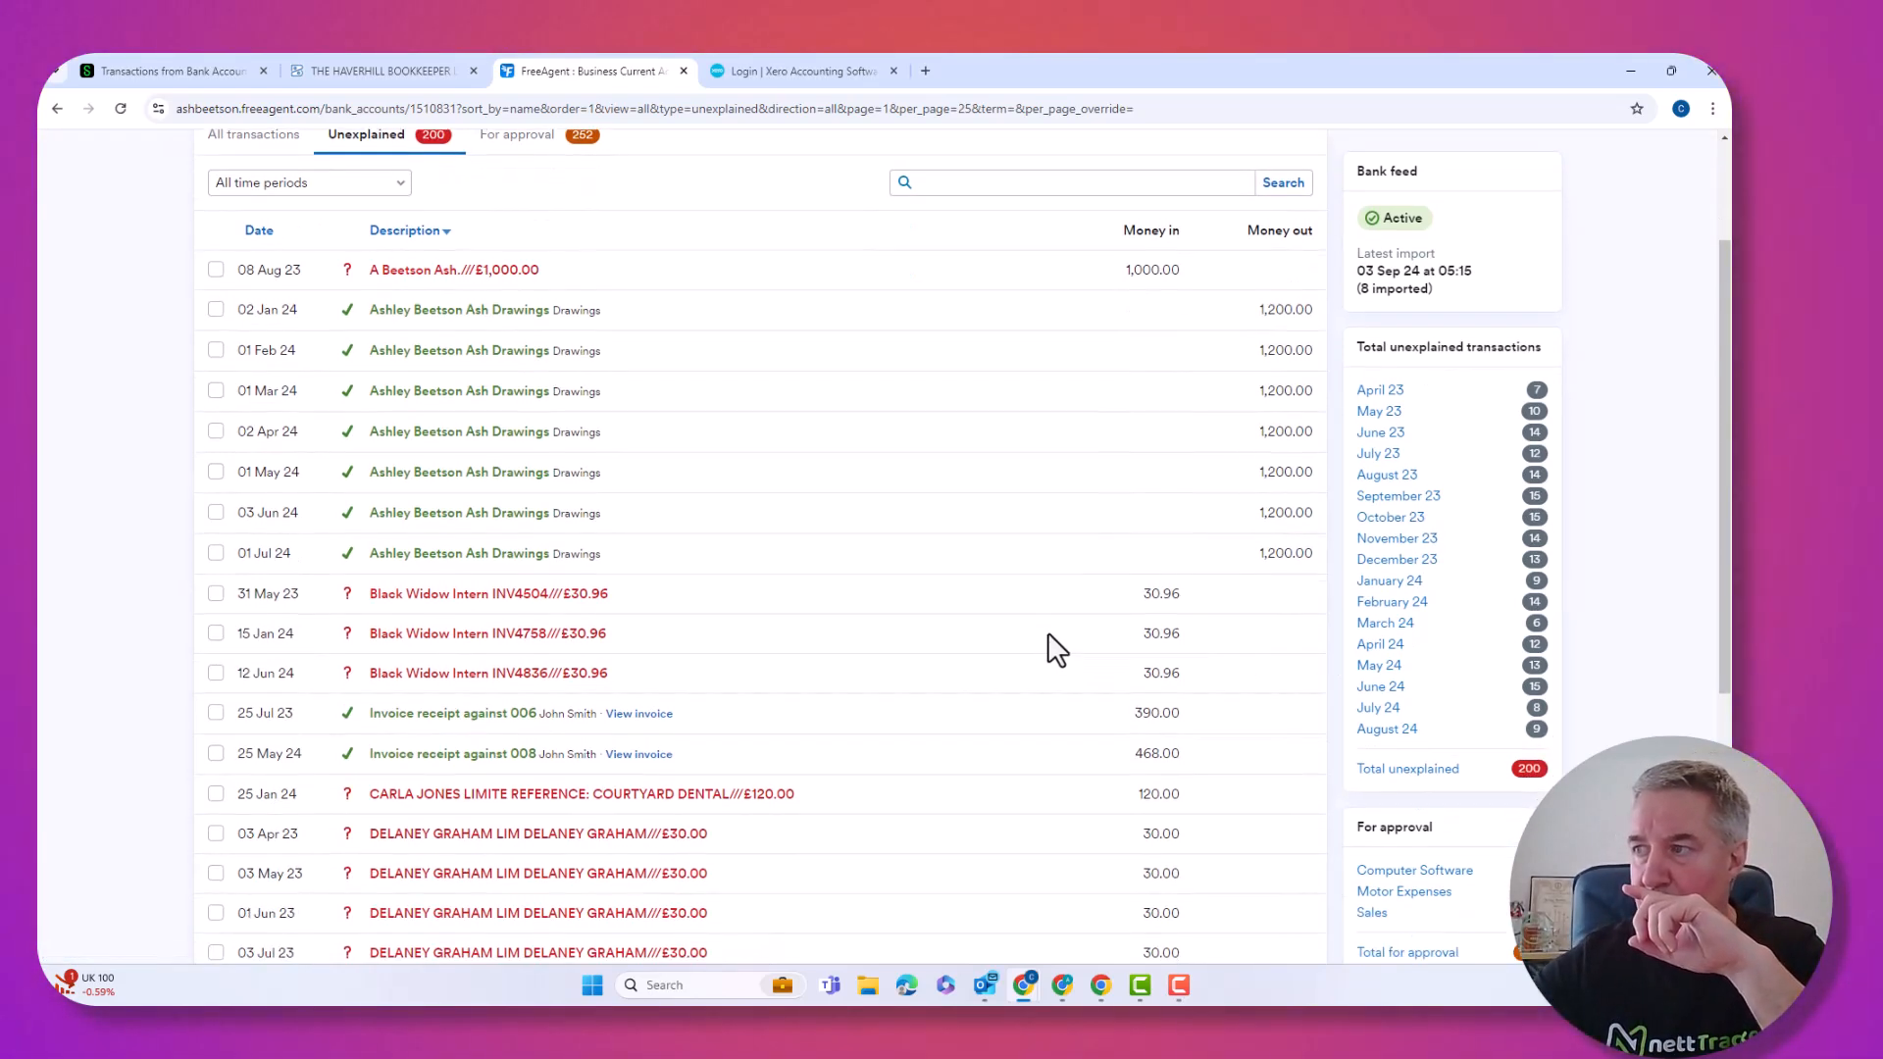
scroll(1056, 649, "down", 5)
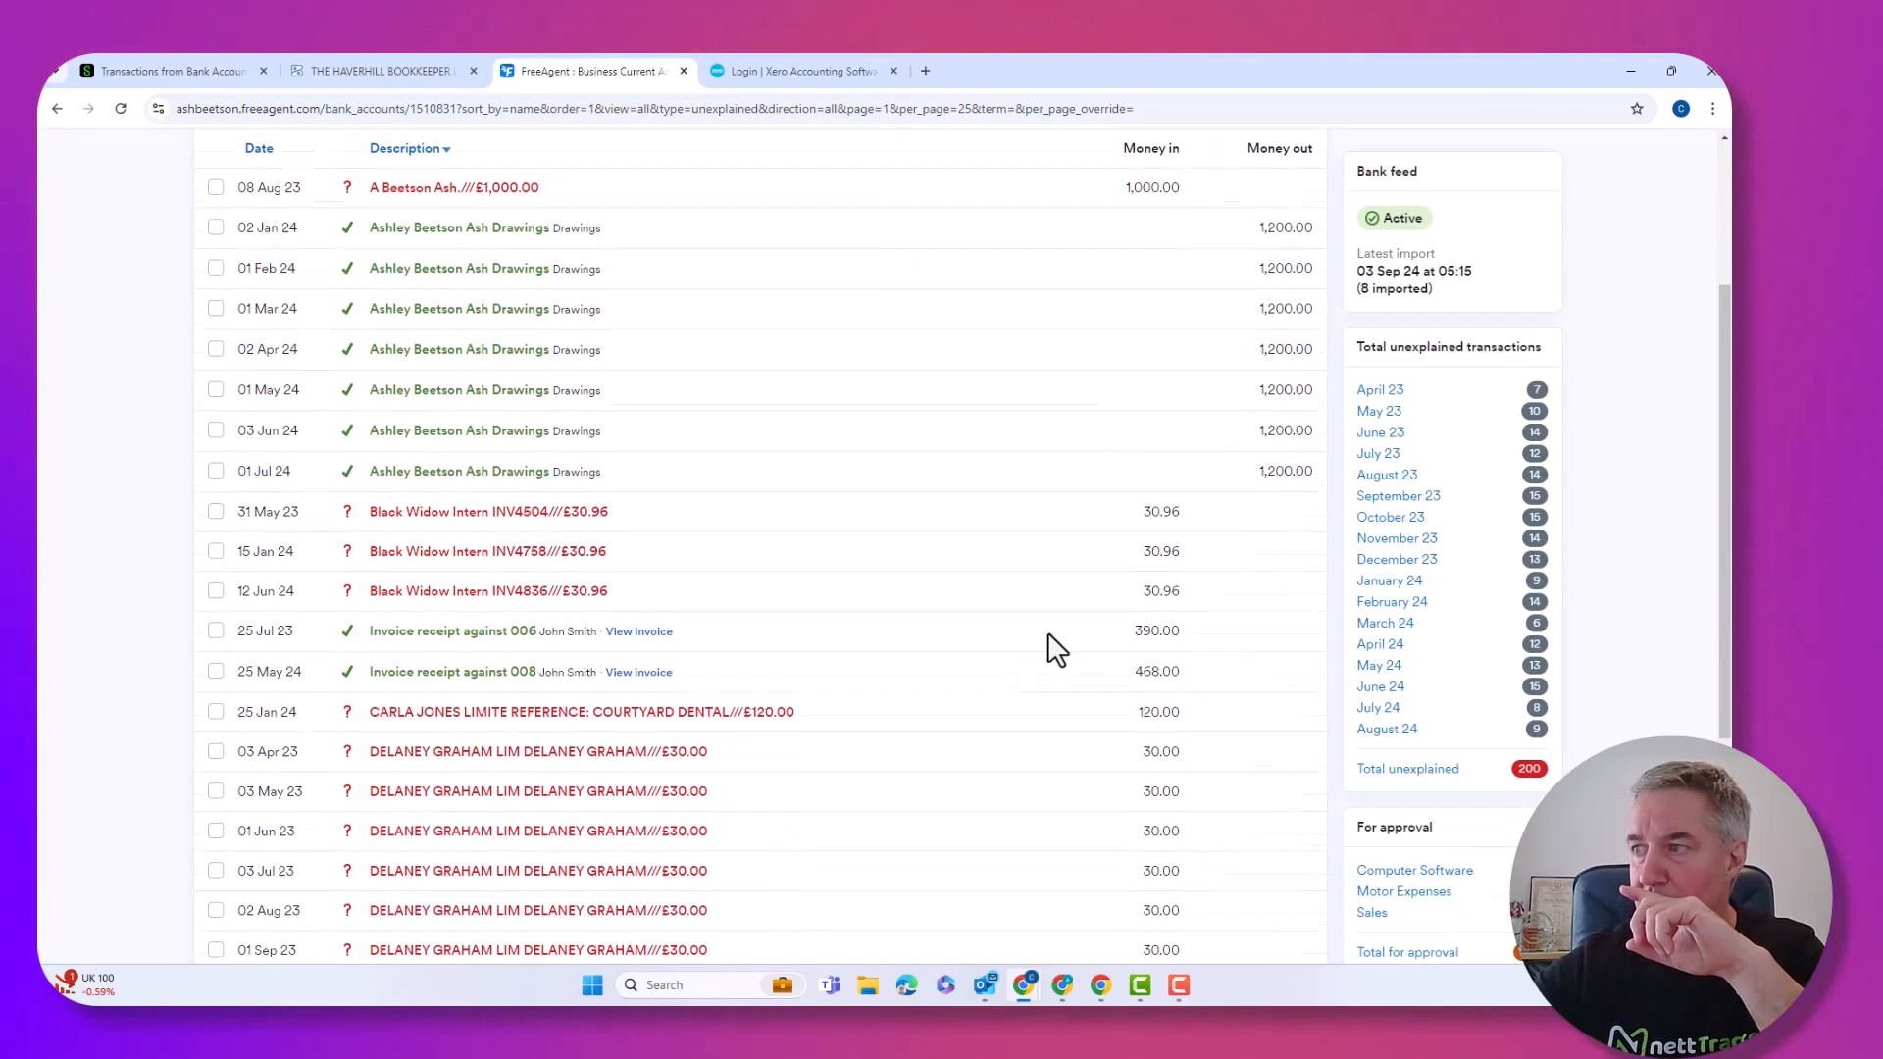
scroll(1056, 649, "up", 6)
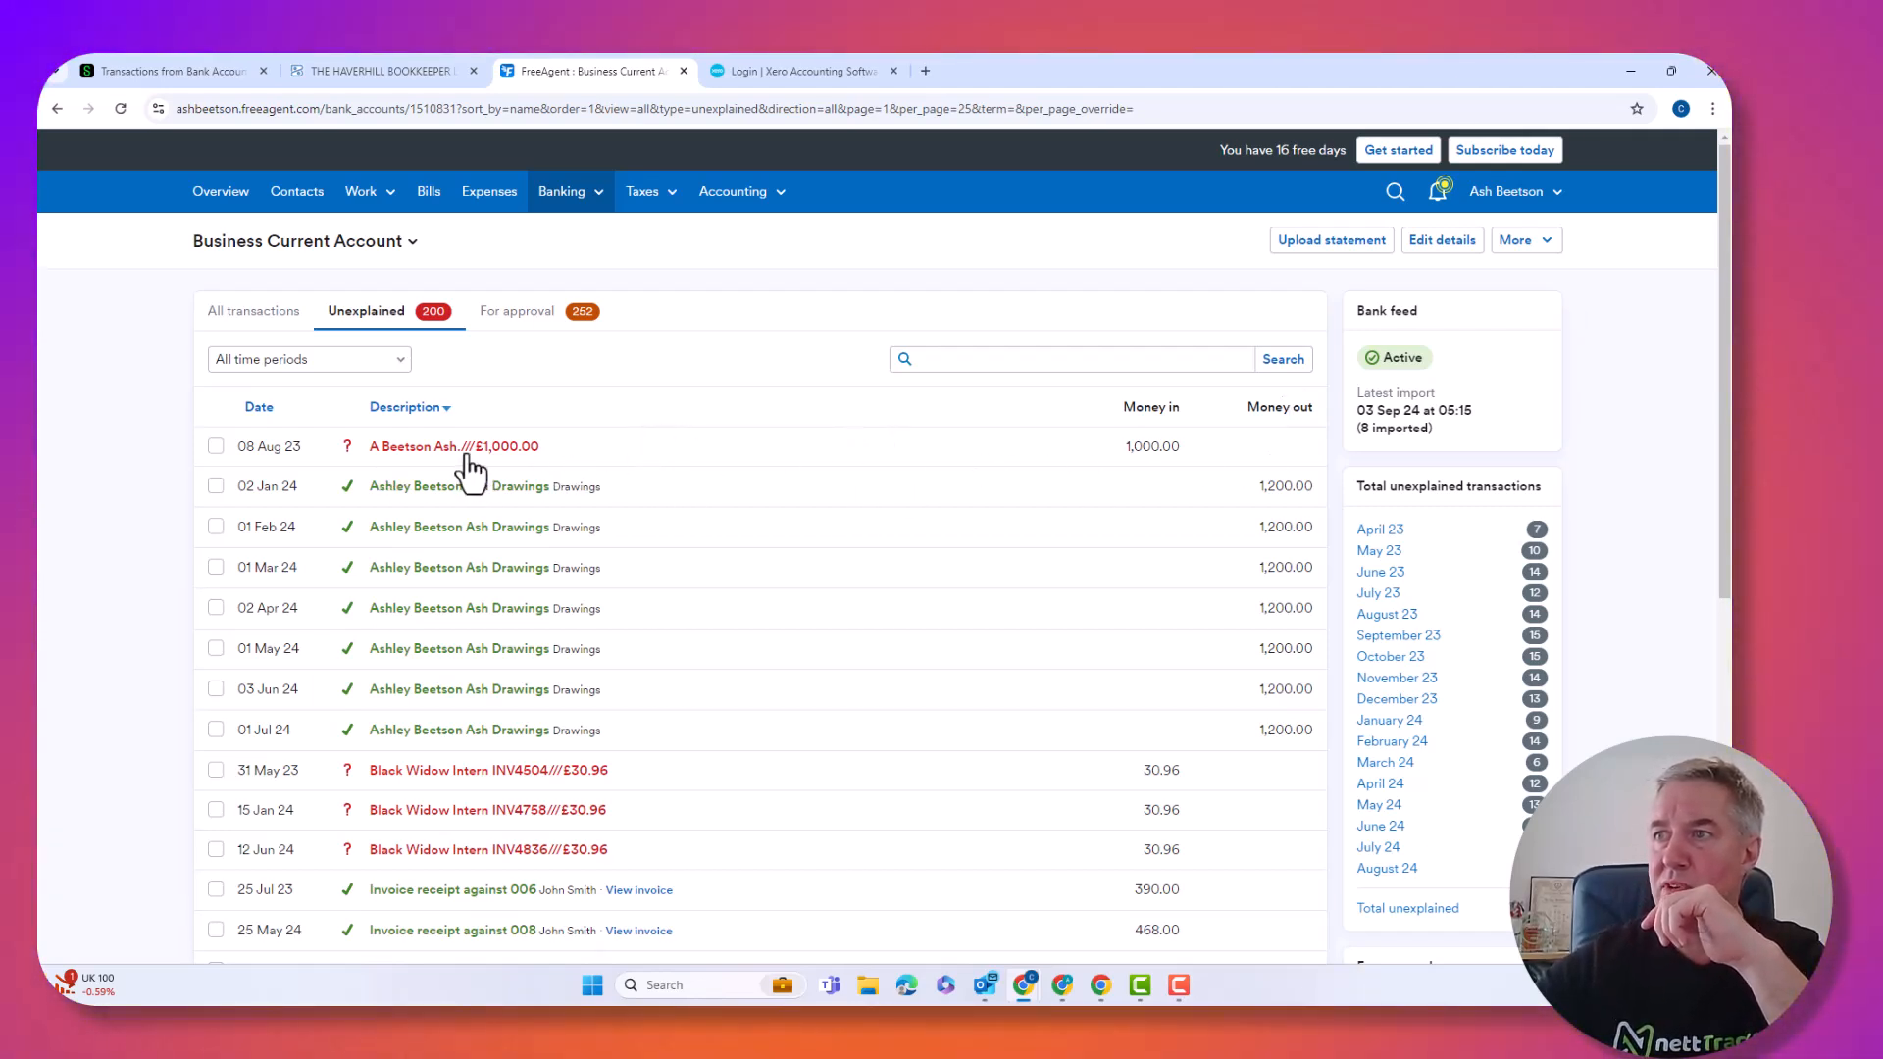
Explain £500.00 of the 08 Aug 23 £1,000 receipt as Sales, replacing the 1000.00 value with 500.
left_click(470, 459)
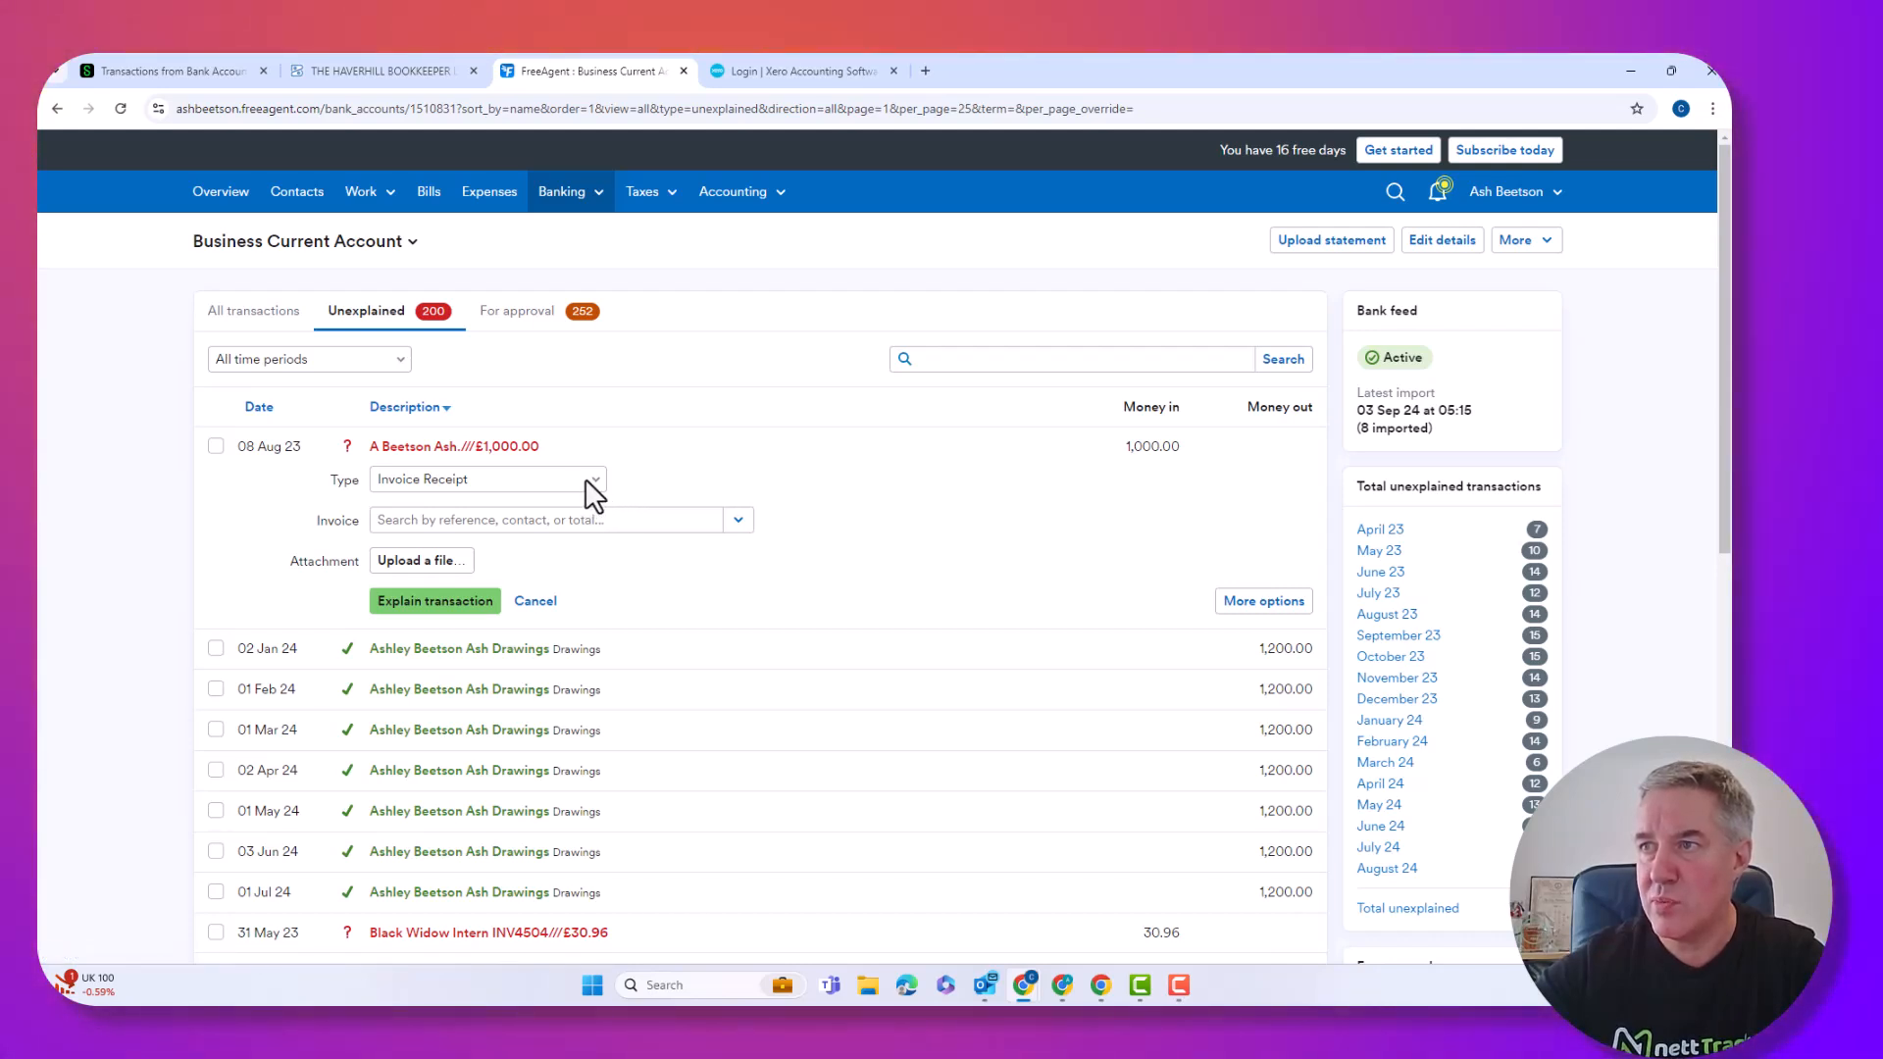
left_click(586, 481)
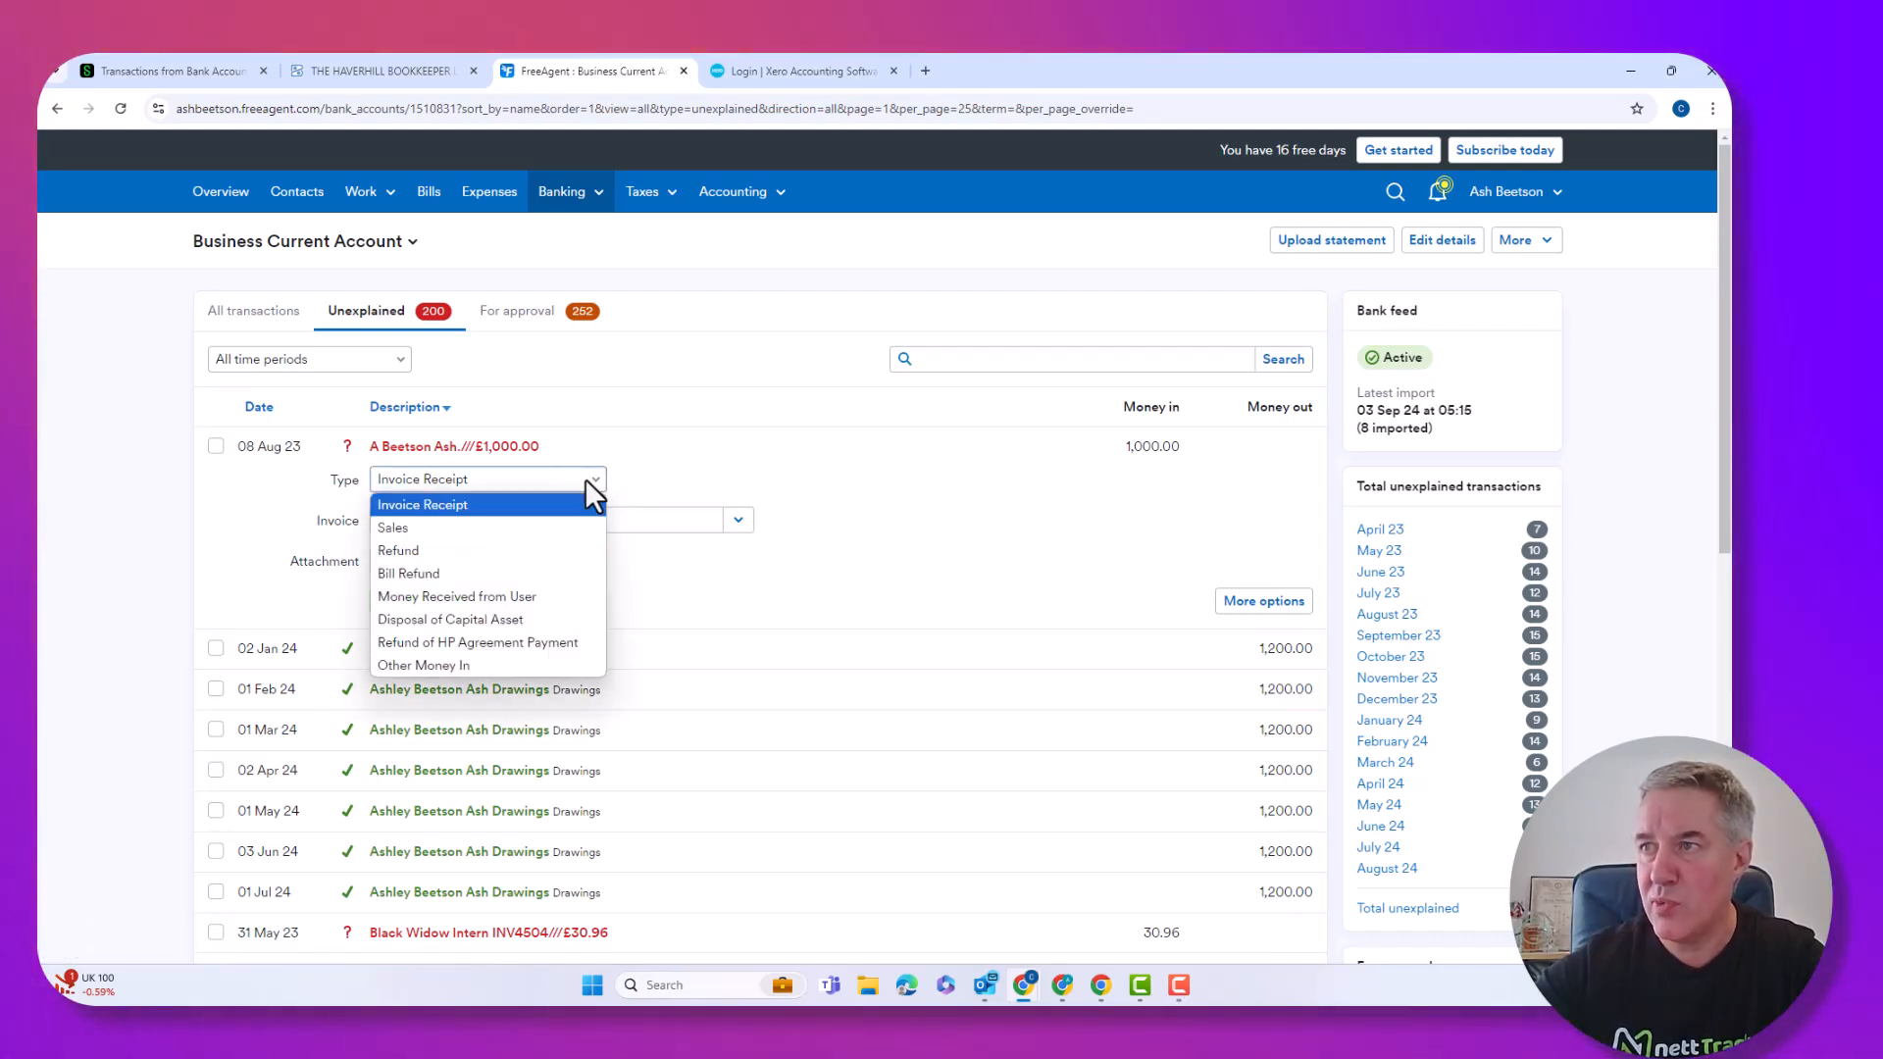
left_click(394, 528)
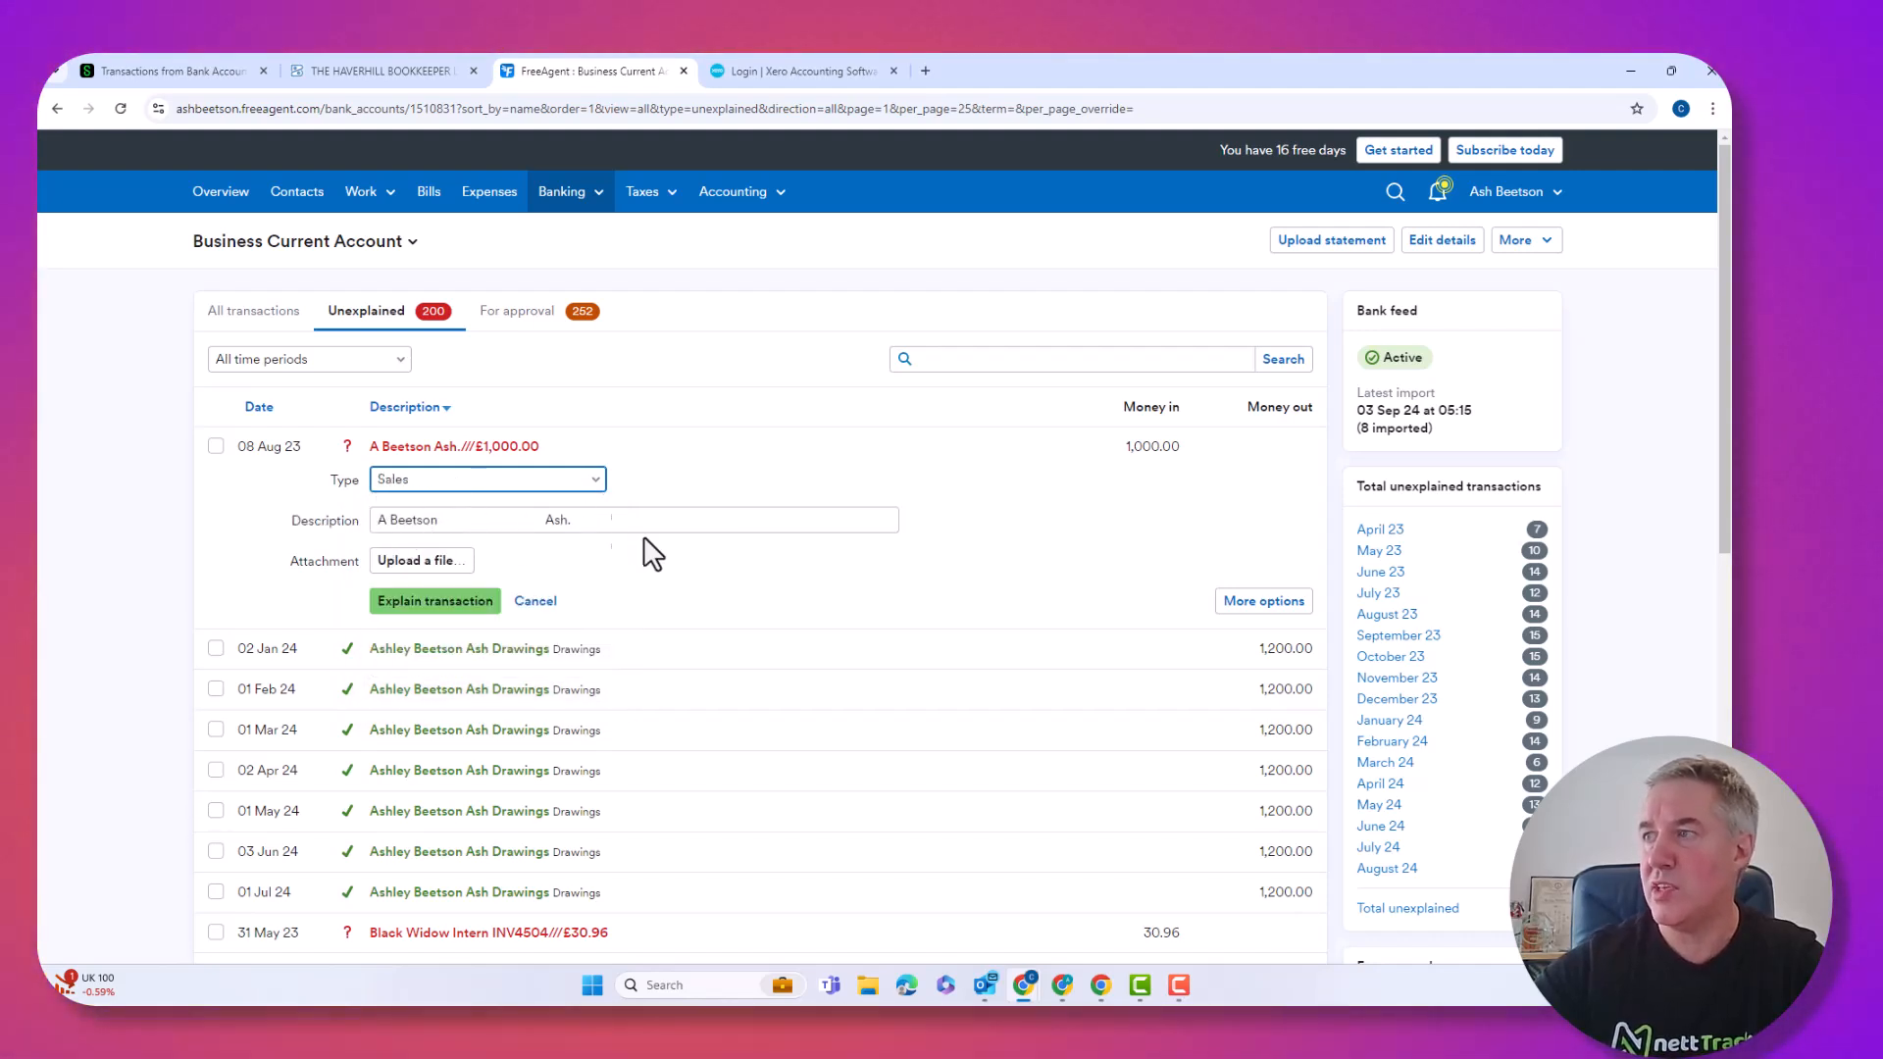
left_click(1265, 602)
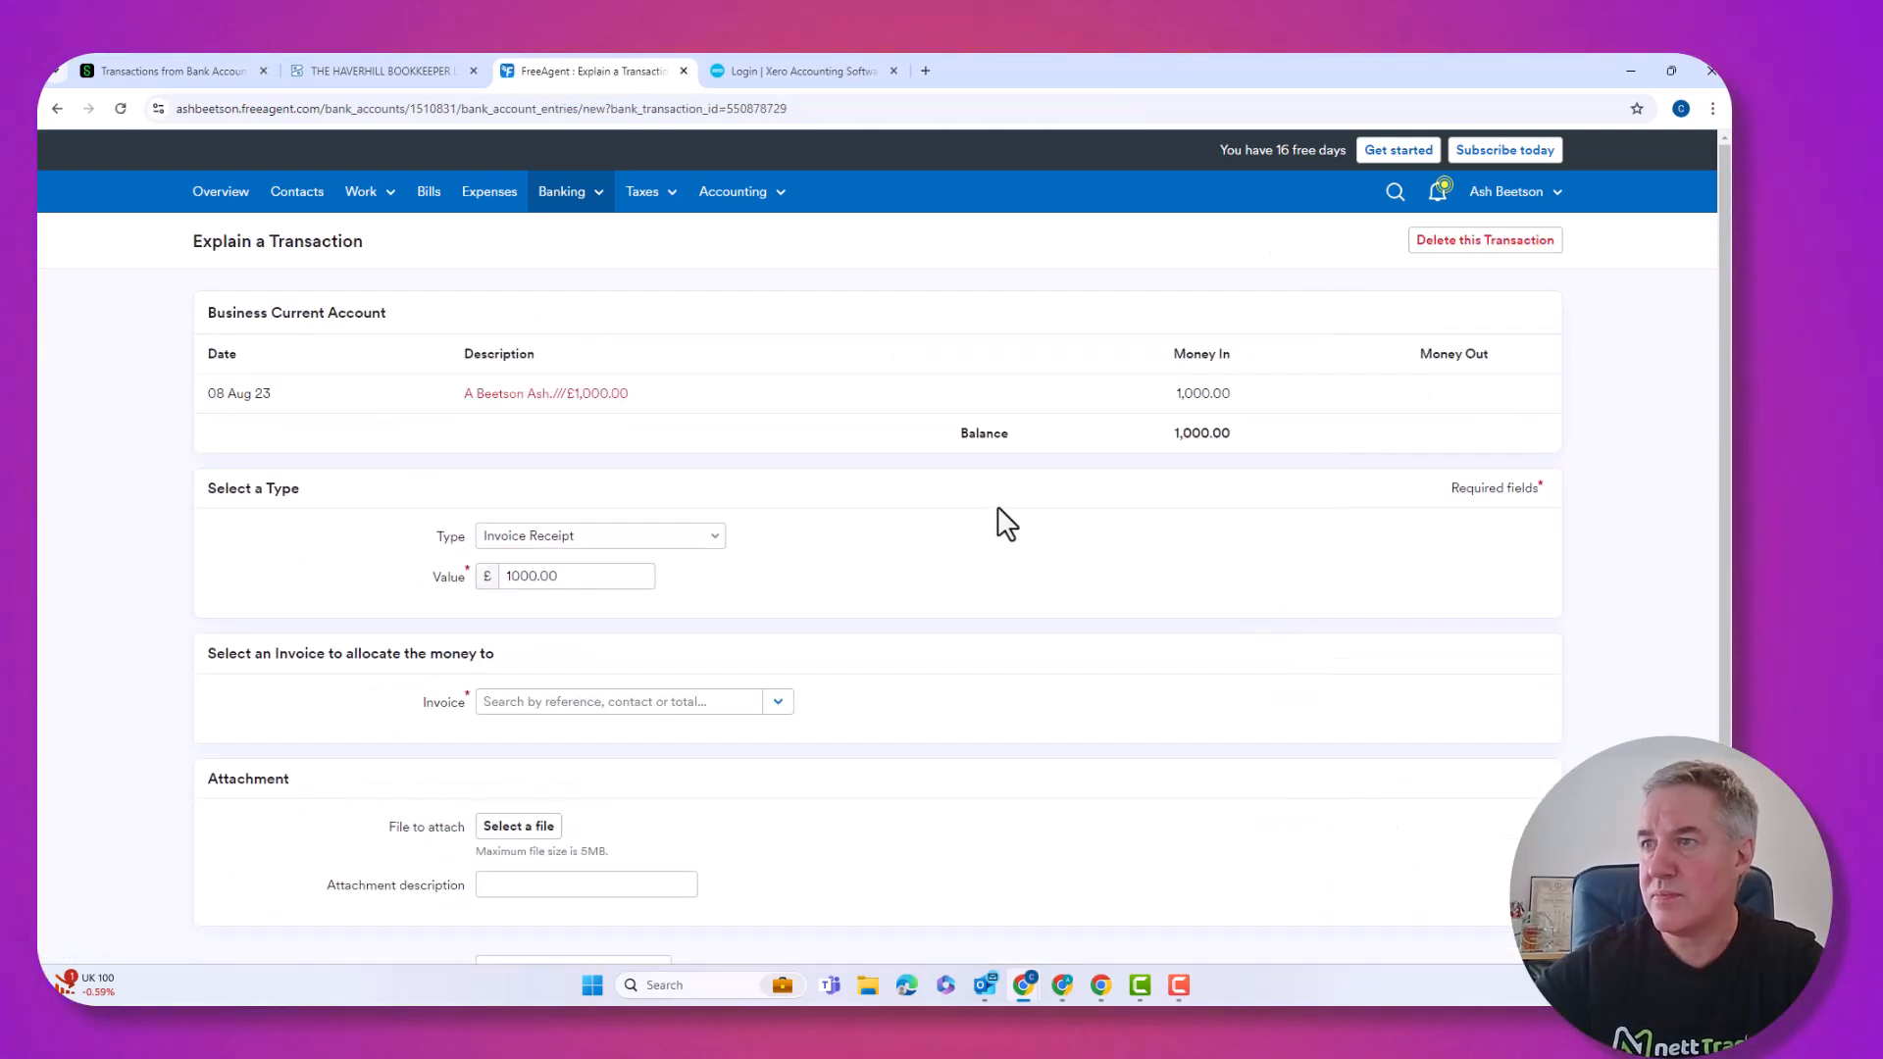
left_click(664, 540)
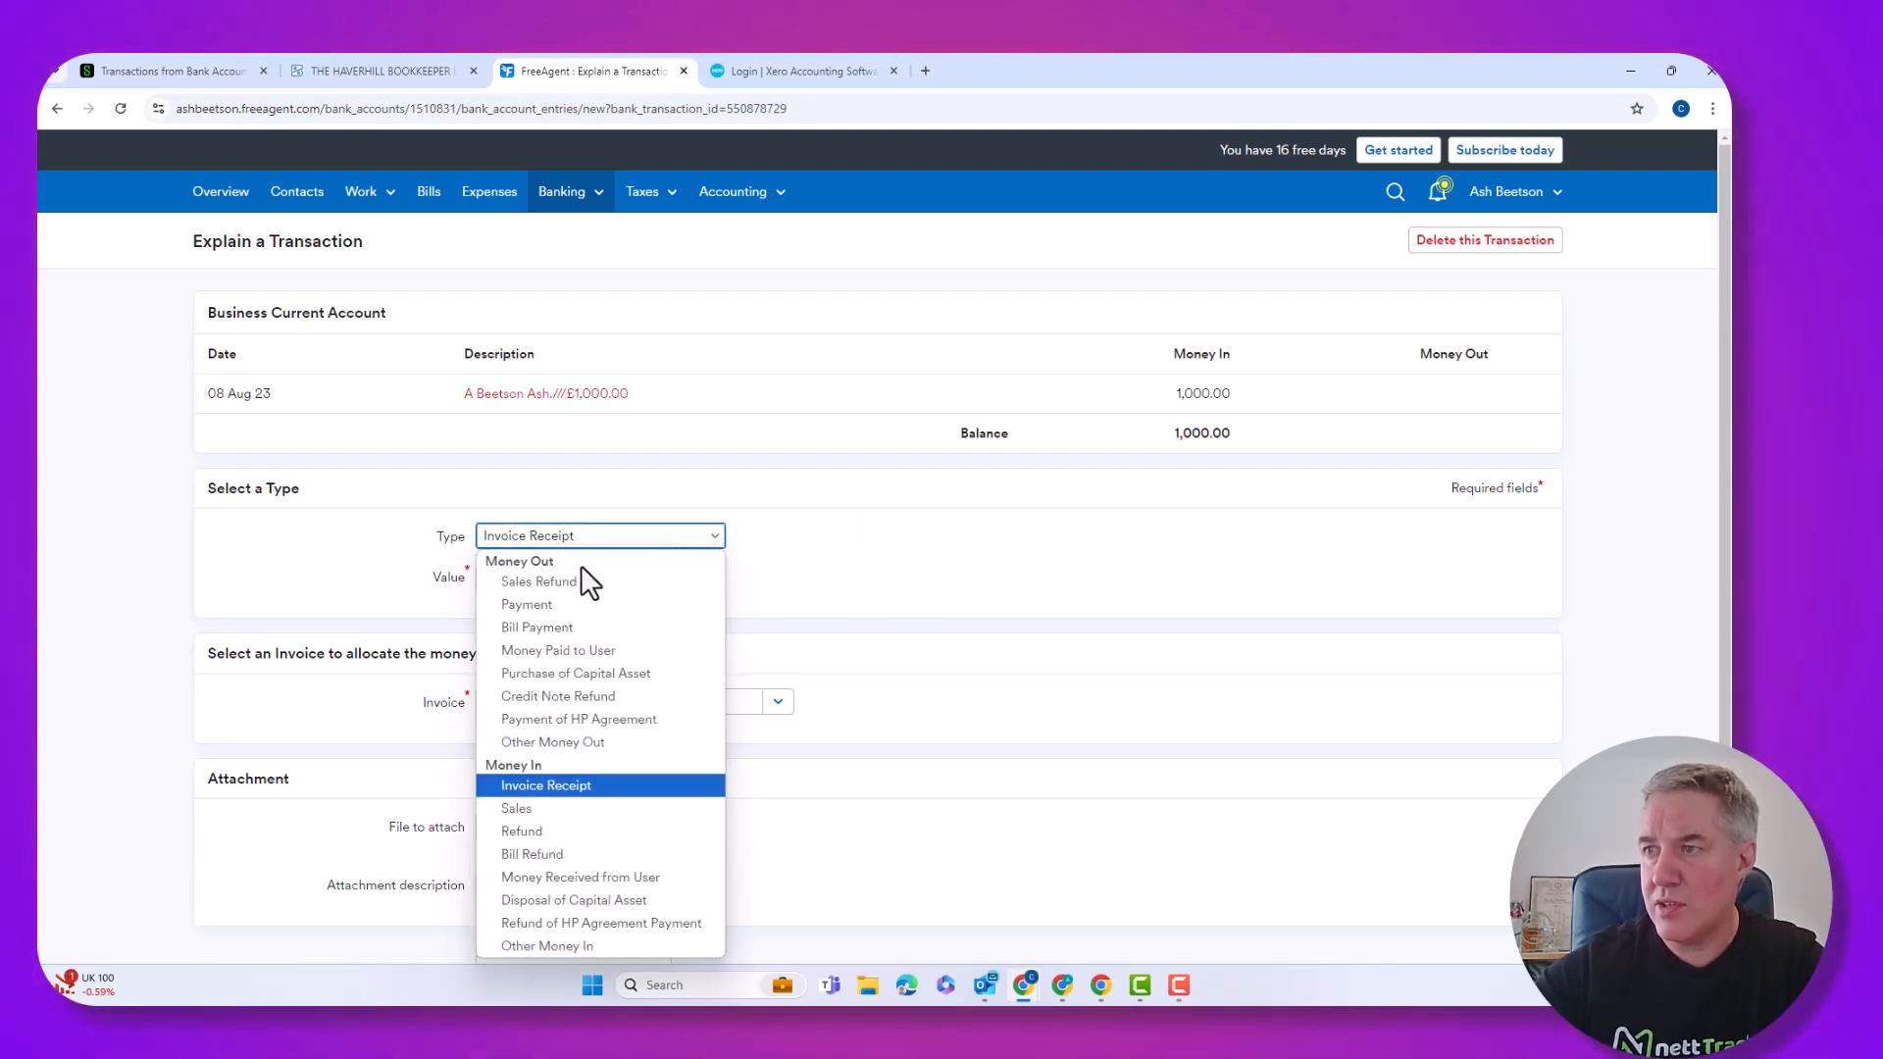
left_click(545, 806)
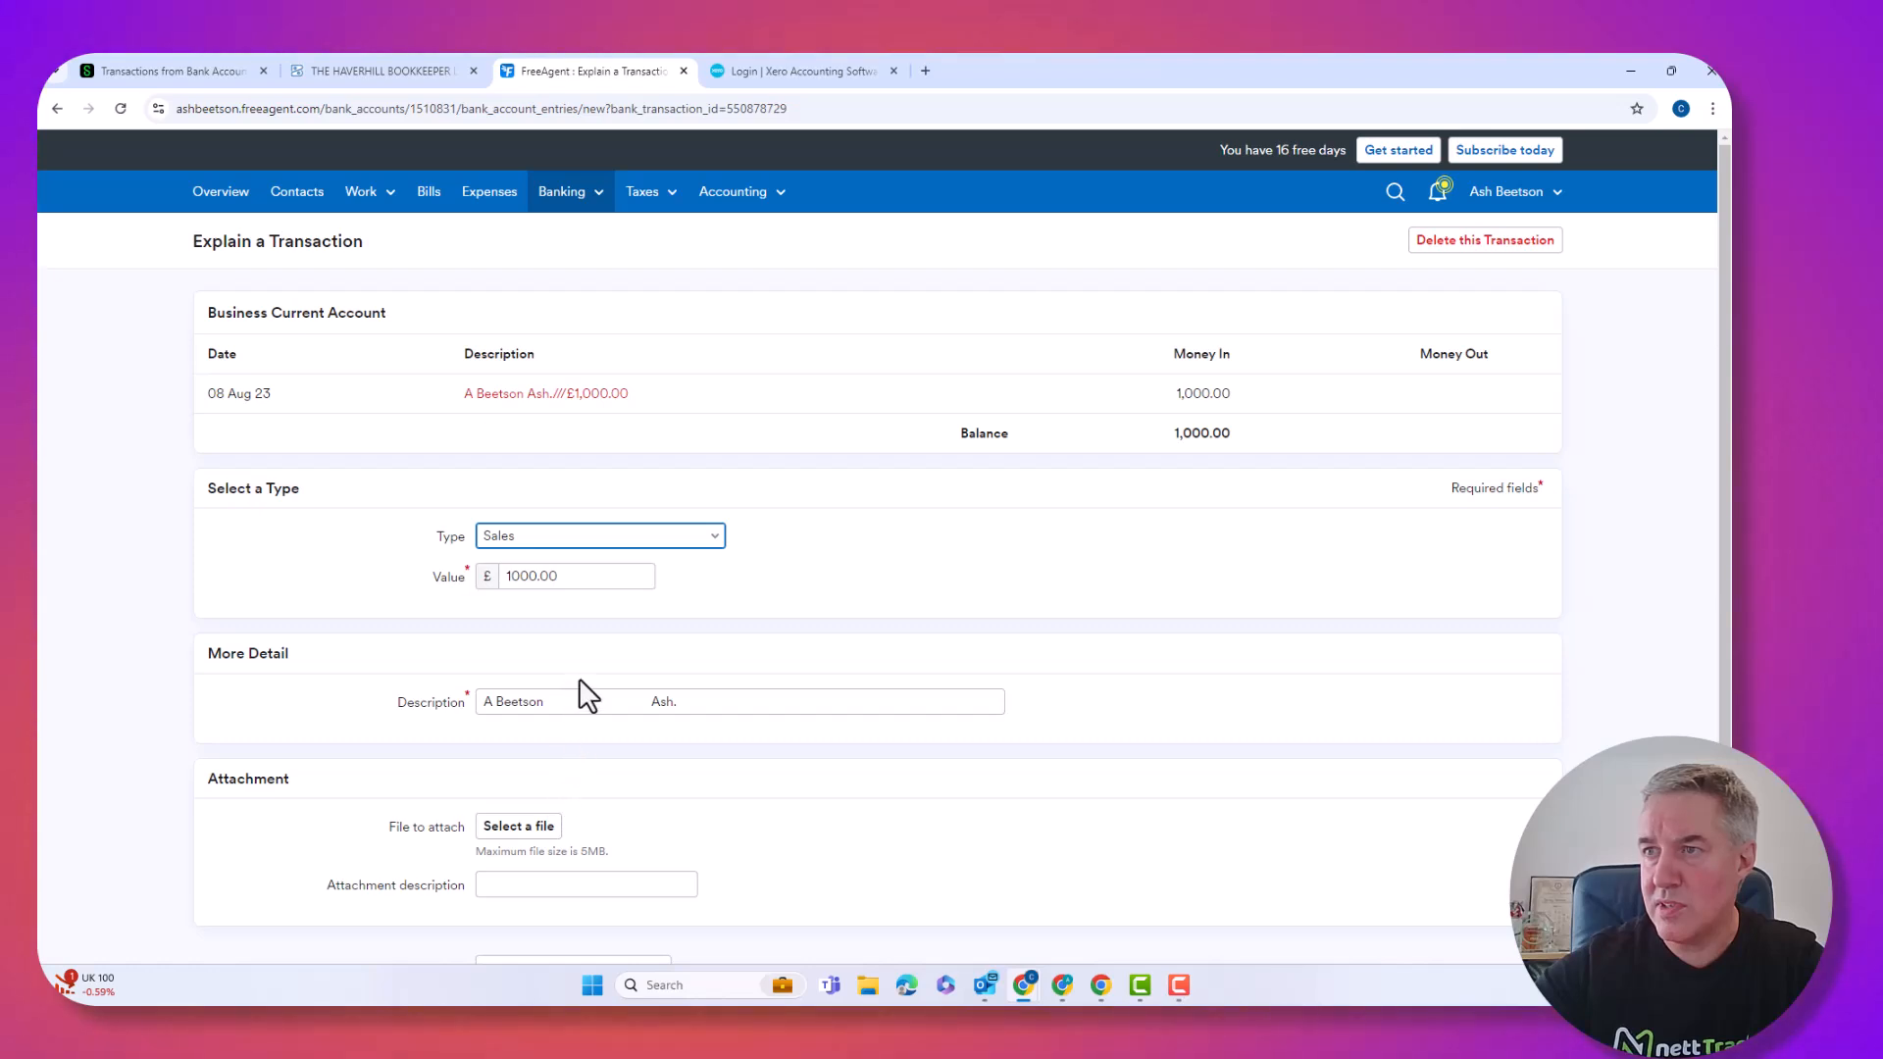
scroll(581, 686, "down", 2)
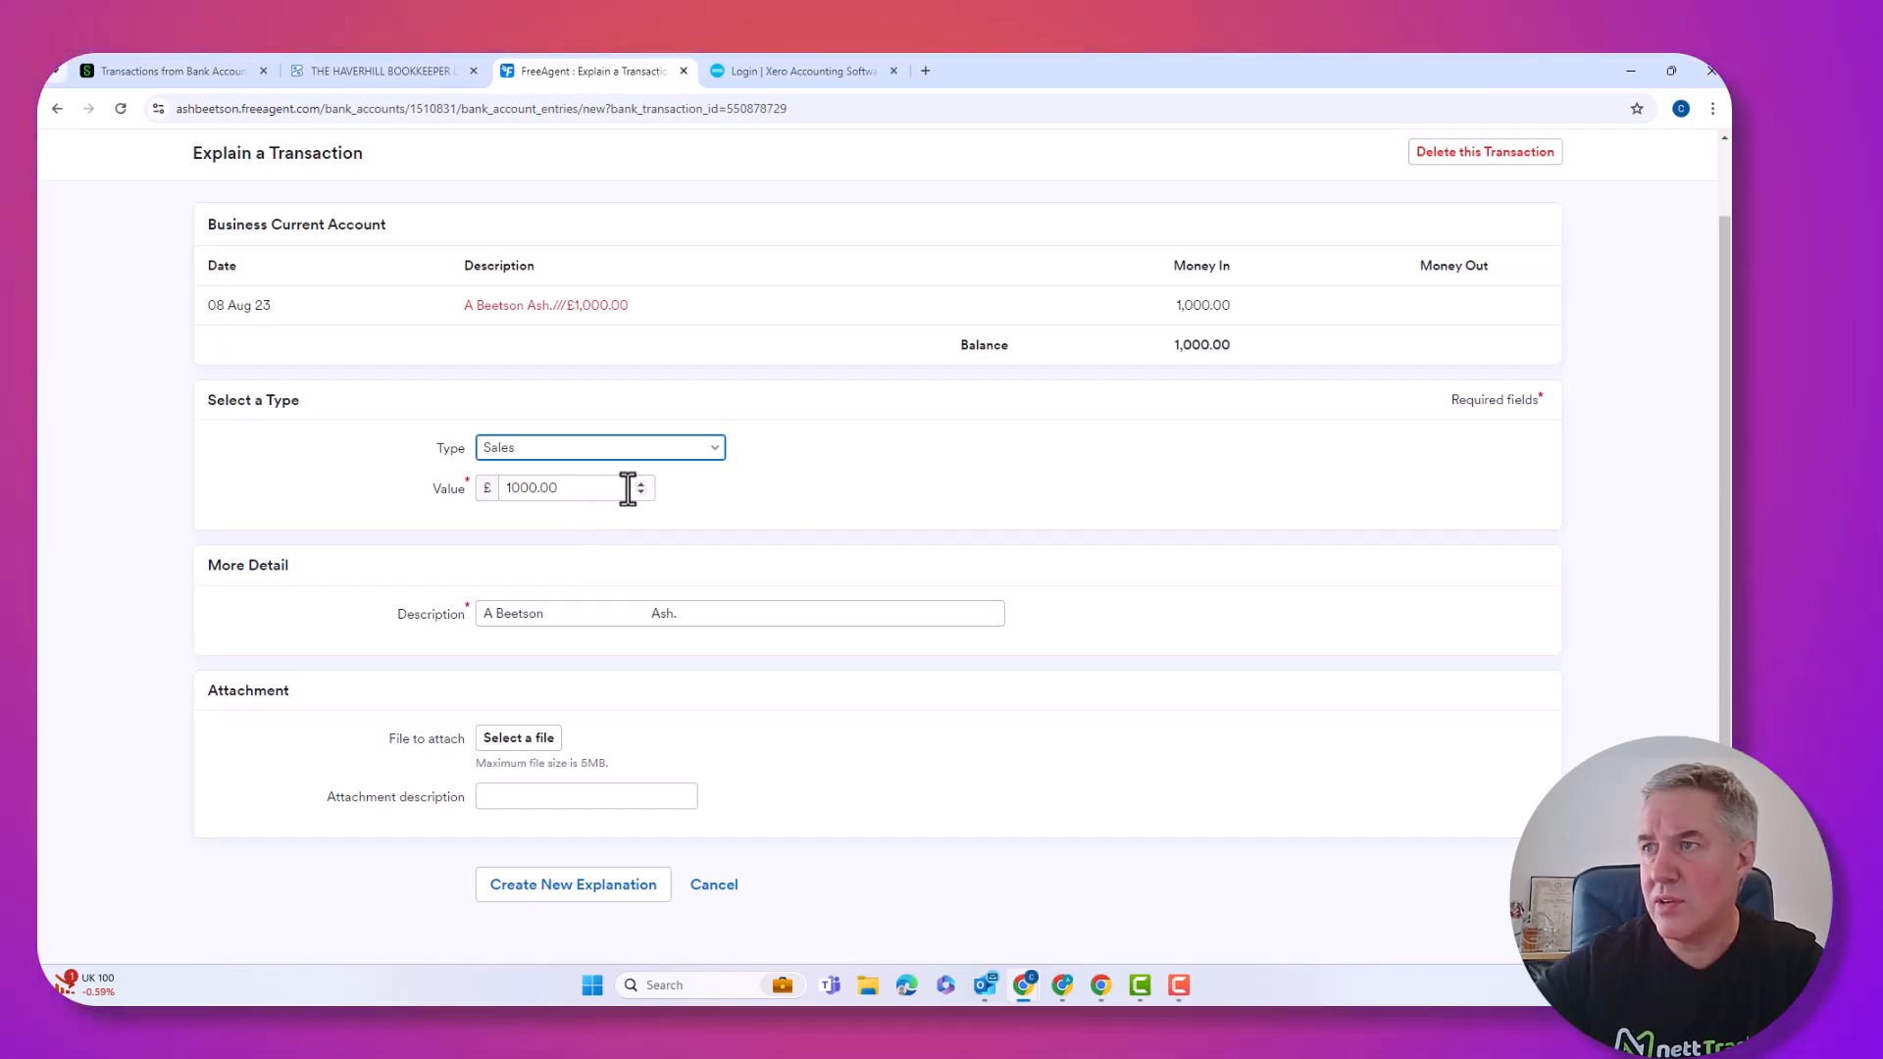
left_click_drag(589, 491, 379, 497)
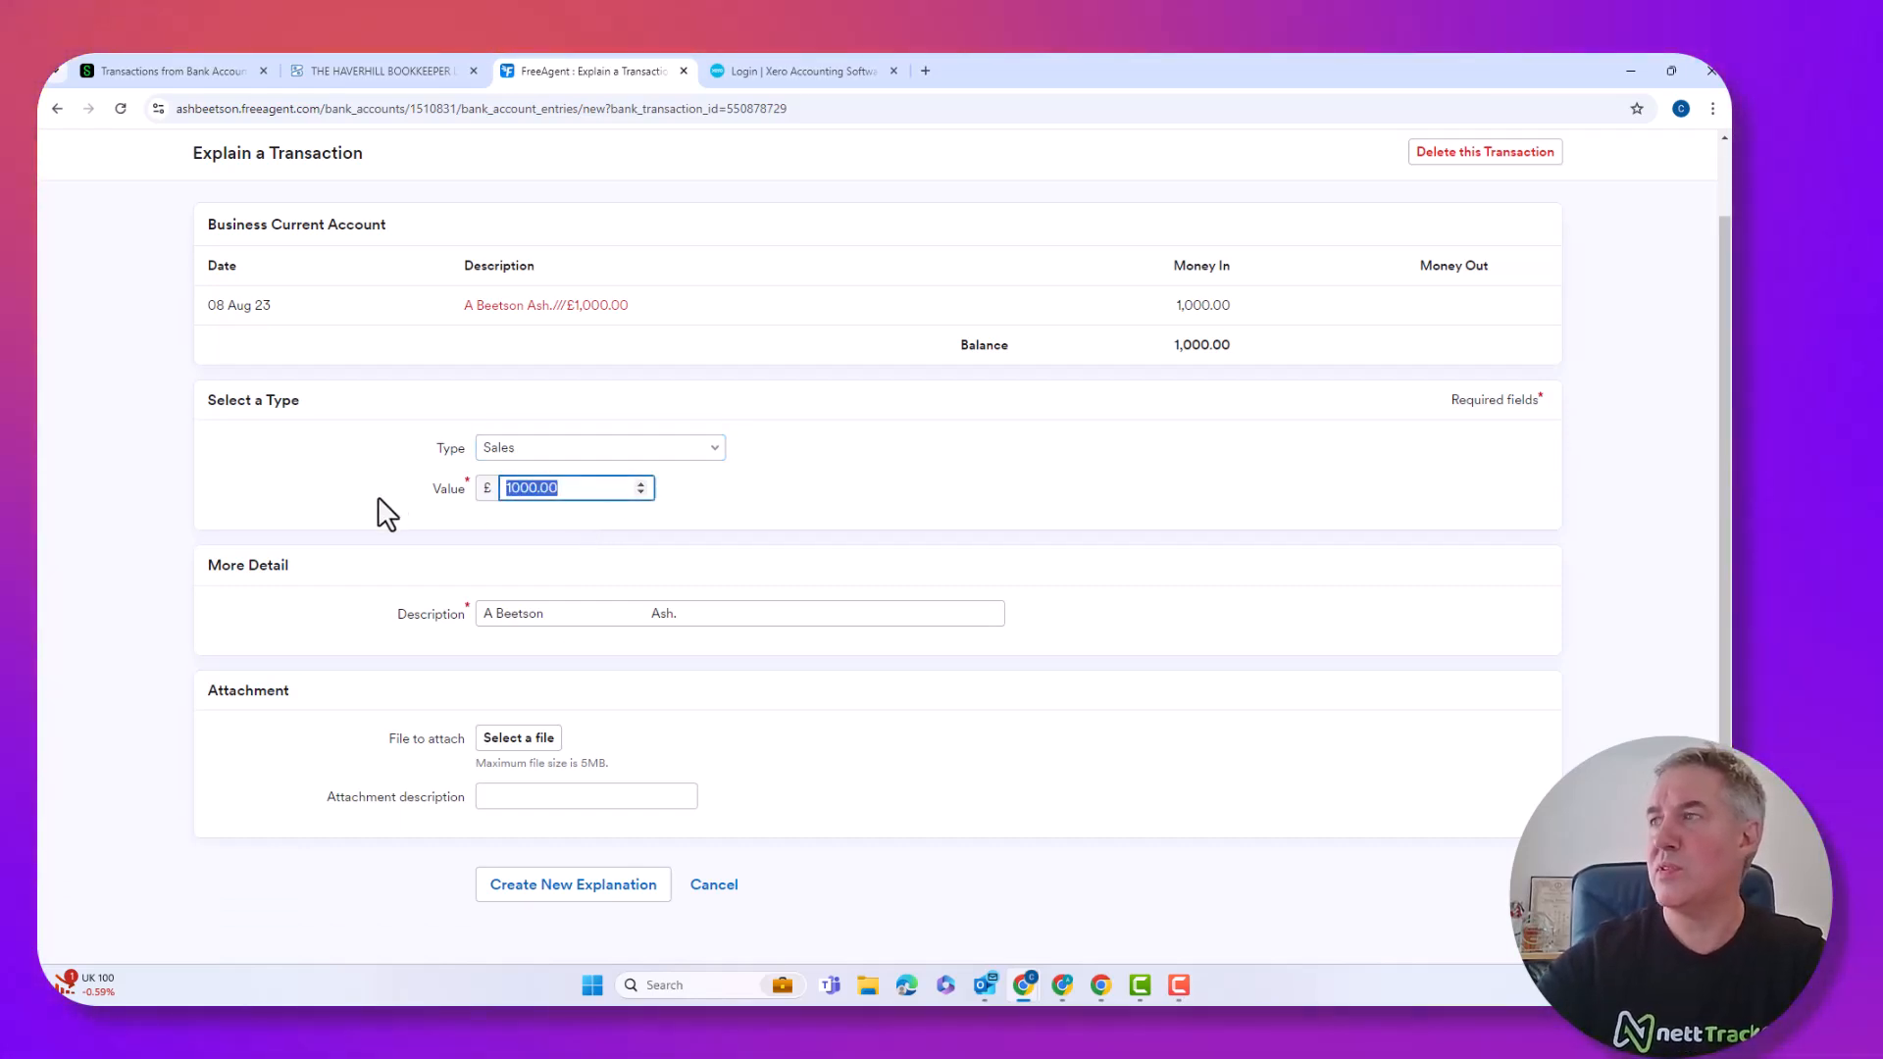
type("5")
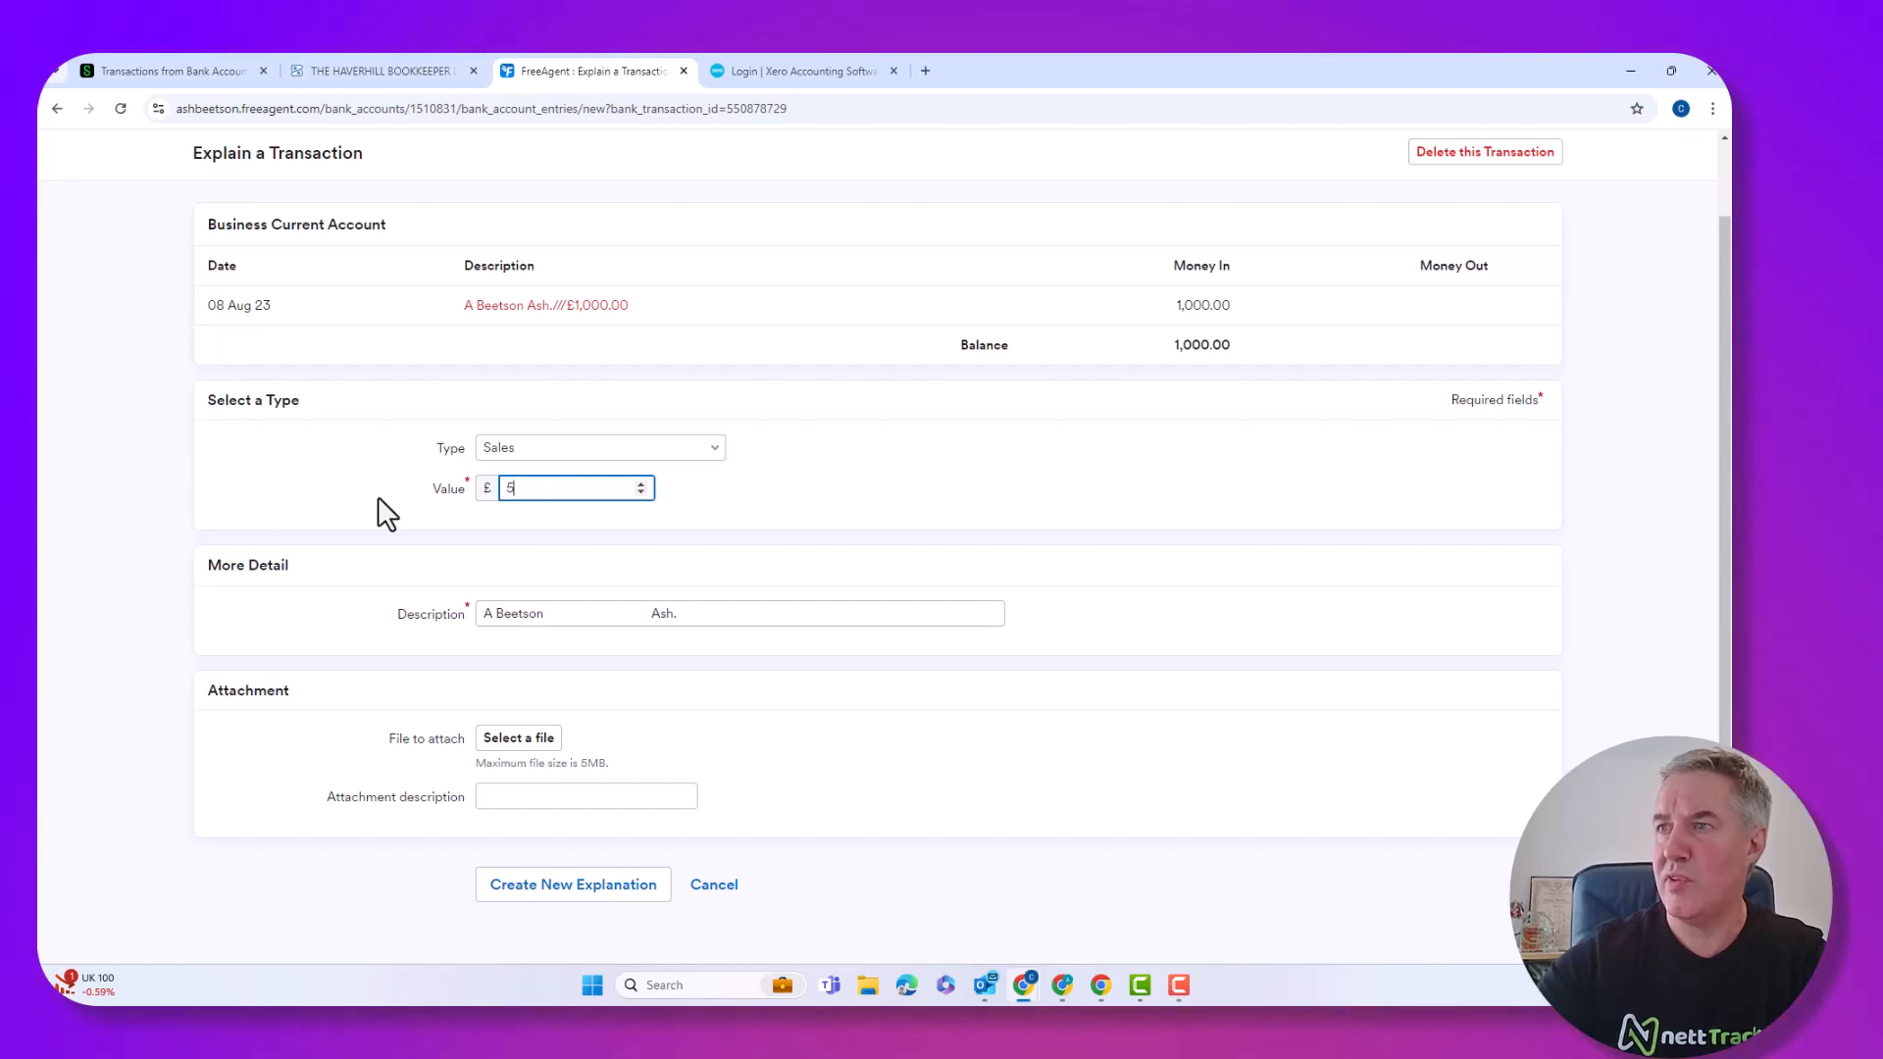
type("00")
key("Tab")
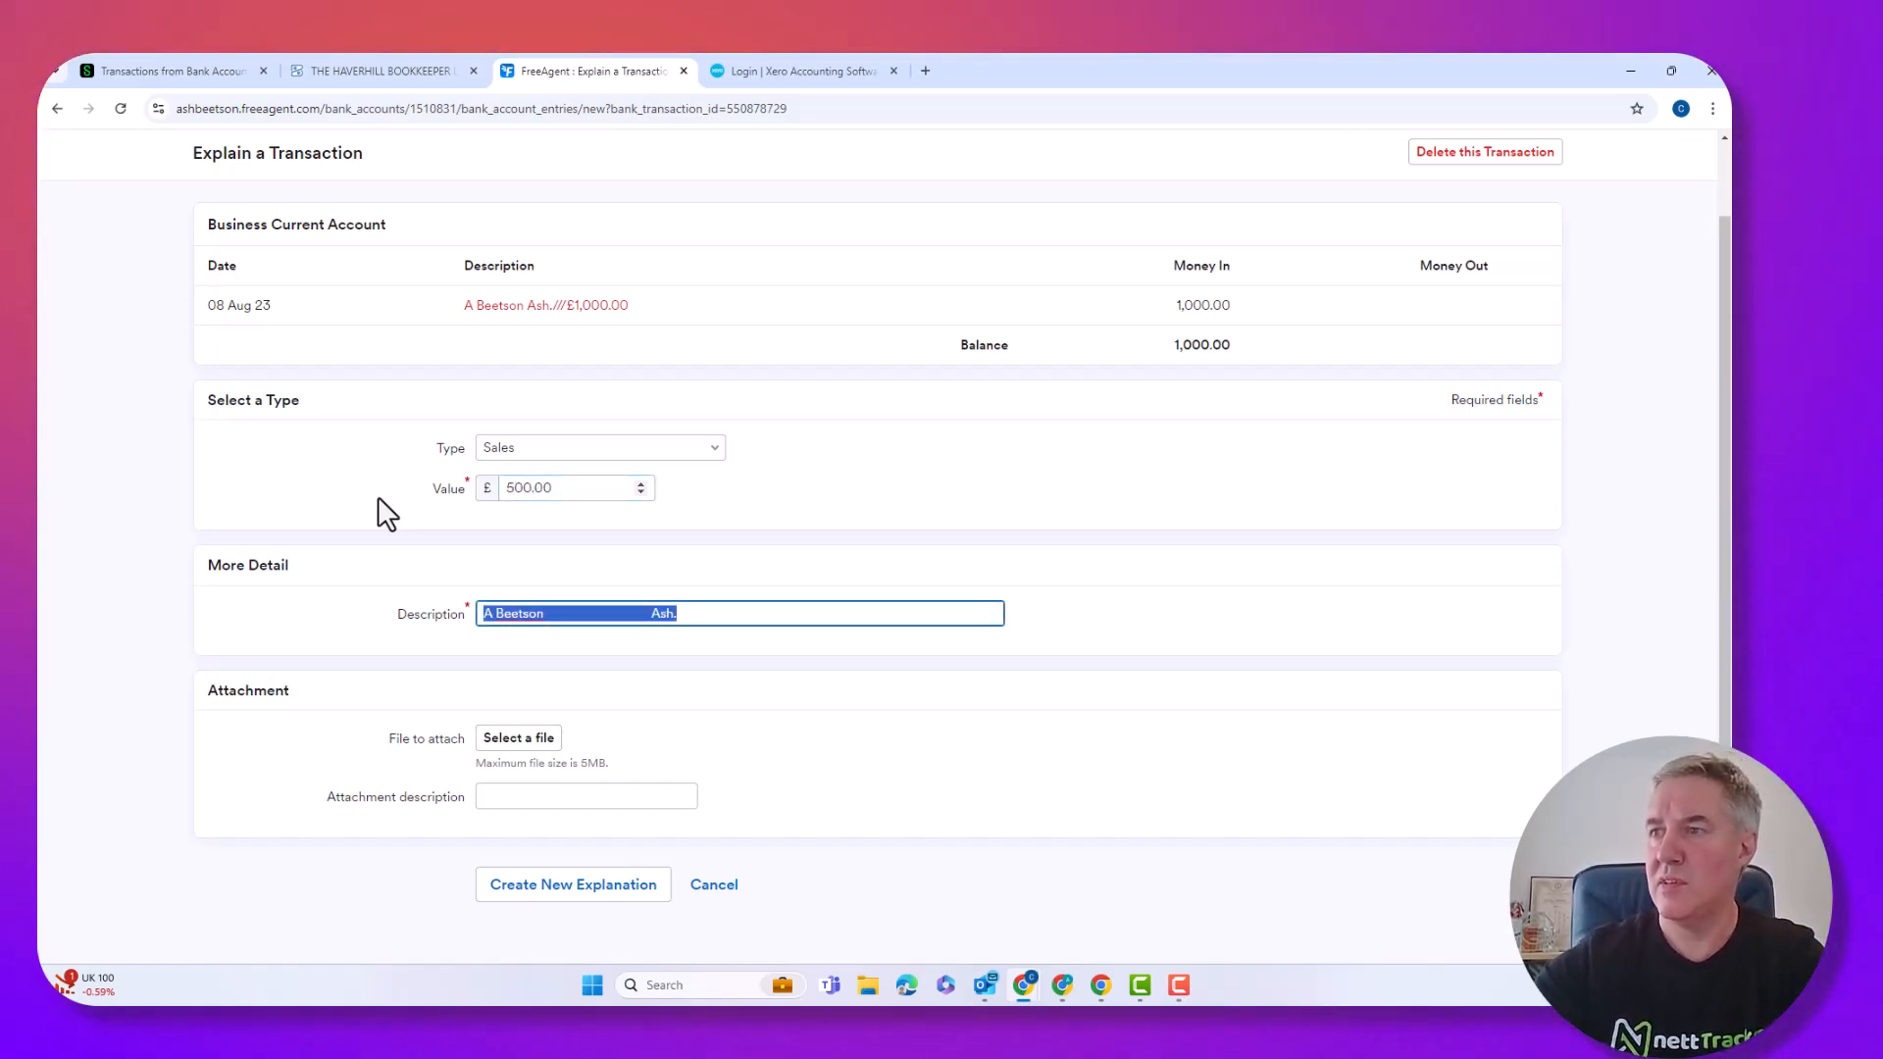
left_click(575, 886)
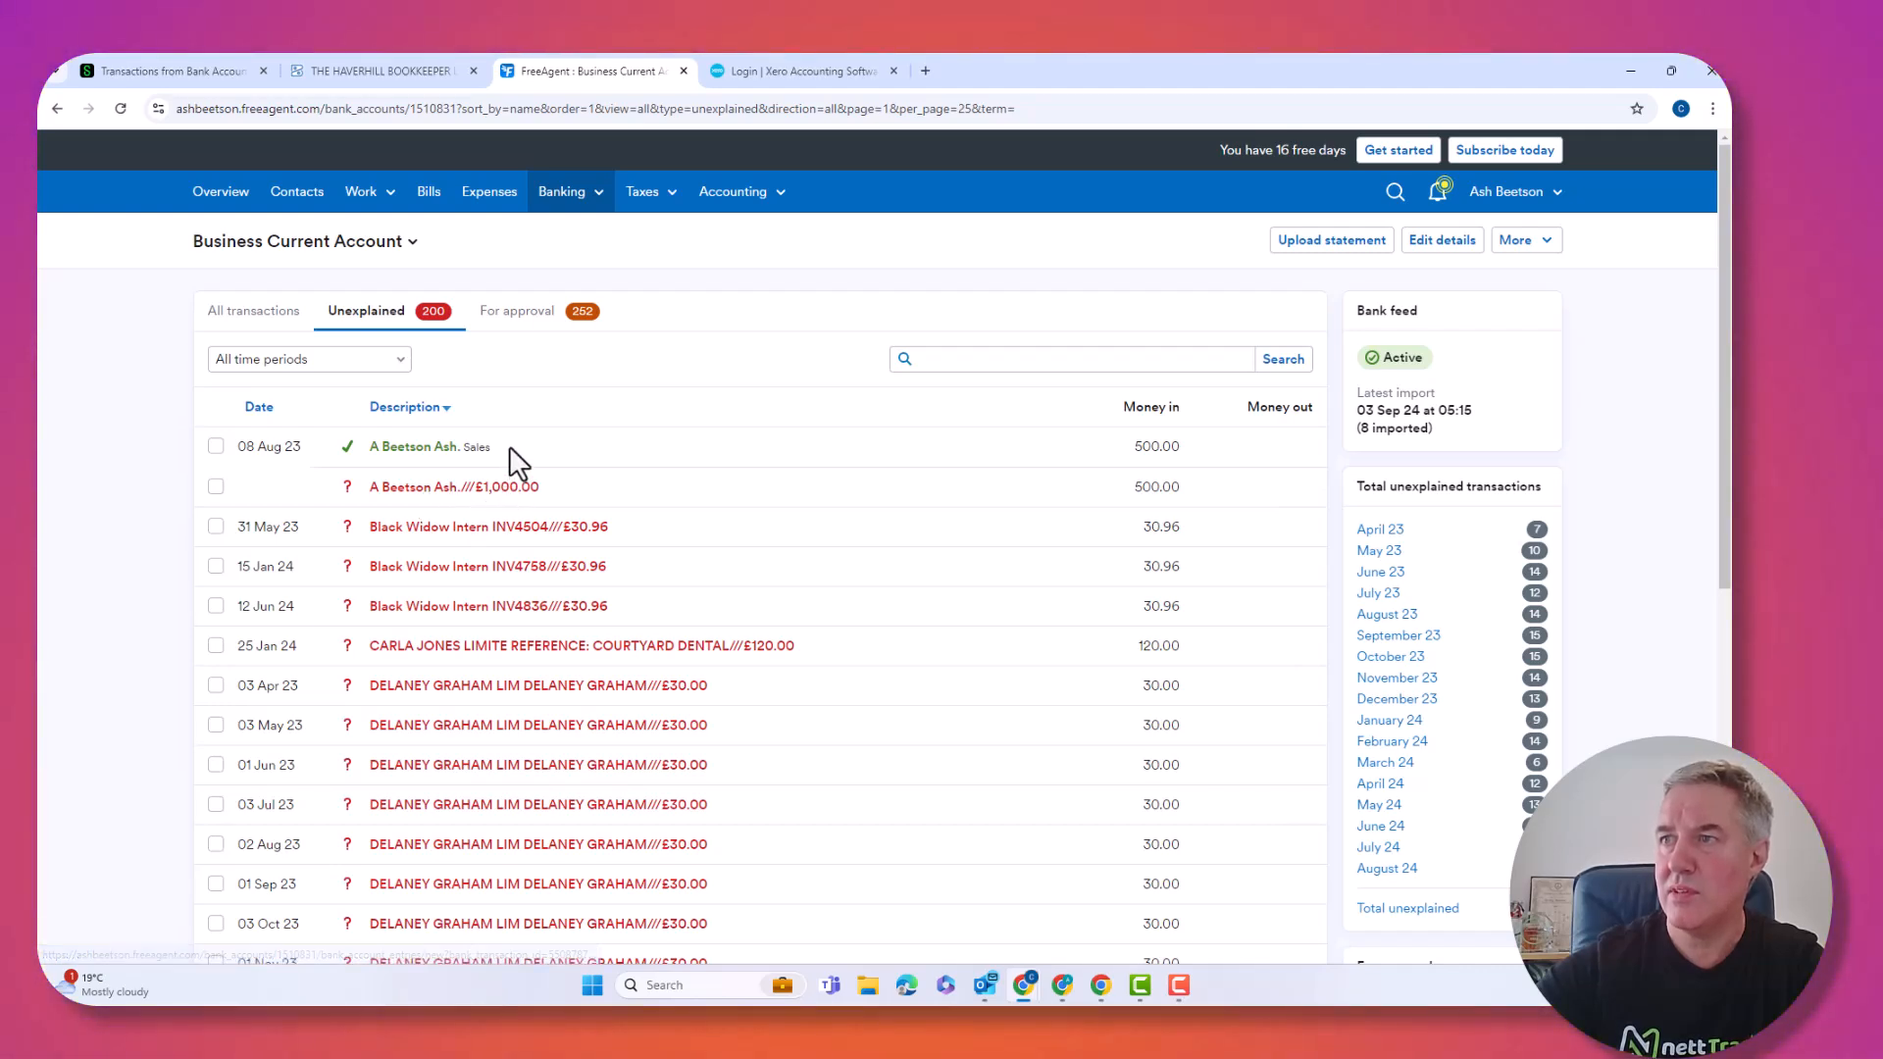
Explain the remaining unexplained £500 of the 08 Aug 23 receipt as Sales.
left_click(503, 487)
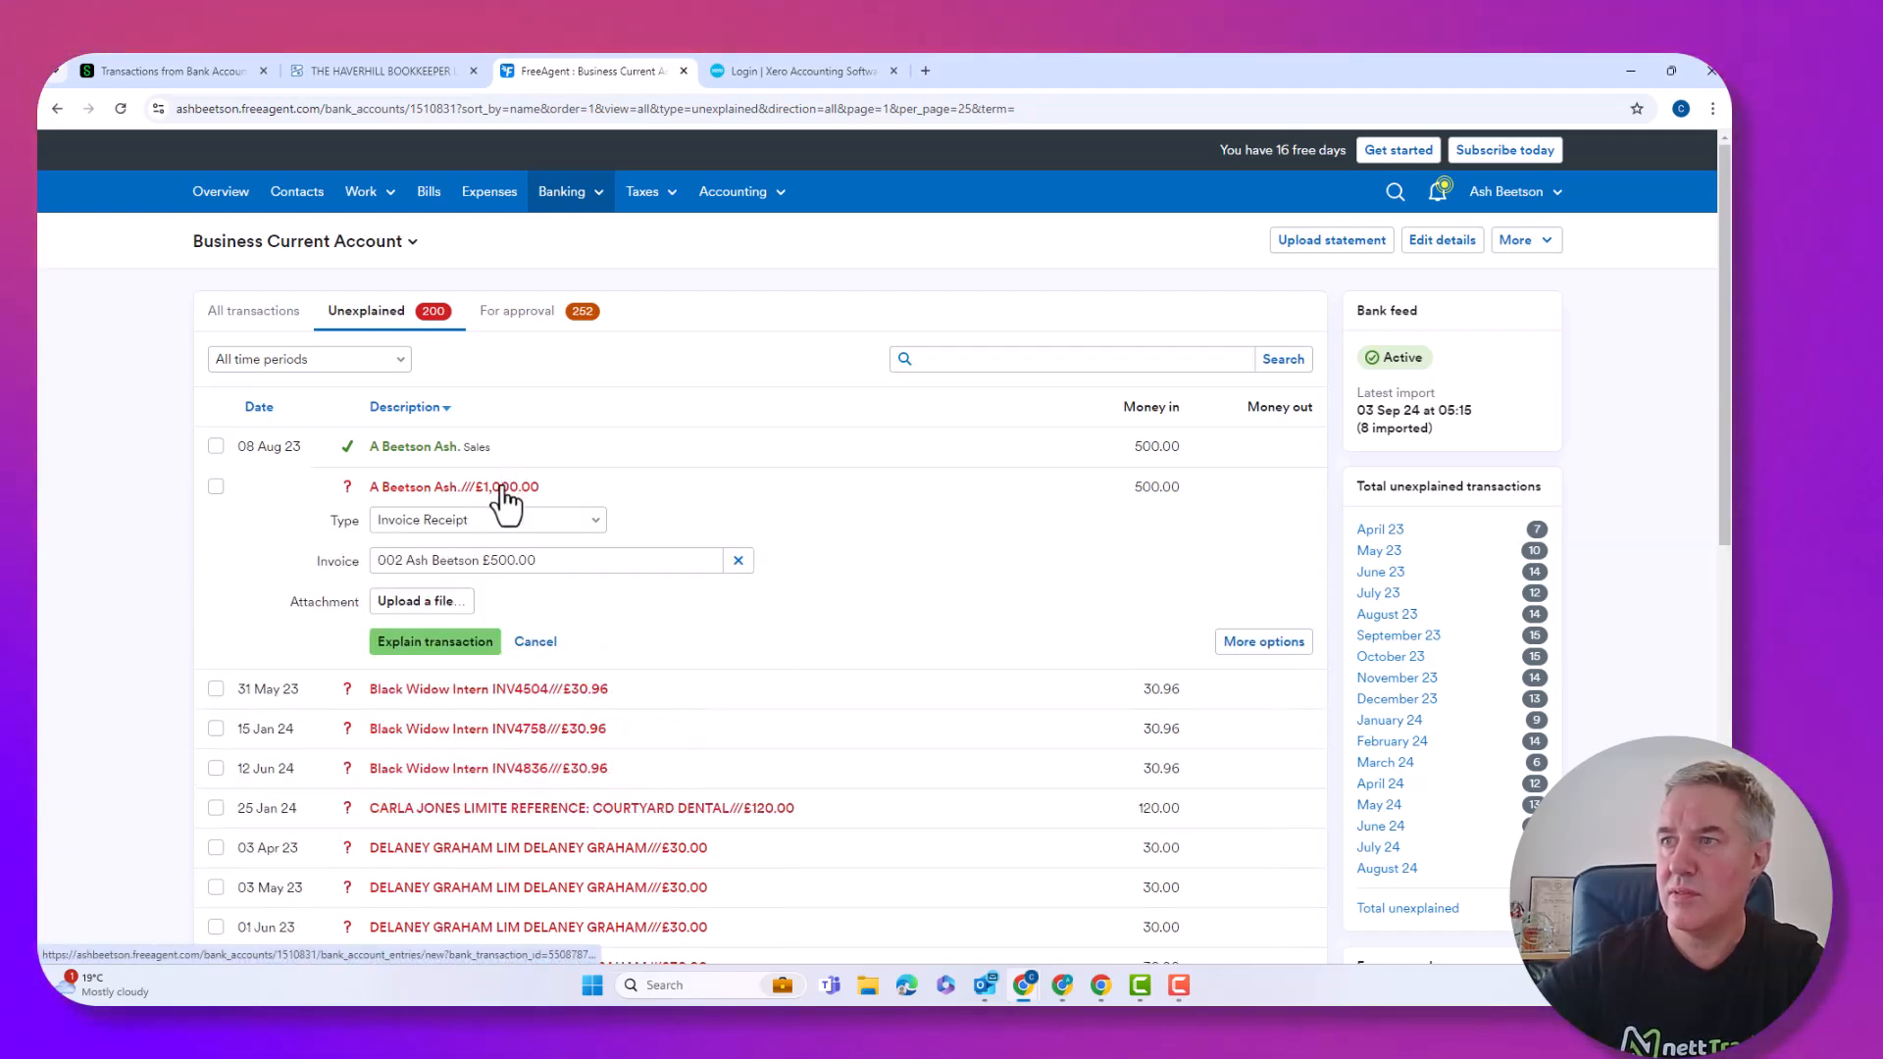
left_click(505, 518)
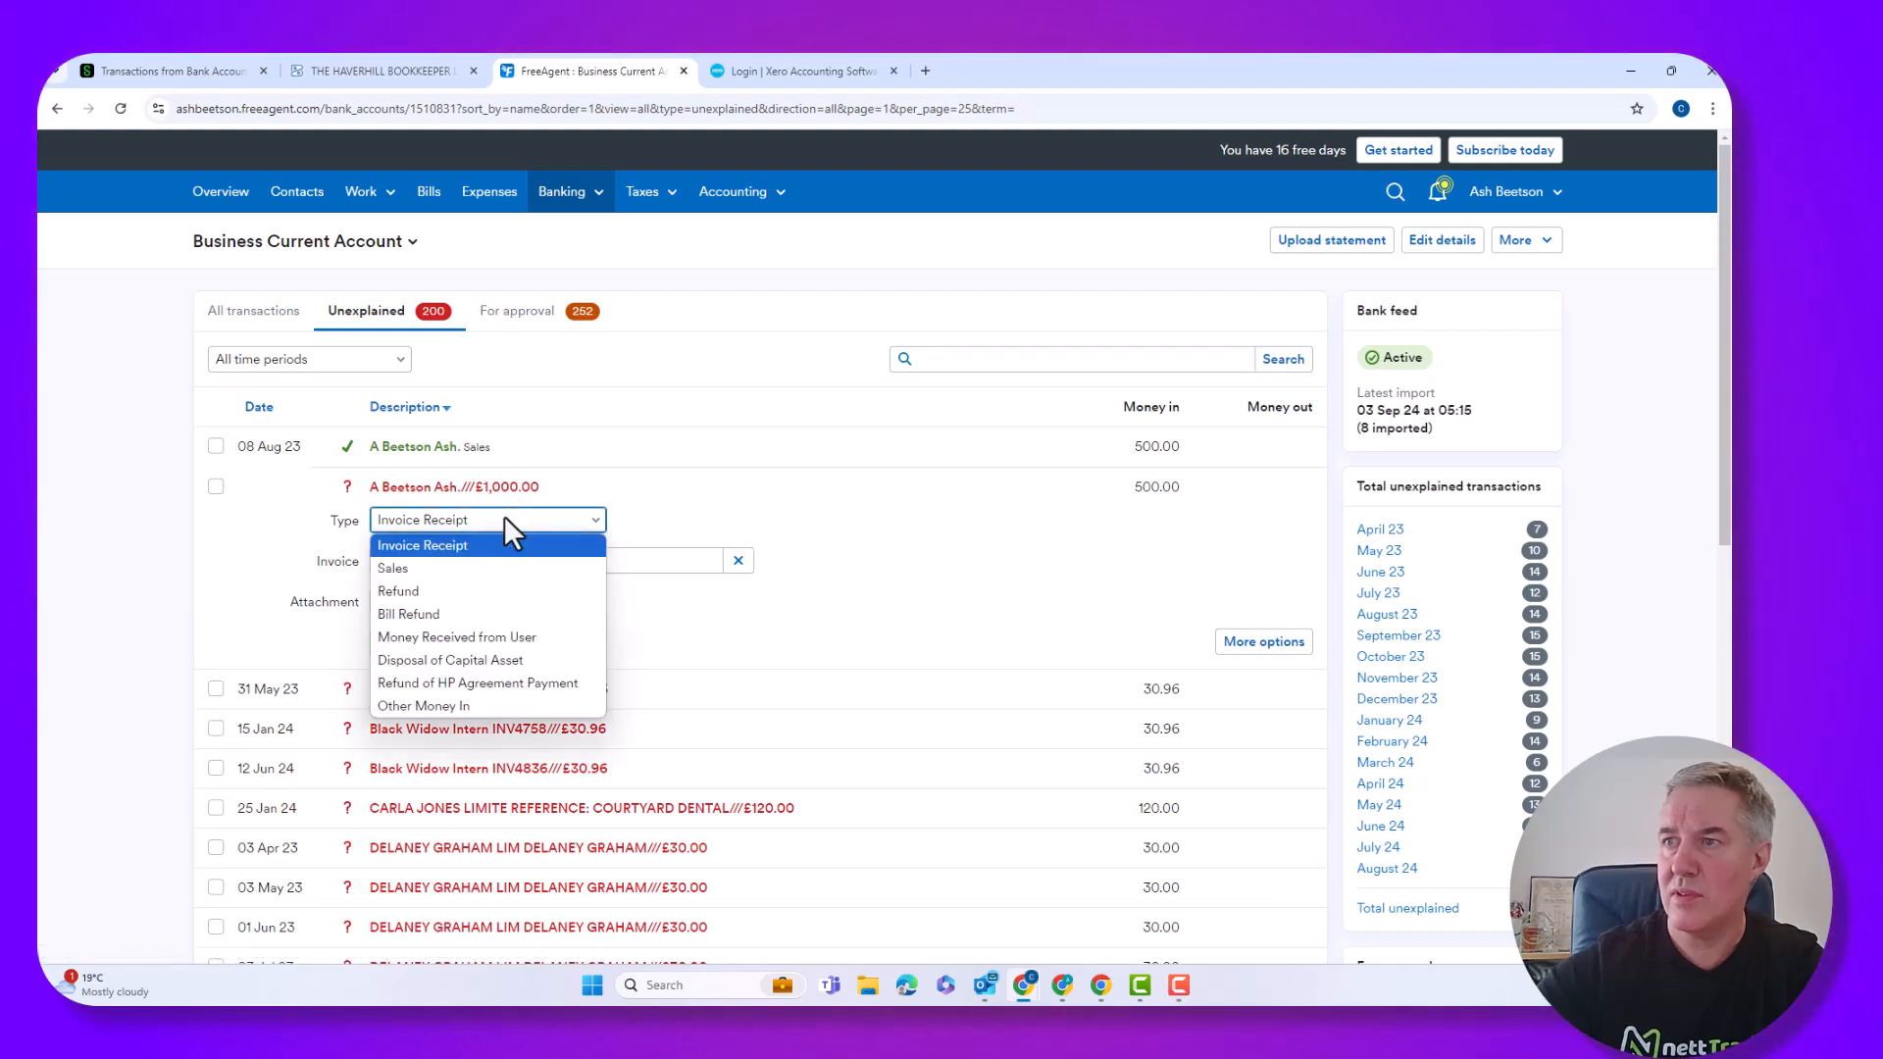
left_click(398, 567)
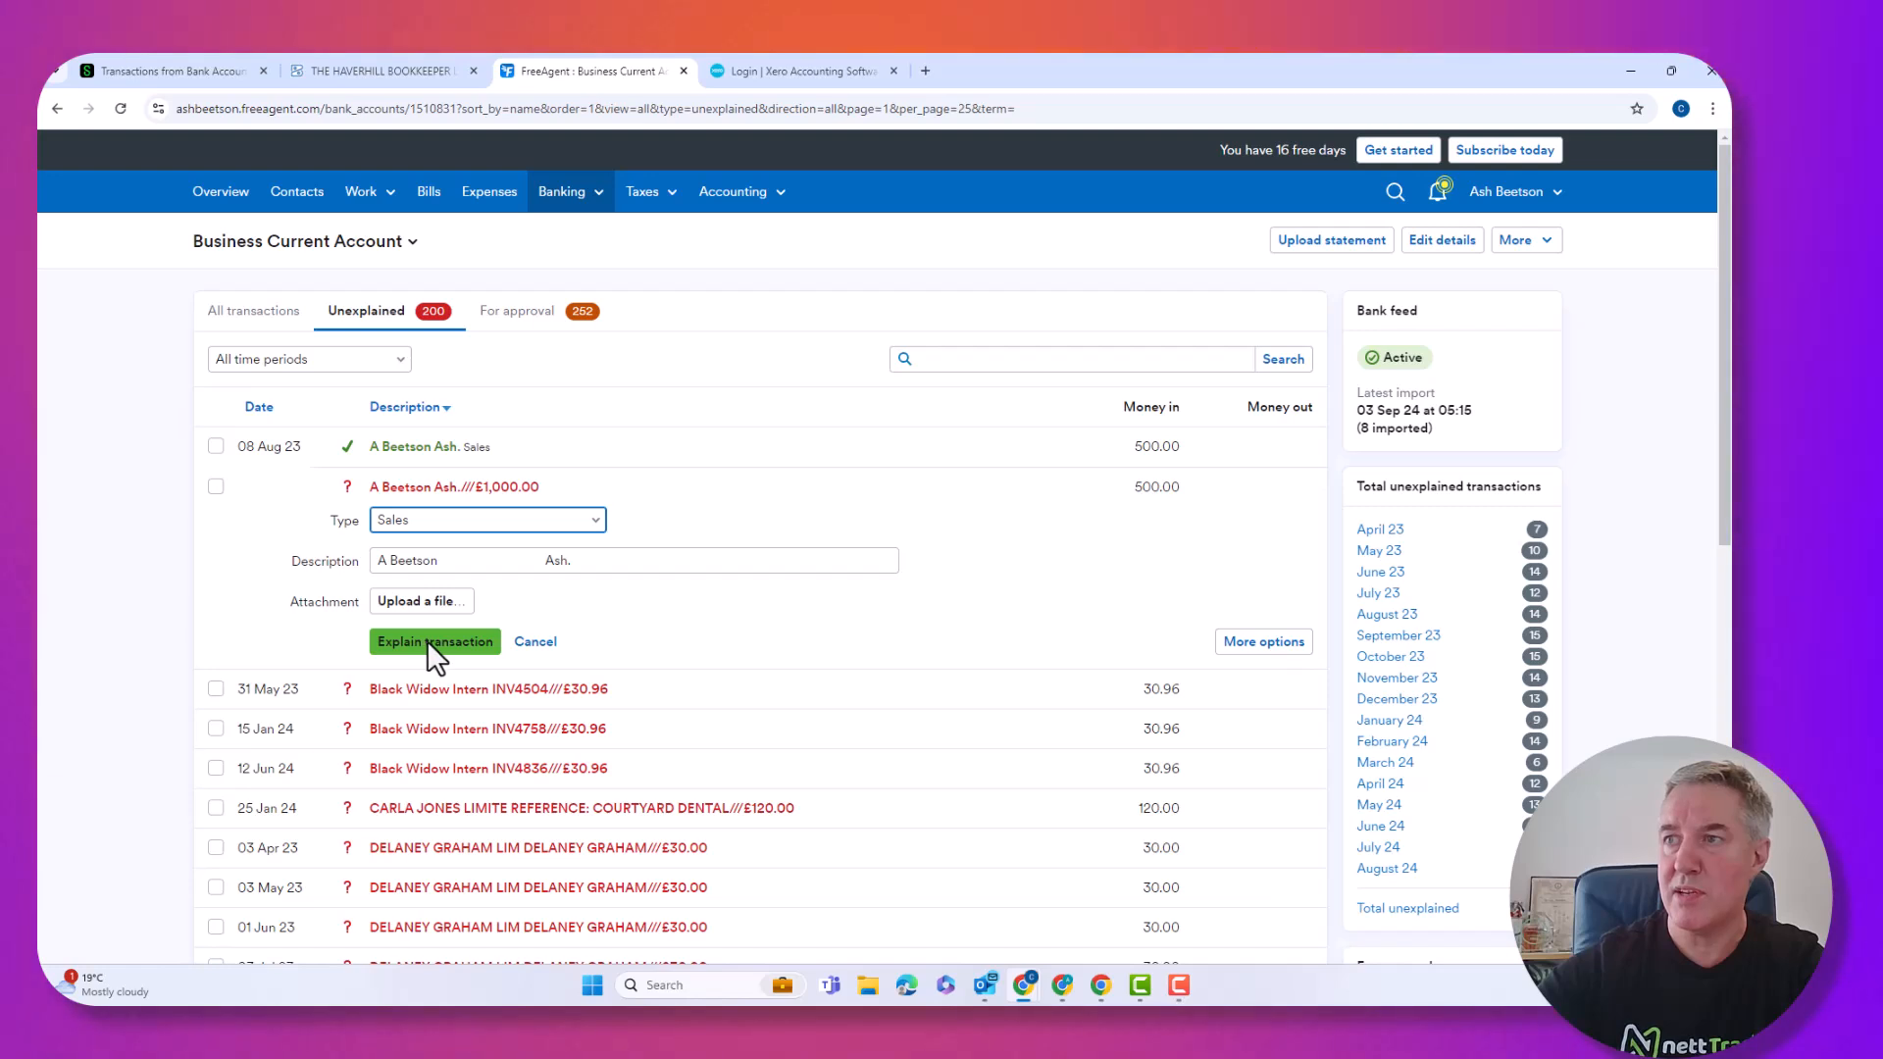
left_click(427, 639)
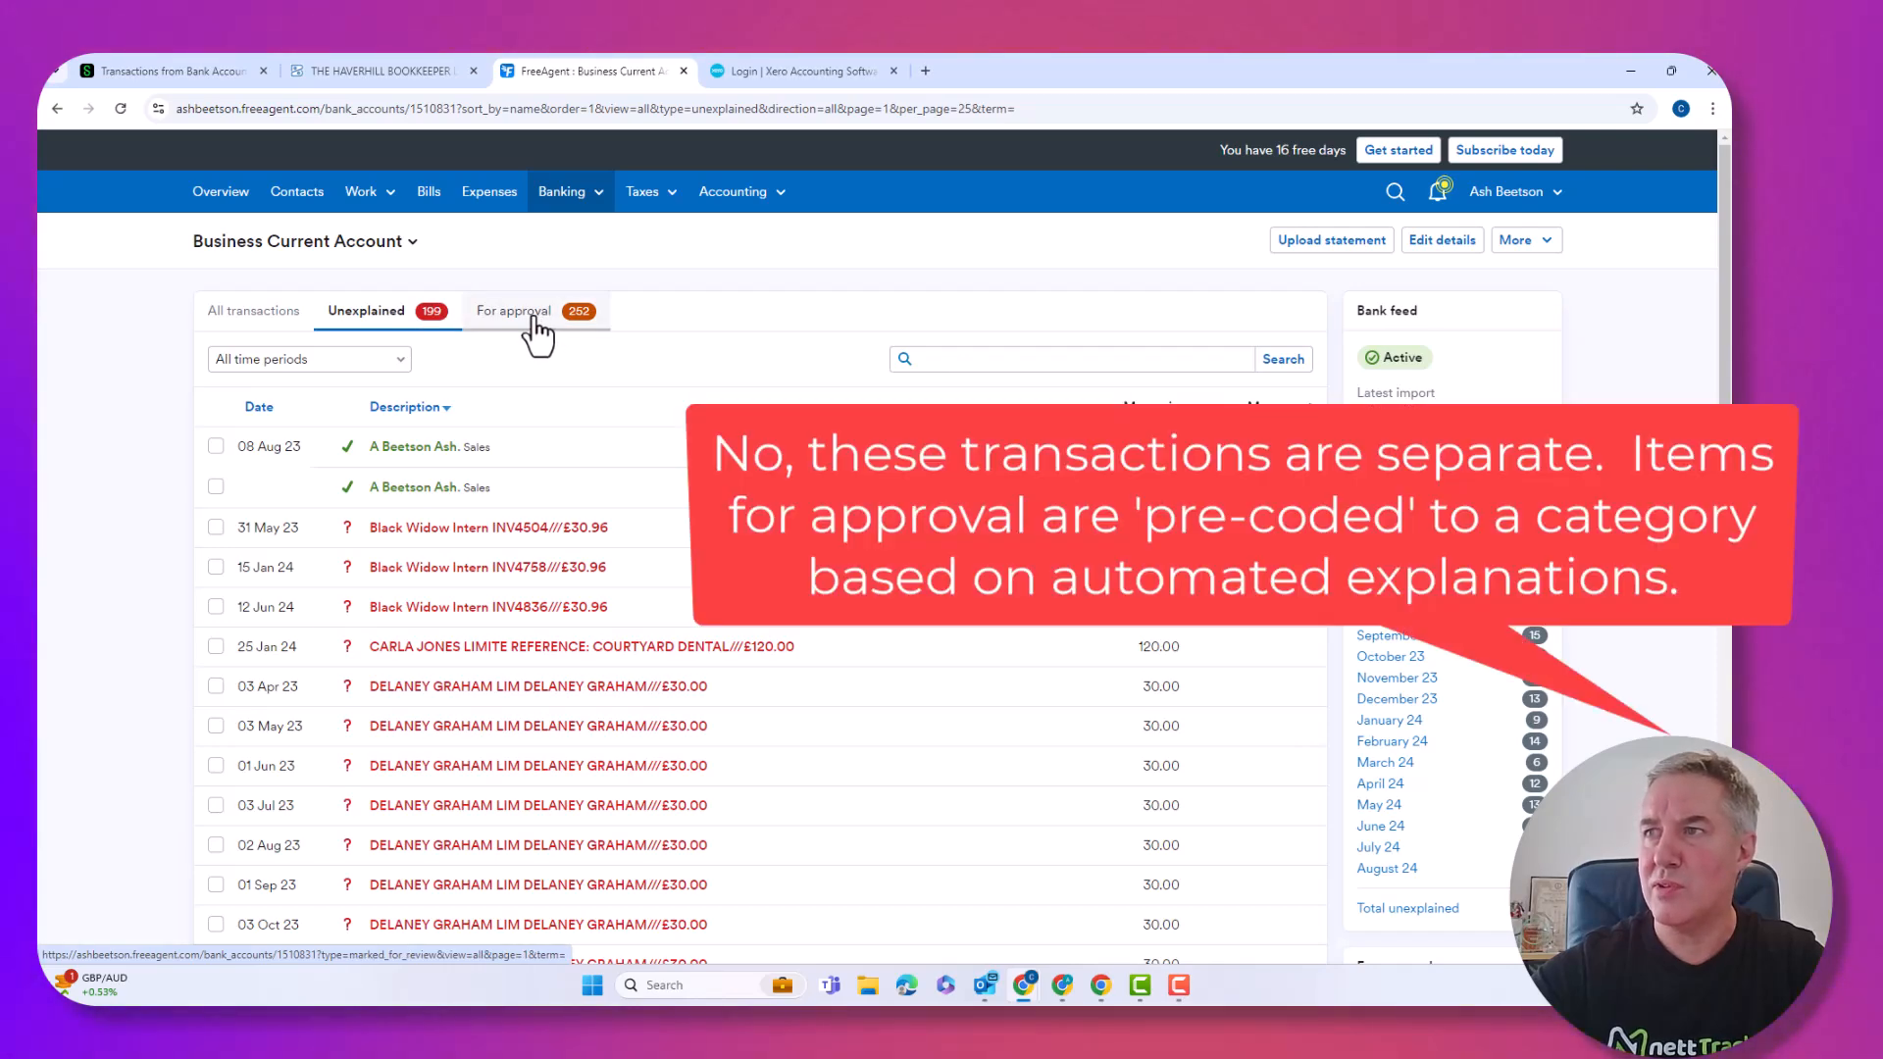
Approve the first six pre-coded April 2023 items in For approval, from the 01 Apr service charge onward.
left_click(530, 314)
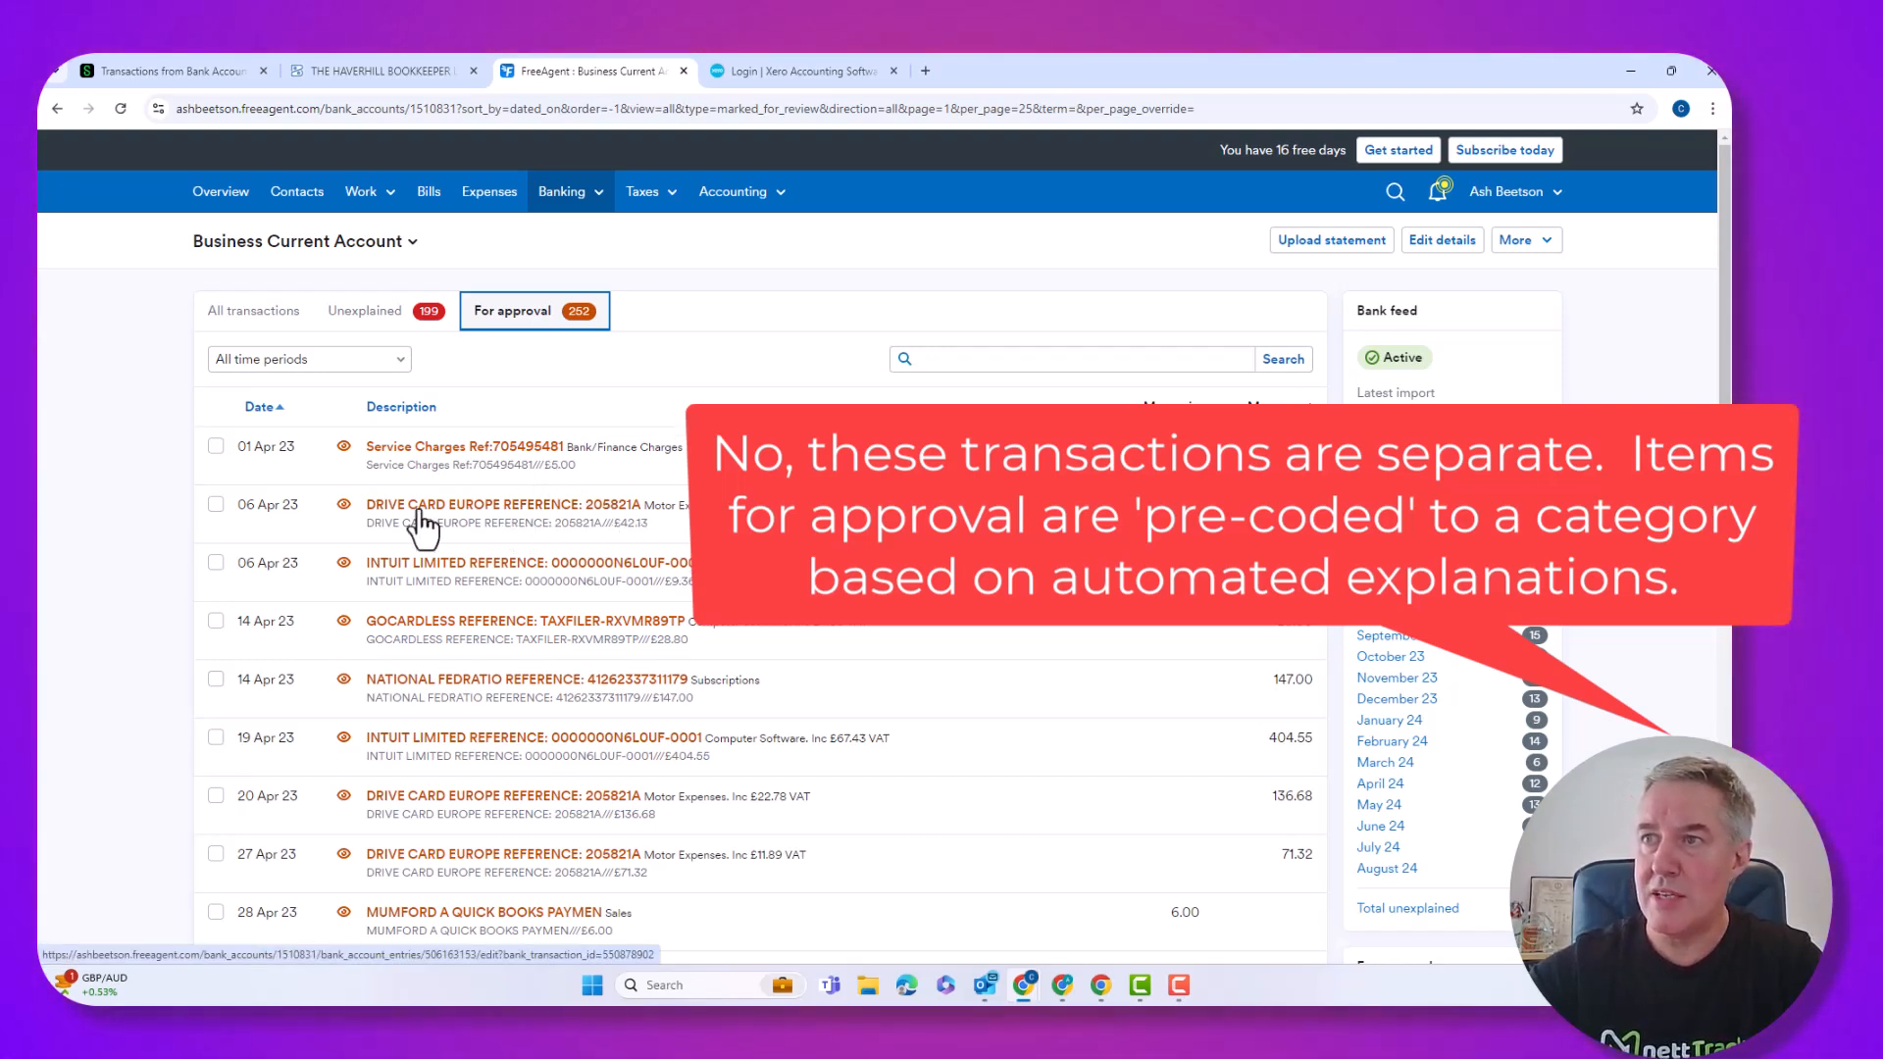
left_click(216, 446)
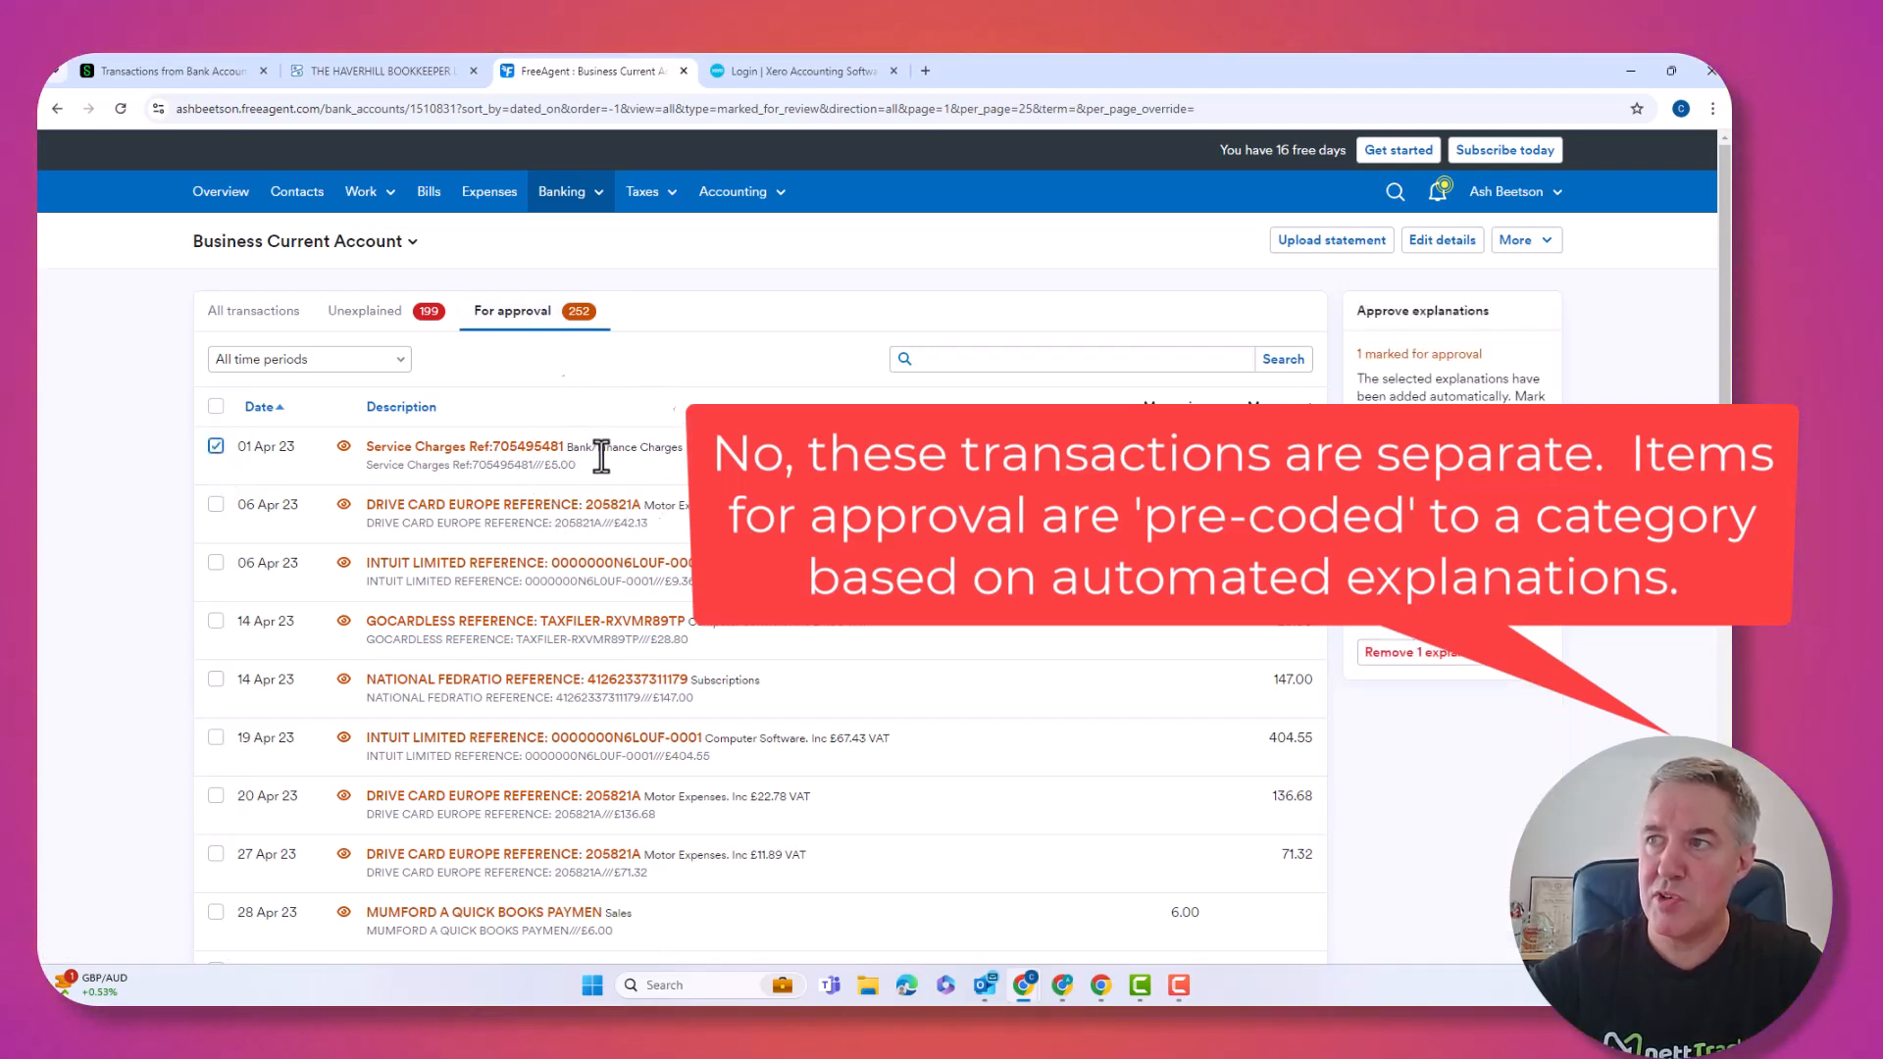
left_click(216, 505)
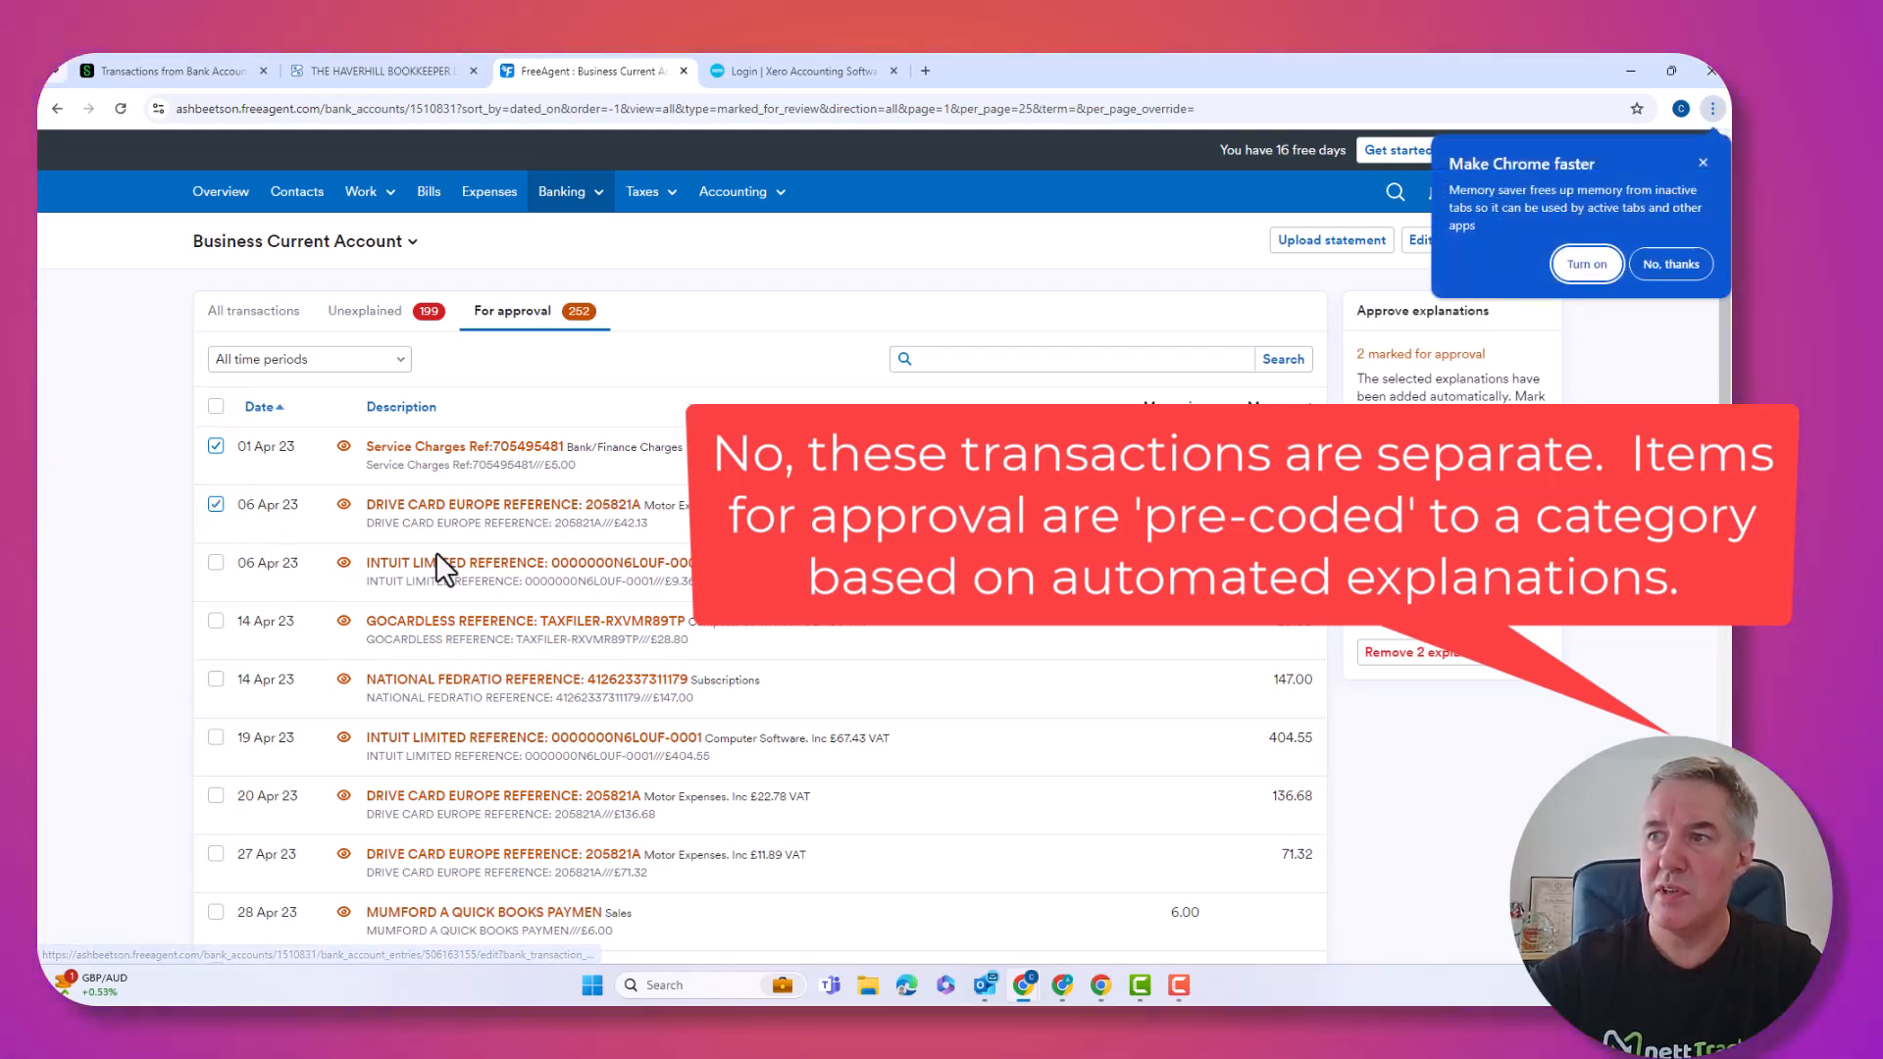
left_click(216, 564)
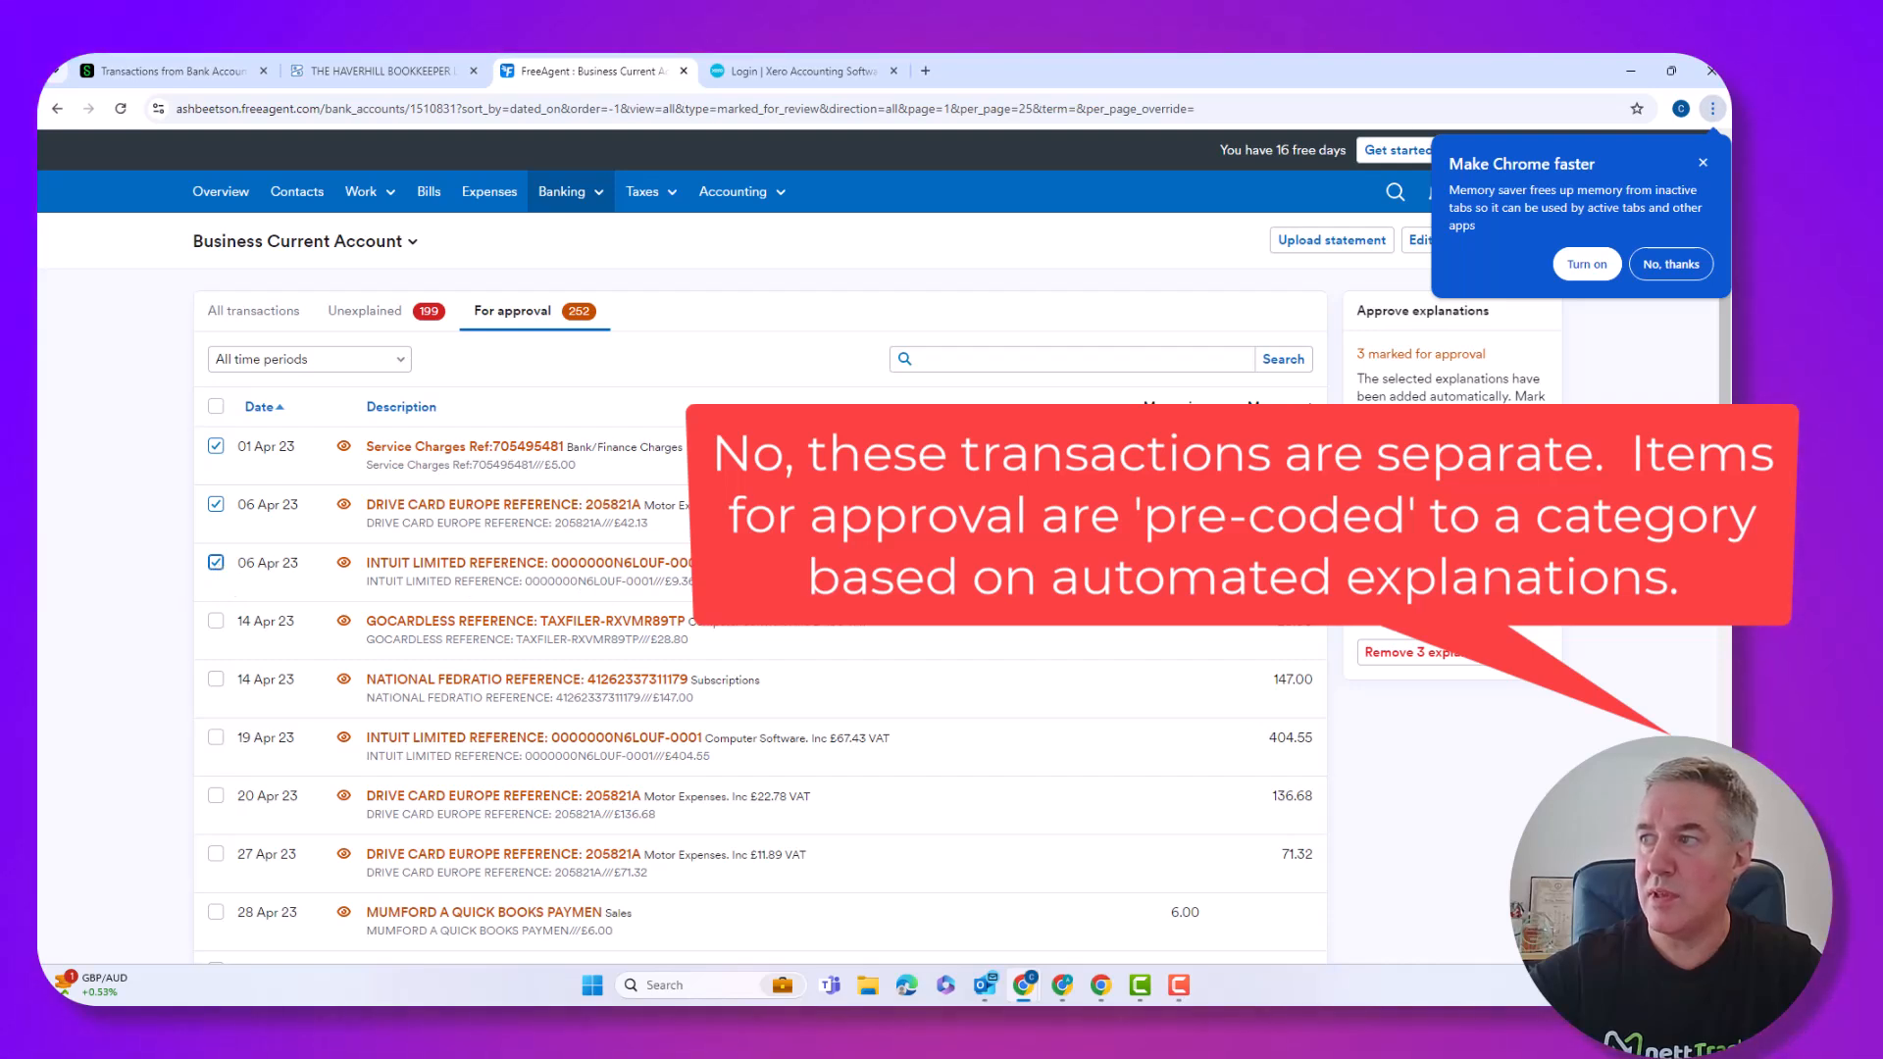
left_click(216, 622)
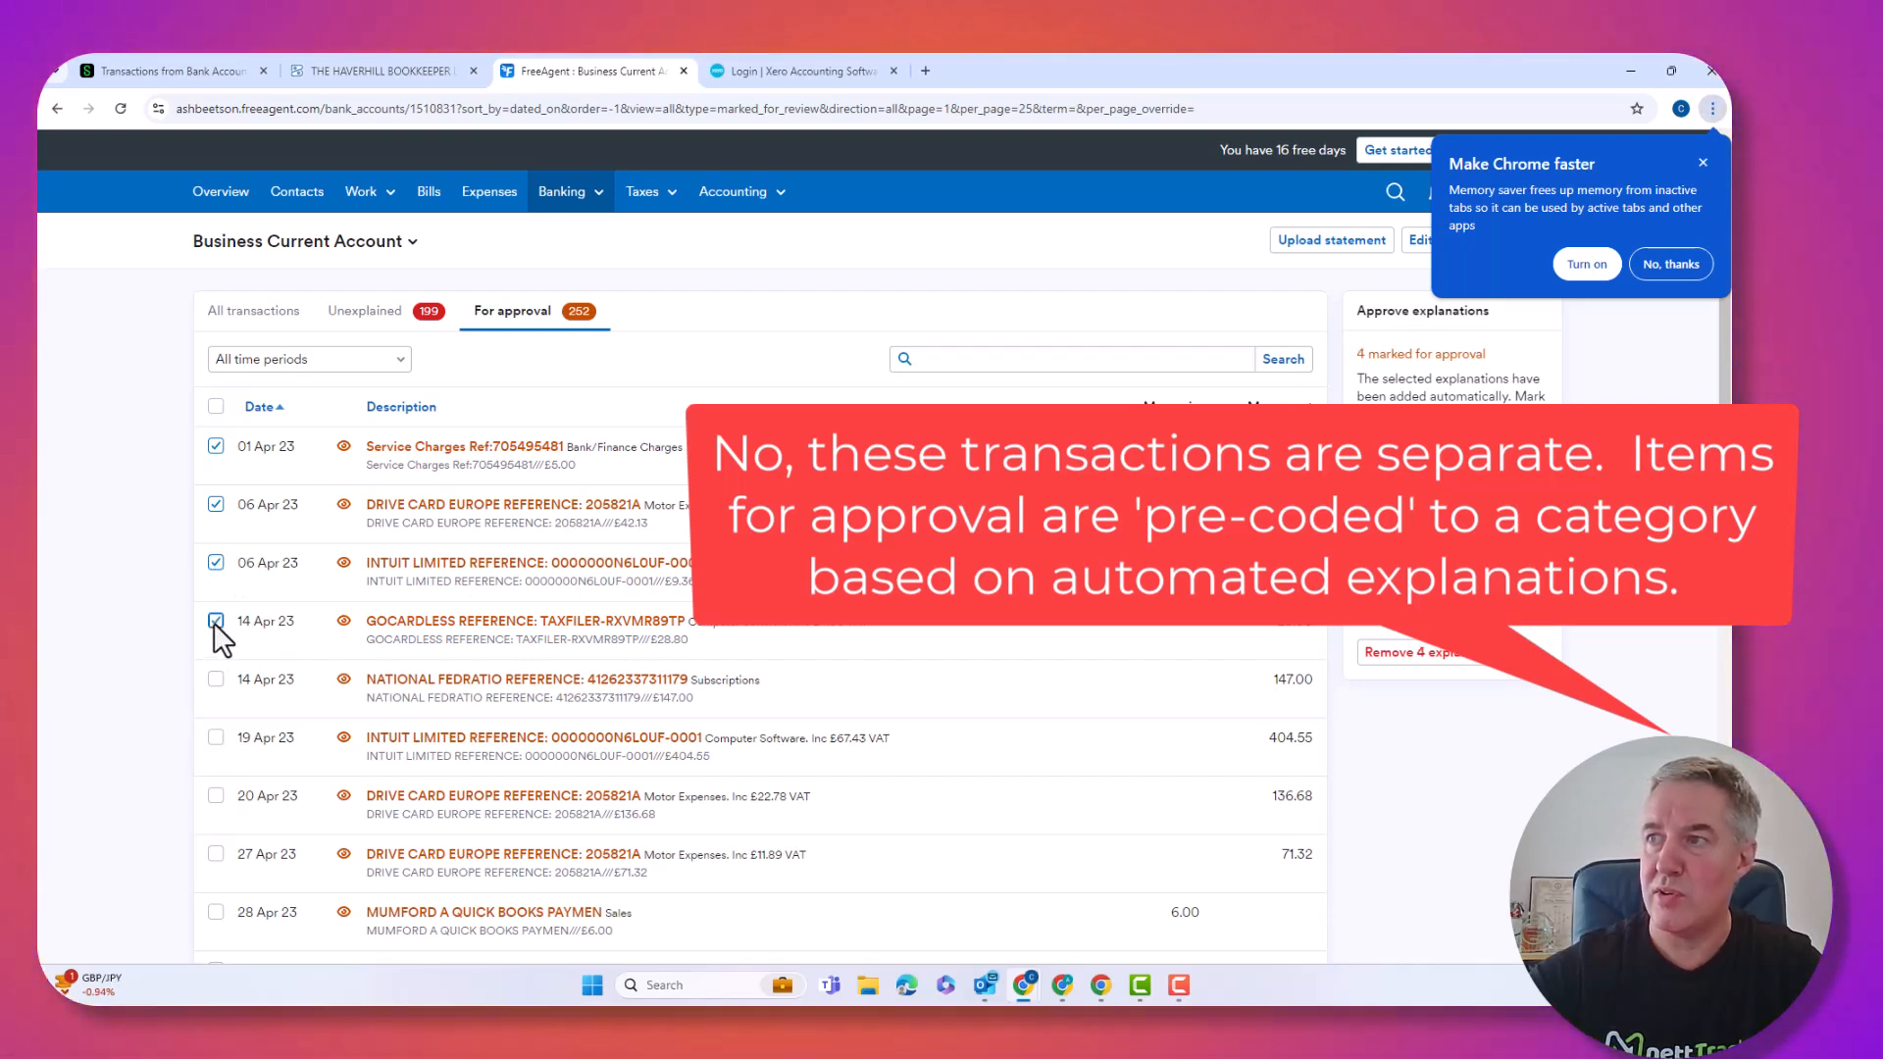
left_click(216, 680)
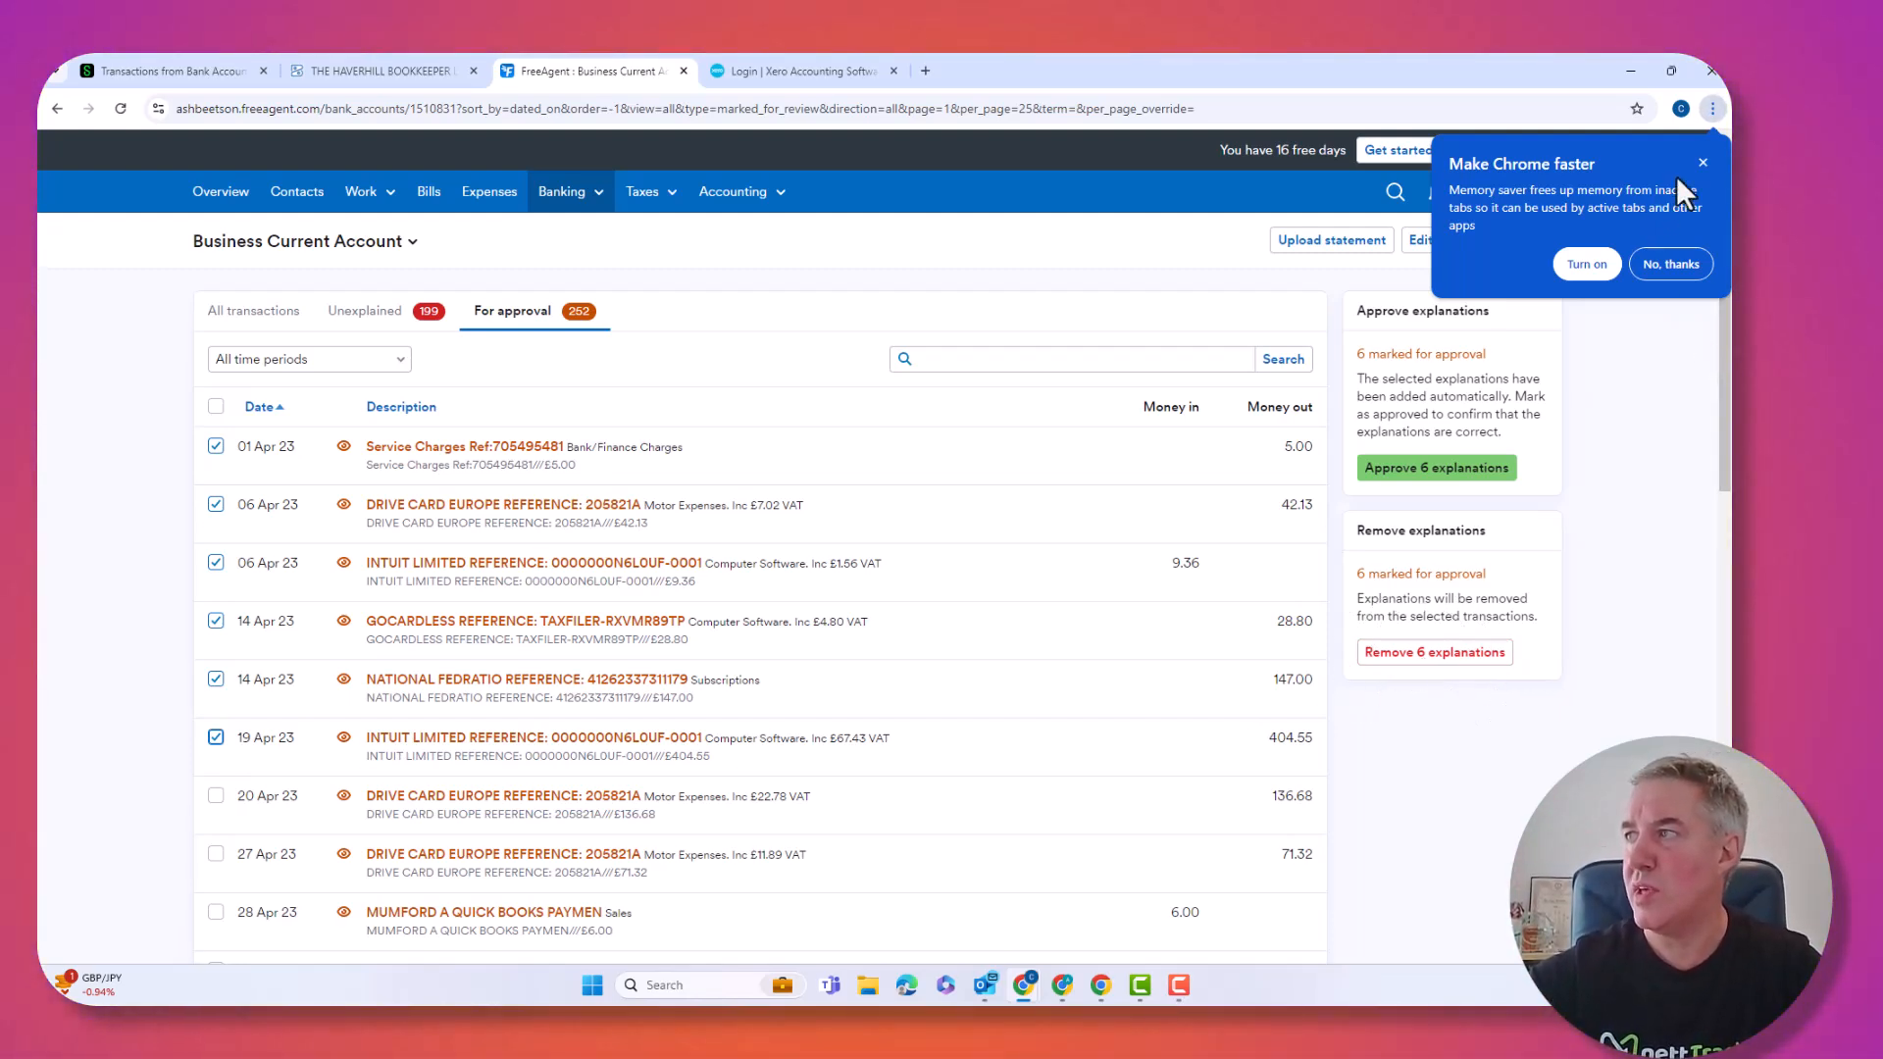
left_click(1703, 162)
left_click(1442, 468)
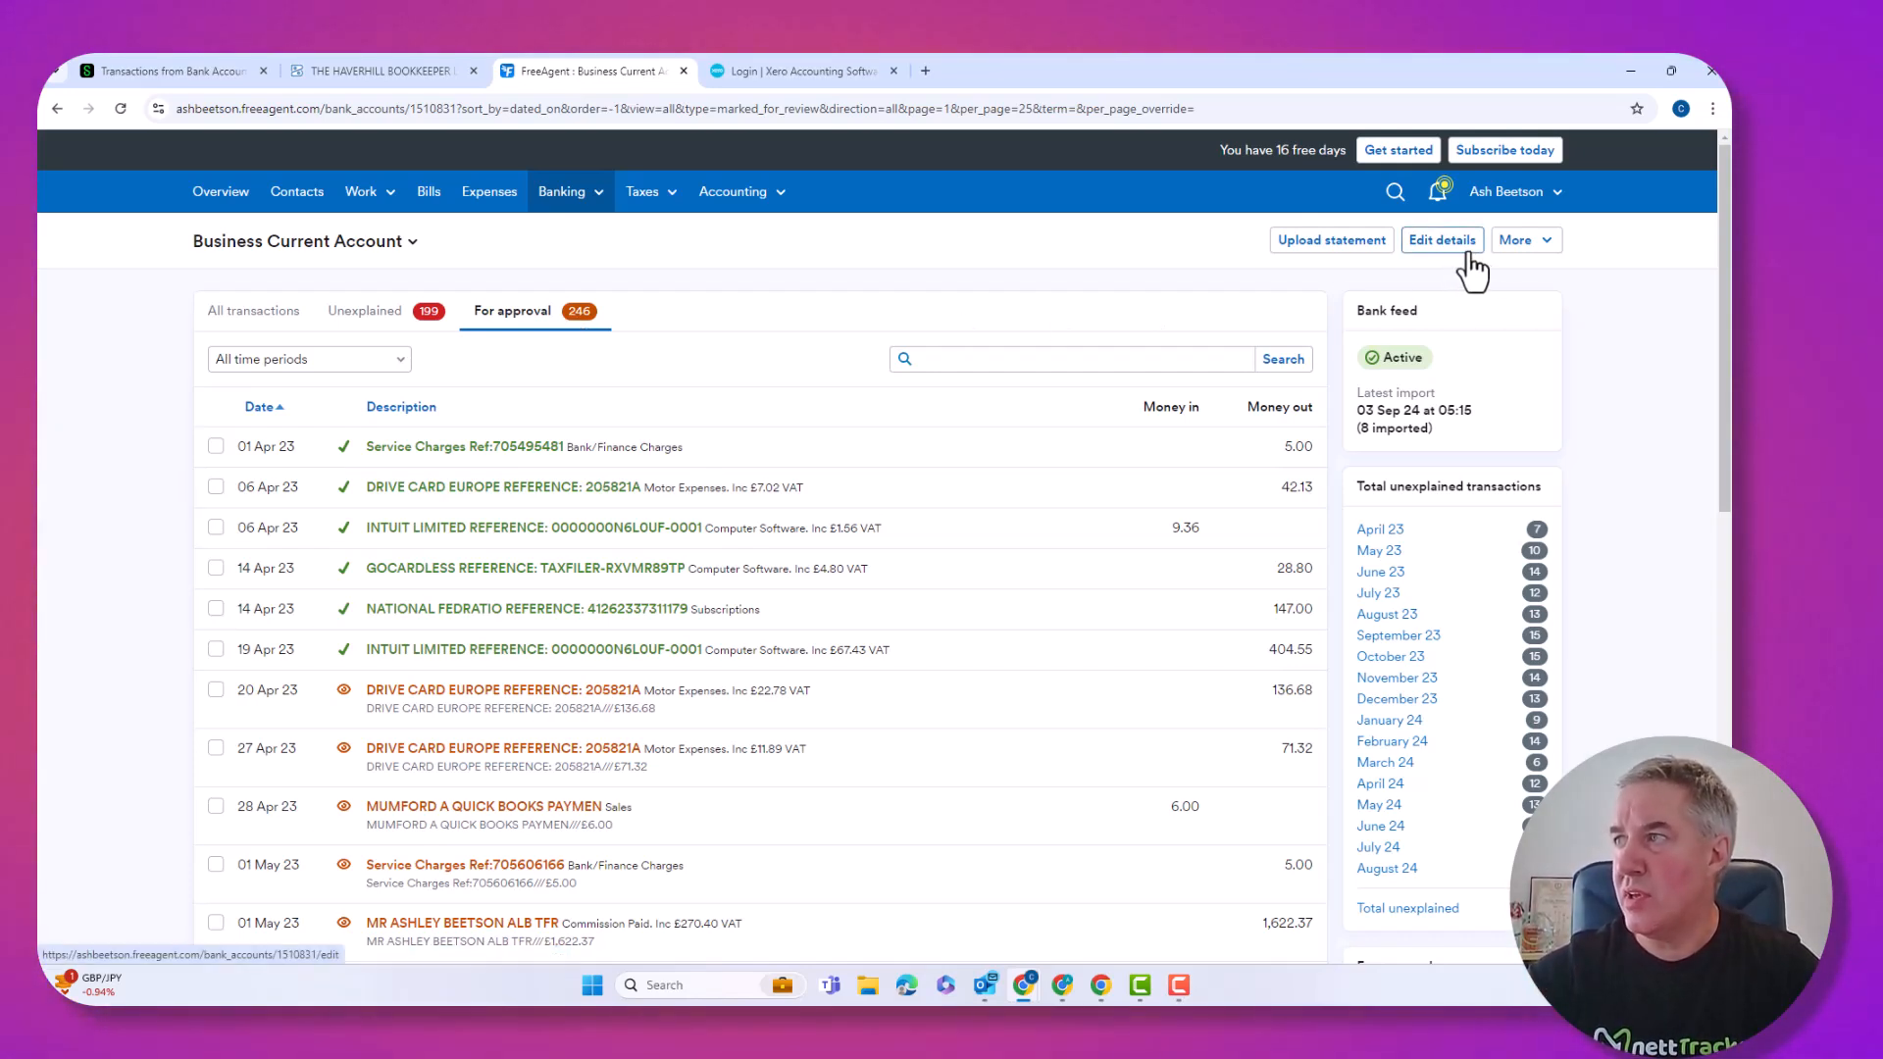
Open the Guess Rules settings from the bank account's More menu.
left_click(1542, 245)
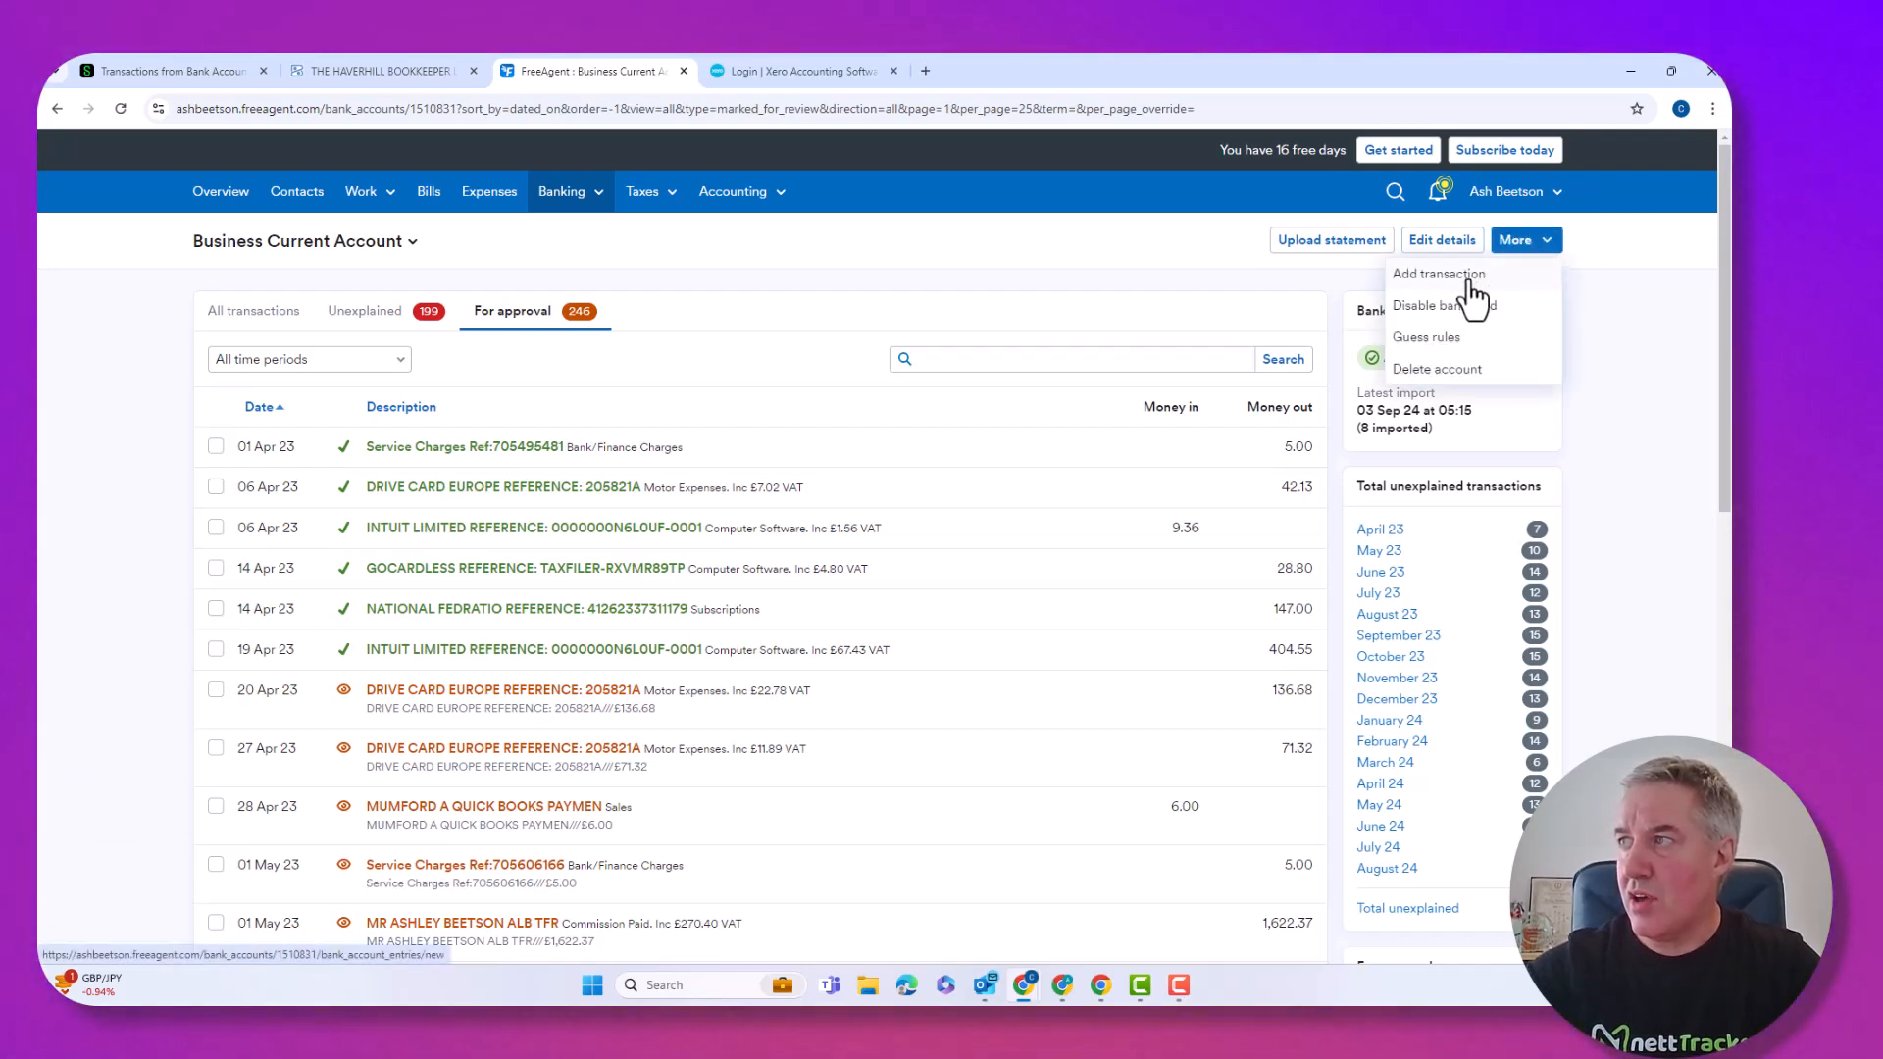
left_click(1424, 339)
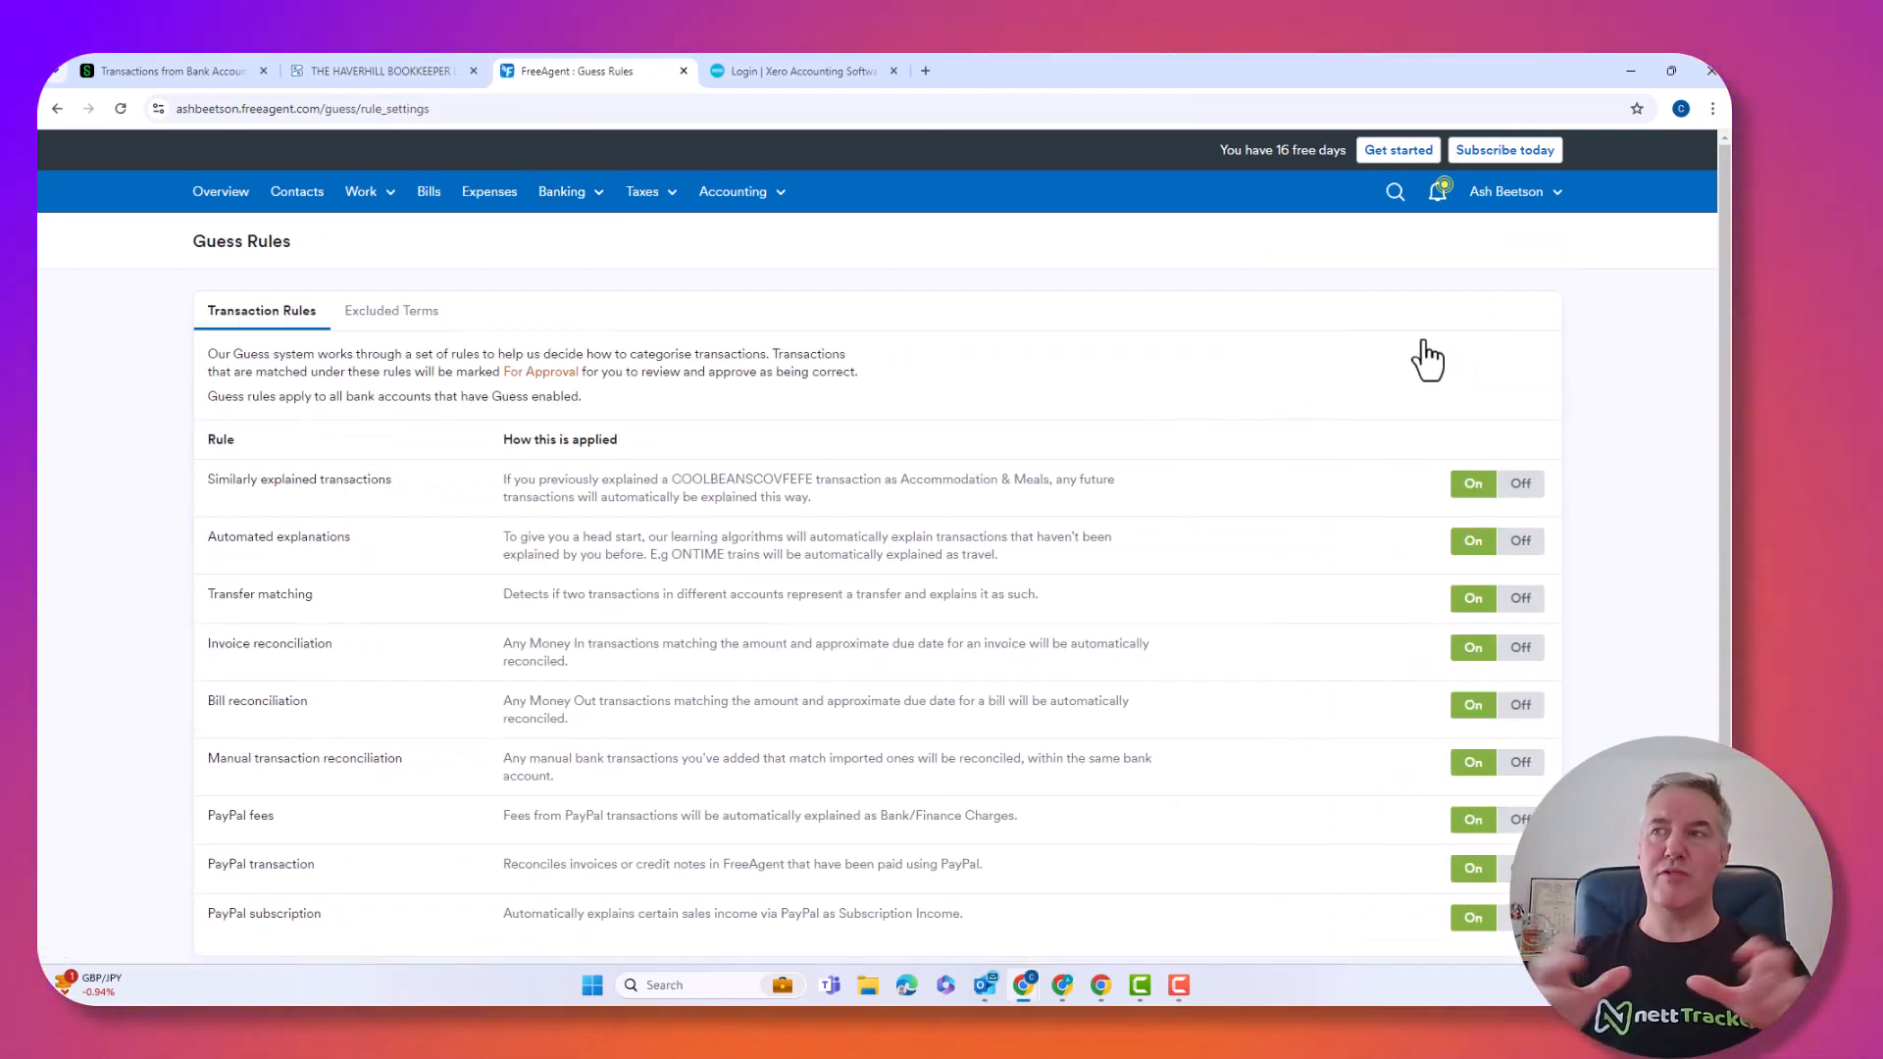
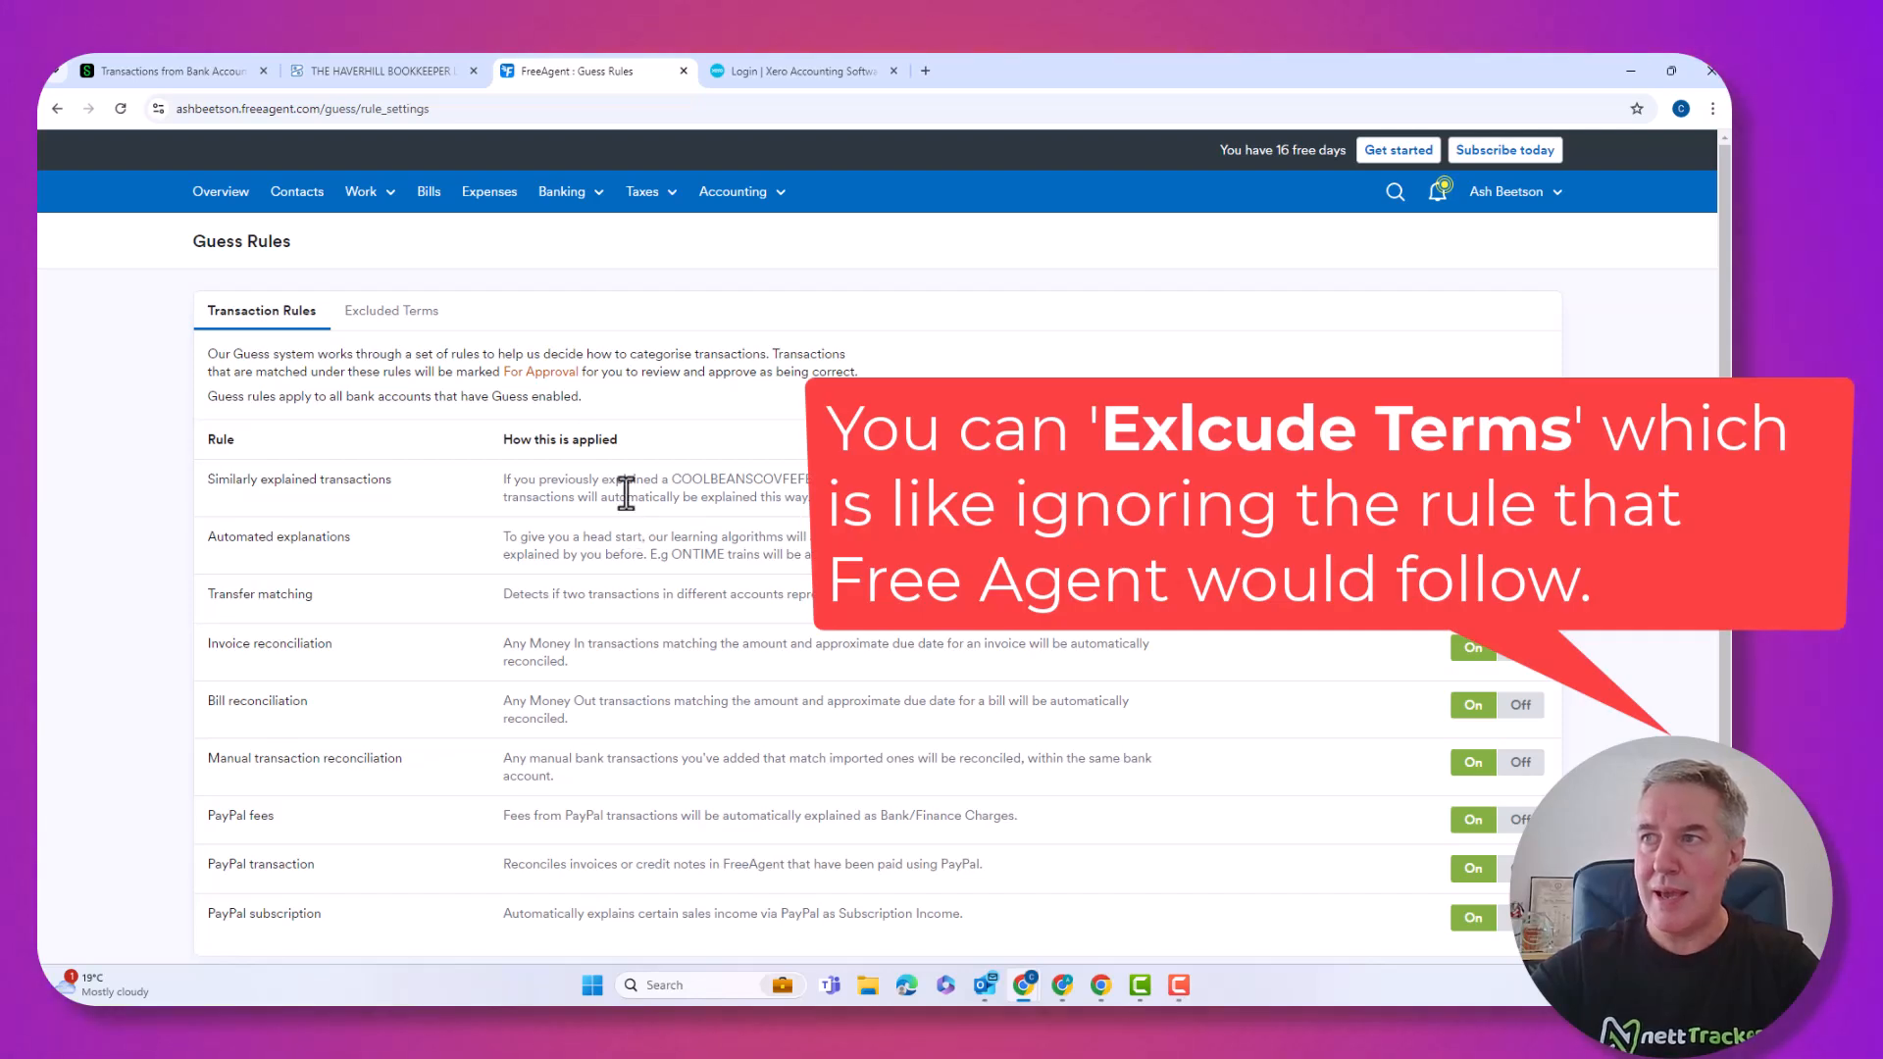
Review the list of excluded terms in the Guess Rules settings.
left_click(410, 312)
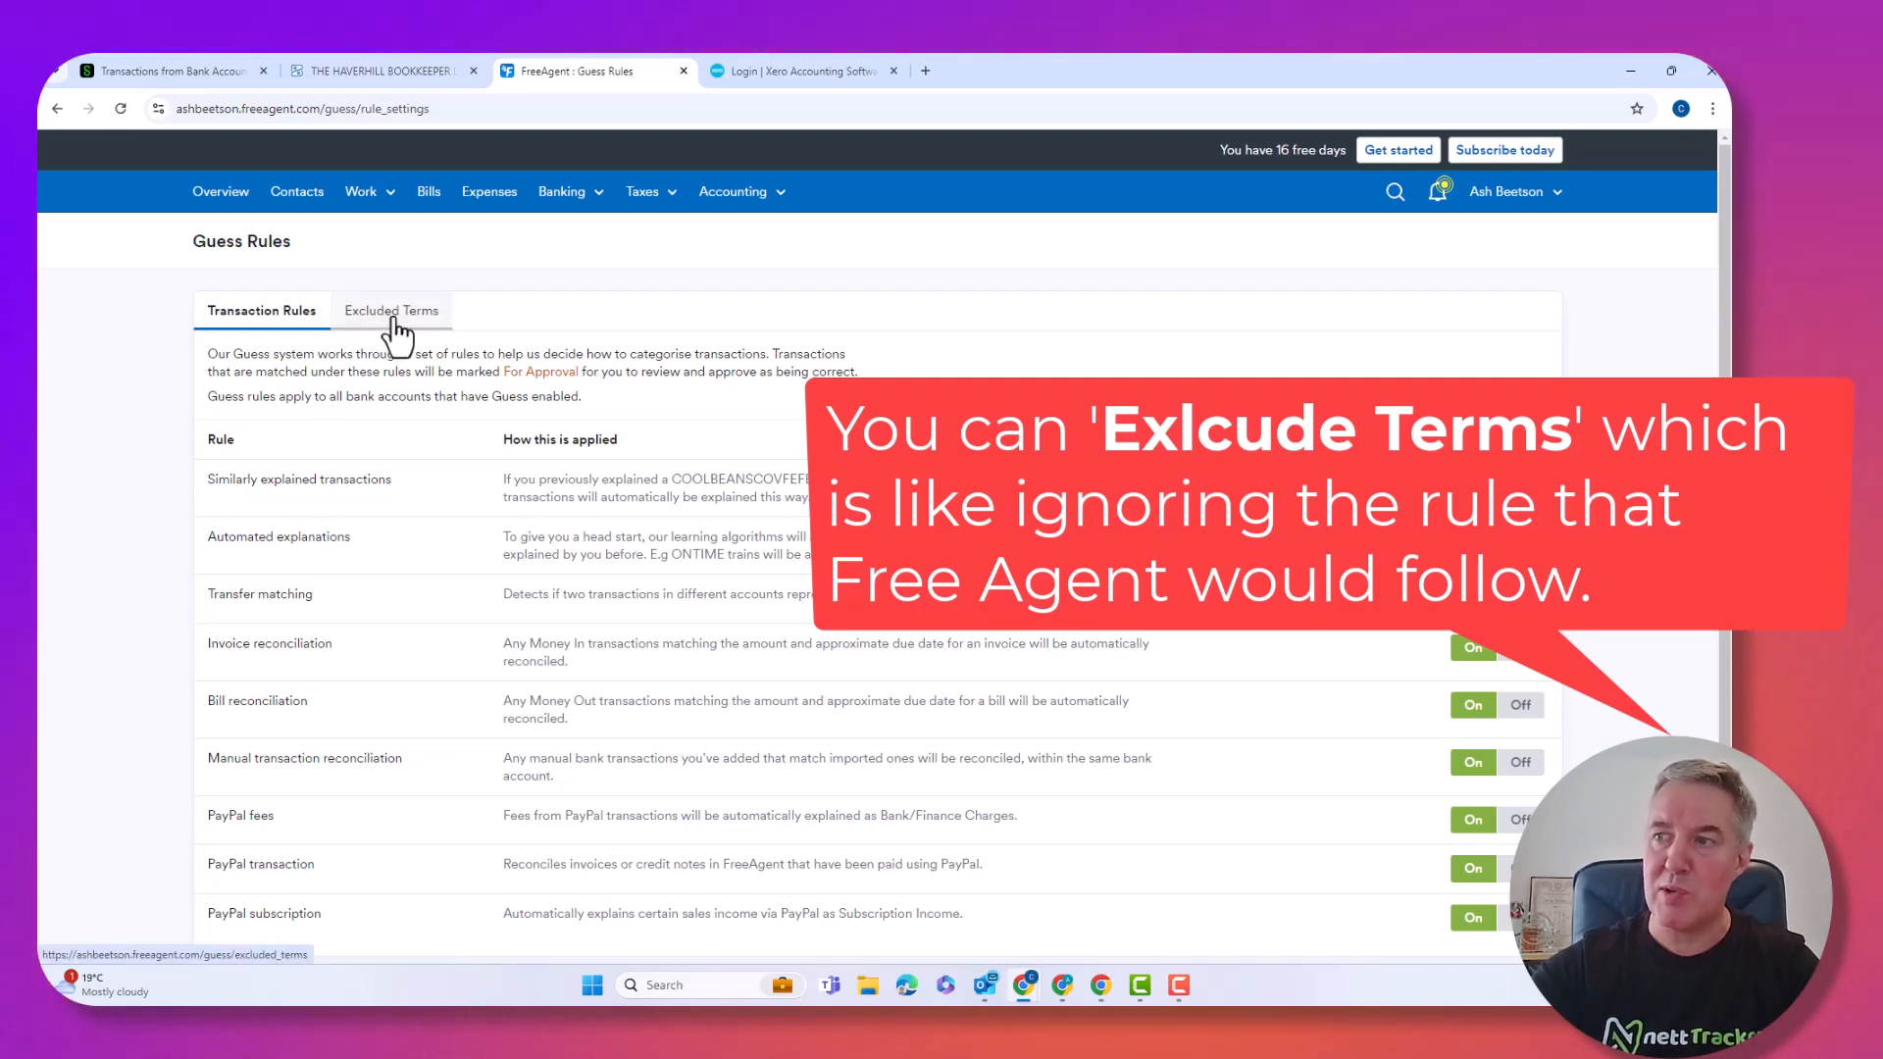
scroll(407, 461, "down", 2)
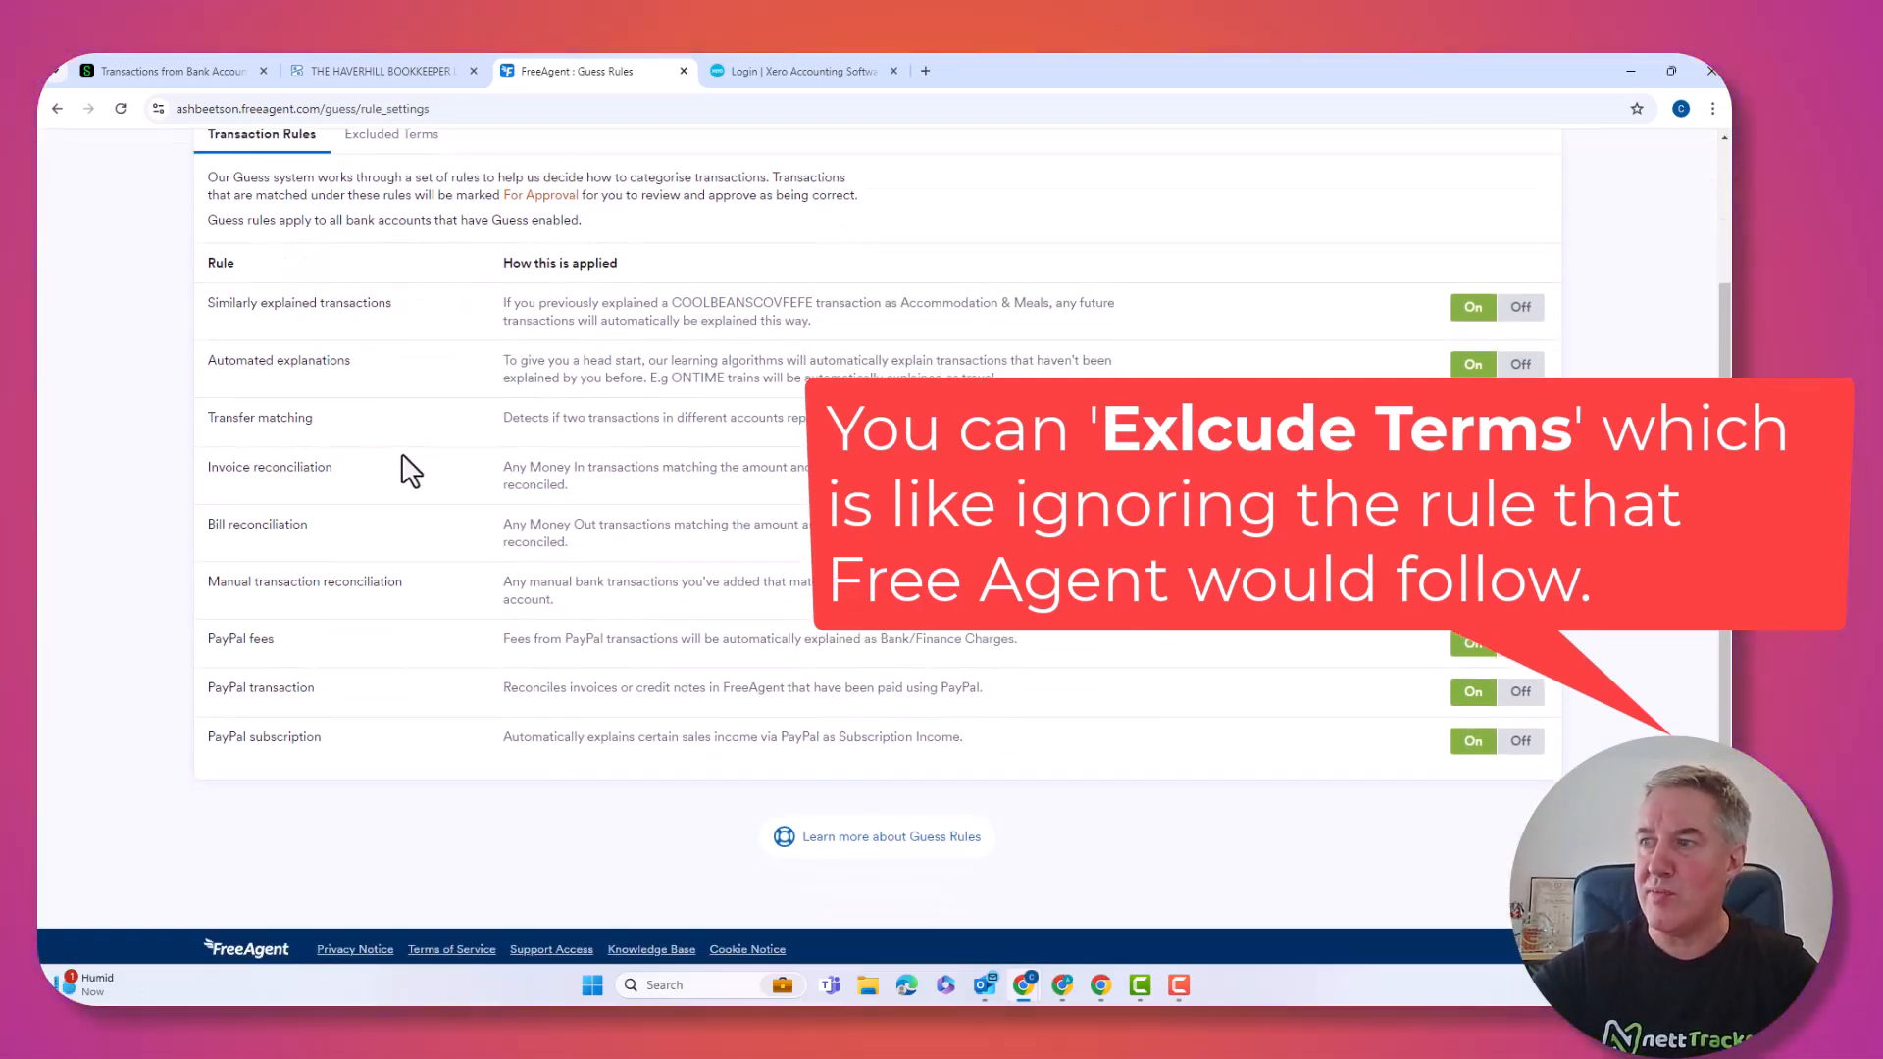
scroll(402, 453, "up", 2)
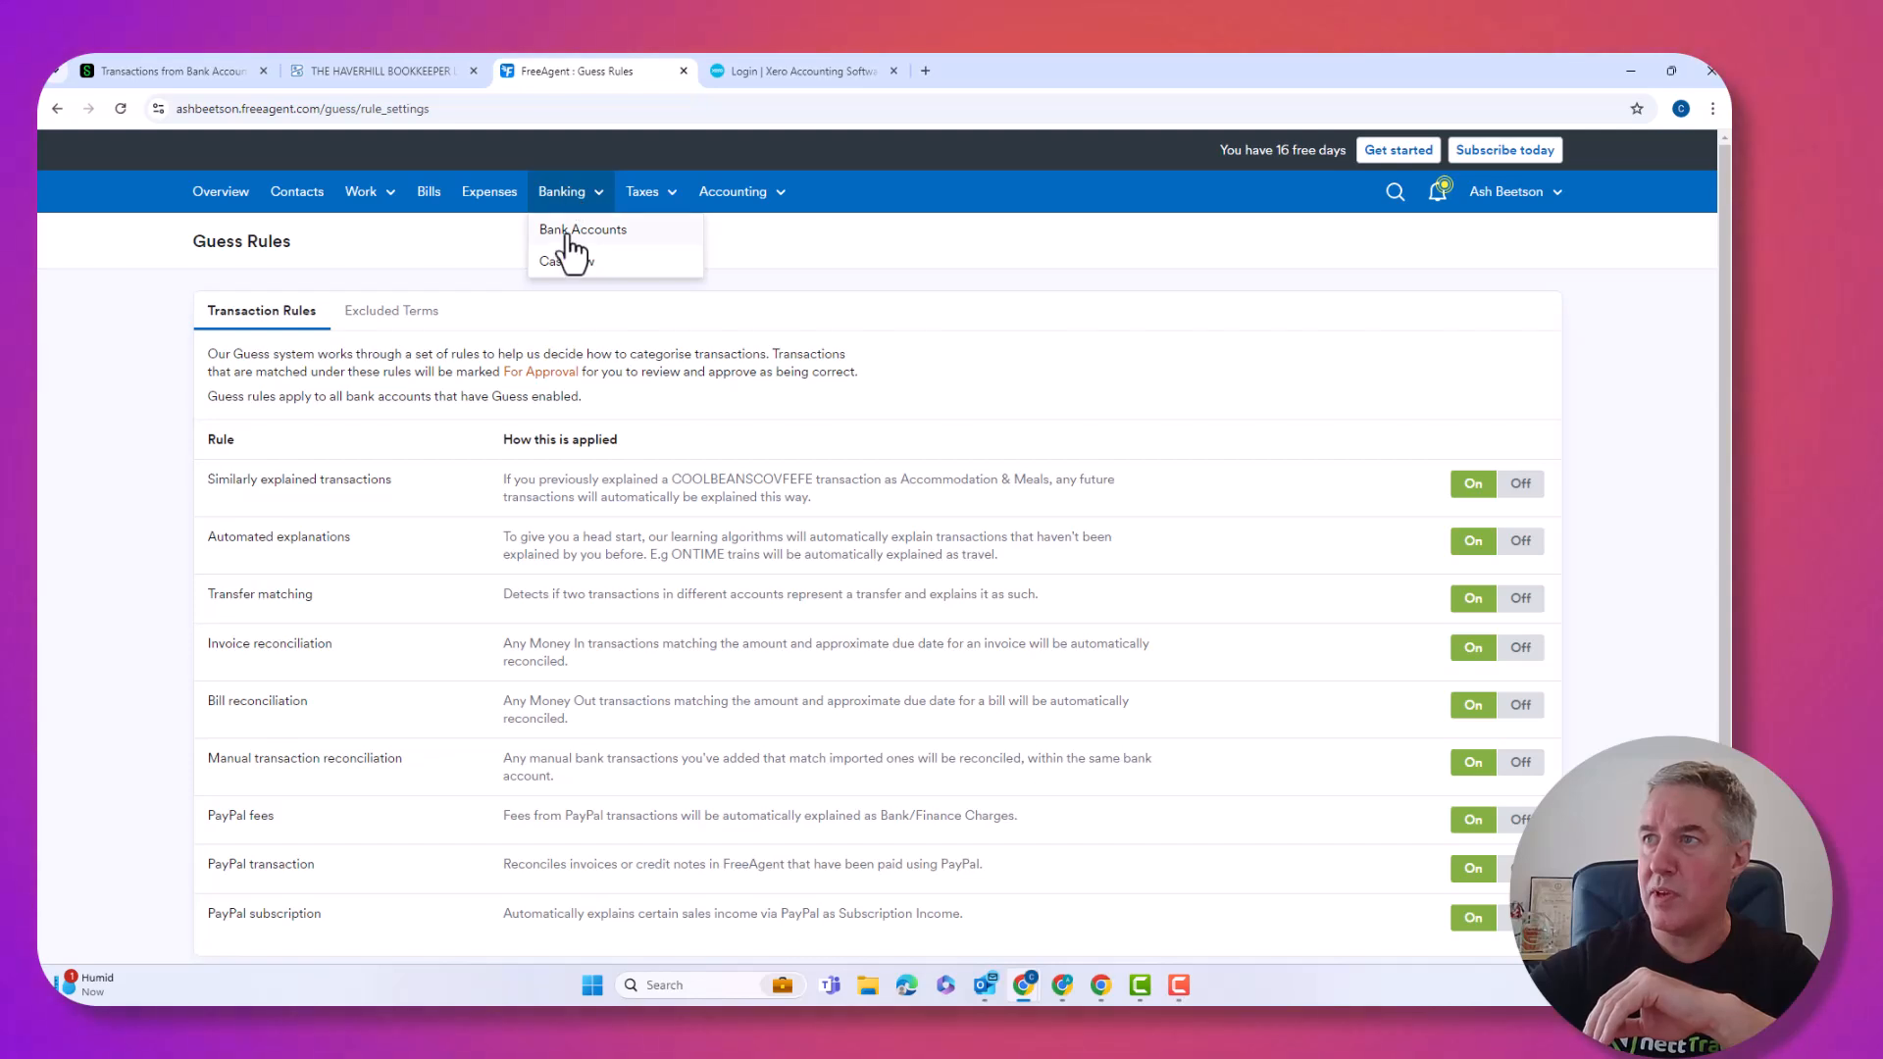
In Business Current Account, explain £500 of the £1,000 FARSCAPE receipt against invoice 002.
left_click(569, 235)
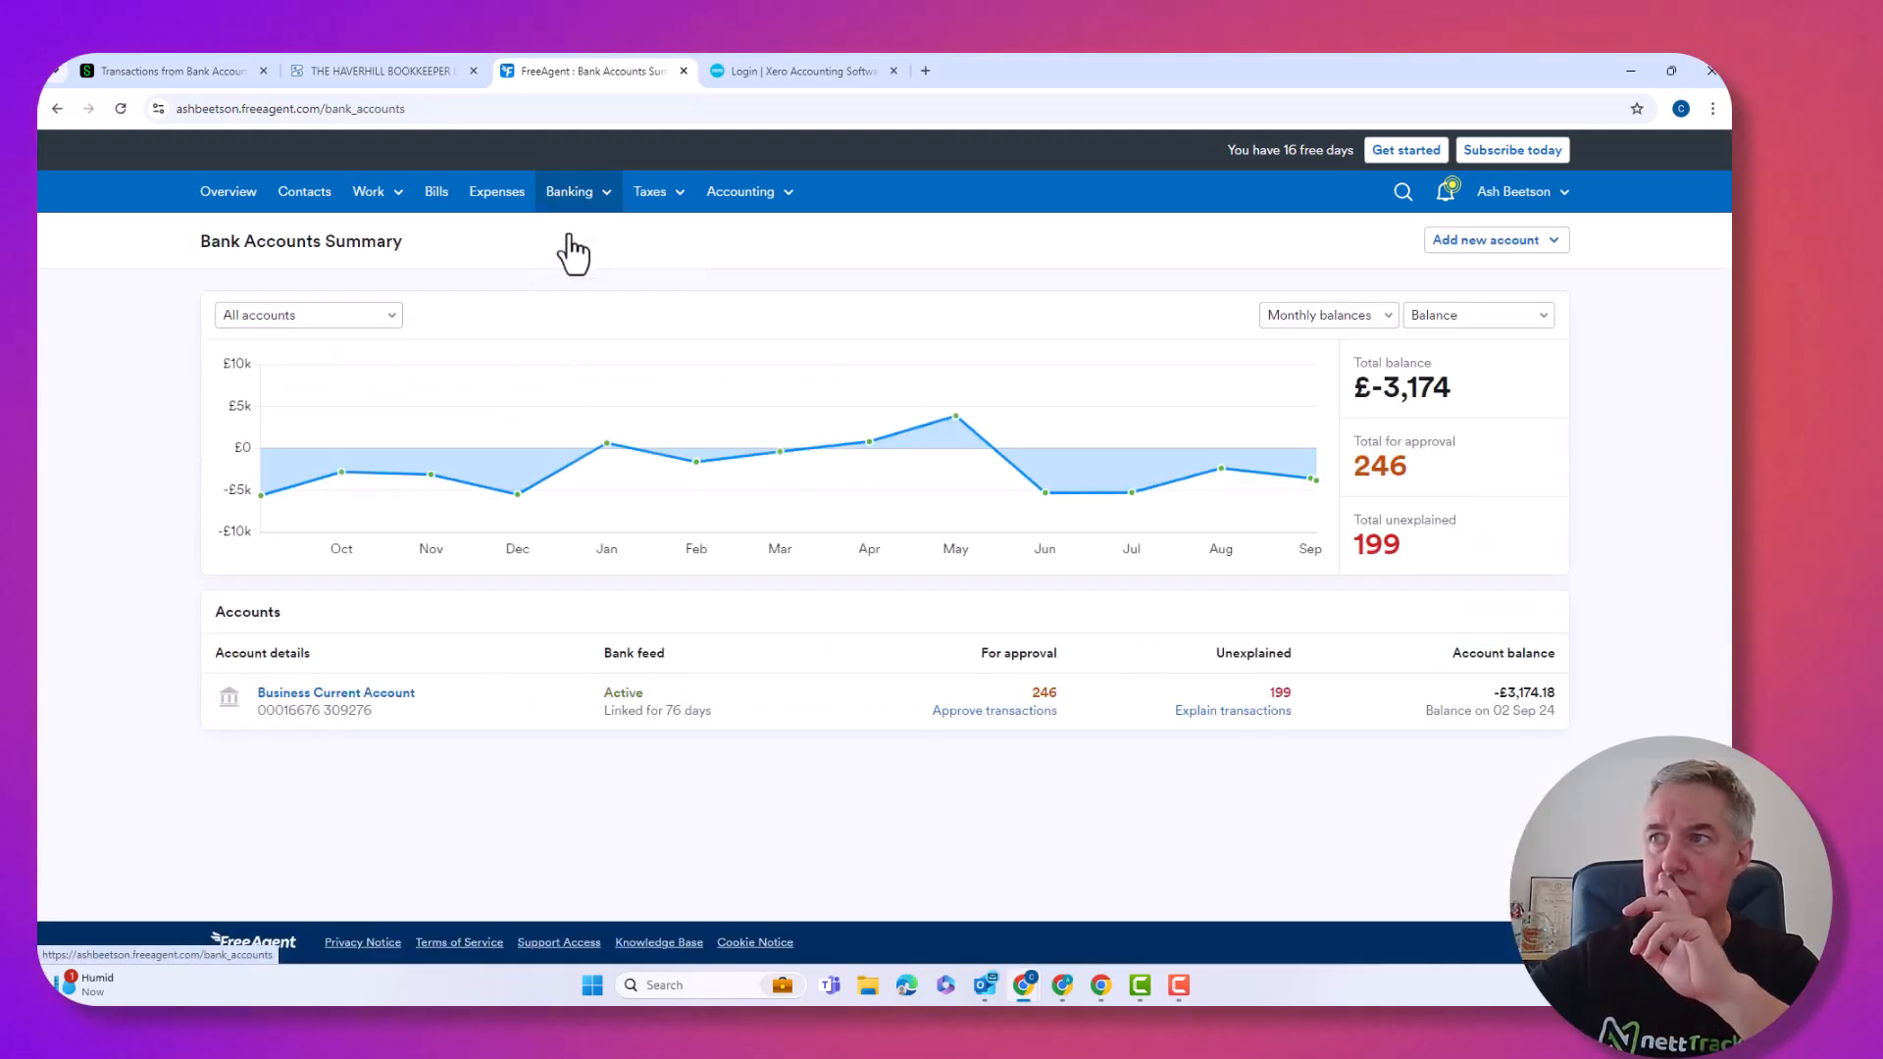
left_click(374, 694)
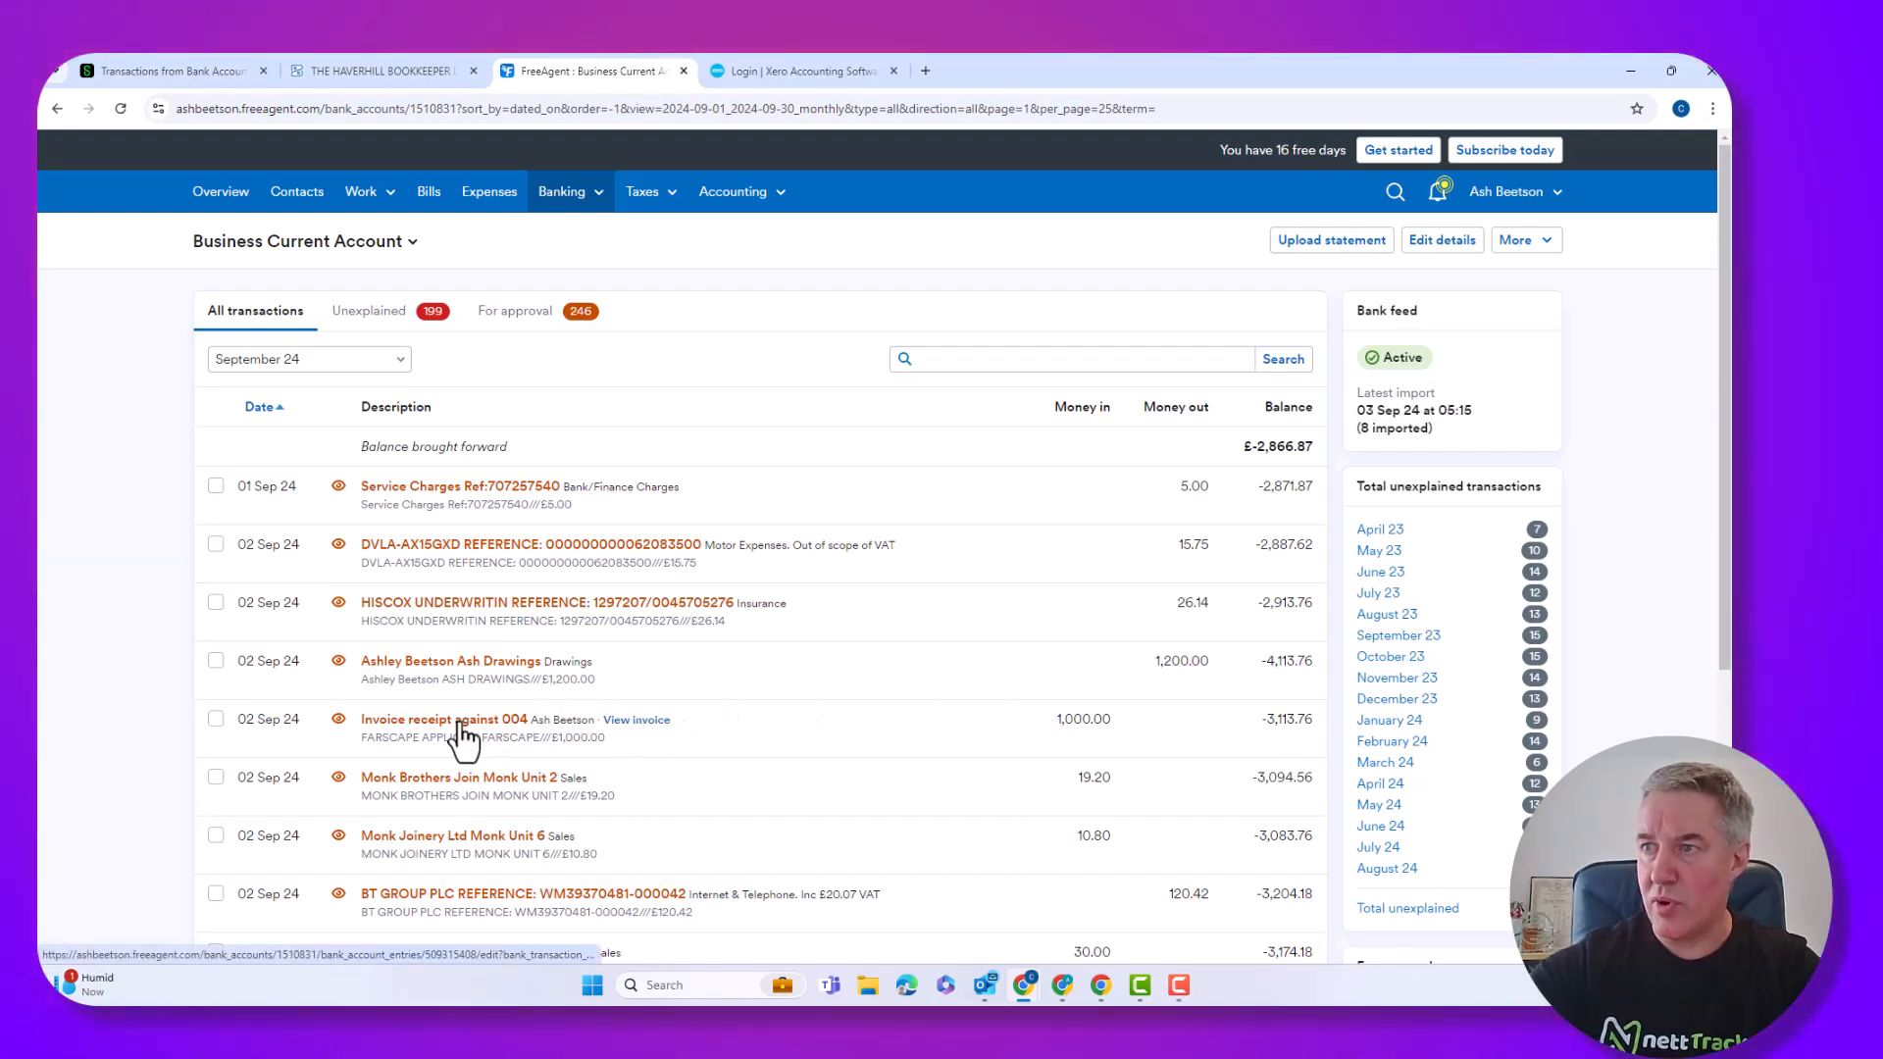
left_click(460, 726)
scroll(461, 731, "down", 2)
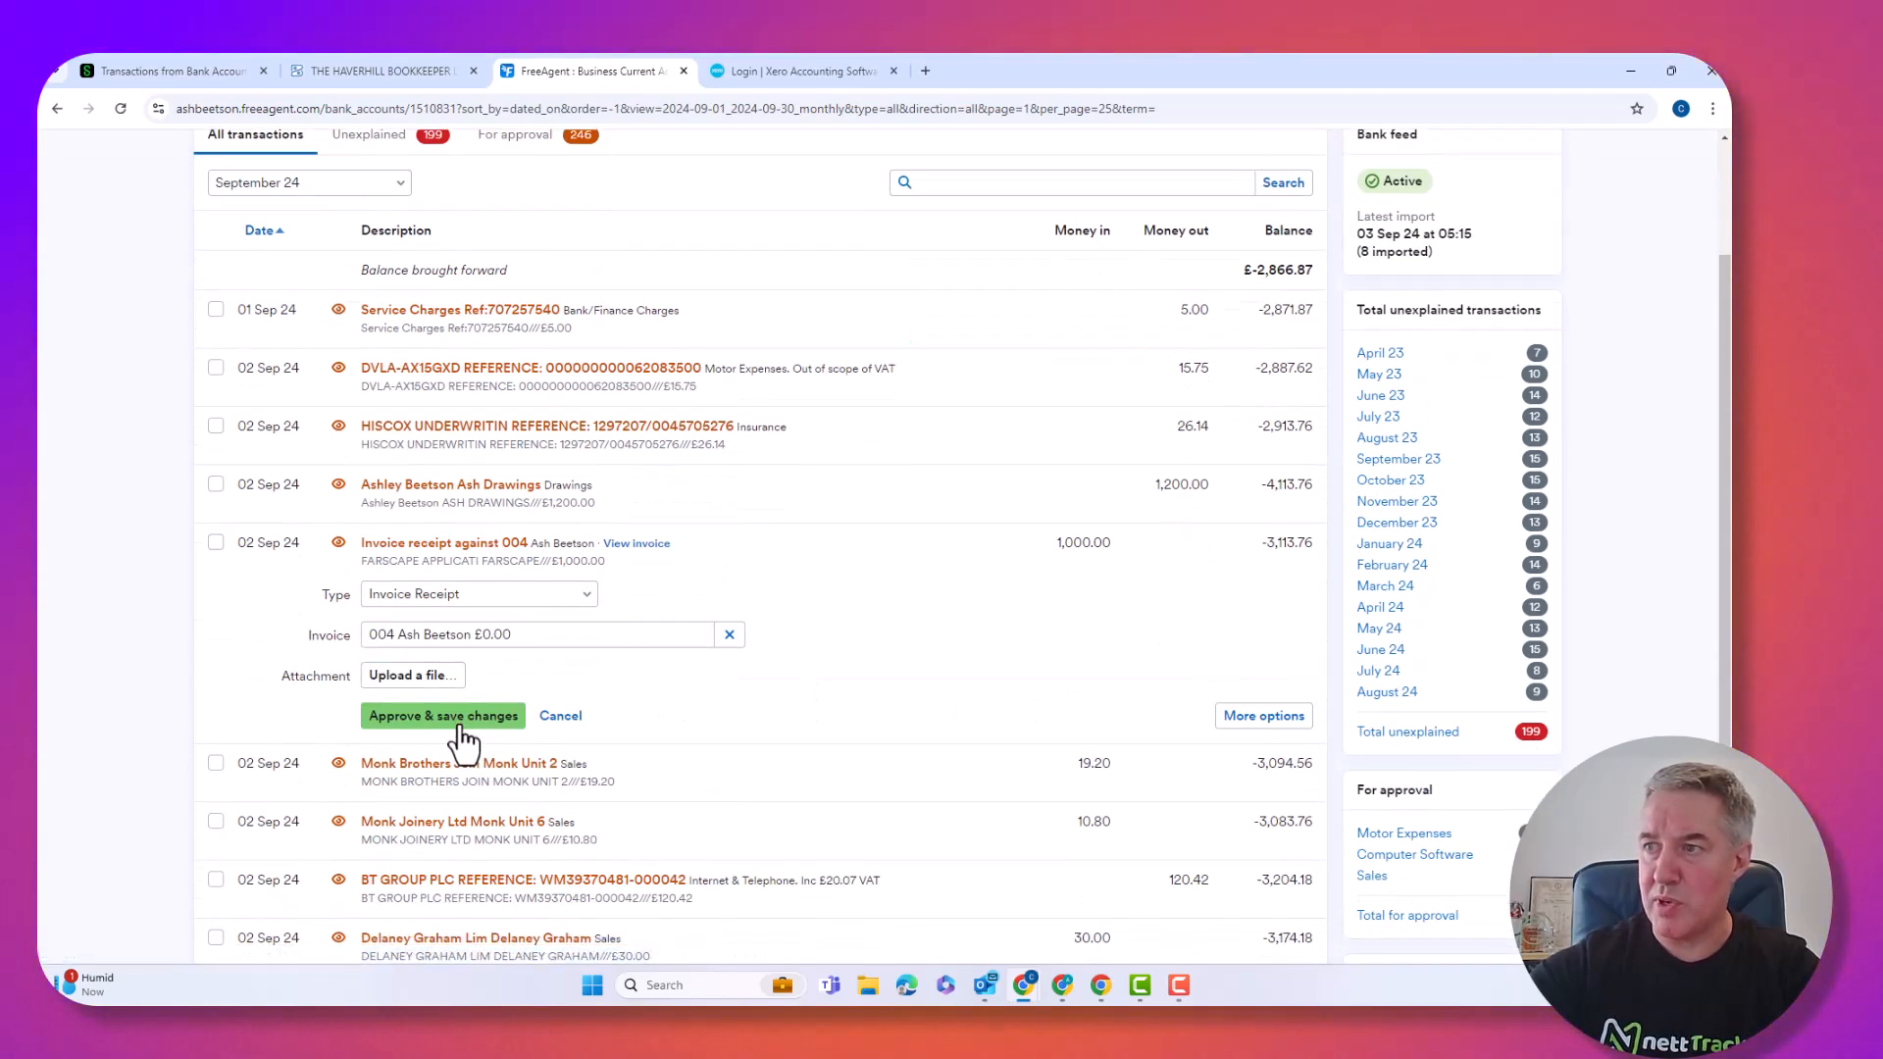
scroll(520, 687, "up", 1)
left_click(527, 648)
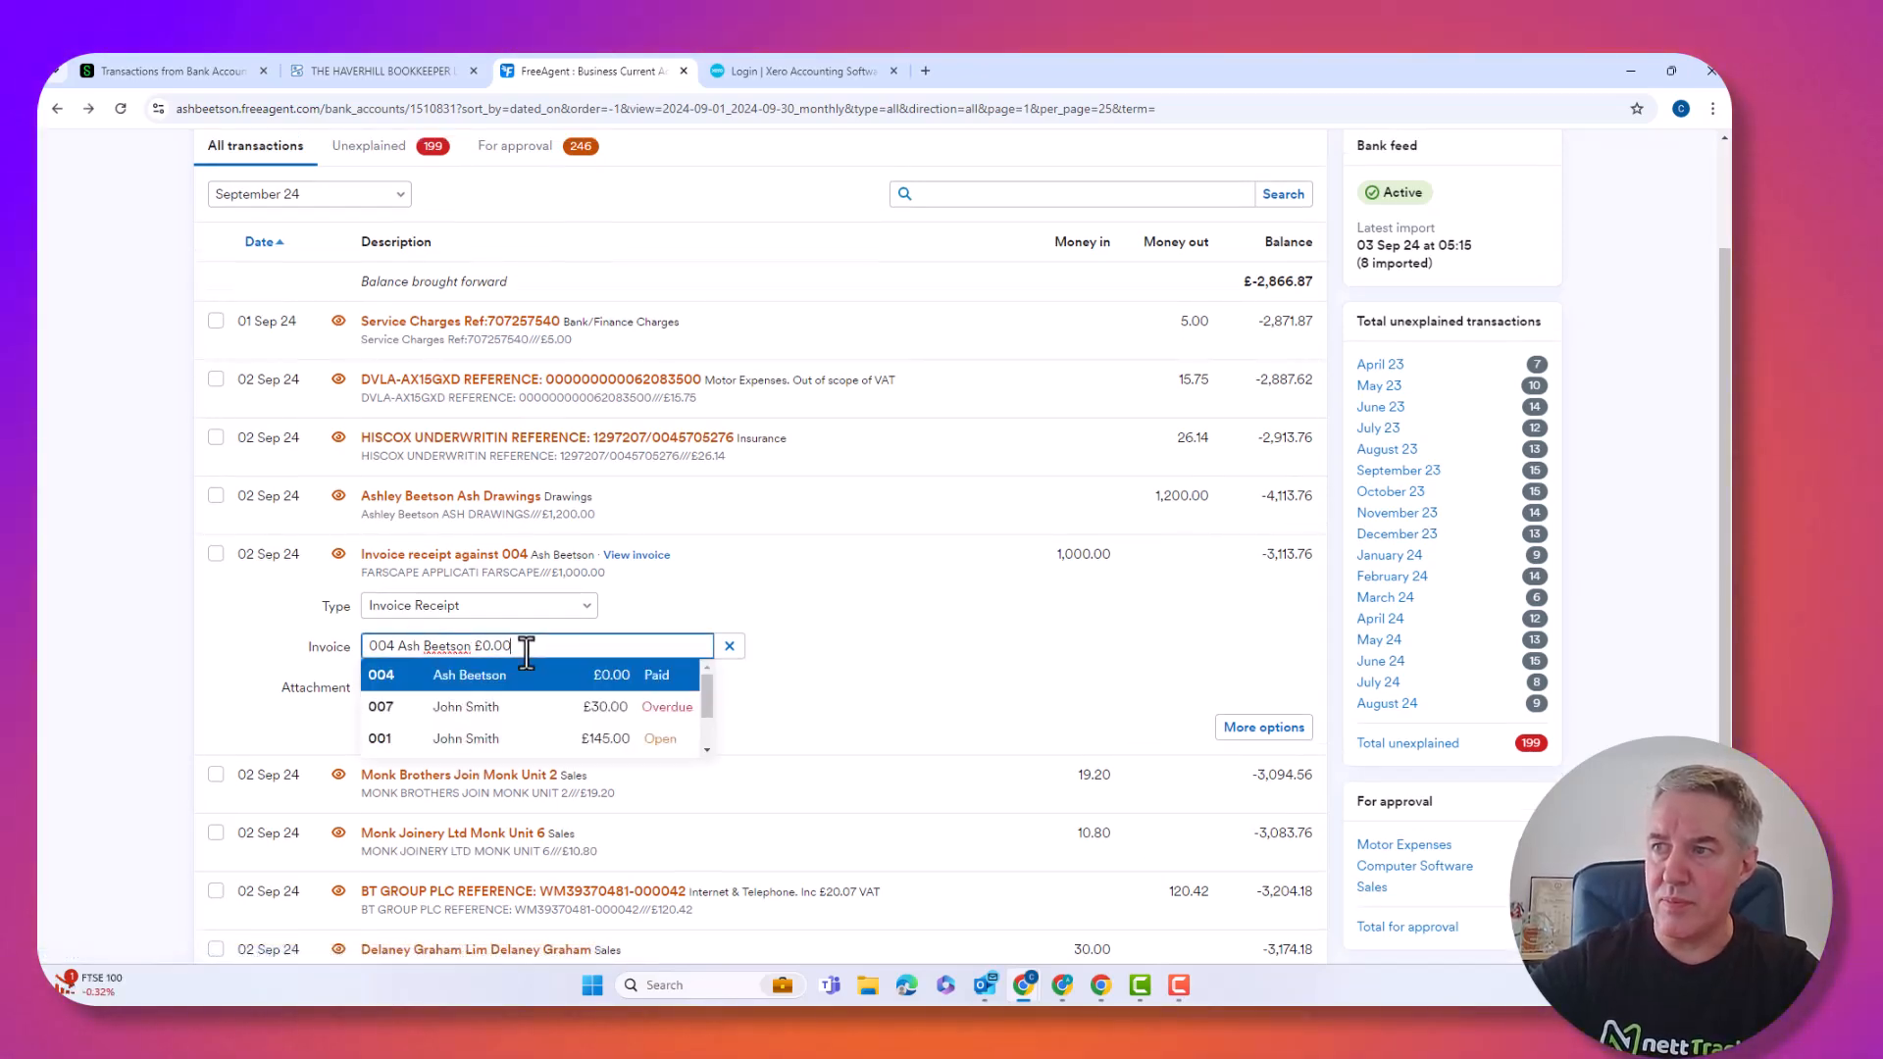
scroll(482, 726, "down", 1)
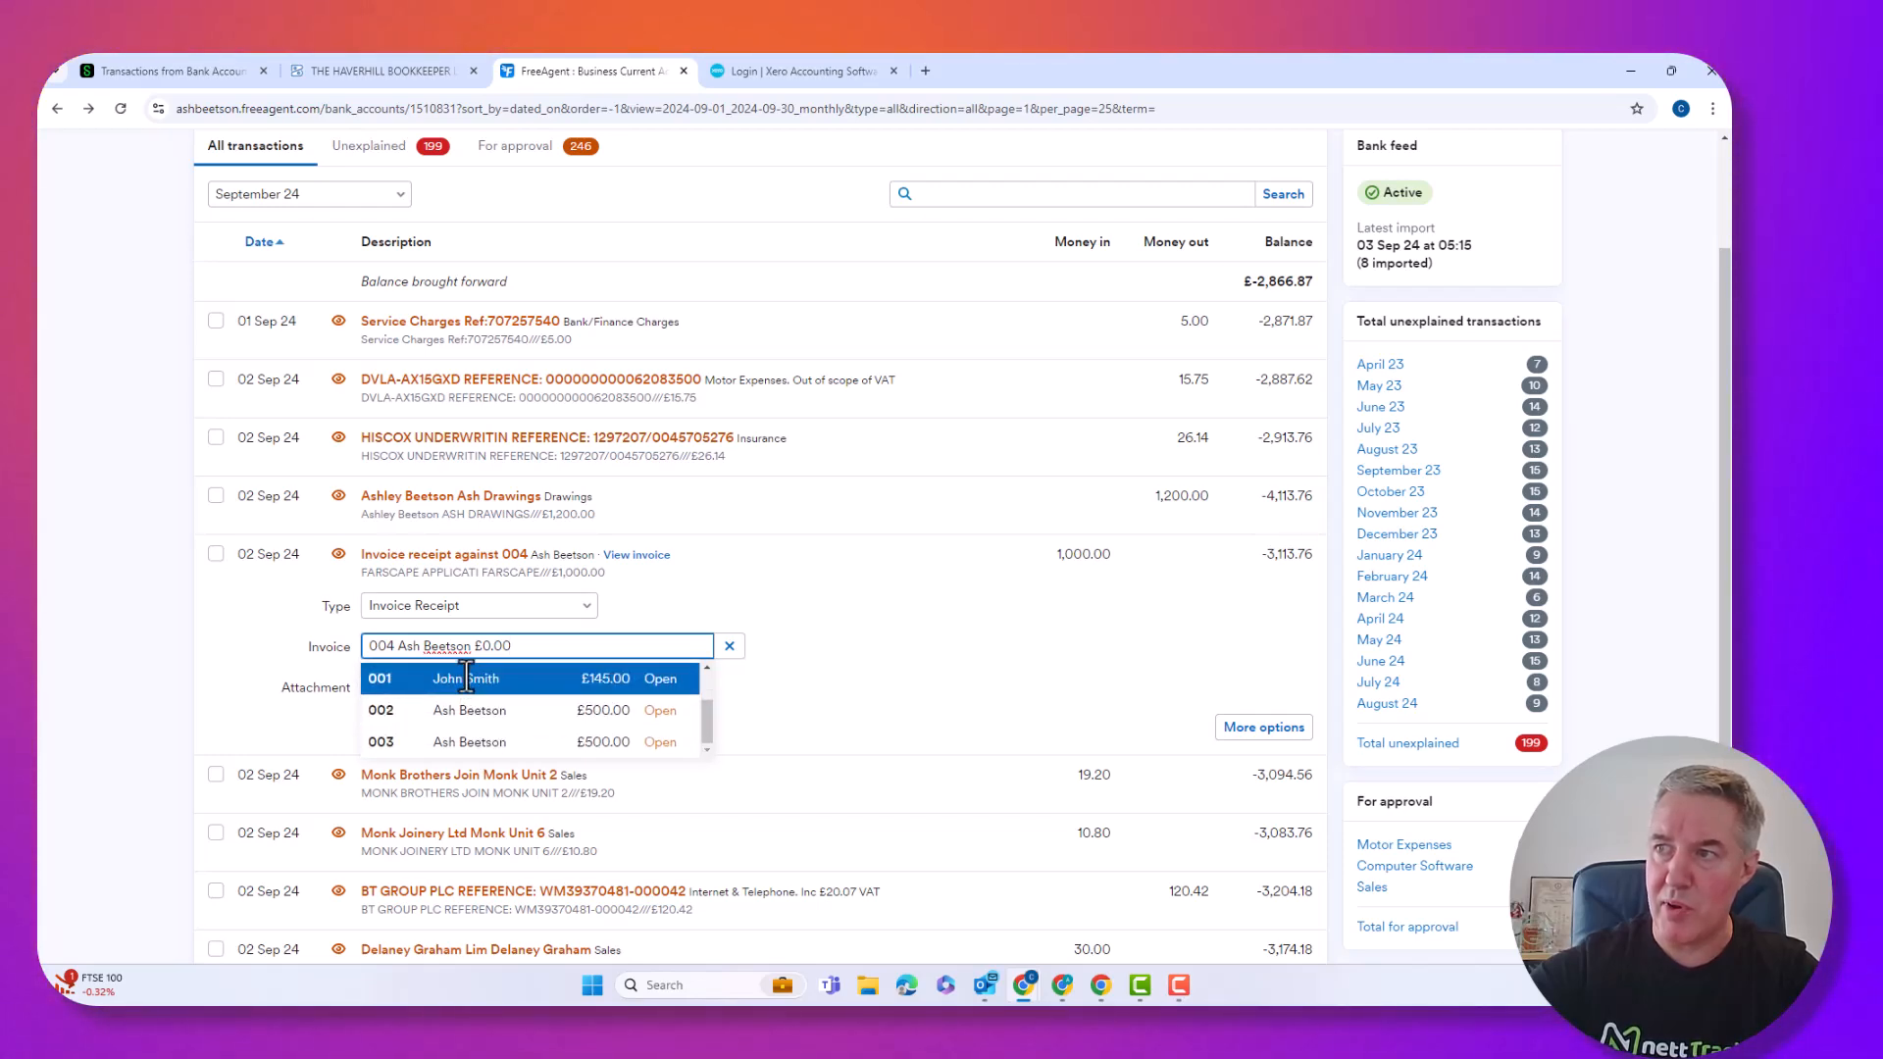
left_click(389, 710)
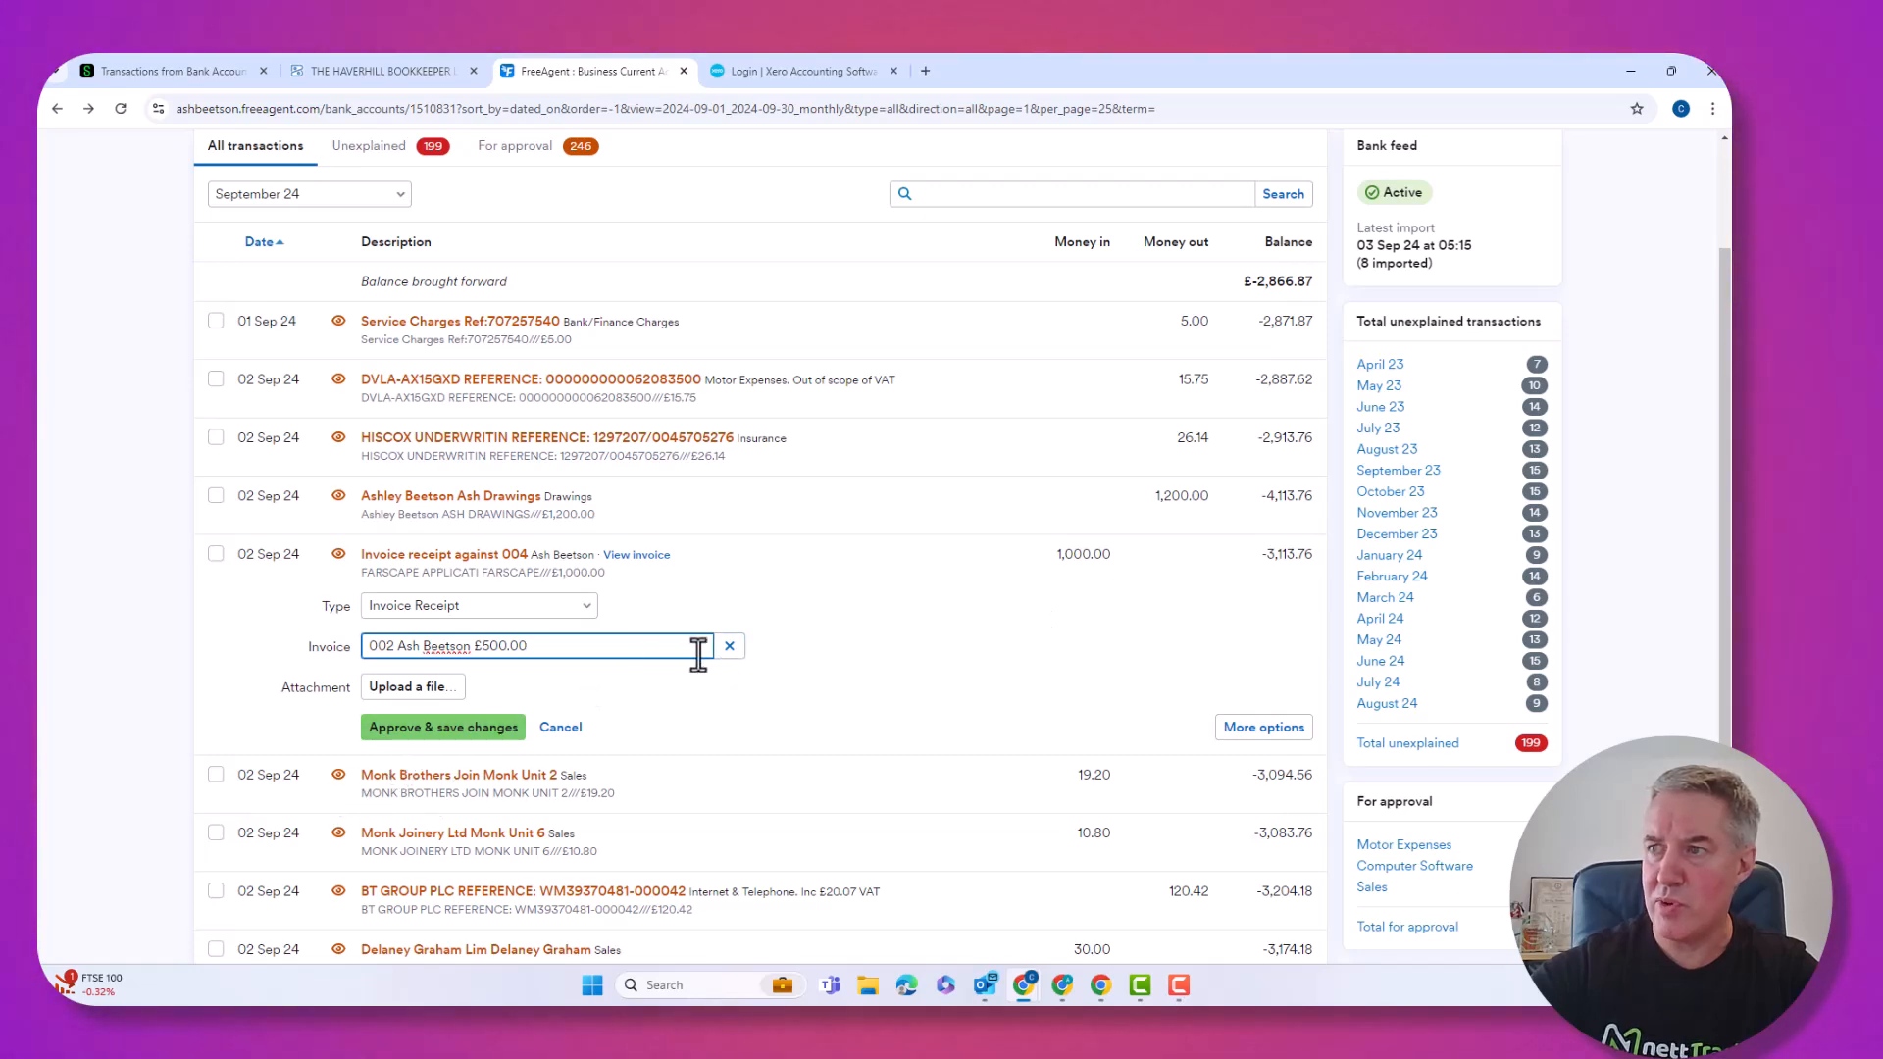
left_click(456, 729)
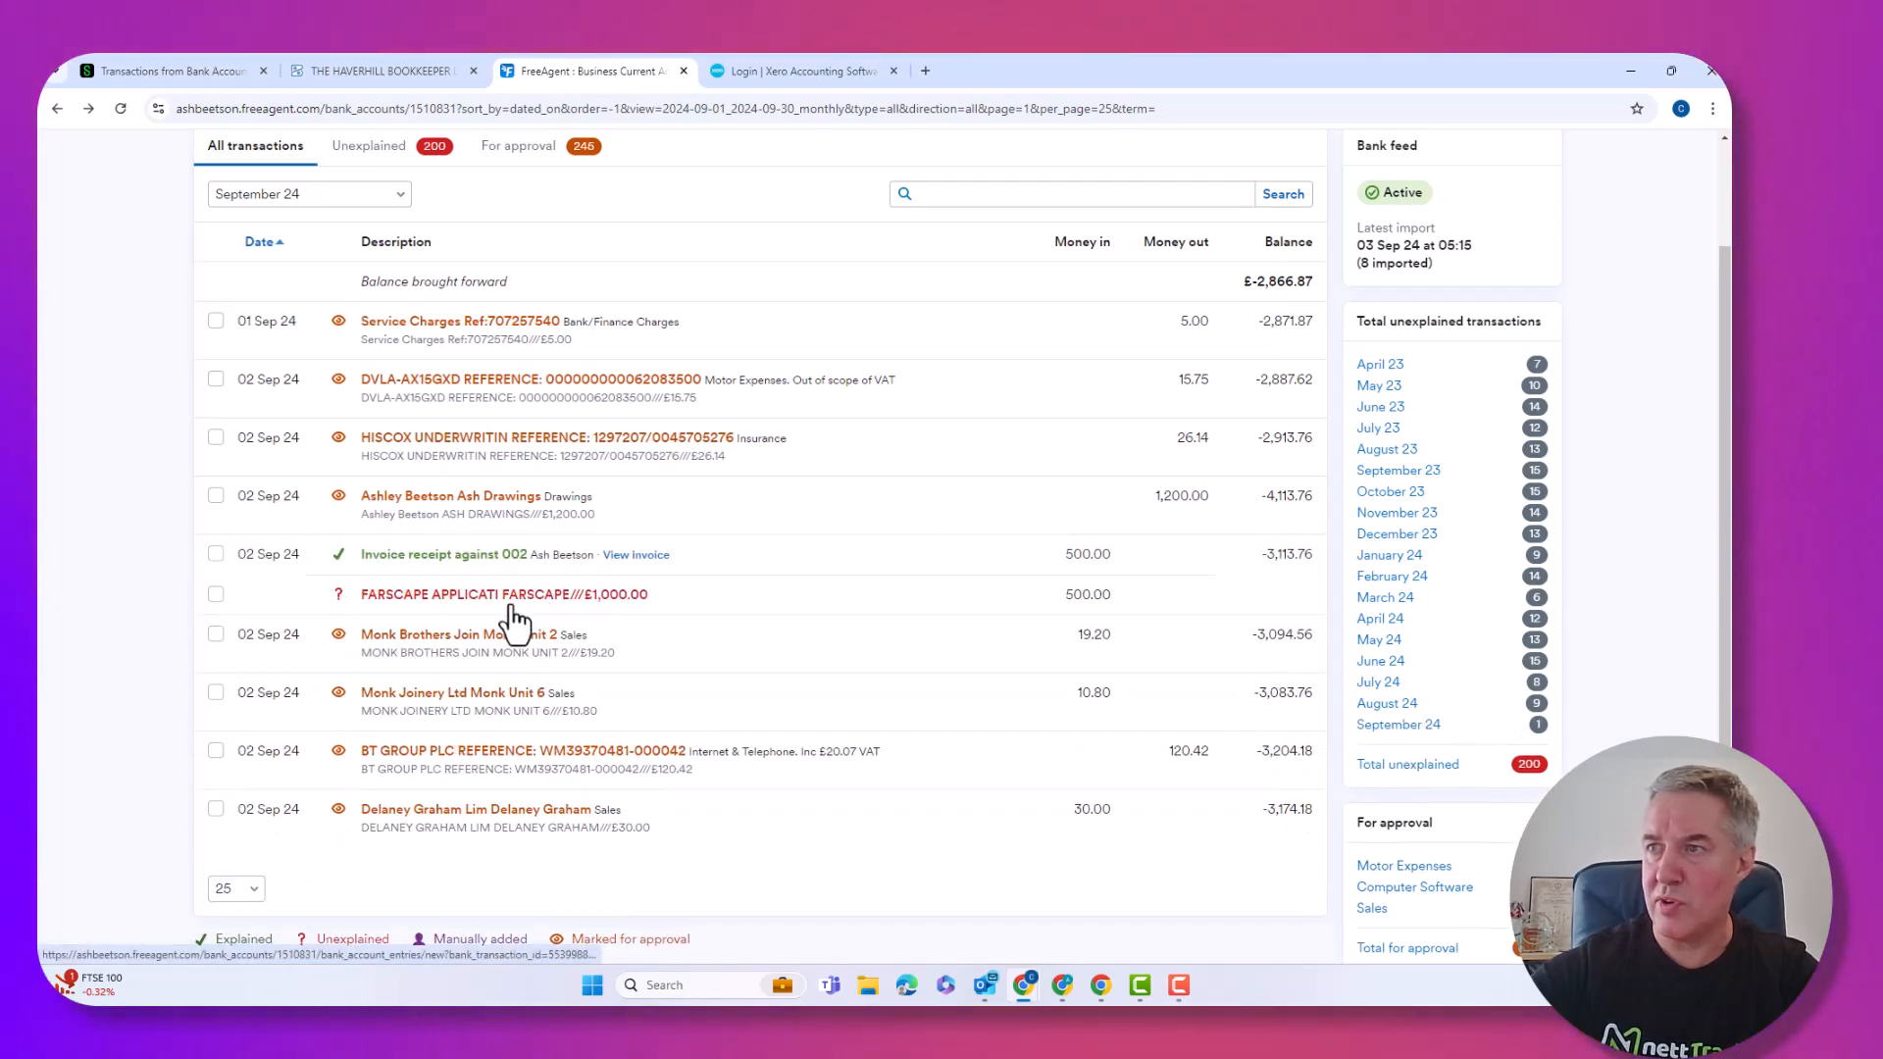
Explain the remaining £500 of the FARSCAPE receipt against invoice 003.
left_click(512, 597)
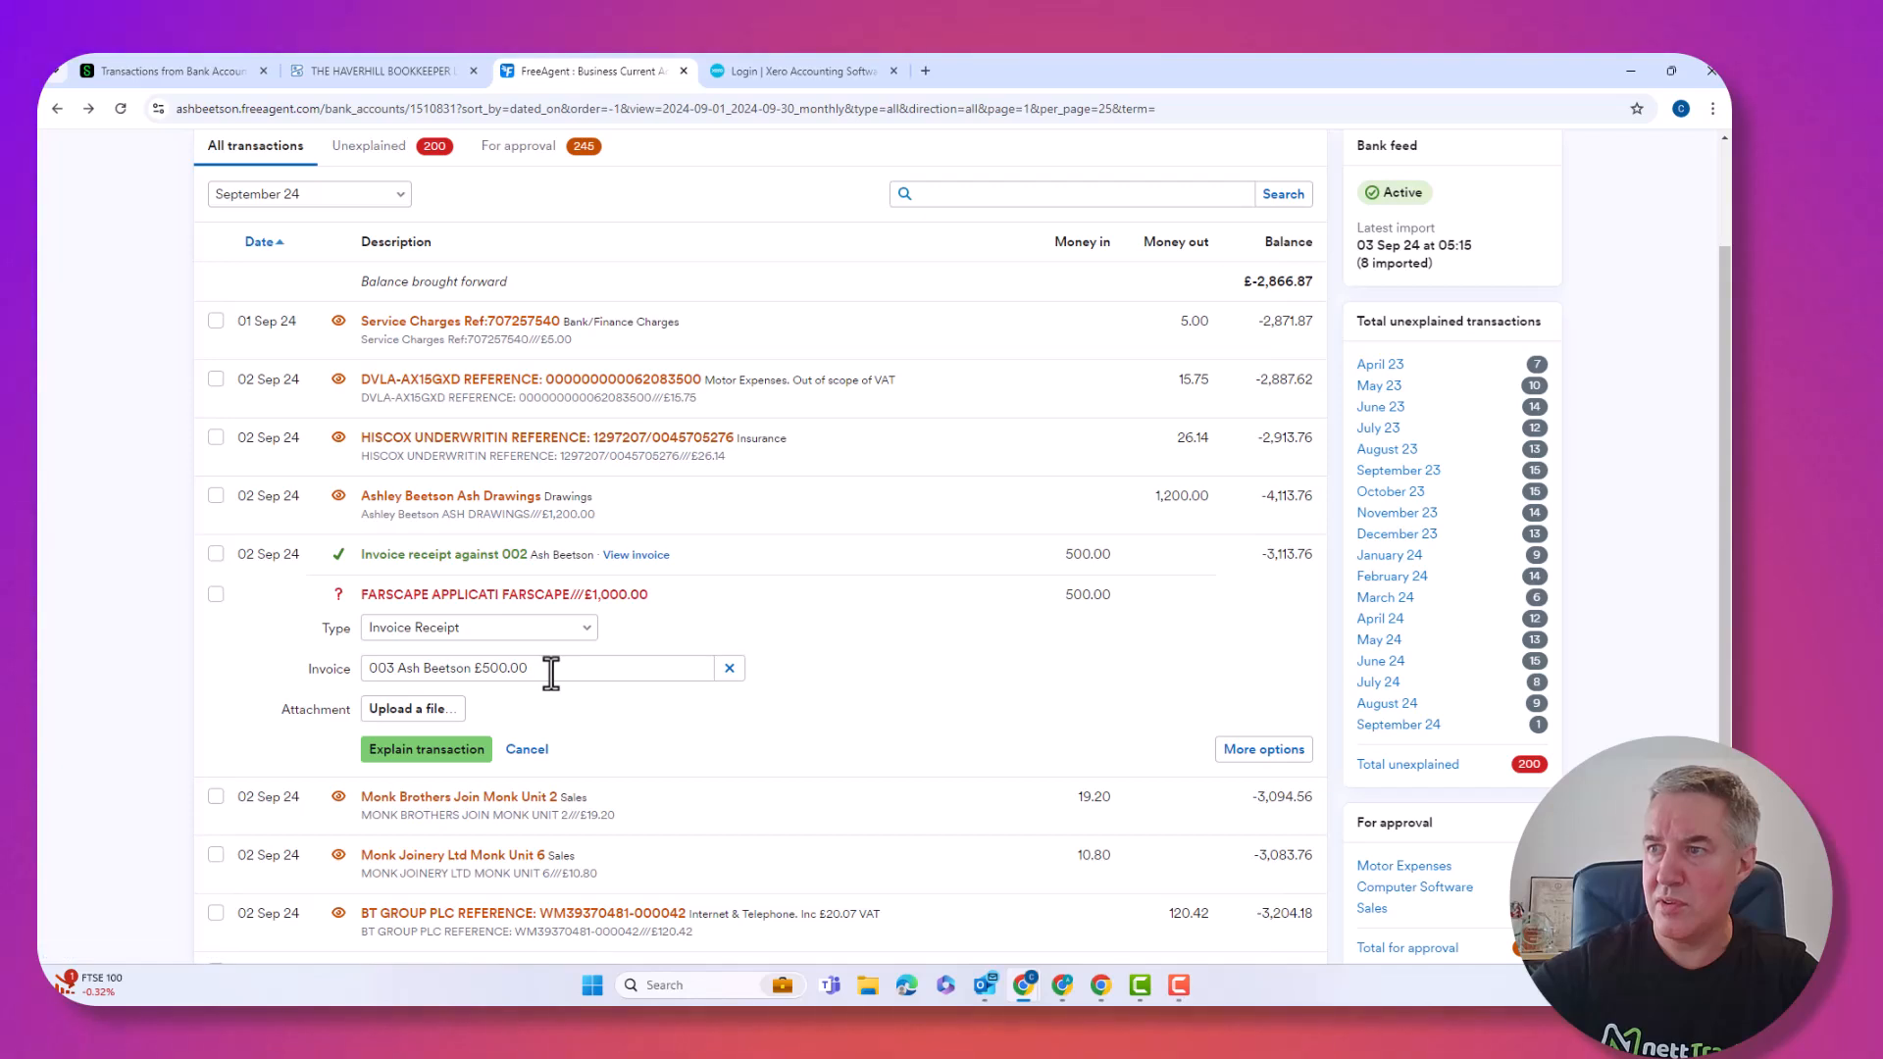
left_click(412, 736)
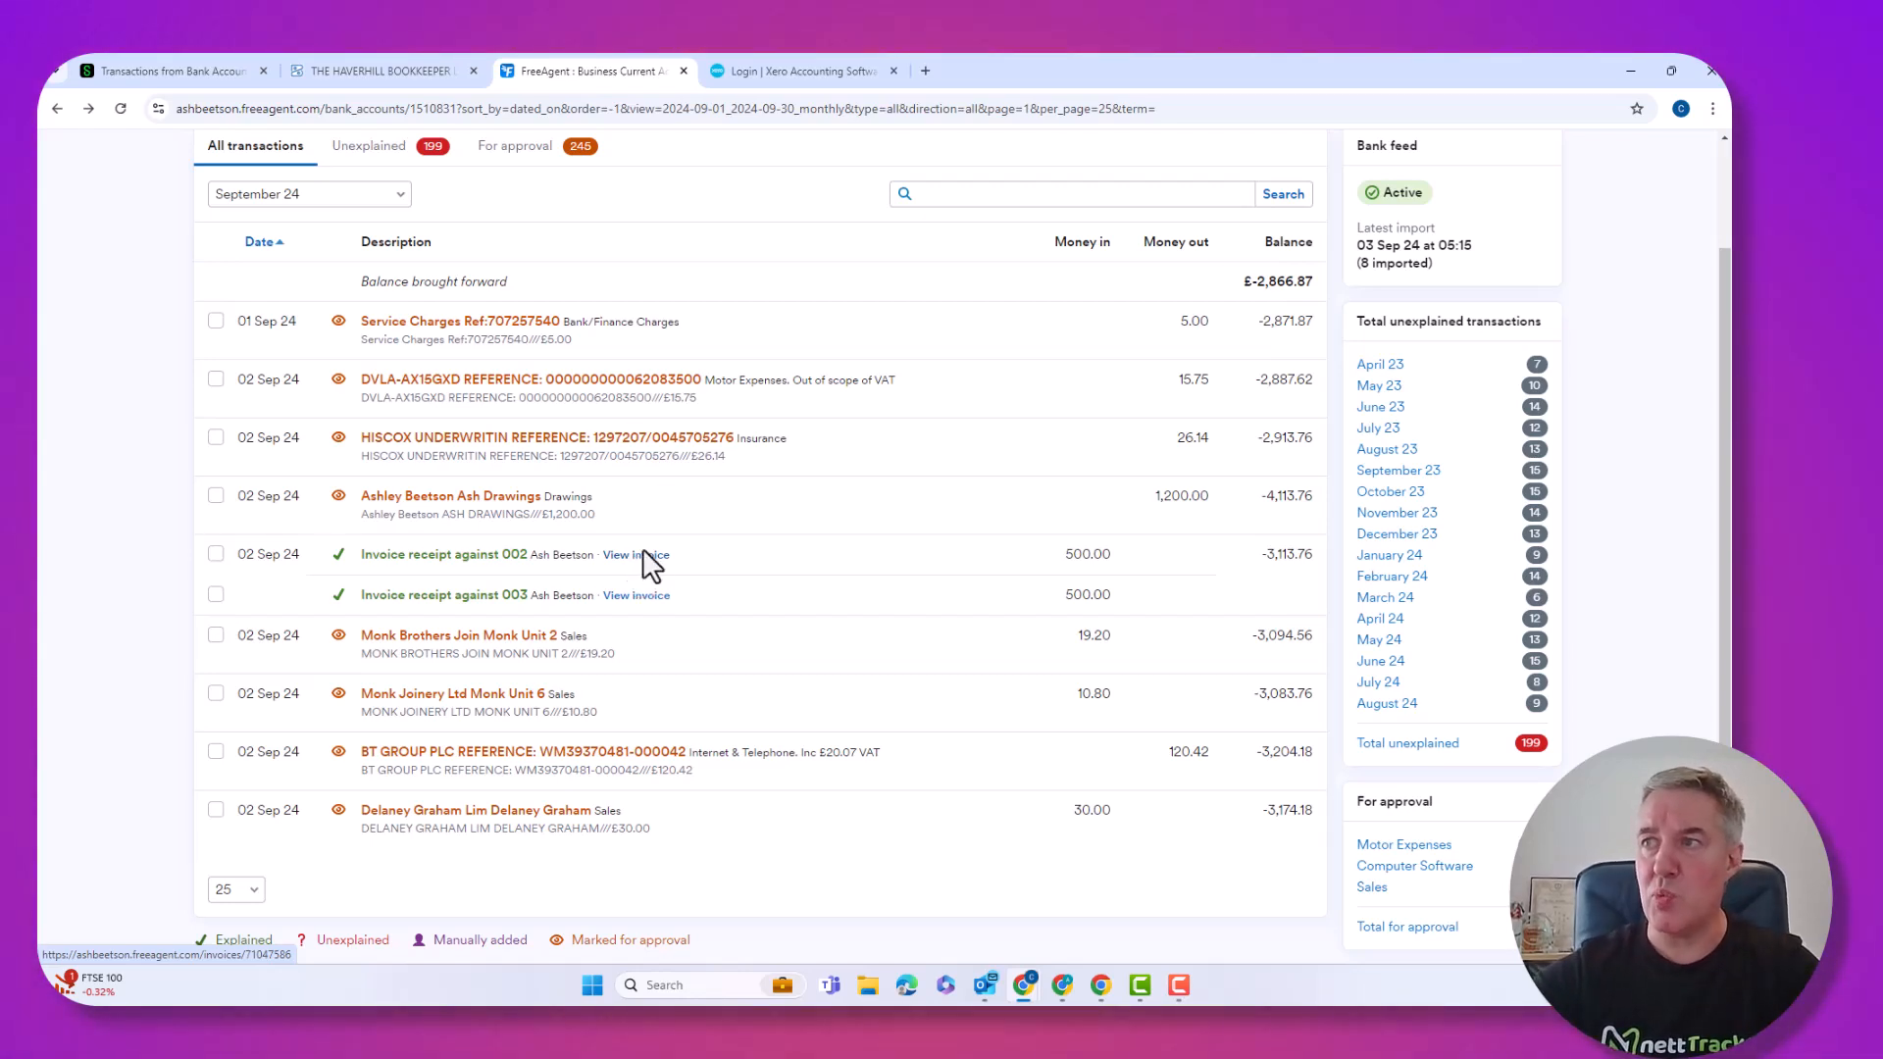
scroll(643, 574, "up", 3)
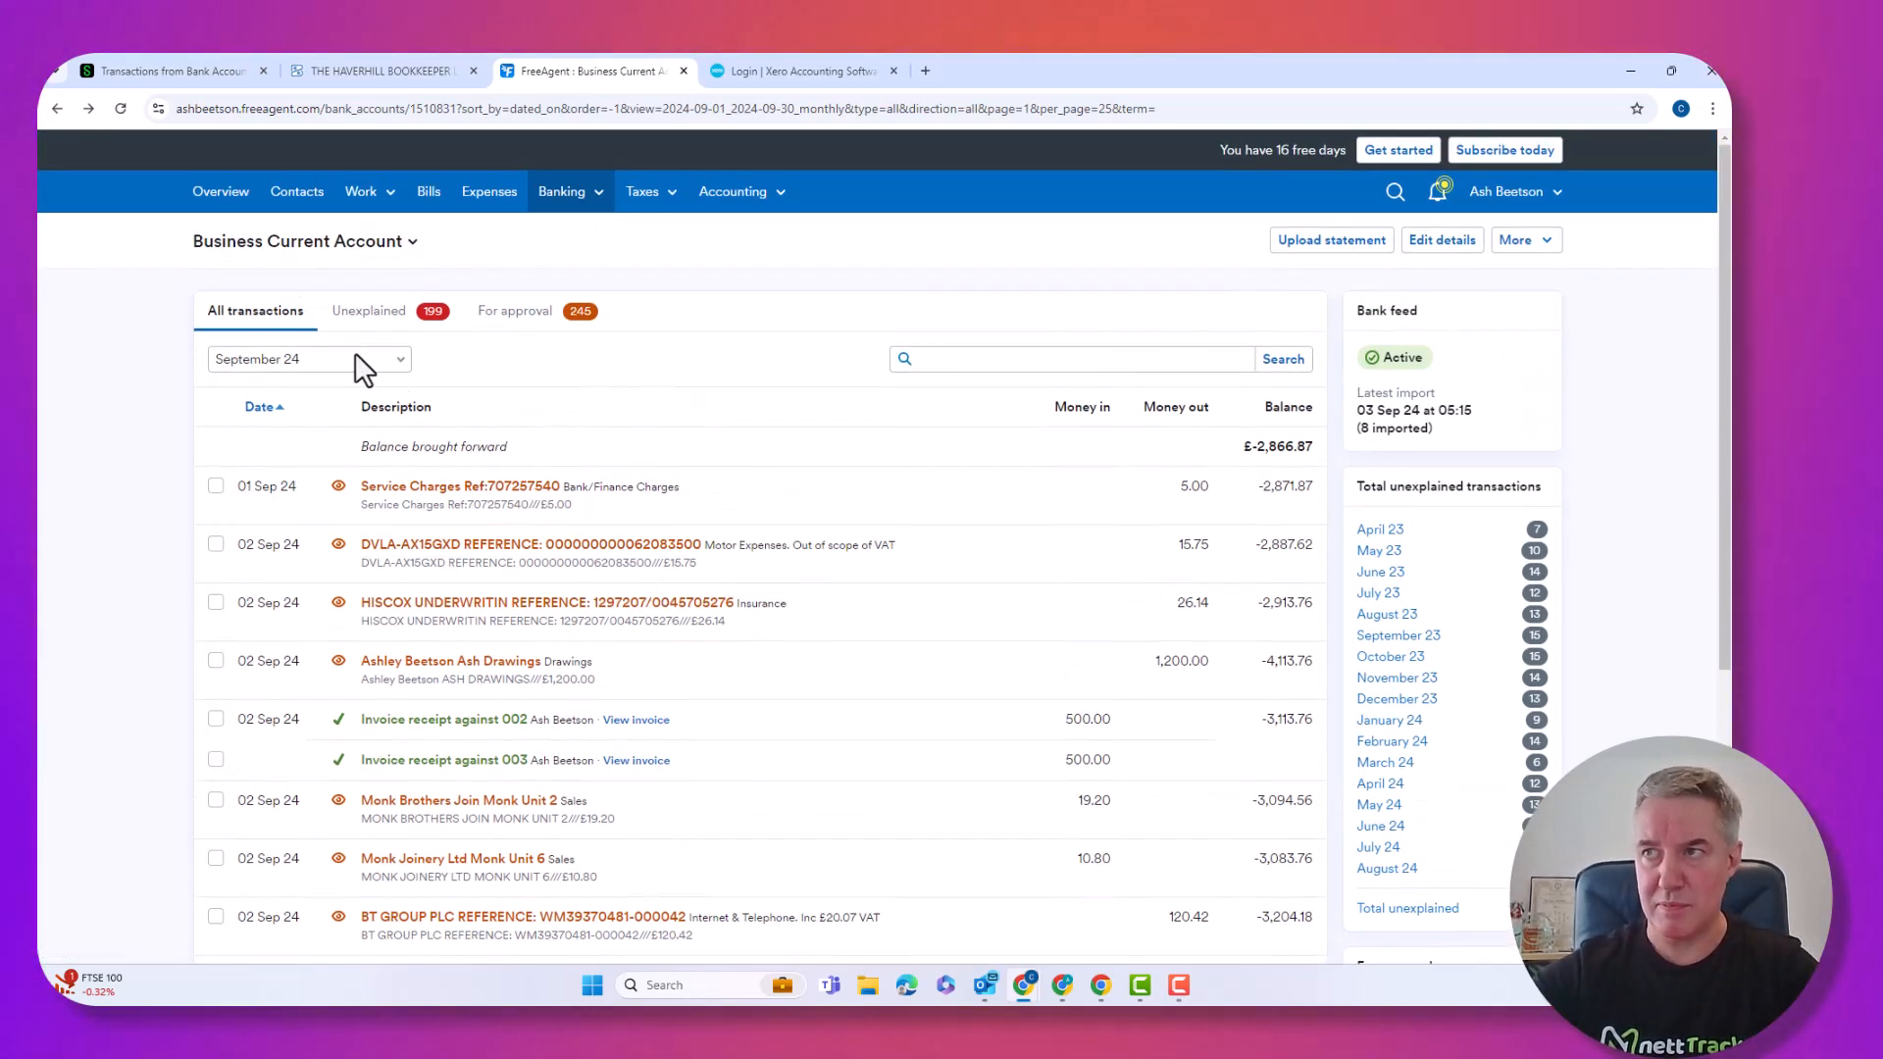
Show only unexplained transactions across all time periods.
left_click(265, 314)
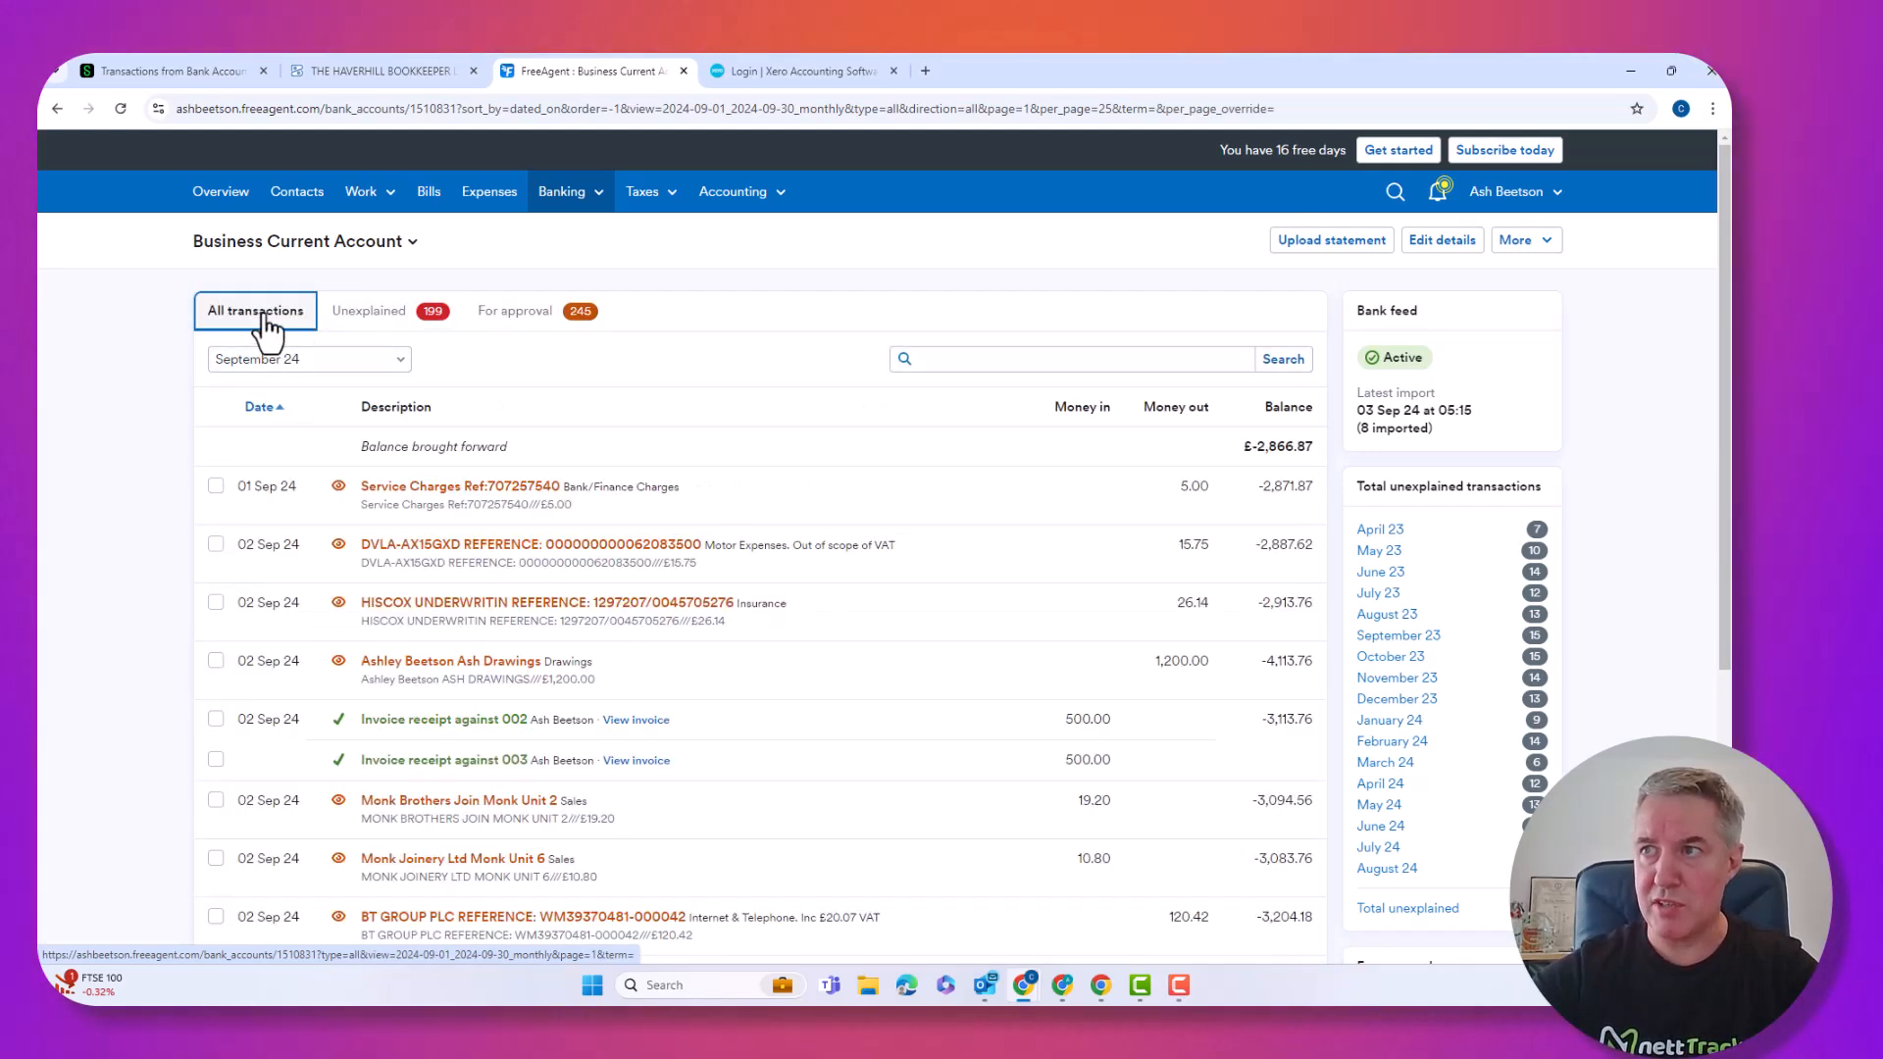
left_click(389, 321)
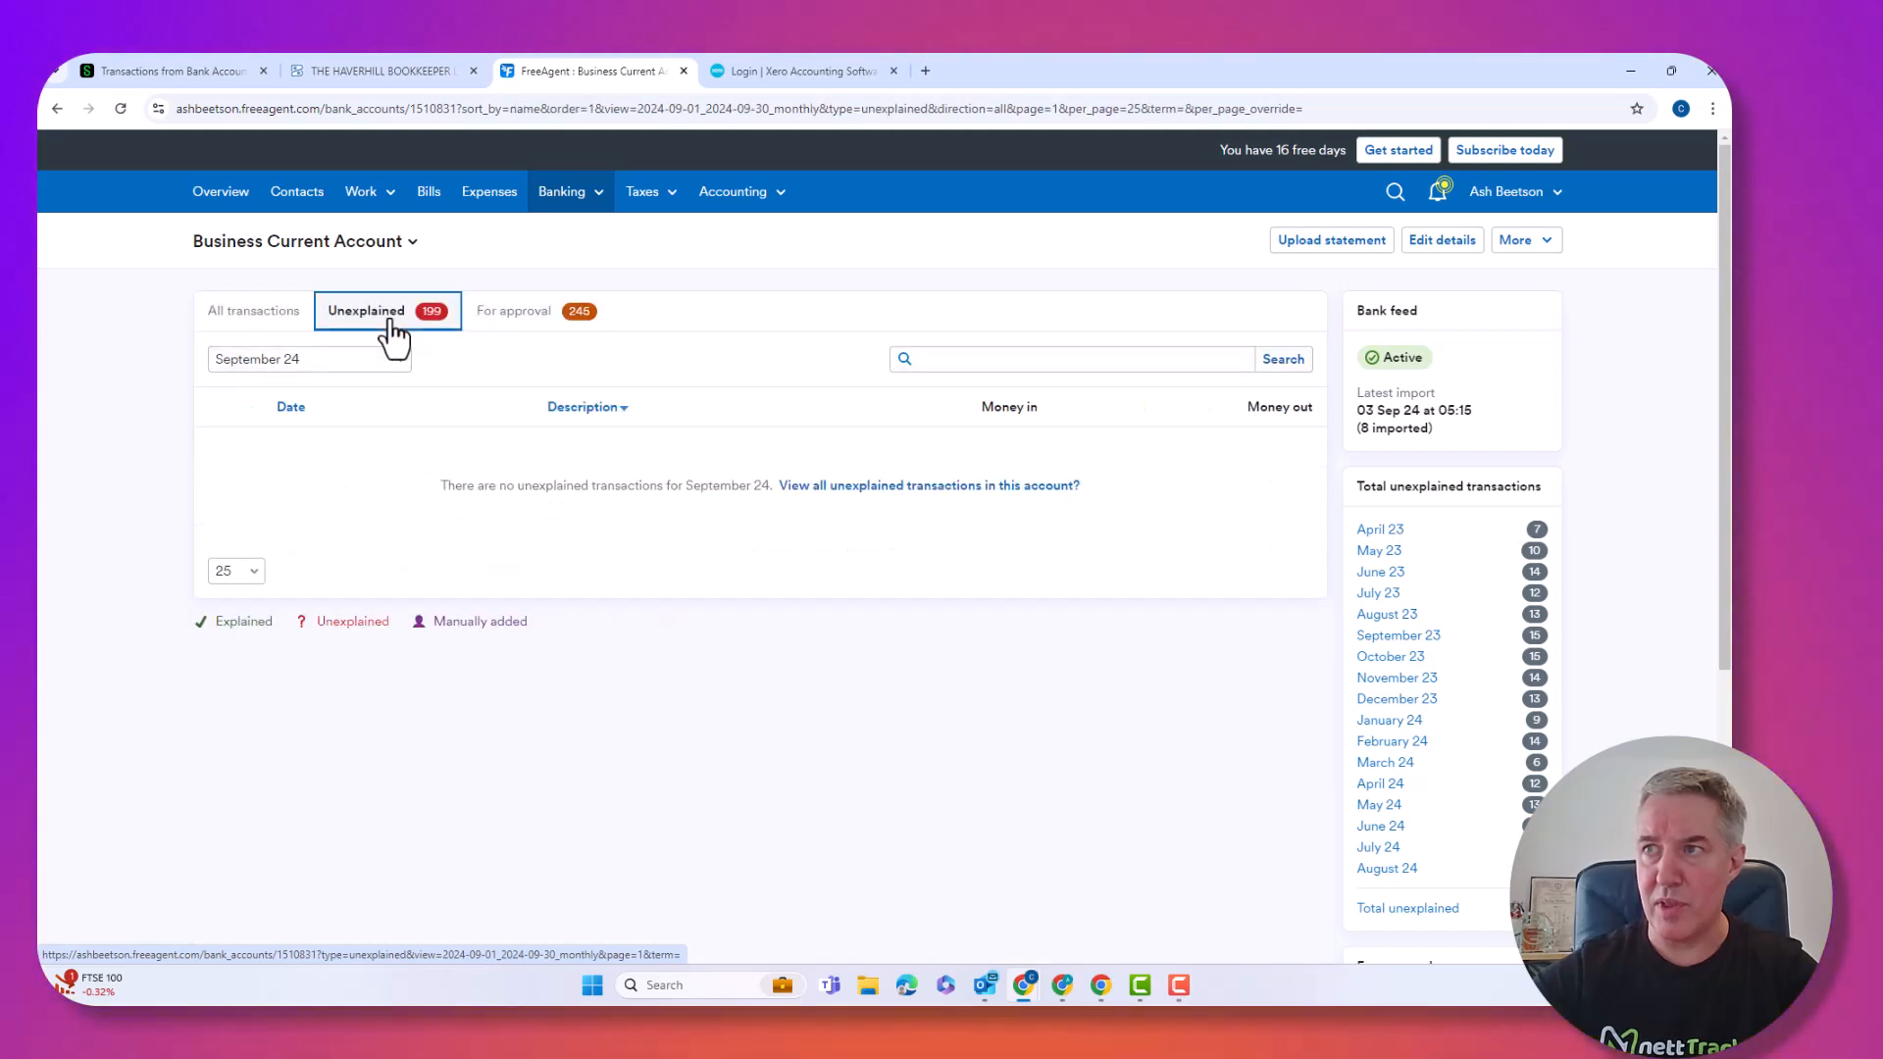
left_click(336, 361)
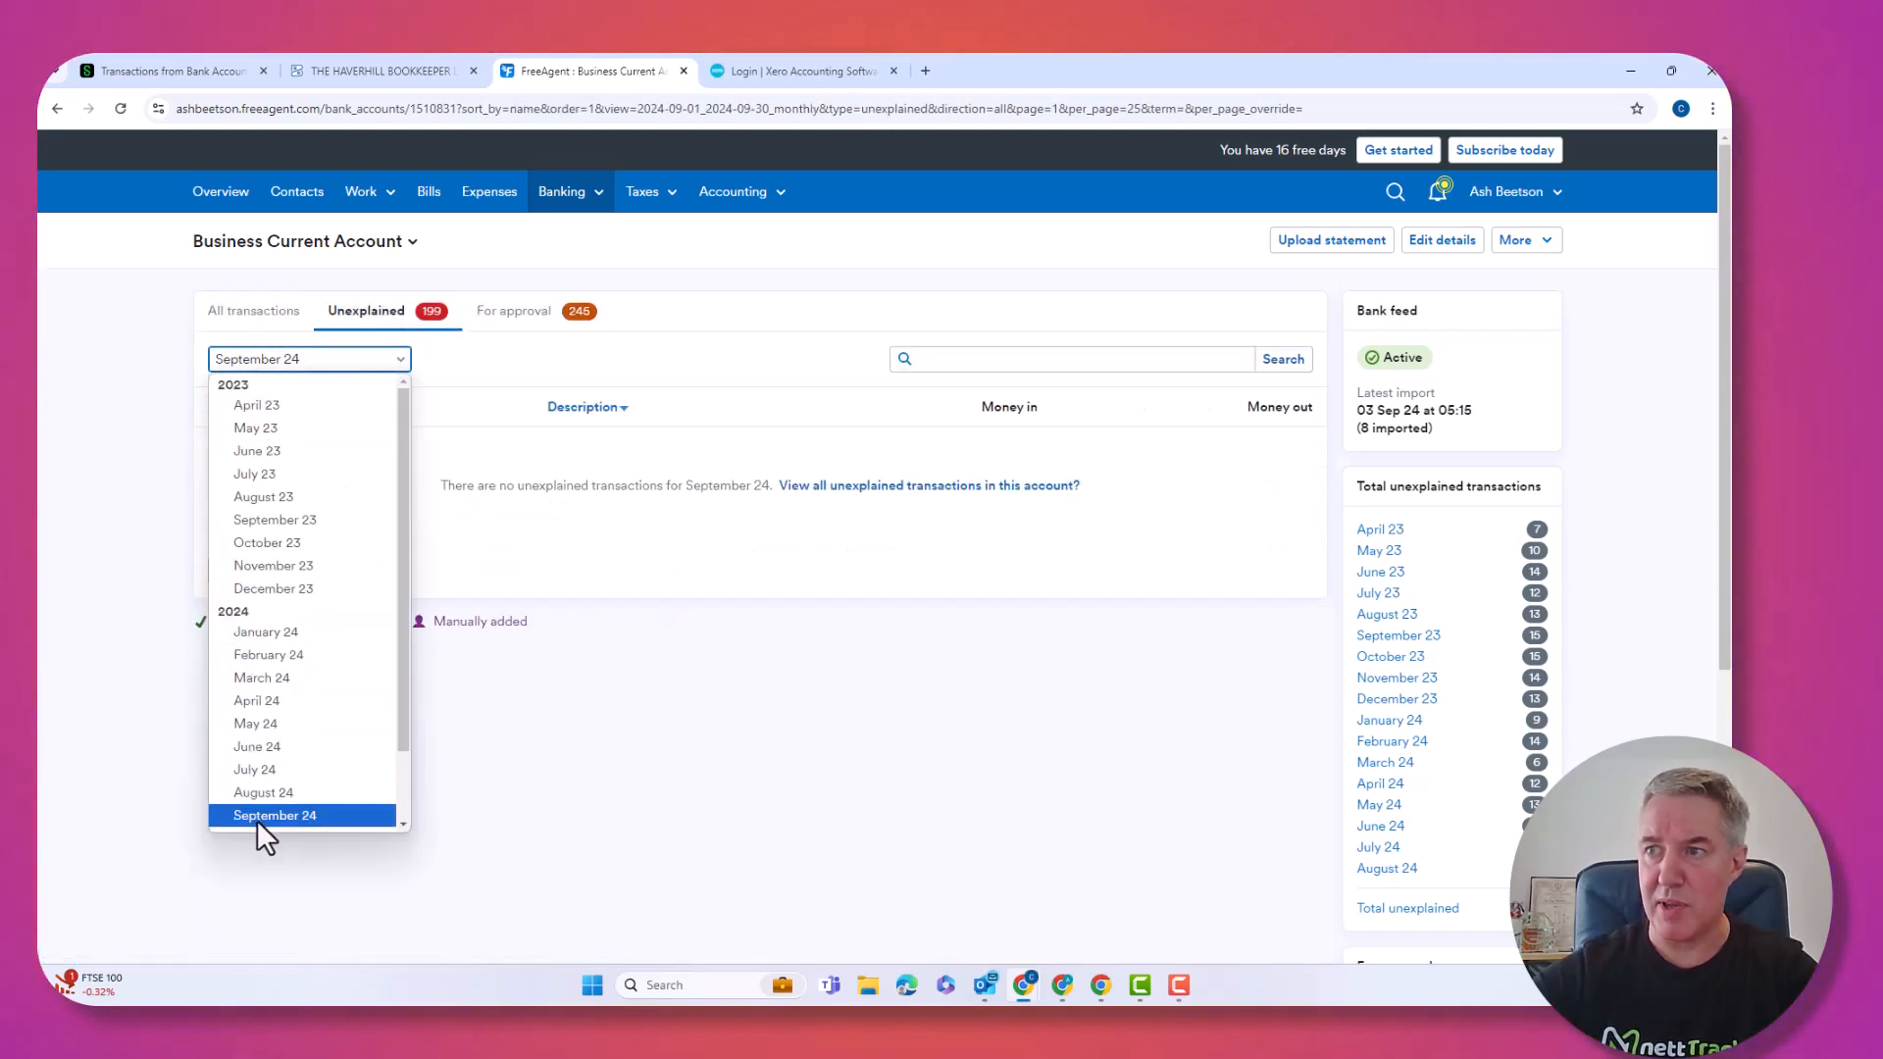
scroll(265, 815, "down", 1)
scroll(263, 819, "down", 1)
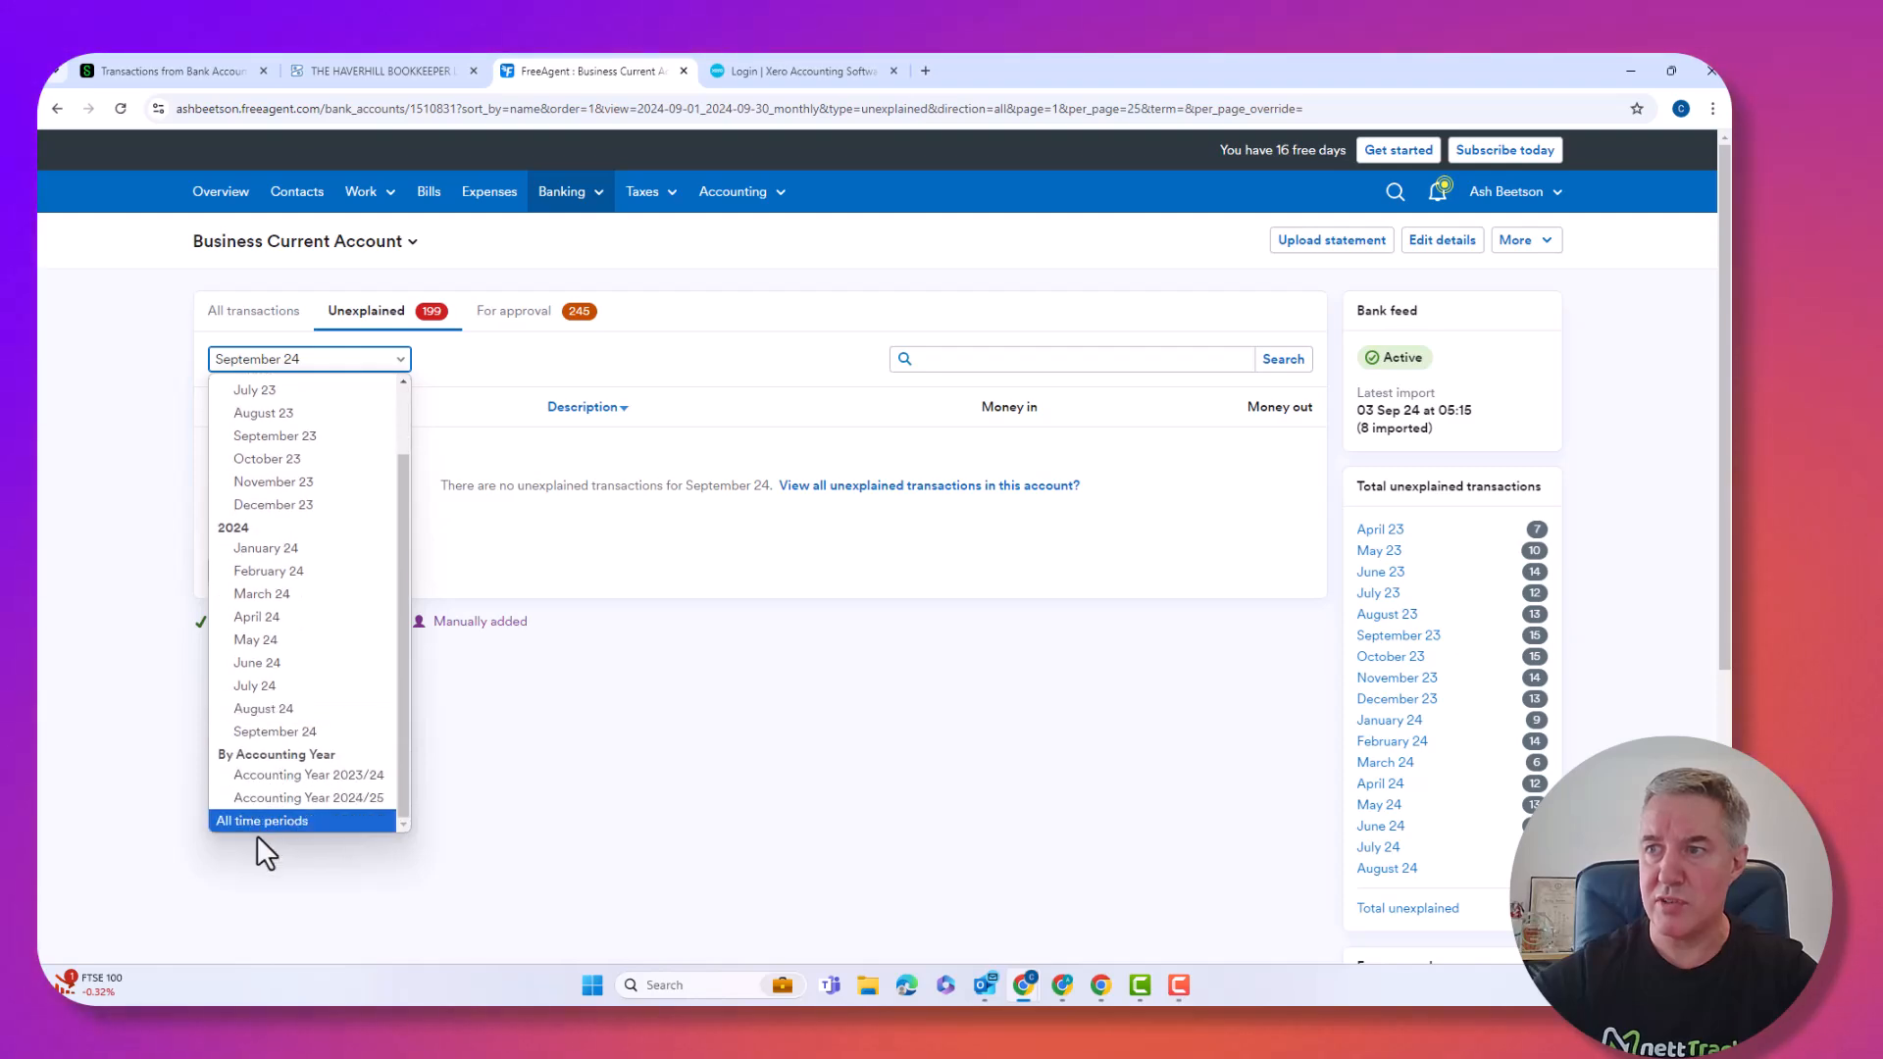
left_click(262, 824)
scroll(549, 638, "down", 5)
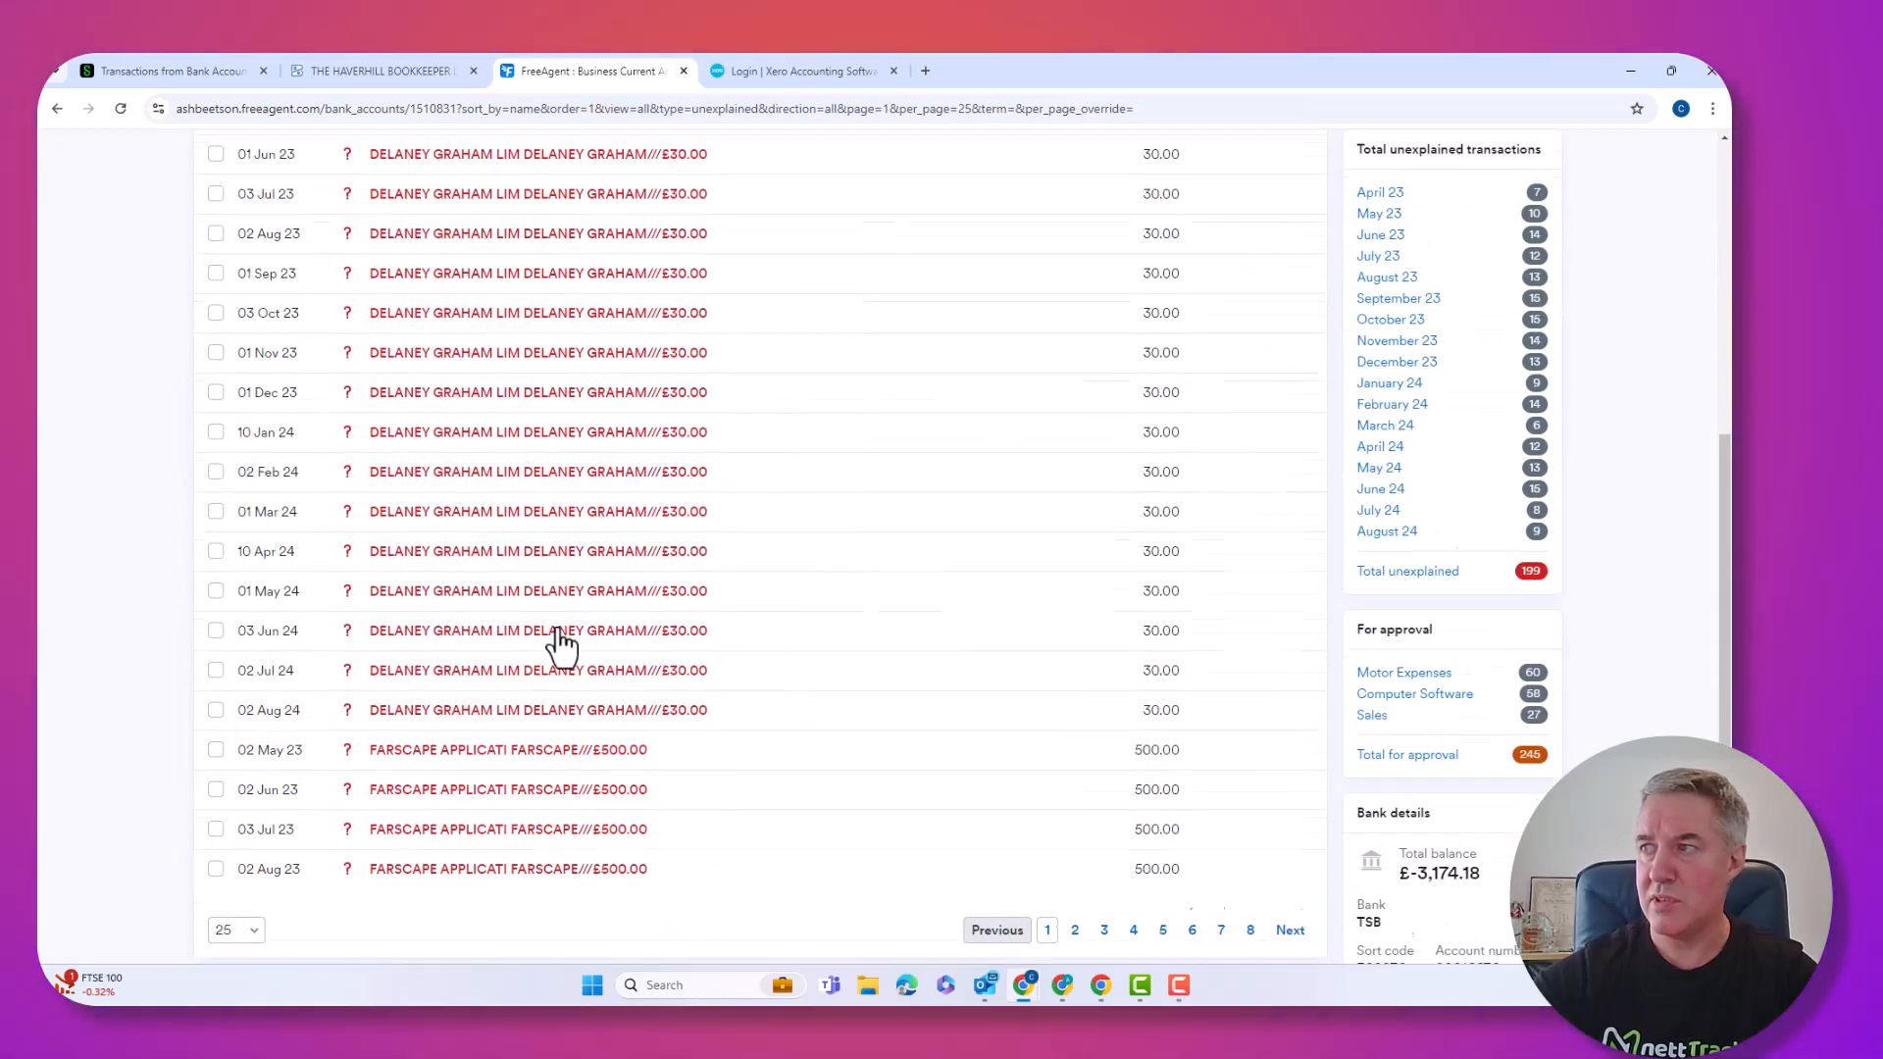
scroll(559, 639, "up", 6)
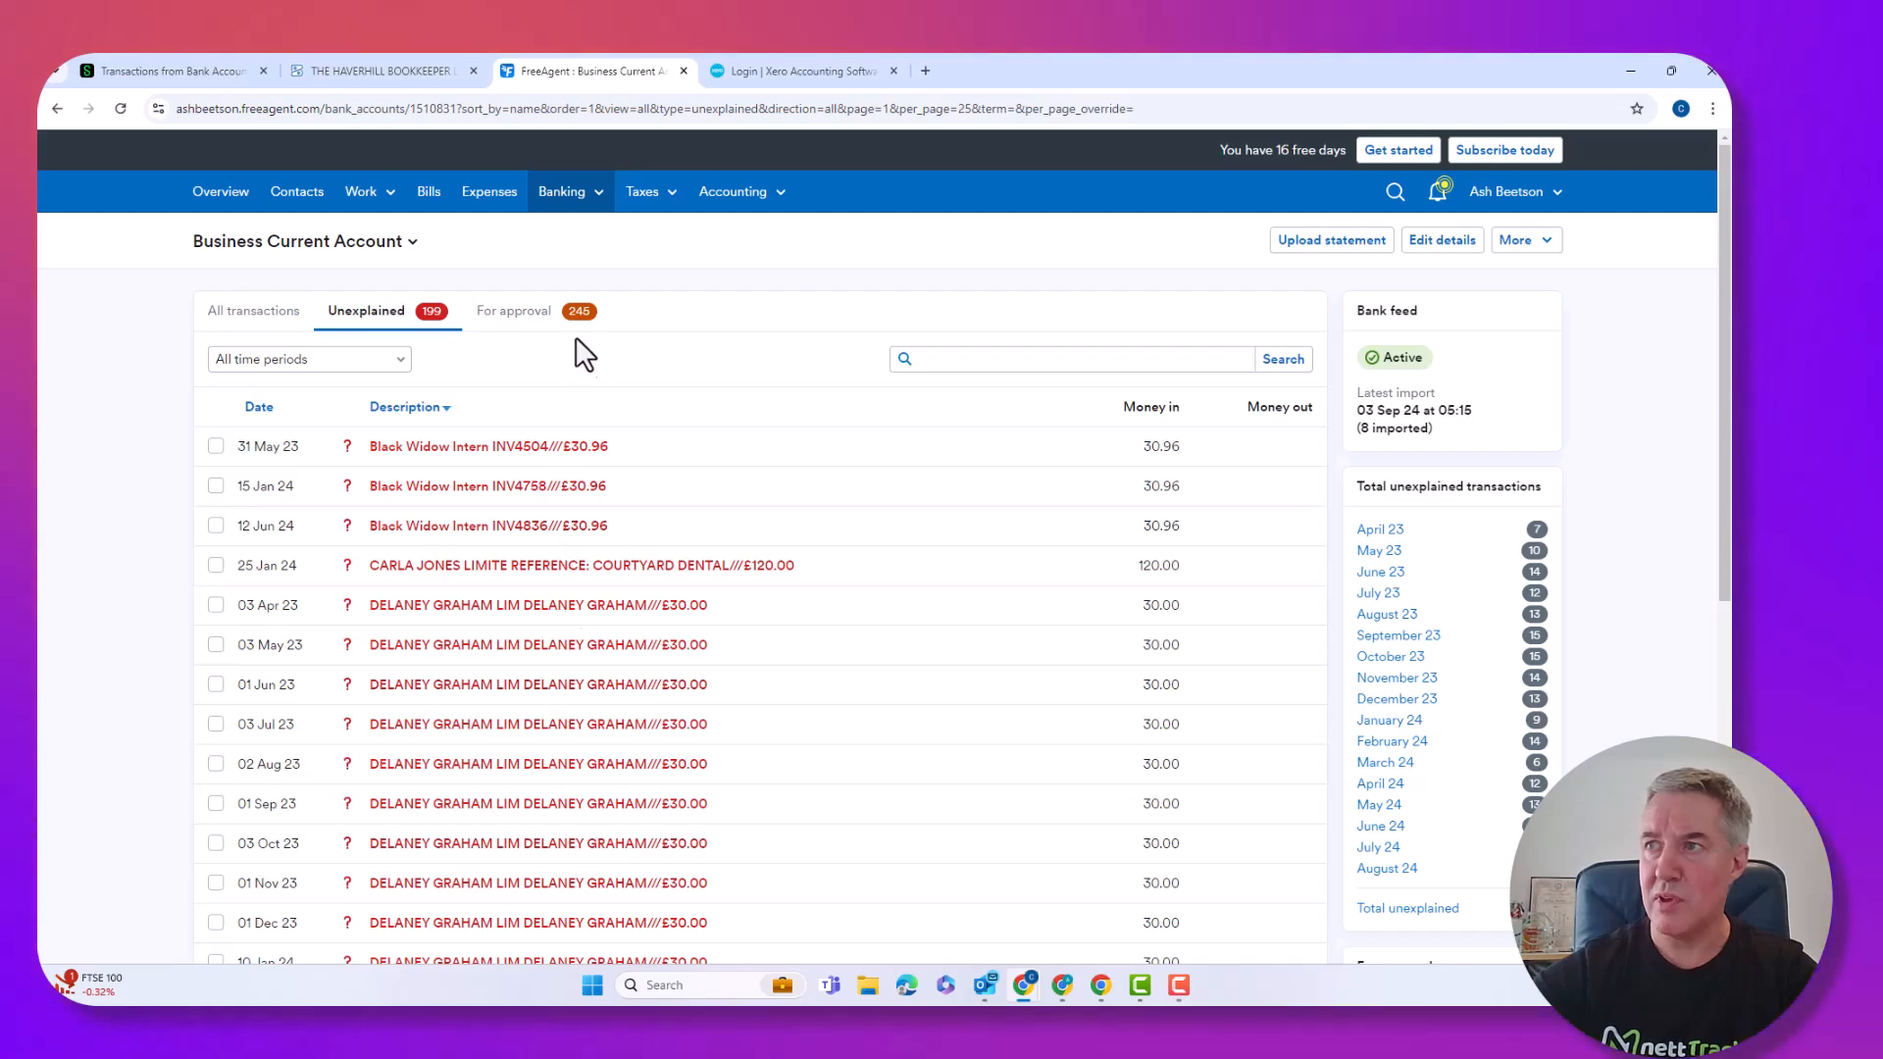
Check the For approval list, then return to All transactions.
left_click(516, 321)
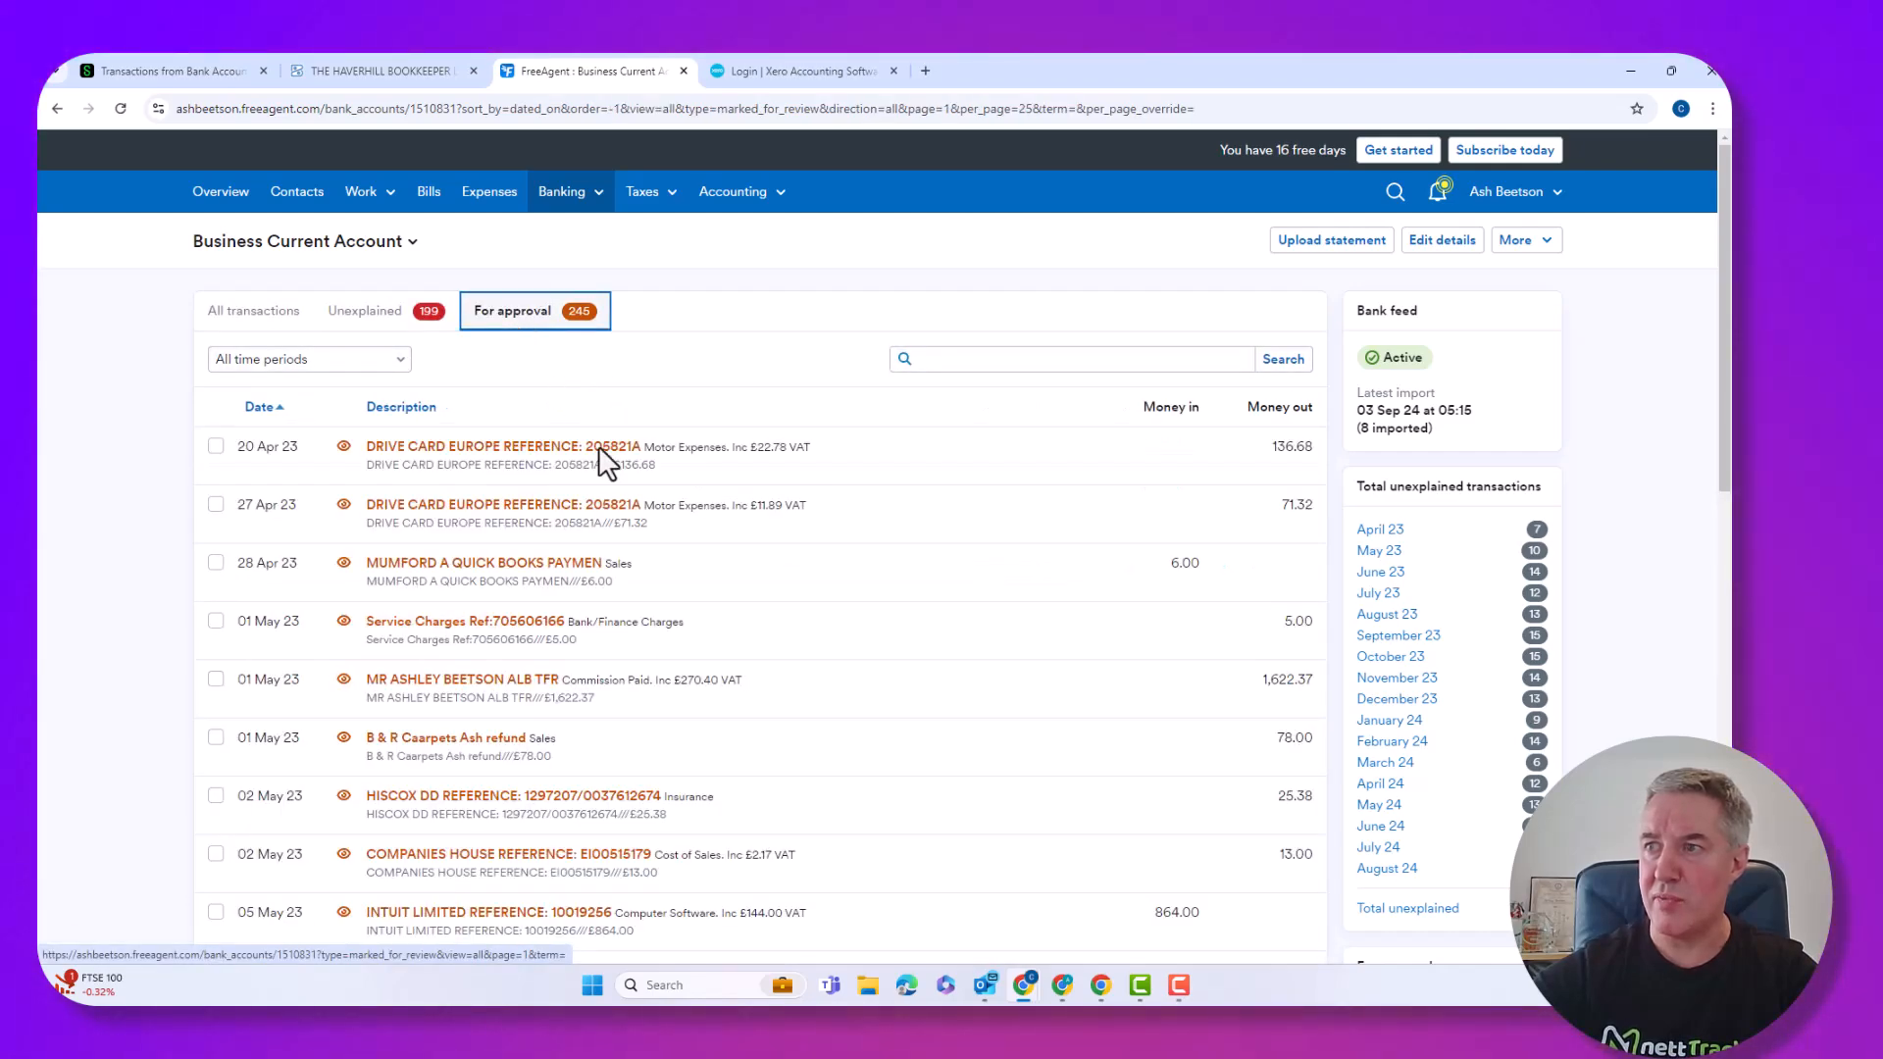
scroll(656, 524, "down", 9)
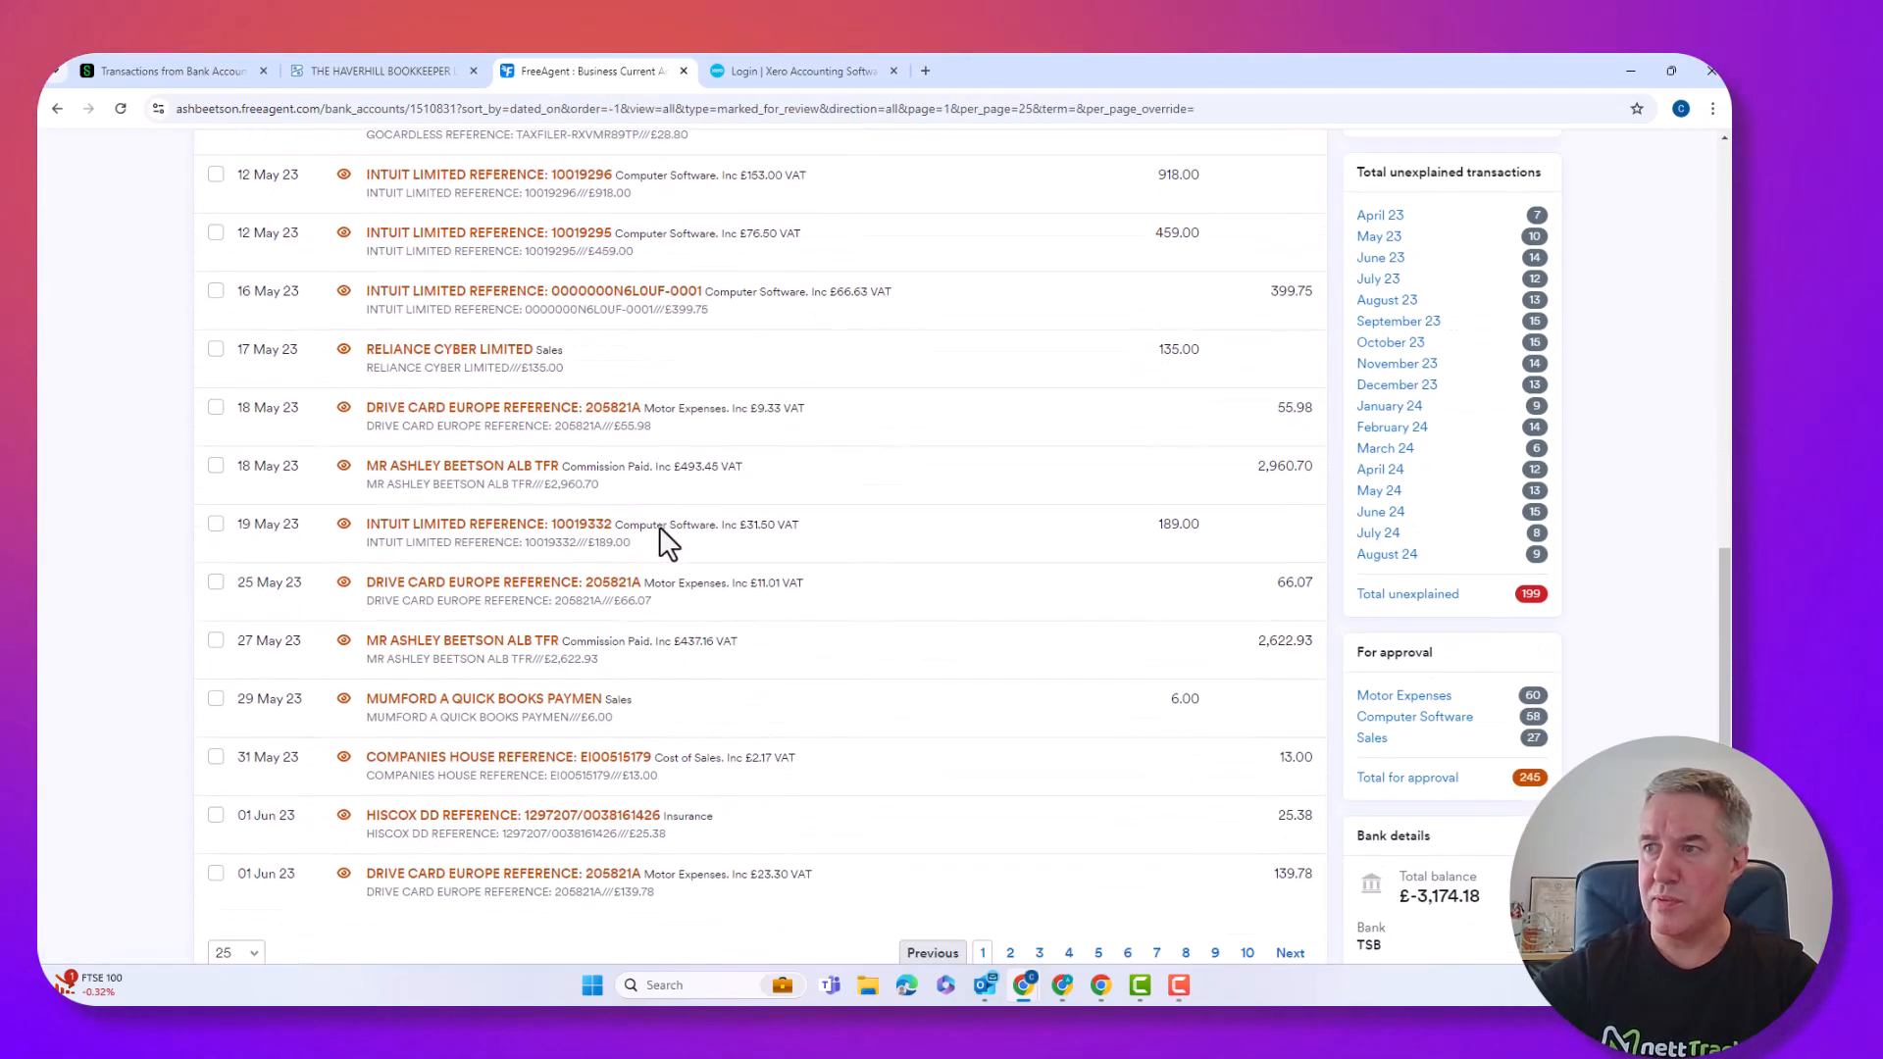
scroll(659, 526, "up", 10)
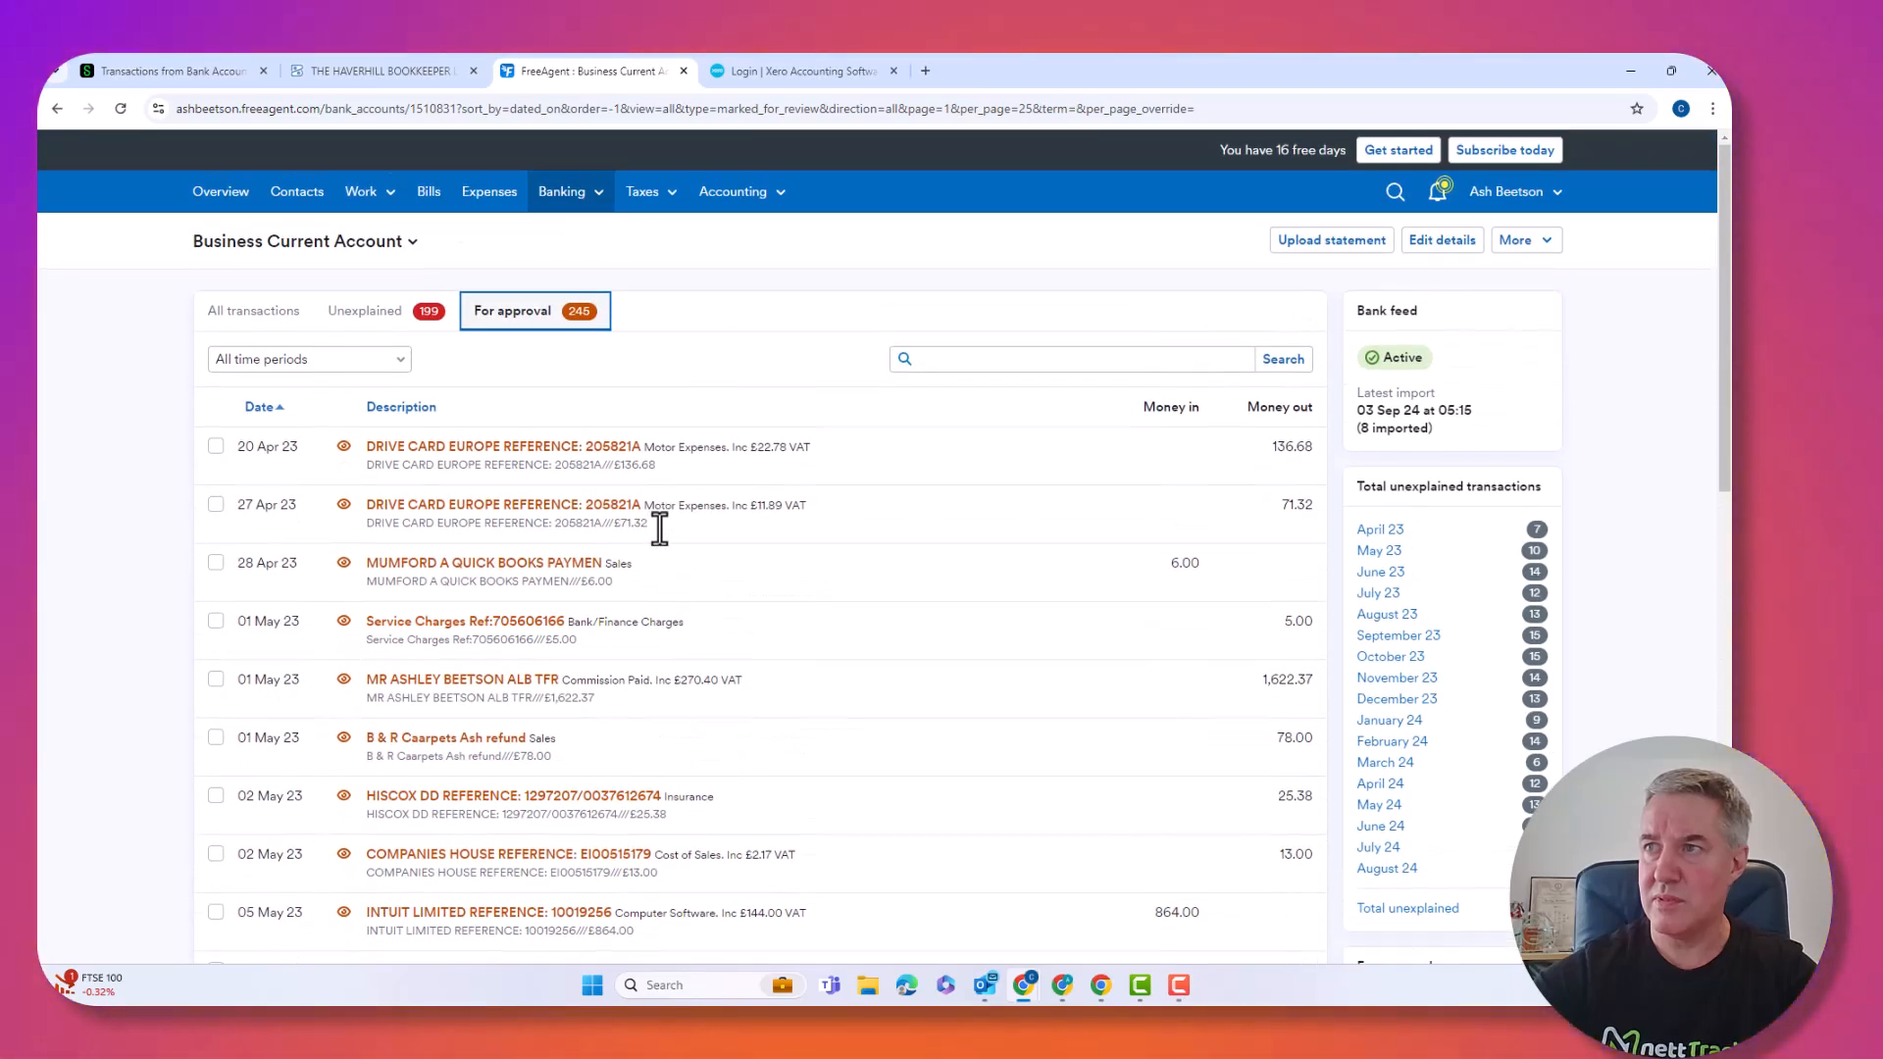
left_click(279, 310)
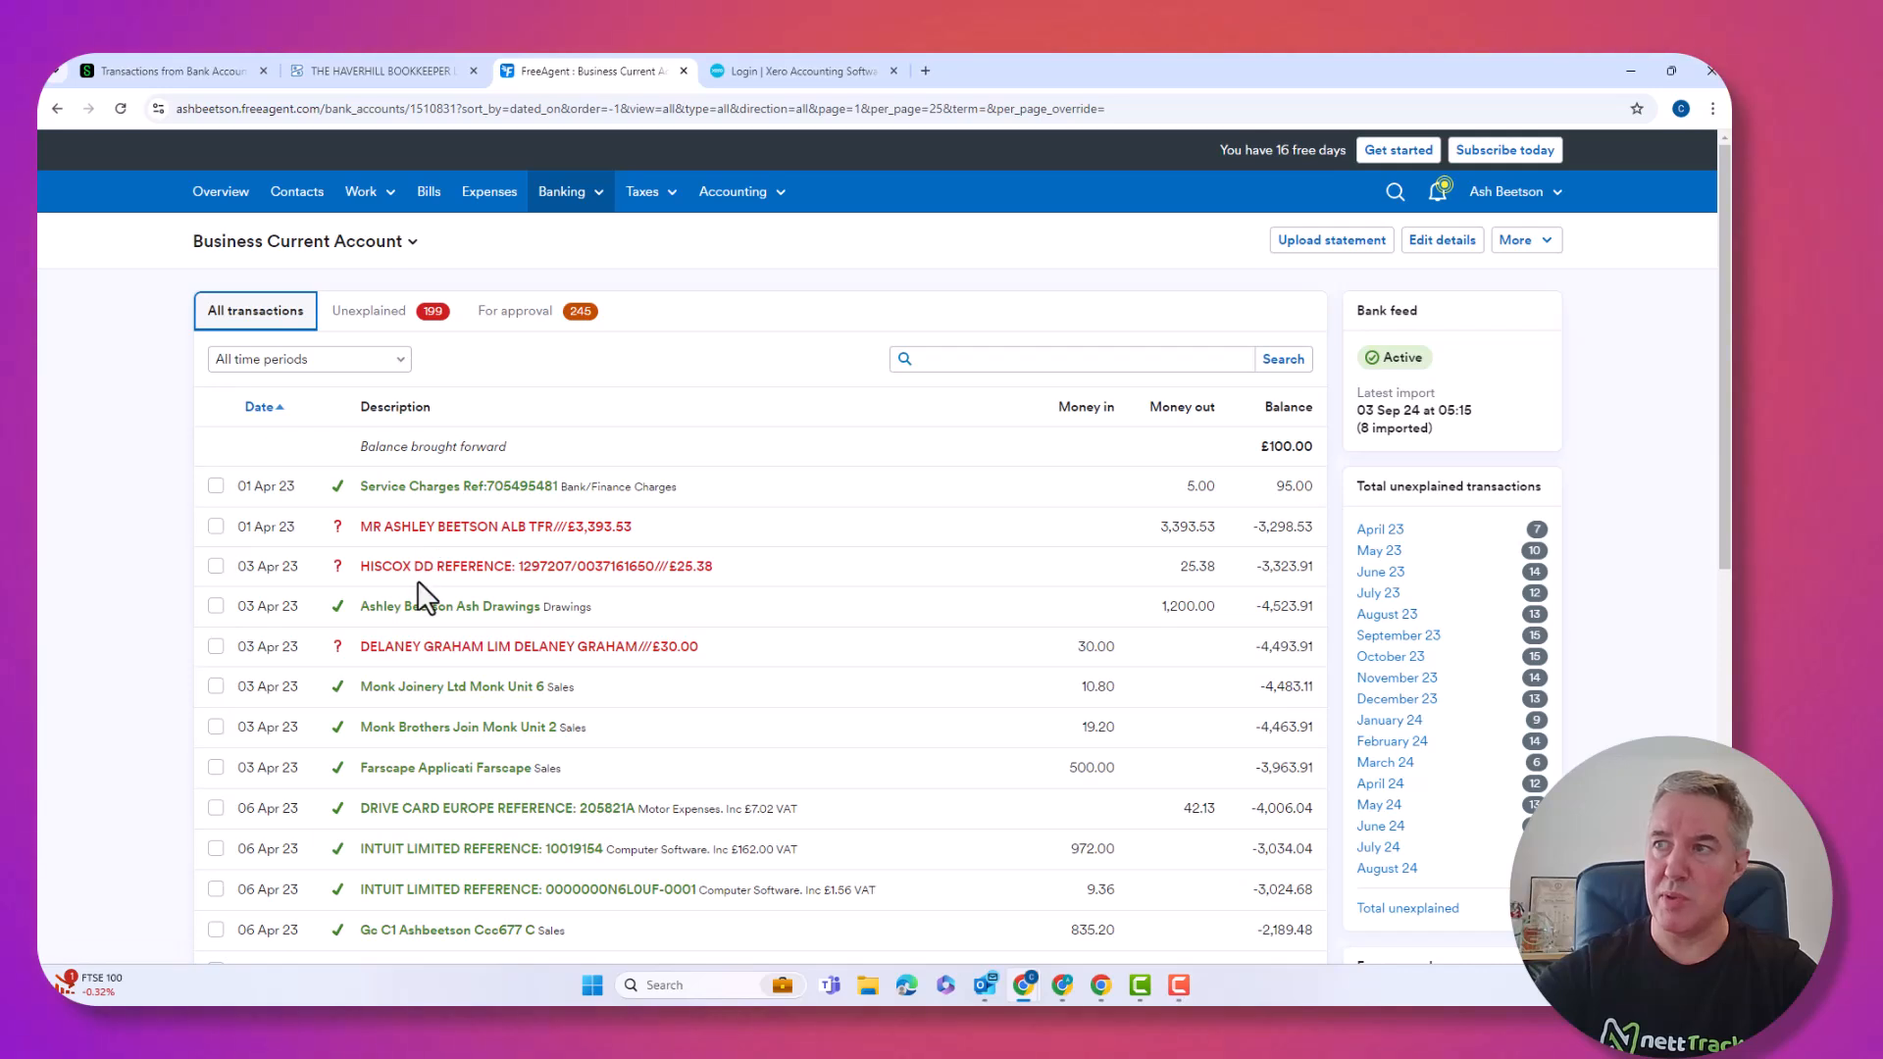
Tick the 01 Apr 23 £3,393.53 transfer and 03 Apr 23 HISCOX payment, then view For approval.
left_click(216, 526)
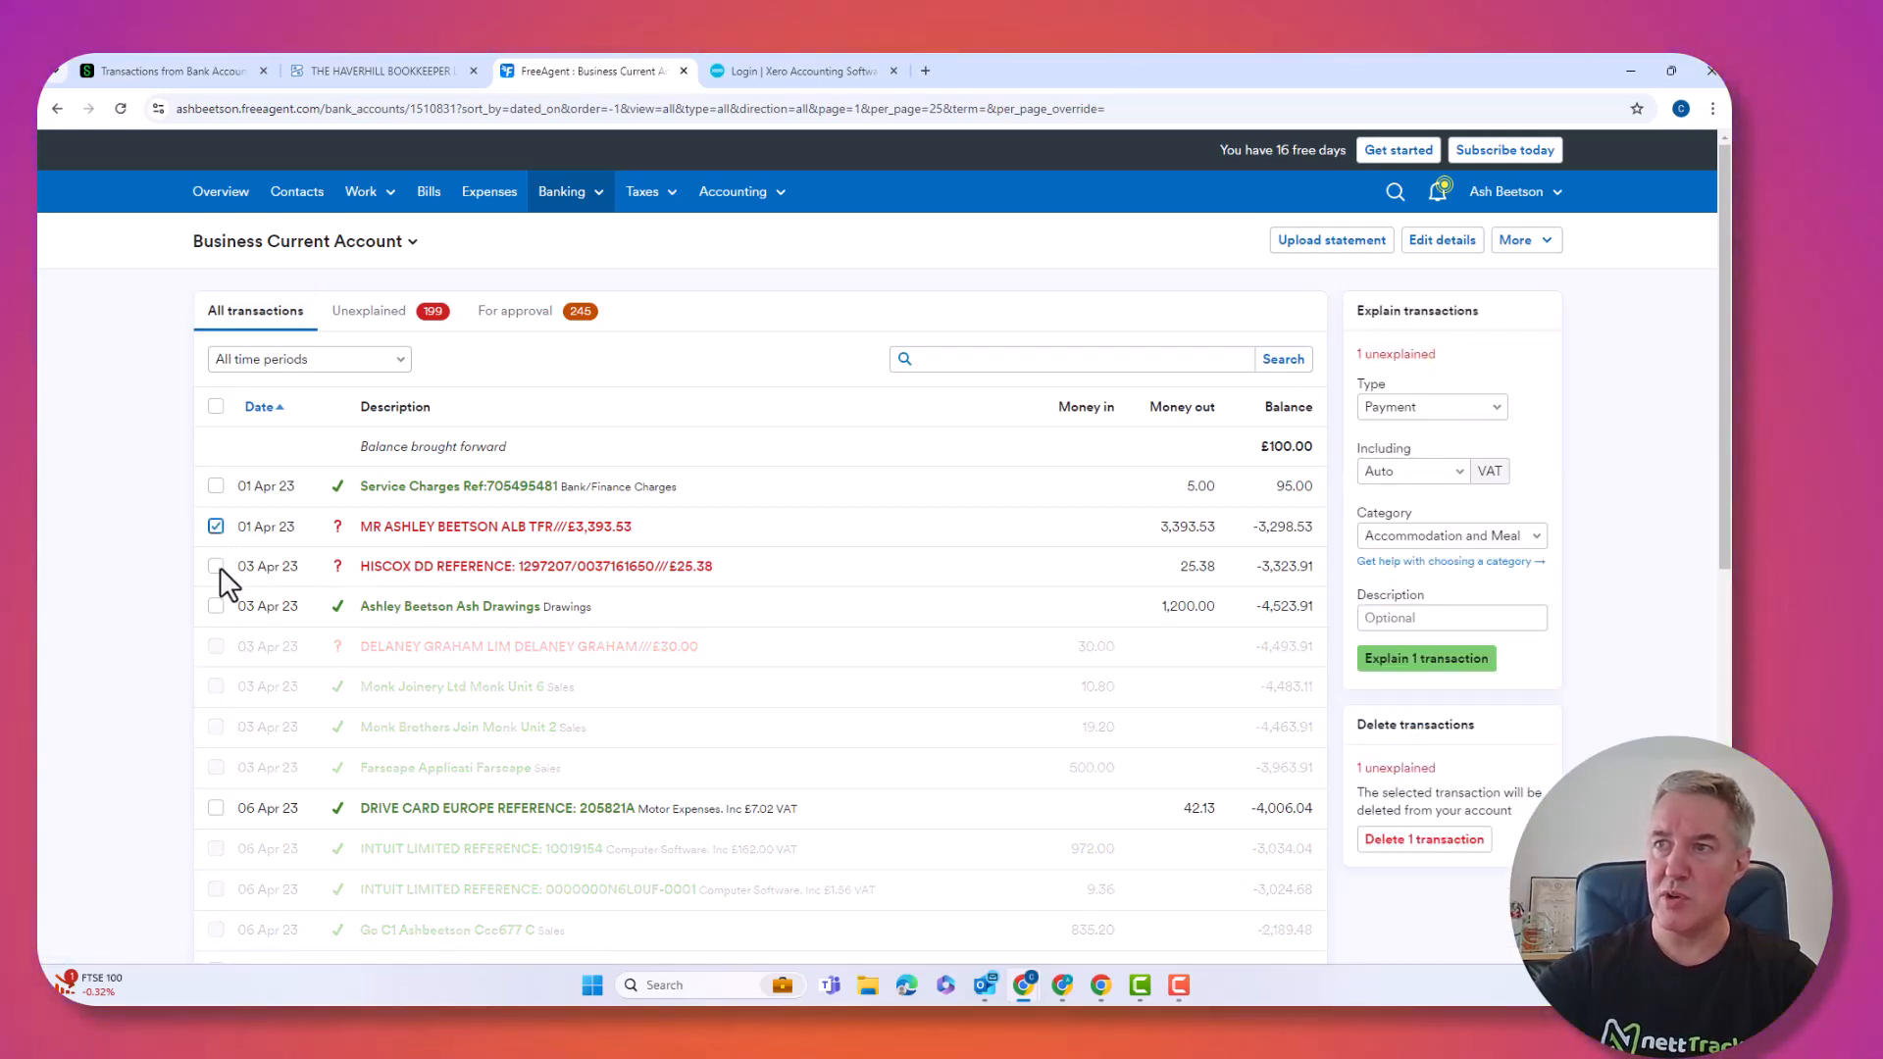
left_click(216, 566)
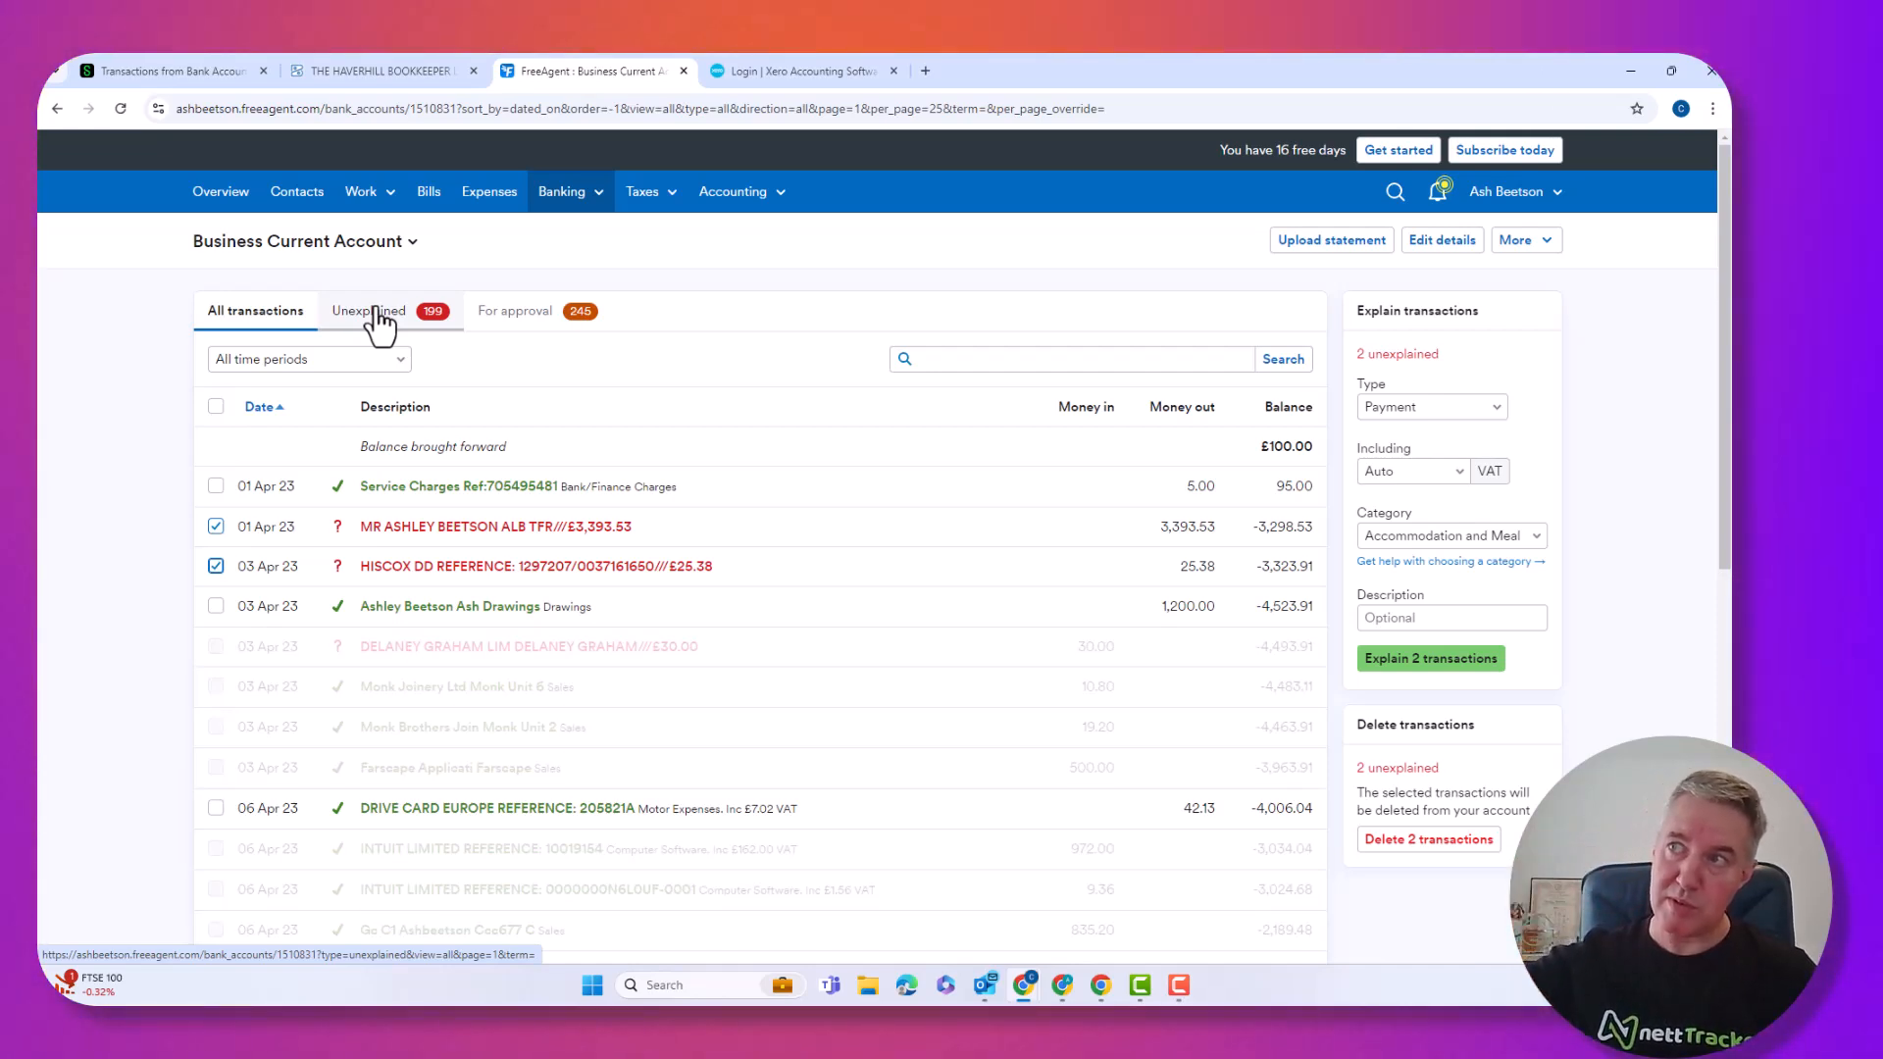
left_click(528, 312)
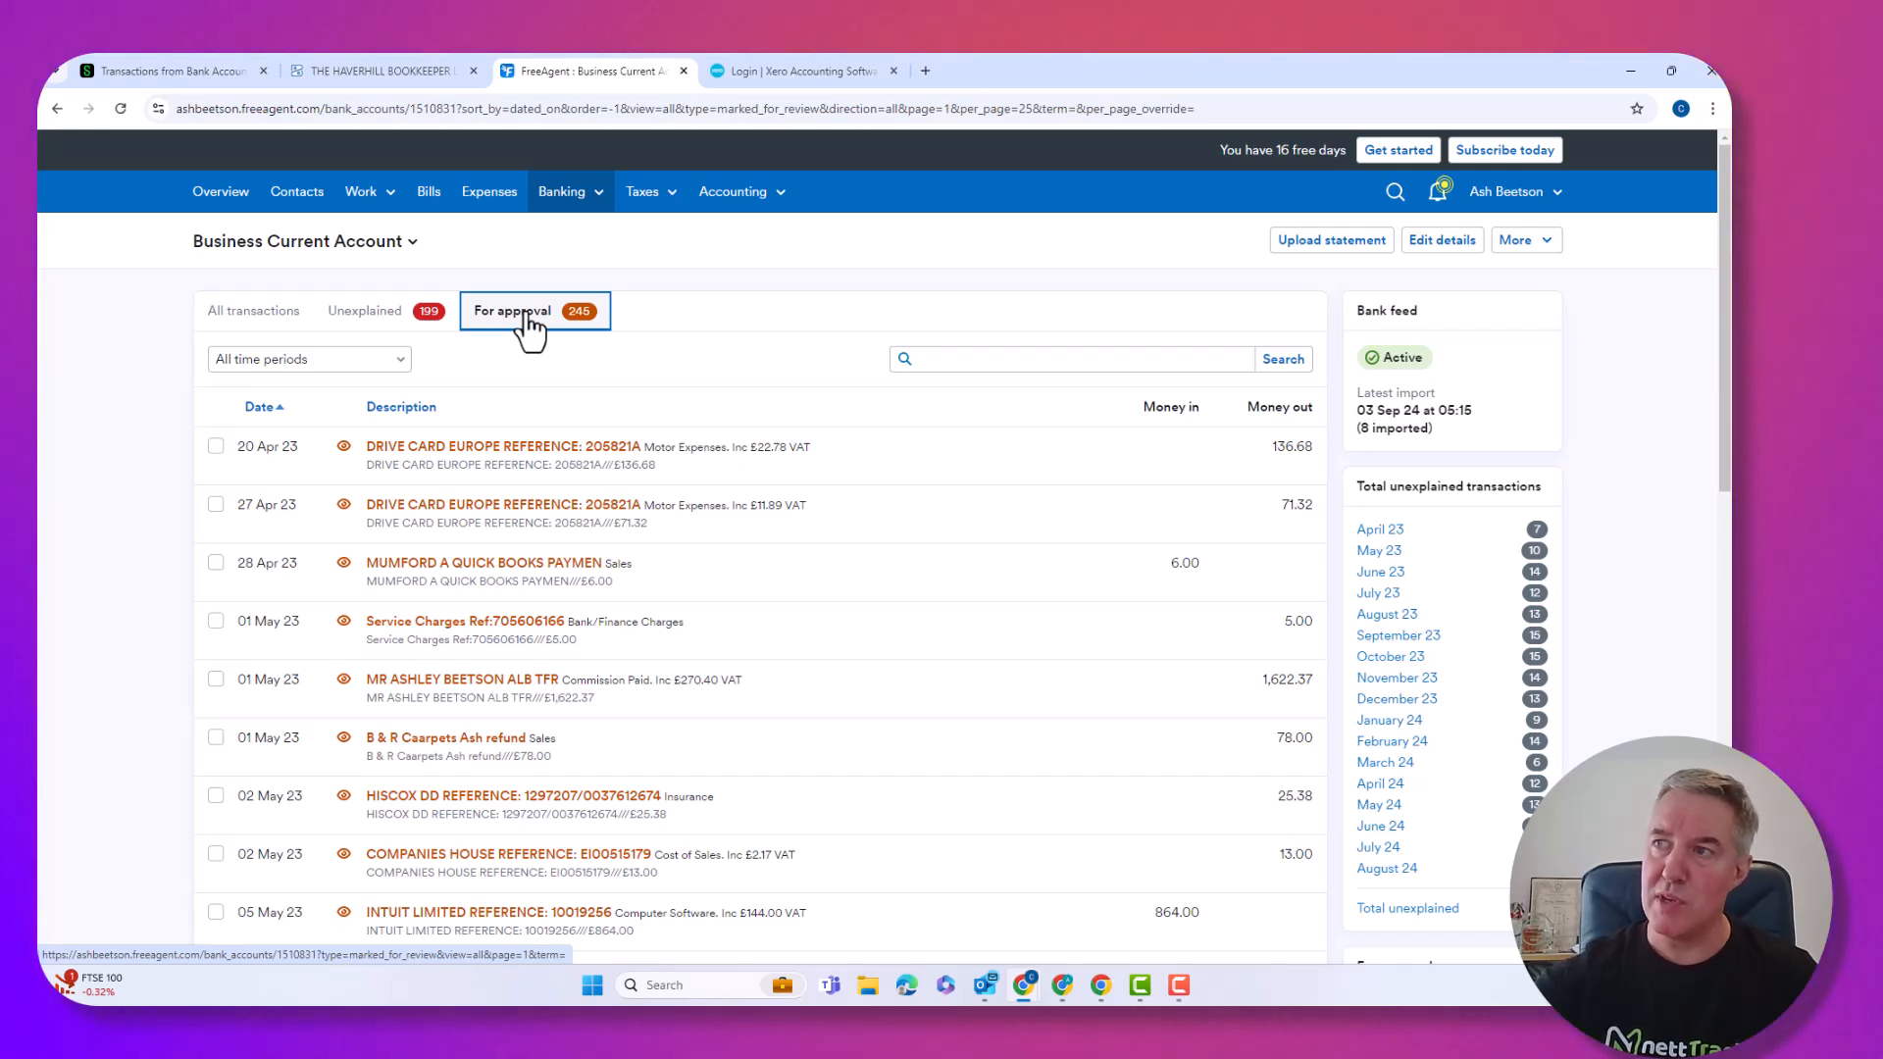
Sort approvals by description and approve the six 360COMS payment explanations.
left_click(398, 412)
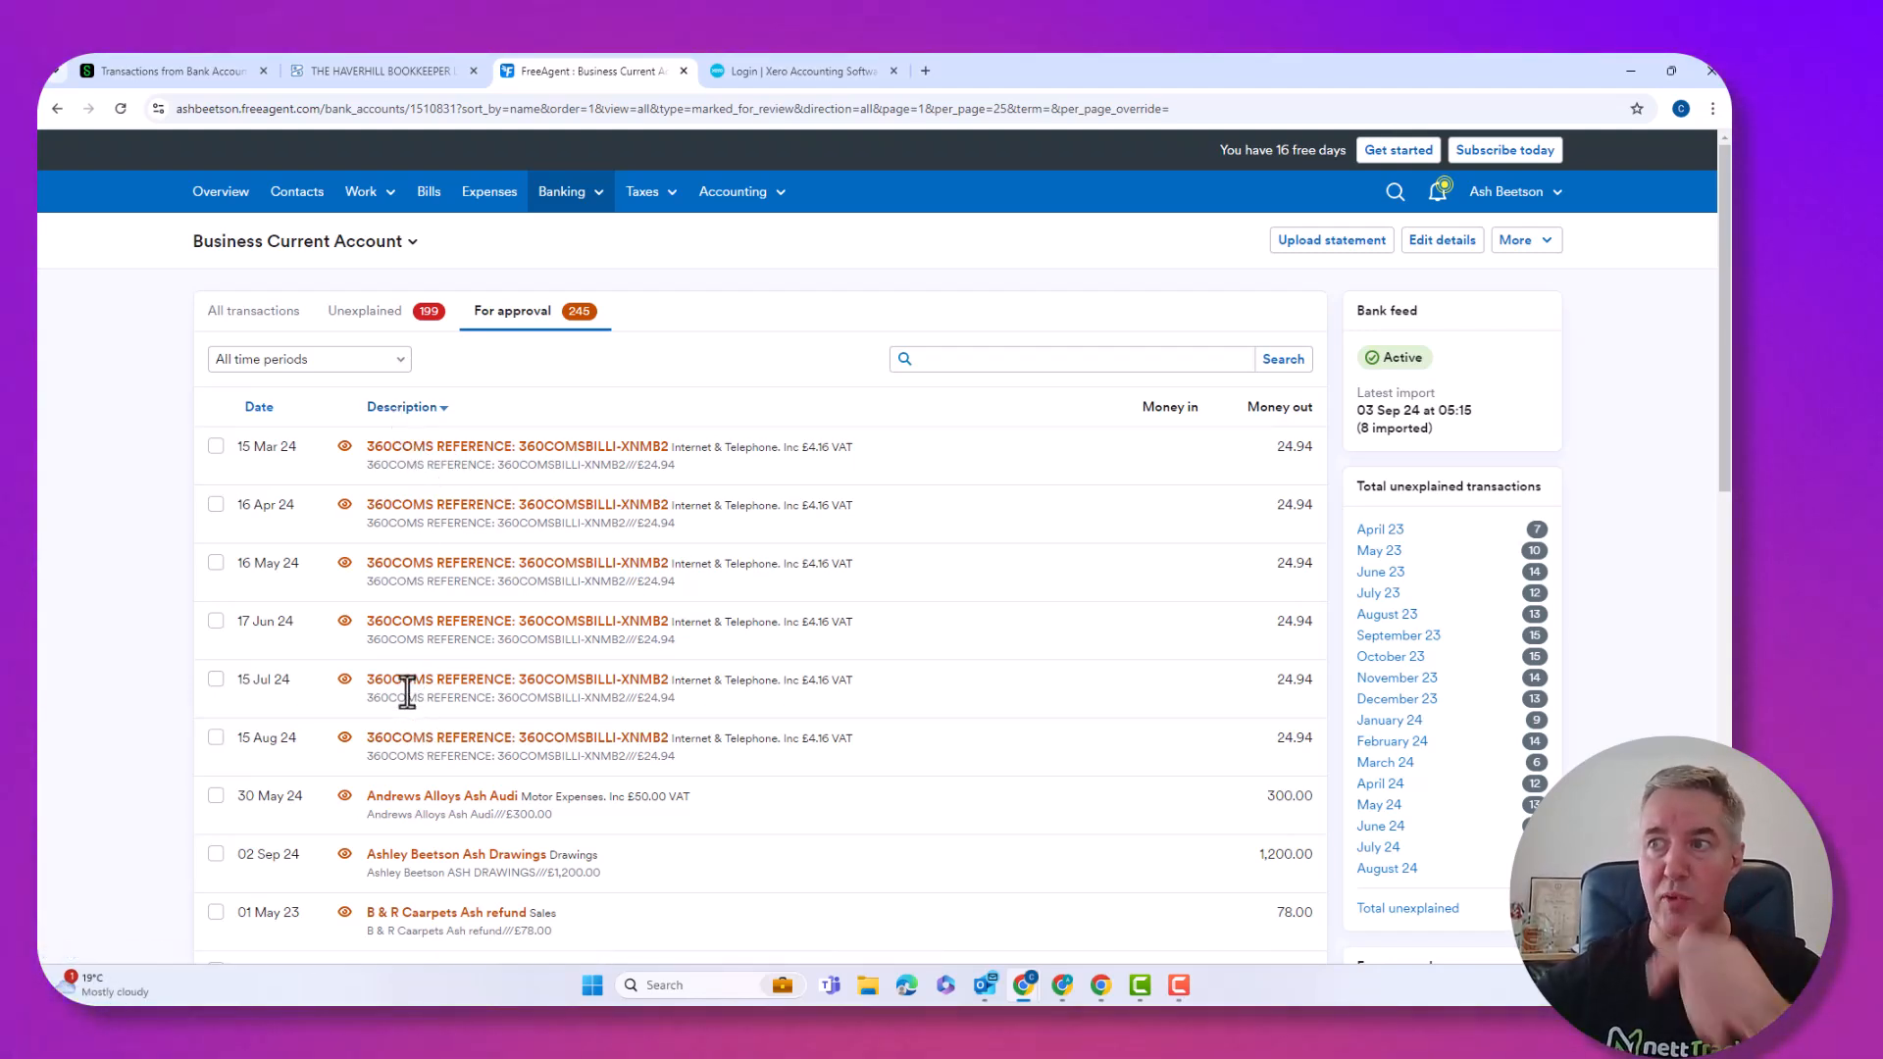
left_click(215, 738)
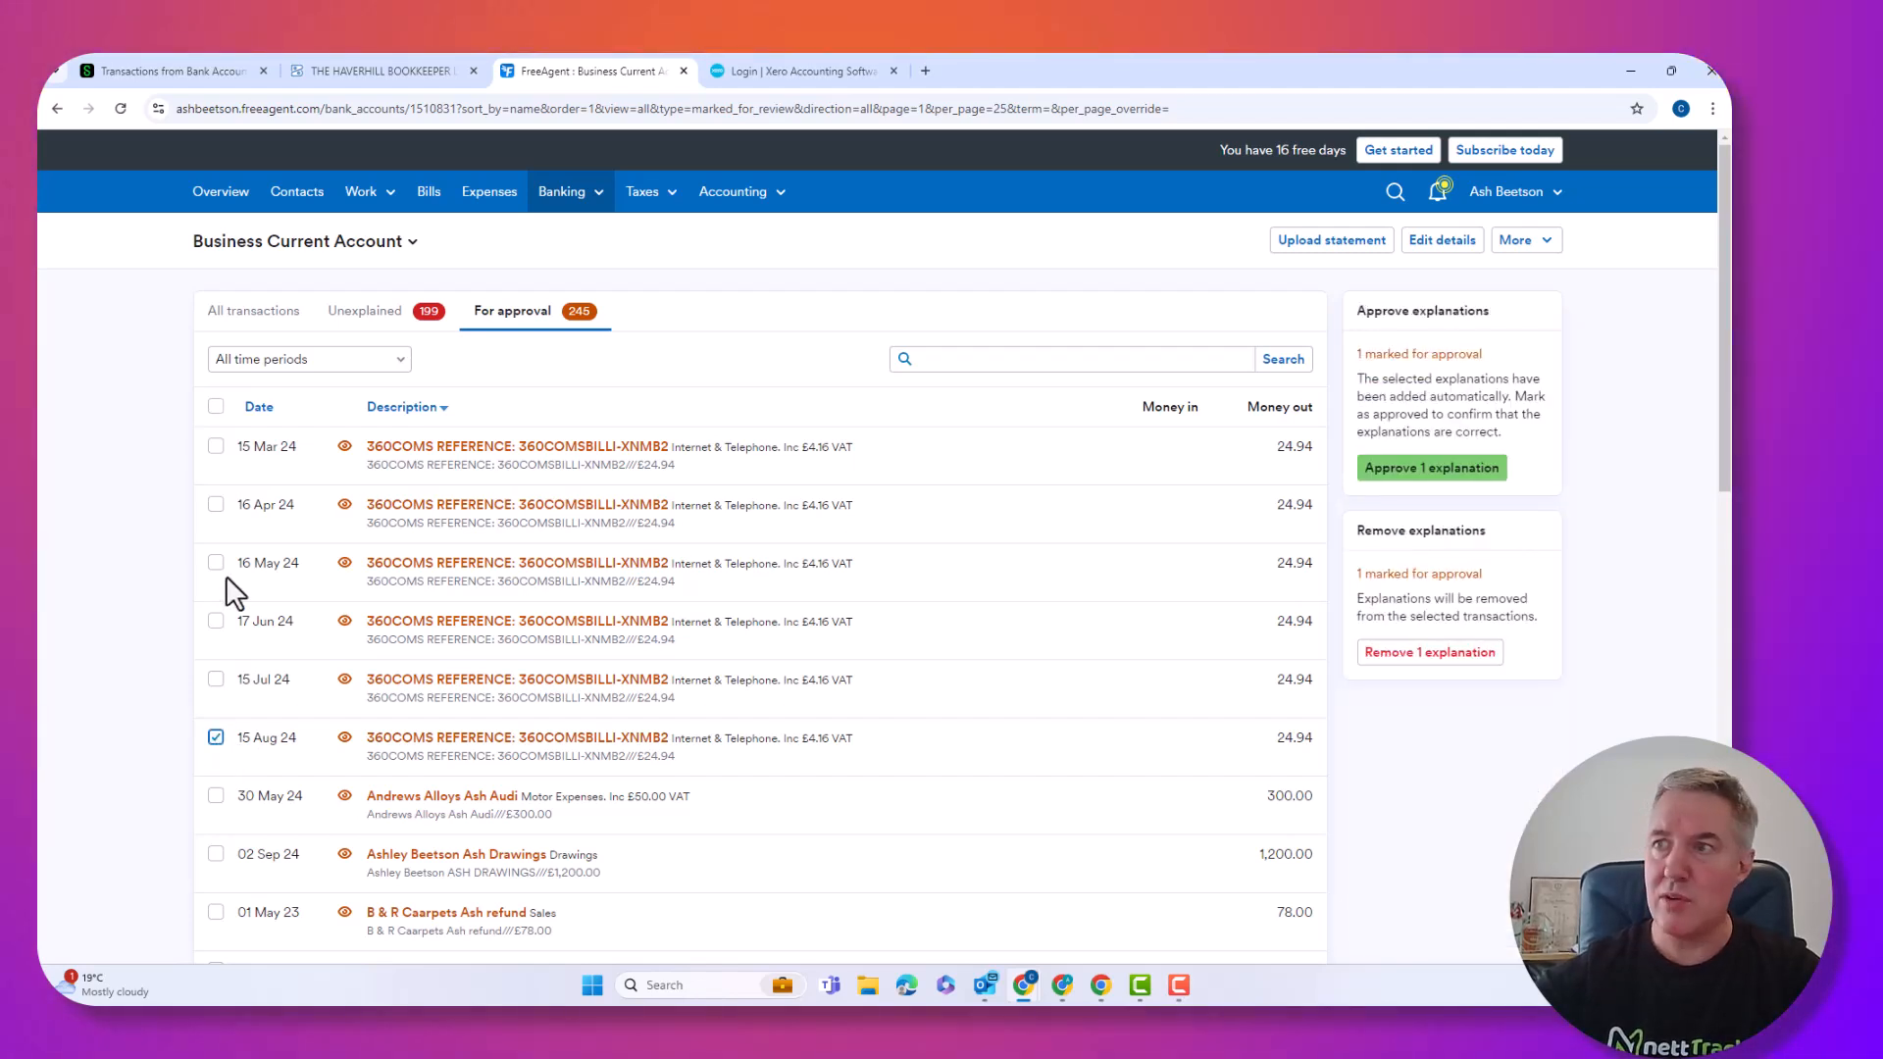
left_click(216, 446, "shift")
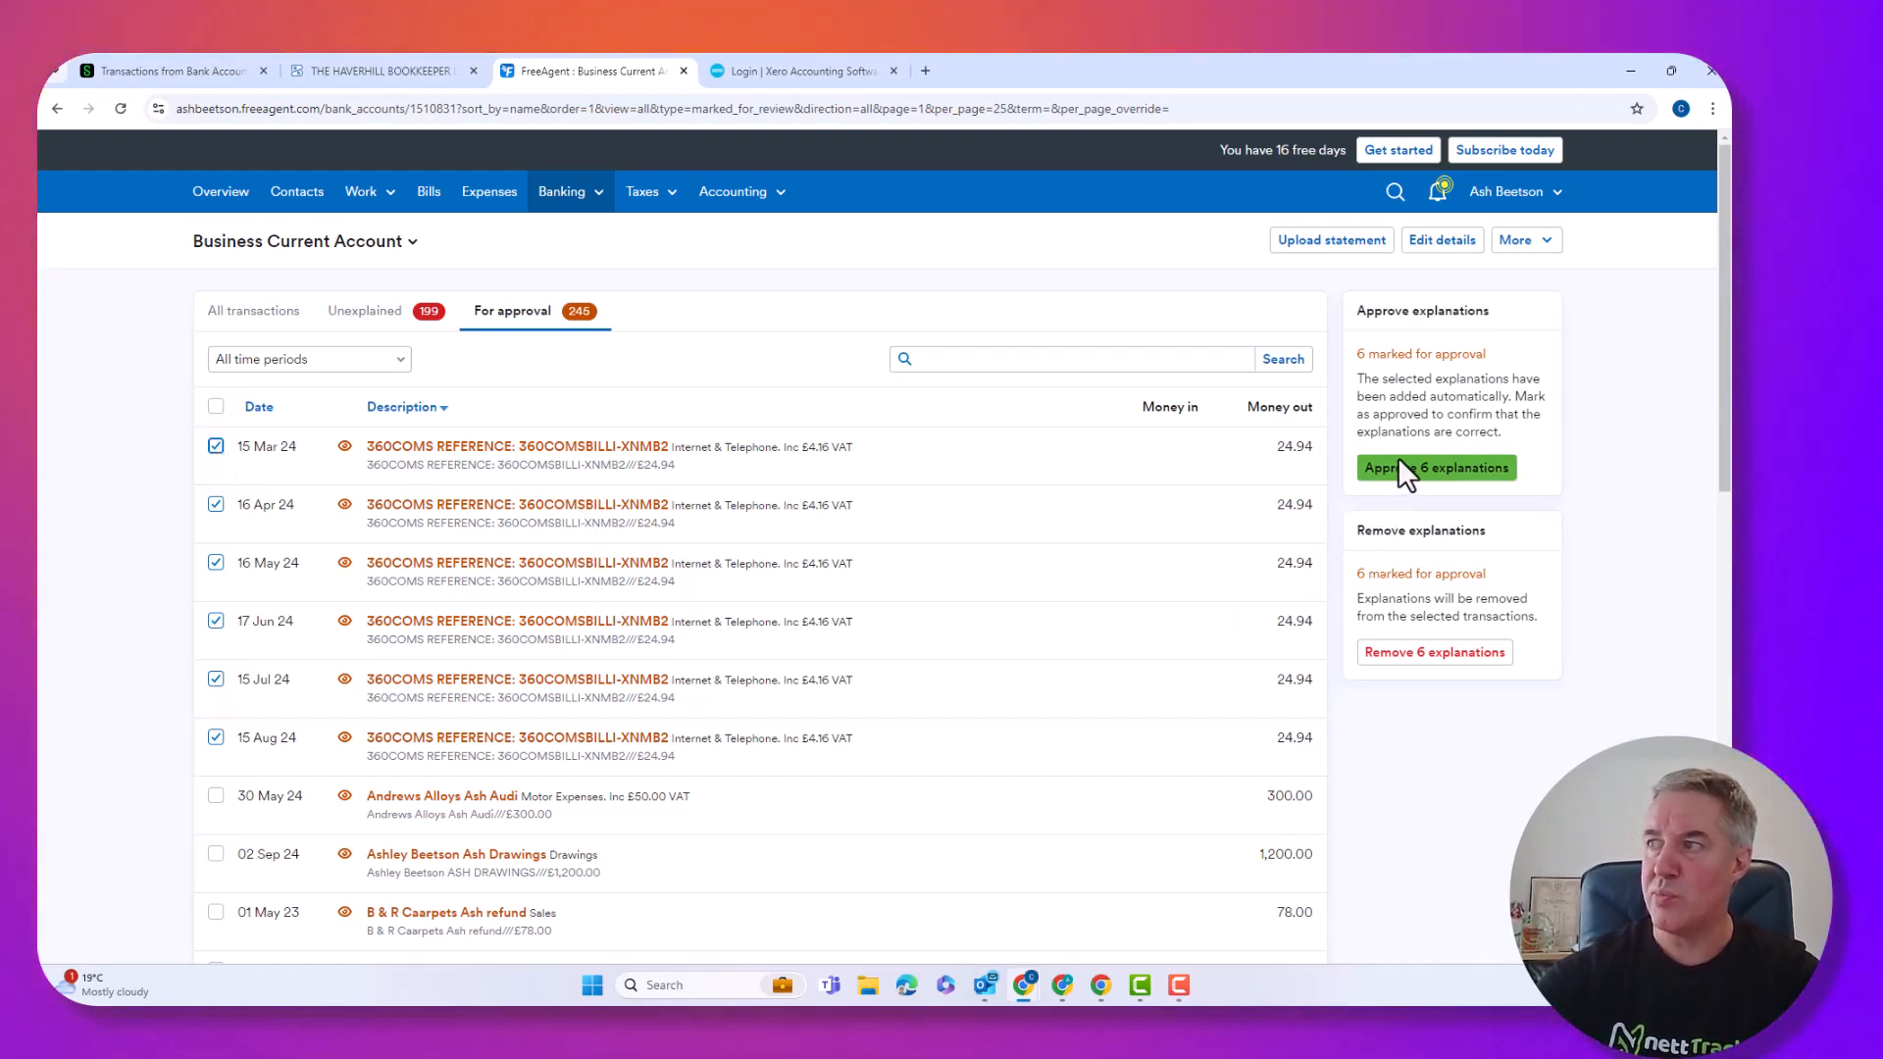
left_click(1405, 470)
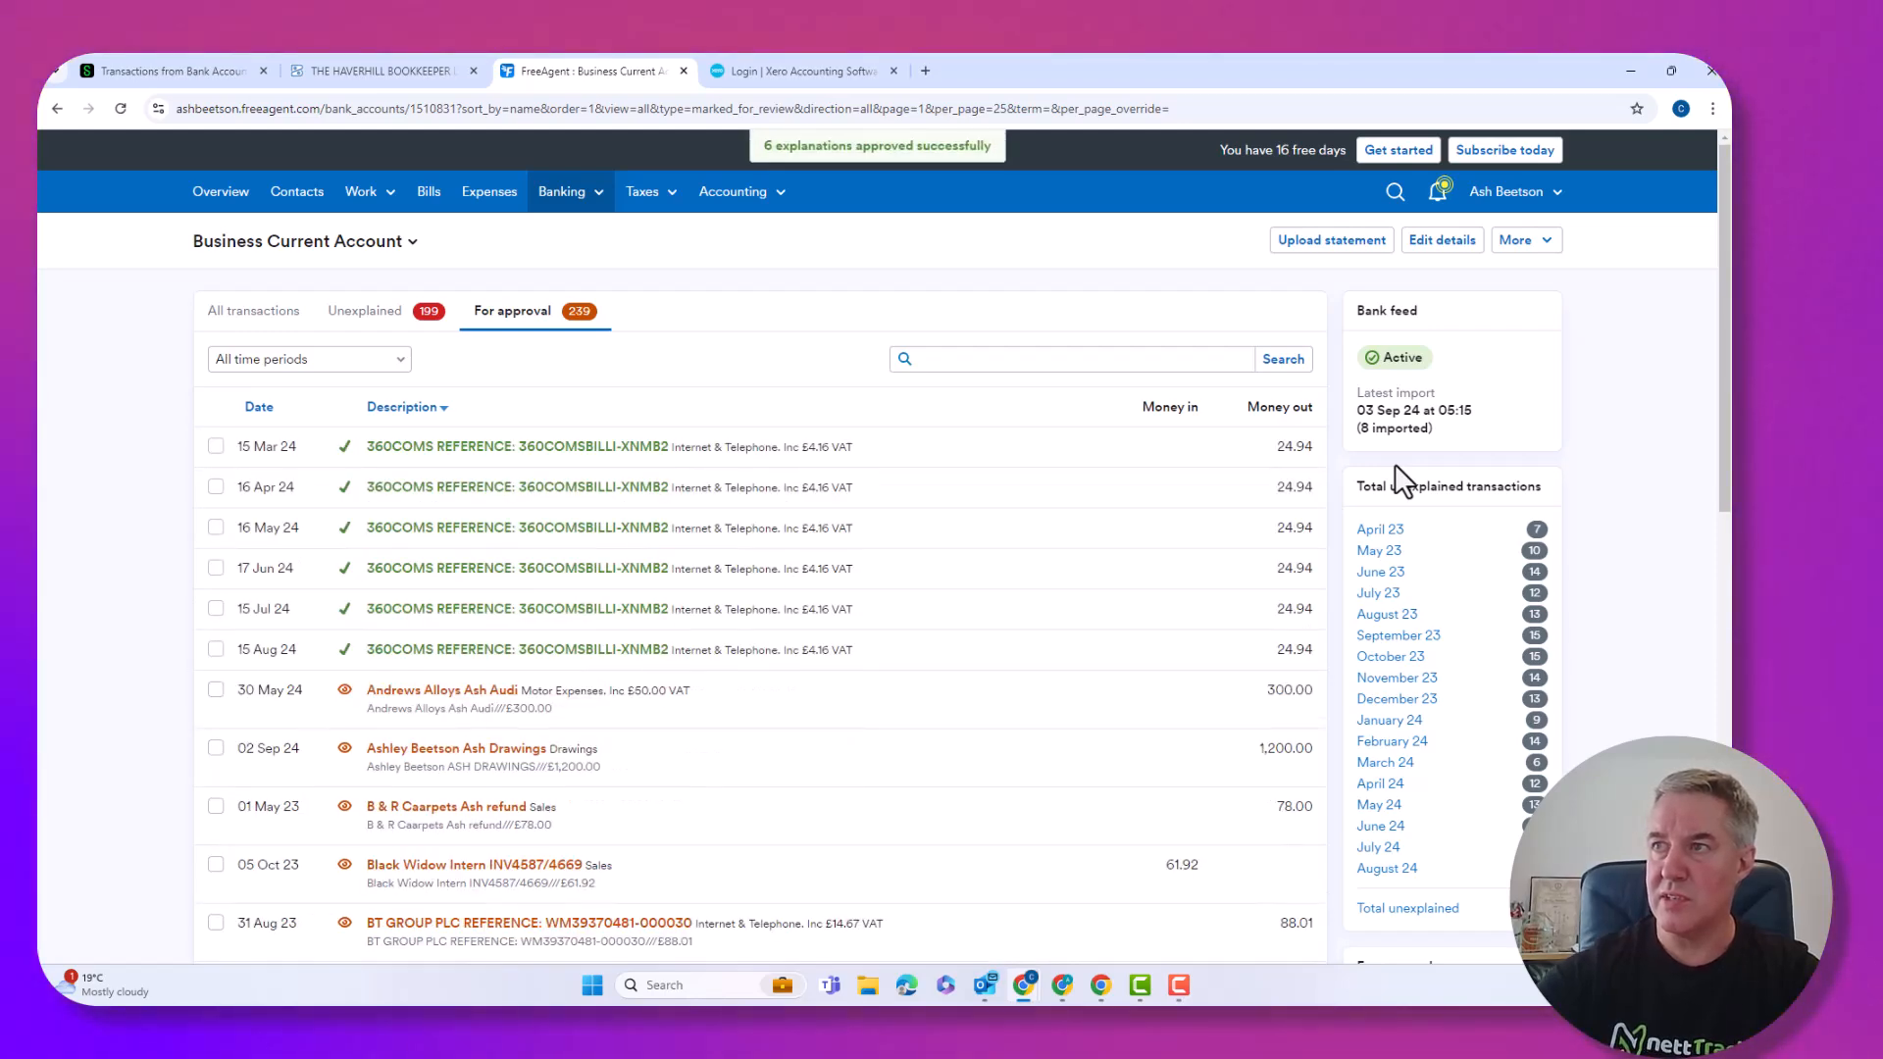
Approve the 13 BT Group explanations from 31 Aug 23 through 02 Sep 24.
scroll(462, 693, "down", 2)
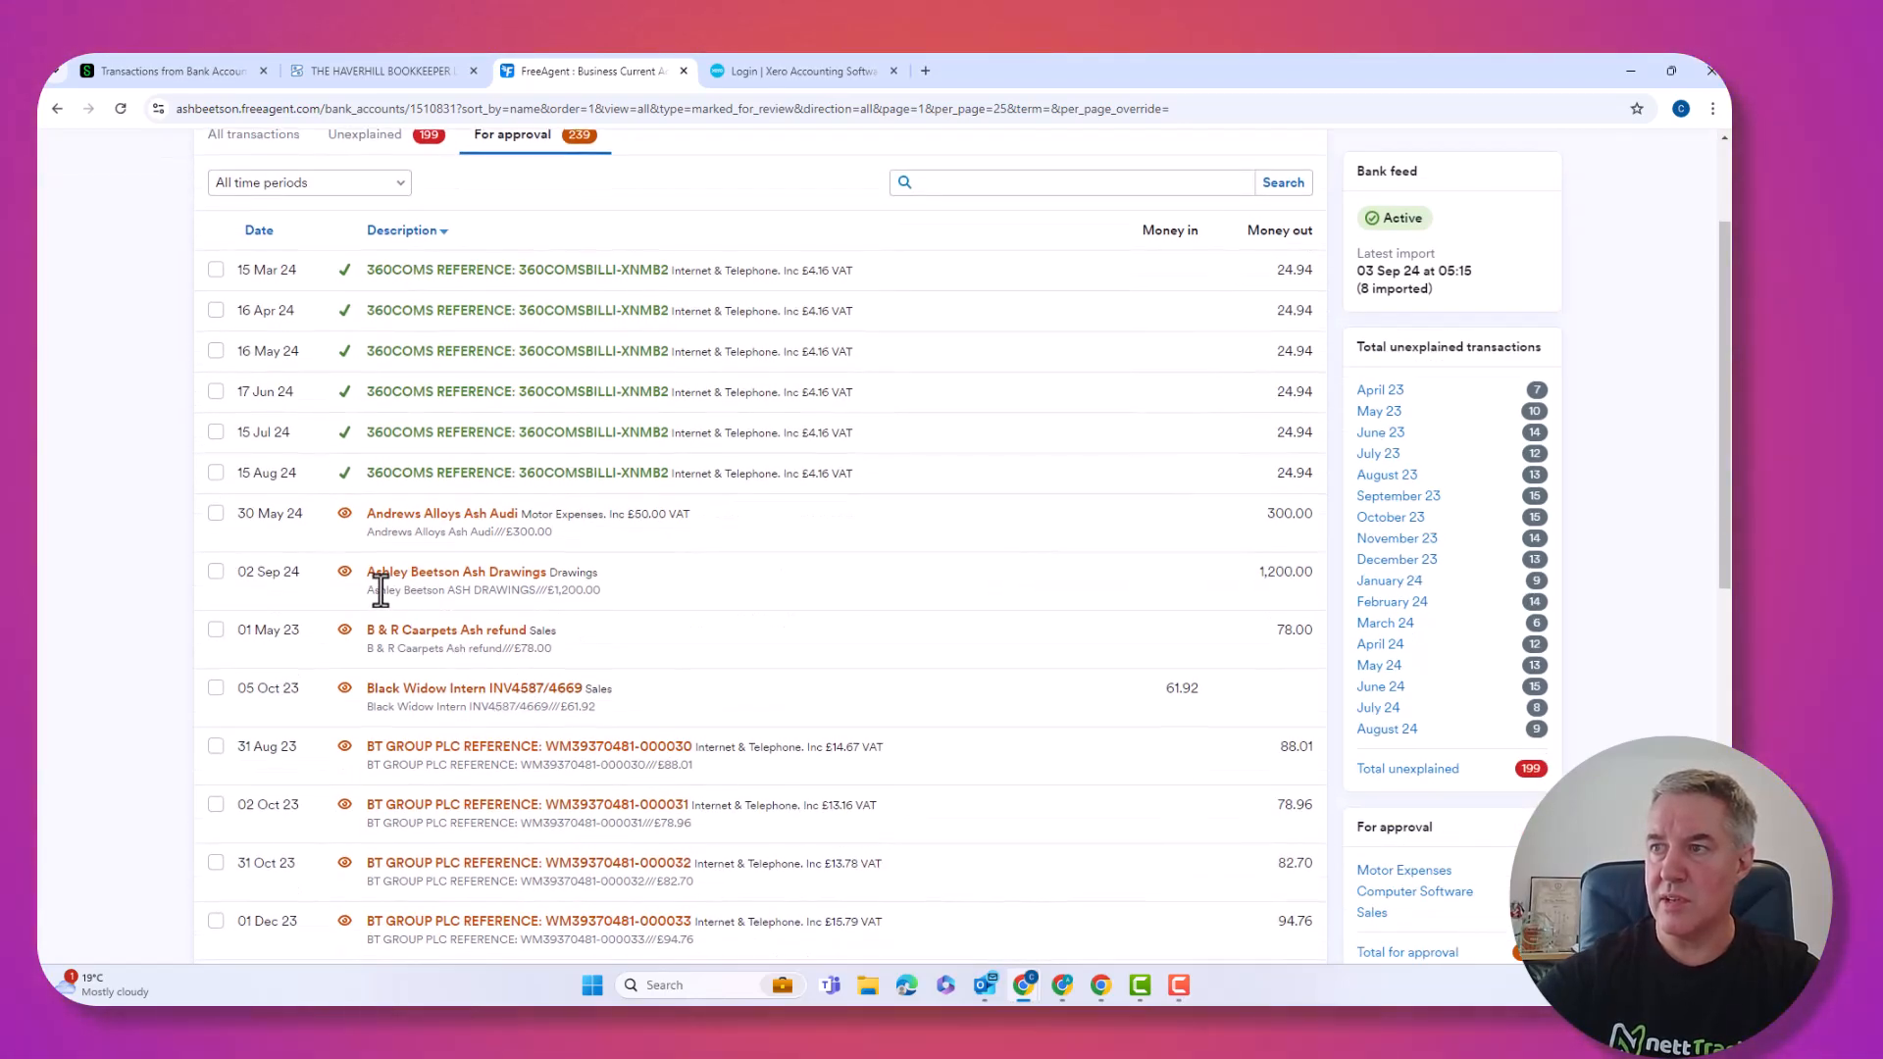
scroll(380, 589, "down", 2)
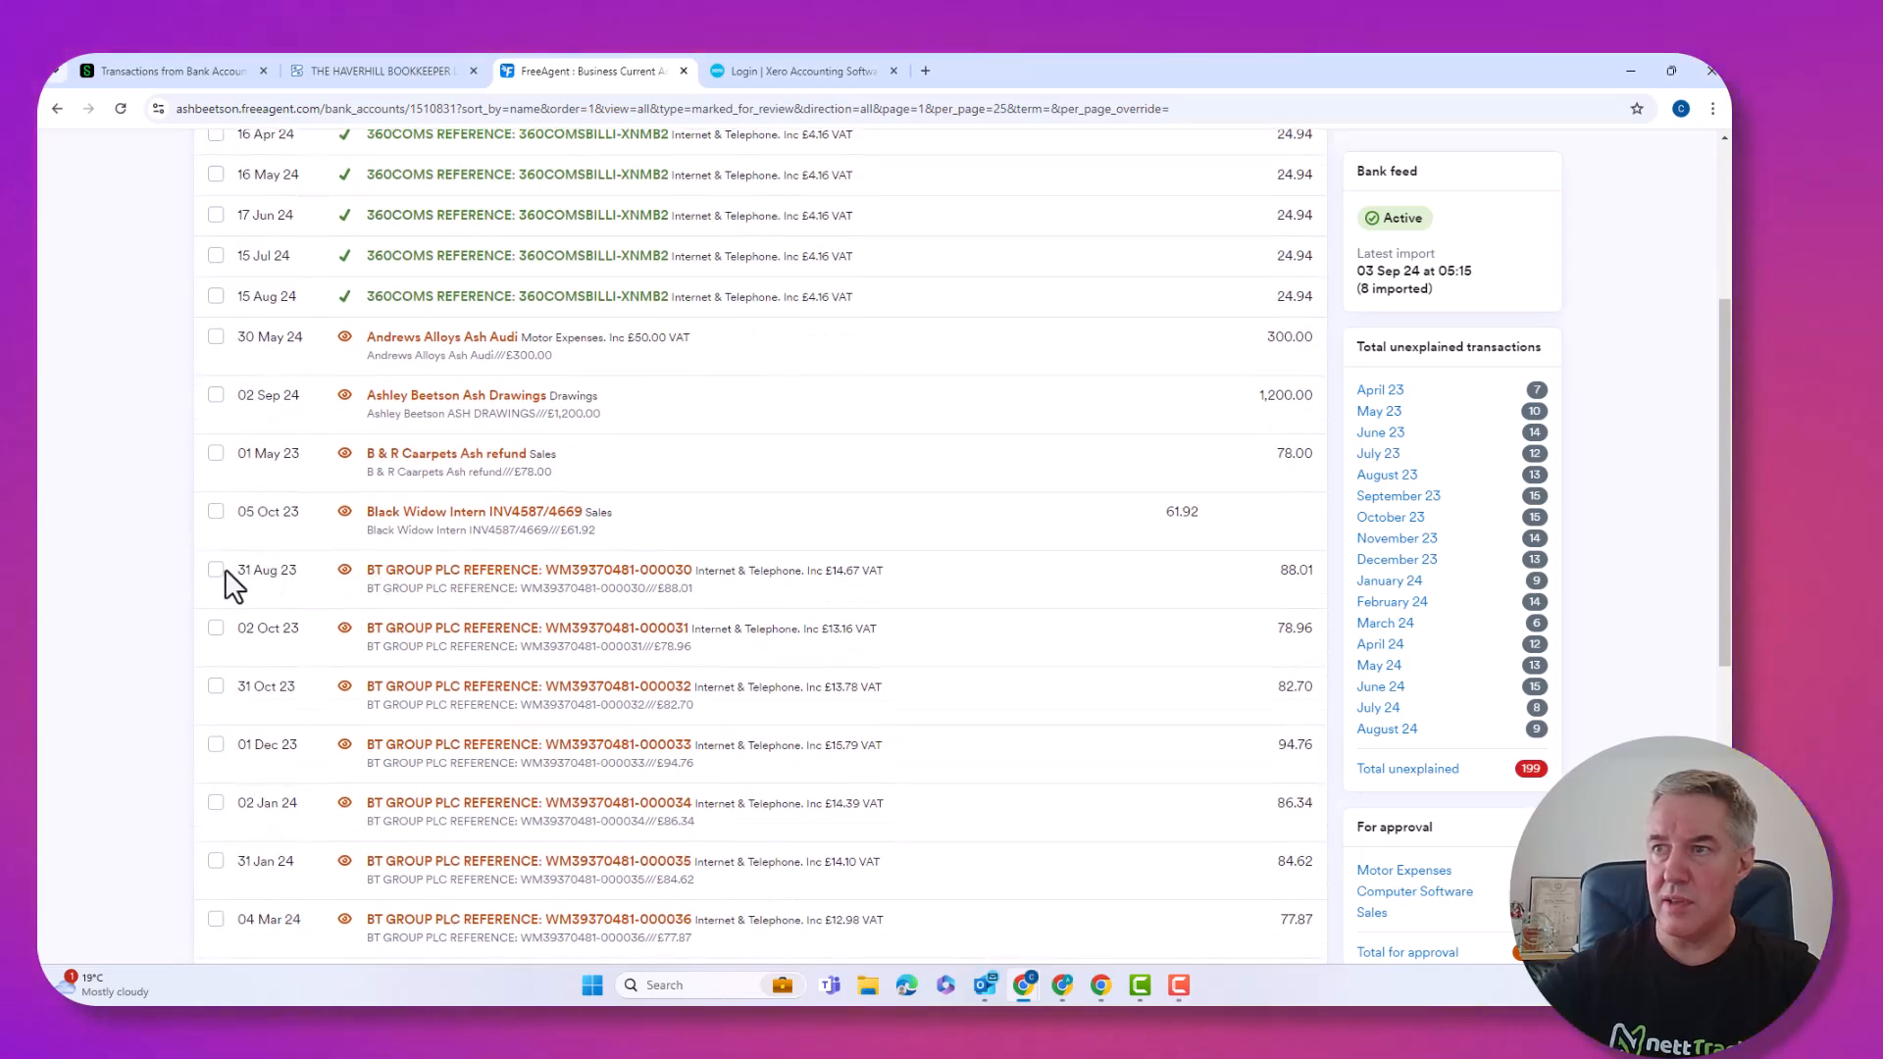
left_click(215, 570)
scroll(238, 628, "down", 7)
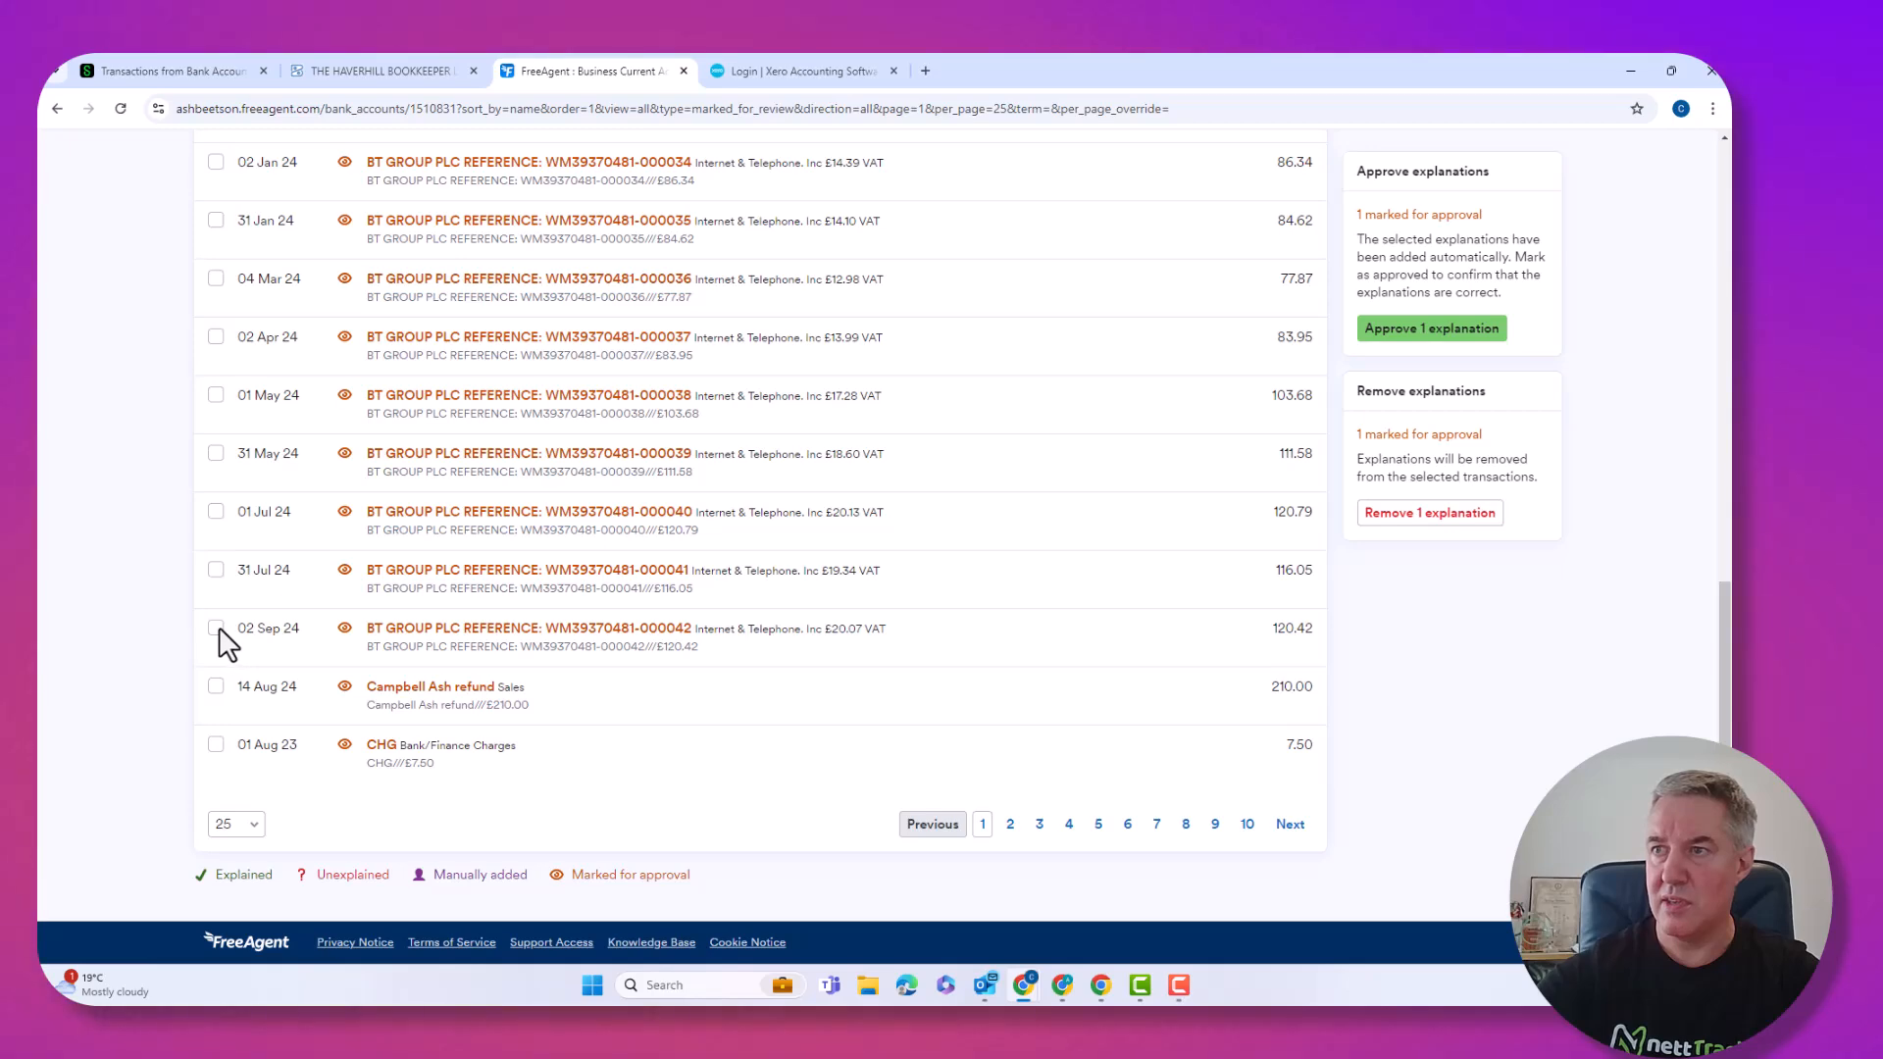
left_click(216, 628, "shift")
scroll(770, 779, "up", 2)
scroll(770, 780, "up", 4)
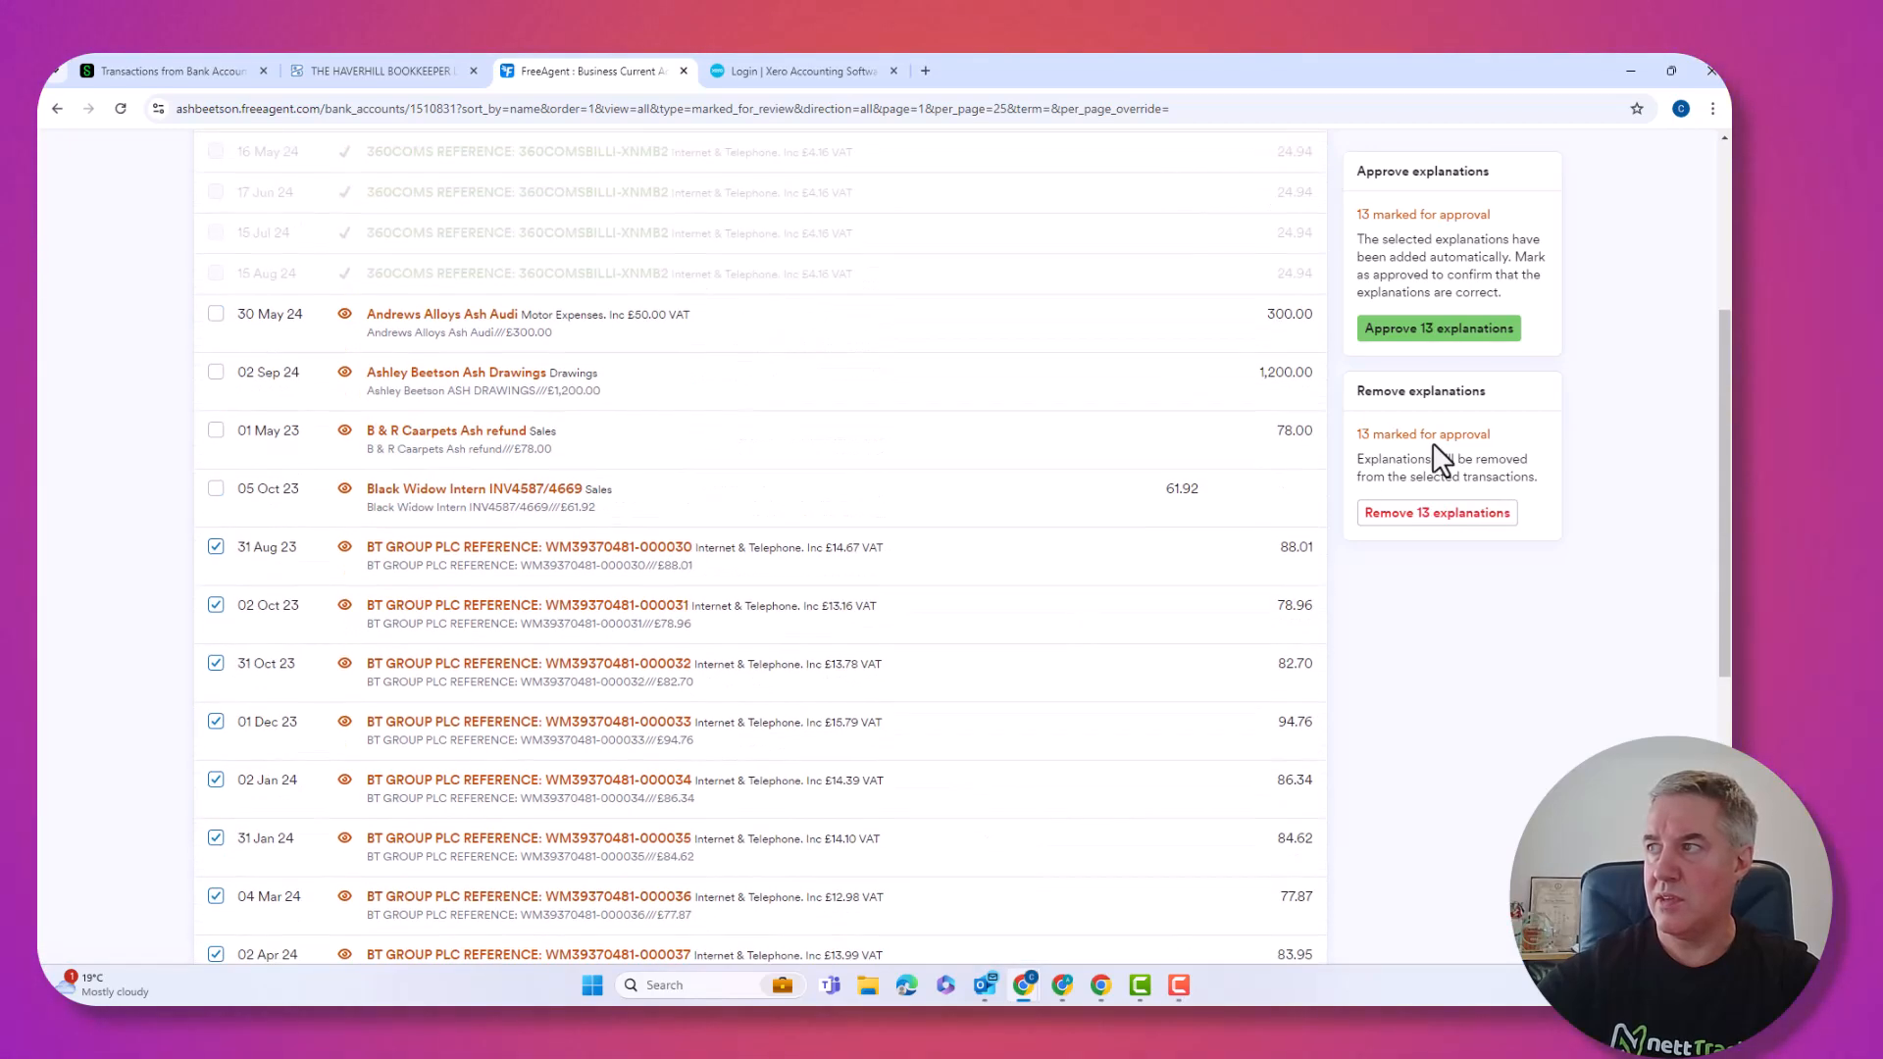
left_click(1409, 326)
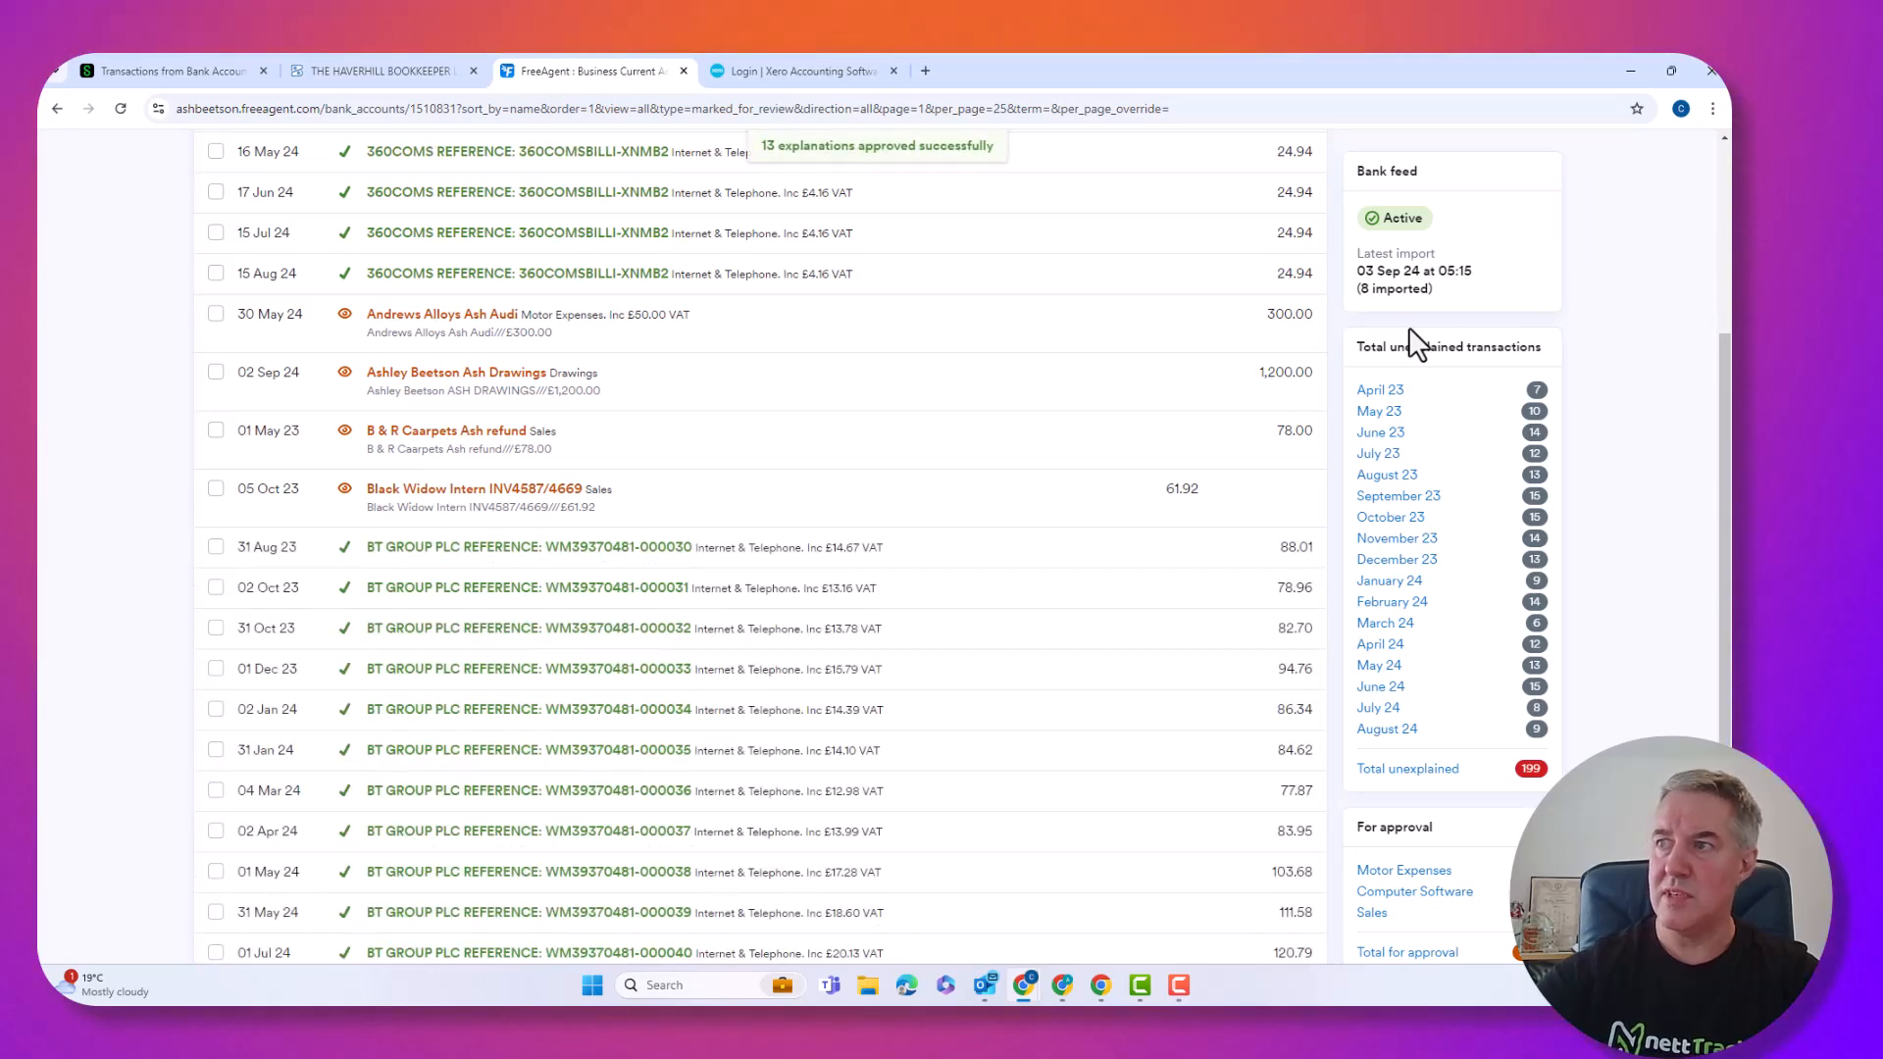
scroll(643, 804, "up", 4)
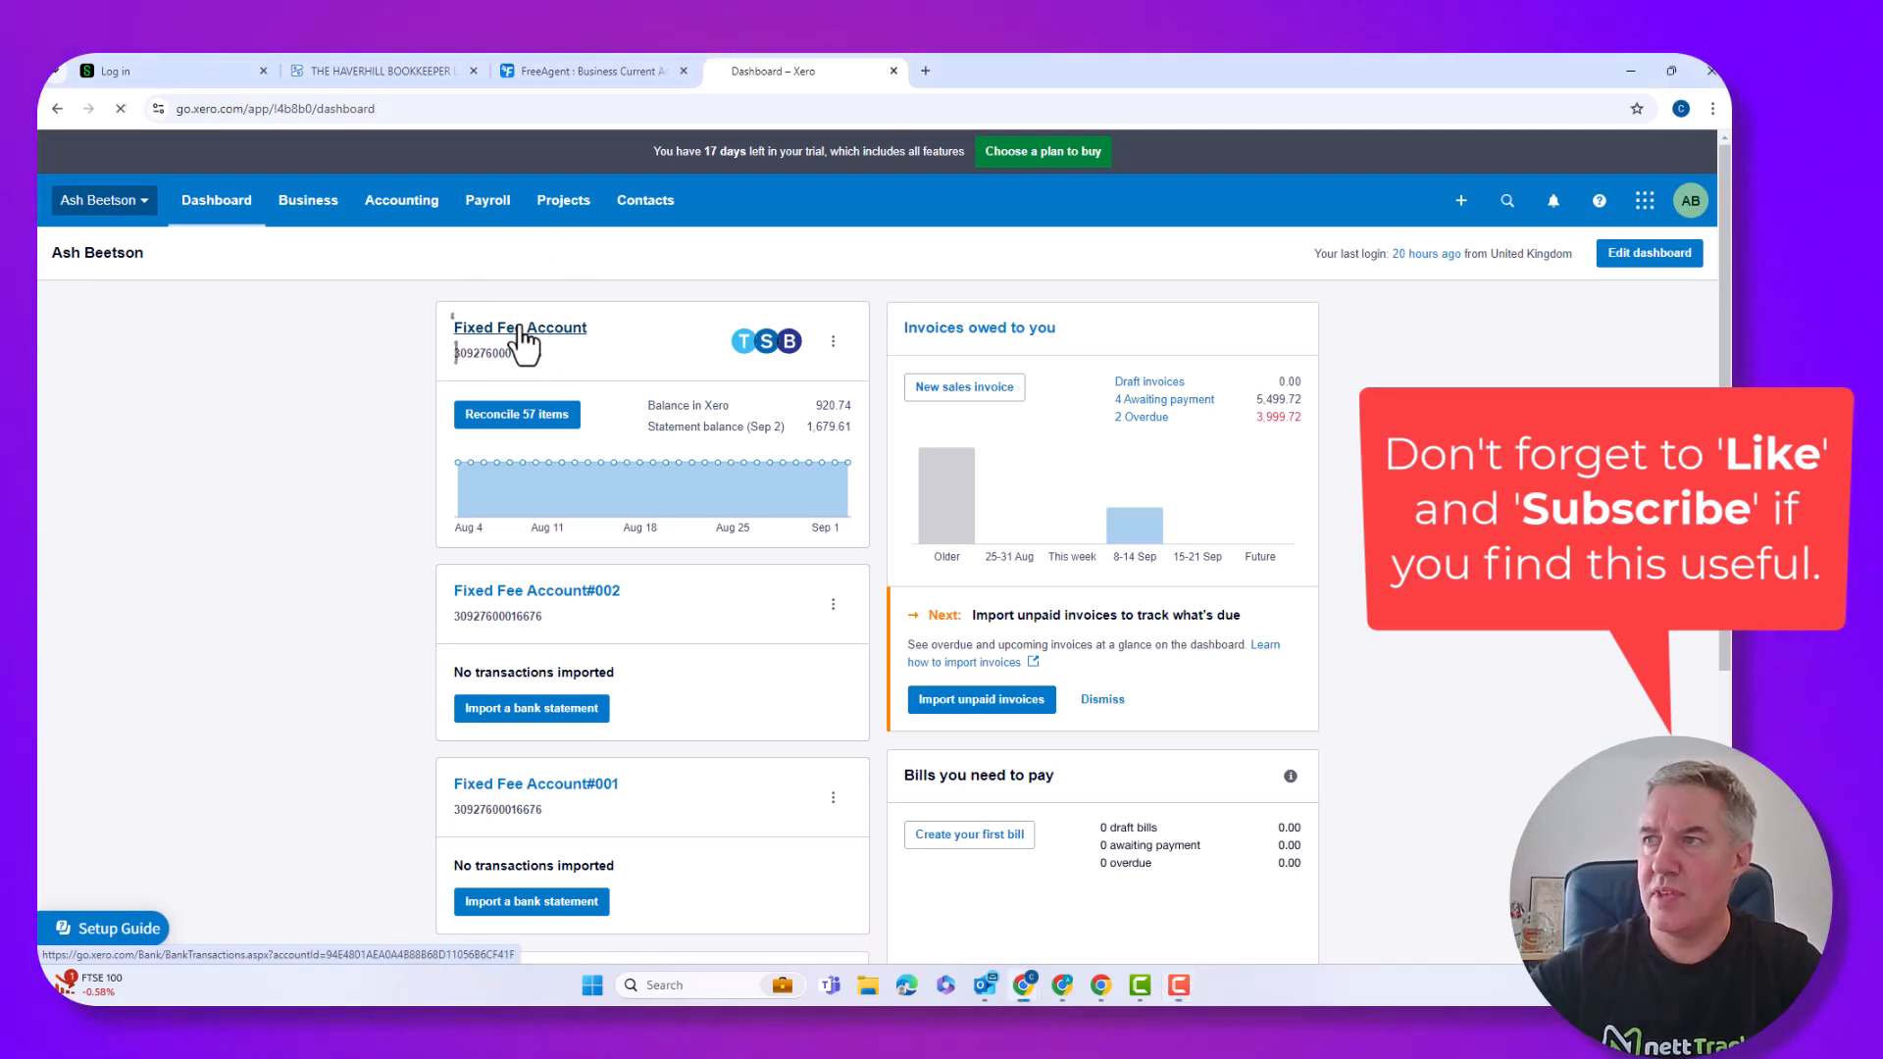
In Xero, open the Fixed Fee Account and its Reconcile (57) list.
left_click(520, 329)
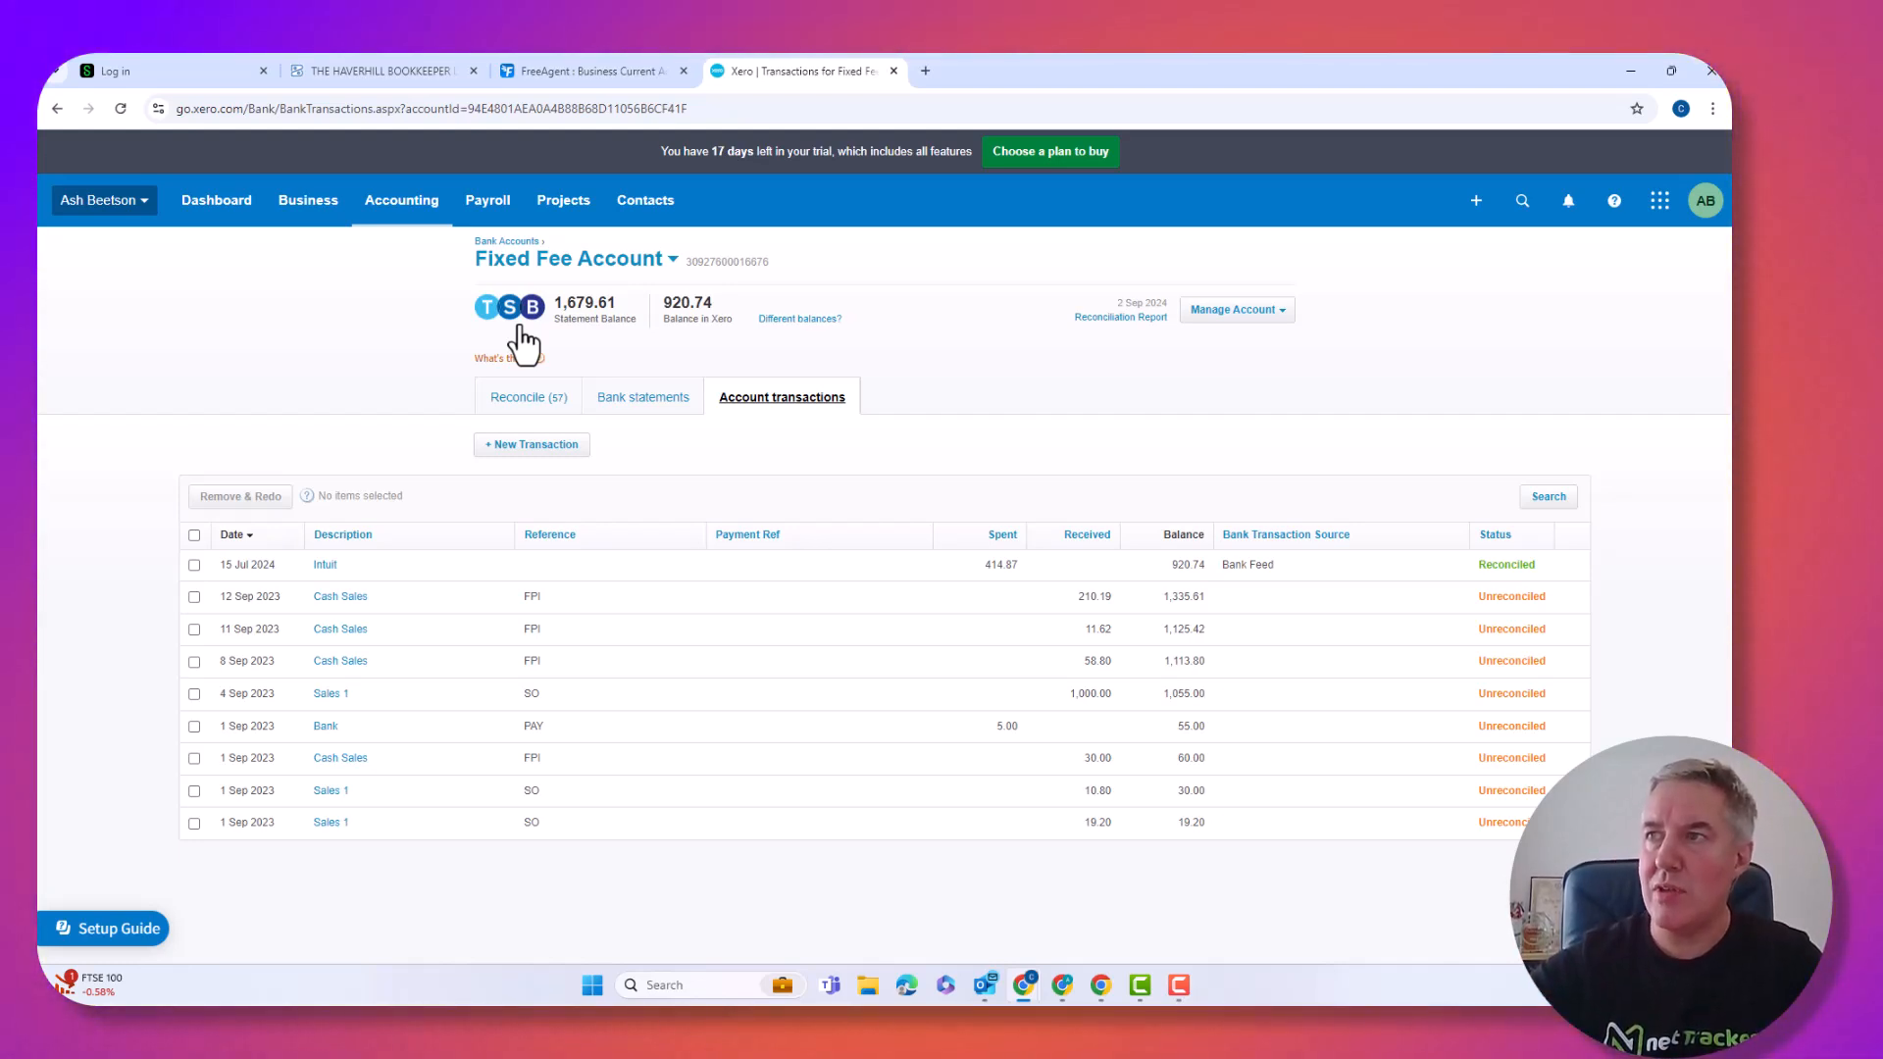
left_click(590, 311)
left_click(591, 311)
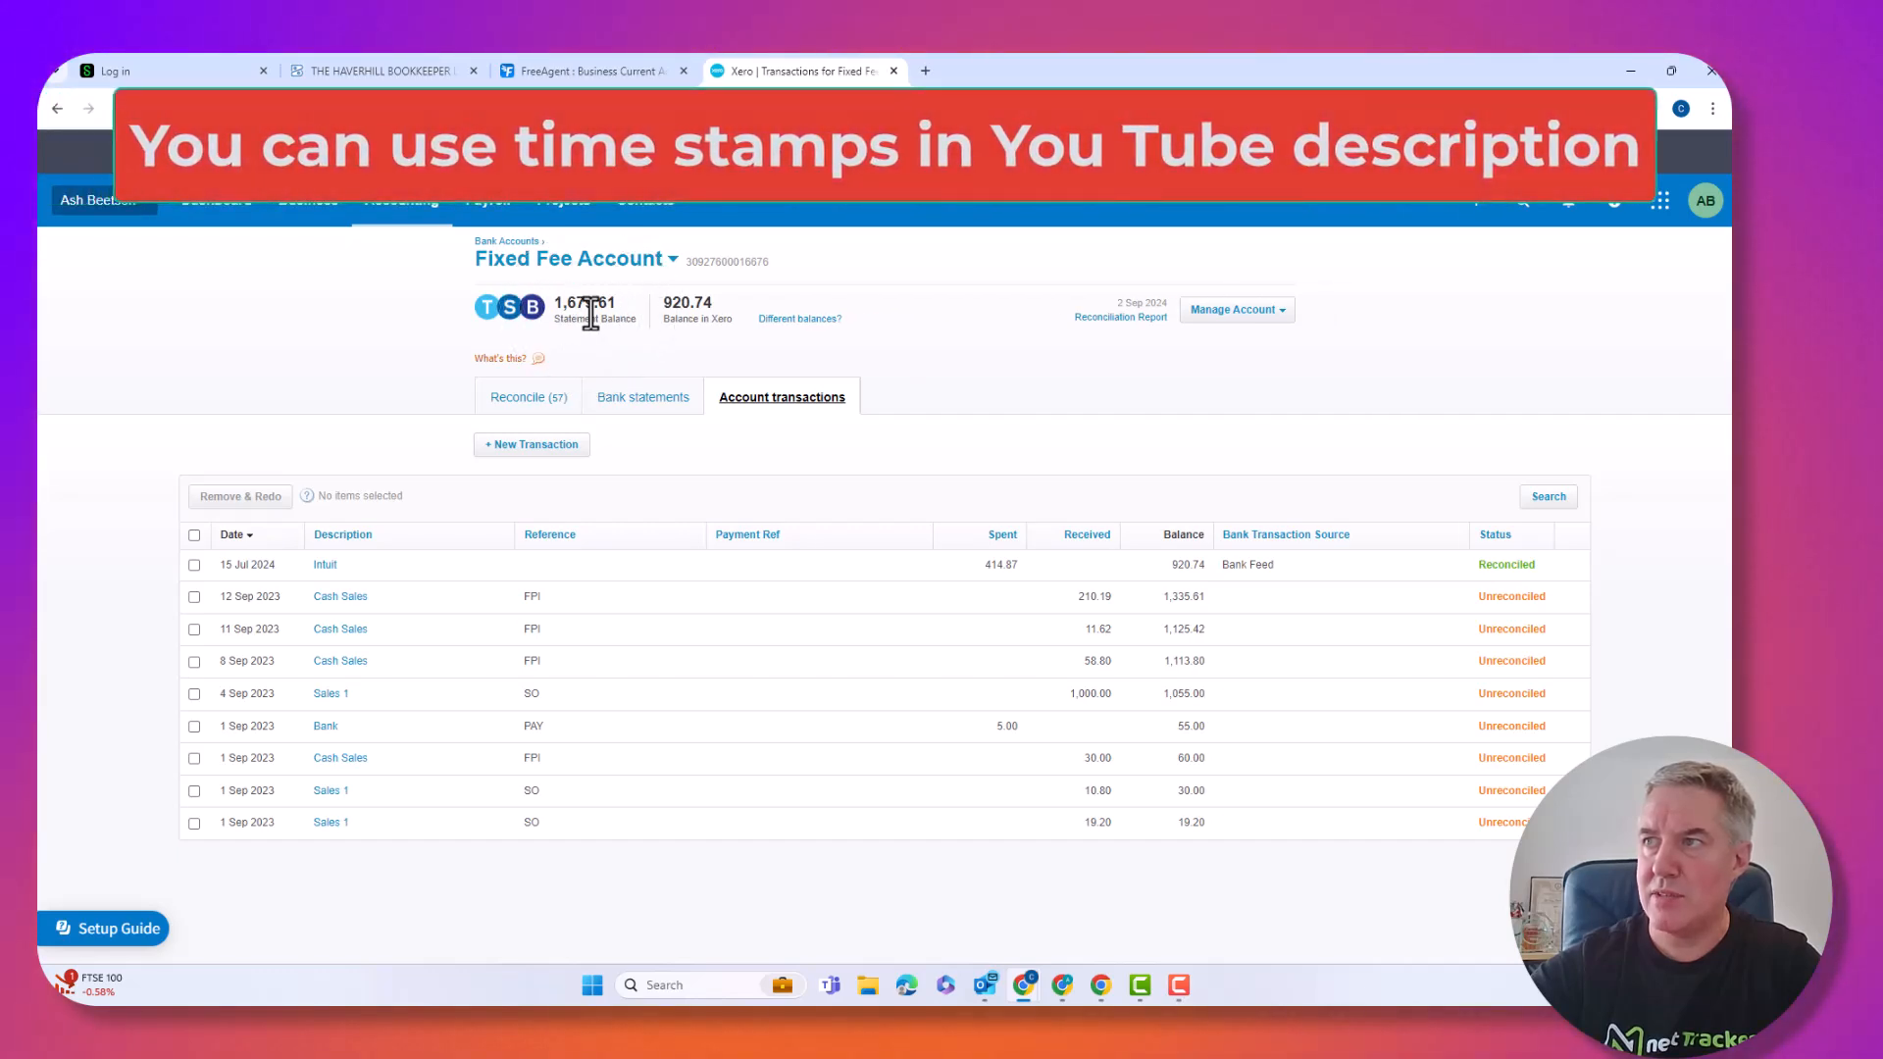
left_click(591, 311)
left_click(698, 310)
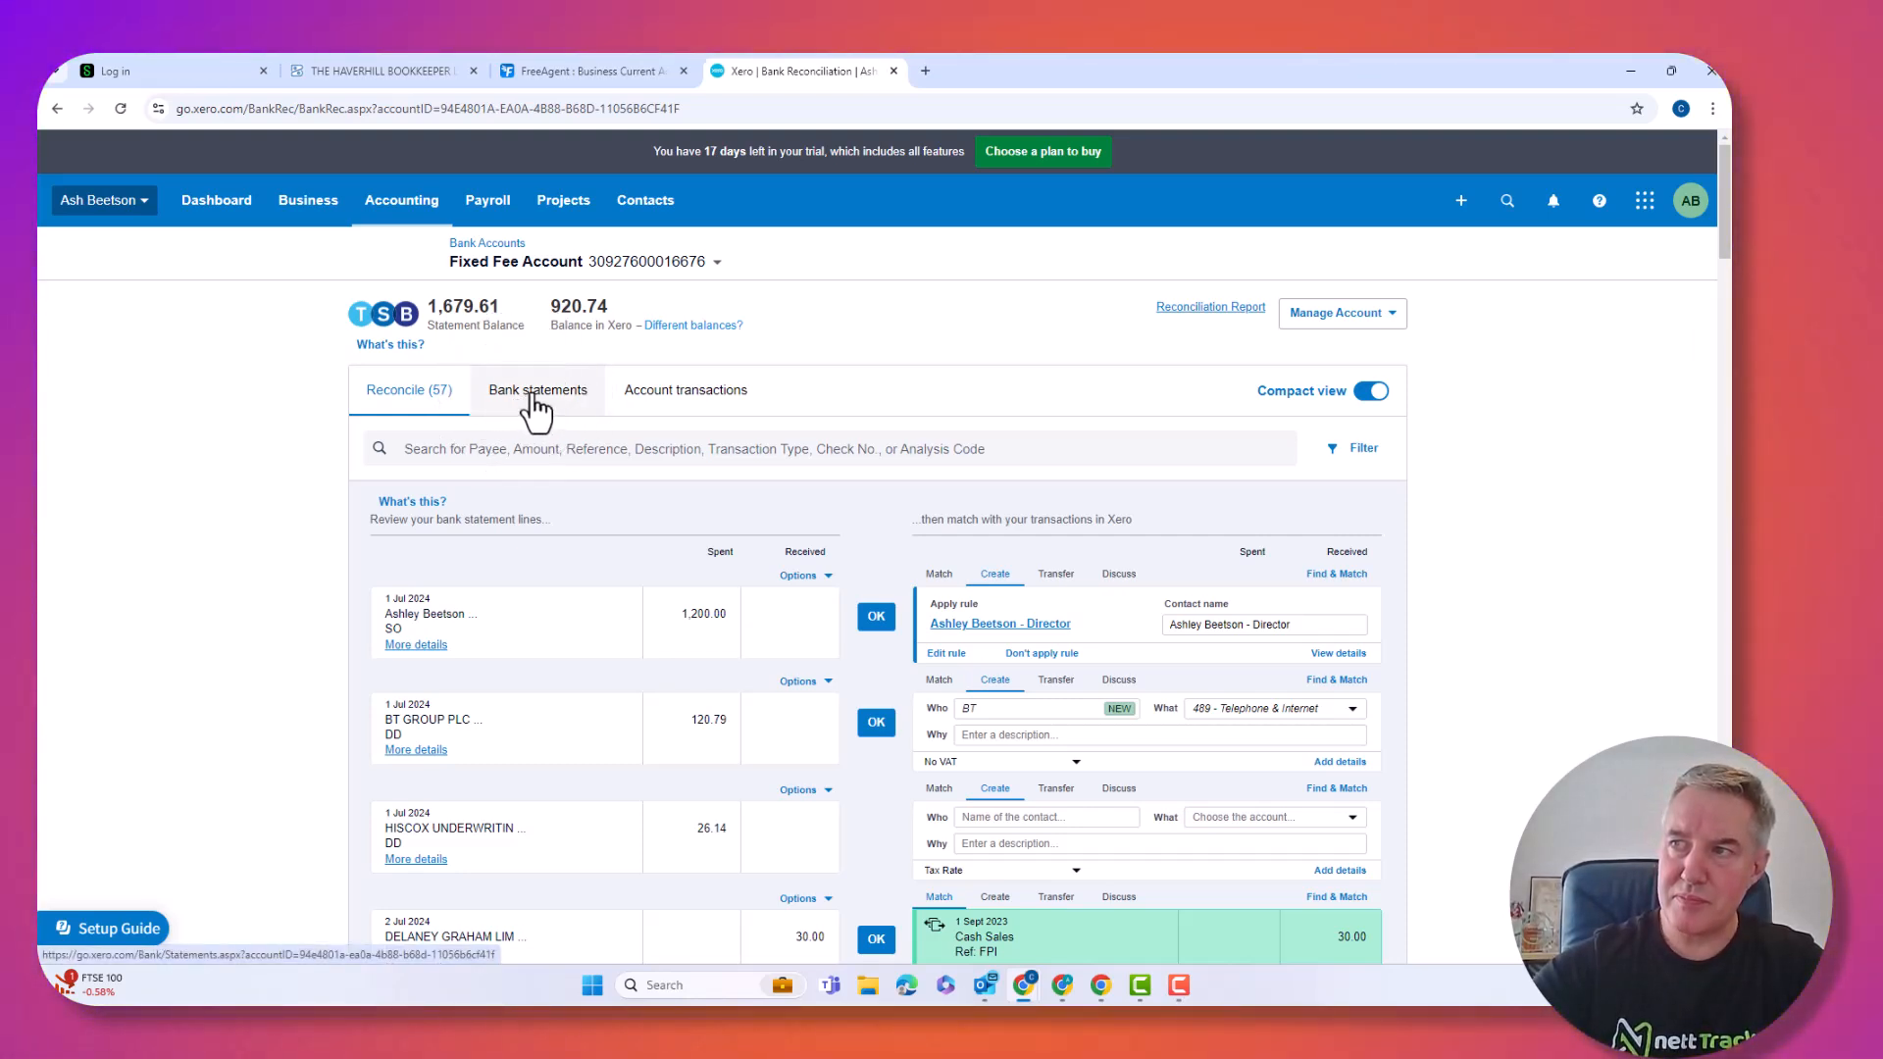
left_click(532, 396)
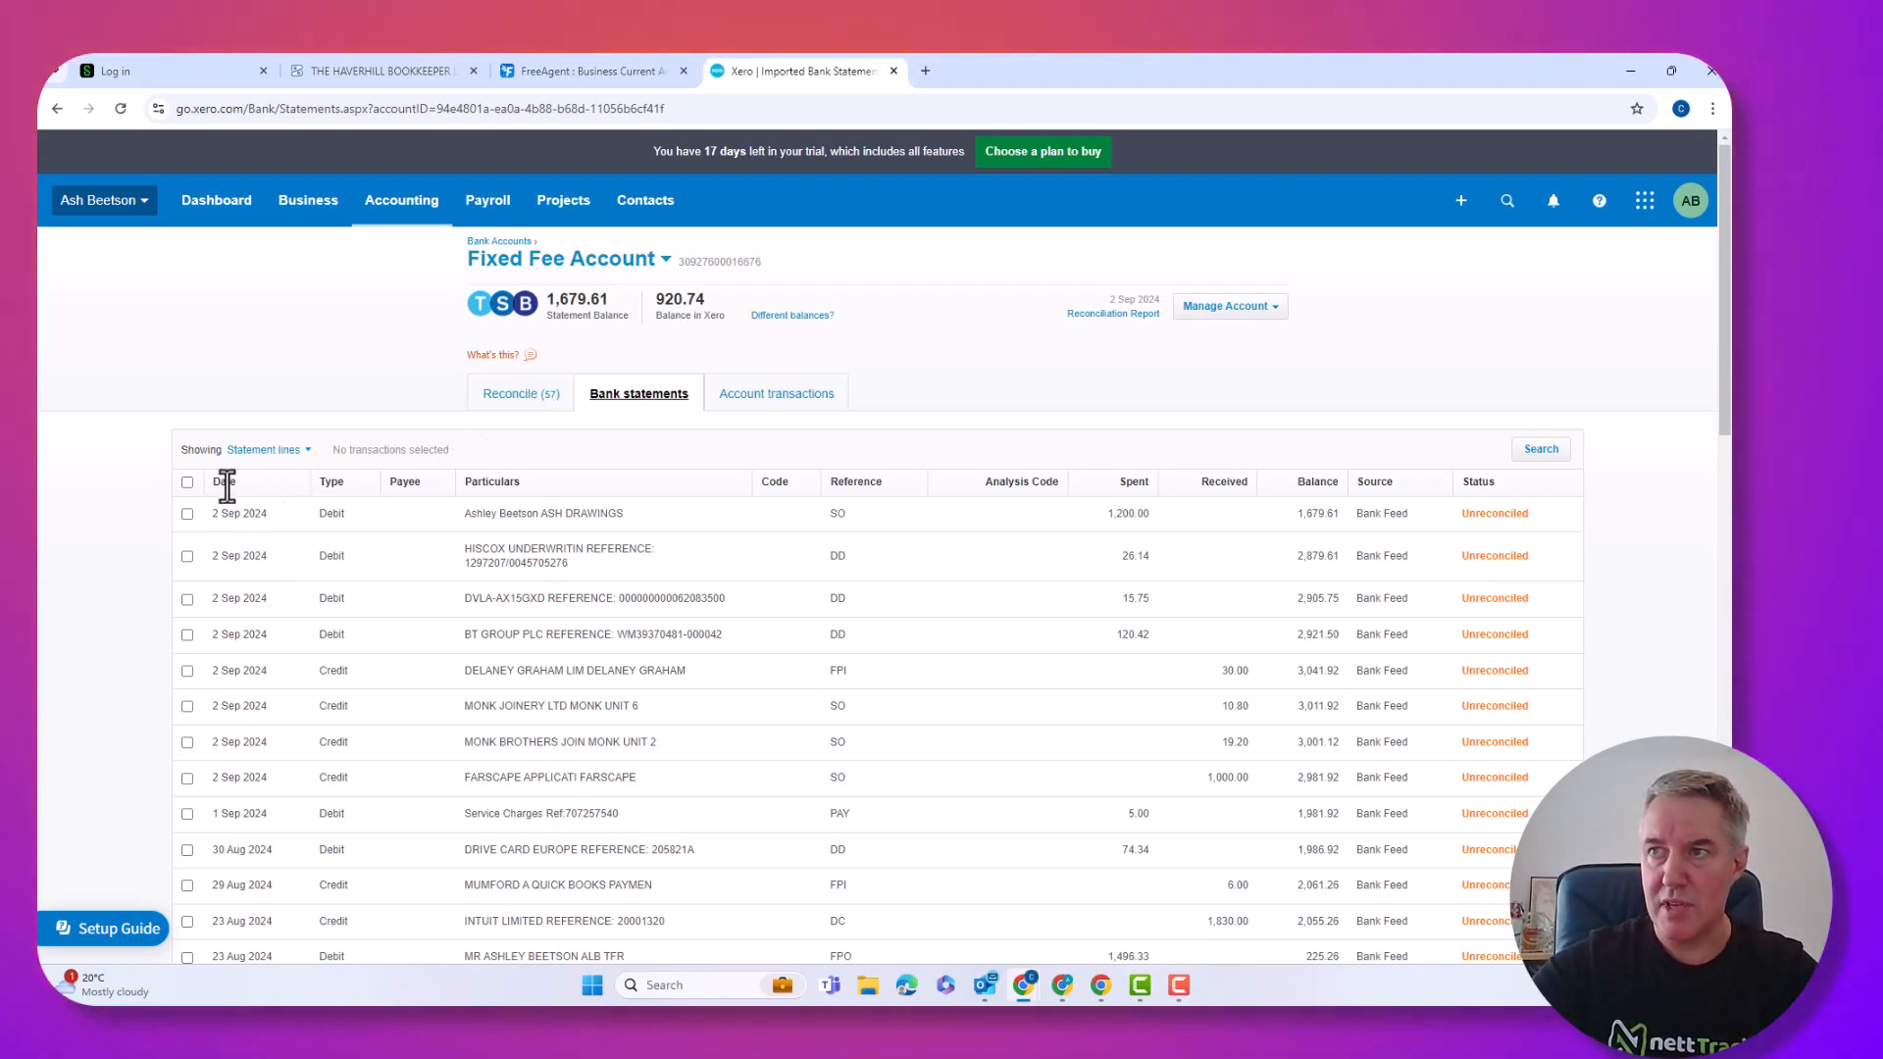
scroll(212, 481, "down", 5)
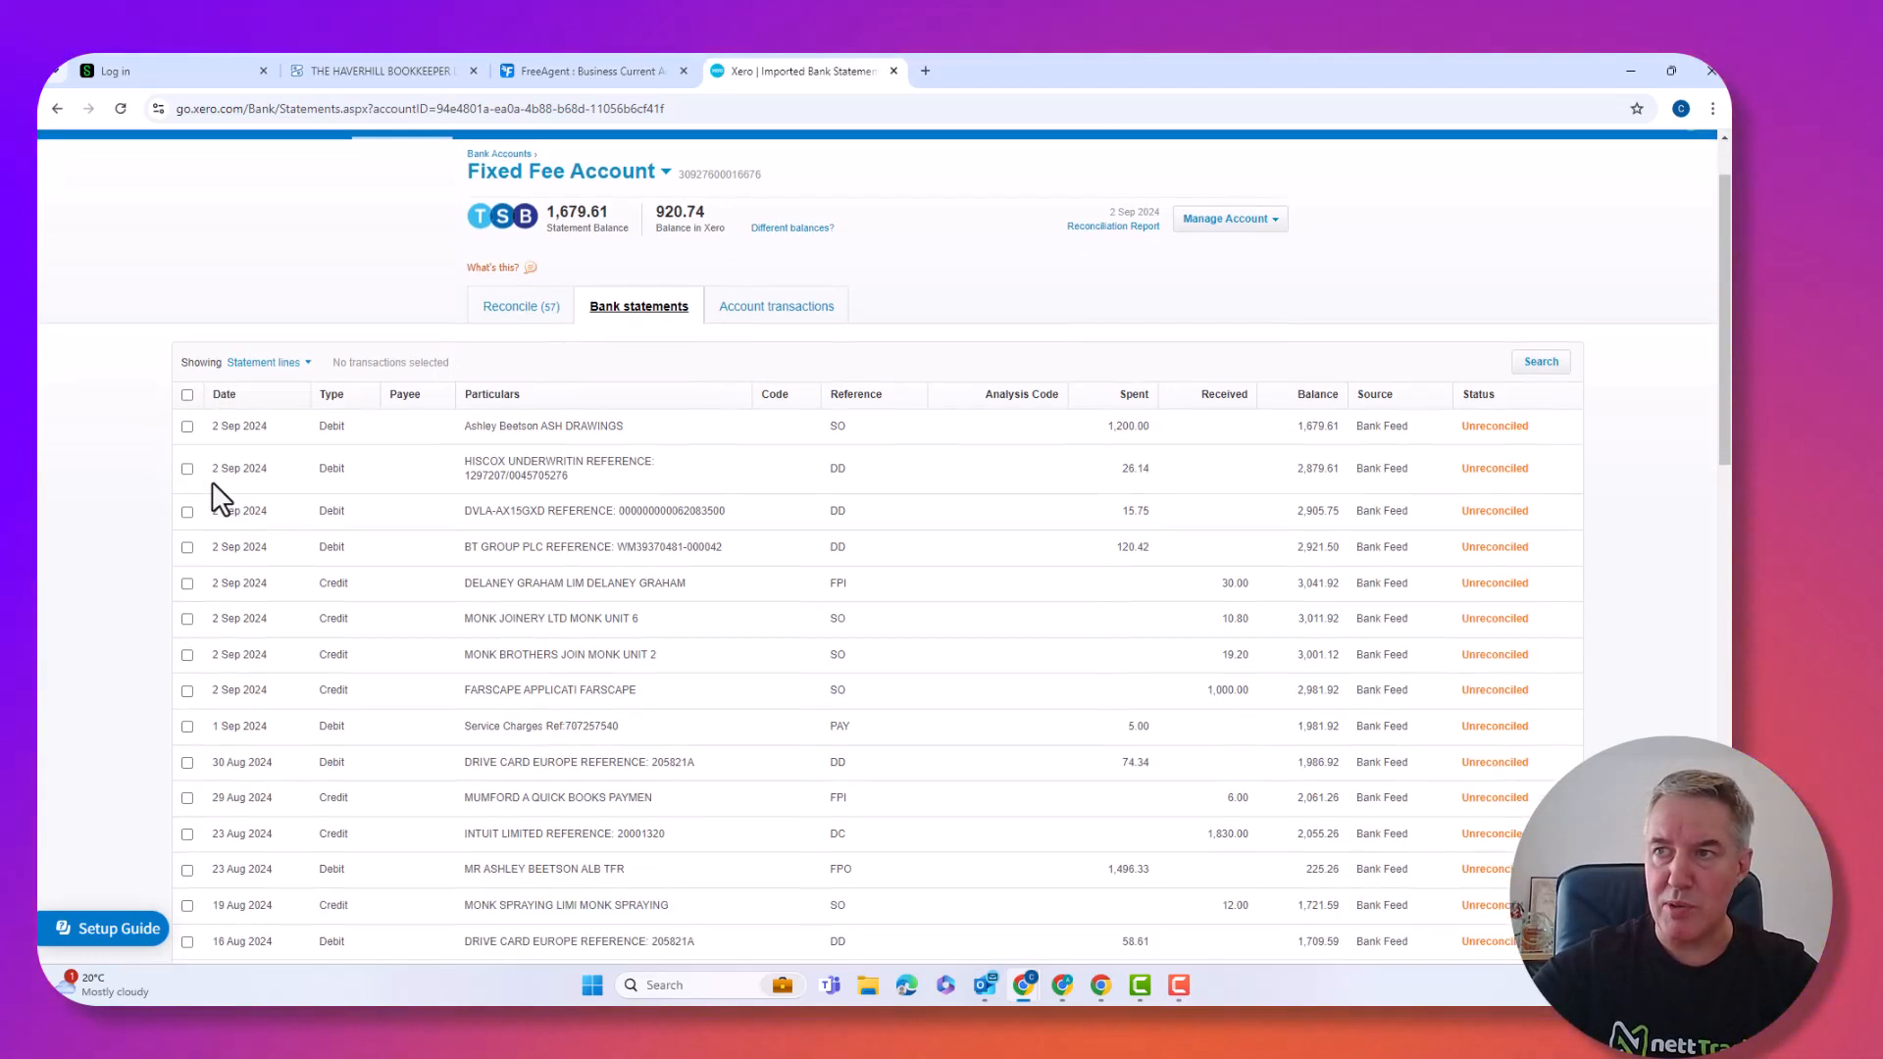
scroll(212, 480, "up", 3)
scroll(218, 421, "up", 2)
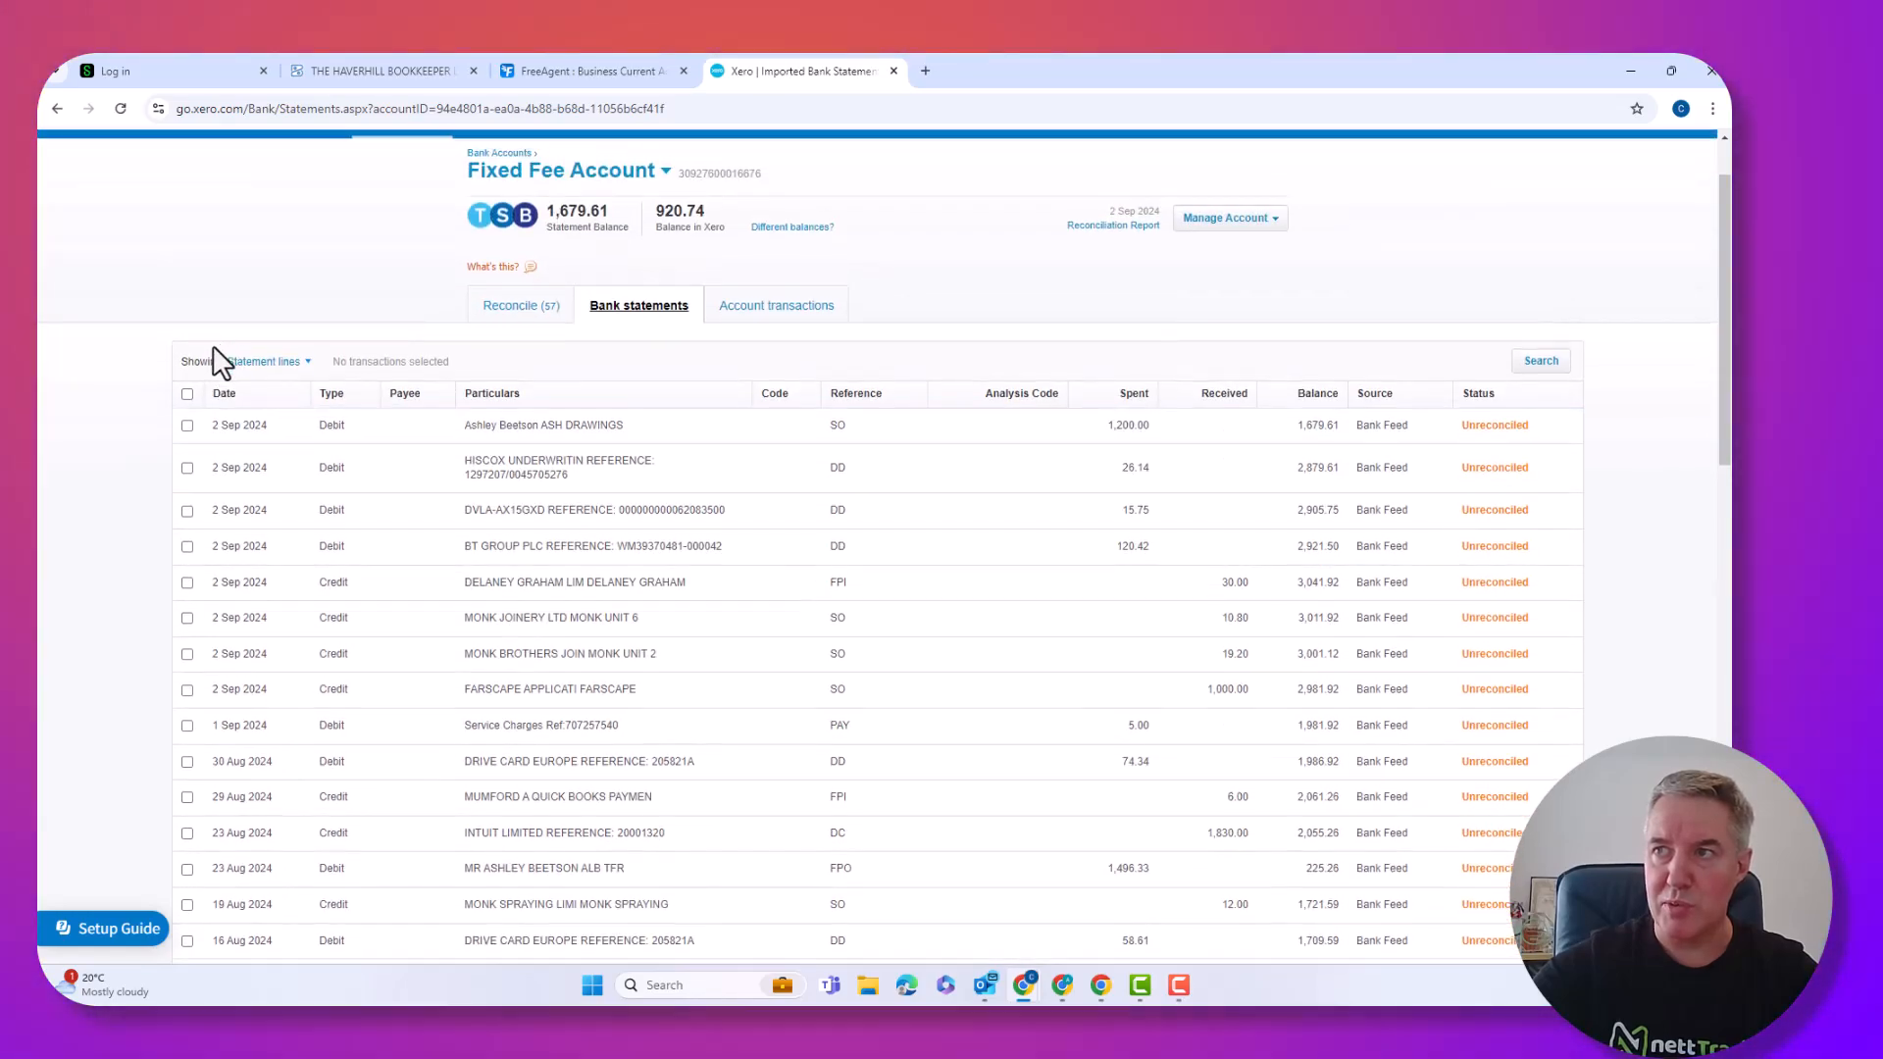
scroll(253, 407, "down", 4)
scroll(252, 410, "down", 12)
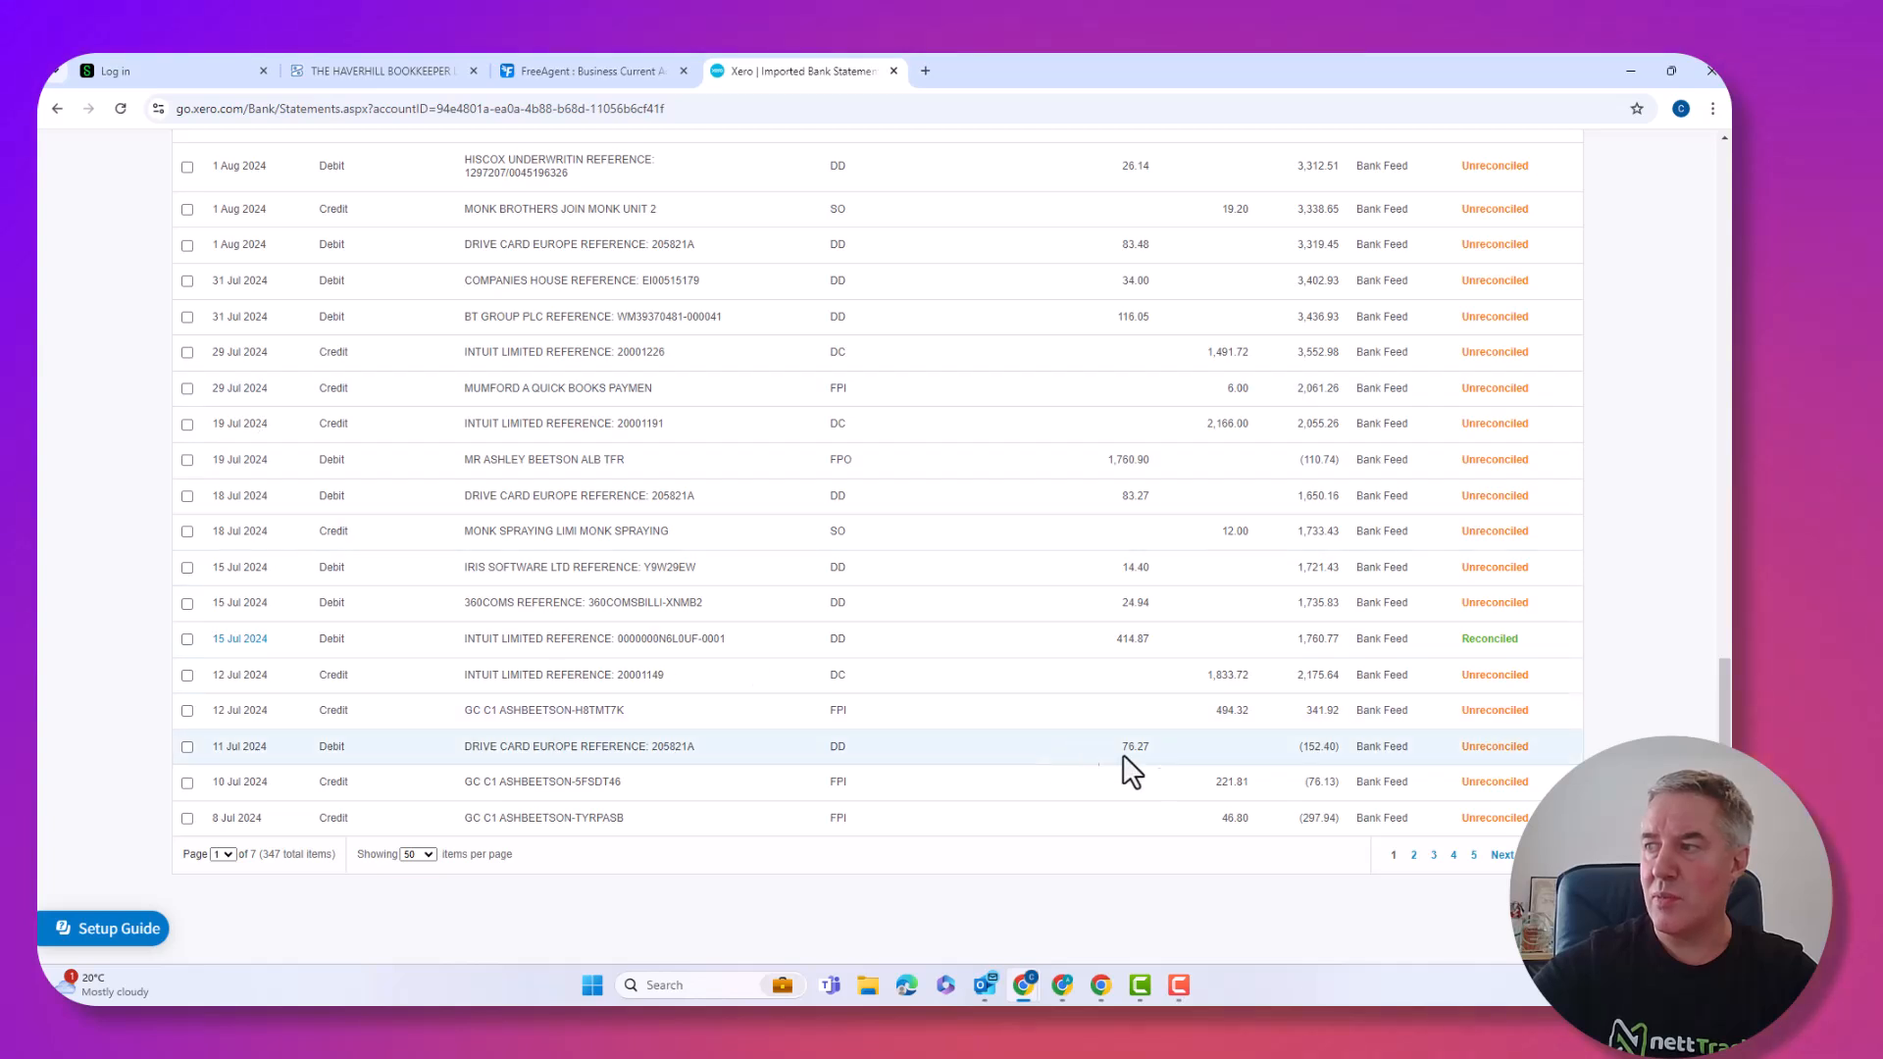
left_click(1474, 857)
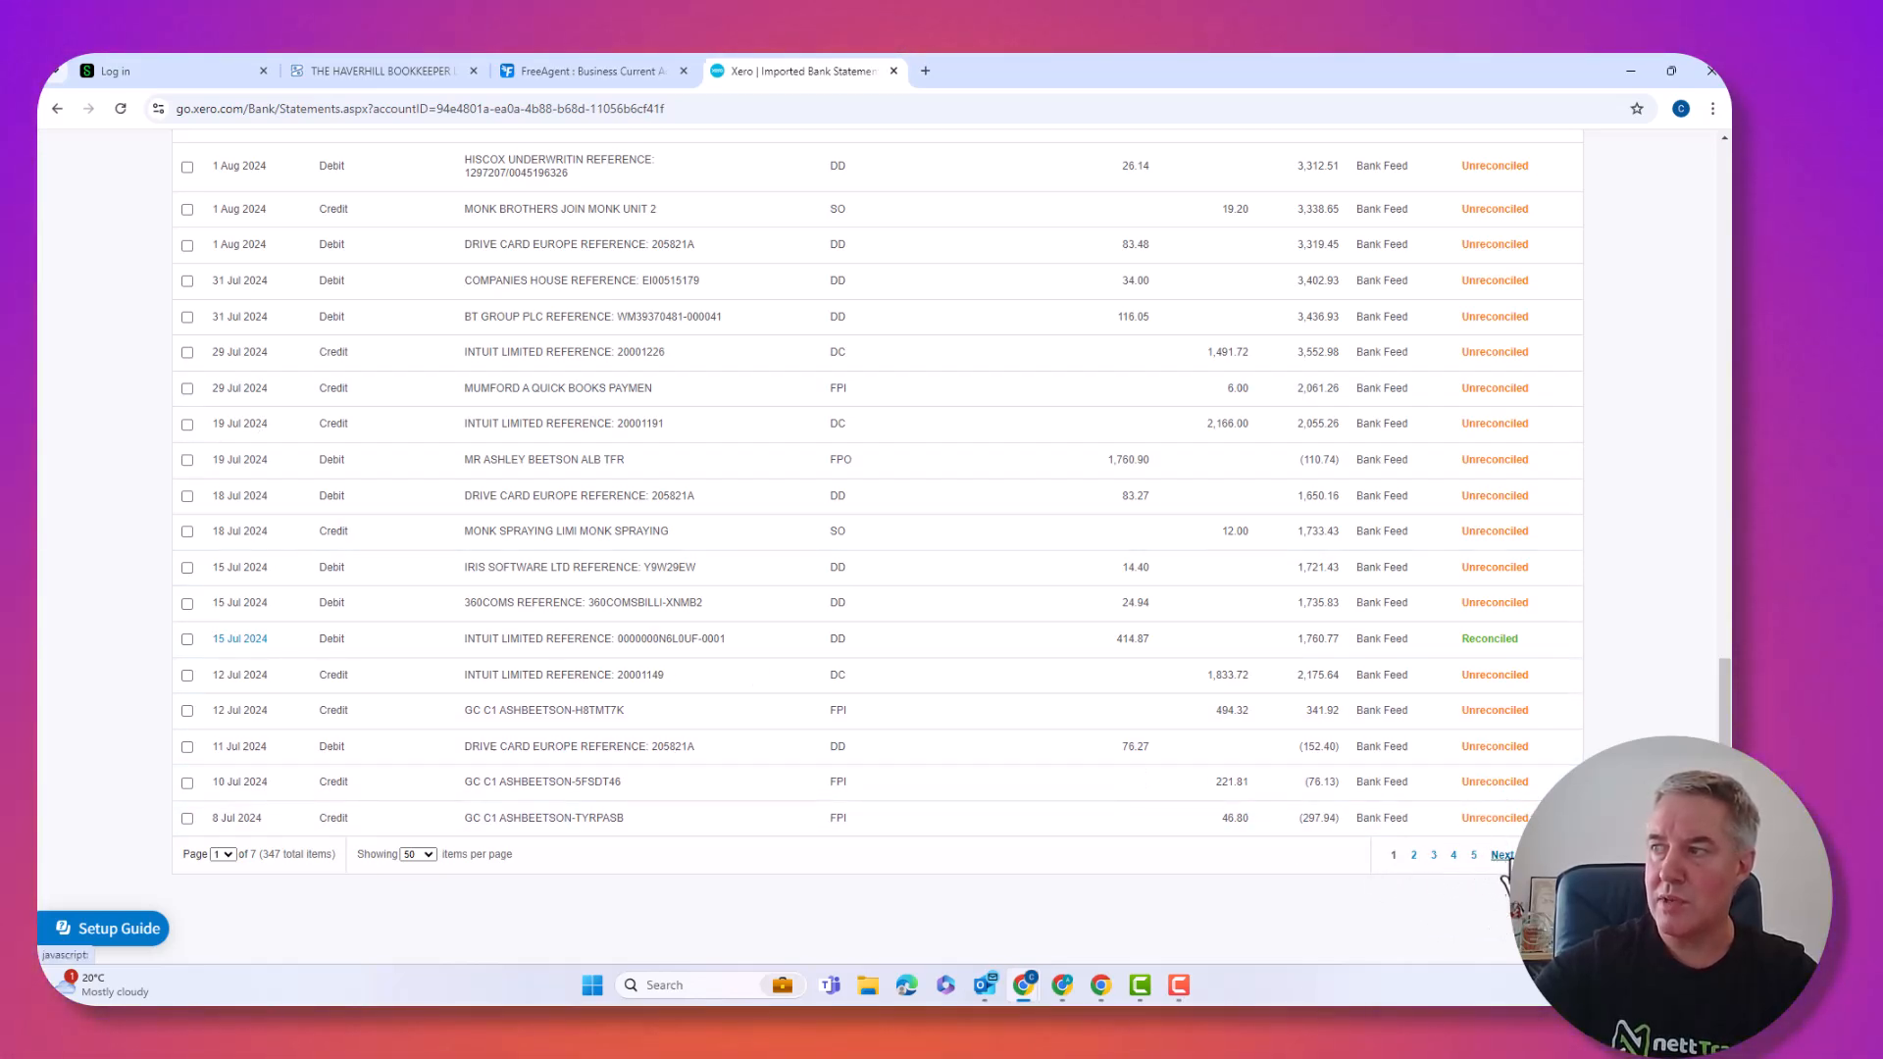
left_click(1501, 856)
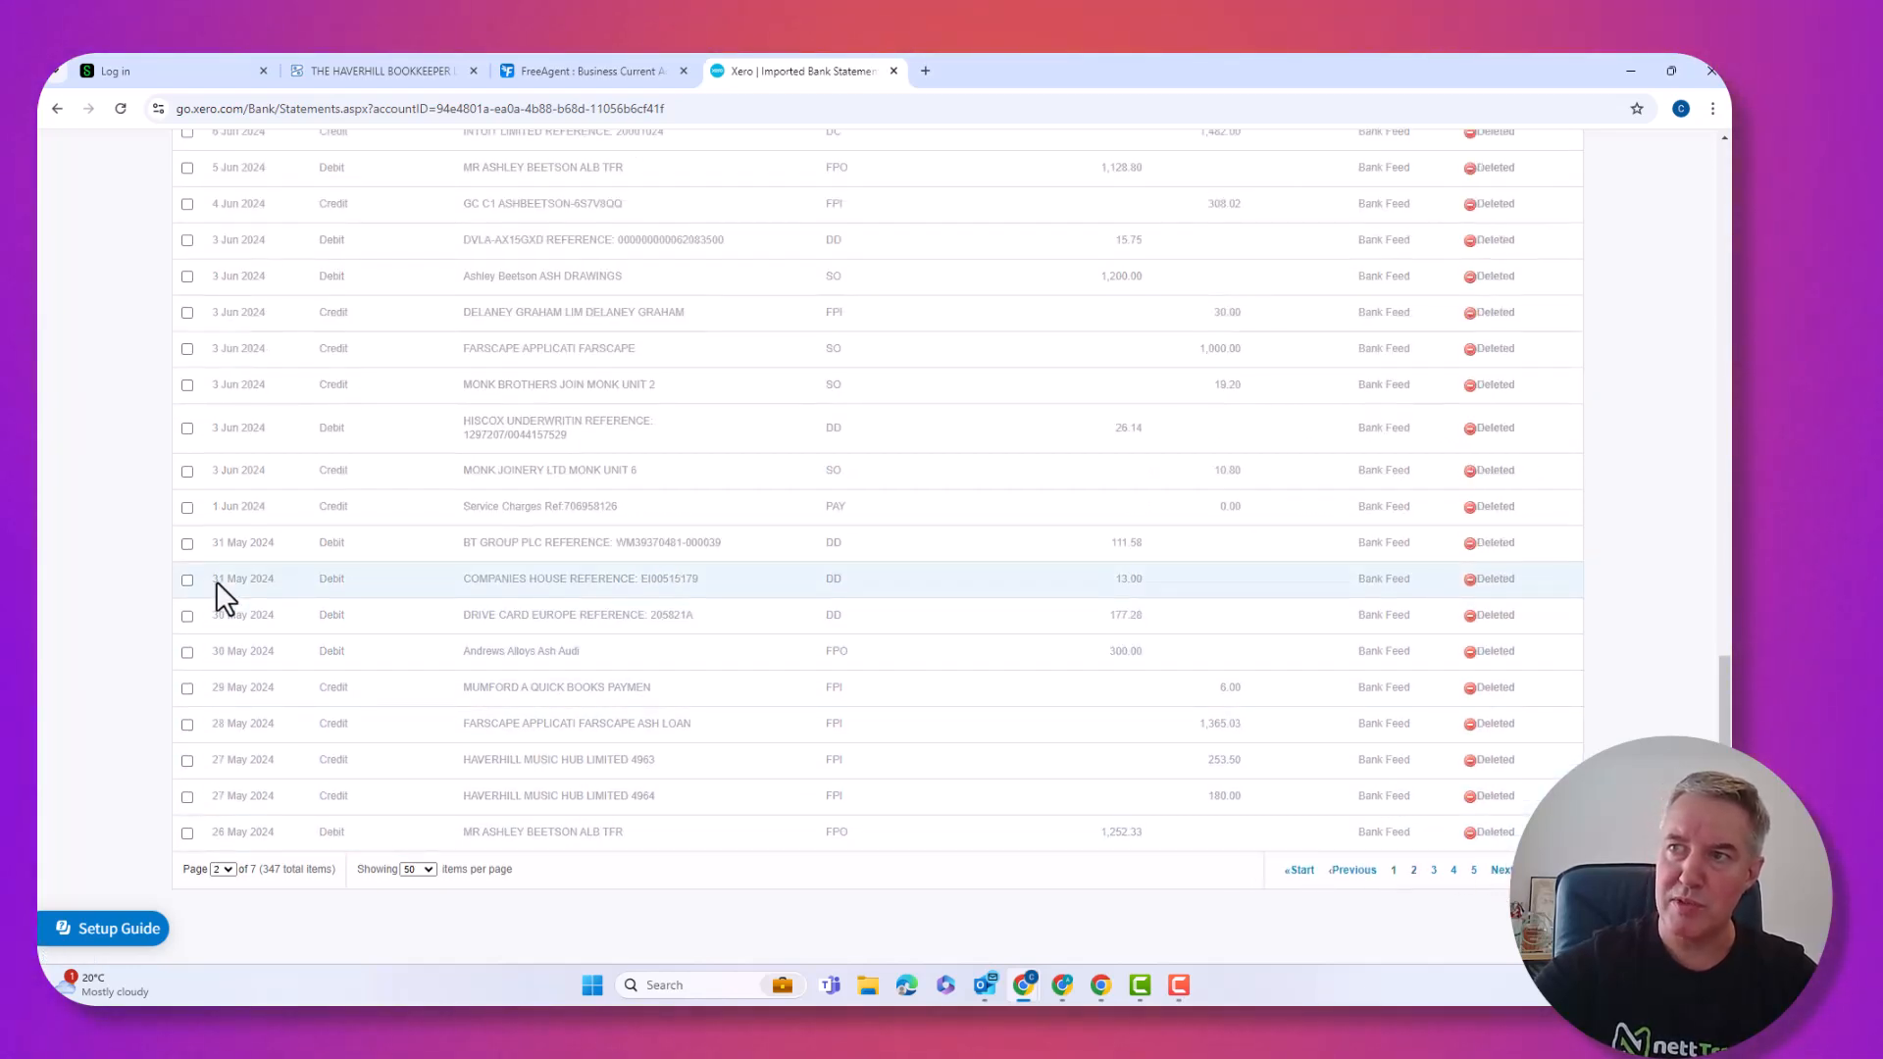
scroll(216, 580, "up", 15)
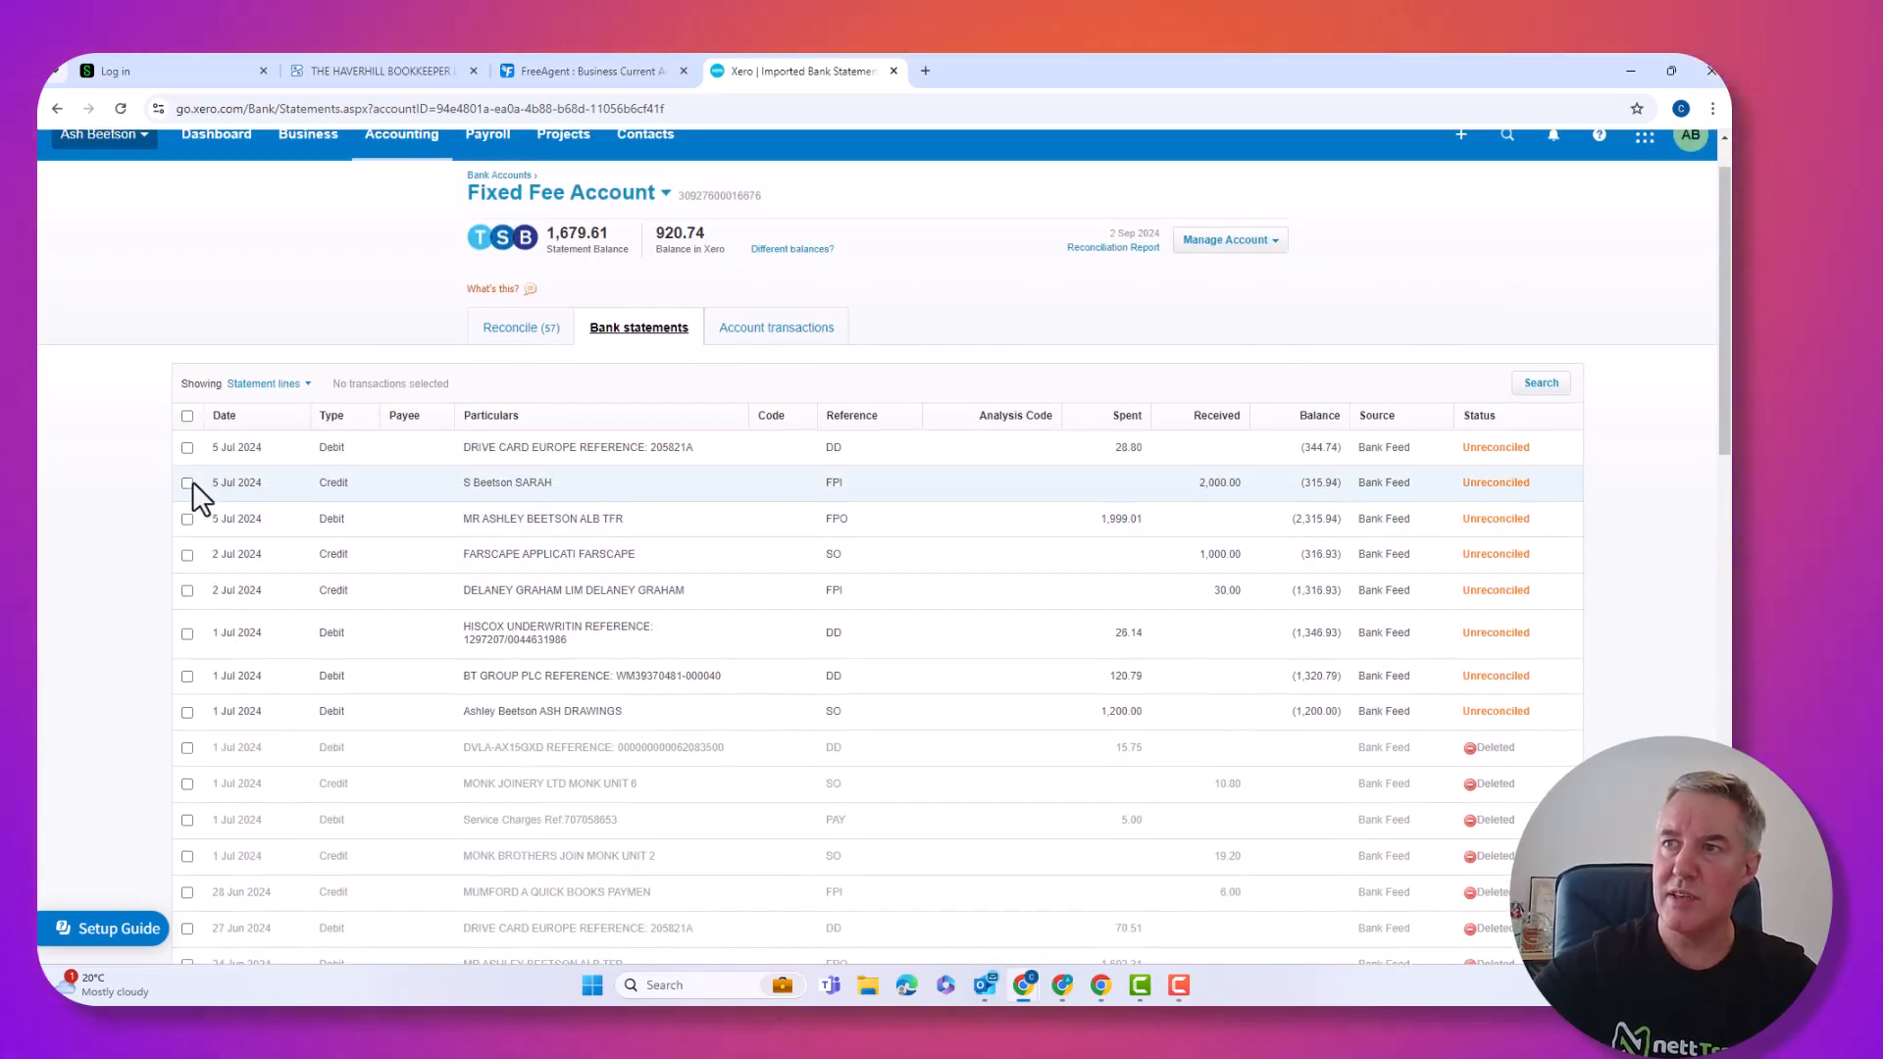
left_click(187, 449)
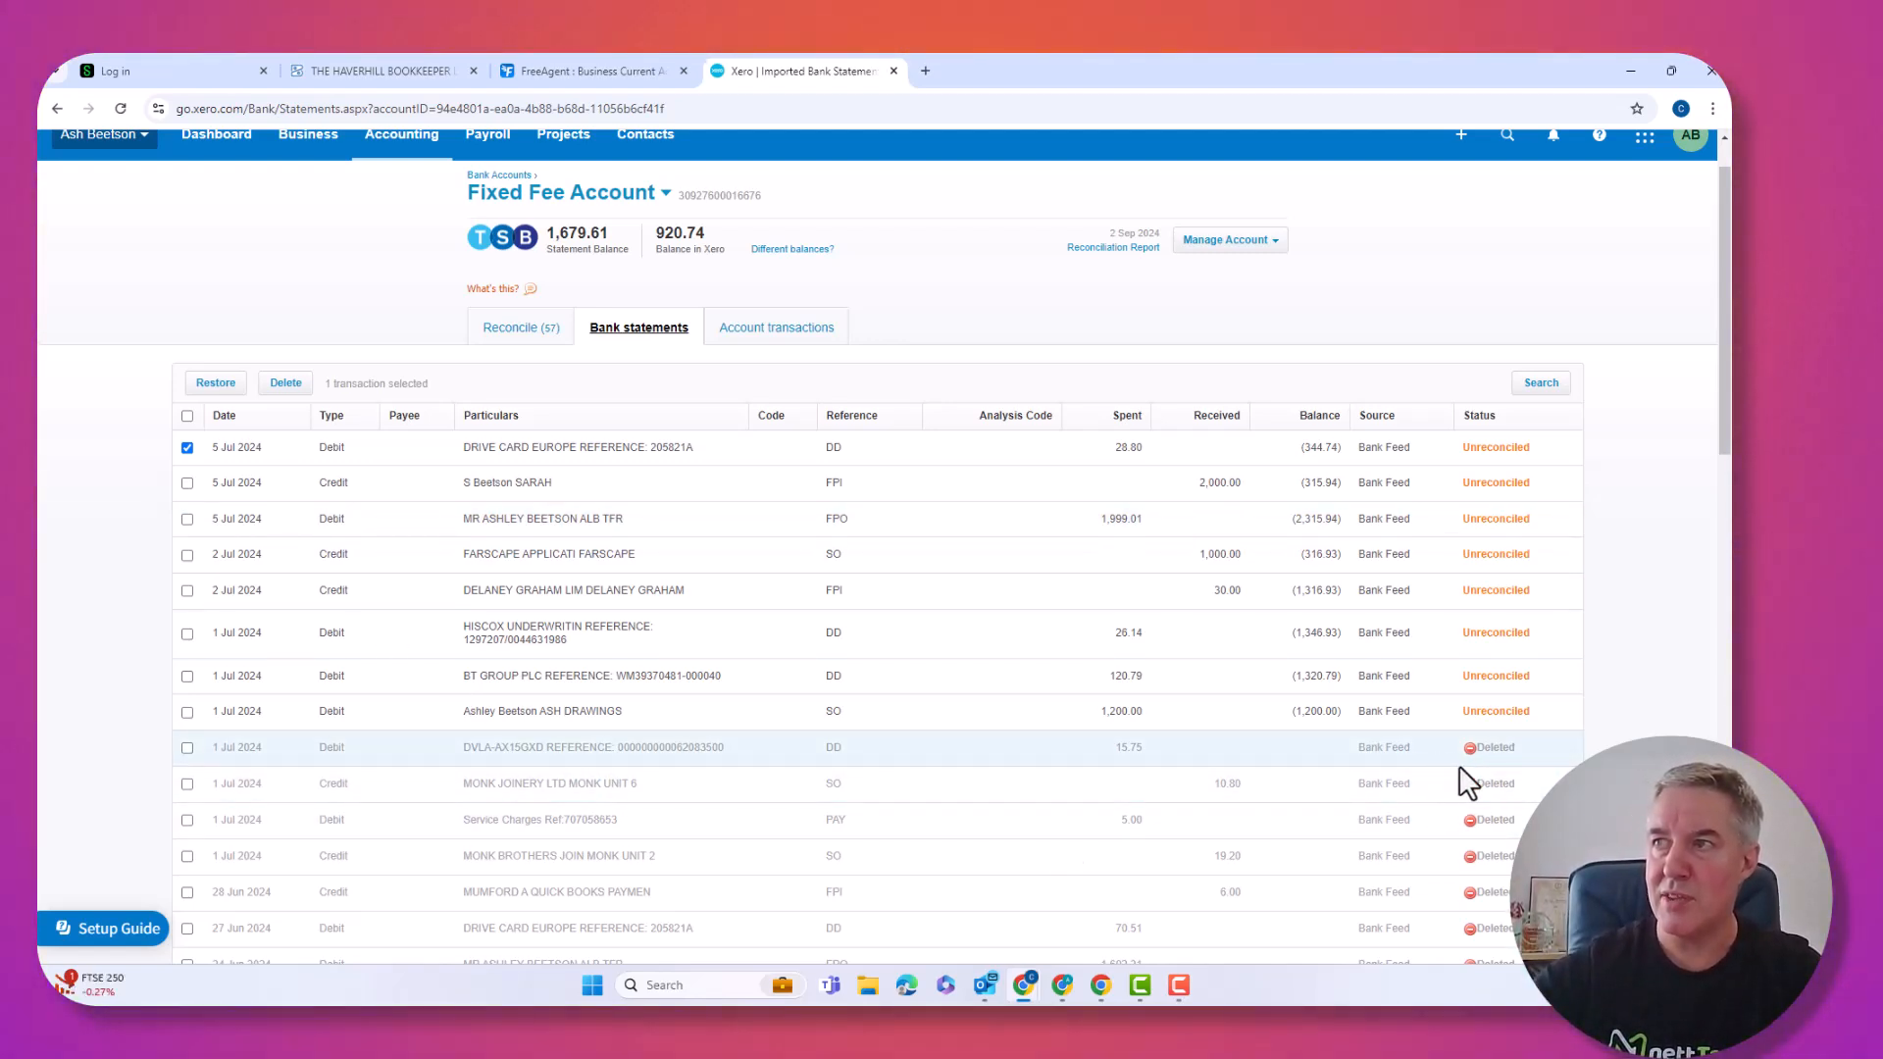
left_click(187, 447)
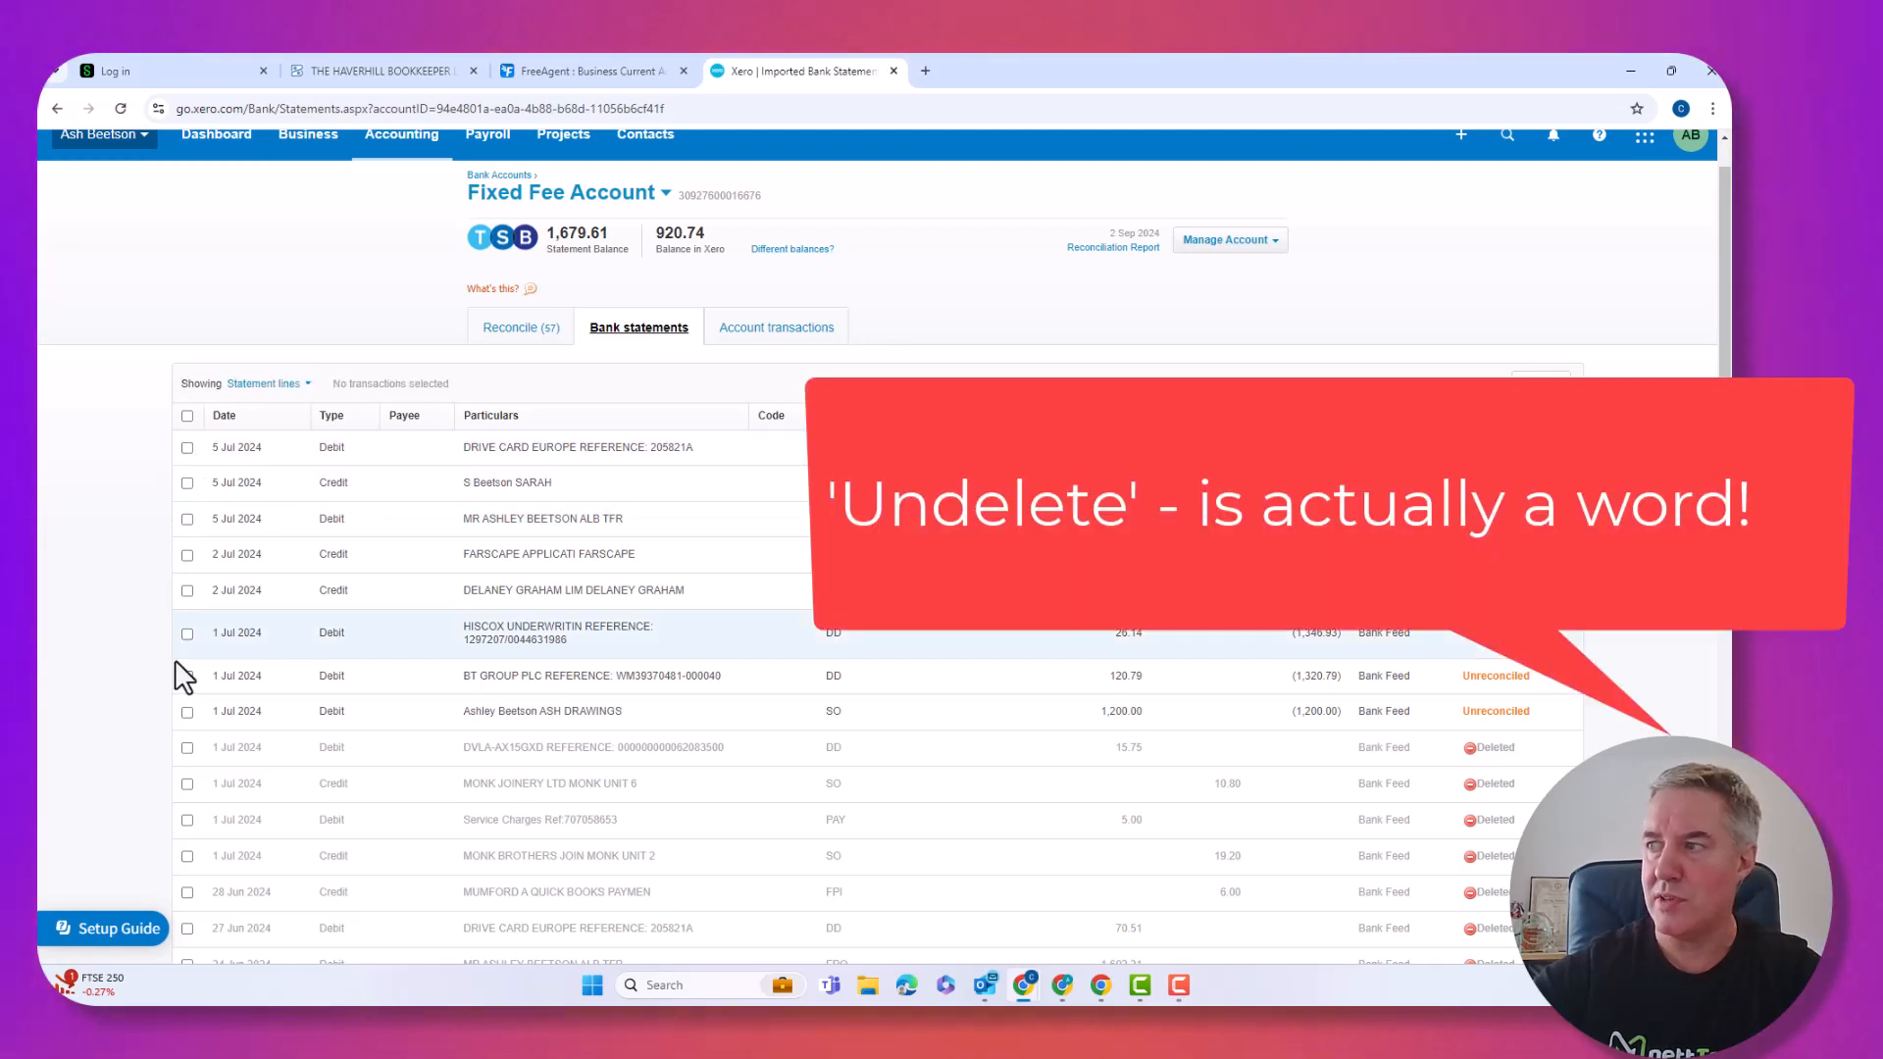
left_click(186, 783)
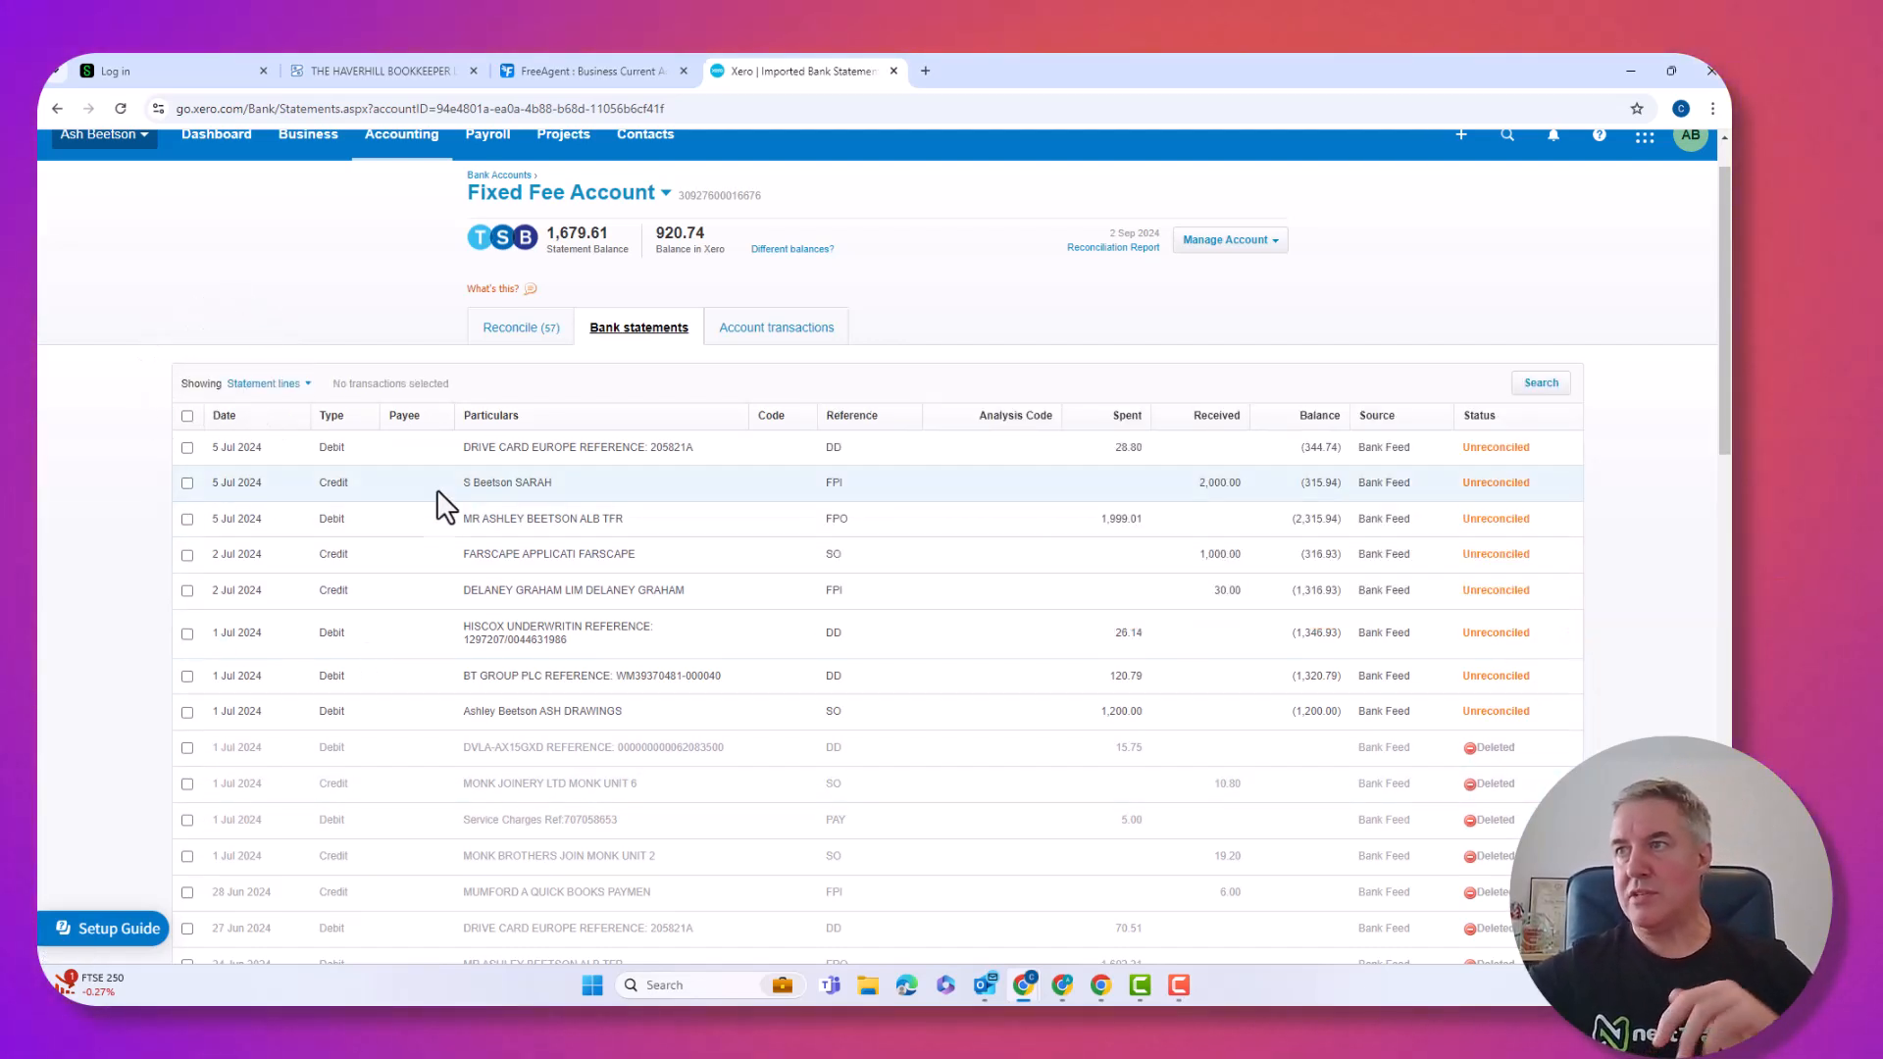
left_click(511, 335)
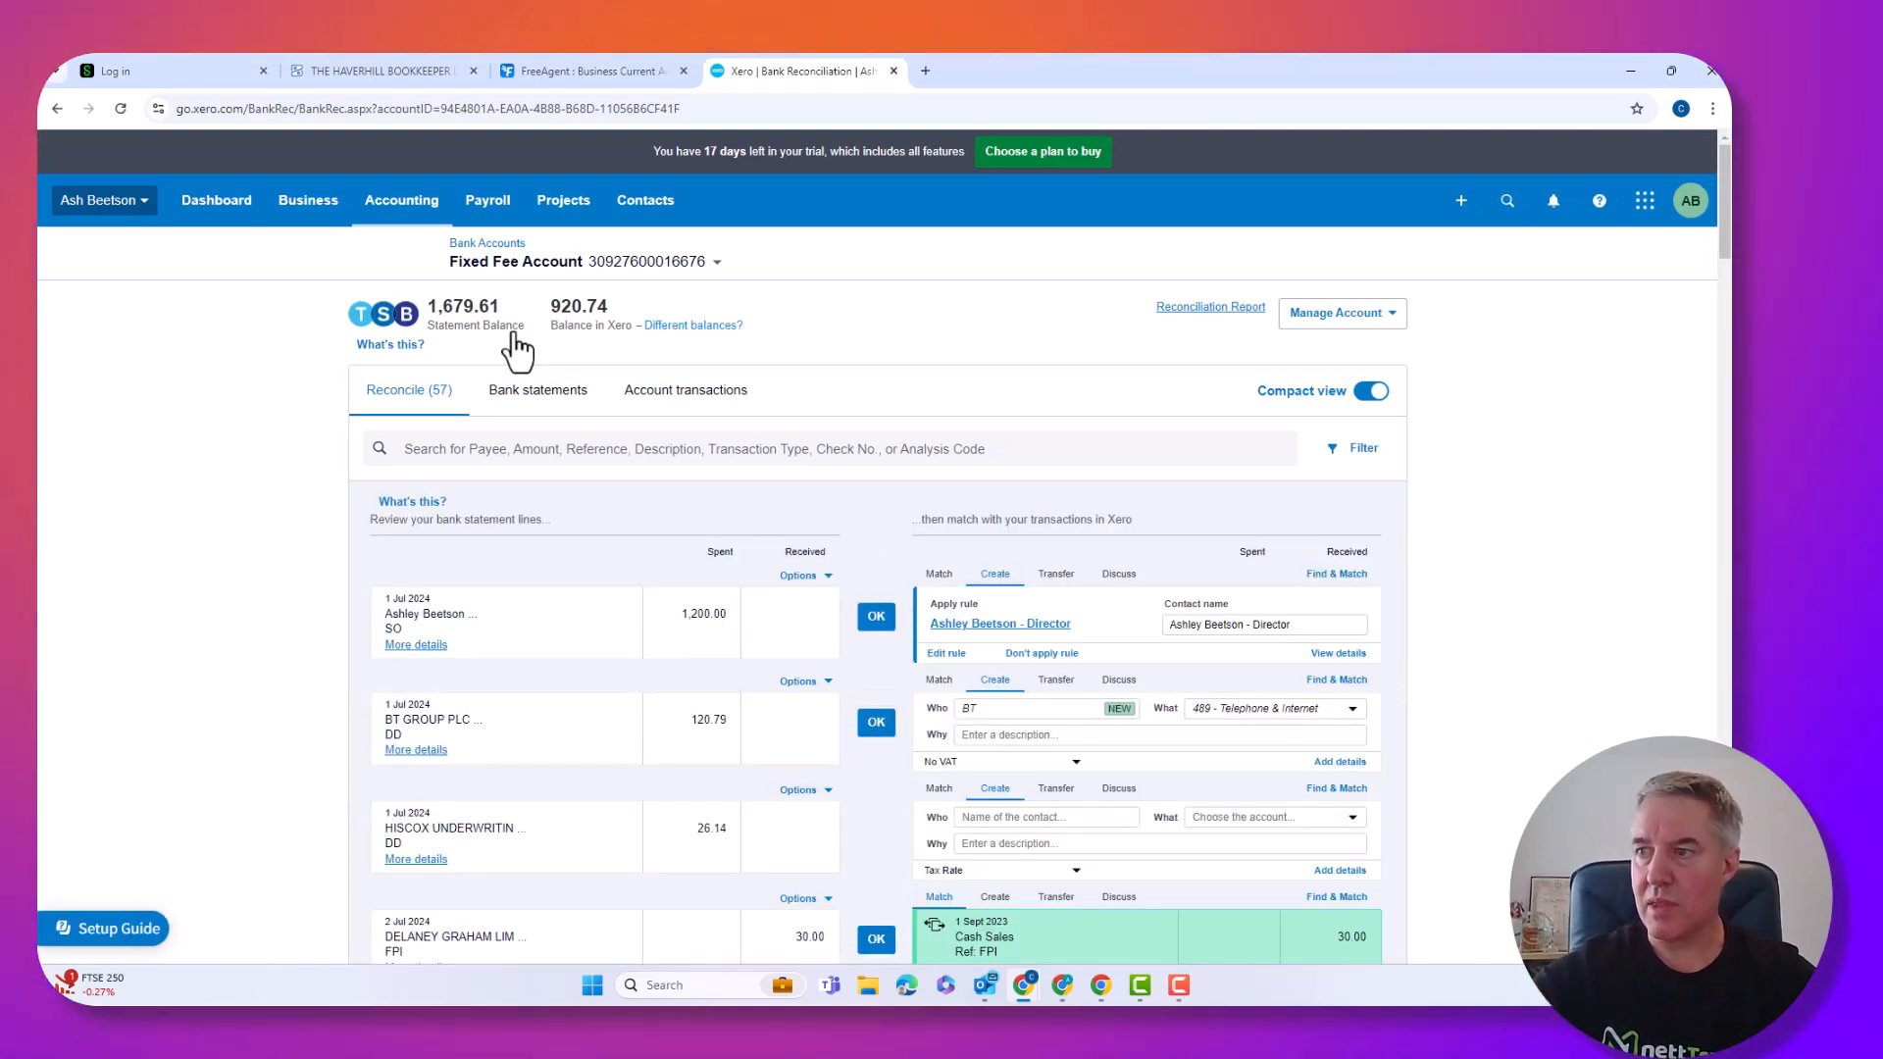
scroll(512, 336, "down", 3)
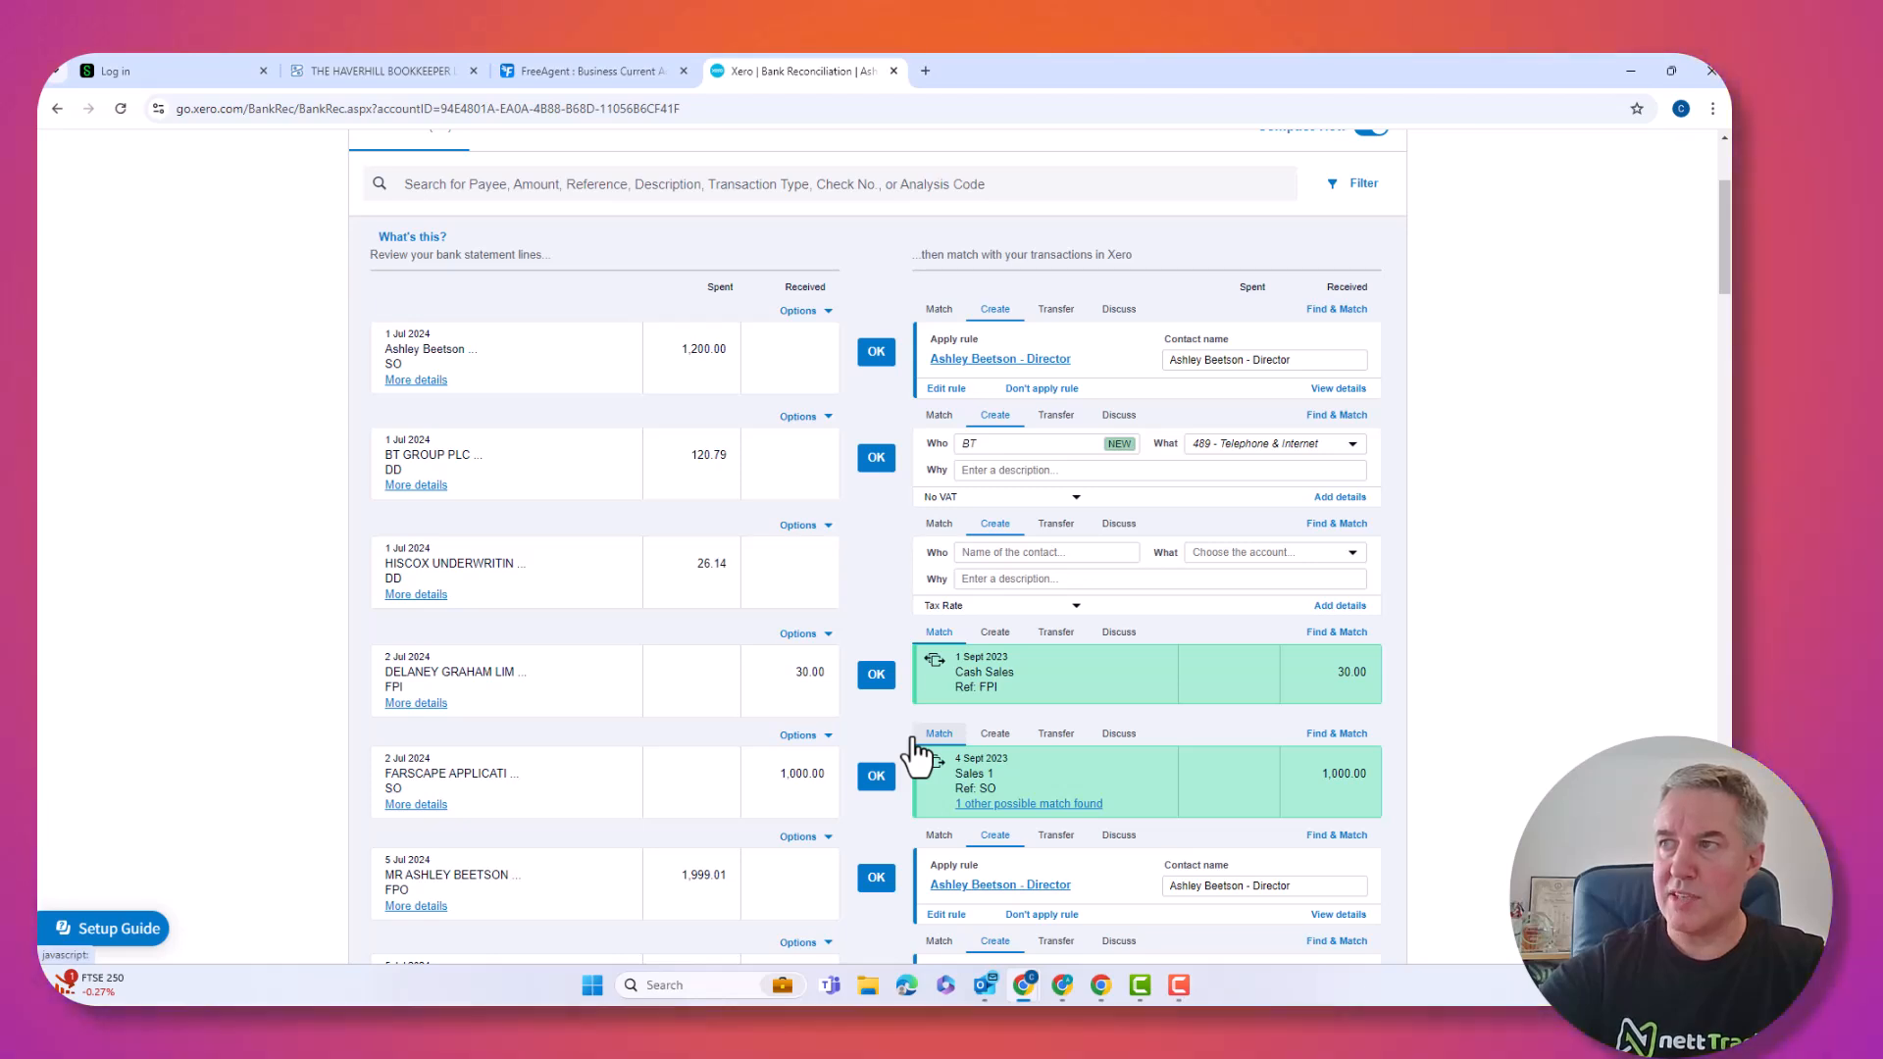
scroll(914, 757, "down", 1)
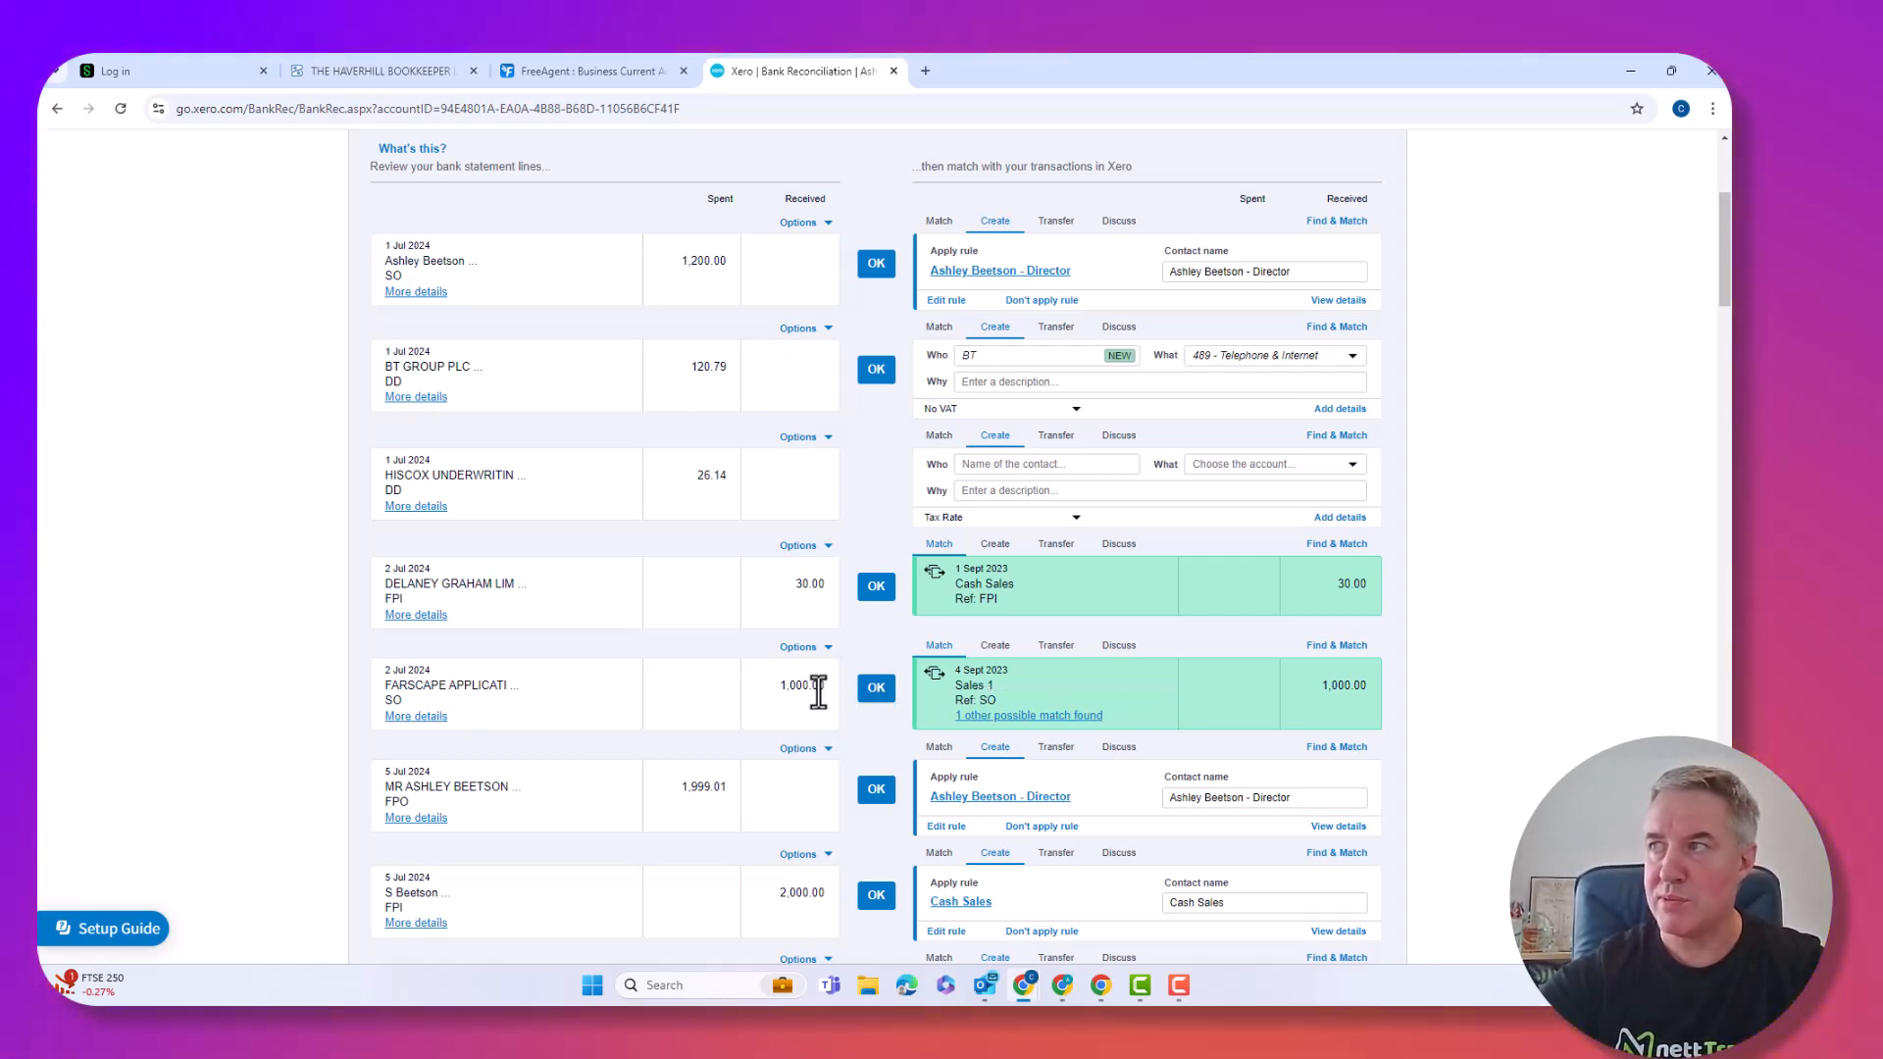
scroll(818, 691, "up", 2)
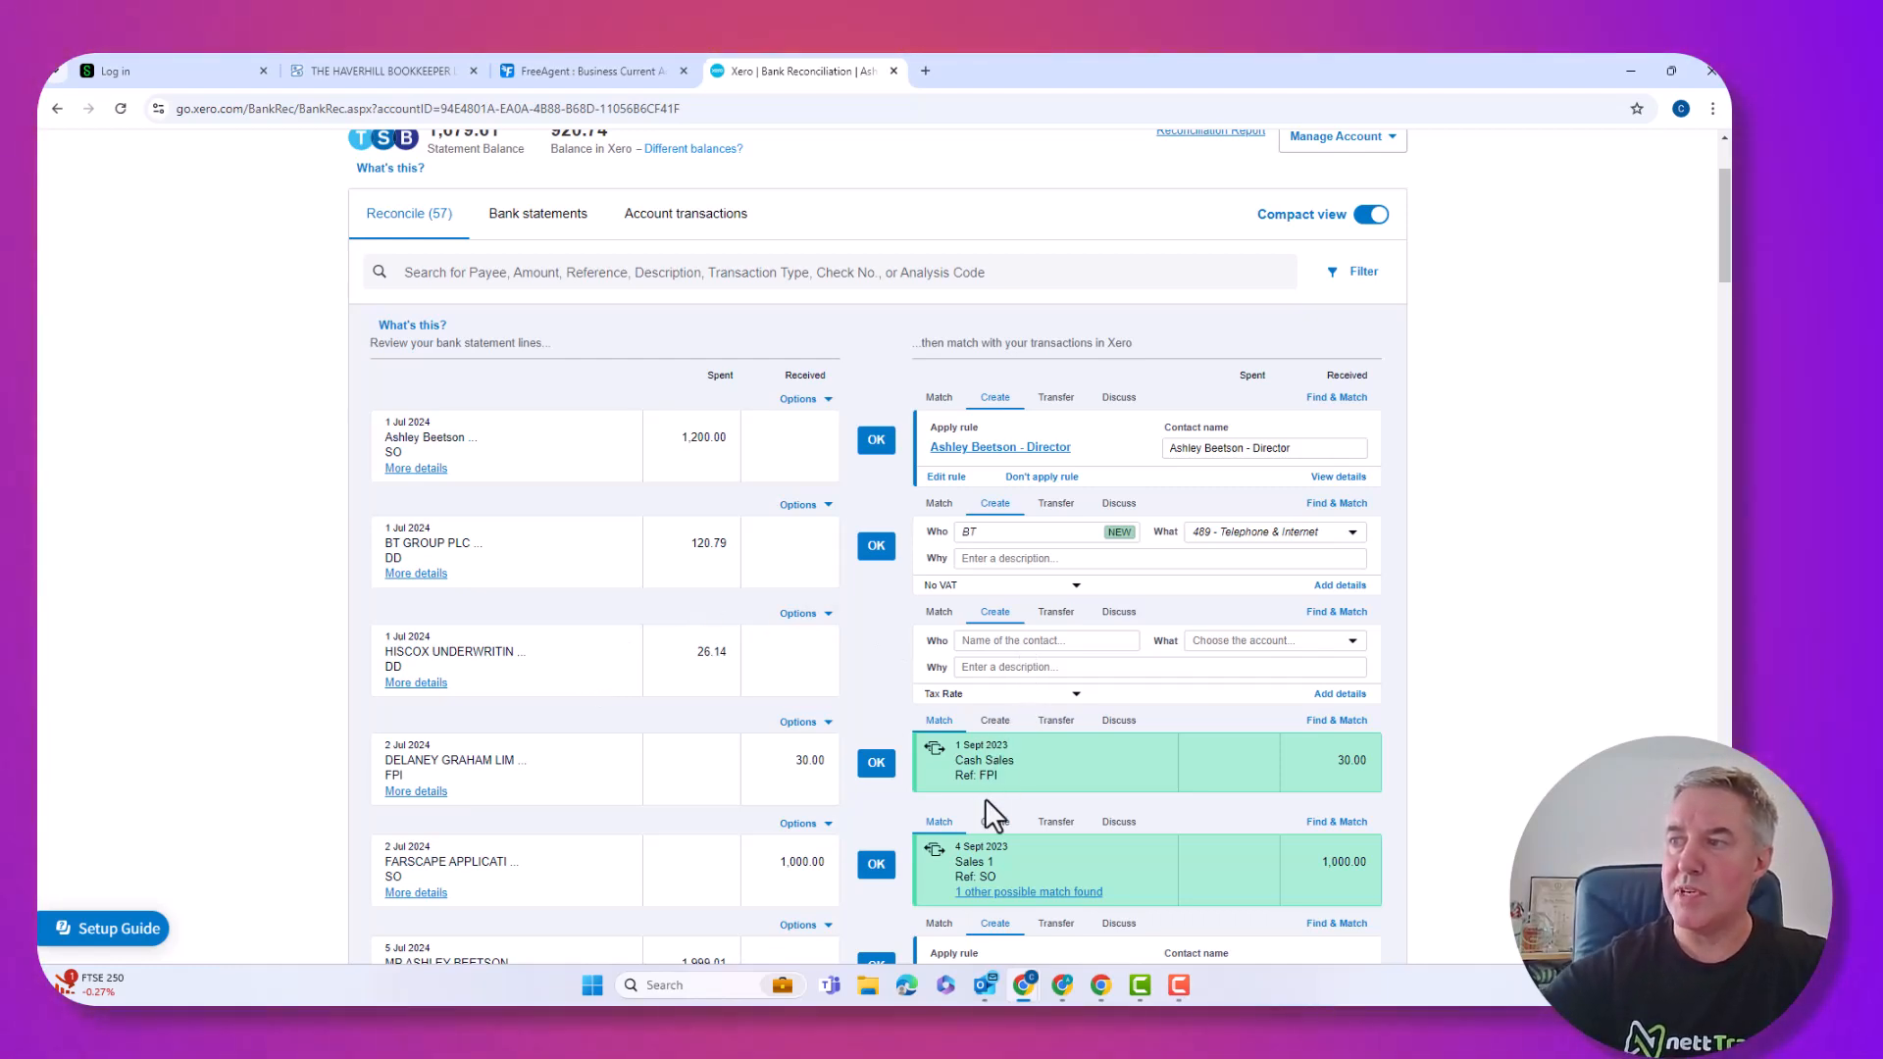
scroll(985, 799, "down", 1)
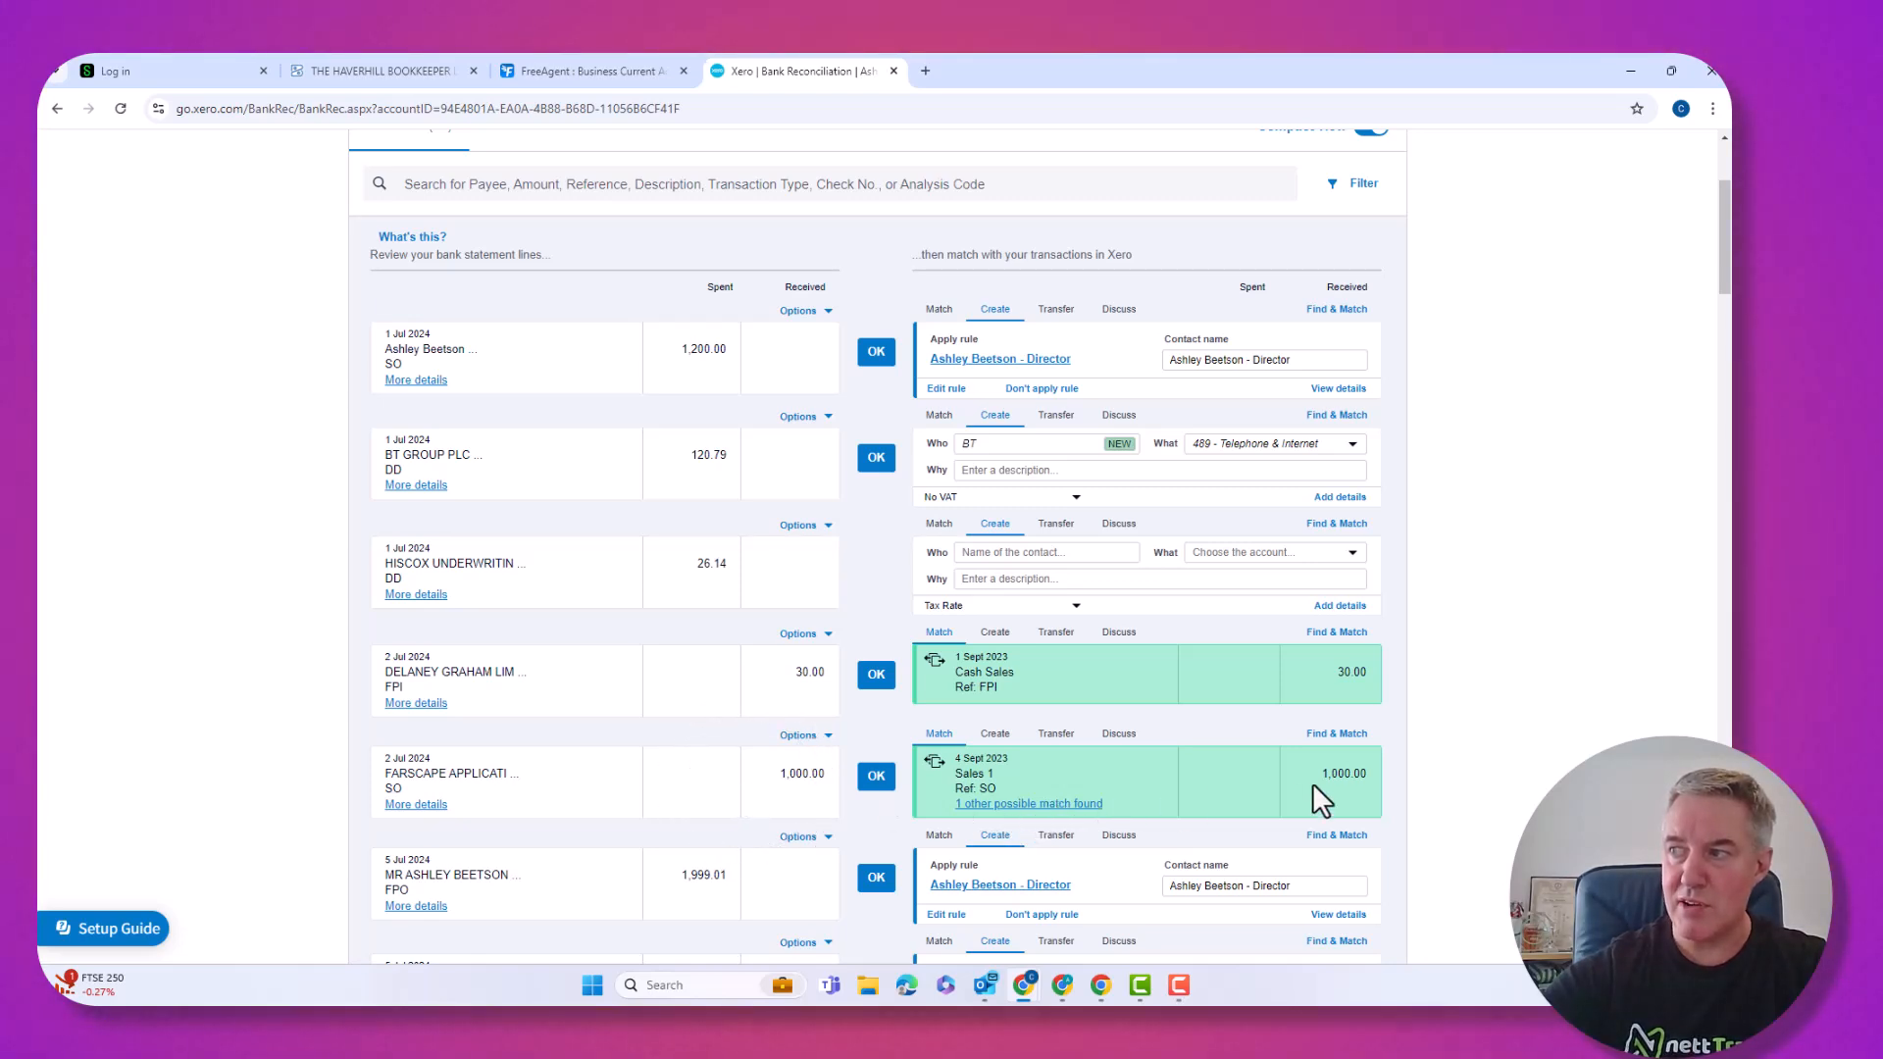
left_click(1021, 806)
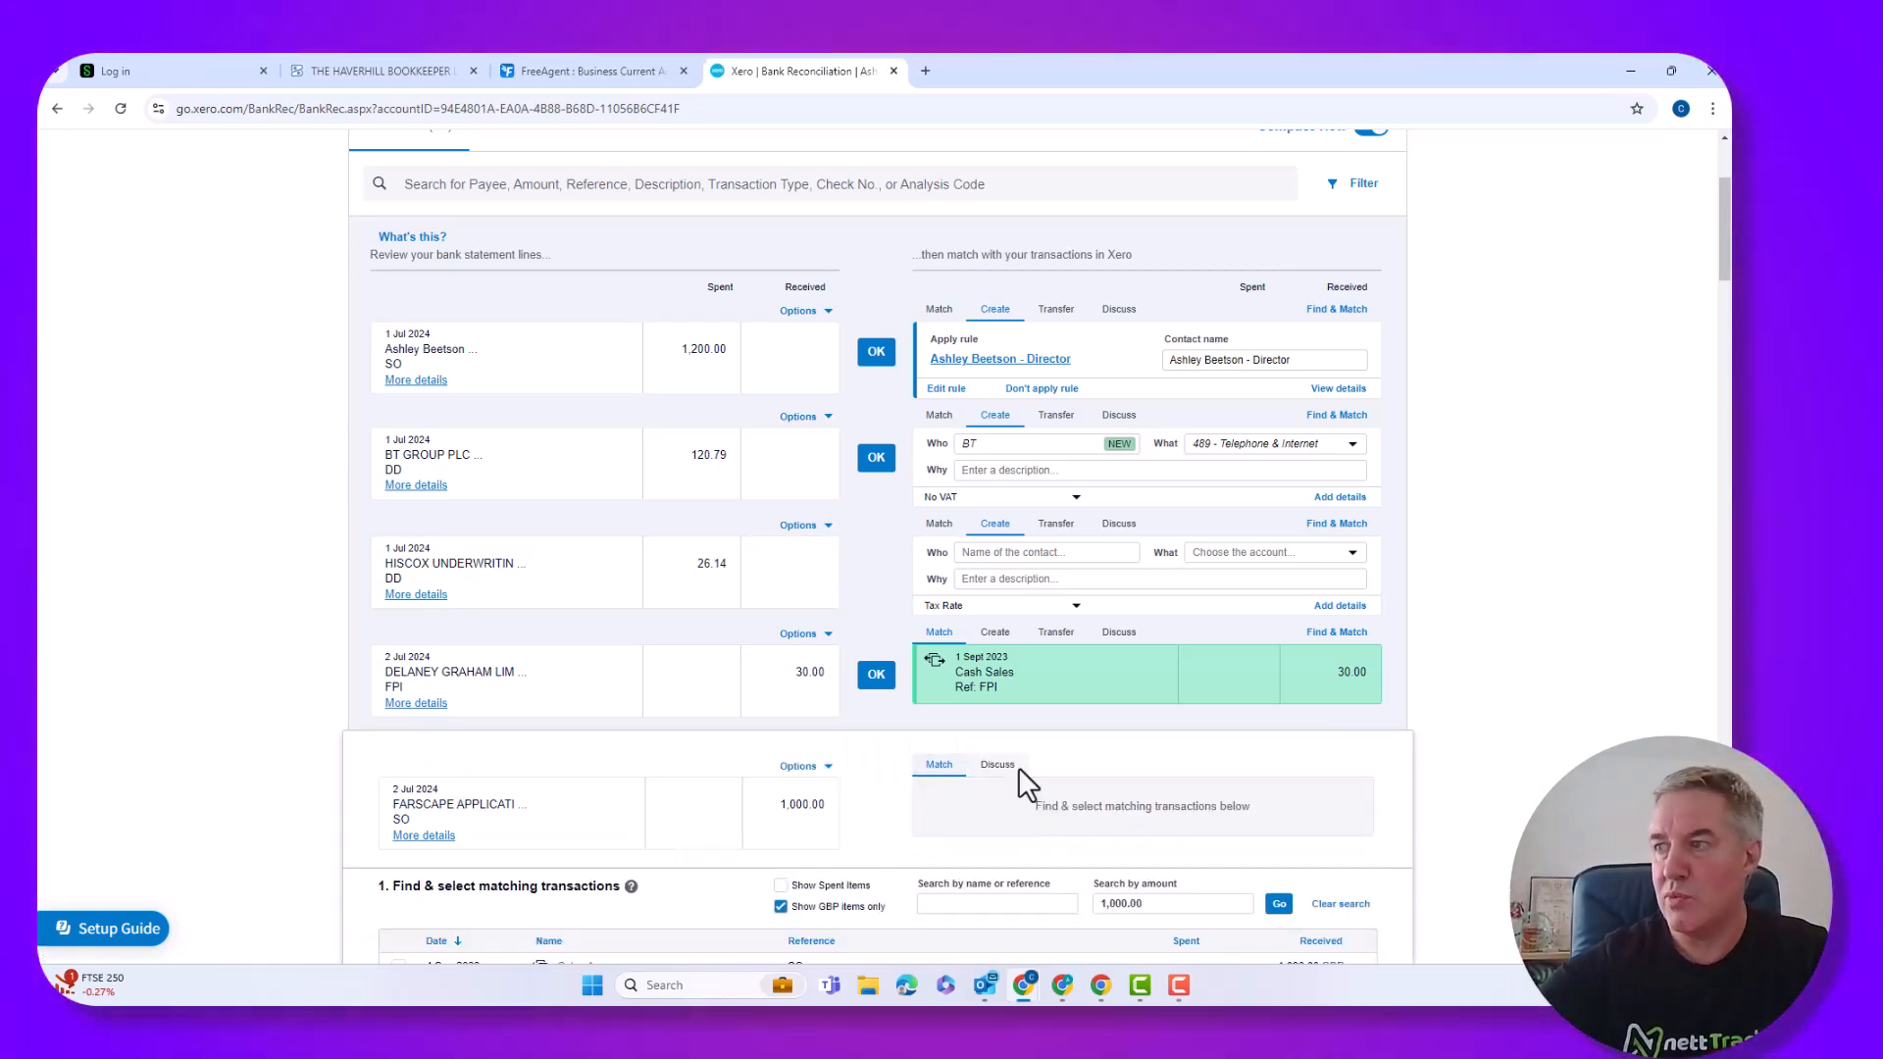
scroll(1018, 770, "down", 2)
scroll(1020, 782, "down", 1)
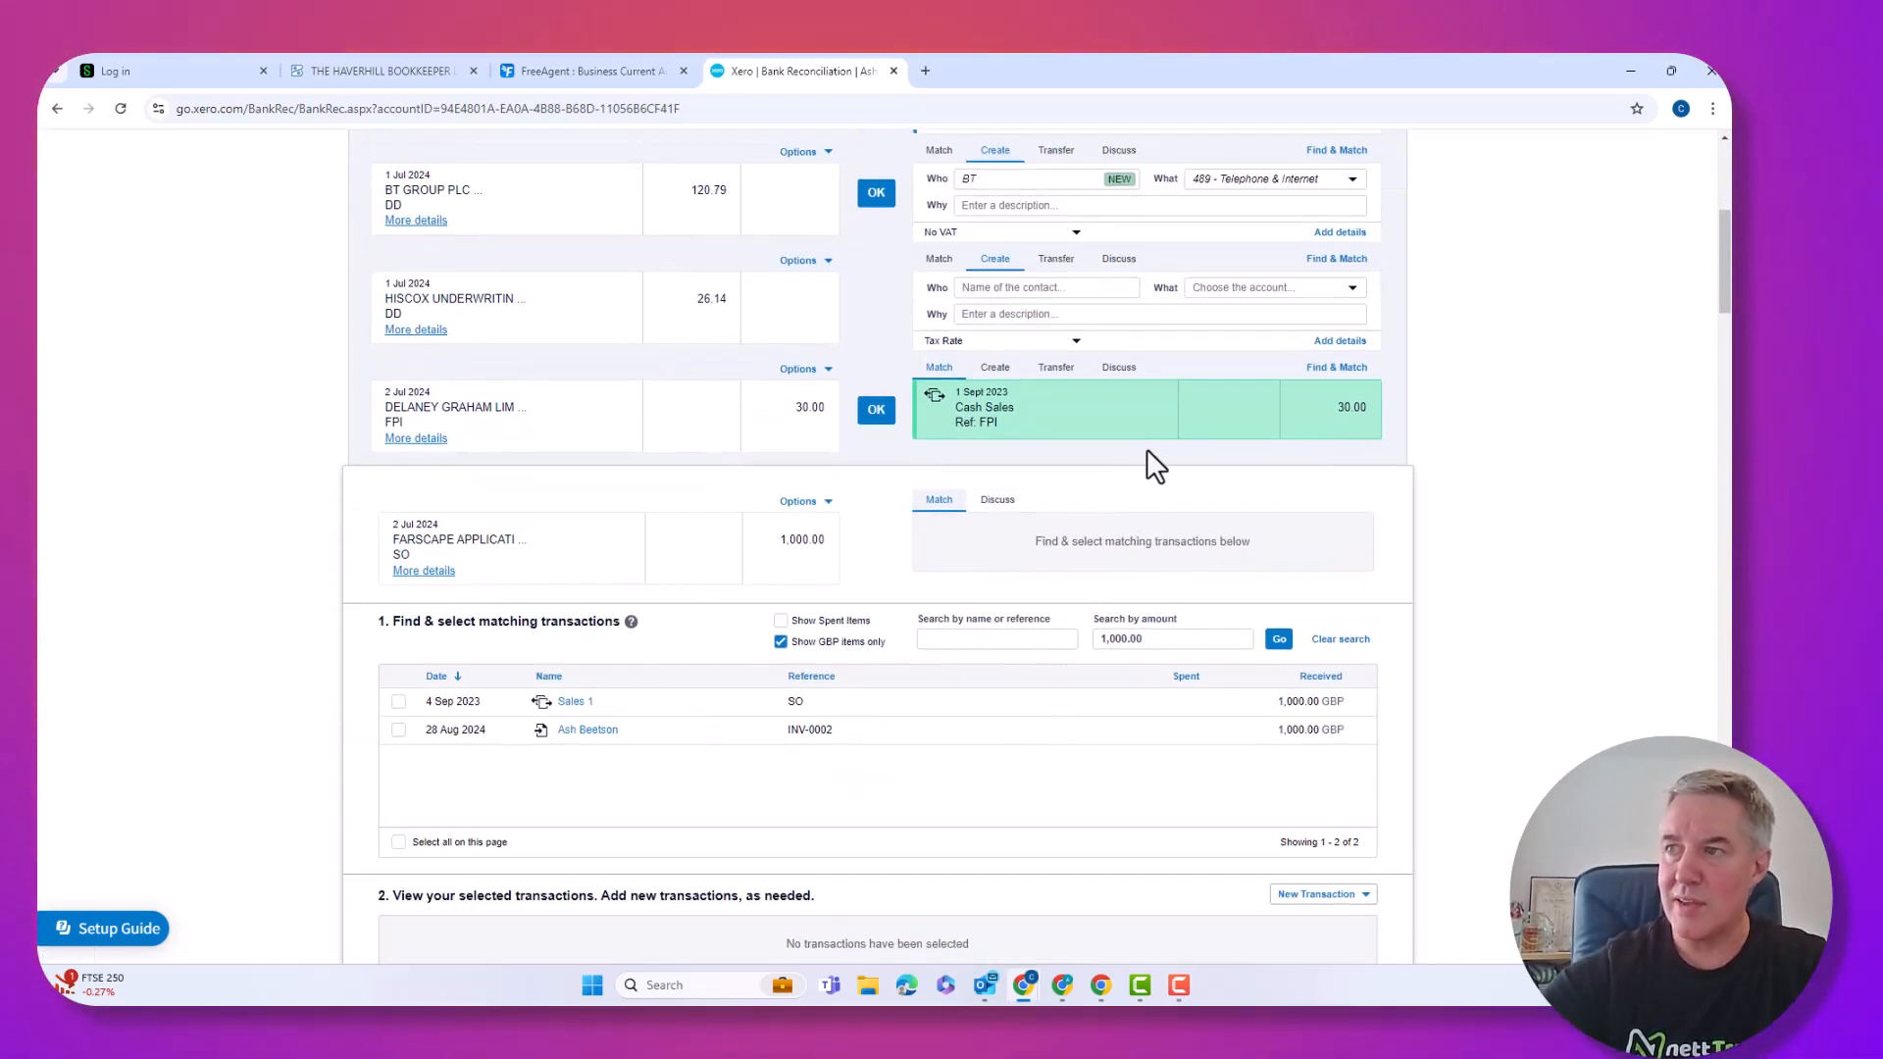
left_click(398, 730)
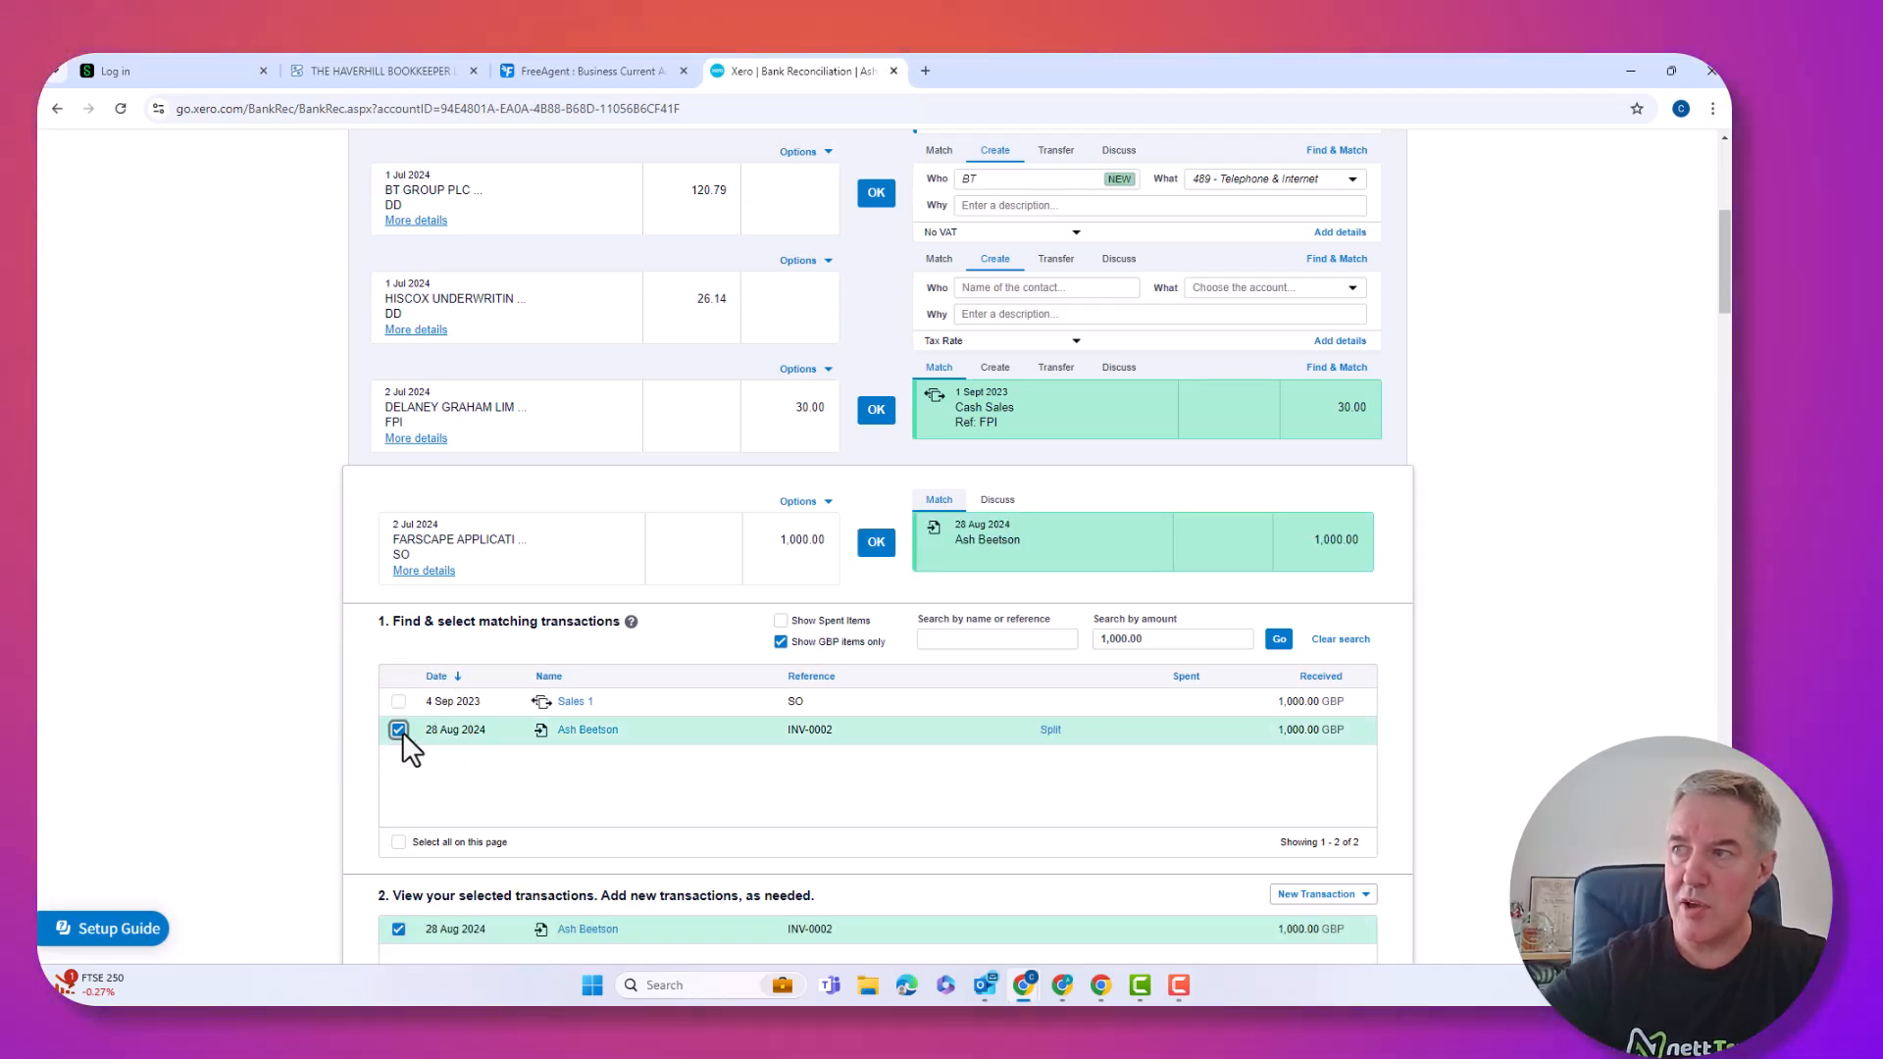
left_click(399, 731)
left_click(399, 702)
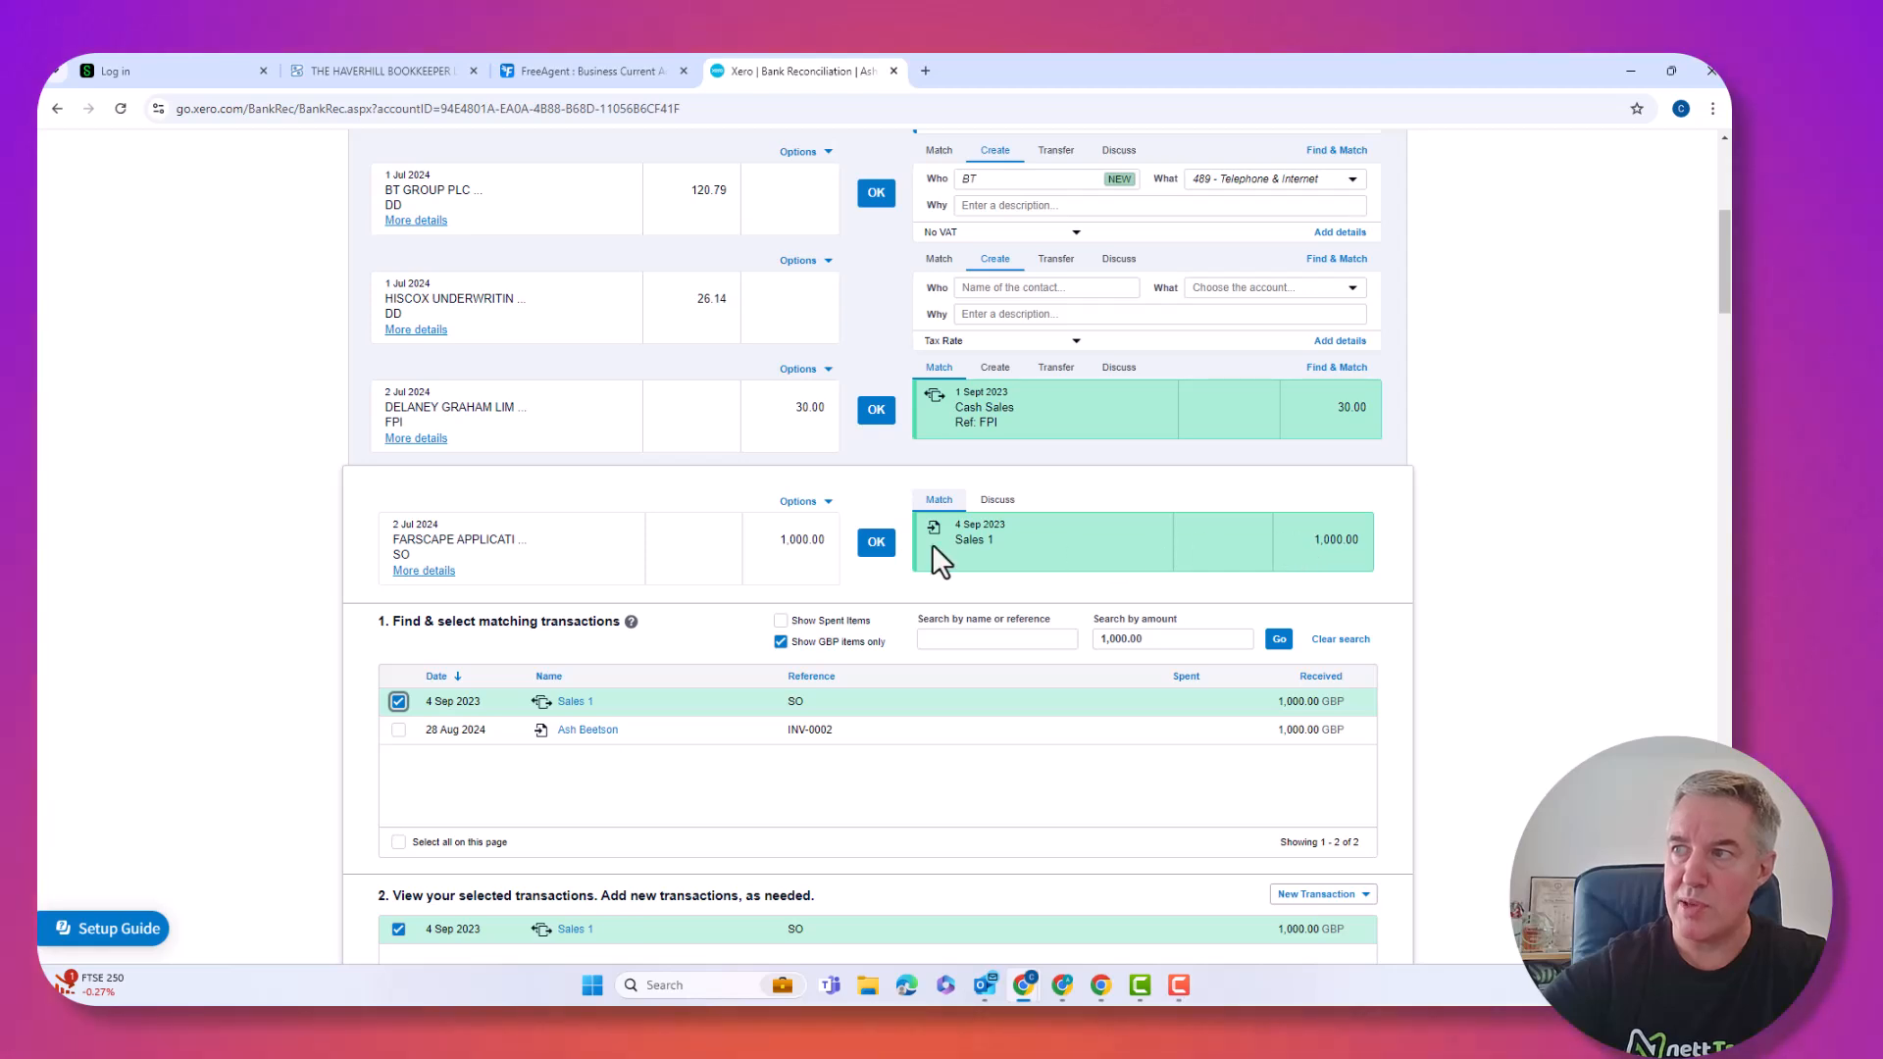
left_click(878, 546)
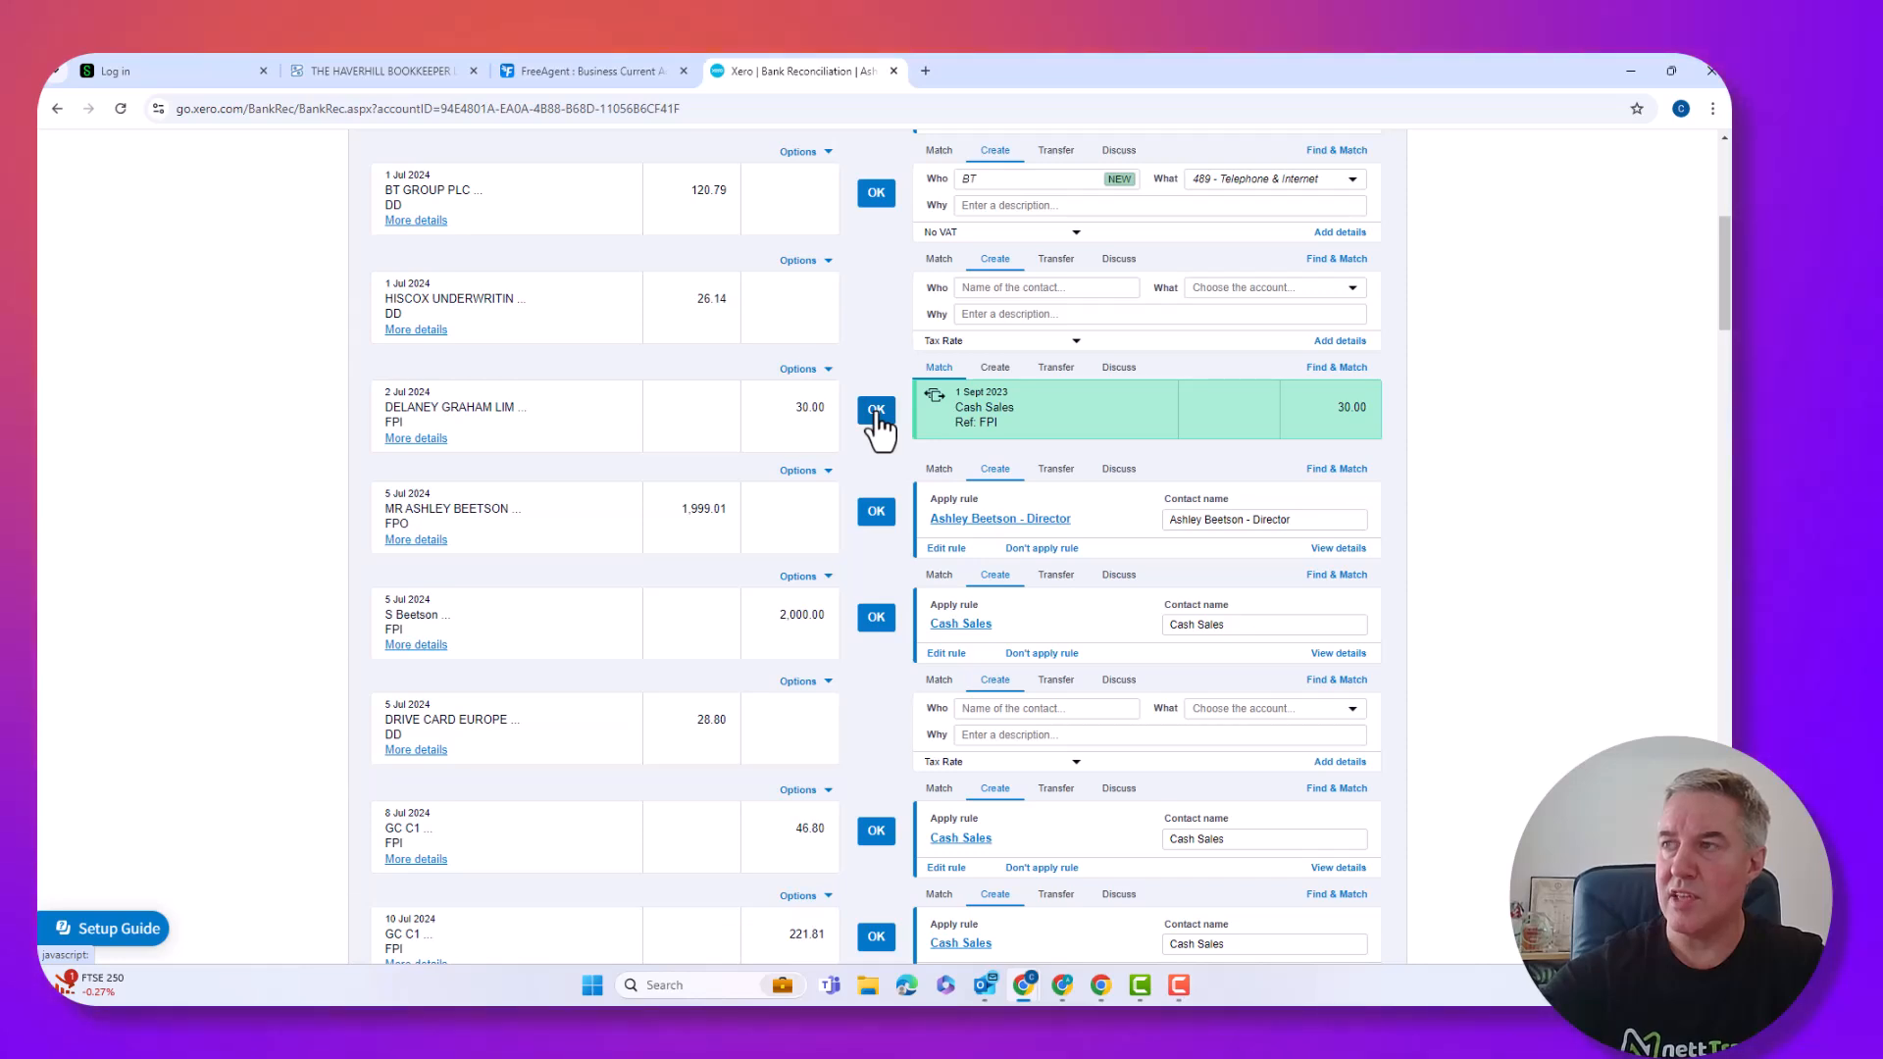
left_click(876, 410)
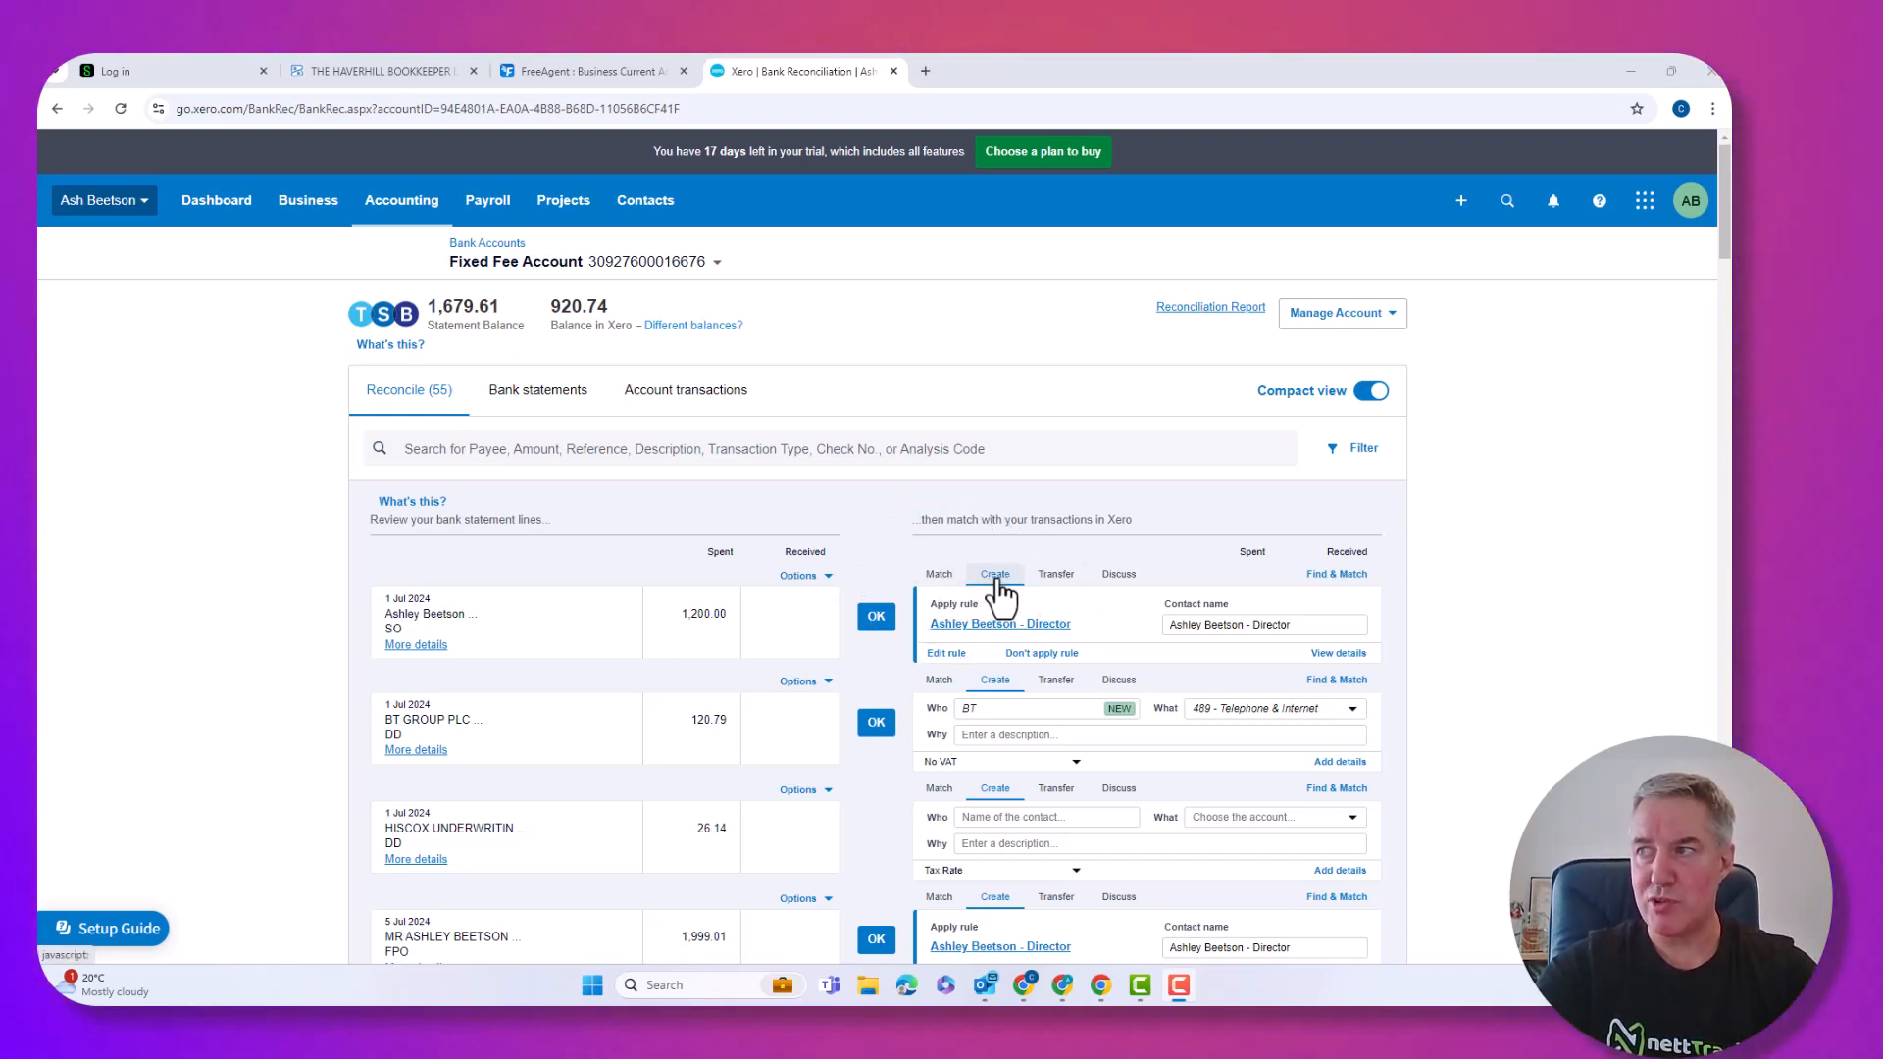
Reconcile the 1 Jul 1,200.00 line against the 1,000.00 and 200.00 PC World payments.
left_click(1119, 576)
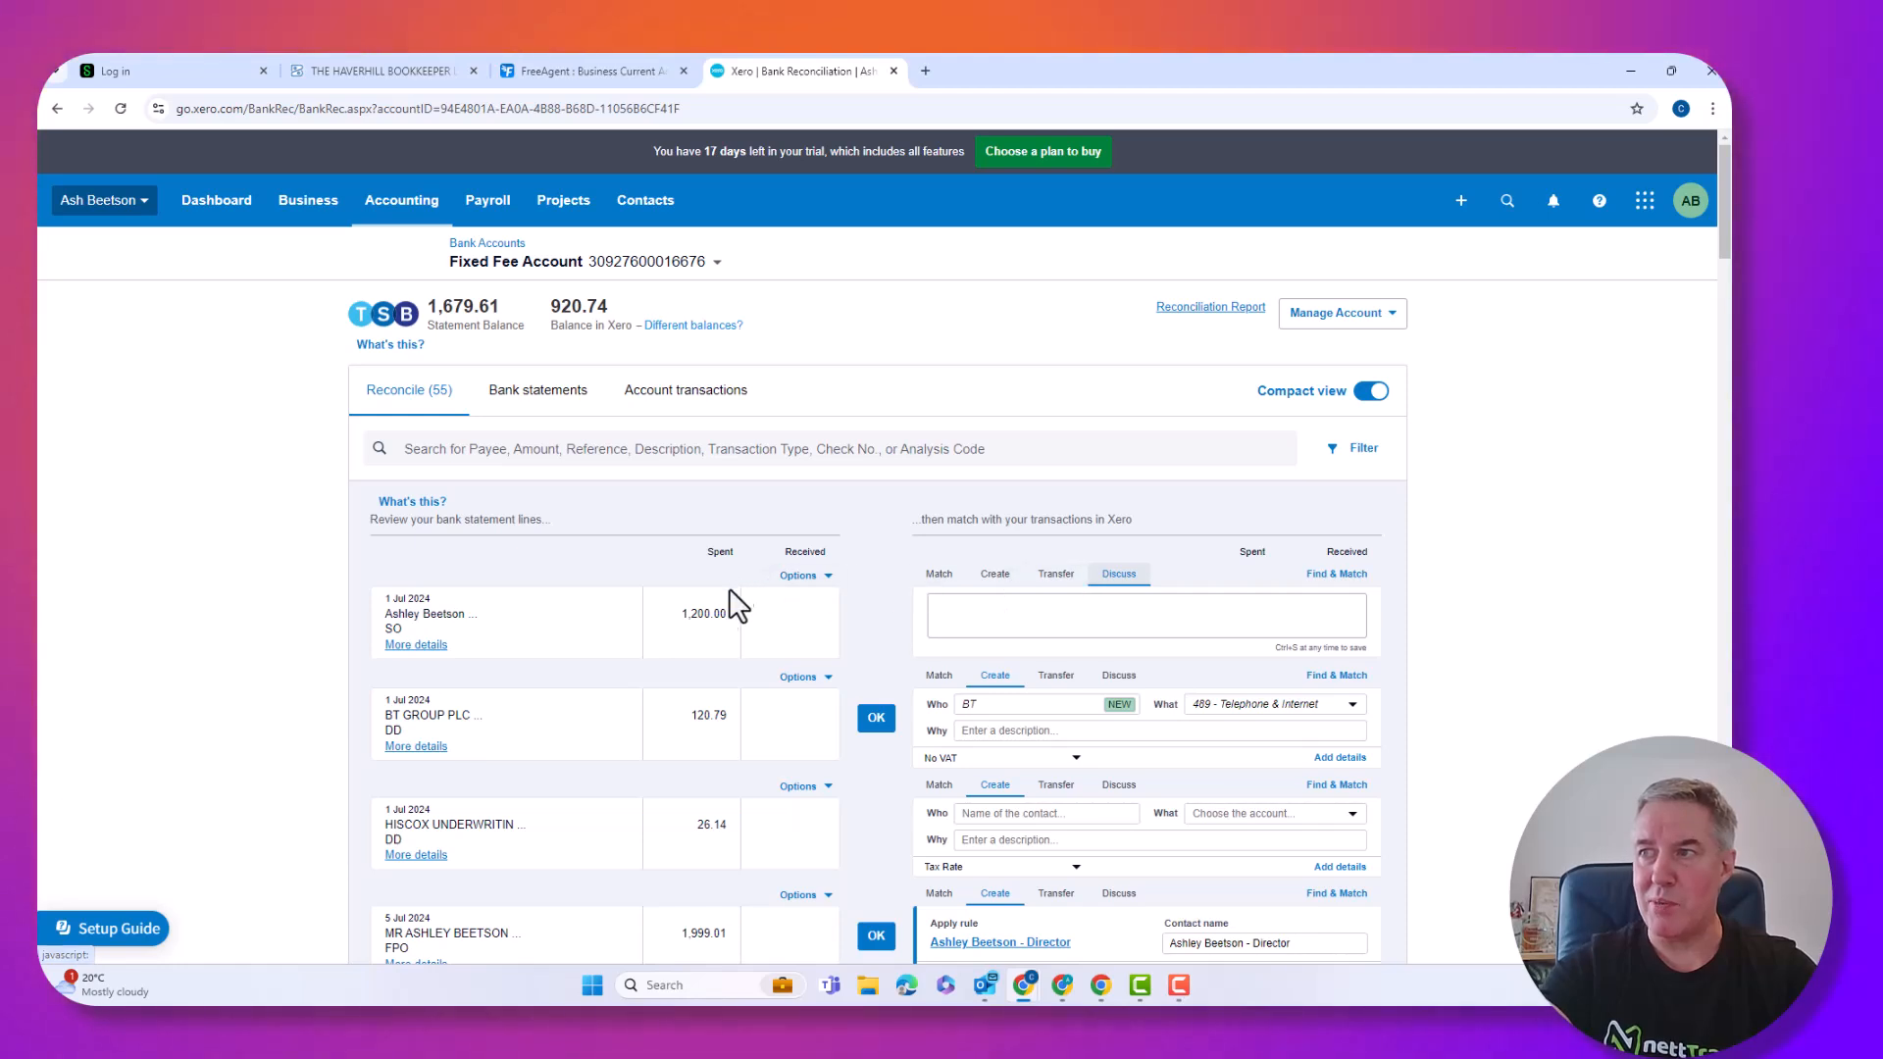
left_click(704, 608)
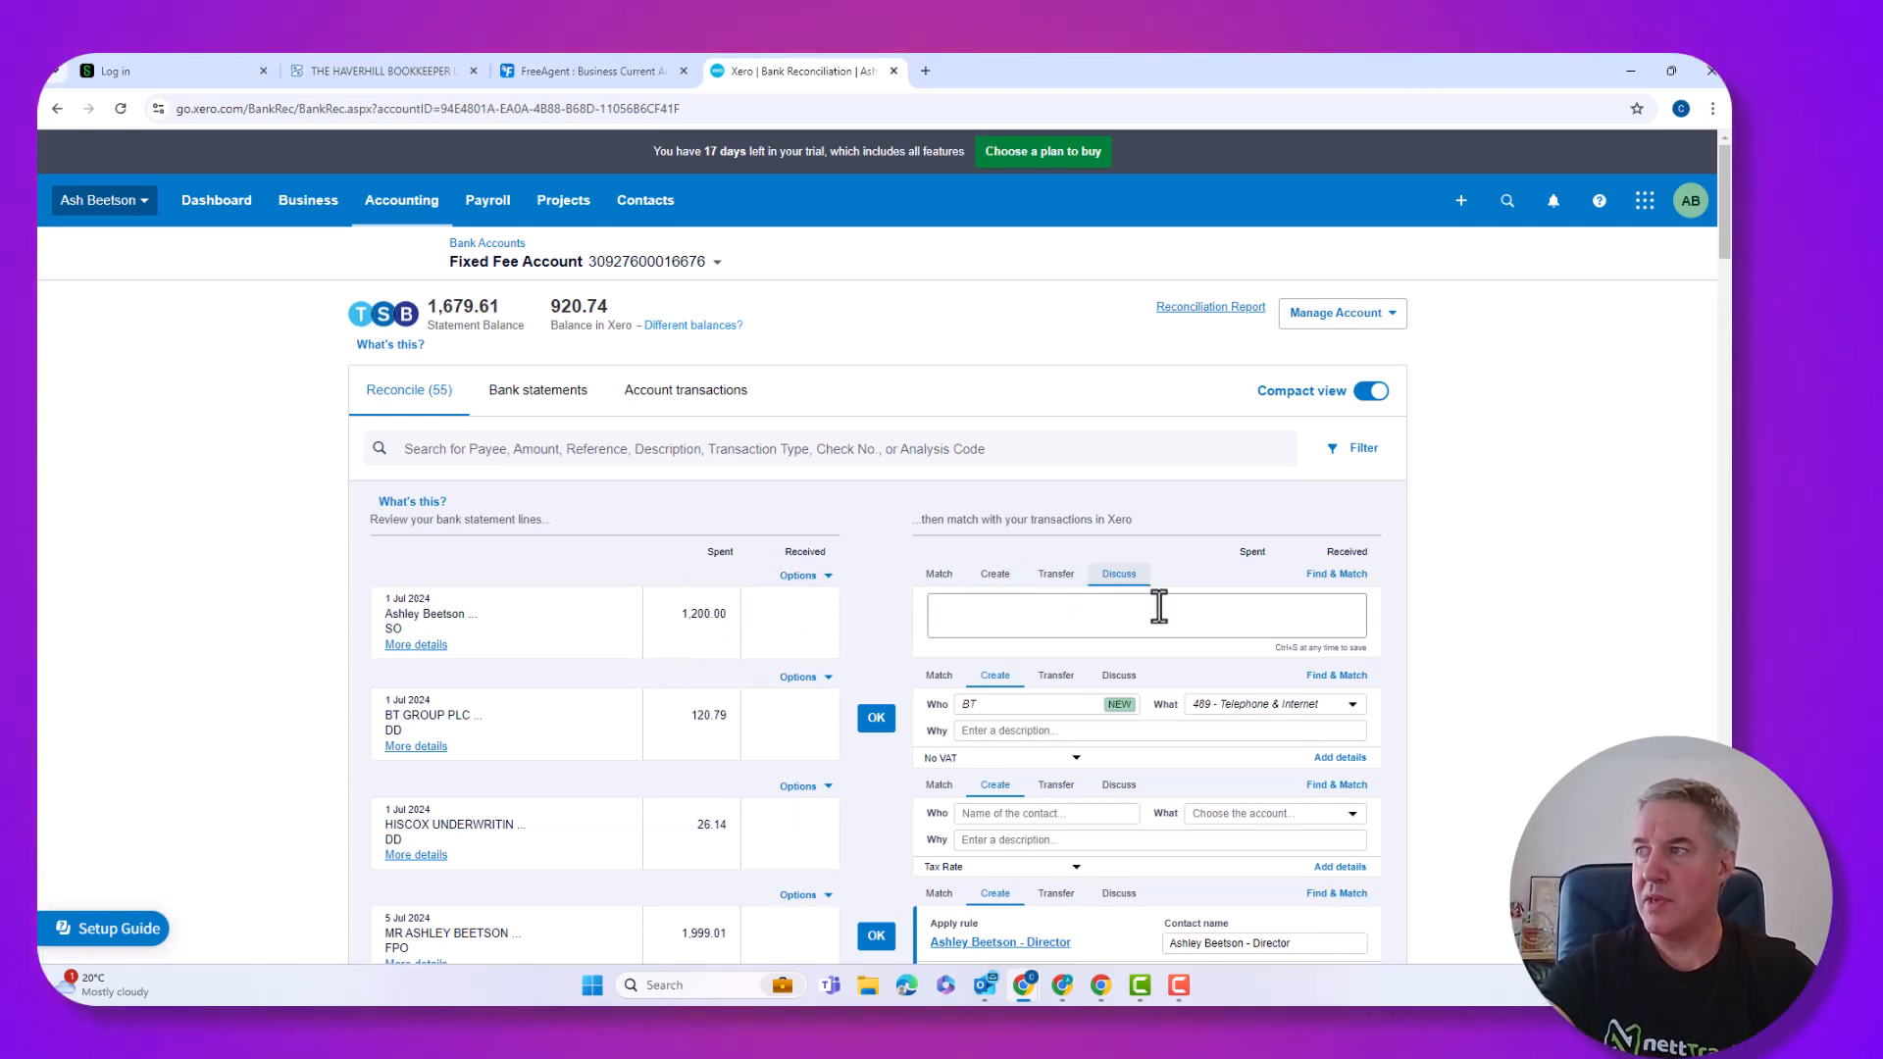
left_click(1336, 577)
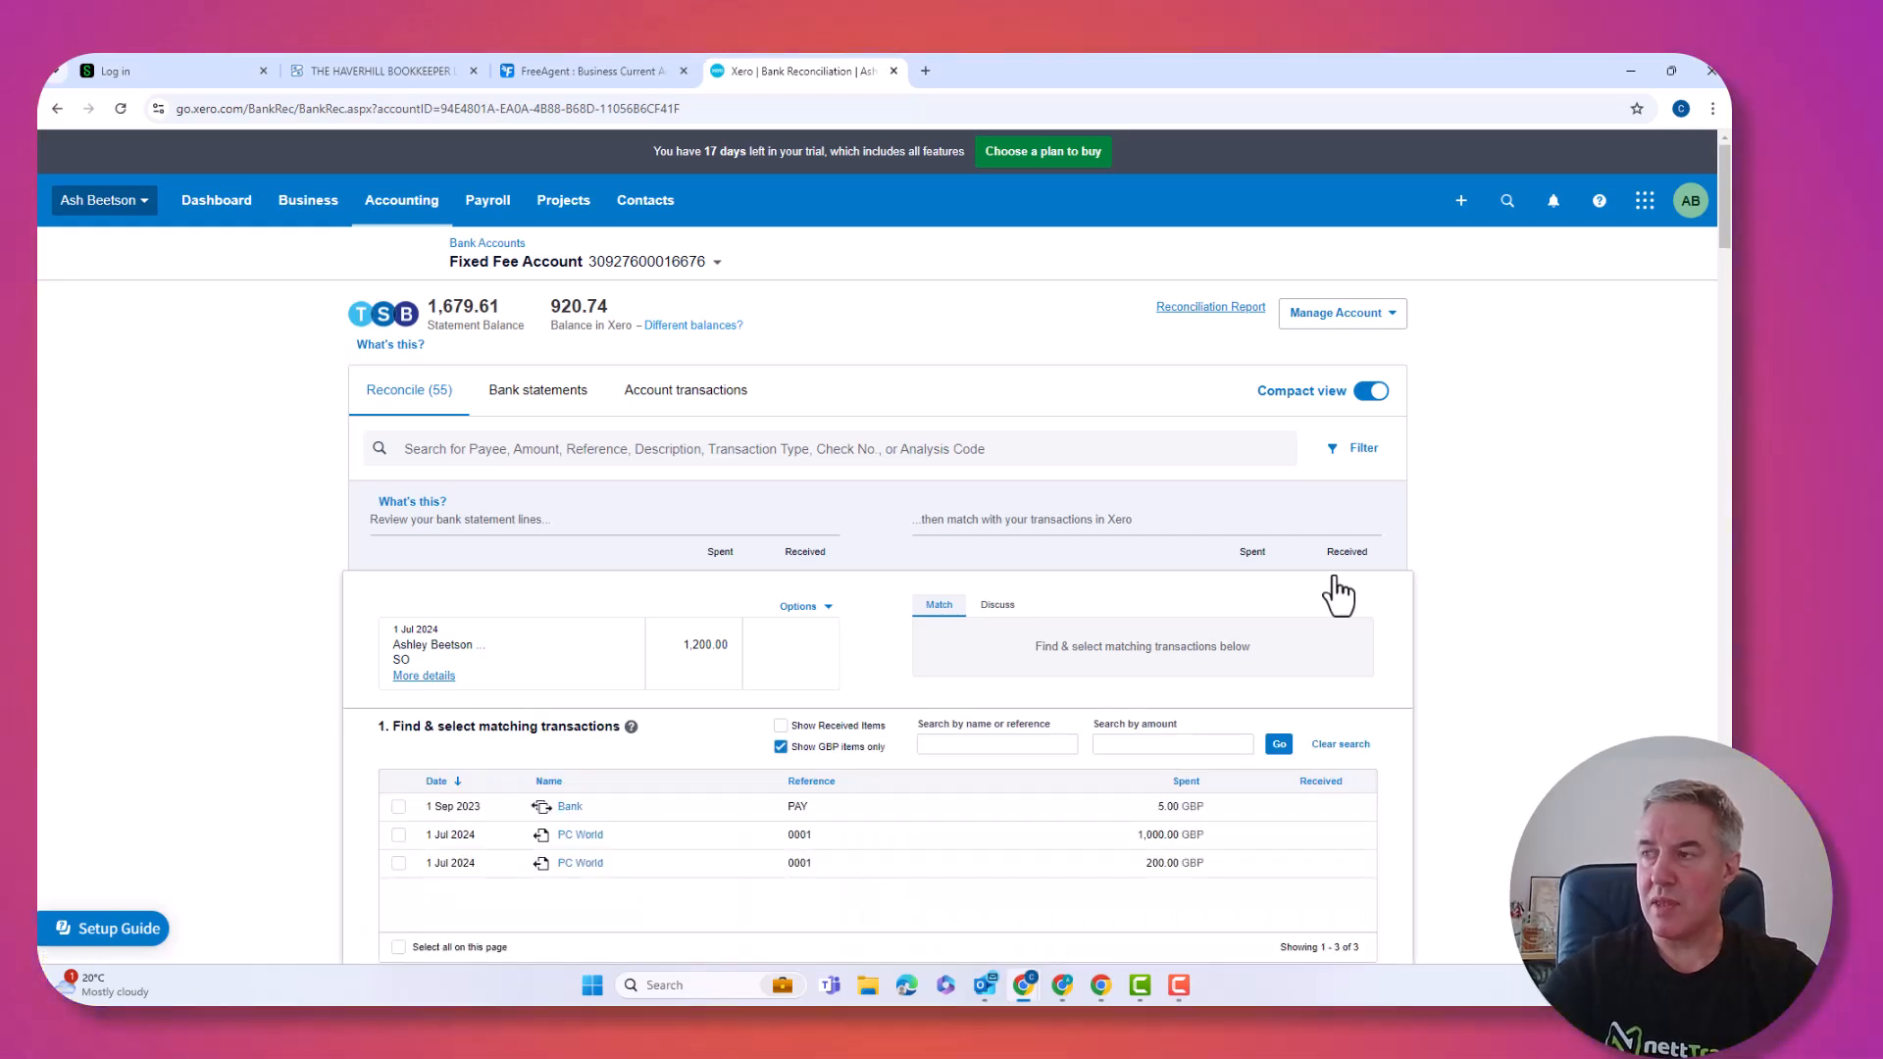
scroll(1216, 723, "down", 2)
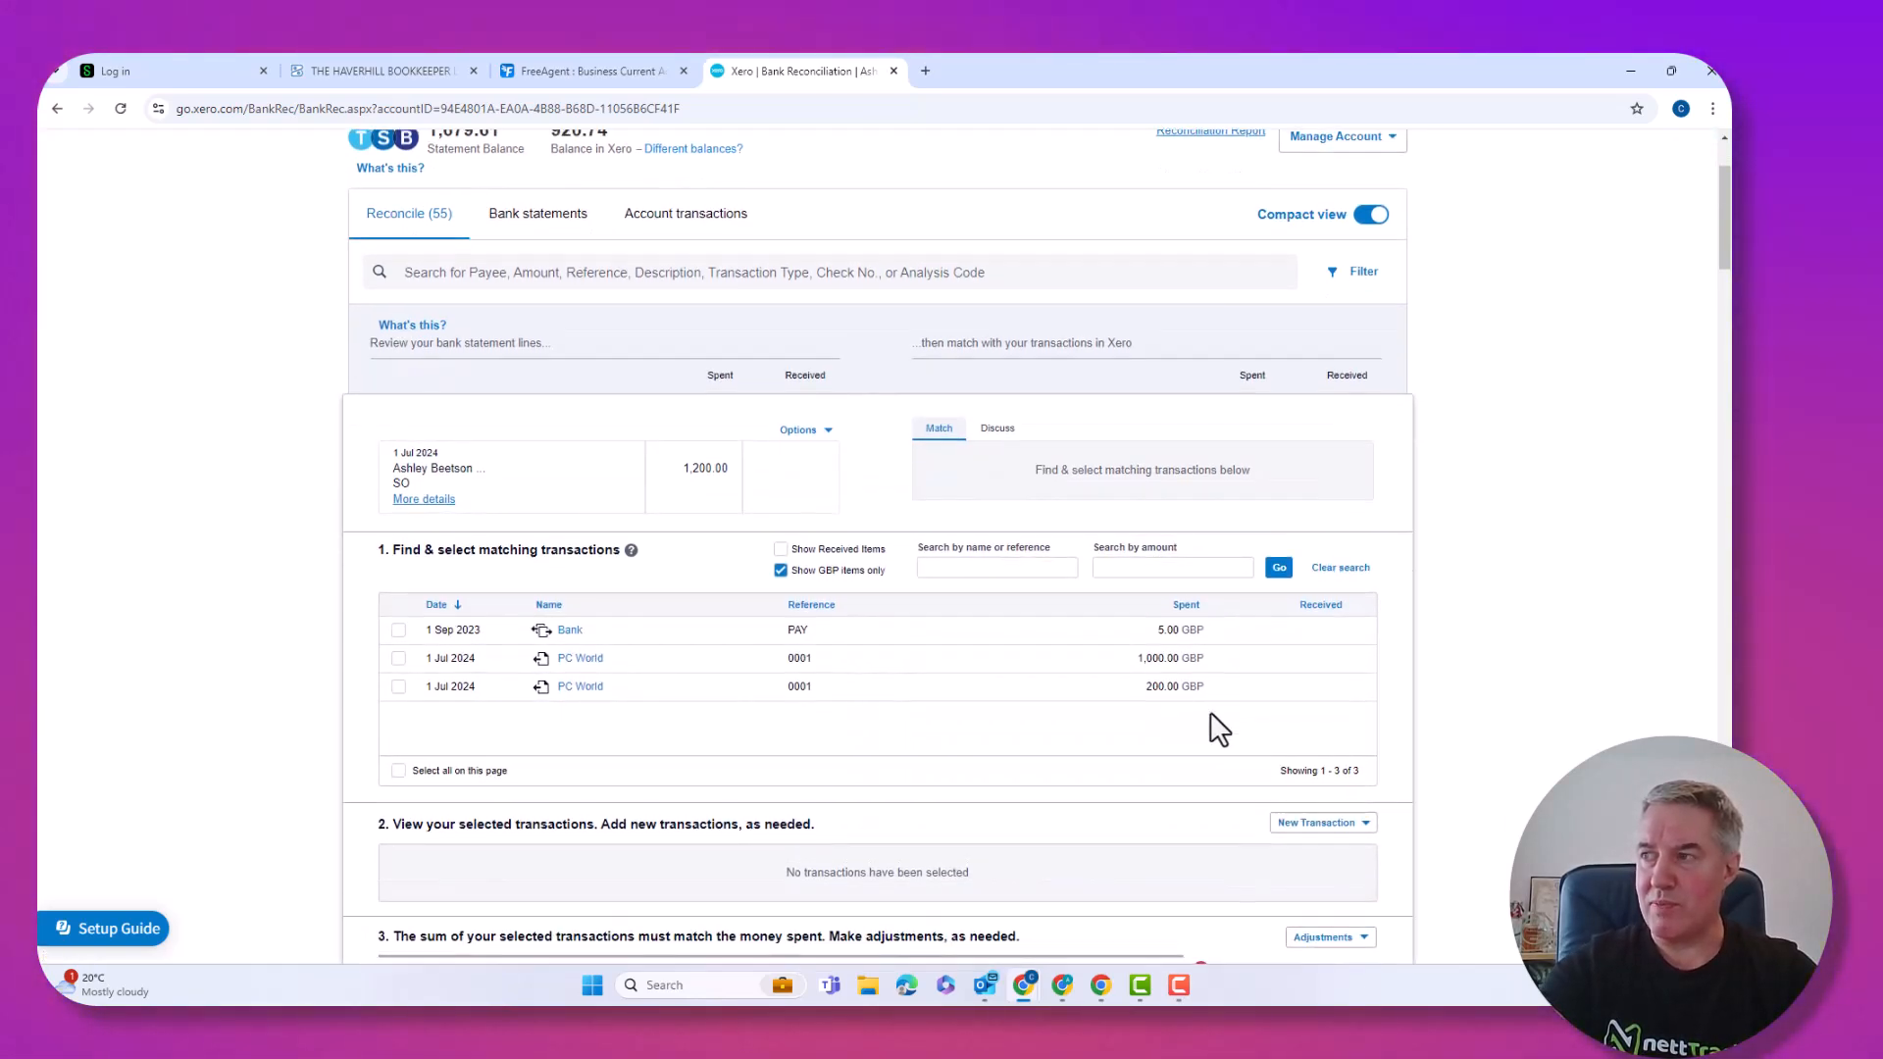
scroll(1217, 729, "down", 1)
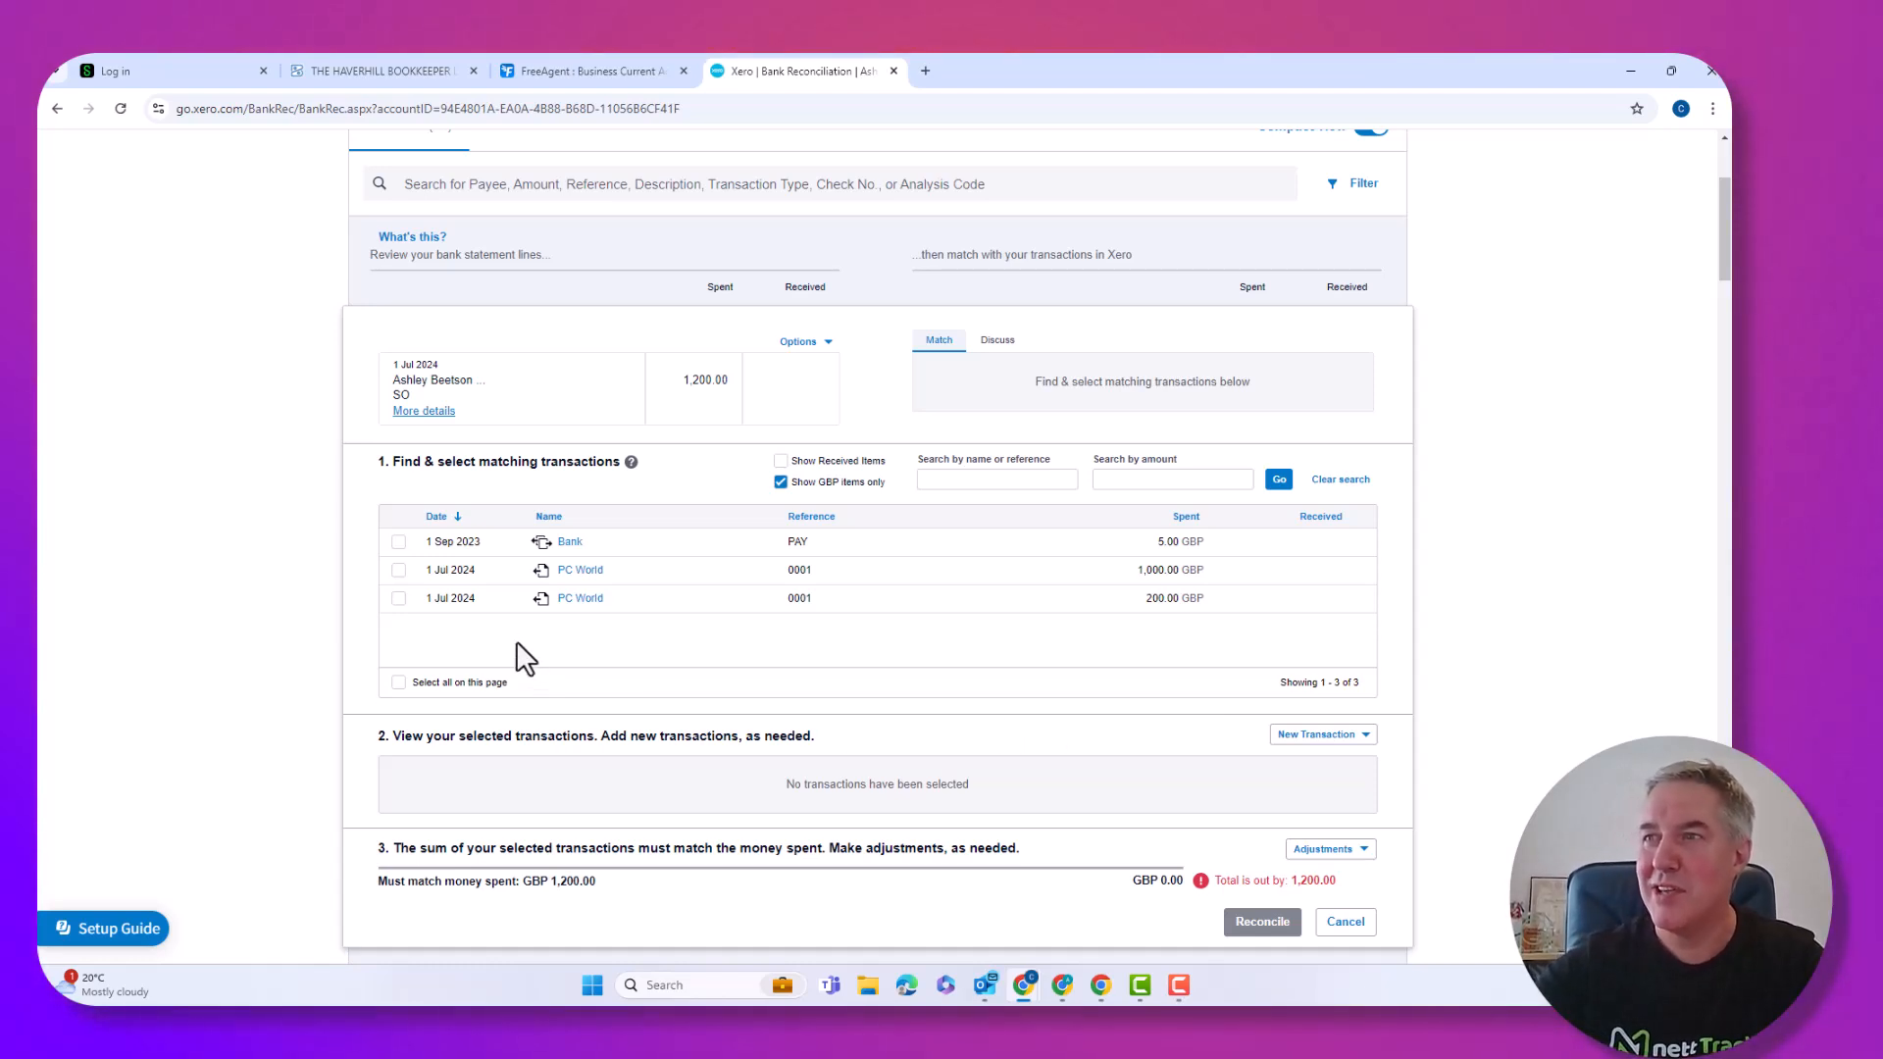
left_click(397, 570)
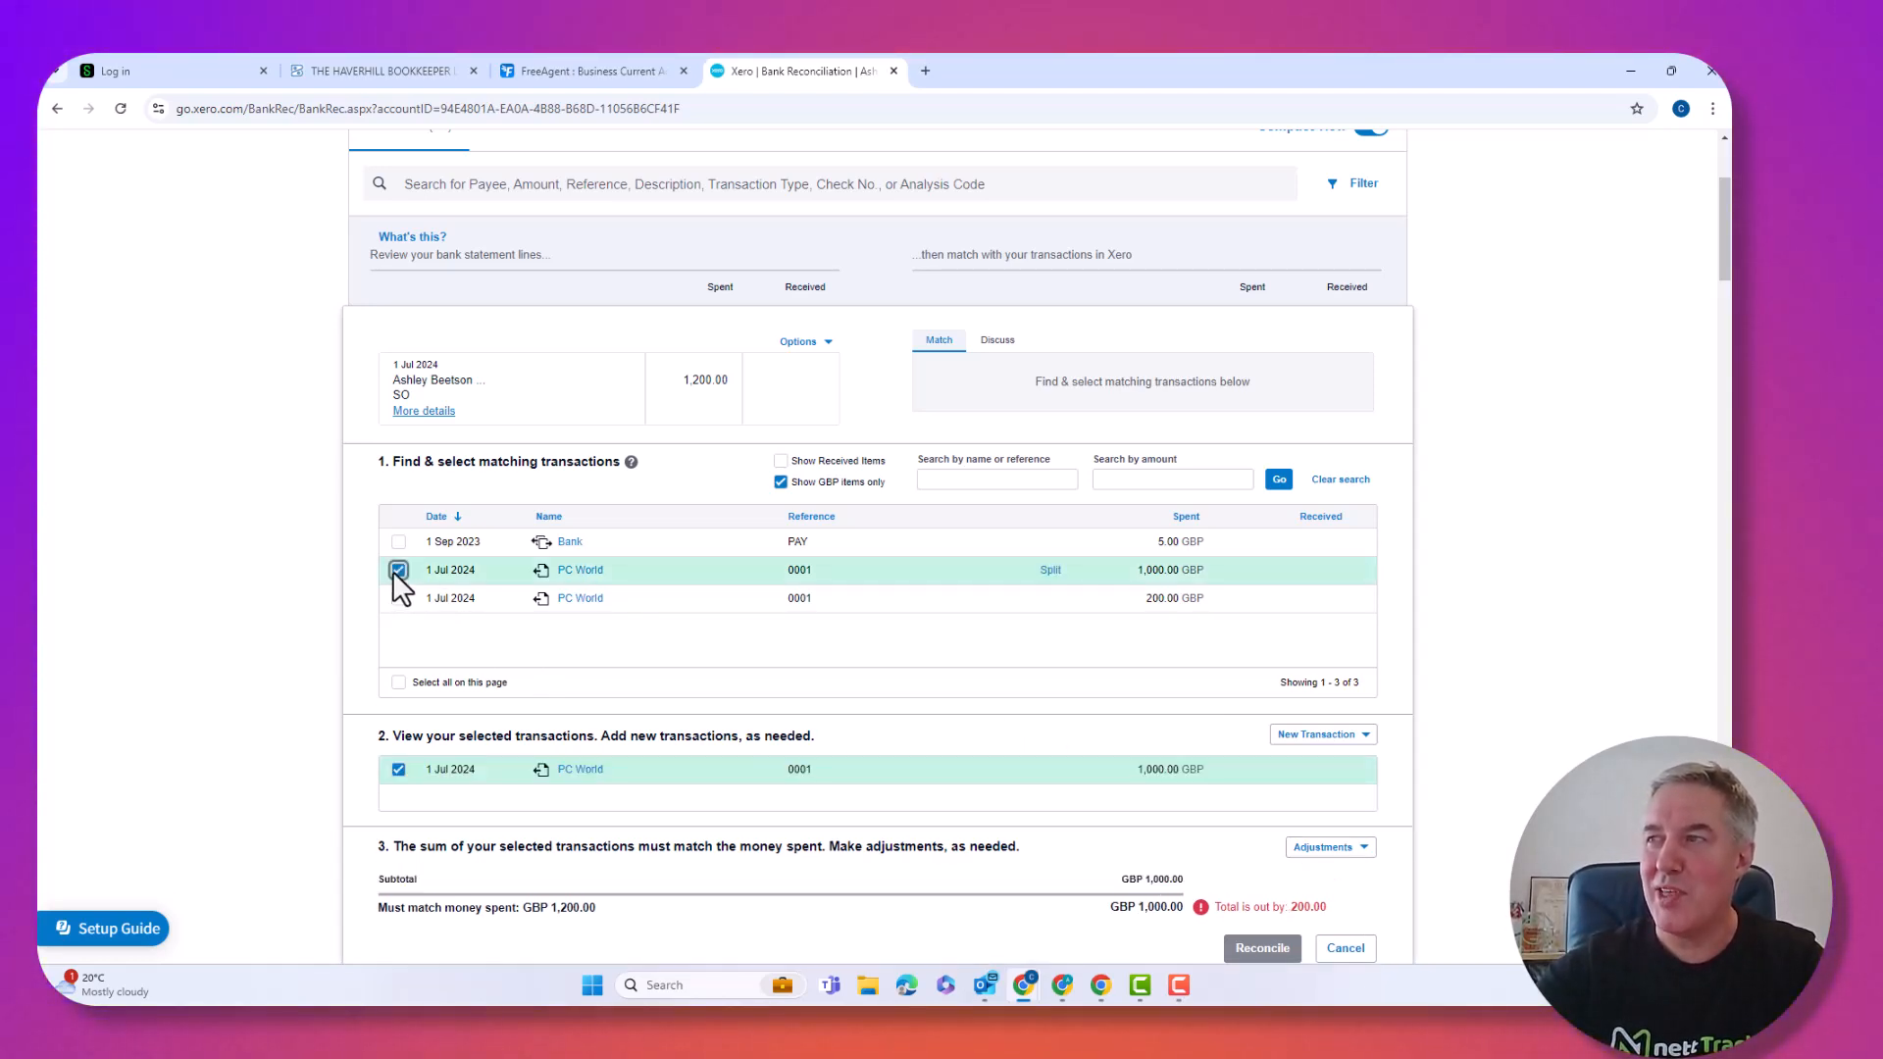
left_click(399, 599)
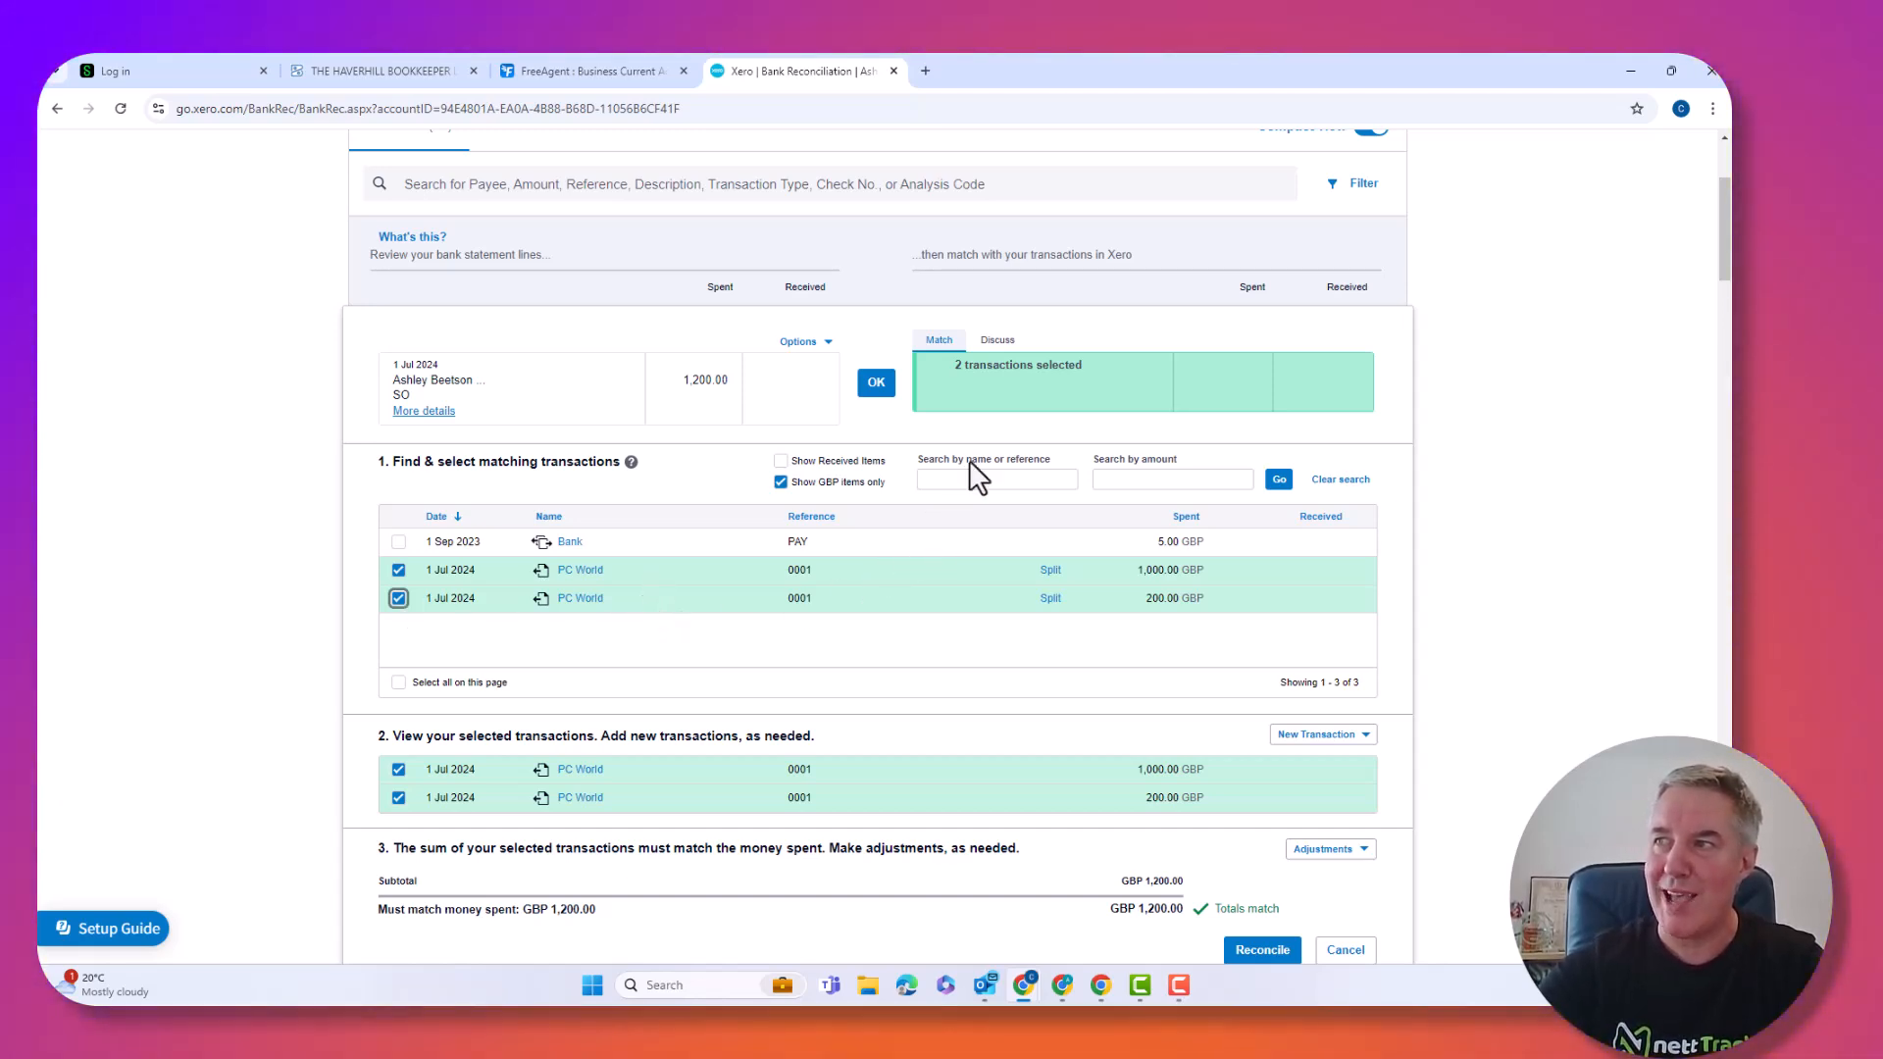
left_click(980, 377)
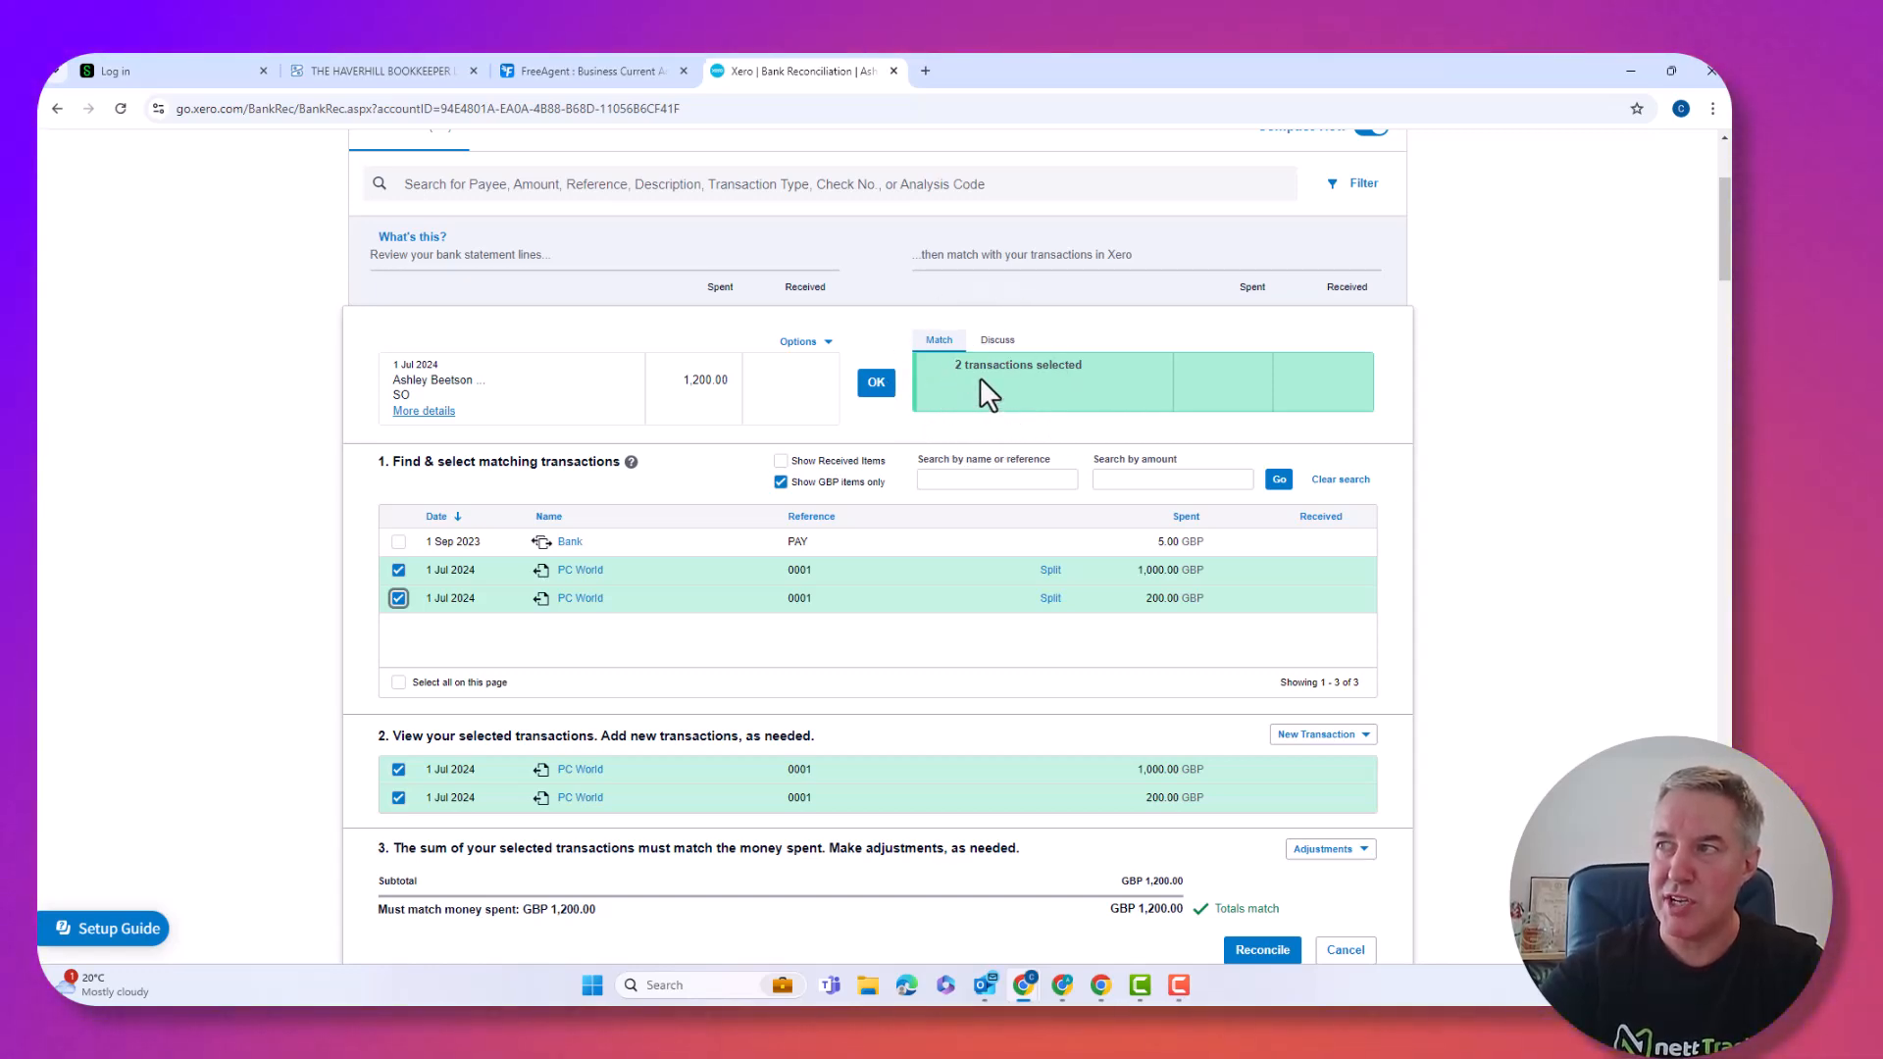
left_click(398, 599)
left_click(398, 598)
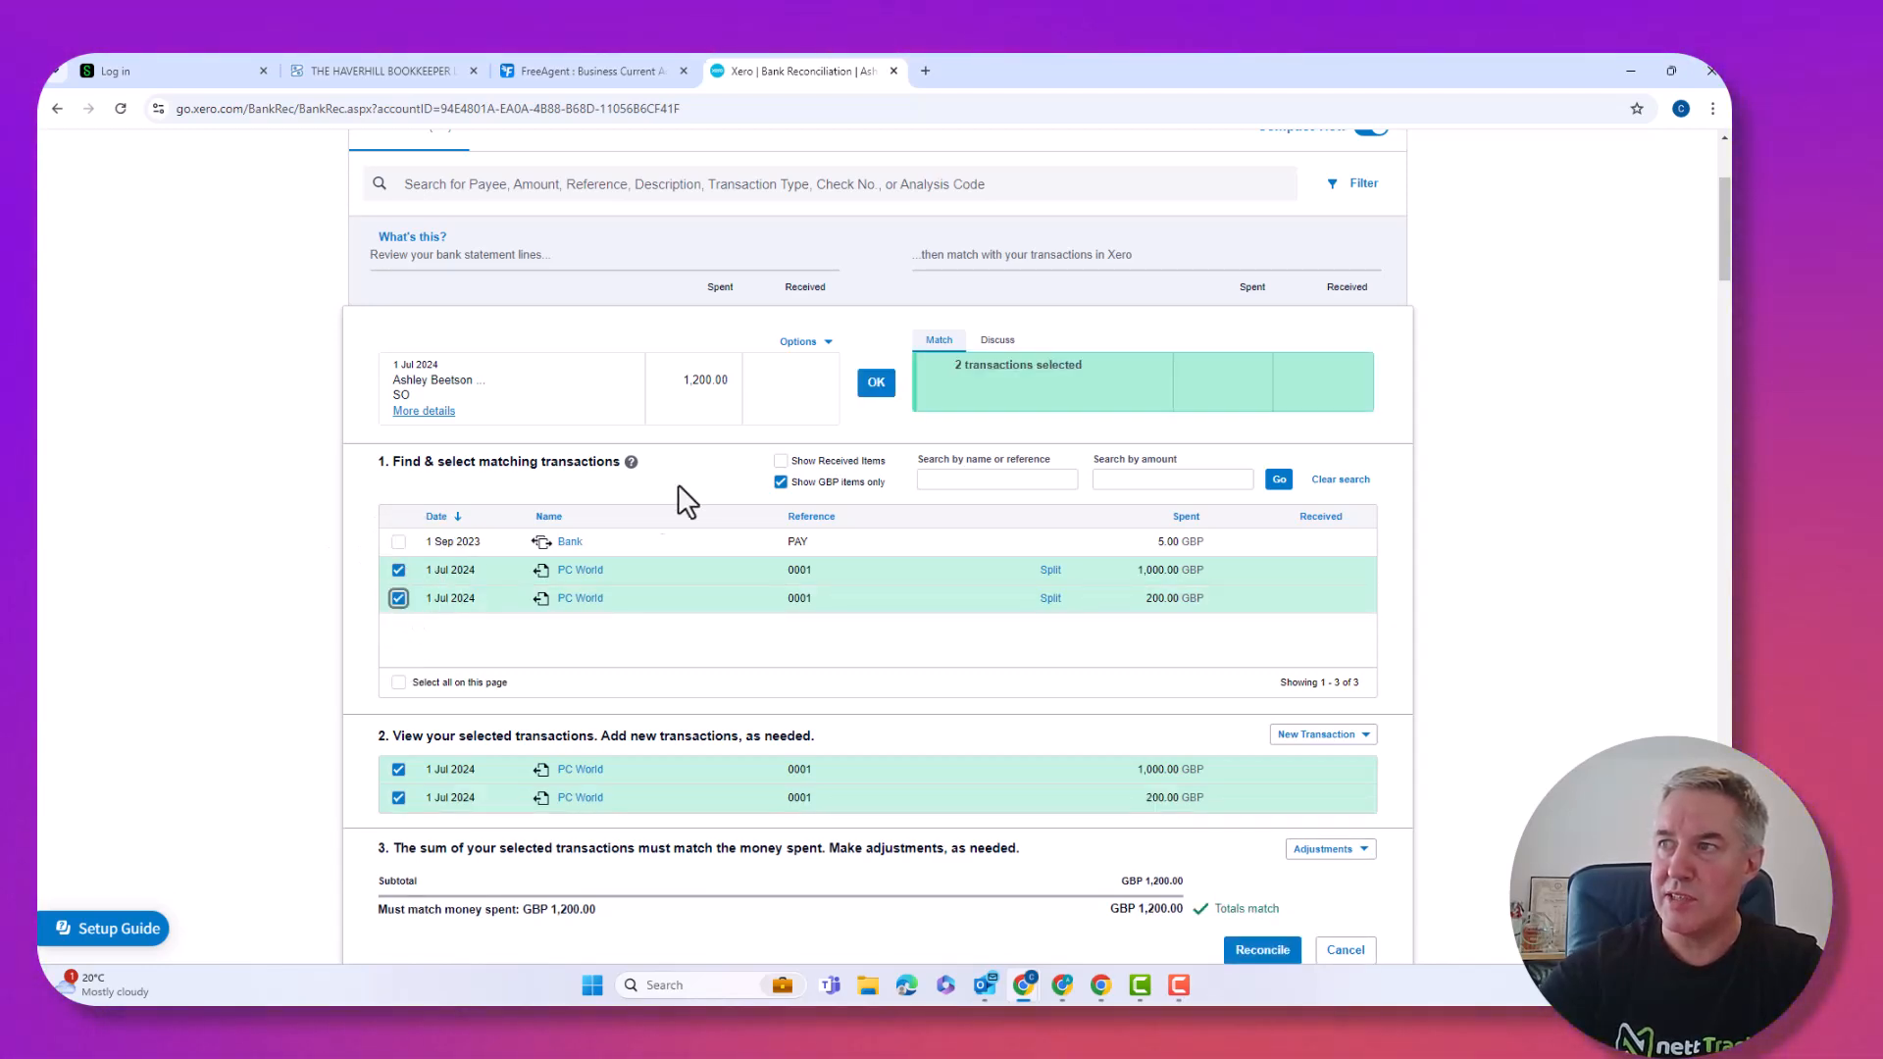
left_click(880, 384)
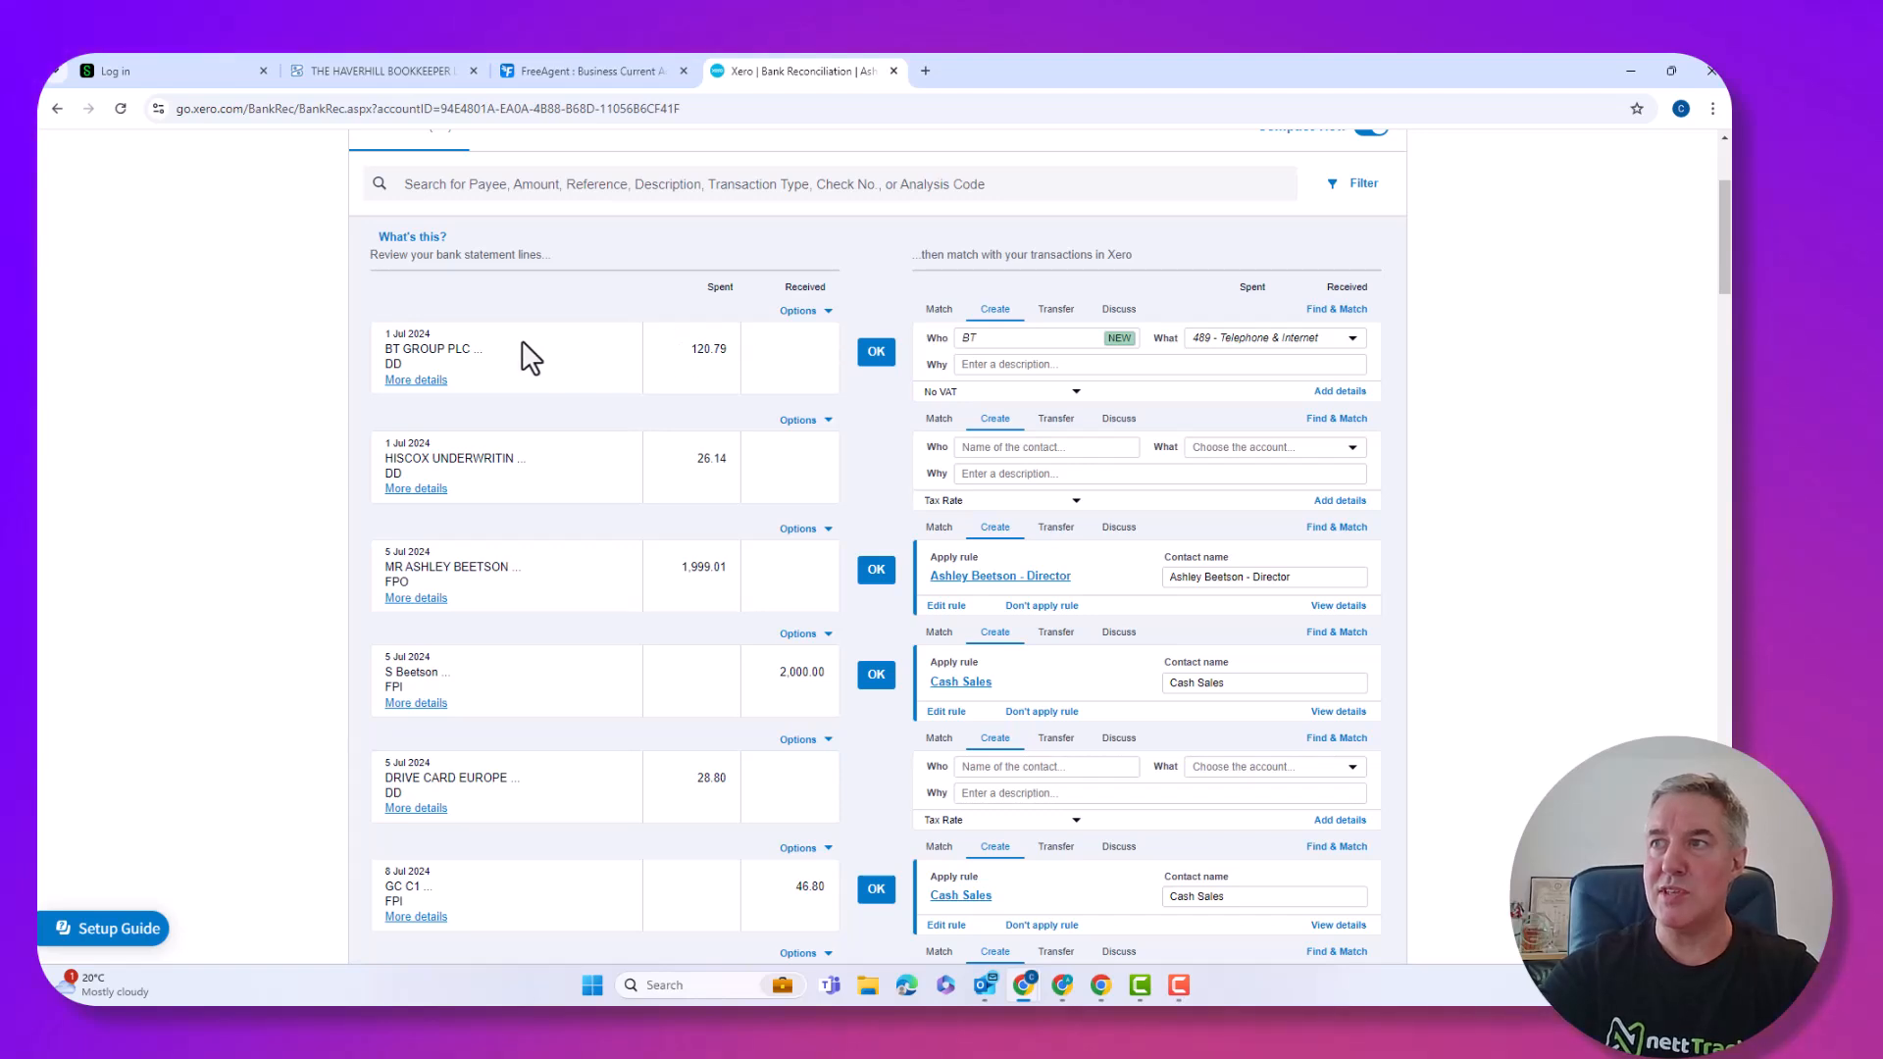
Reconcile the BT GROUP PLC line and code the HISCOX payment to 433 - Insurance.
left_click(876, 352)
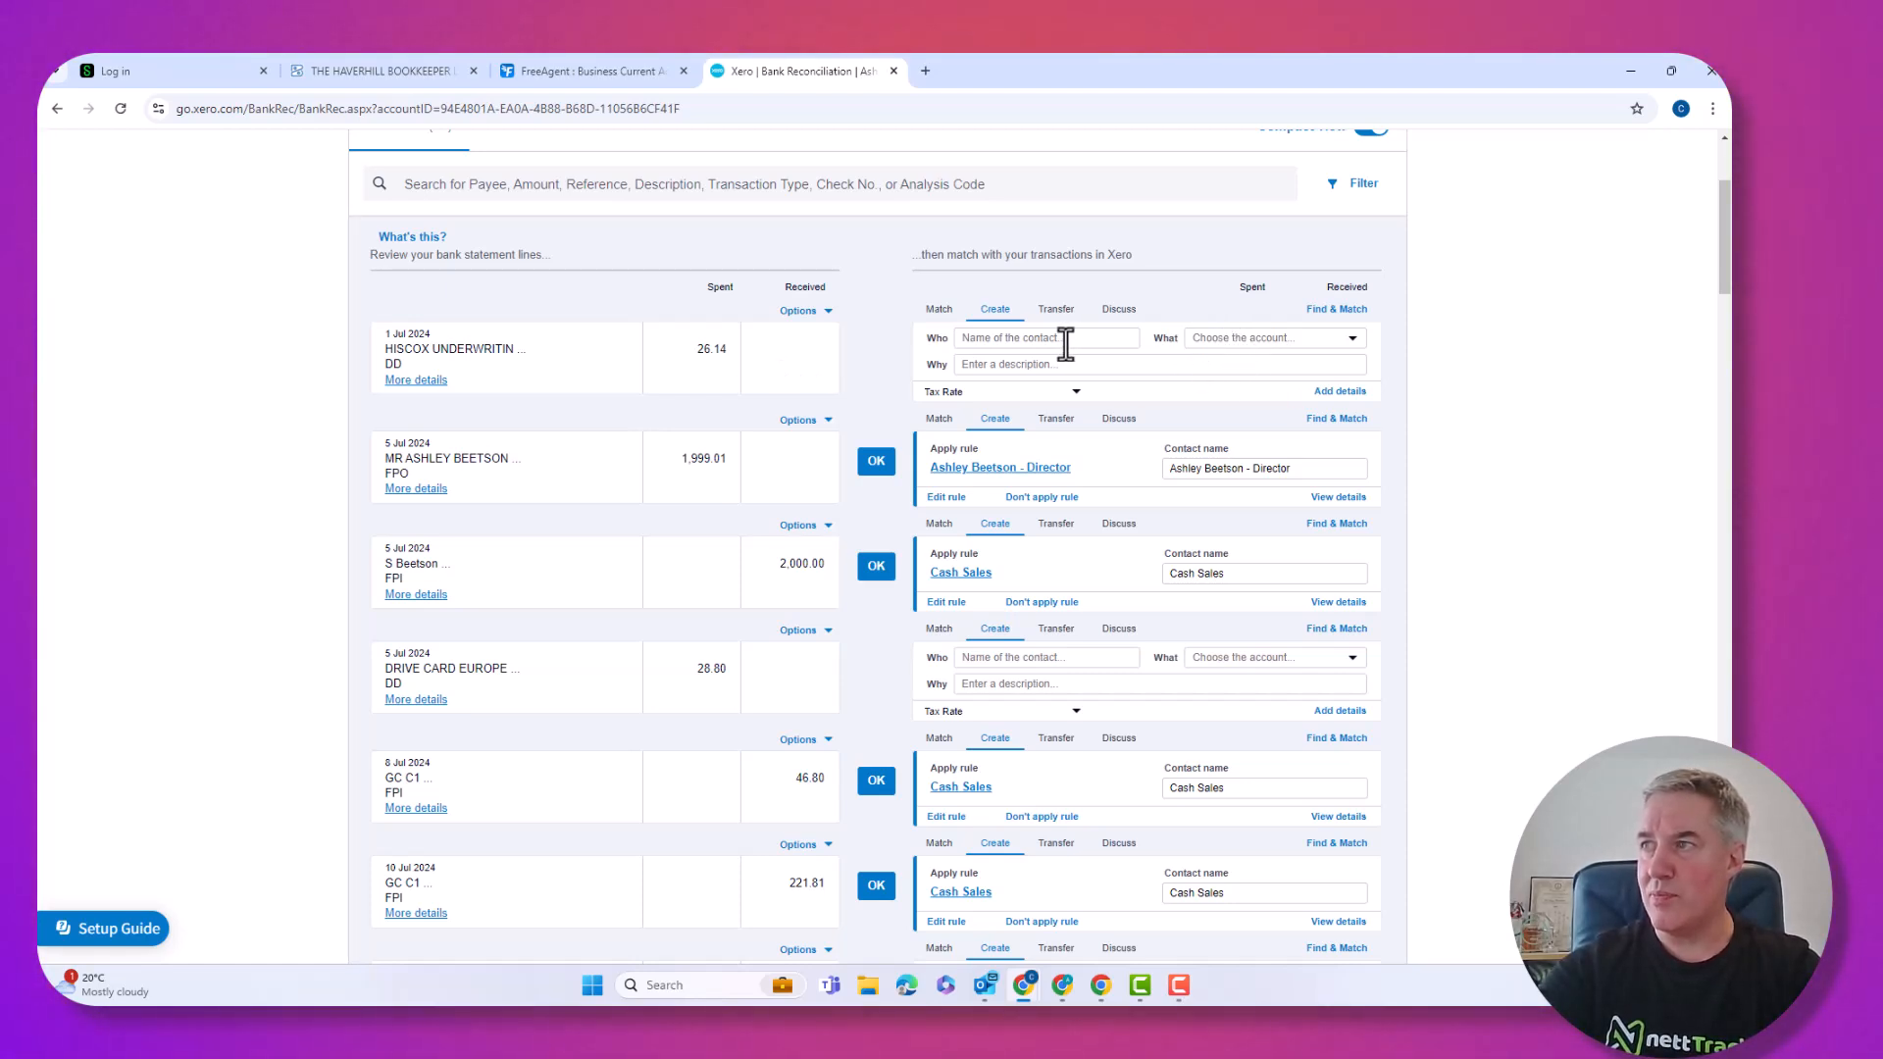
left_click(1205, 338)
type("in")
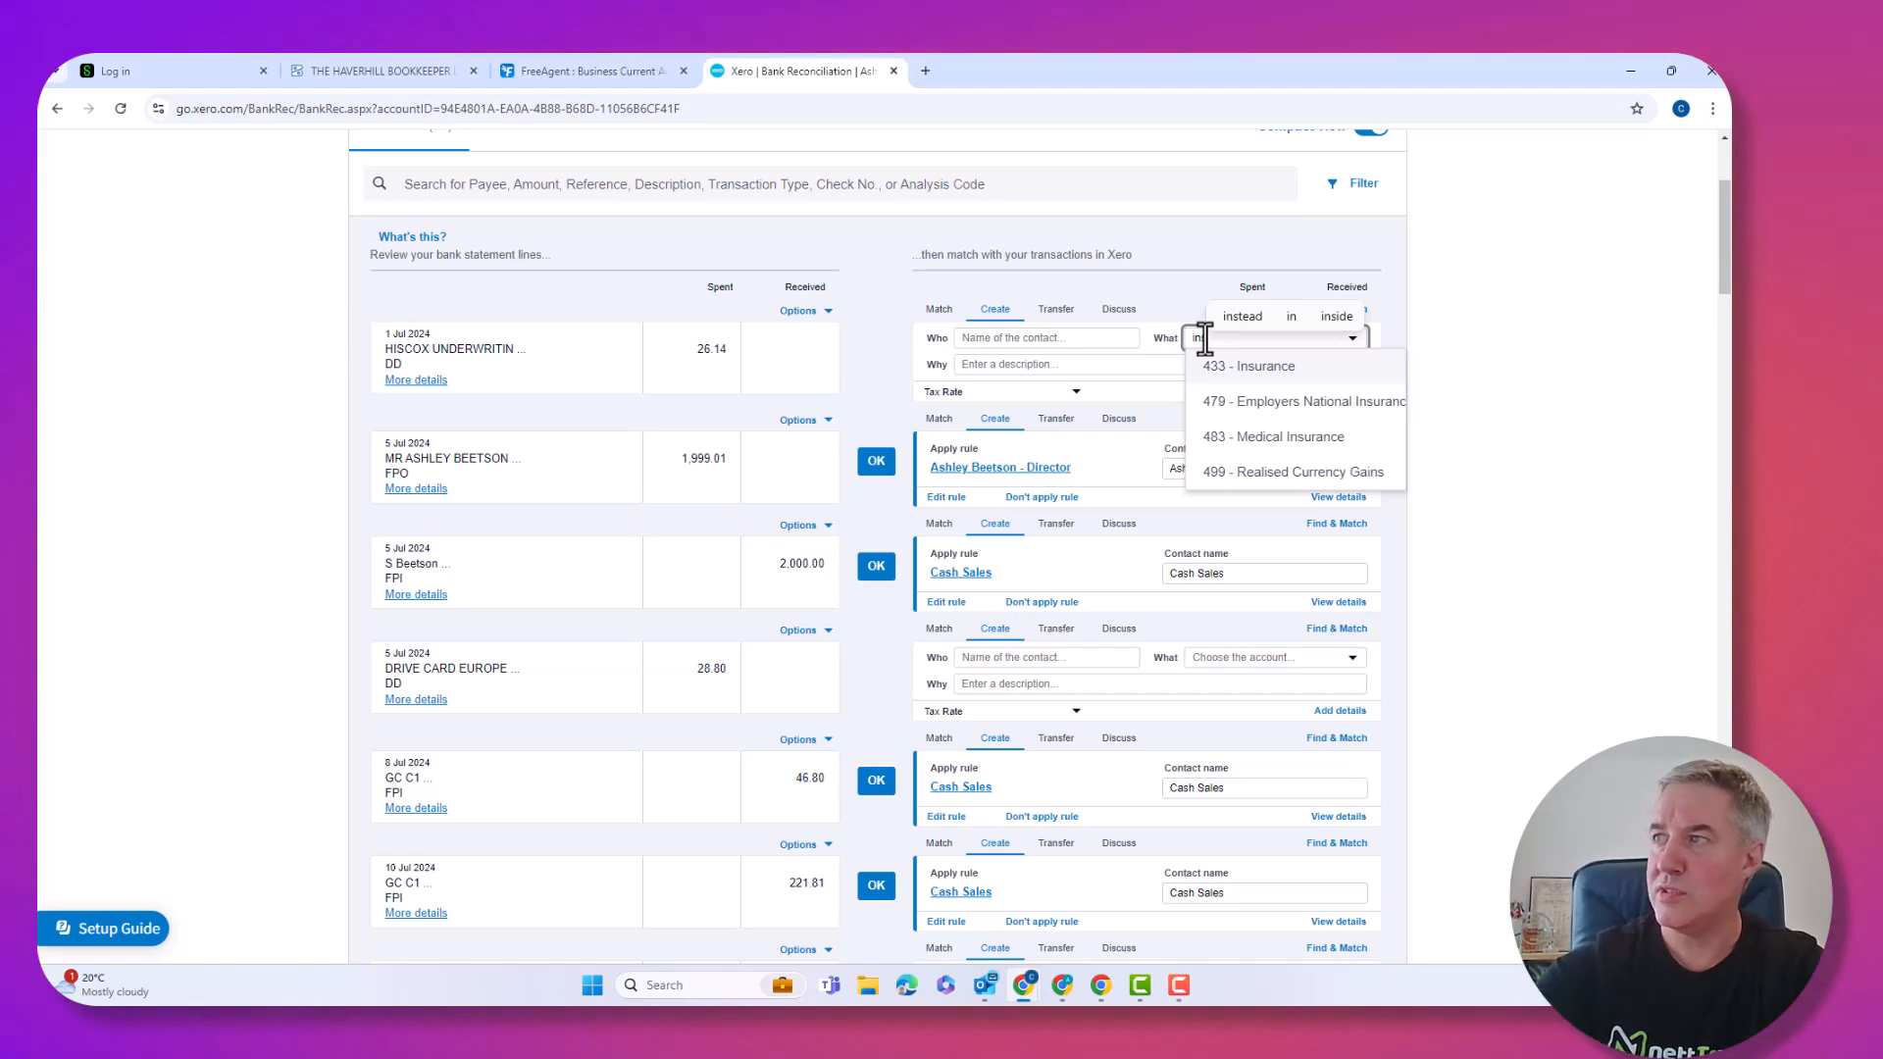
left_click(1243, 366)
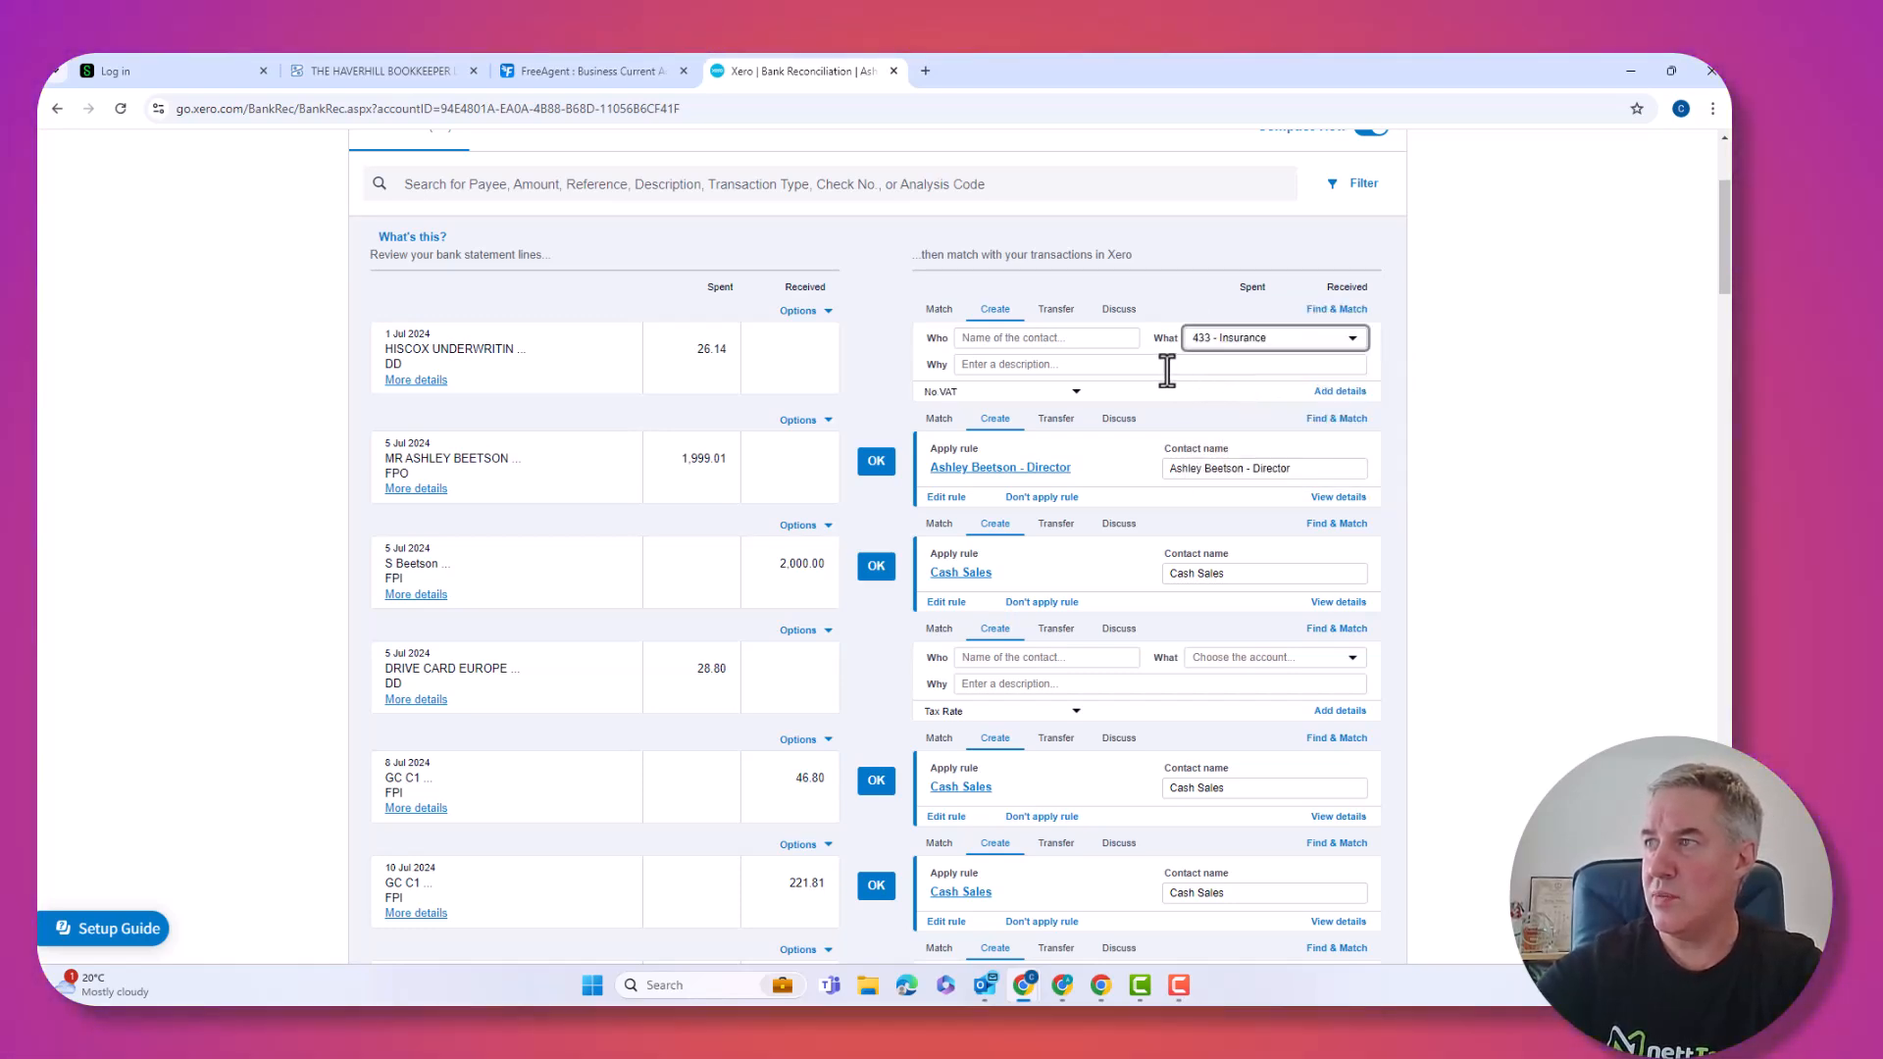
Describe the HISCOX payment as 'Insurance', add new contact Hiscox, and reconcile it.
left_click(1145, 369)
type("Insurance")
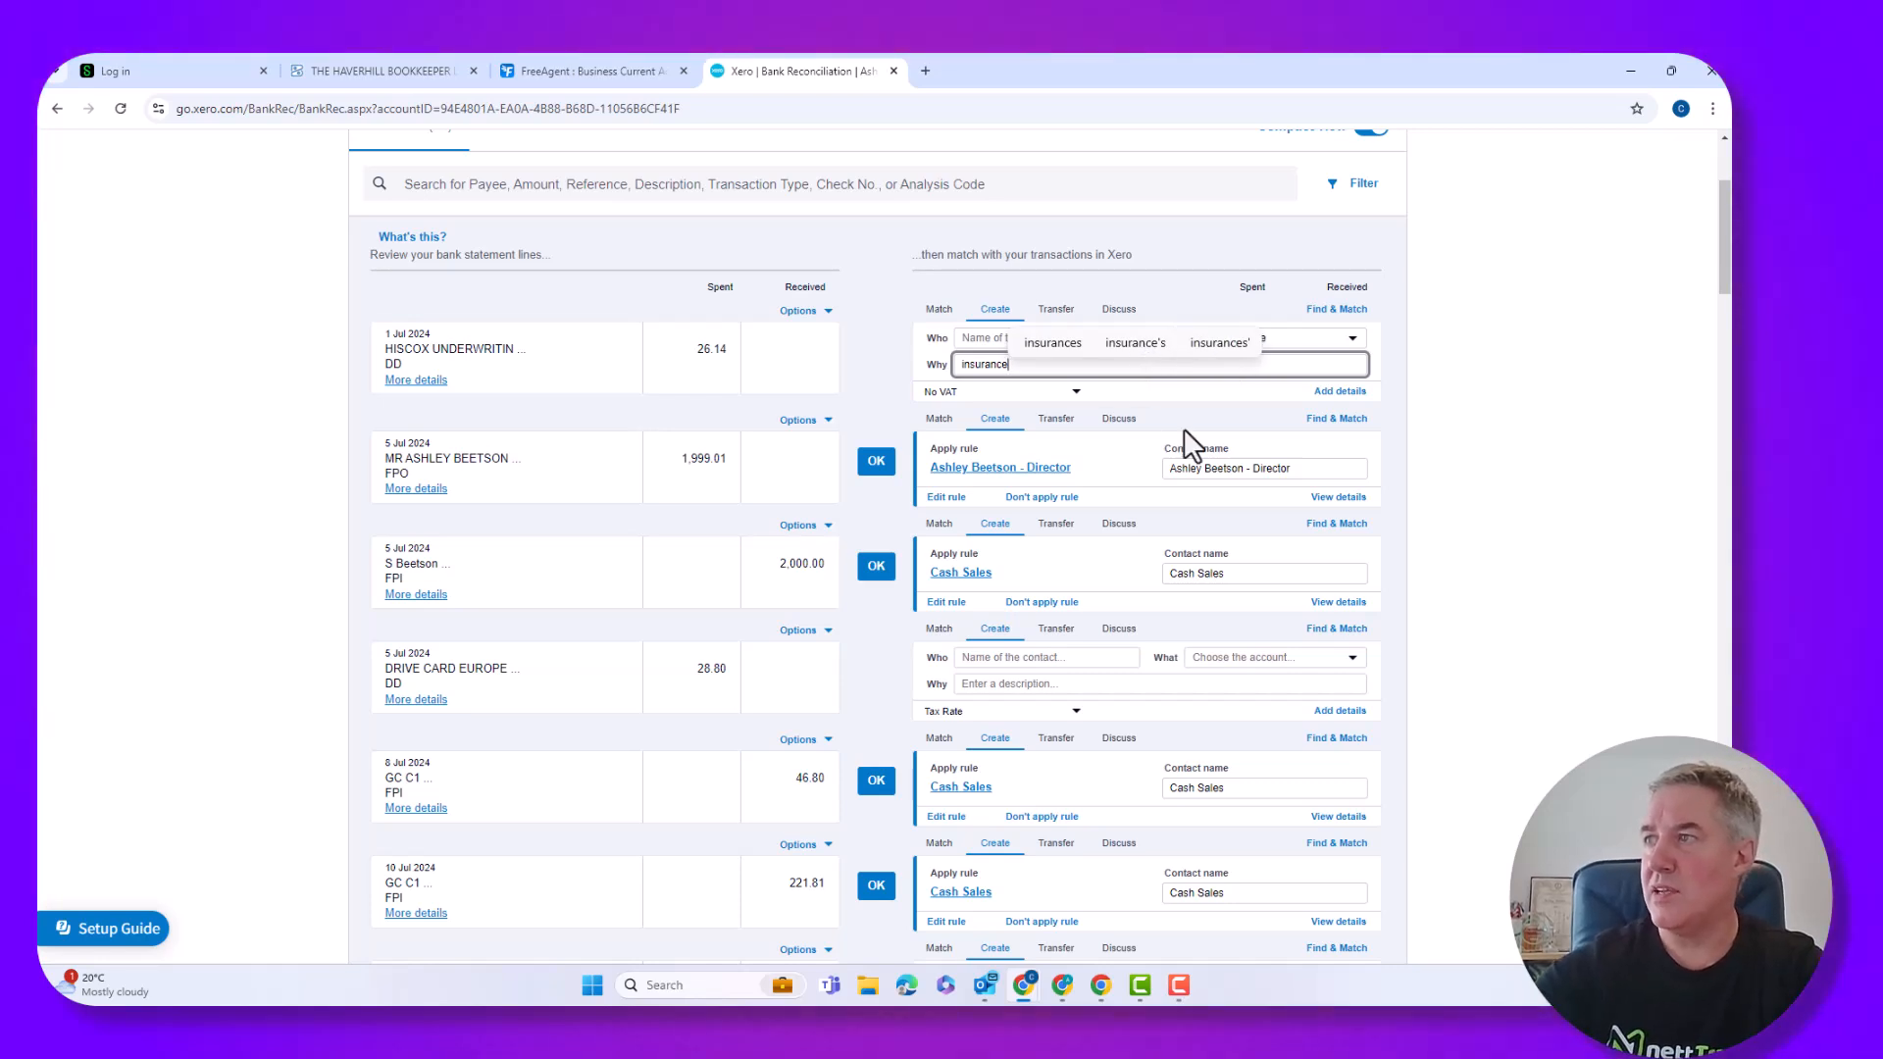
key("Tab")
key("Tab")
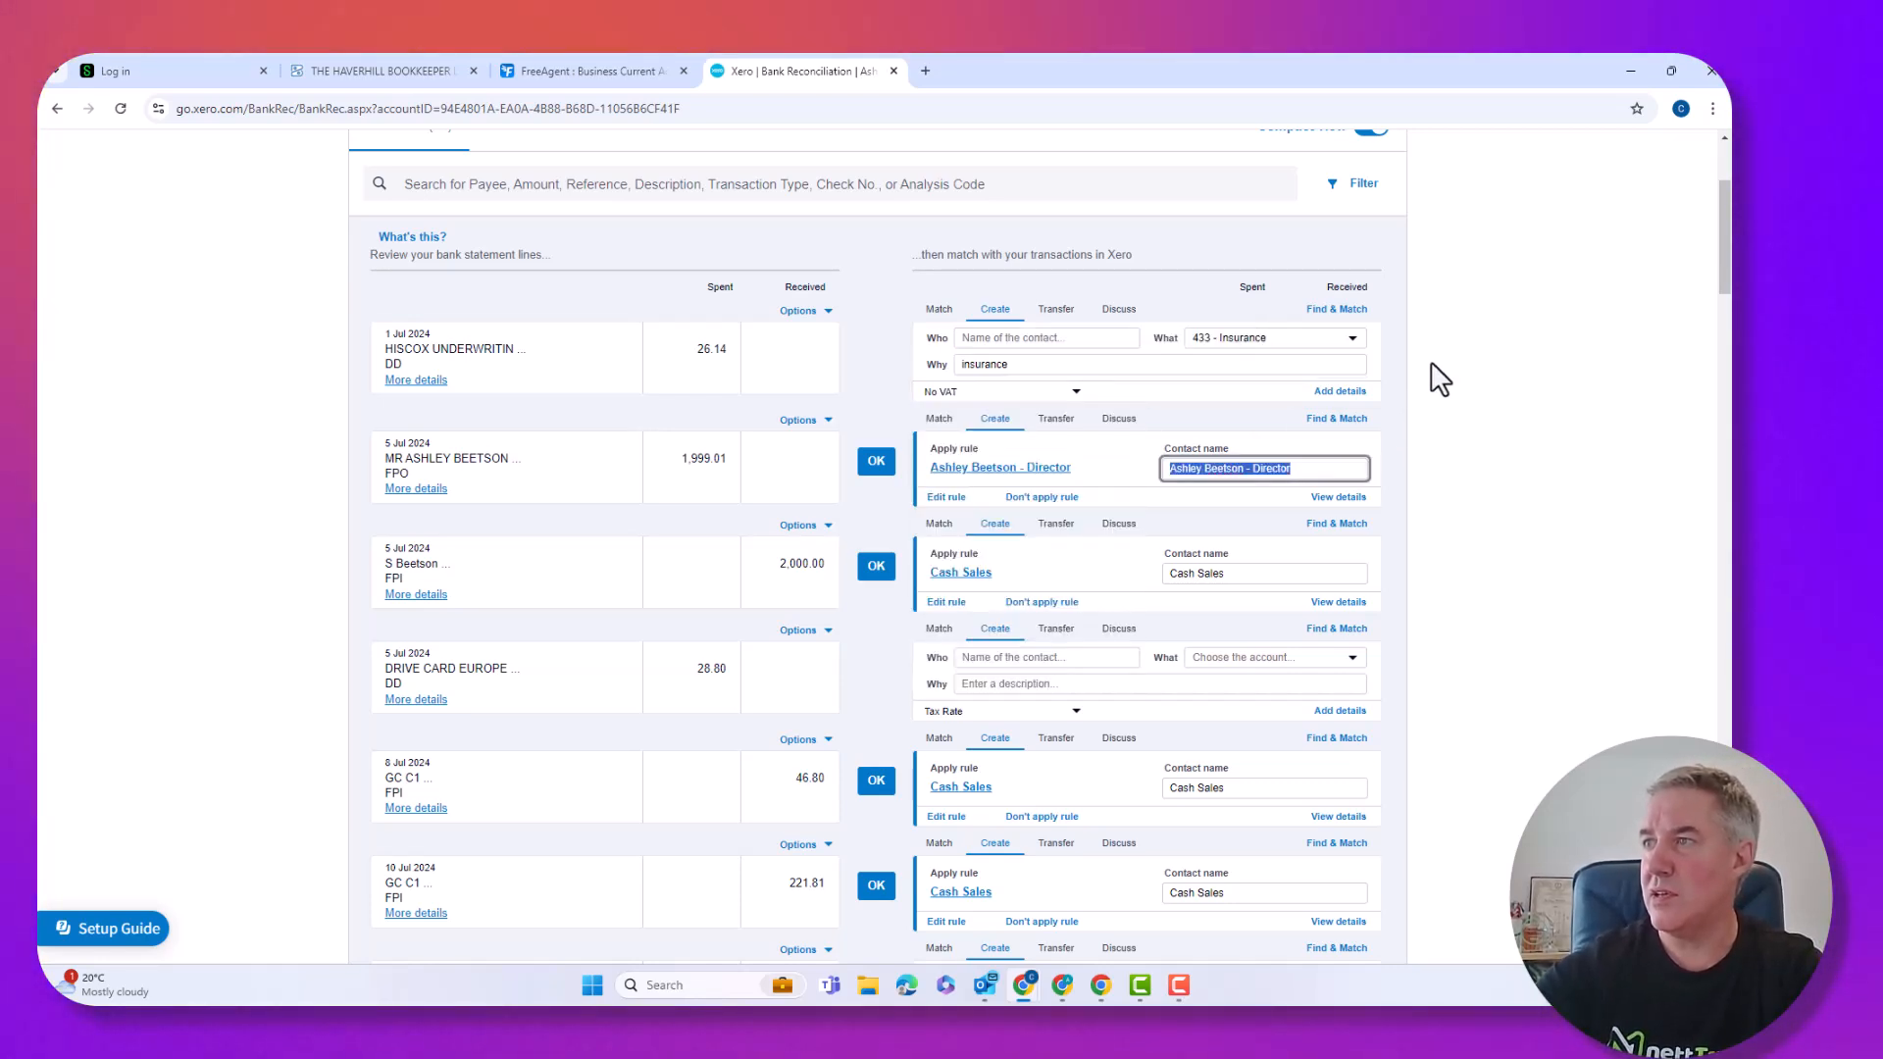
key("Tab")
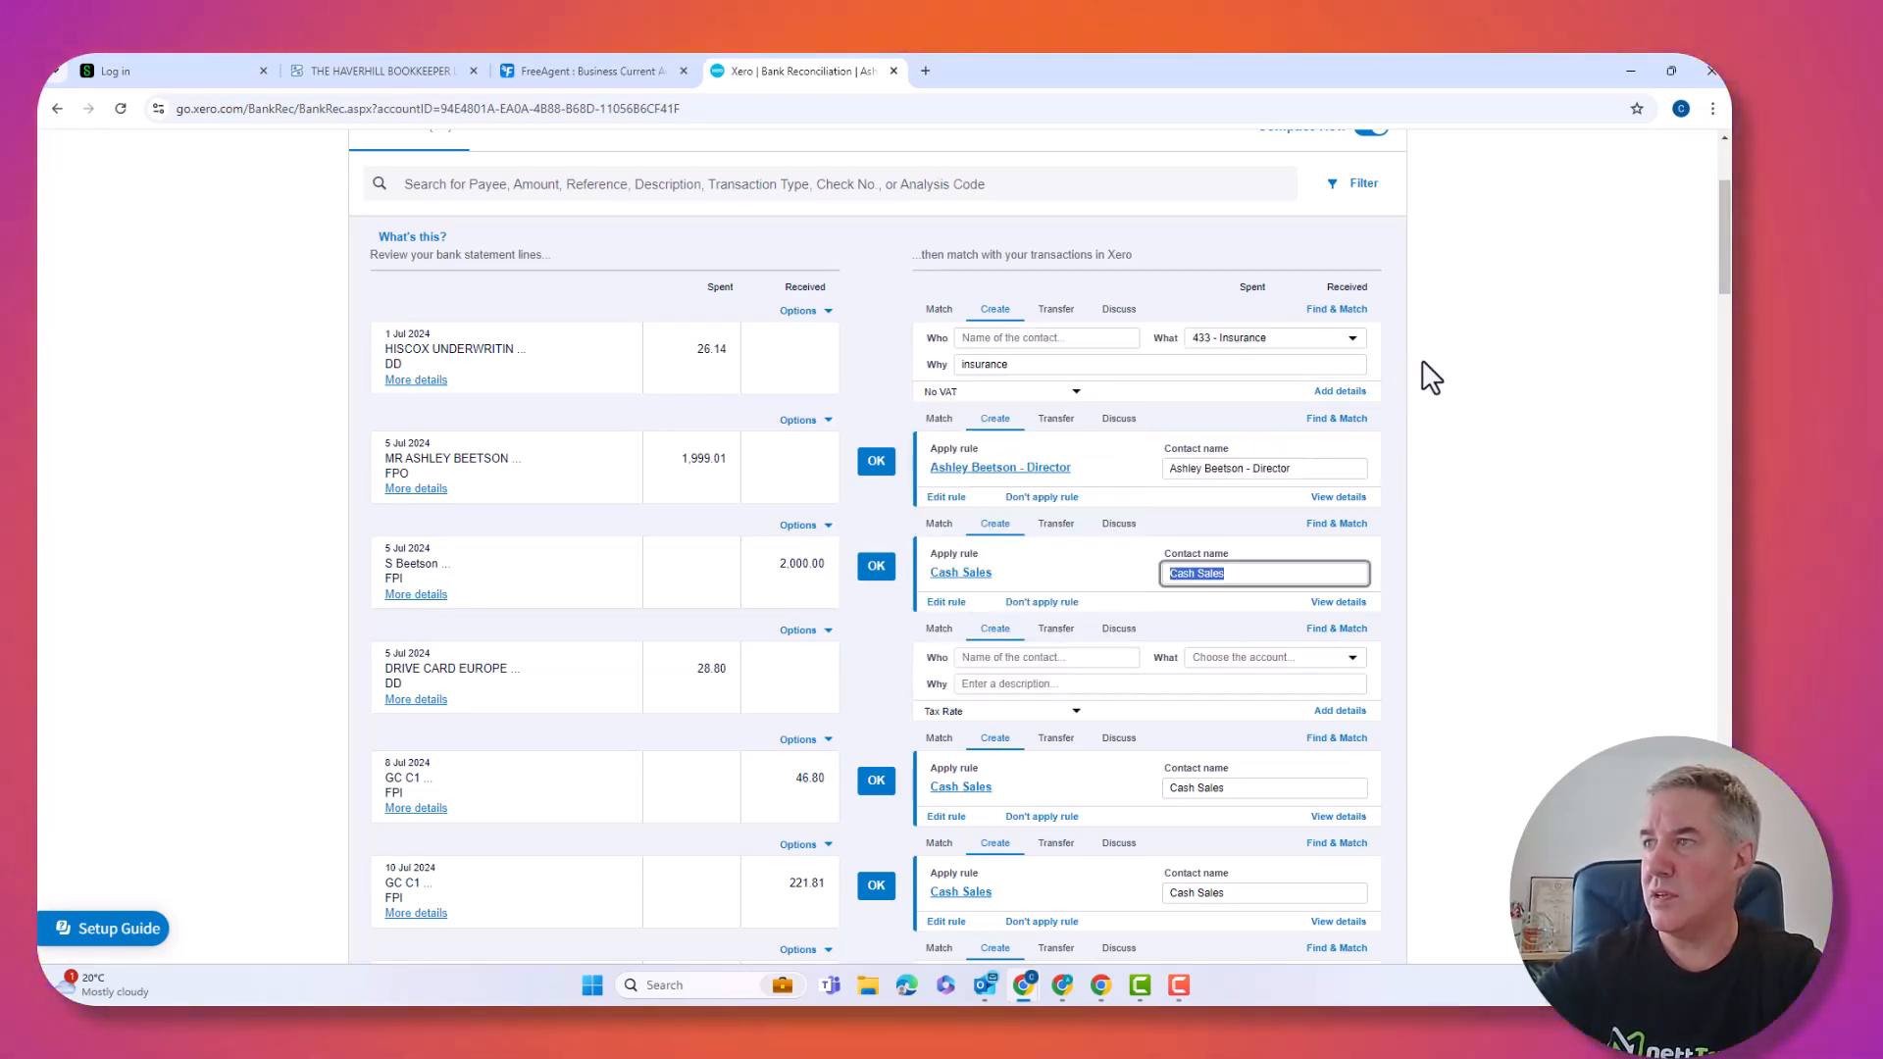
left_click(1019, 342)
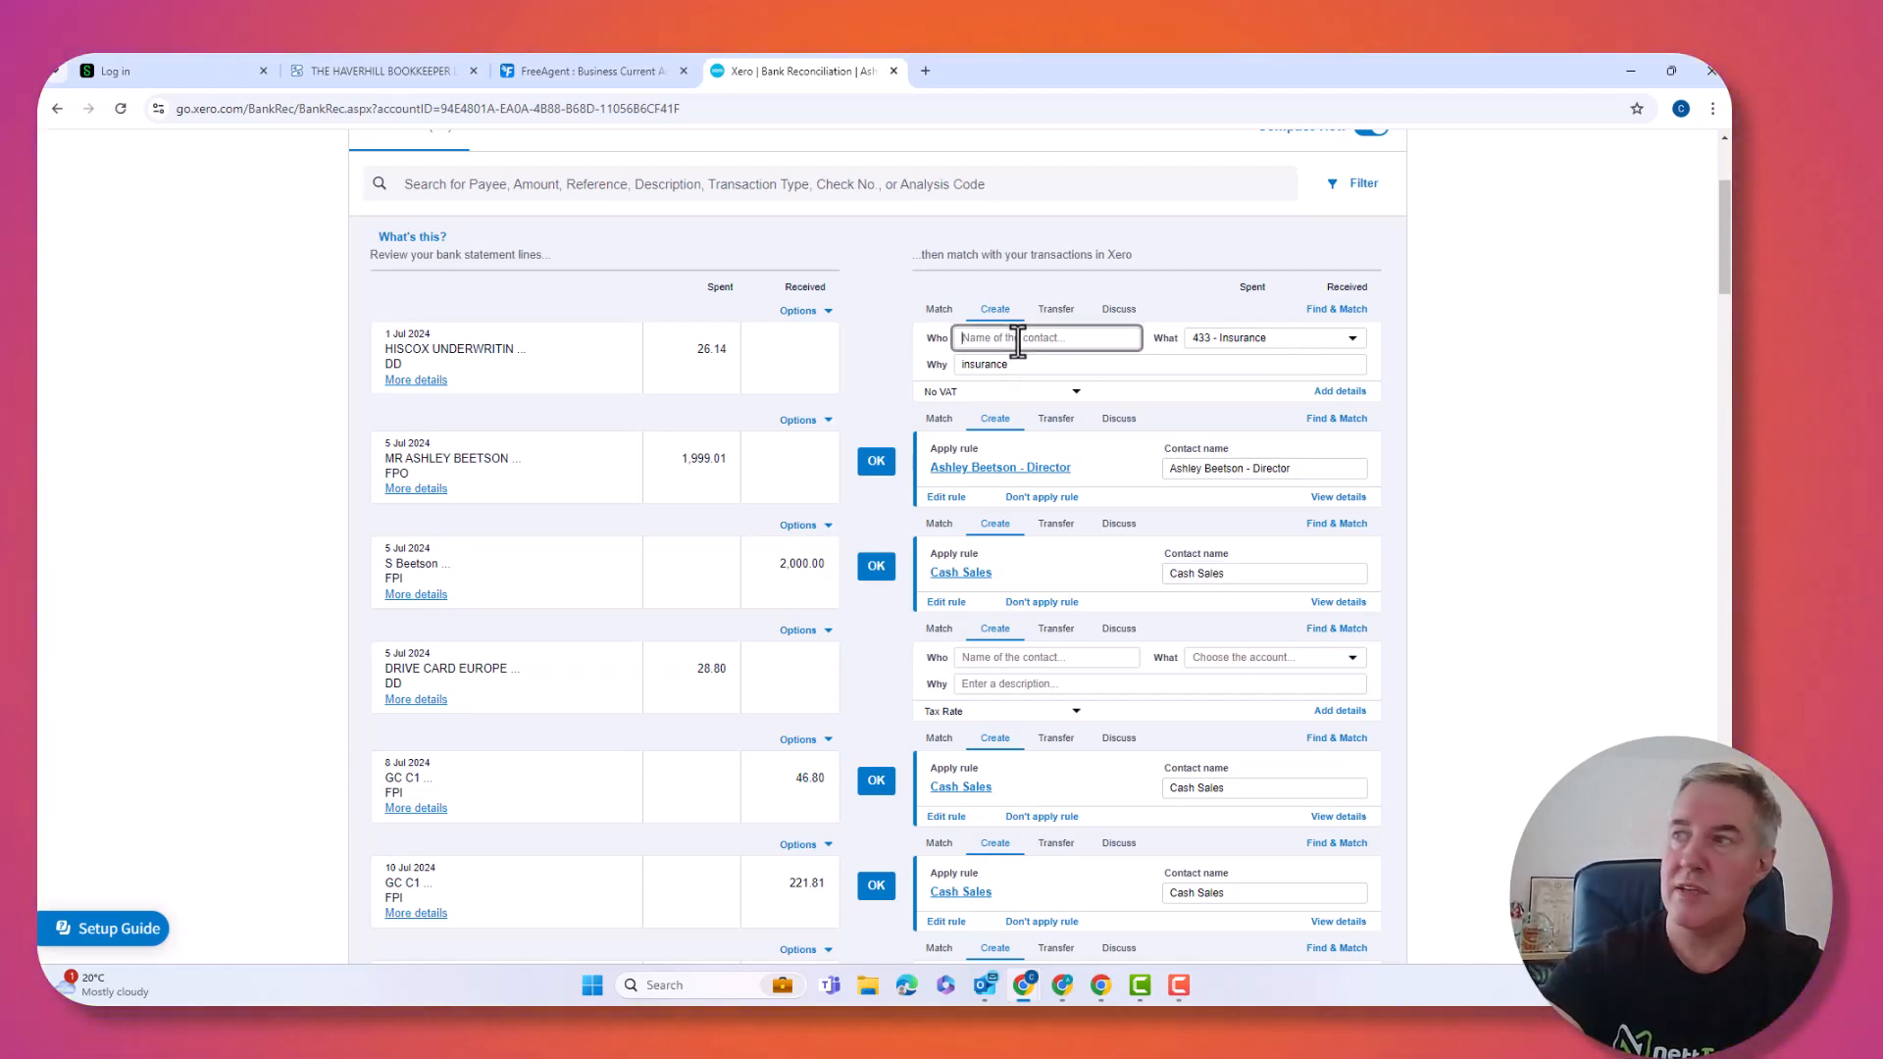
type("Hisco")
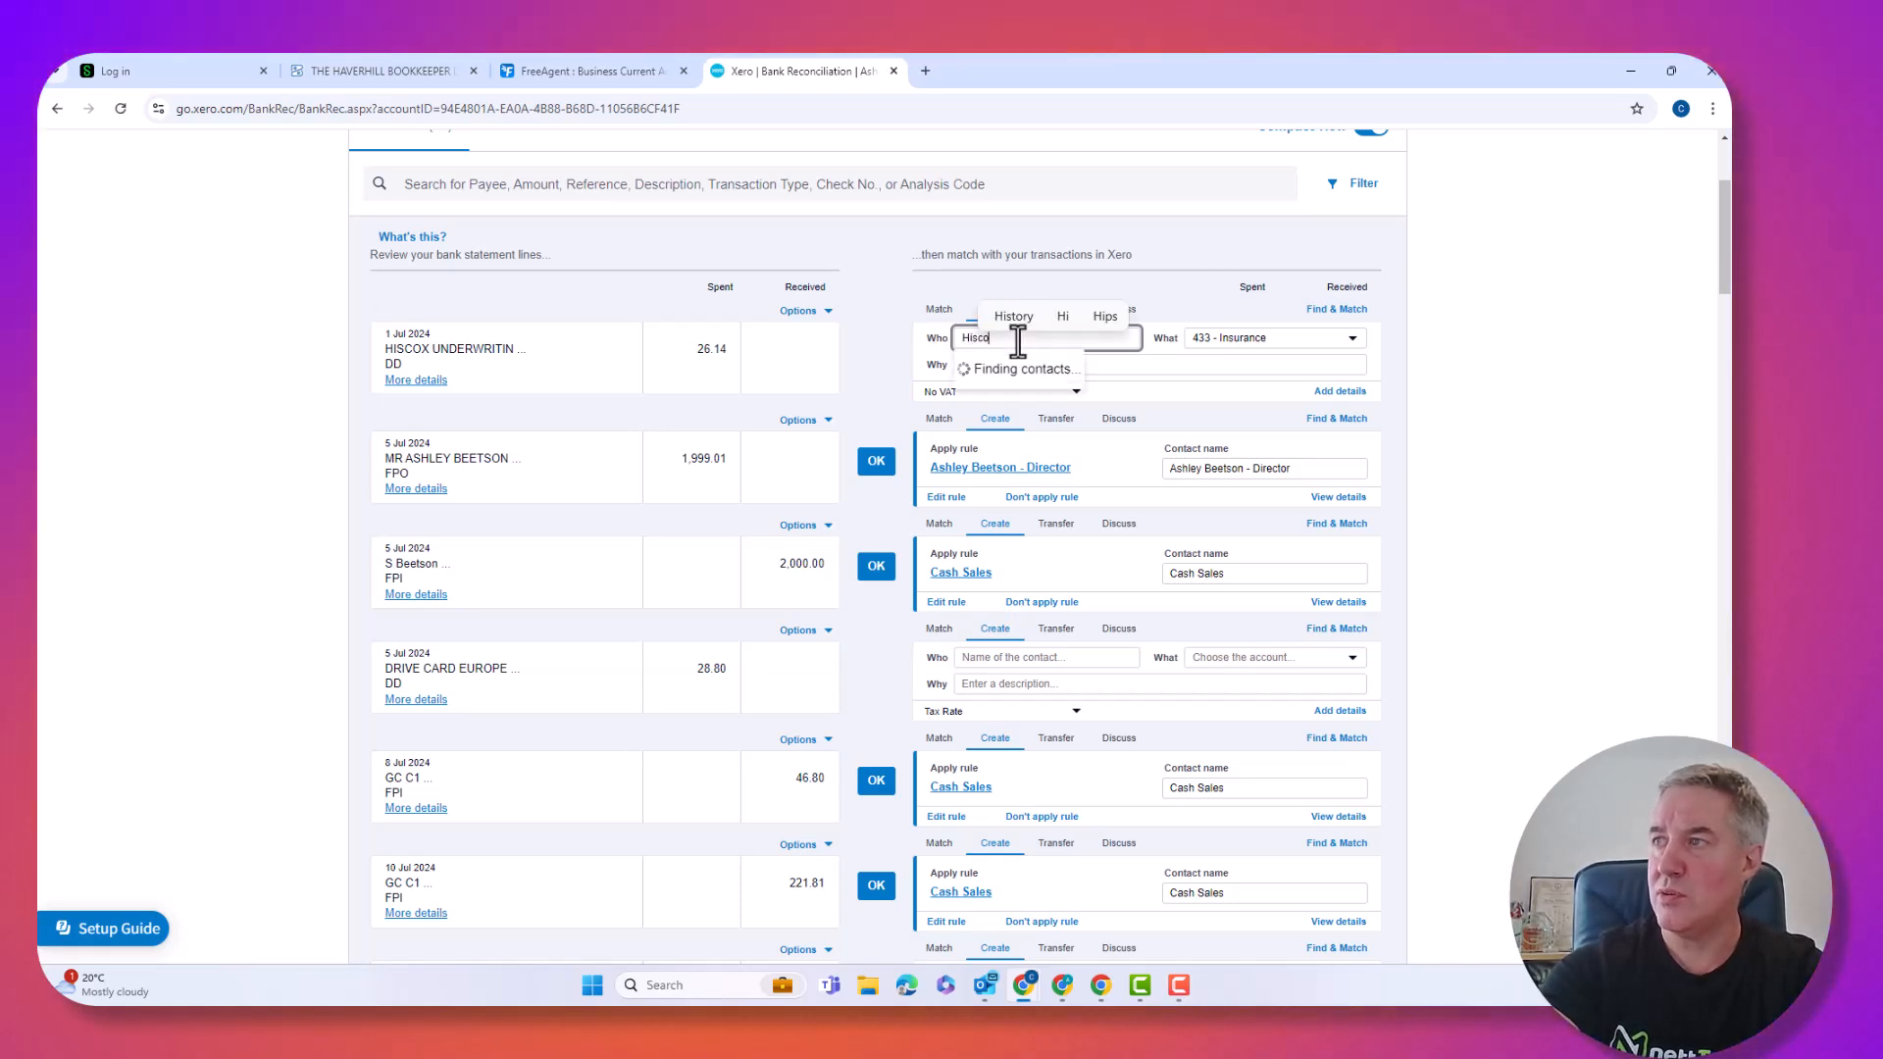
type("x")
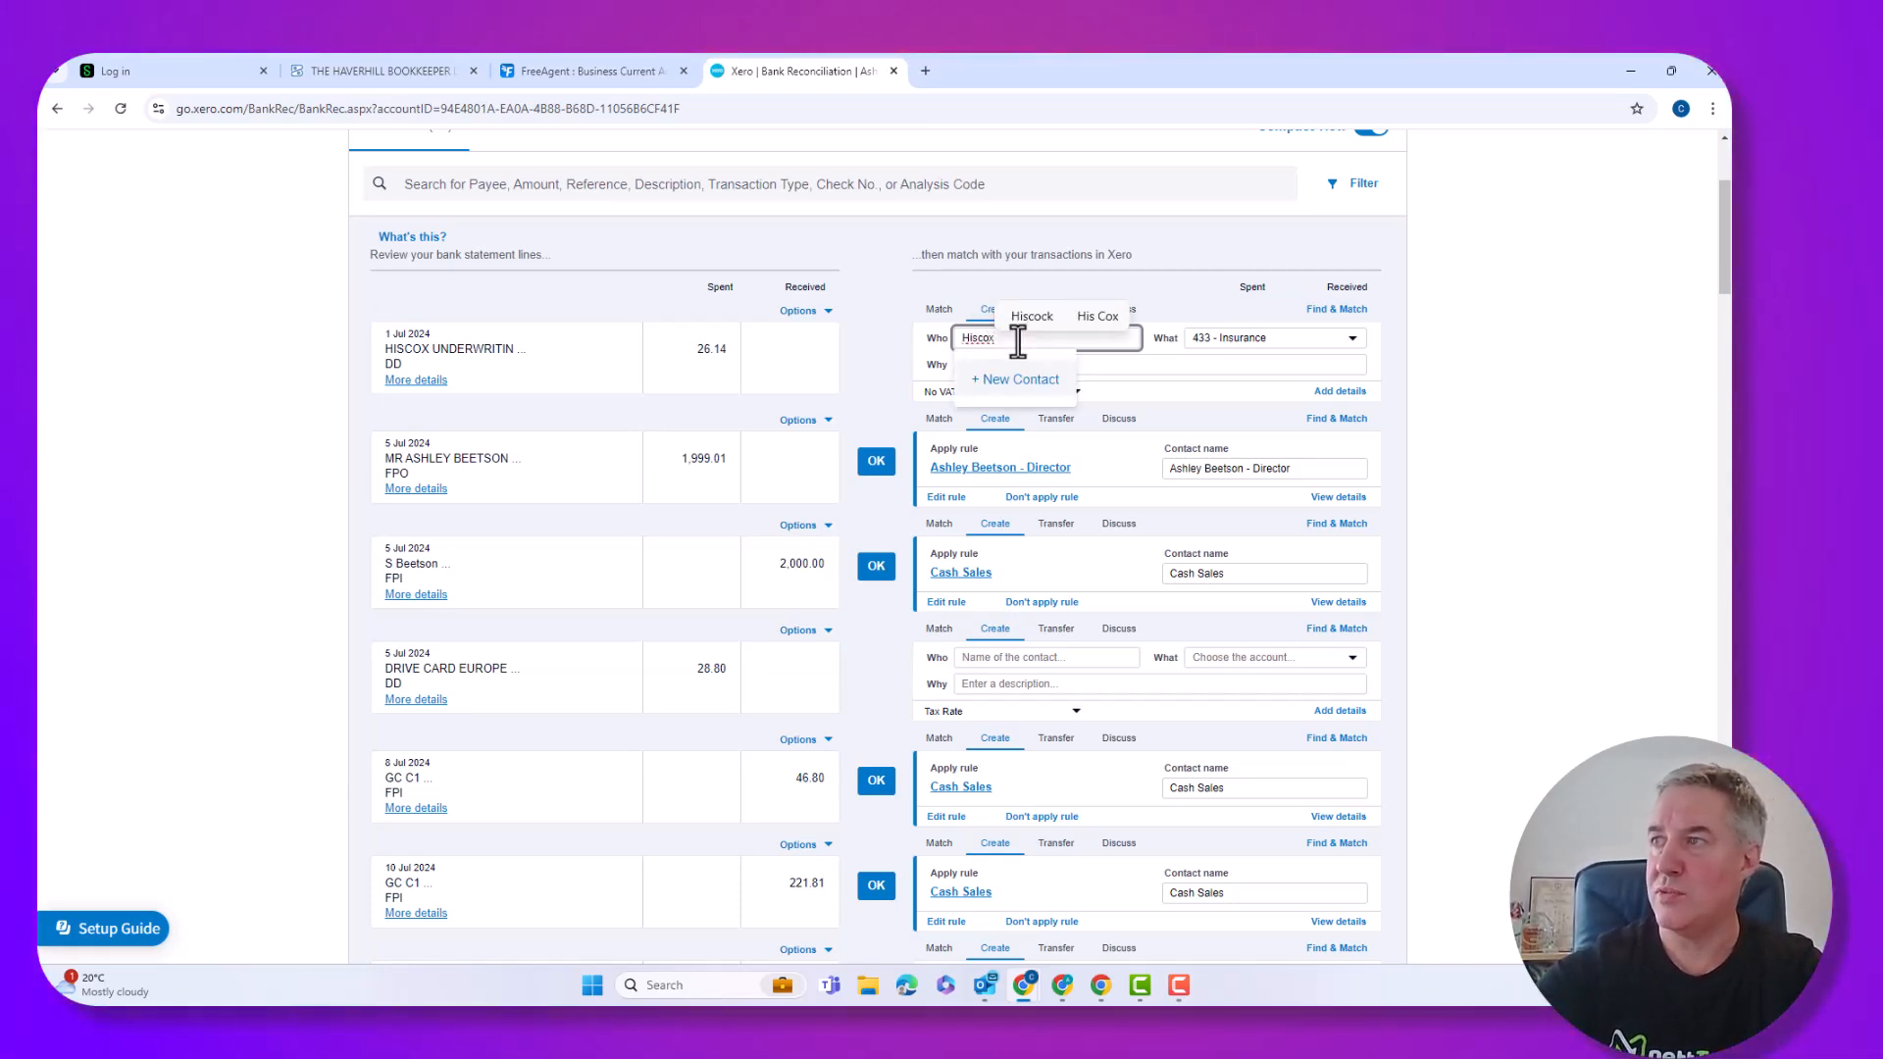
left_click(1017, 381)
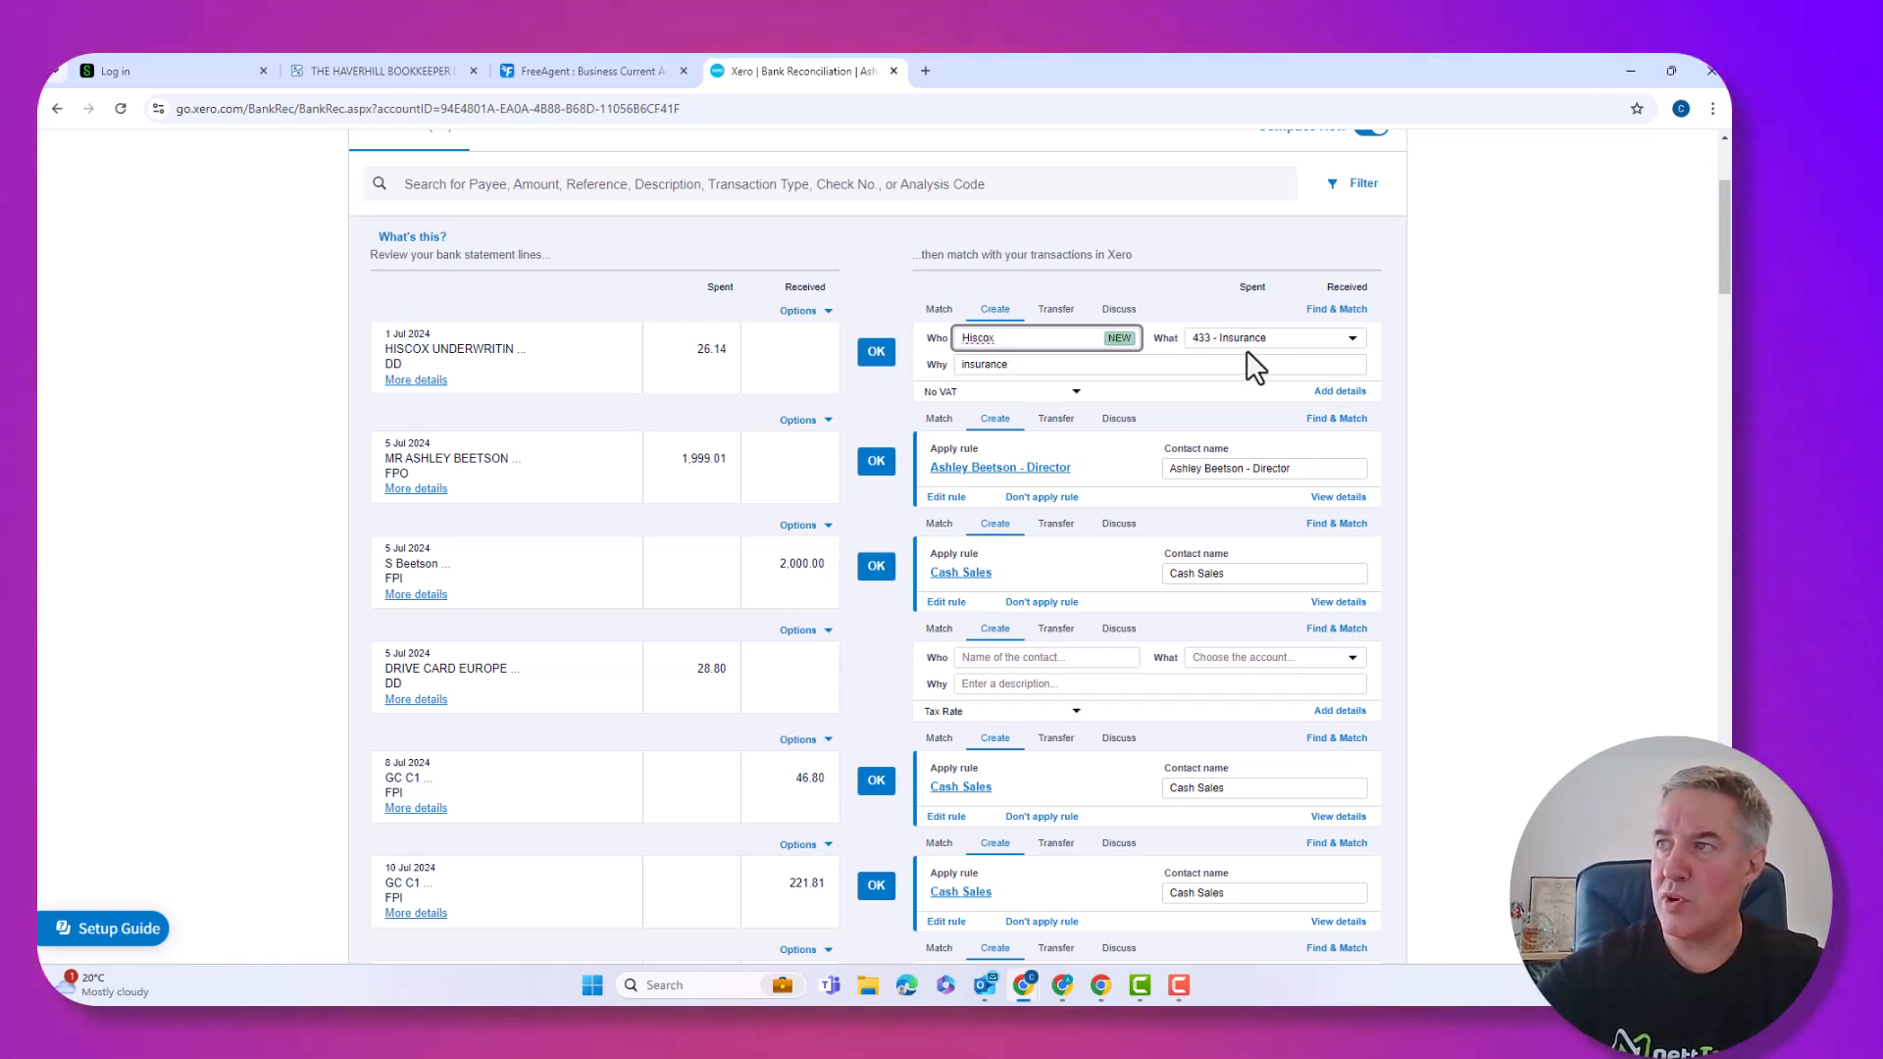
left_click(878, 353)
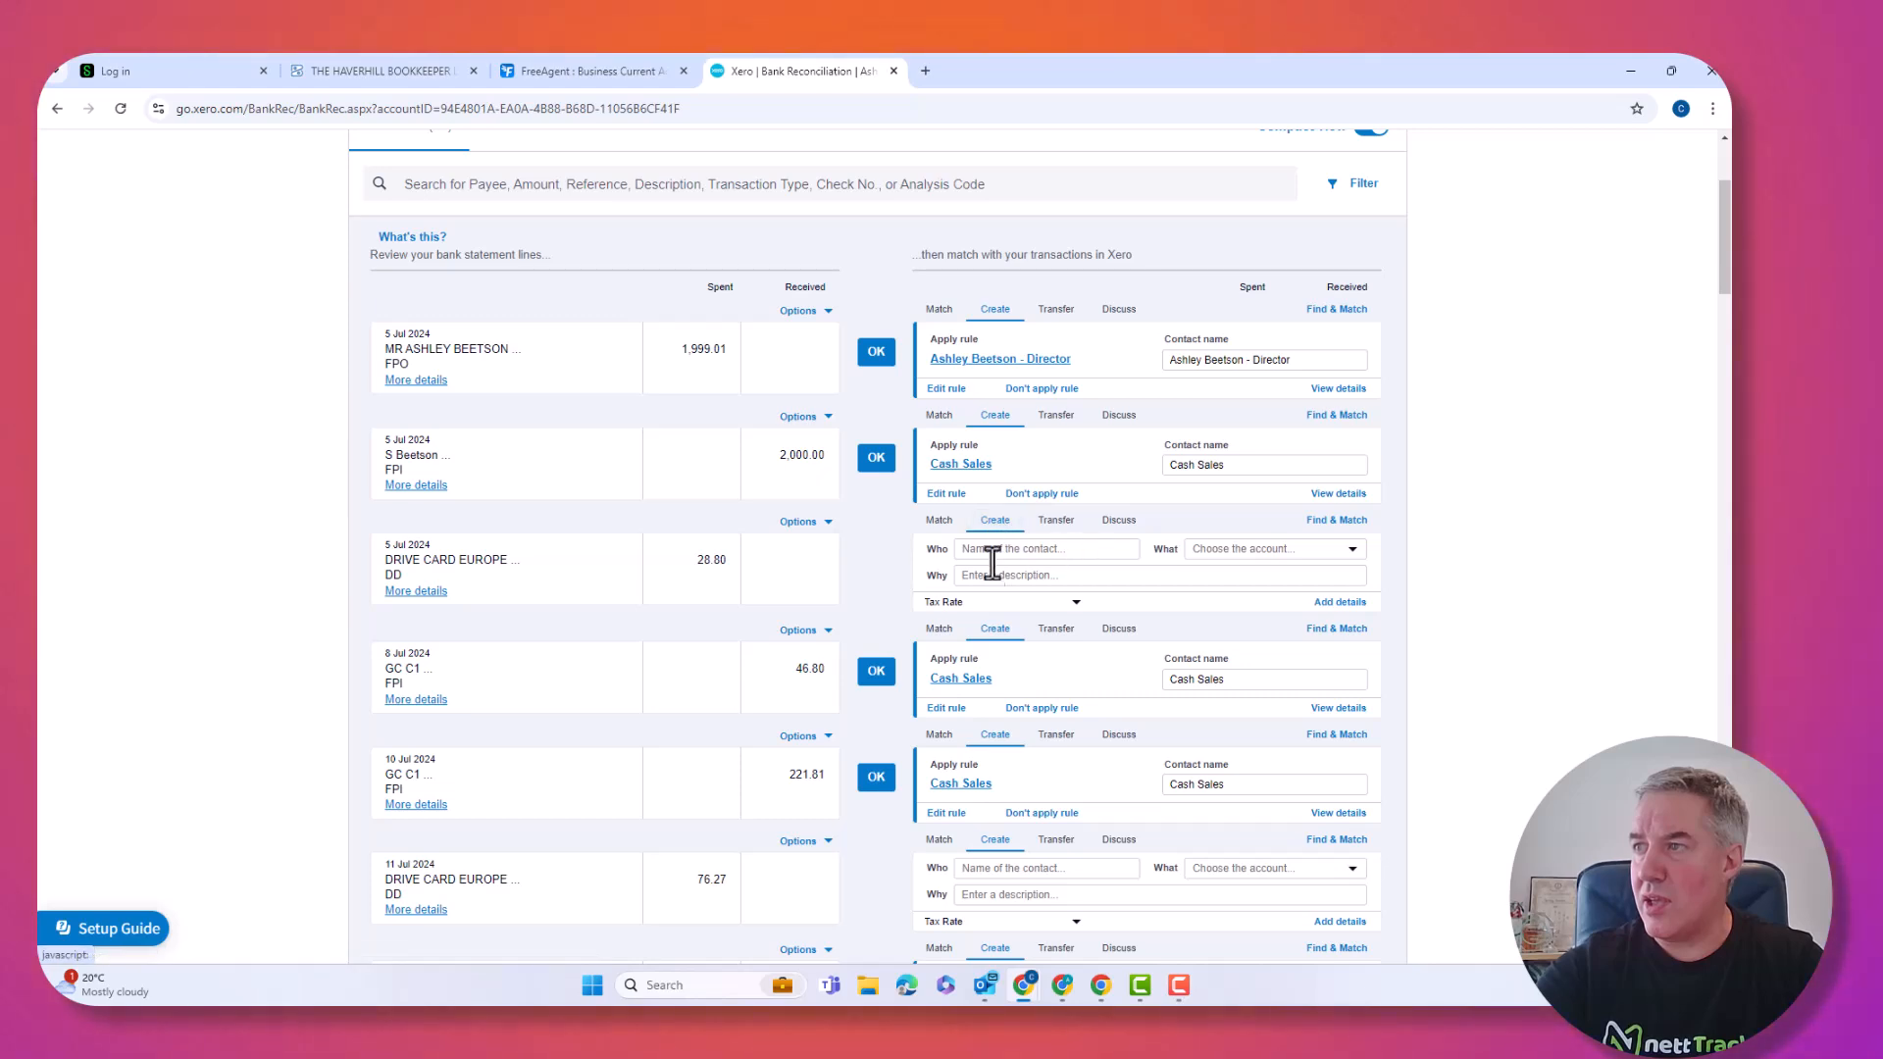
Open Bank Rules from Manage Account to view the BANK CHARGES and director rules.
scroll(981, 562, "up", 2)
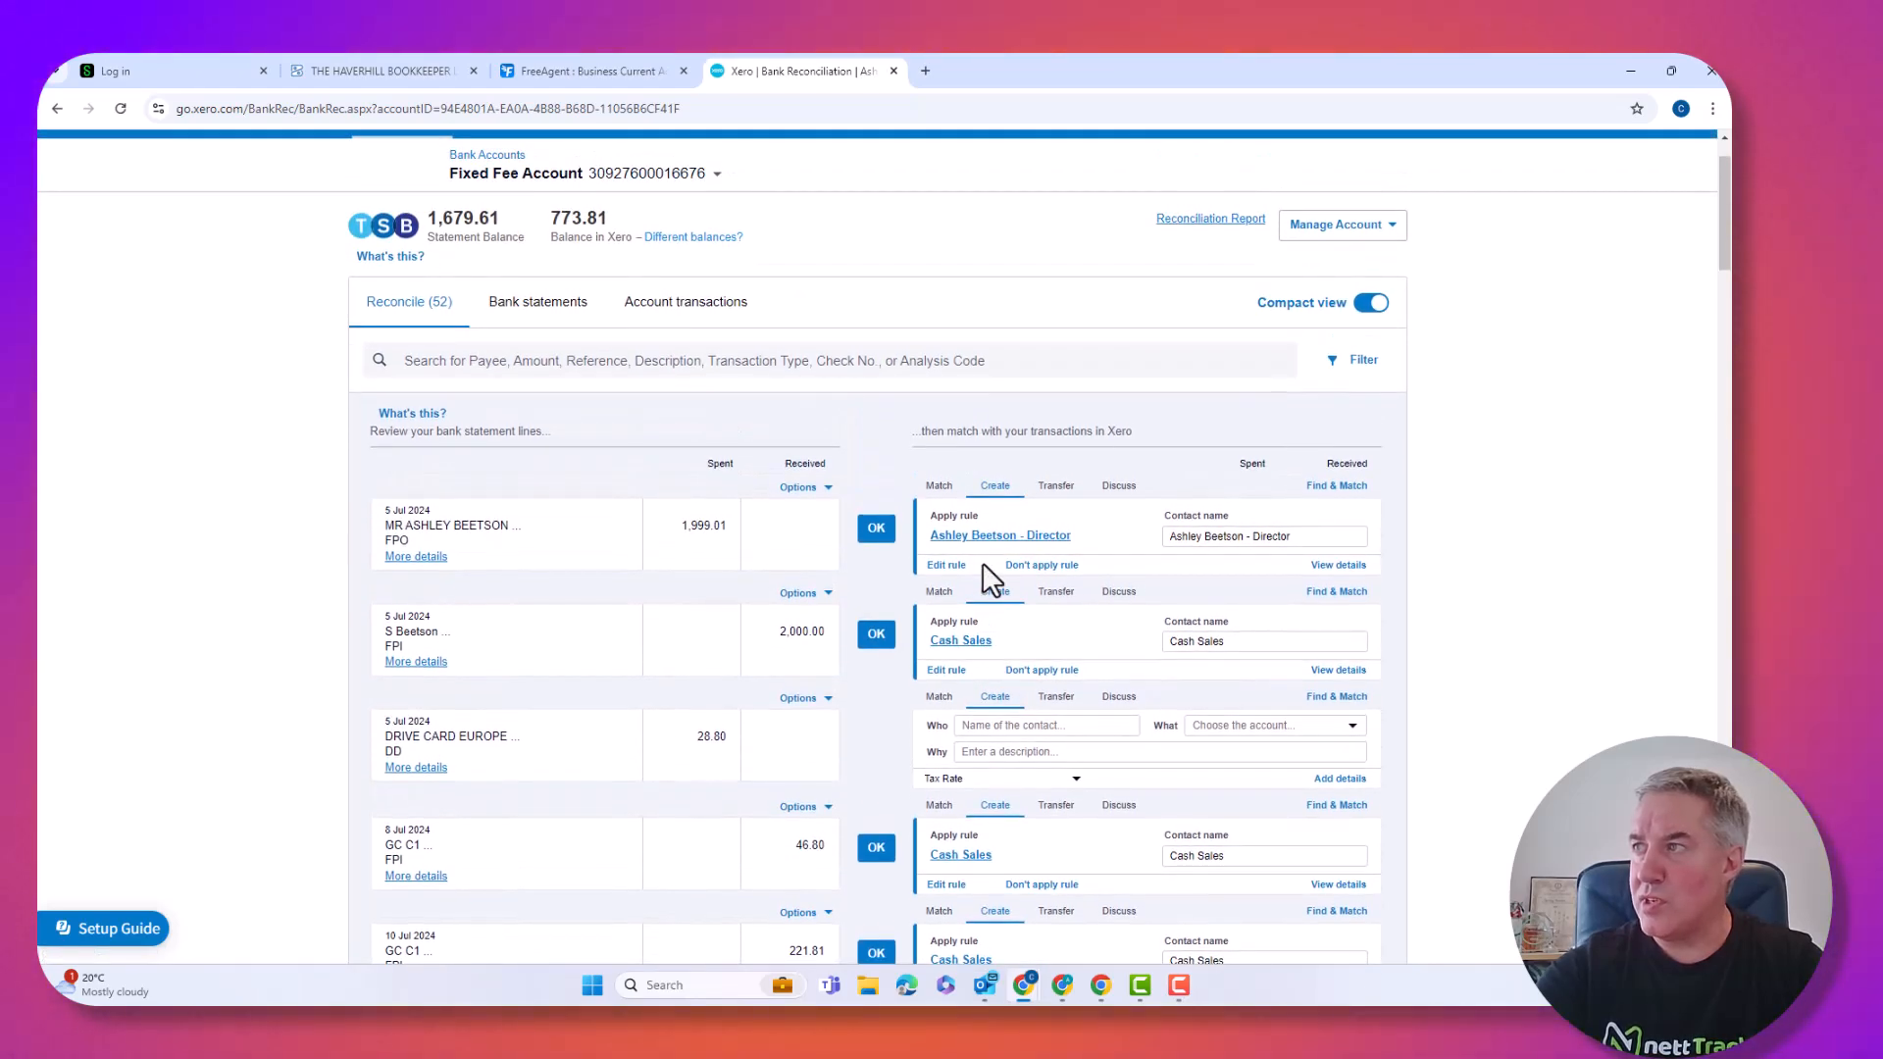
scroll(986, 579, "up", 1)
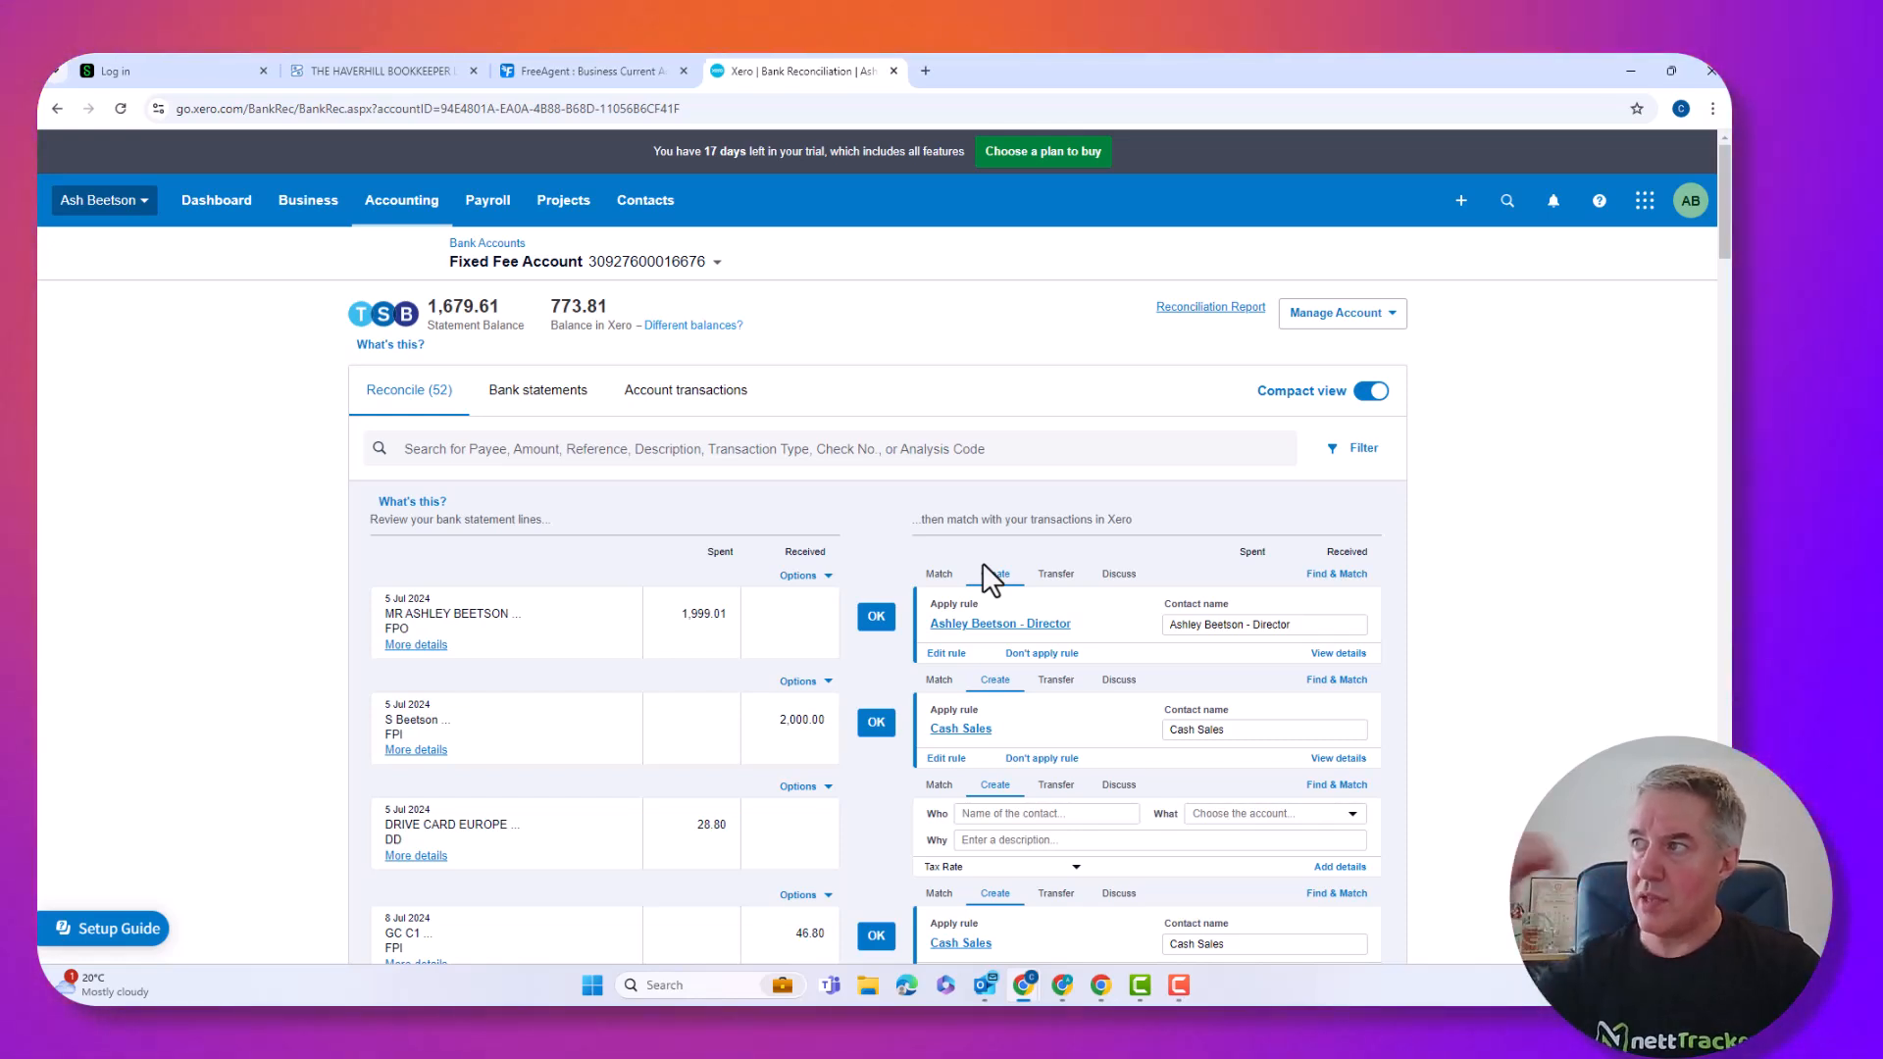
left_click(1390, 316)
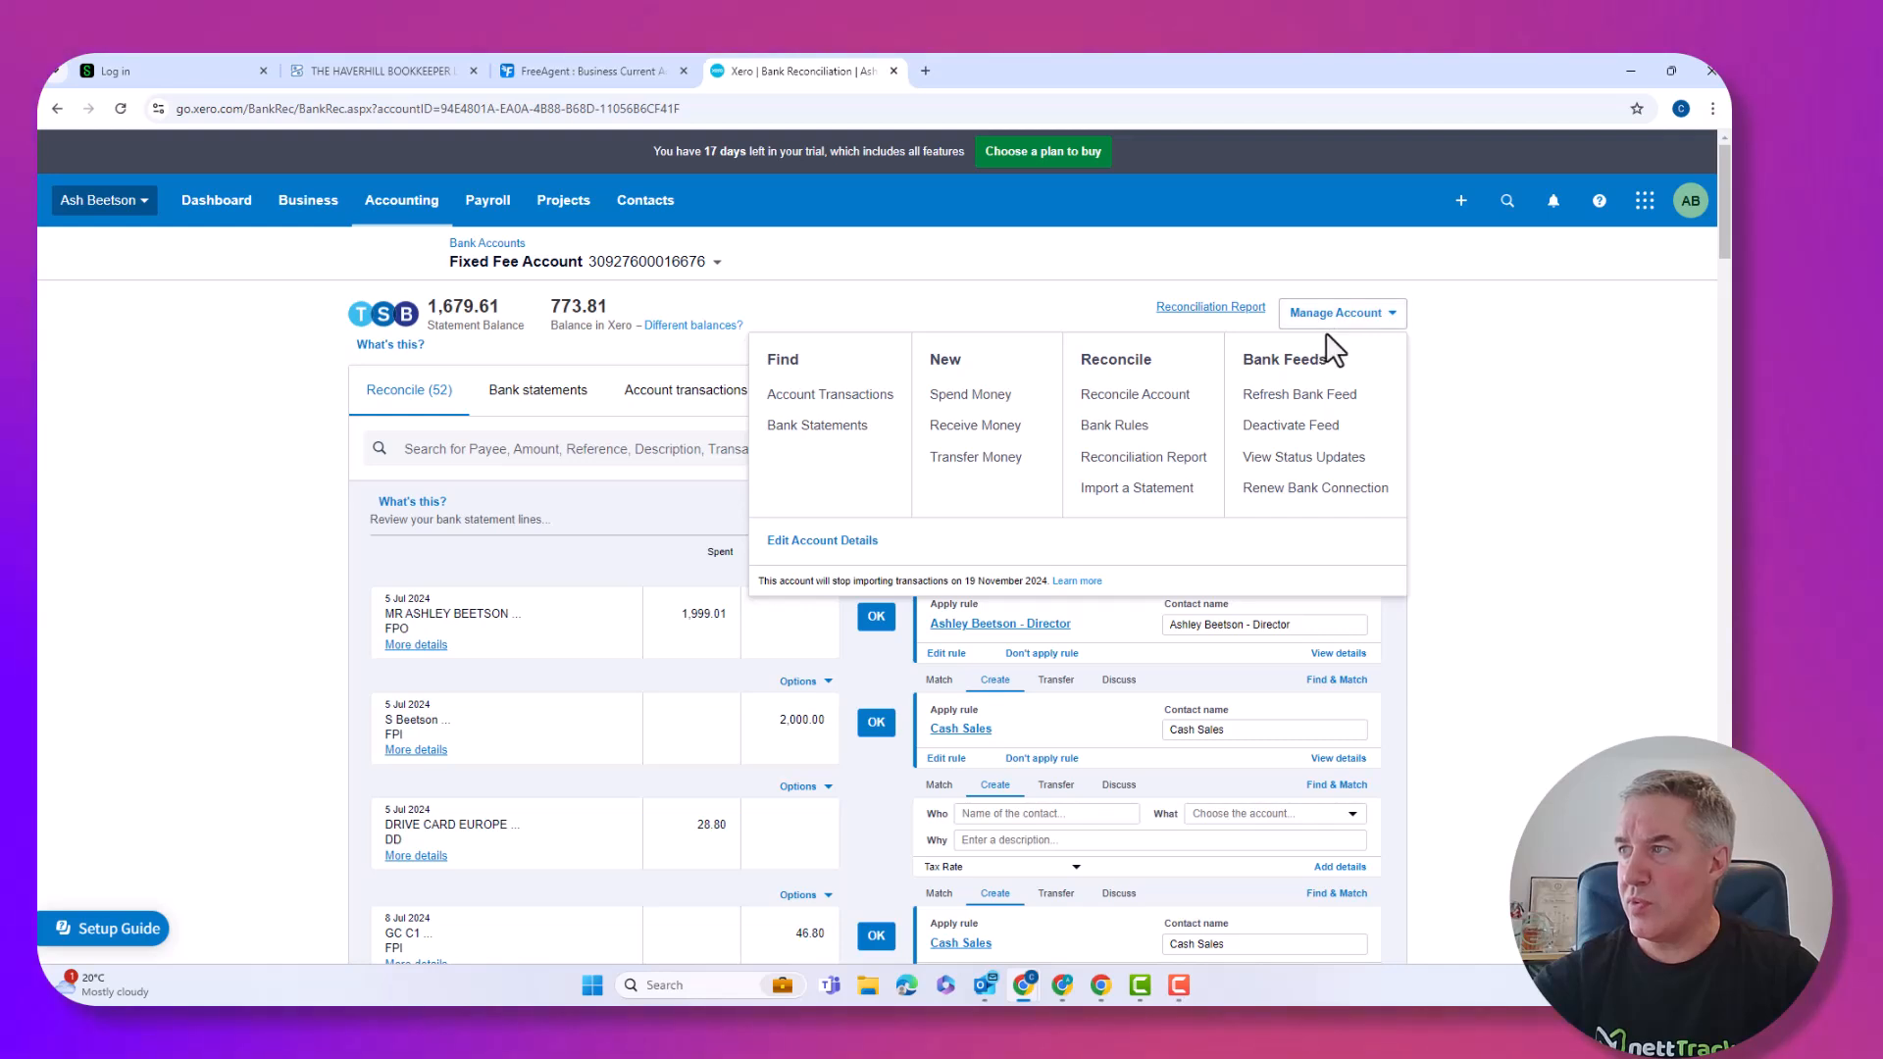
left_click(1109, 428)
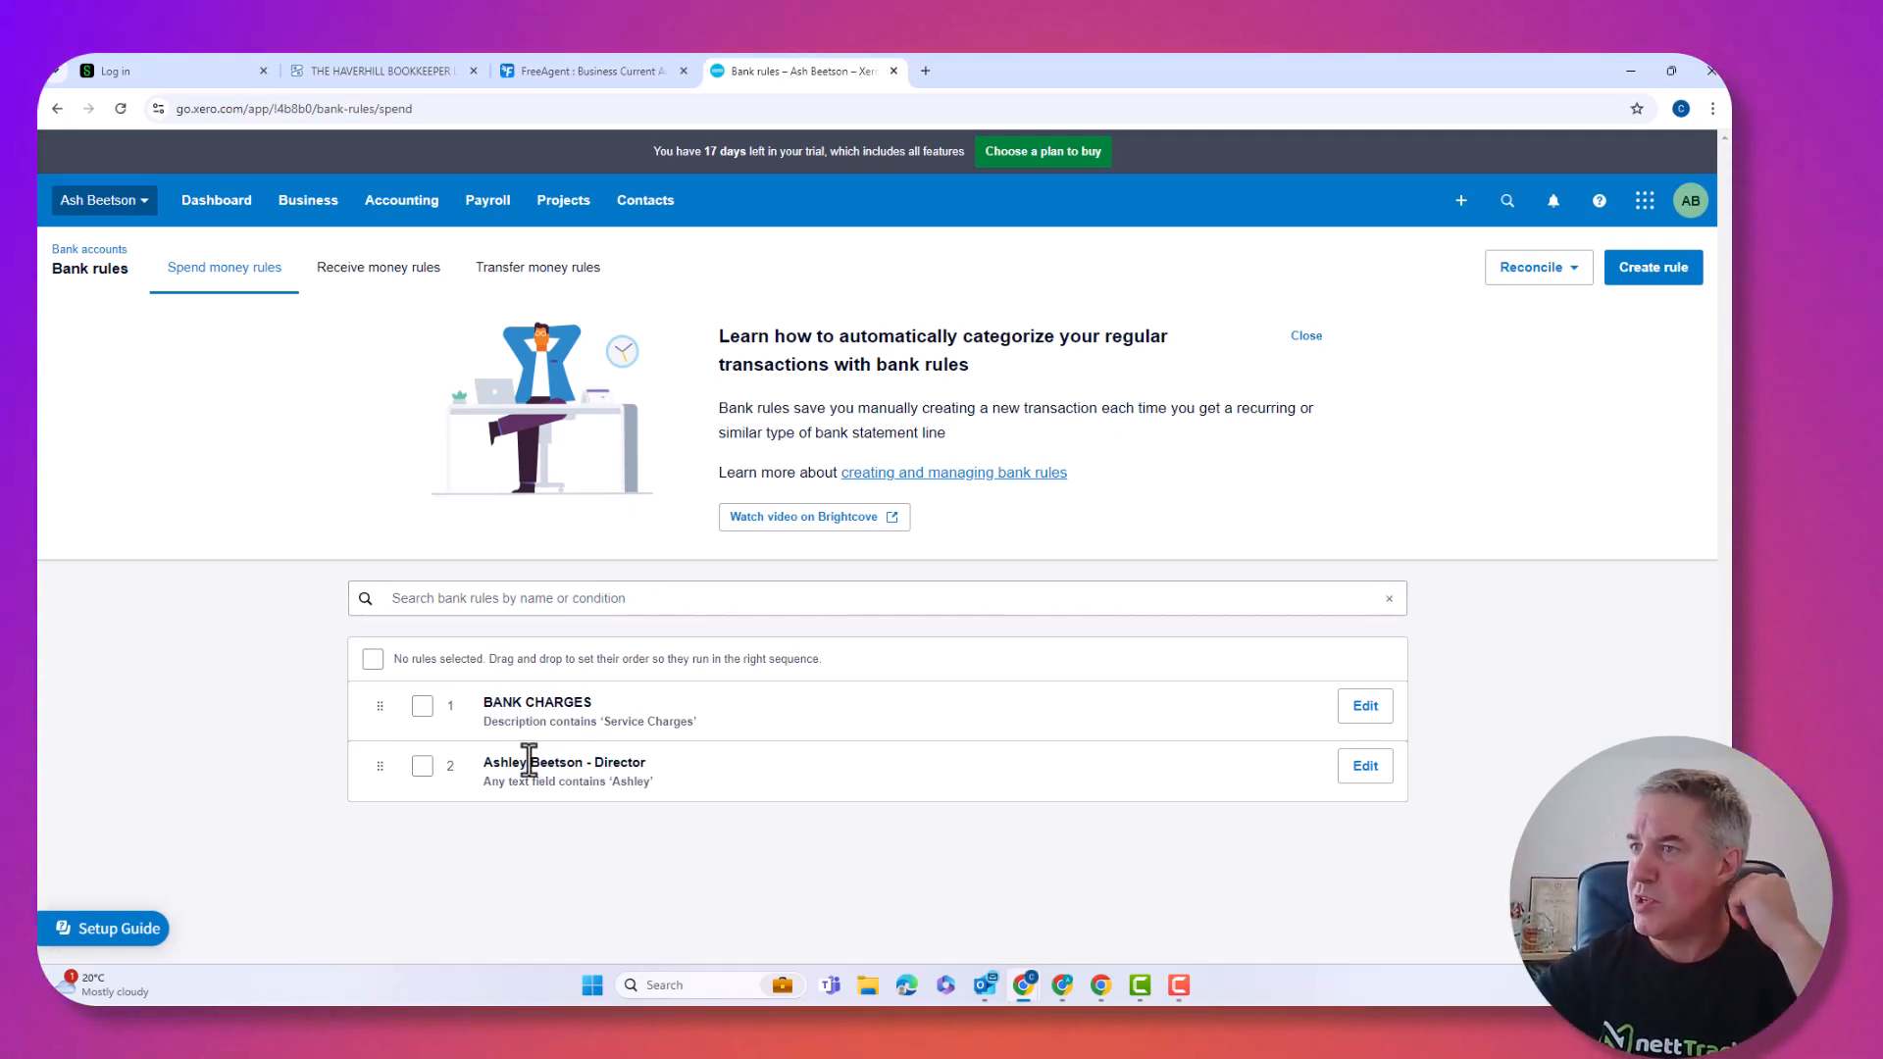
Start a new spend money rule named Drive Card, creating Drive Card as a new contact.
left_click(1652, 268)
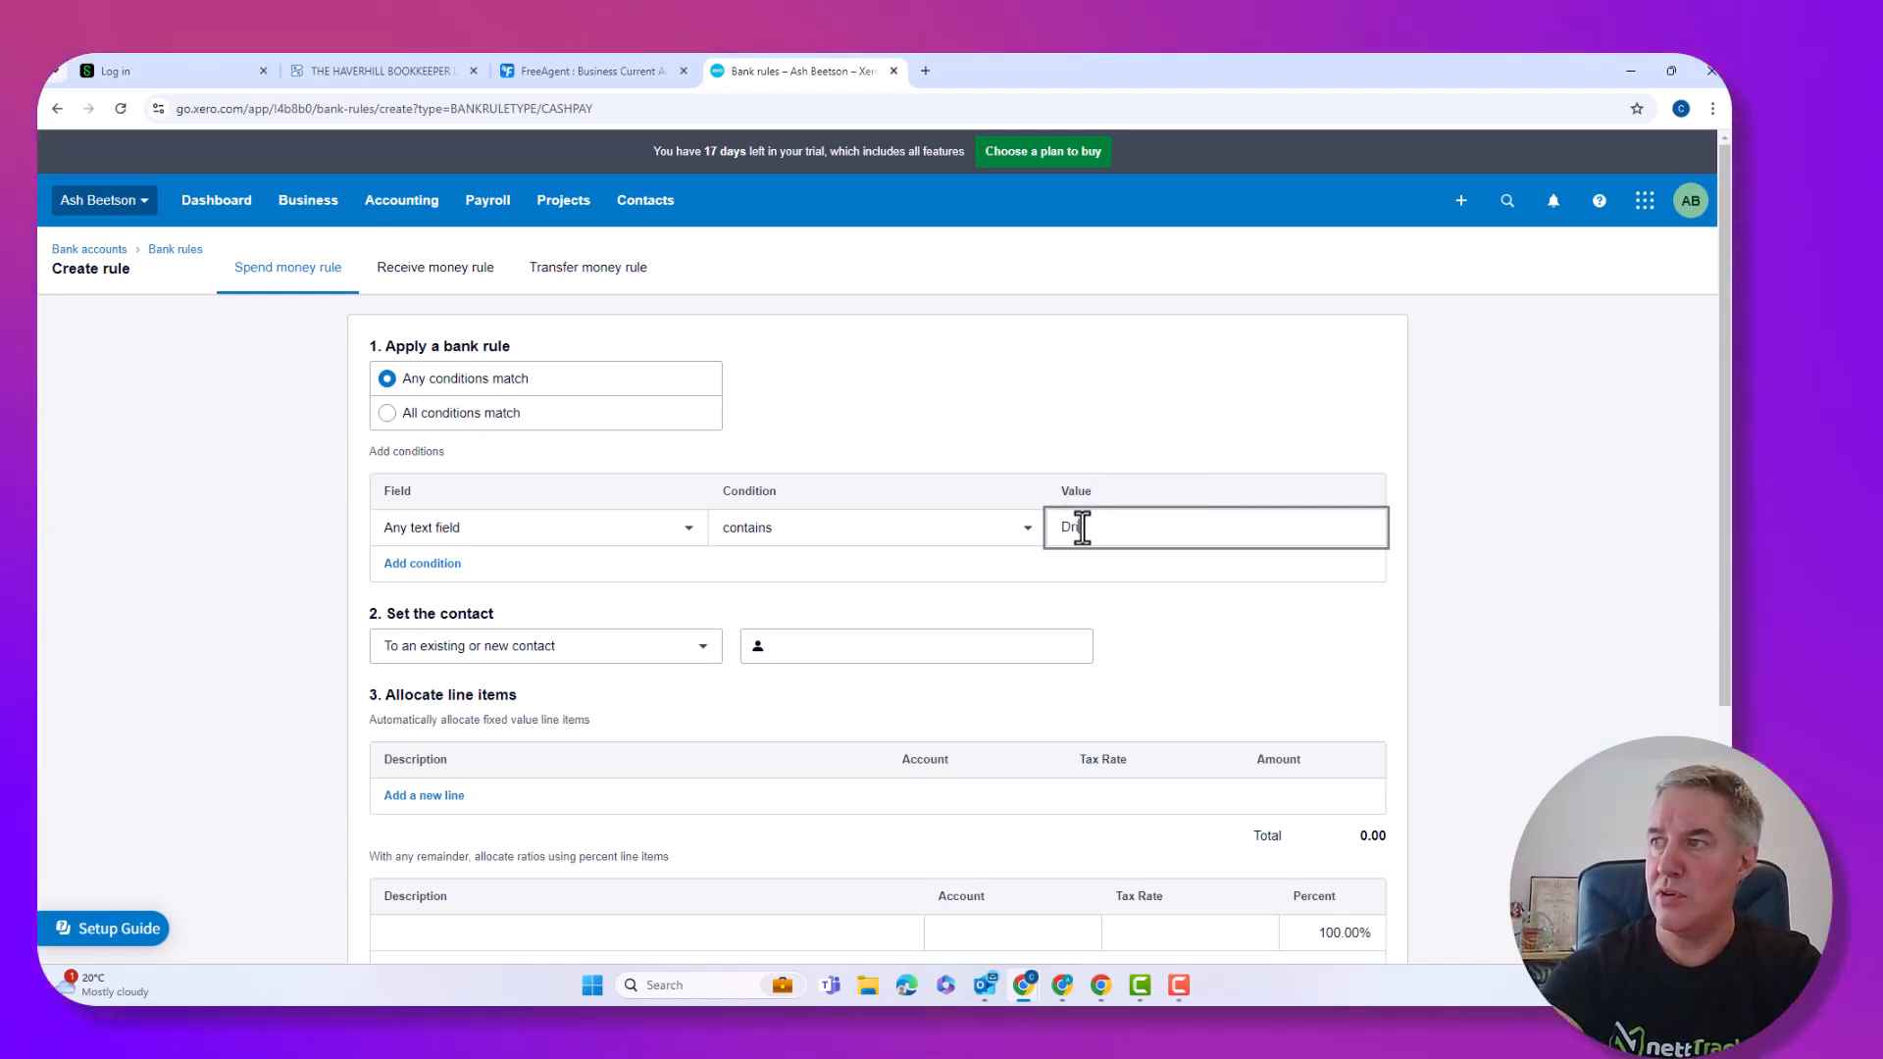
type("Drive Card")
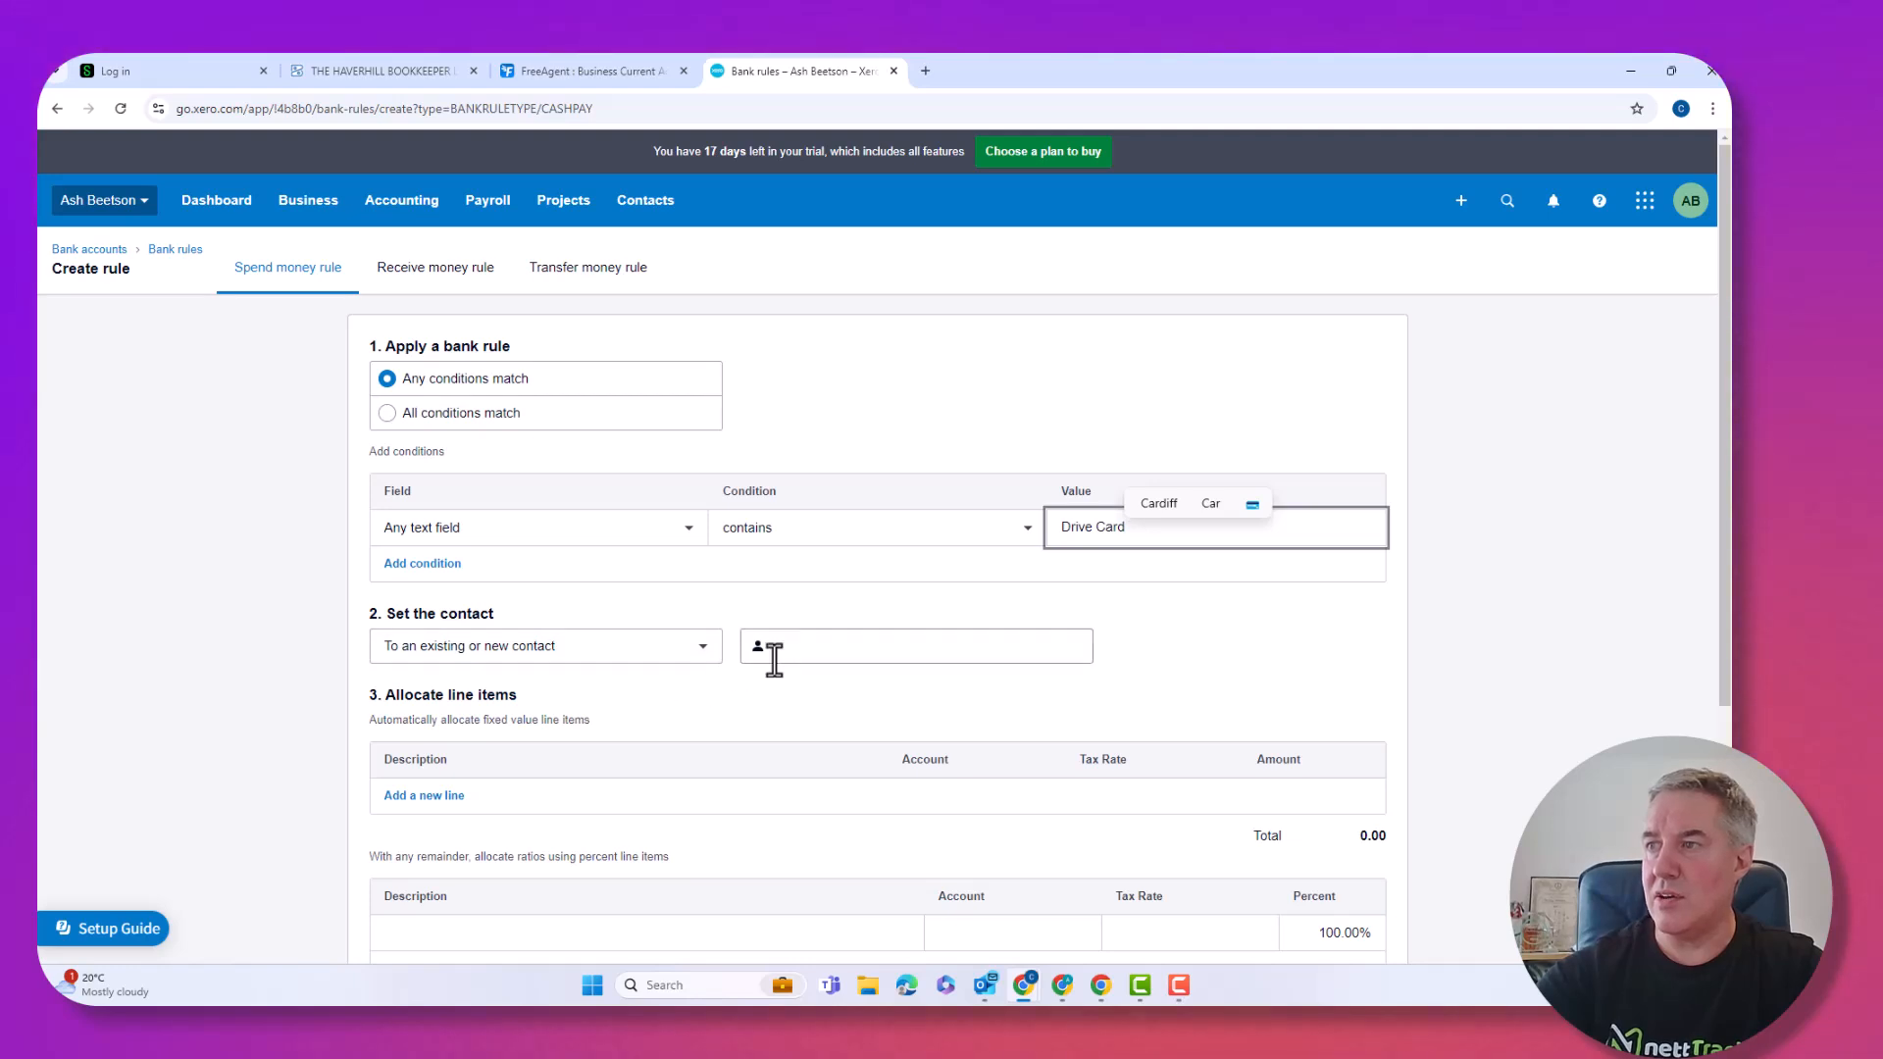
left_click(790, 648)
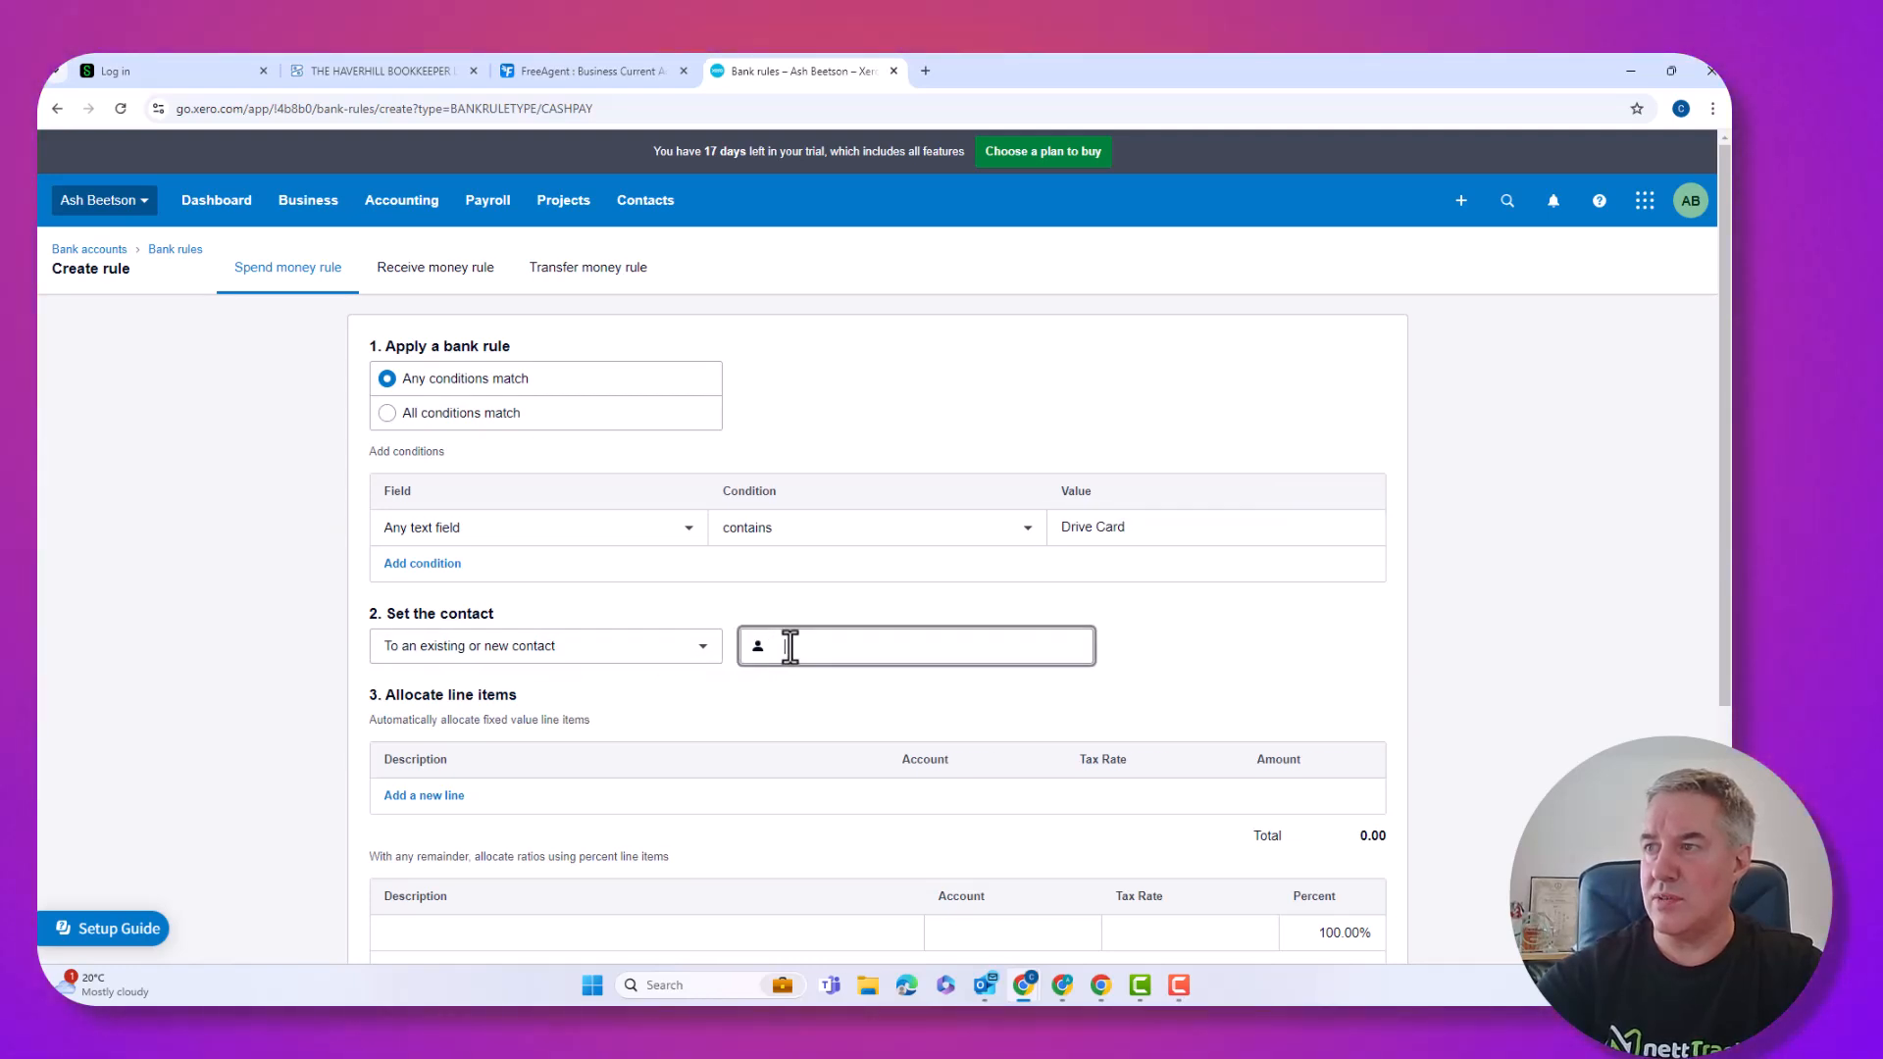
type("Drive Card")
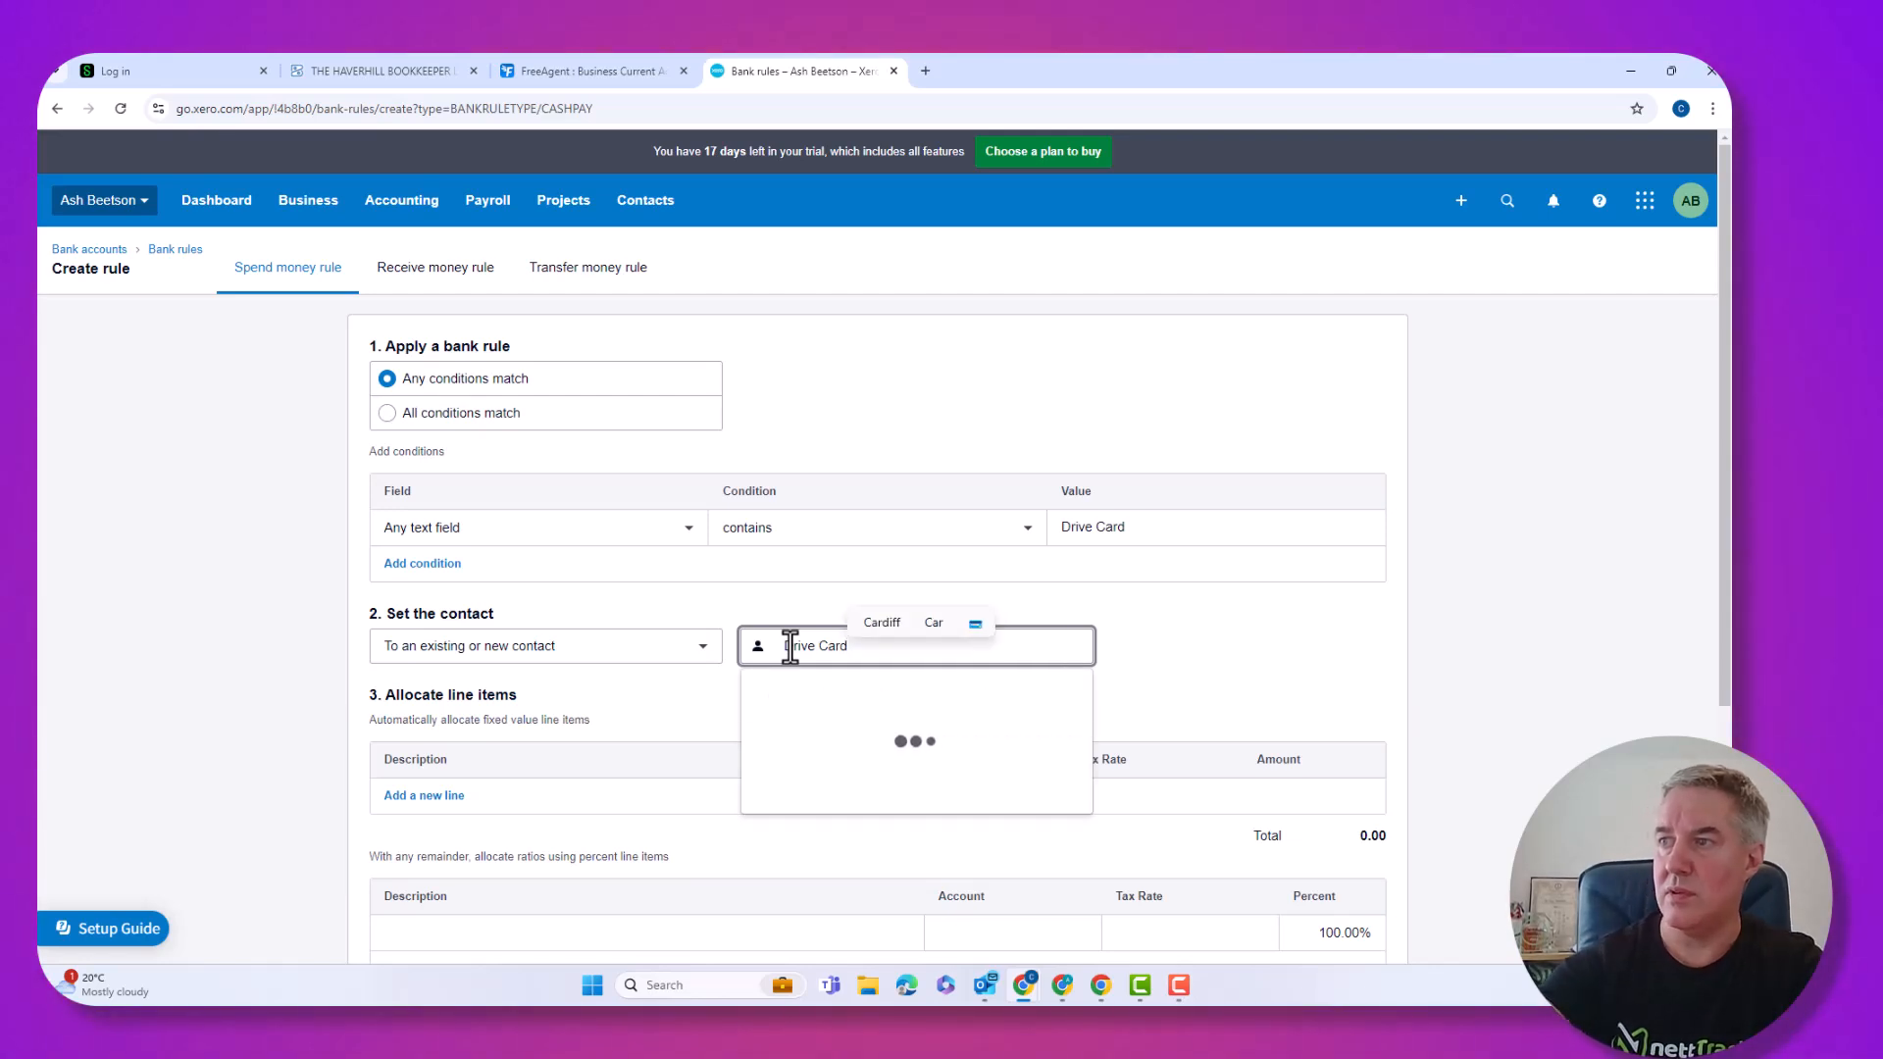
left_click(856, 699)
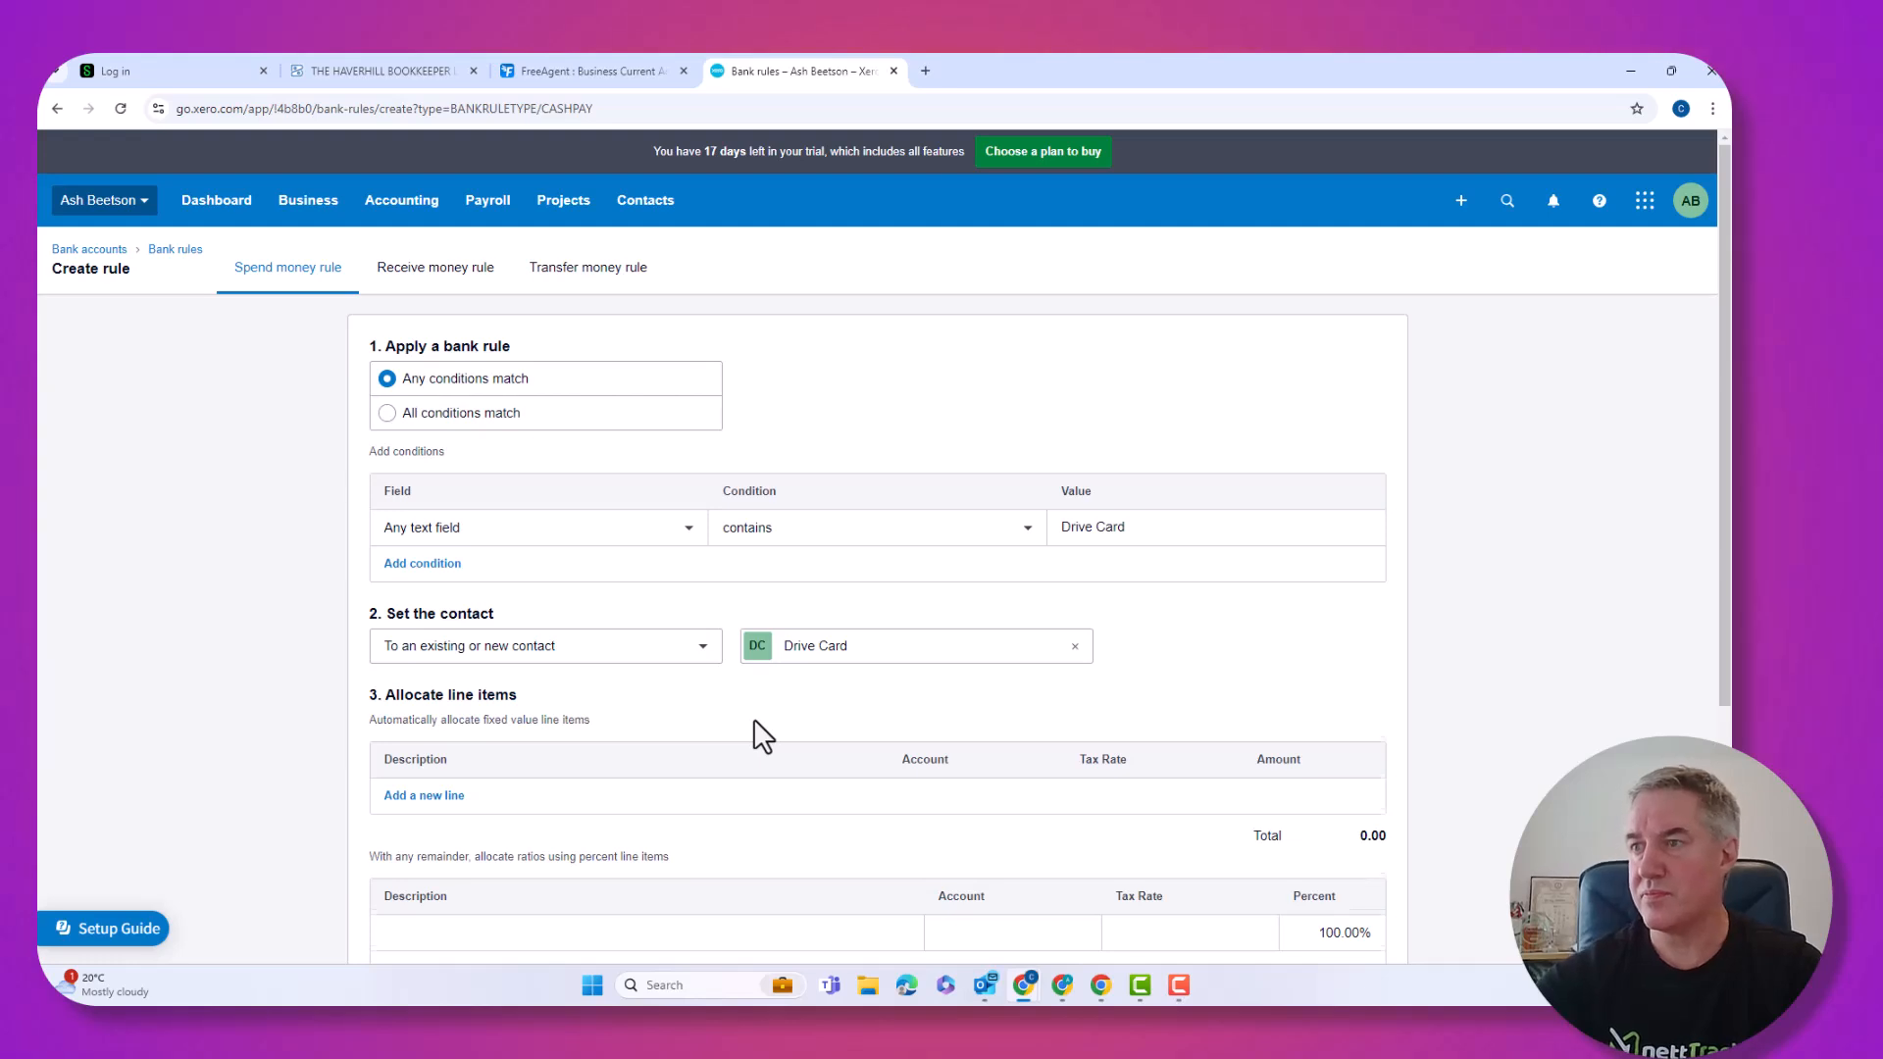
scroll(755, 725, "down", 2)
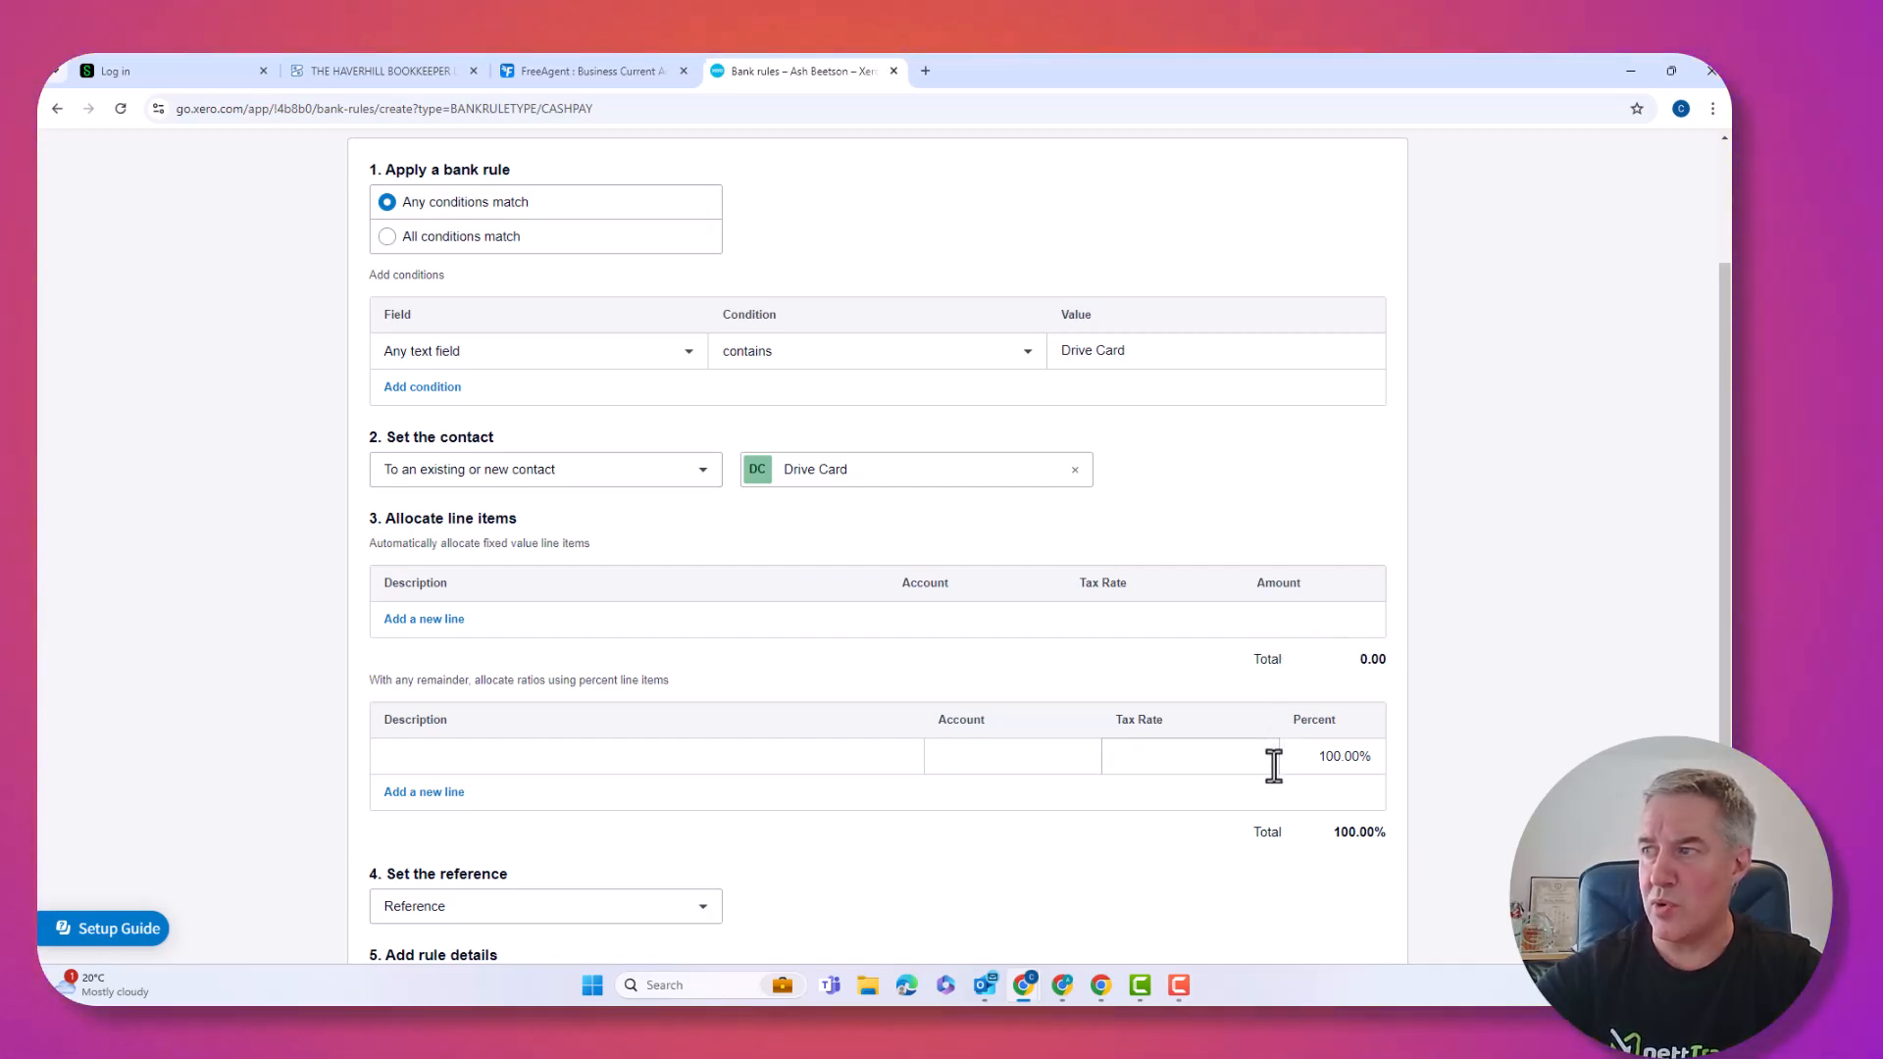
Allocate the Fuel line 100% to 493 - Travel - National, remove the empty line, and save.
left_click(447, 795)
left_click(940, 755)
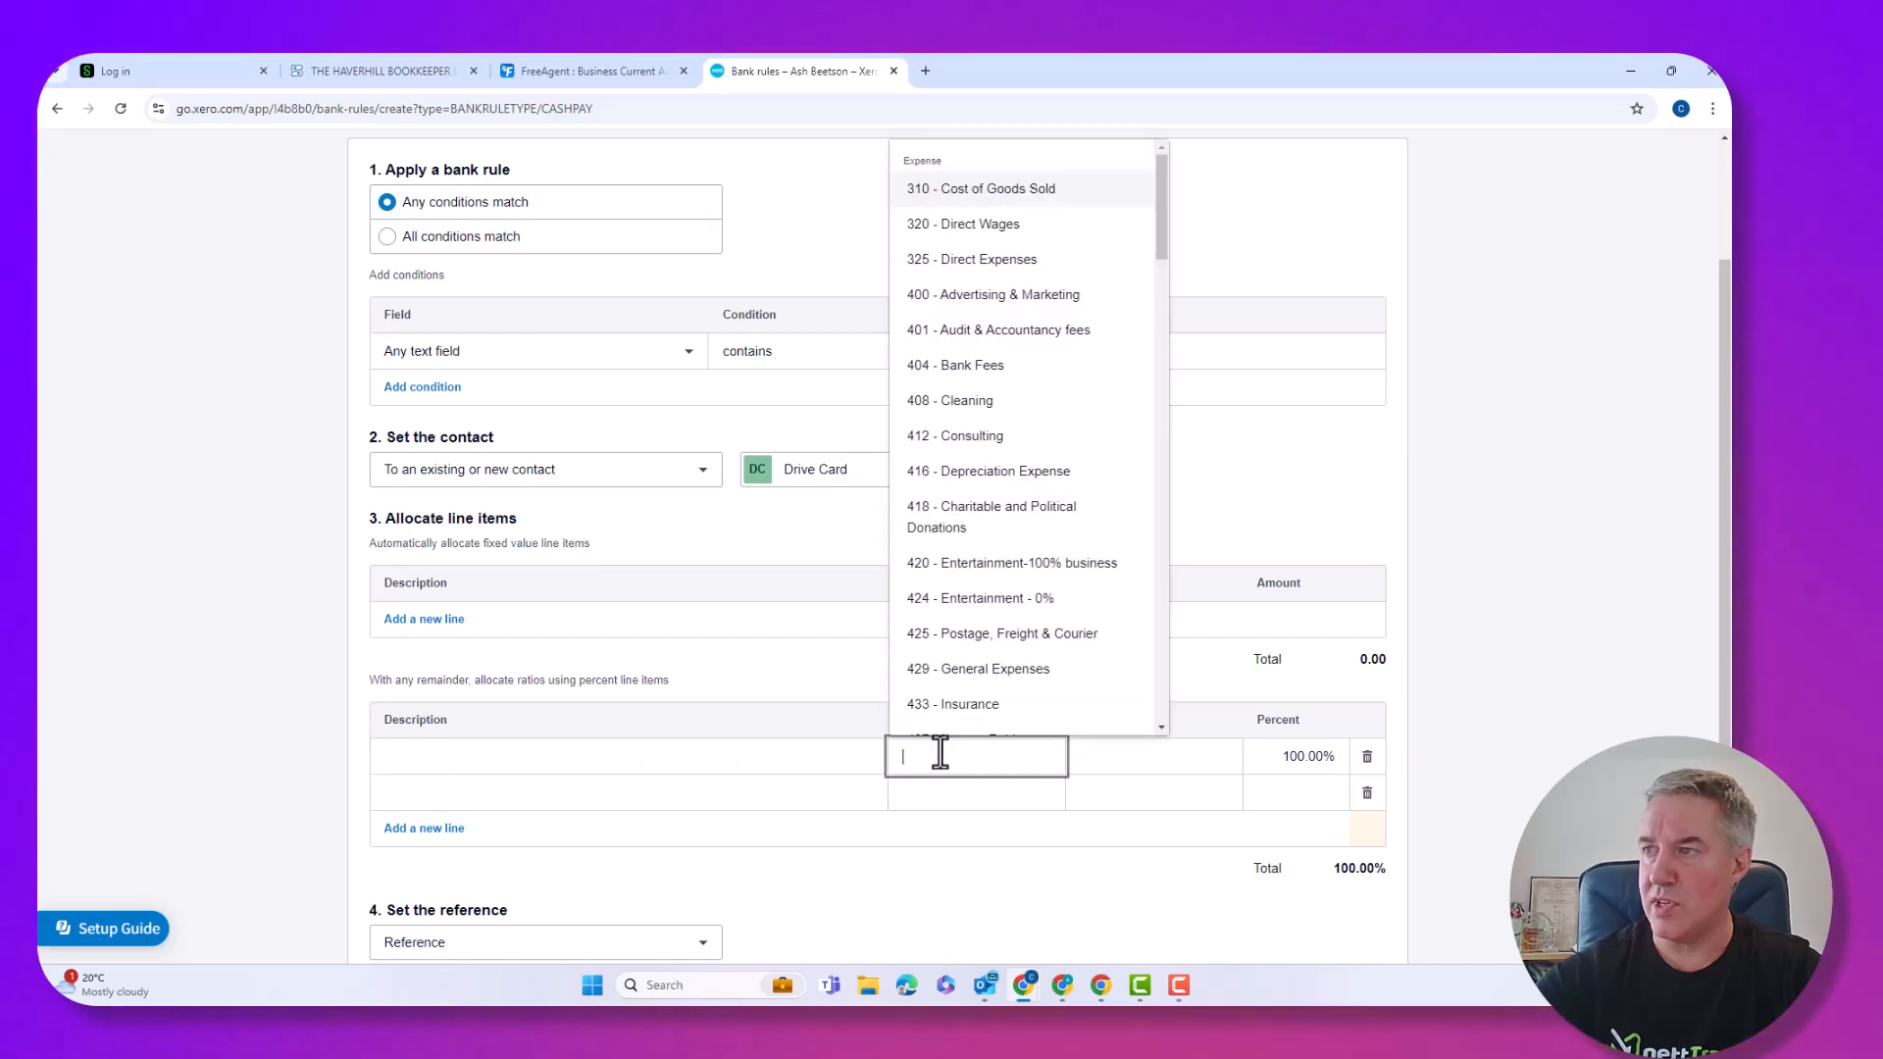
left_click(633, 758)
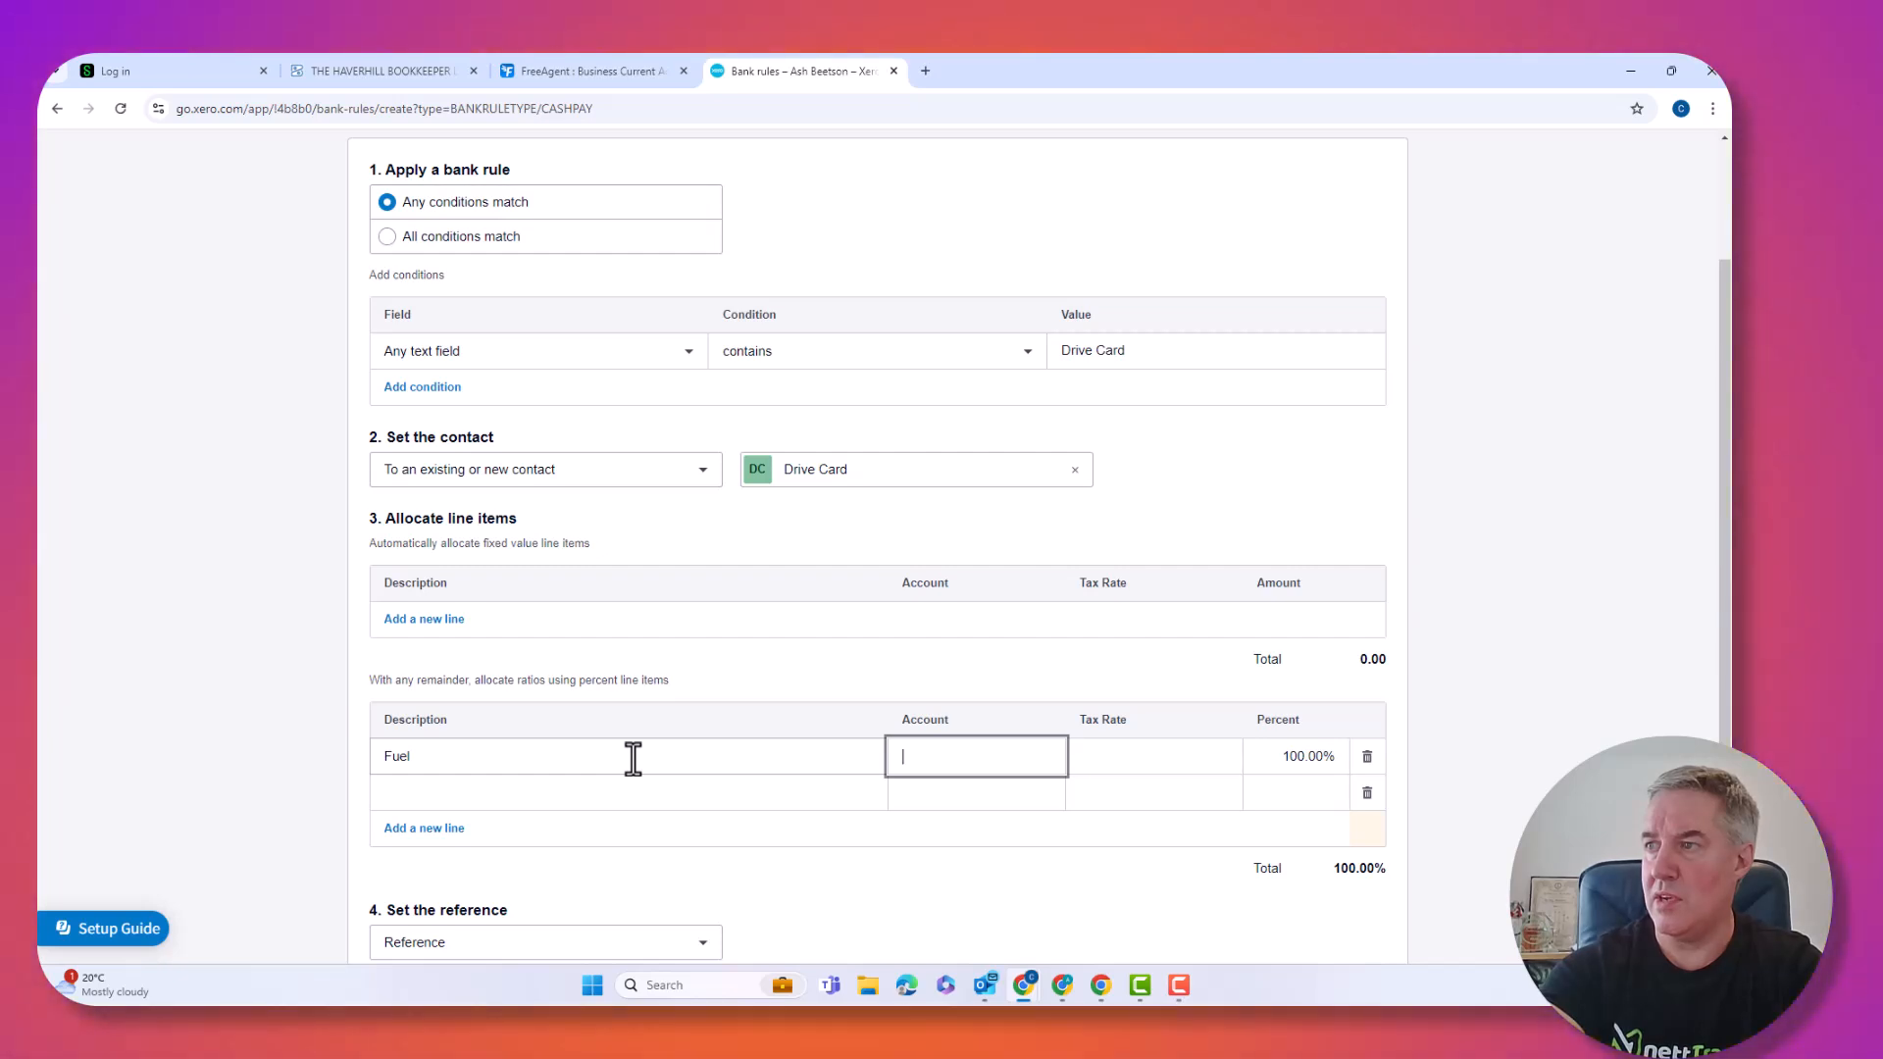
type("moto")
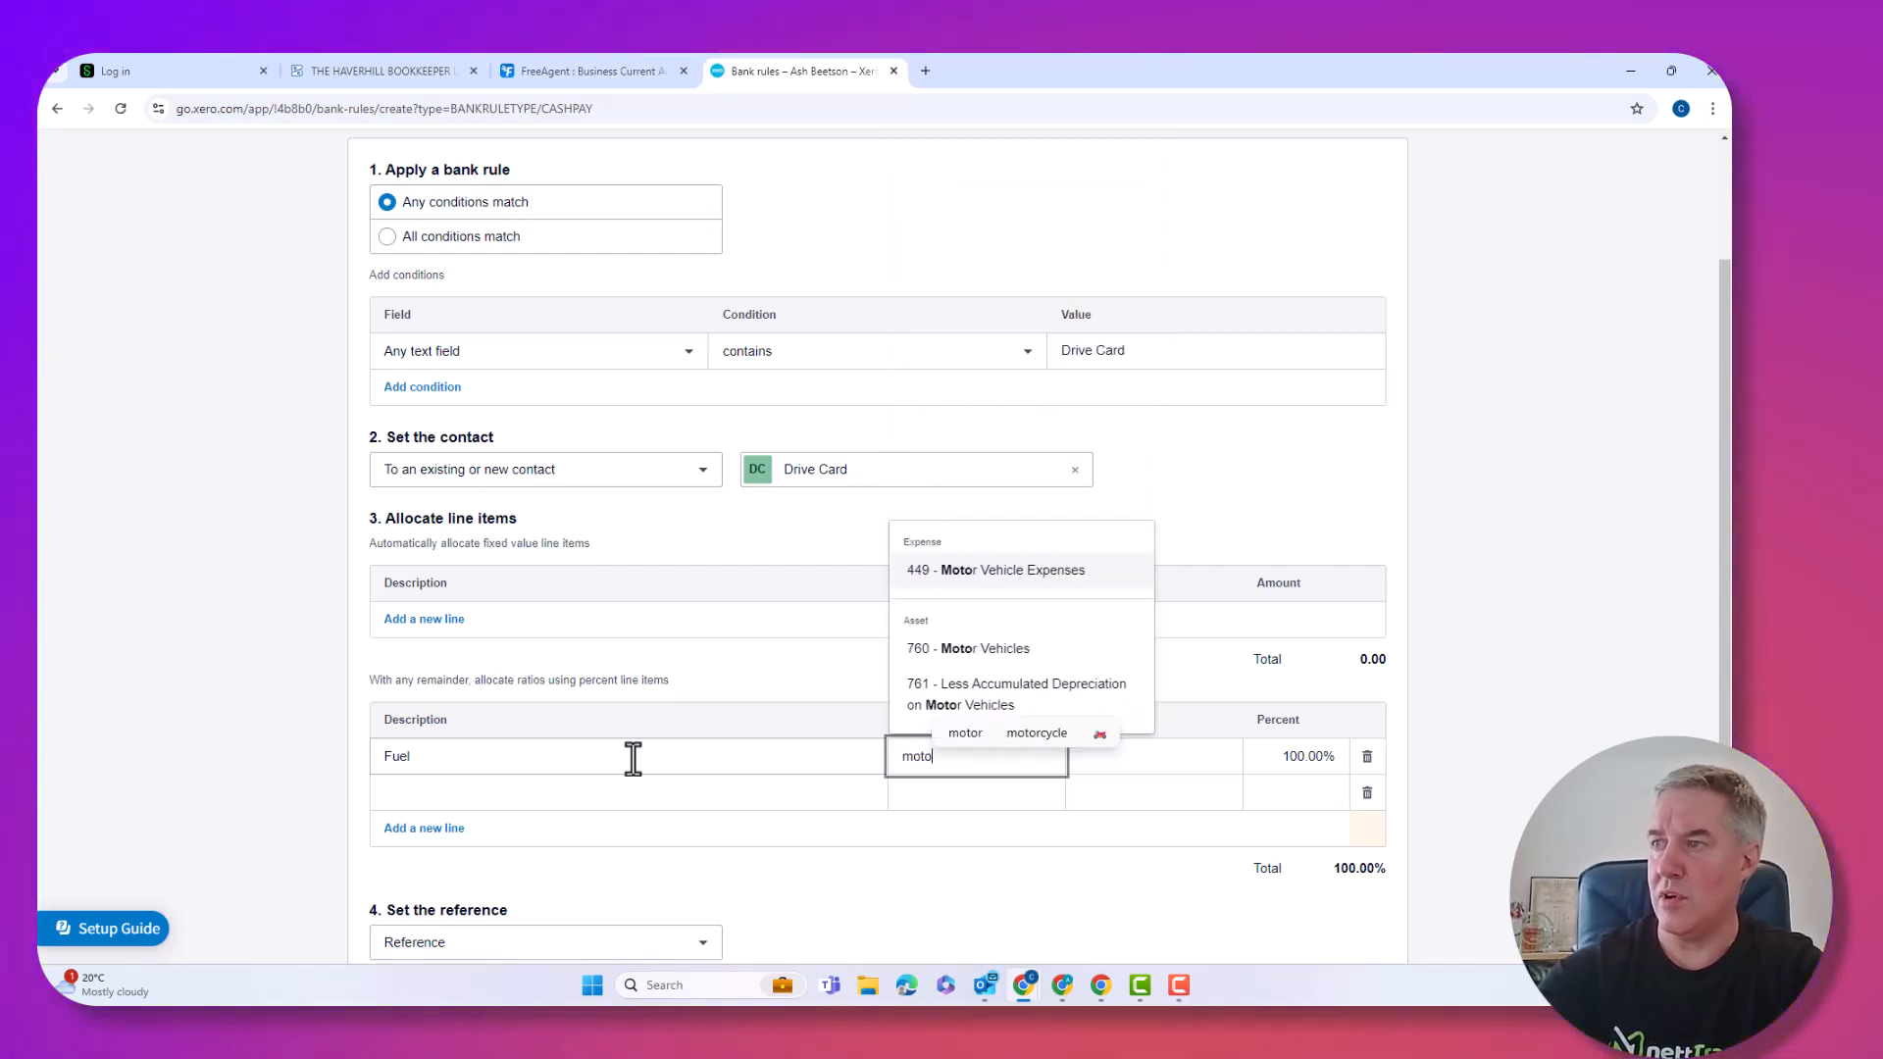
key("BackSpace")
key("BackSpace")
key("BackSpace")
key("BackSpace")
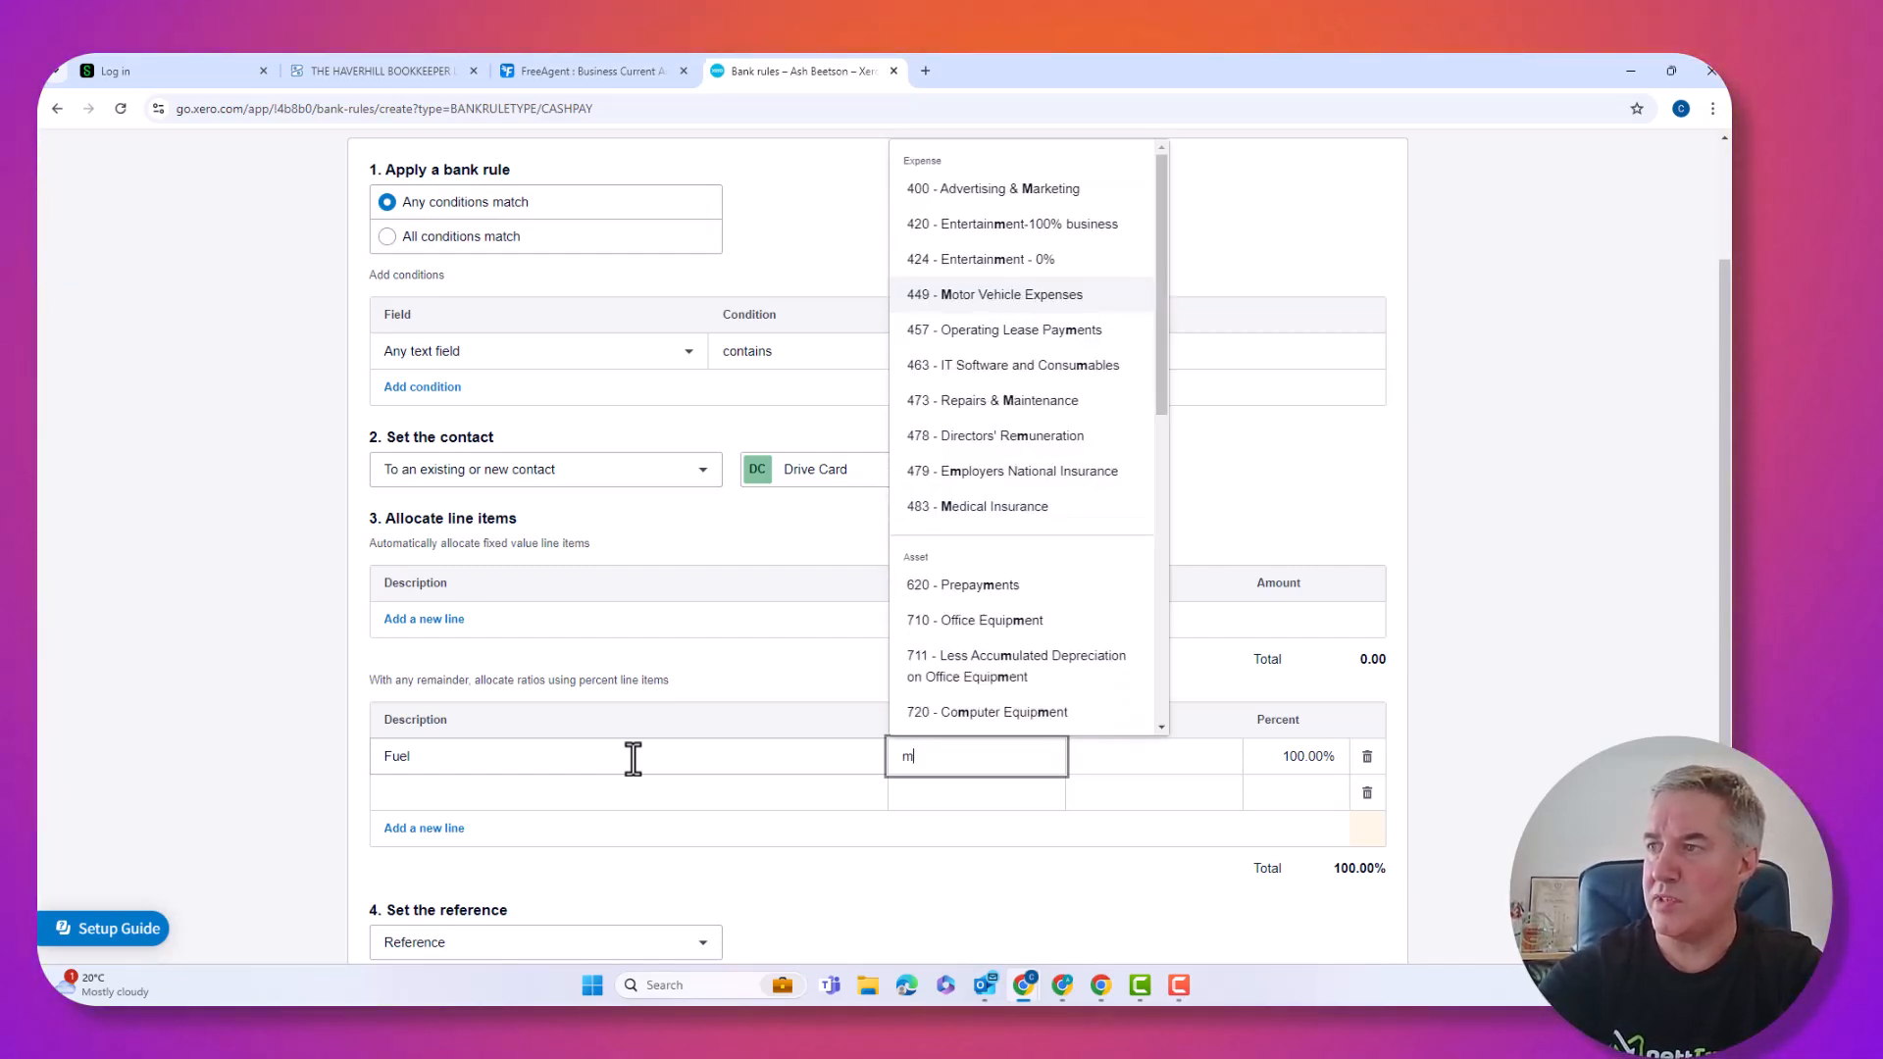
type("trav")
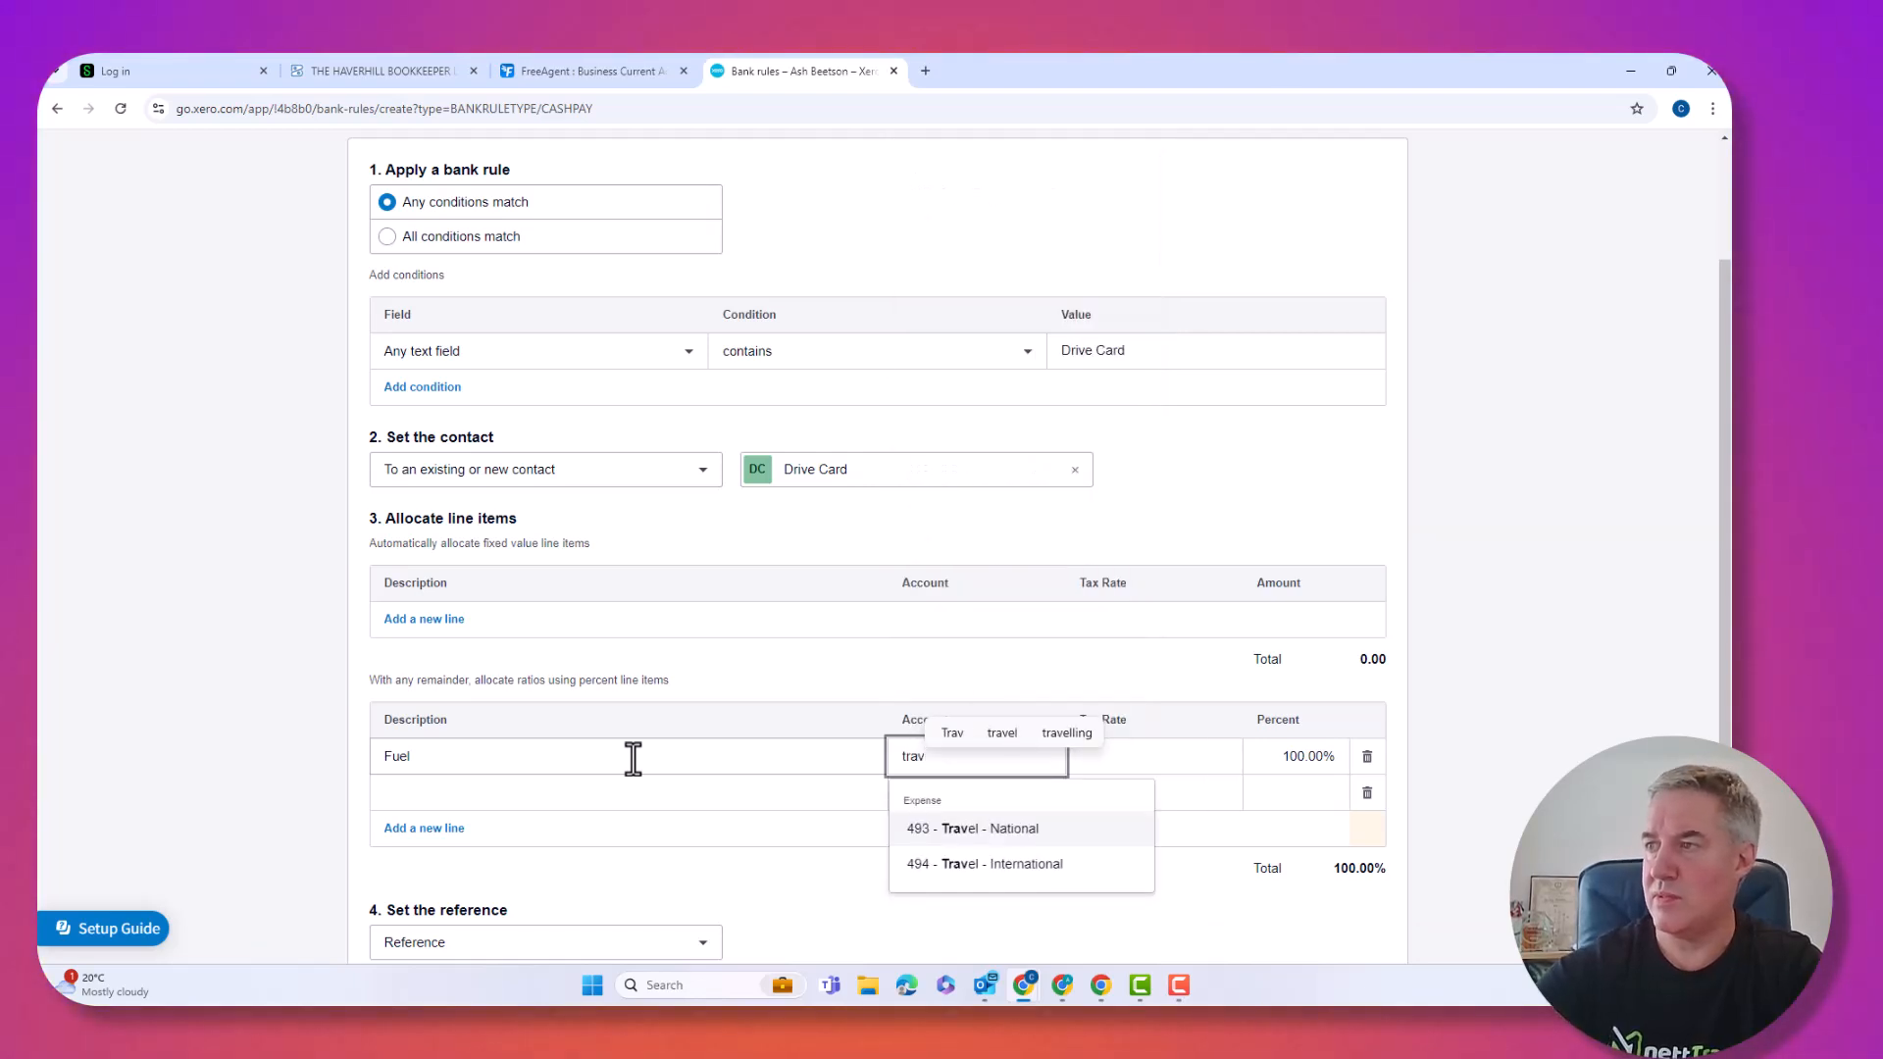
left_click(950, 829)
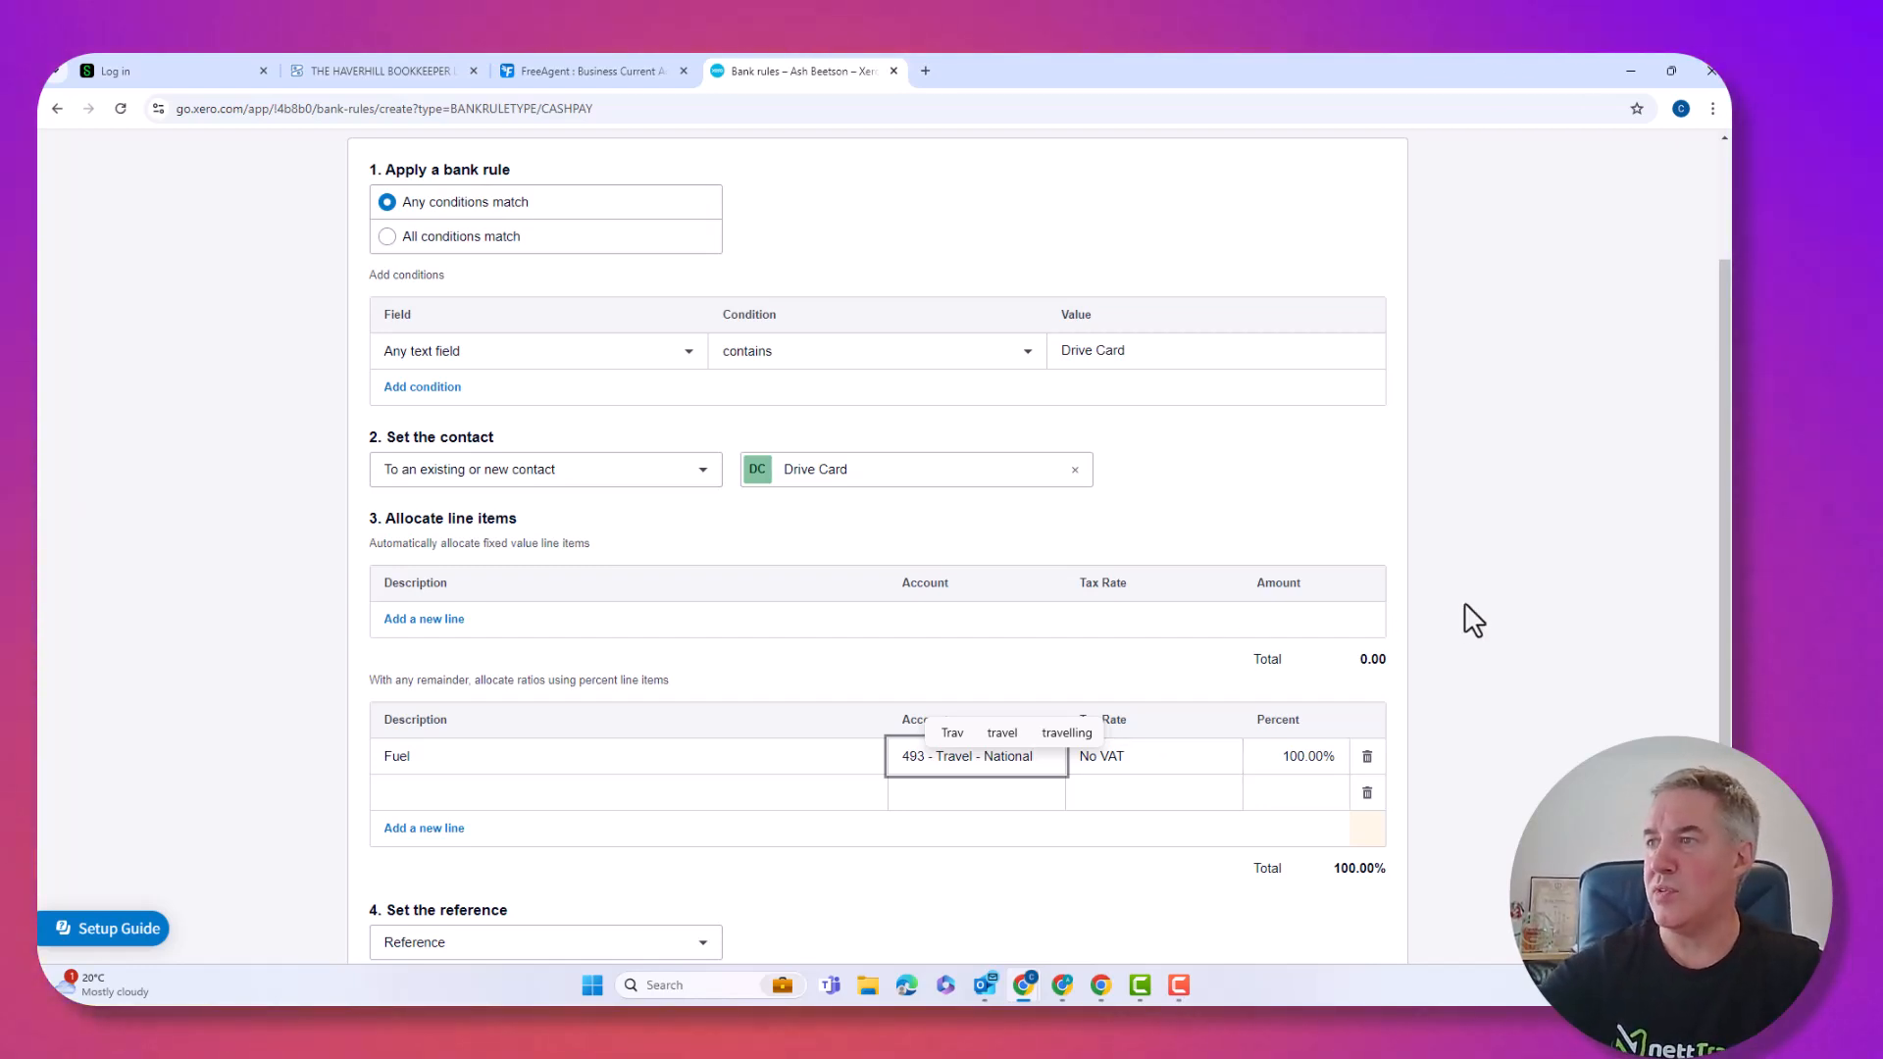
scroll(1463, 602, "down", 3)
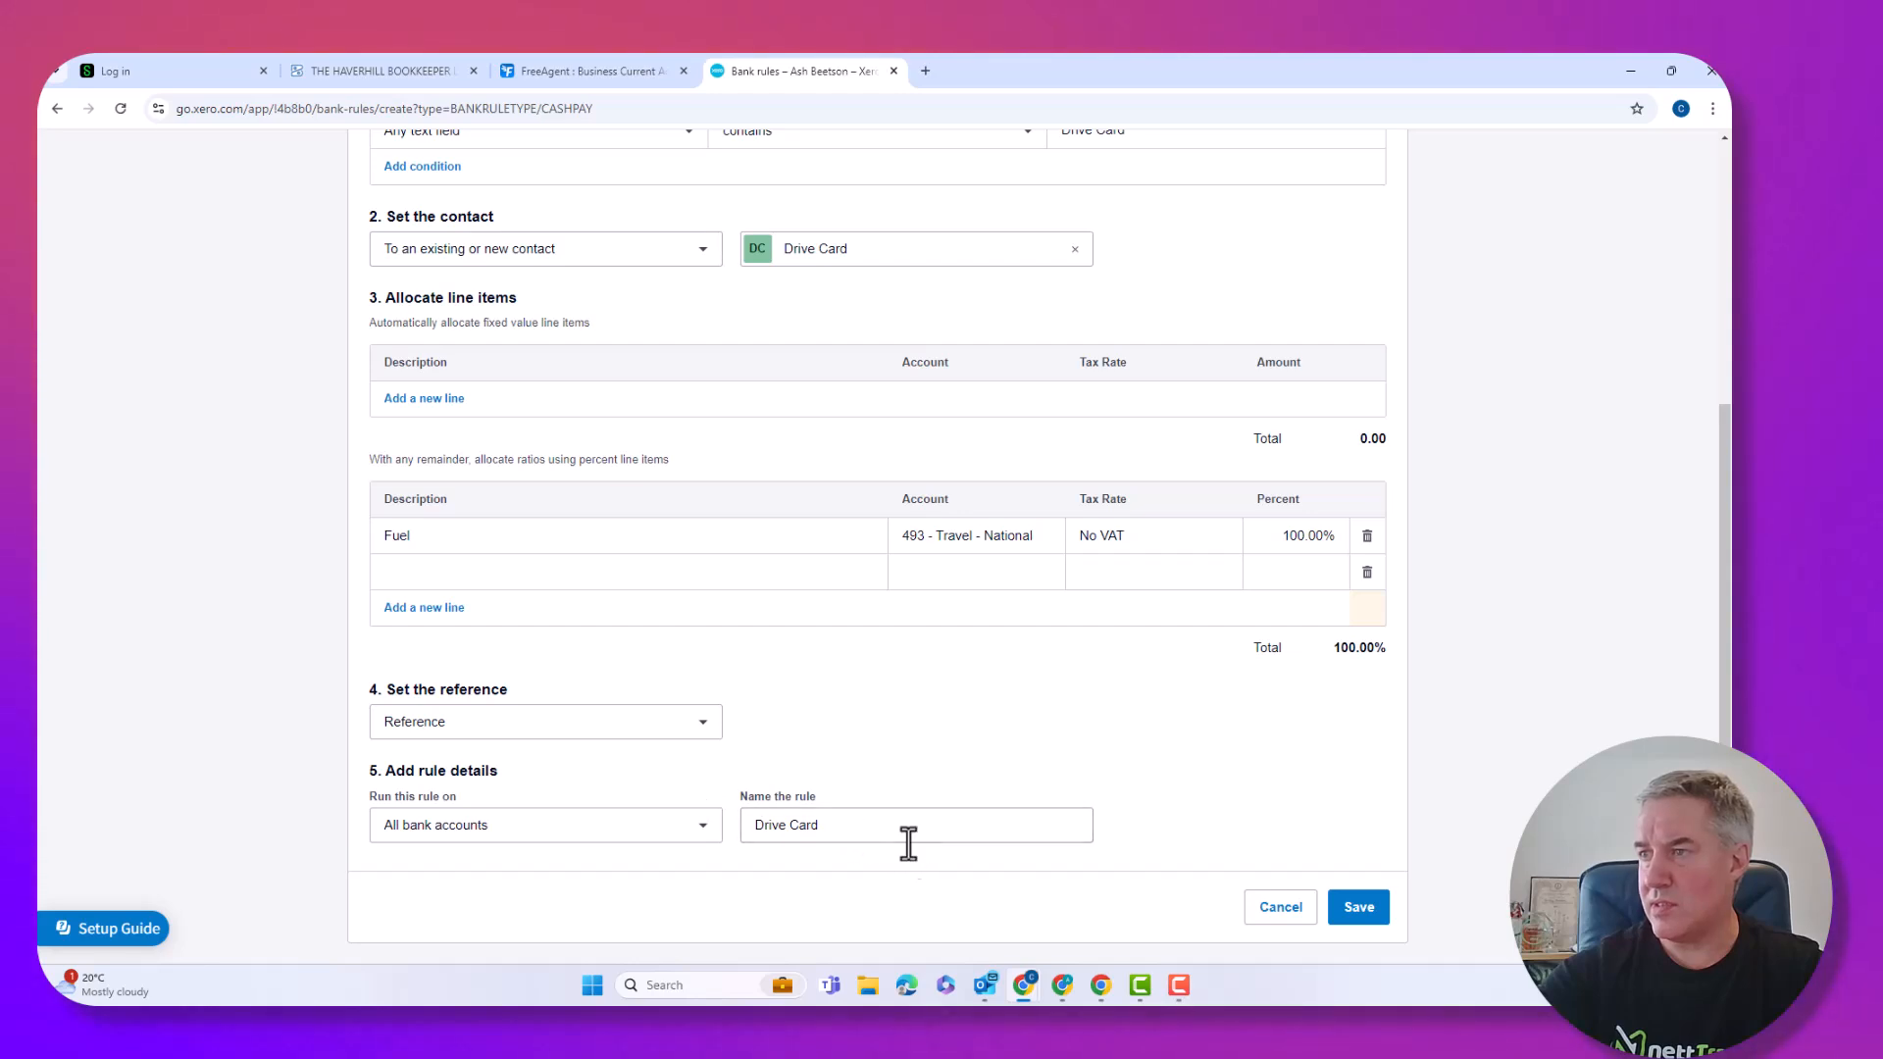
left_click(1341, 912)
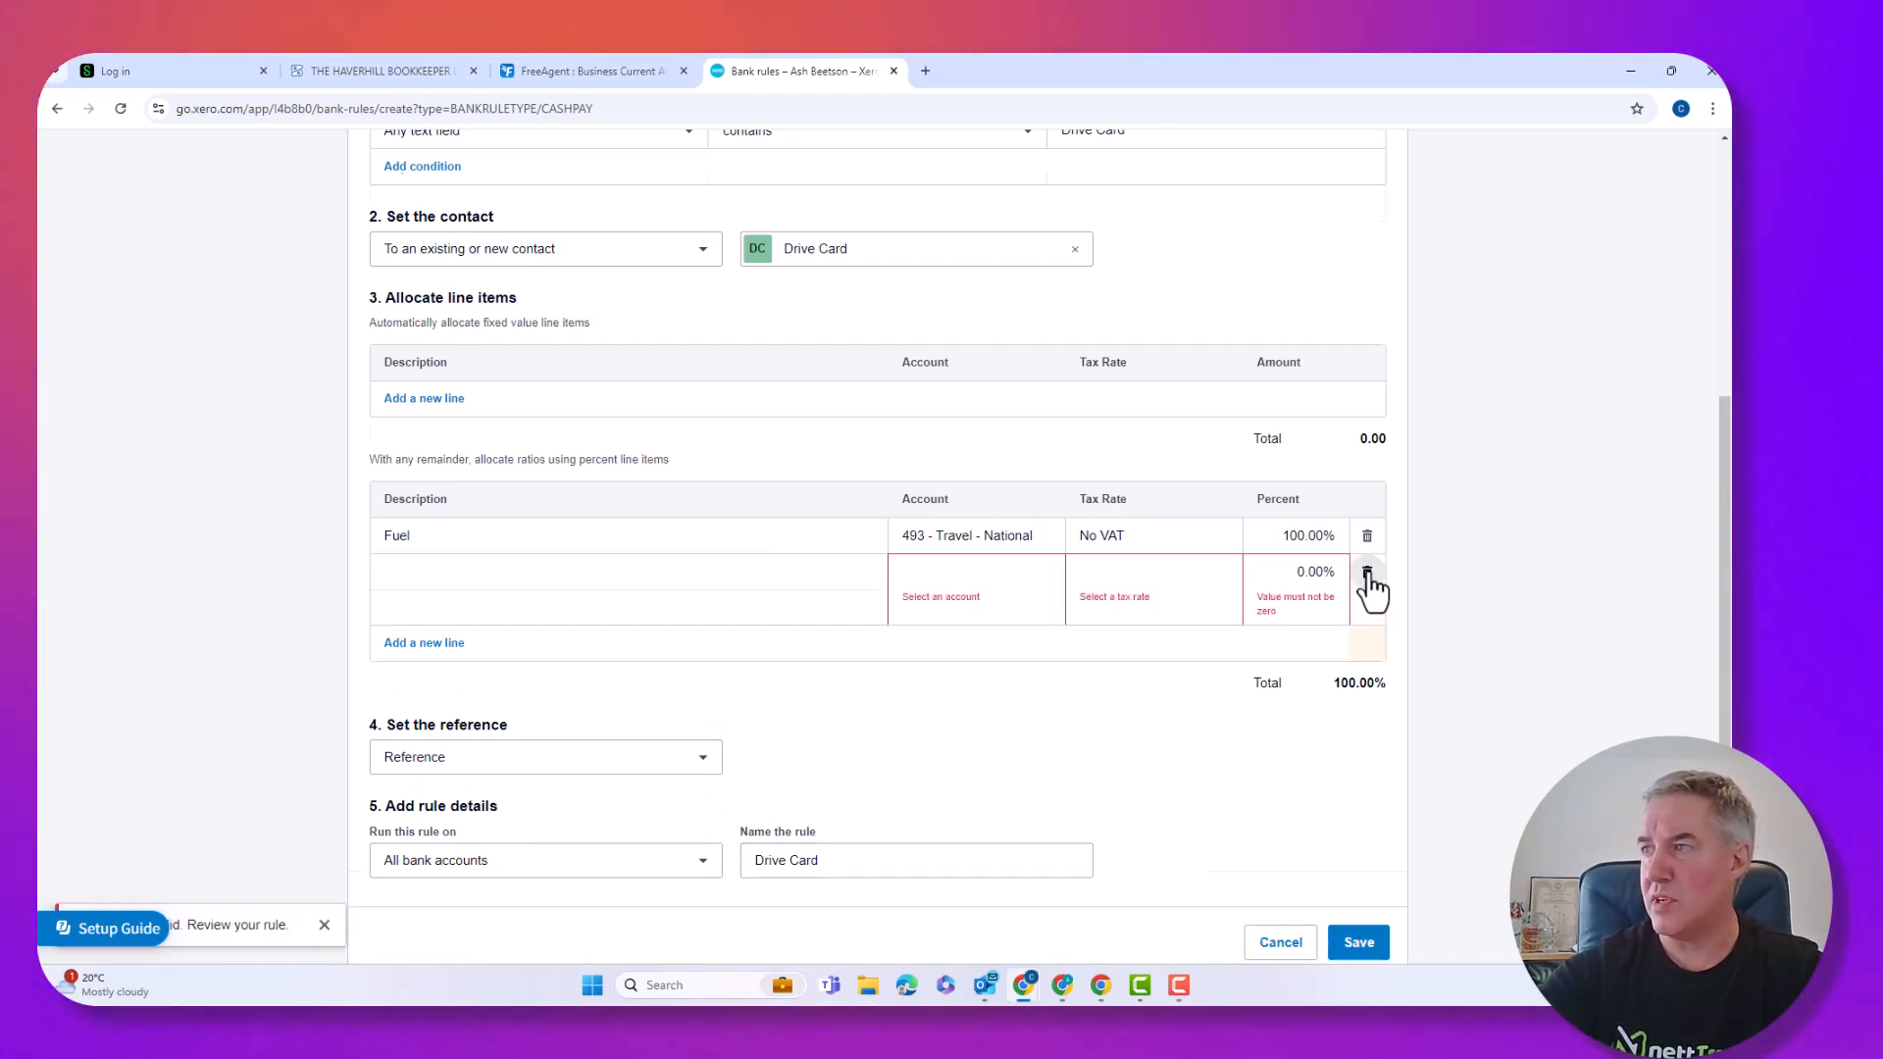
left_click(1369, 579)
left_click(1362, 904)
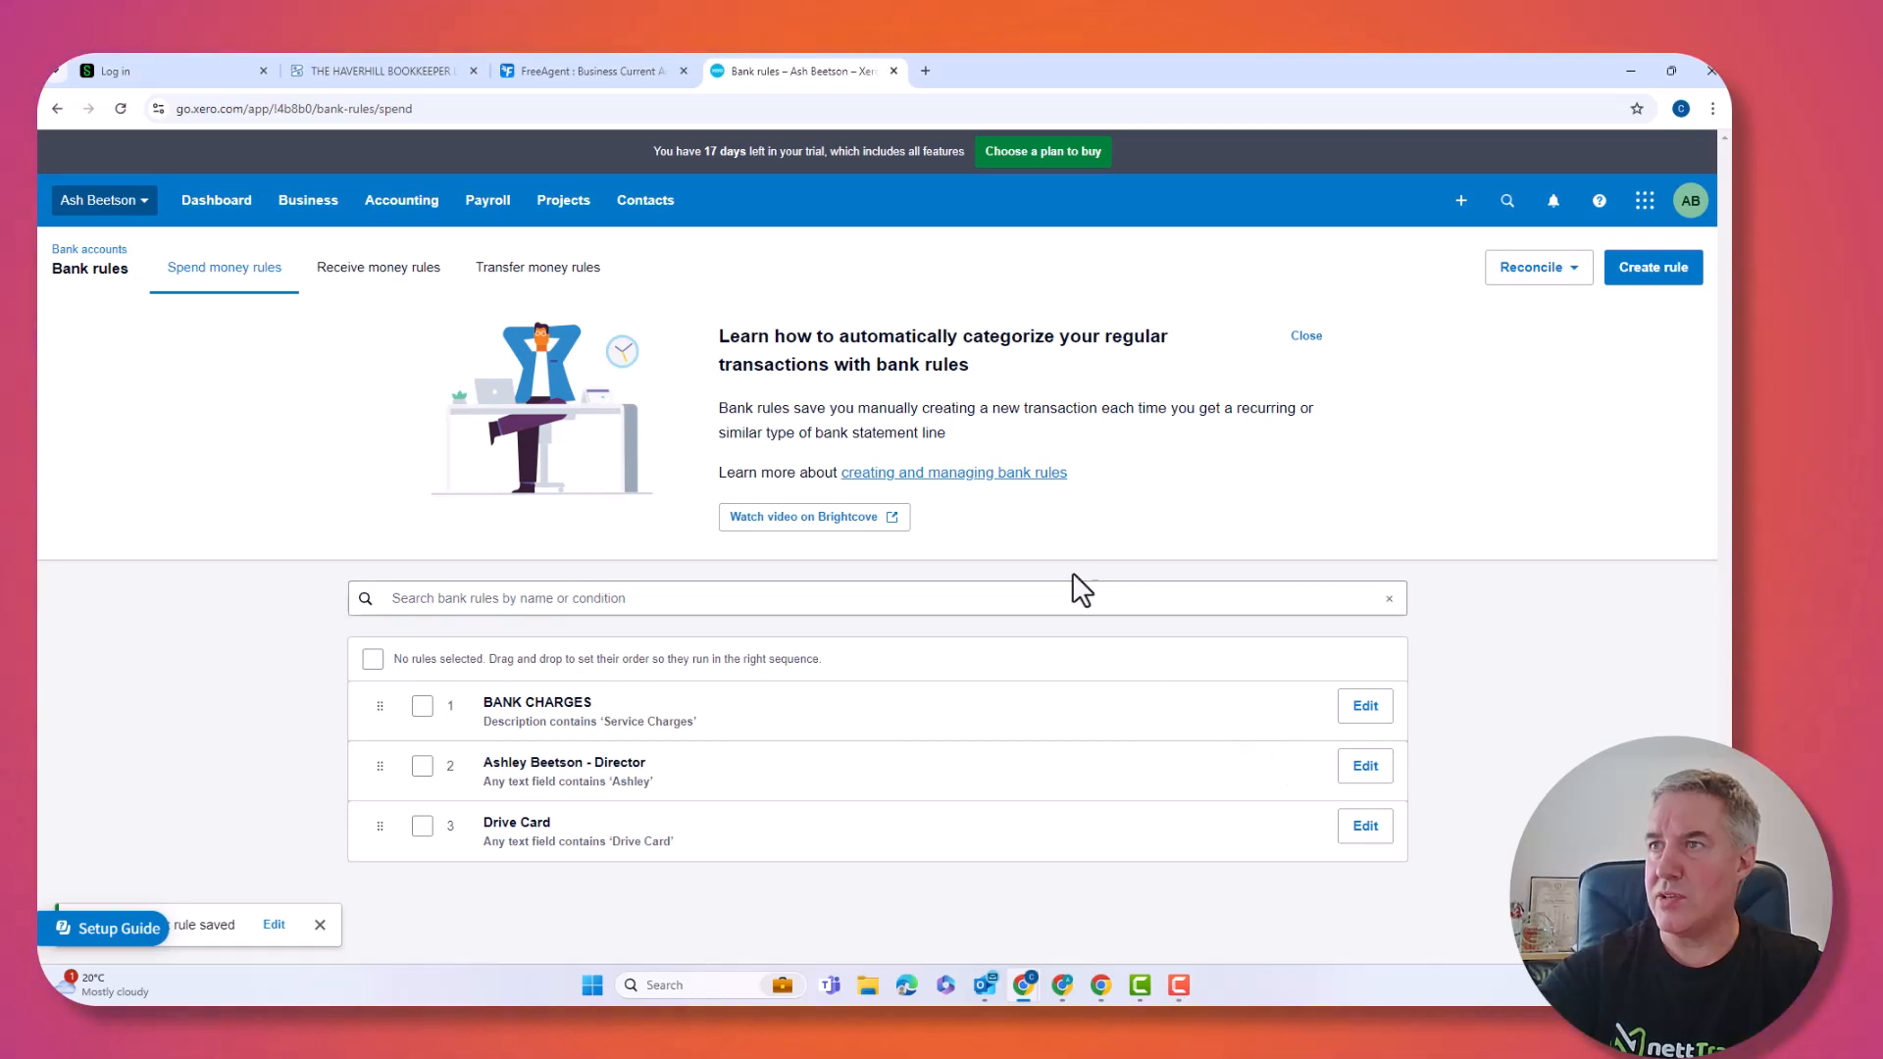
Back on the TSB reconciliation page, reconcile the Drive Card line and open its Options menu.
left_click(126, 251)
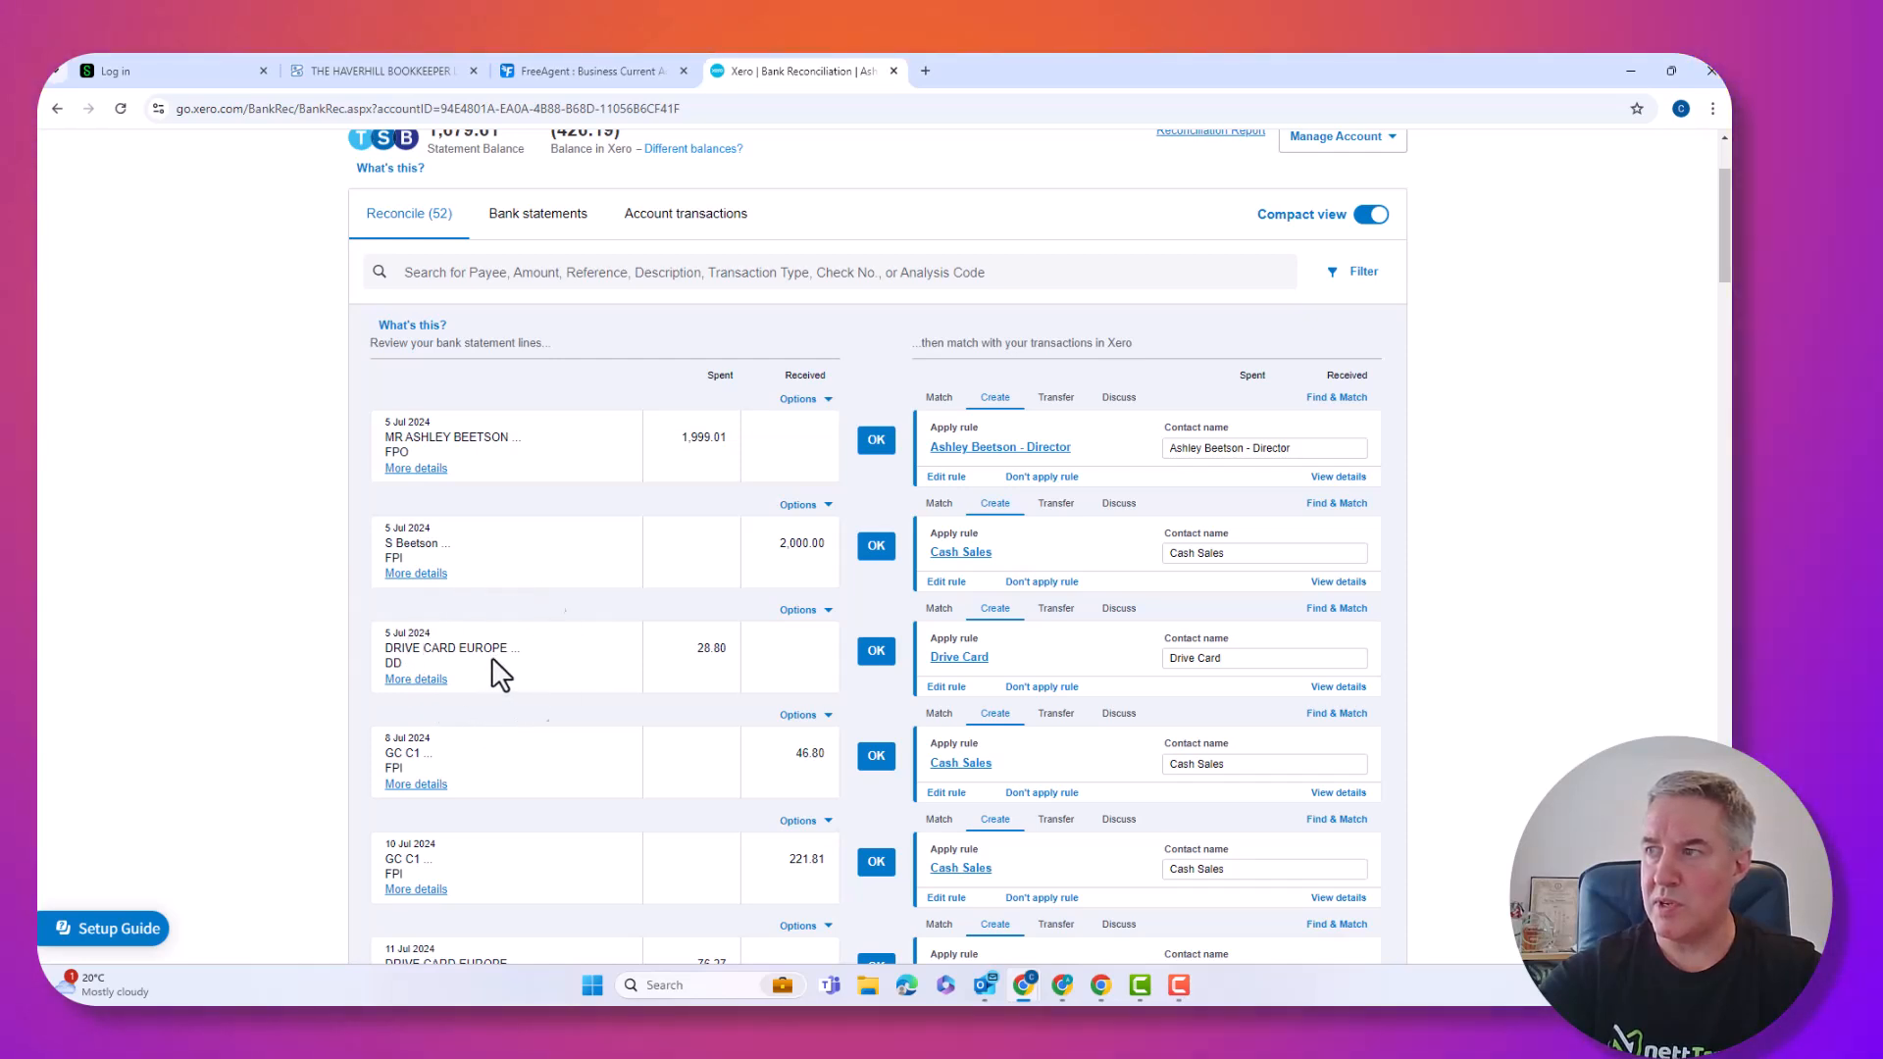
left_click(874, 655)
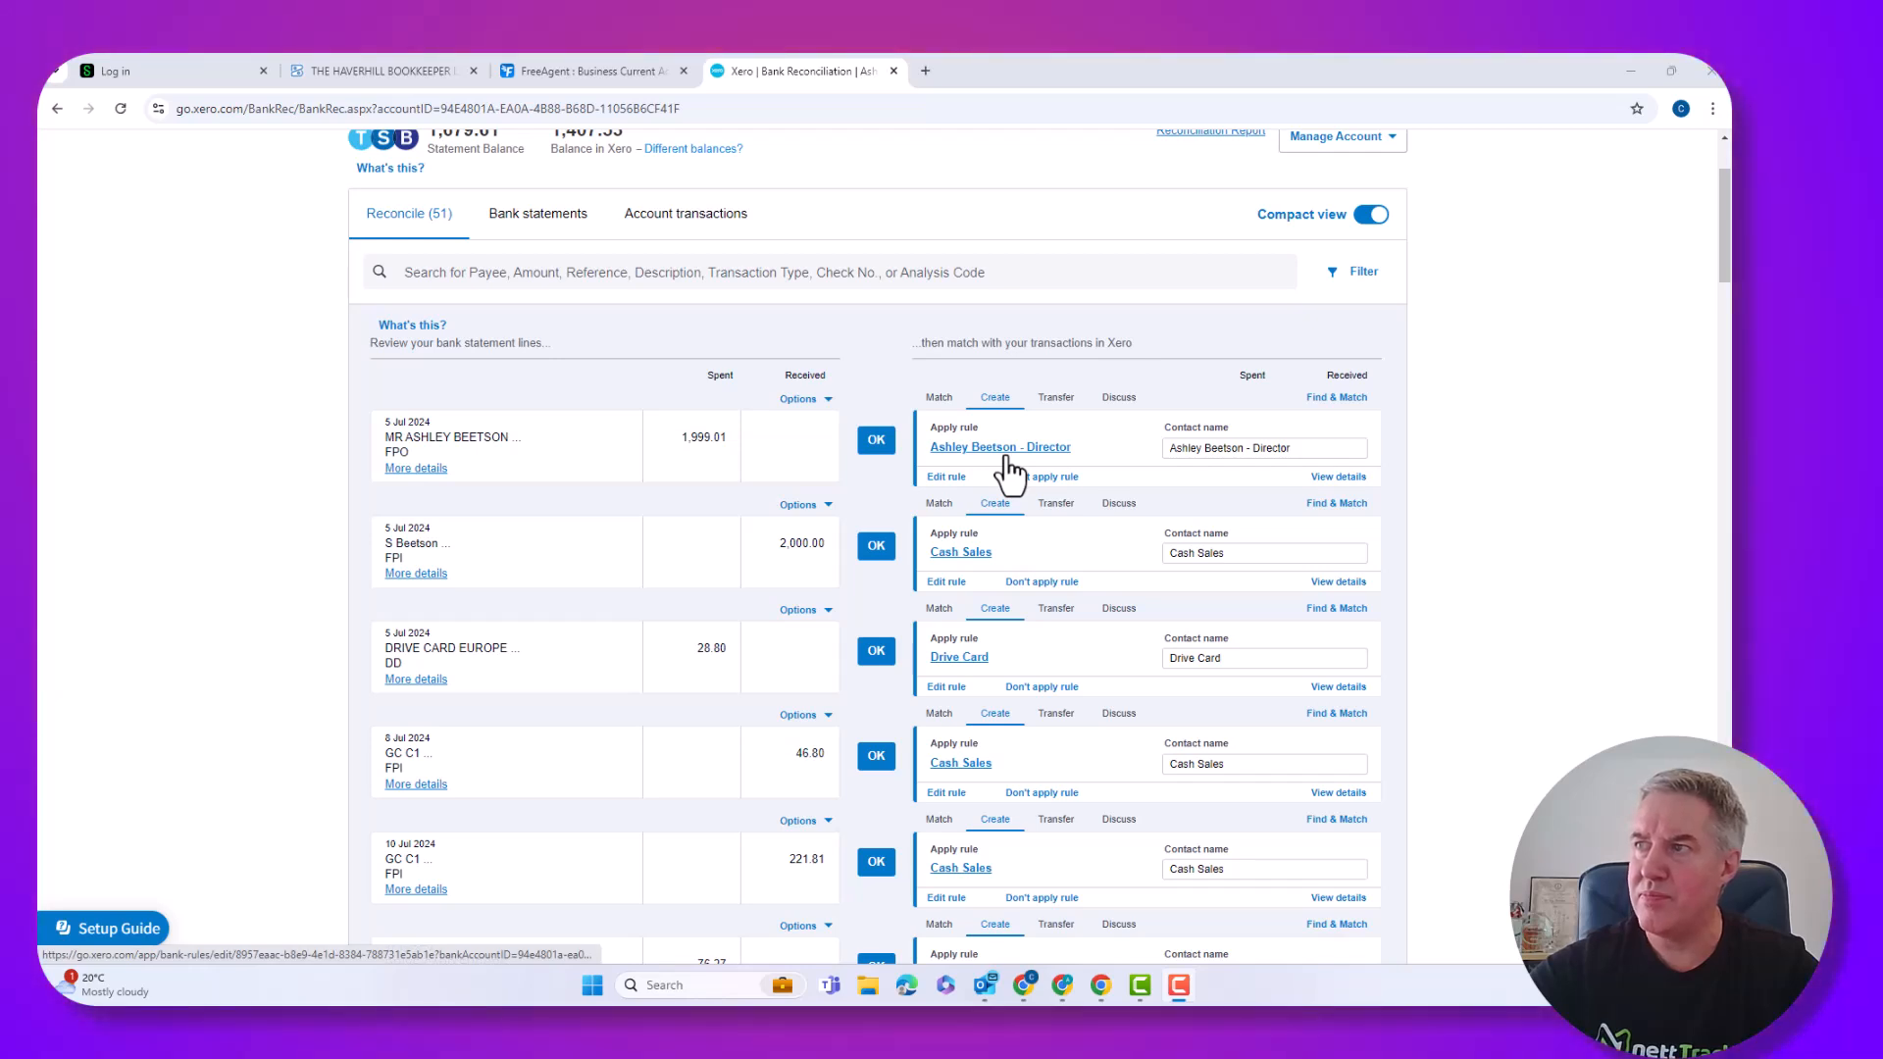
left_click(947, 481)
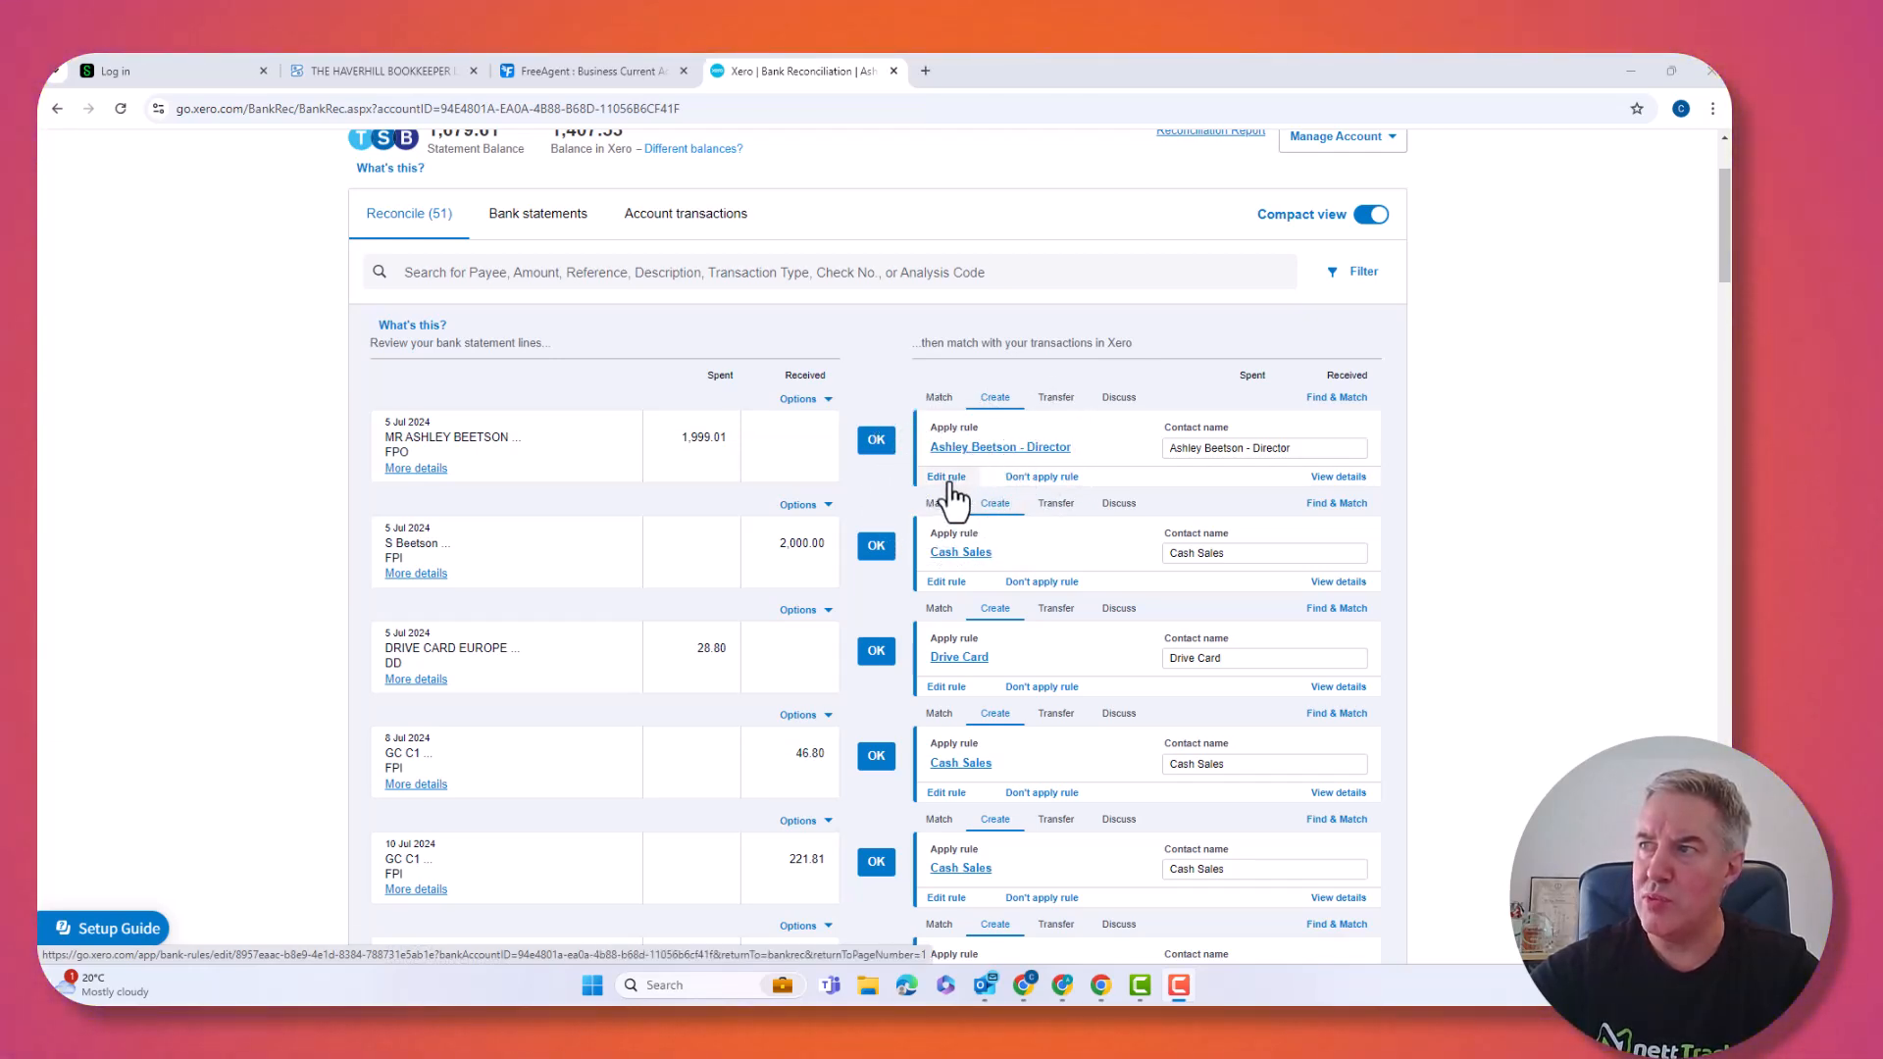
left_click(1046, 479)
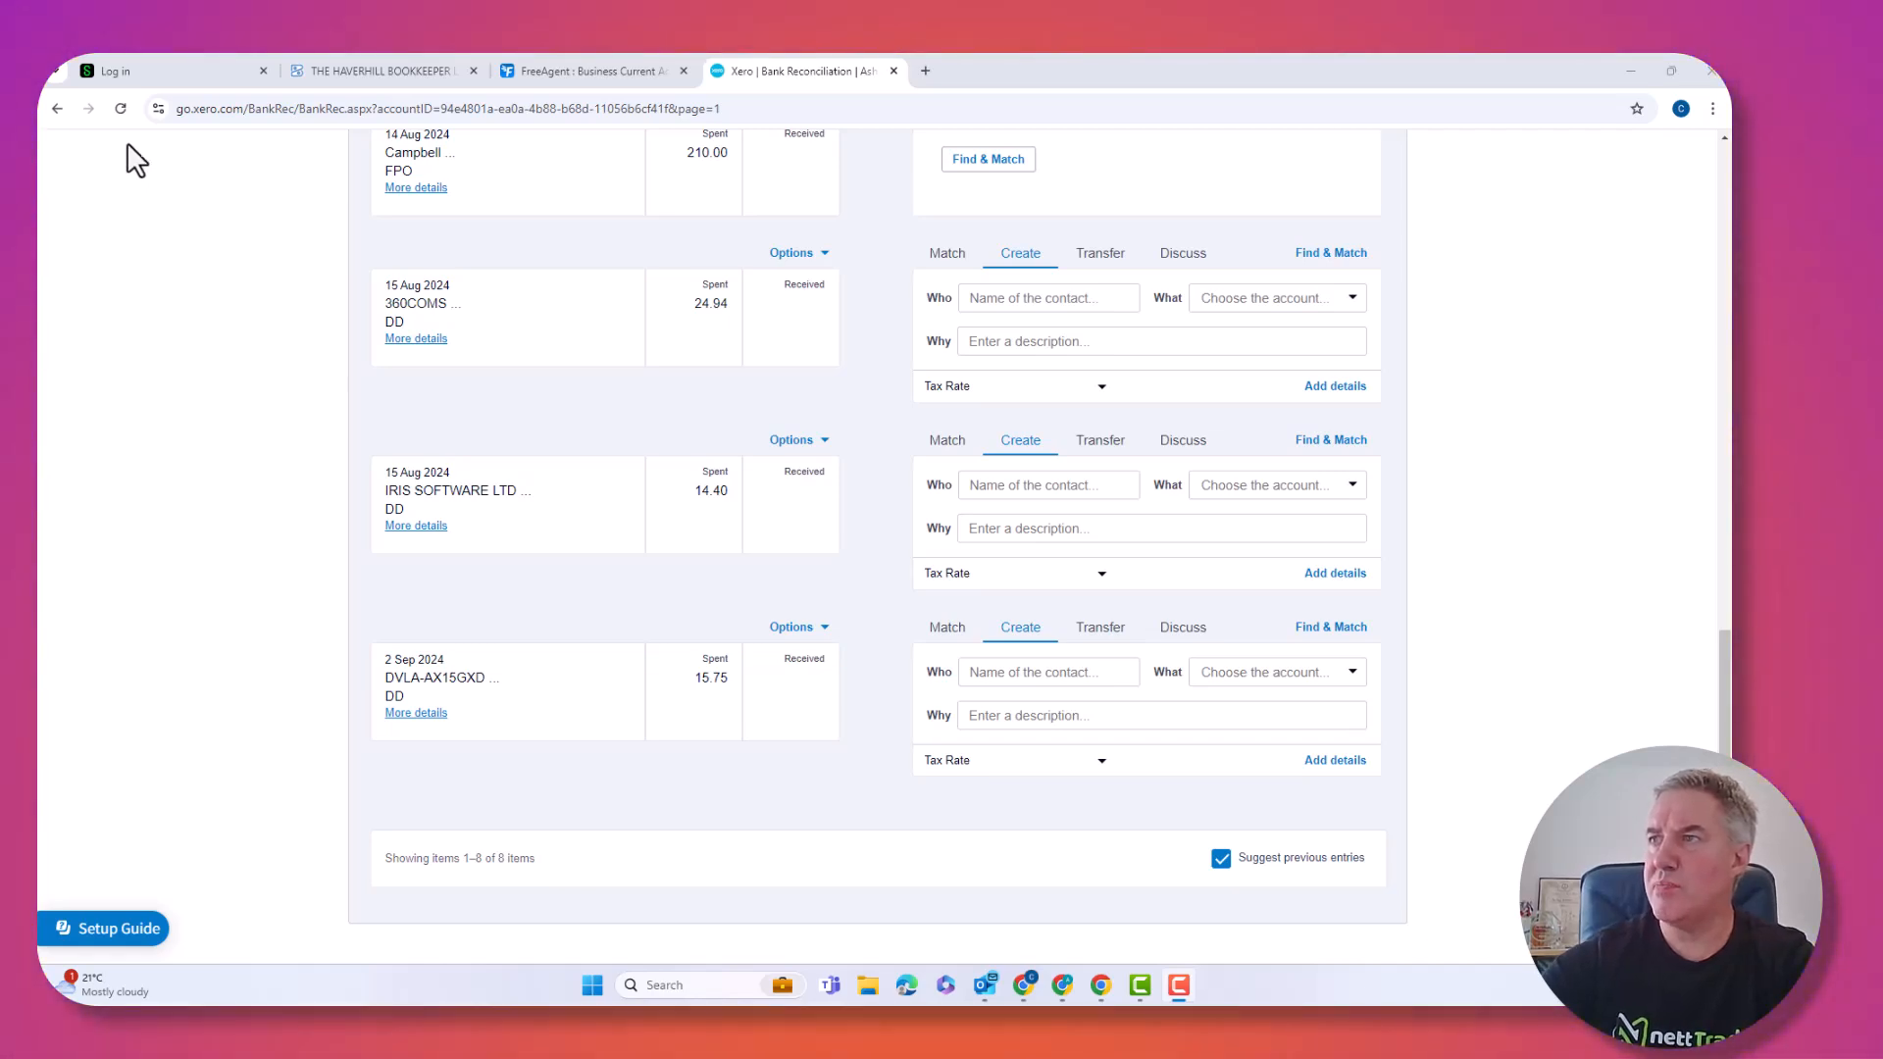
Open the full details form for the 14 Aug 210.00 payment and enter a new contact.
scroll(659, 294, "up", 1)
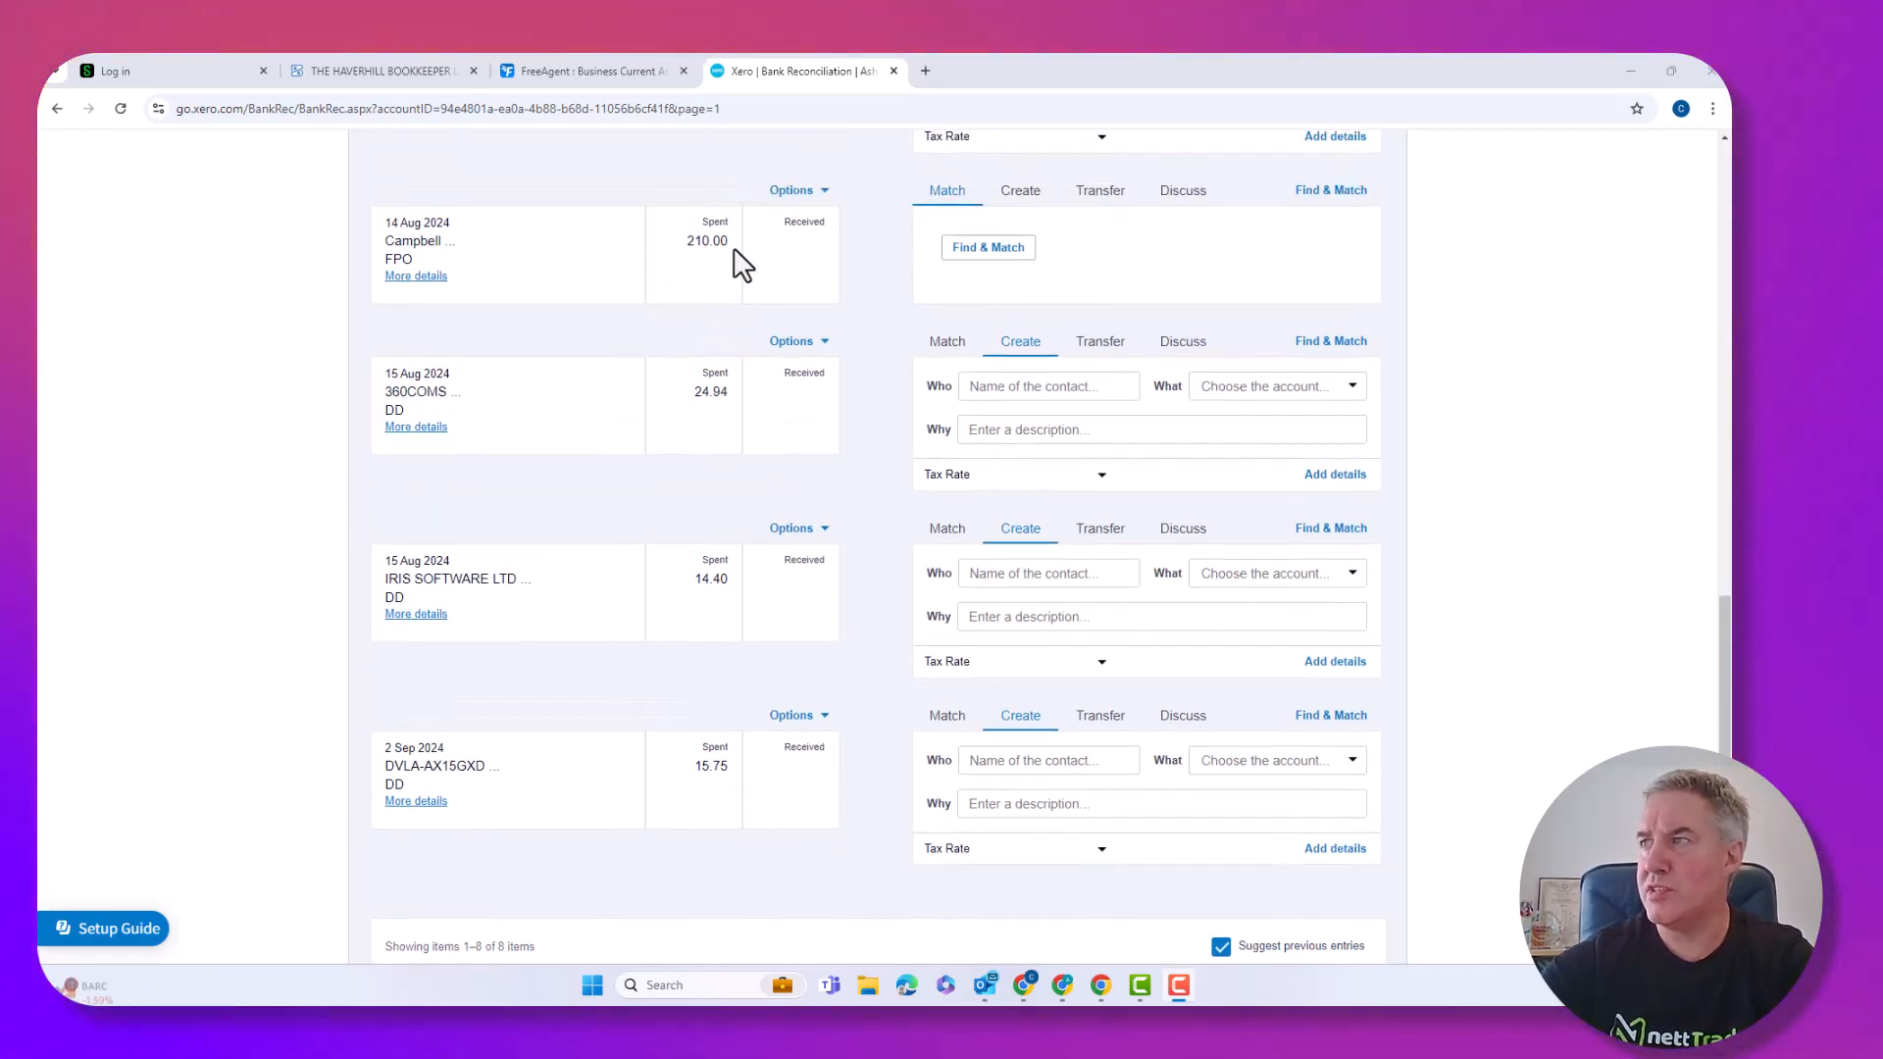
scroll(1063, 291, "up", 2)
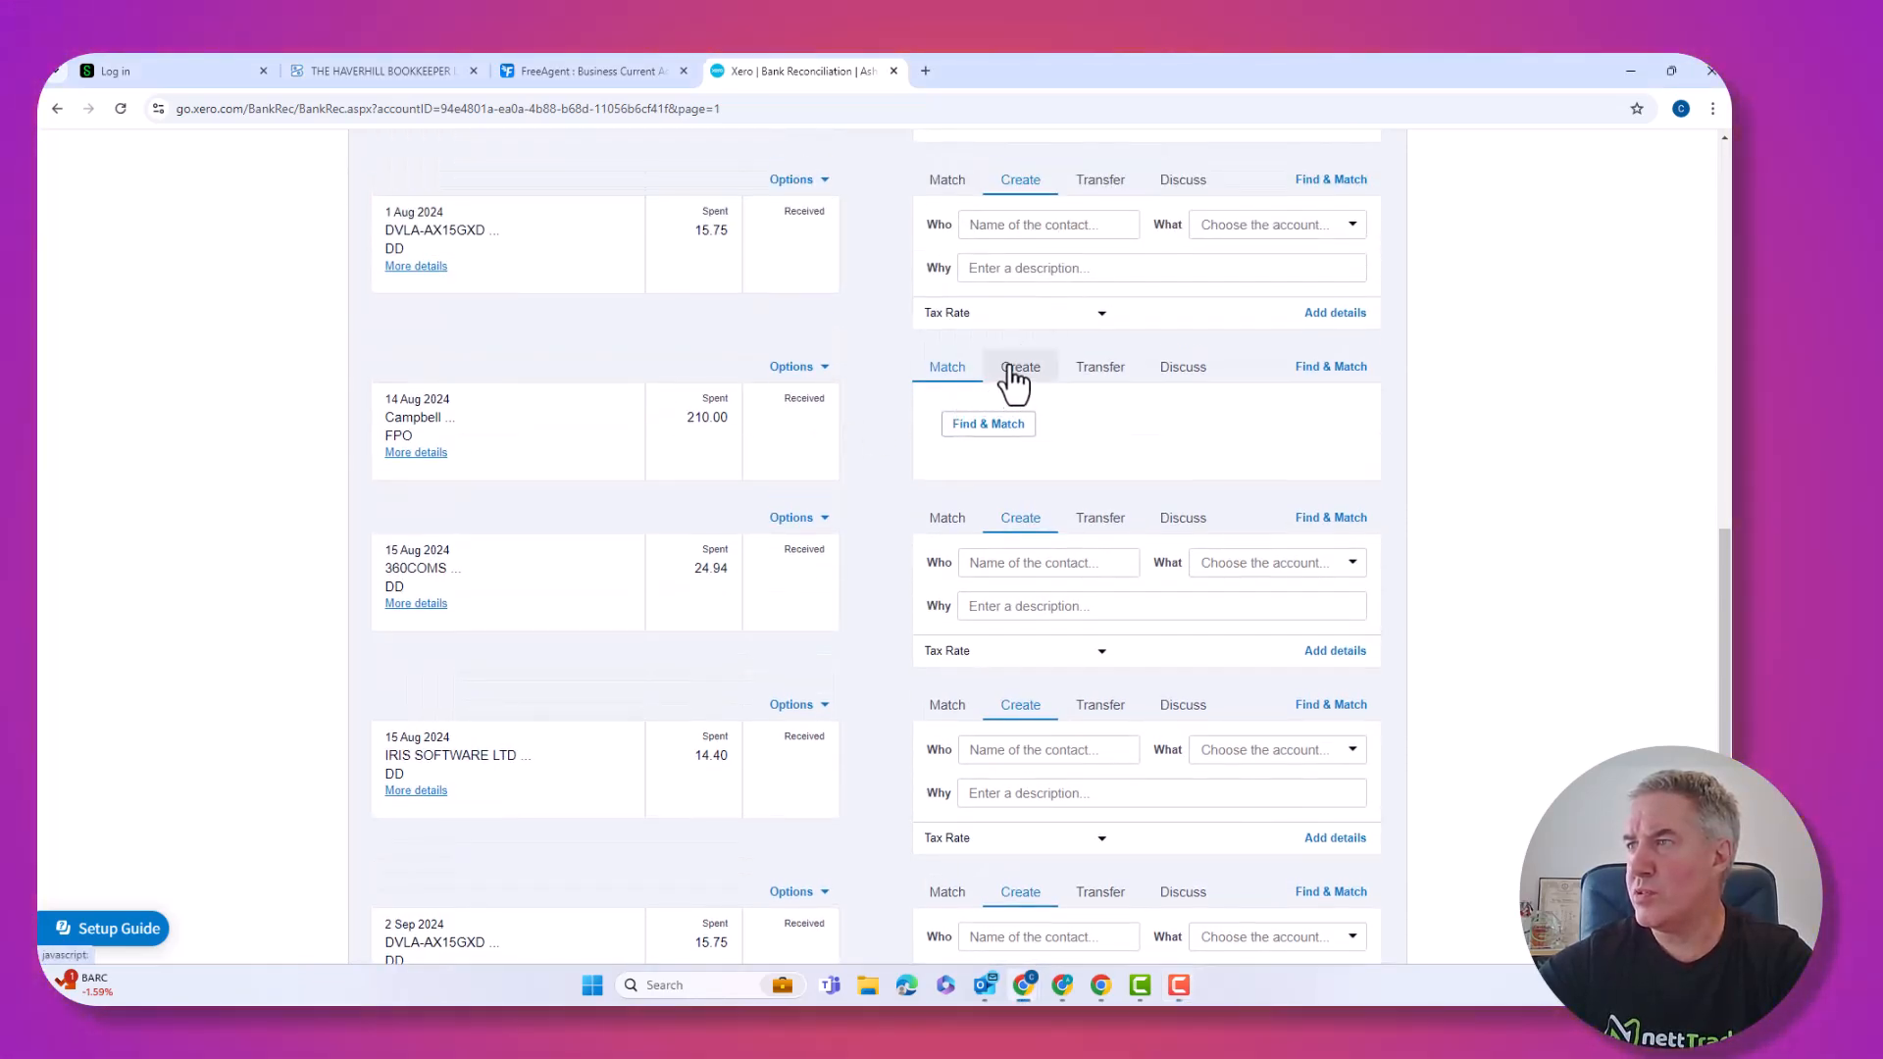
left_click(1016, 371)
left_click(1325, 500)
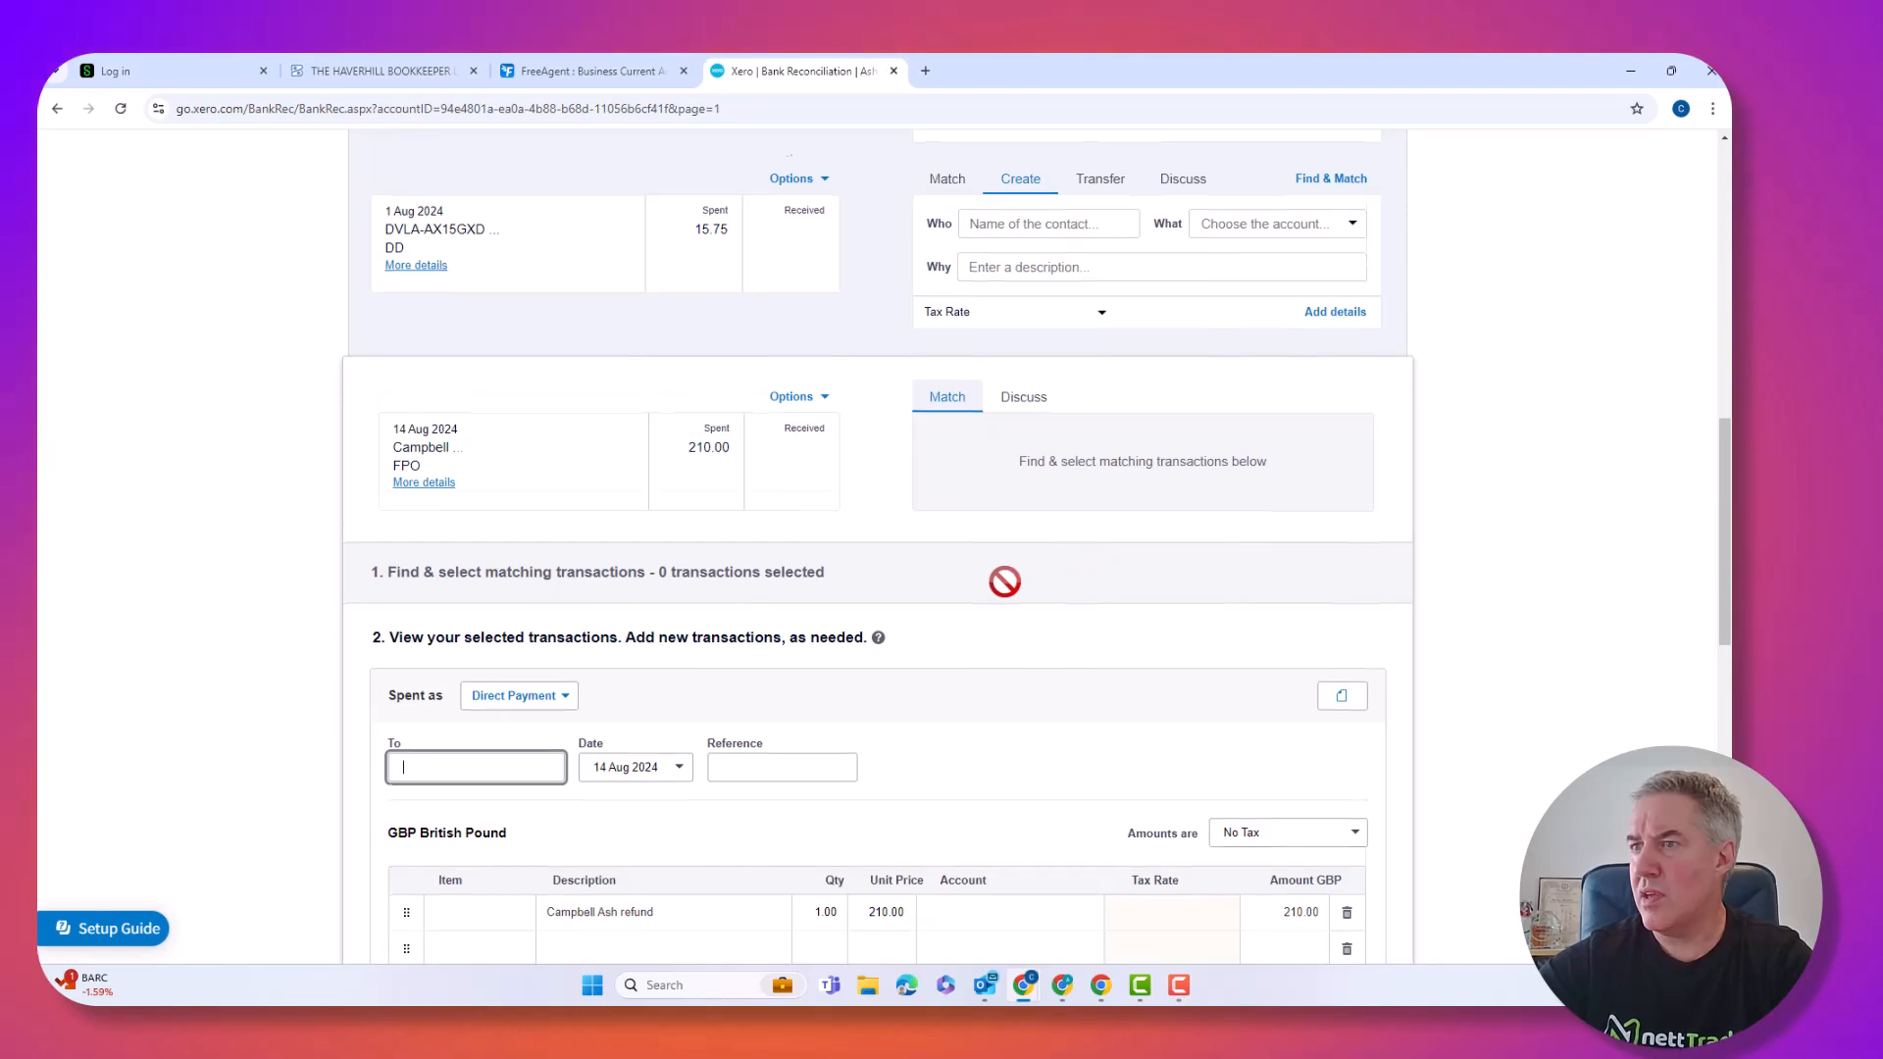
scroll(547, 673, "down", 1)
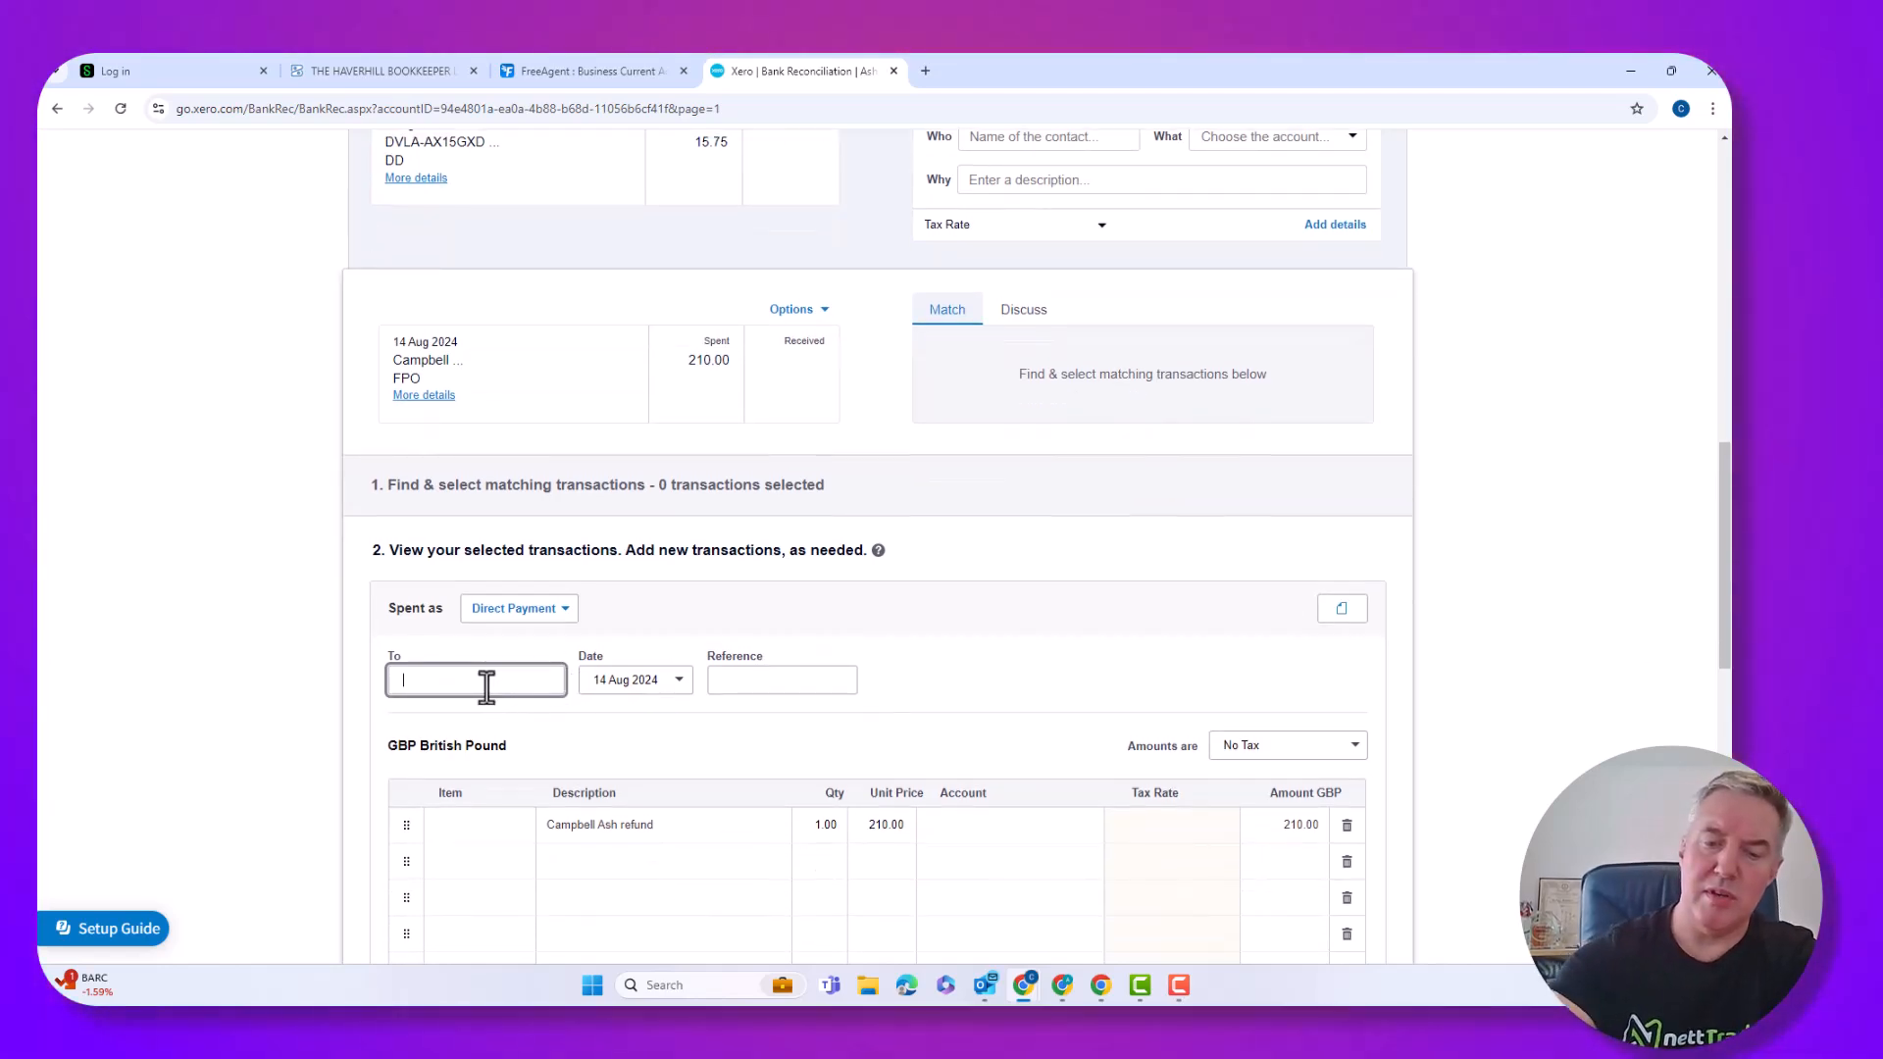
type("John Smith")
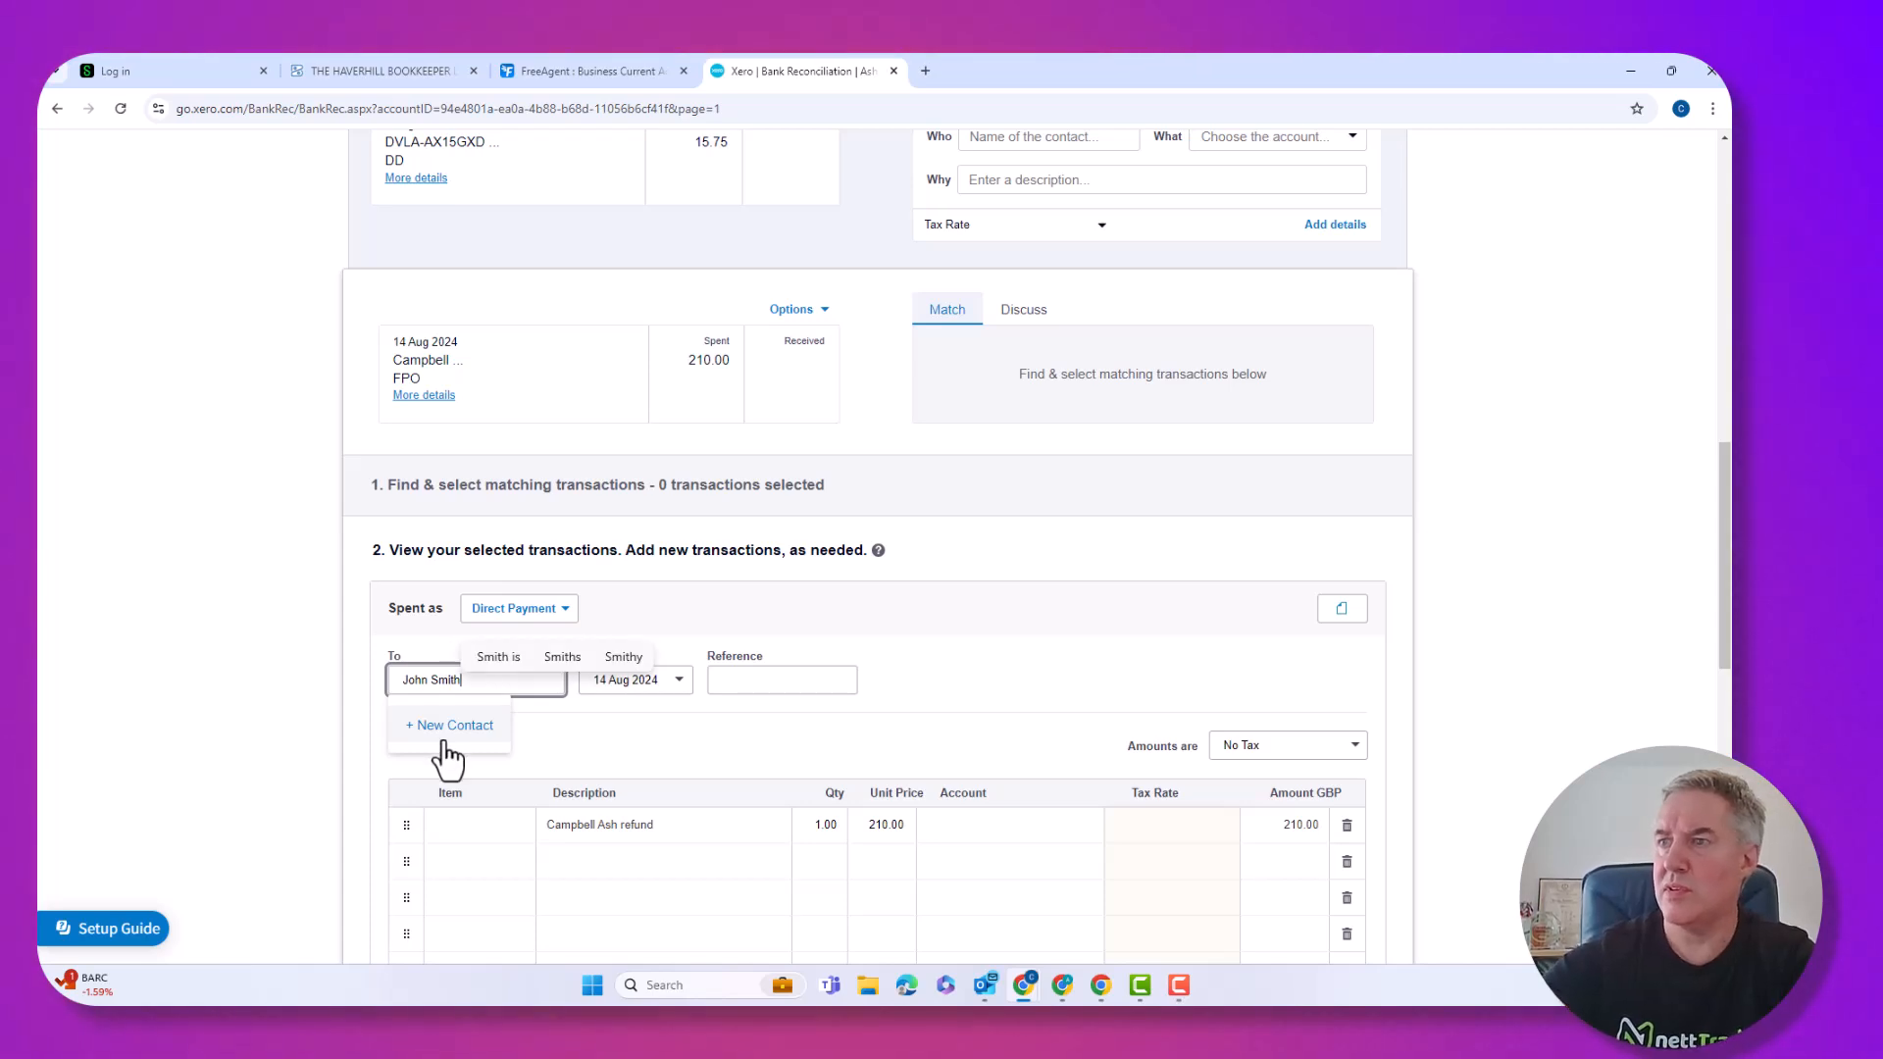
scroll(710, 743, "down", 3)
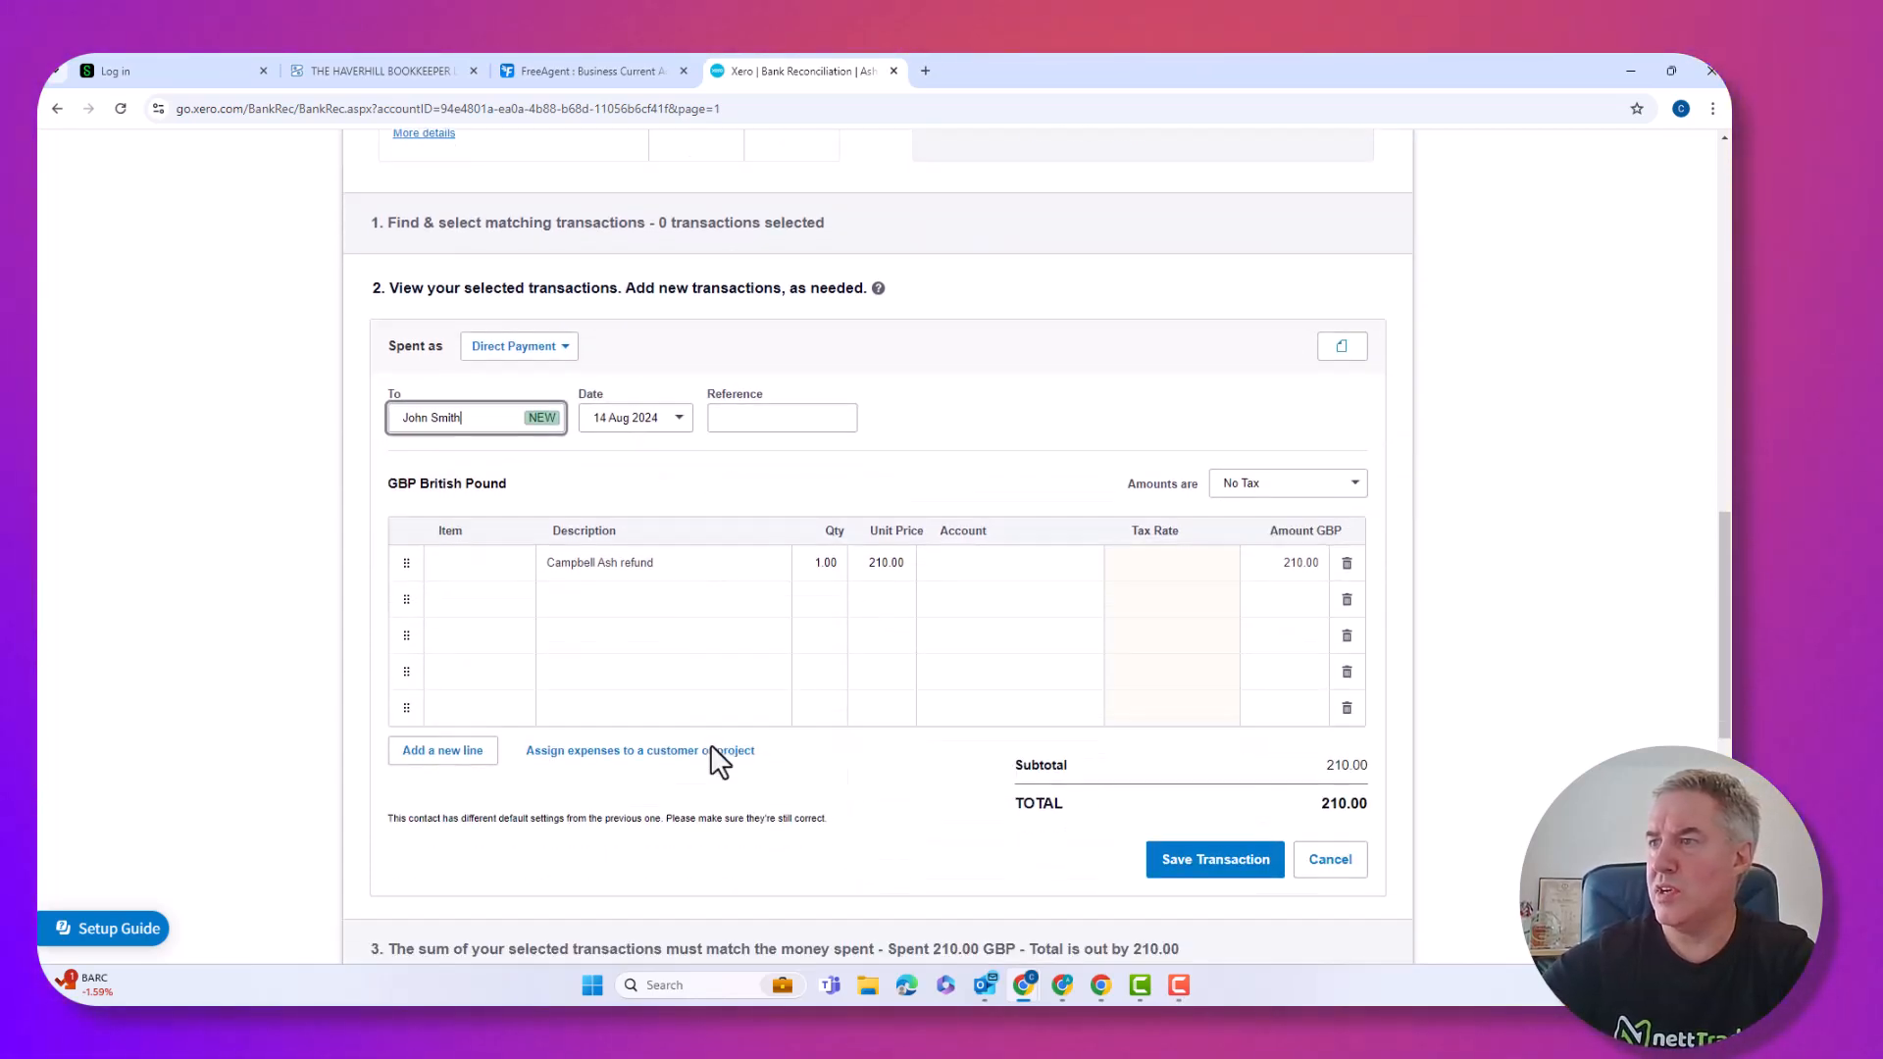
Split it into two 105.00 lines coded to 480 - Staff Training and 310 - Cost of Goods Sold.
left_click(711, 561)
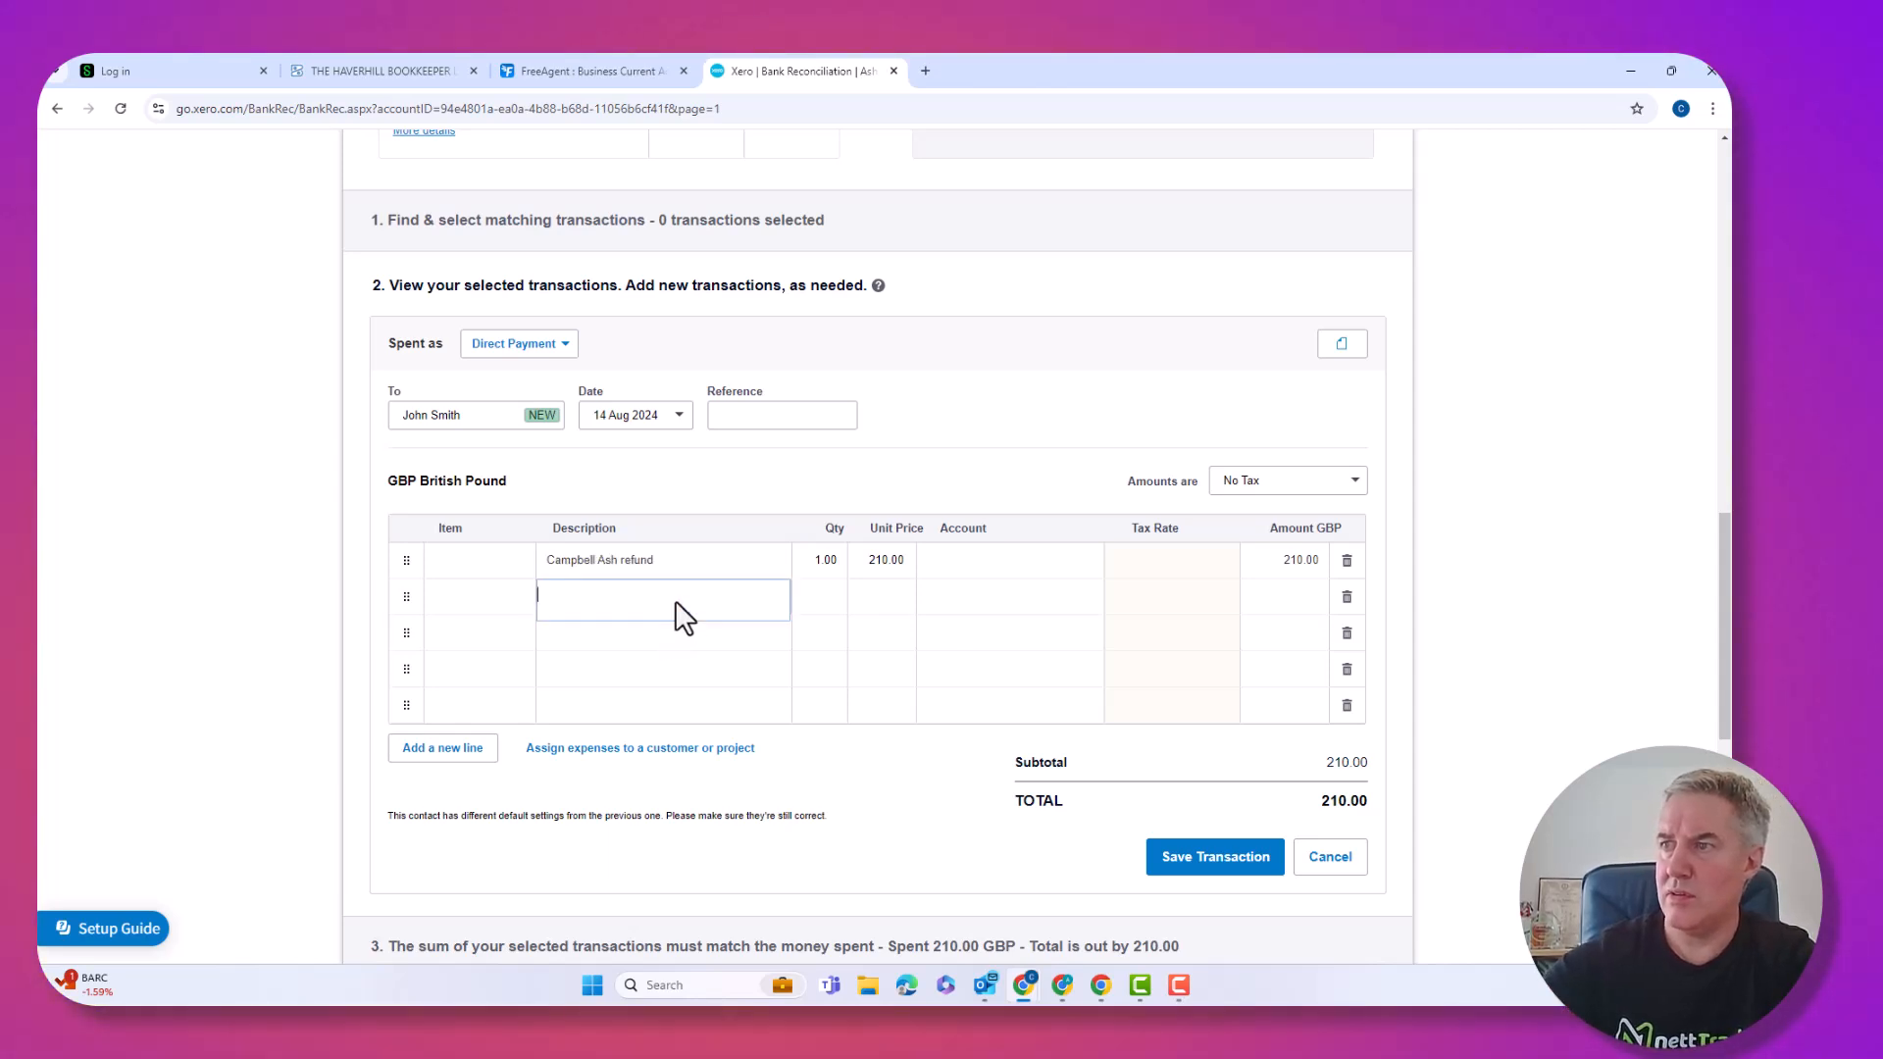
type("Refund")
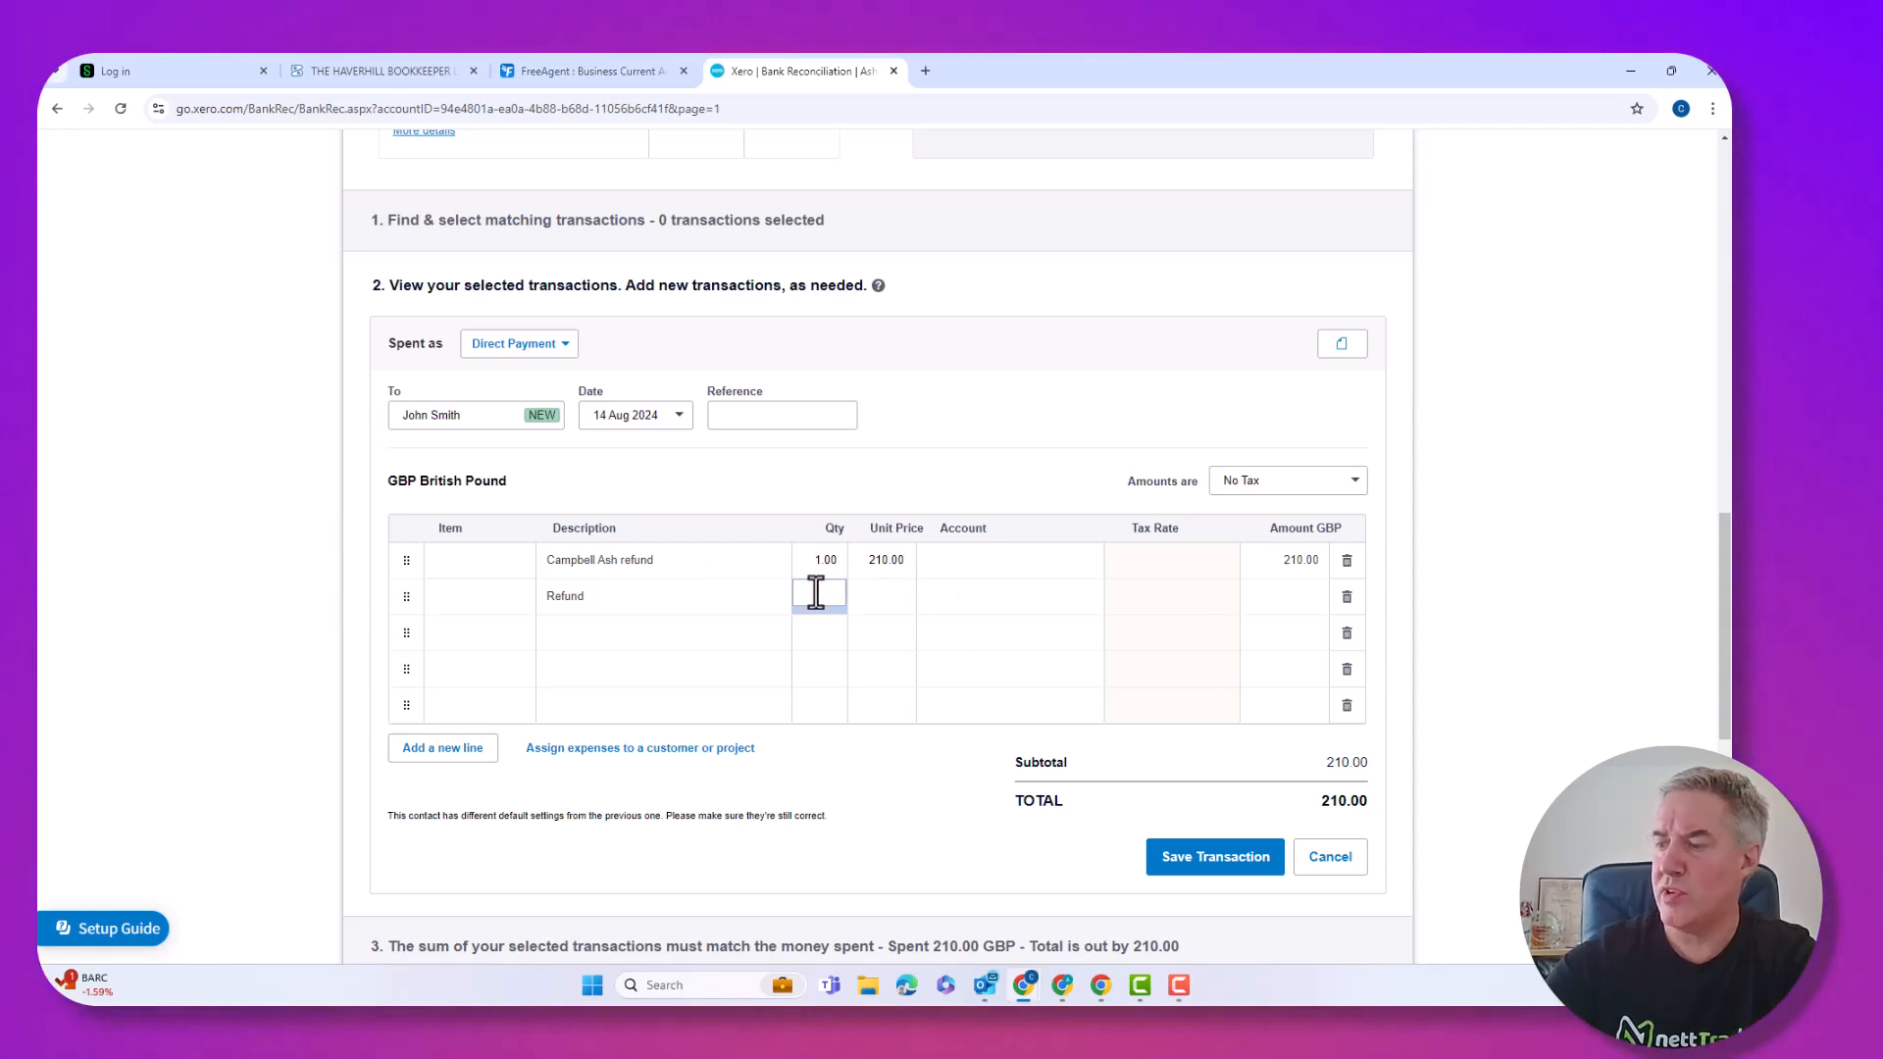
left_click(876, 562)
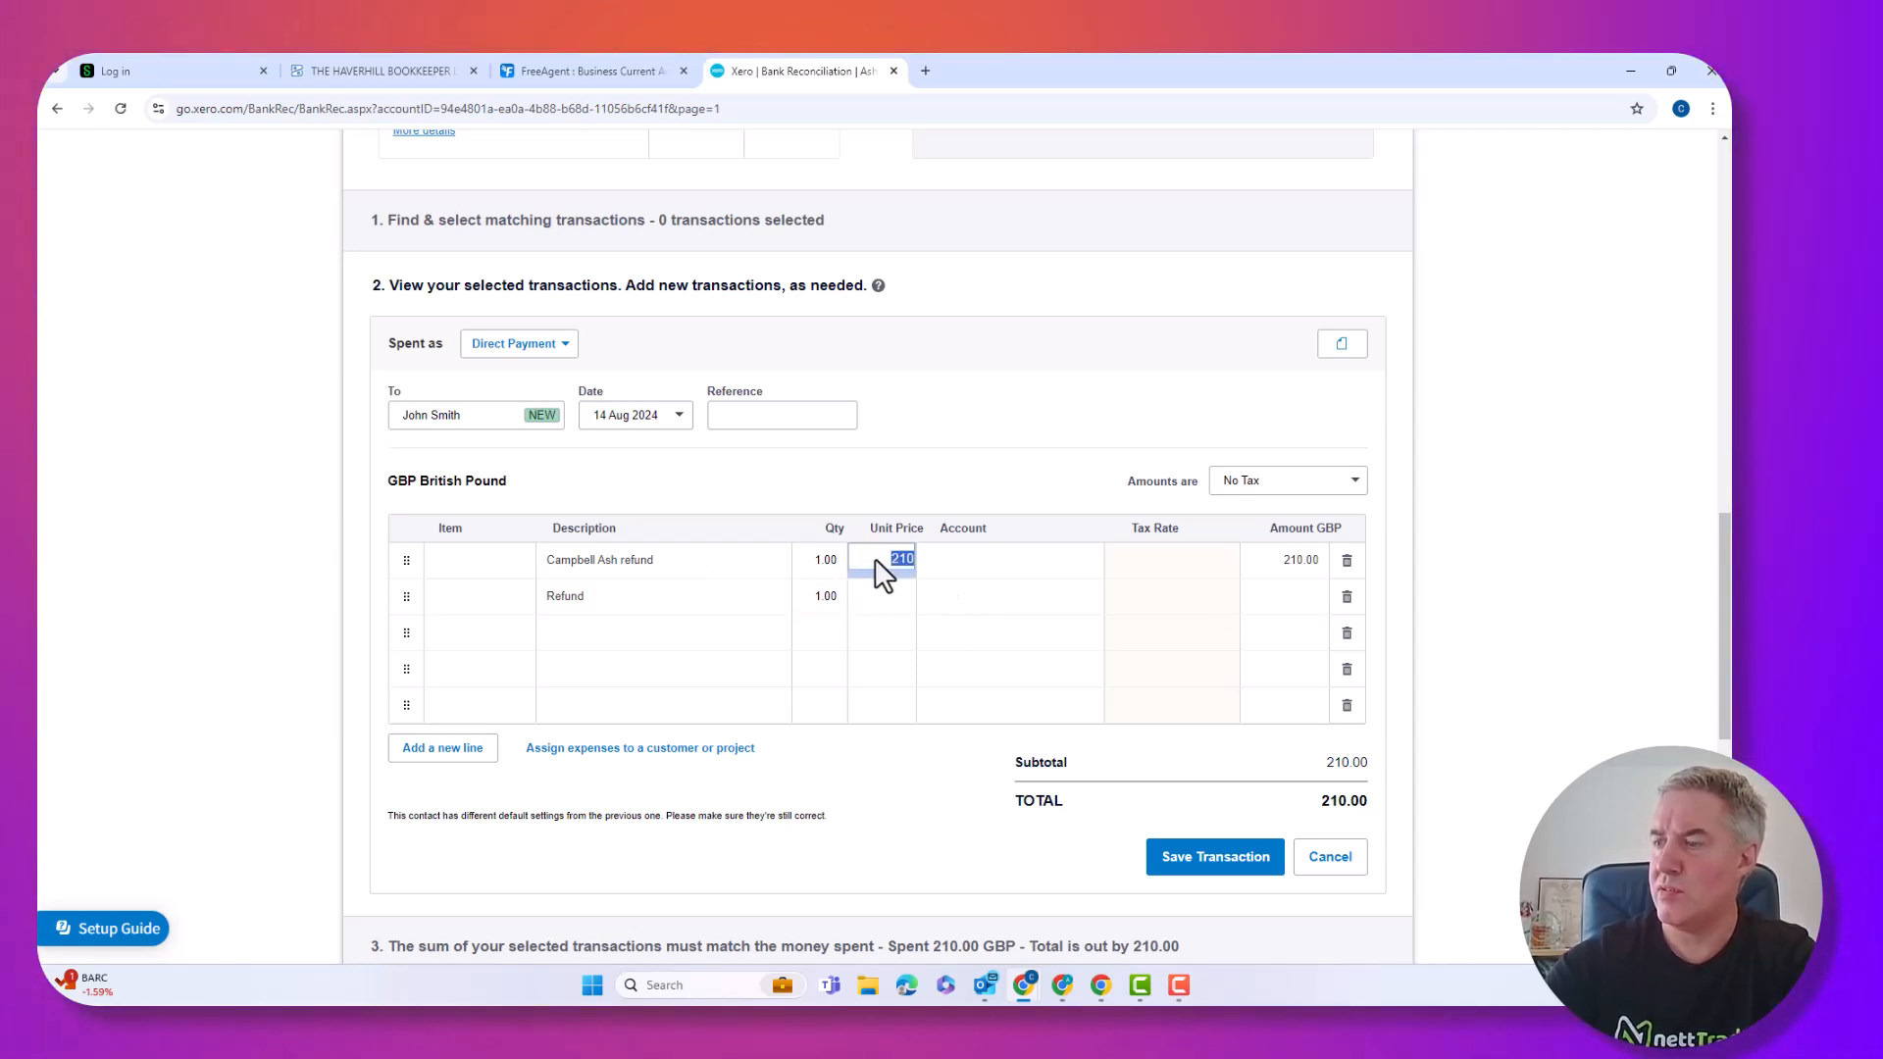
type("105")
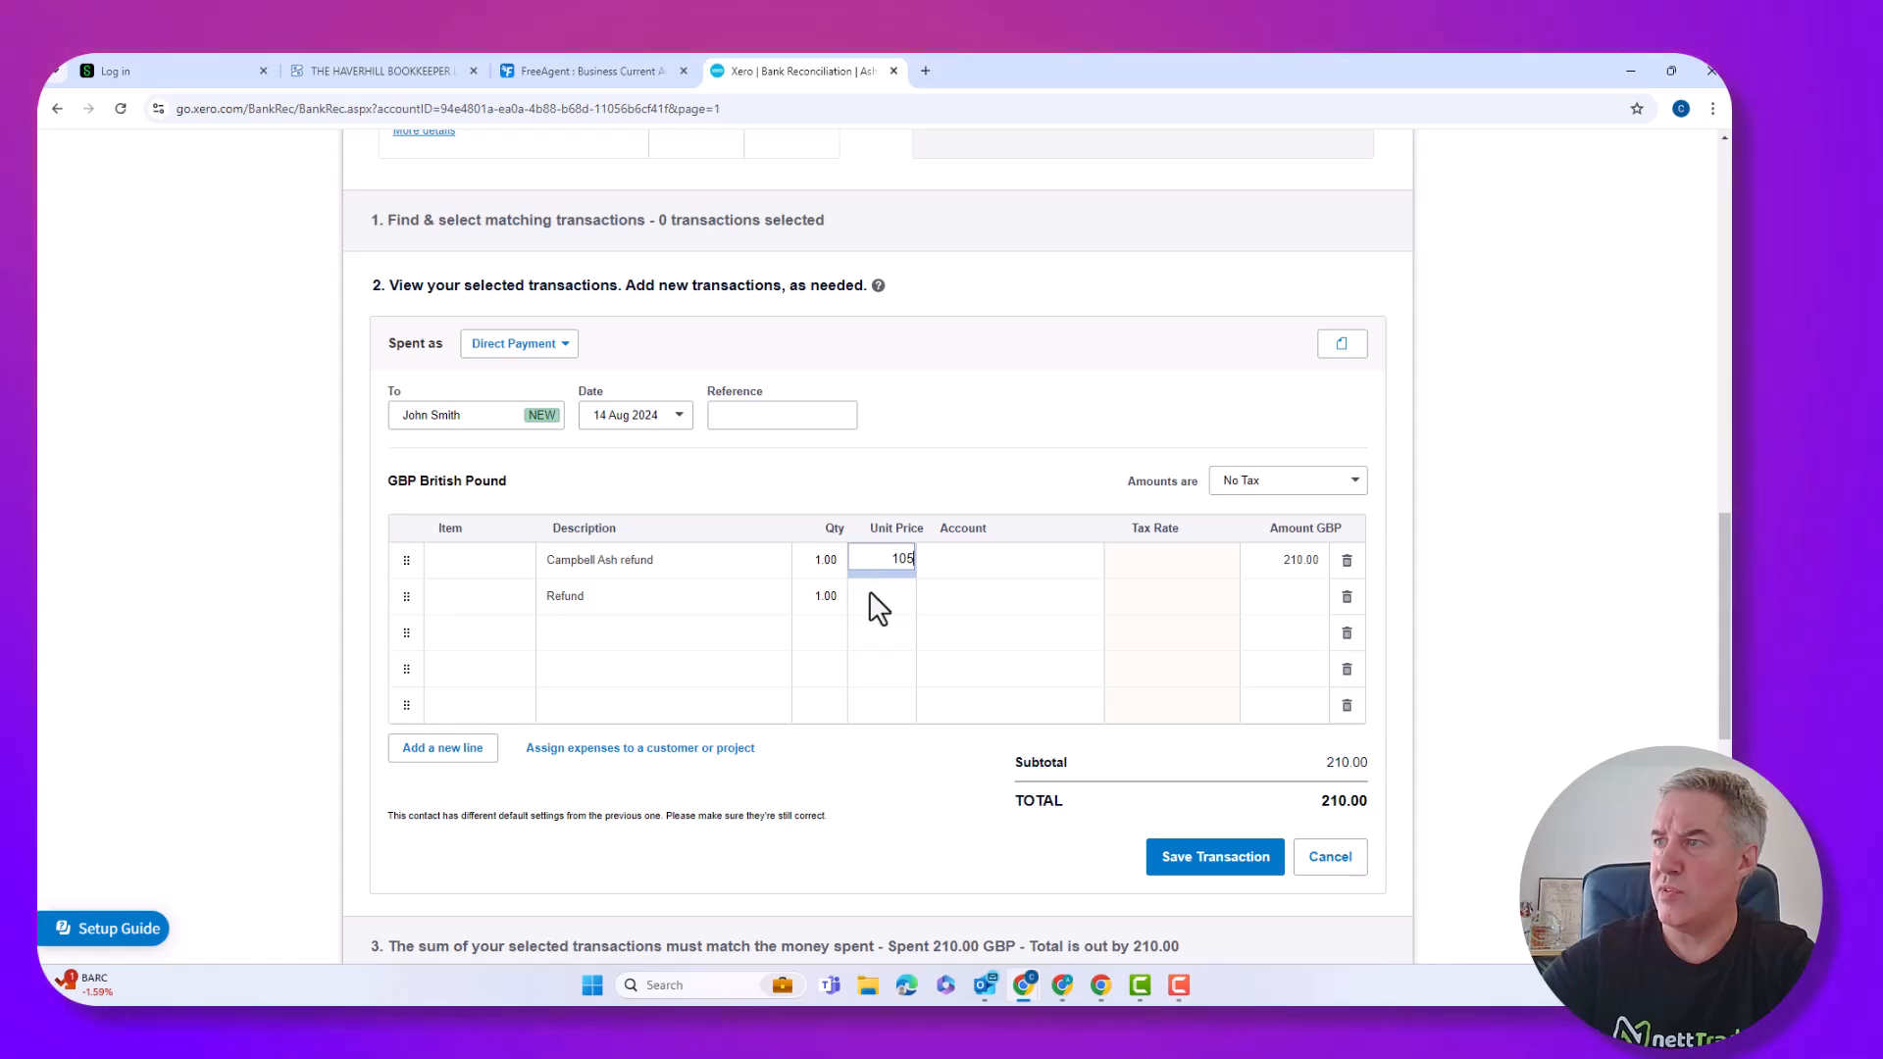
left_click(869, 592)
type("105")
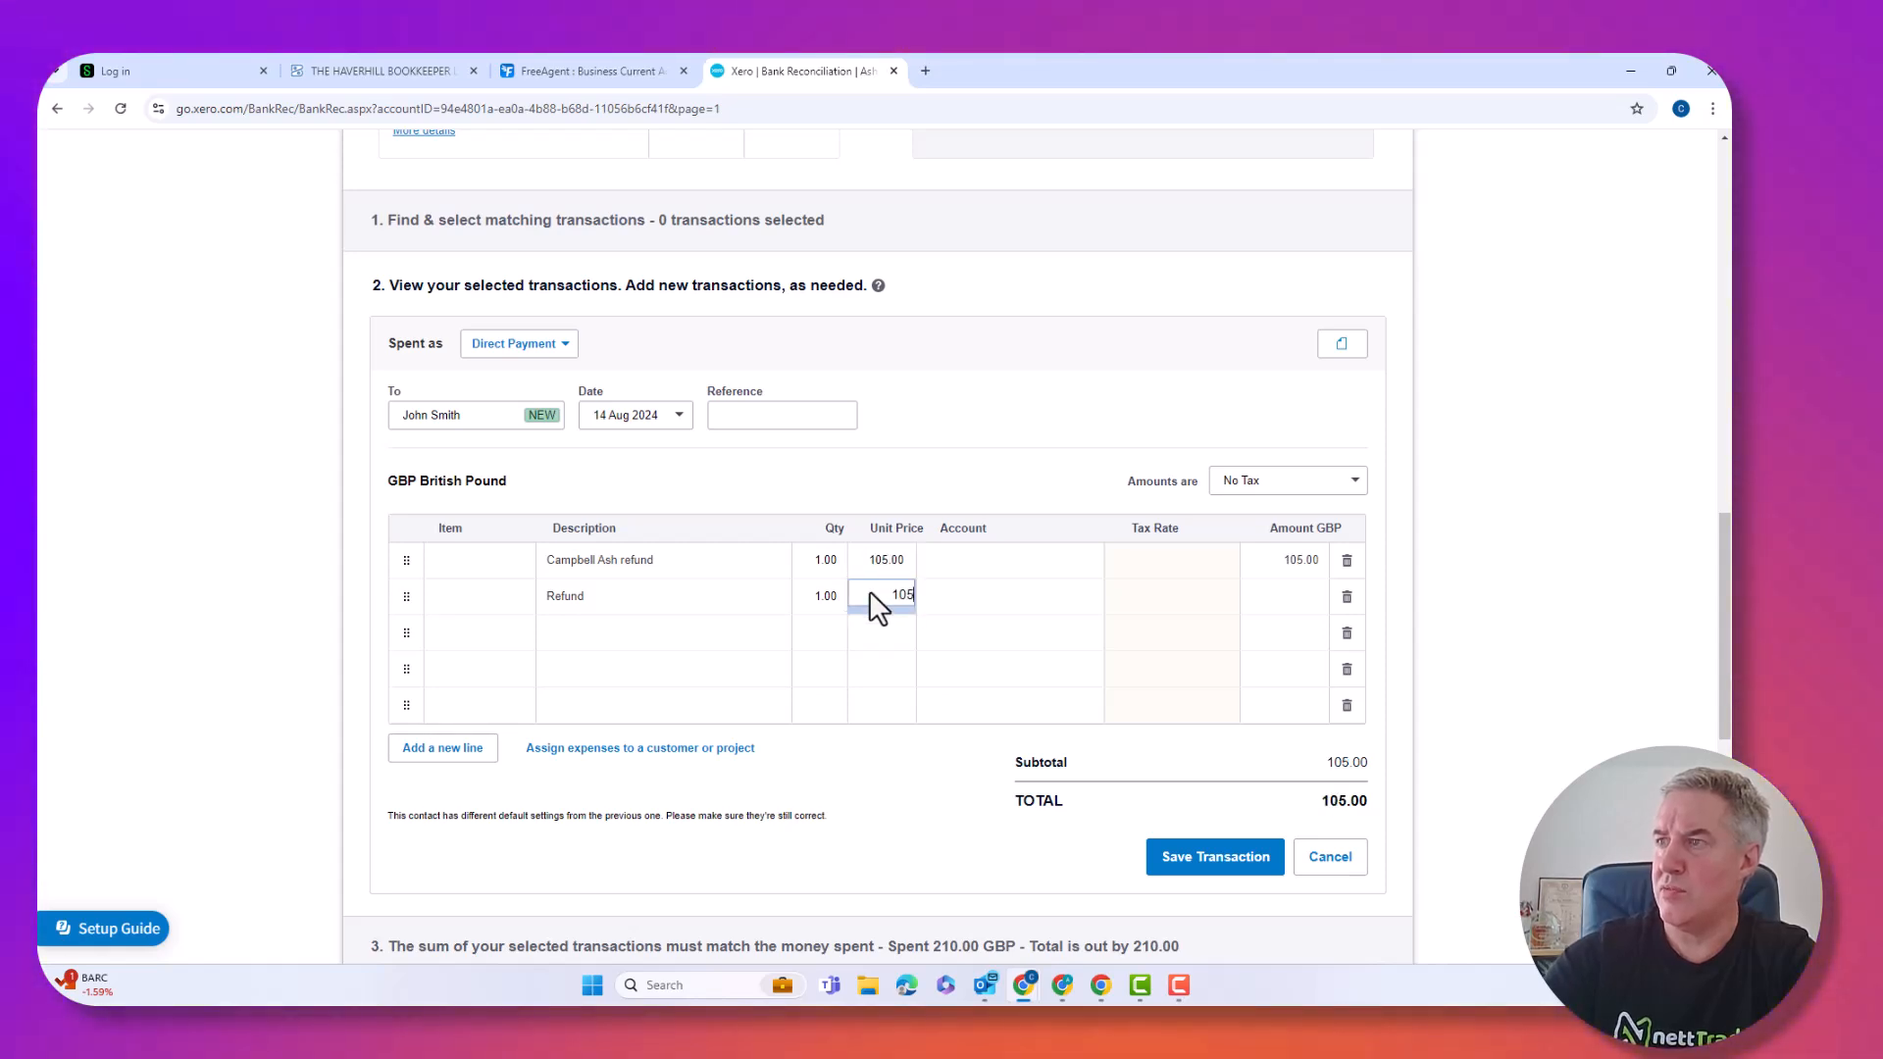
left_click(960, 561)
type("tra")
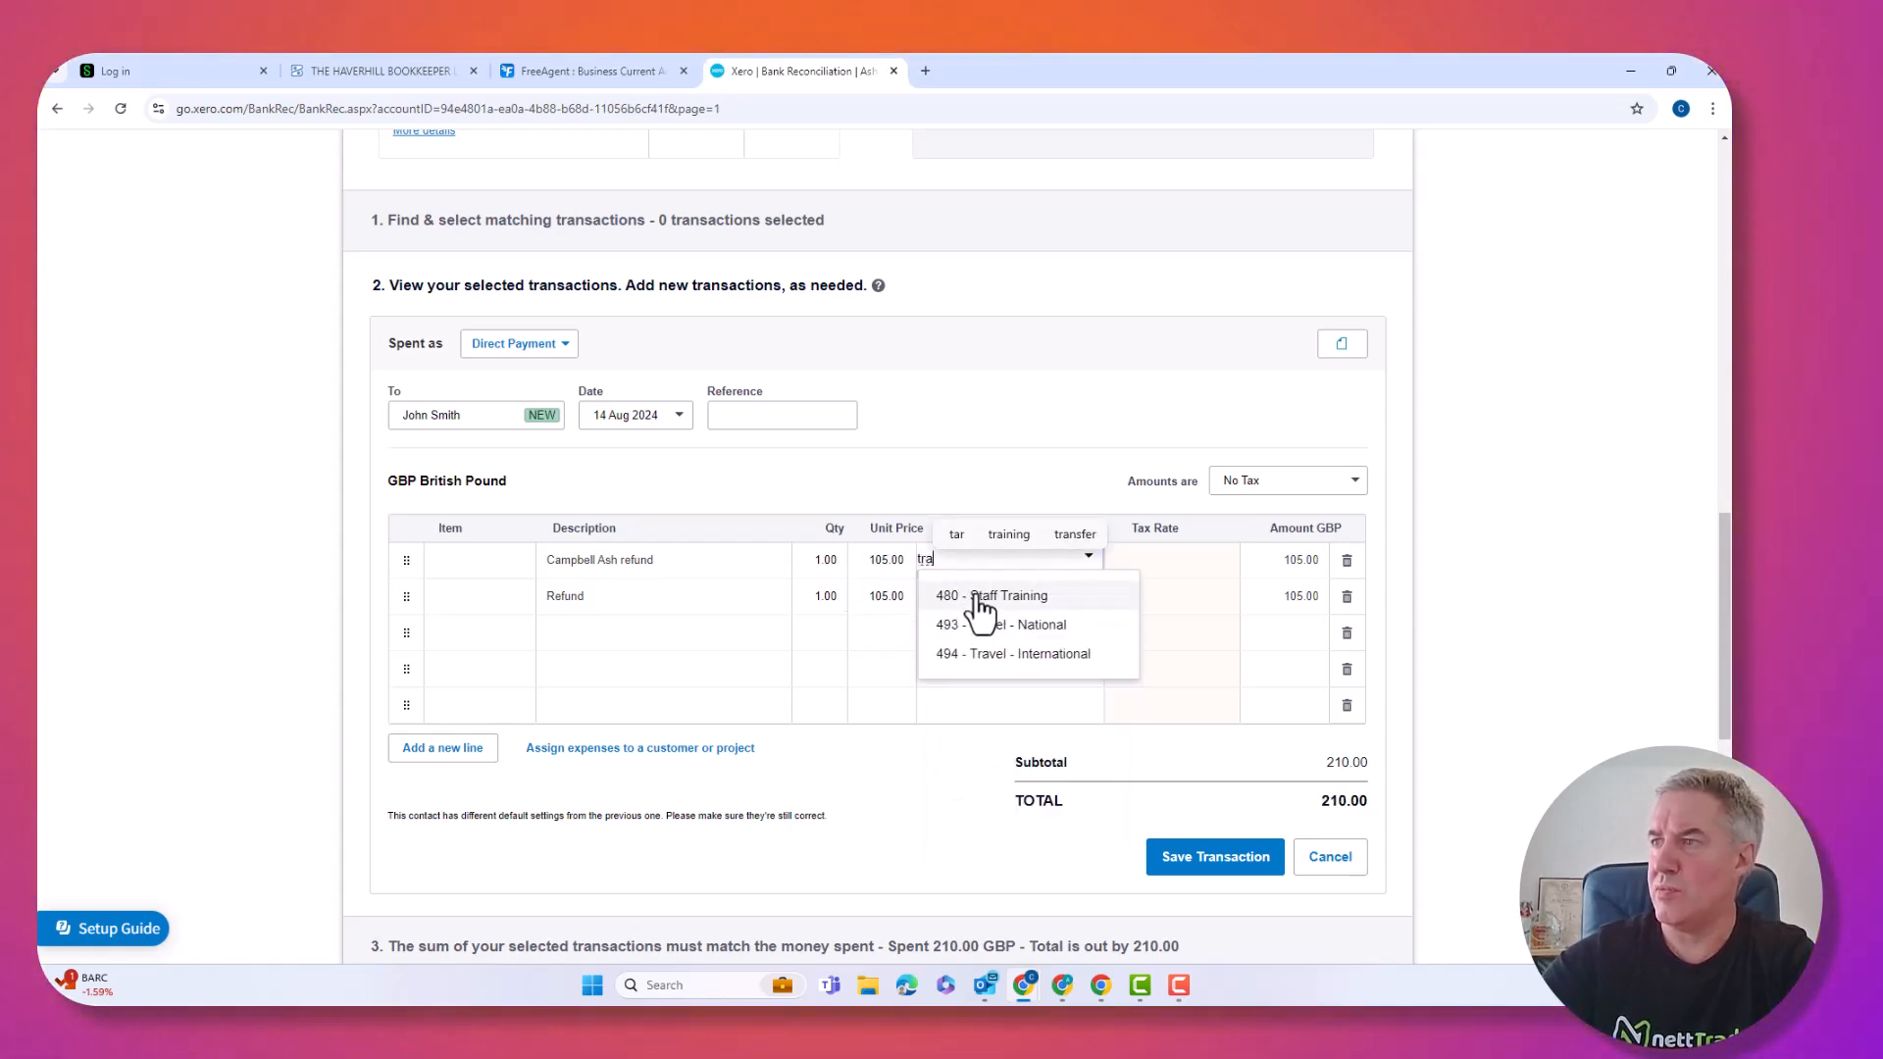
left_click(981, 593)
left_click(975, 596)
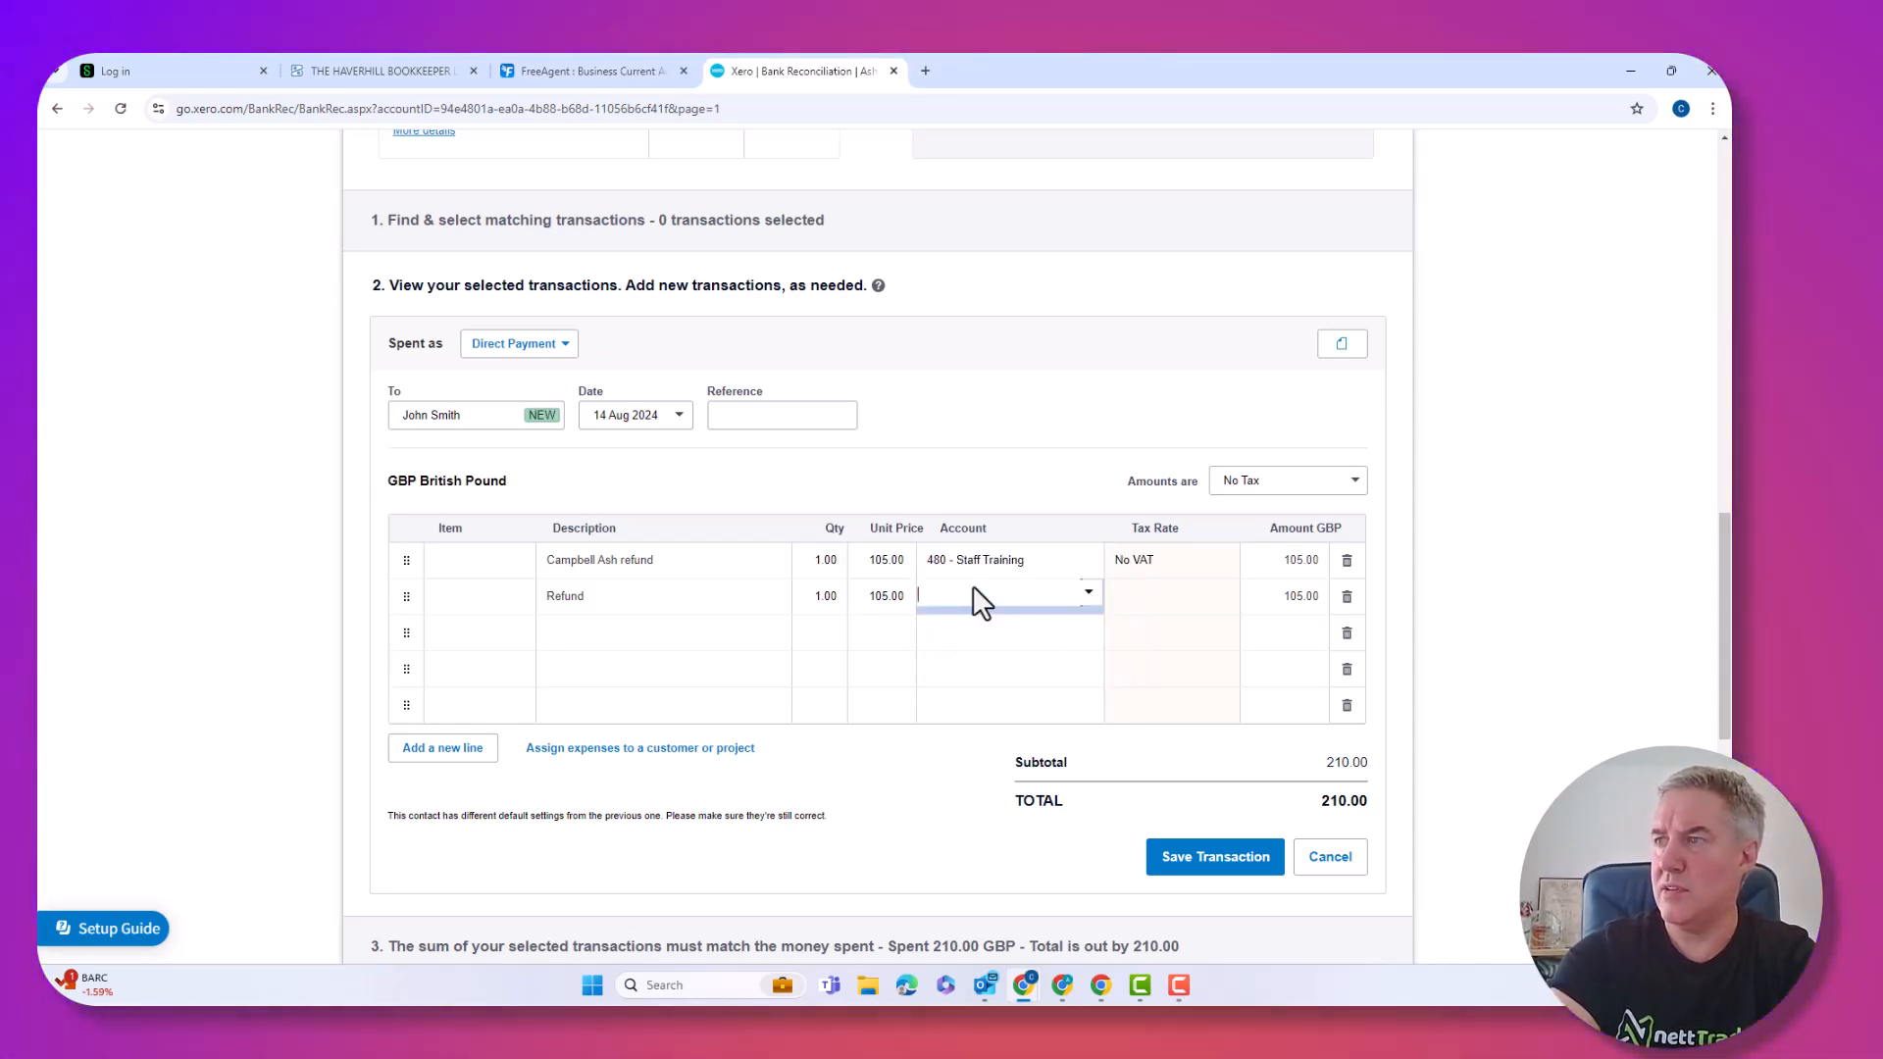
type("cos")
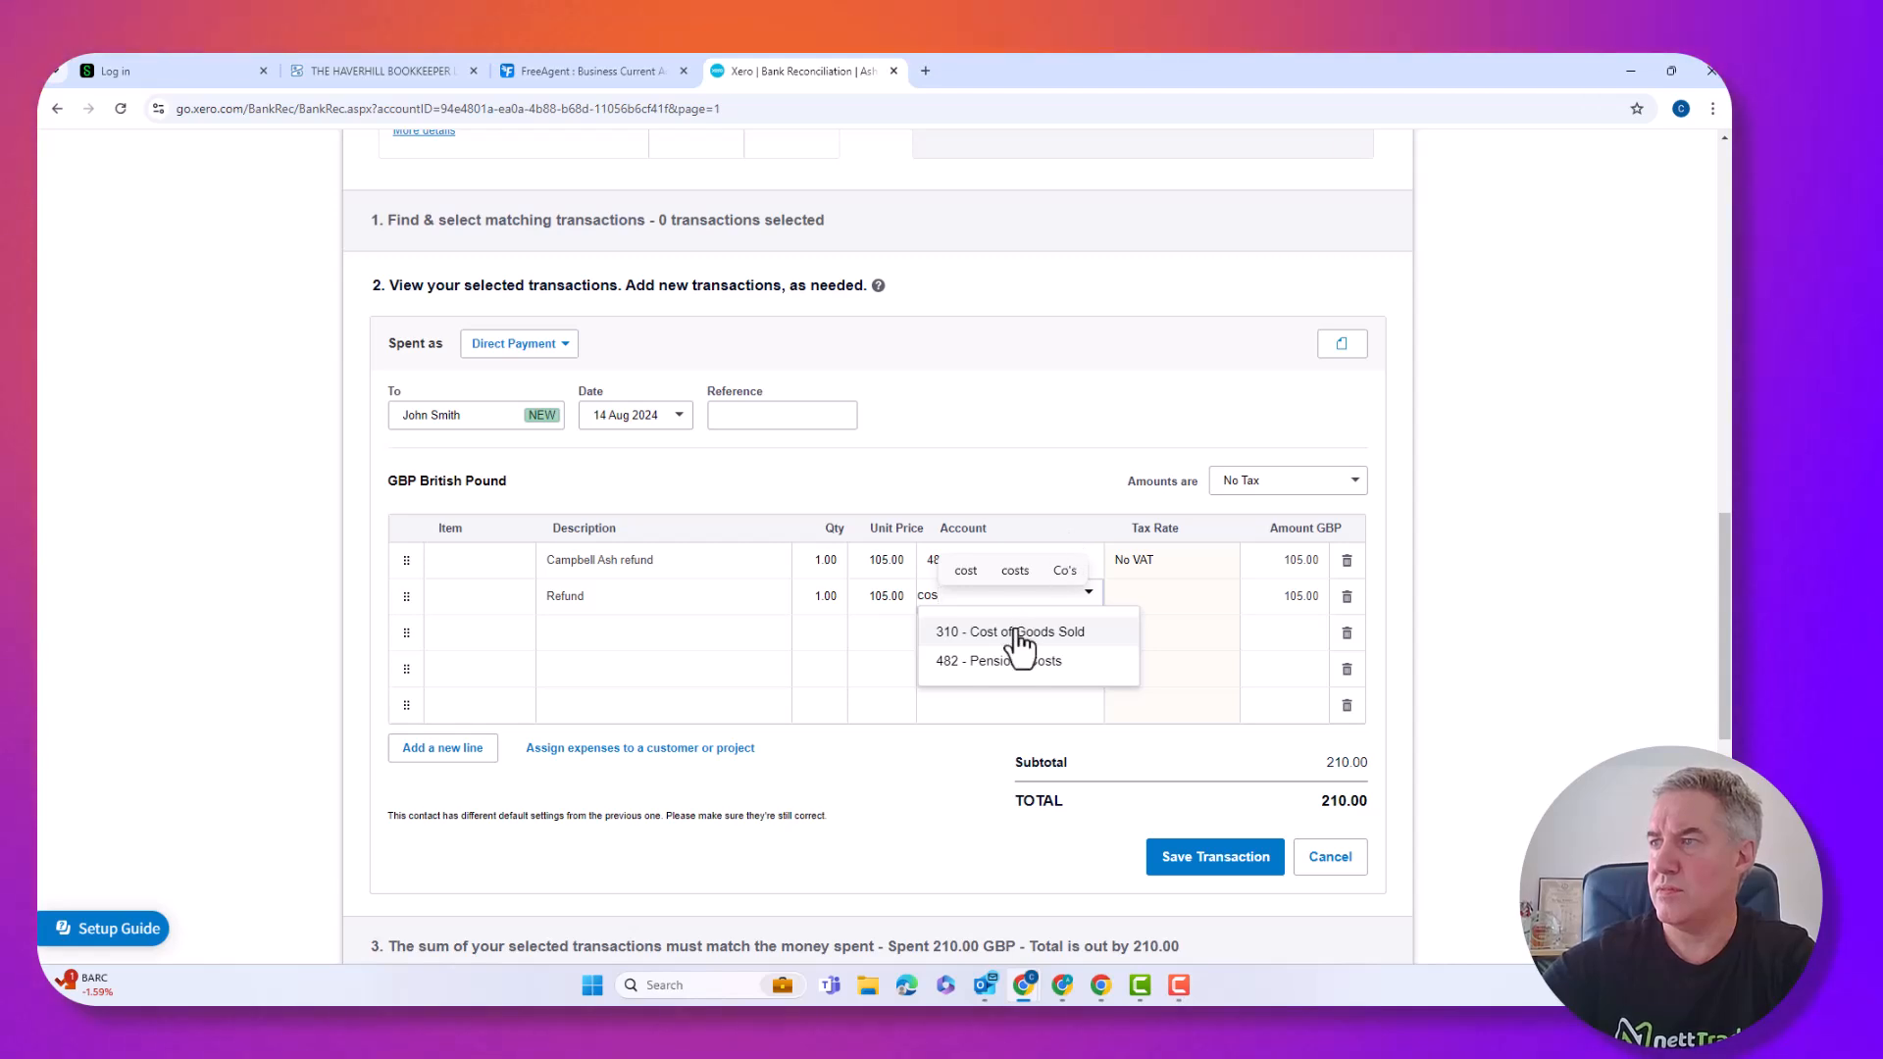
left_click(1021, 640)
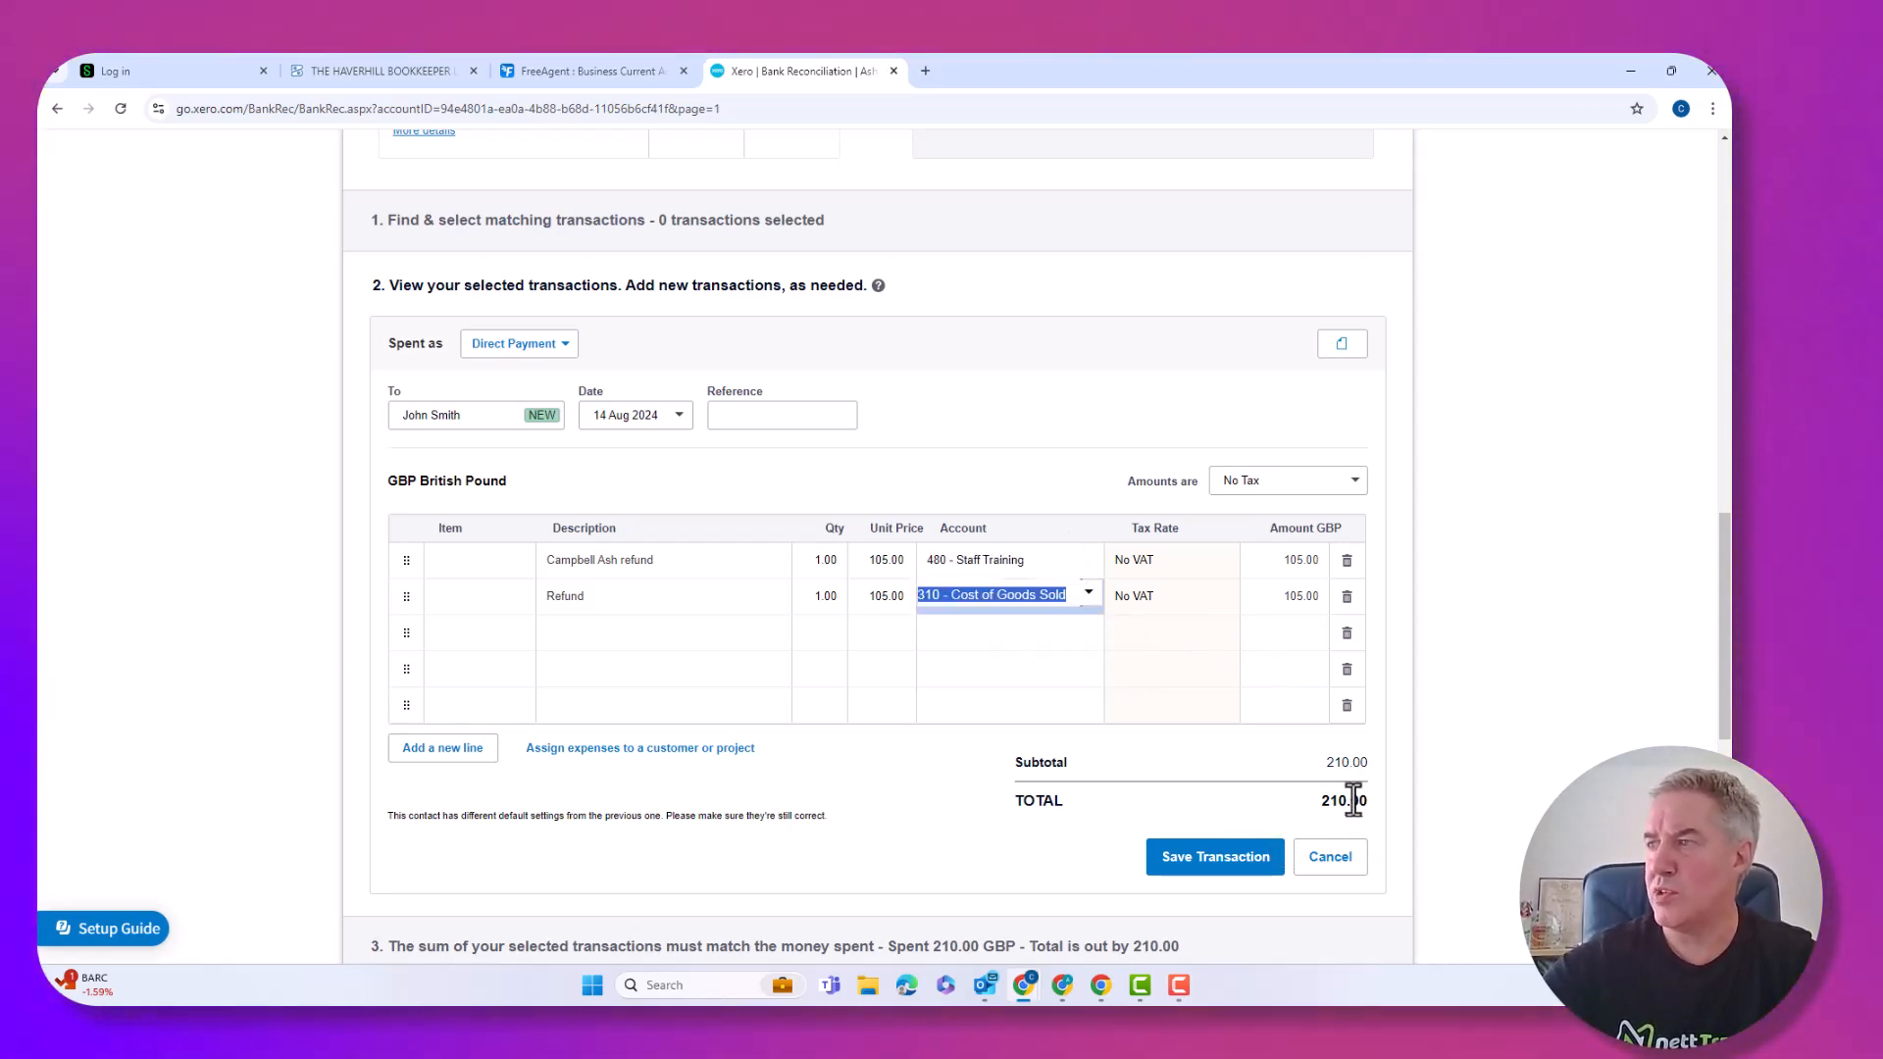
Save the split transaction and reconcile the payment against it.
left_click(1254, 858)
left_click(1253, 859)
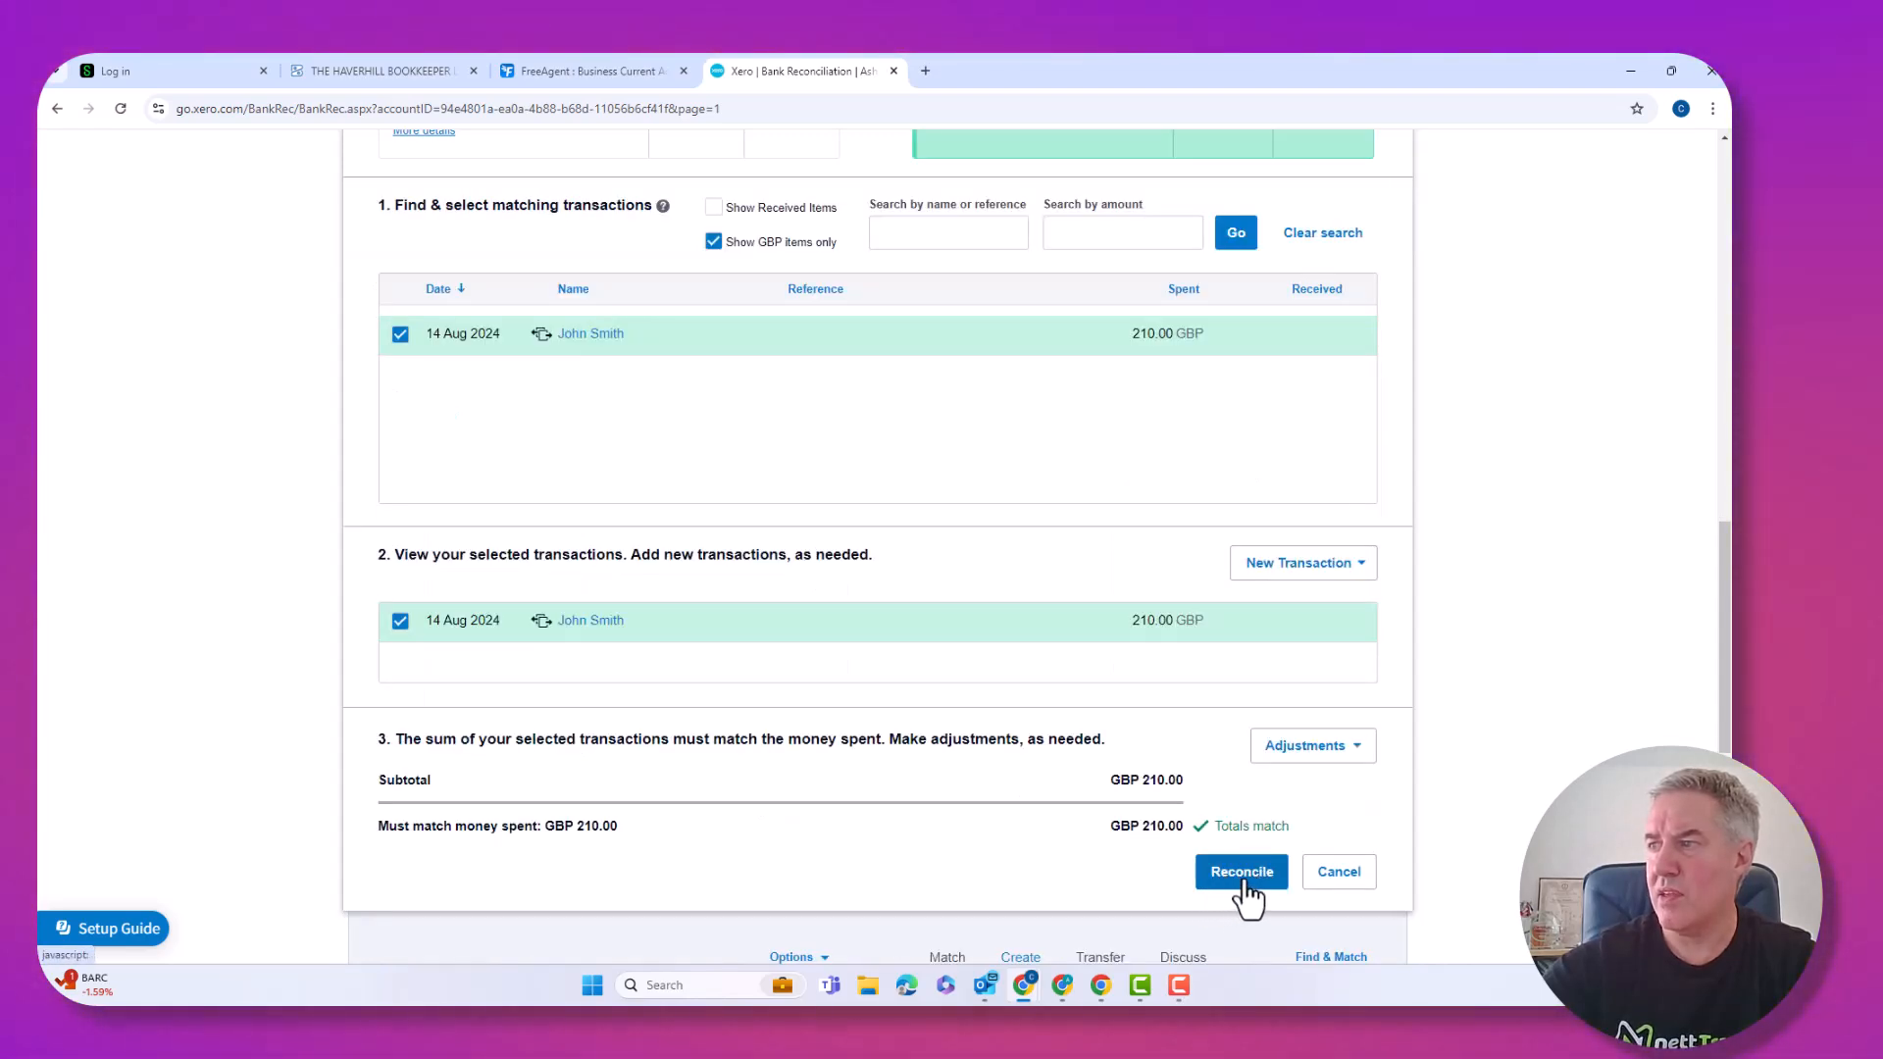
left_click(1244, 873)
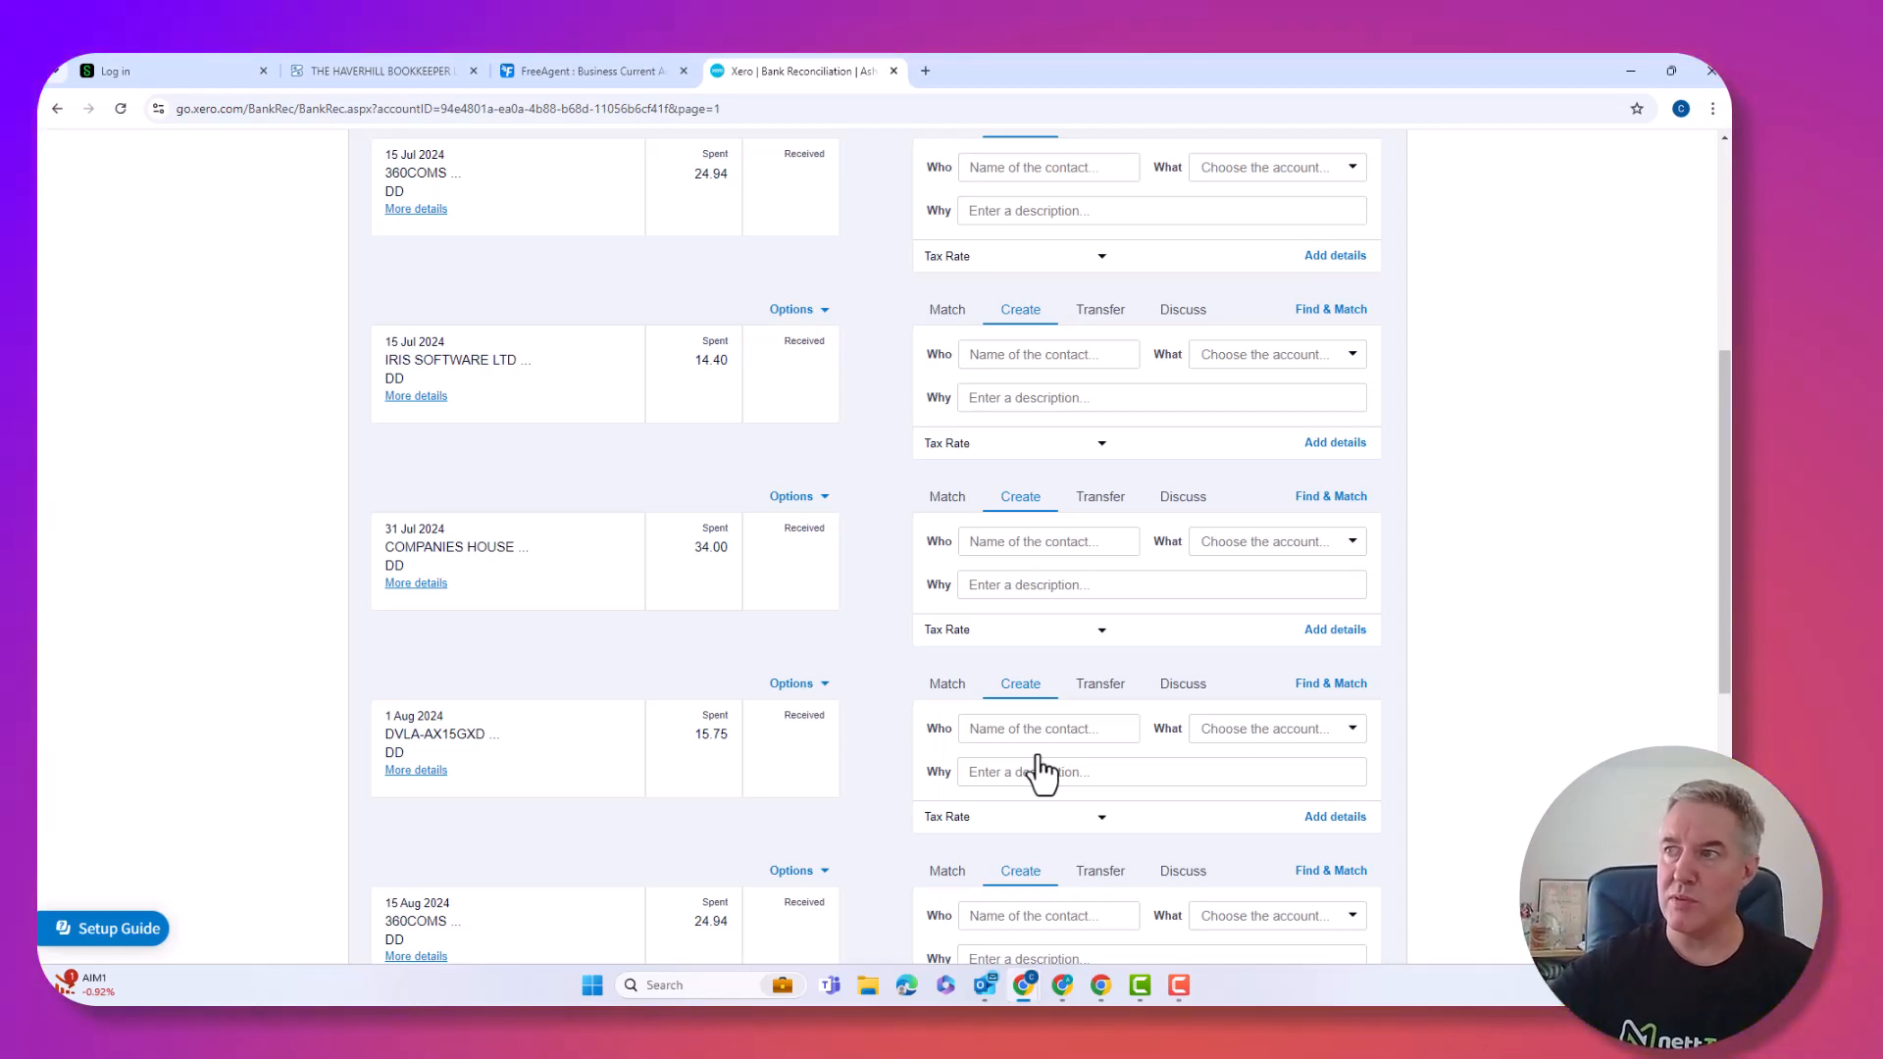
Scroll through the remaining Xero statement lines to review them.
scroll(824, 721, "up", 1)
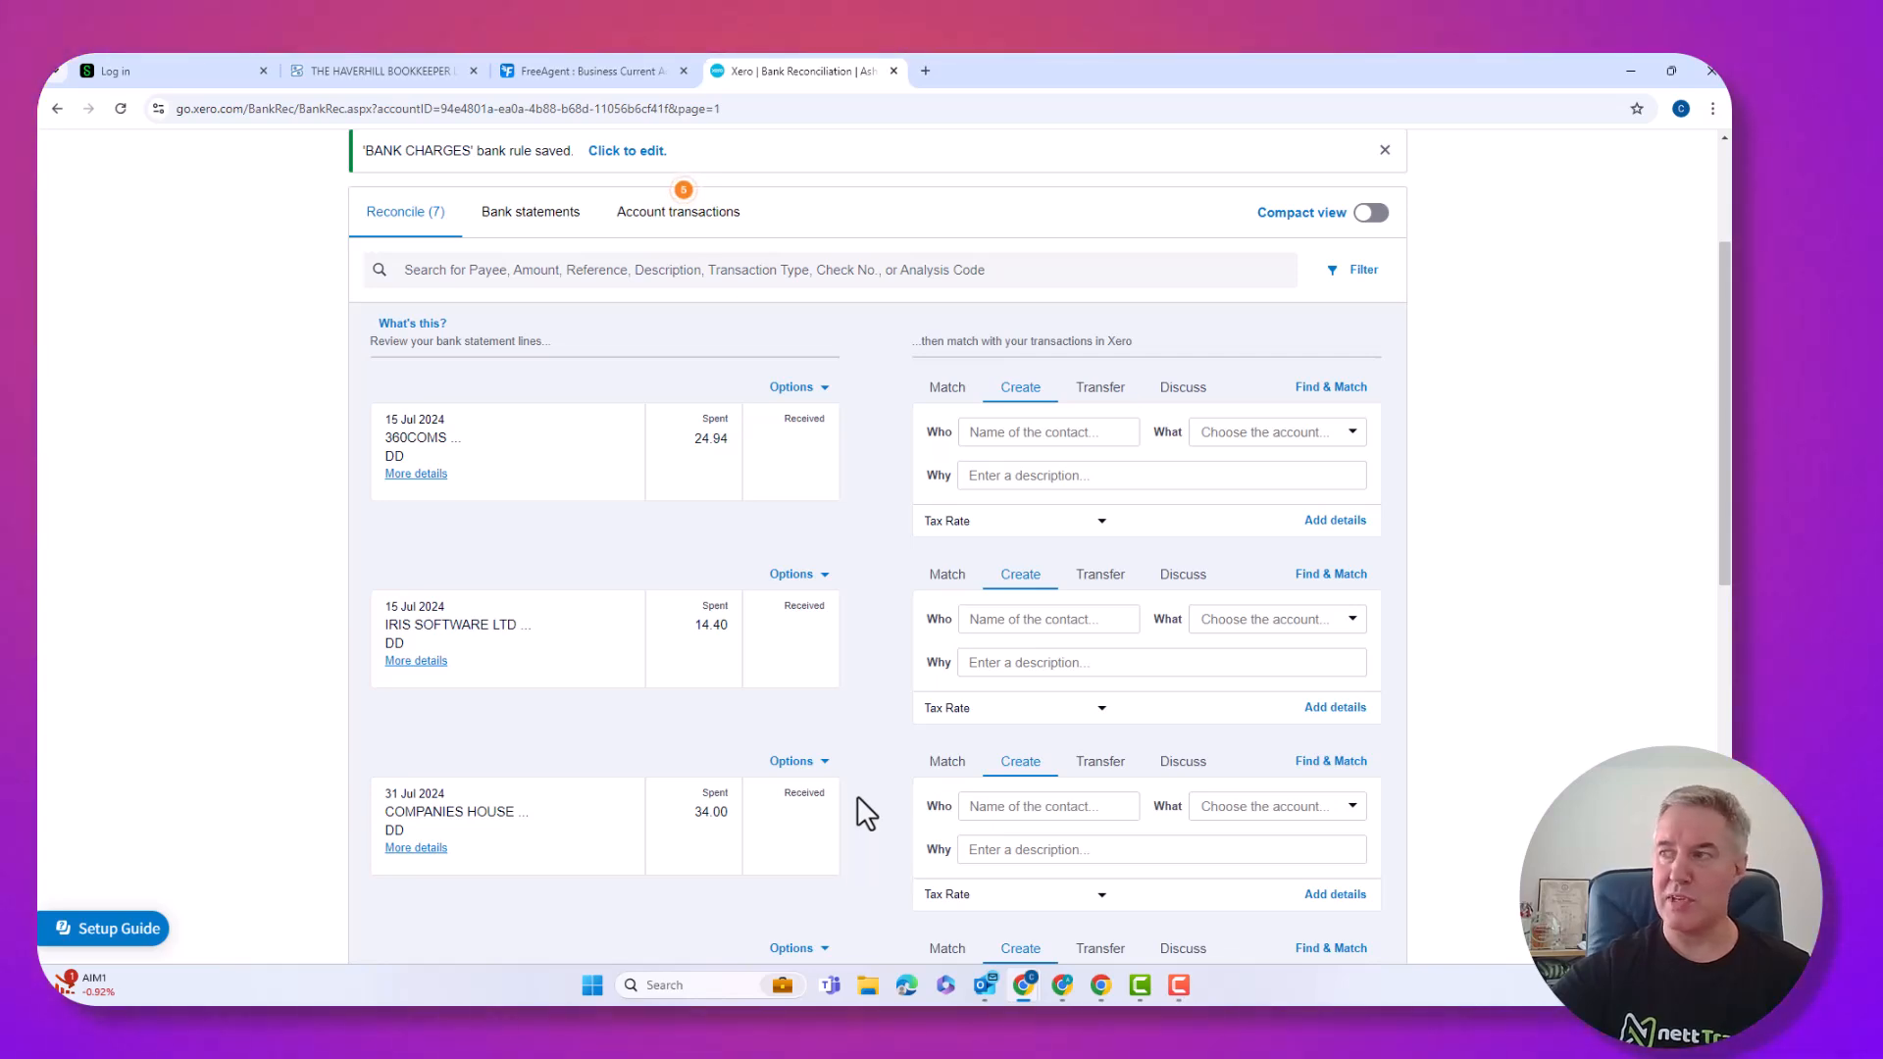
scroll(857, 797, "down", 3)
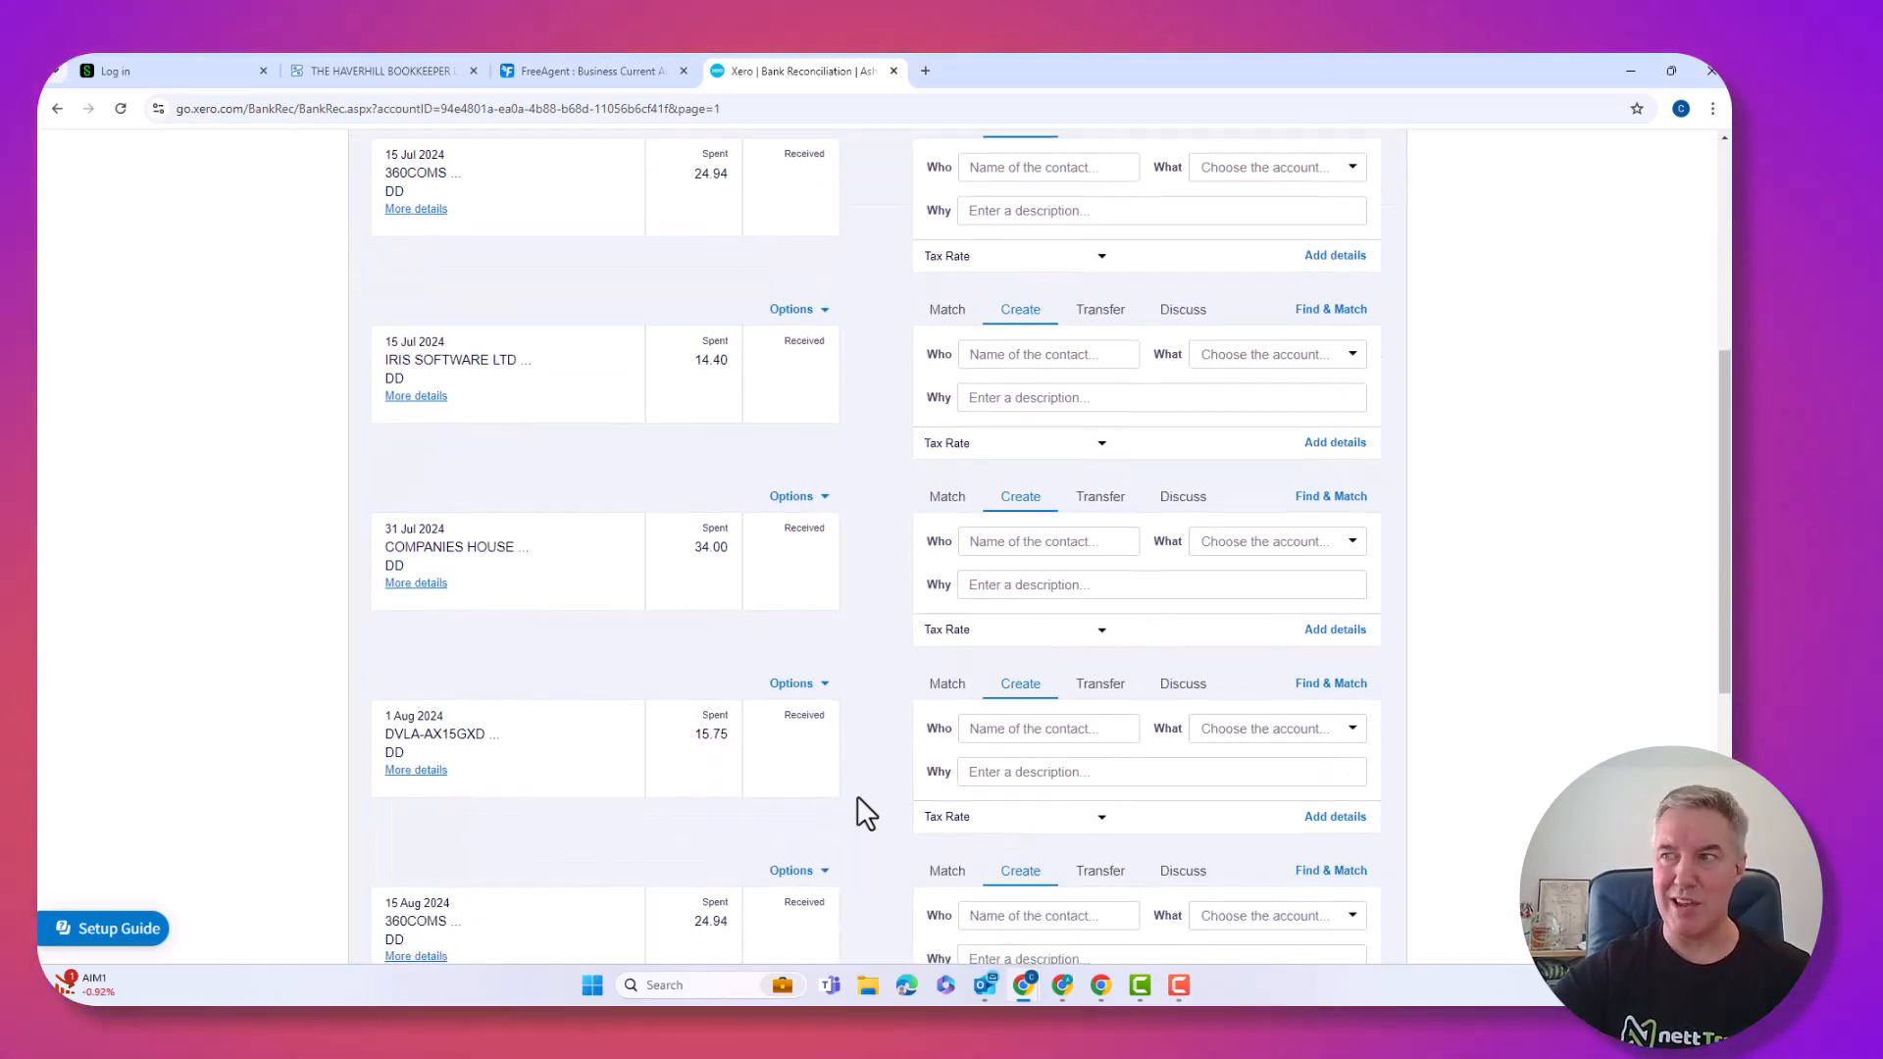
scroll(857, 796, "up", 5)
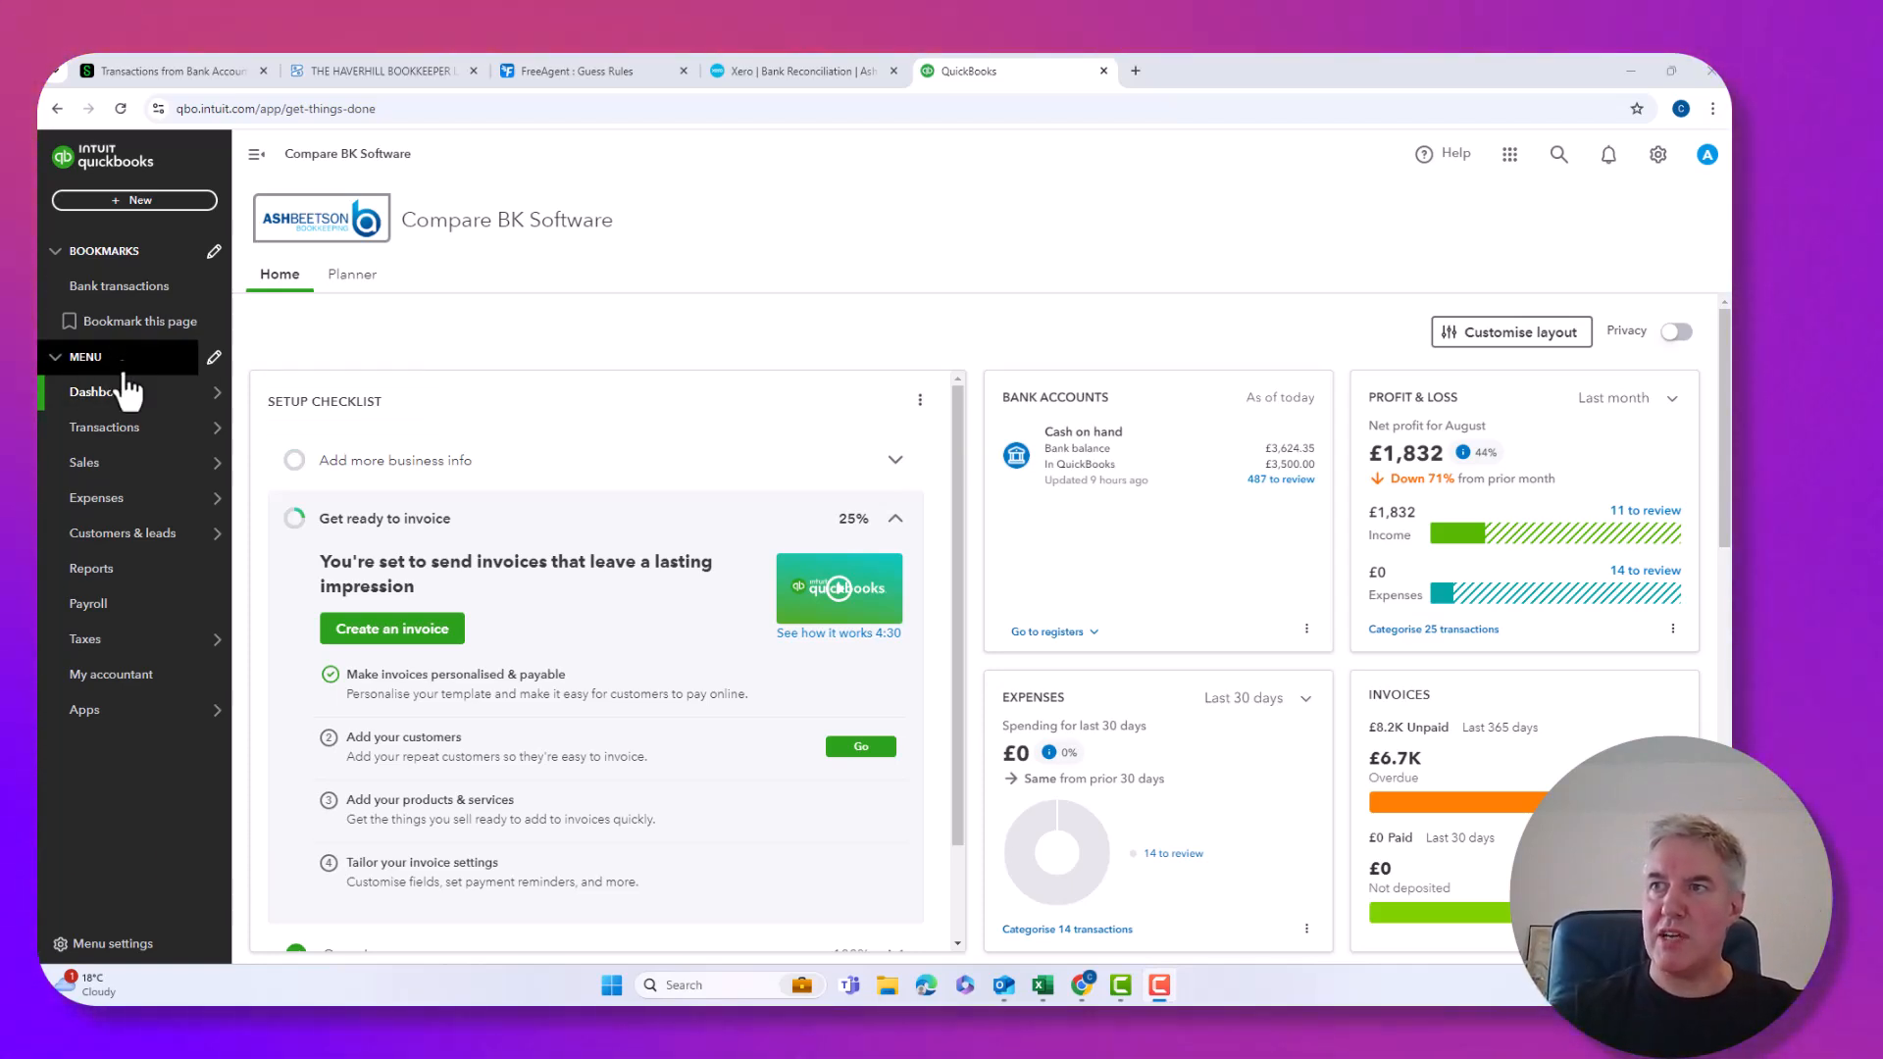
Go to Bank transactions in QuickBooks and start the Review categories setup.
mouse_move(189, 441)
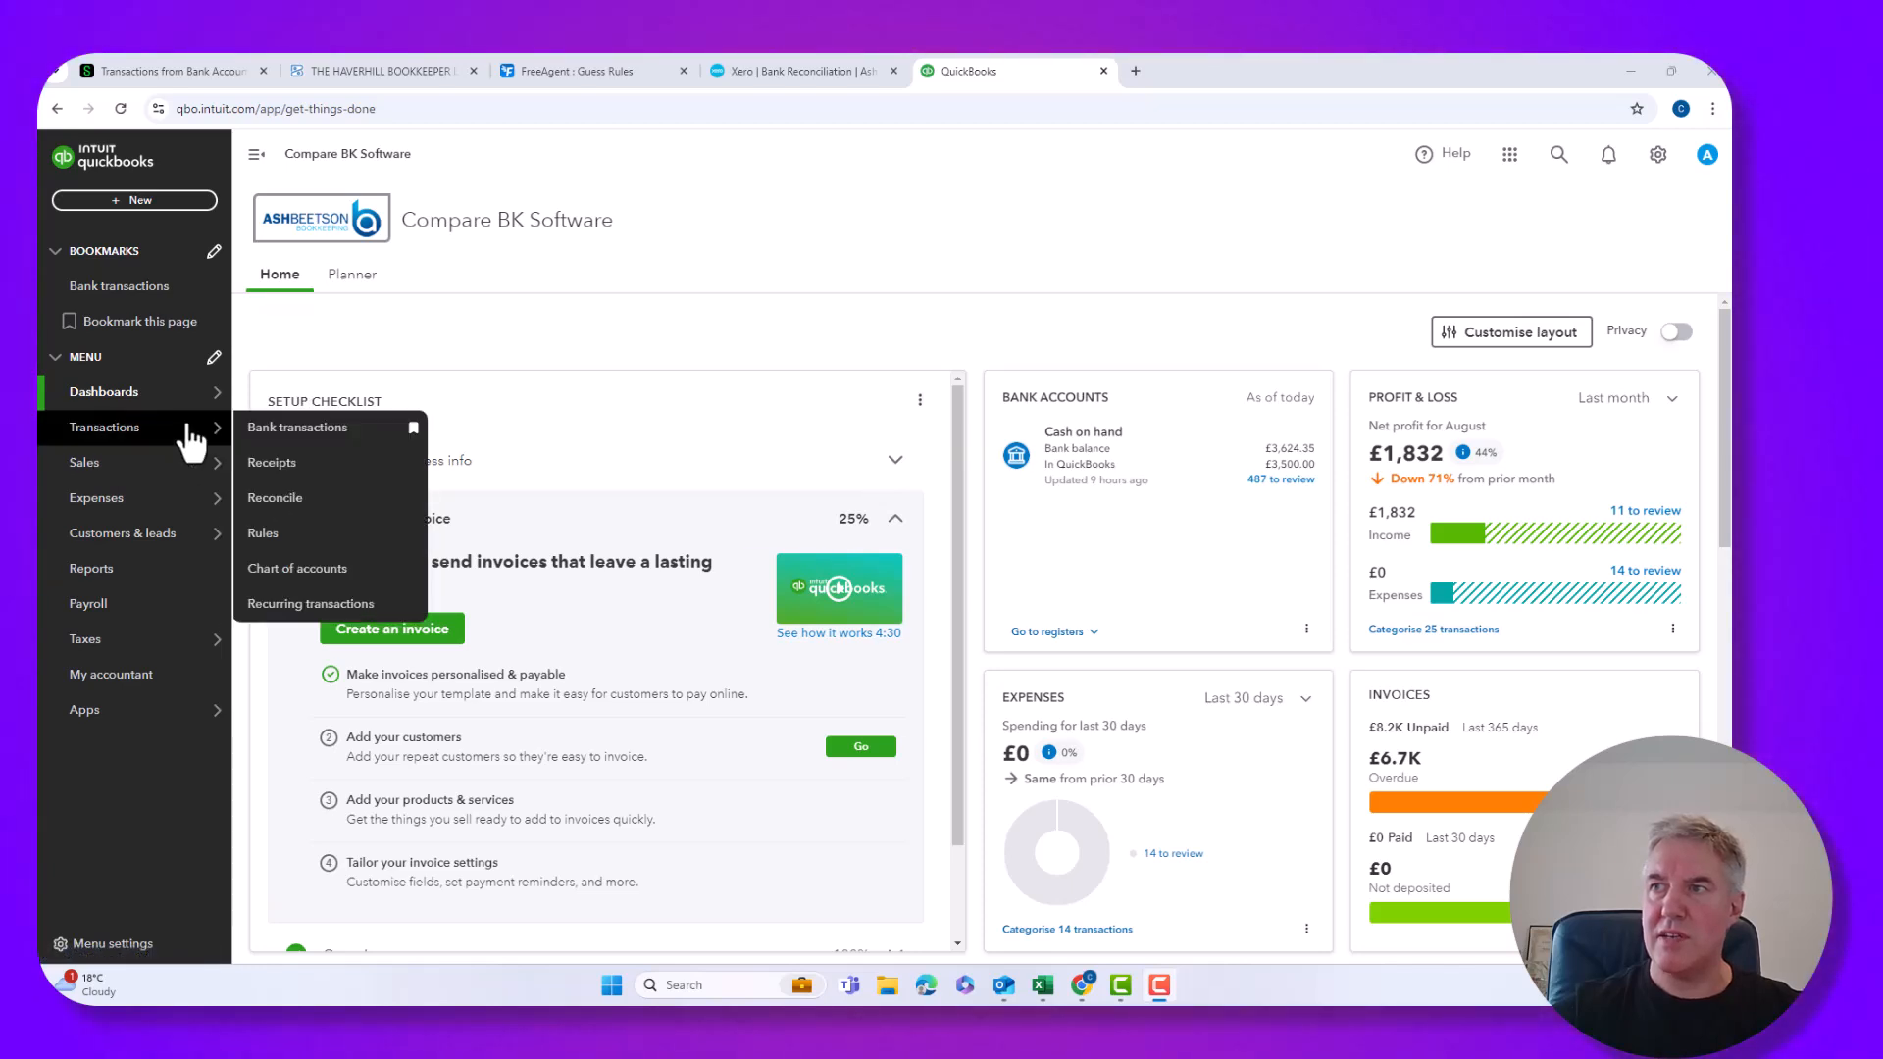
left_click(258, 431)
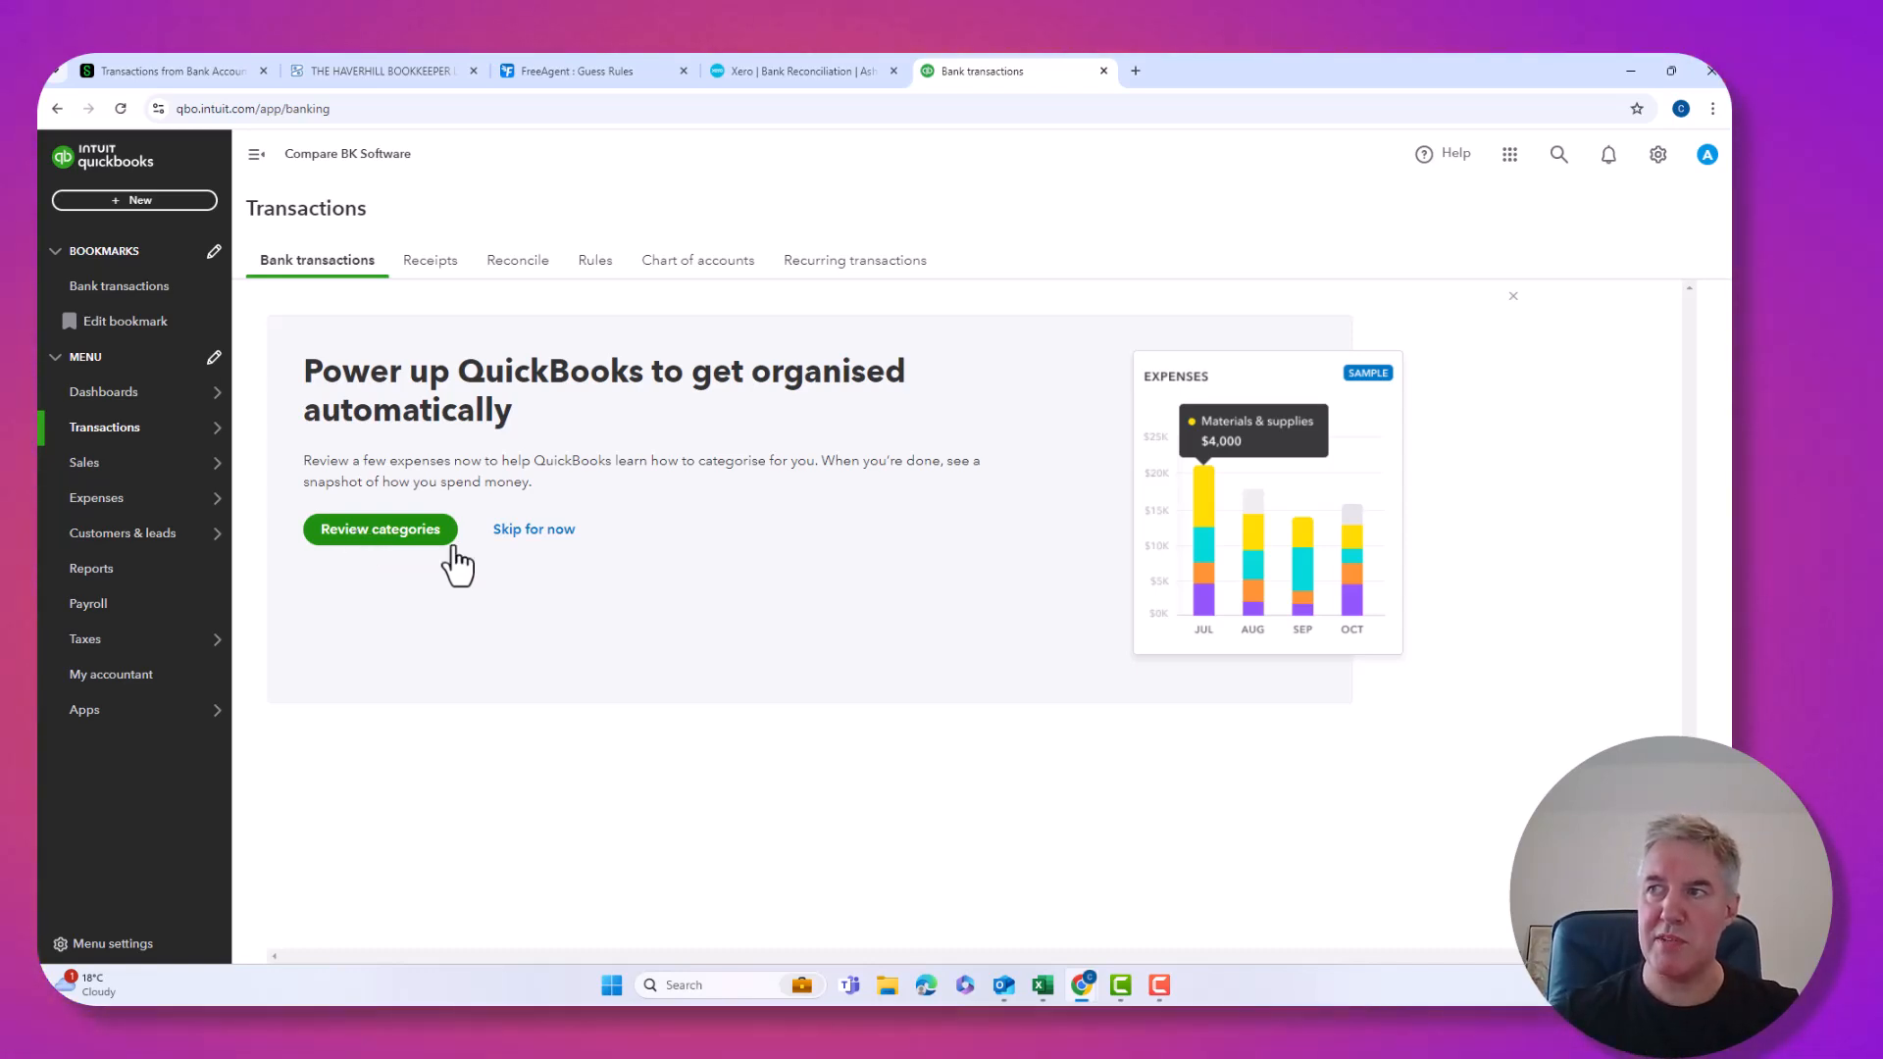
left_click(412, 555)
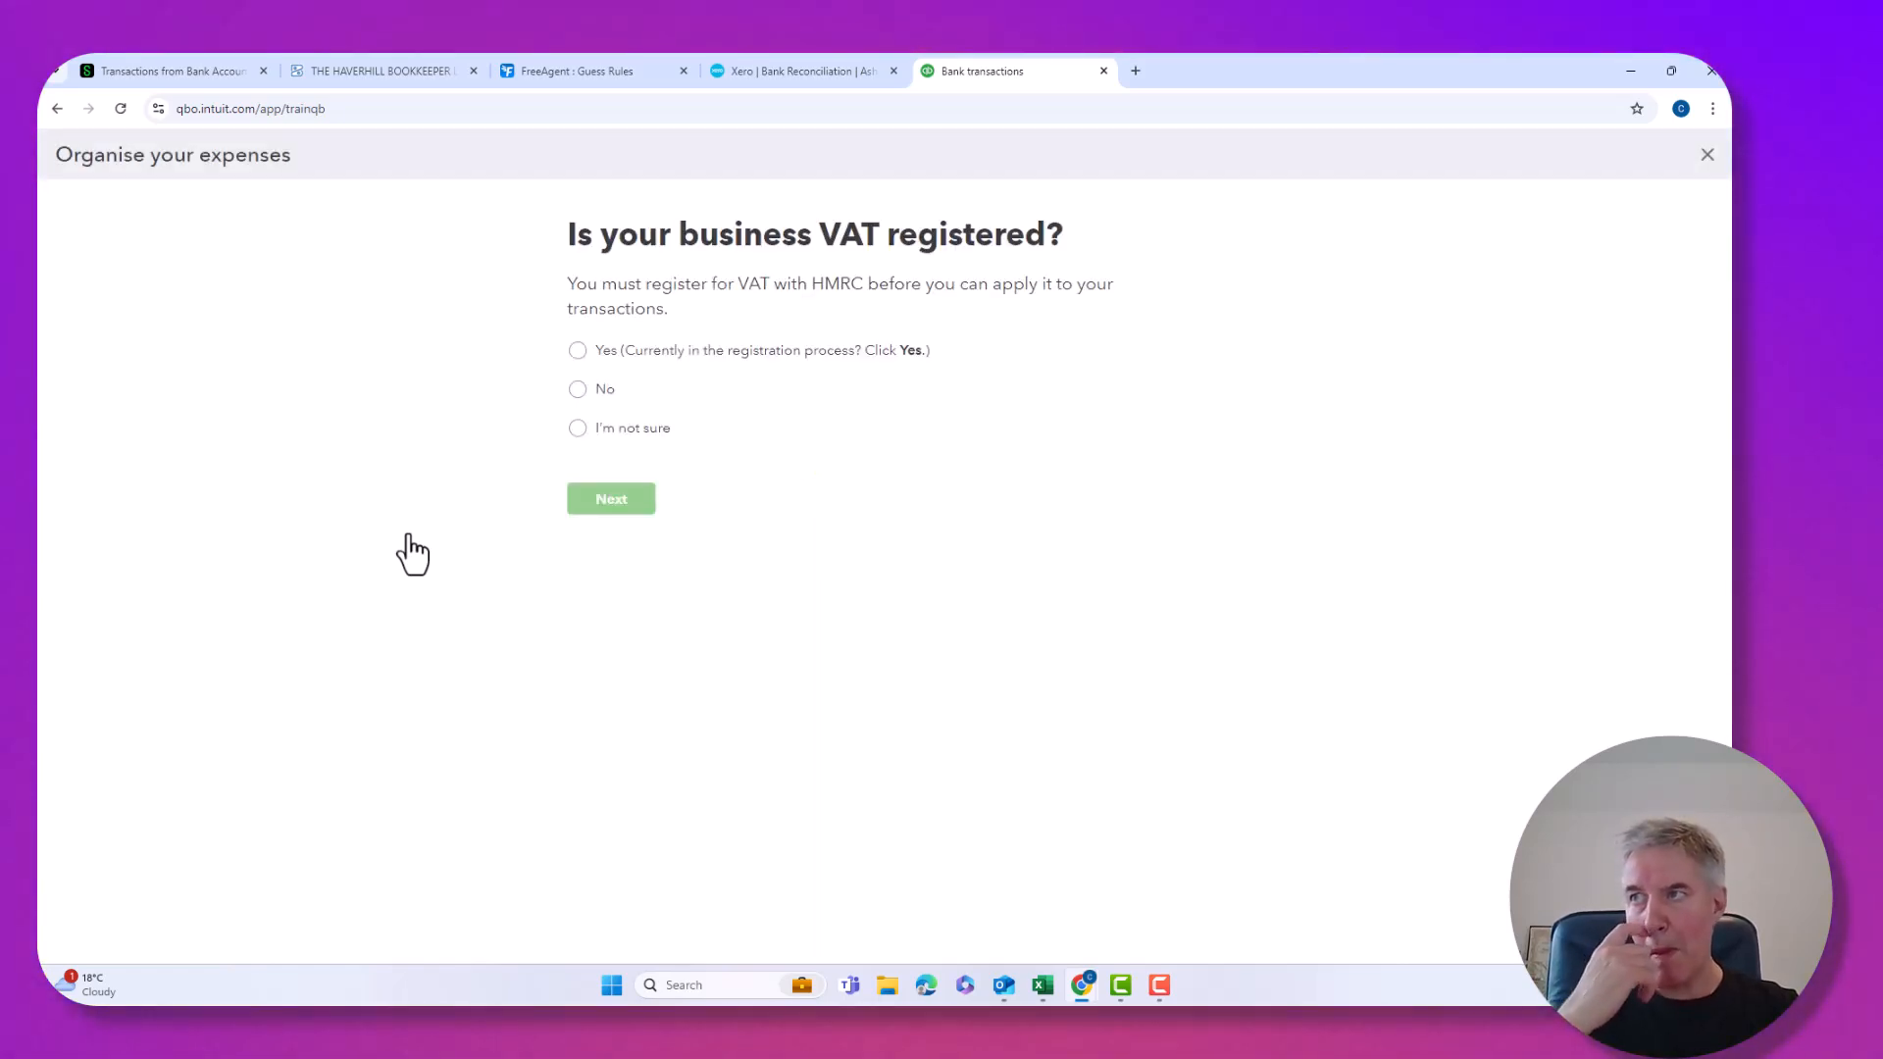
Answer No to VAT registration, then categorise the first three expenses as Bank charges, Subscriptions and Insurance.
left_click(578, 390)
left_click(618, 506)
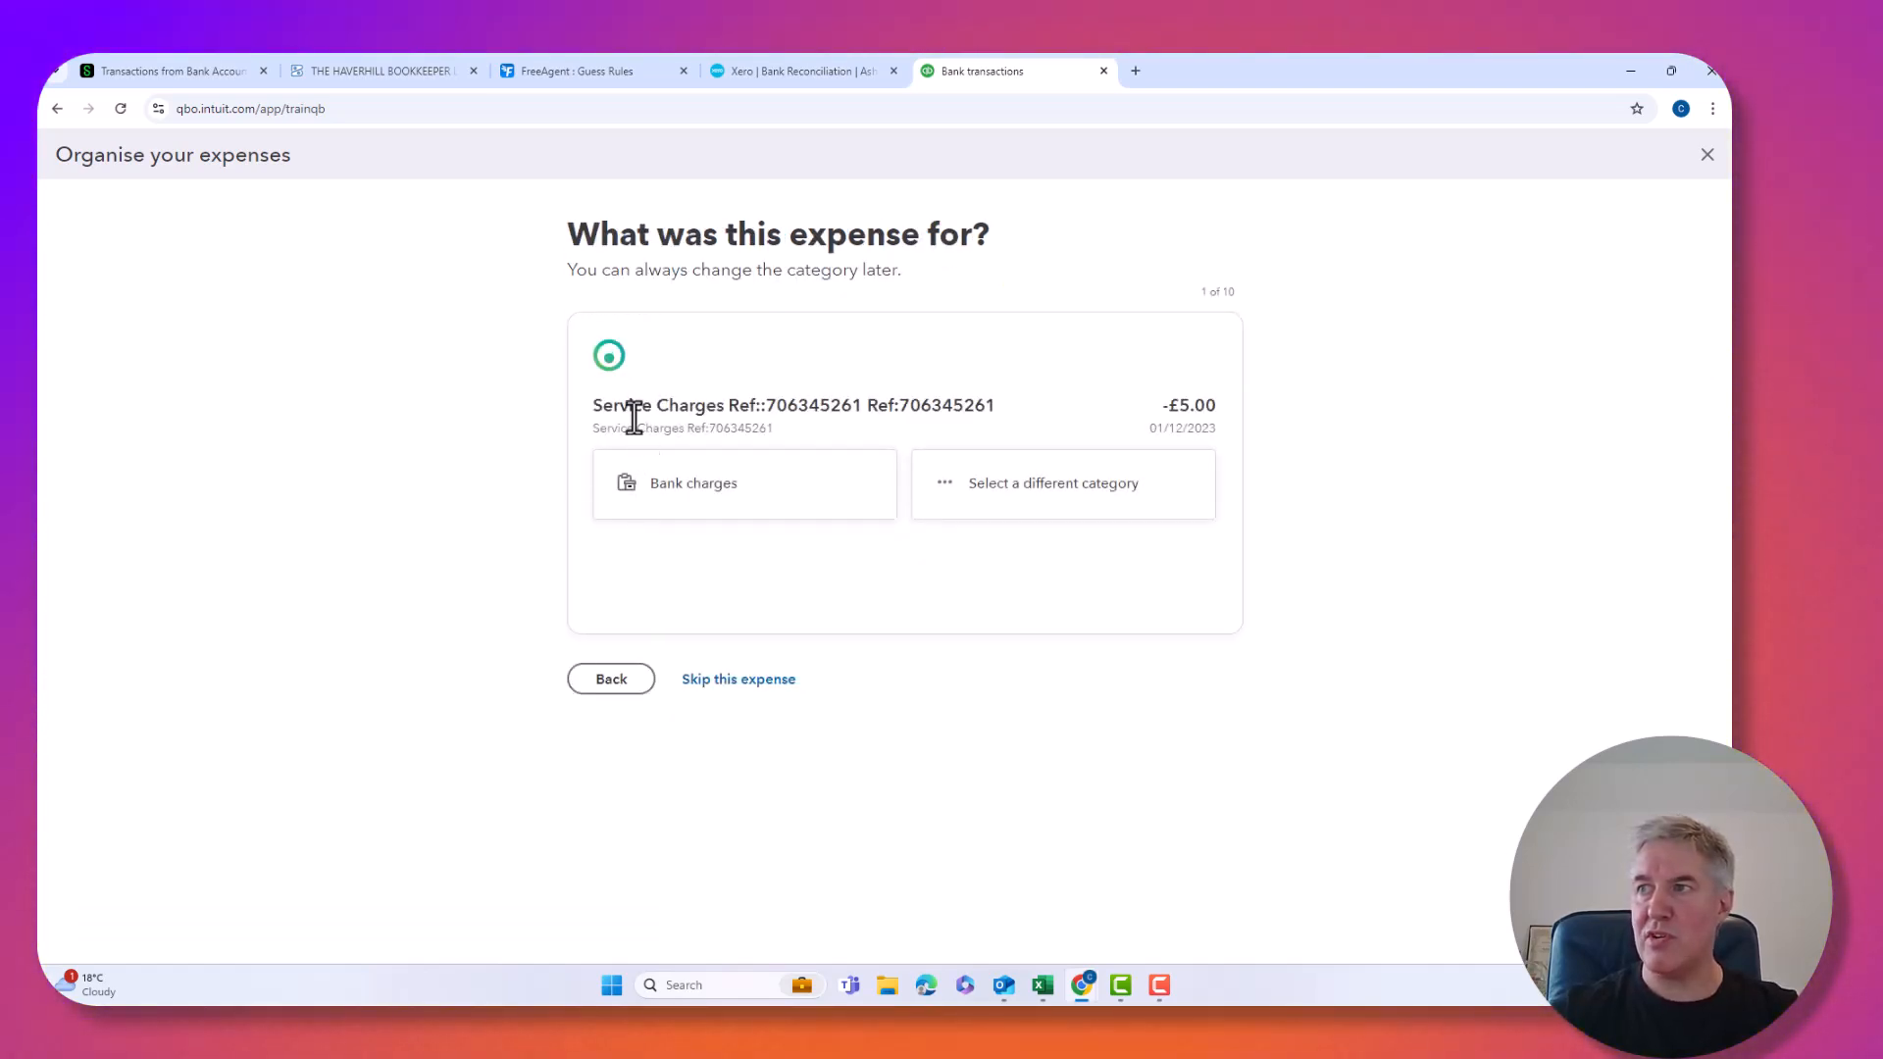
left_click(655, 511)
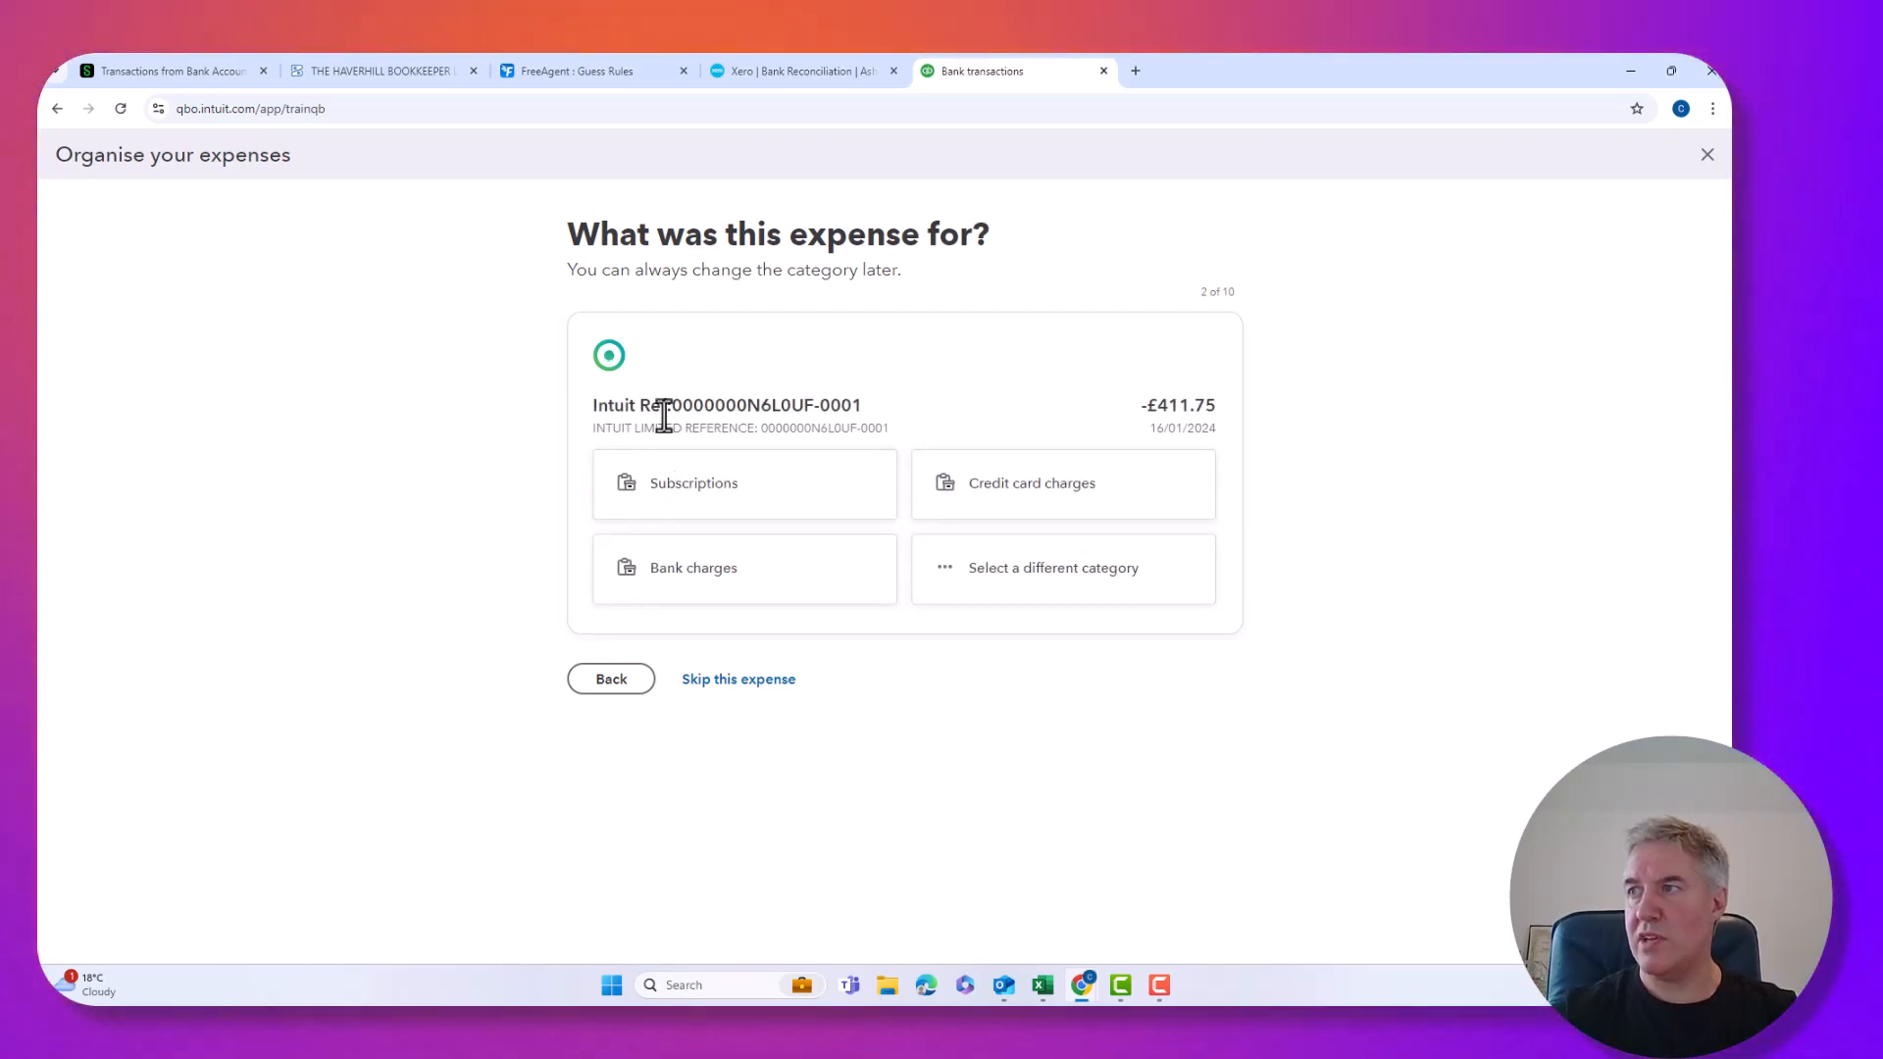
left_click(721, 511)
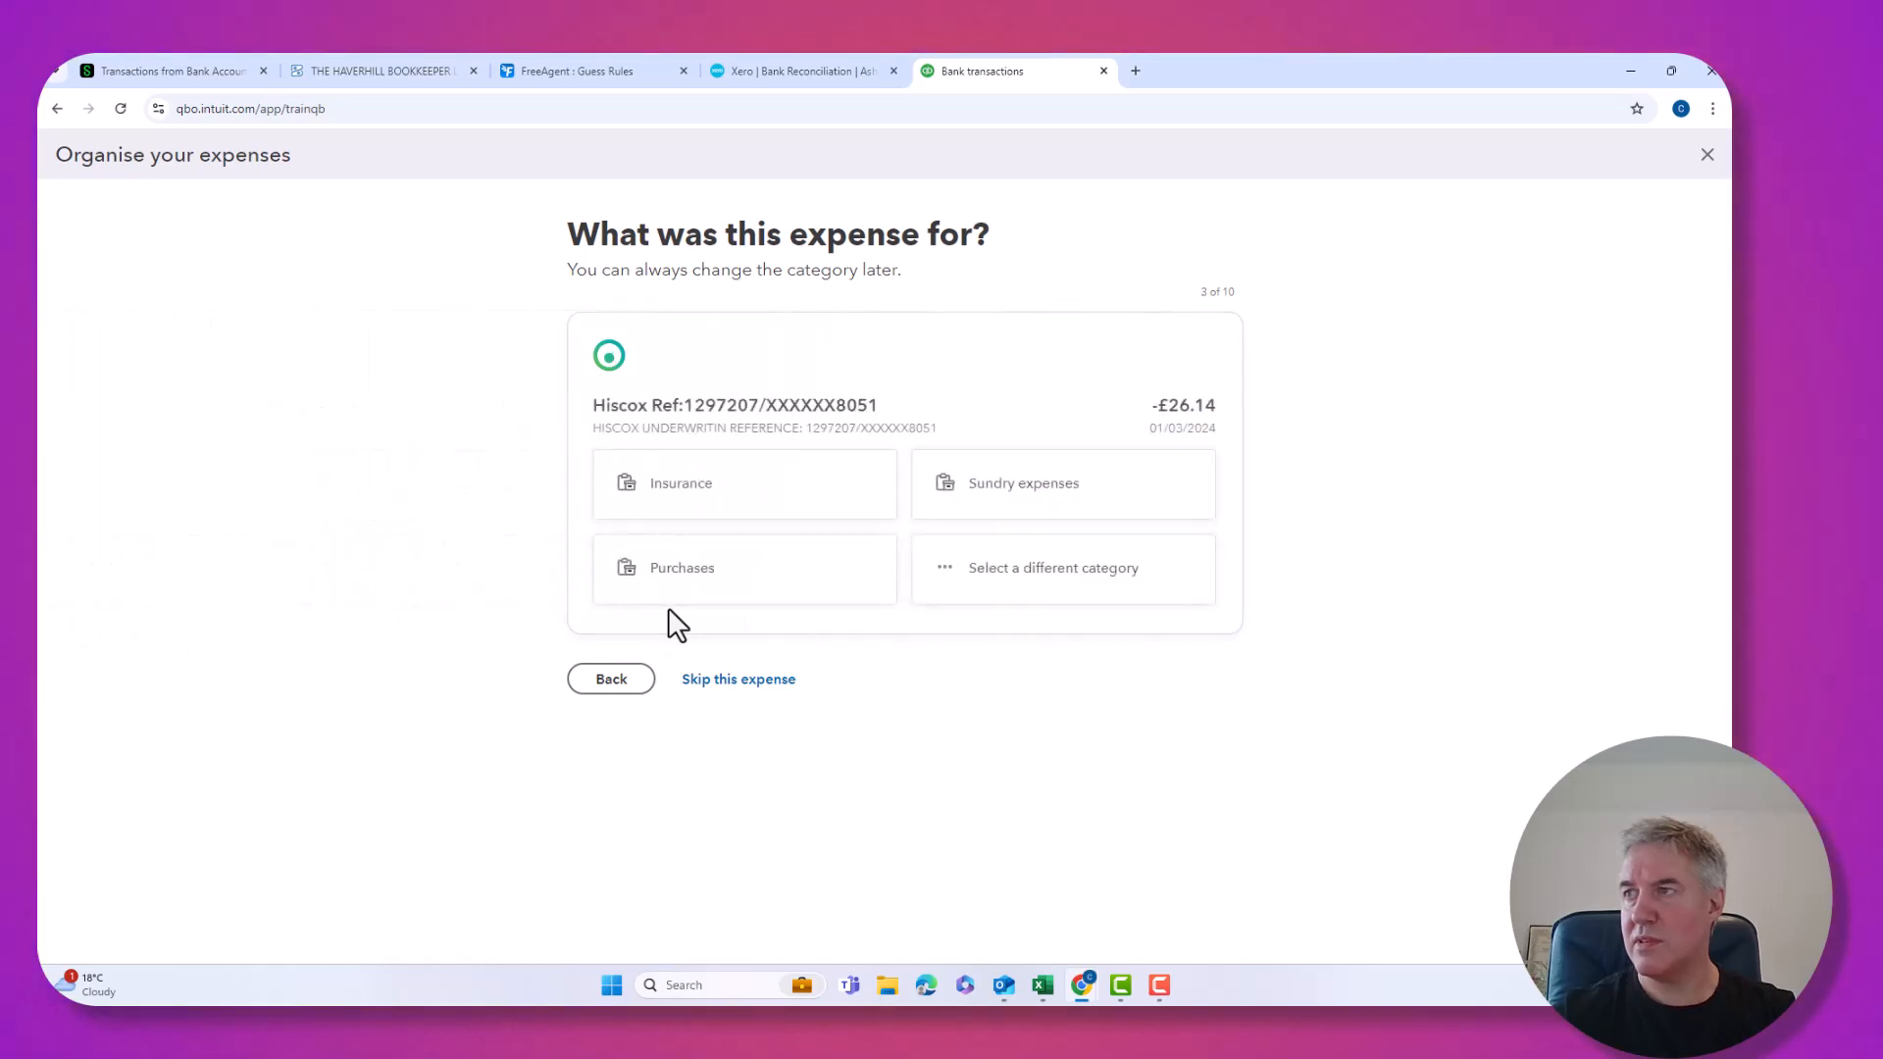
left_click(684, 498)
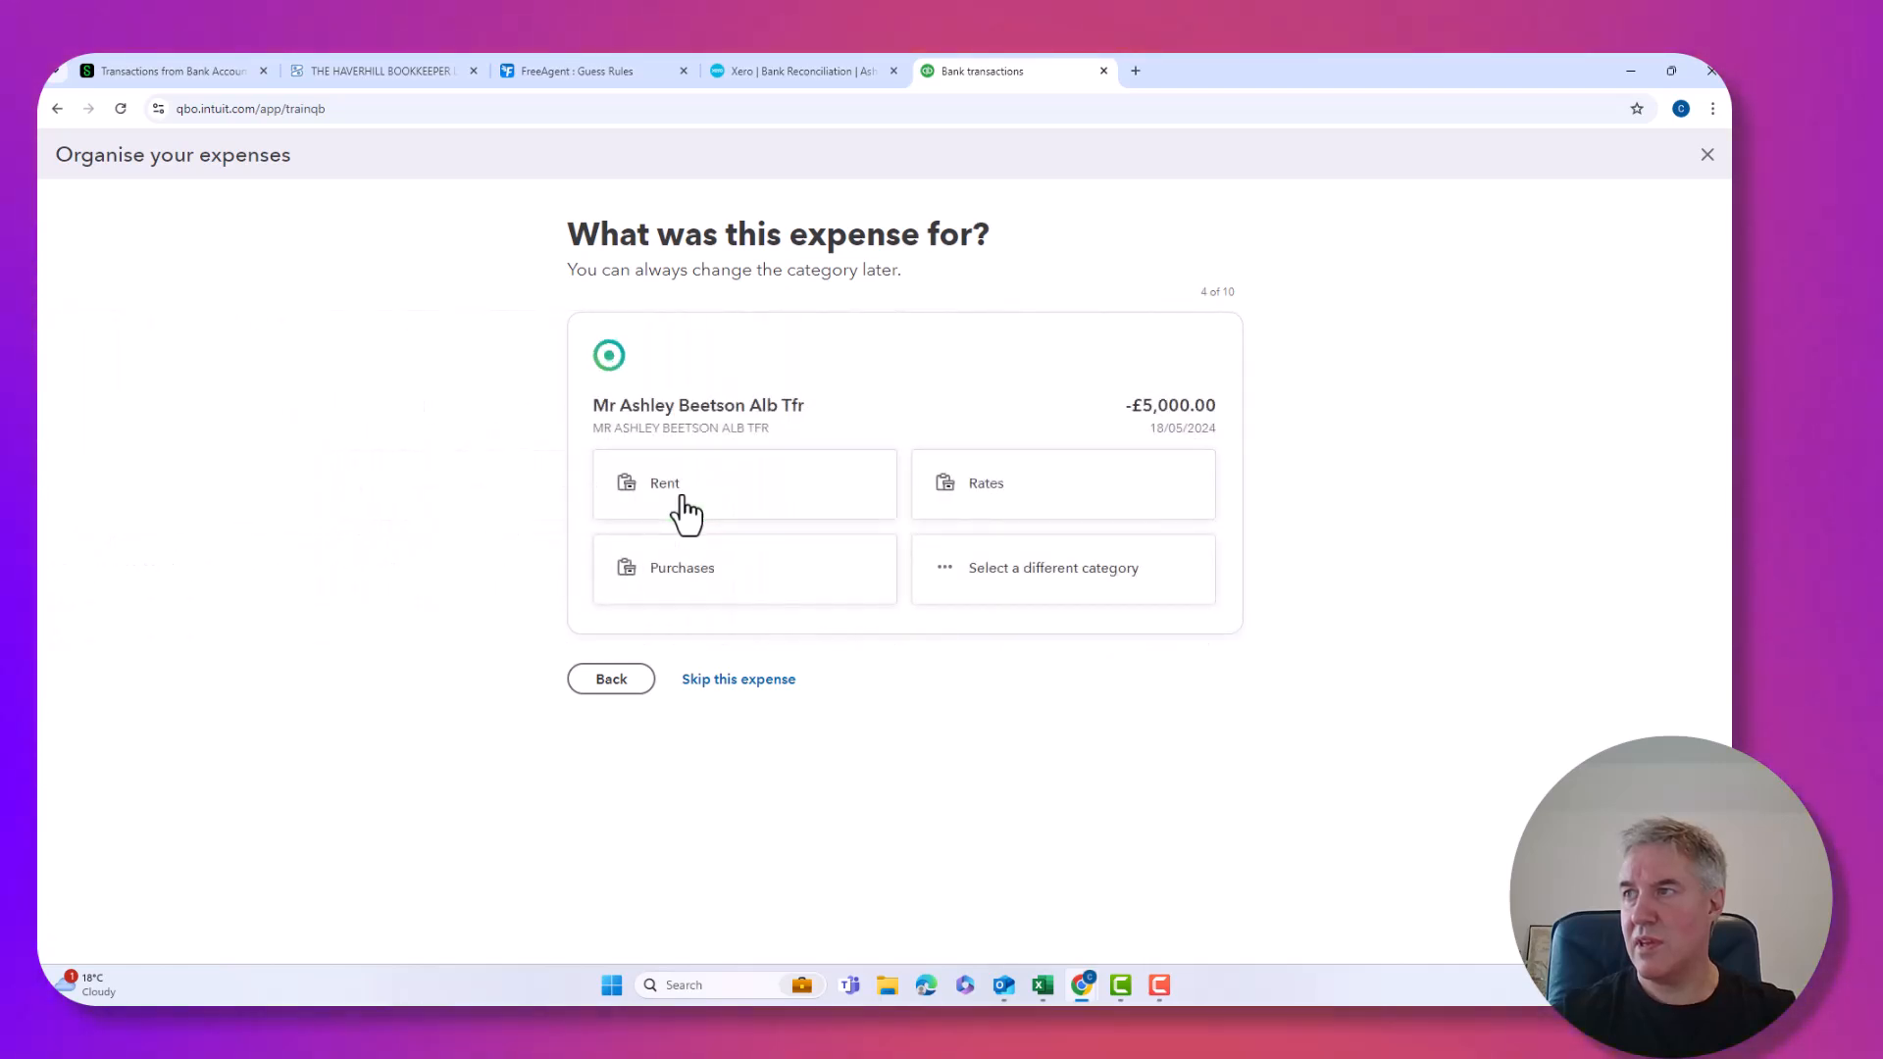
Begin adding a new category named Drawings for the £5,000 transfer.
left_click(976, 590)
left_click(1475, 330)
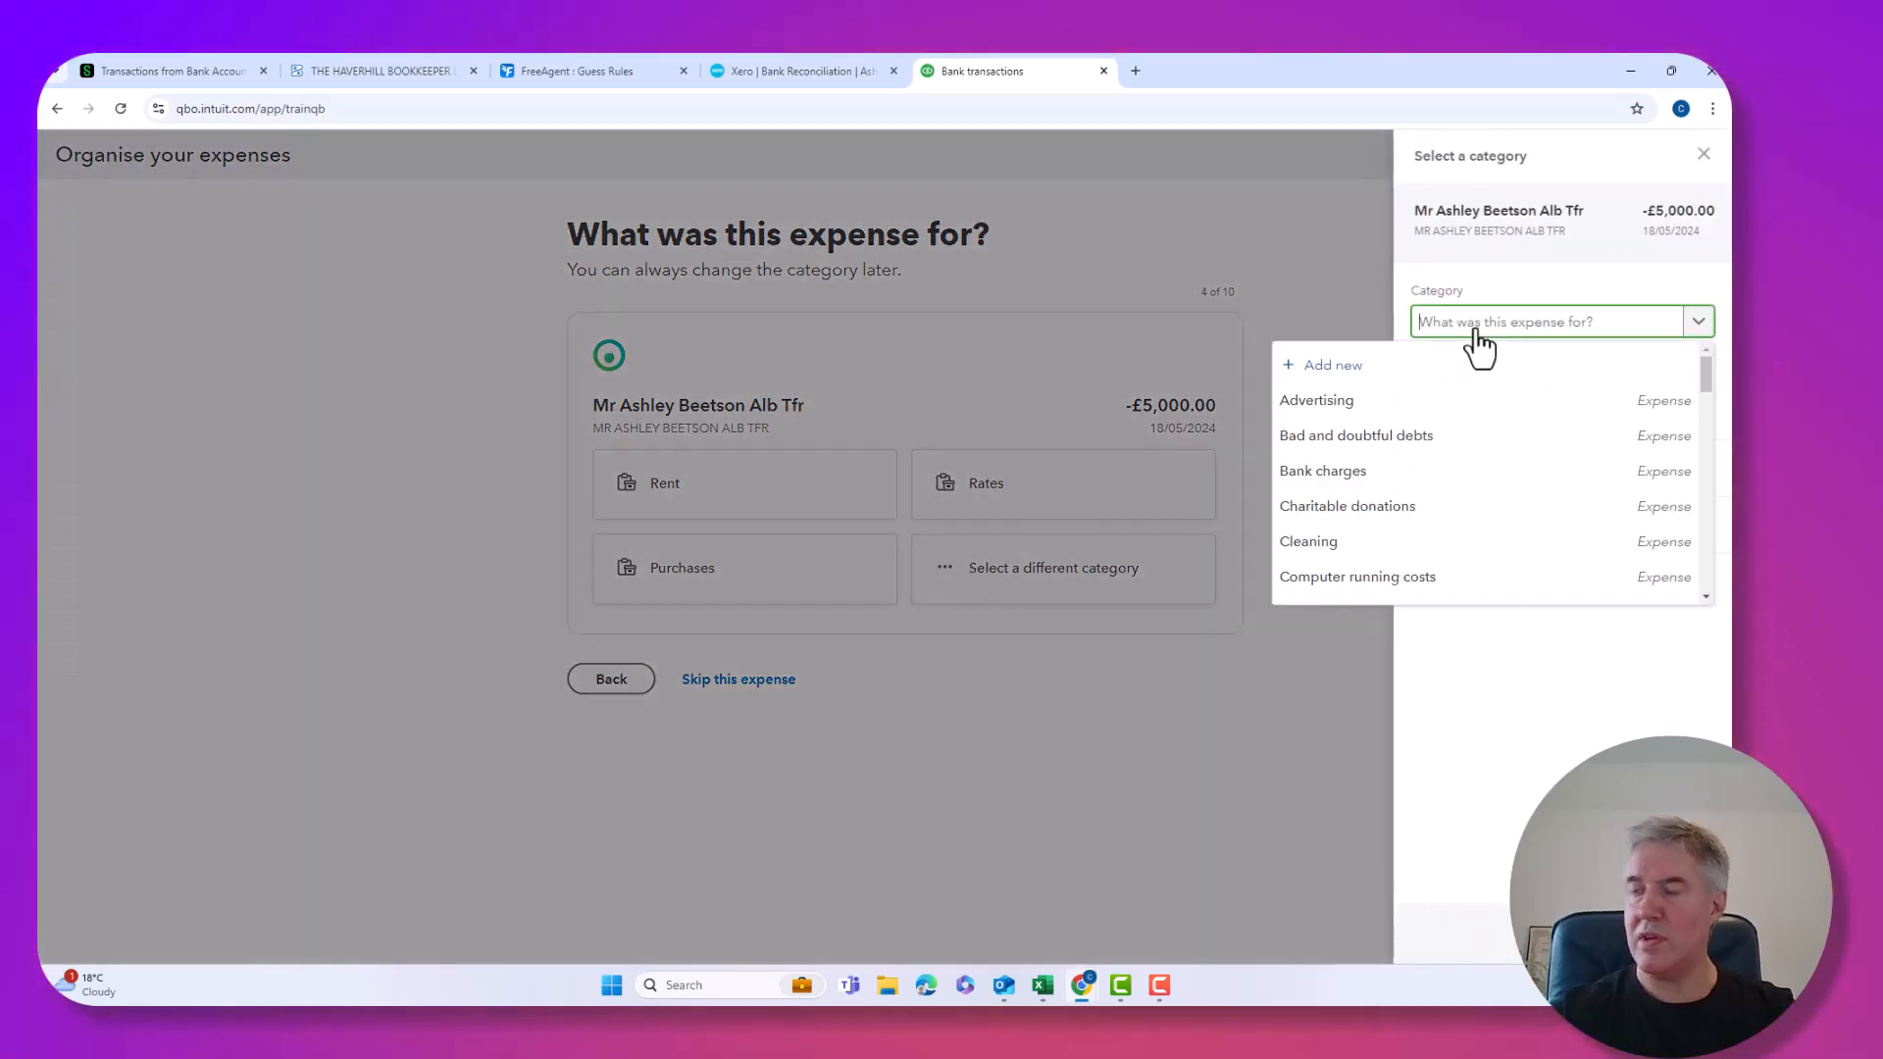
type("draw")
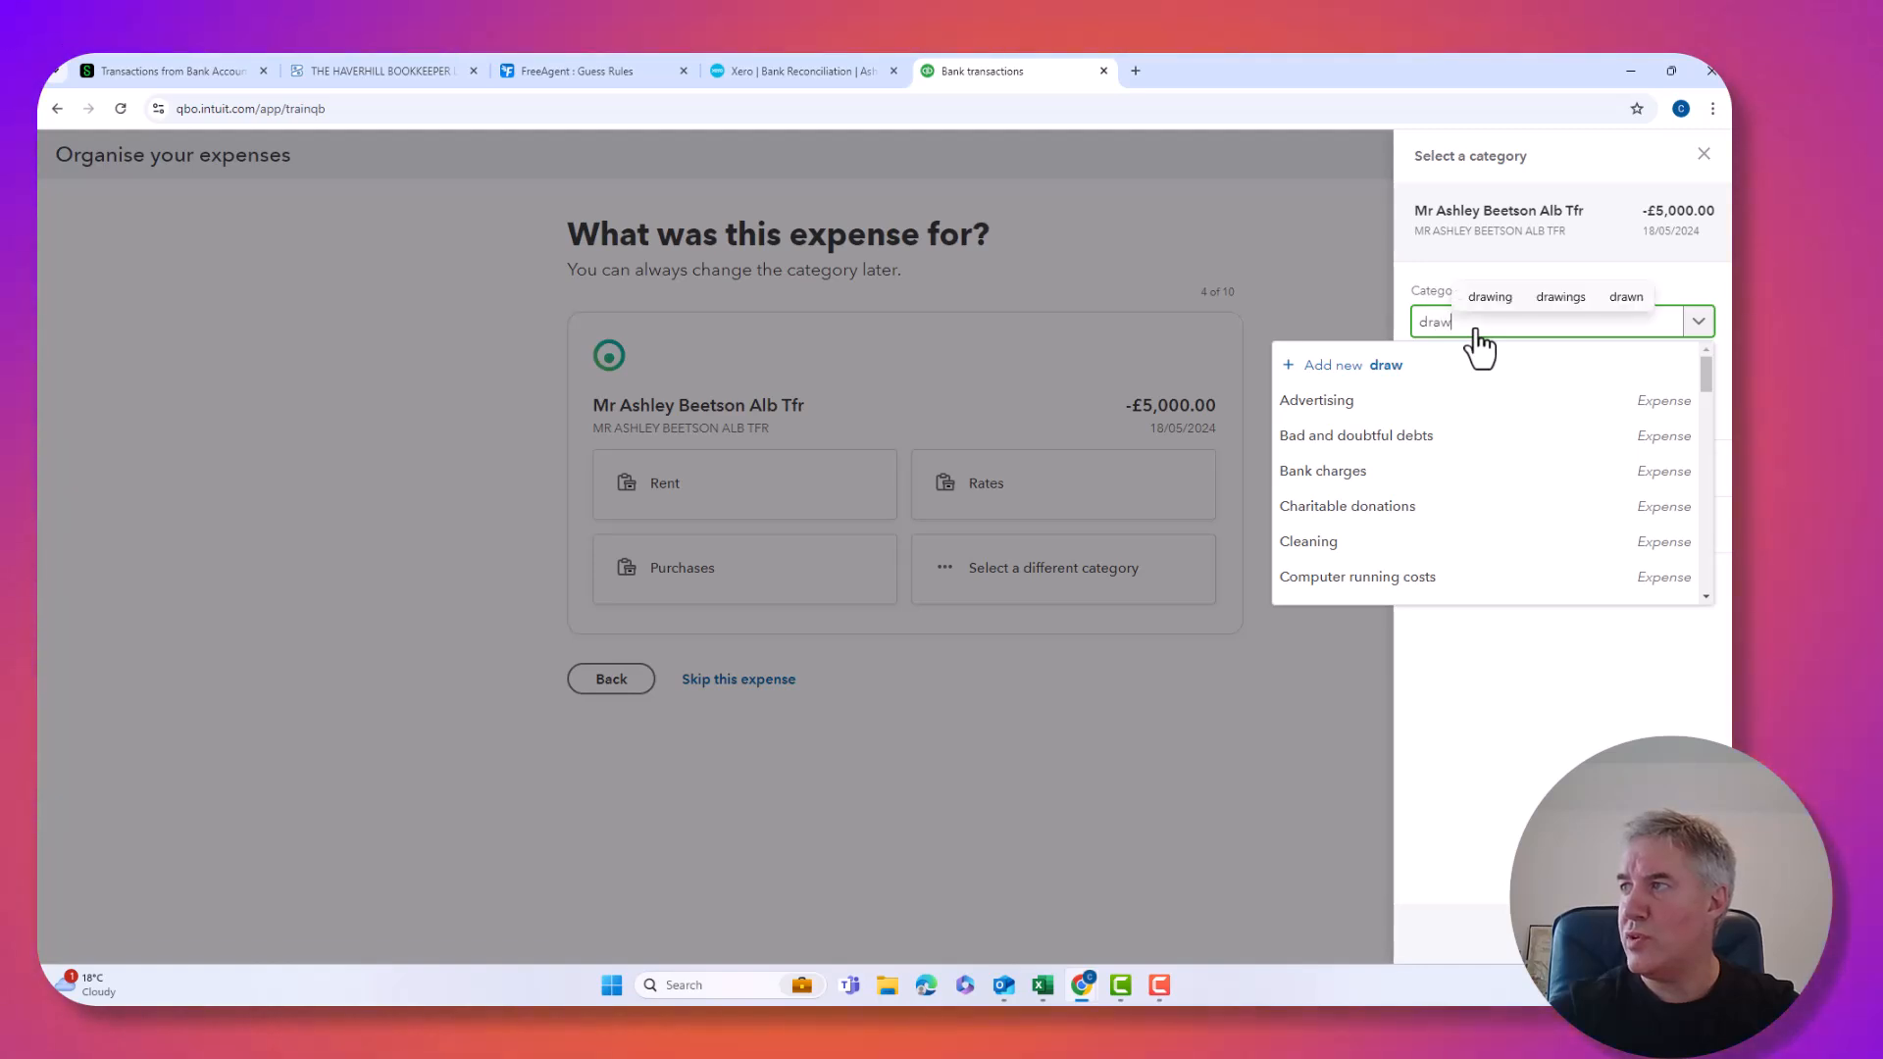
key("BackSpace")
type("Drawings")
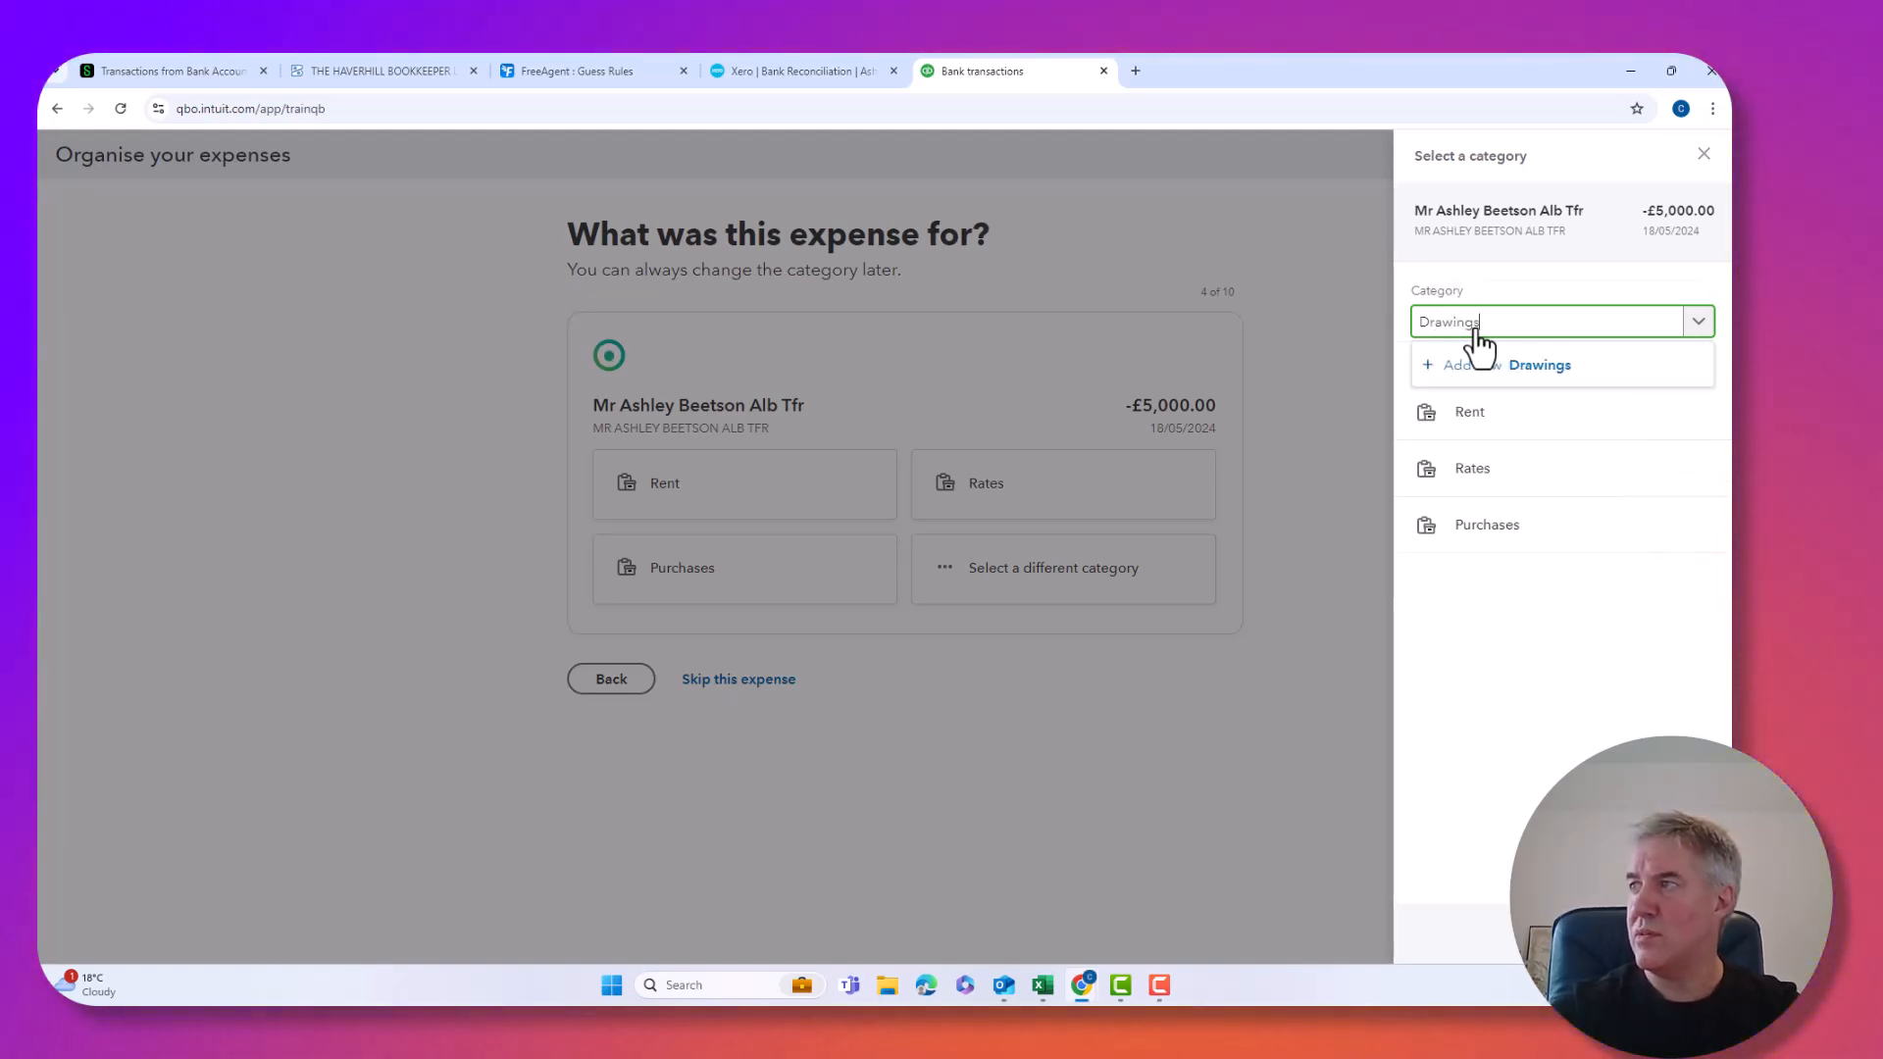
left_click(1486, 371)
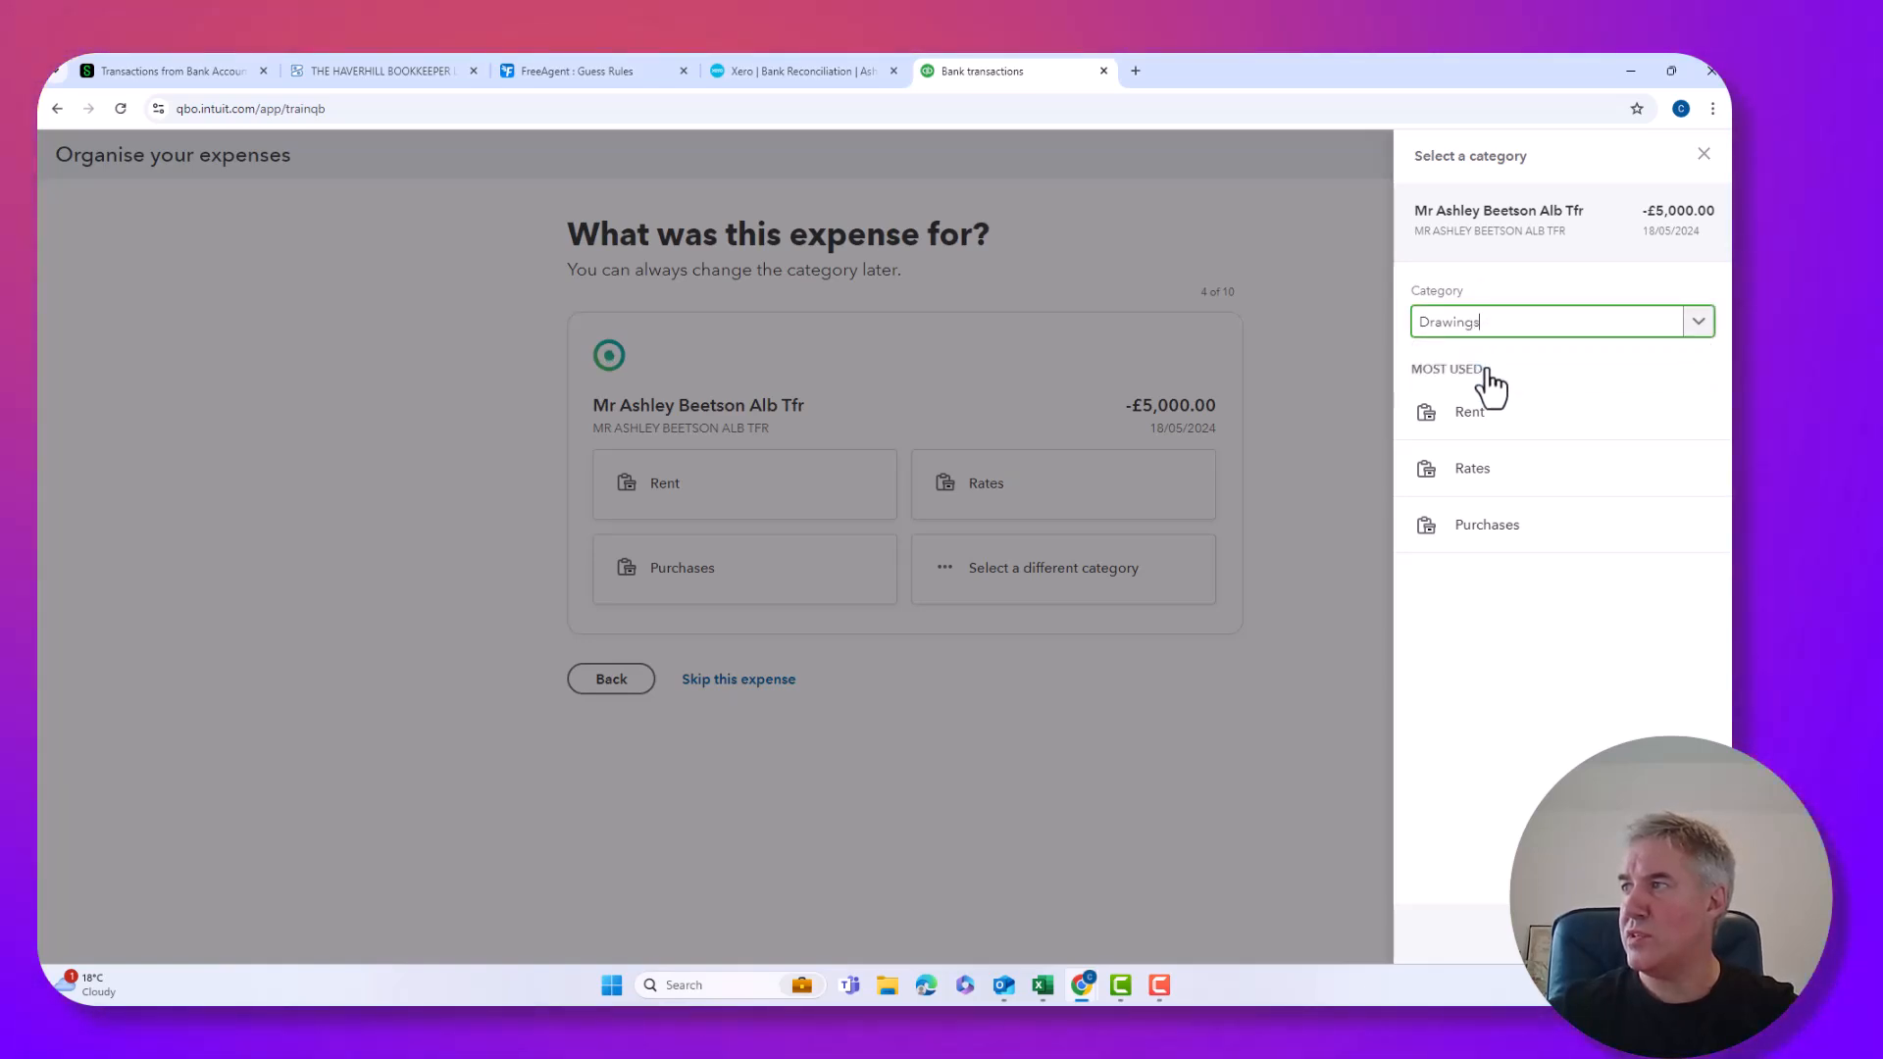
Make it a Current liabilities account named Director's loans, save it, and assign the transfer.
left_click(785, 345)
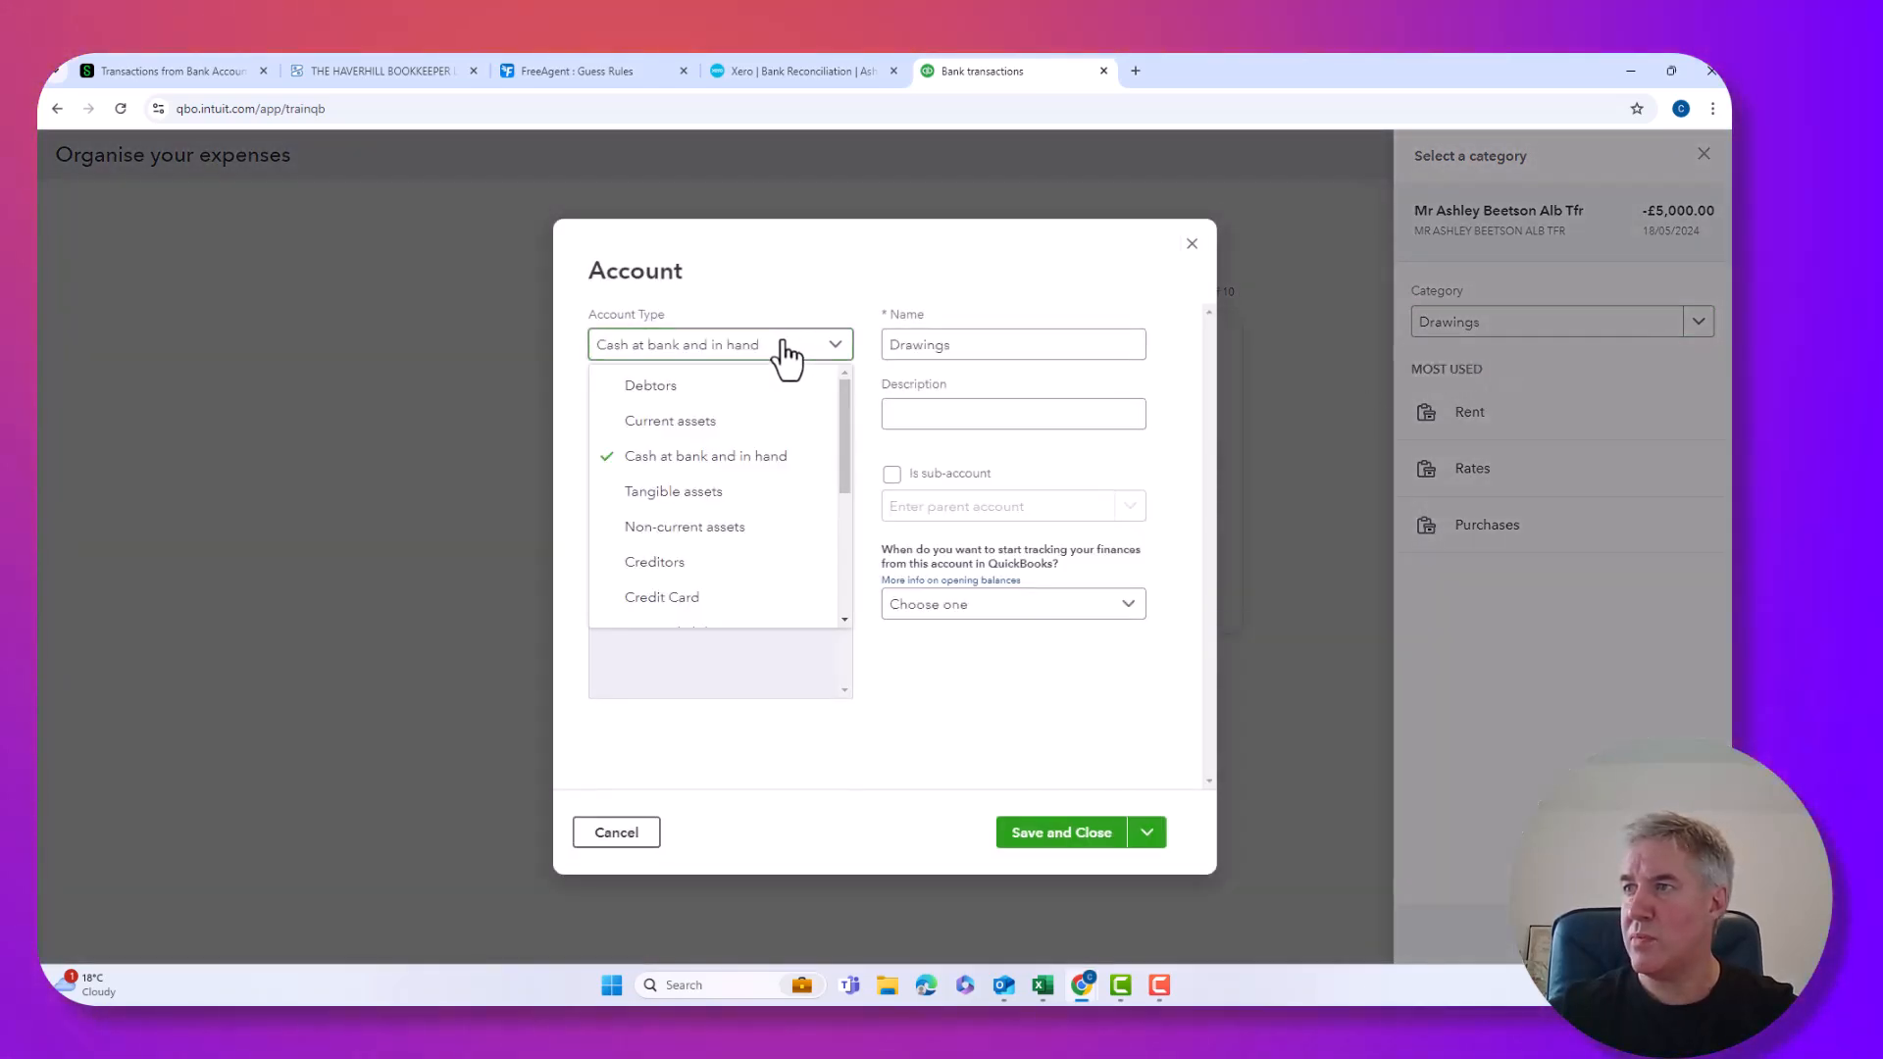
scroll(743, 480, "down", 2)
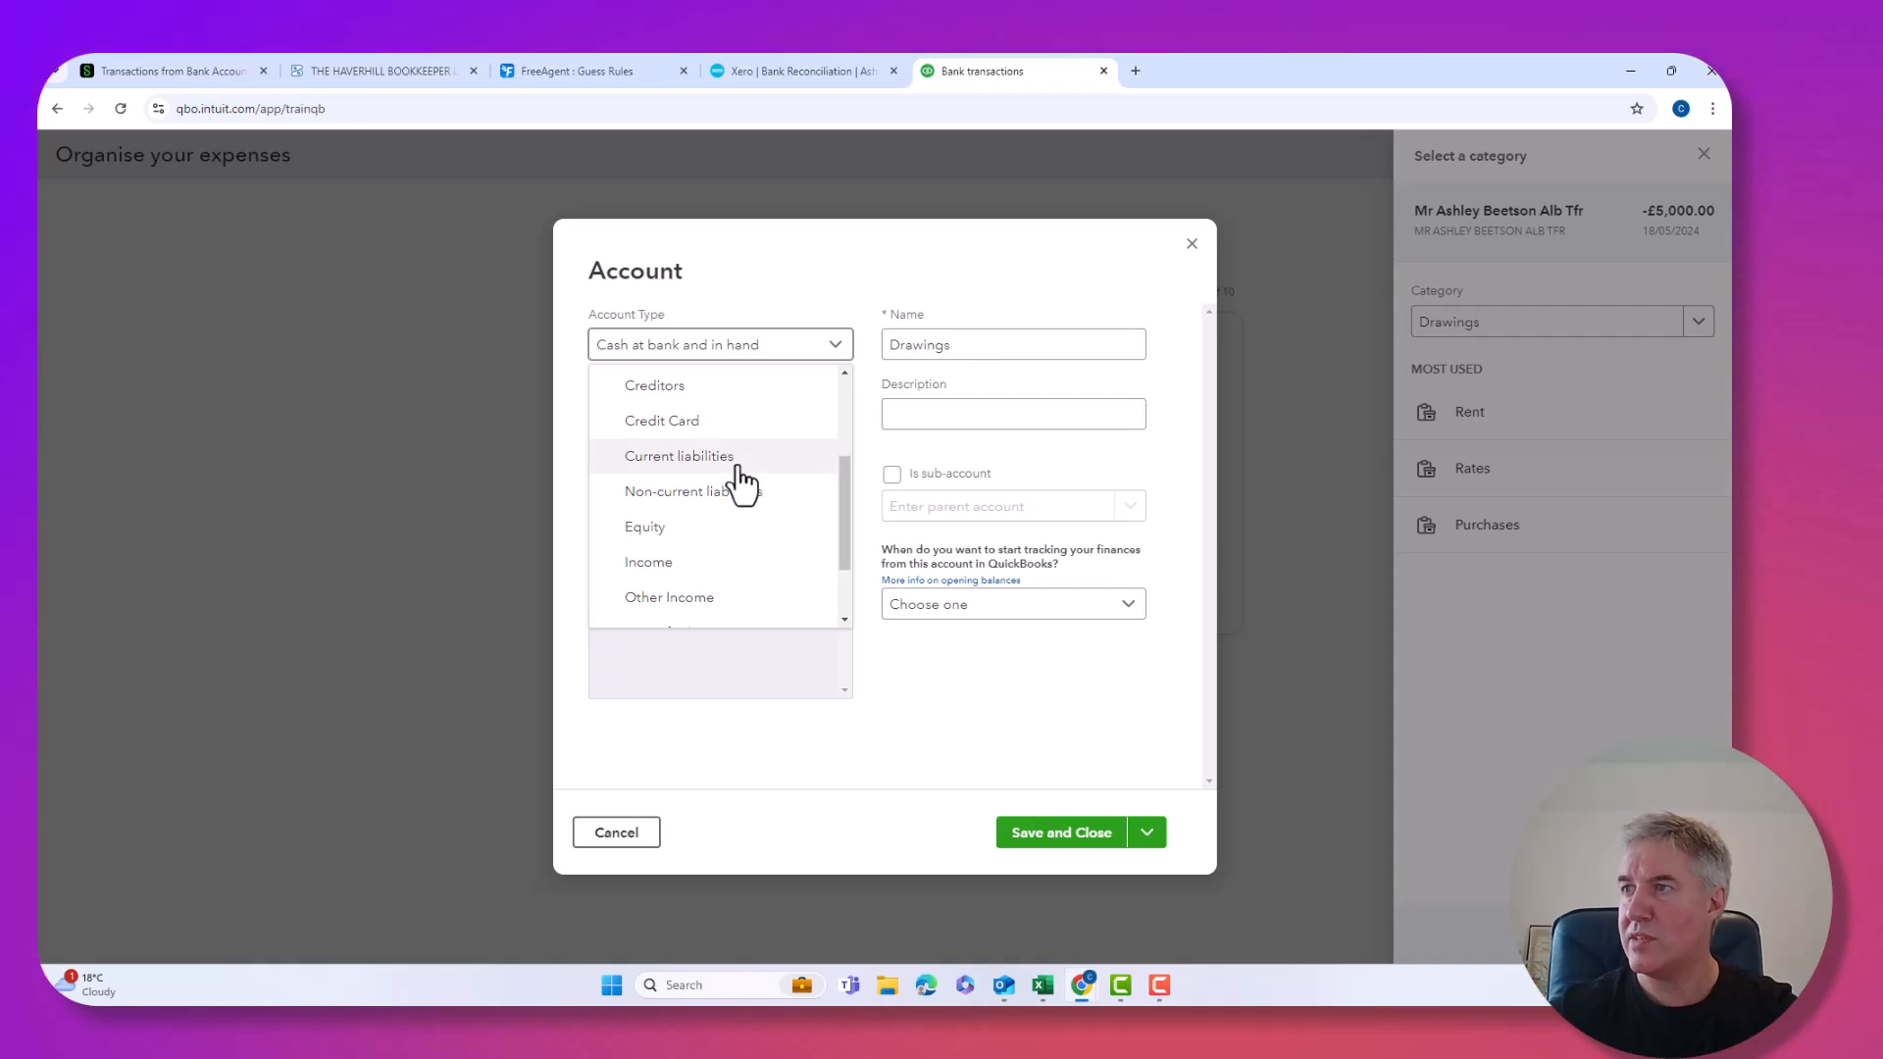
left_click(664, 461)
left_click(820, 416)
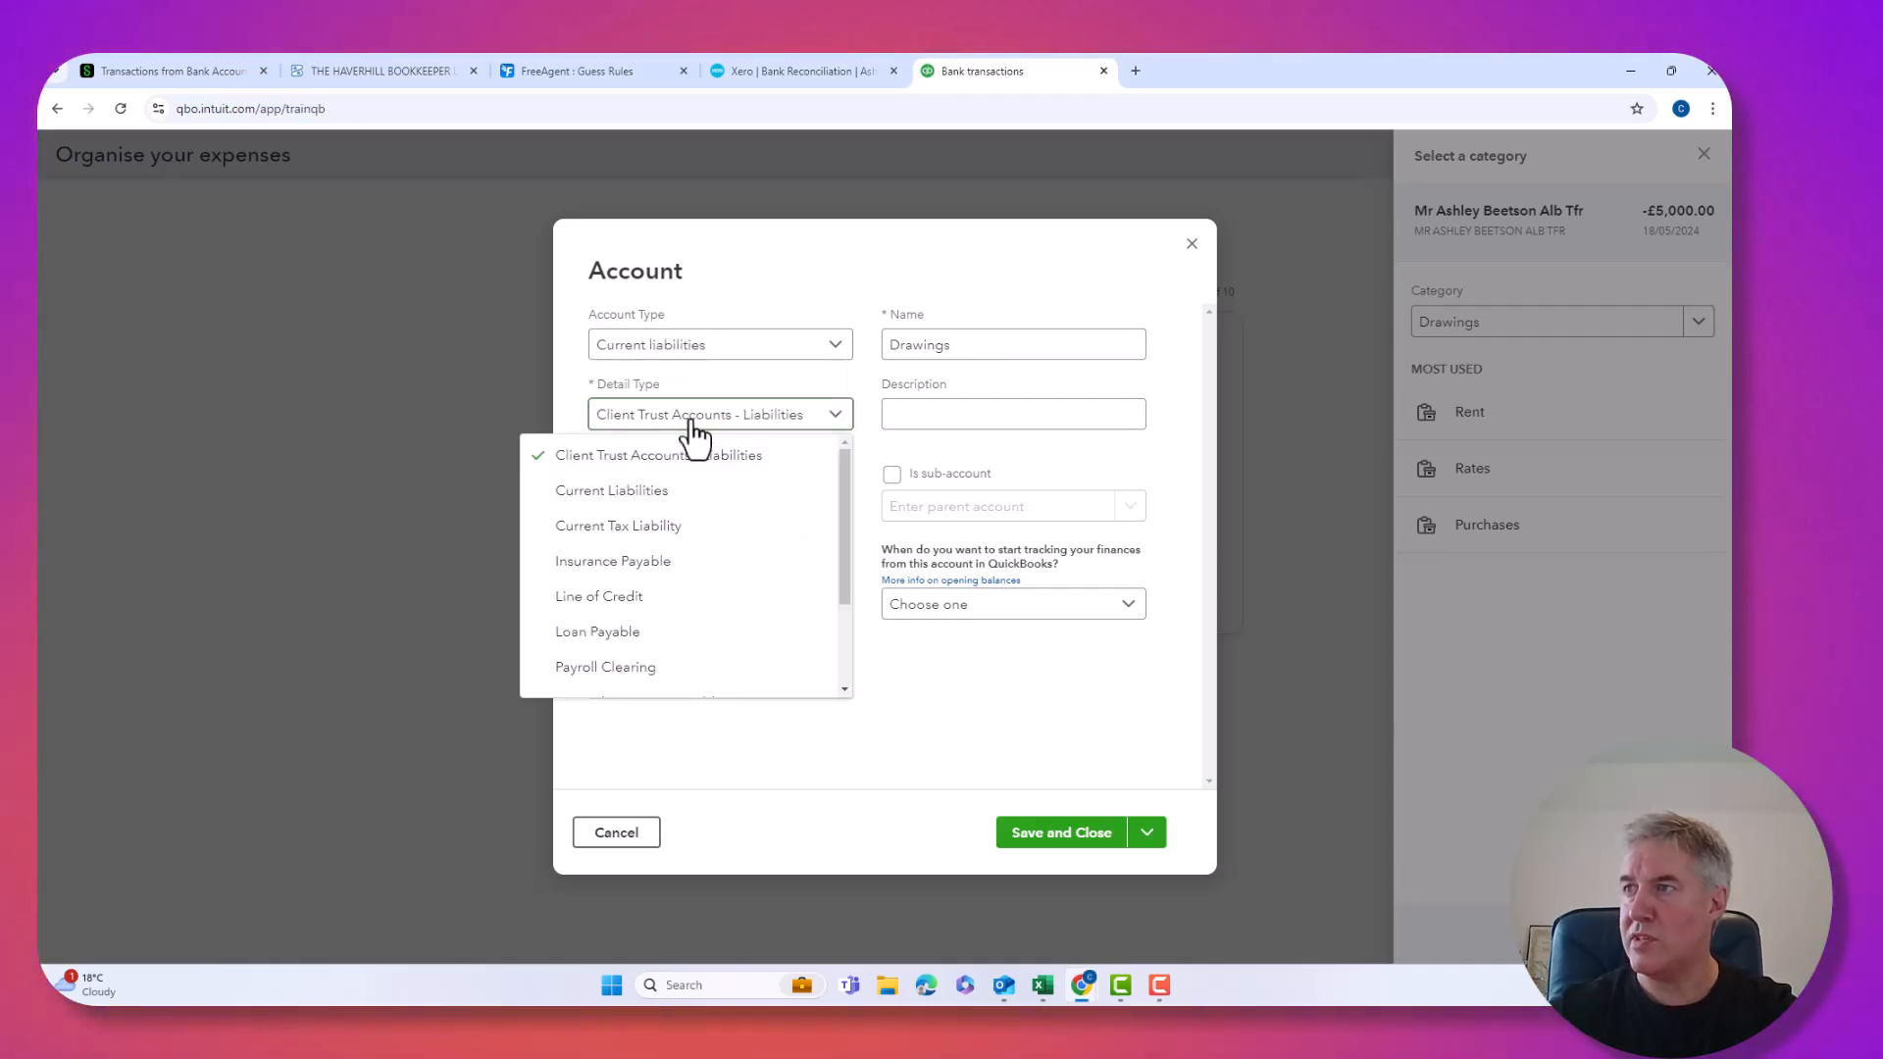
left_click(604, 491)
left_click_drag(764, 347, 720, 356)
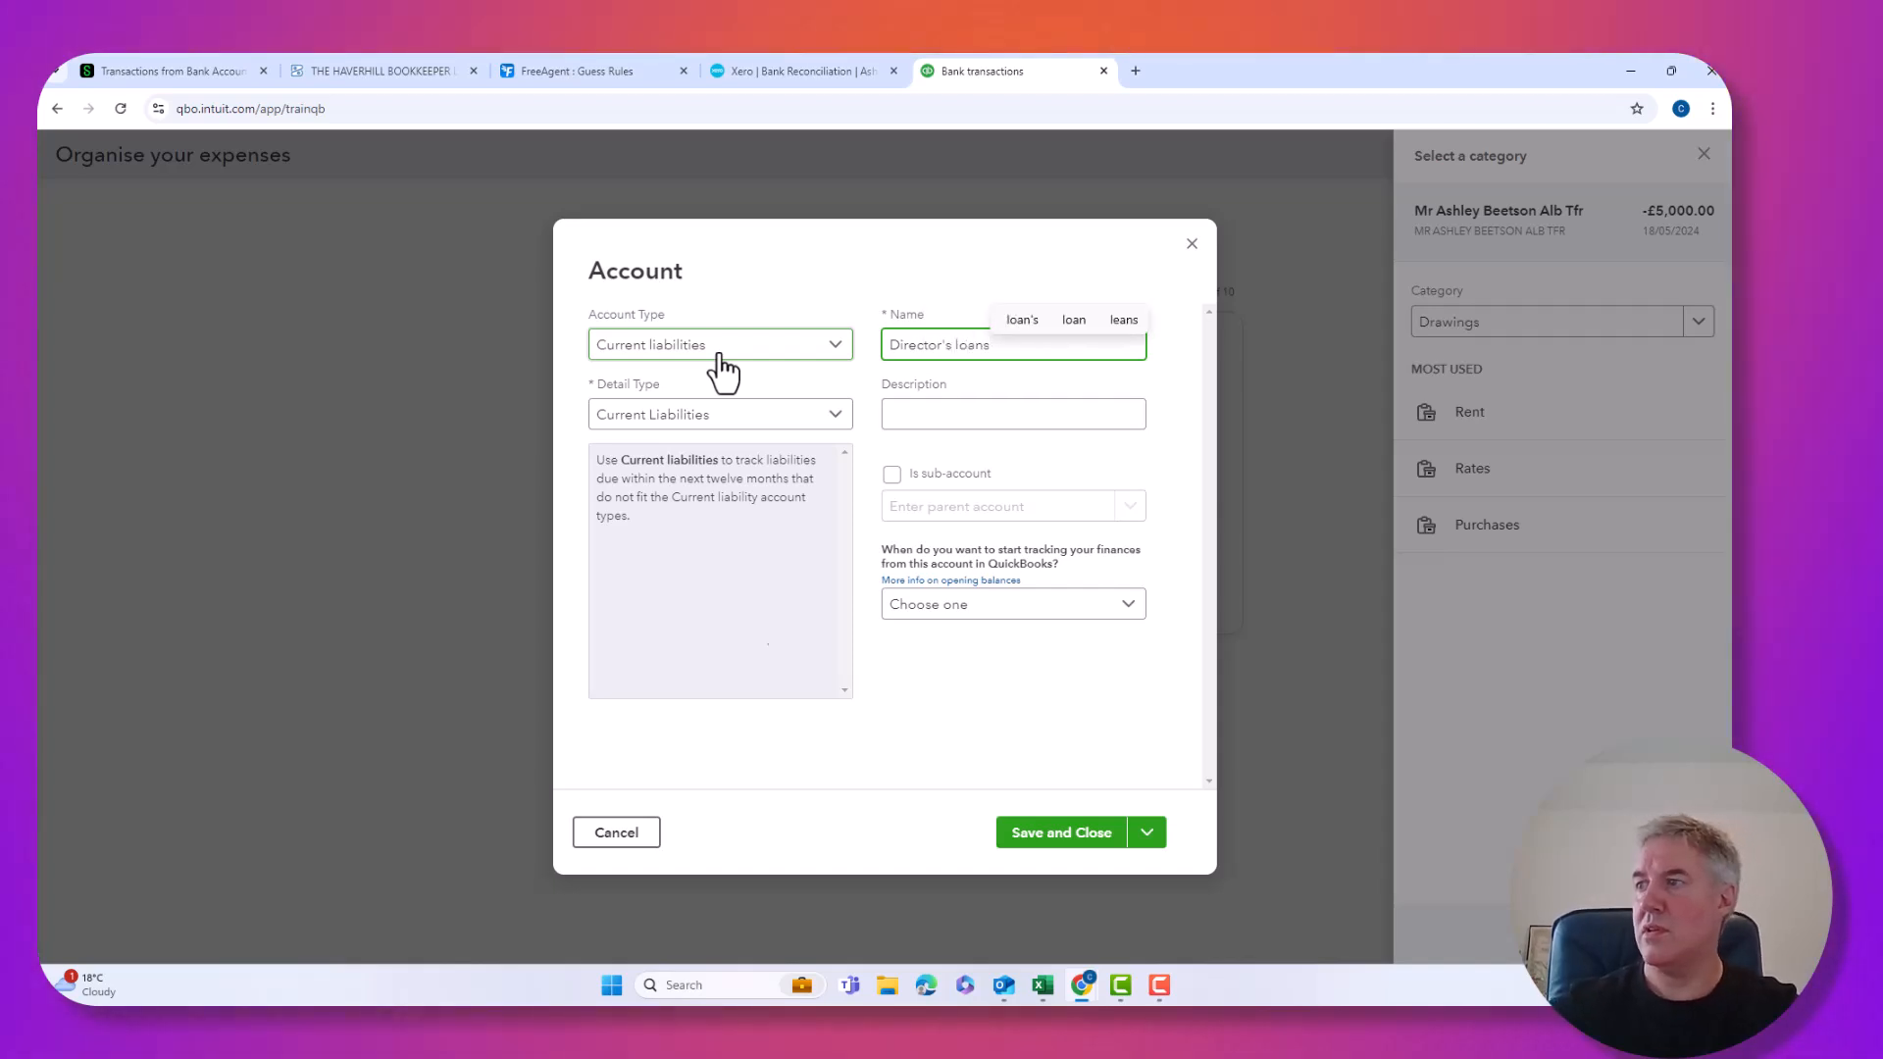
left_click(1032, 846)
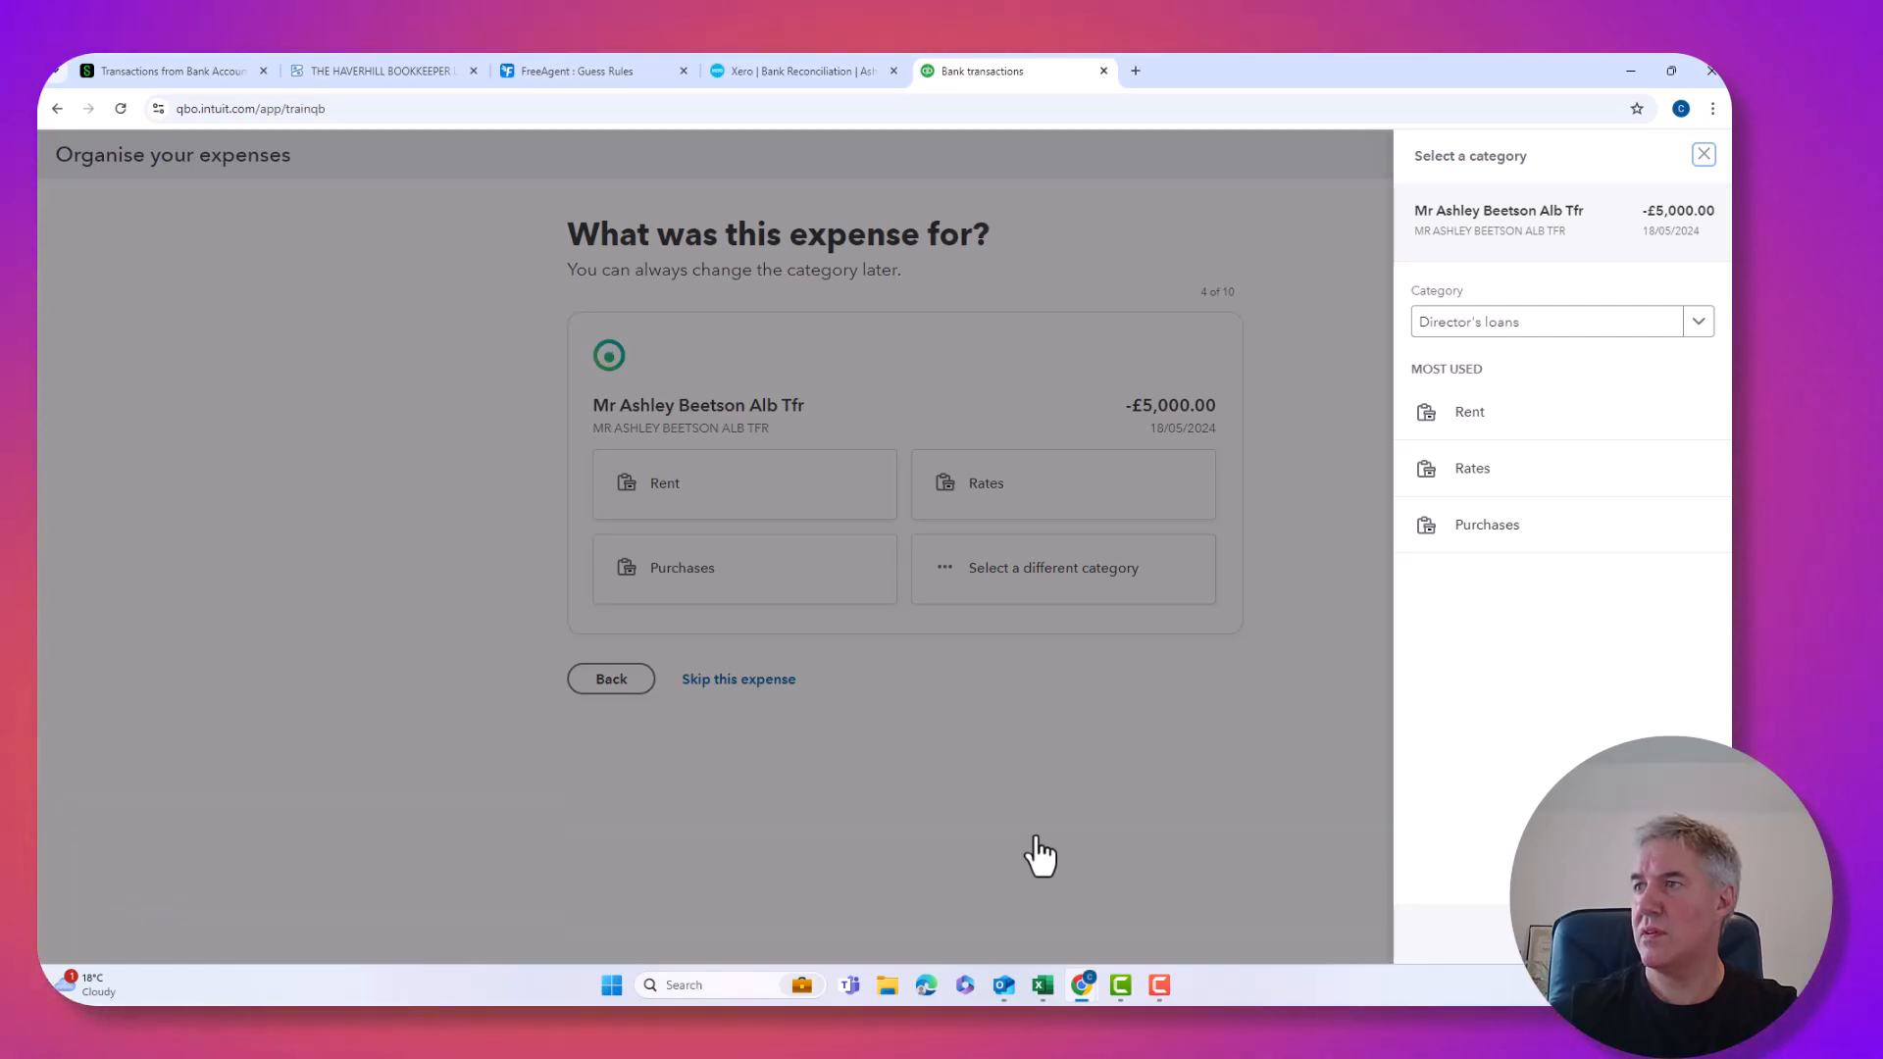
left_click(1547, 339)
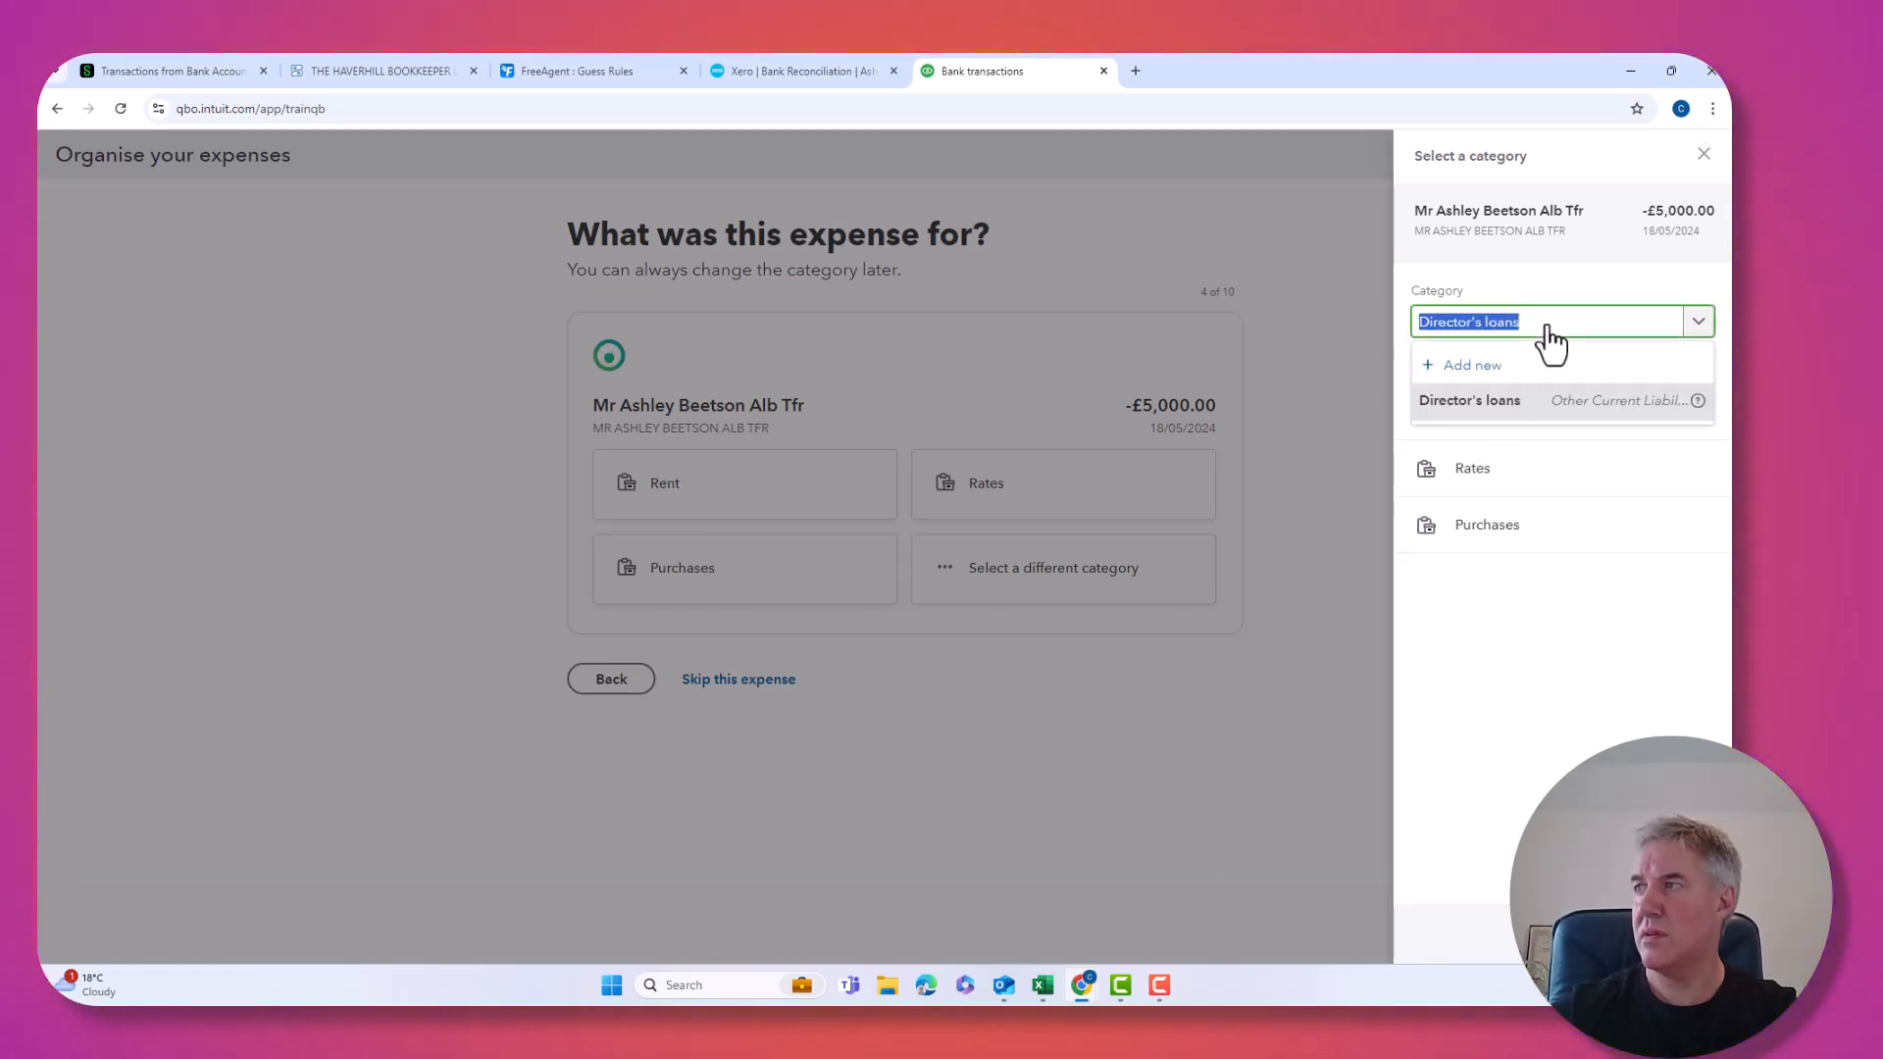
left_click(1475, 403)
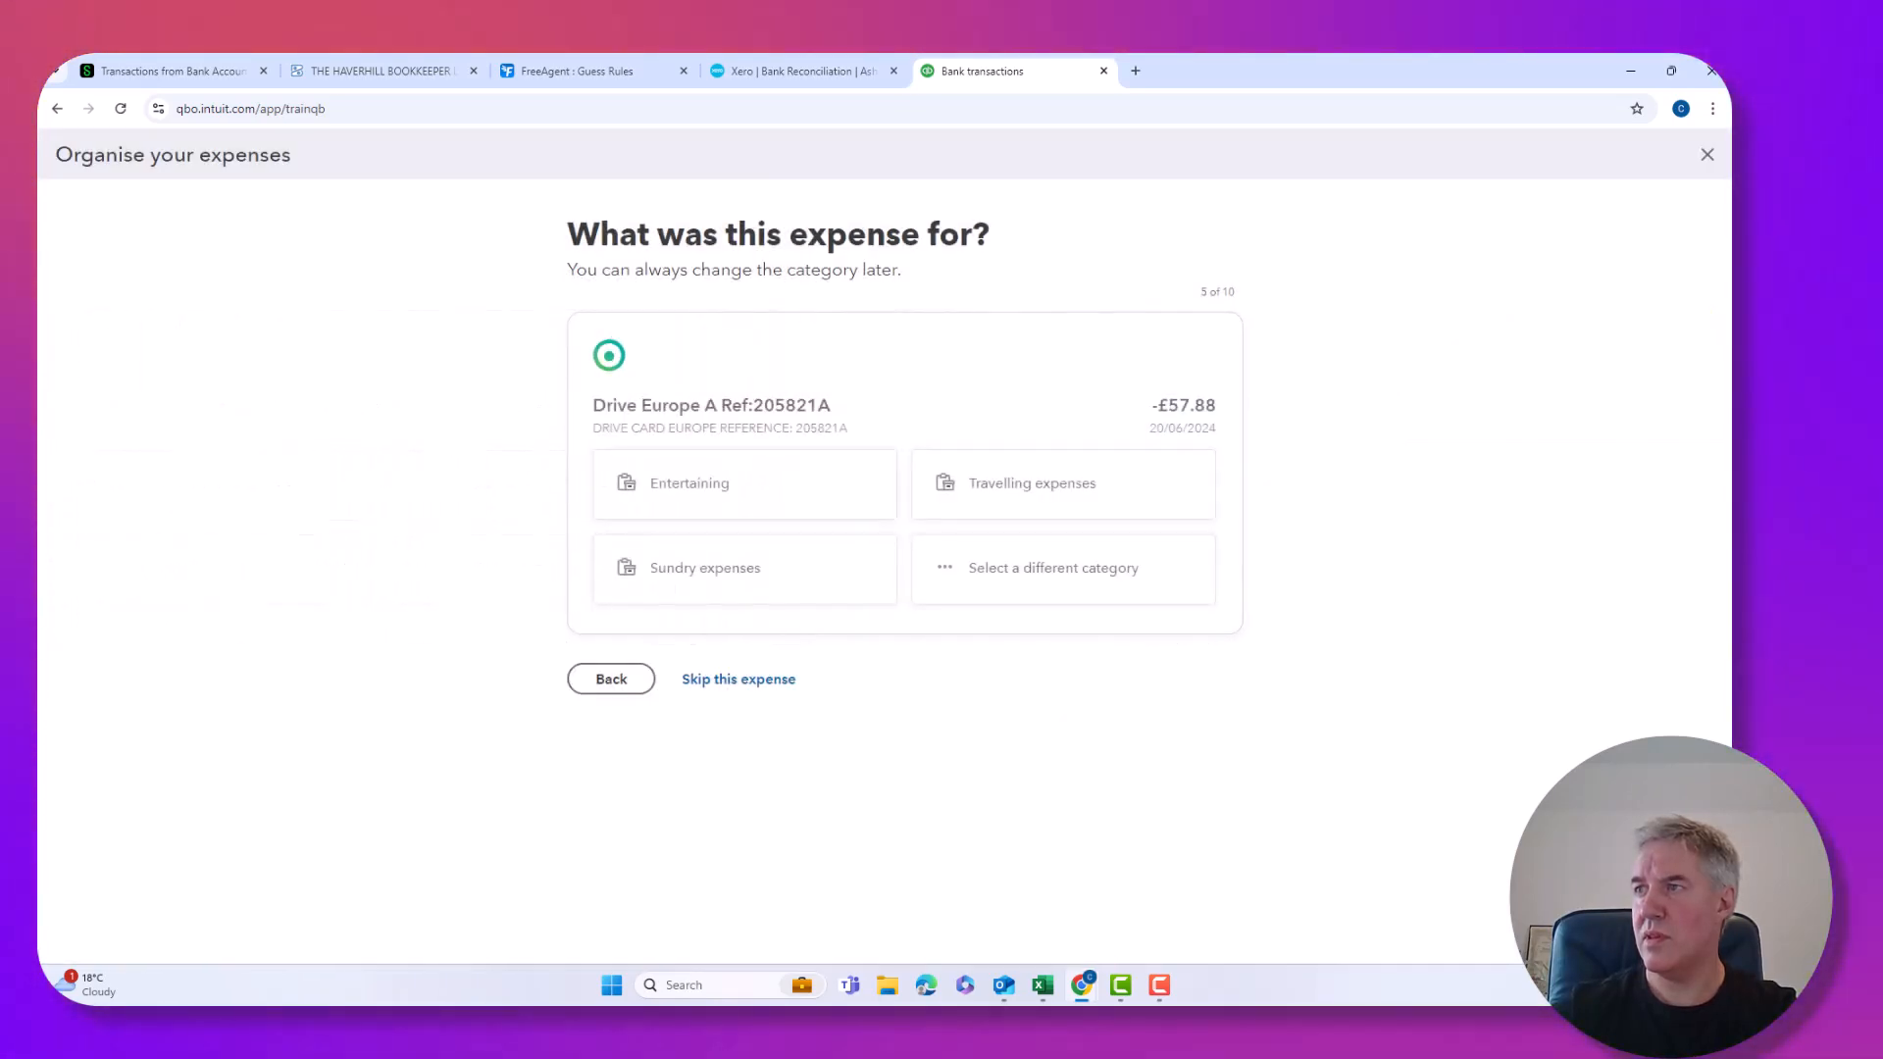
Categorise Drive Europe as Travelling expenses and Coms as Telephone, then search a category for the BT bill.
left_click(989, 490)
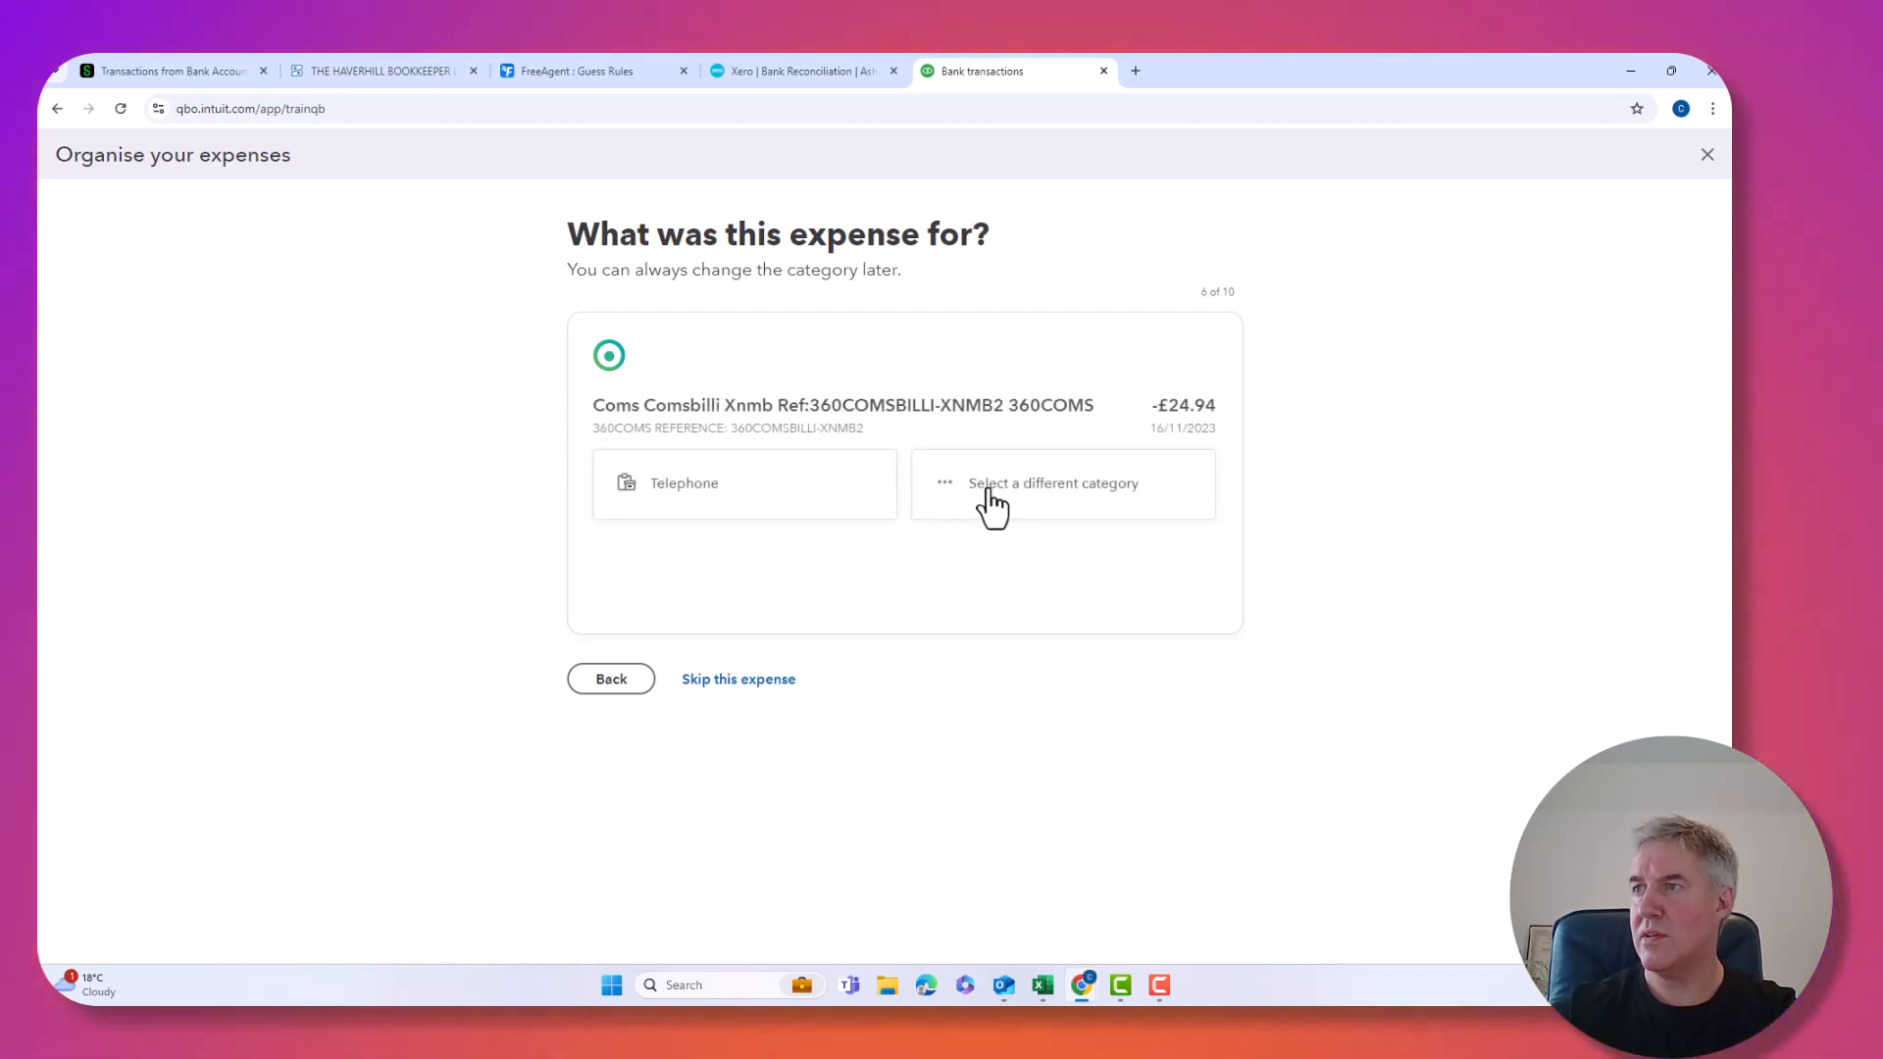
left_click(740, 500)
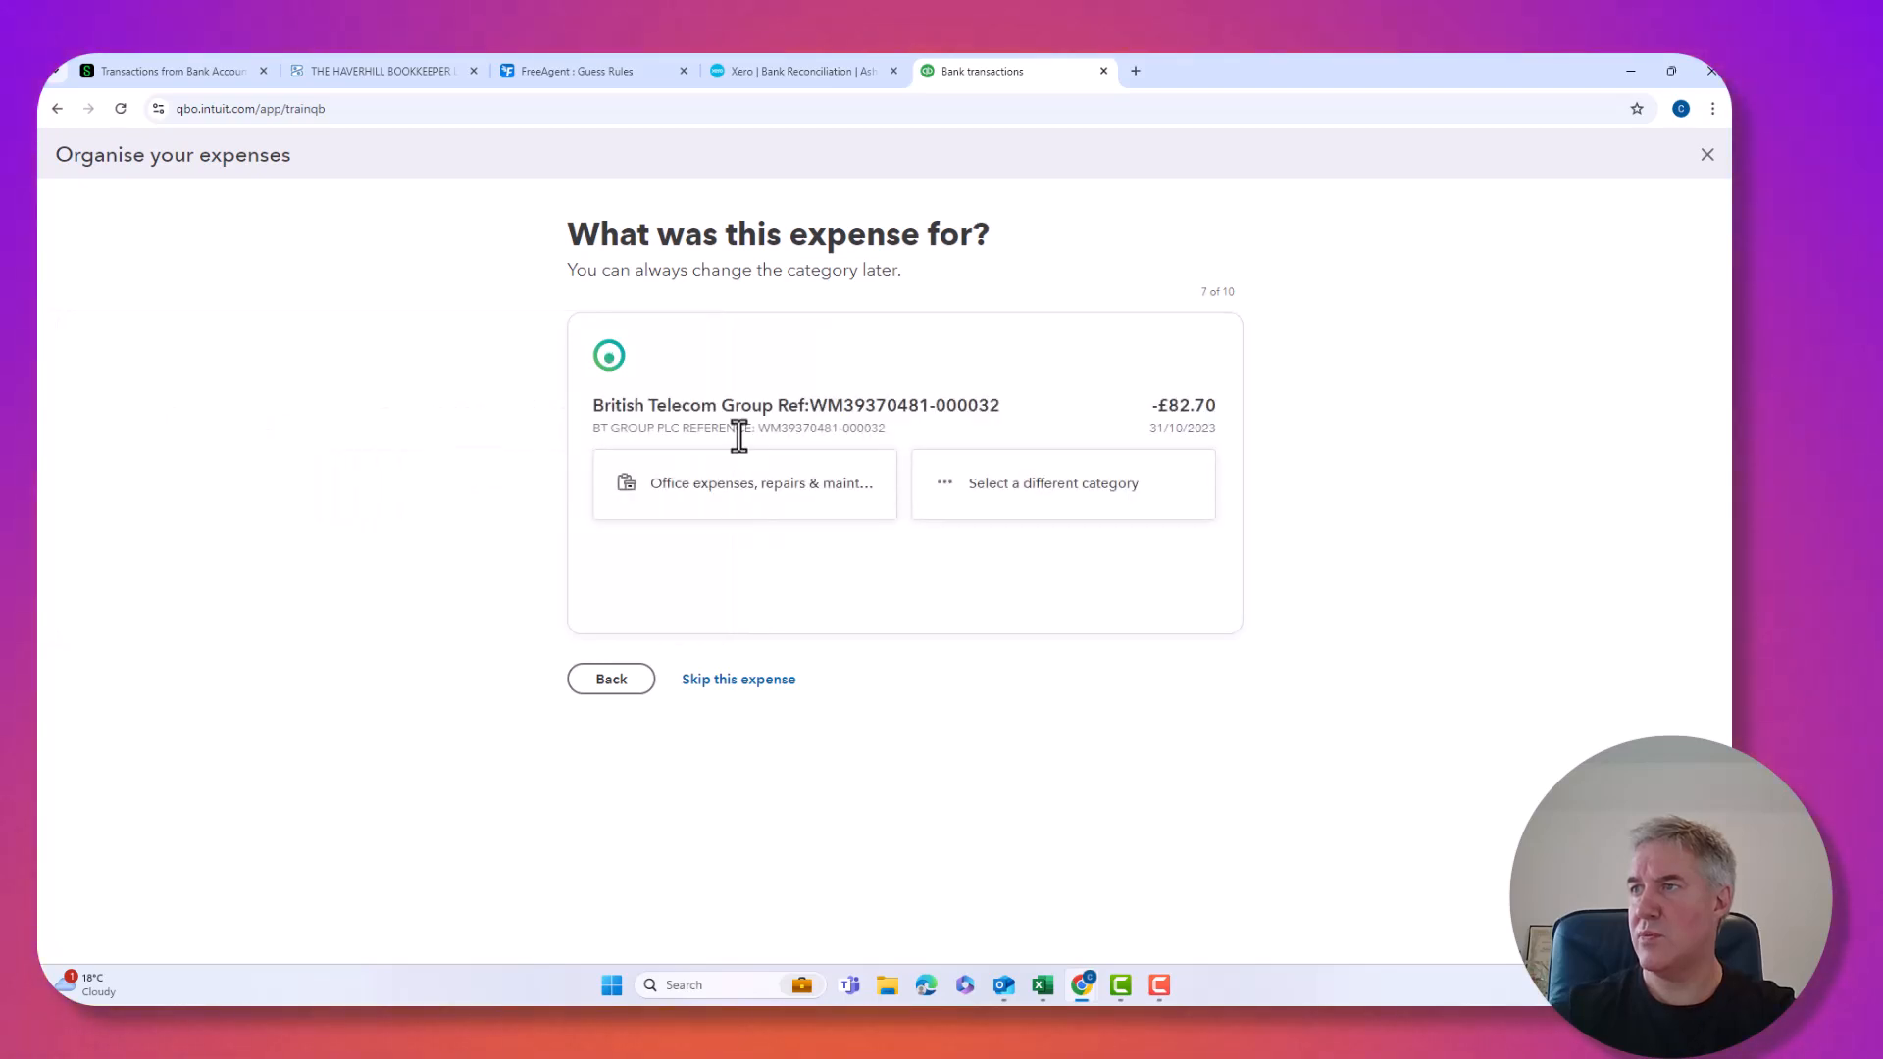
left_click(966, 505)
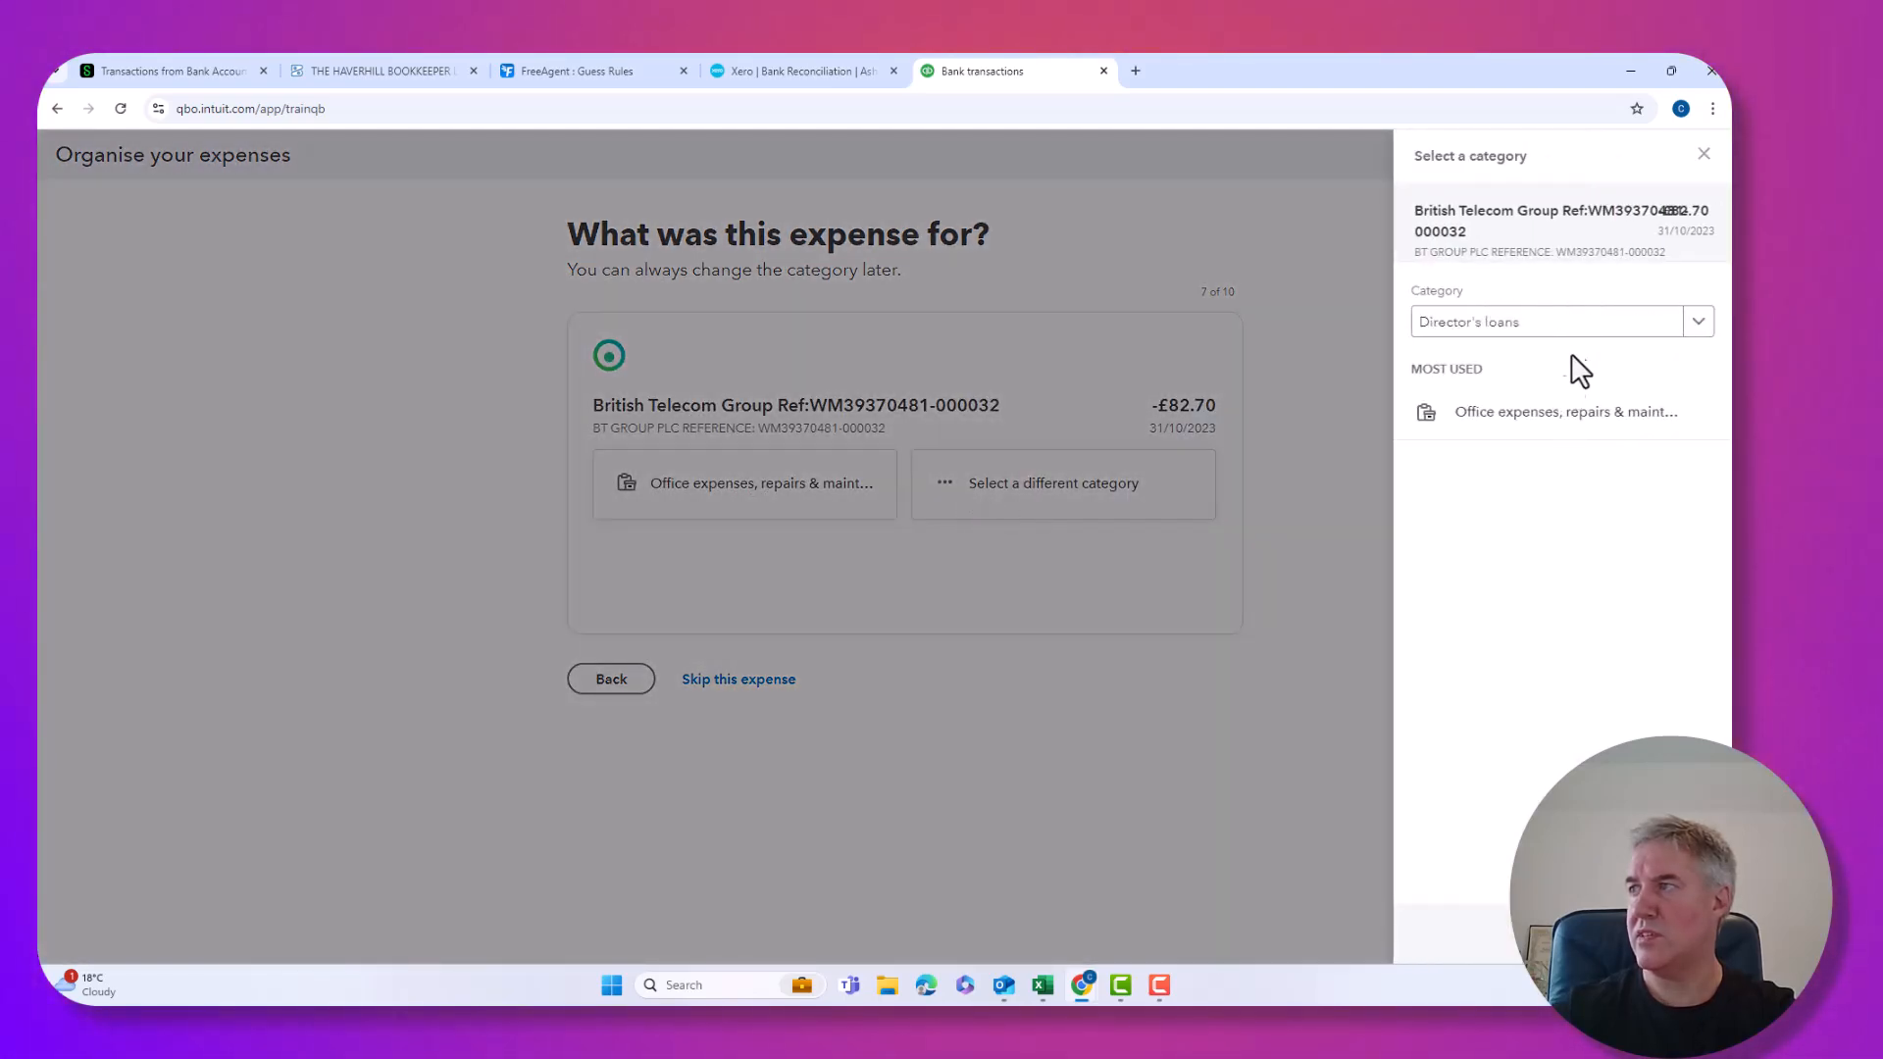
left_click(1557, 324)
type("t")
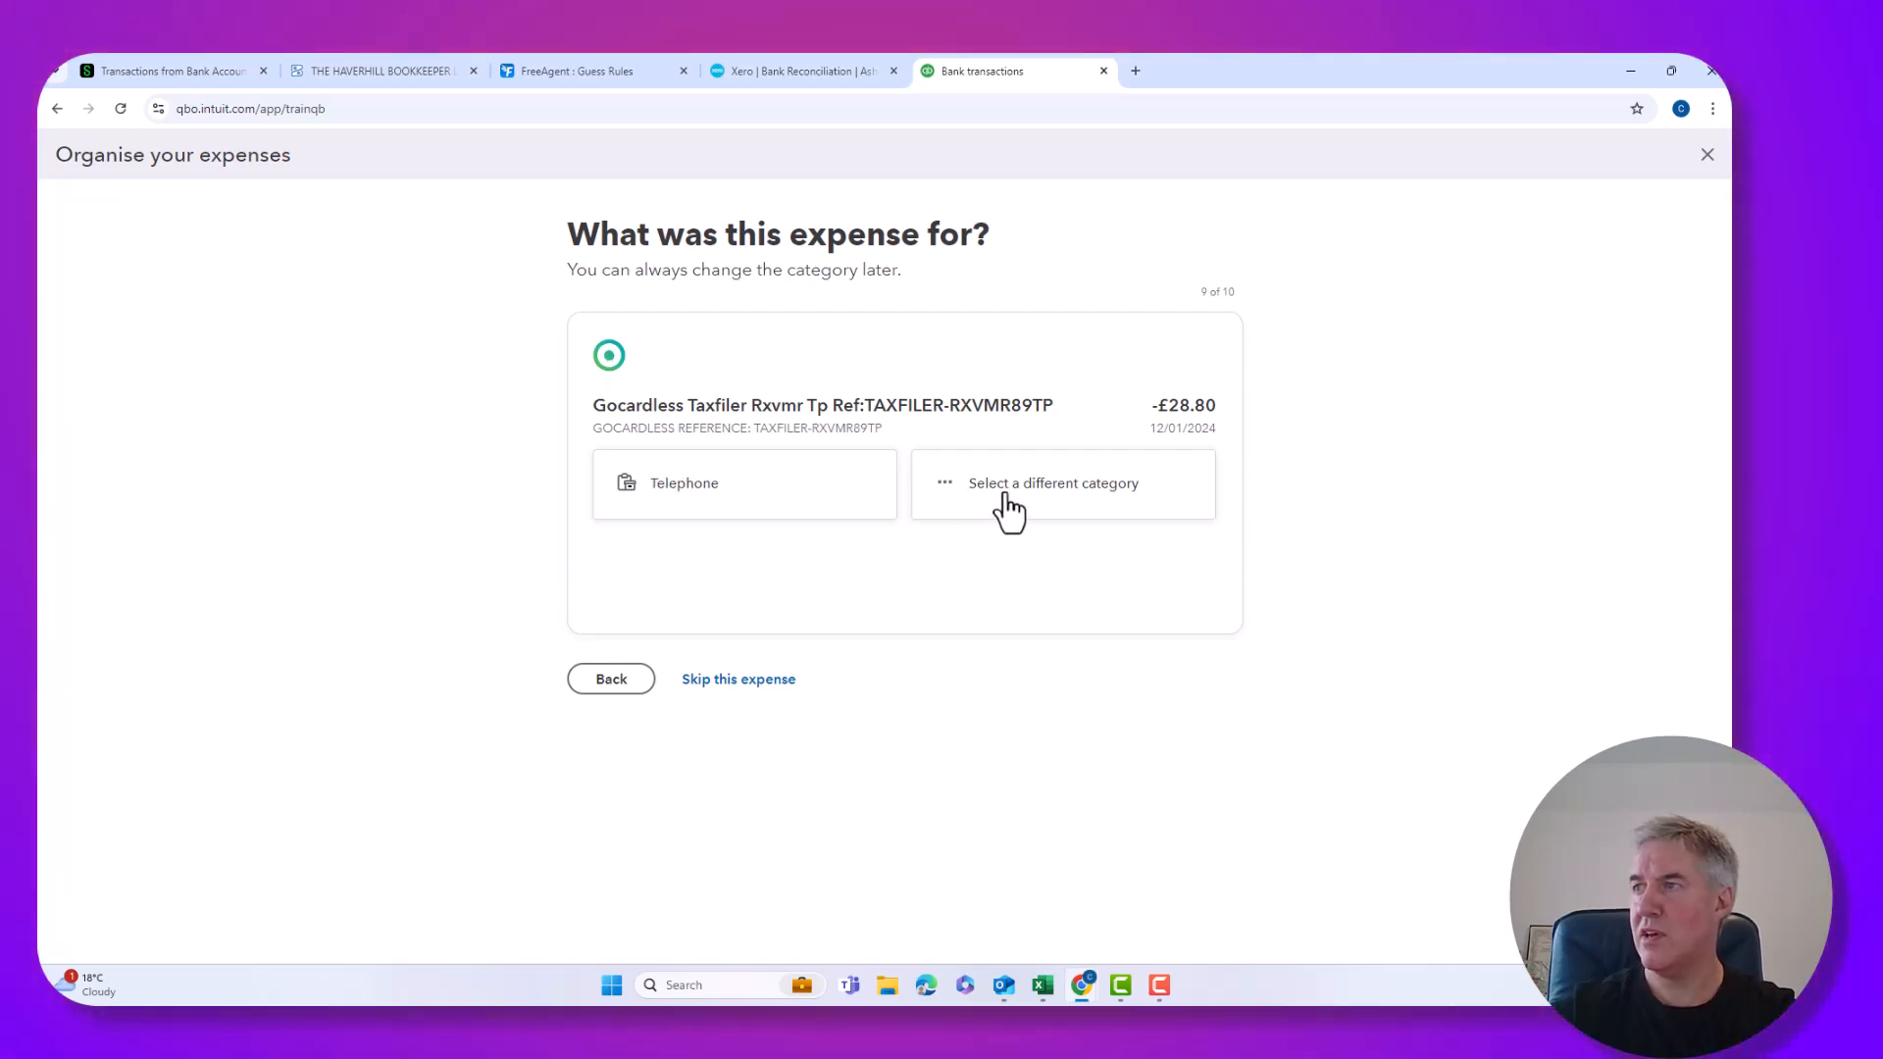
Categorise the Taxfiler payment as Subscriptions and the £1,200 payment as Rent.
left_click(1008, 512)
left_click(1469, 330)
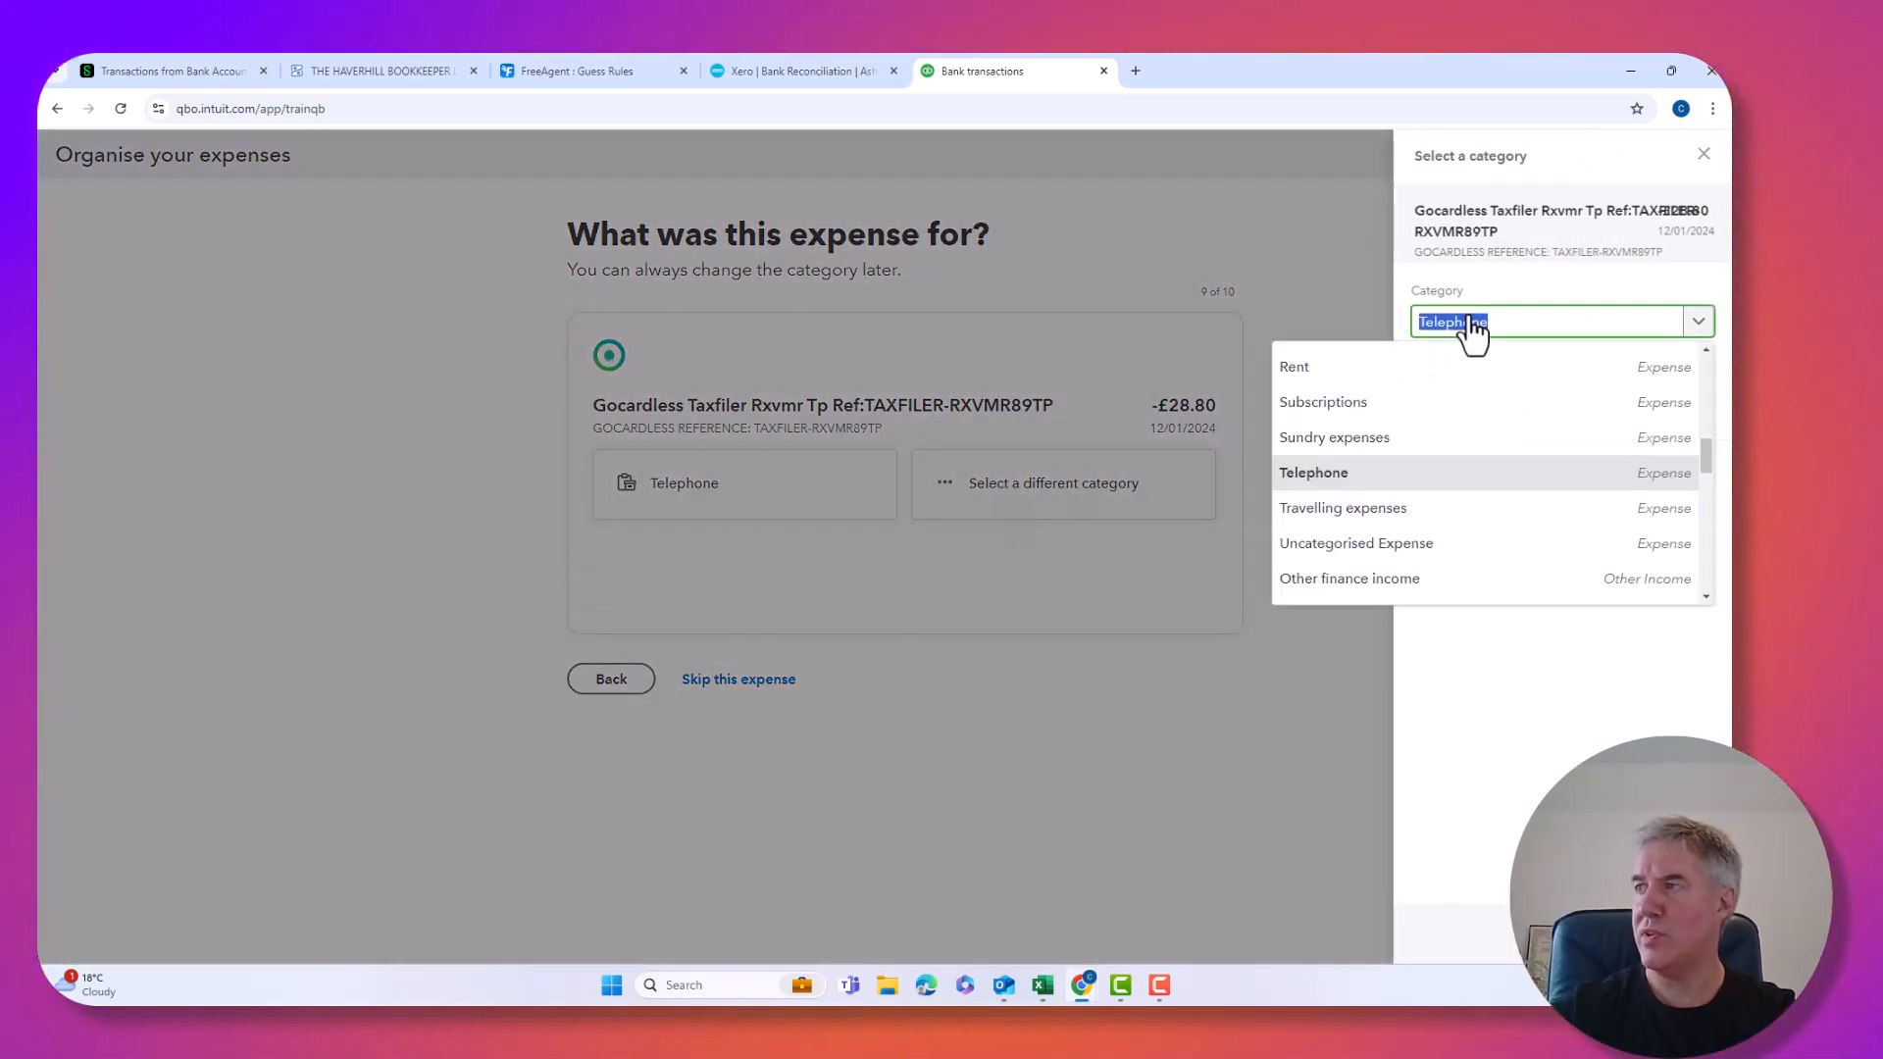
type("sub")
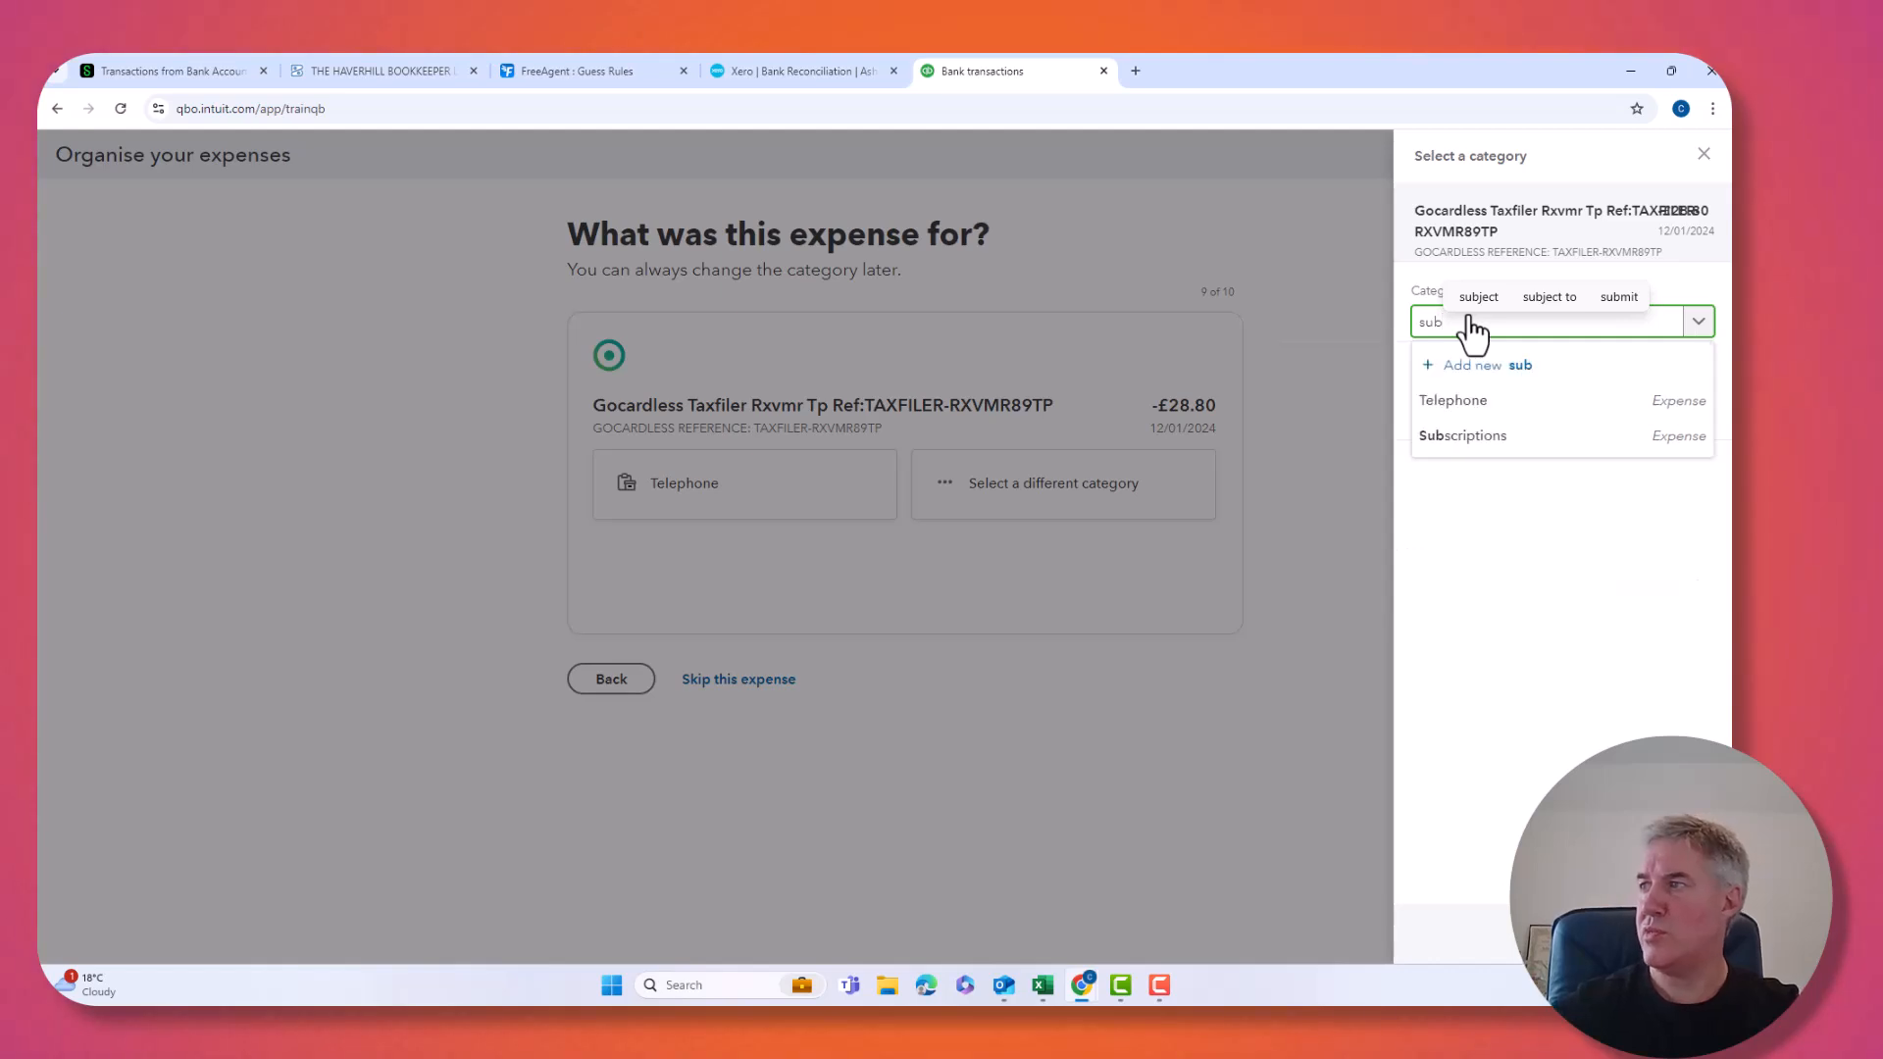
left_click(1469, 439)
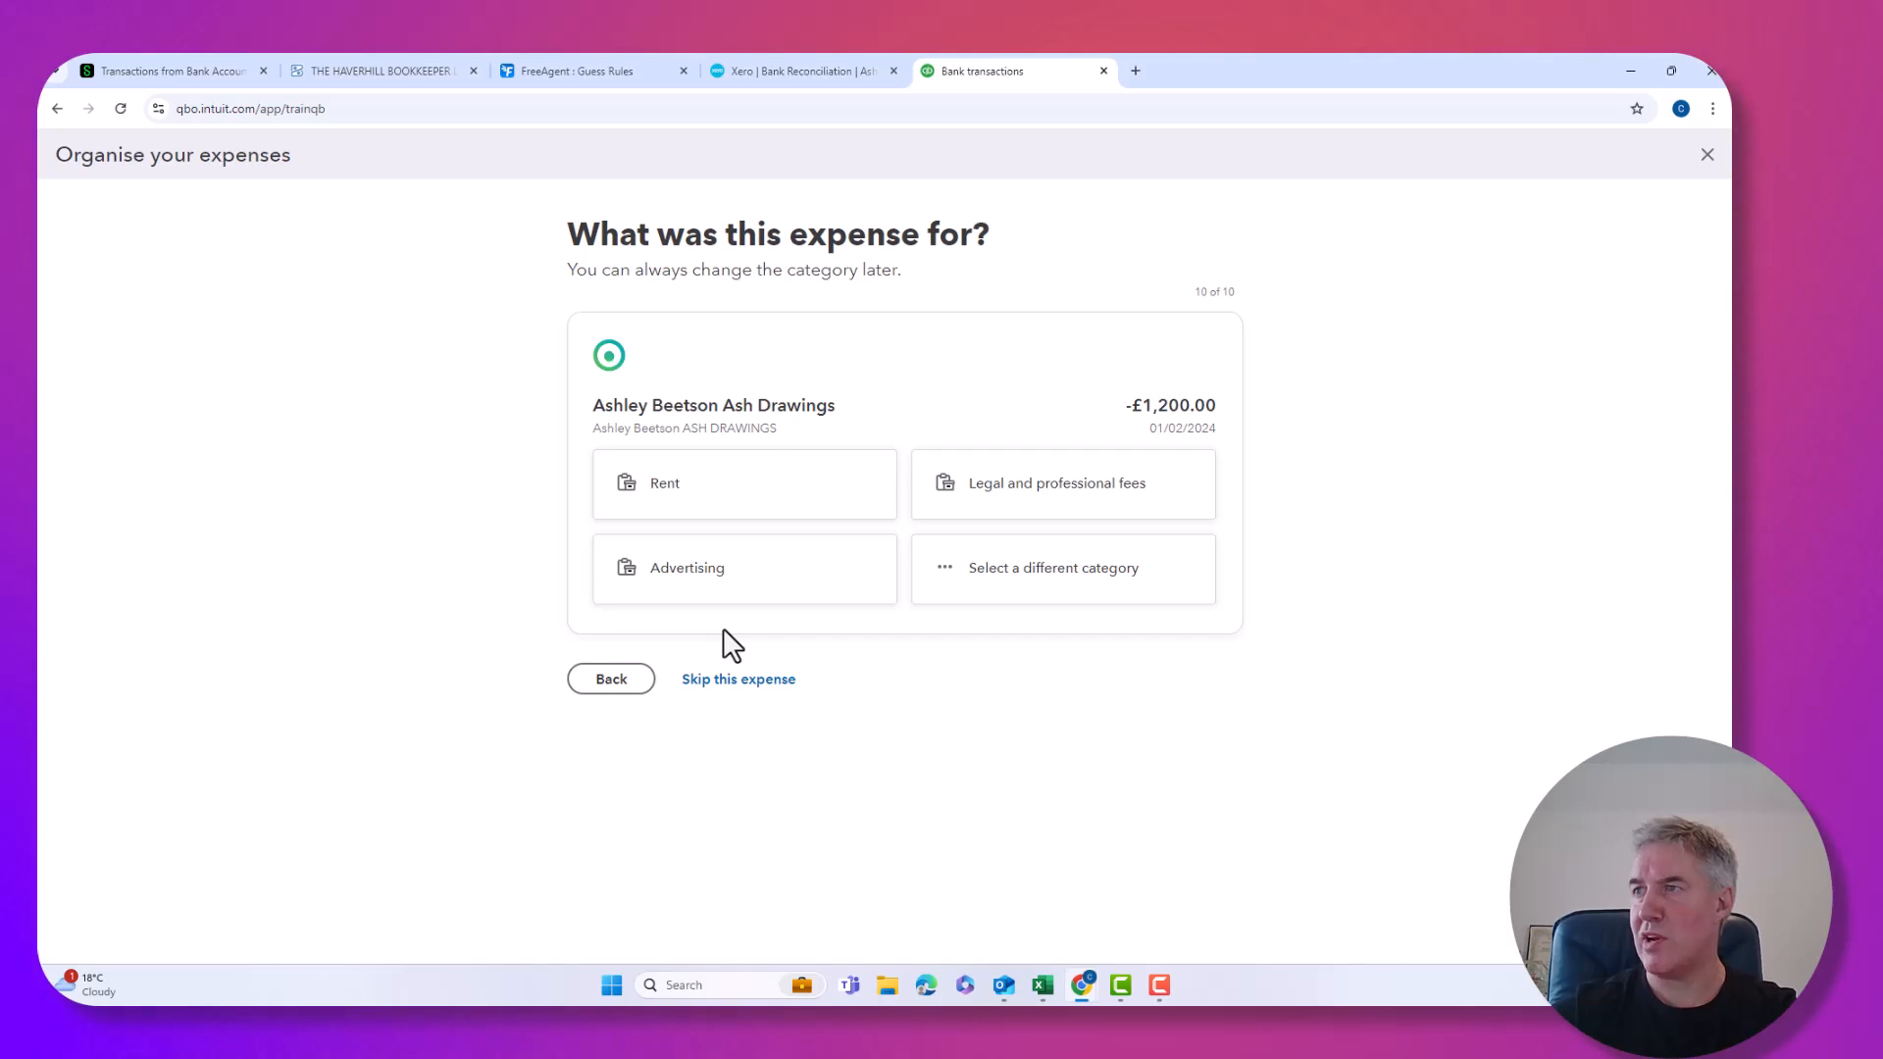
left_click(680, 502)
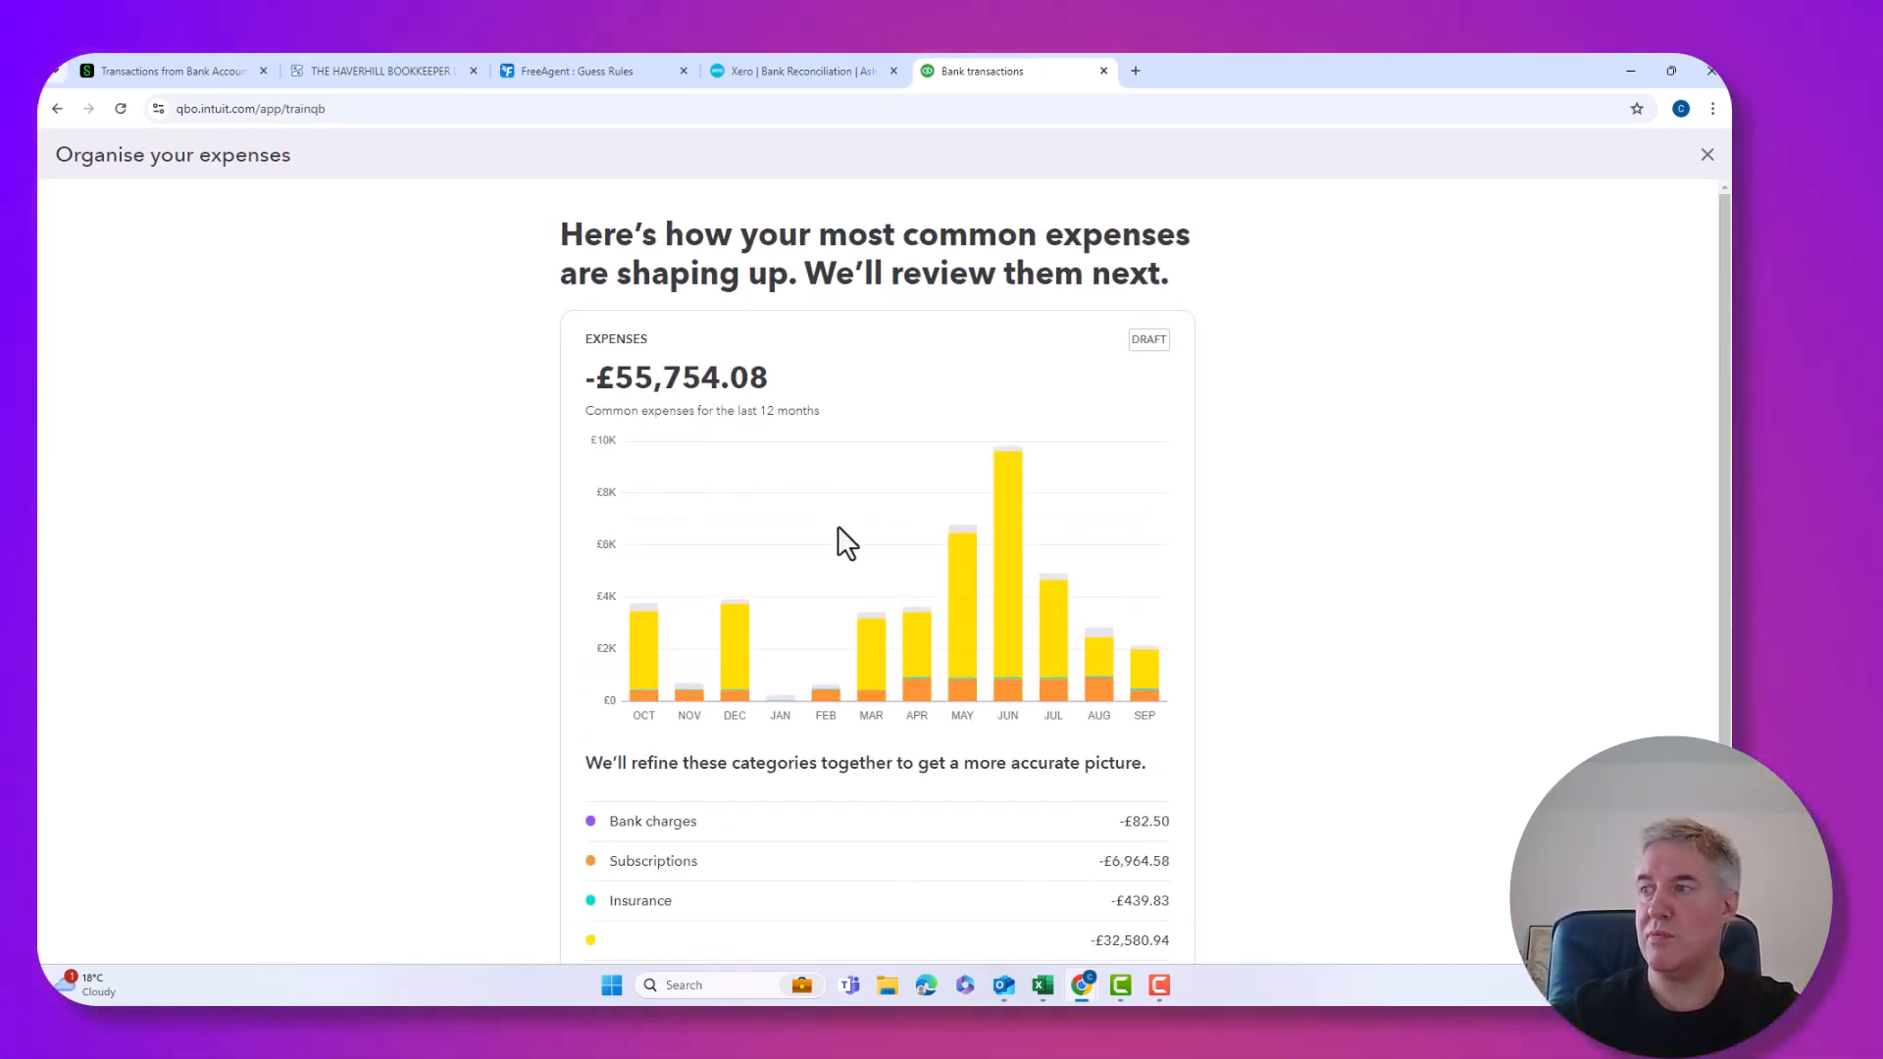
Continue past the summary and confirm the service charge expense group.
scroll(846, 529, "down", 2)
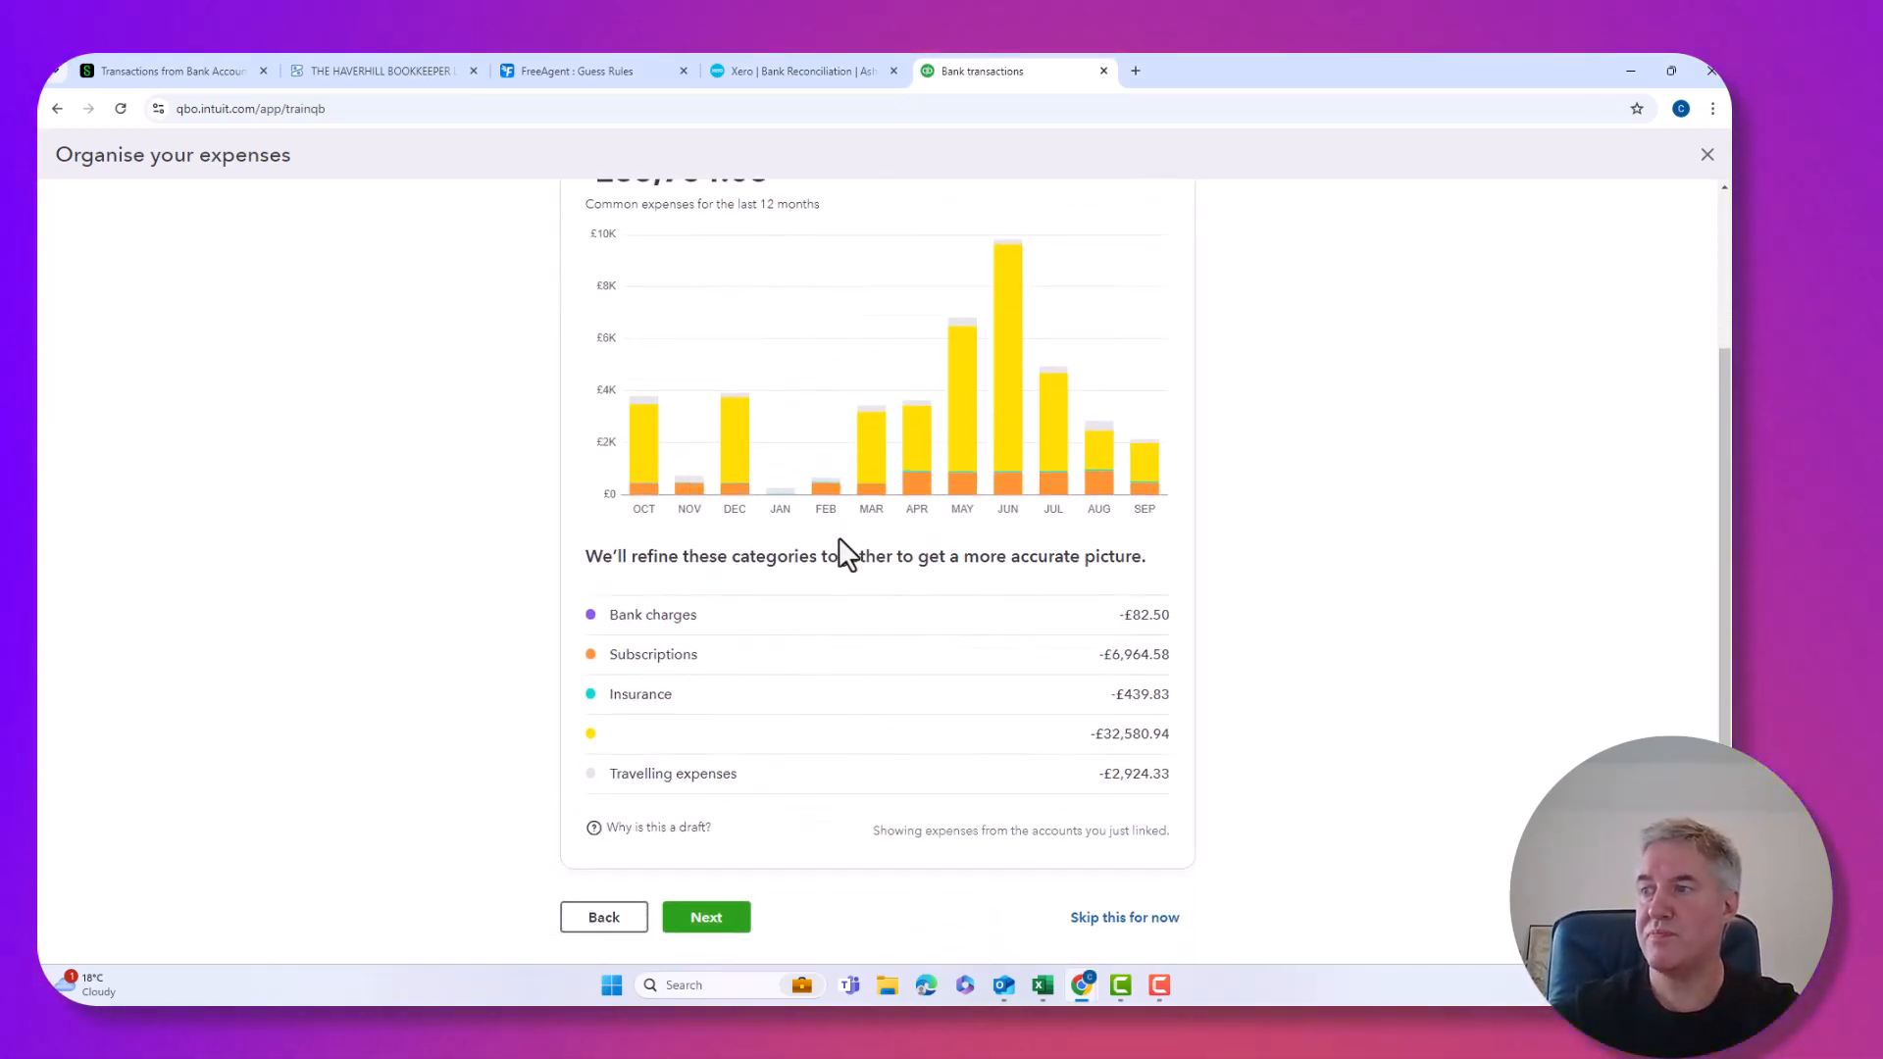
left_click(735, 908)
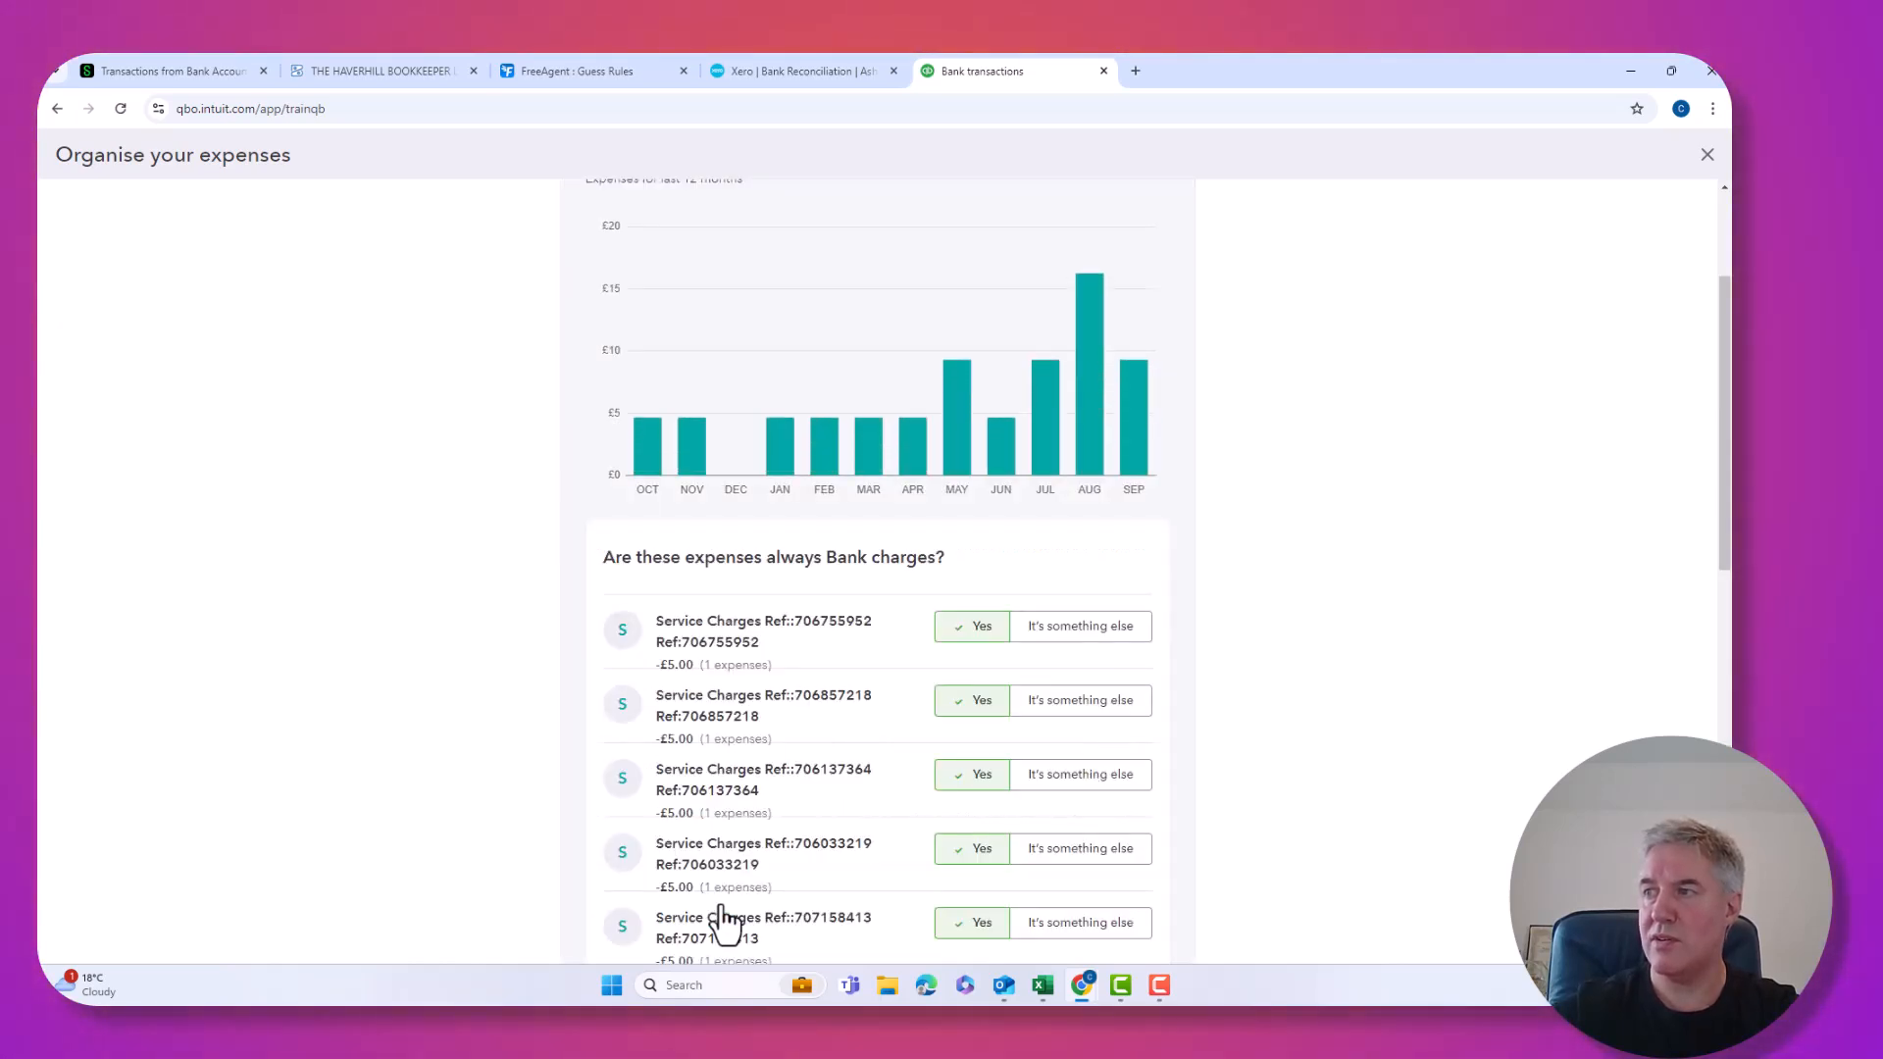
scroll(769, 677, "down", 2)
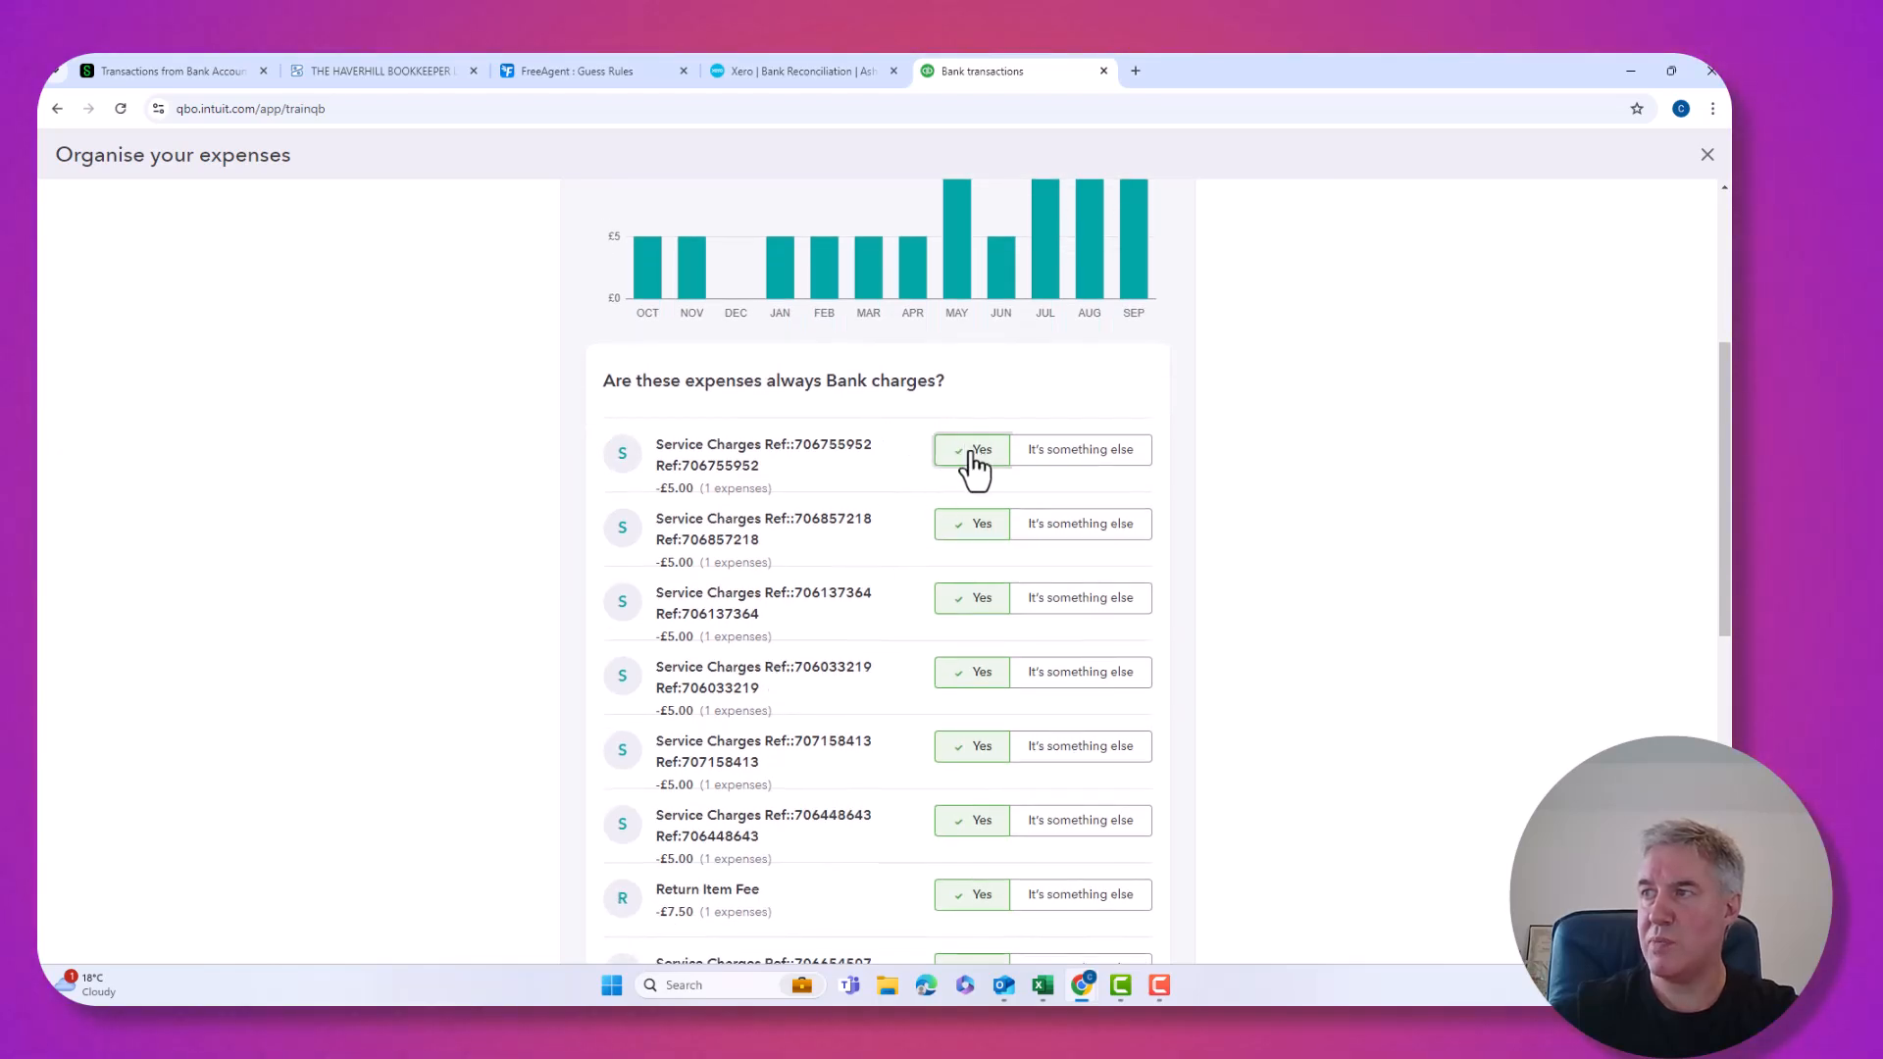
scroll(942, 485, "down", 2)
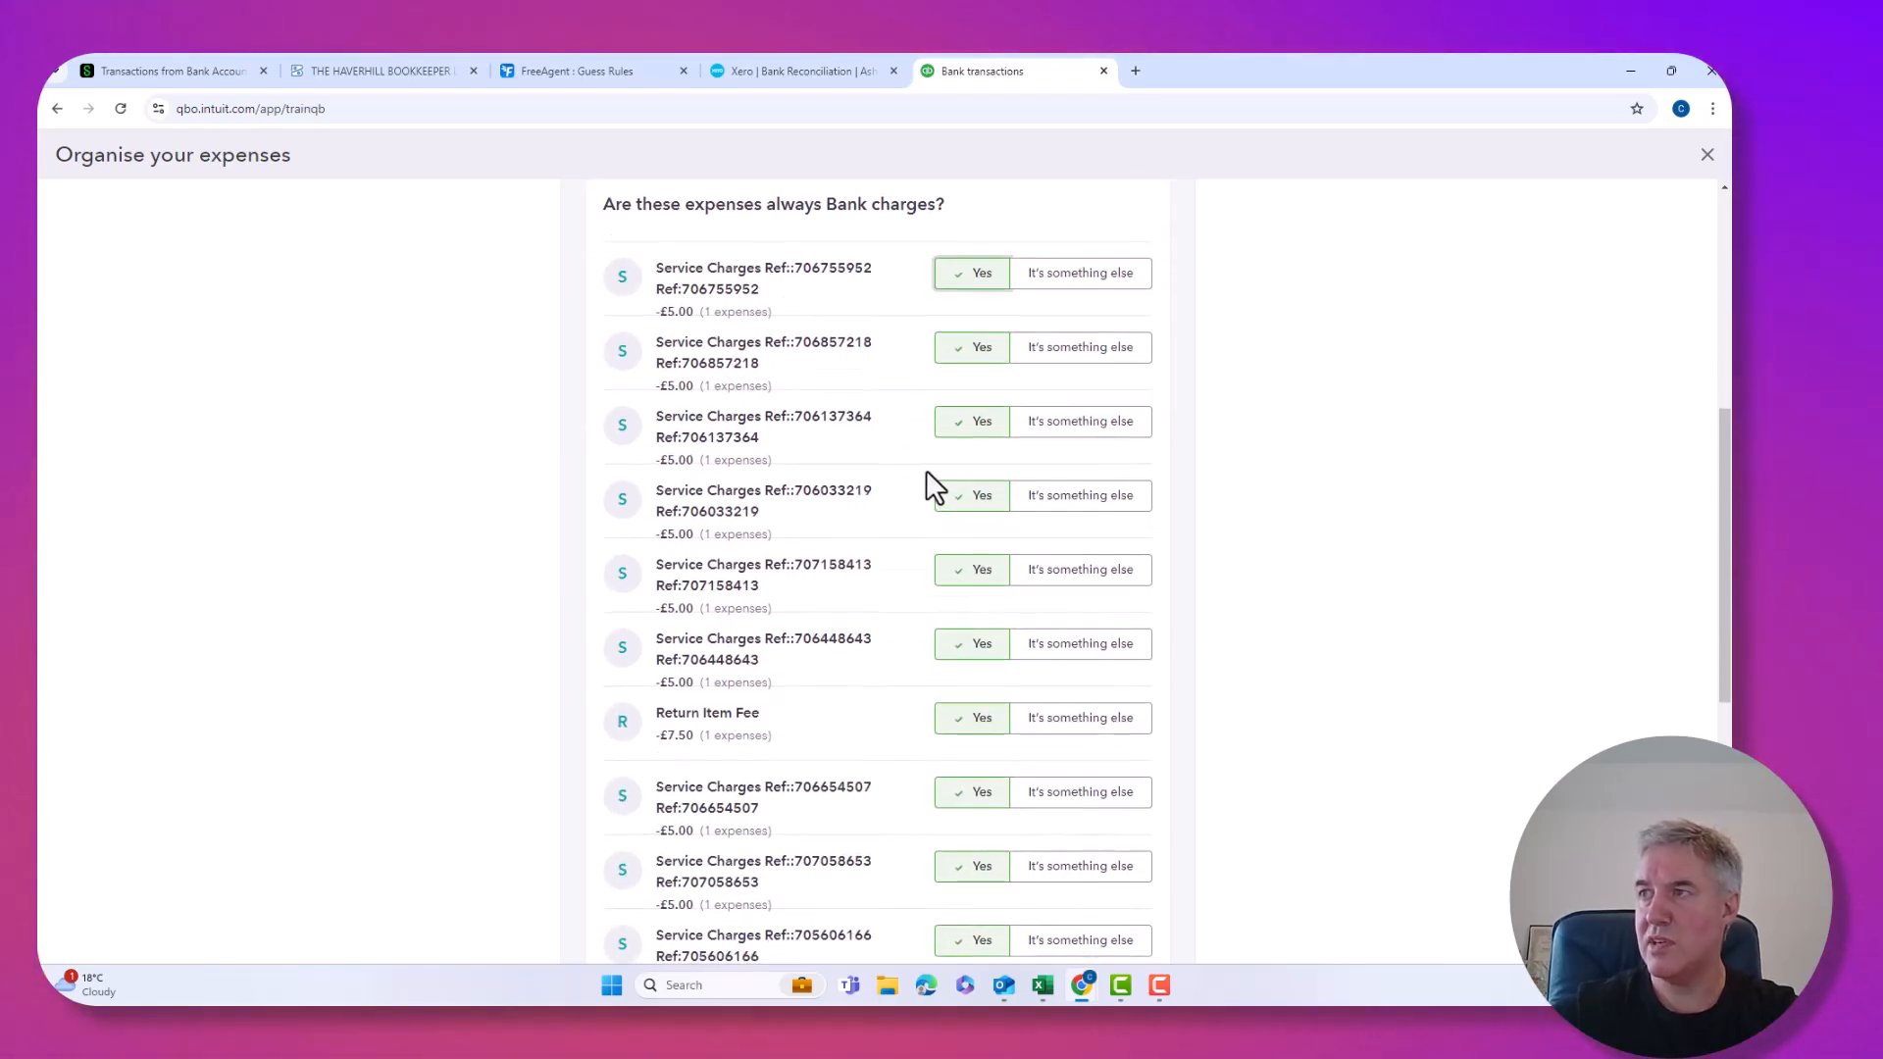
scroll(927, 473, "down", 7)
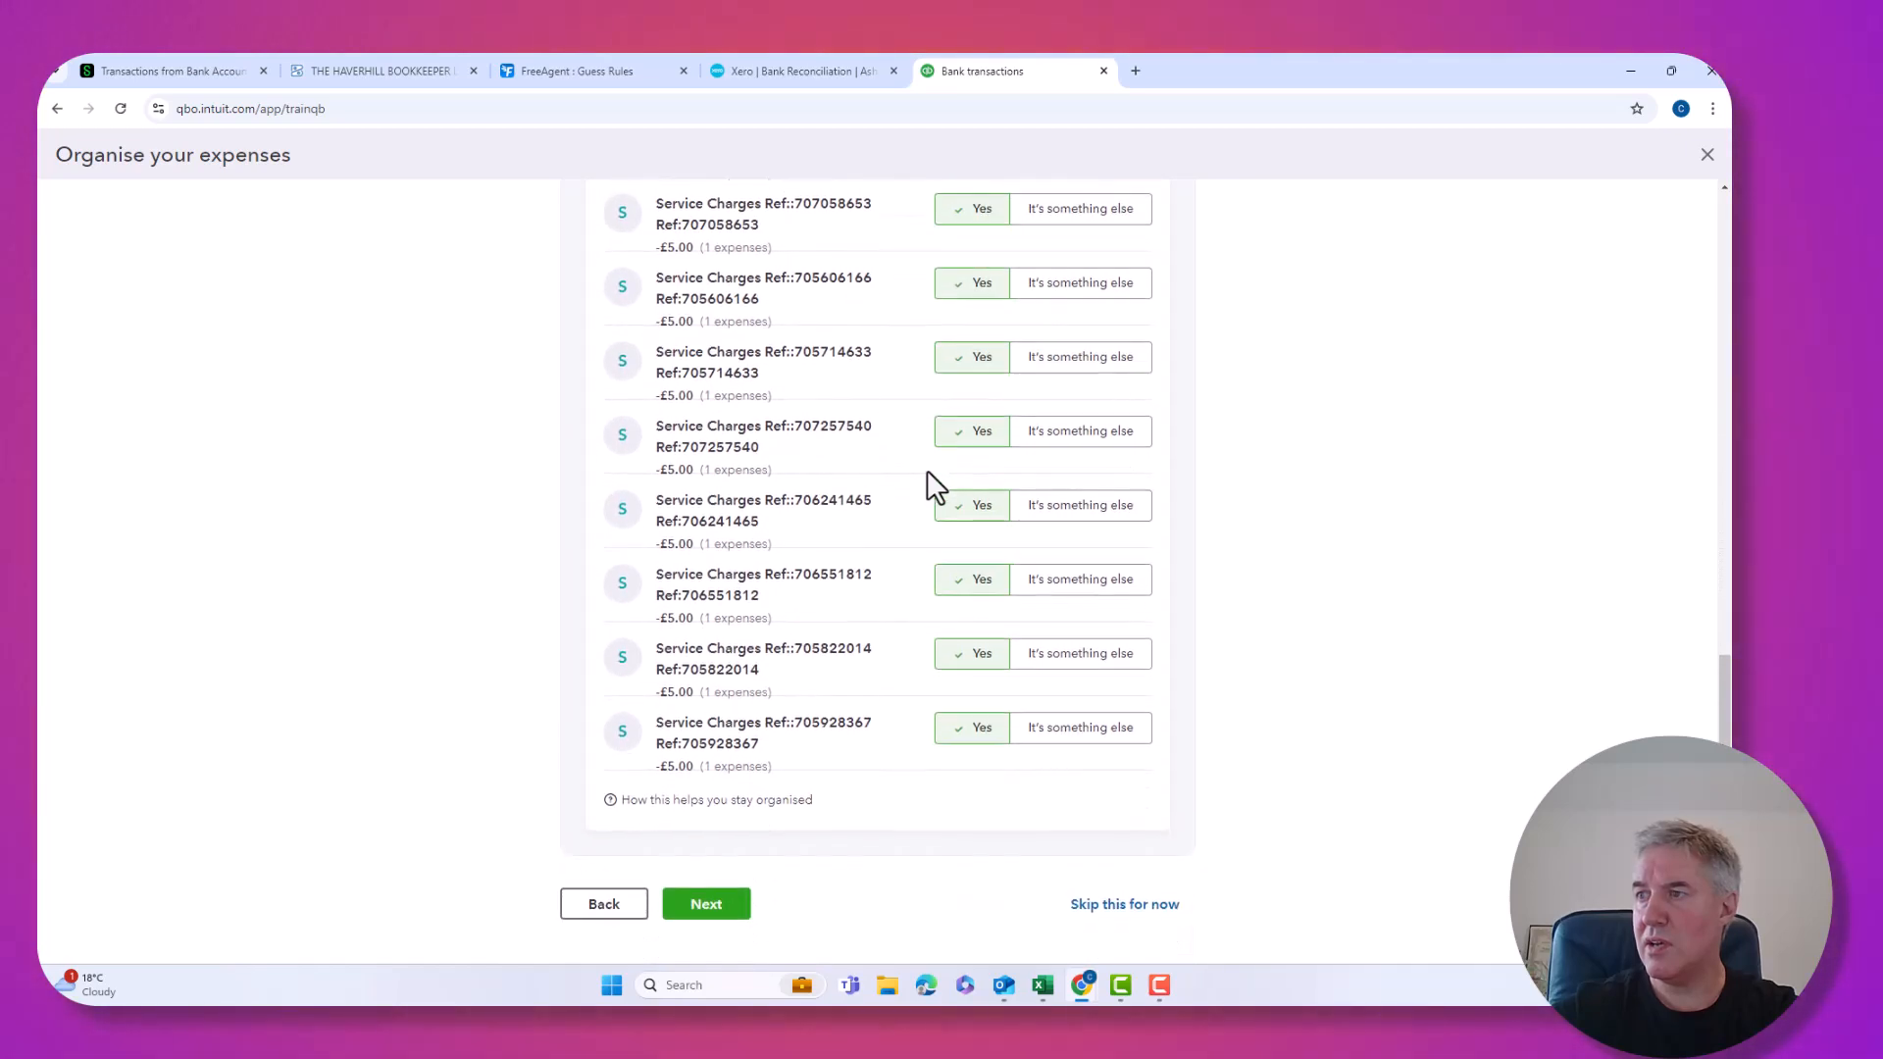
left_click(714, 913)
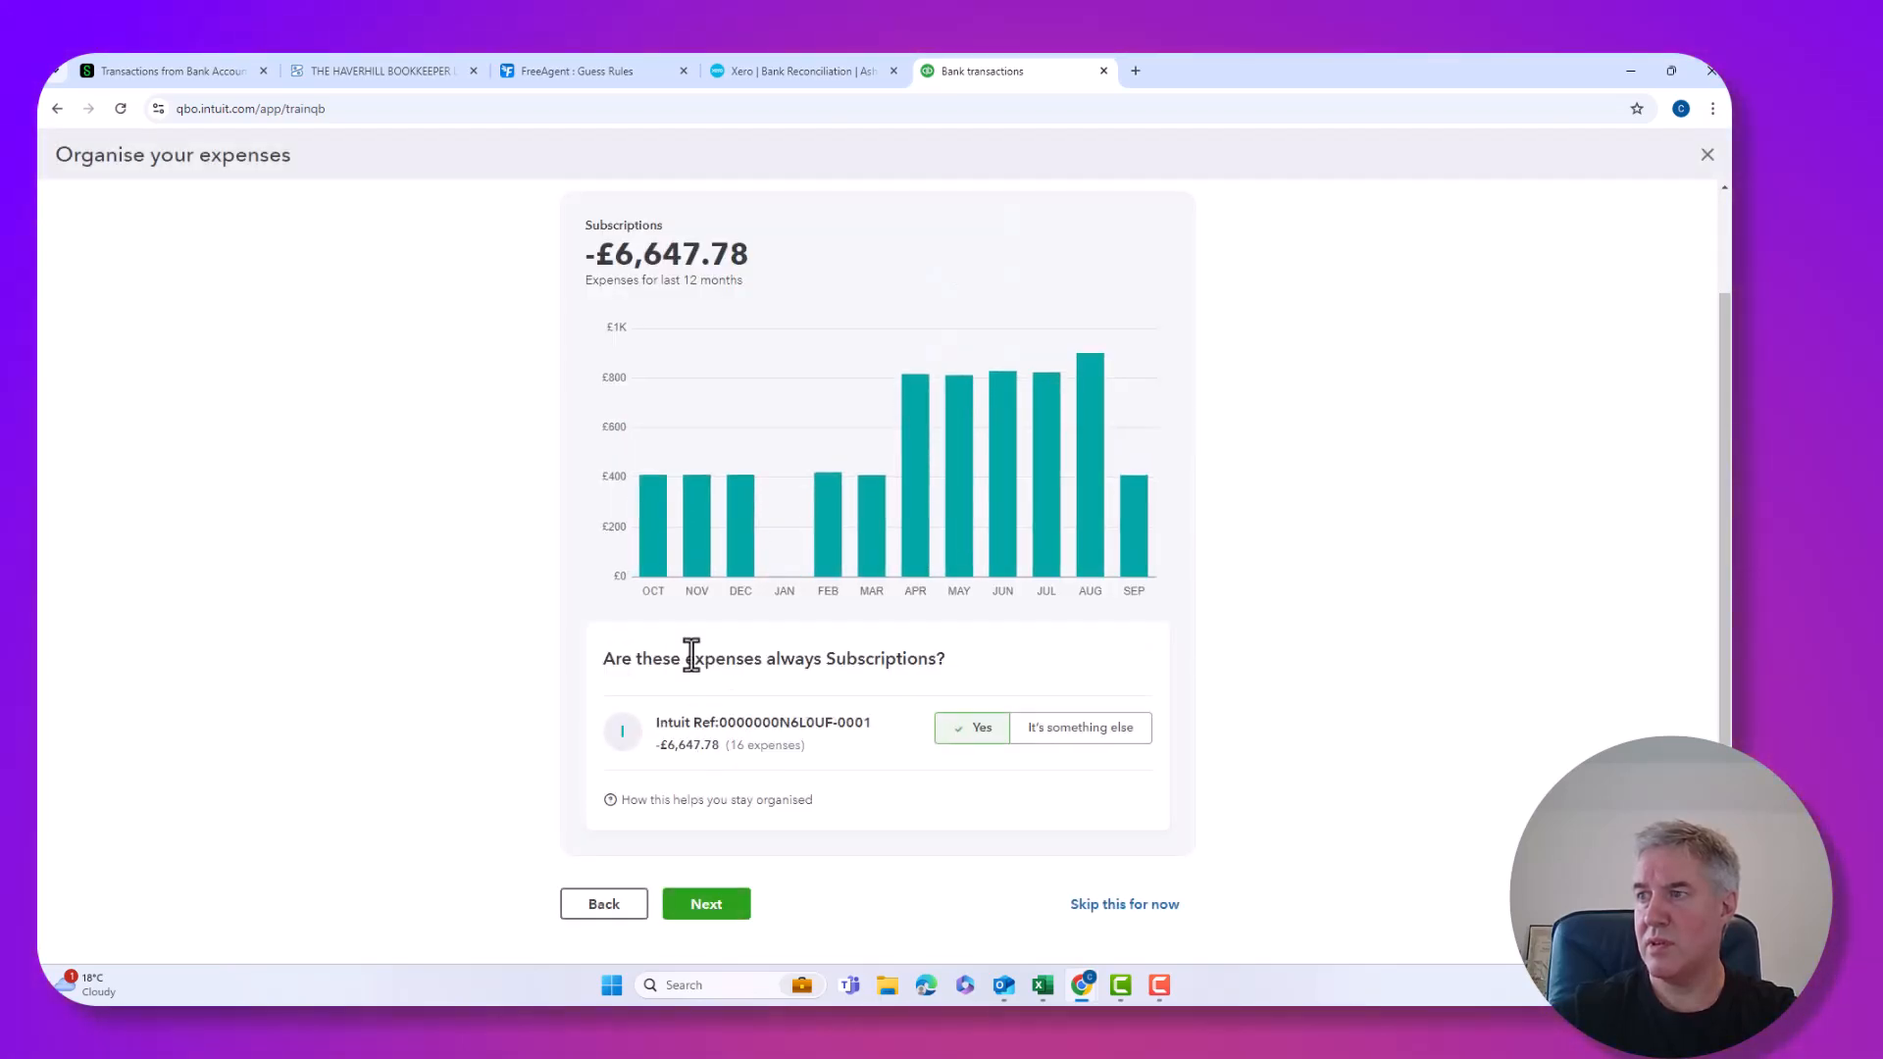
Confirm the Subscriptions and Hiscox Insurance expense groups.
left_click(721, 918)
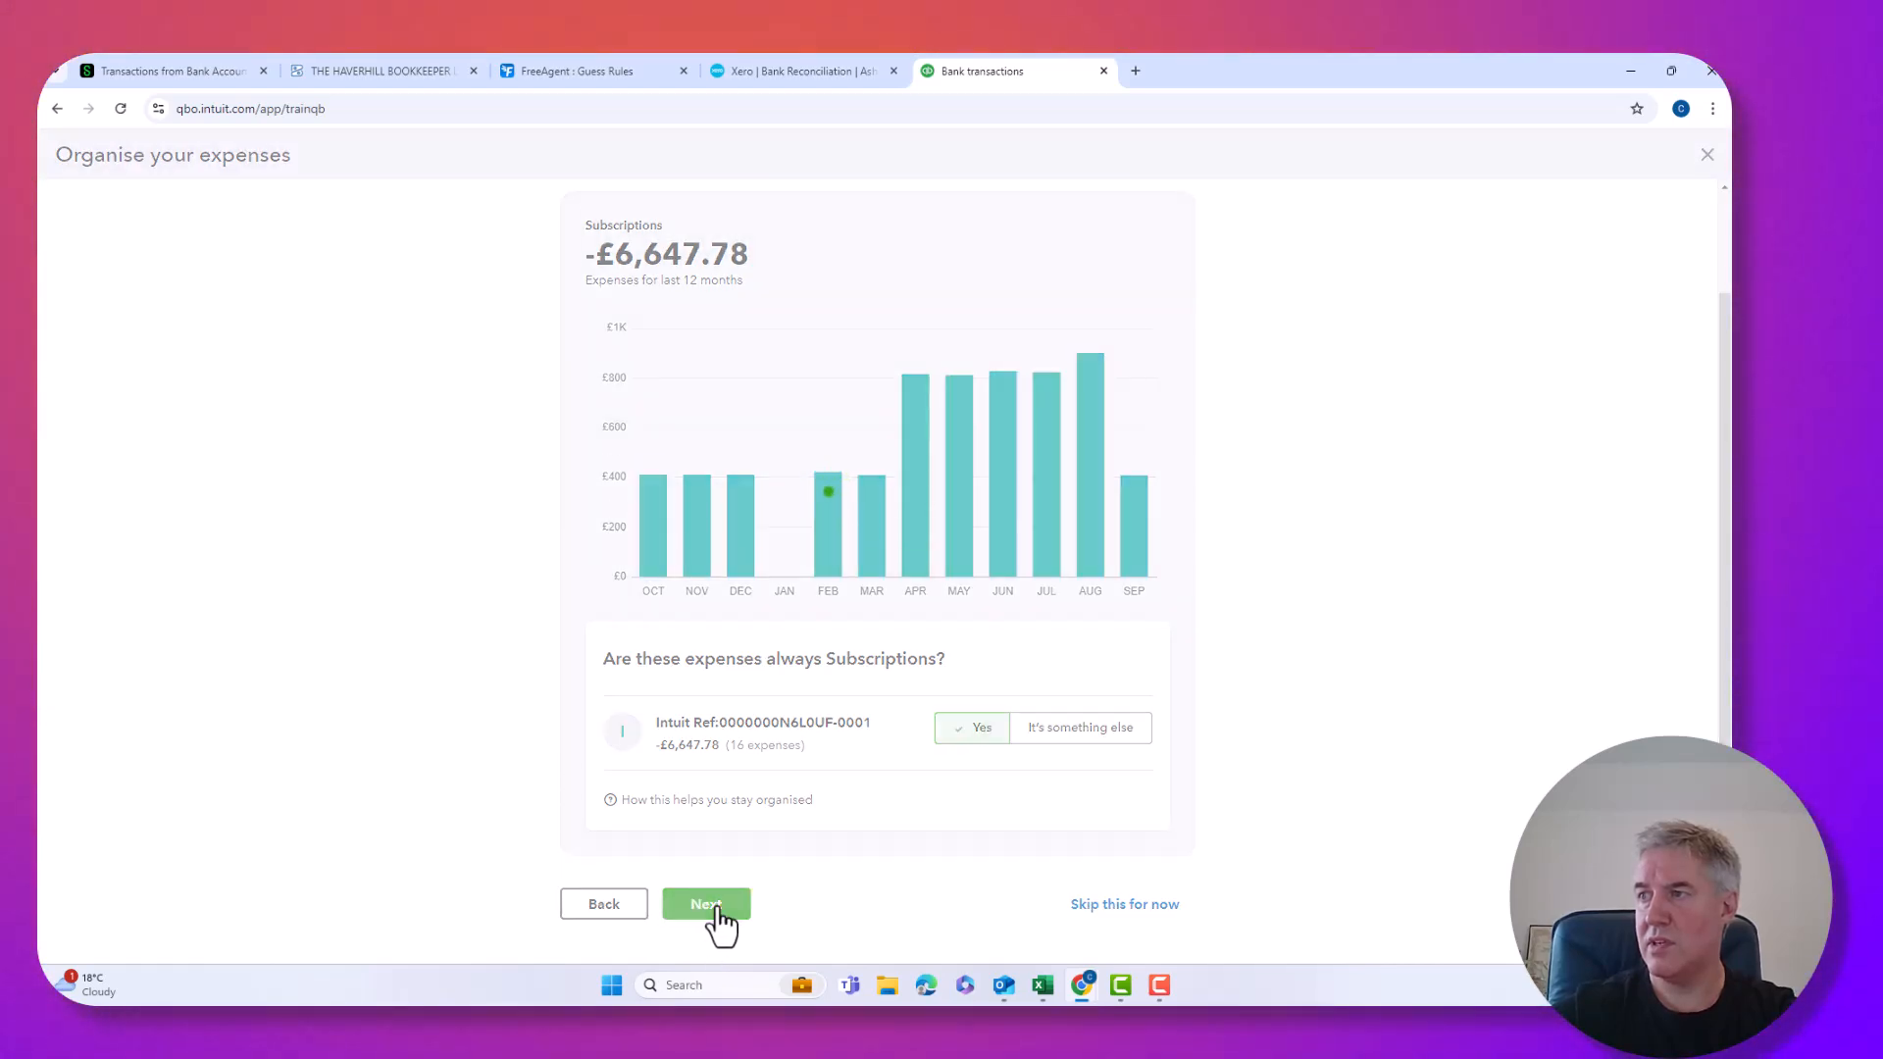
scroll(723, 672, "up", 7)
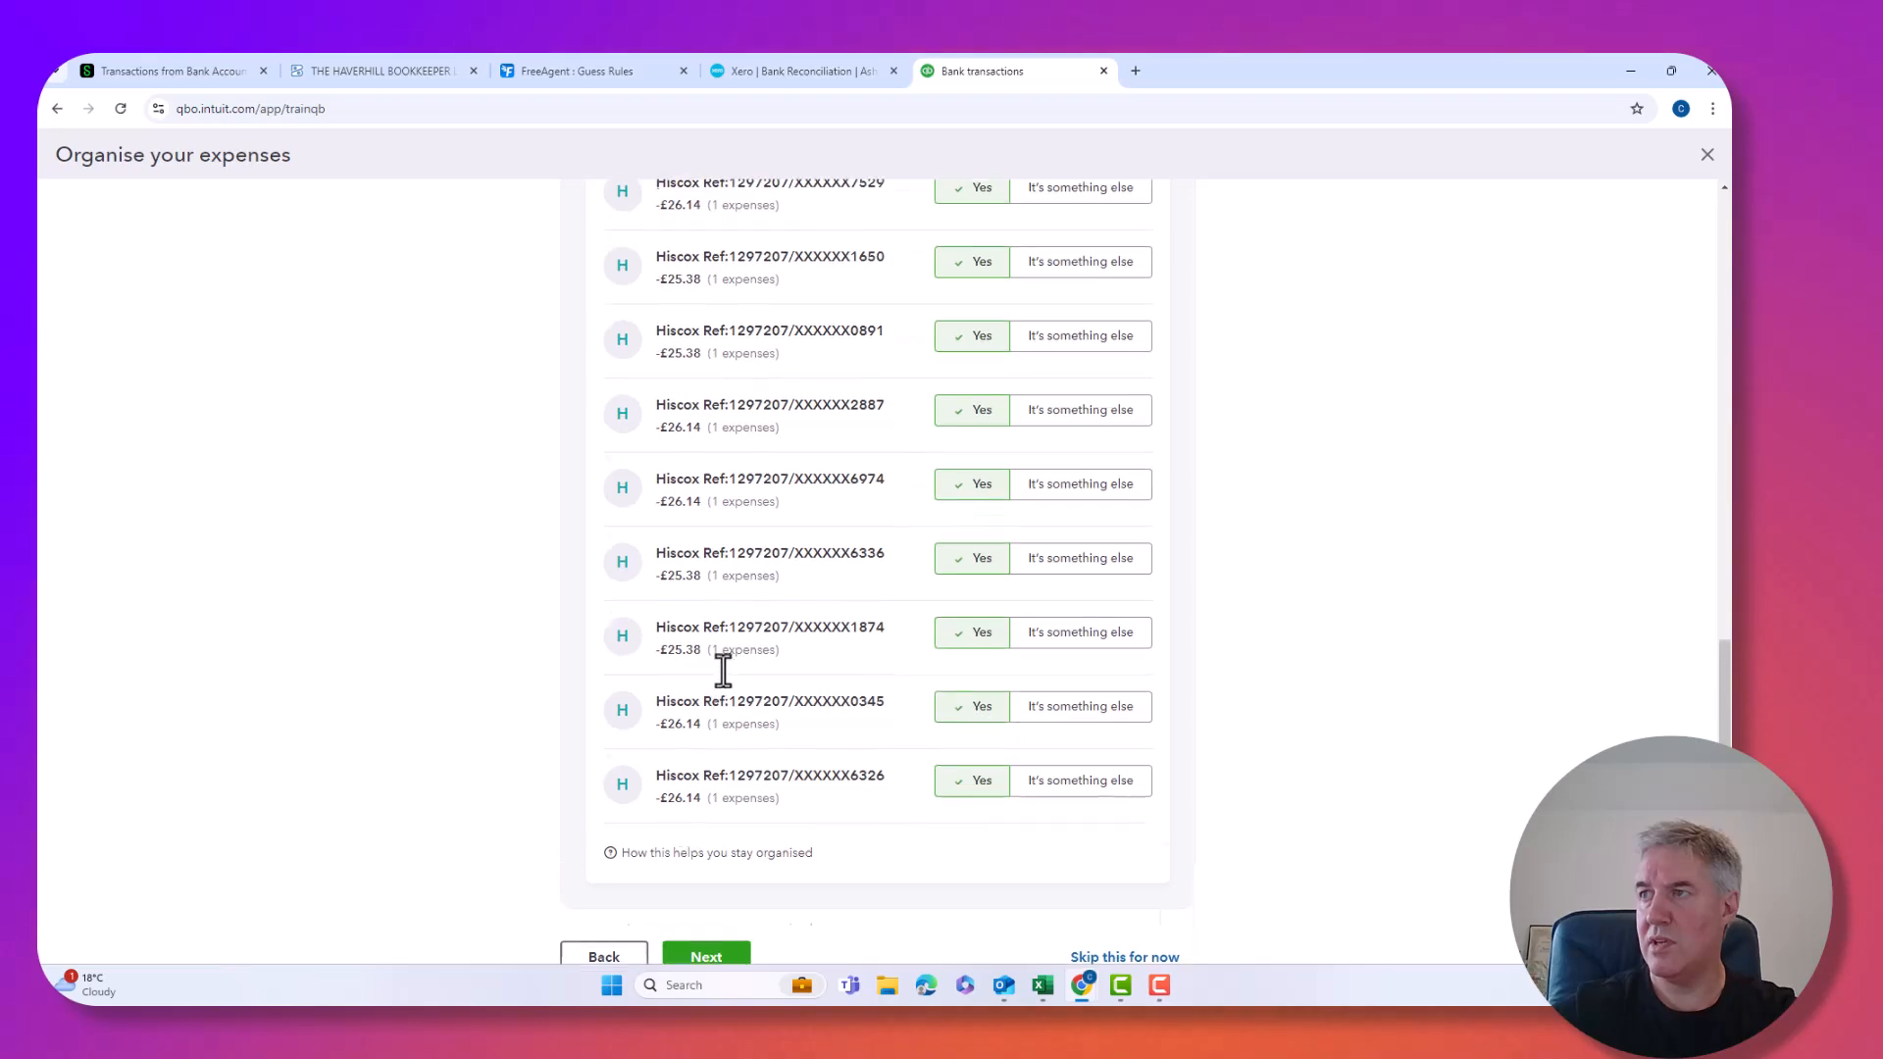
scroll(723, 672, "down", 7)
scroll(723, 672, "up", 7)
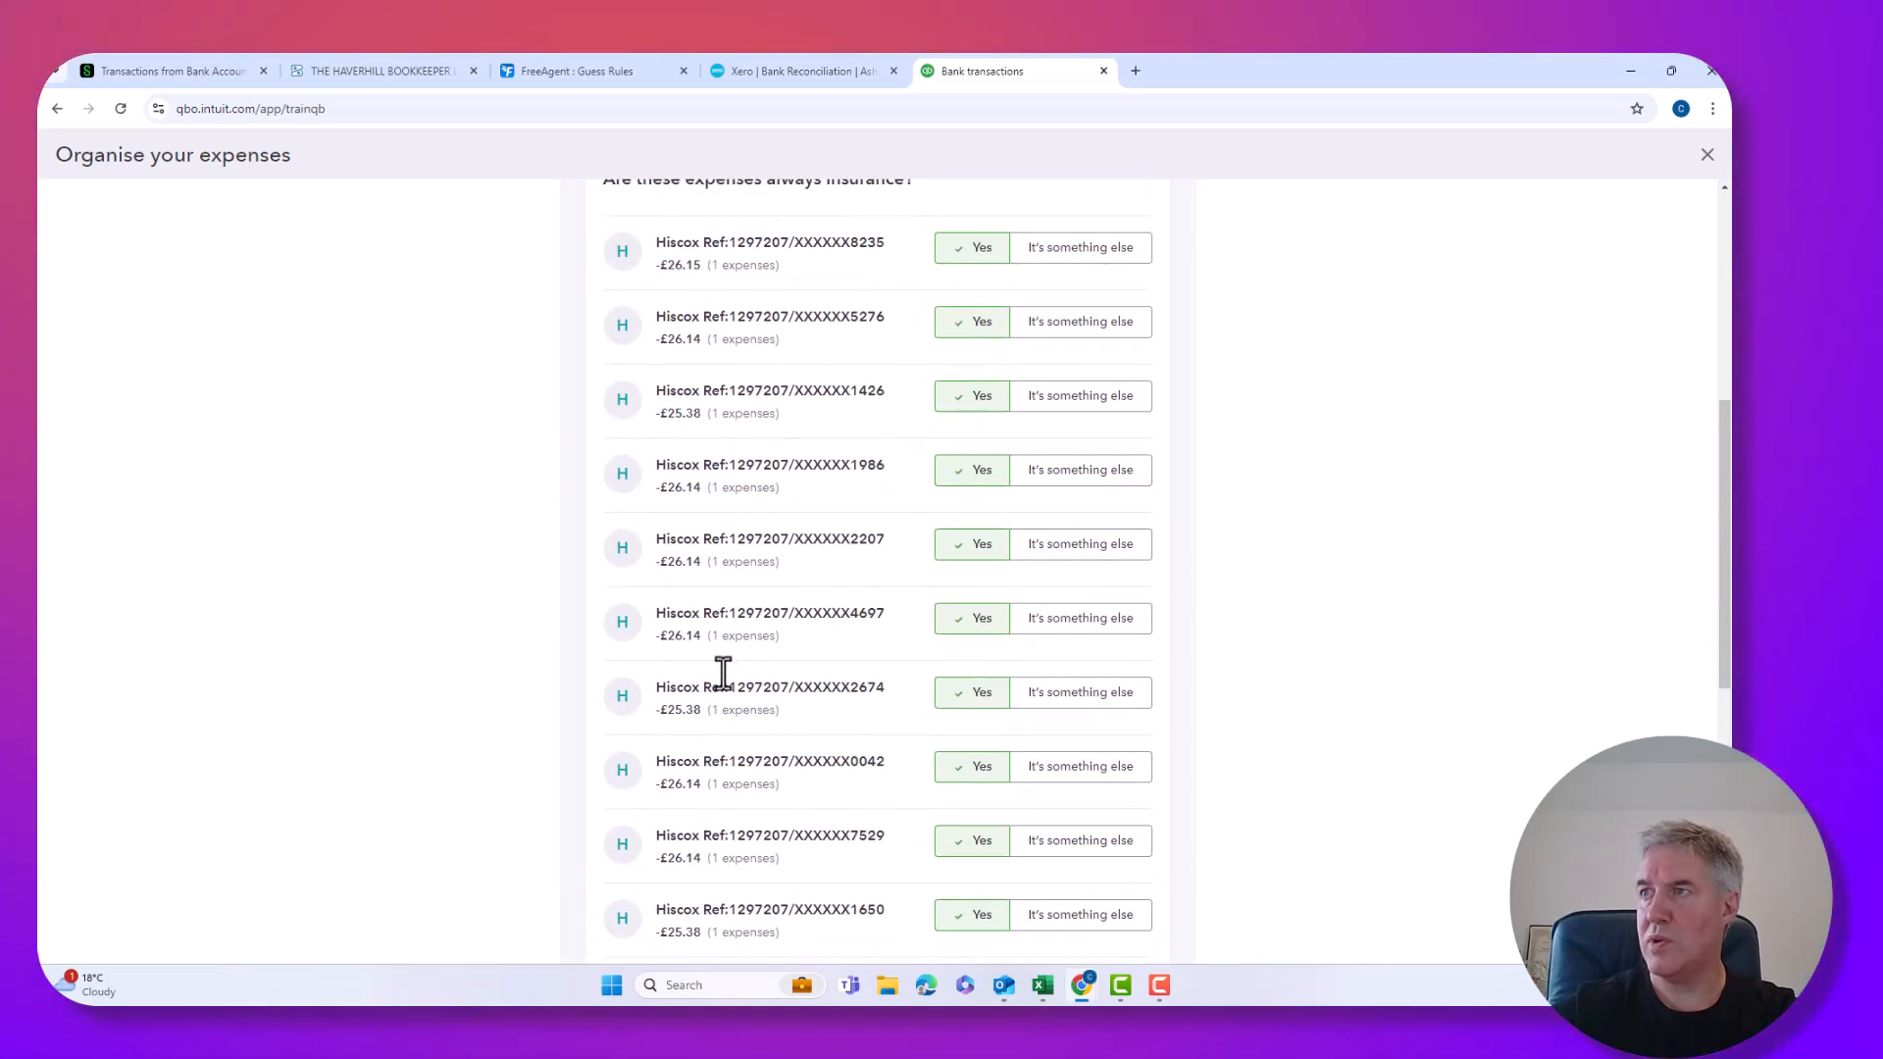
scroll(723, 673, "up", 3)
scroll(723, 673, "down", 8)
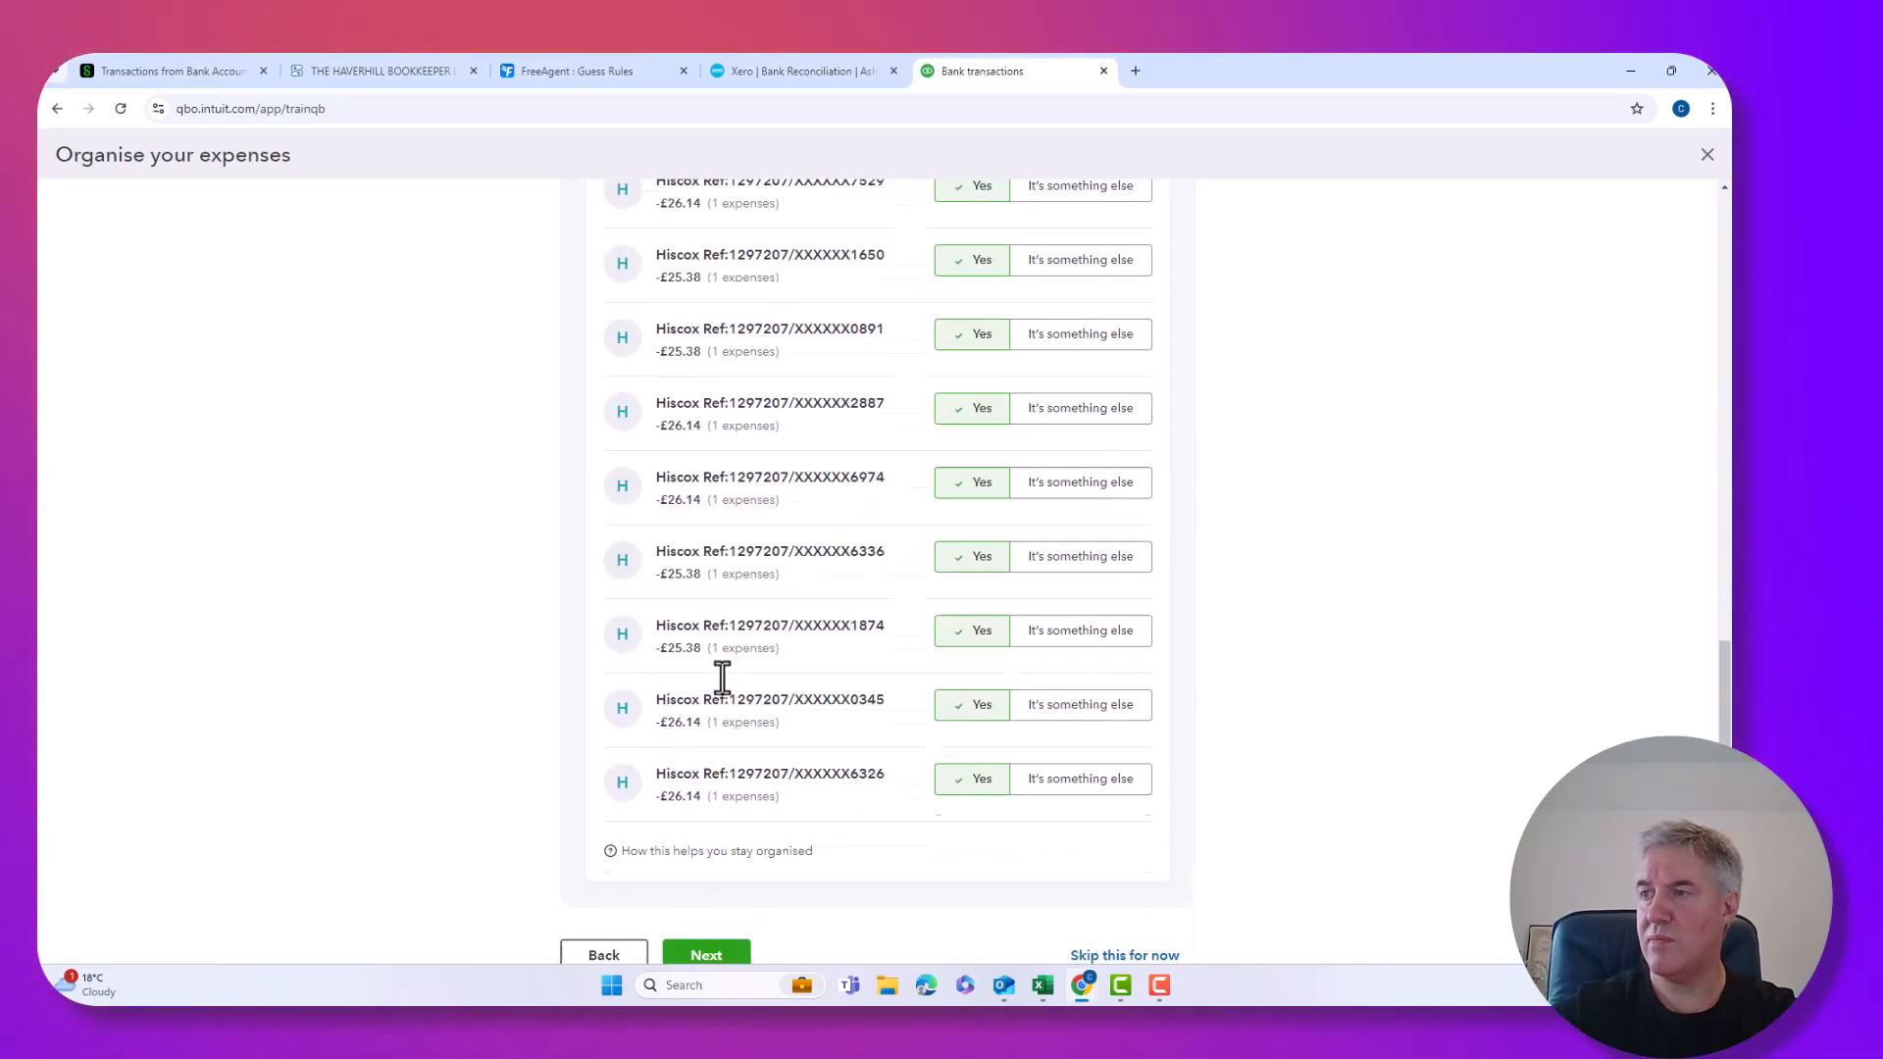
scroll(722, 677, "down", 2)
left_click(738, 904)
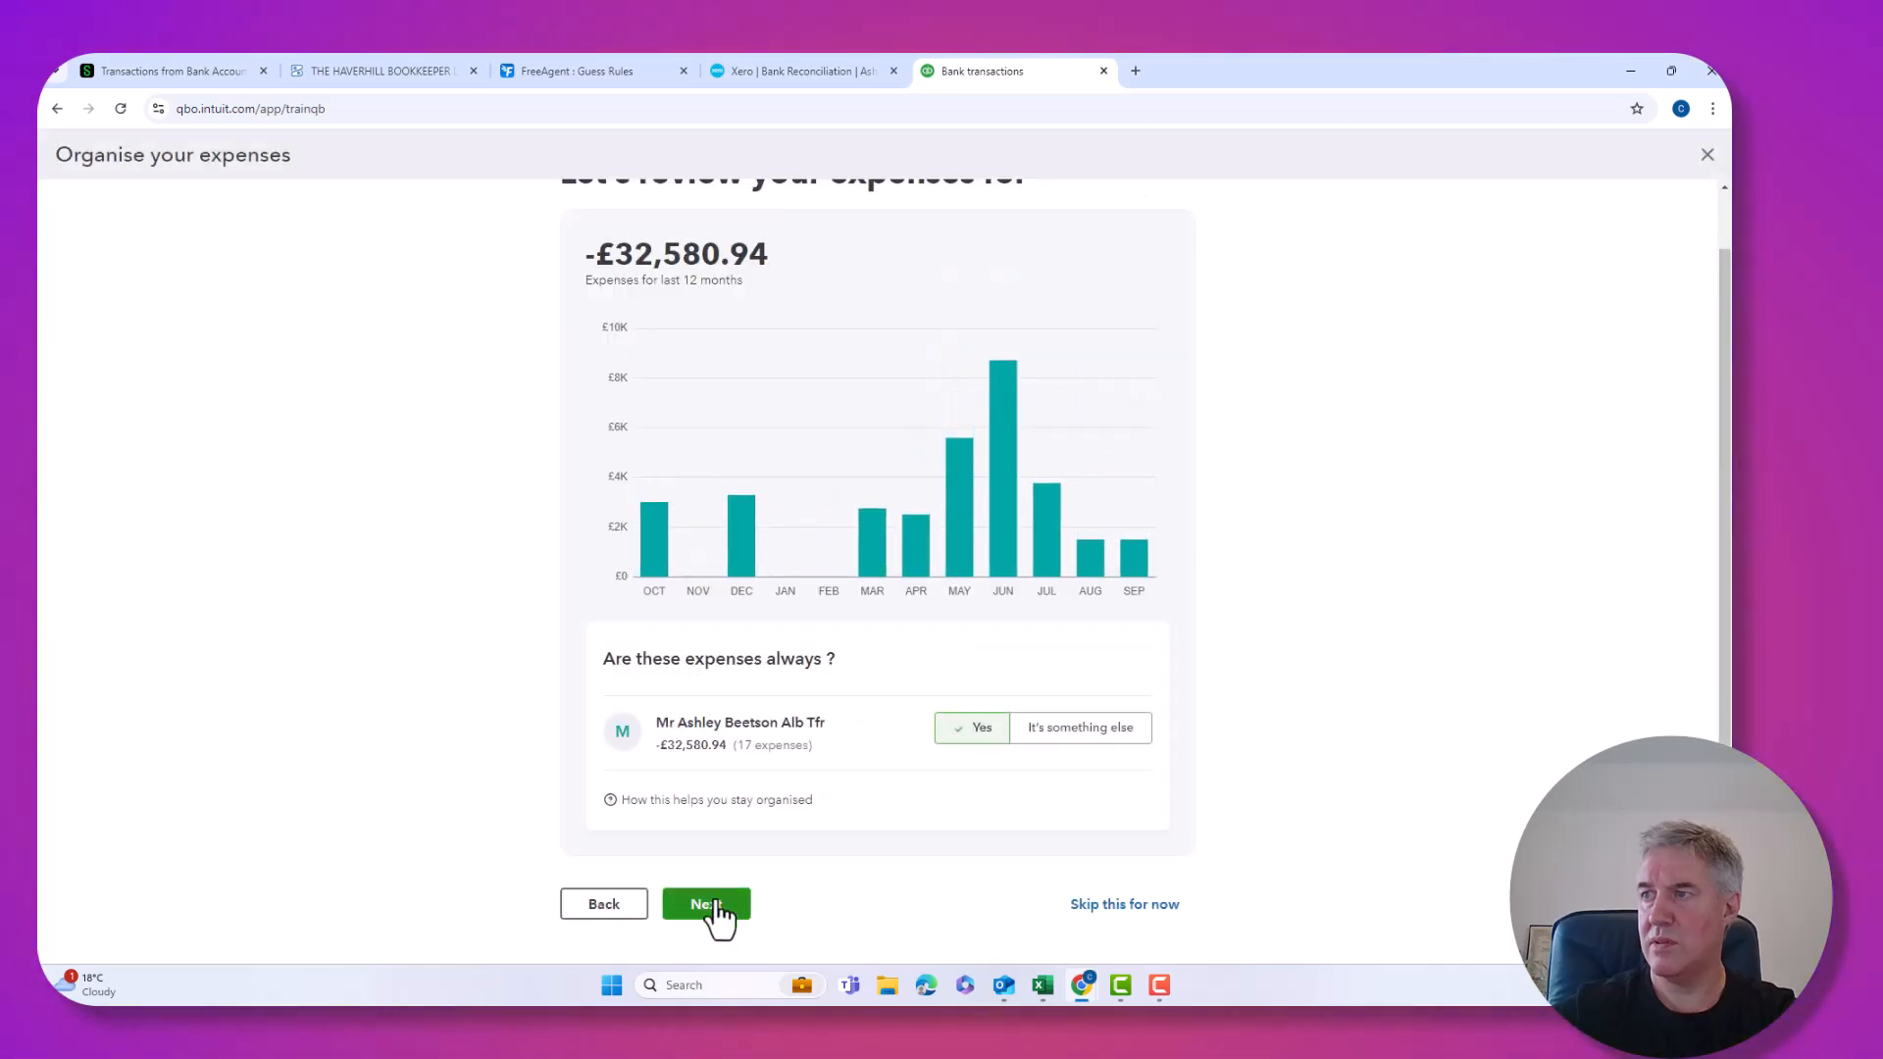
Accept the £32,580.94 group, then confirm the Travelling, Telephone, DVLA and Rent groups.
left_click(714, 906)
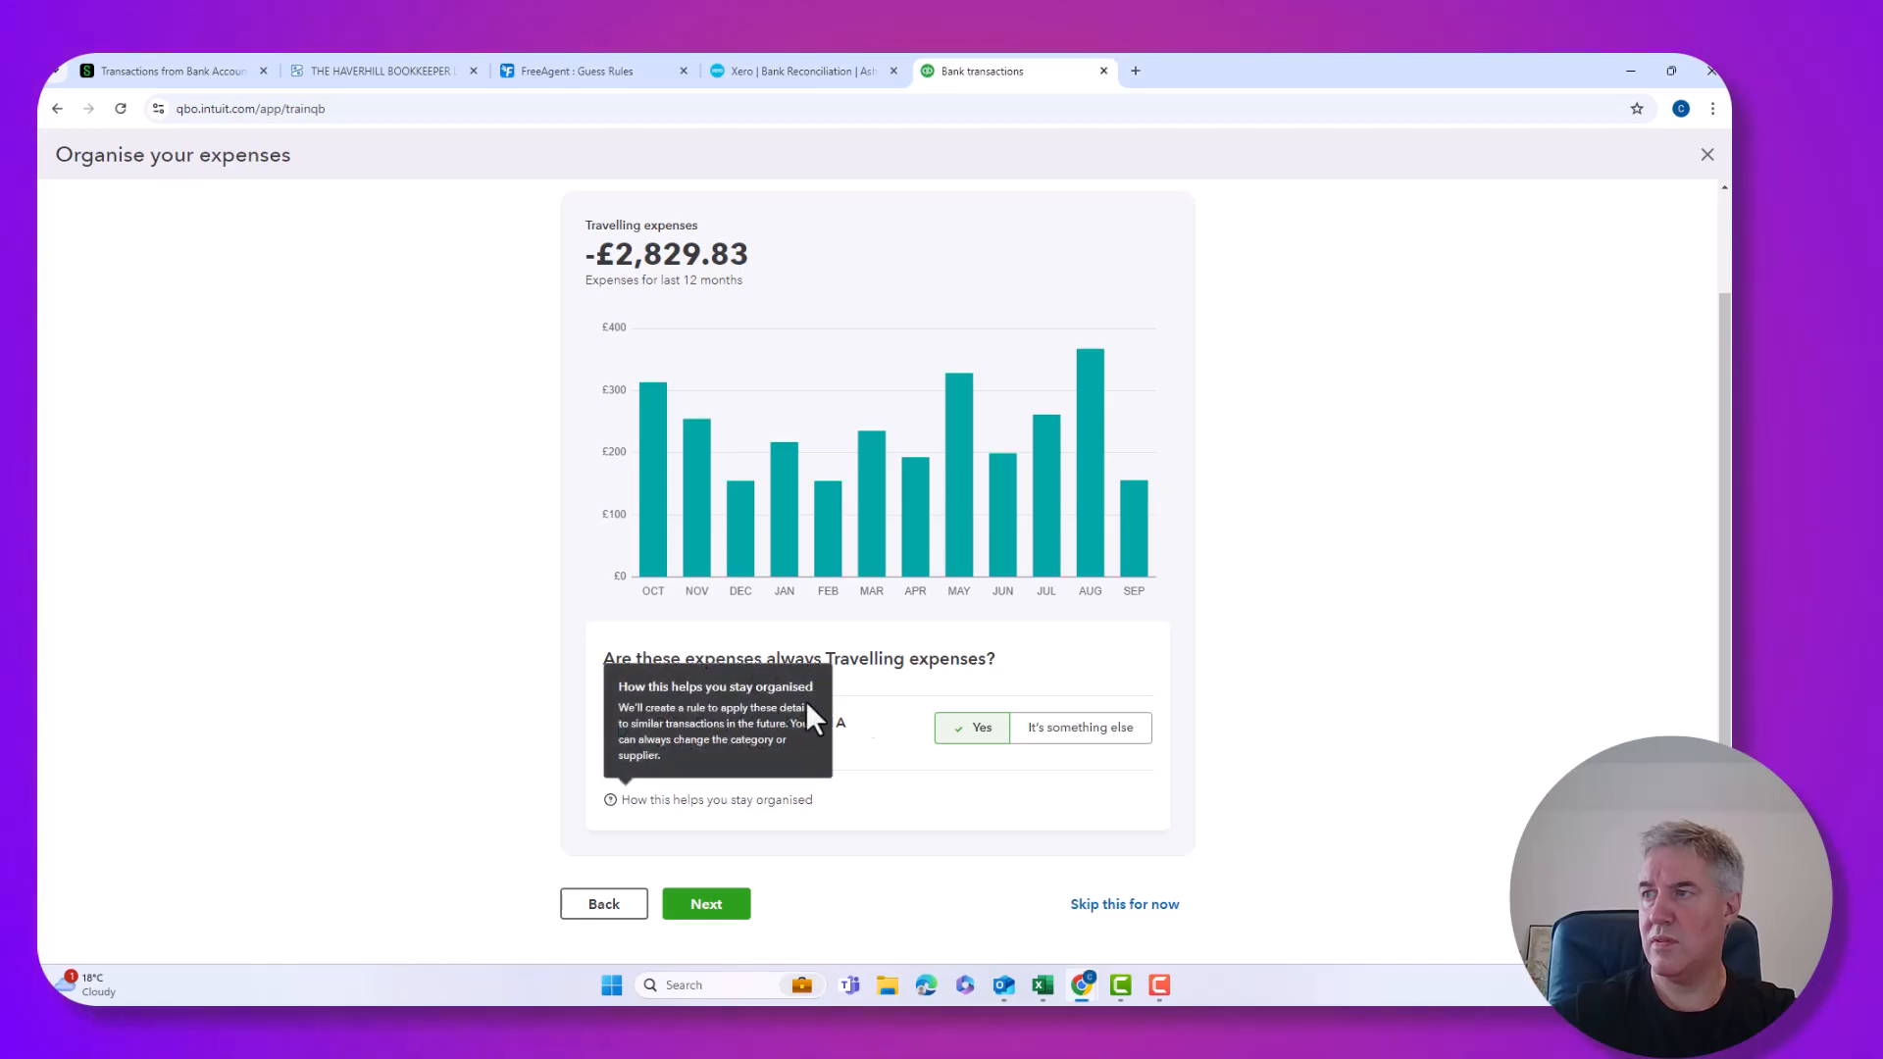
left_click(695, 901)
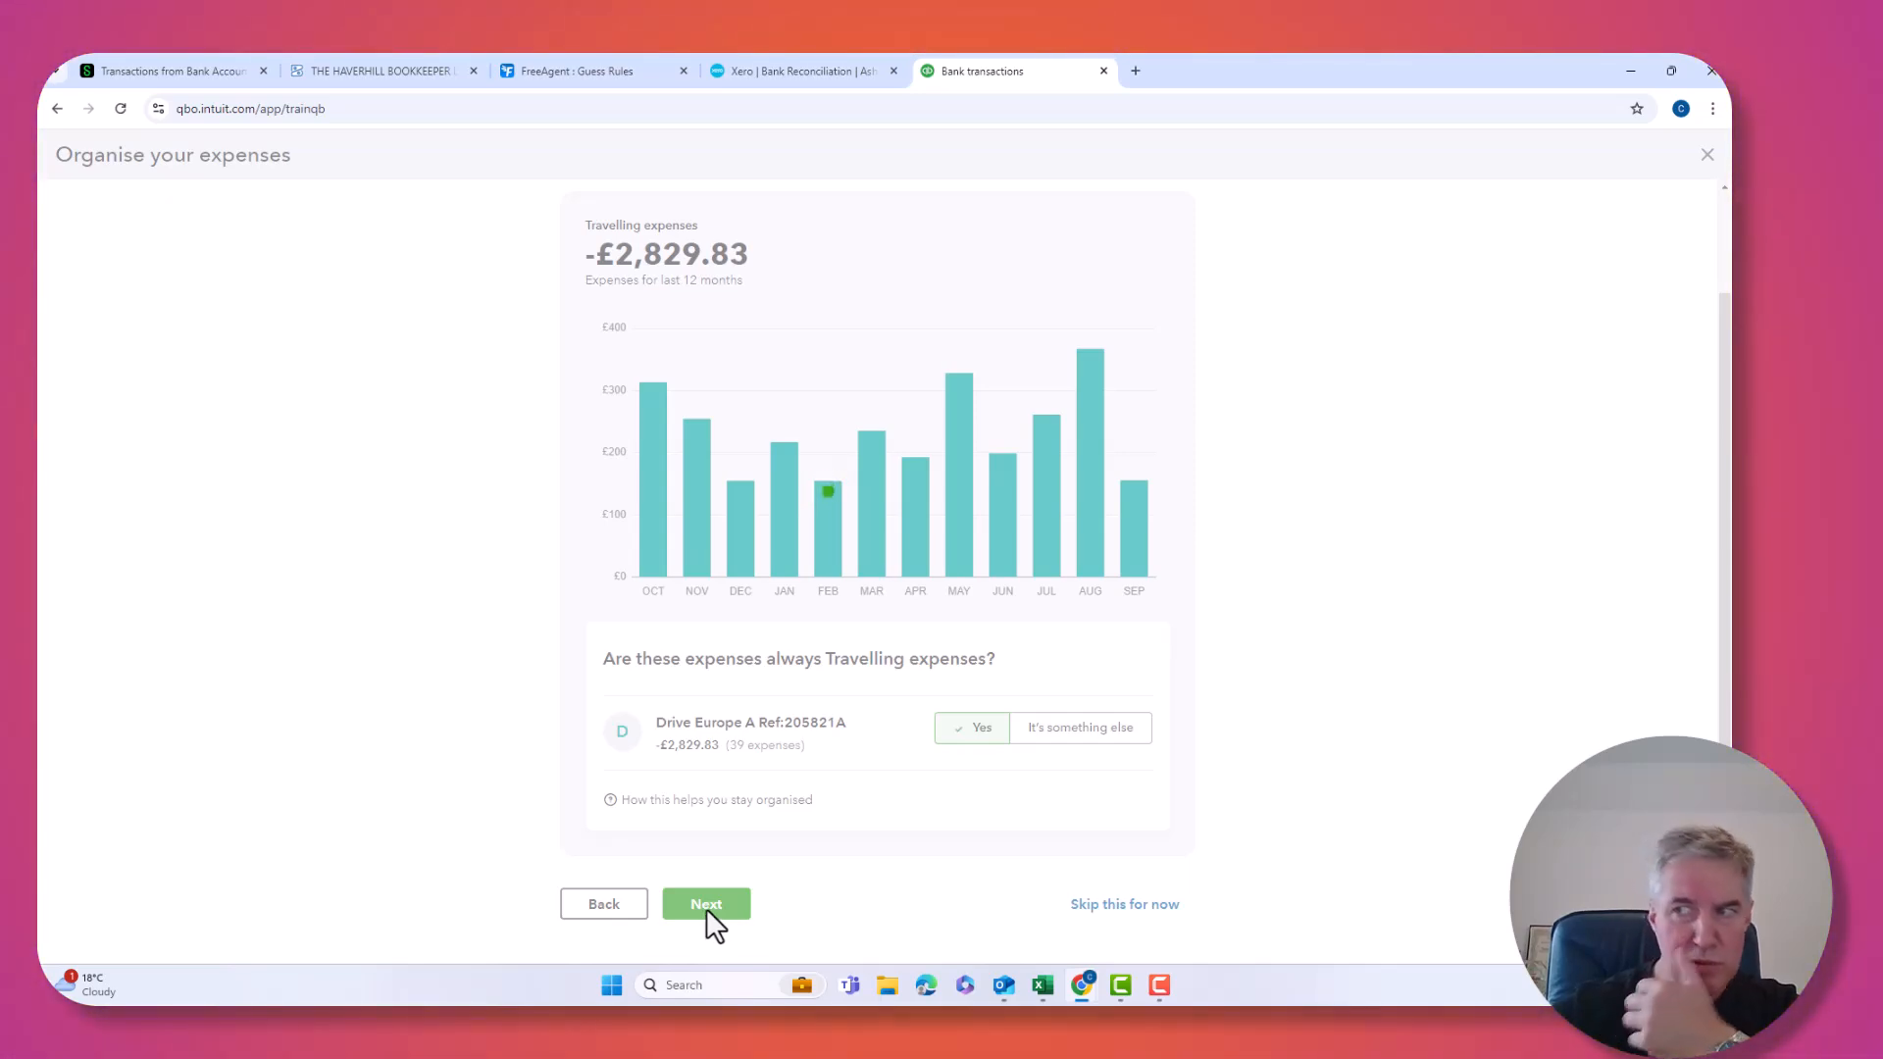
mouse_move(716, 775)
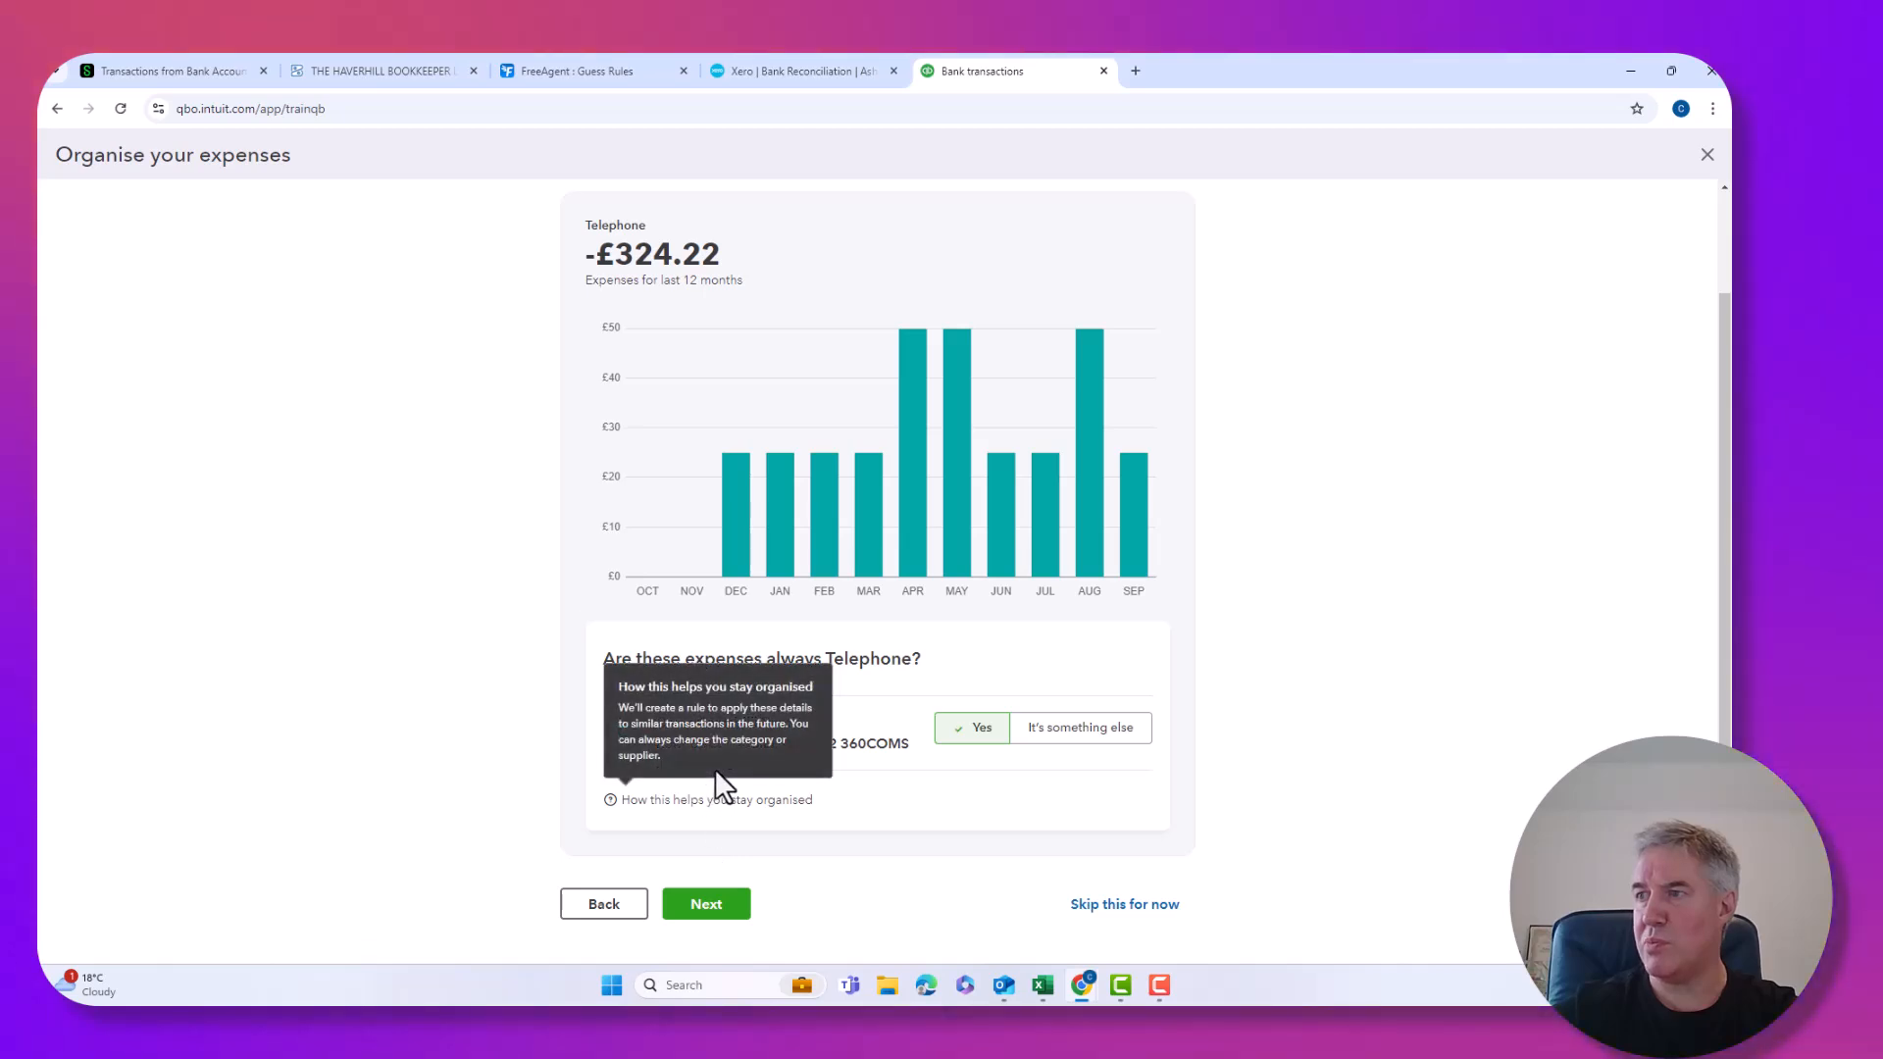
left_click(724, 905)
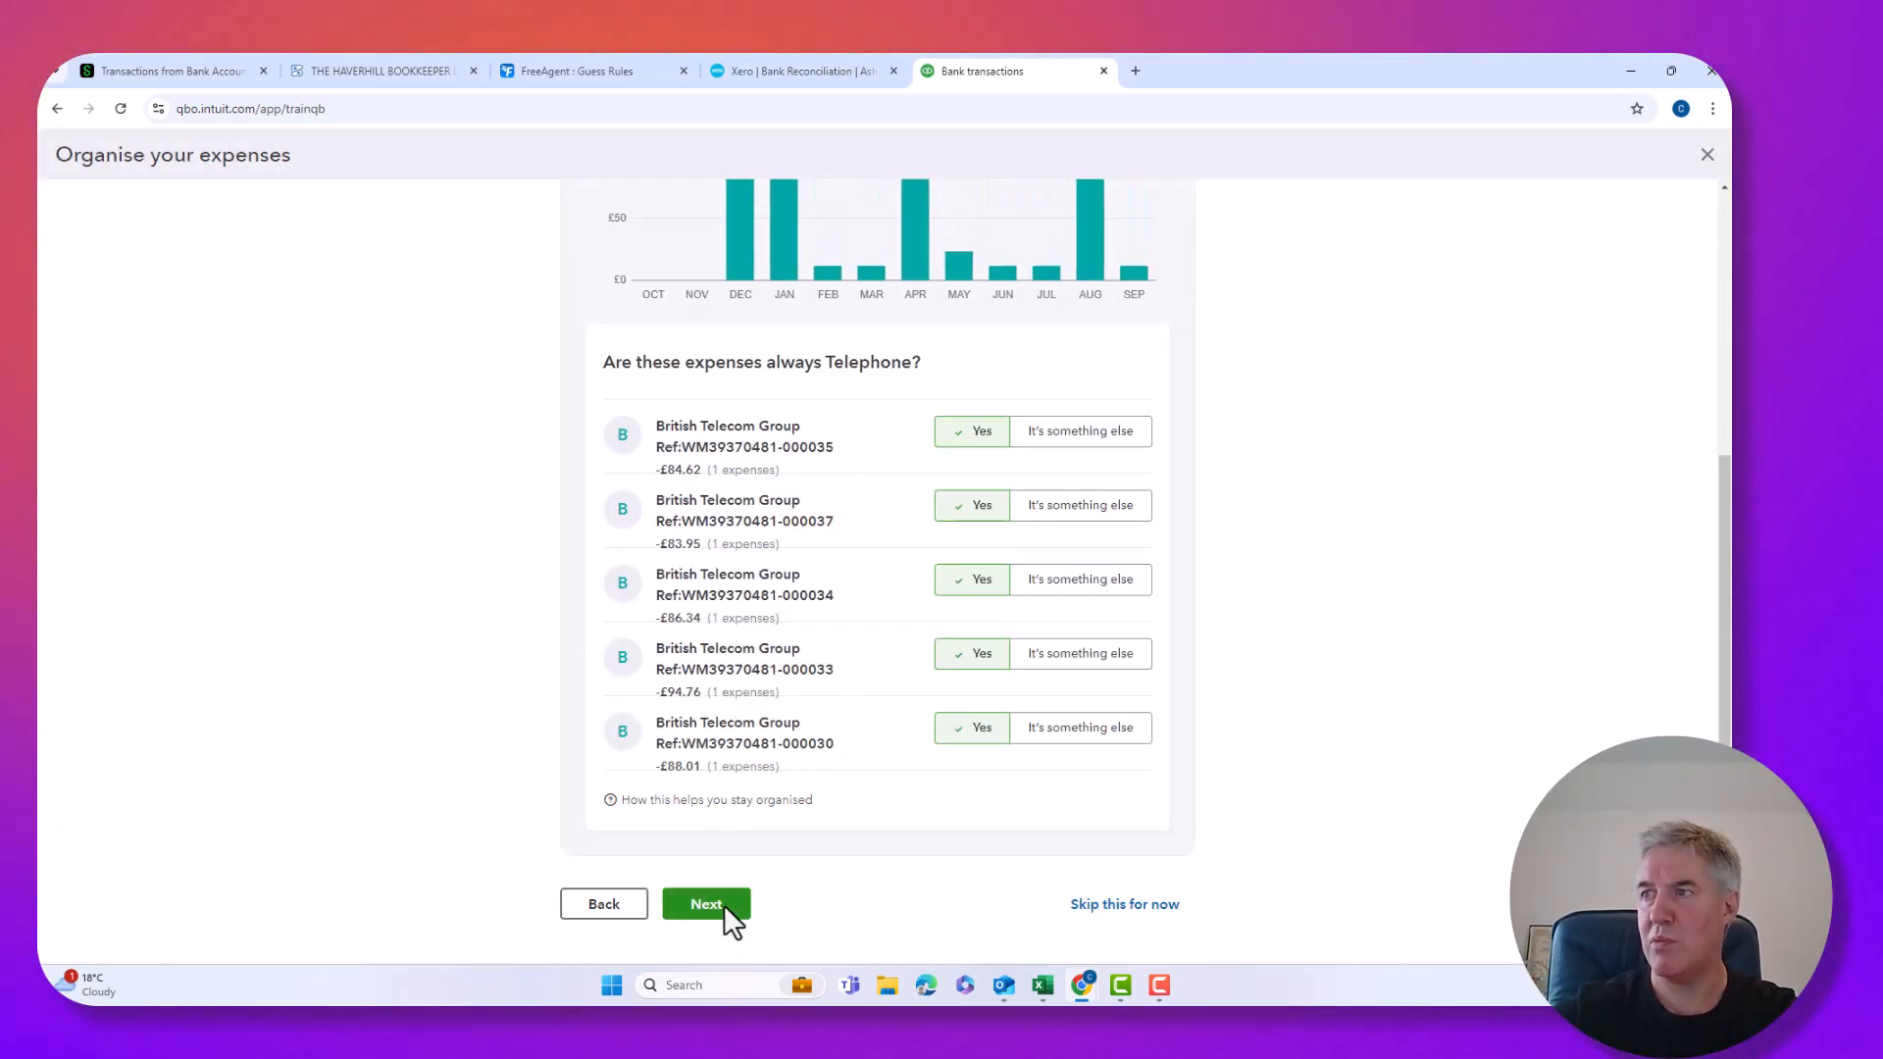
left_click(724, 904)
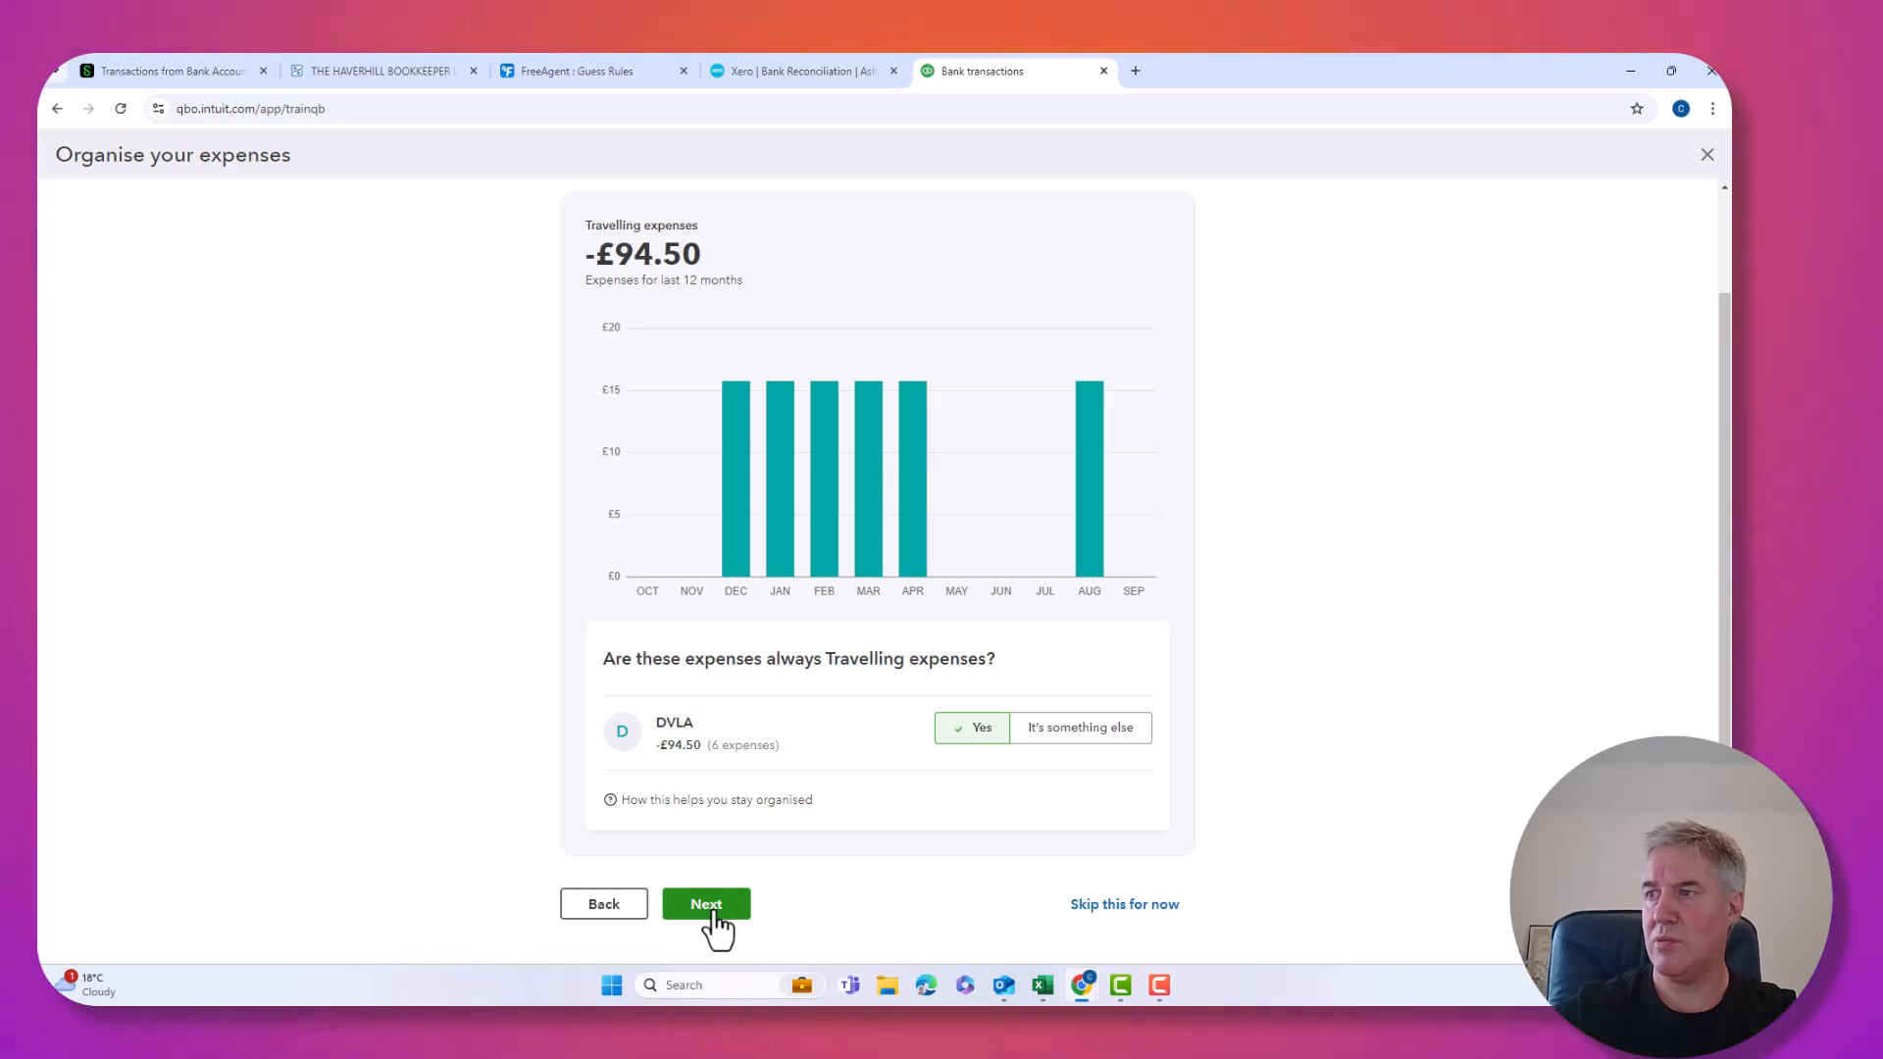
left_click(717, 917)
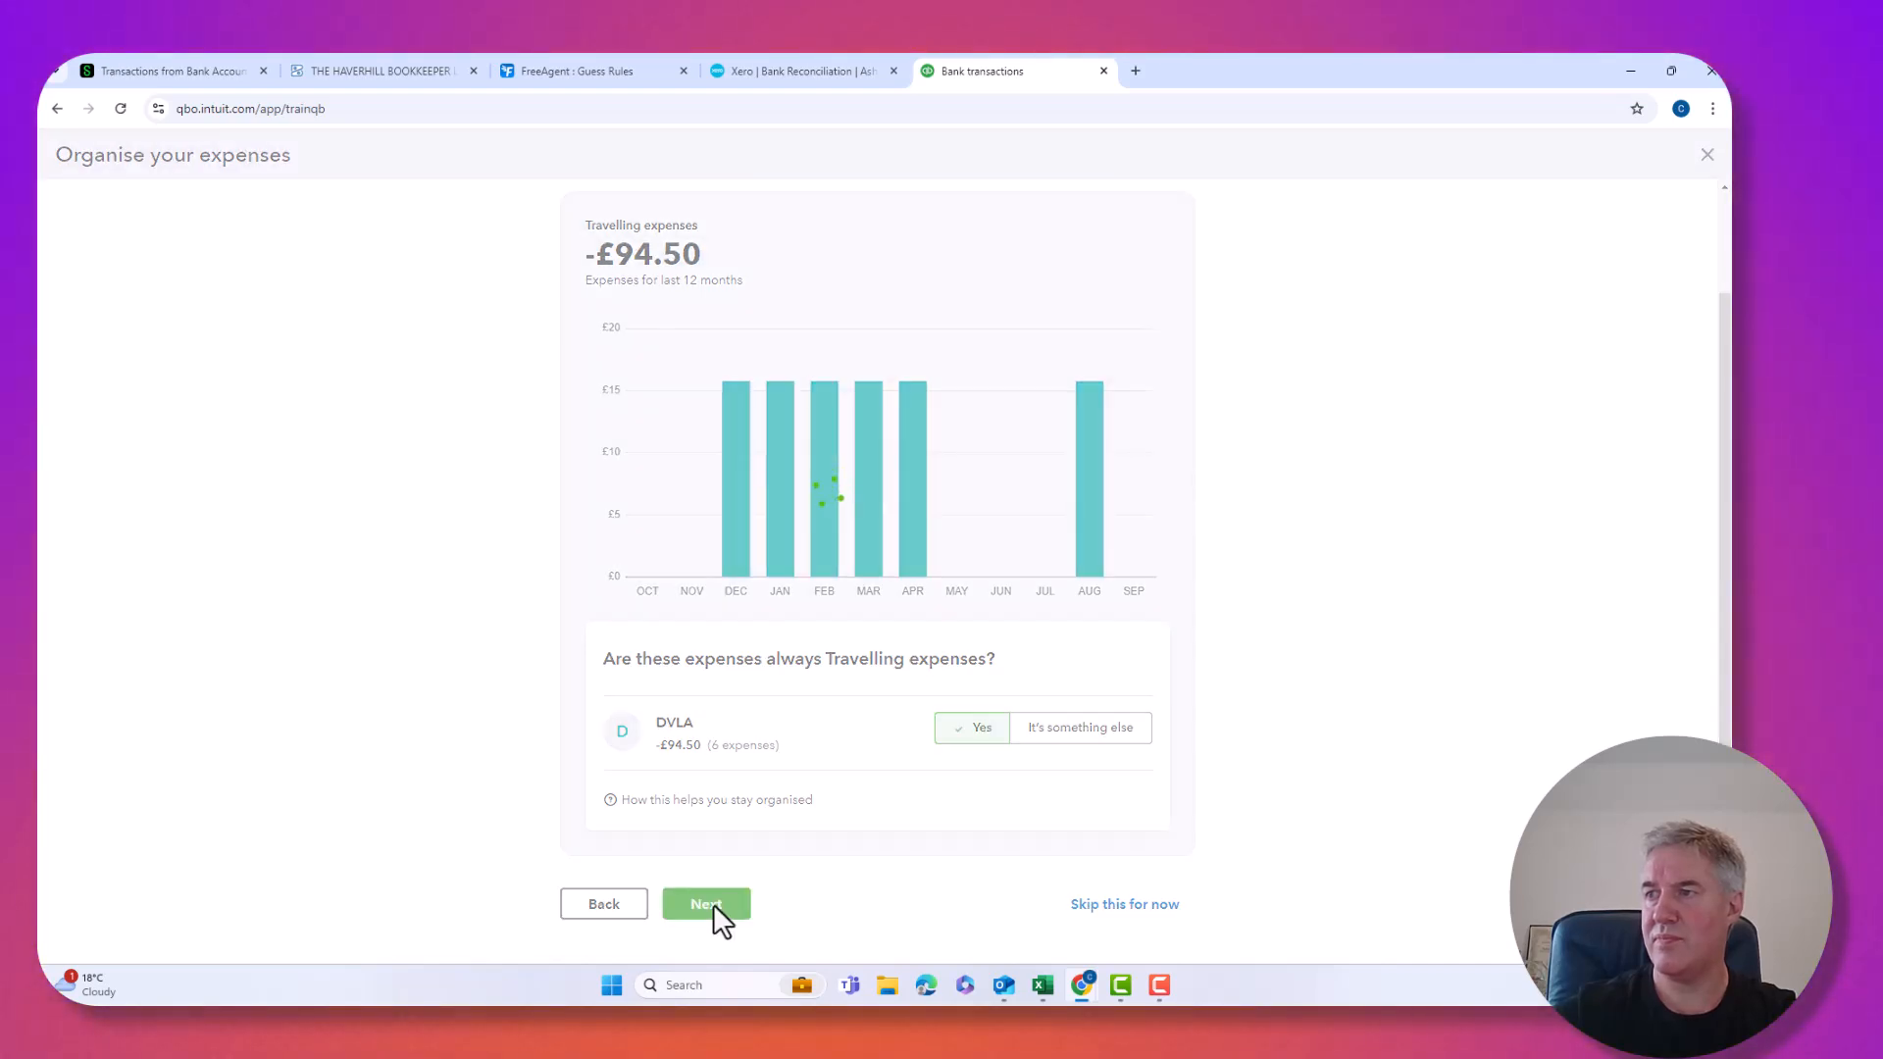
left_click(723, 896)
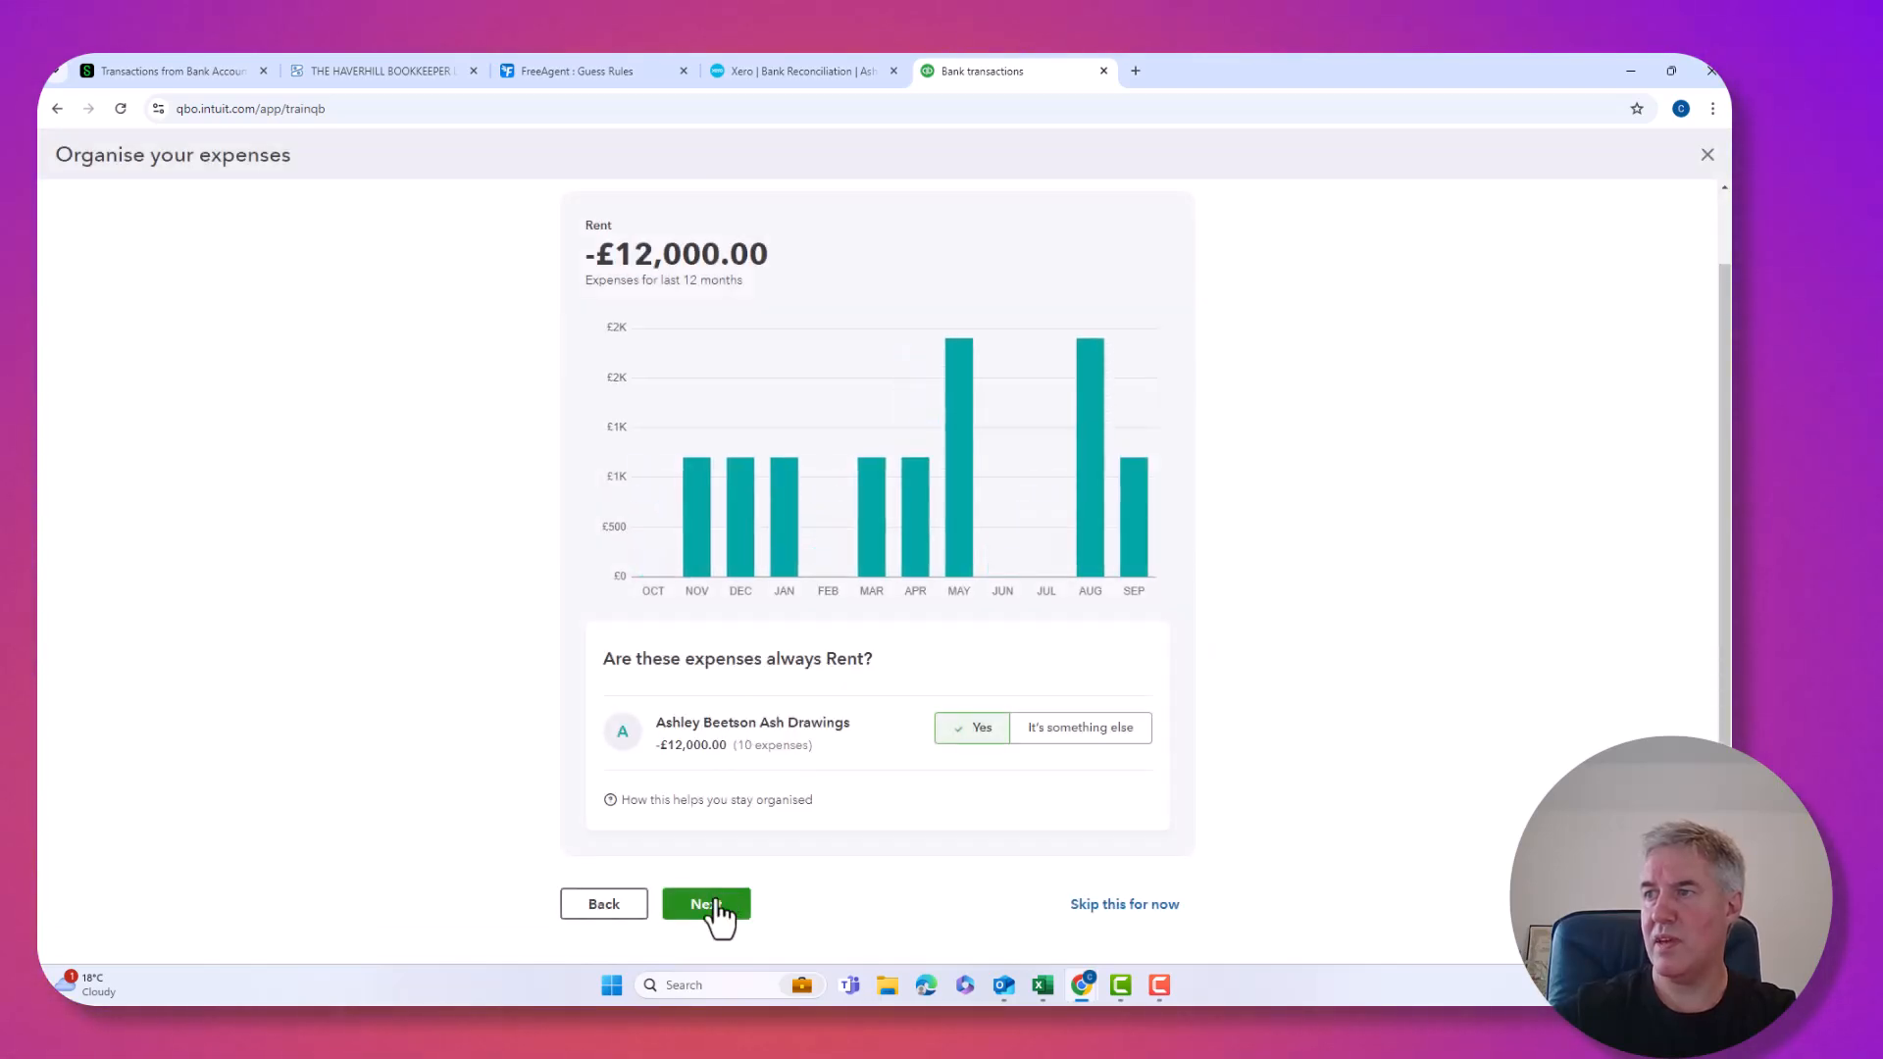
left_click(721, 908)
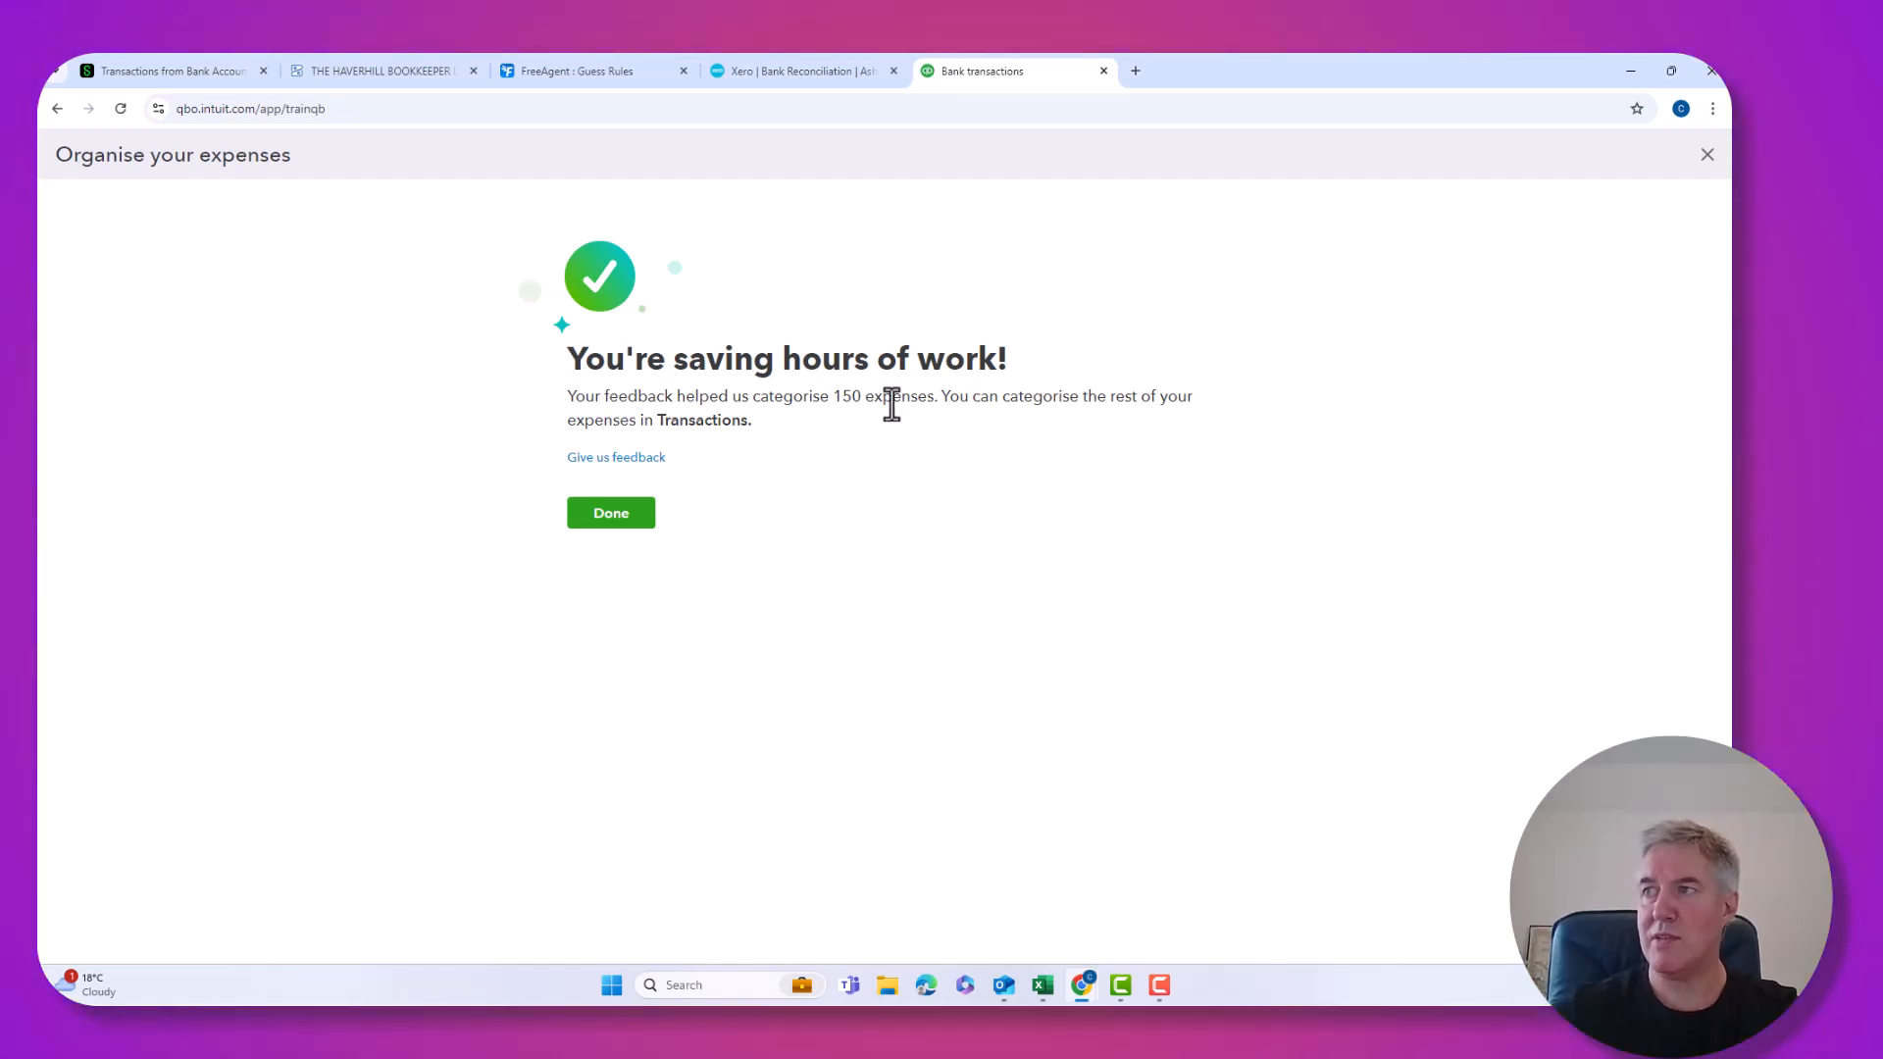
Finish the review, dismiss the bank connection message, and sort transactions by date, oldest first.
left_click(618, 530)
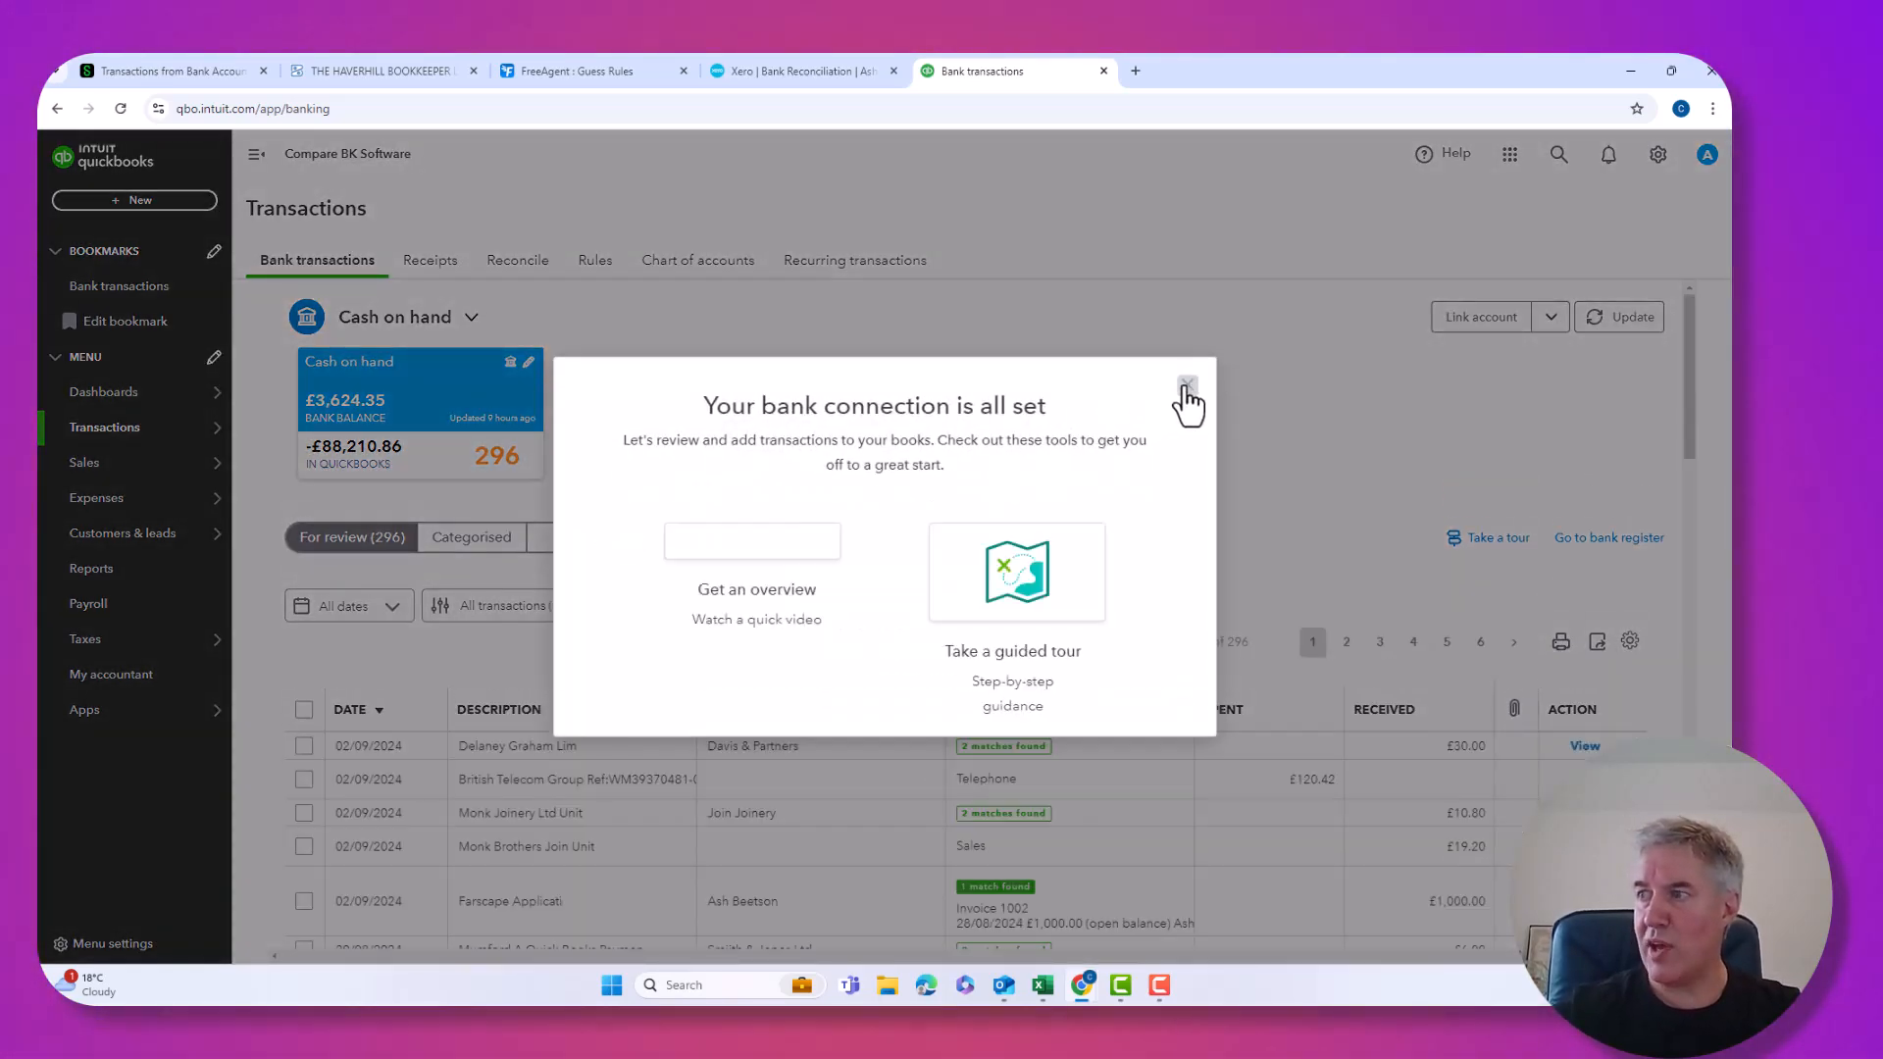
left_click(1187, 386)
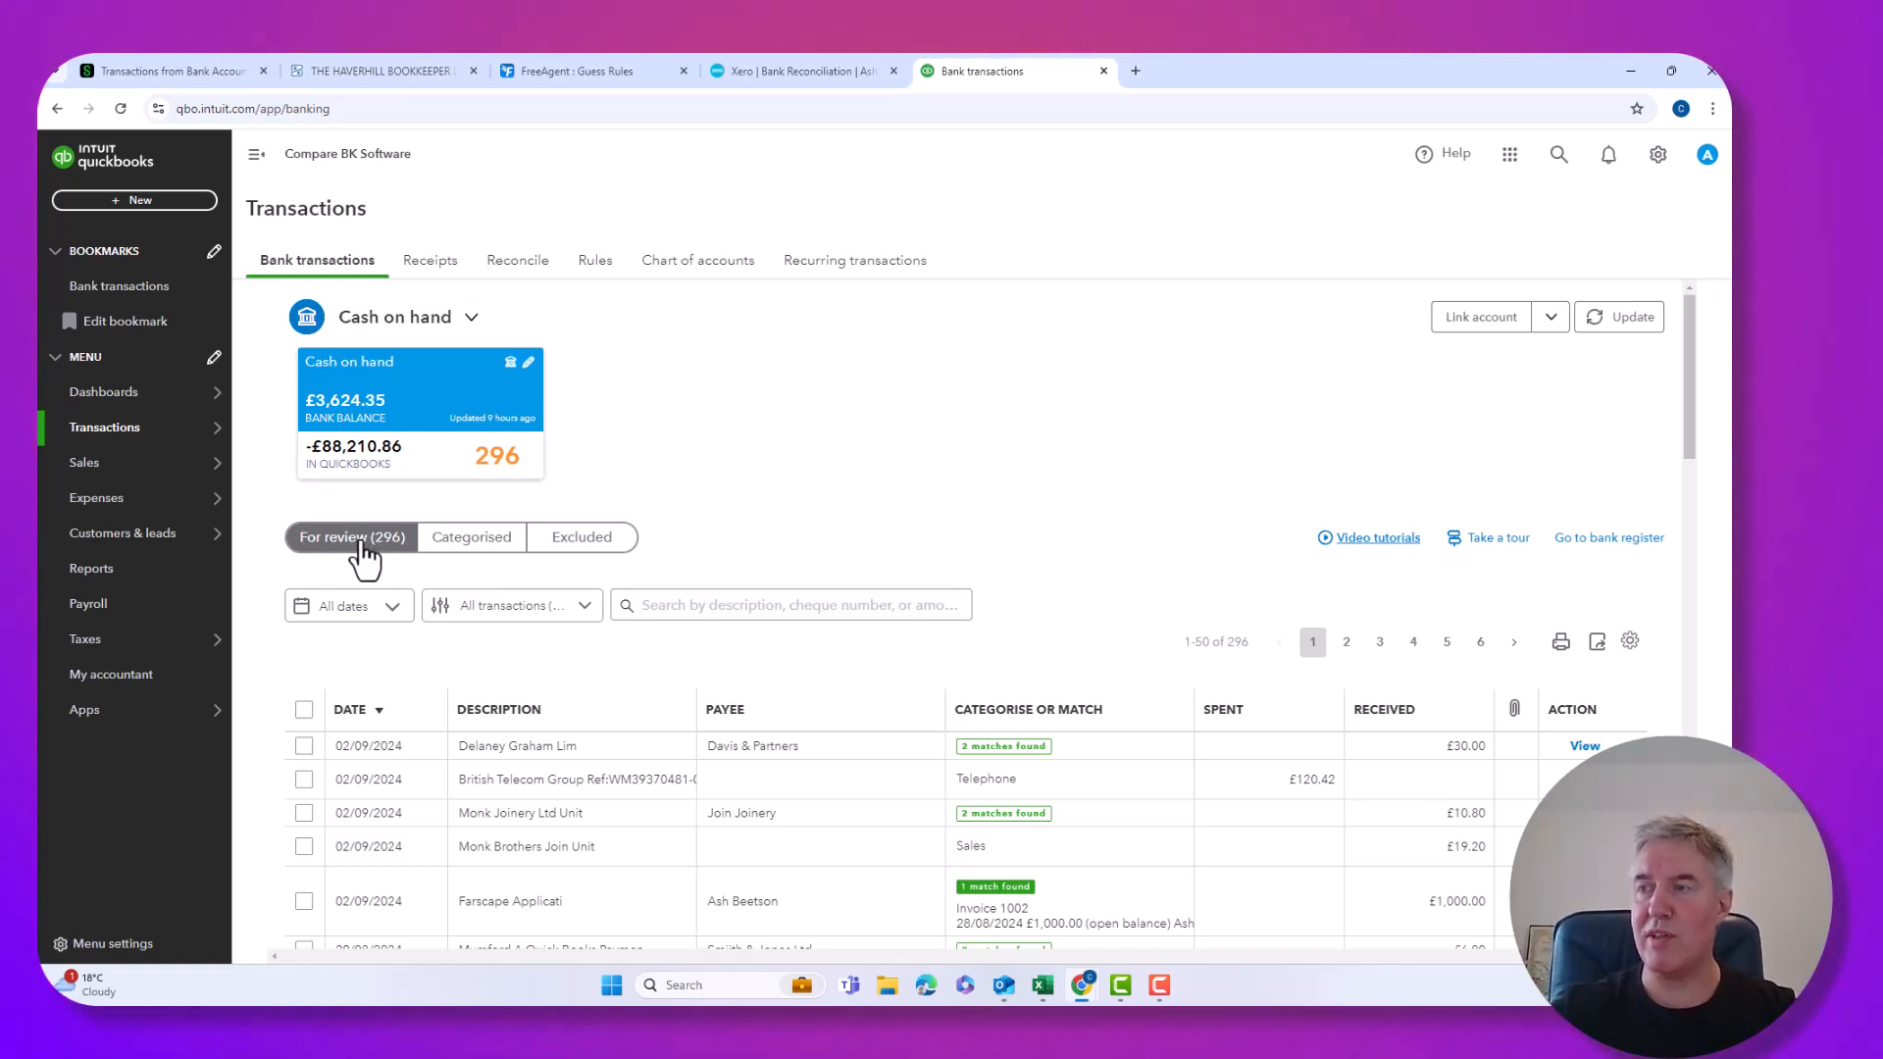
scroll(363, 555, "down", 3)
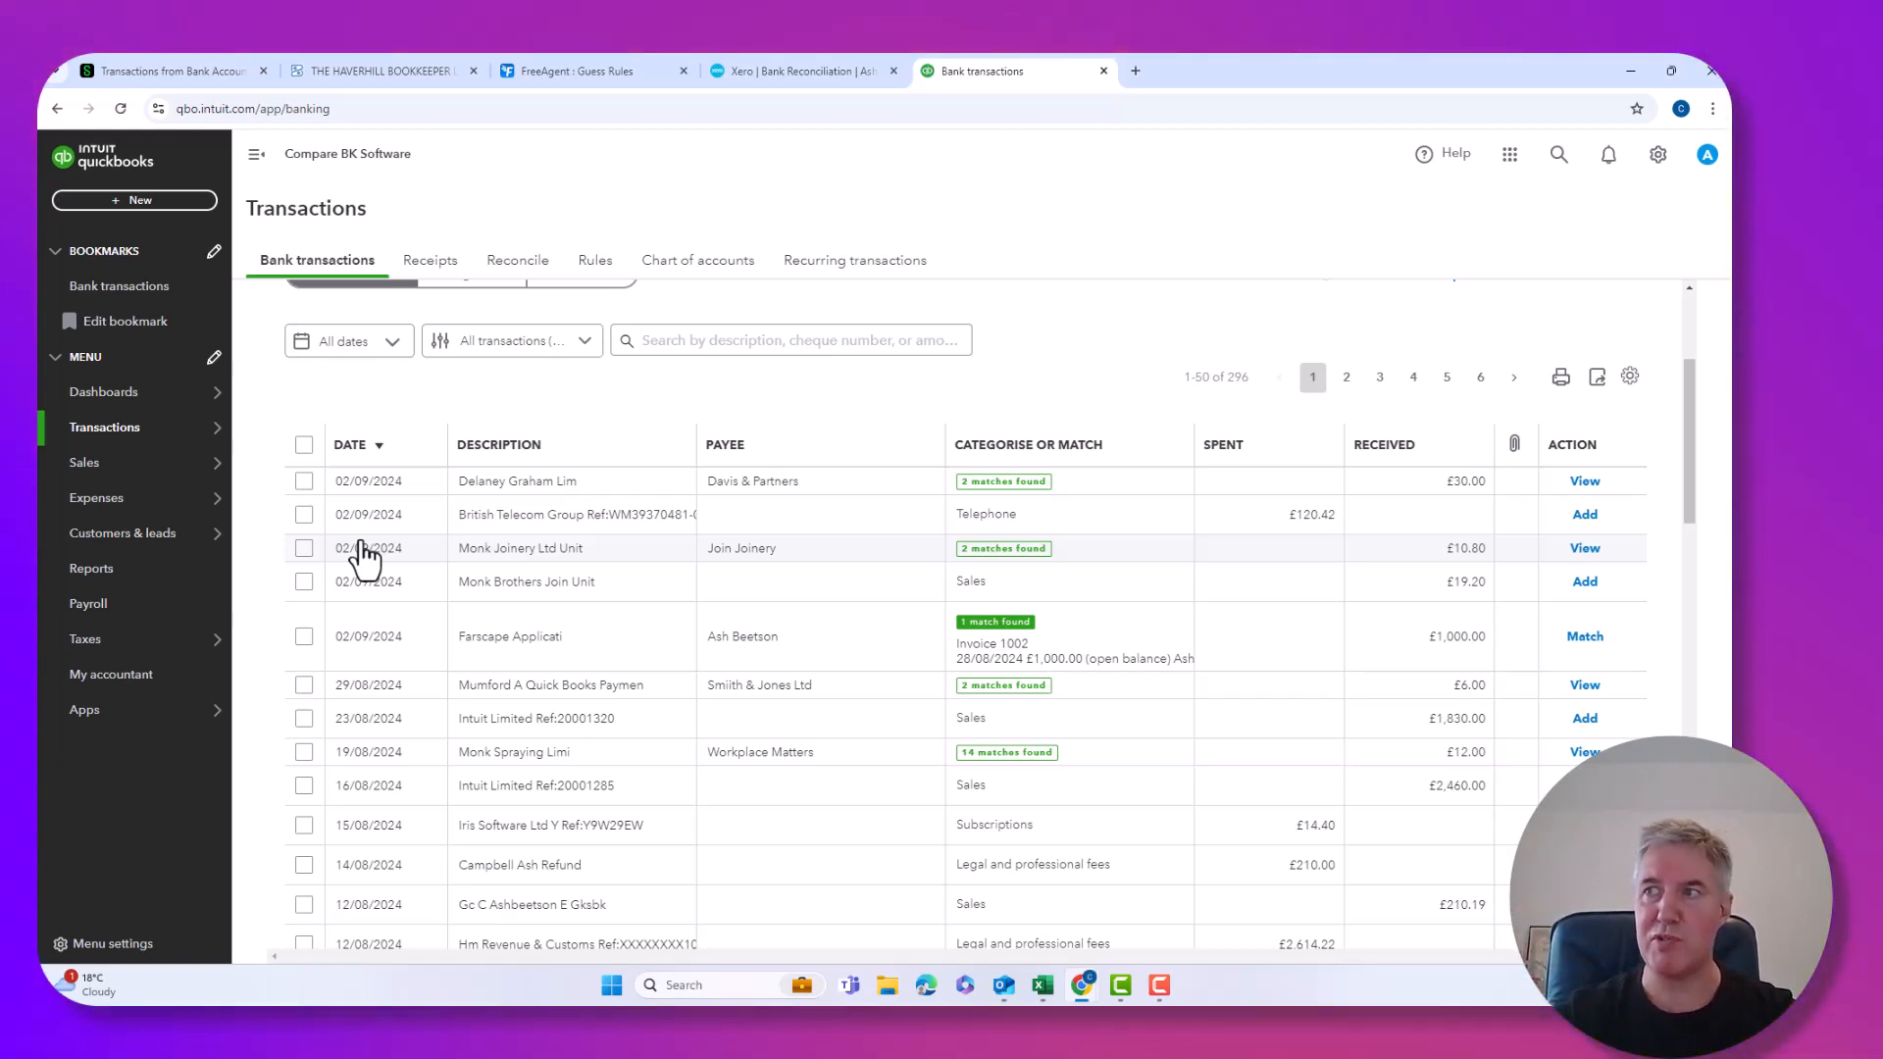
scroll(364, 557, "up", 1)
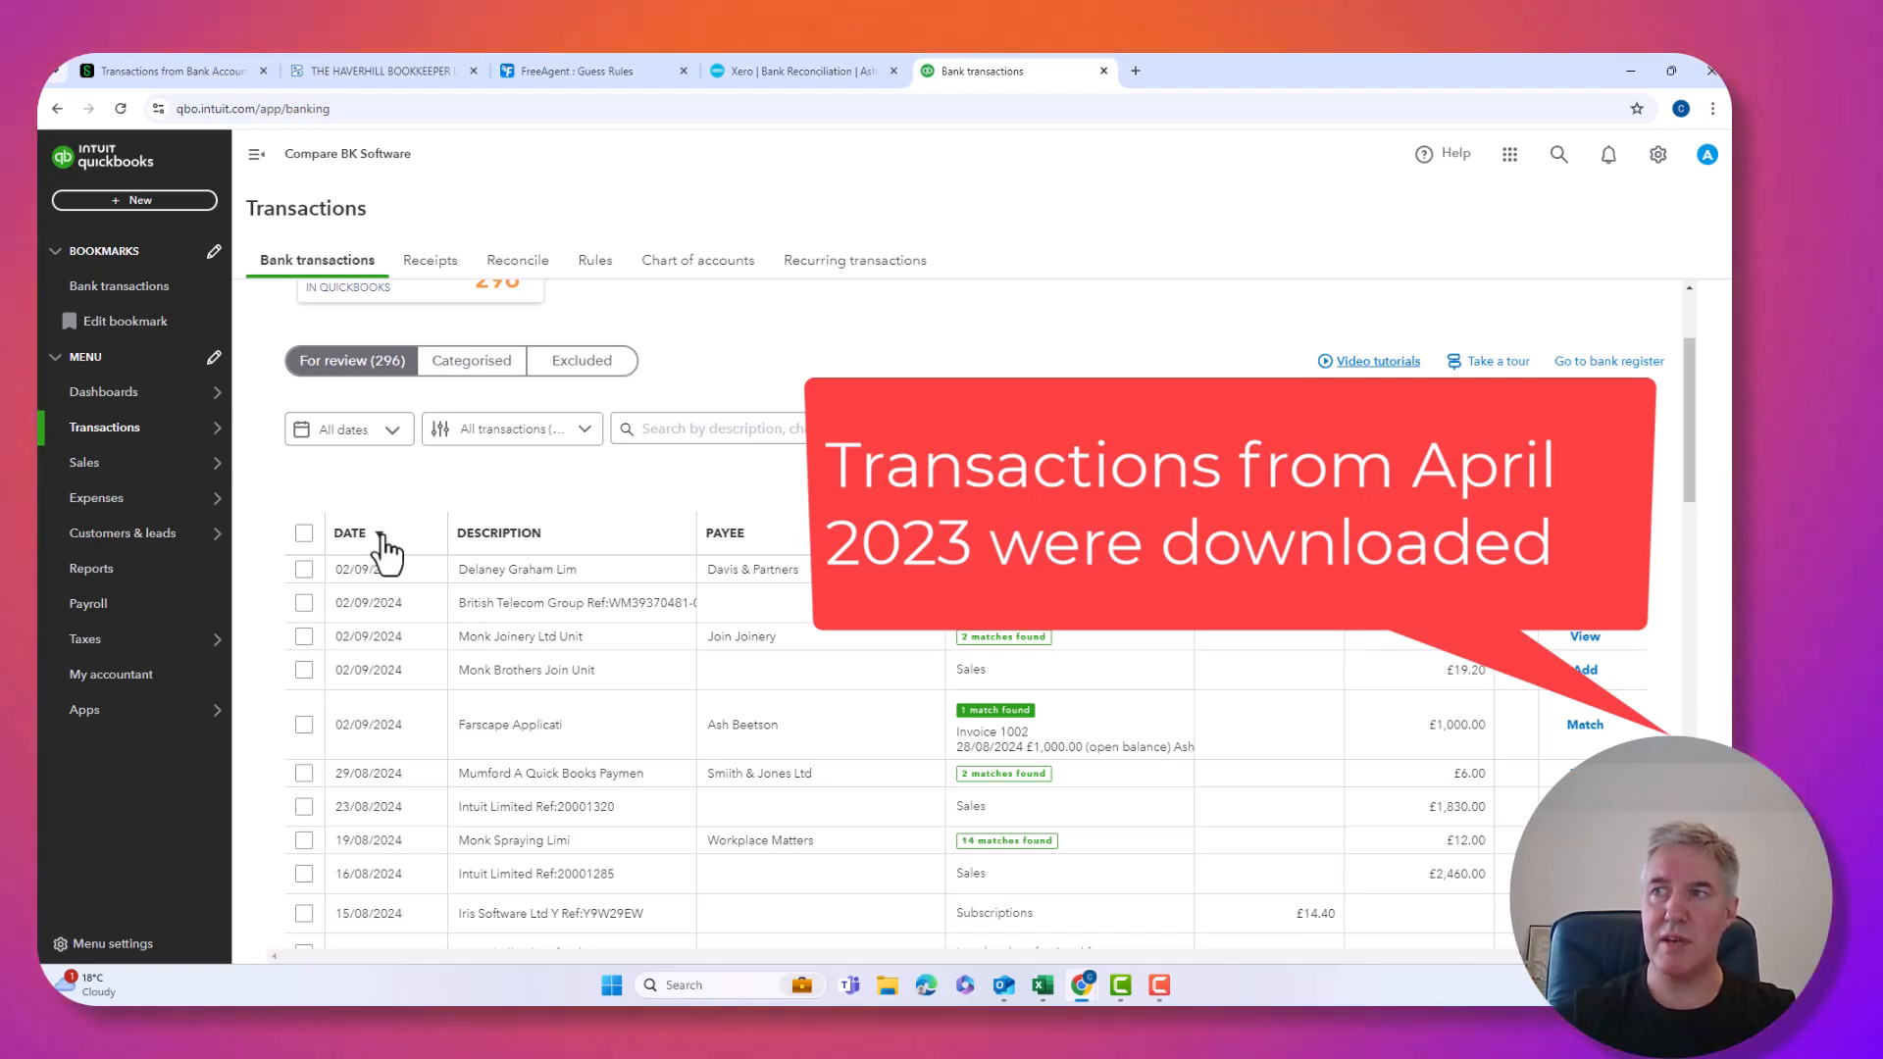
left_click(385, 537)
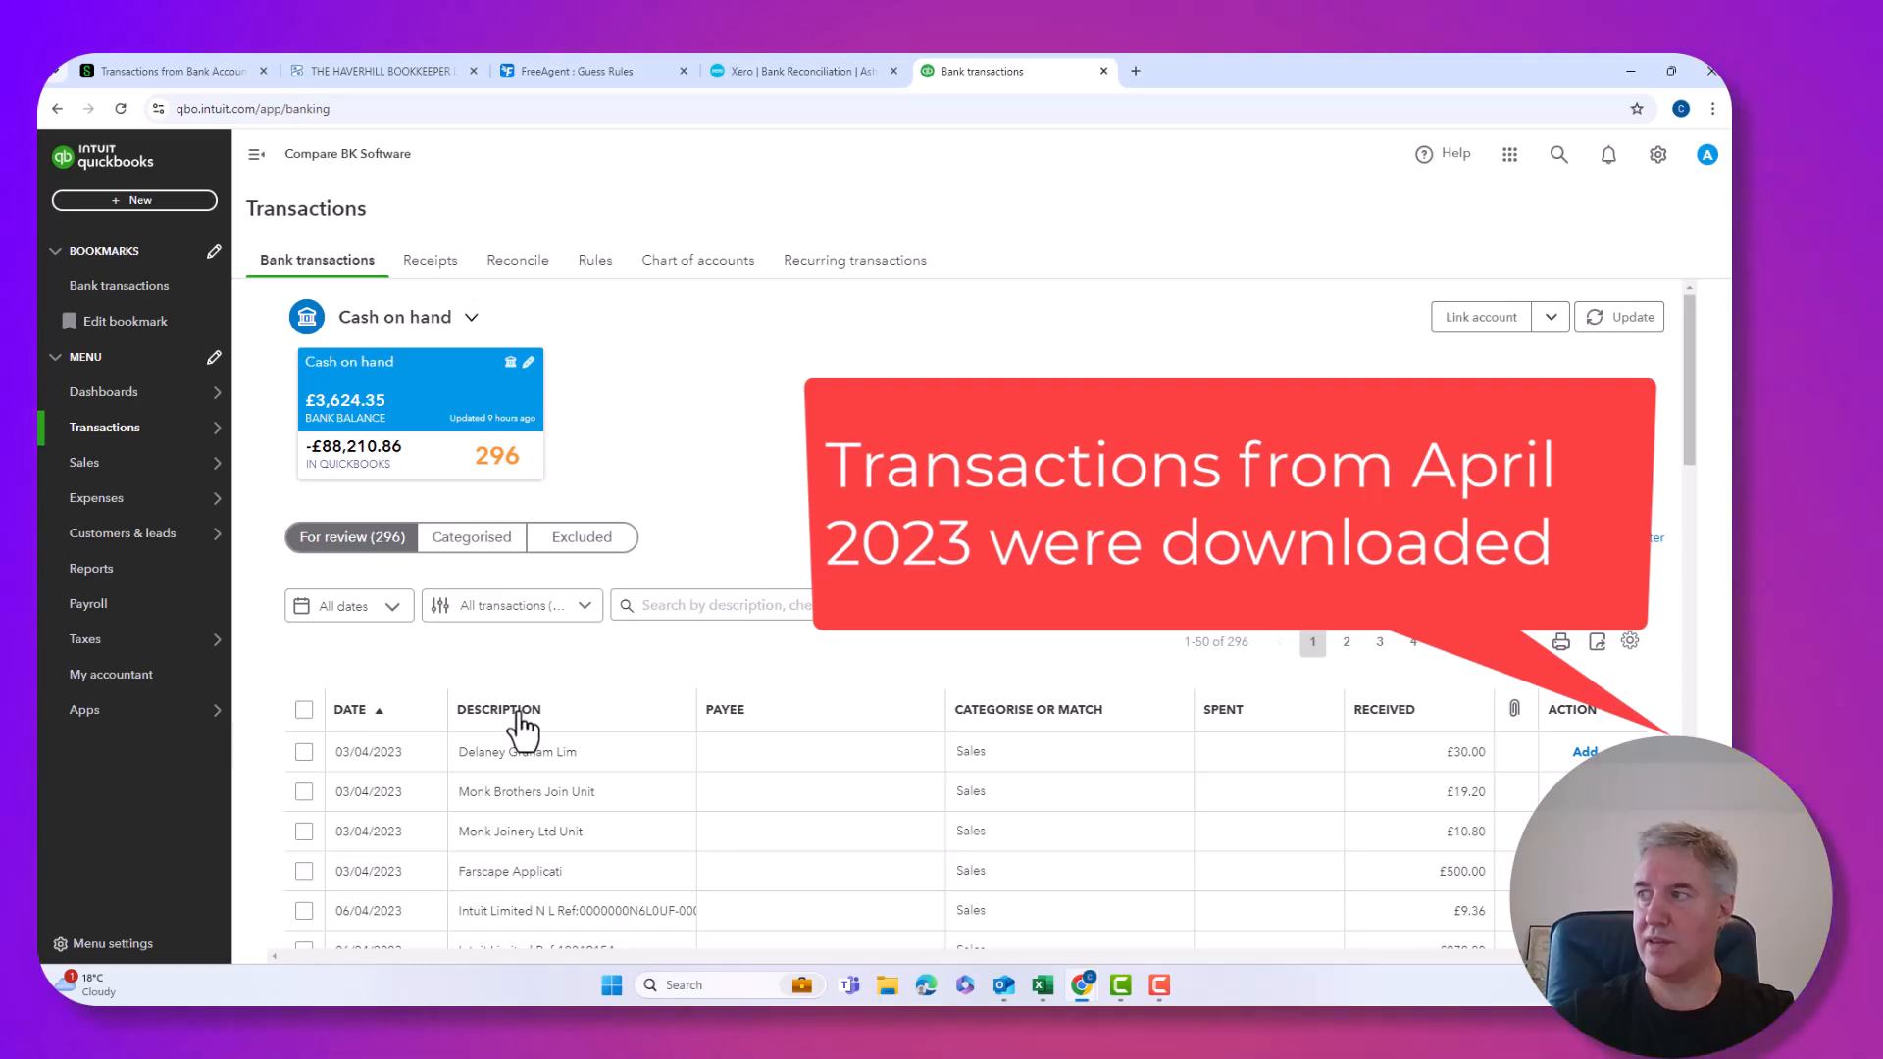
Show 300 transactions per page and tick all 206 transactions up to 31/03/2024.
scroll(523, 731, "down", 15)
scroll(522, 731, "down", 10)
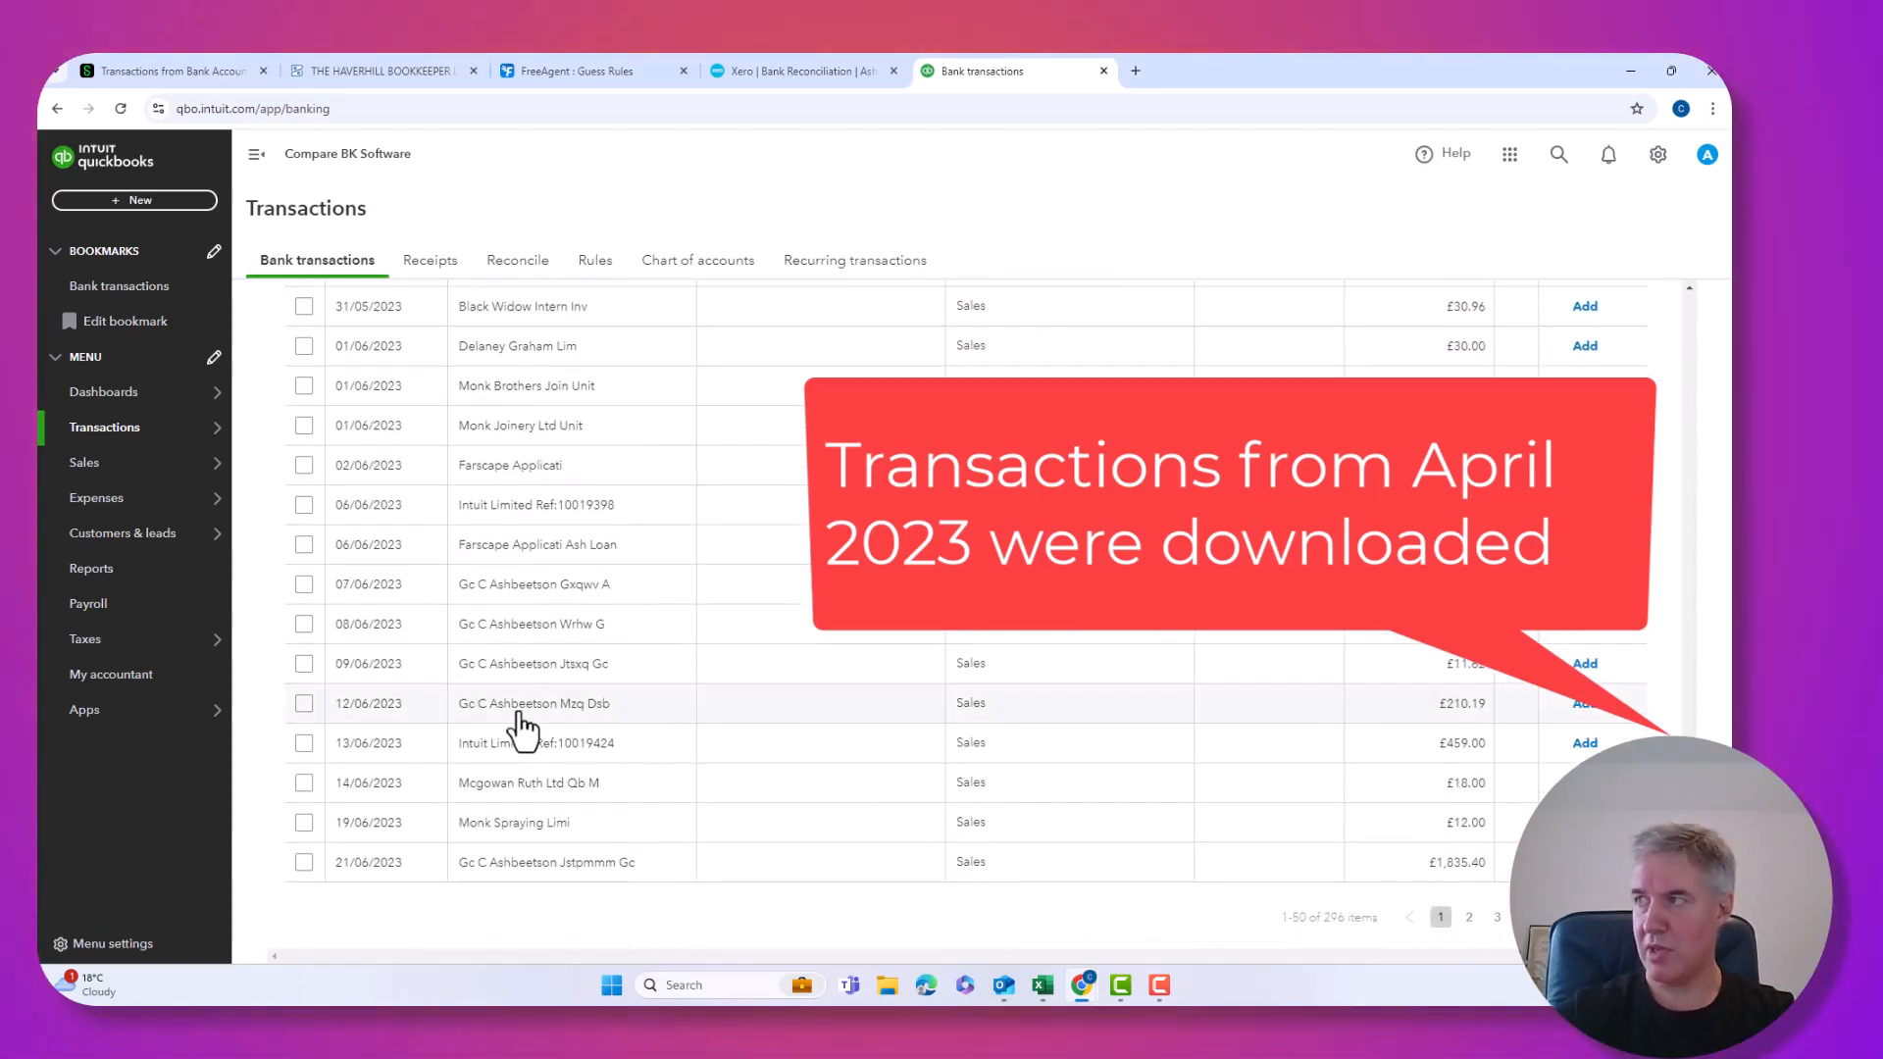
scroll(523, 731, "up", 20)
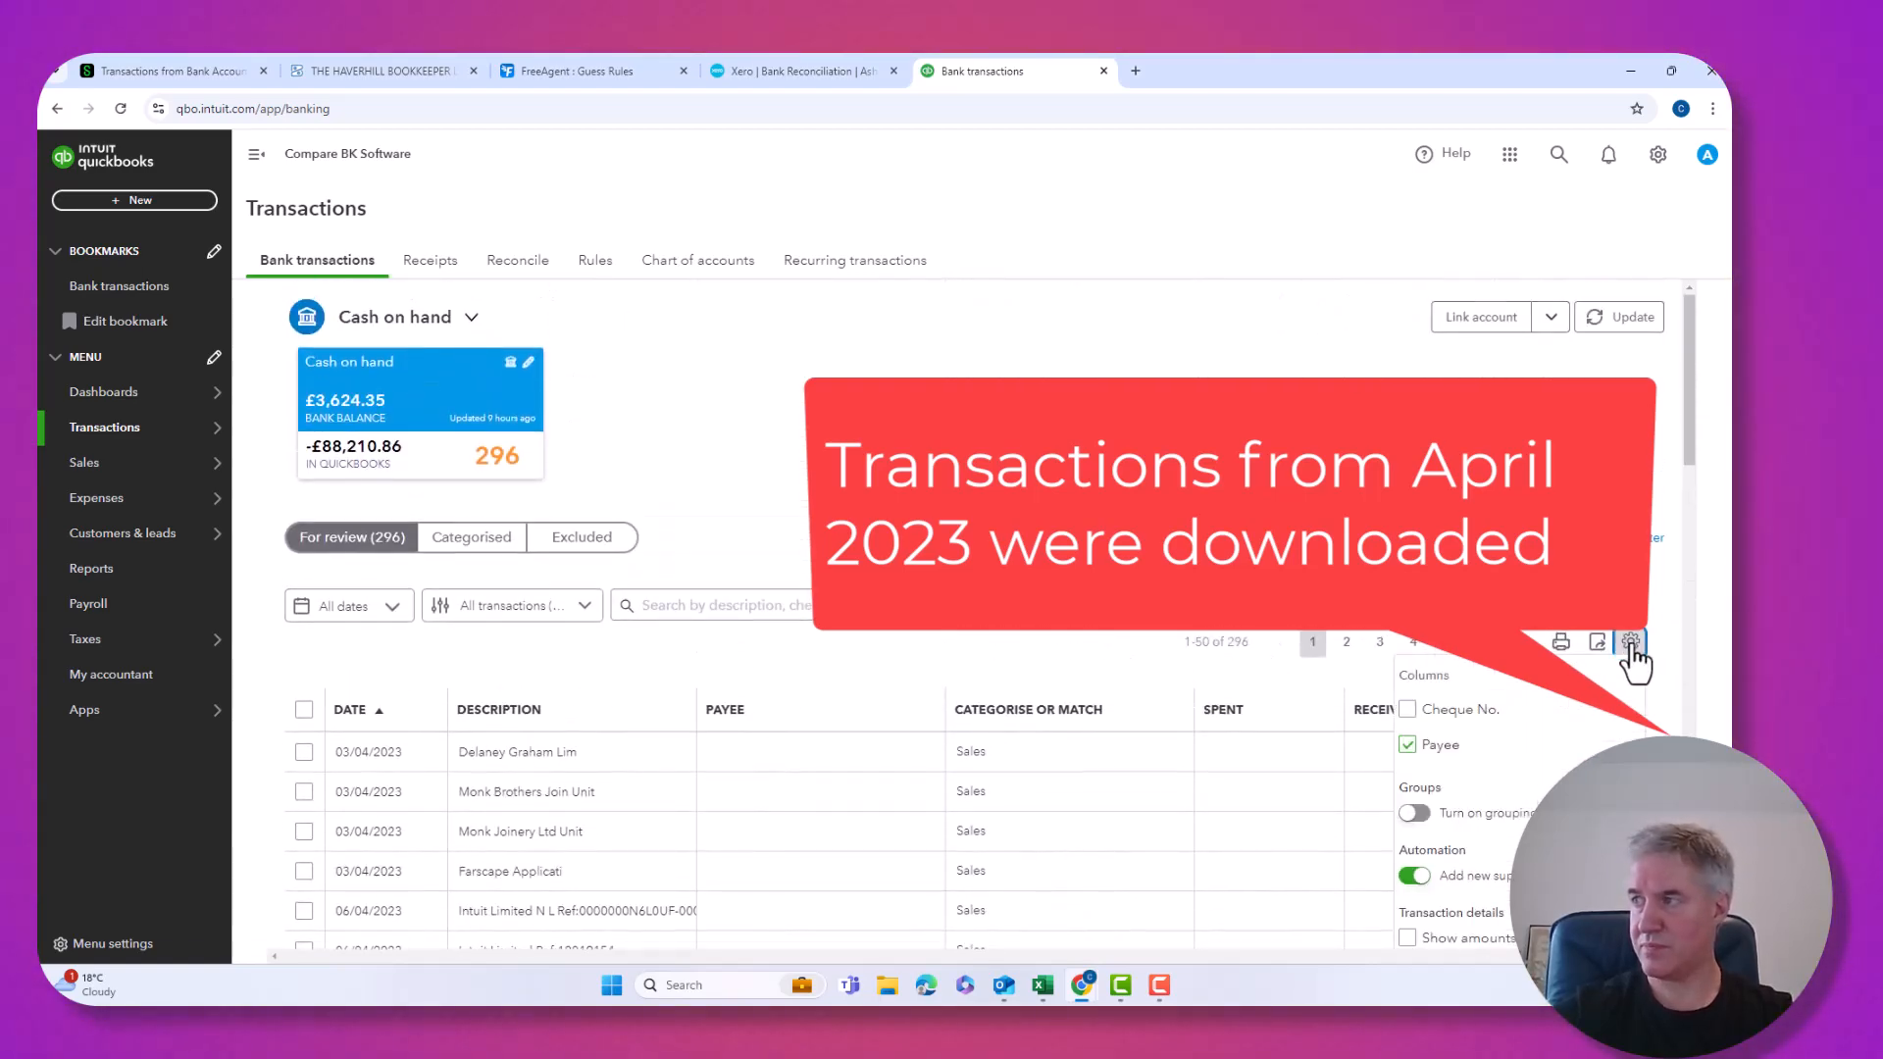
scroll(1618, 693, "down", 7)
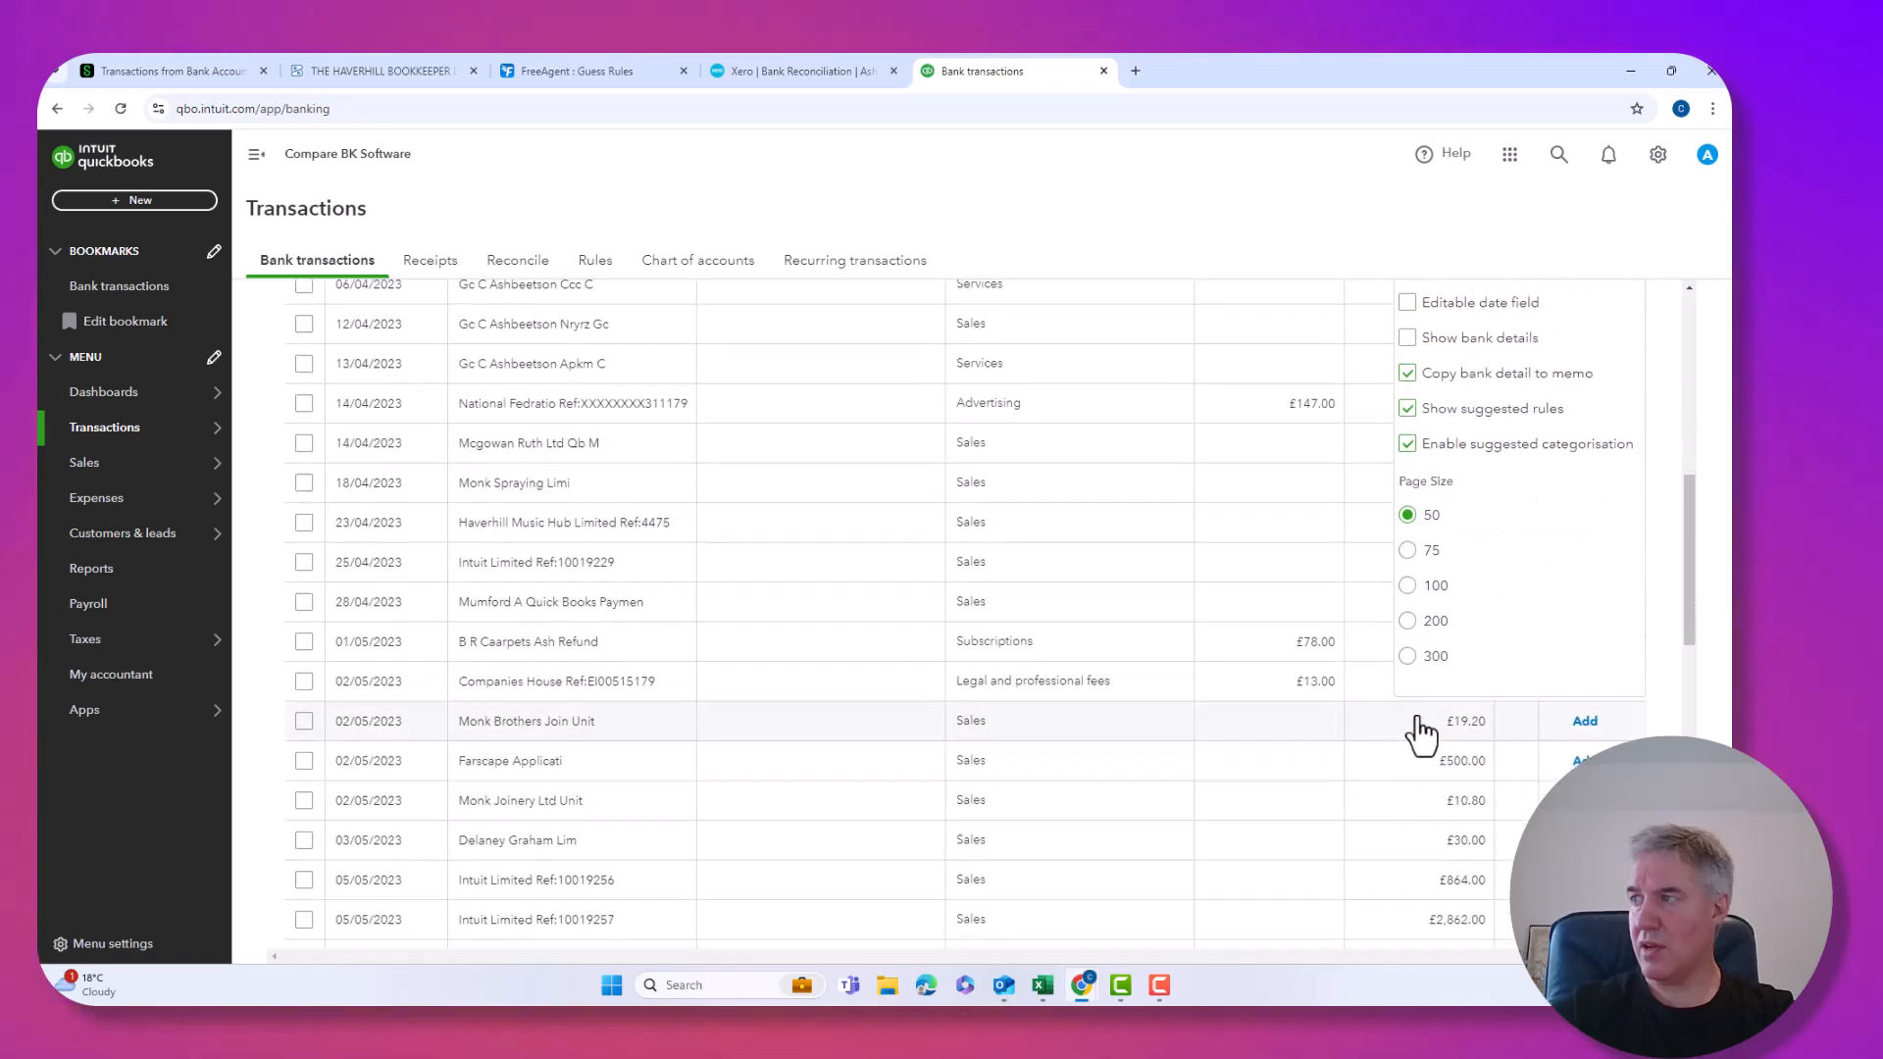
left_click(1407, 658)
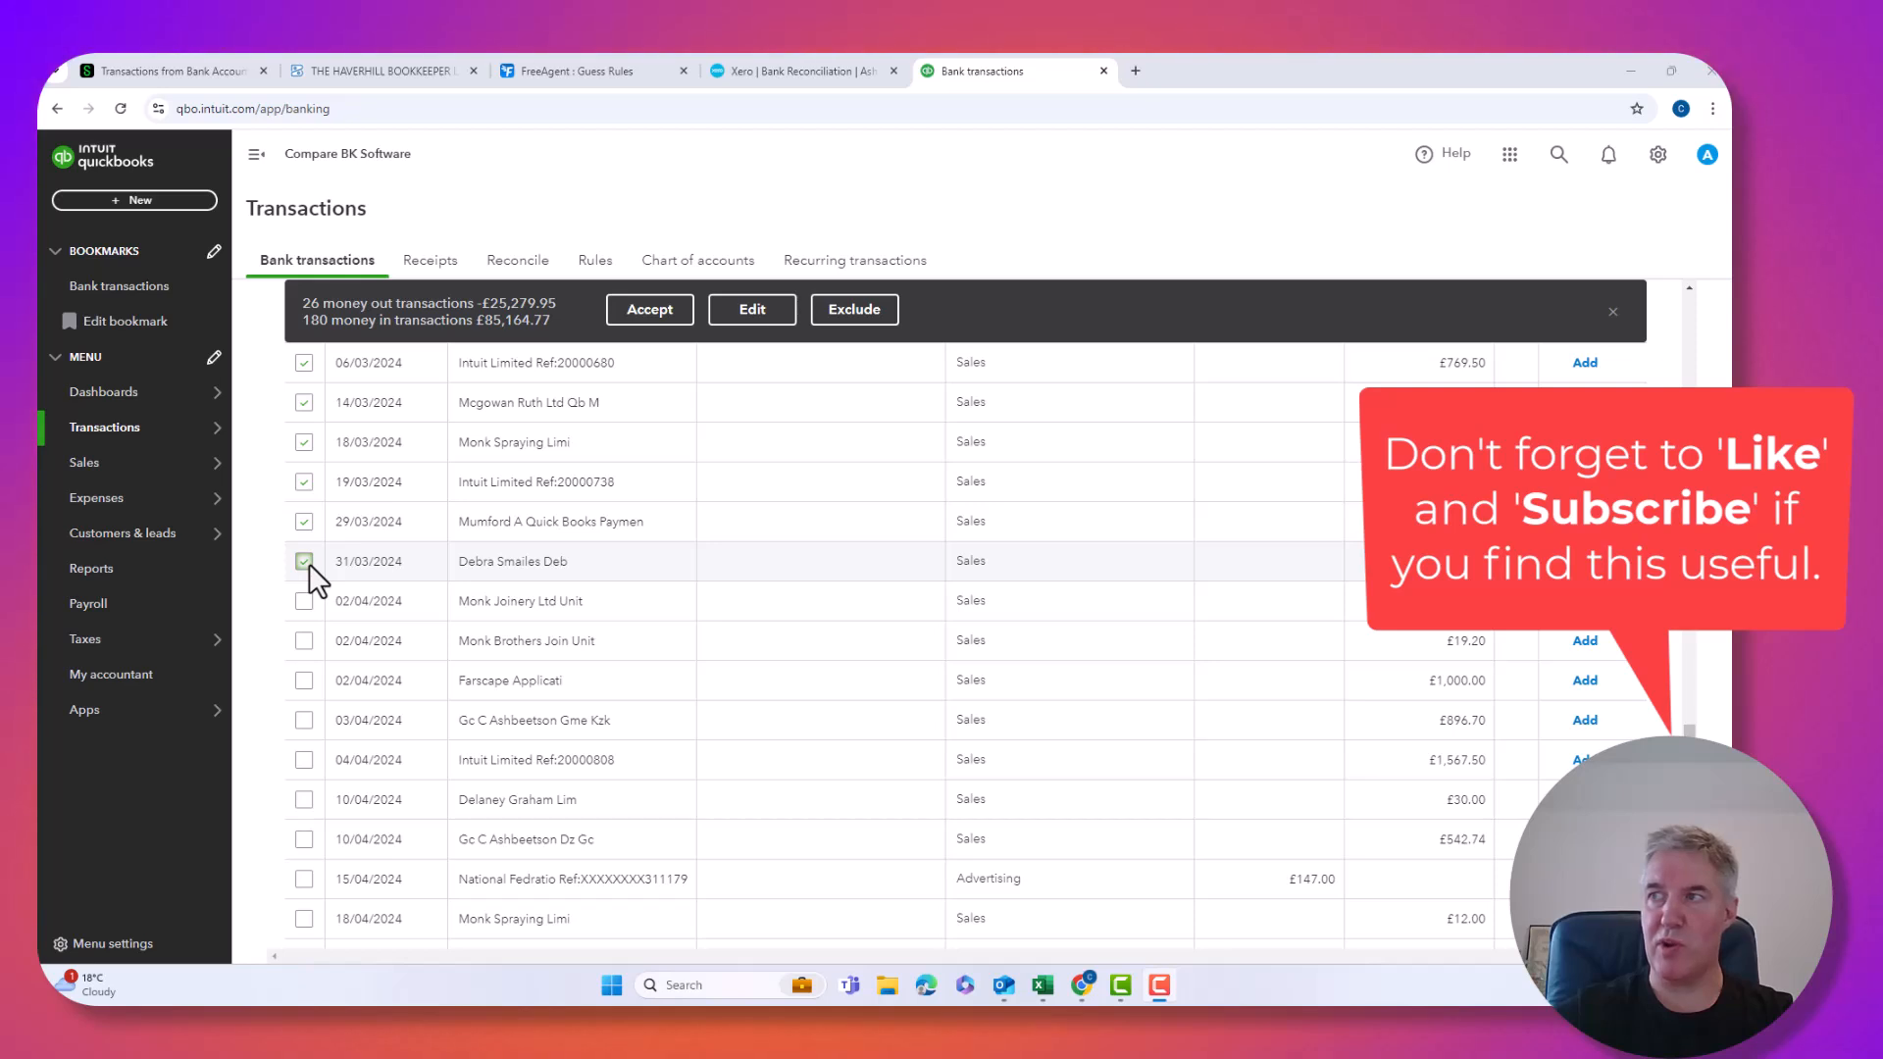
key("ctrl")
key("ctrl")
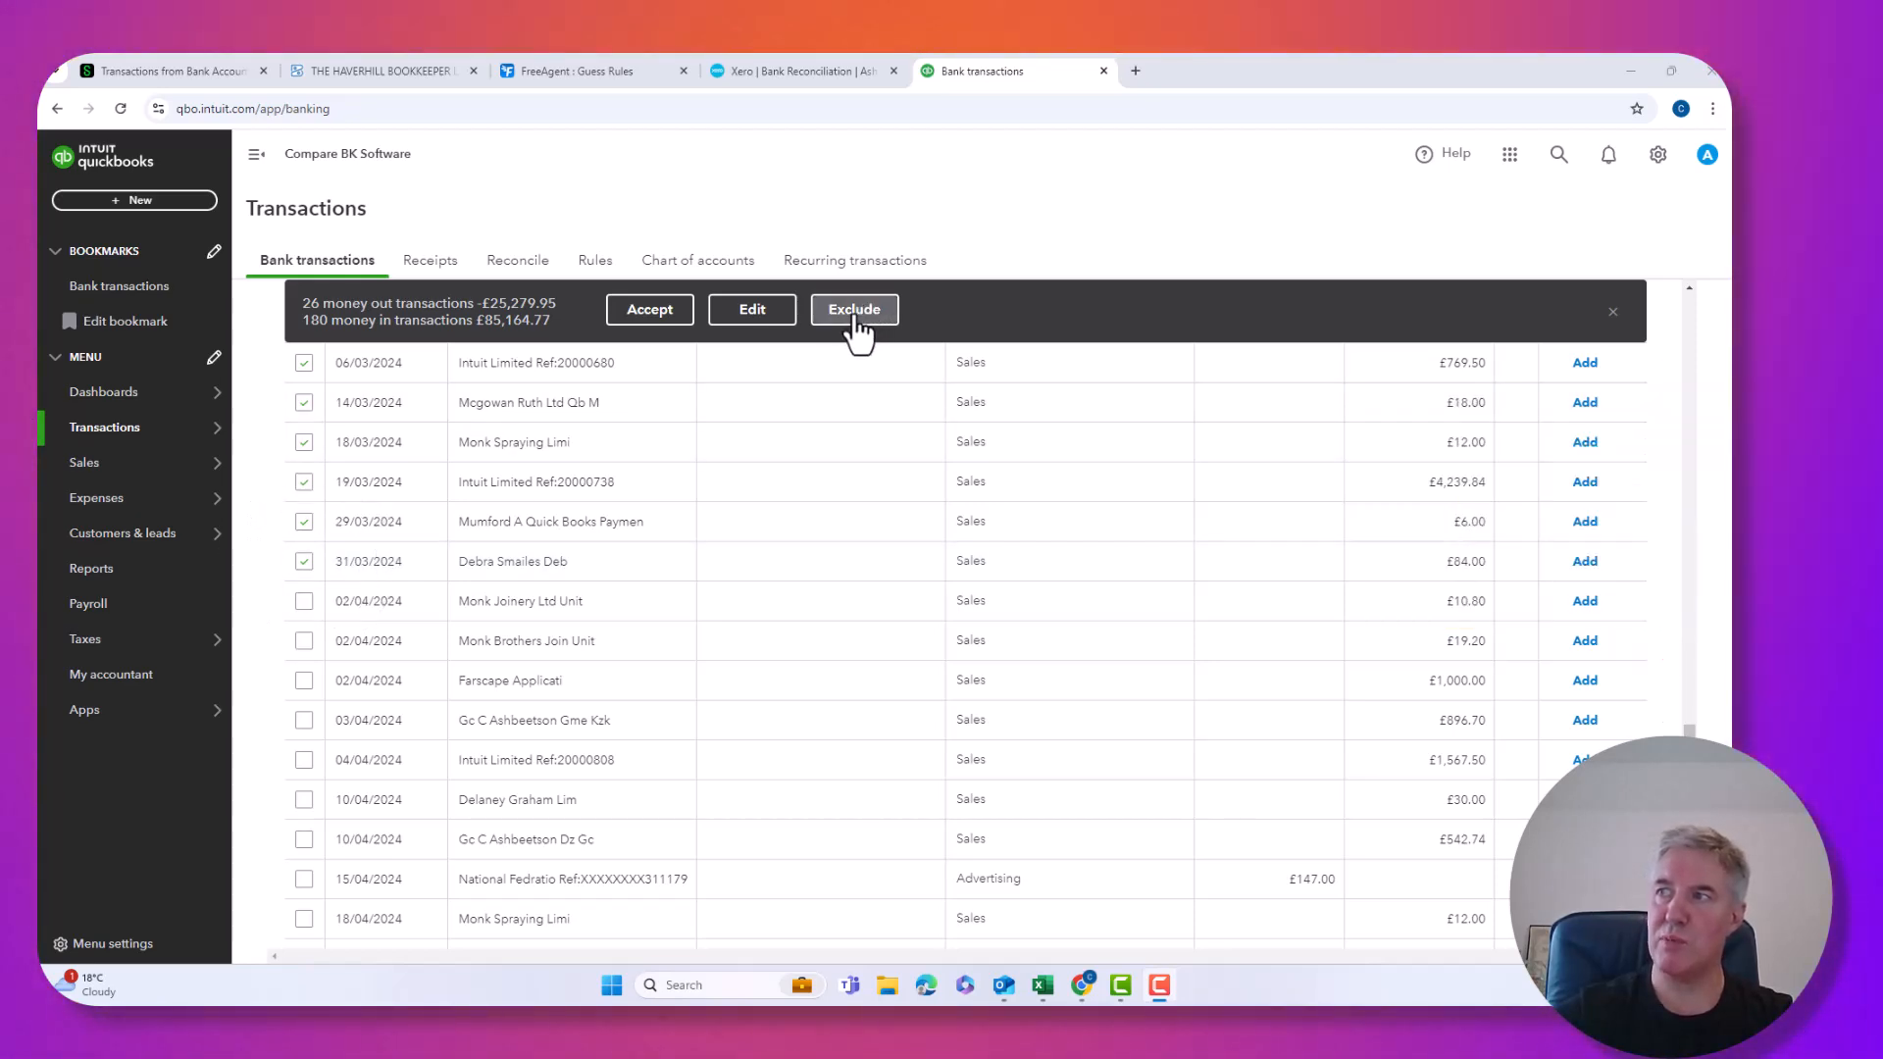
Exclude the ticked pre-April-2024 transactions, leaving 90 for review from 02/04/2024.
left_click(855, 312)
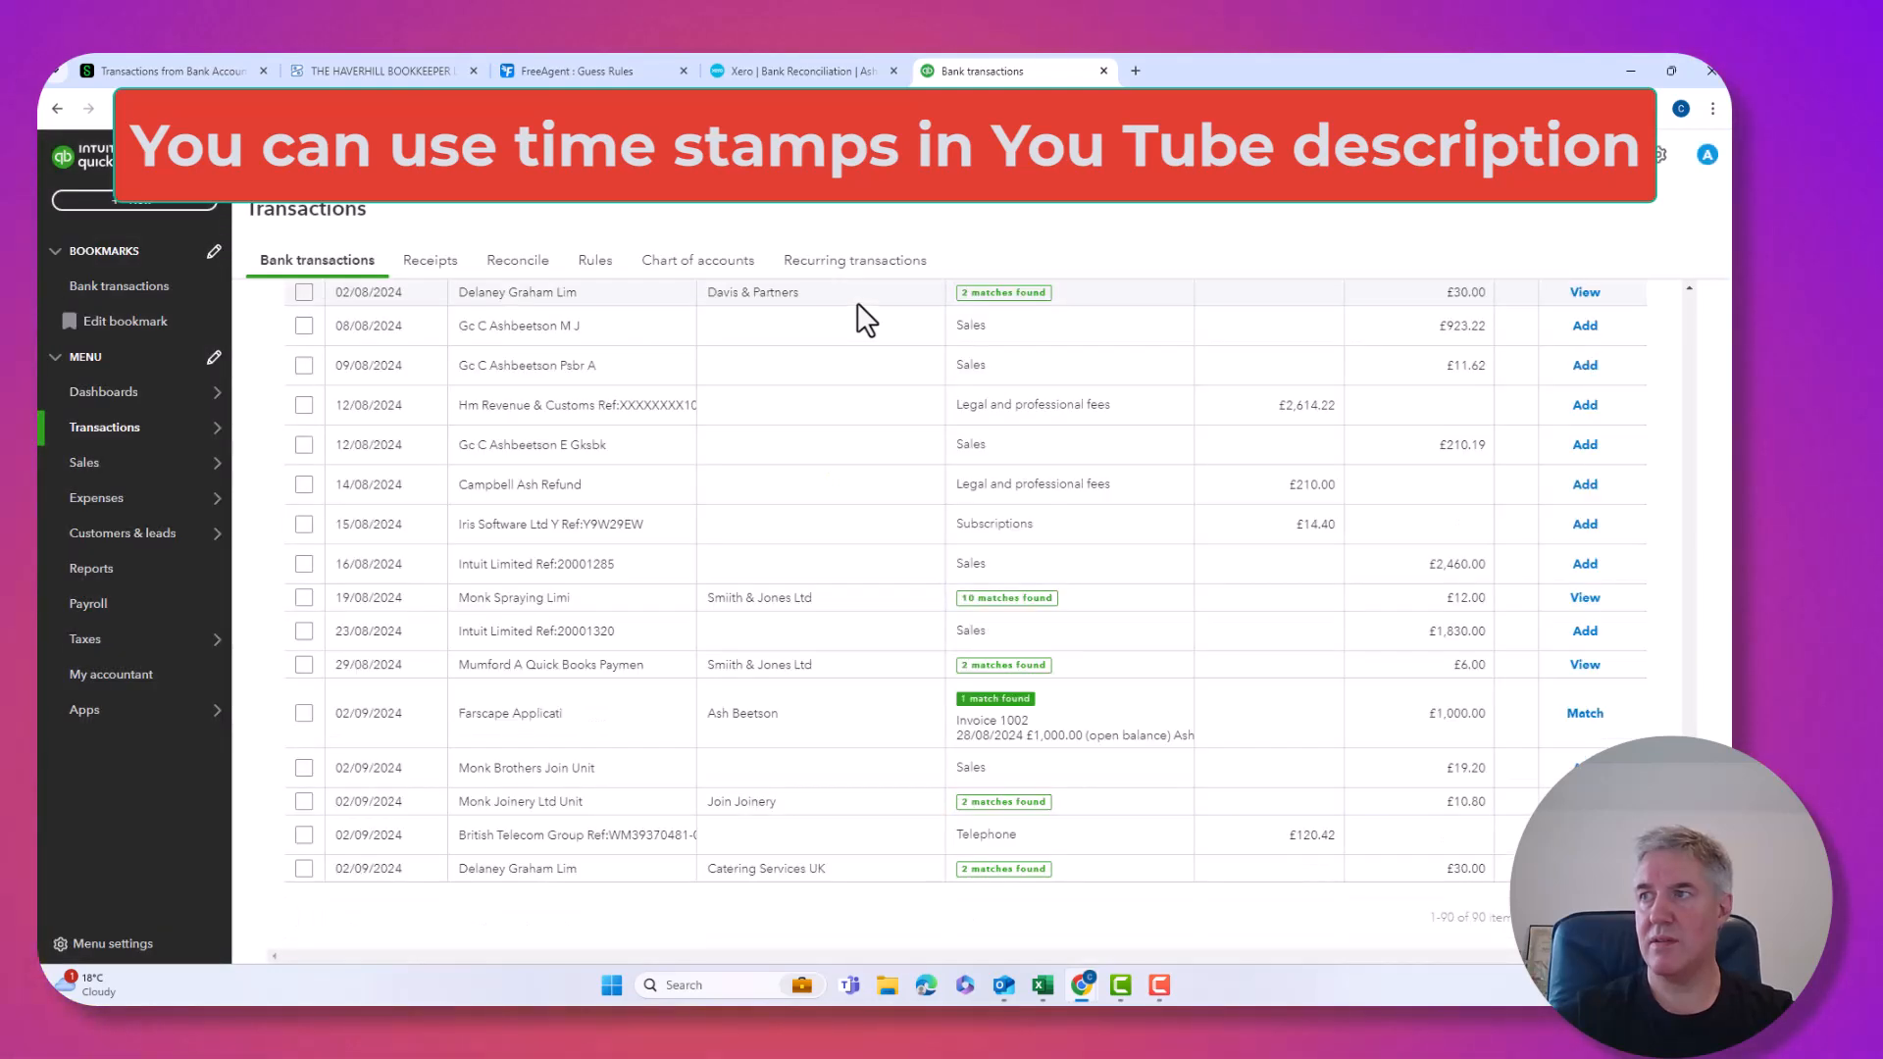
left_click_drag(1691, 863, 1693, 322)
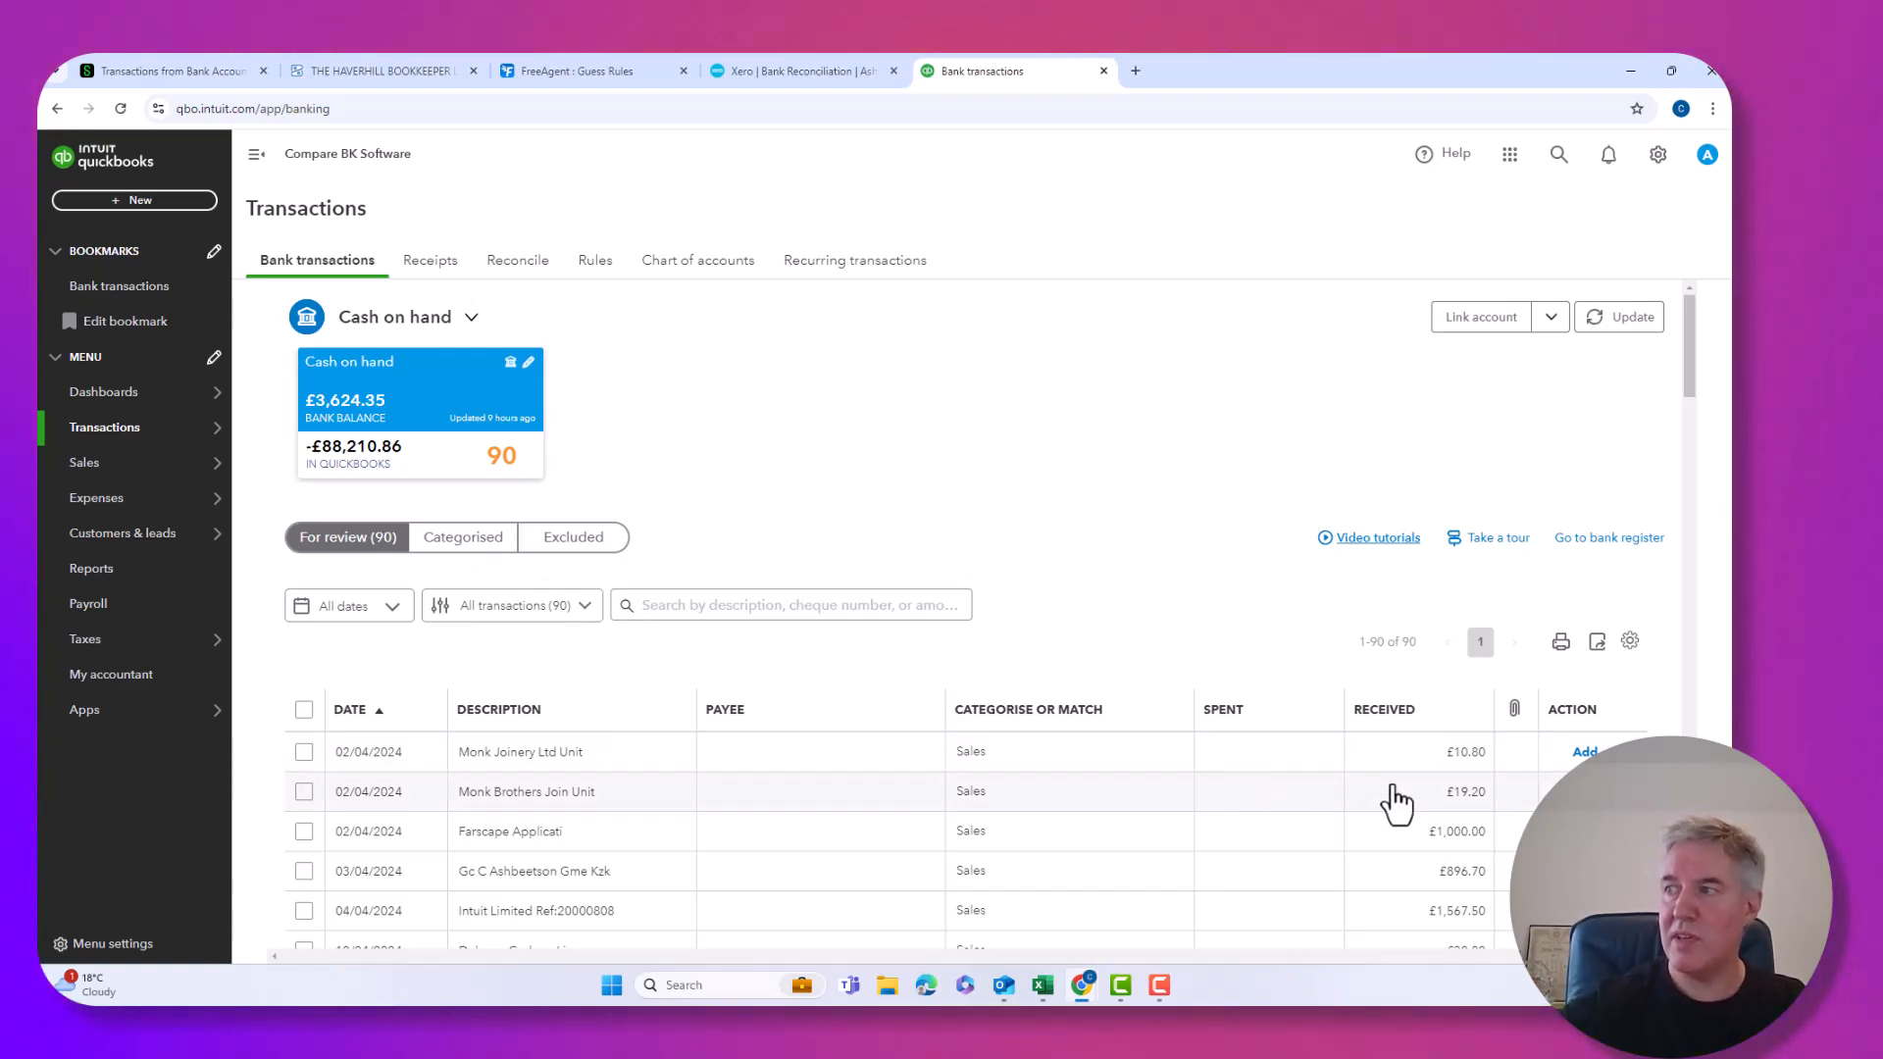
scroll(1395, 798, "down", 2)
scroll(1412, 687, "down", 1)
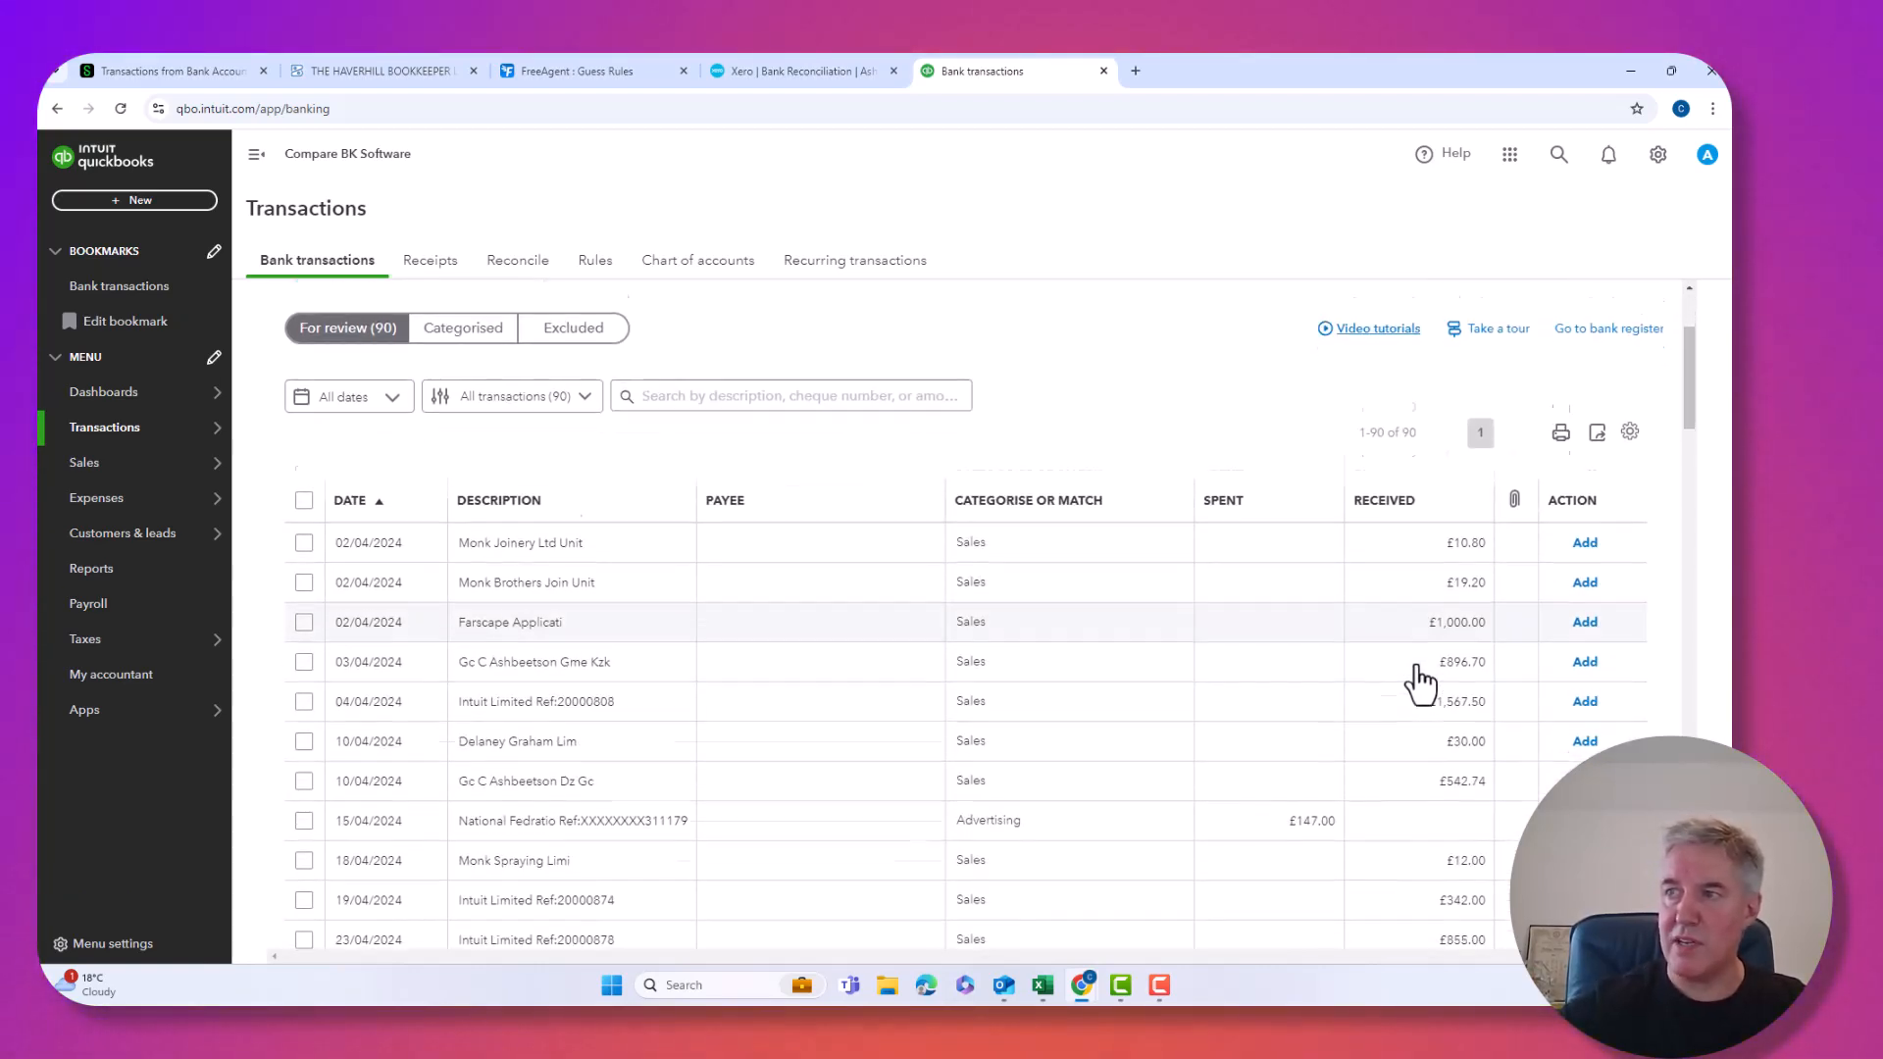
Scroll back to the top and open the All transactions filter dropdown.
scroll(1419, 684, "up", 2)
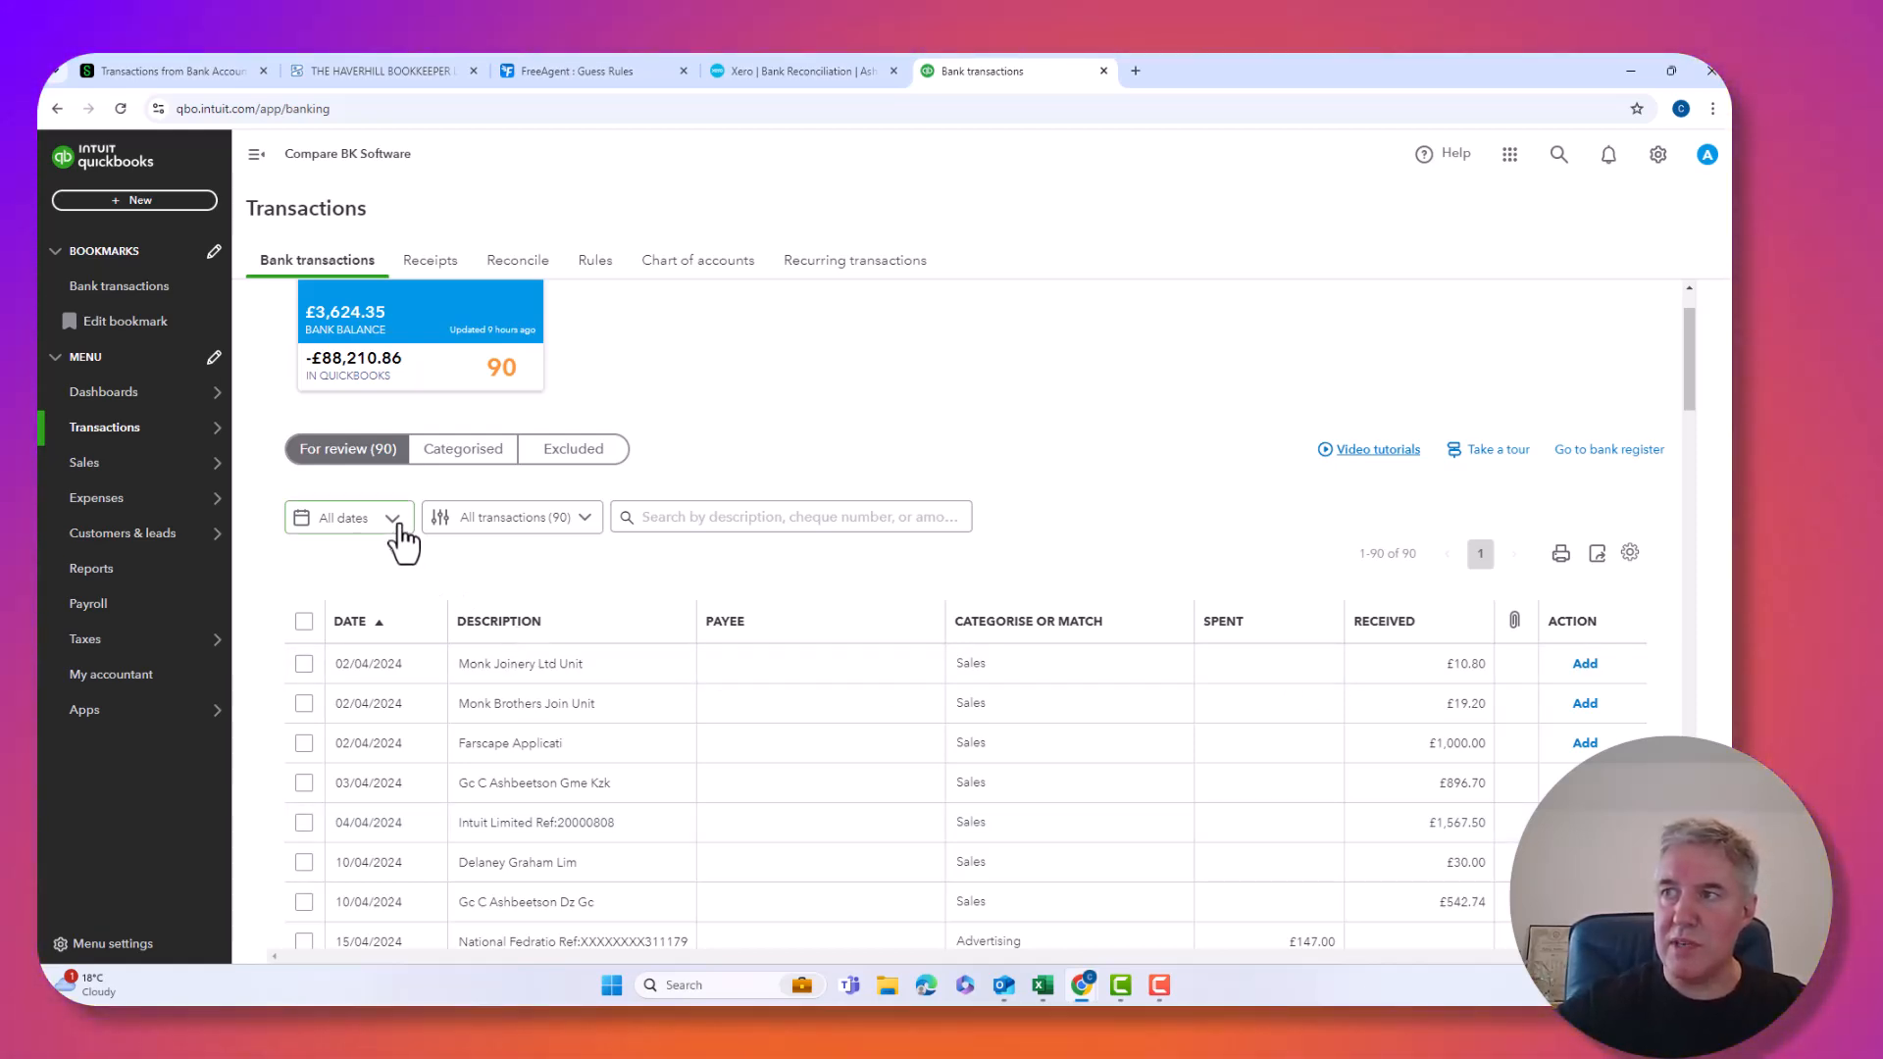
scroll(437, 559, "down", 2)
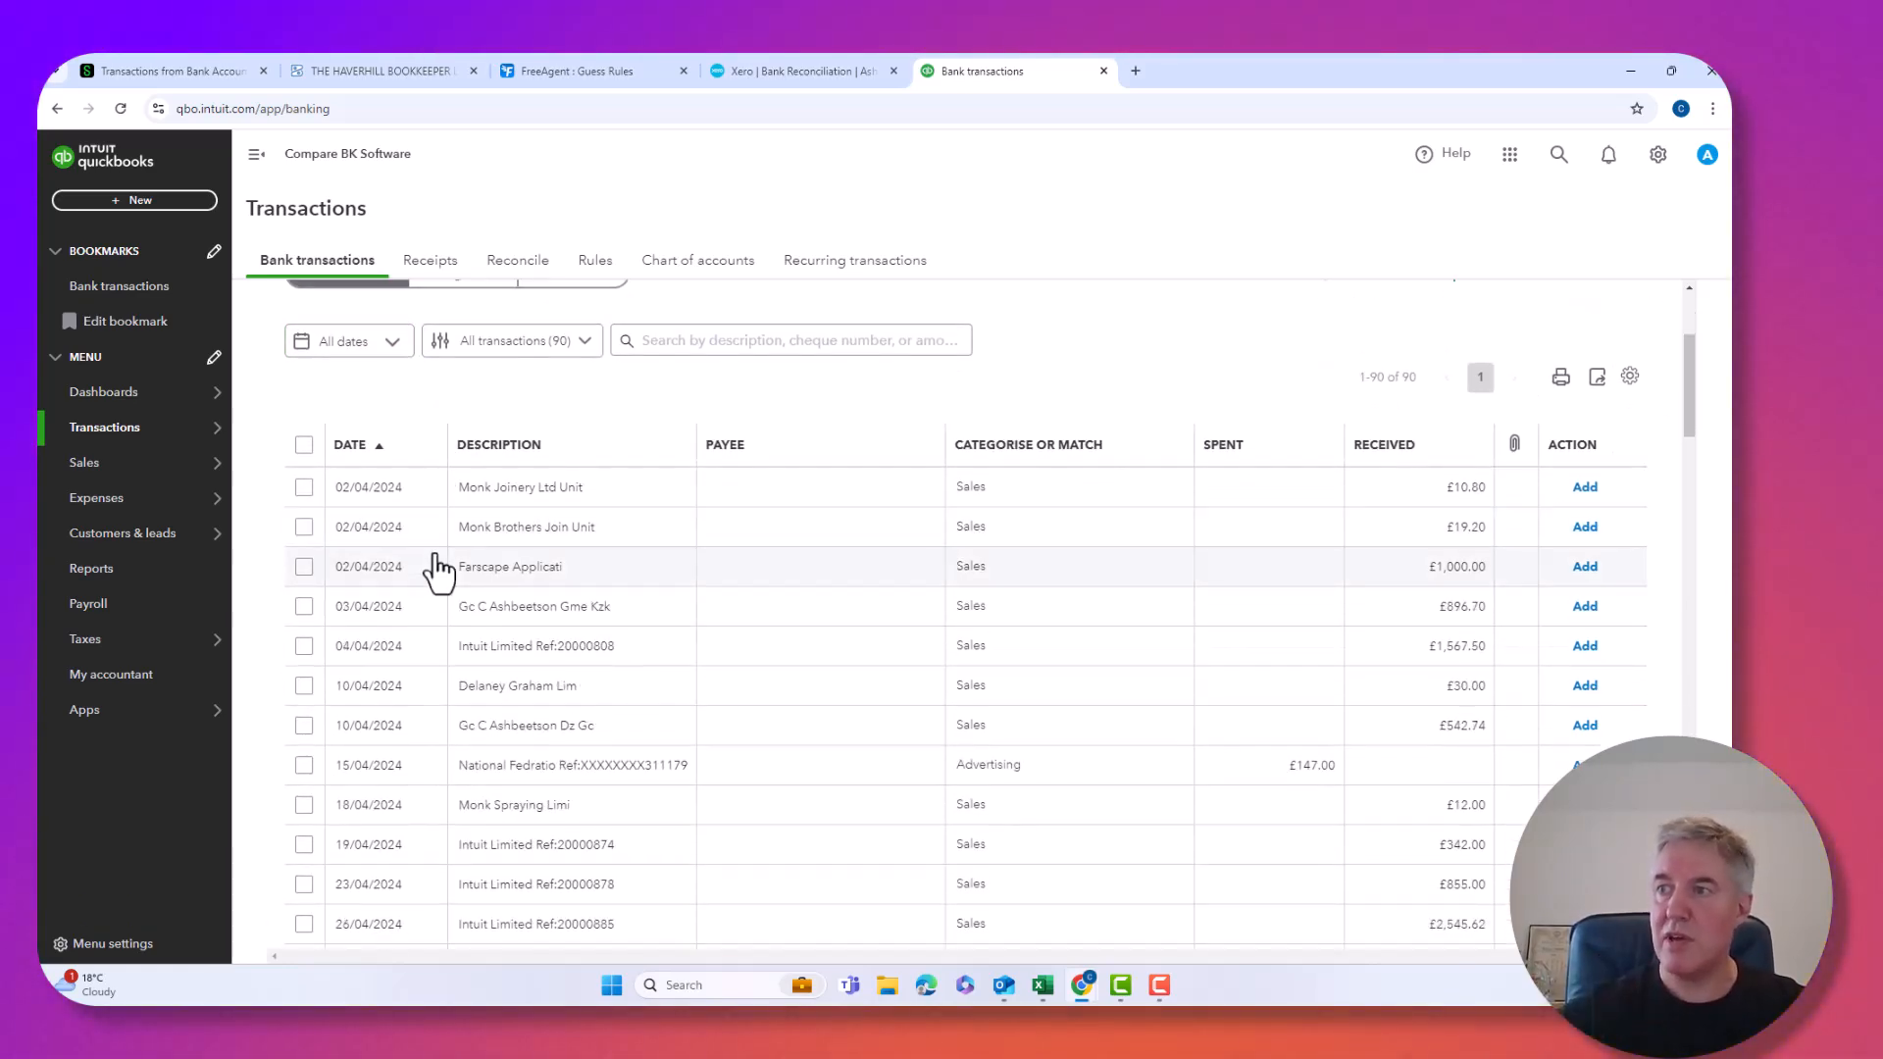
scroll(437, 567, "down", 10)
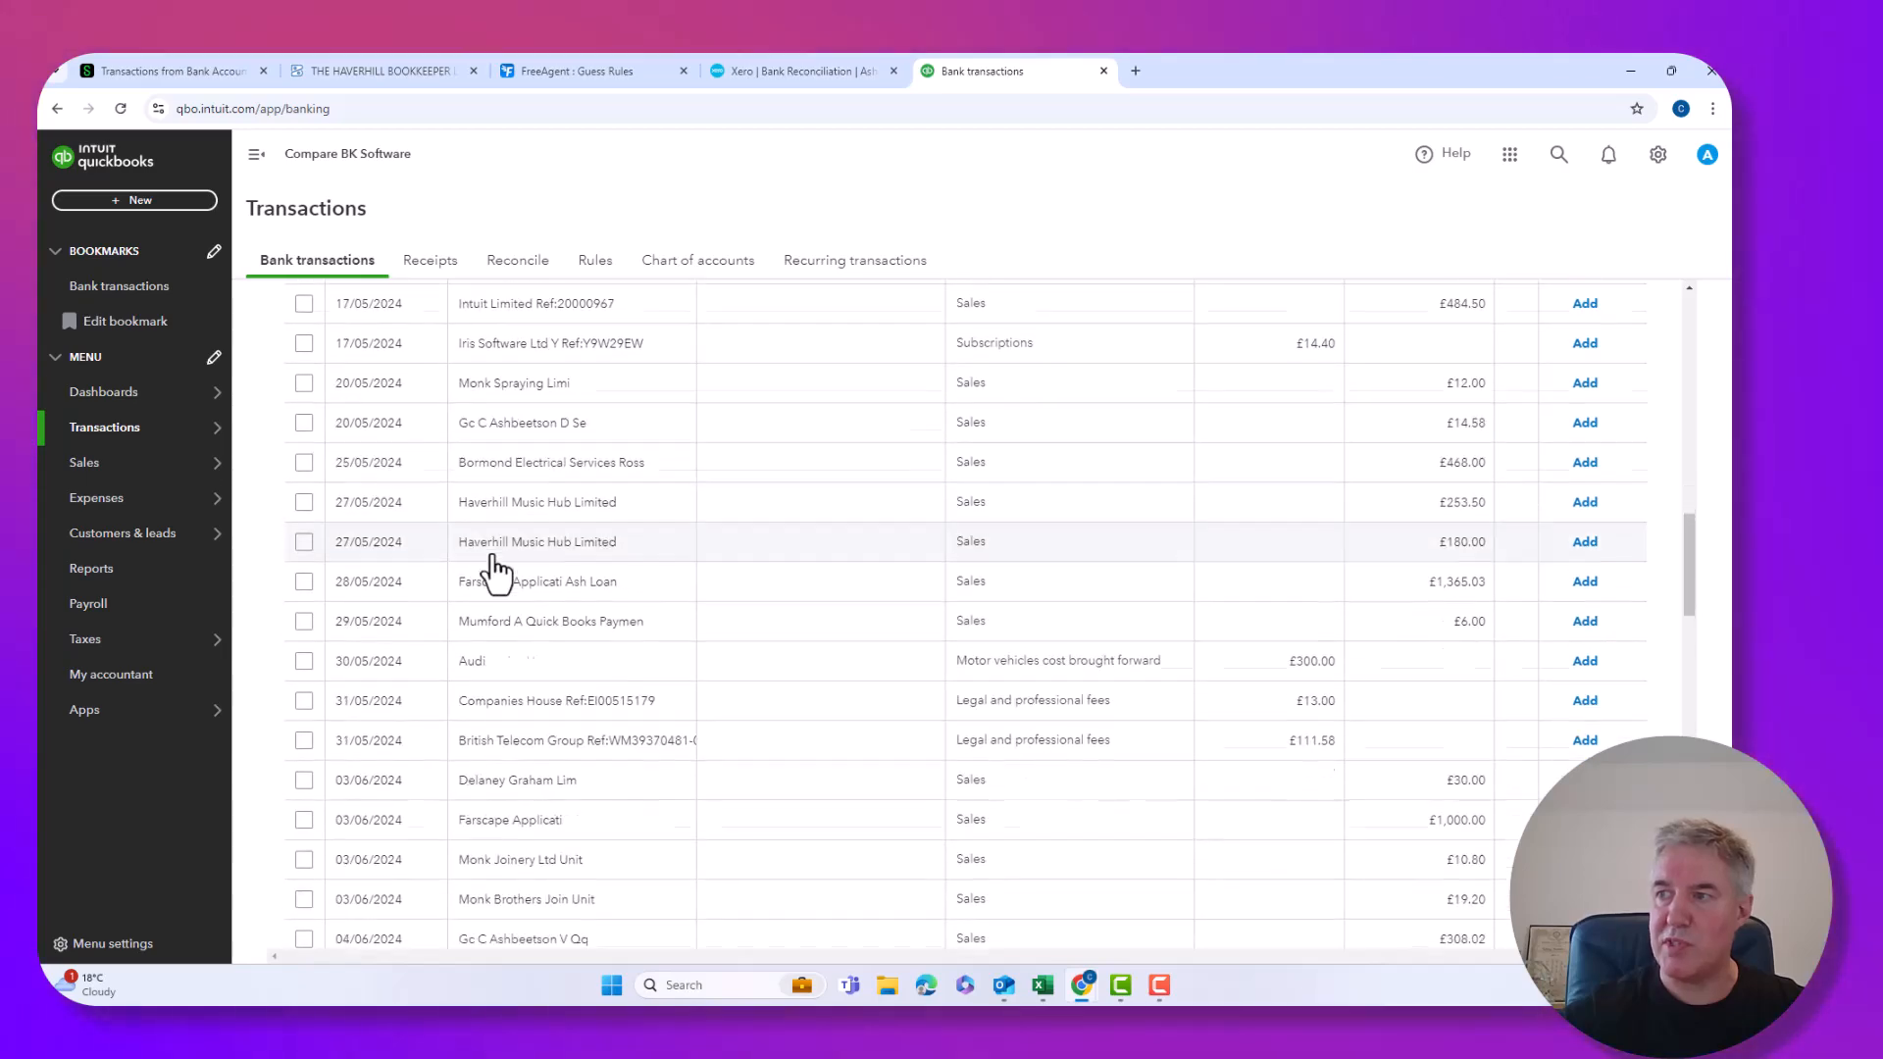
scroll(496, 567, "down", 10)
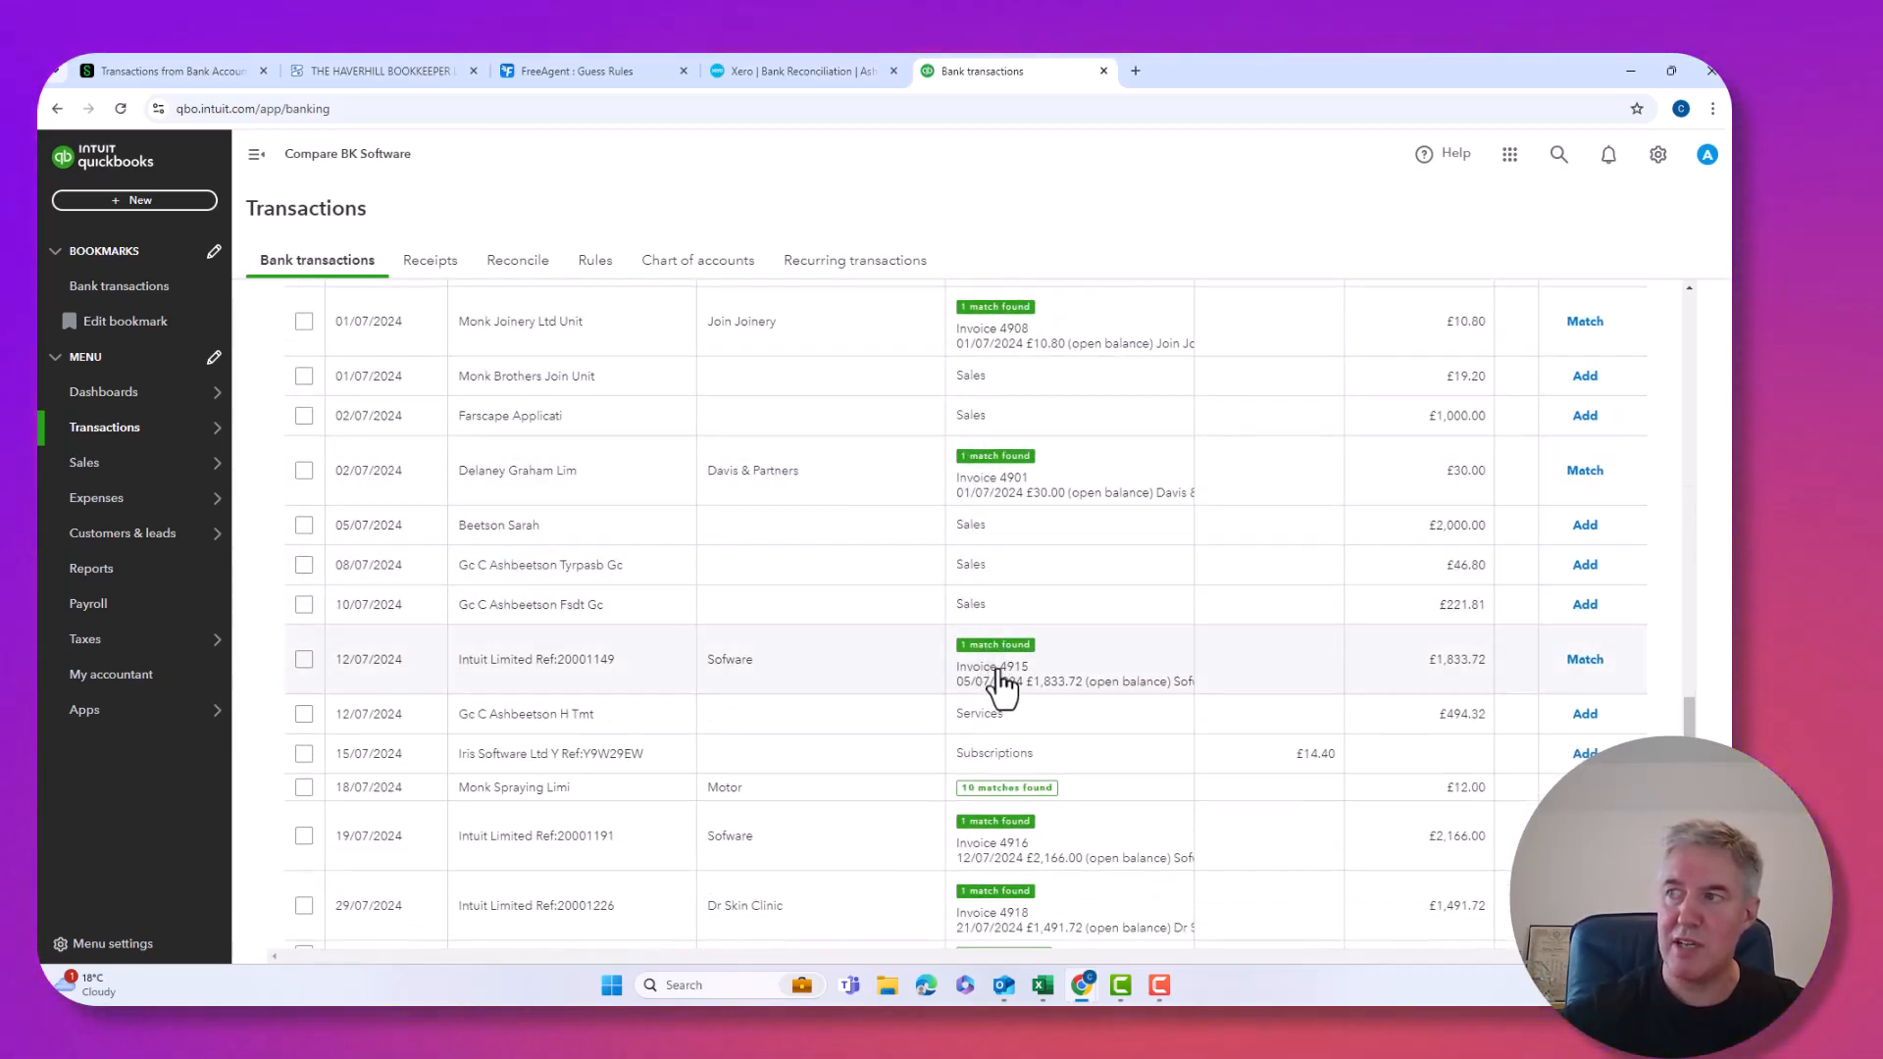
scroll(1000, 686, "up", 10)
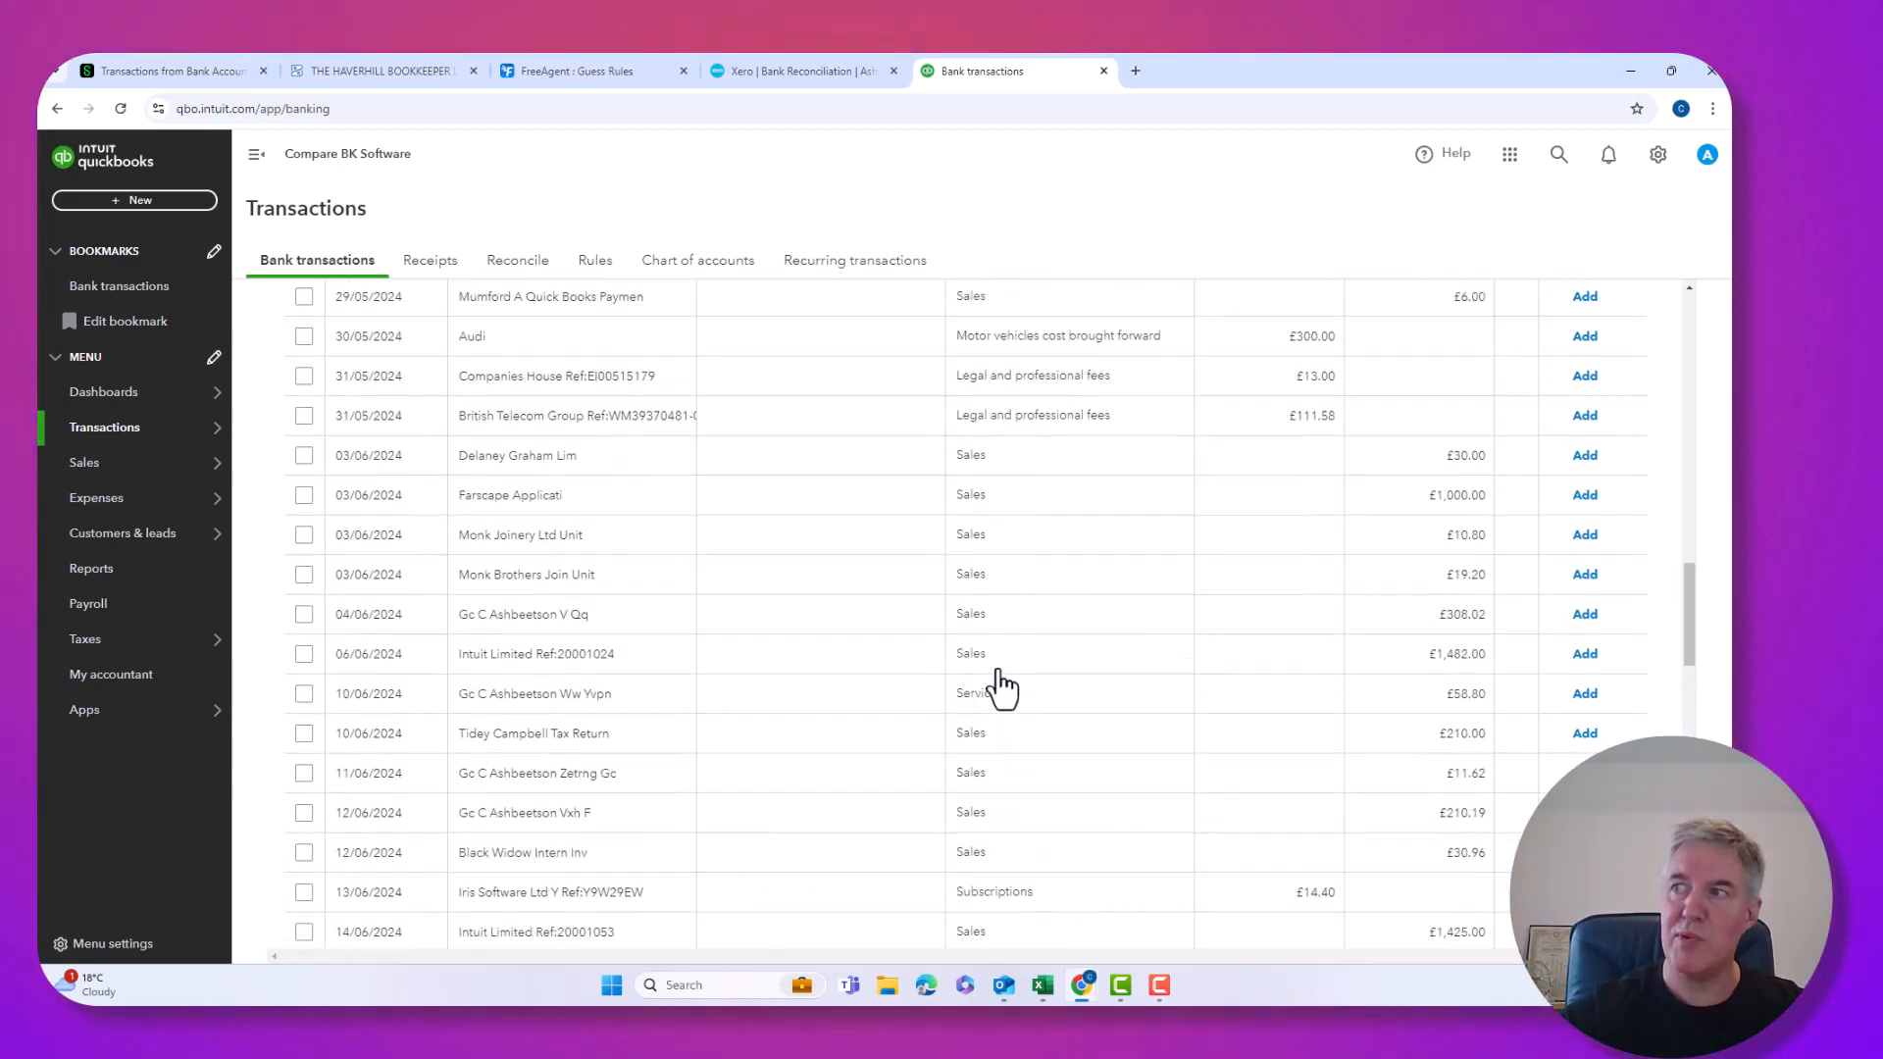
scroll(1001, 687, "up", 10)
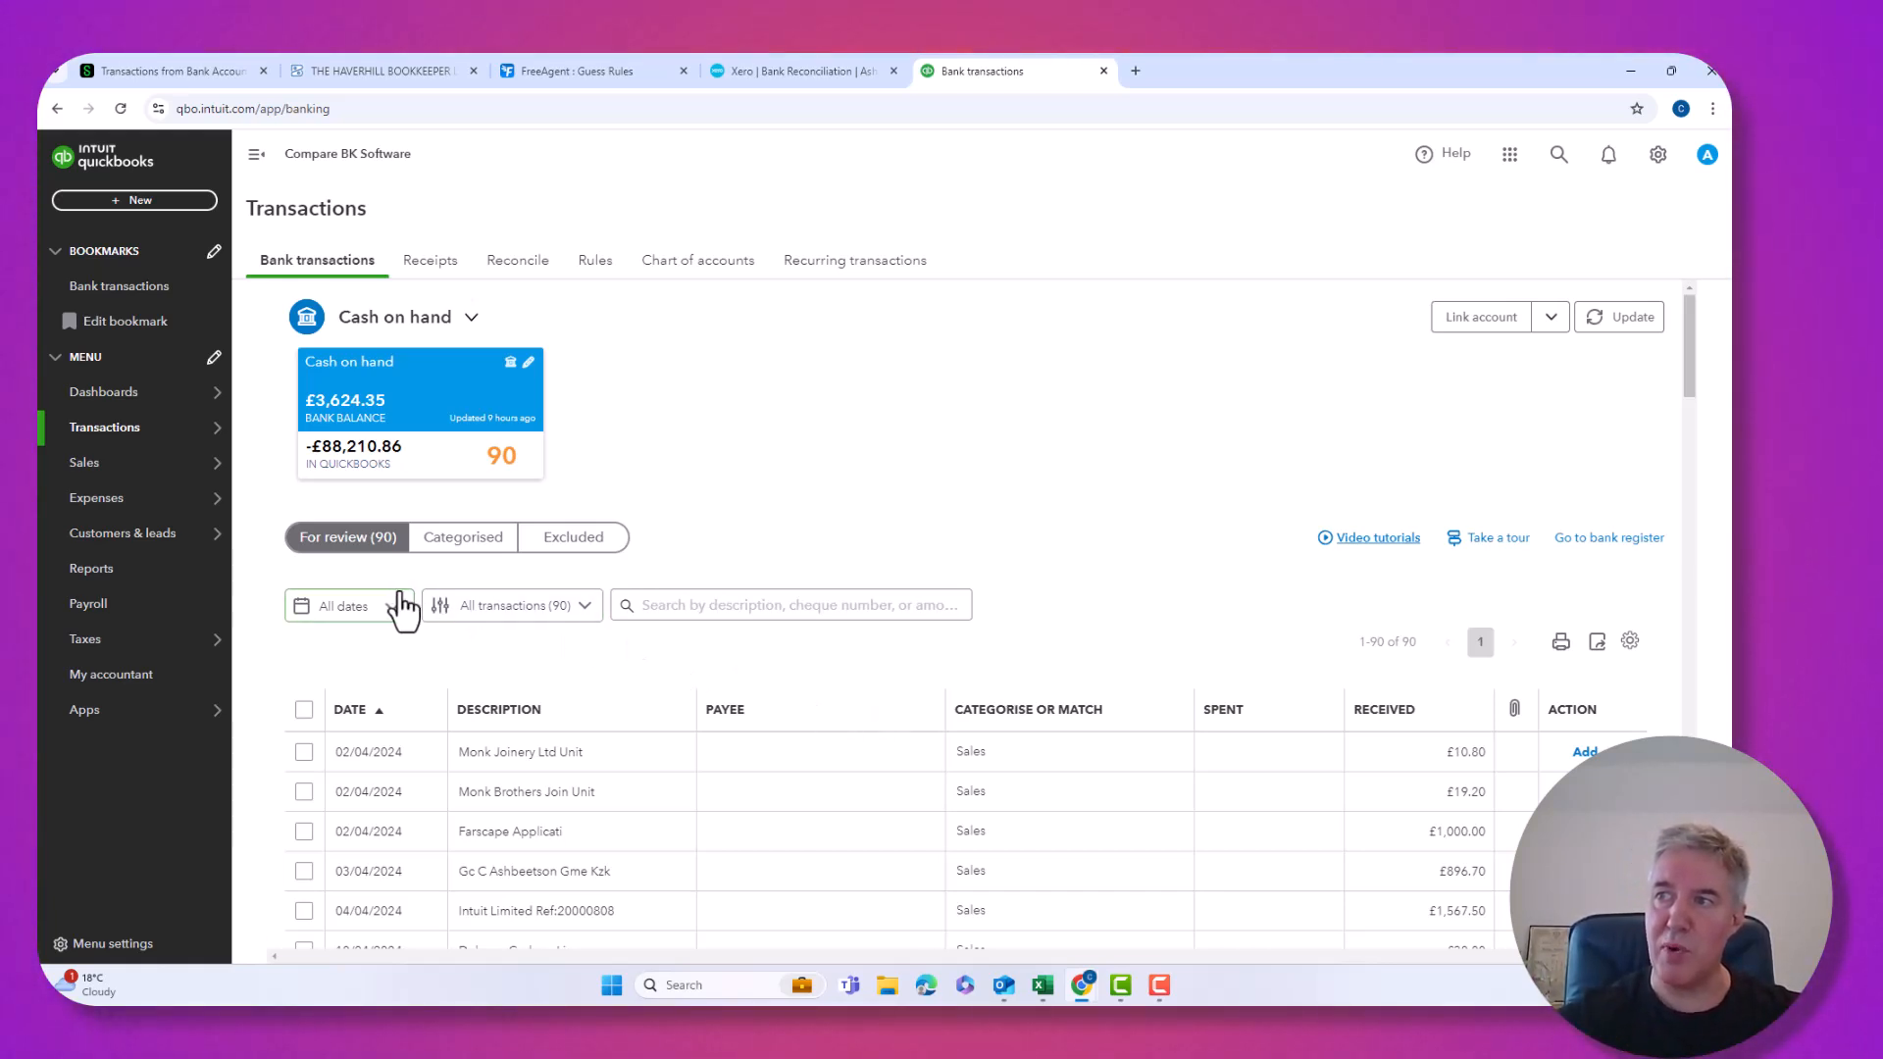
left_click(561, 618)
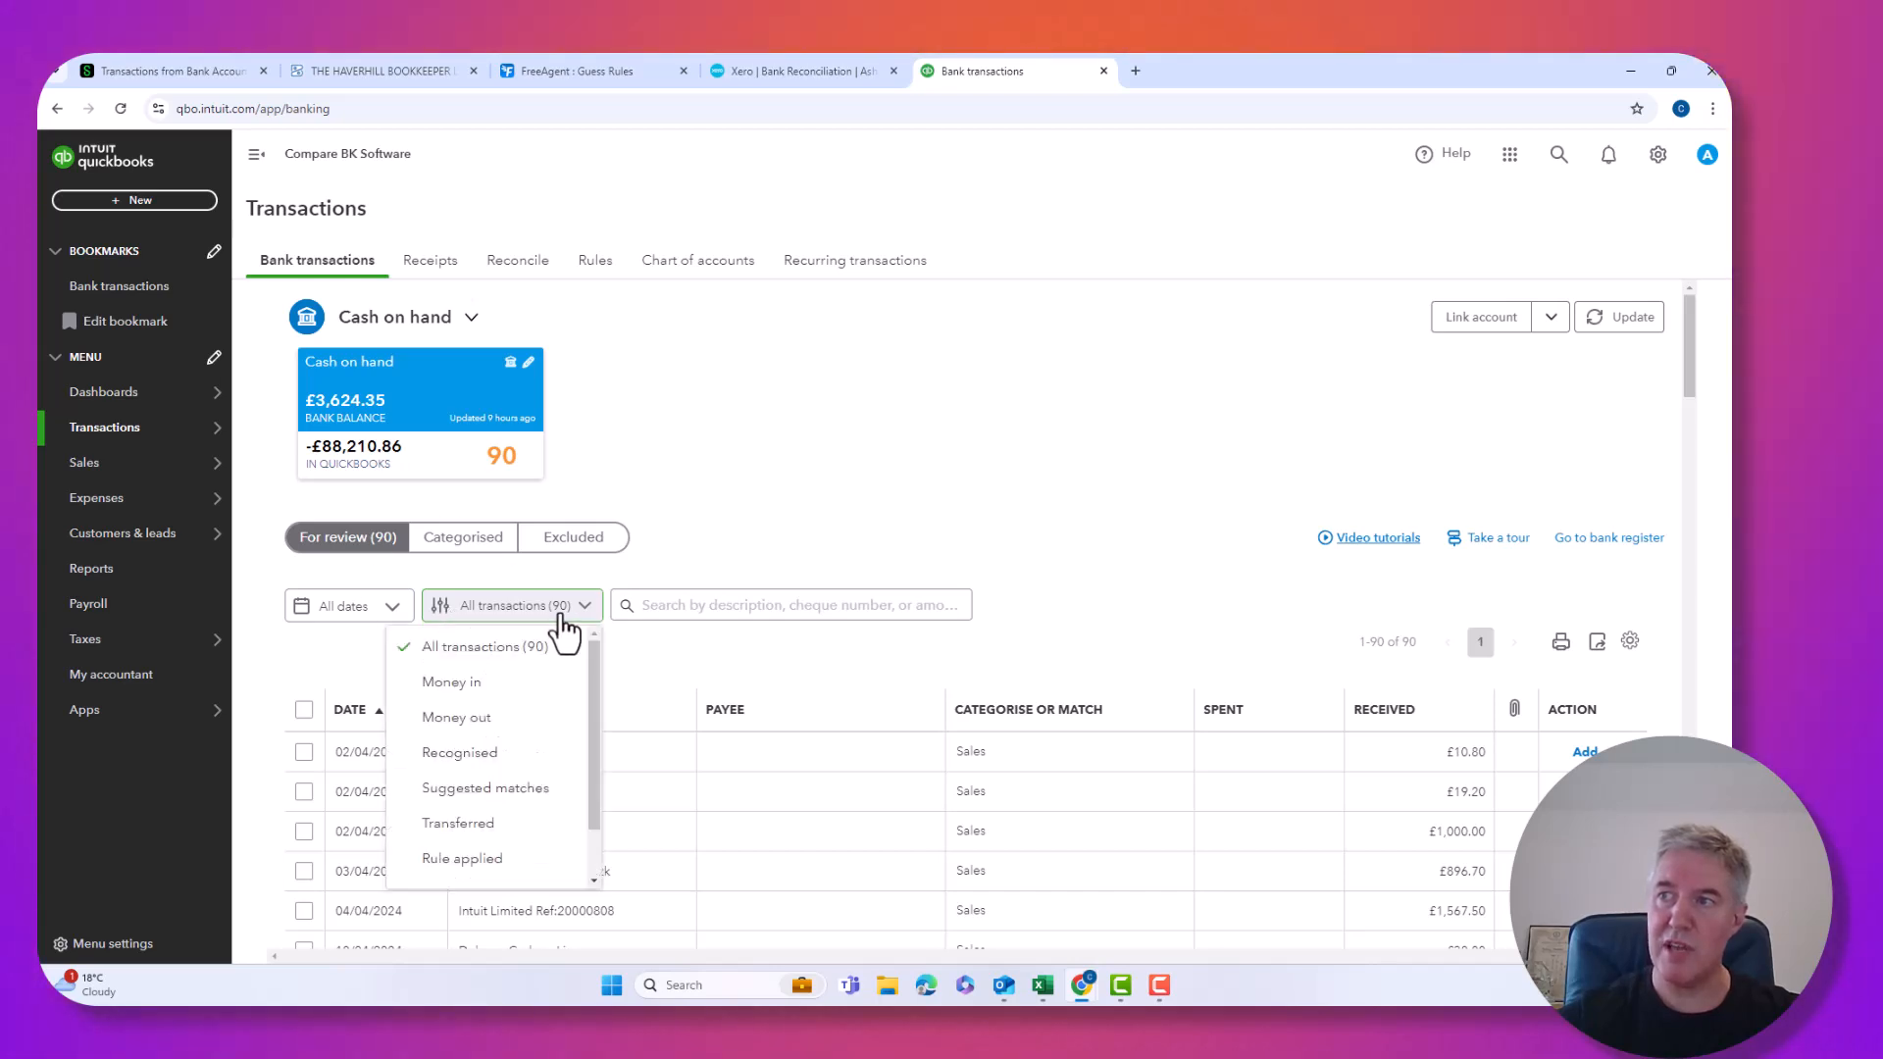
Filter to Suggested matches and match the 18/06/2024 £12.00 Monk Spraying receipt to Invoice 4912.
left_click(480, 789)
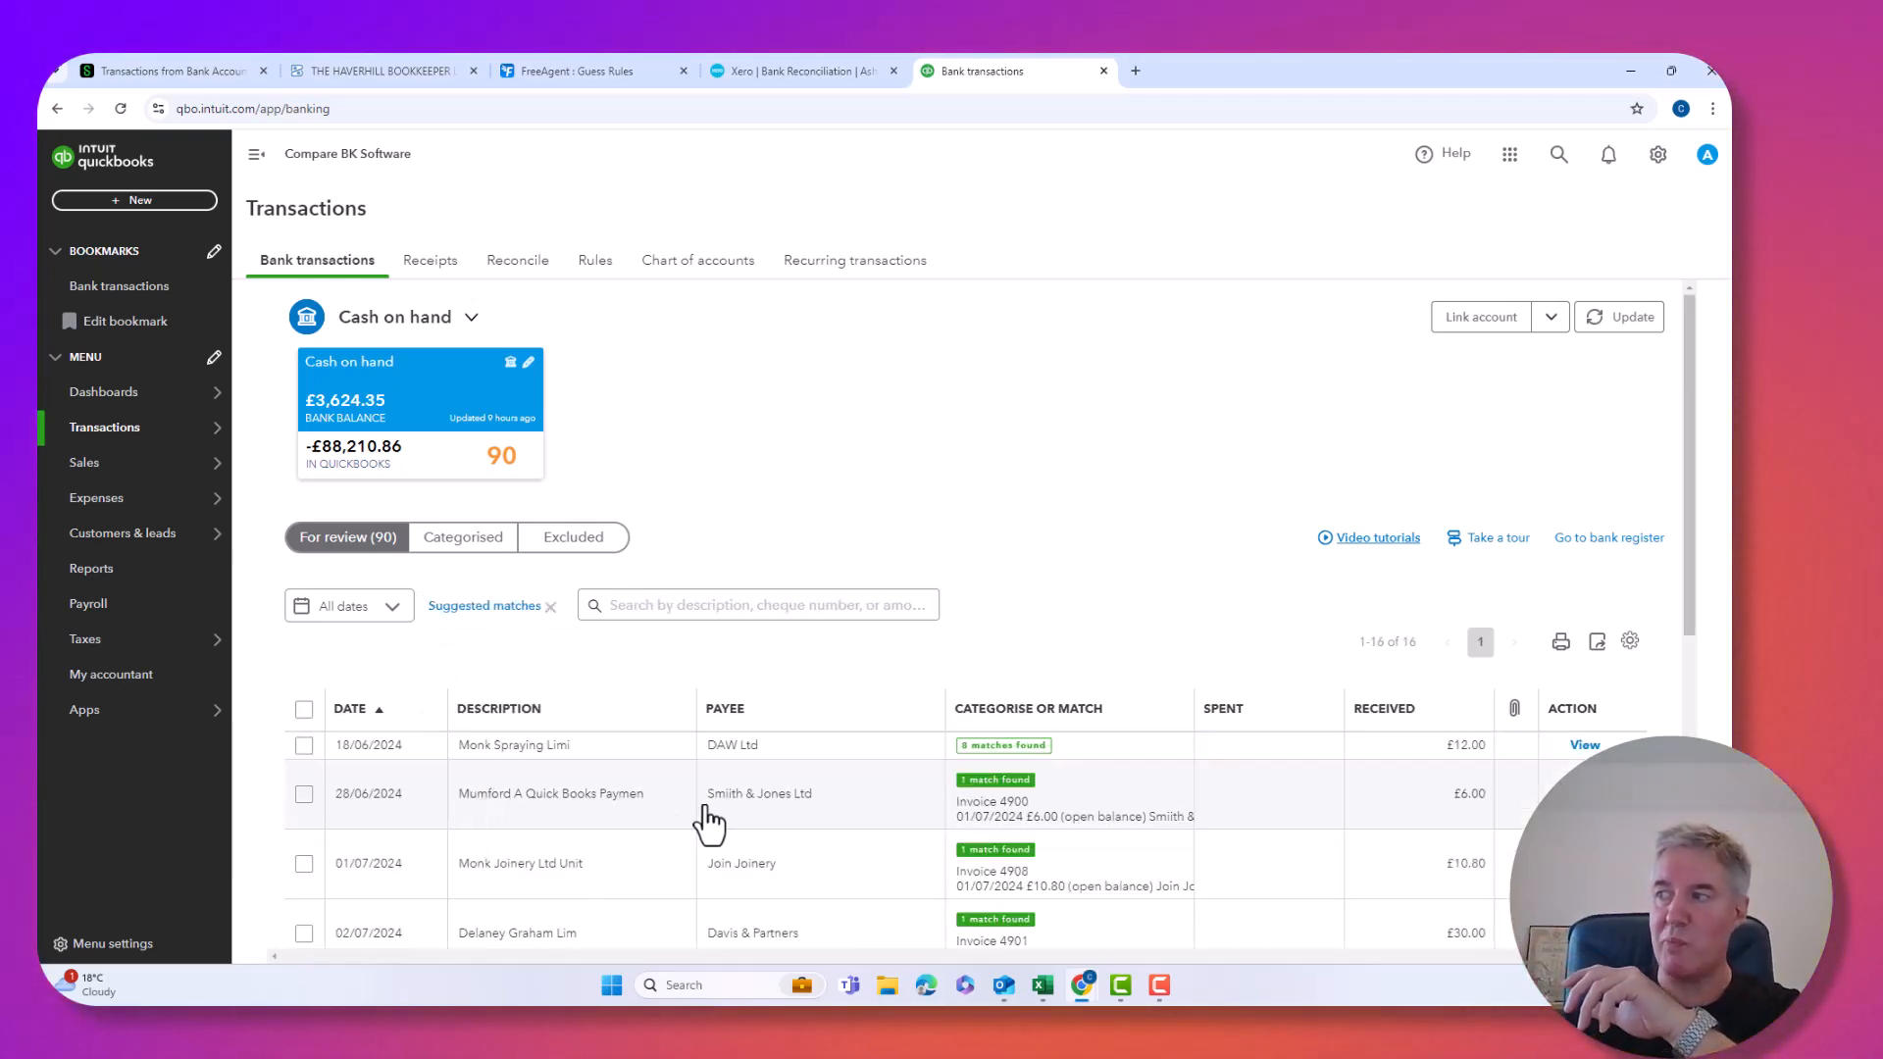
scroll(883, 839, "down", 6)
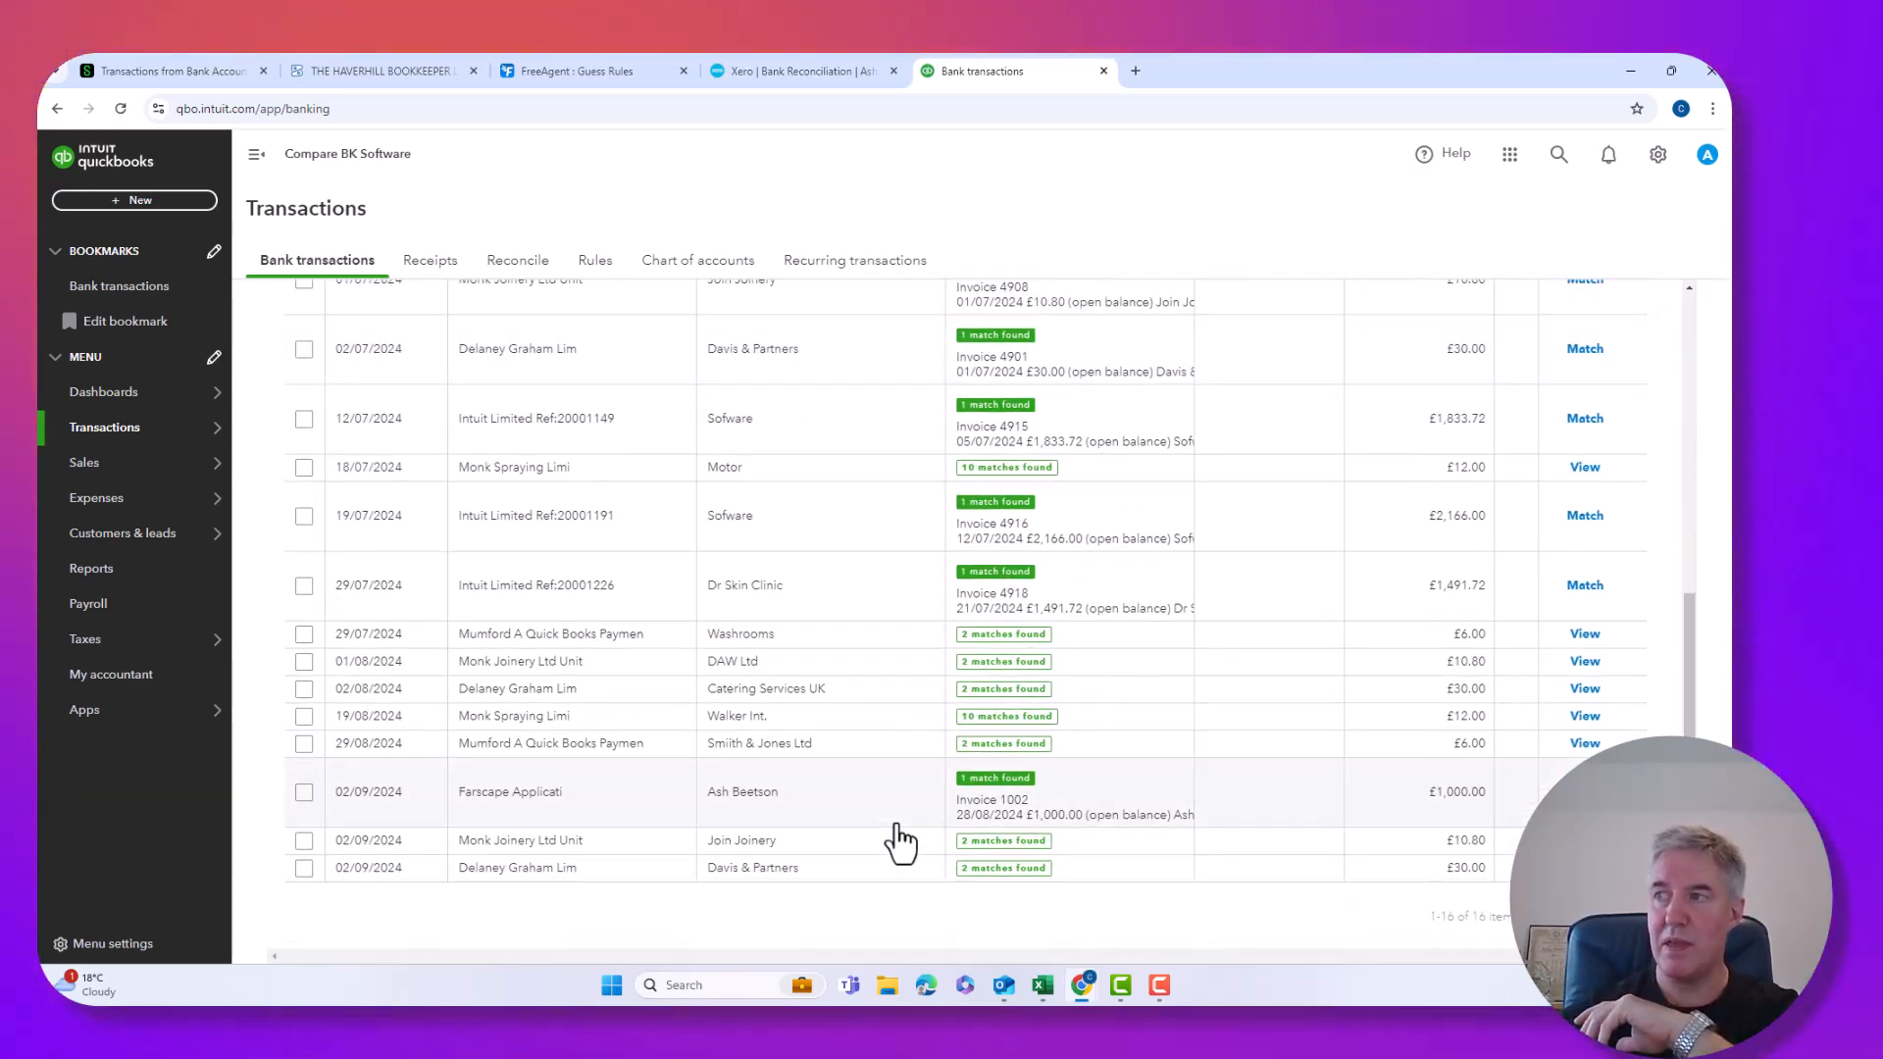
scroll(900, 841, "up", 3)
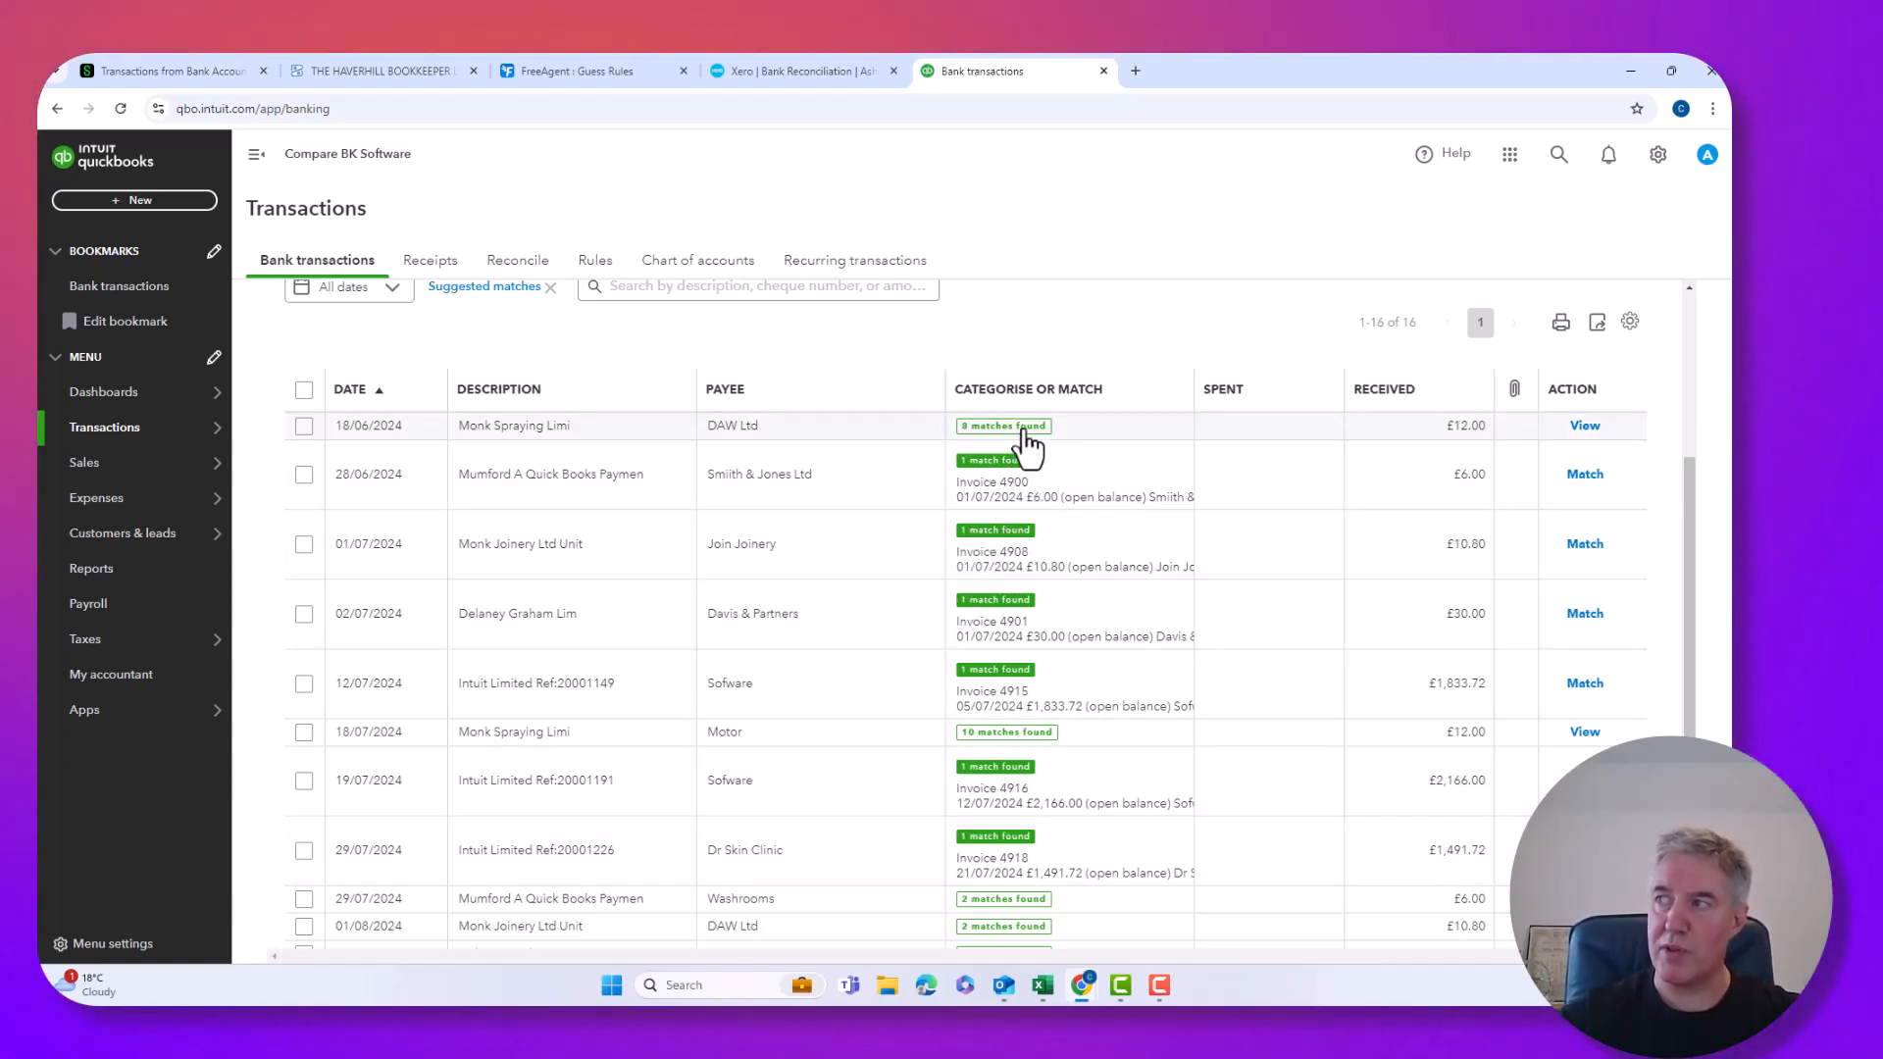
left_click(1109, 437)
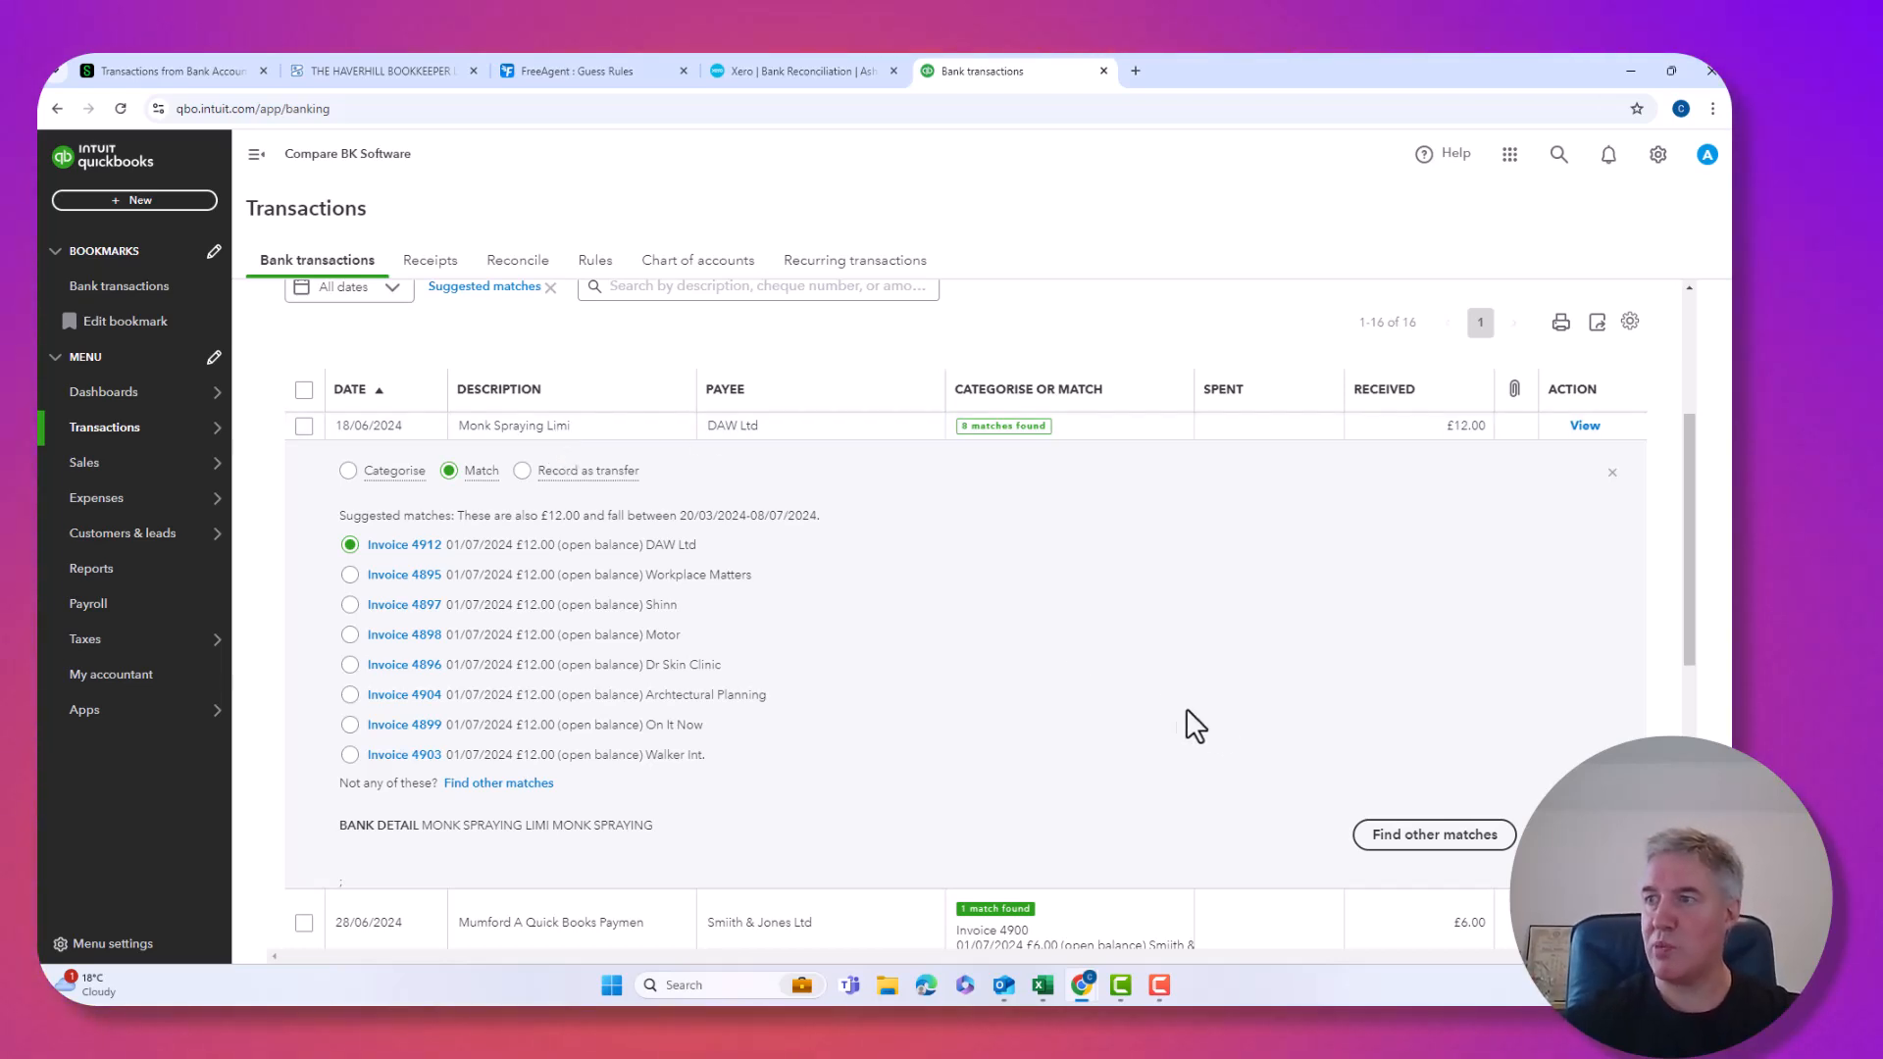
left_click(1578, 834)
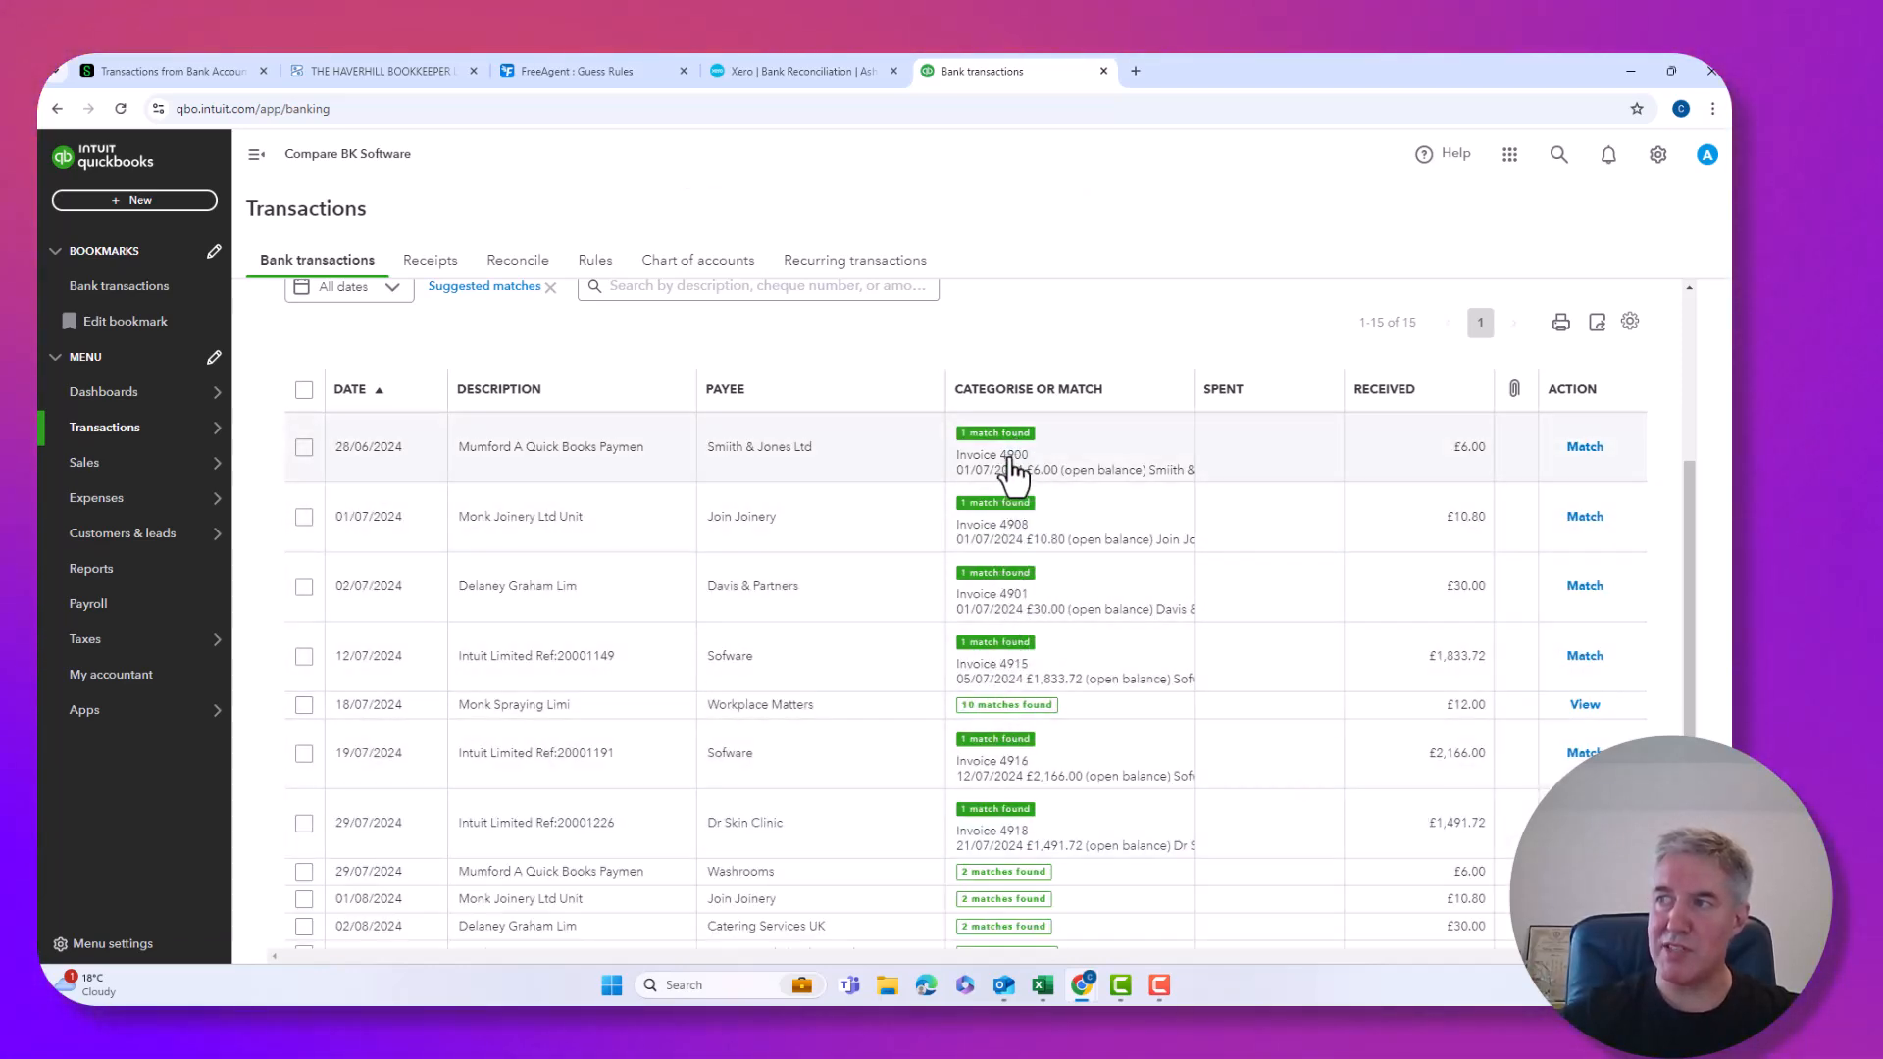
Accept six matched receipts (28/06, 01/07, 02/07, 19/07, 29/07, 02/09/2024) totalling £4,704.52.
left_click(305, 449)
left_click(304, 517)
left_click(304, 587)
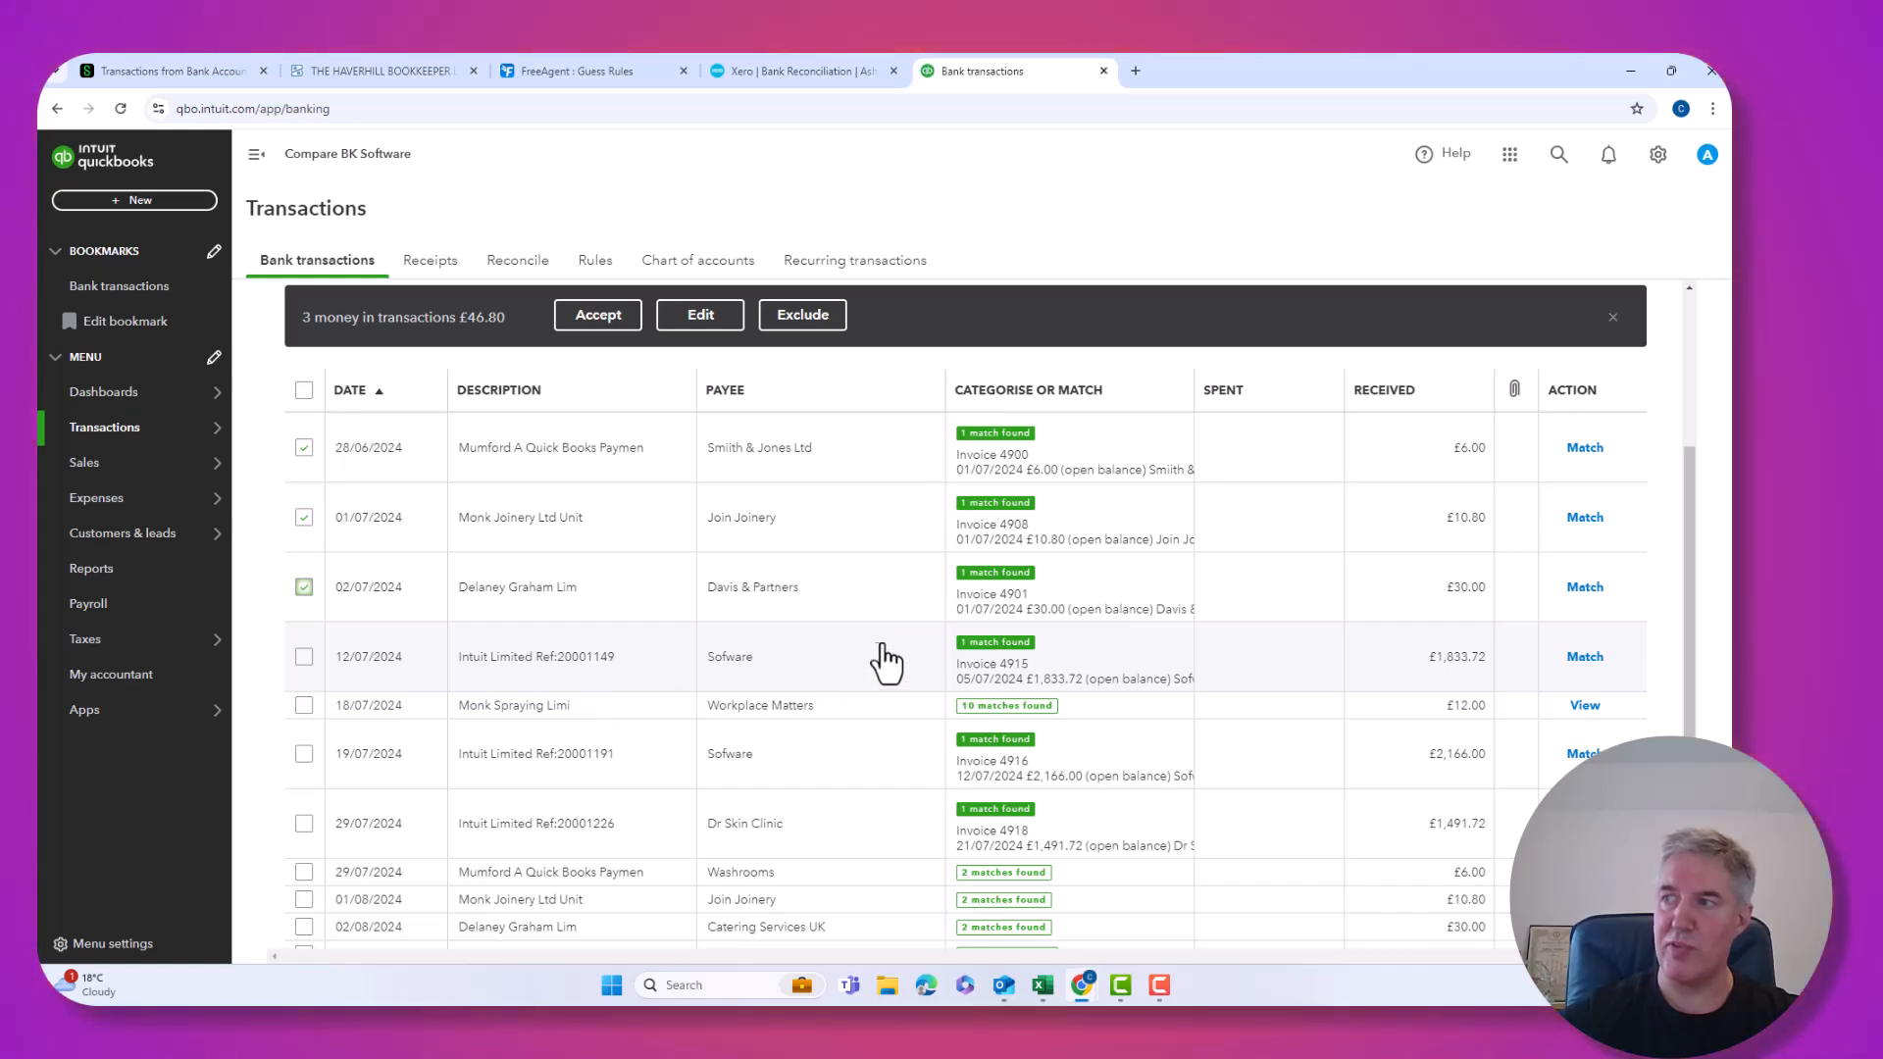
left_click(304, 753)
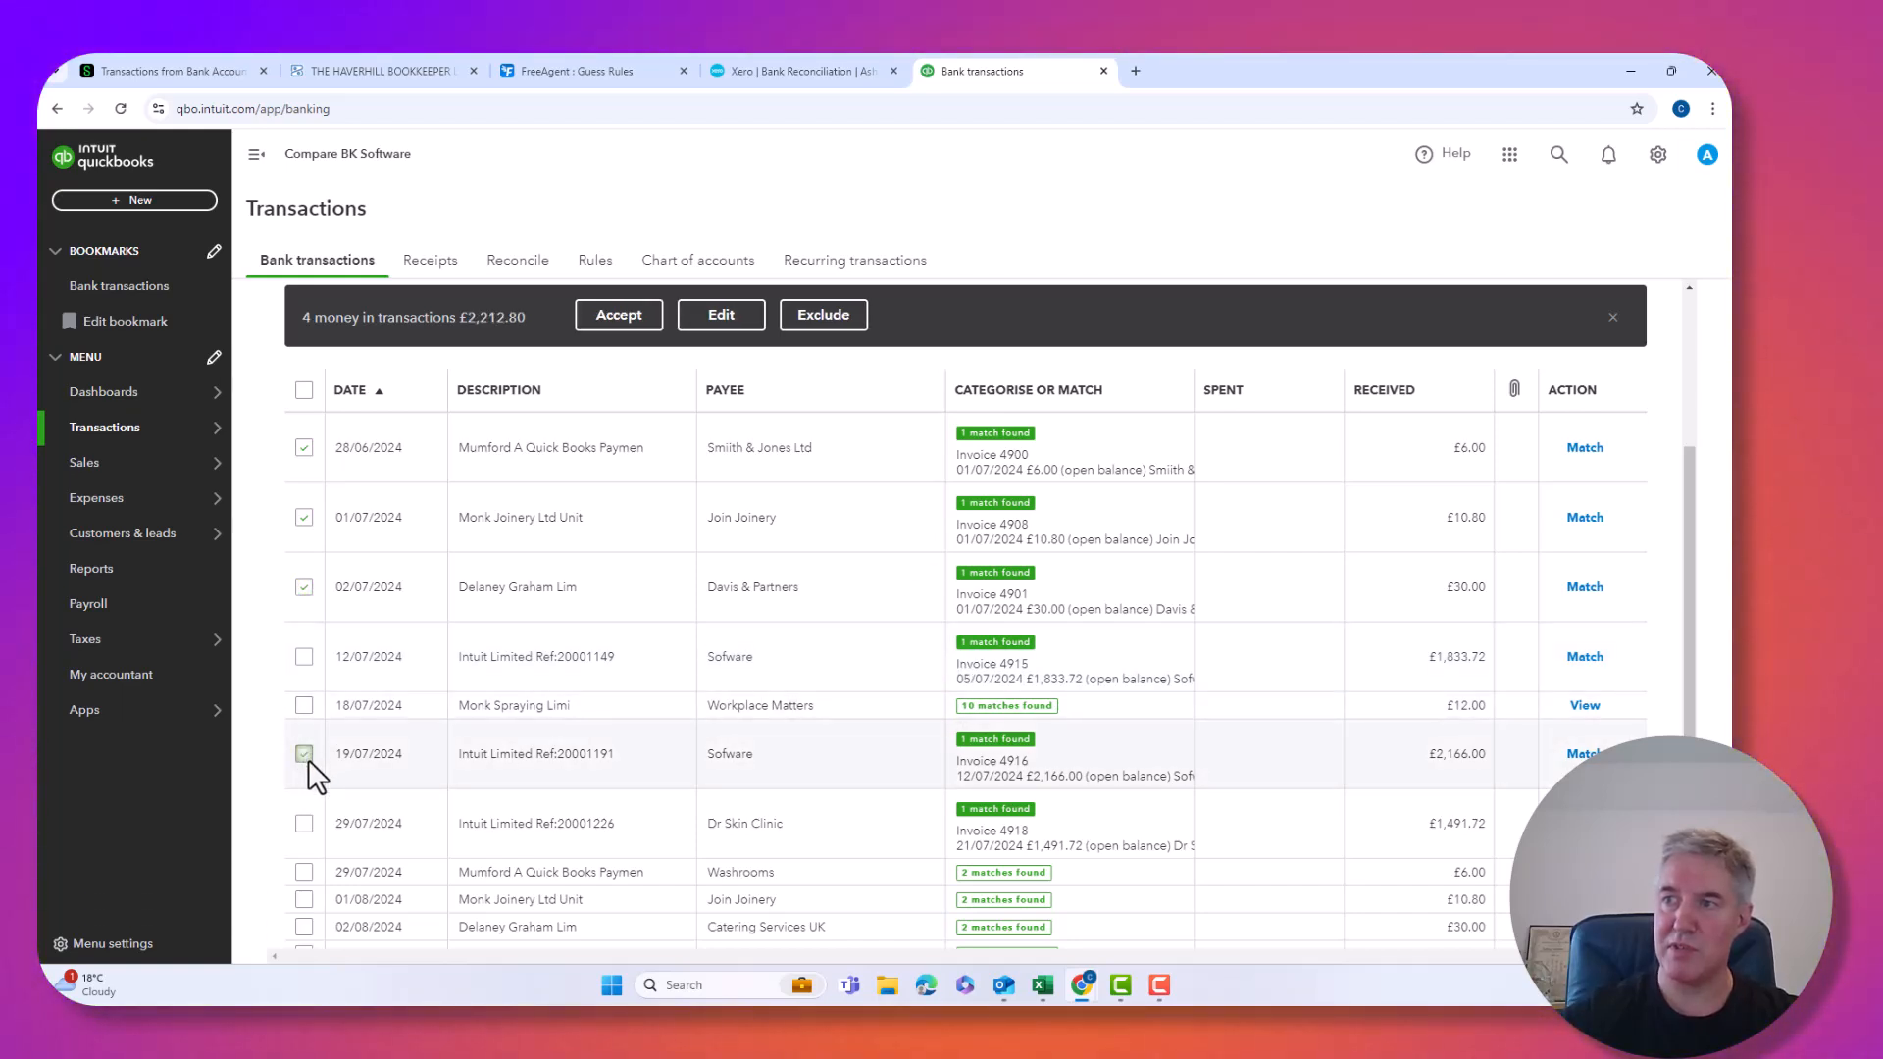
left_click(304, 823)
scroll(302, 809, "down", 3)
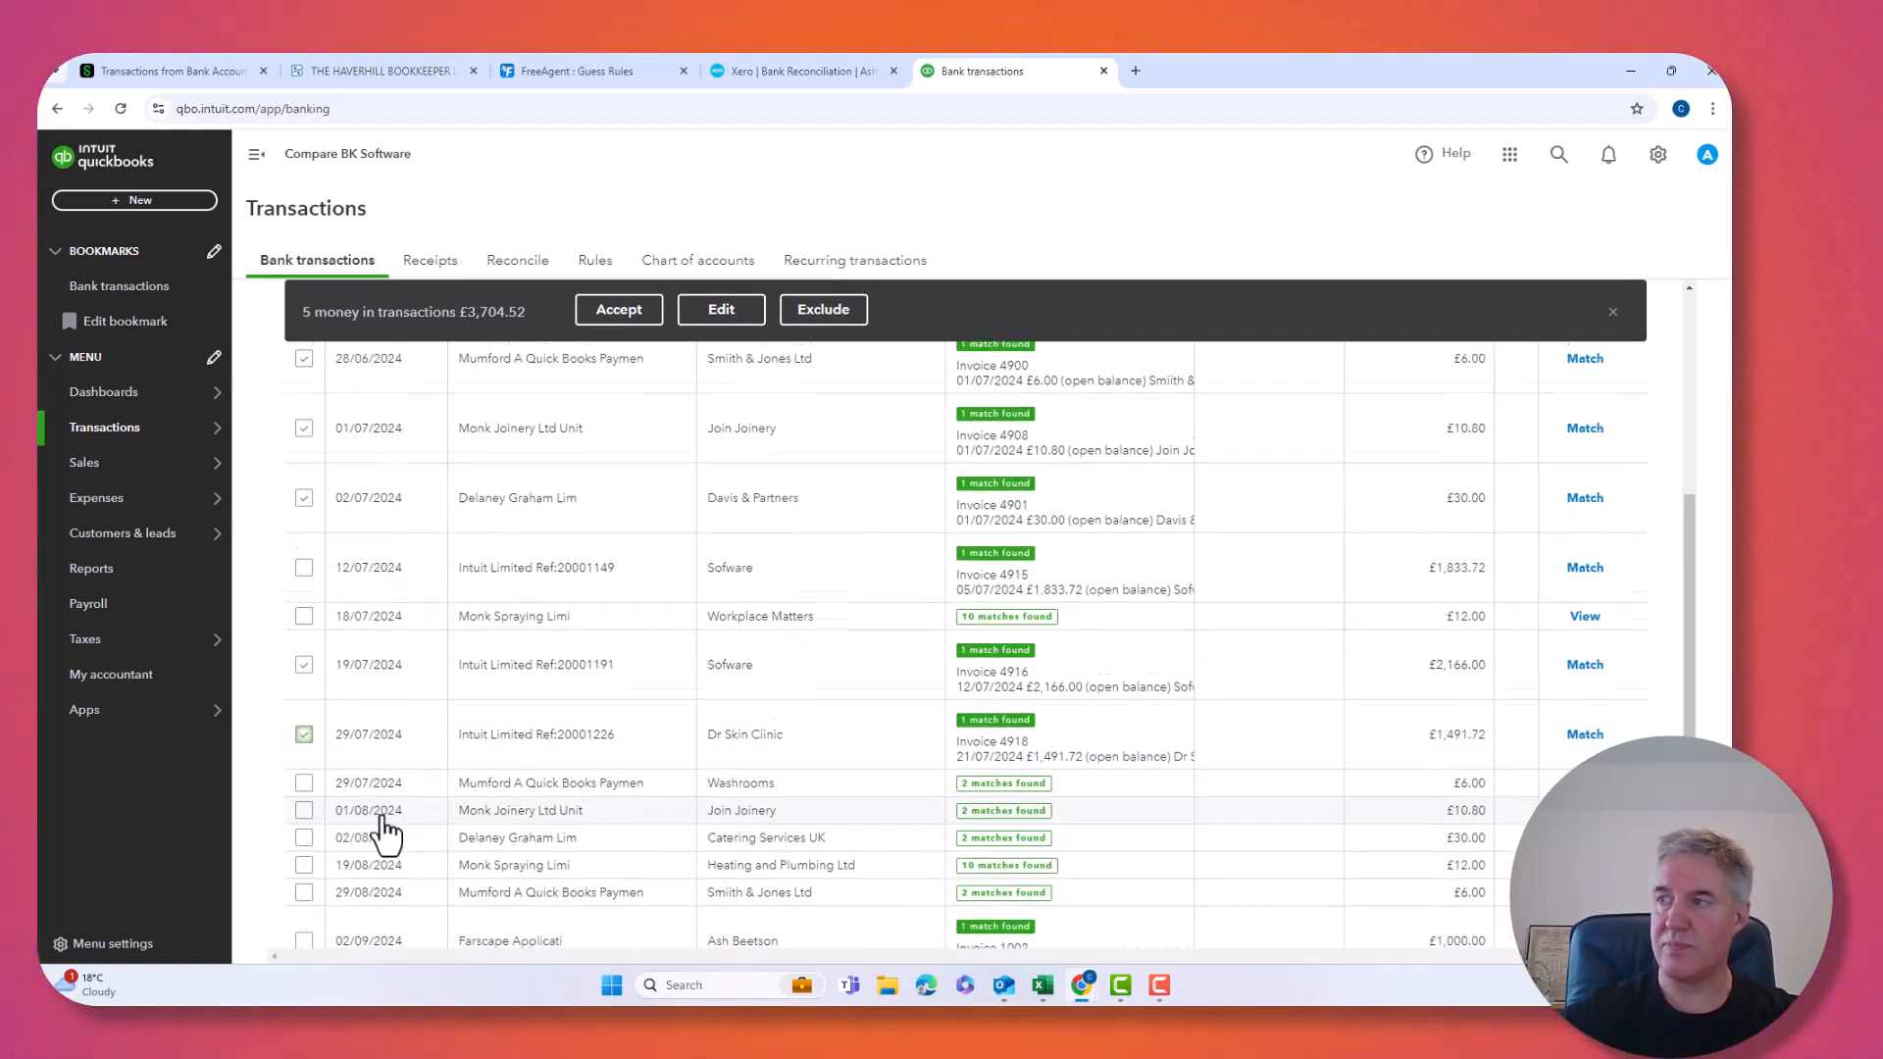
left_click(304, 793)
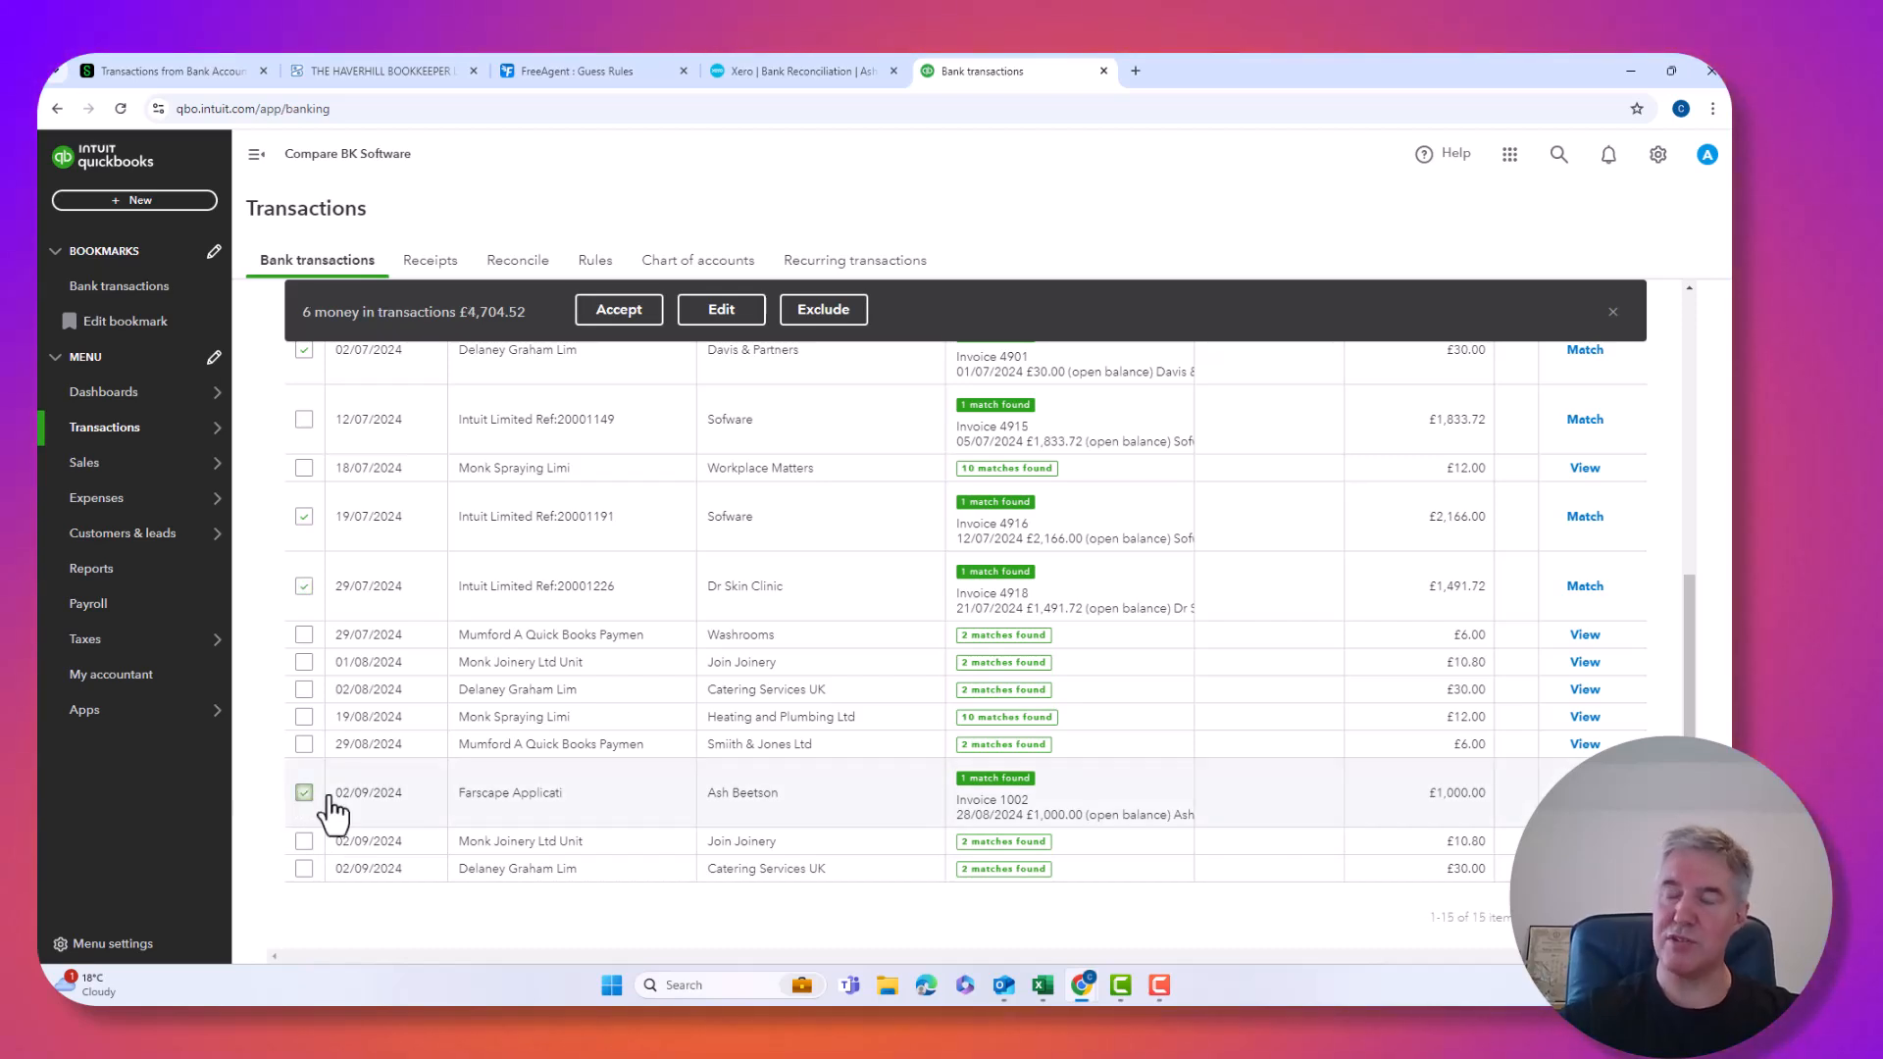
scroll(332, 809, "up", 2)
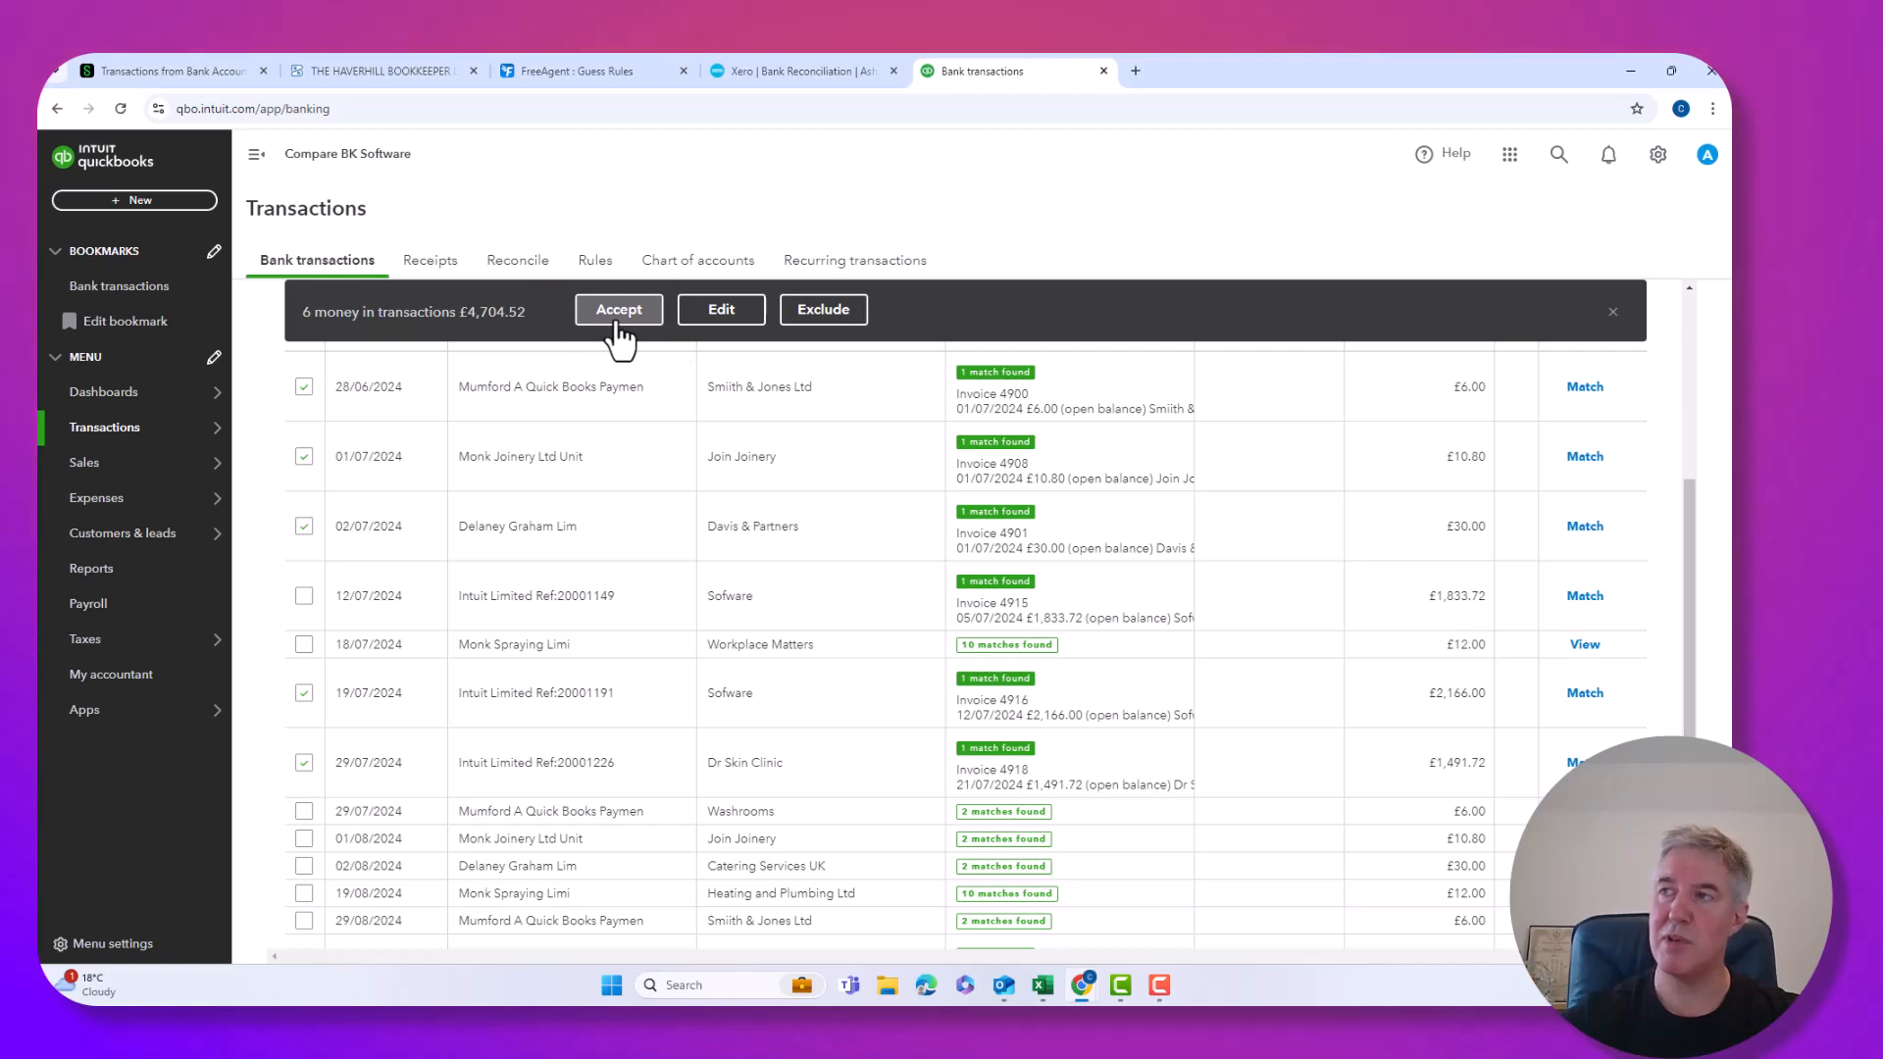
left_click(619, 310)
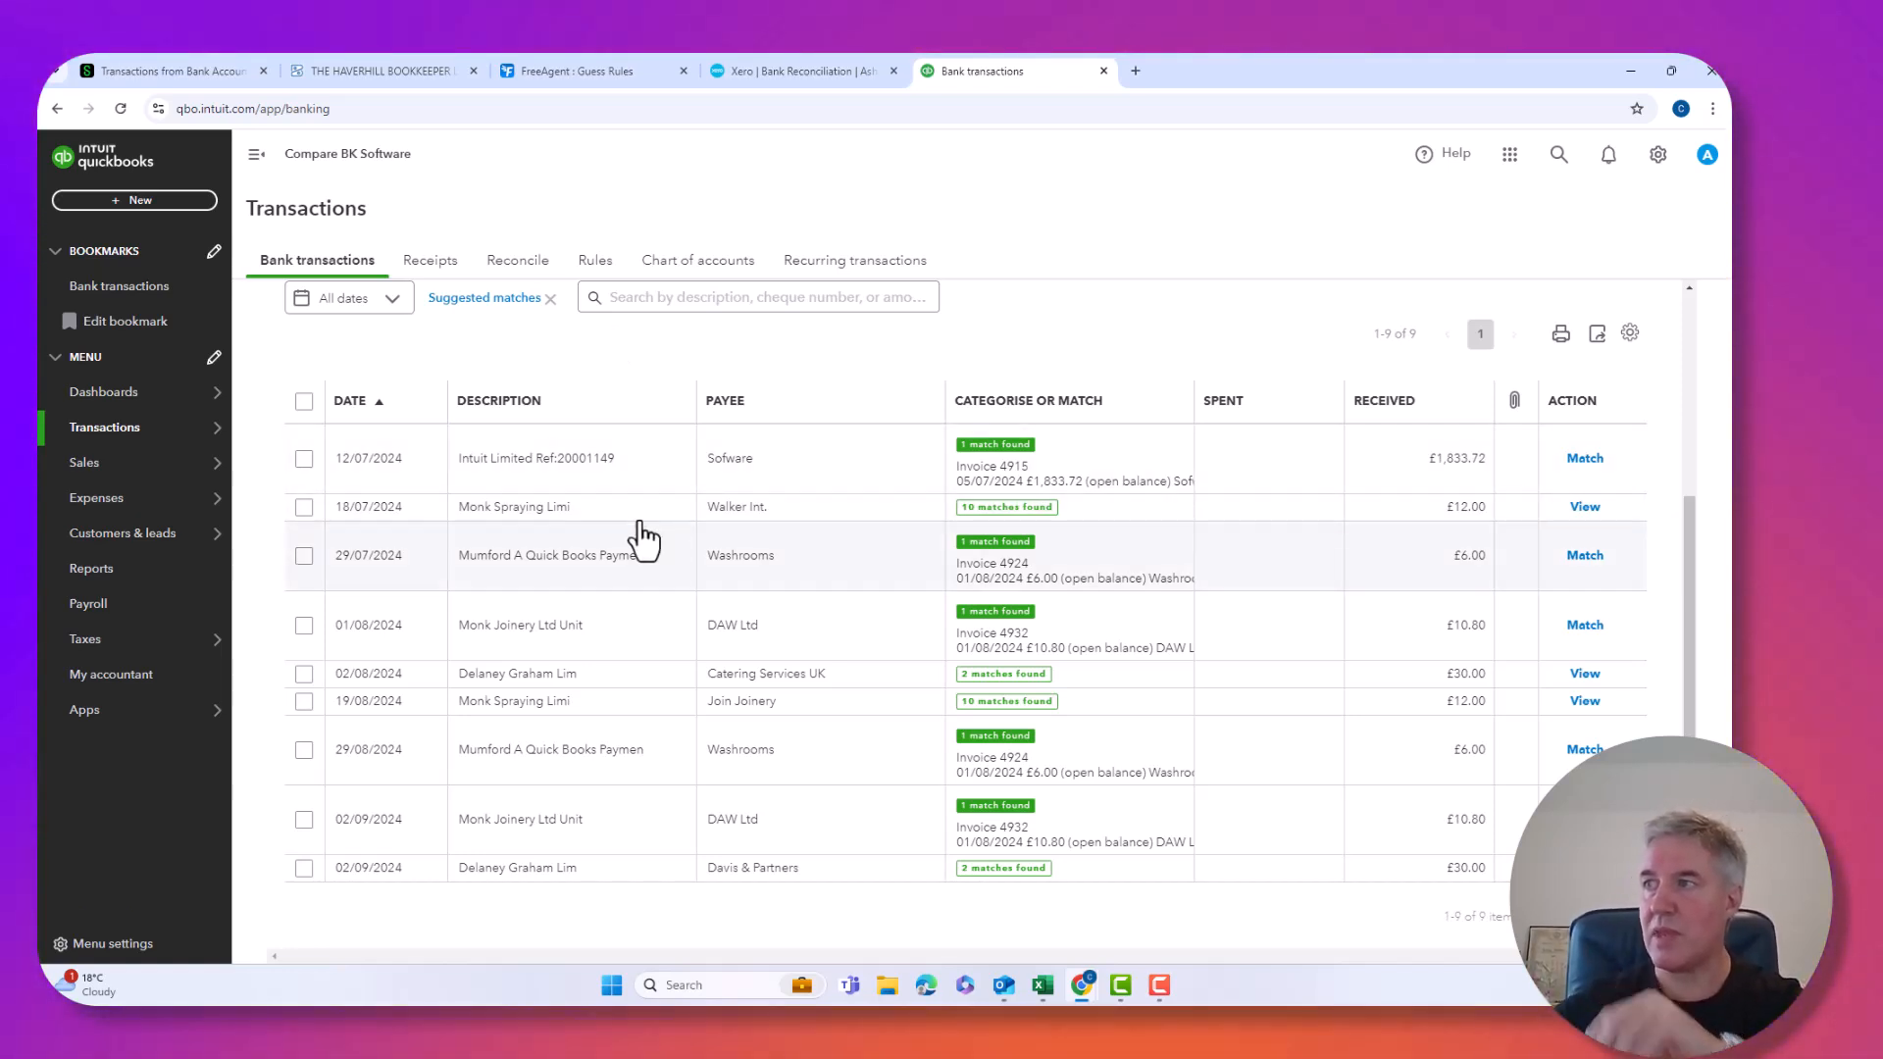
Accept the selected matched receipts dated 12/07, 29/07, 29/08 and 02/09/2024.
left_click(302, 457)
left_click(303, 556)
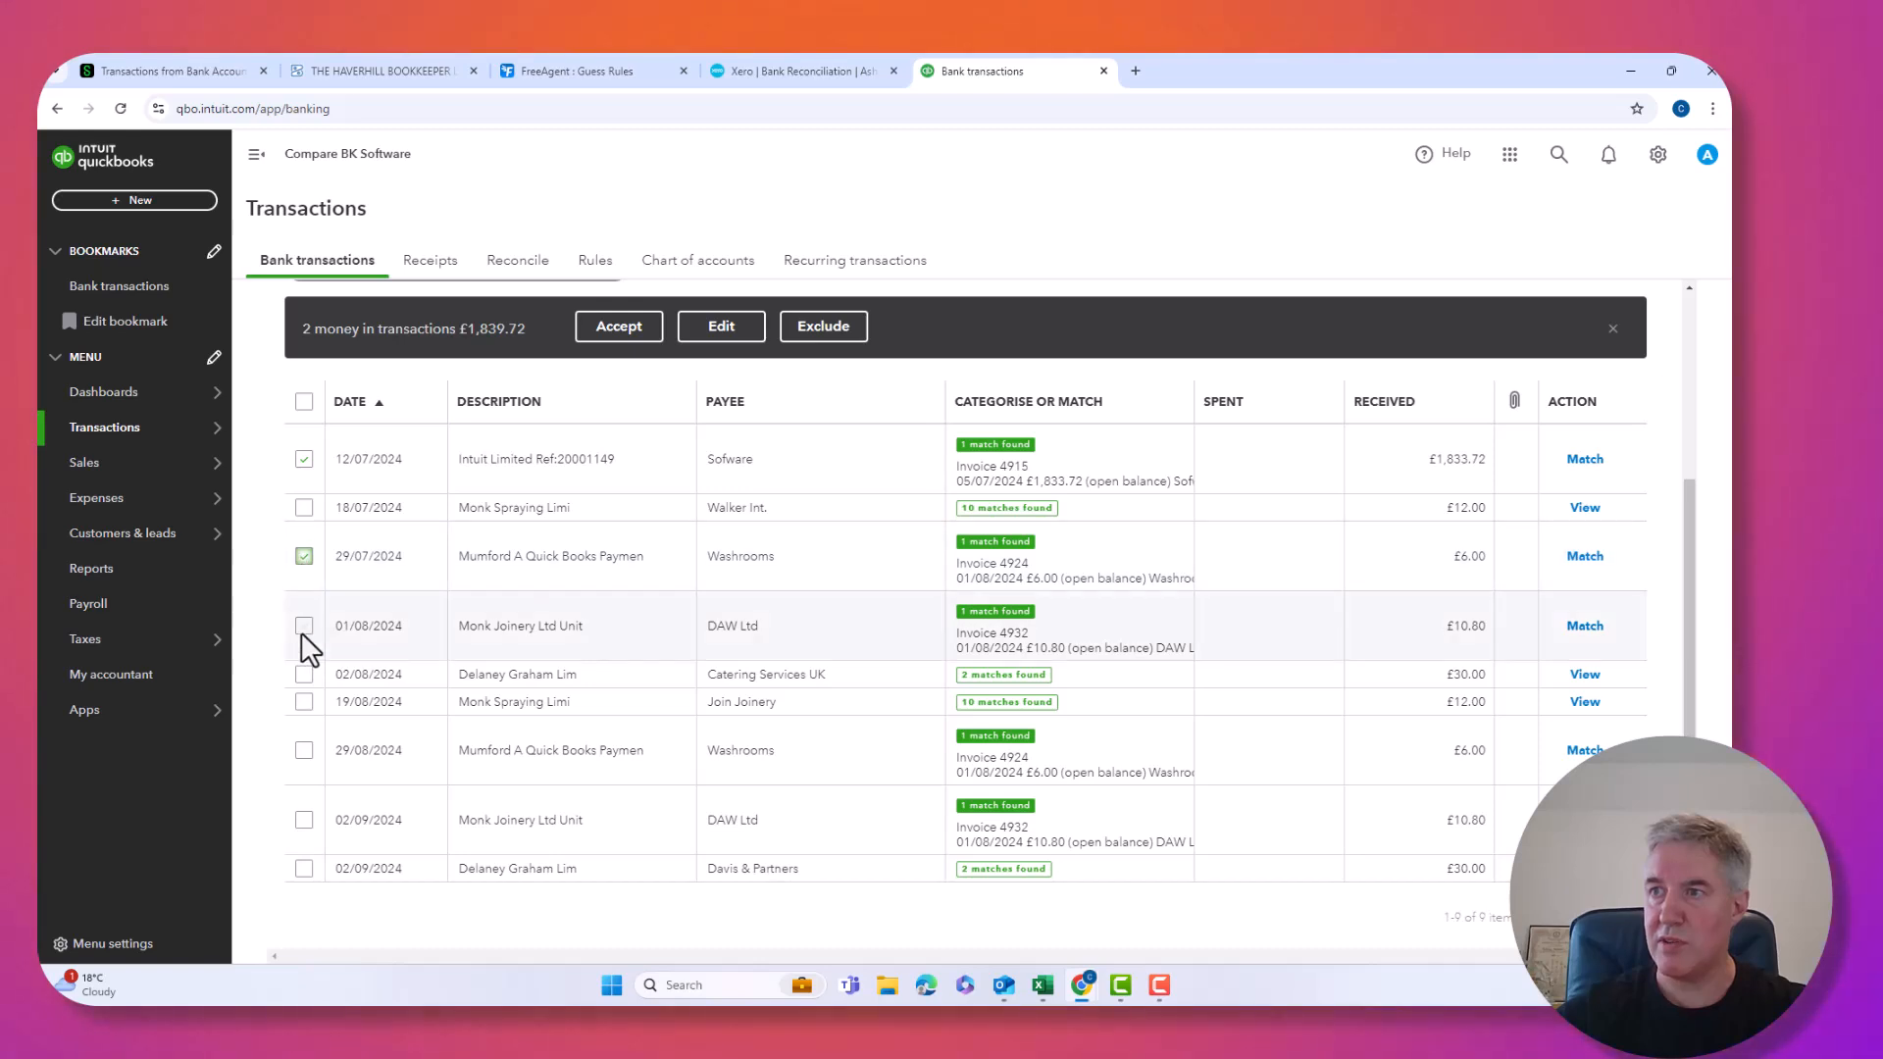
left_click(305, 751)
left_click(304, 820)
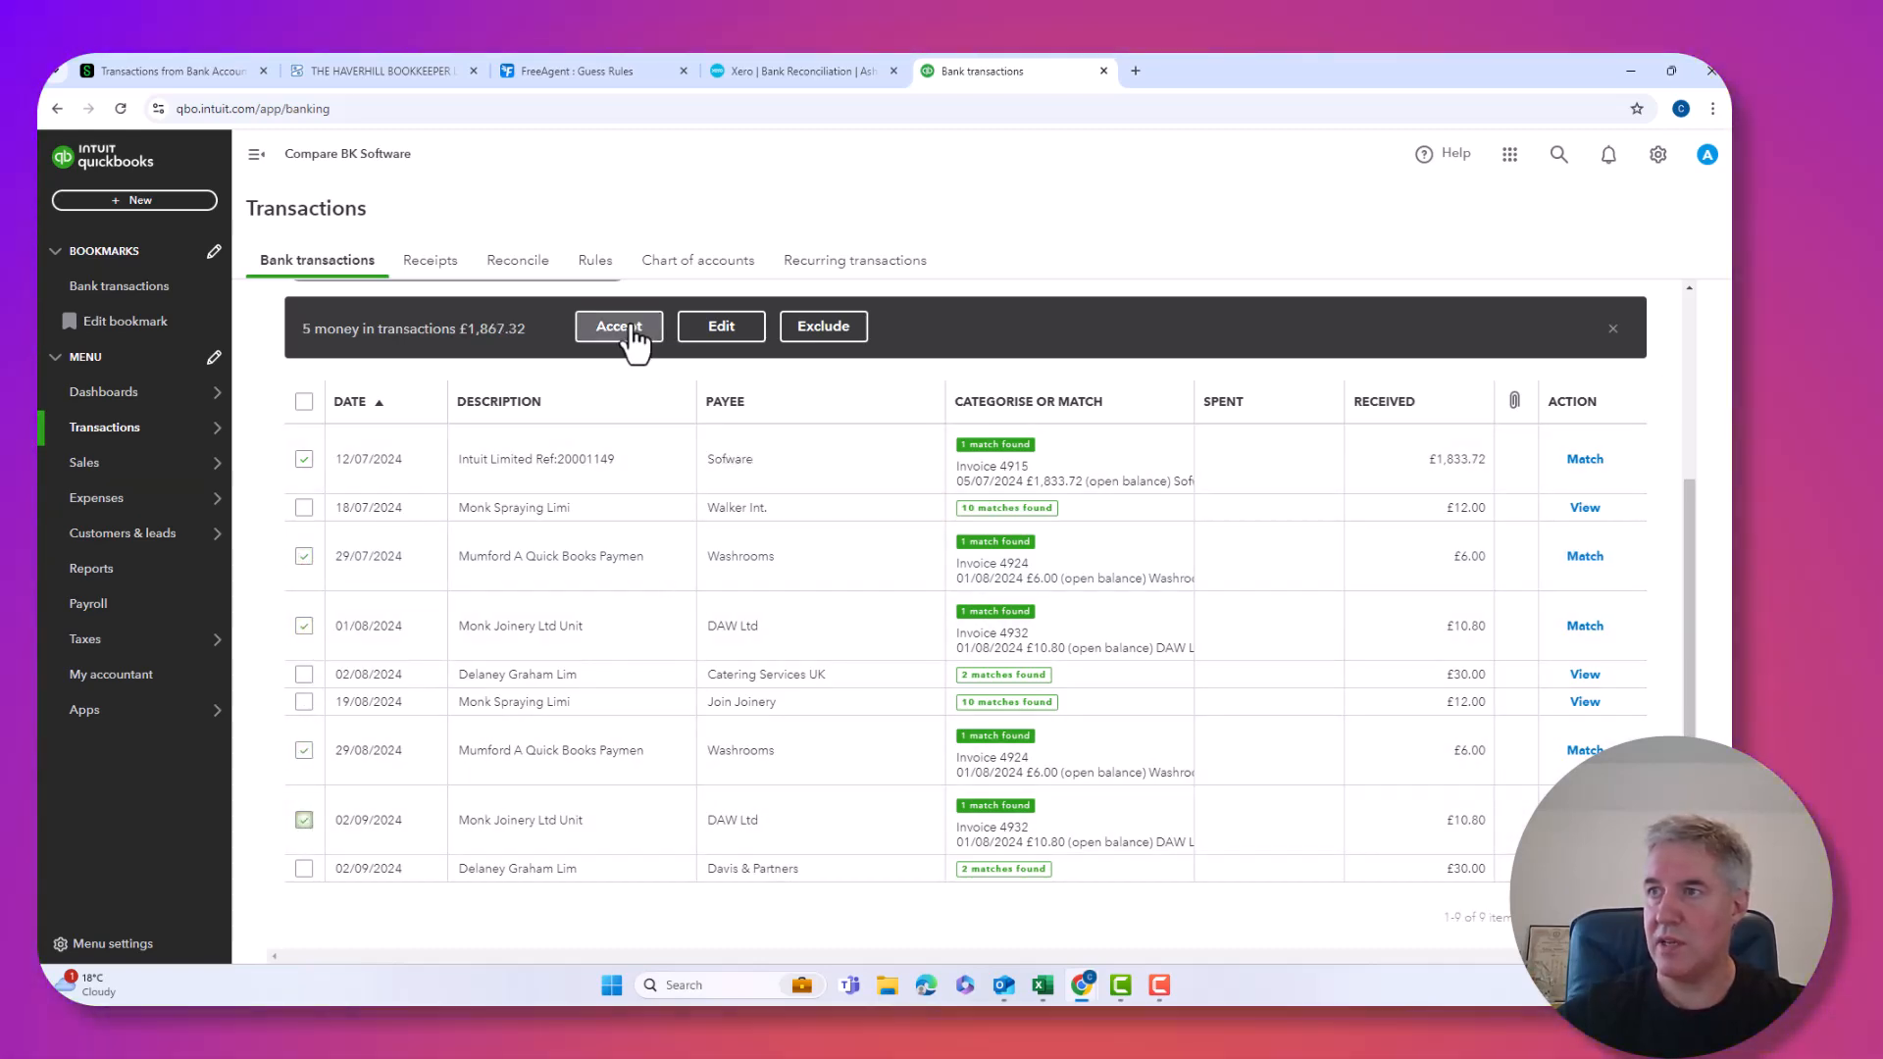
left_click(637, 334)
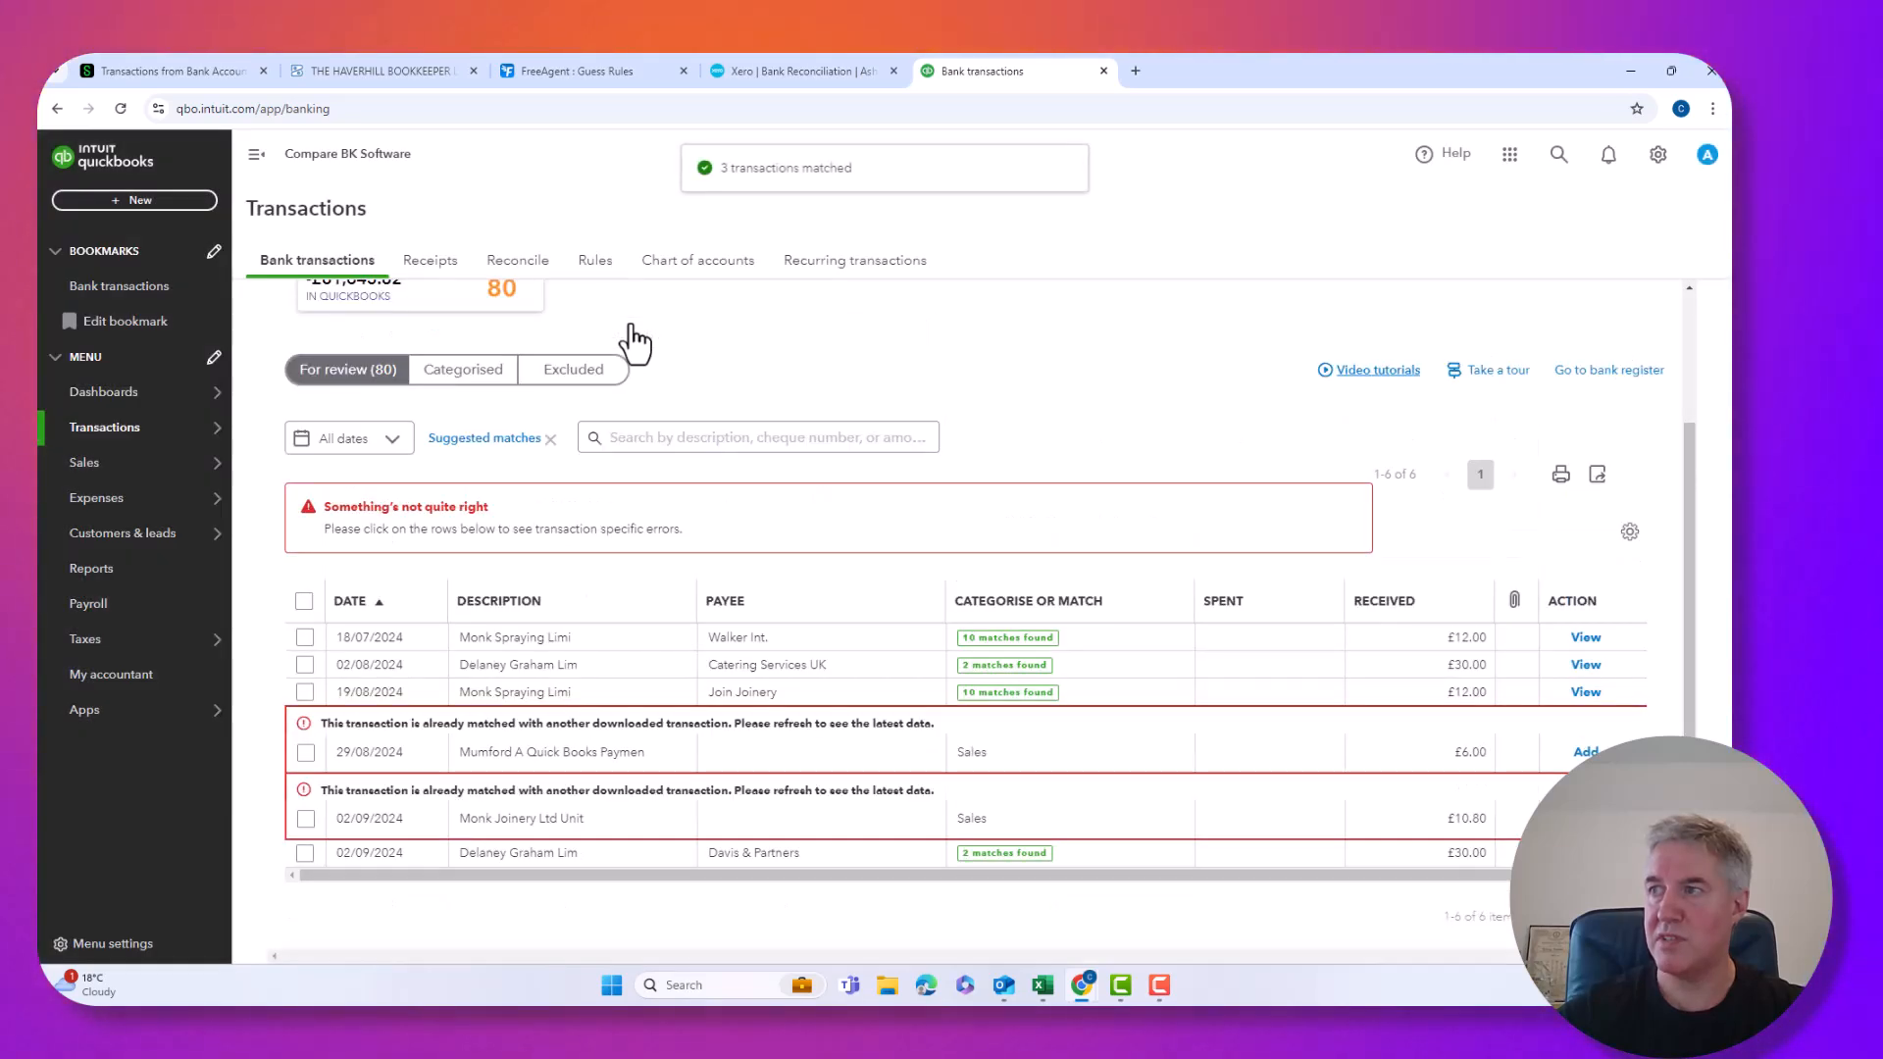
Match the 02/08/2024 £30.00 receipt to Invoice 4925 and clear the Suggested matches filter.
left_click(655, 591)
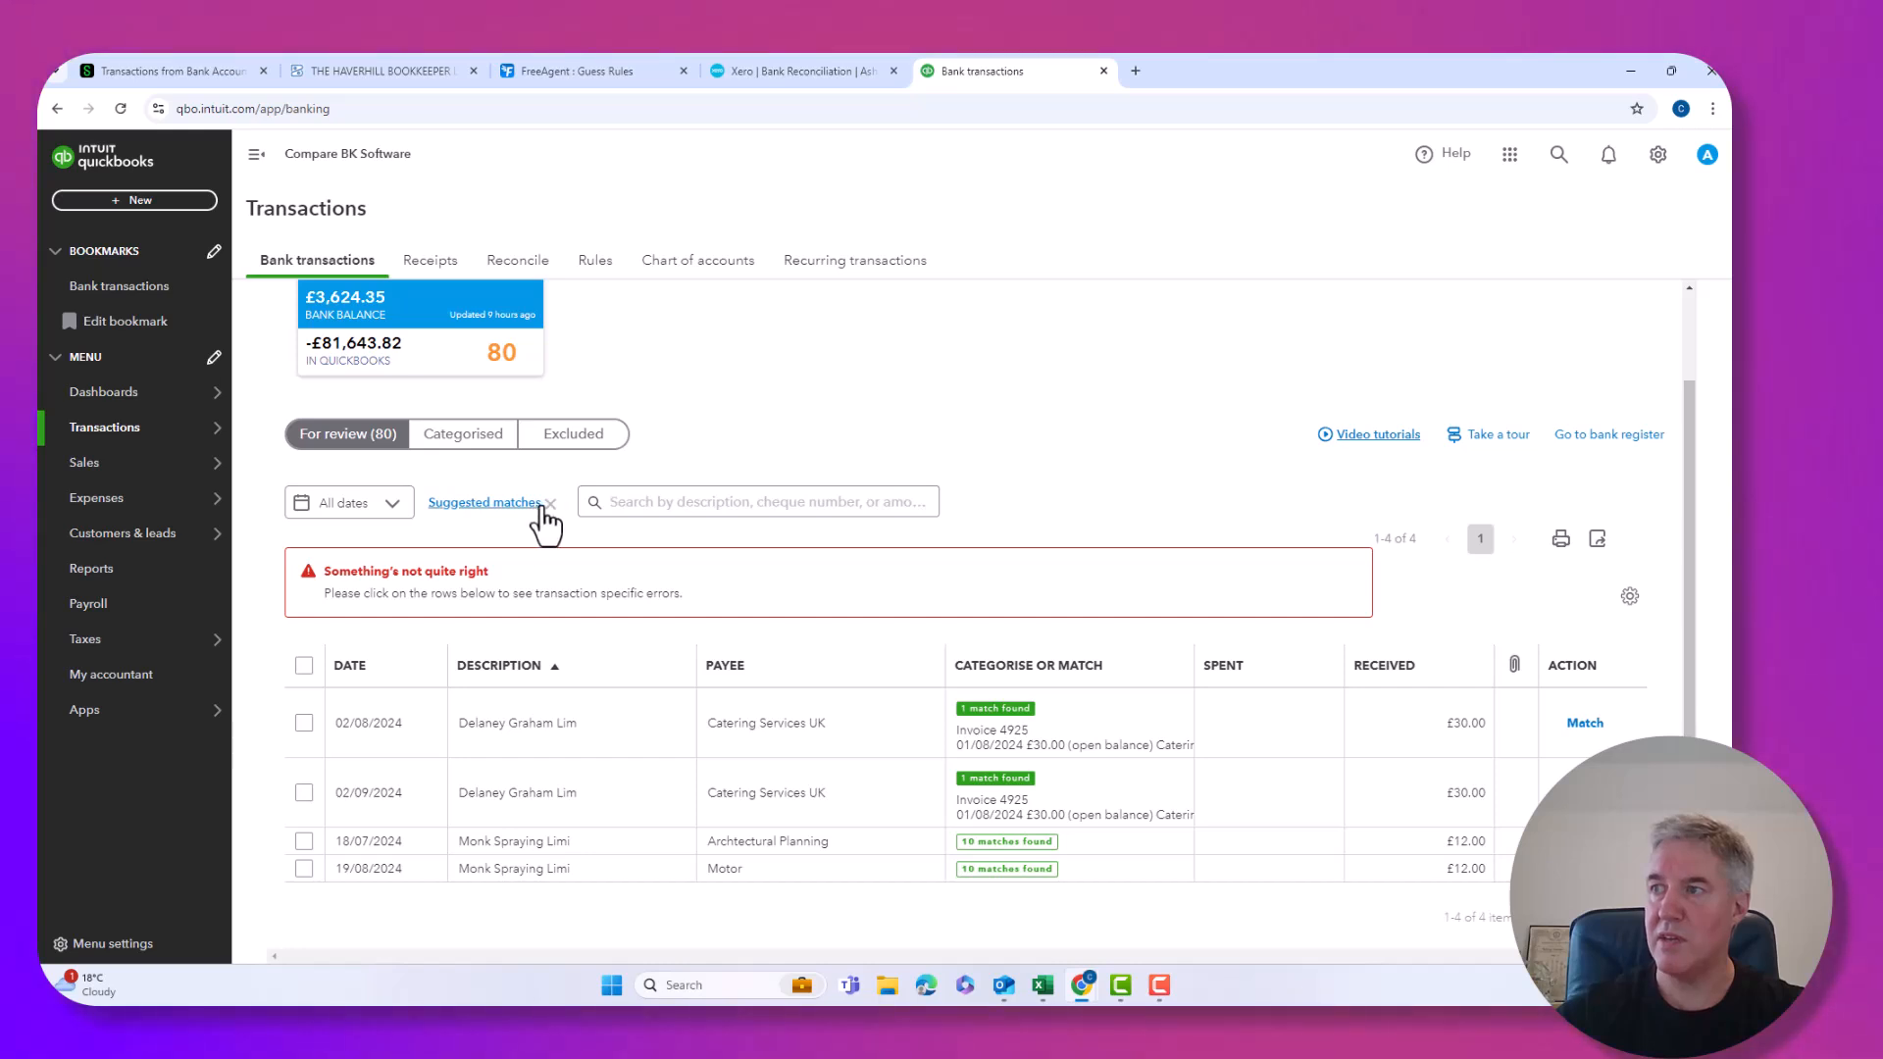
left_click(1597, 728)
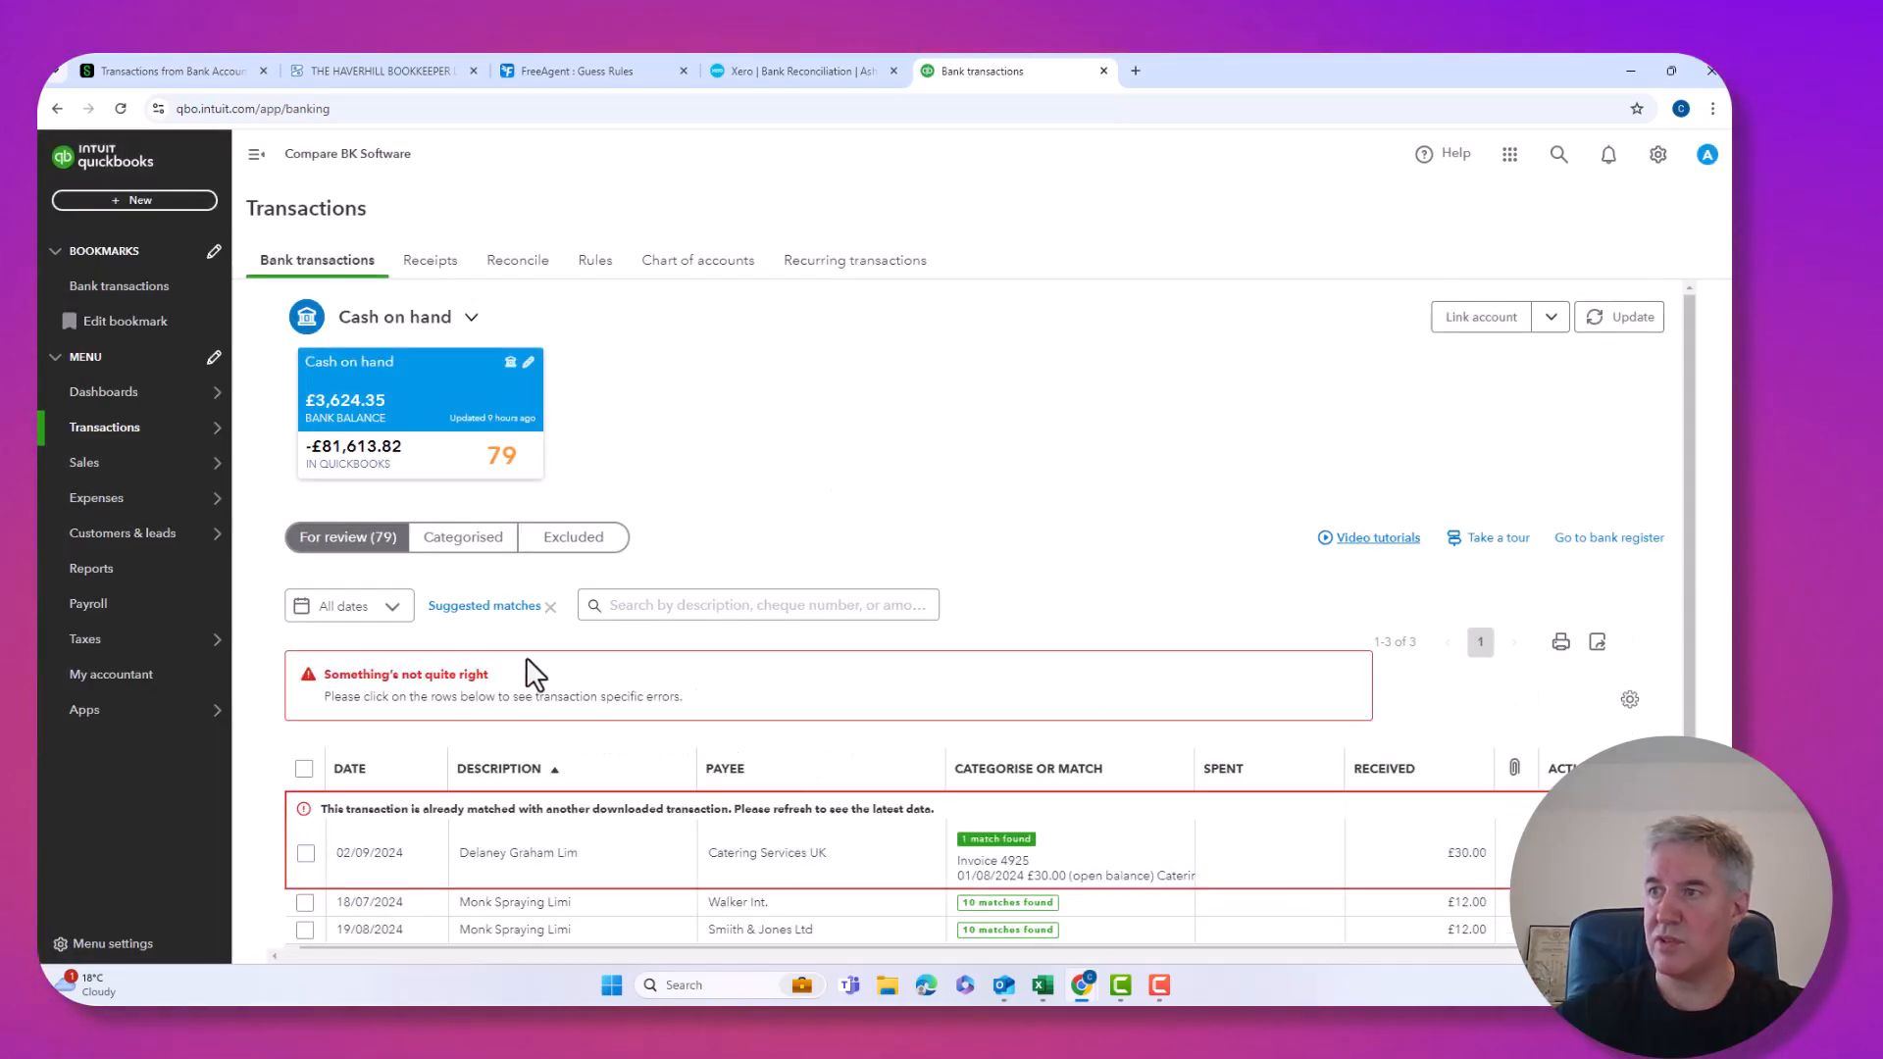
left_click(549, 607)
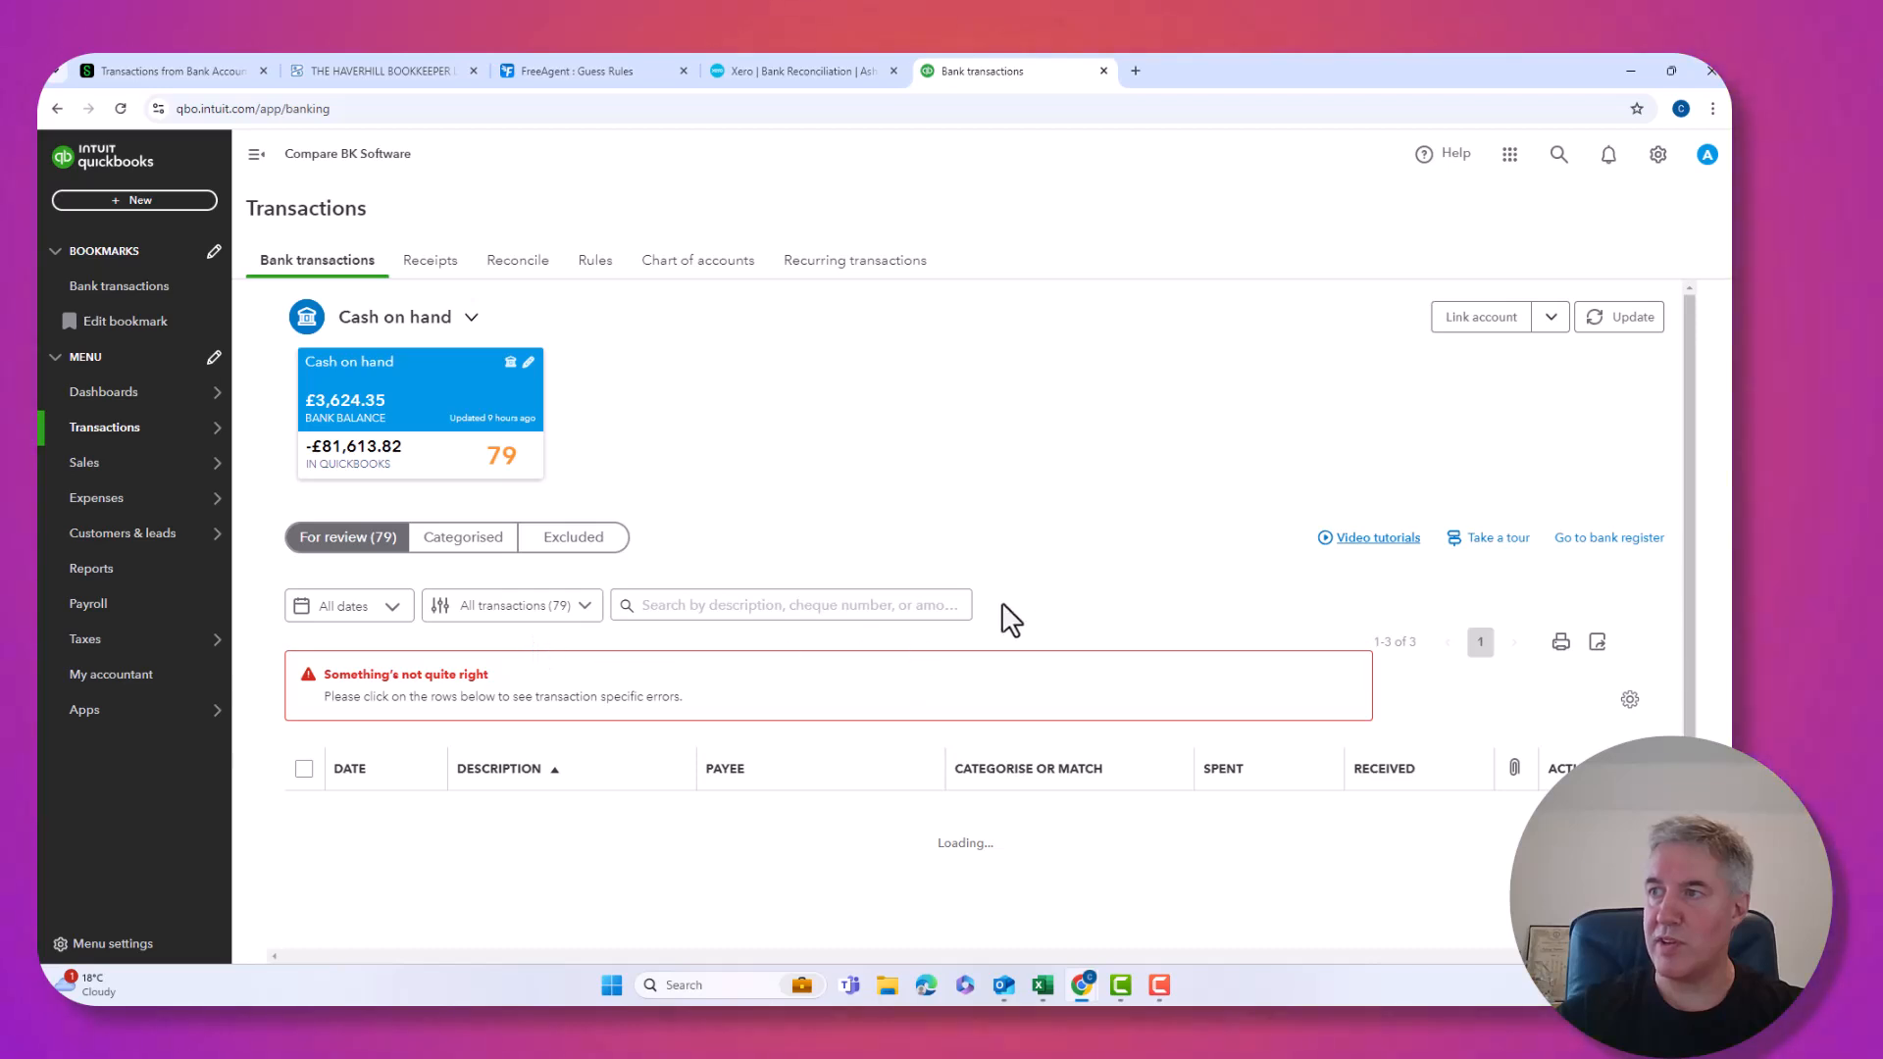
Reload the page to clear the errors and review the 79 remaining transactions.
left_click(122, 108)
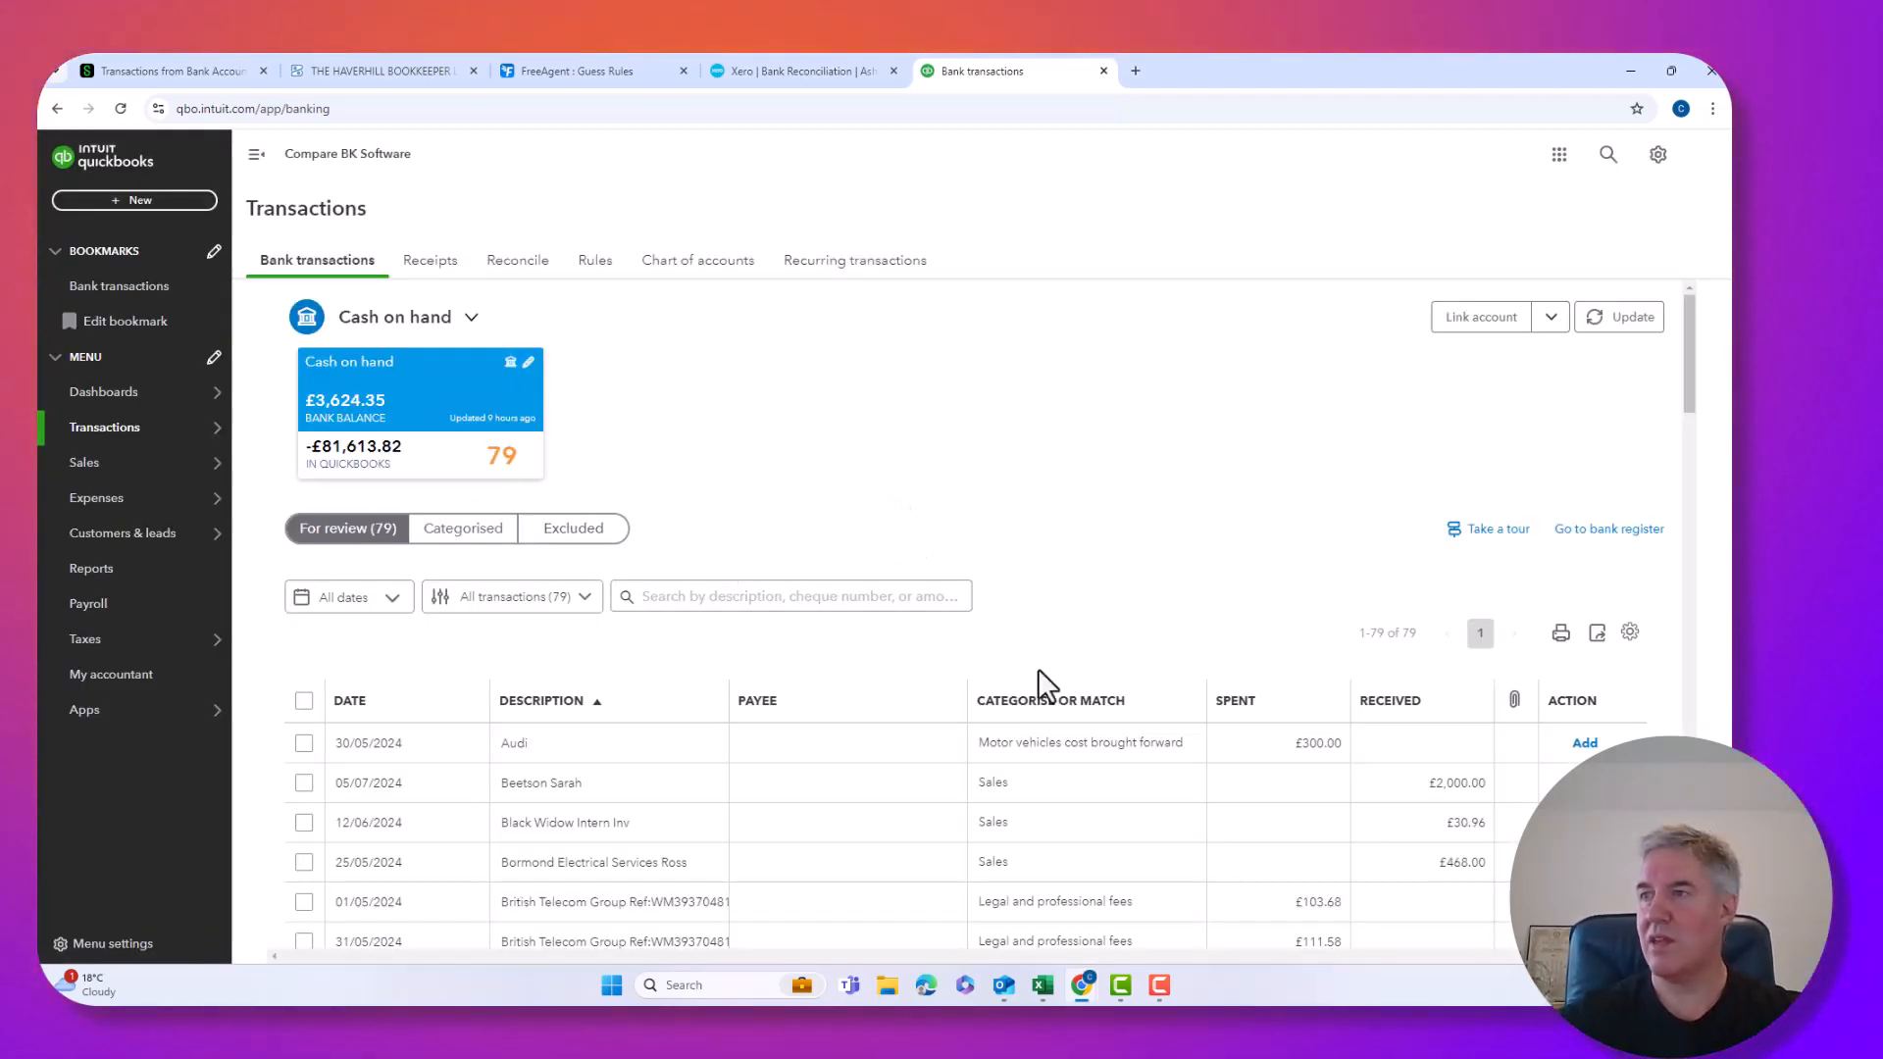
scroll(1038, 670, "down", 5)
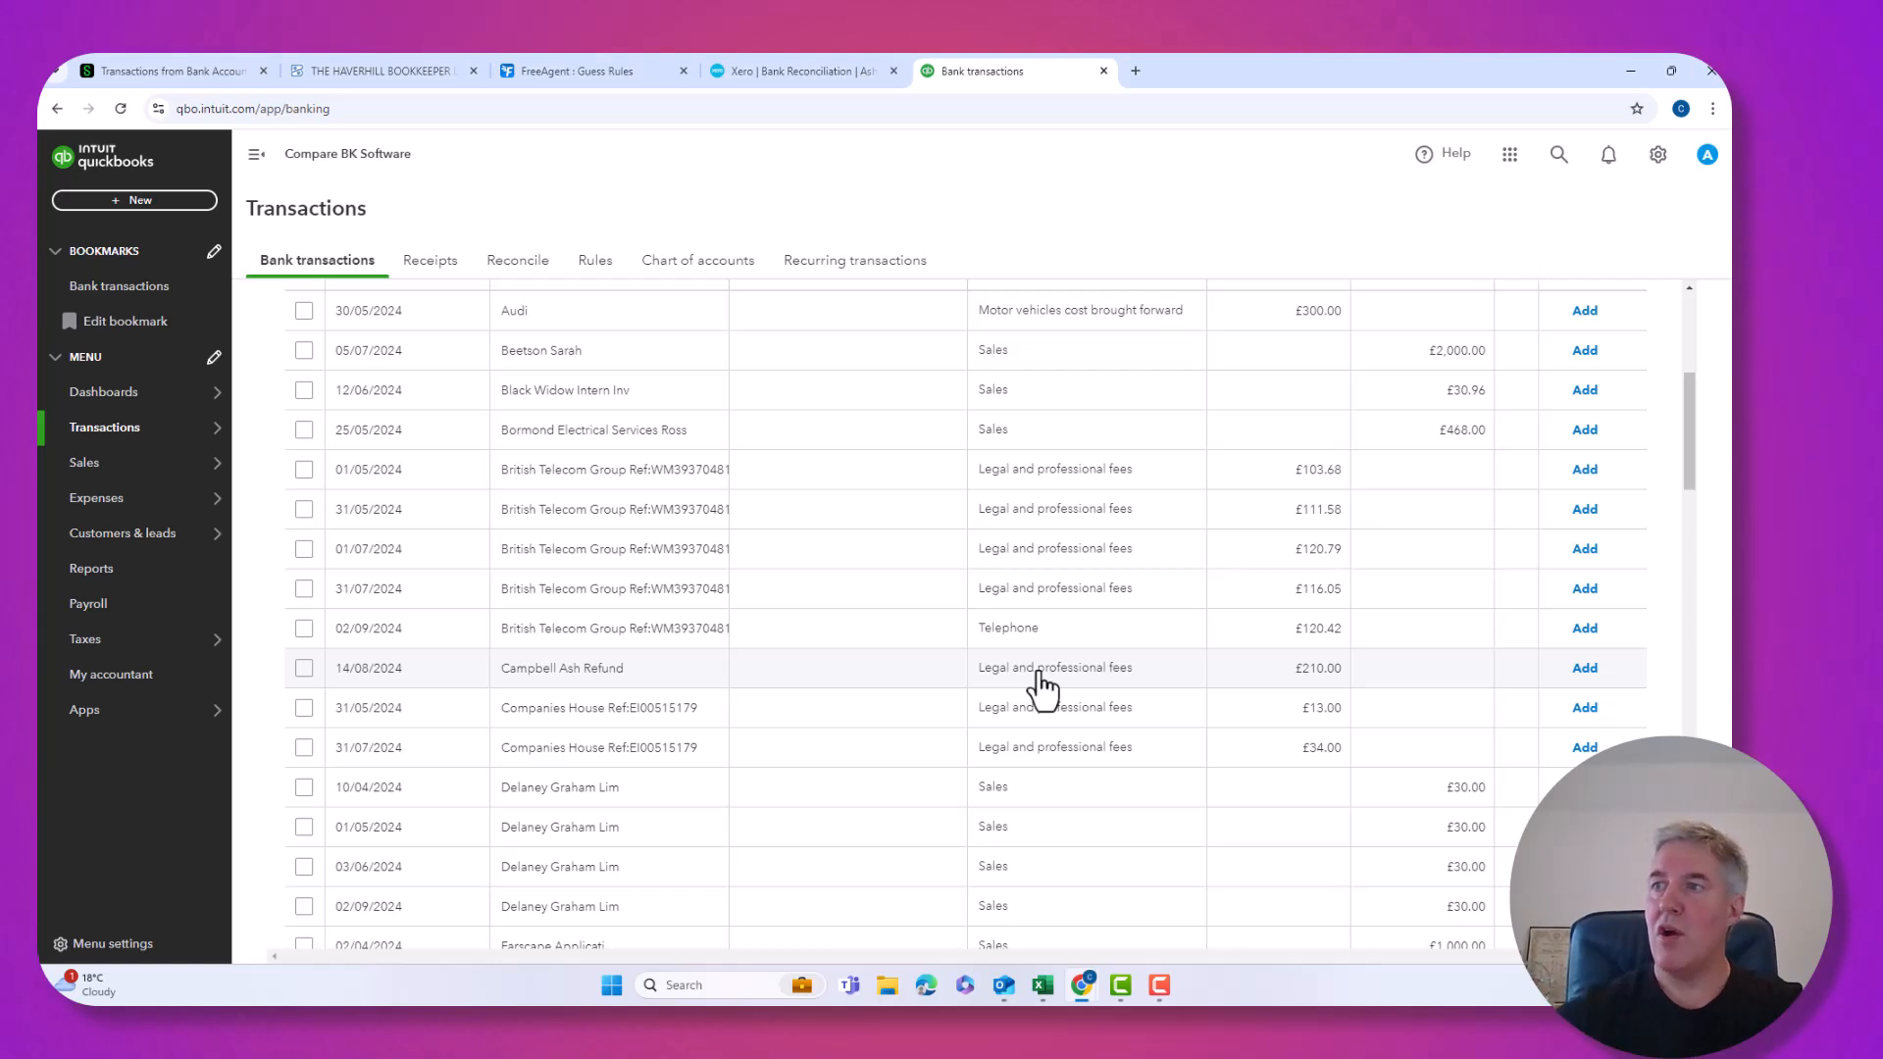
scroll(1040, 677, "up", 2)
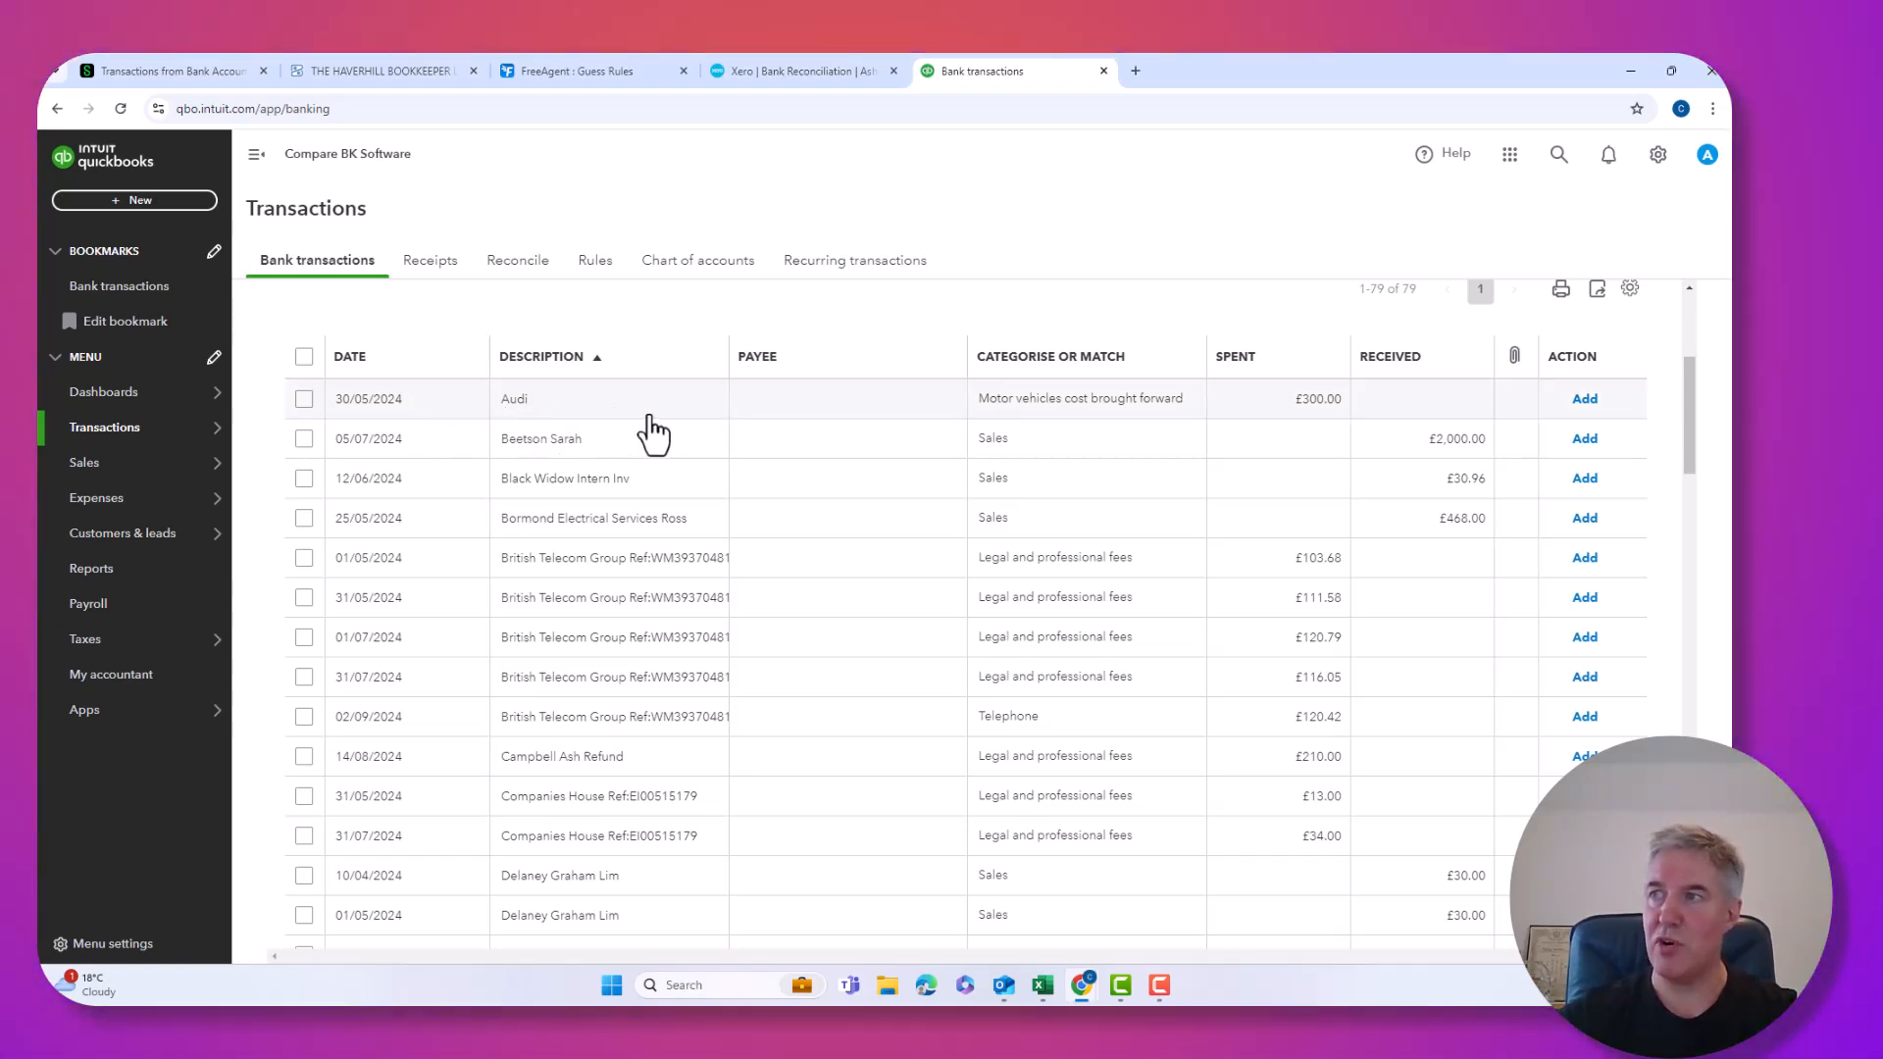
Recategorise the 30/05/2024 £300.00 Audi payment as Travelling expenses and add it.
left_click(601, 425)
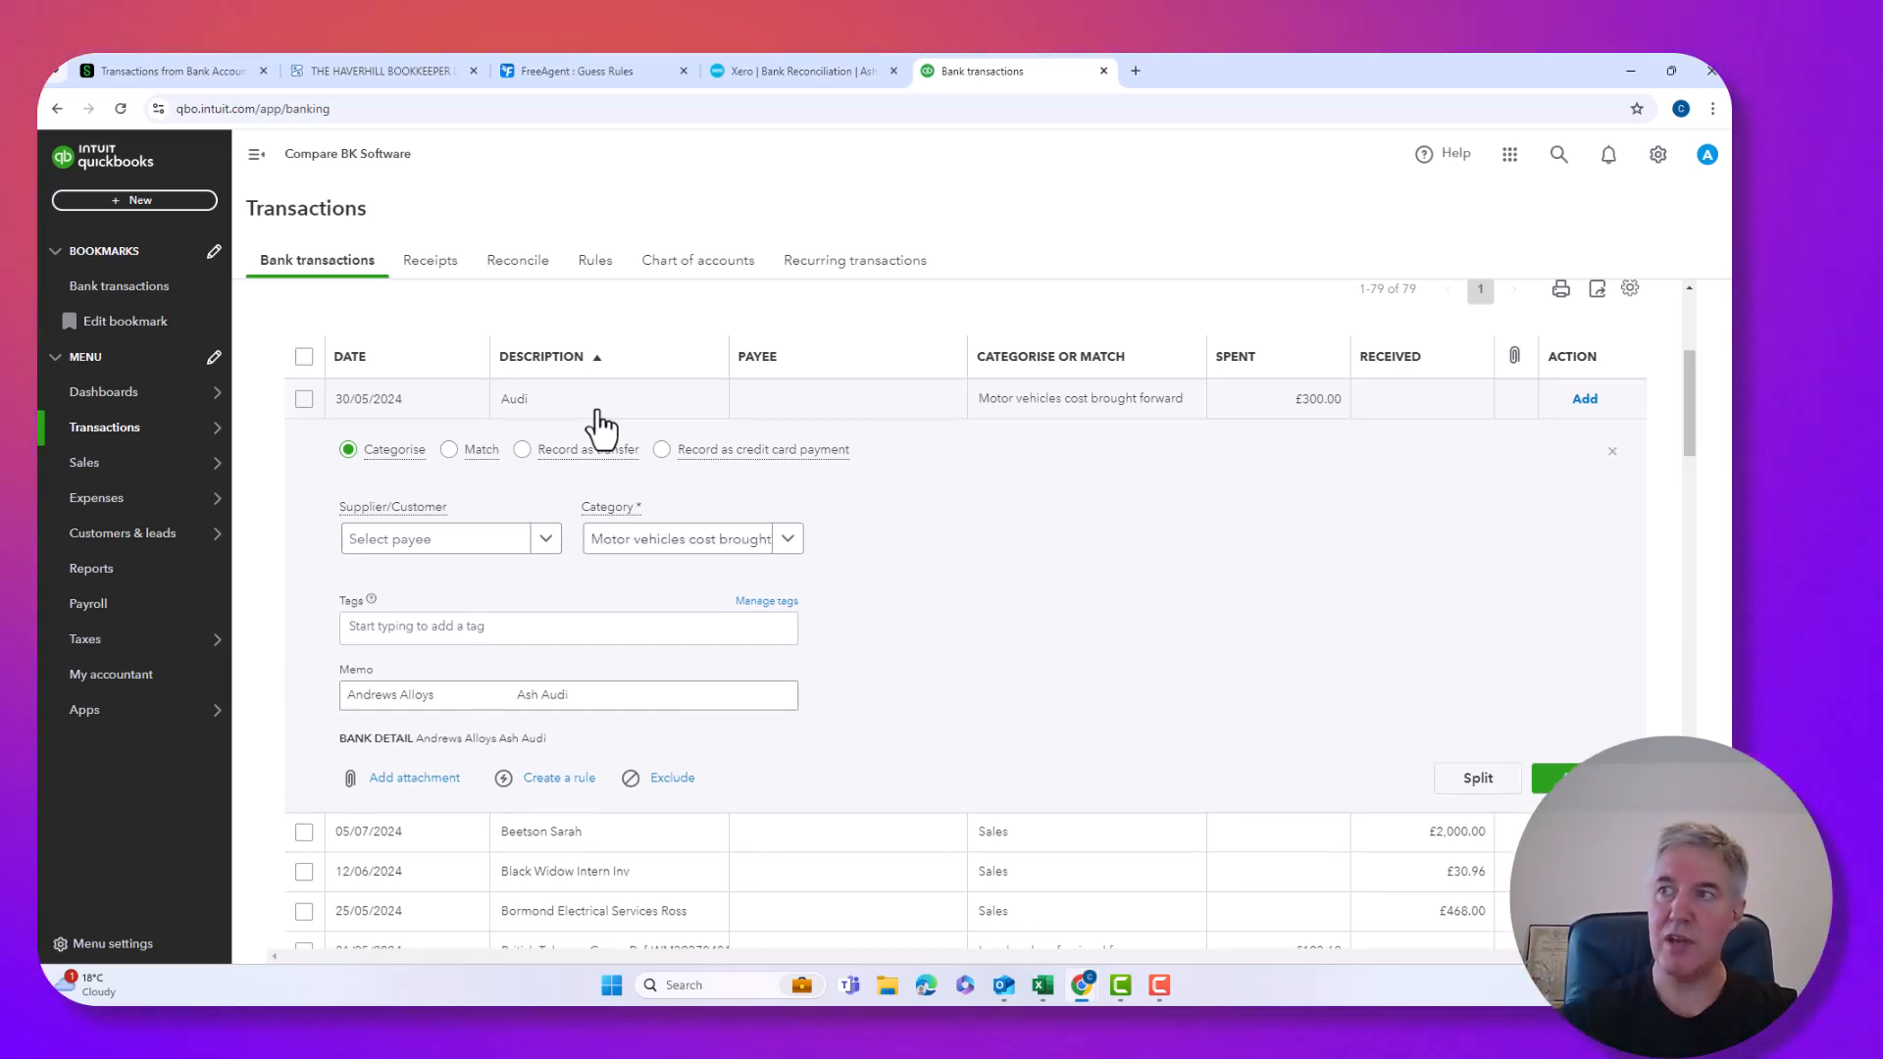
left_click(466, 544)
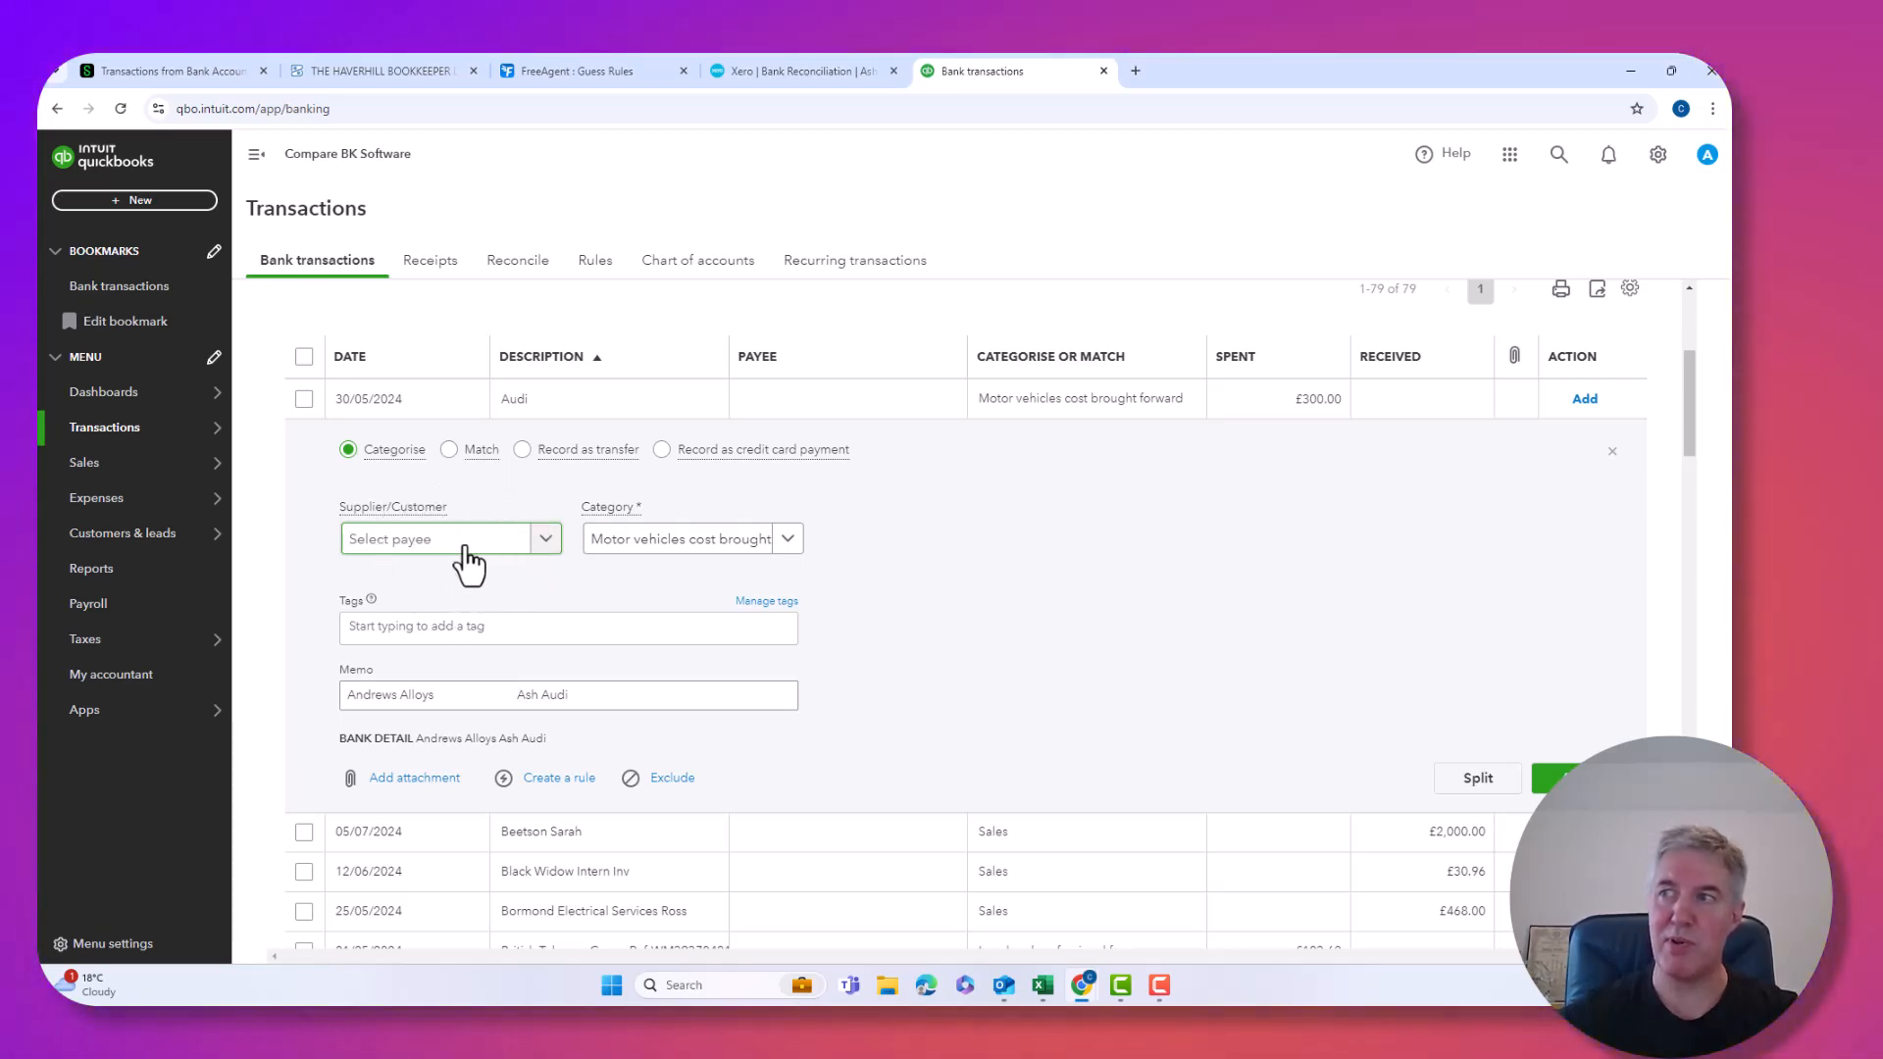
left_click(653, 538)
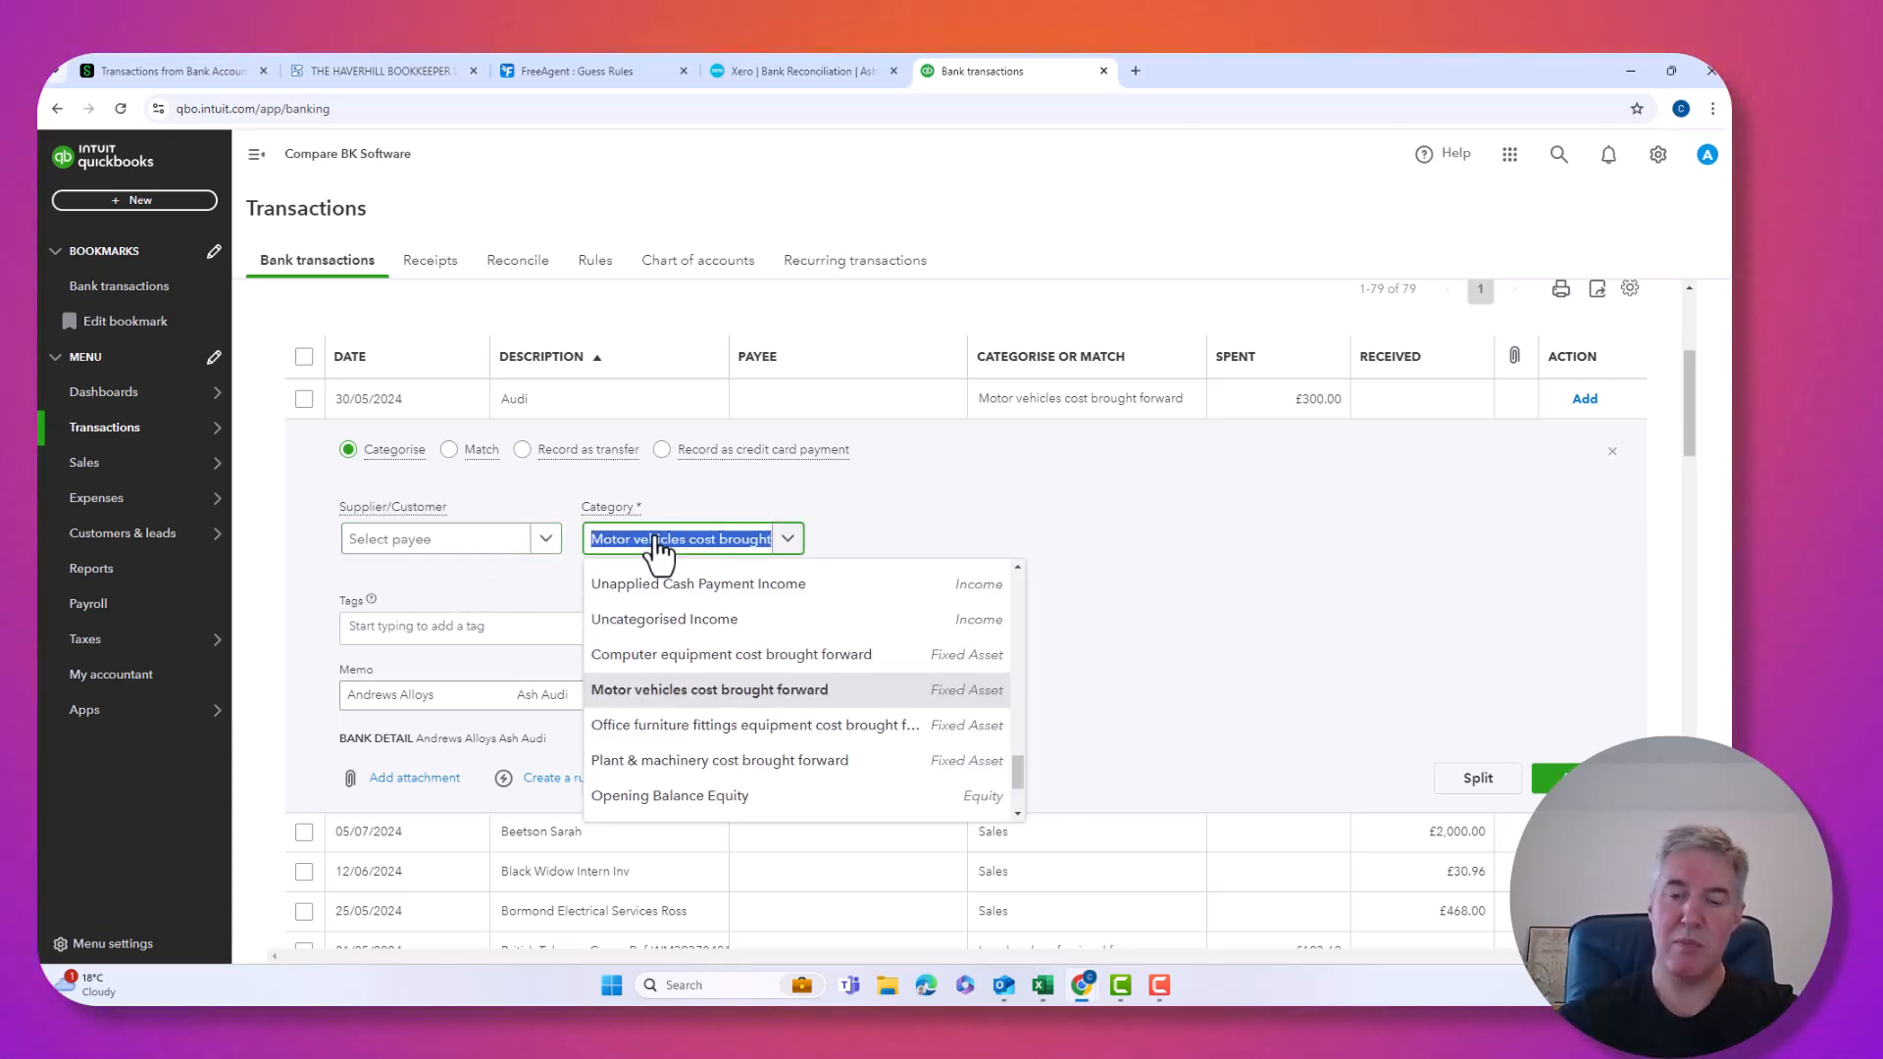
type("motor")
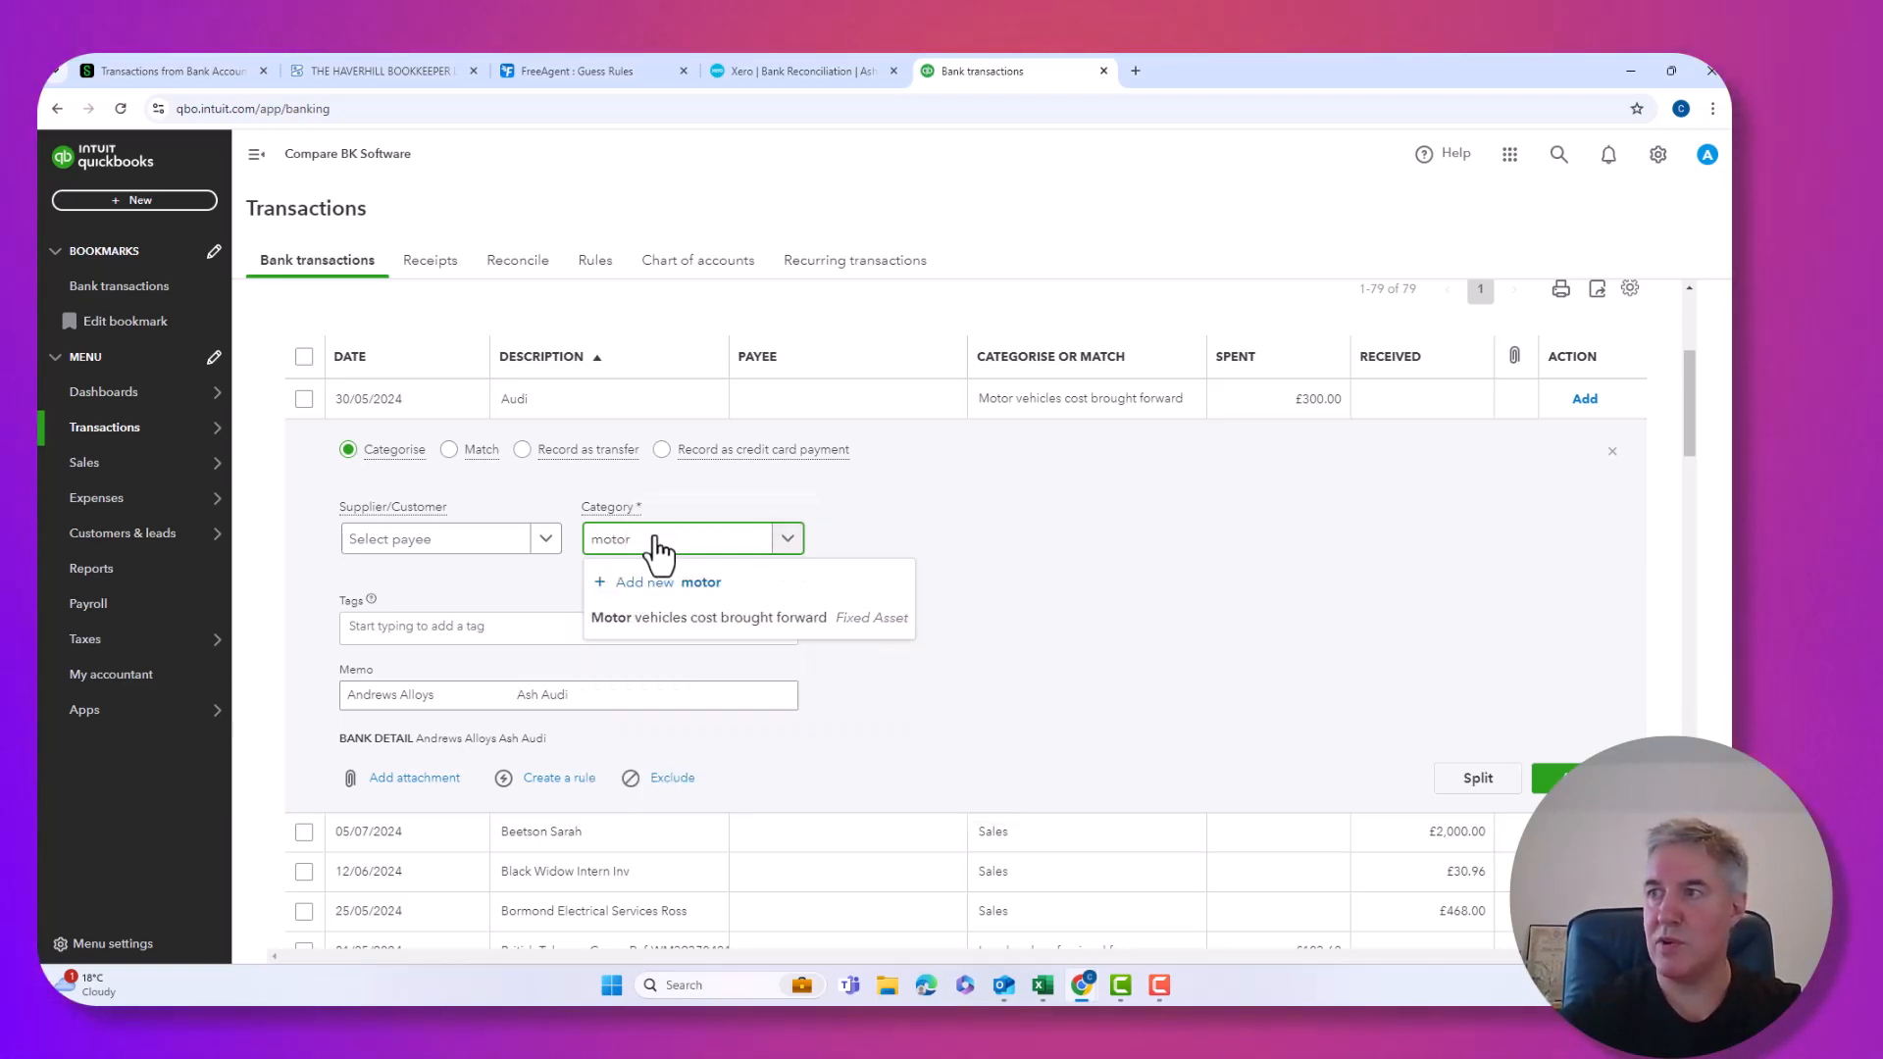
key("BackSpace")
key("BackSpace")
key("BackSpace")
type("t")
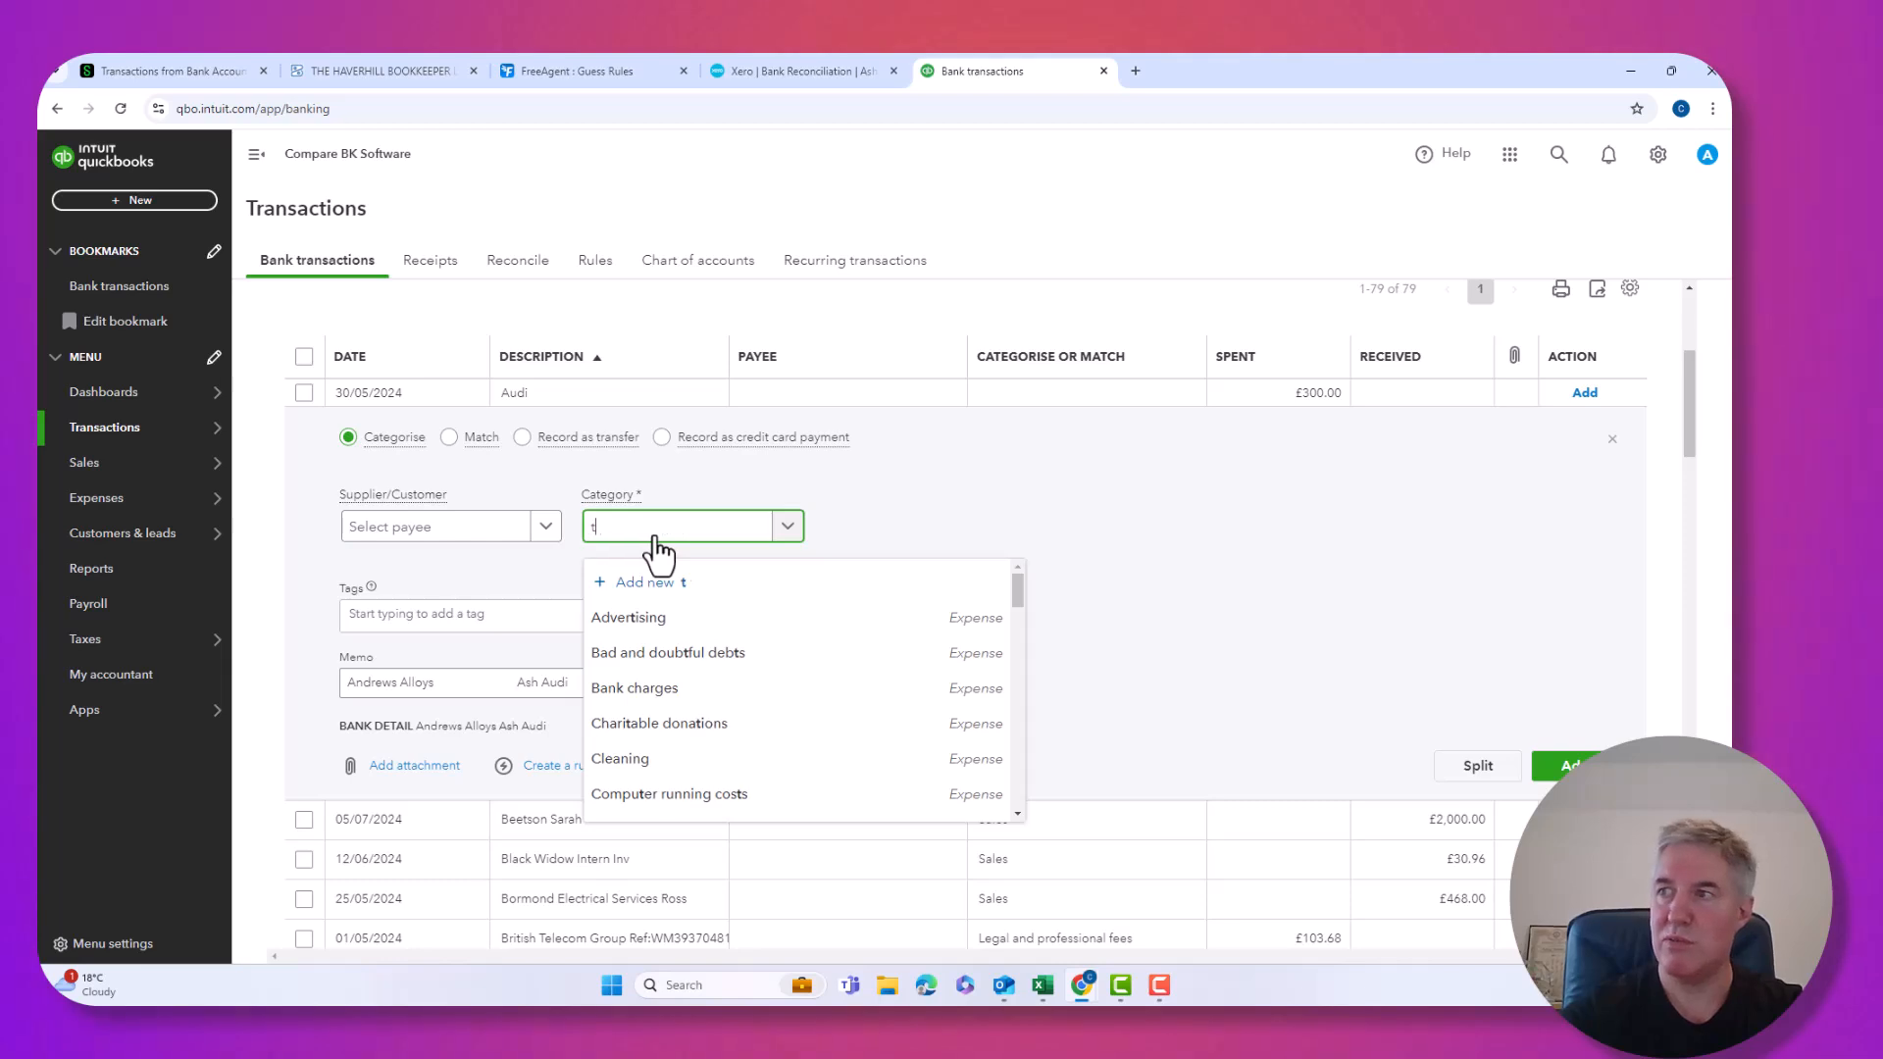
type("ra")
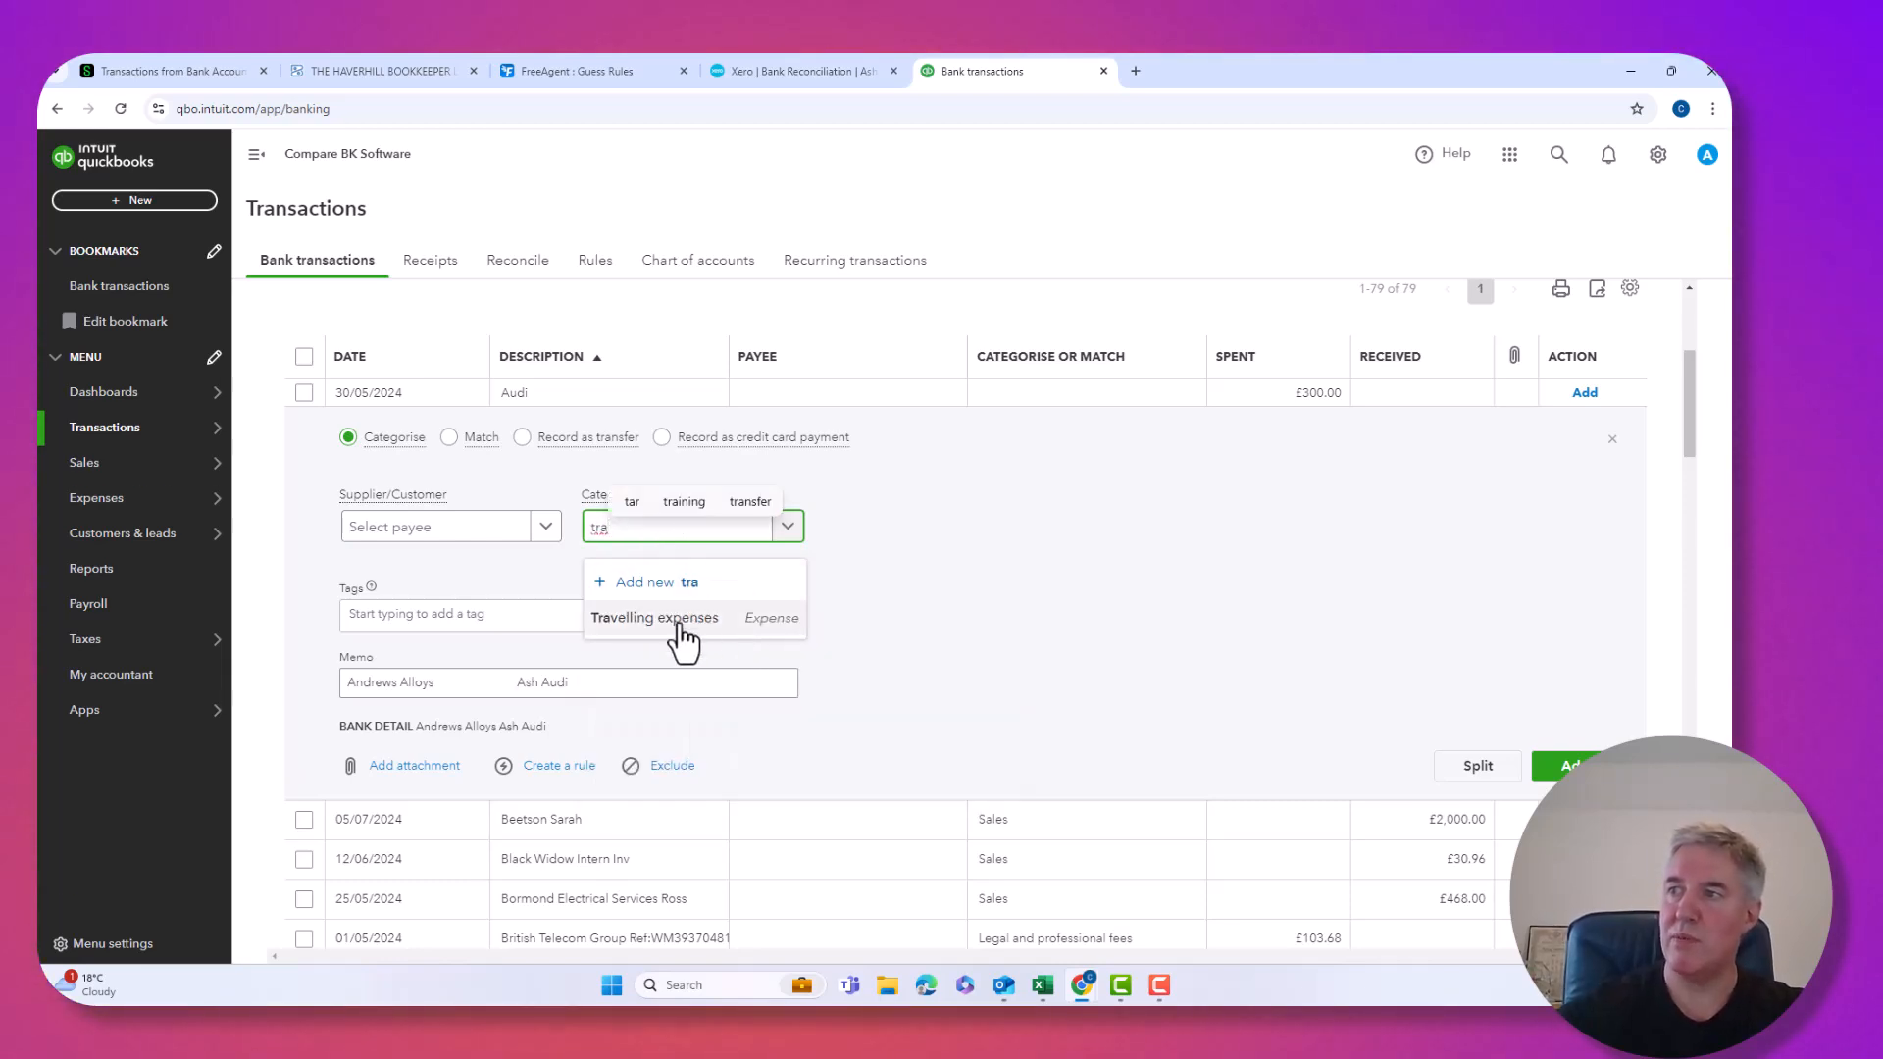
left_click(684, 618)
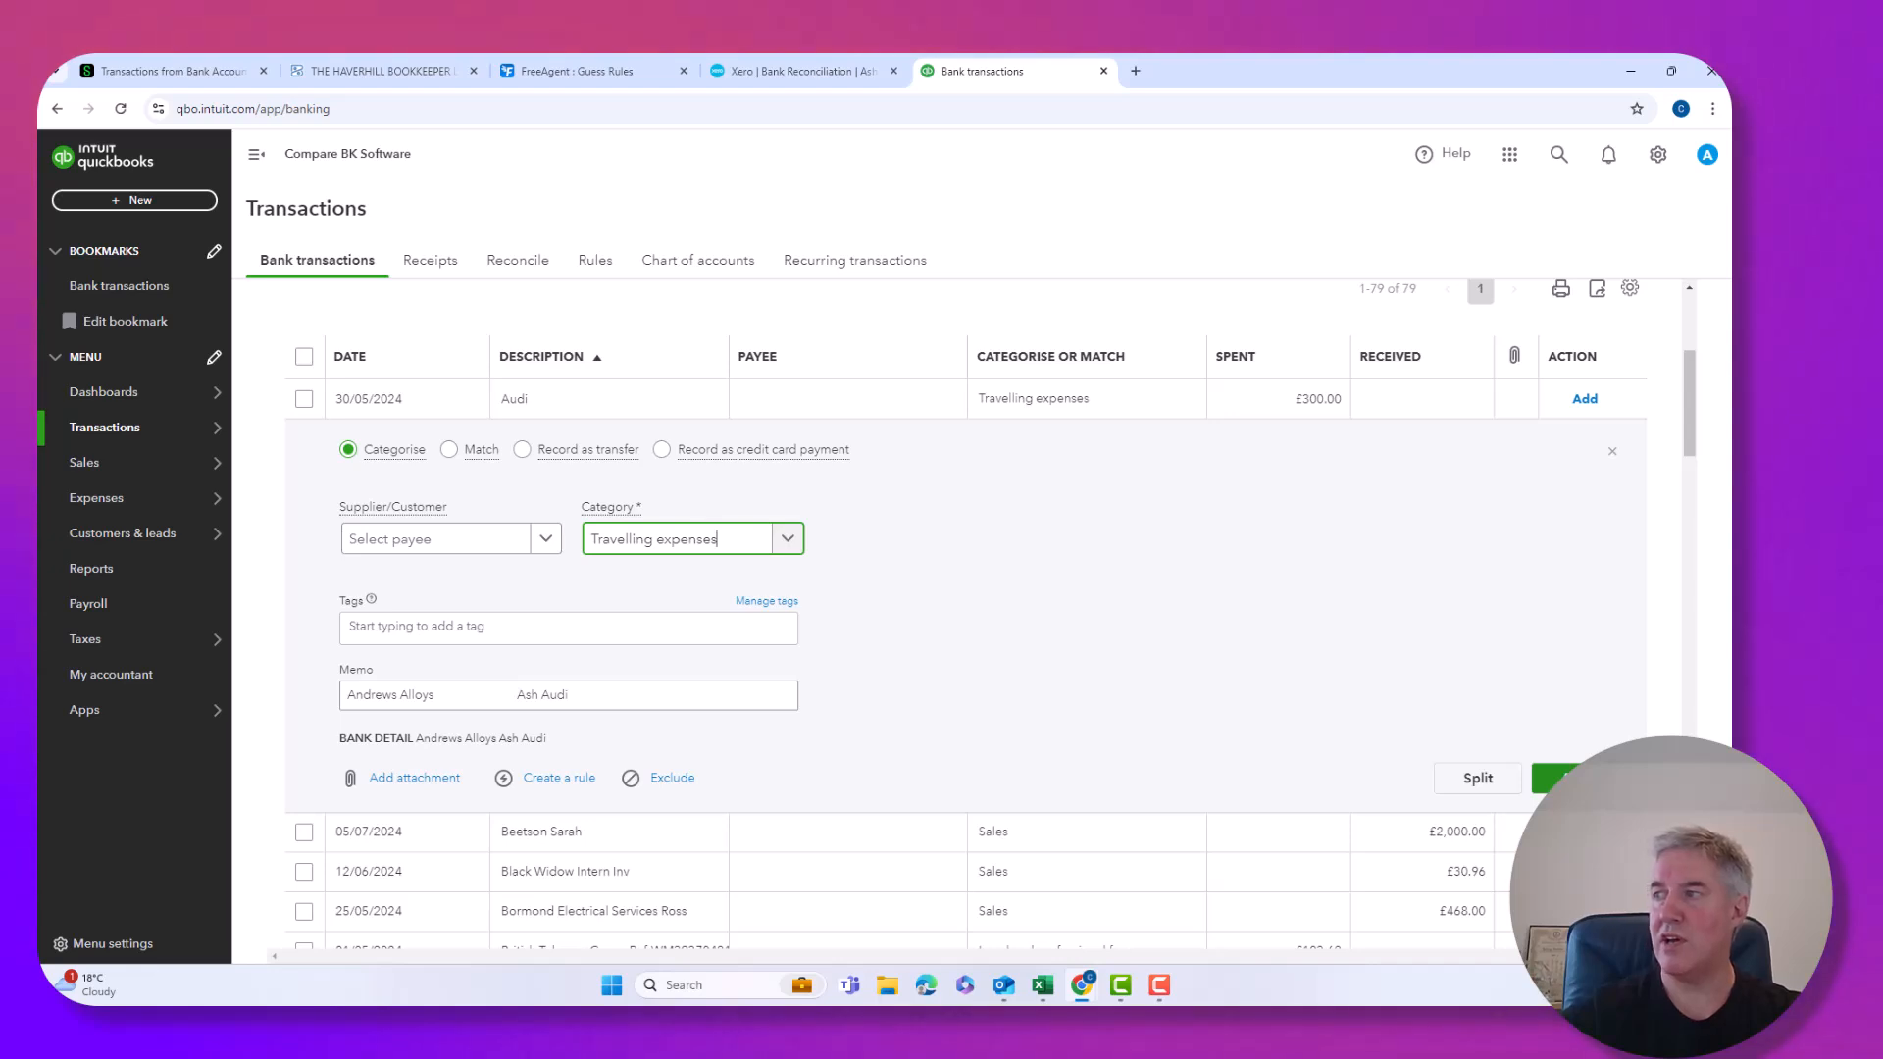
left_click(1560, 777)
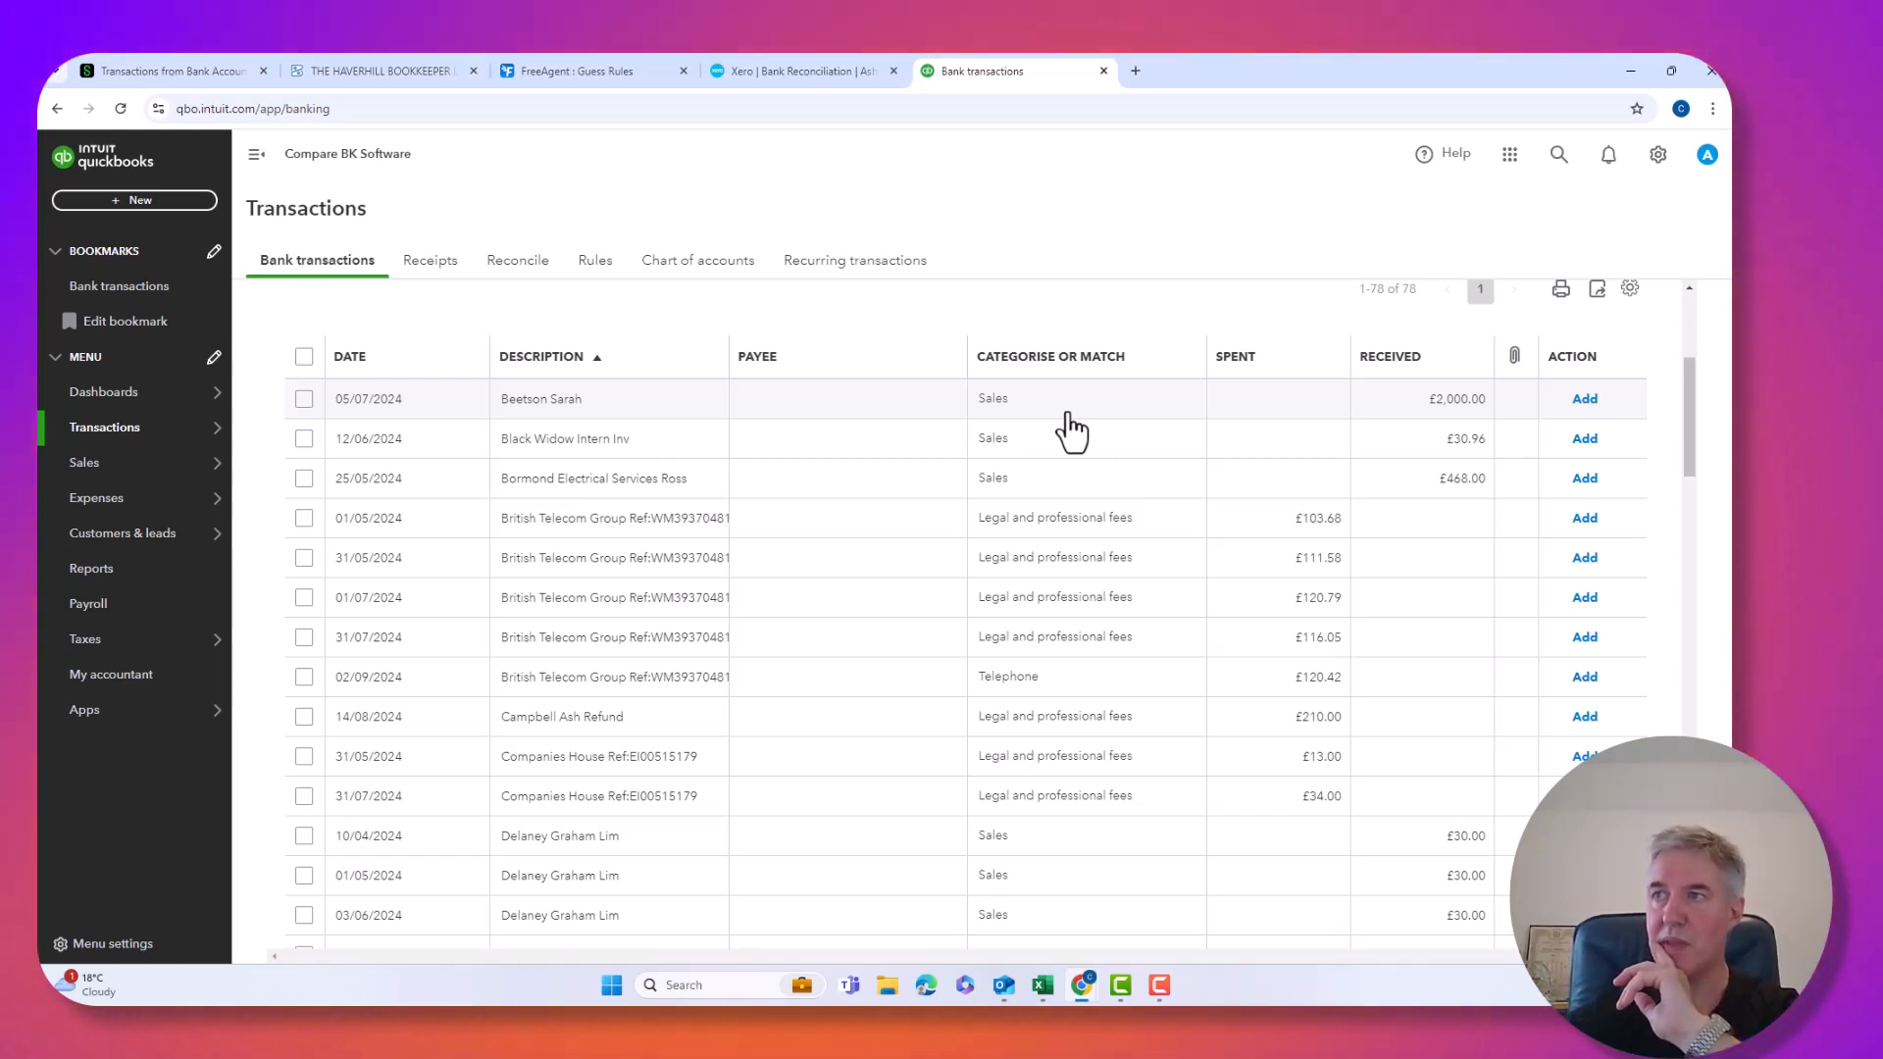
Sort descriptions A to Z and turn on grouping, e.g. Farscape Applicati (5).
left_click(597, 357)
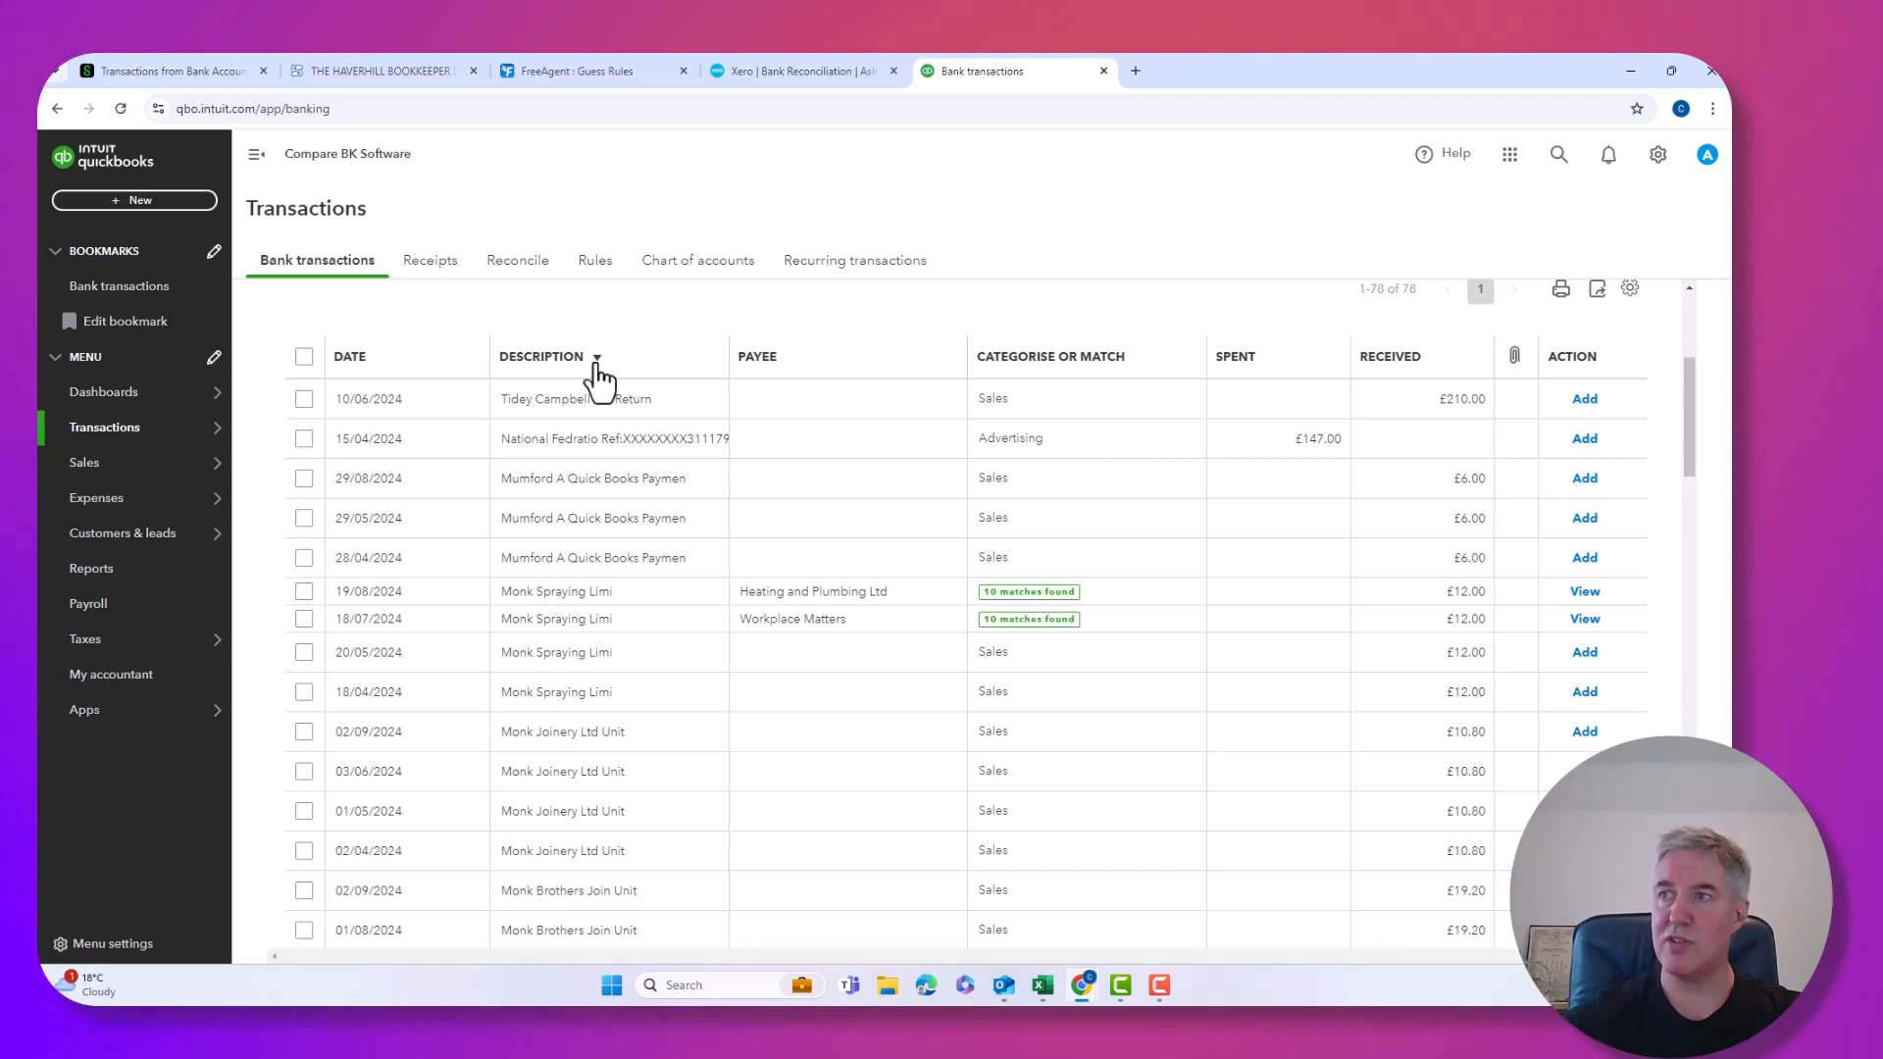
left_click(596, 363)
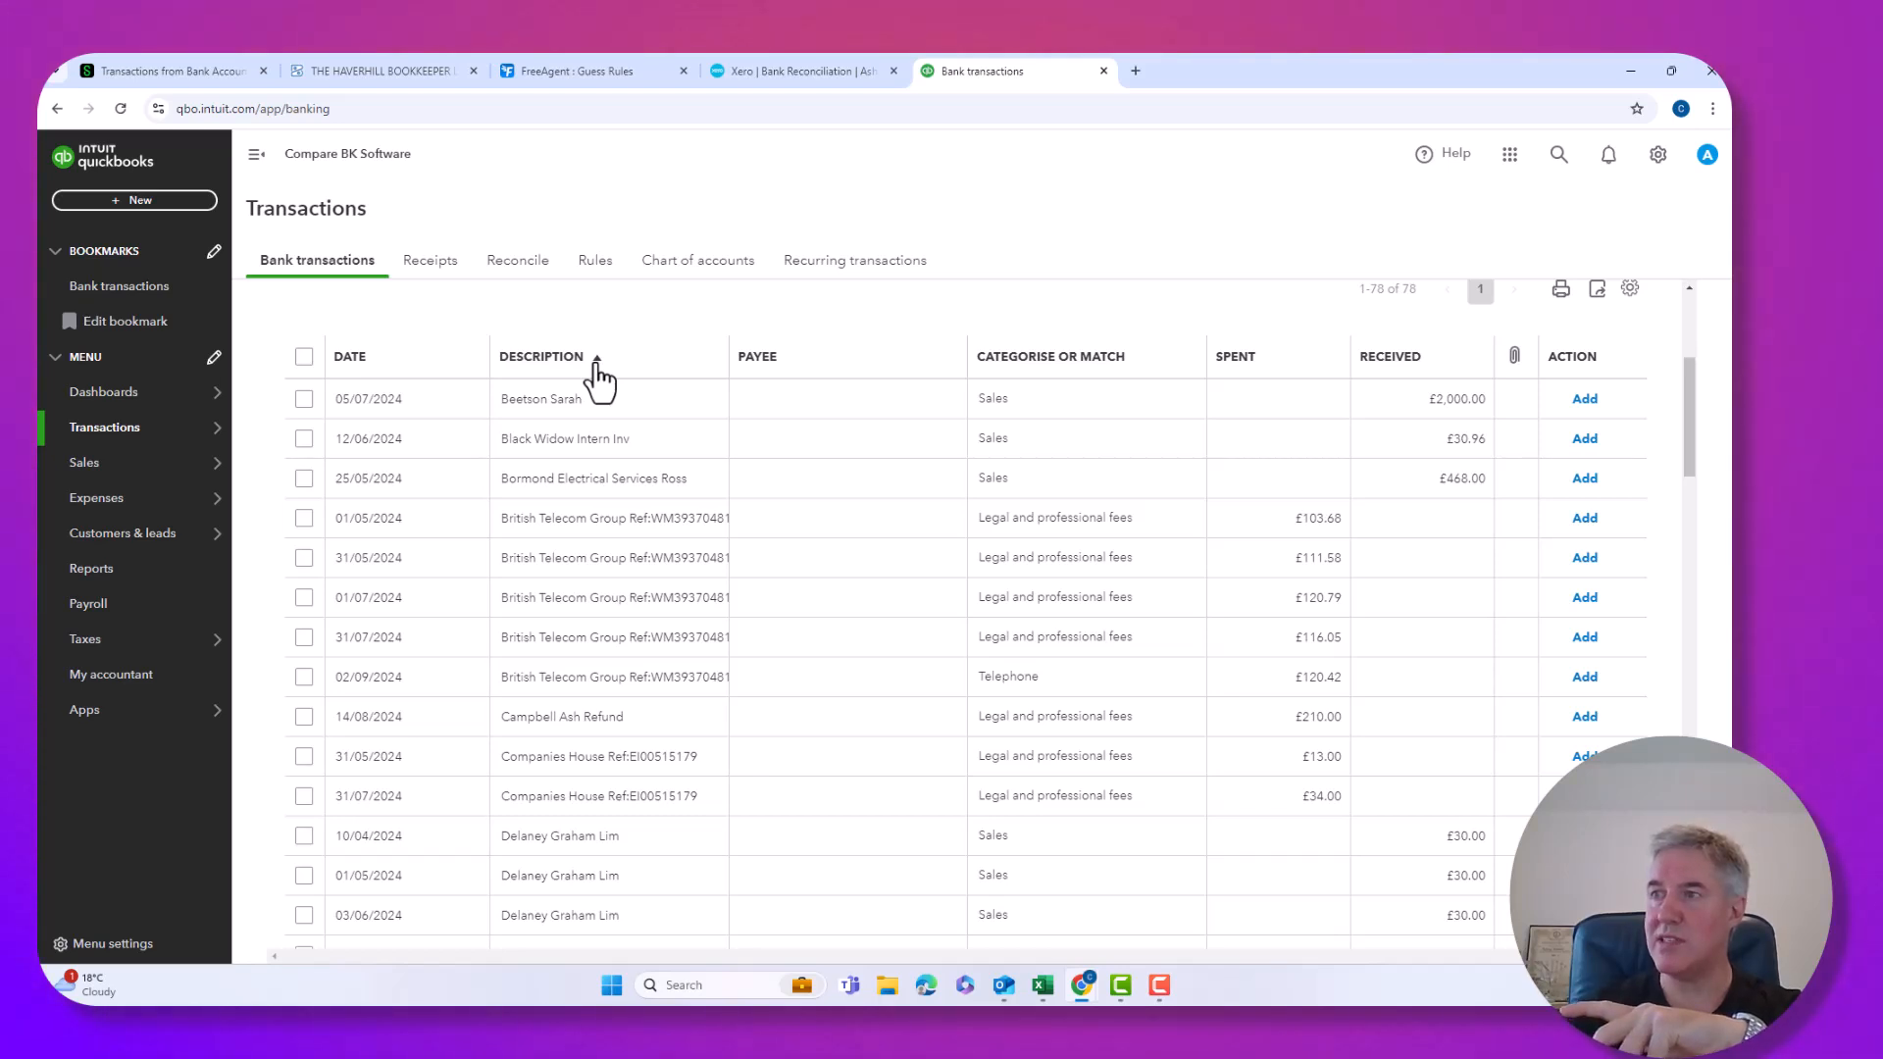
scroll(814, 399, "up", 2)
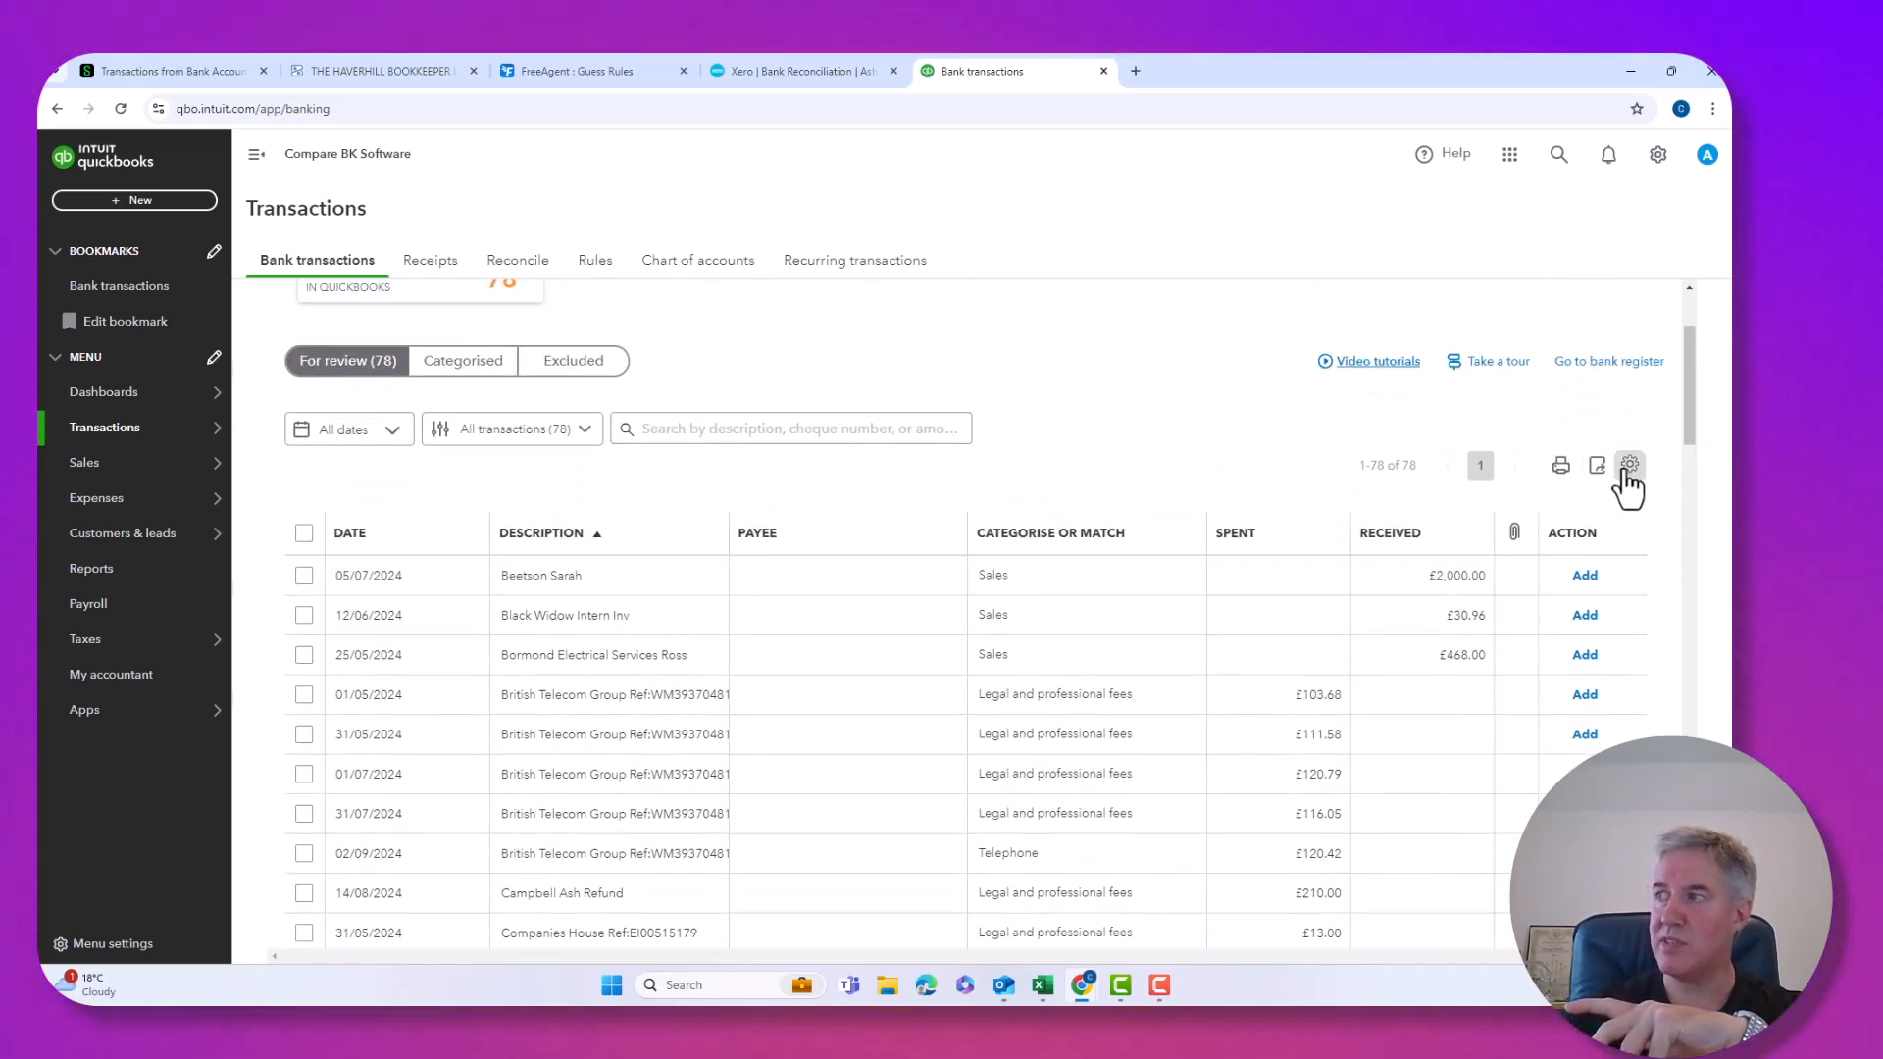
left_click(1630, 466)
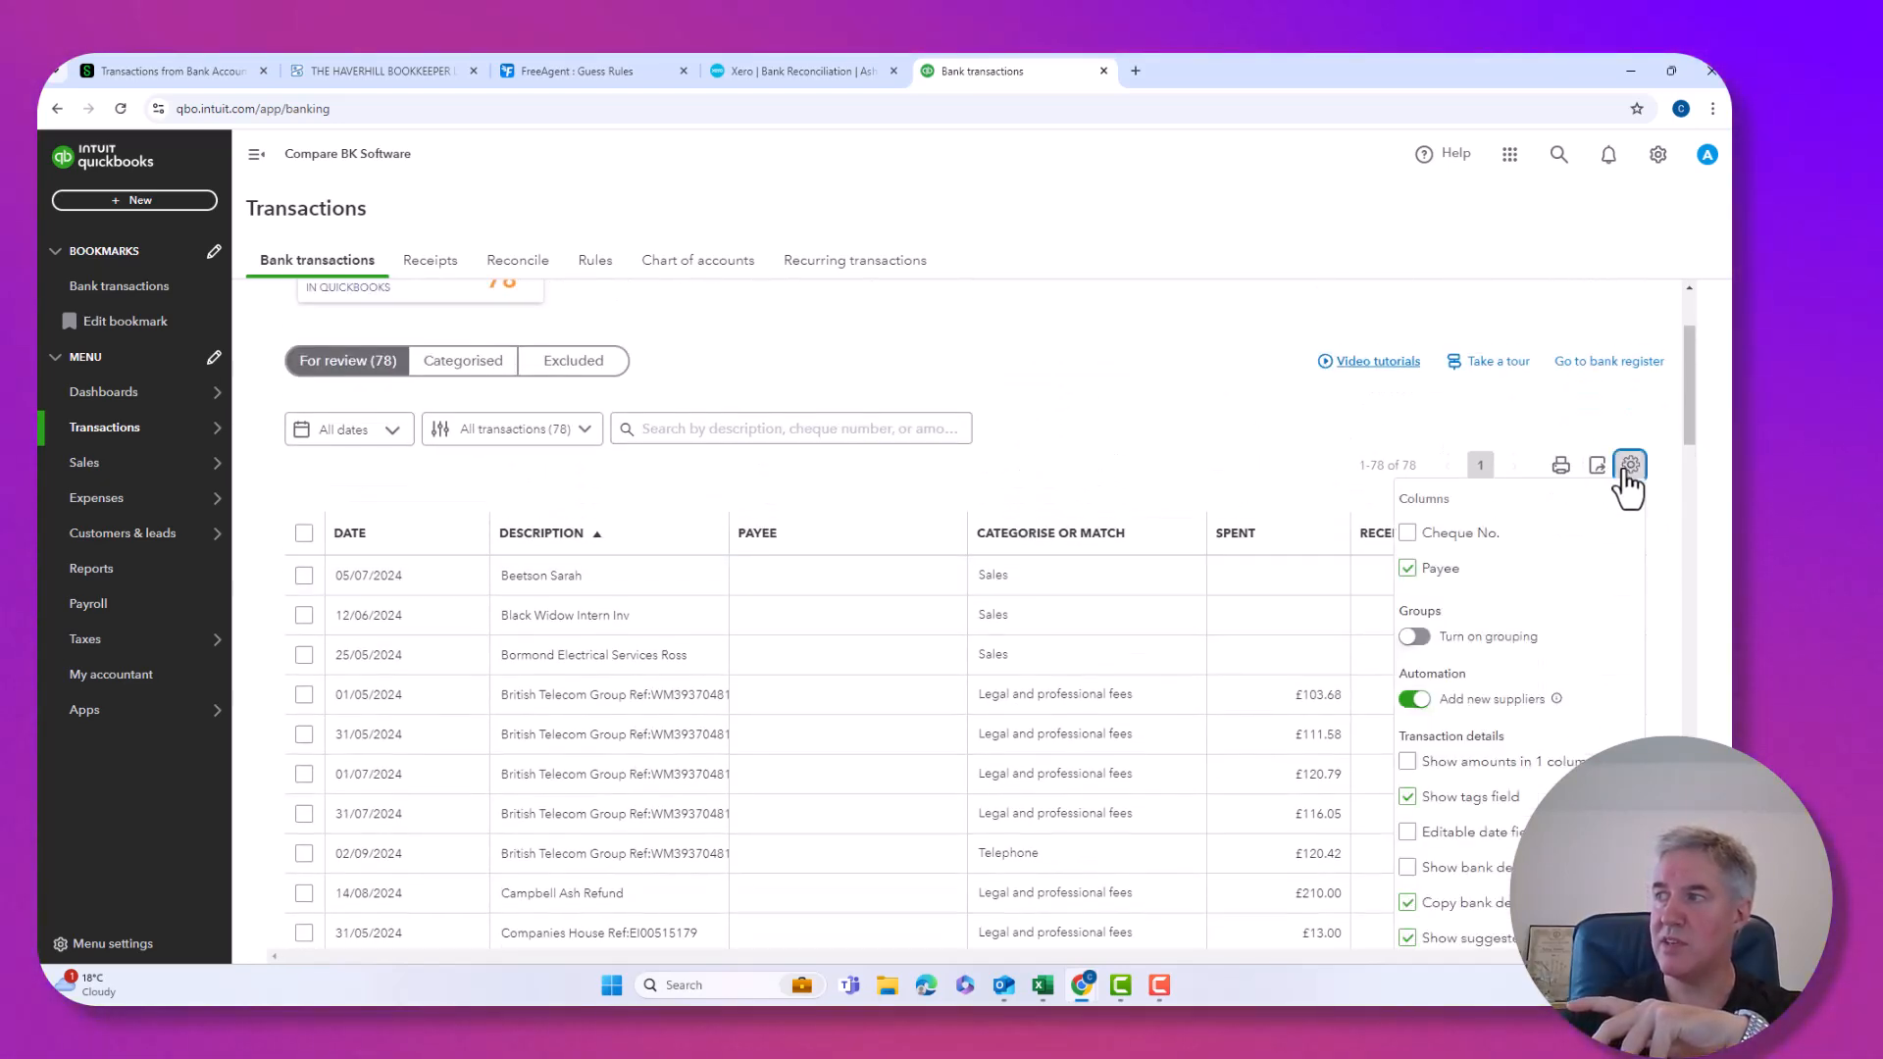
left_click(1415, 638)
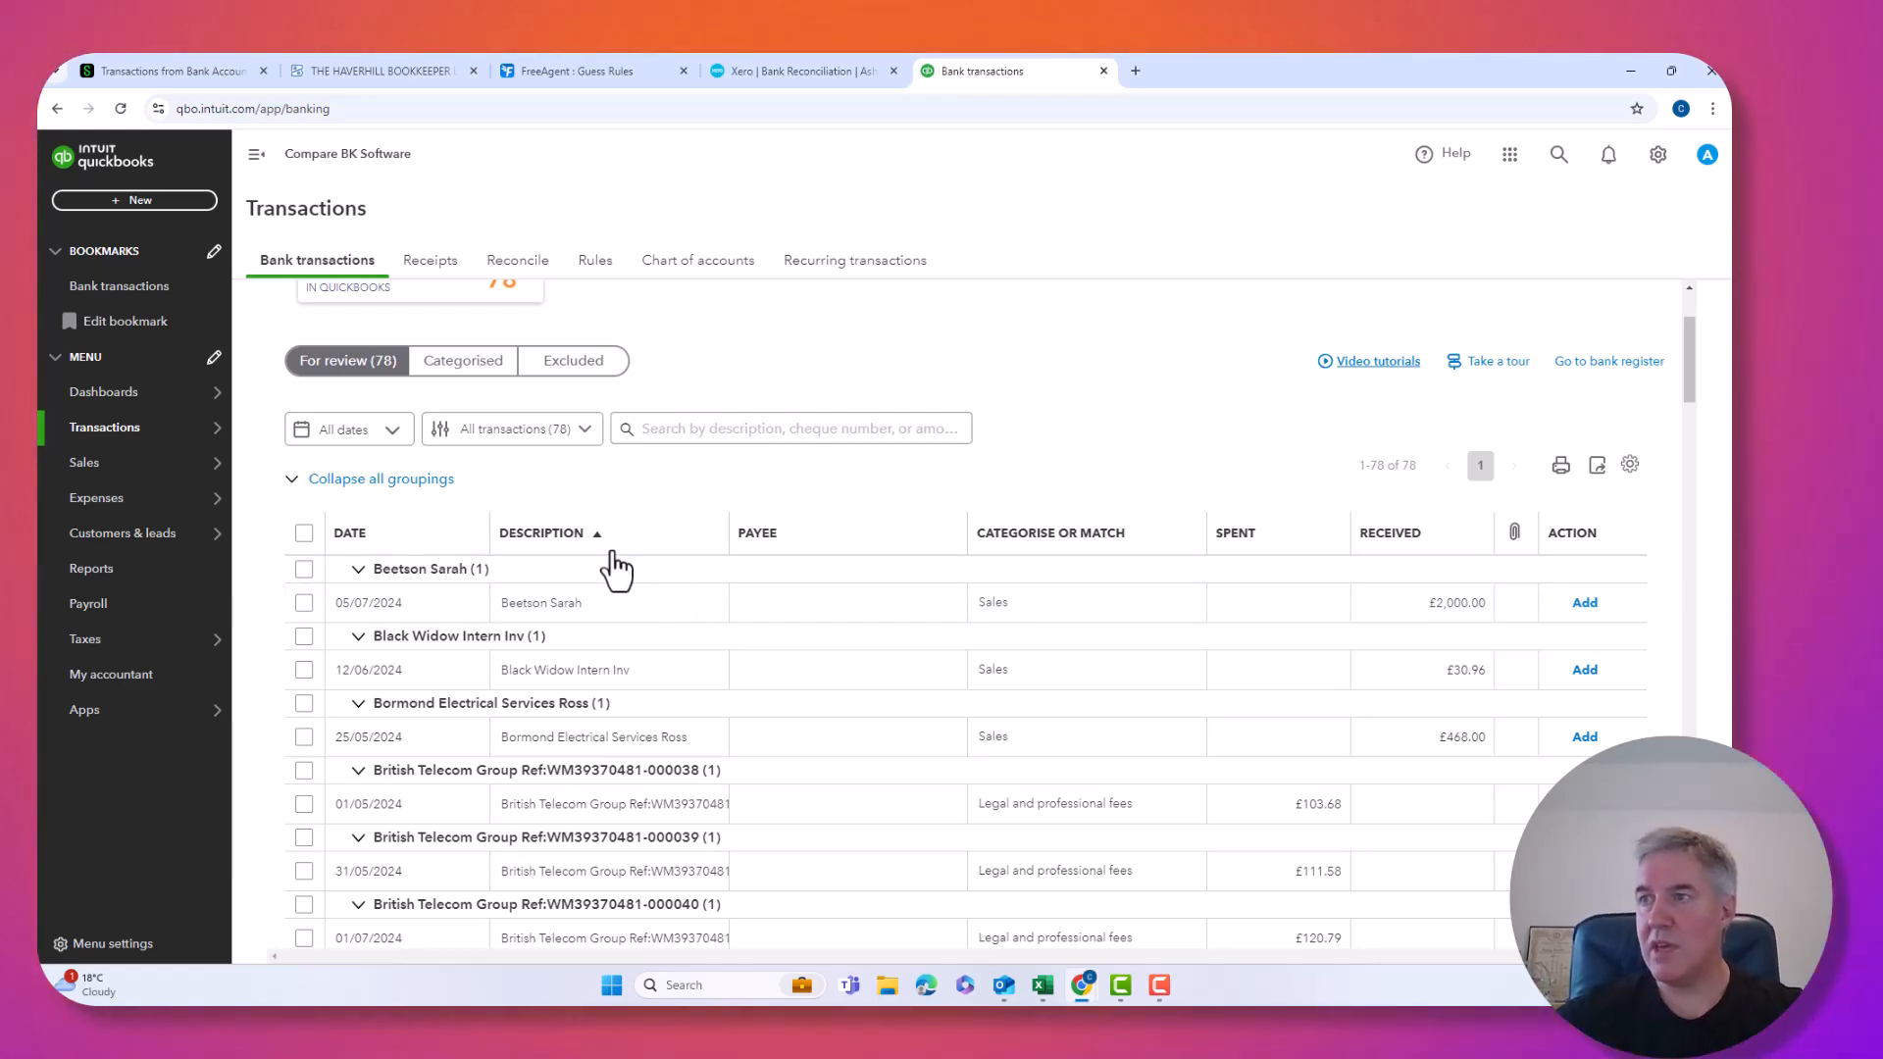
scroll(569, 572, "down", 2)
scroll(574, 569, "down", 1)
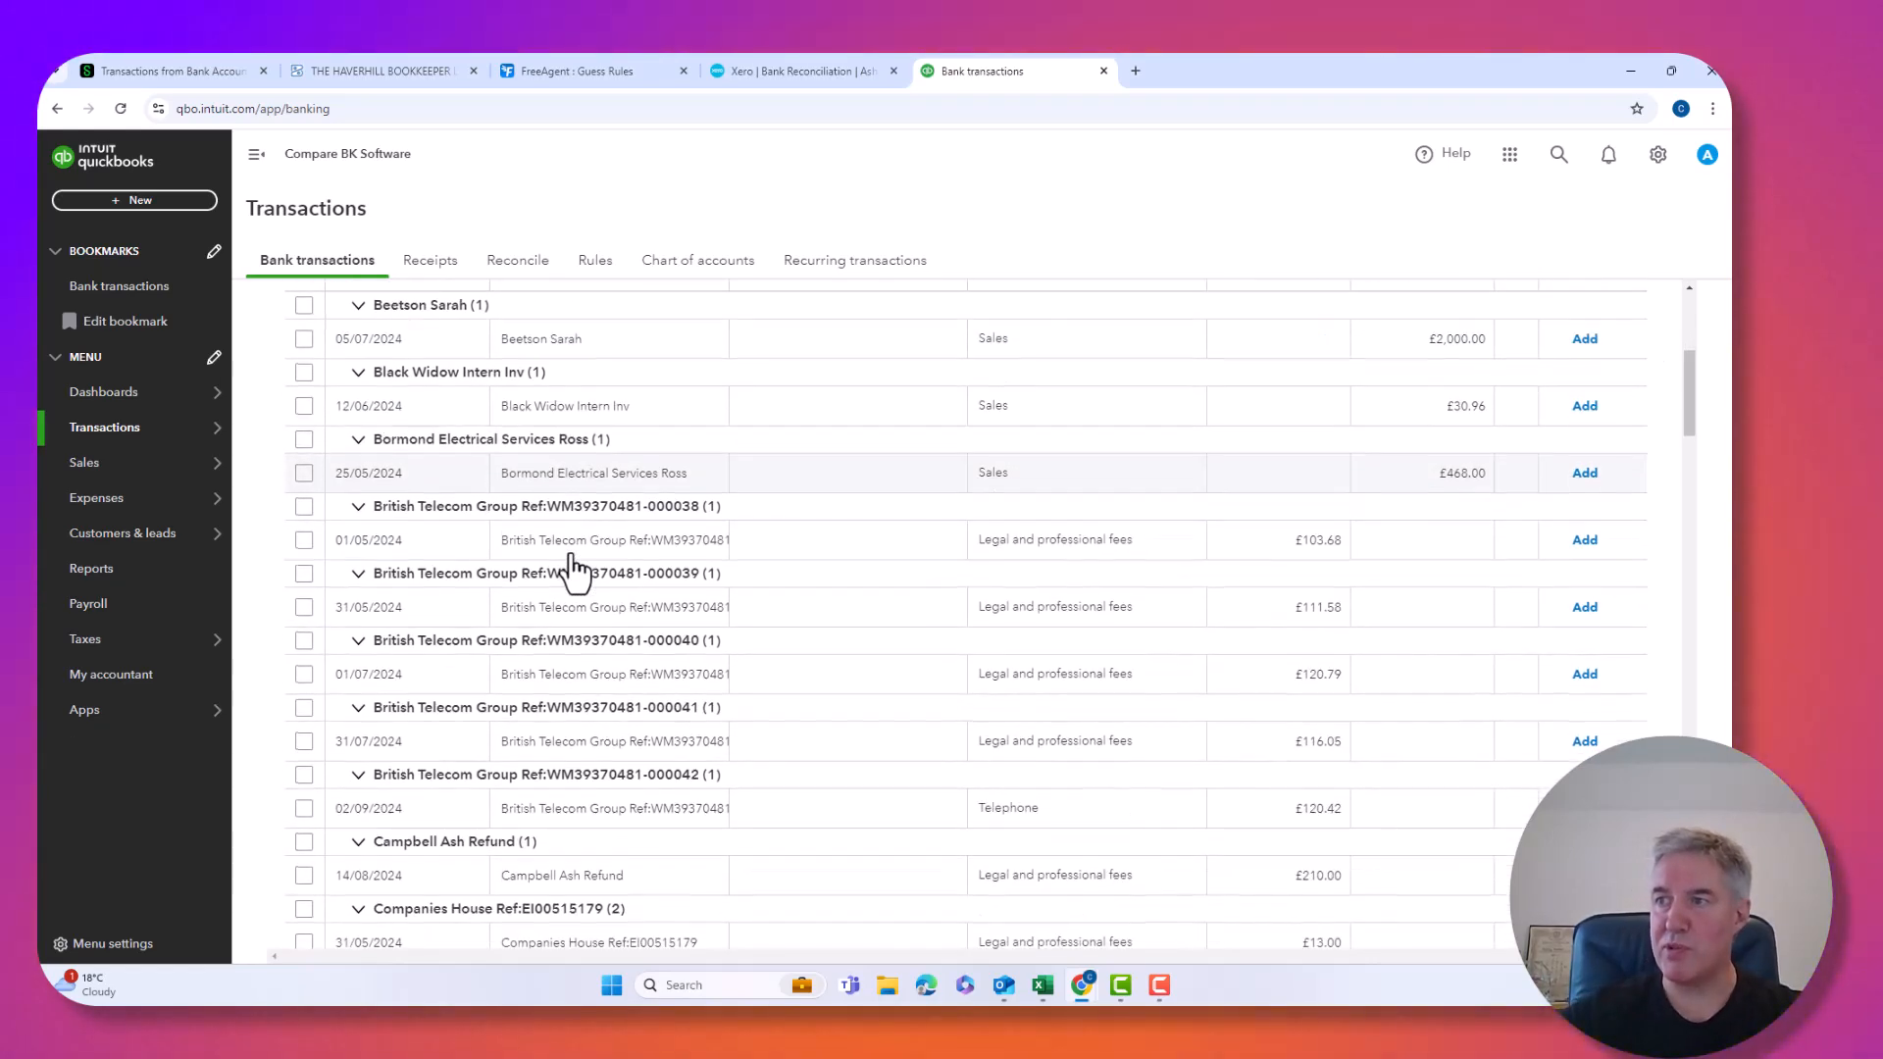
scroll(471, 515, "down", 6)
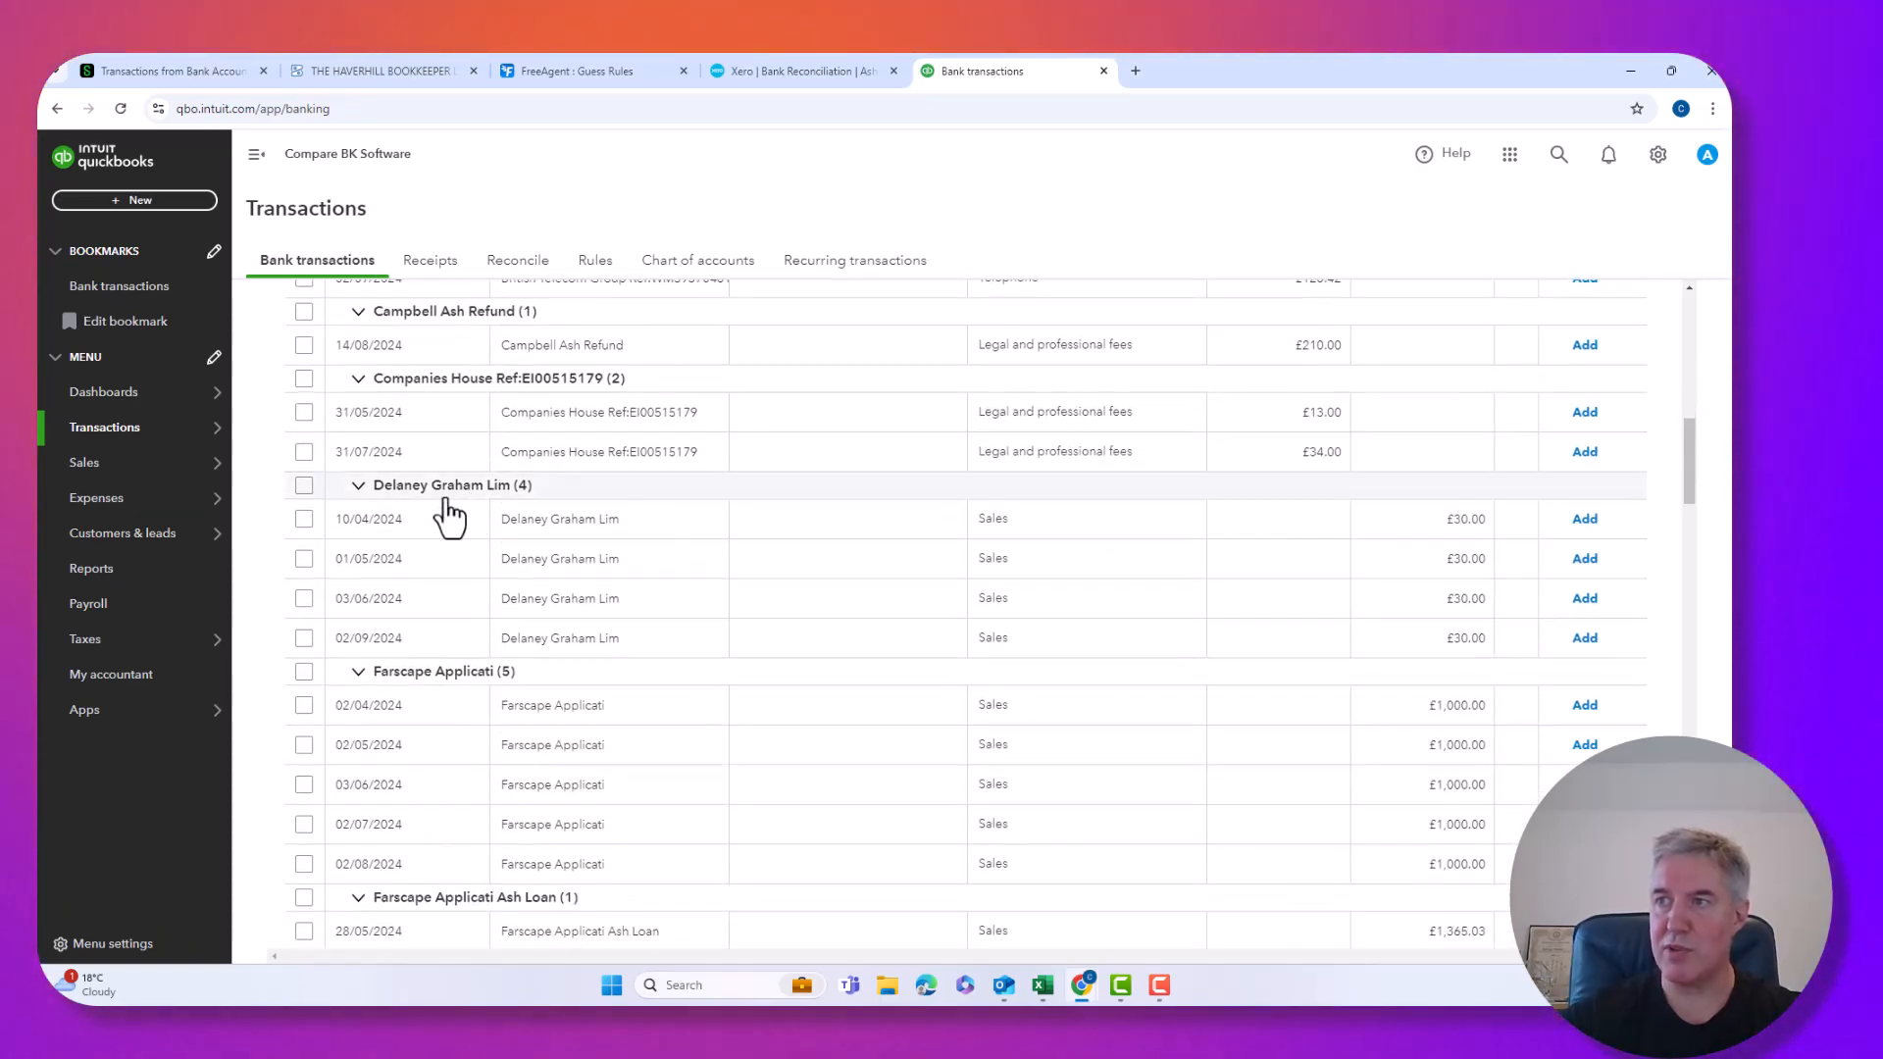
scroll(353, 608, "down", 1)
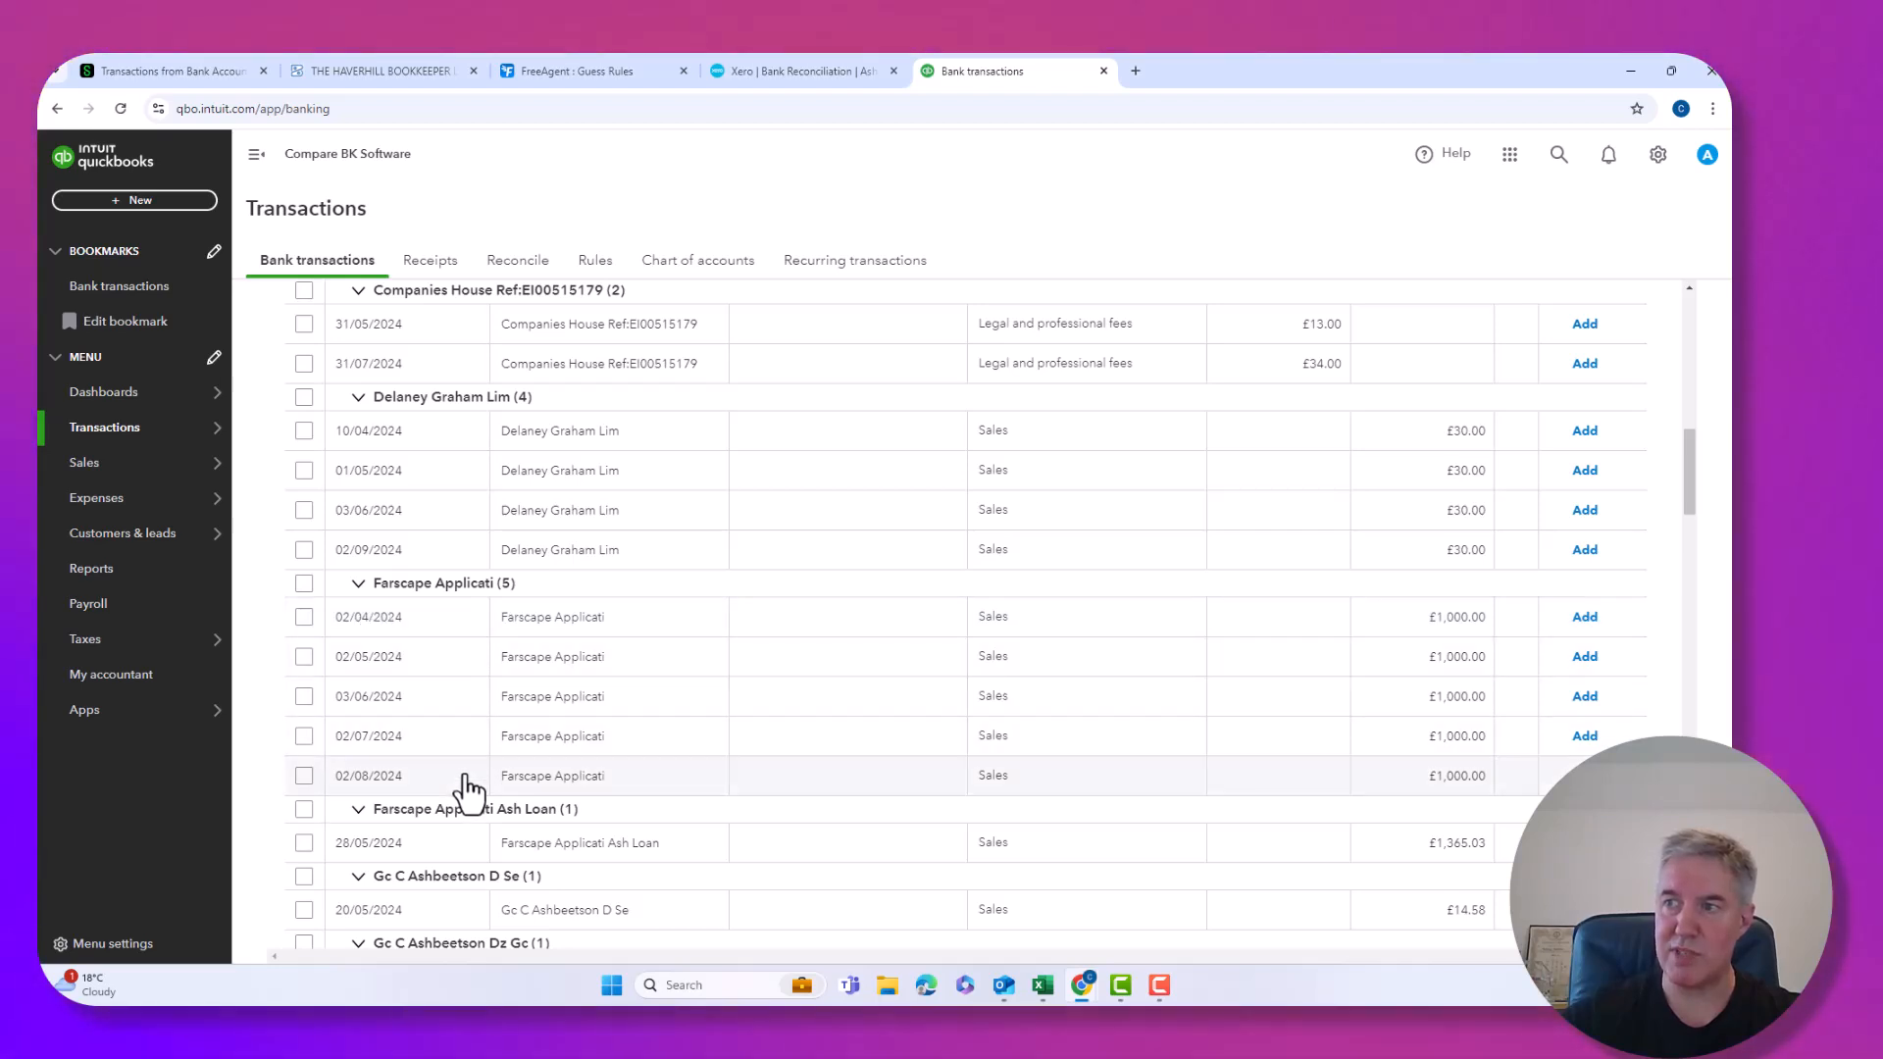
Batch-edit the five Farscape Applicati receipts as Sales deposits totalling £5,000.00 and accept them.
left_click(304, 585)
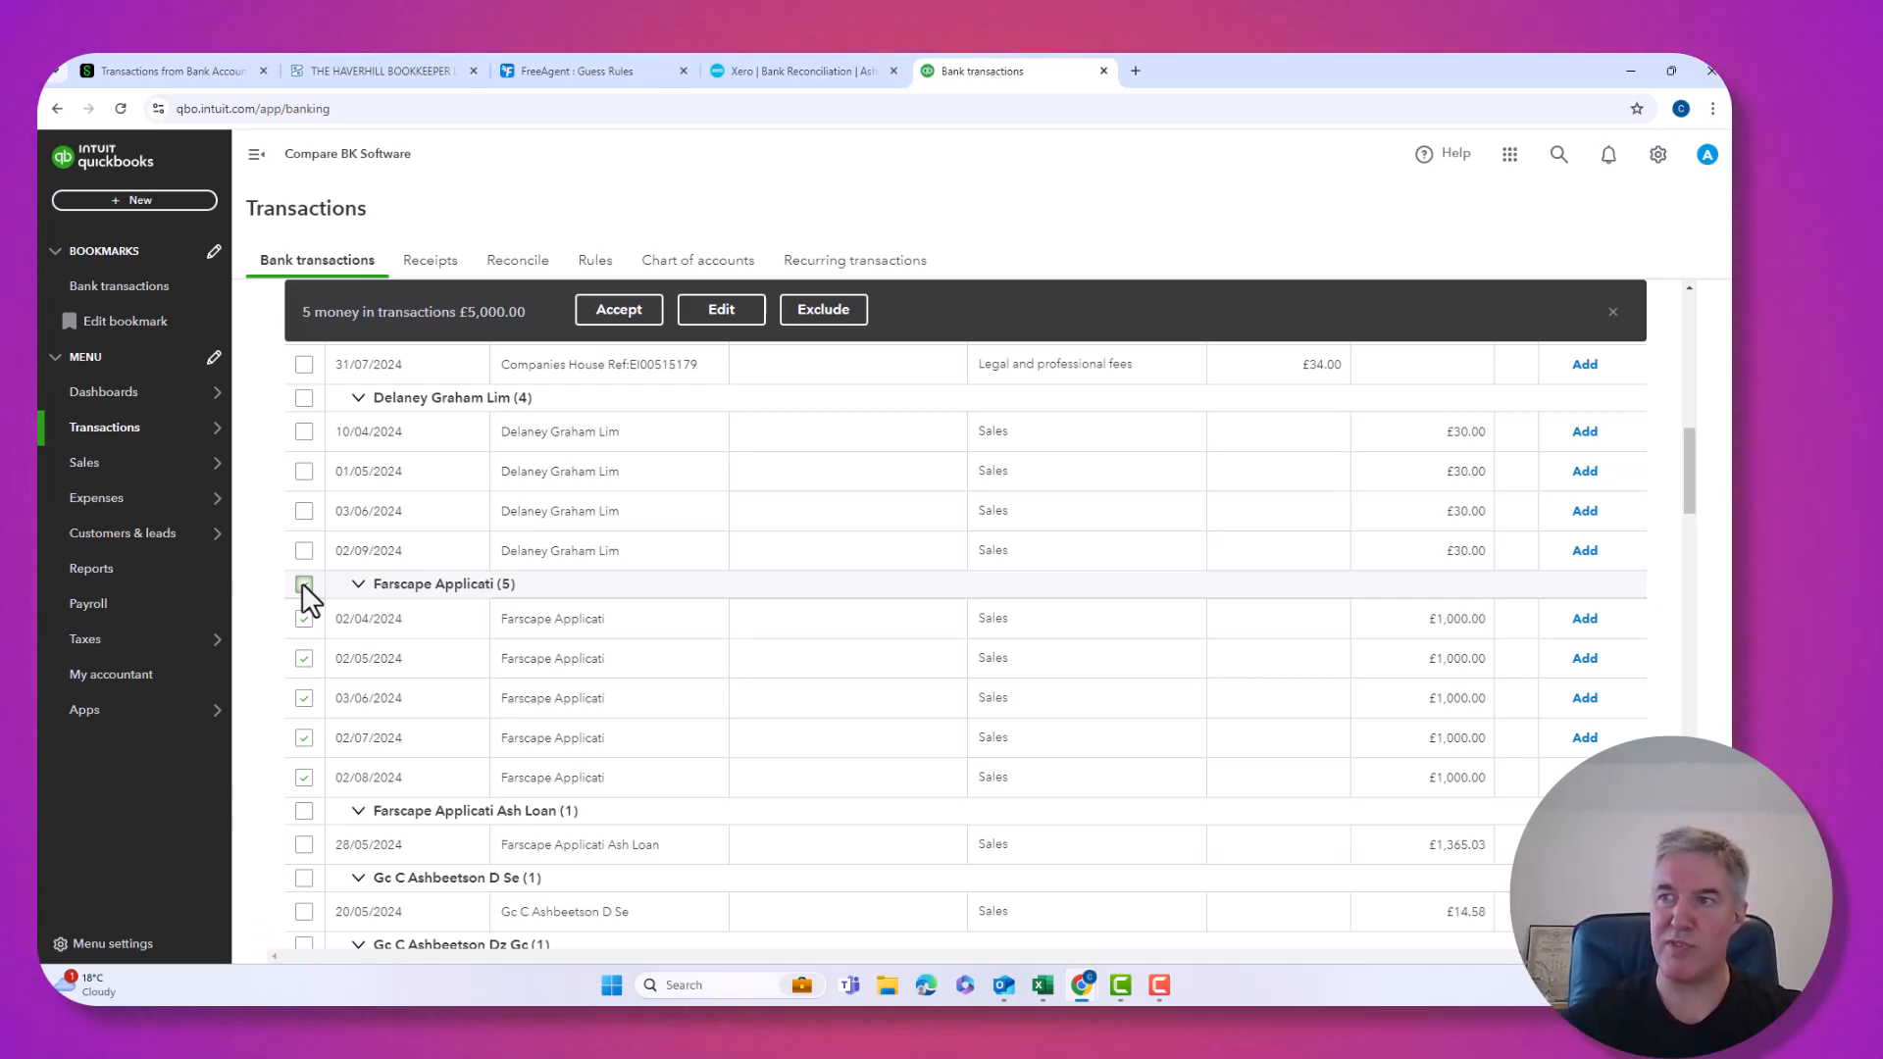
left_click(722, 310)
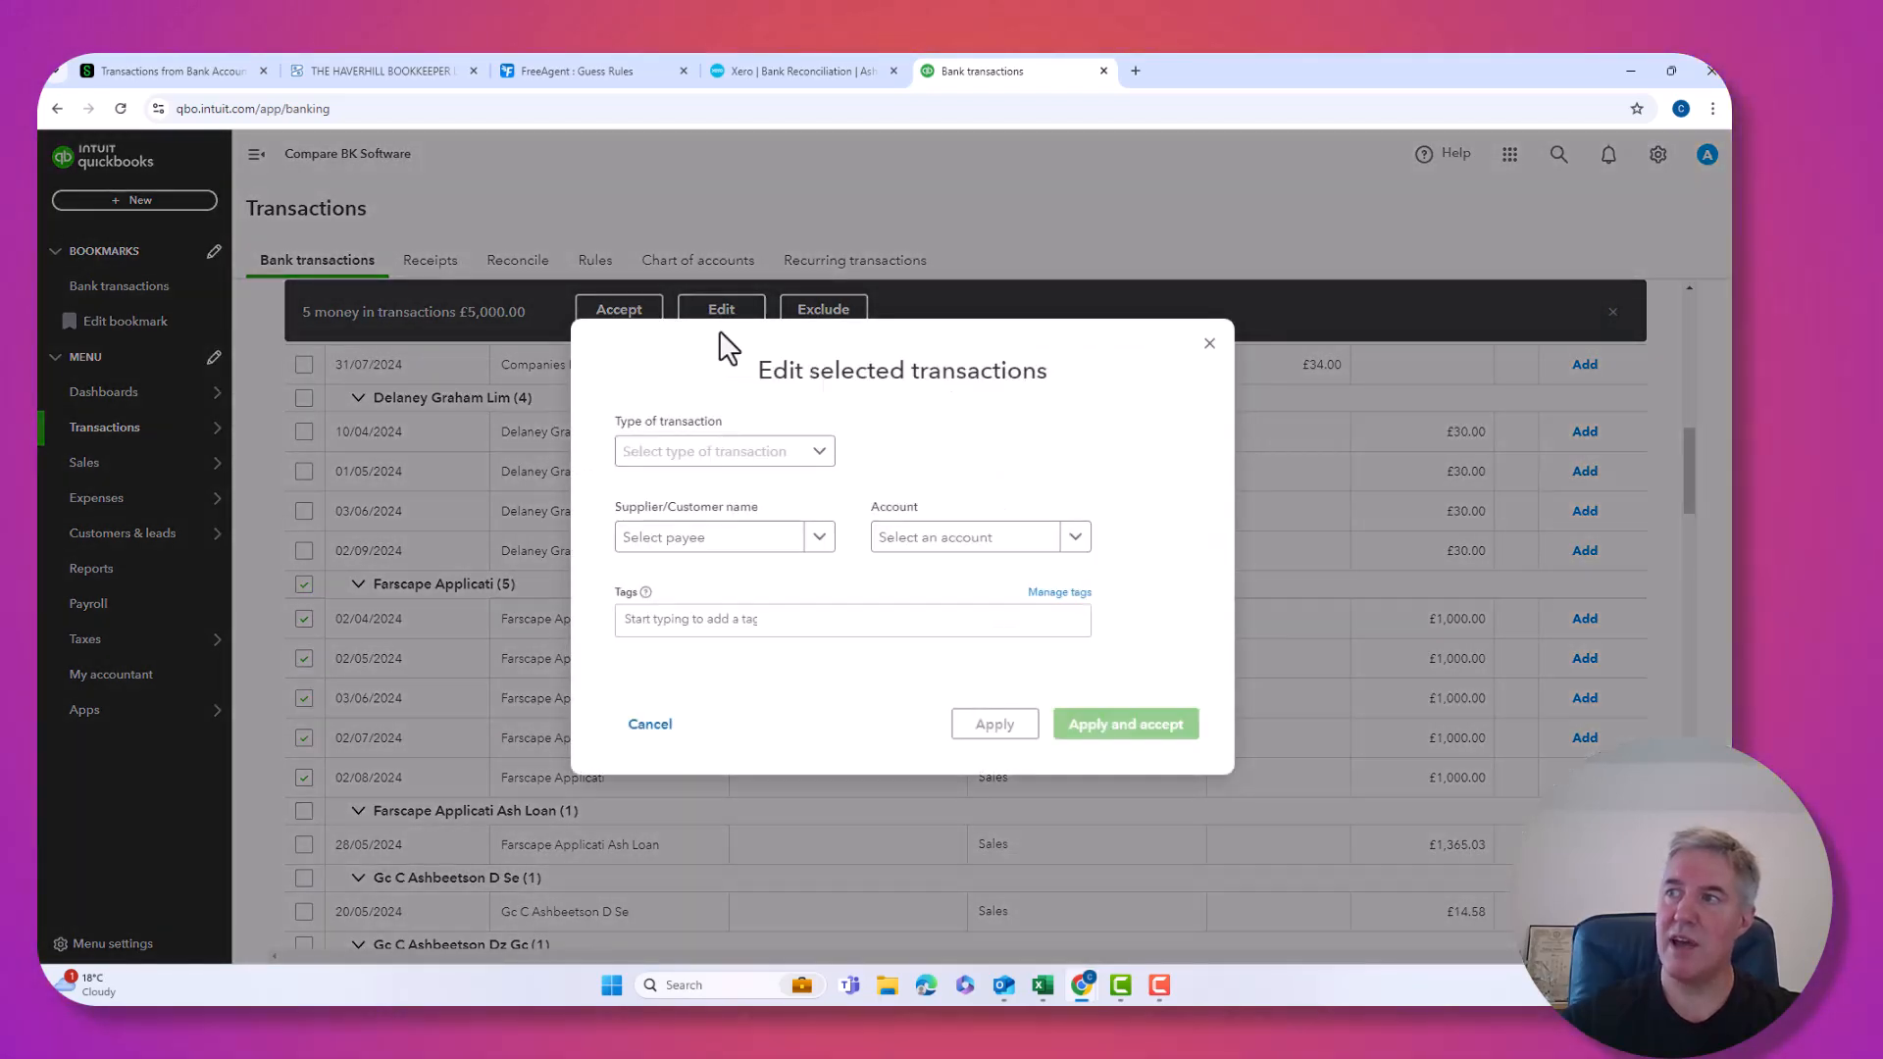
left_click(770, 457)
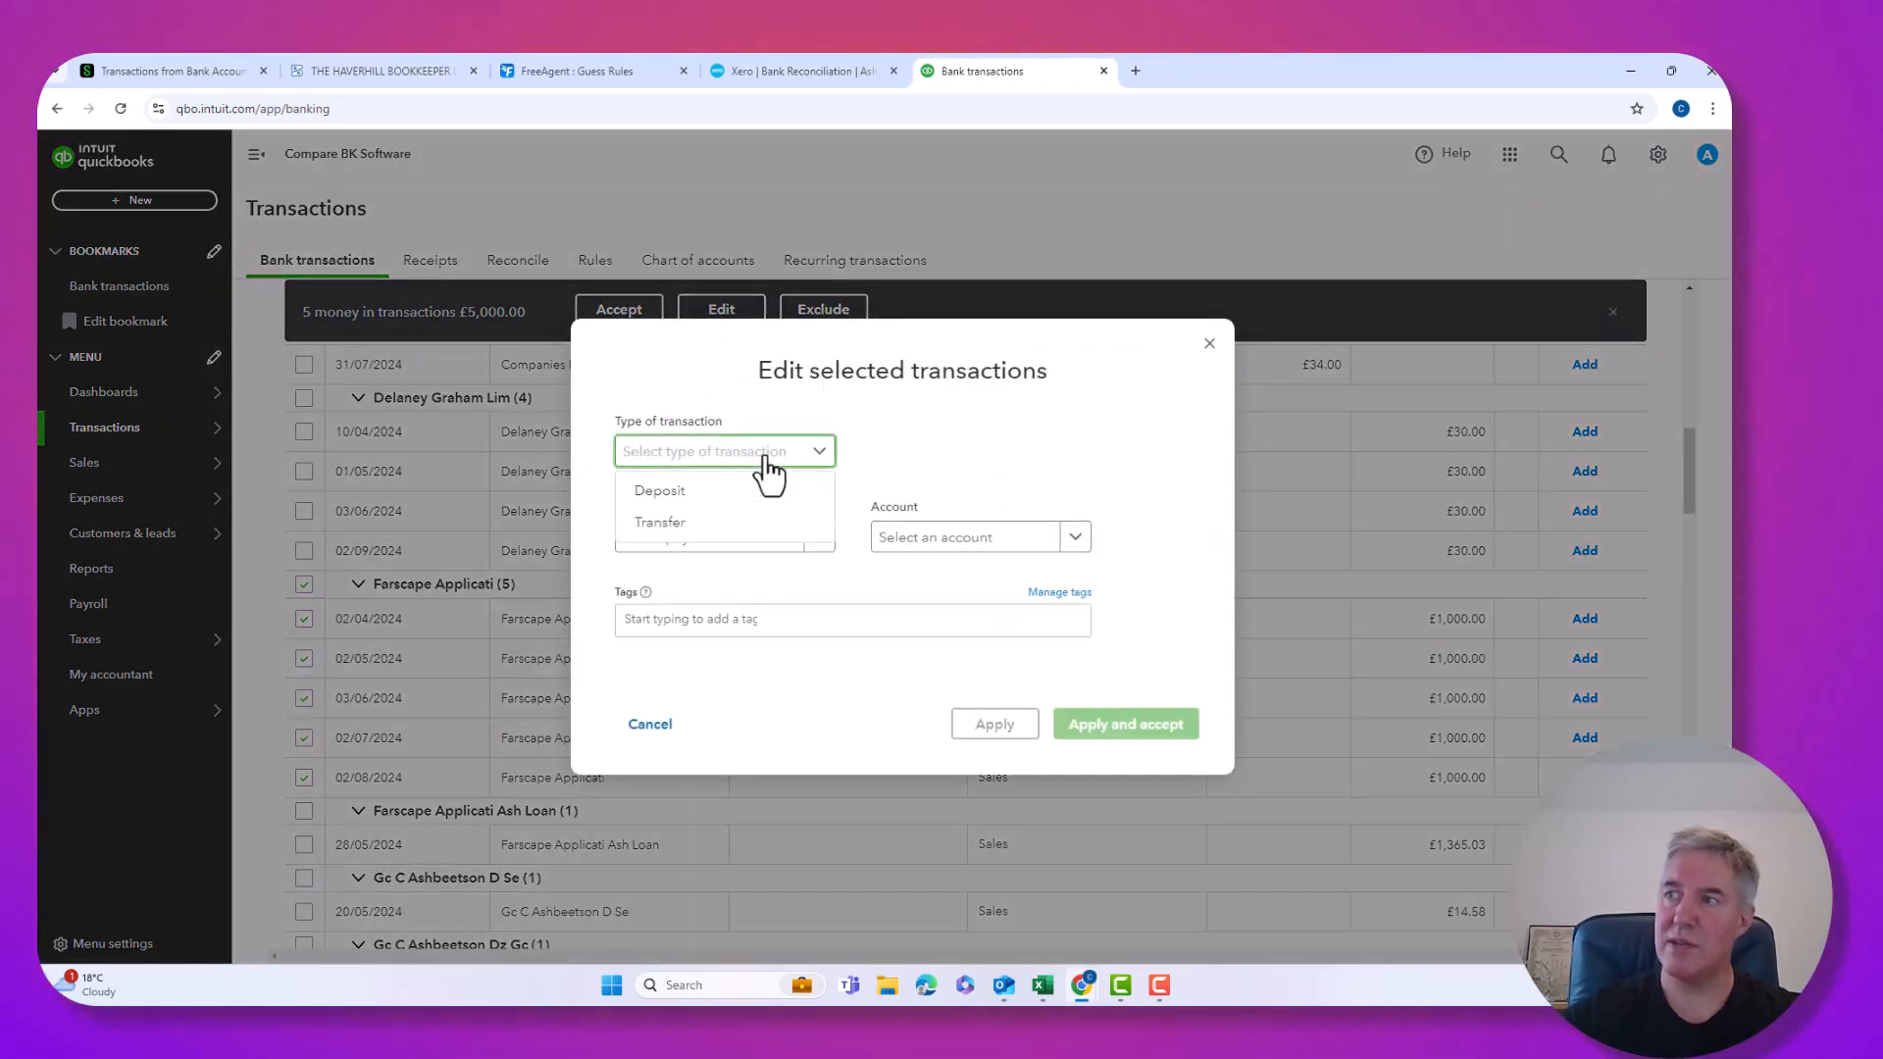
left_click(675, 495)
left_click(969, 545)
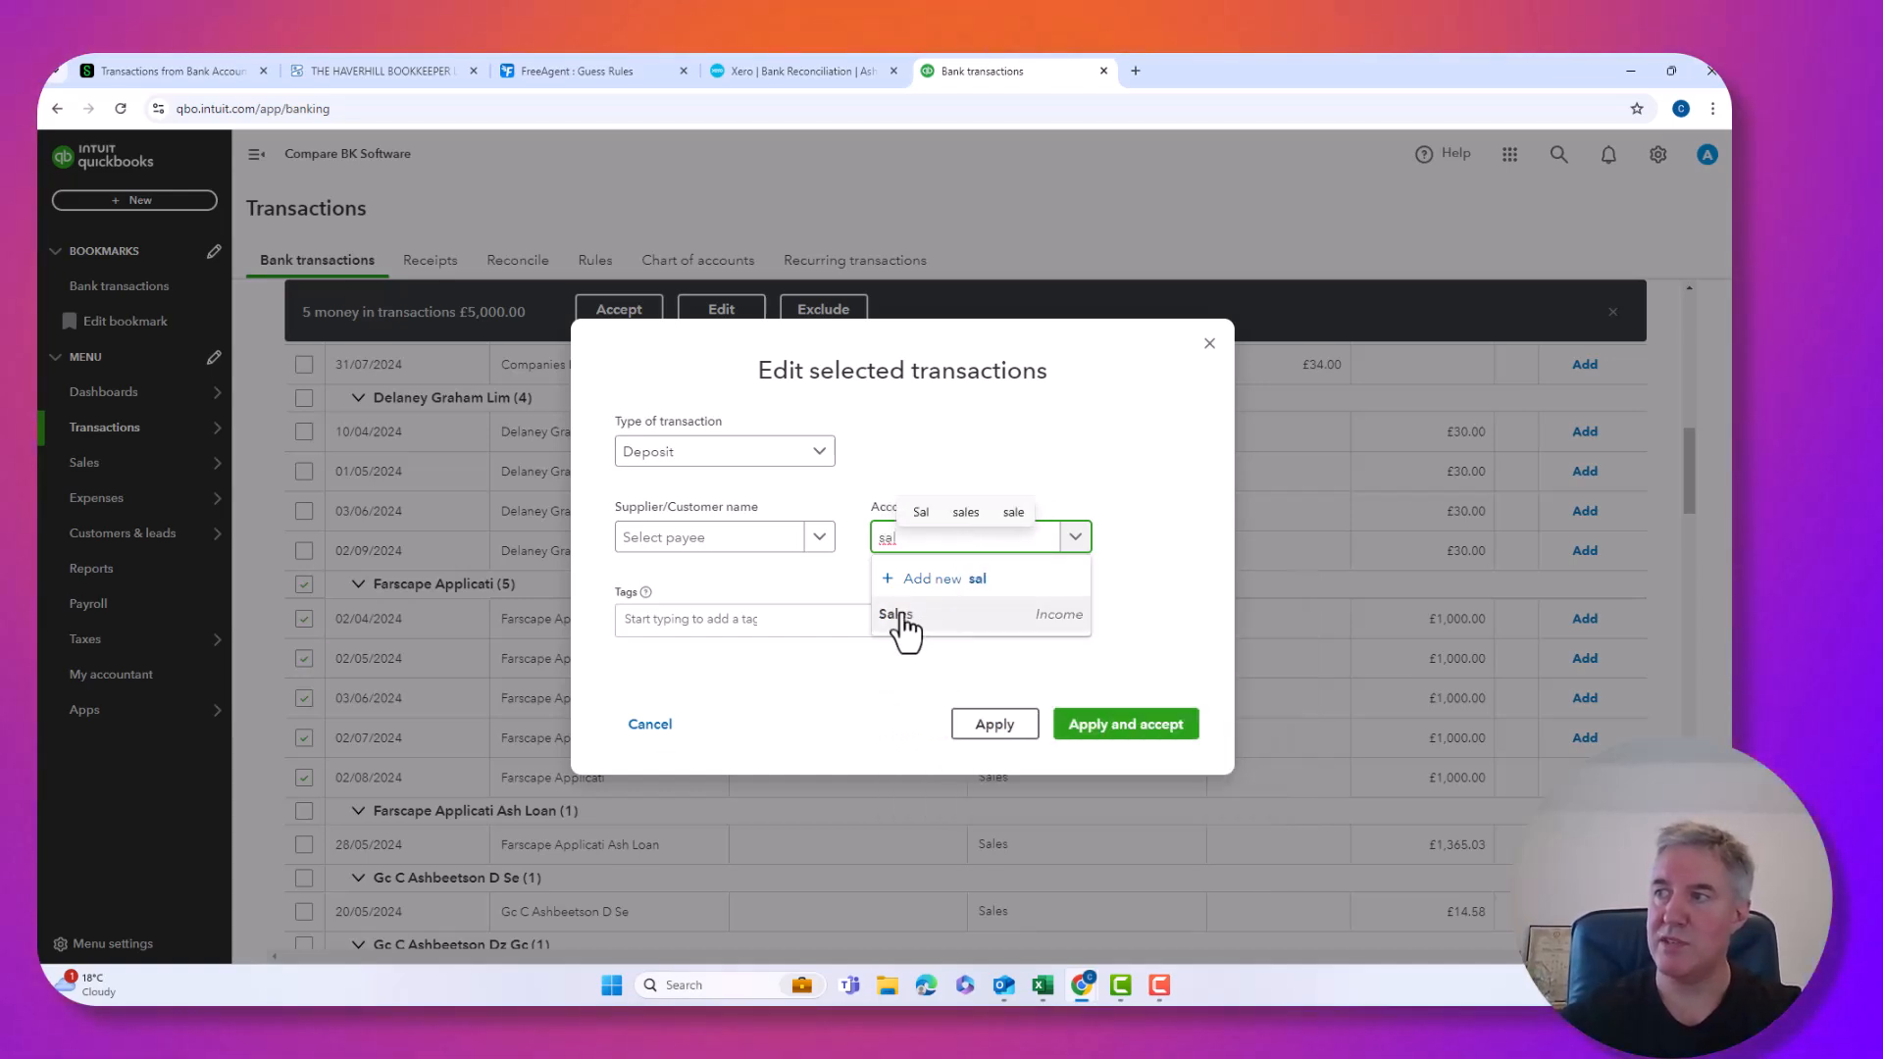
left_click(1125, 732)
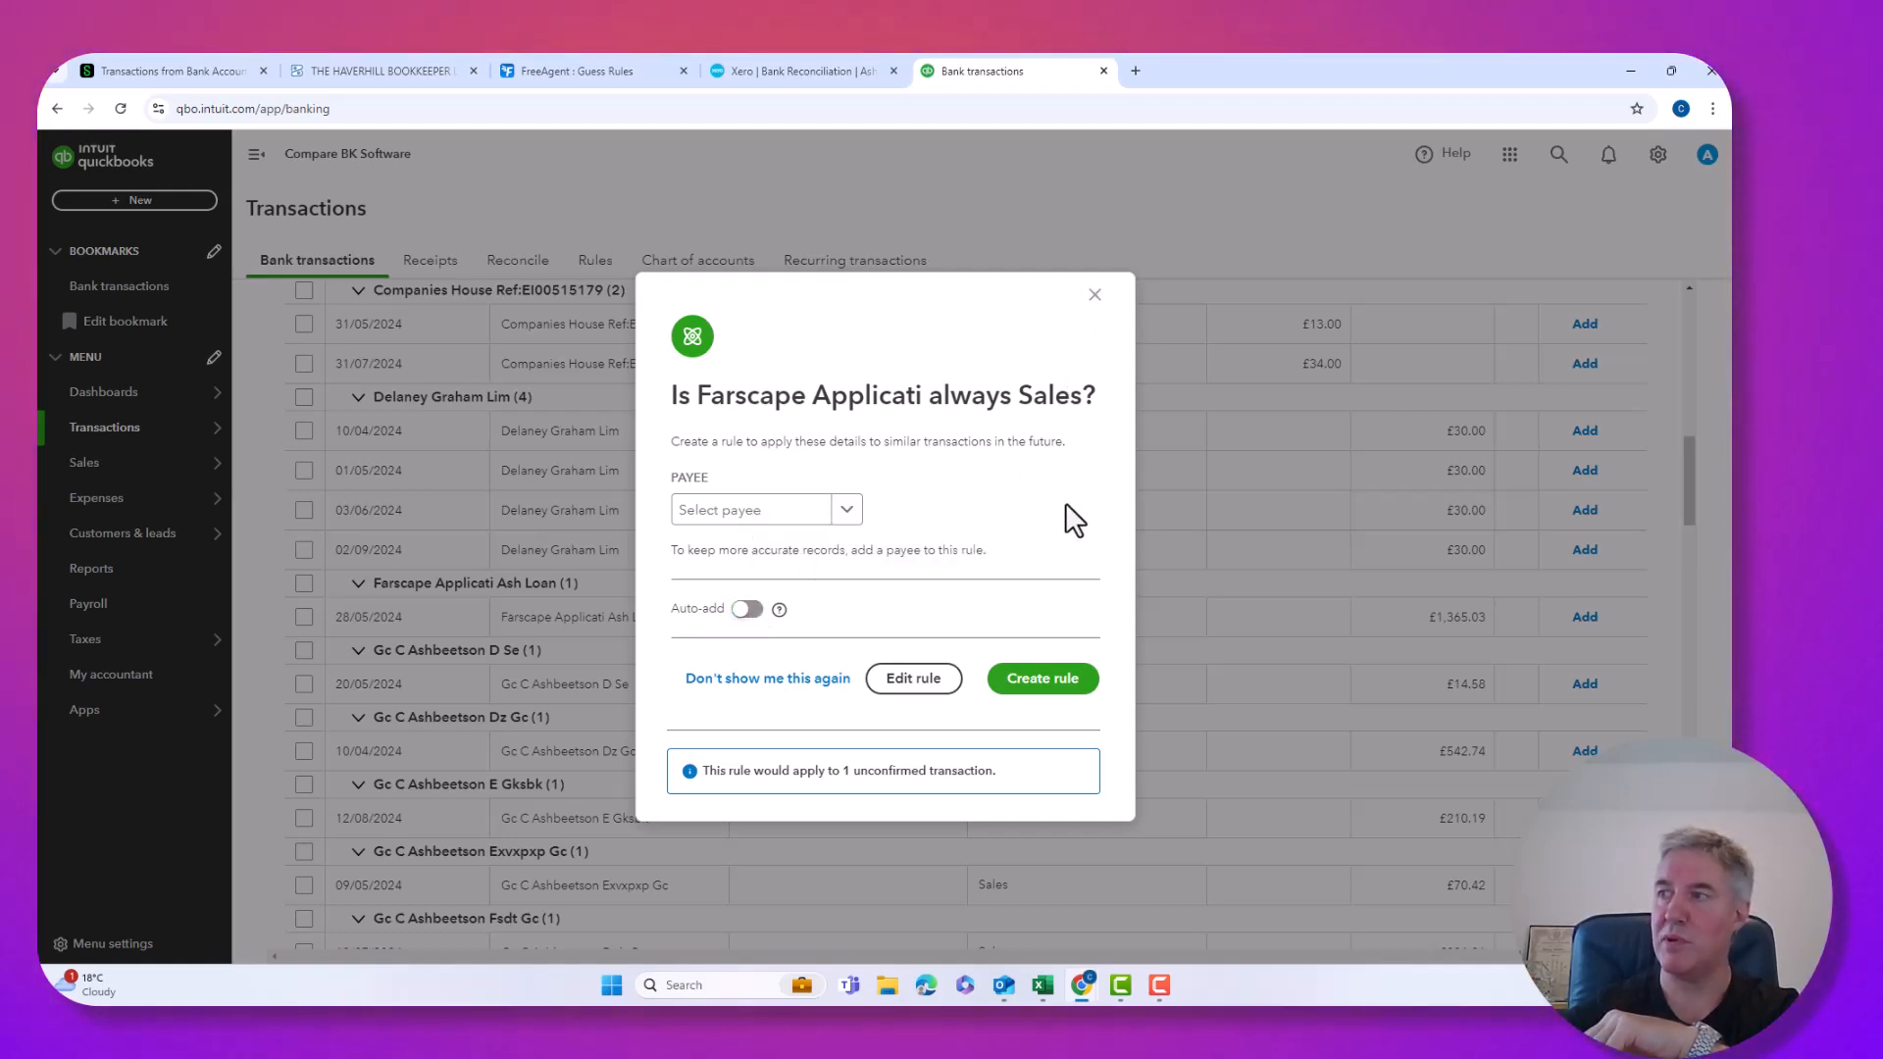
Dismiss the suggested Farscape Applicati Sales rule without creating it.
left_click(1095, 295)
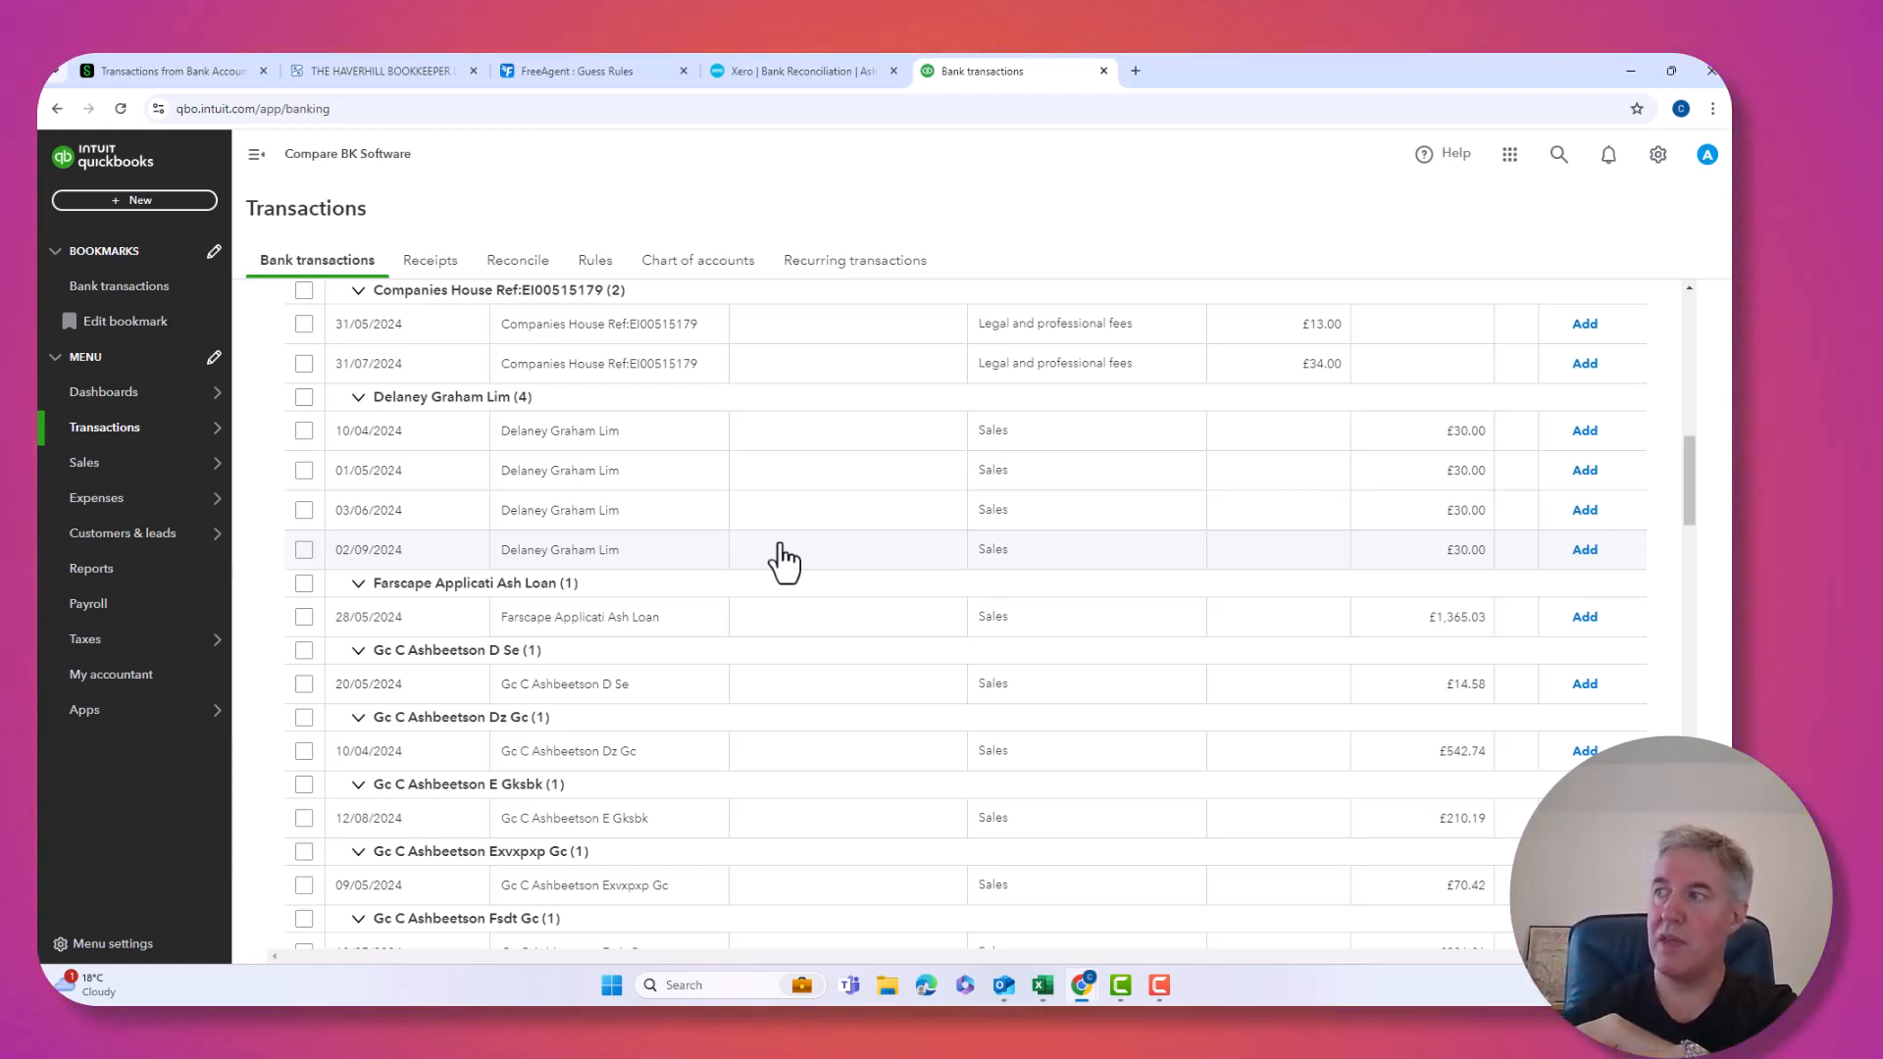
scroll(782, 561, "up", 1)
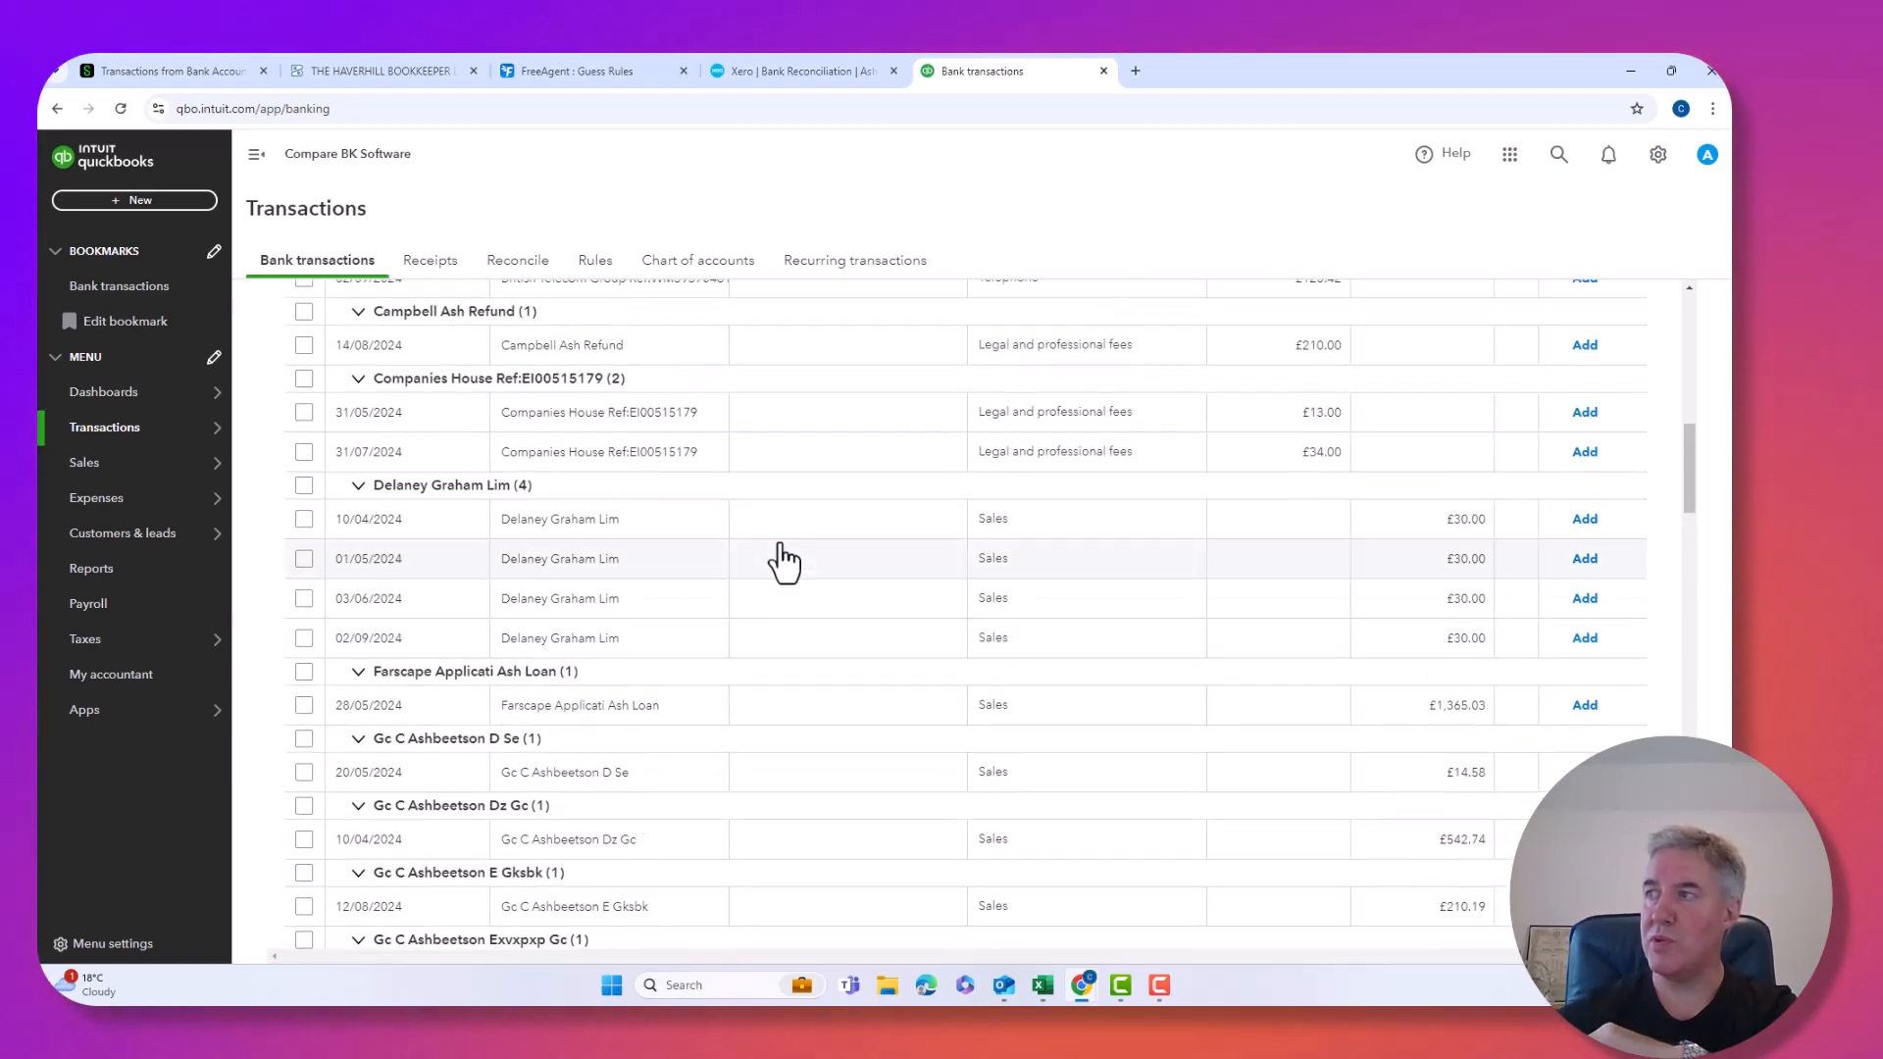
scroll(782, 561, "up", 3)
scroll(782, 562, "up", 6)
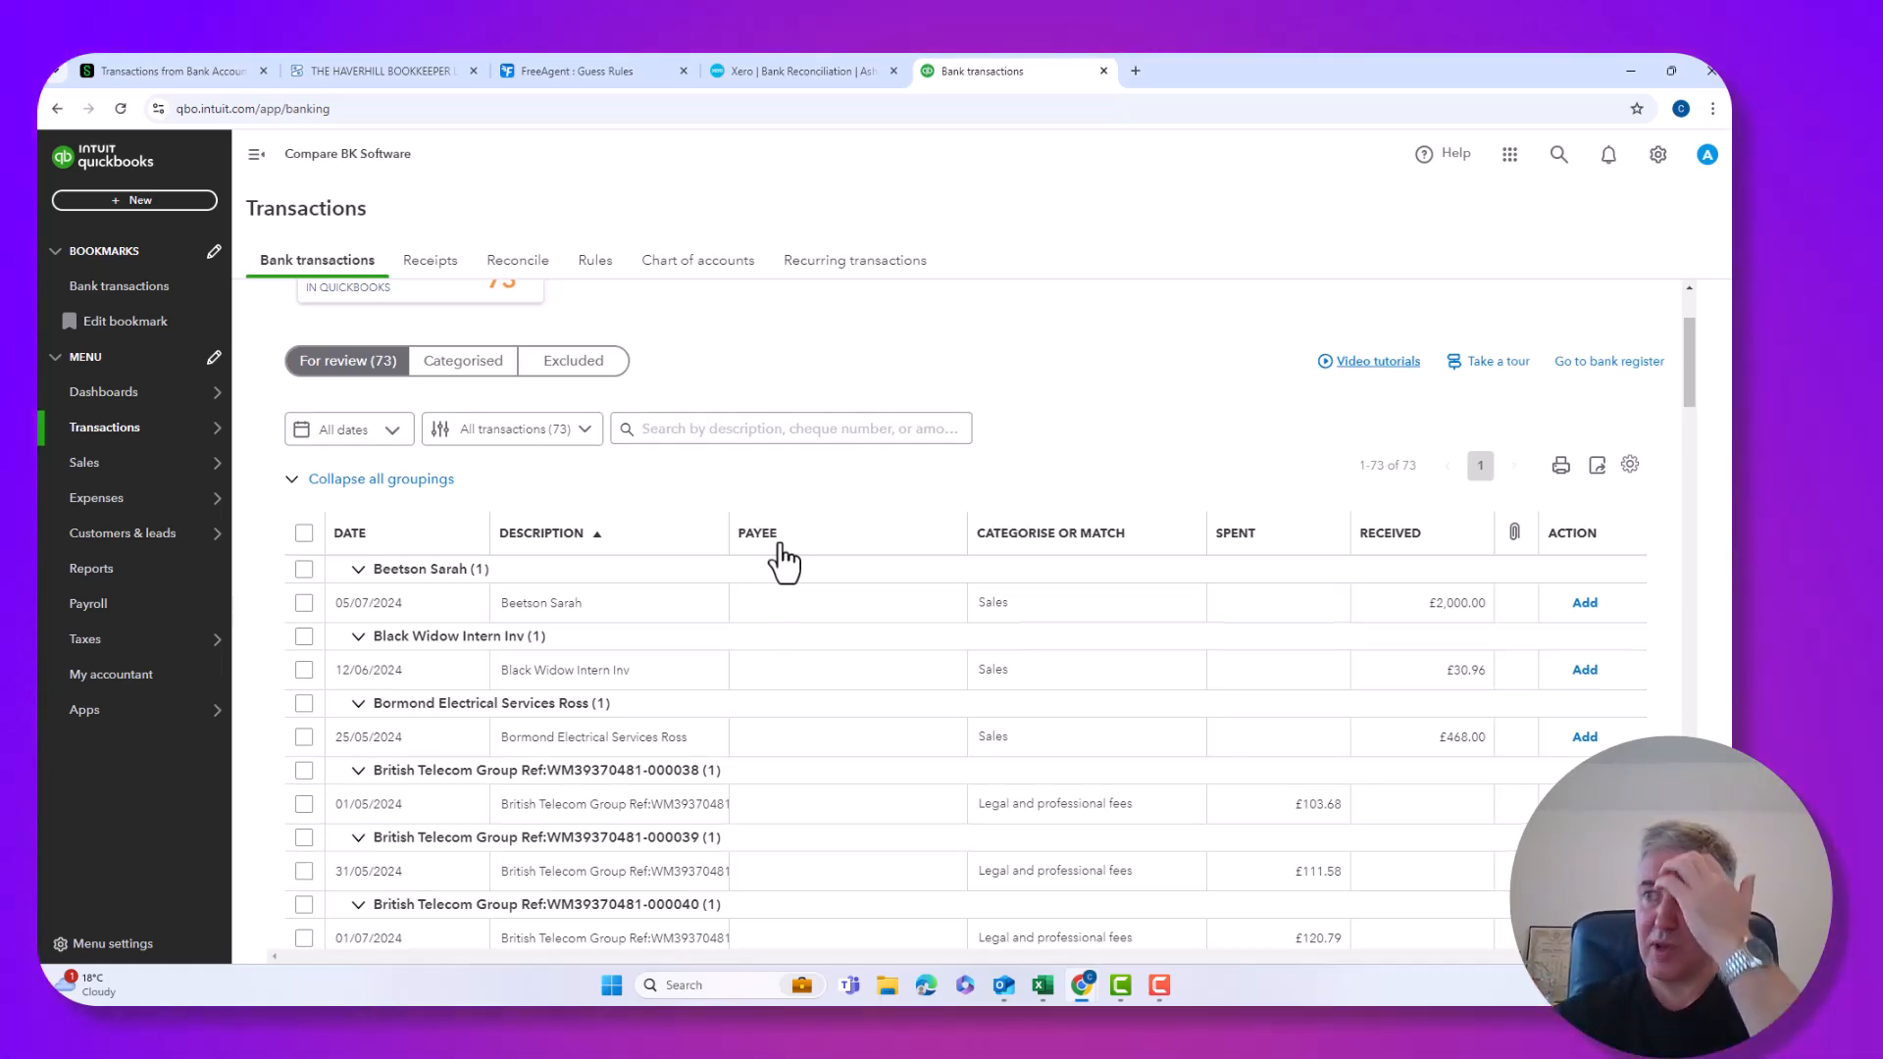
scroll(779, 579, "down", 3)
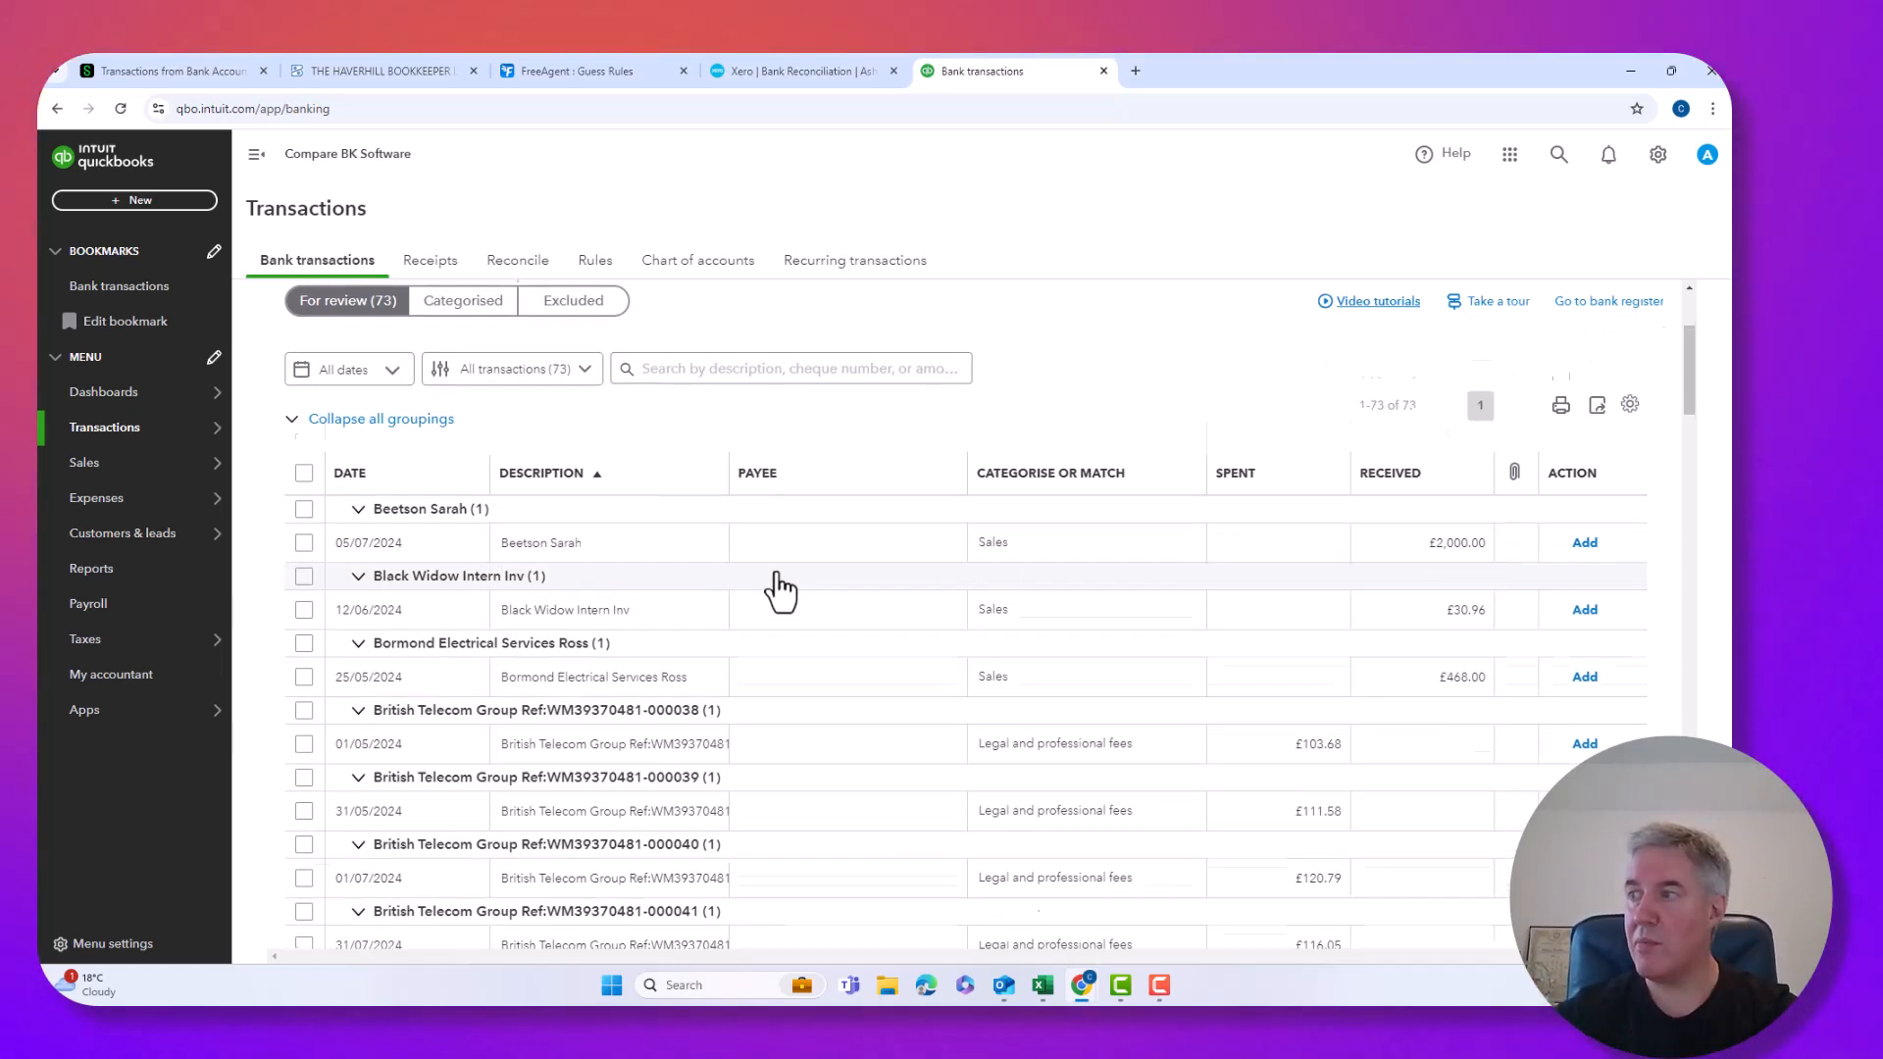
scroll(780, 594, "down", 9)
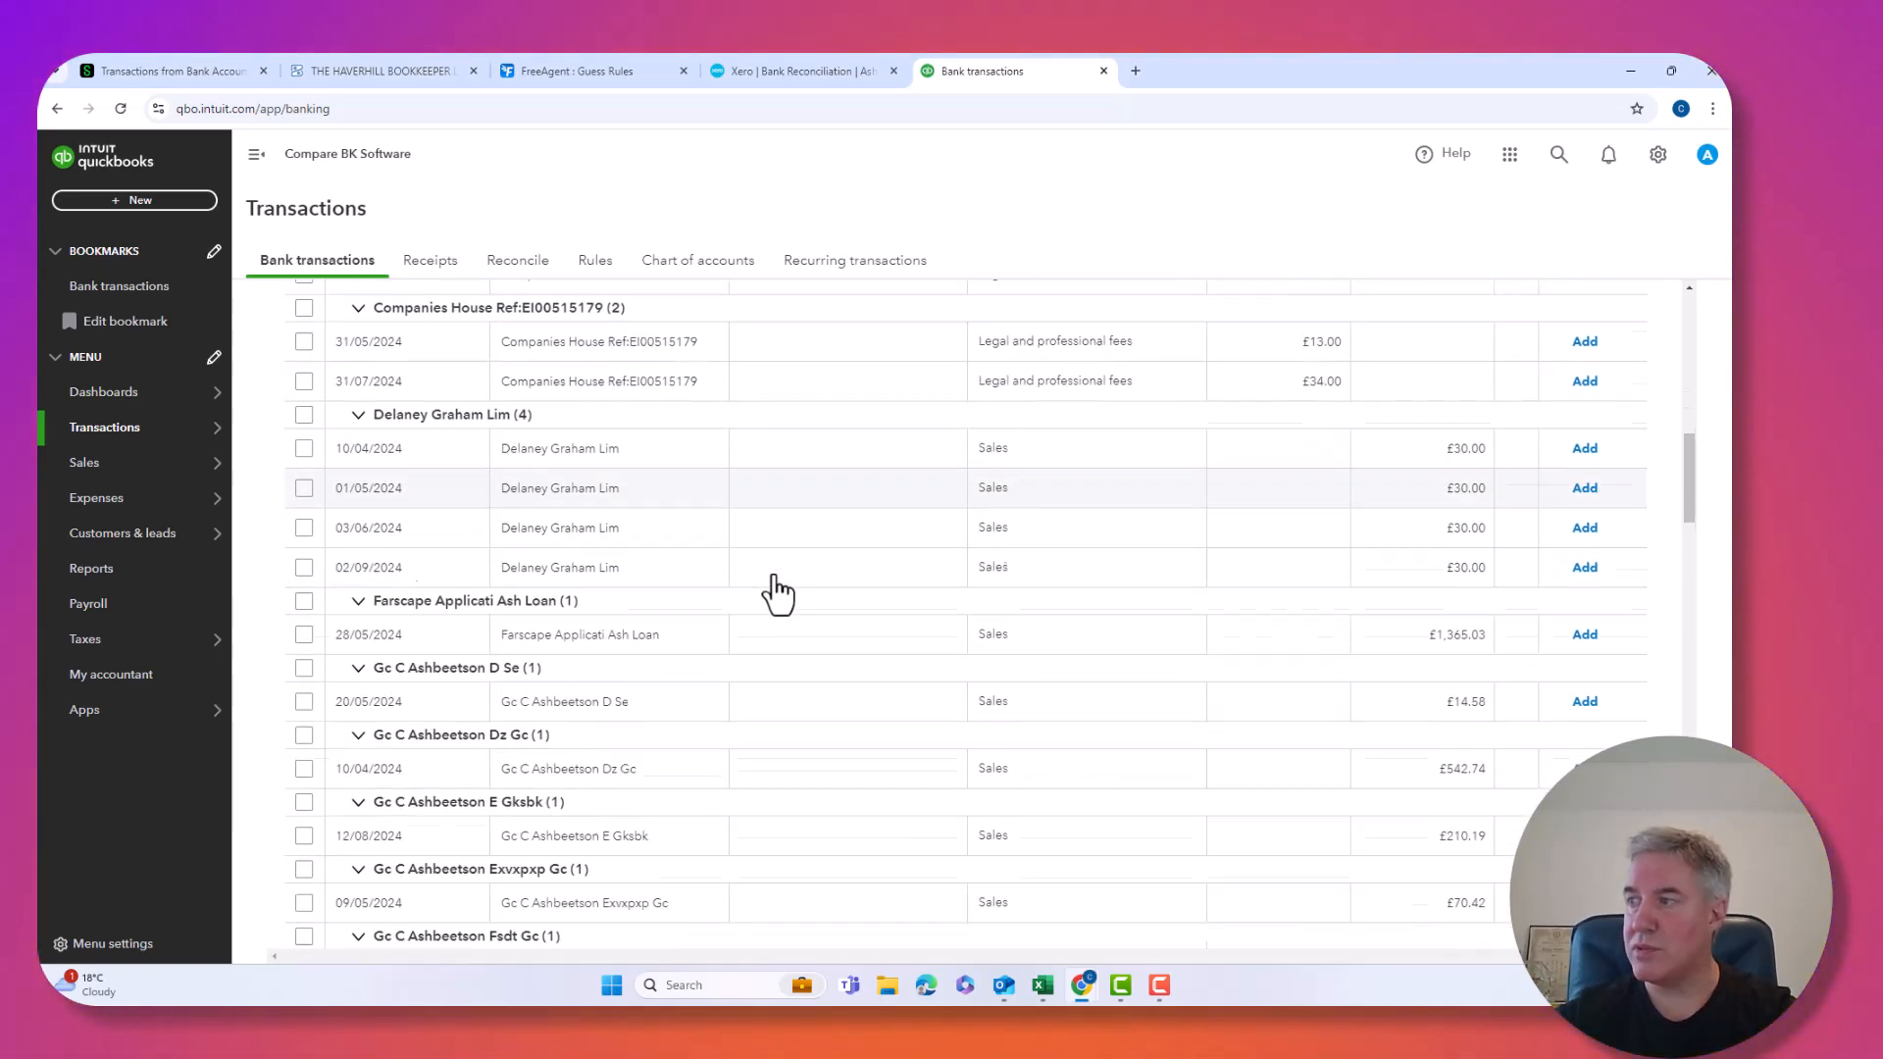
scroll(780, 593, "down", 10)
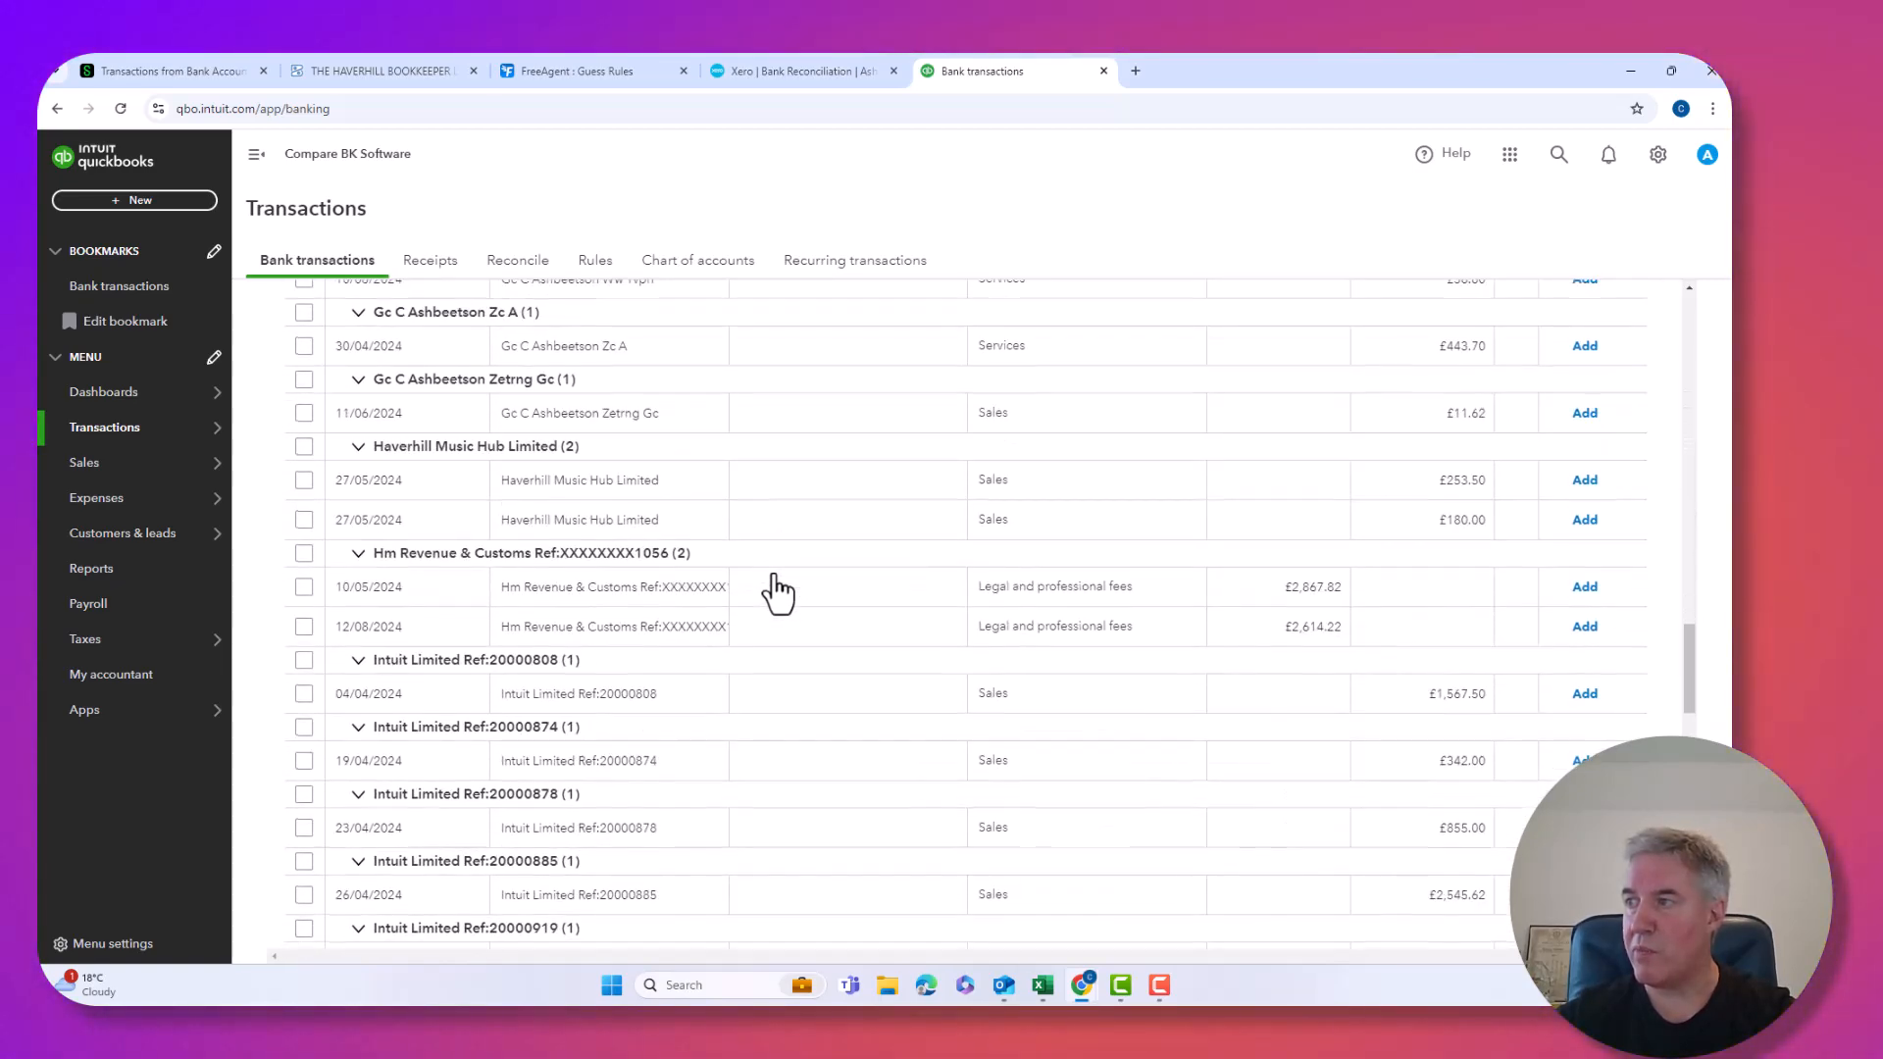
Expand the 10/05/2024 £2,867.82 HMRC payment, keep Legal and professional fees, and choose Split.
left_click(1113, 589)
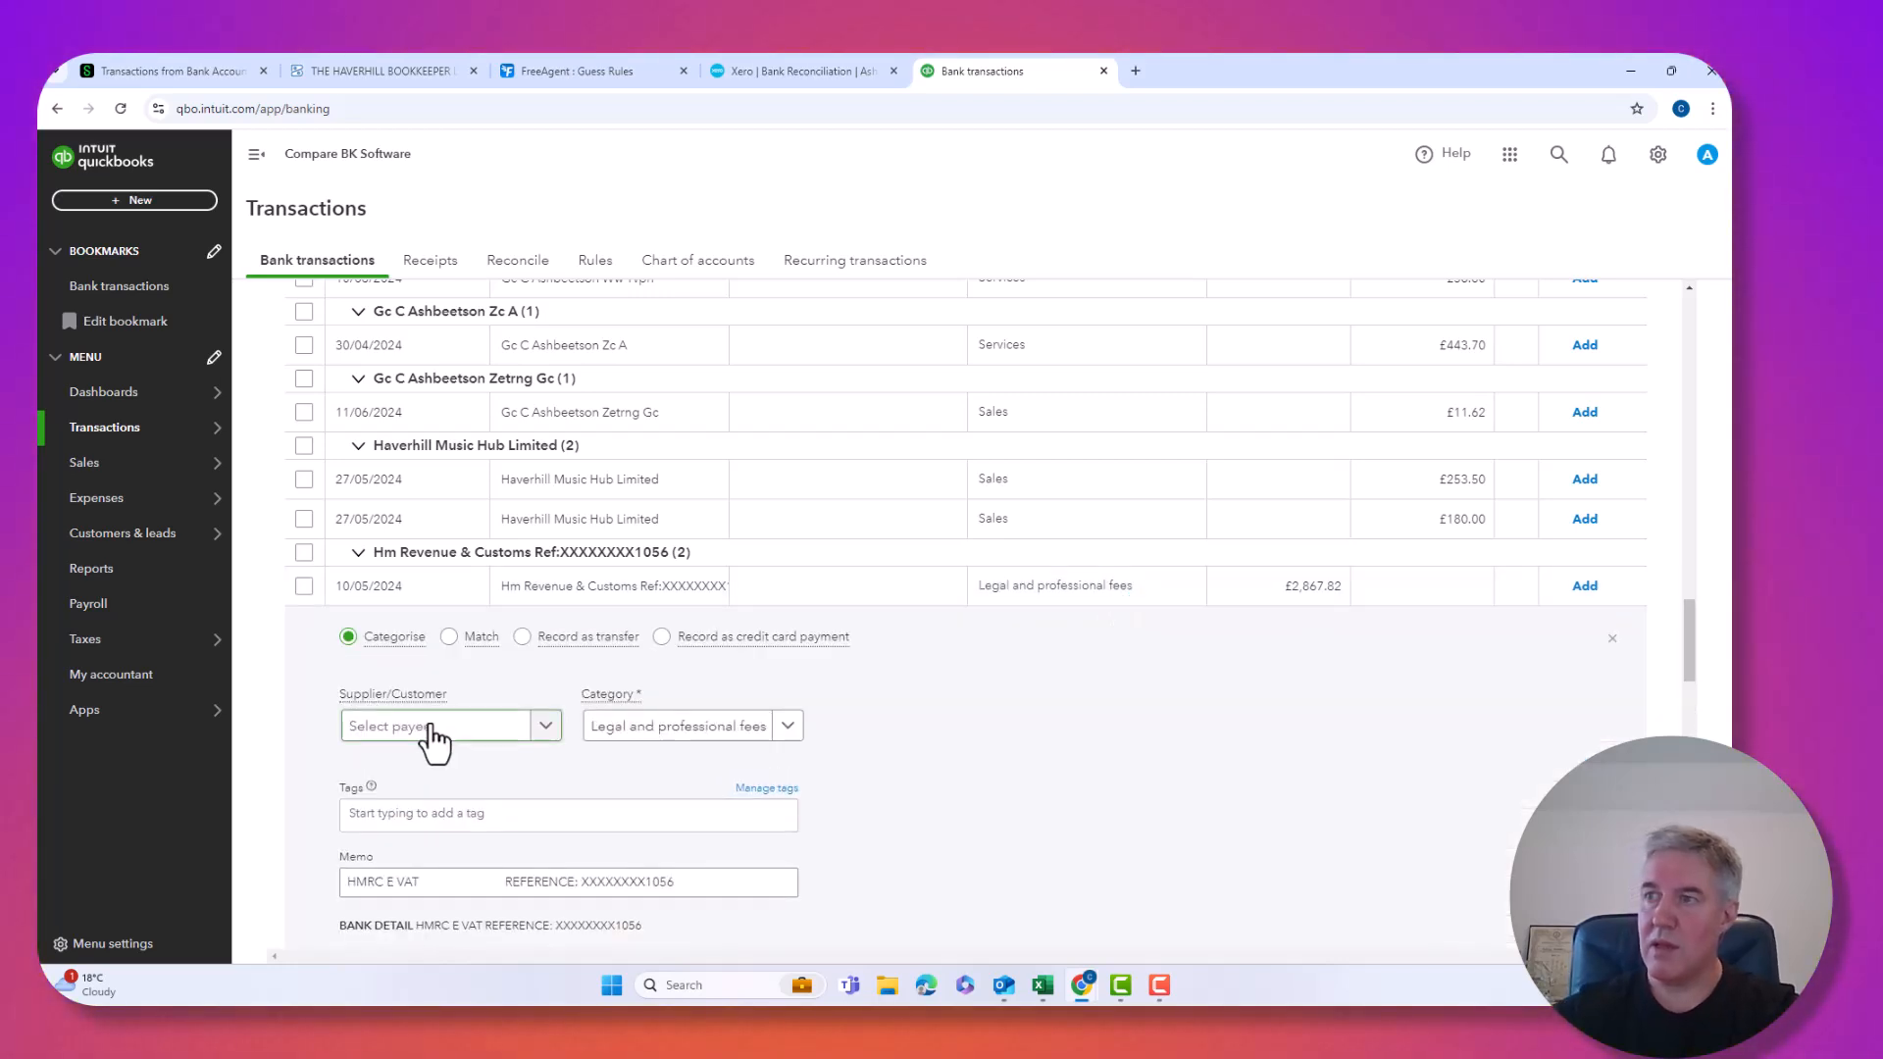
left_click(616, 727)
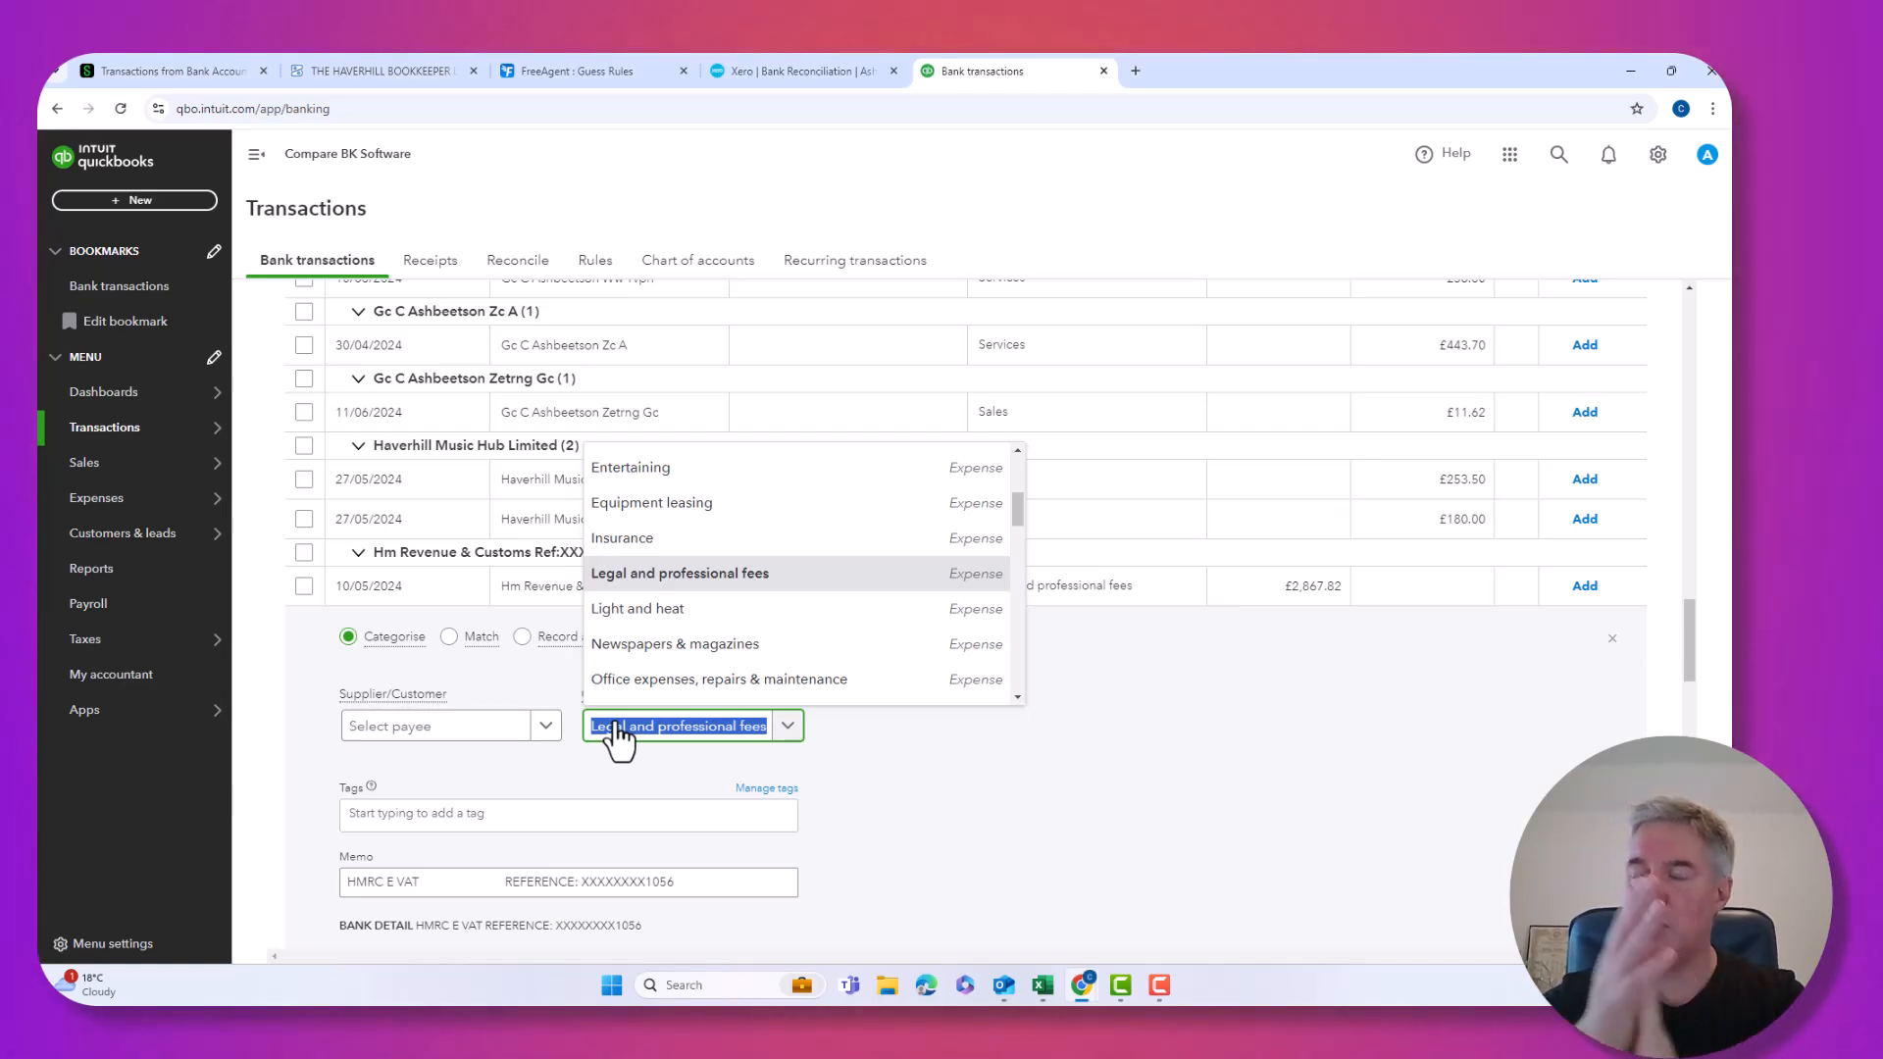
left_click(1217, 679)
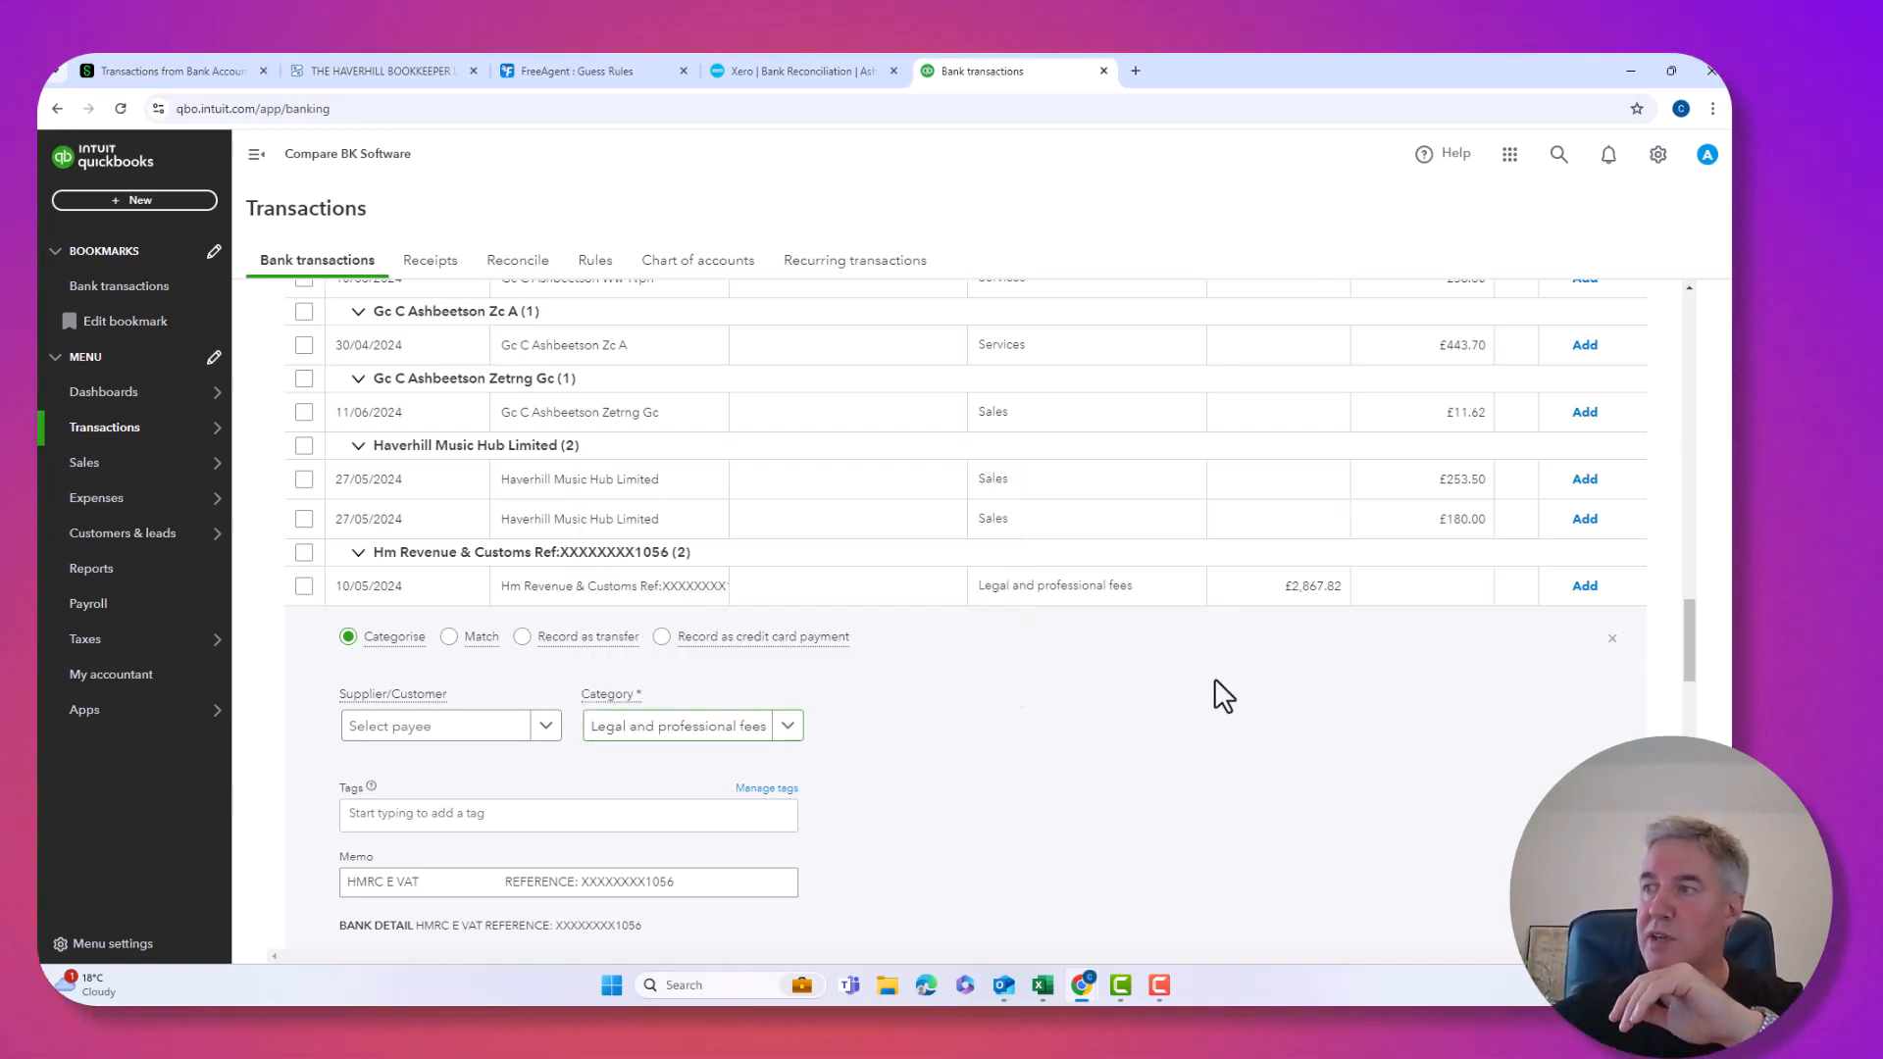
scroll(1226, 679, "down", 2)
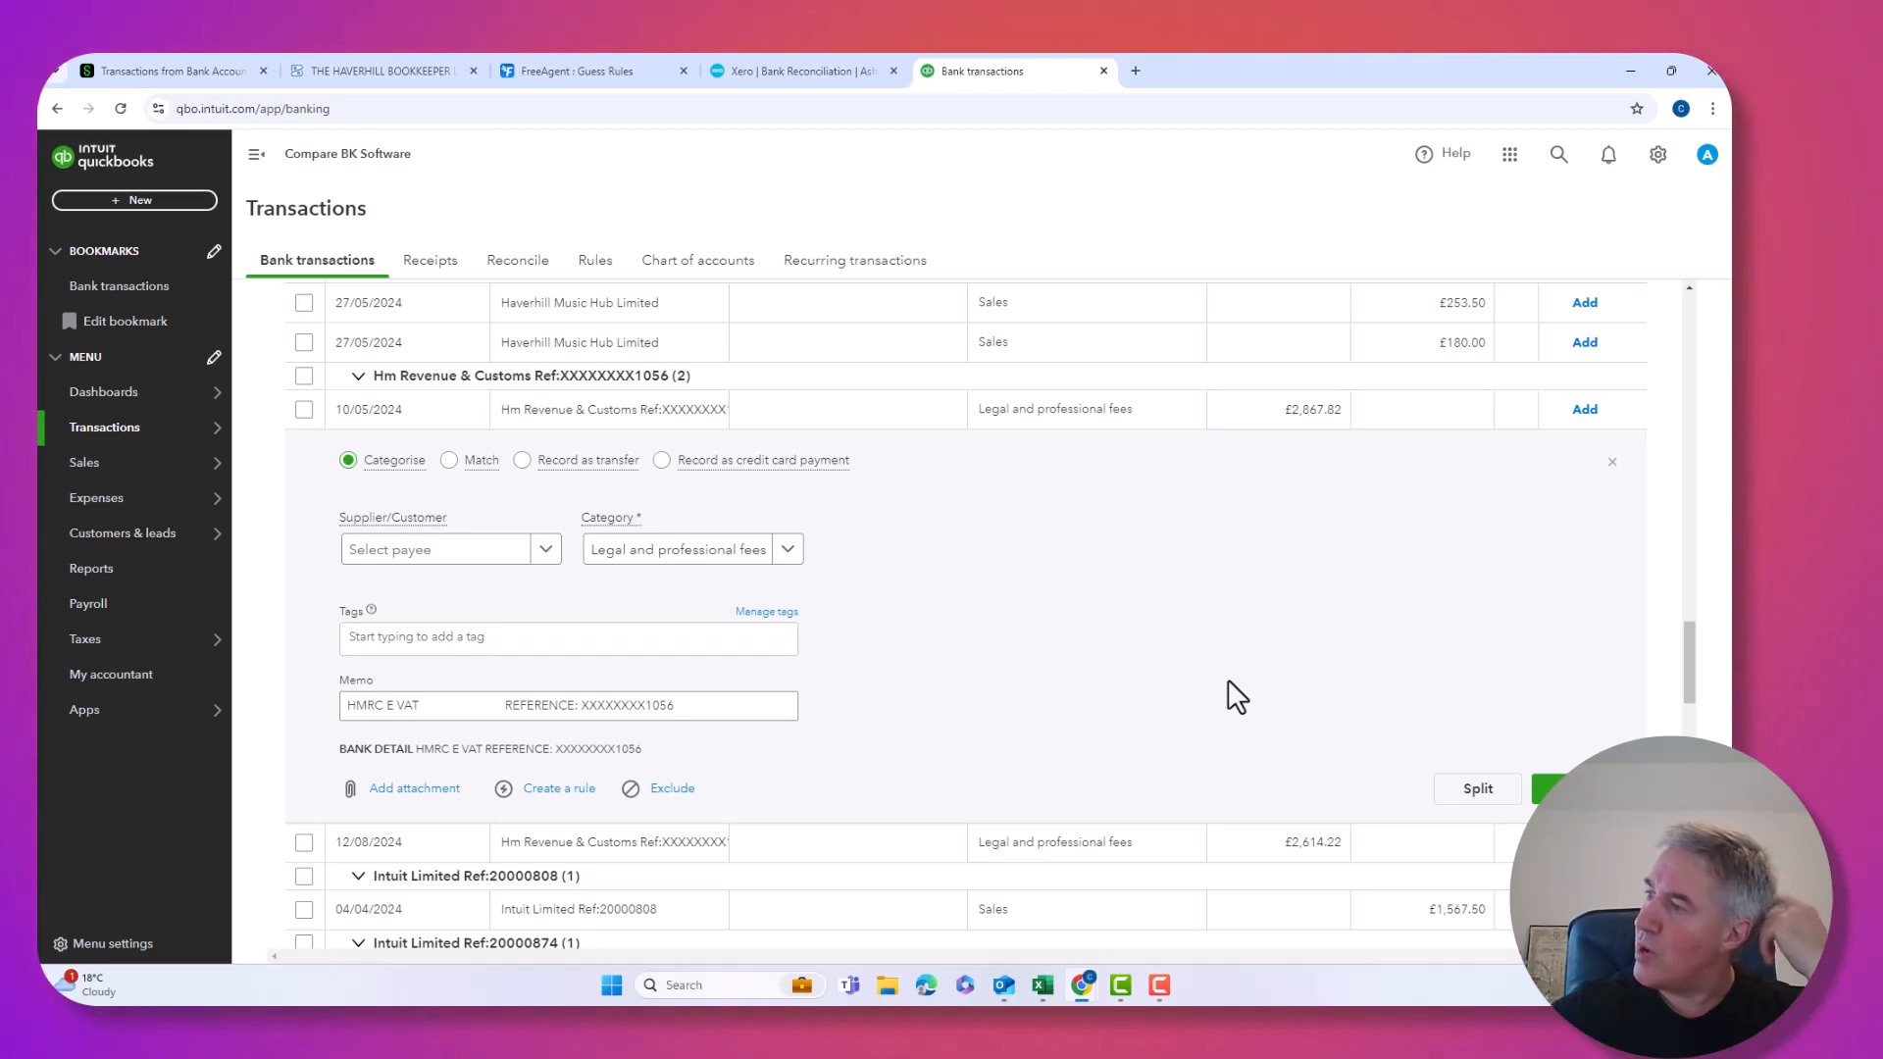
left_click(1477, 797)
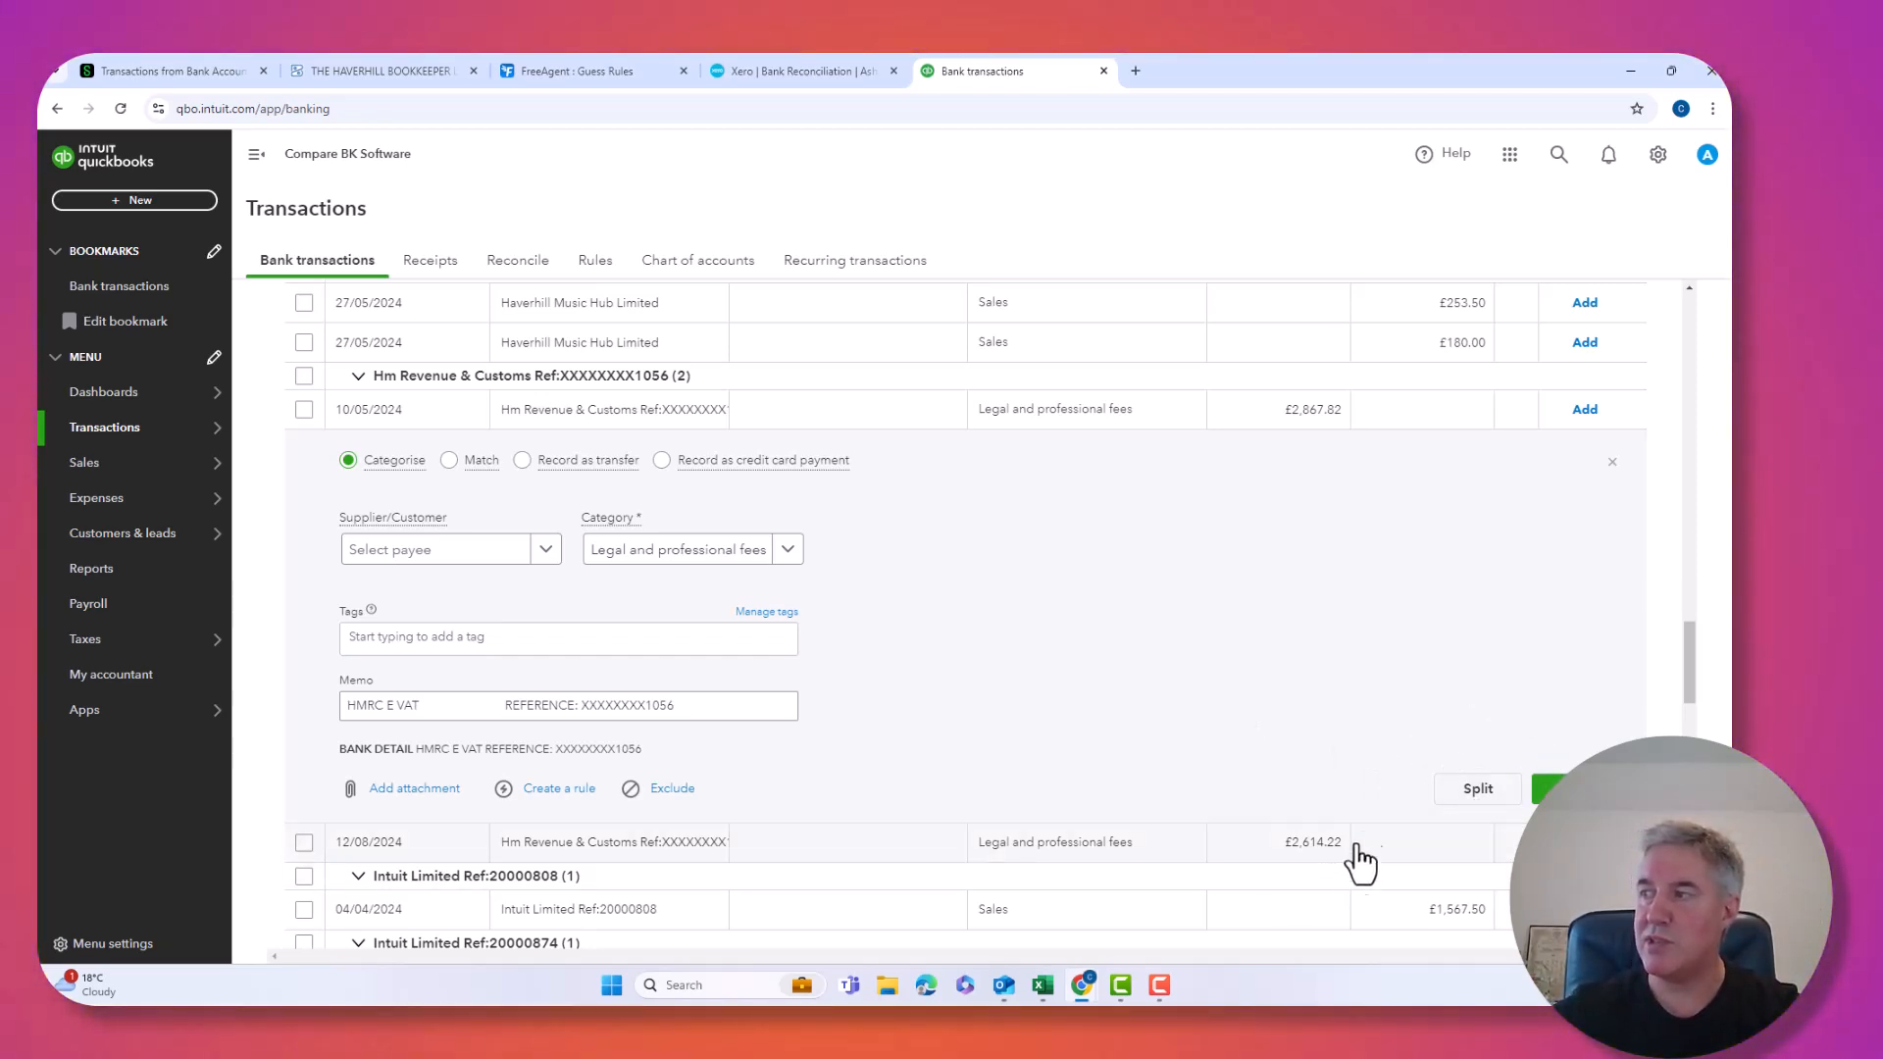
Set the two split lines to Legal and professional fees and Advertising.
left_click(1453, 793)
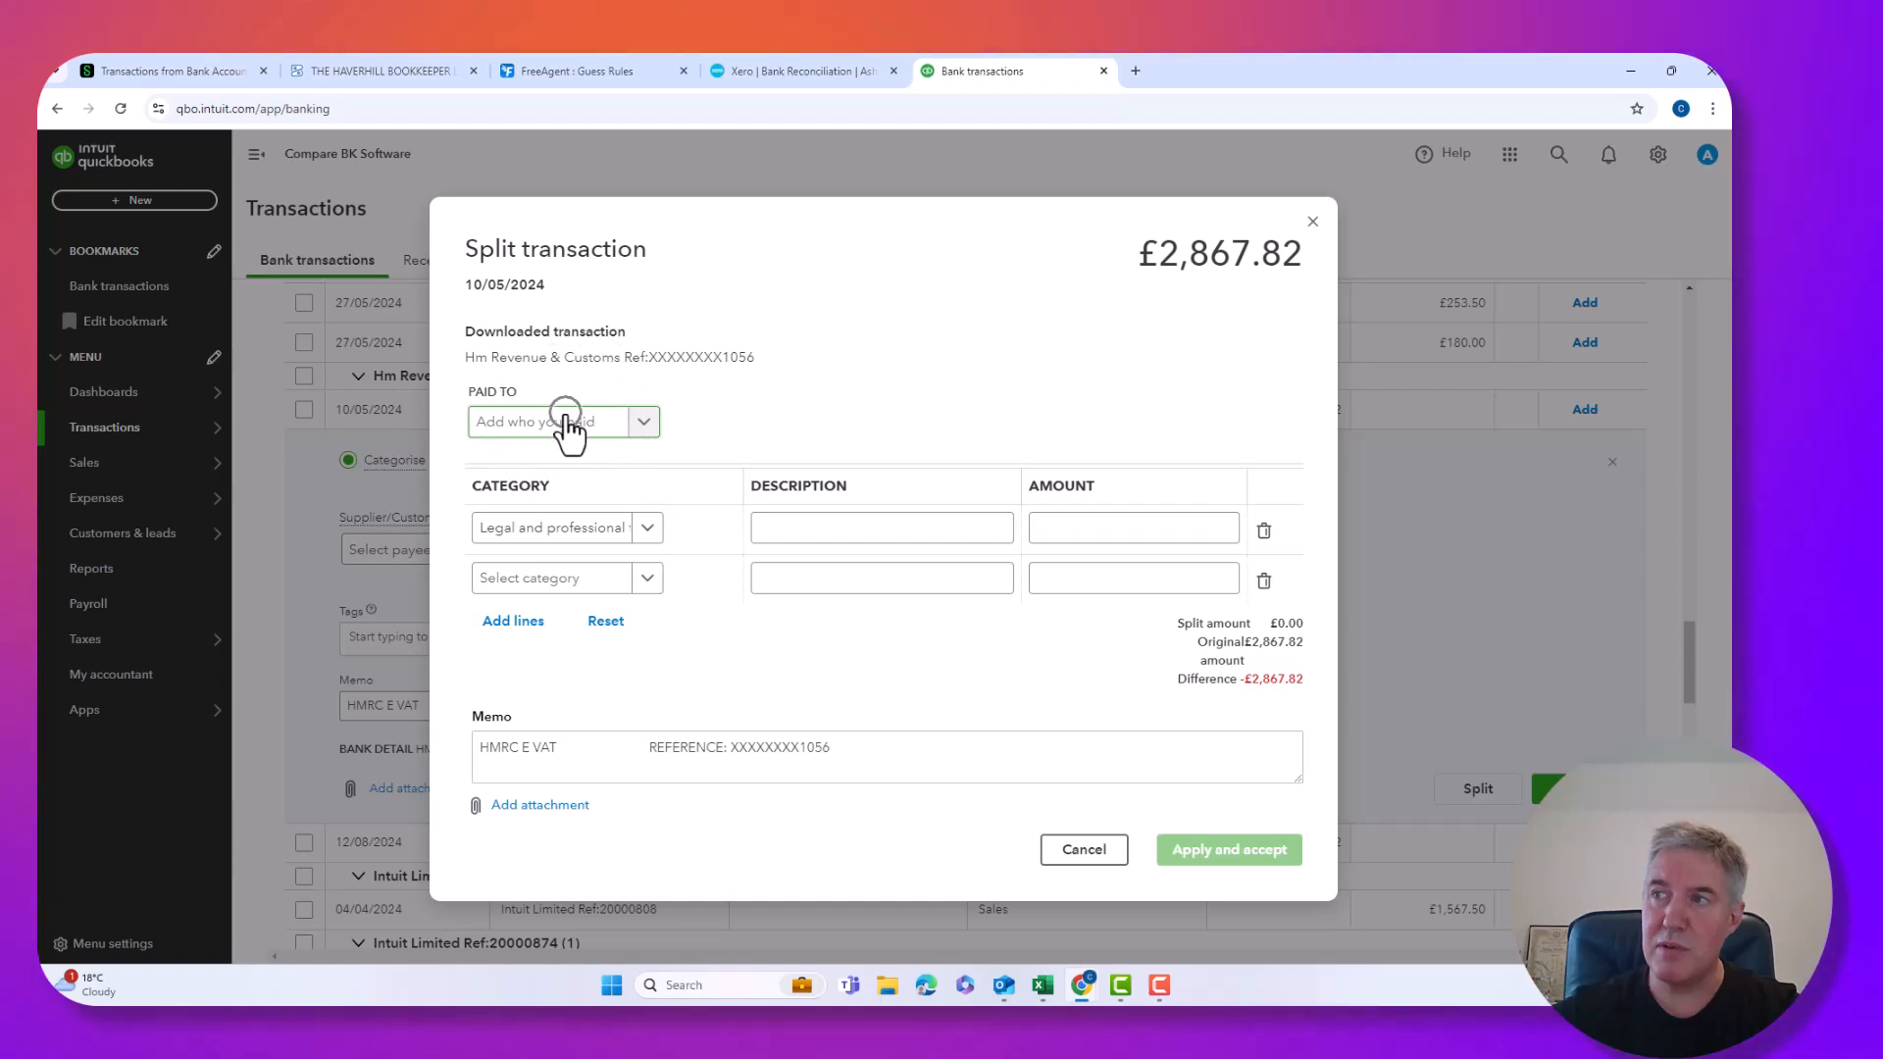
left_click(553, 535)
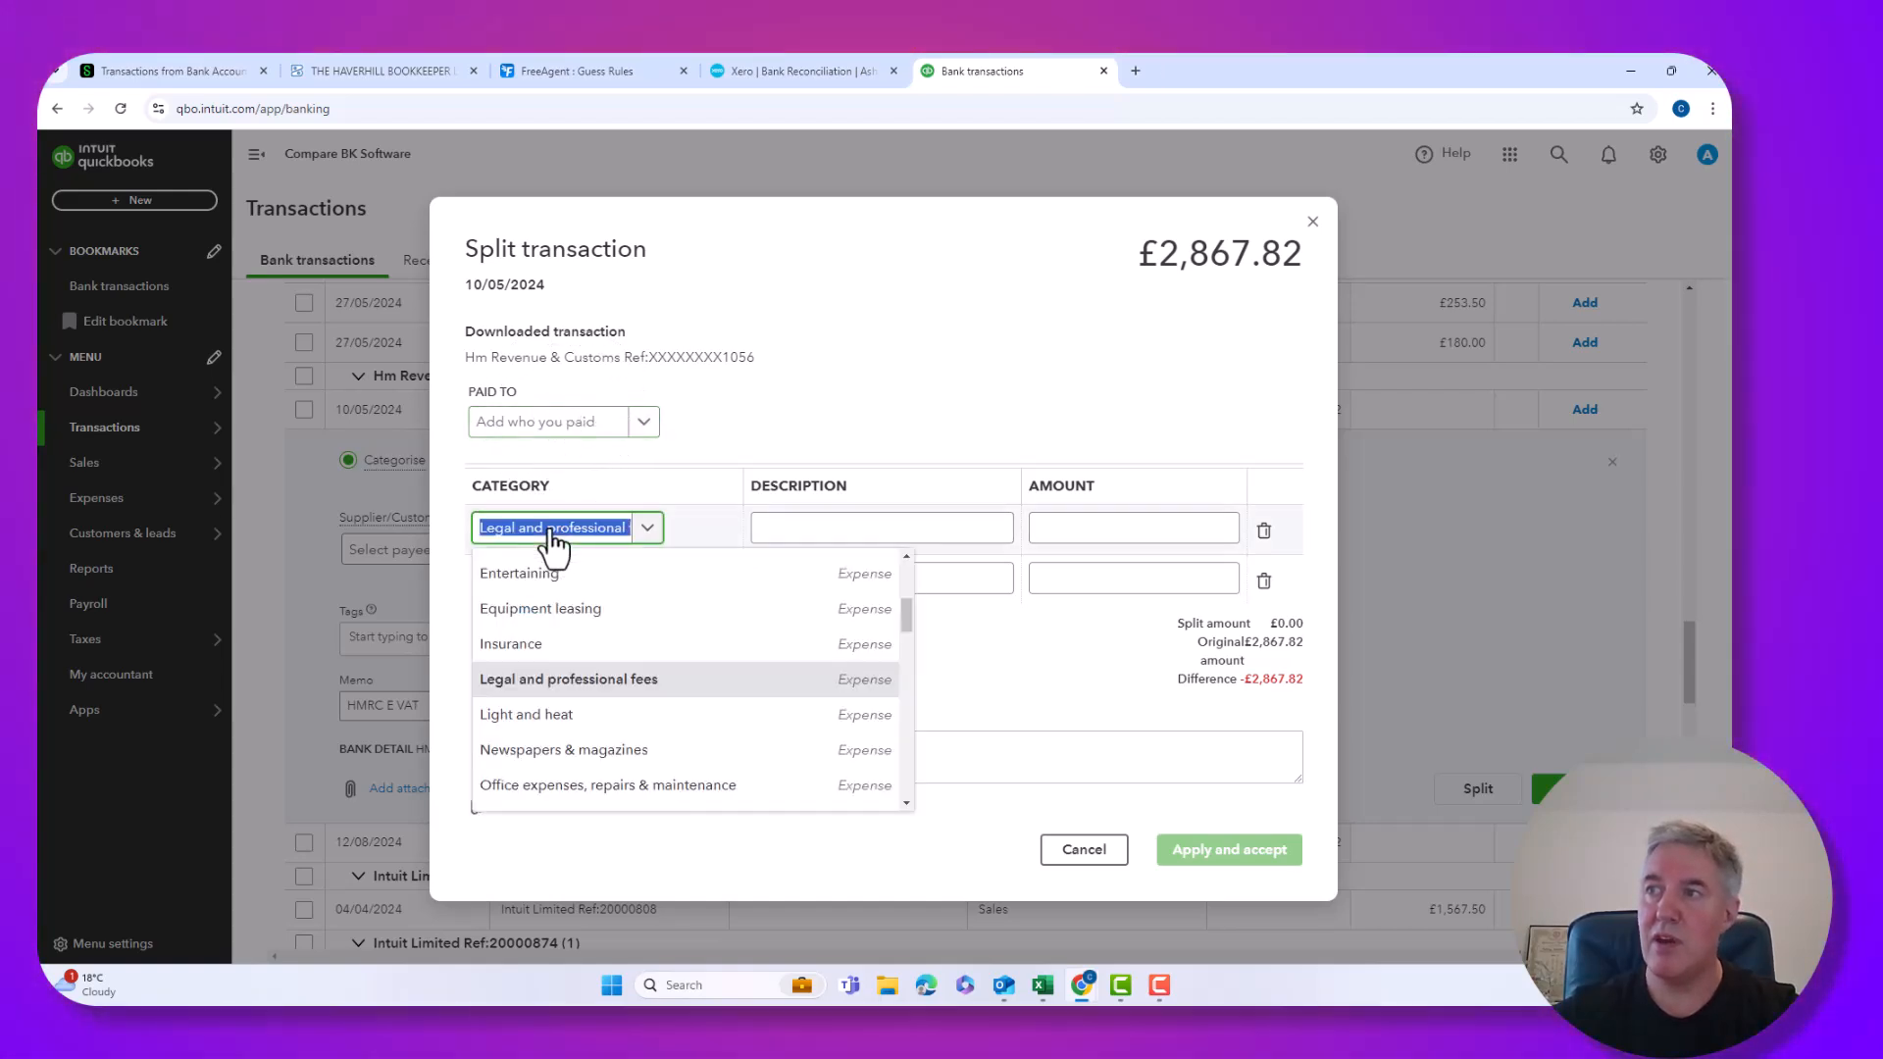
type("cos")
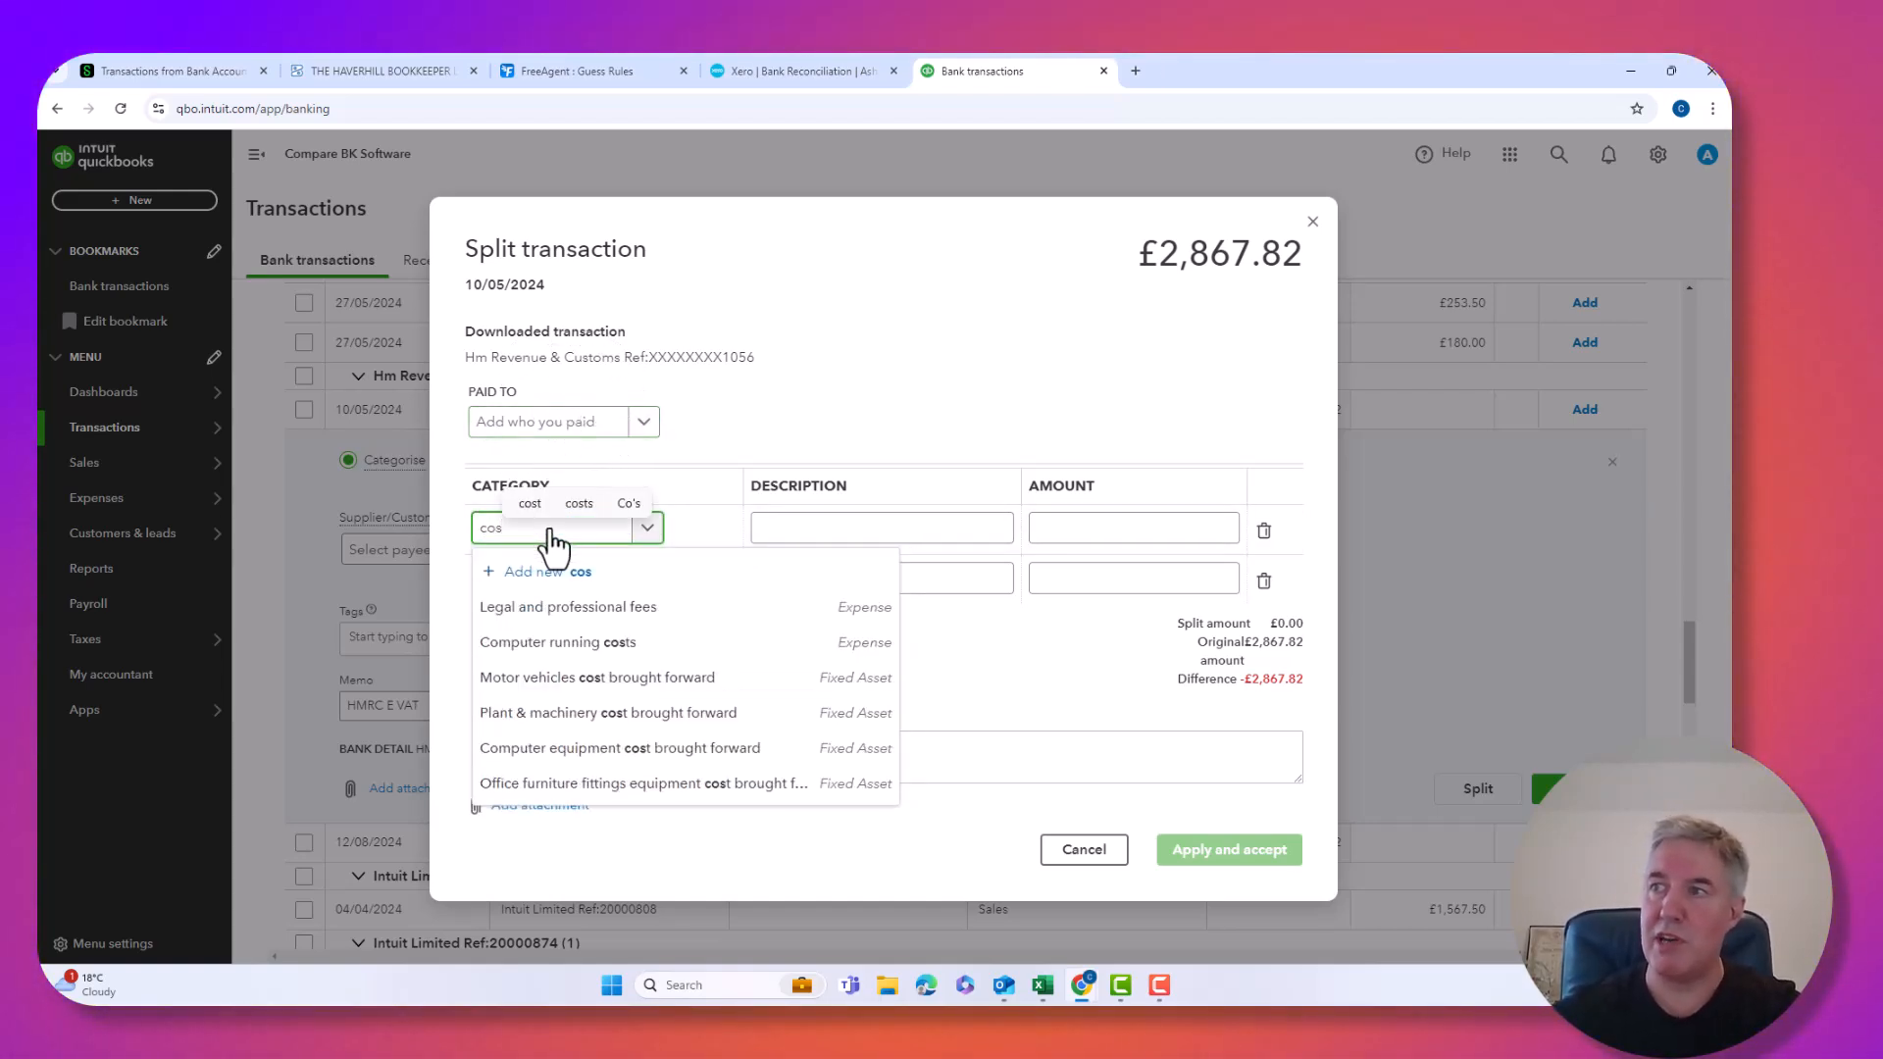
type("t of")
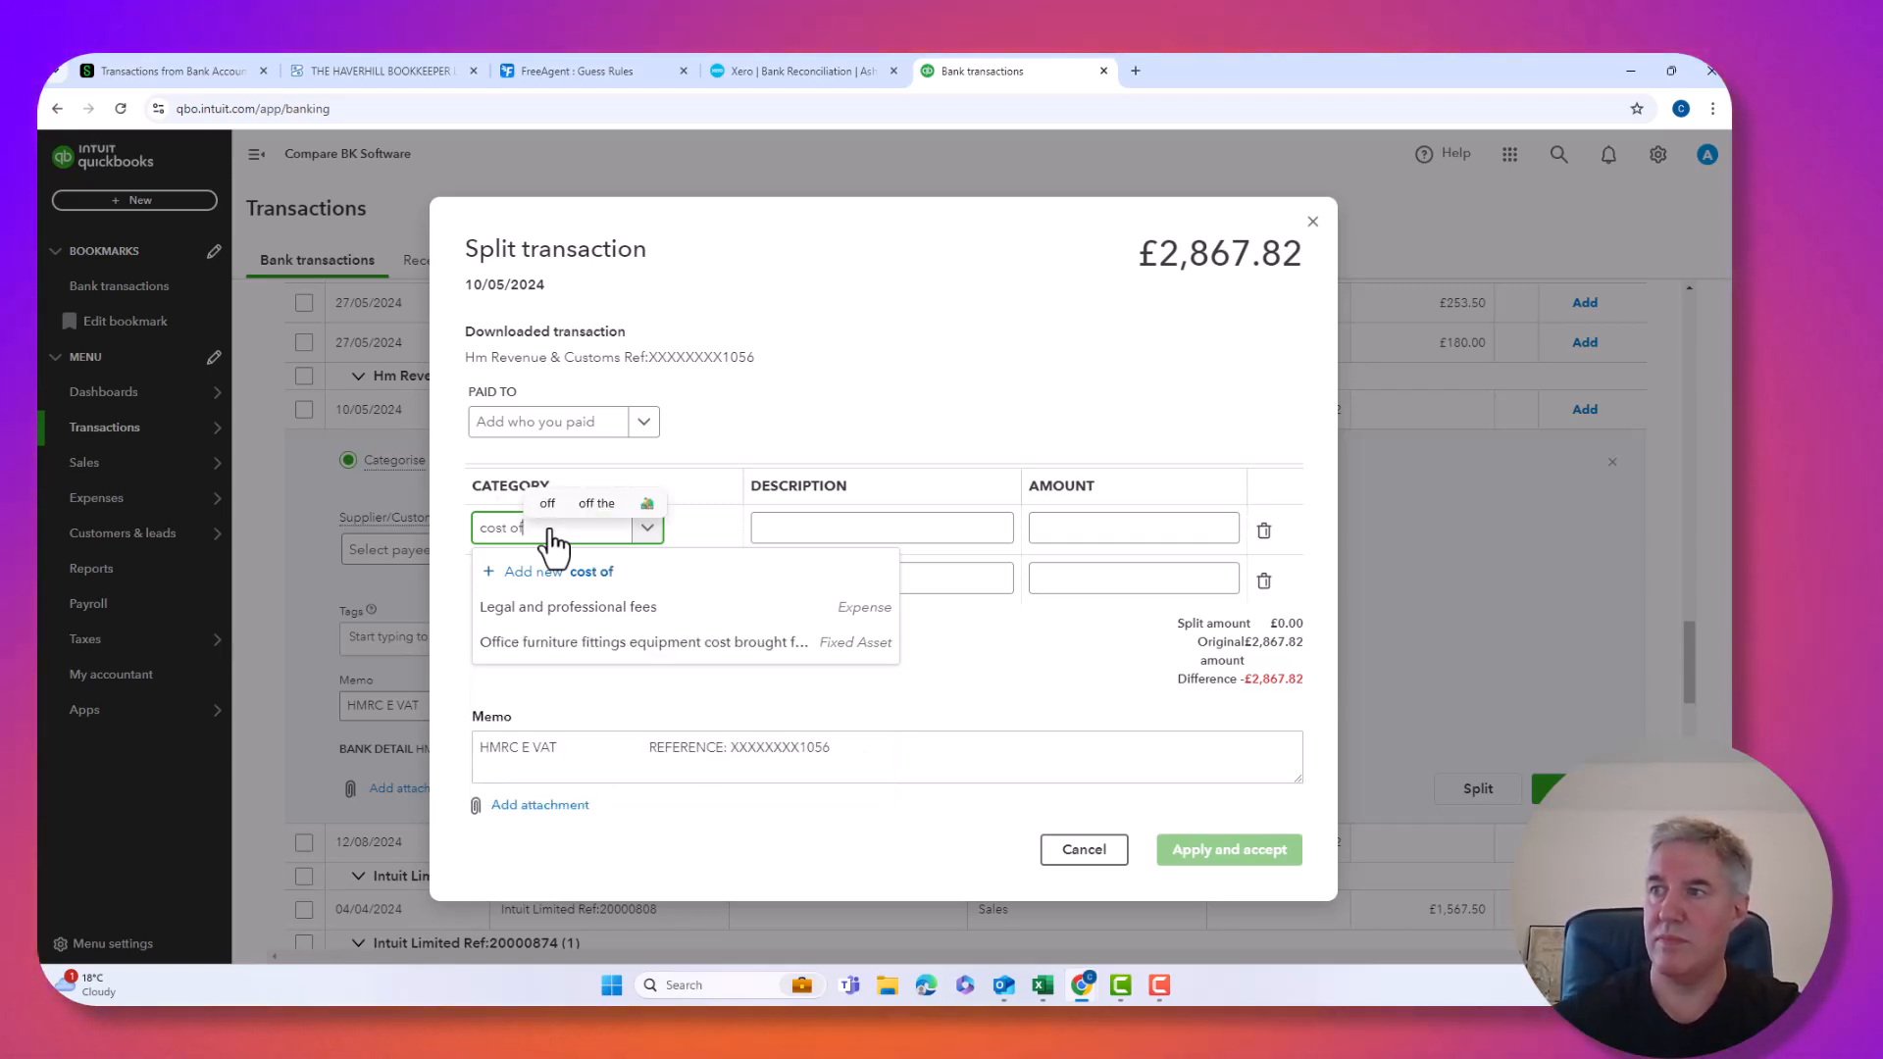
left_click(551, 607)
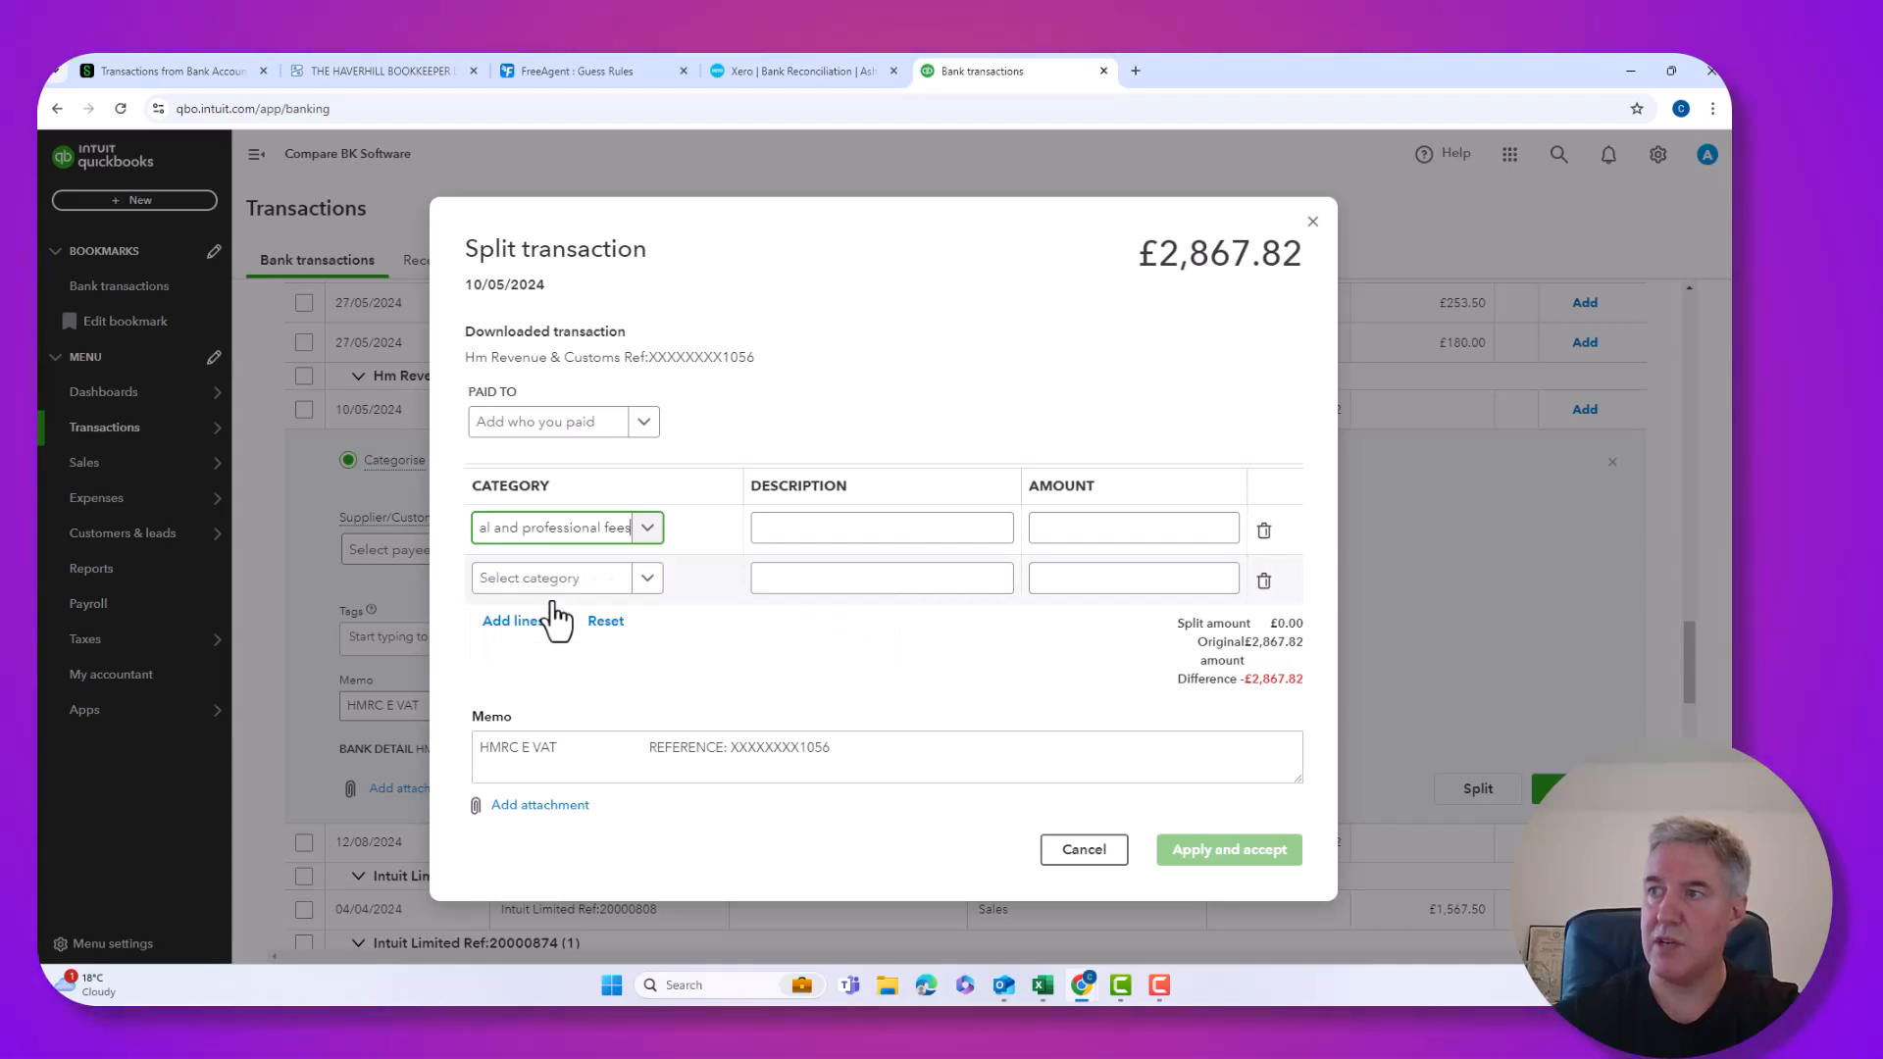
left_click(564, 597)
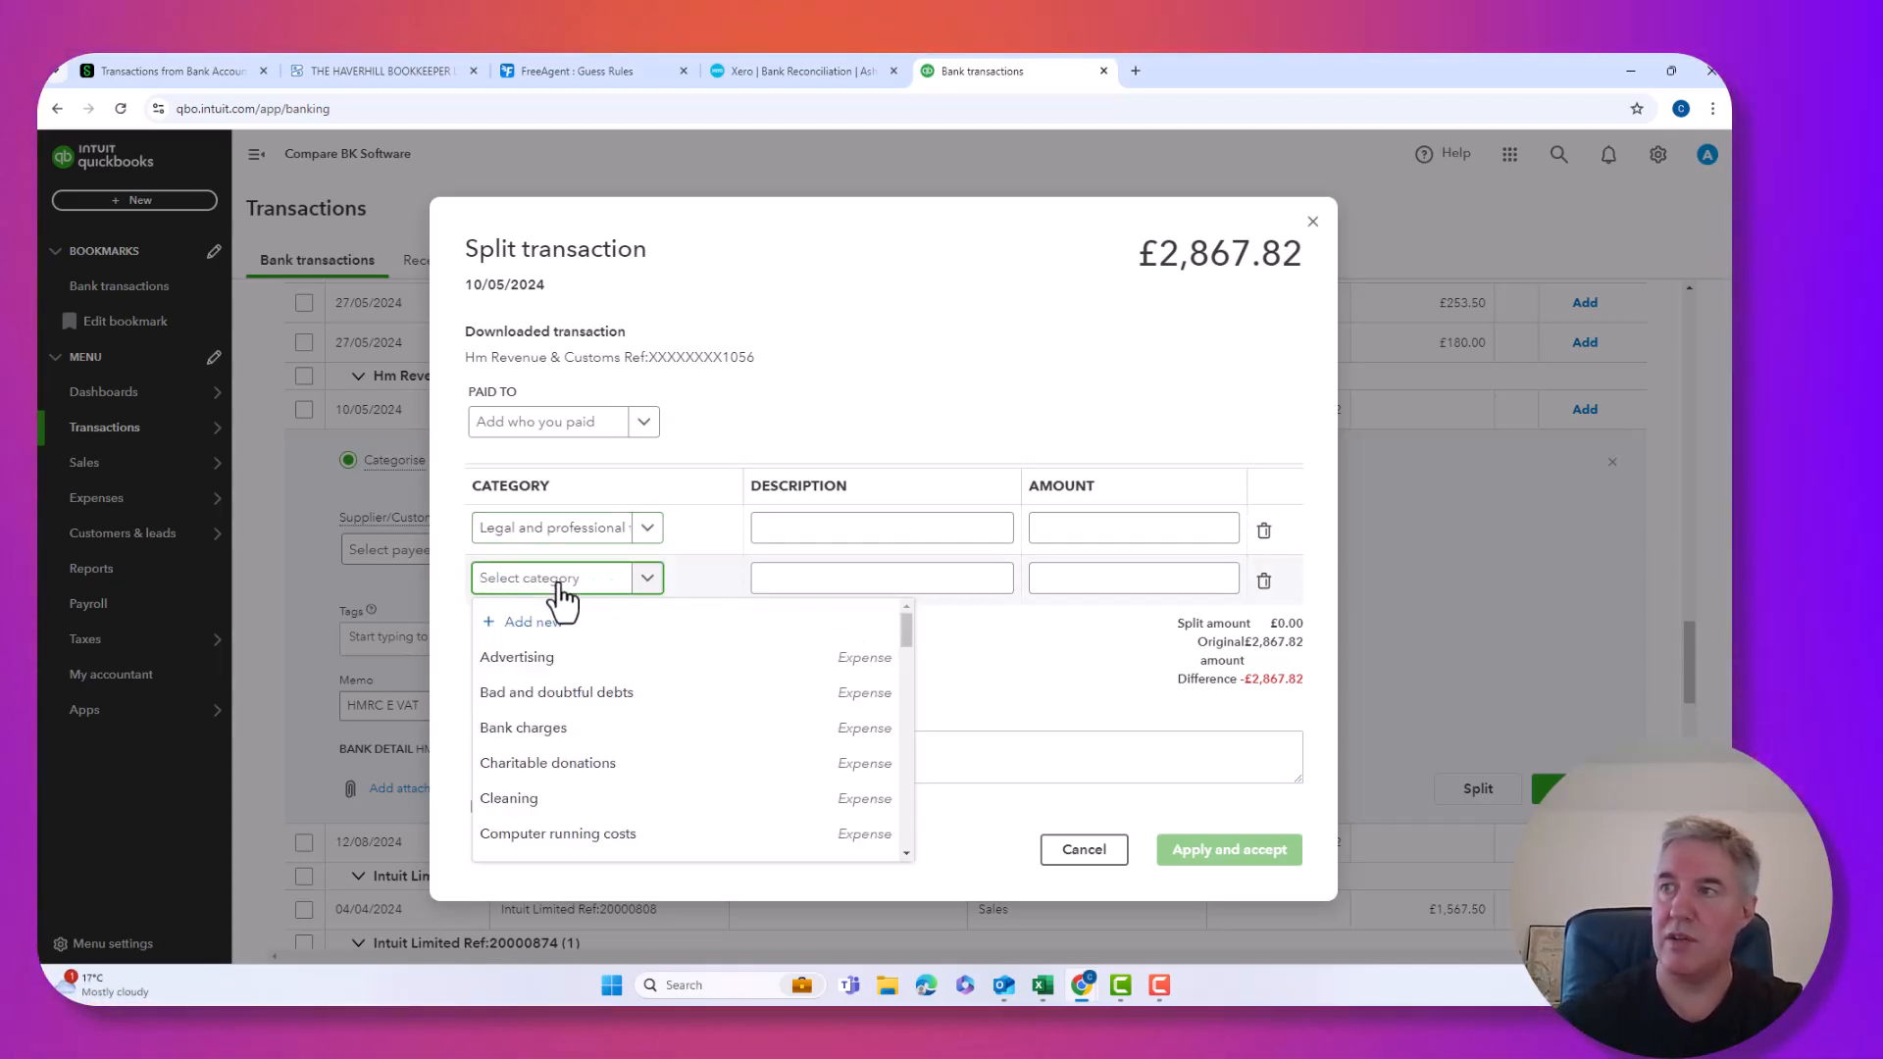
type("advertising")
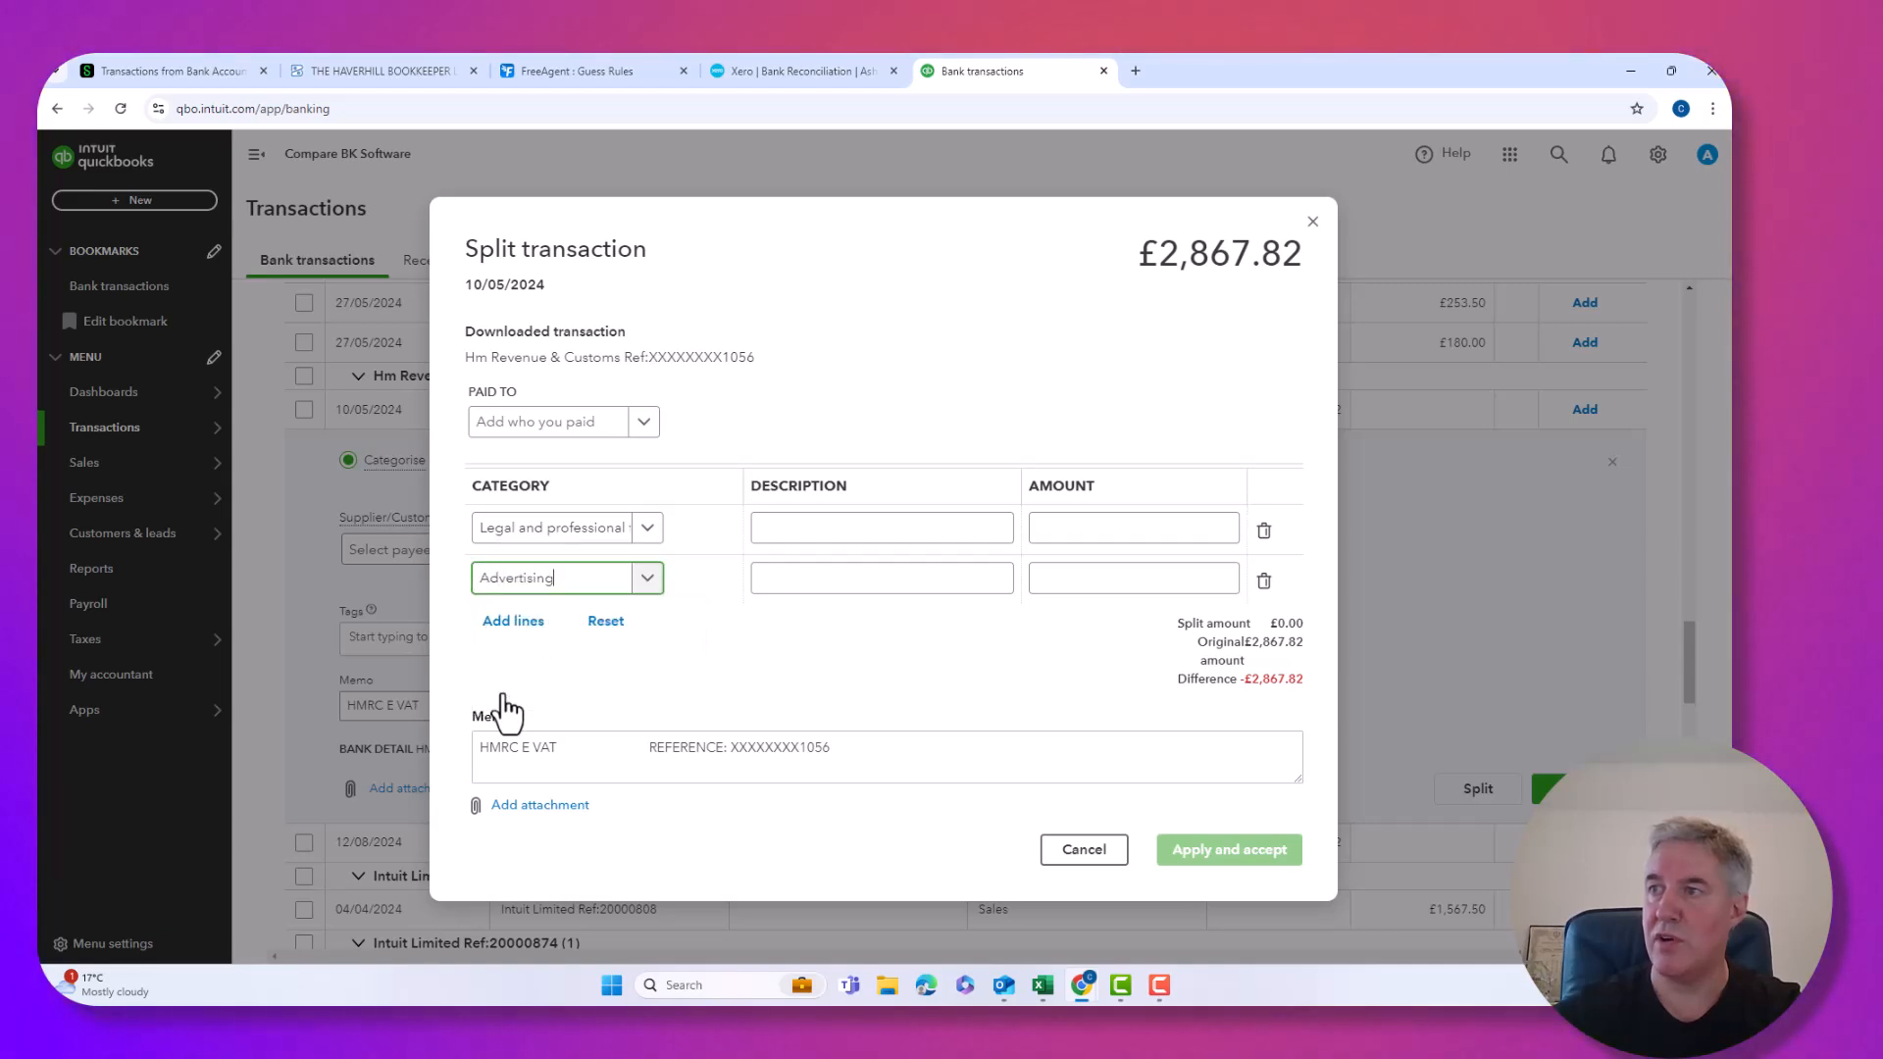
Enter 1,500.00 and 1,367.82 on the split lines for a £0.00 difference, and apply.
left_click(845, 531)
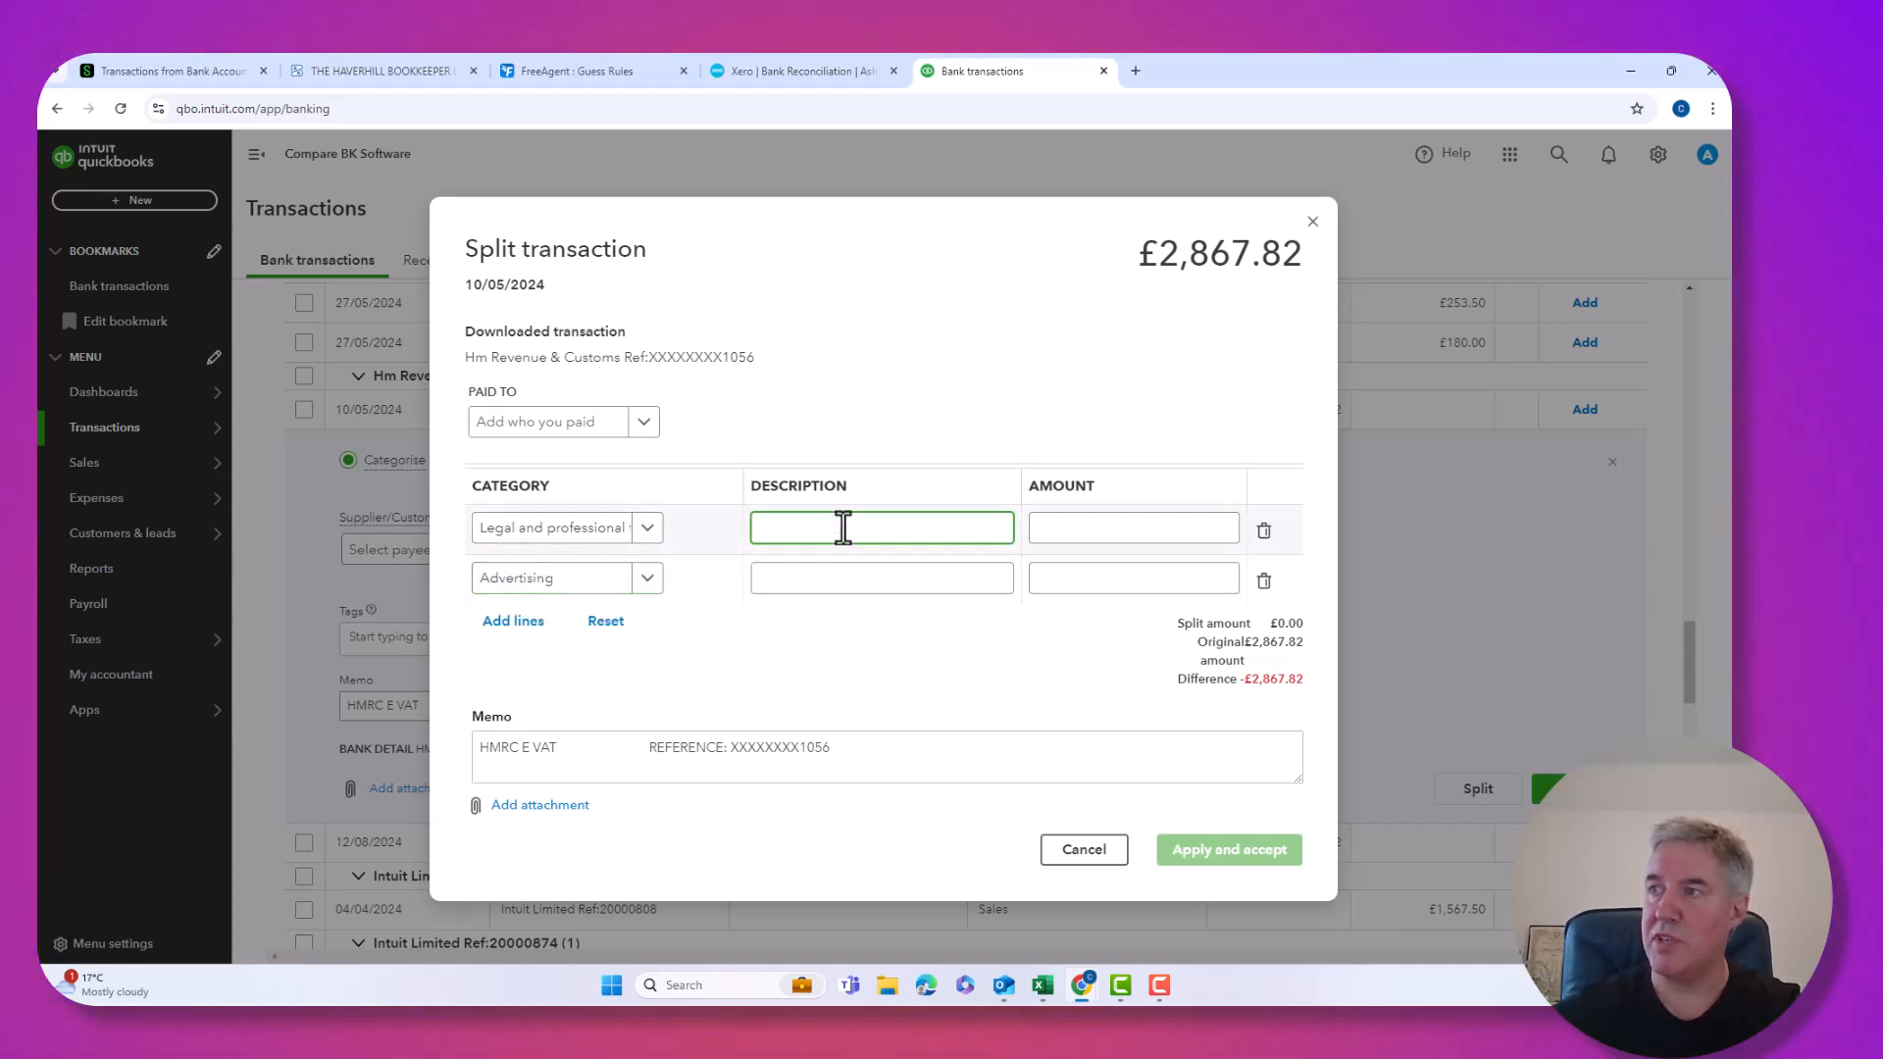
left_click(1075, 529)
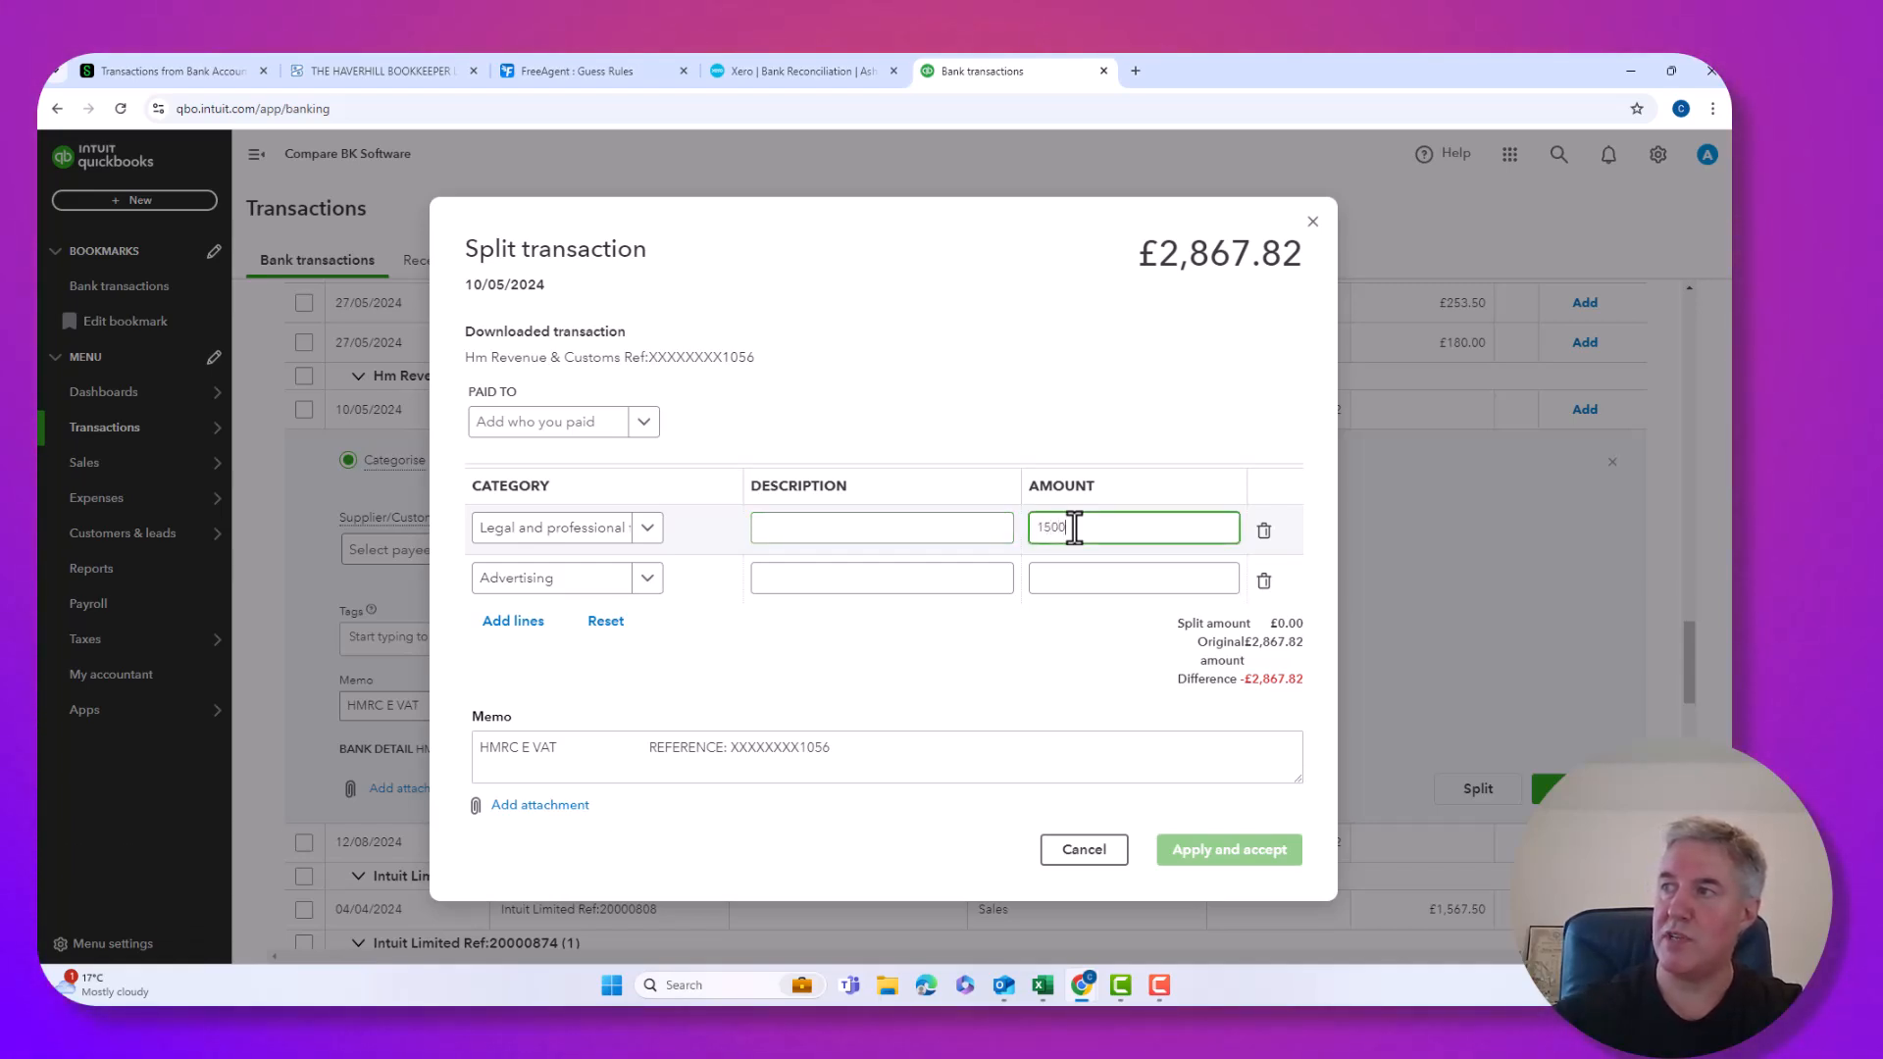
key("Tab")
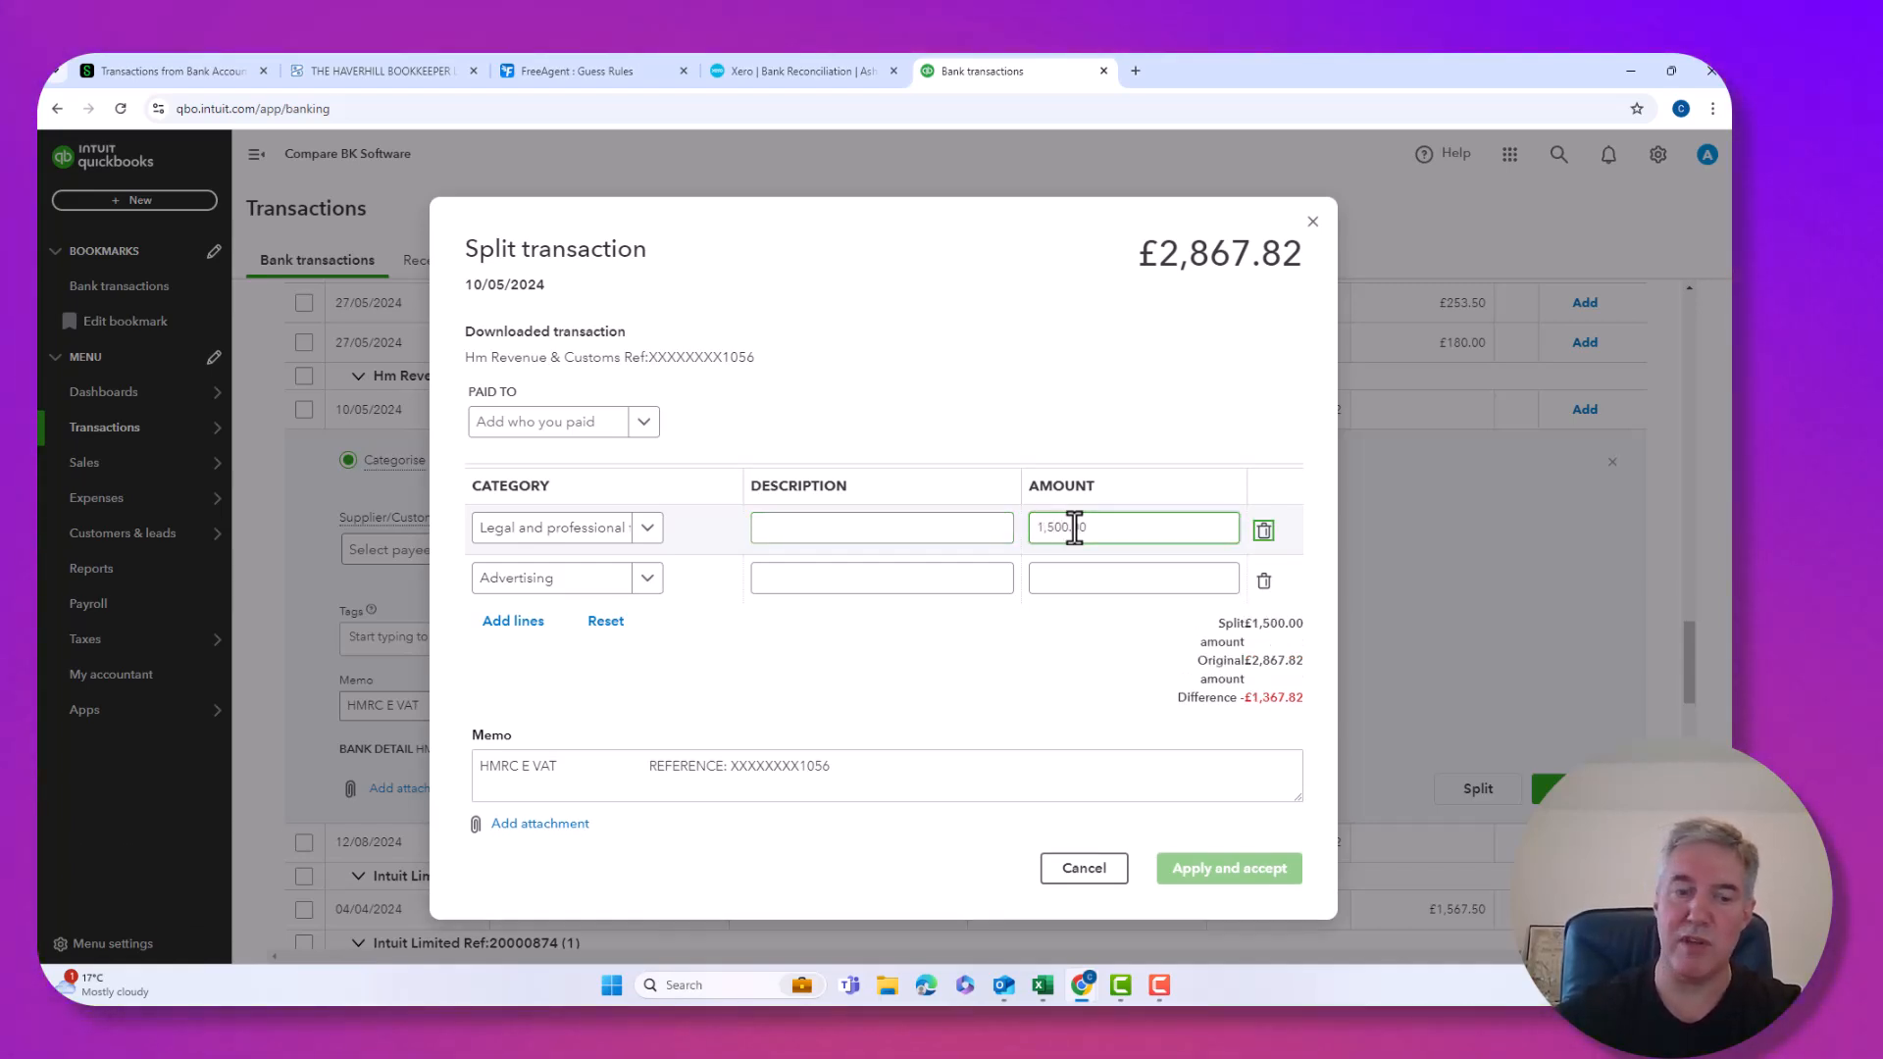
key("Tab")
left_click(1073, 577)
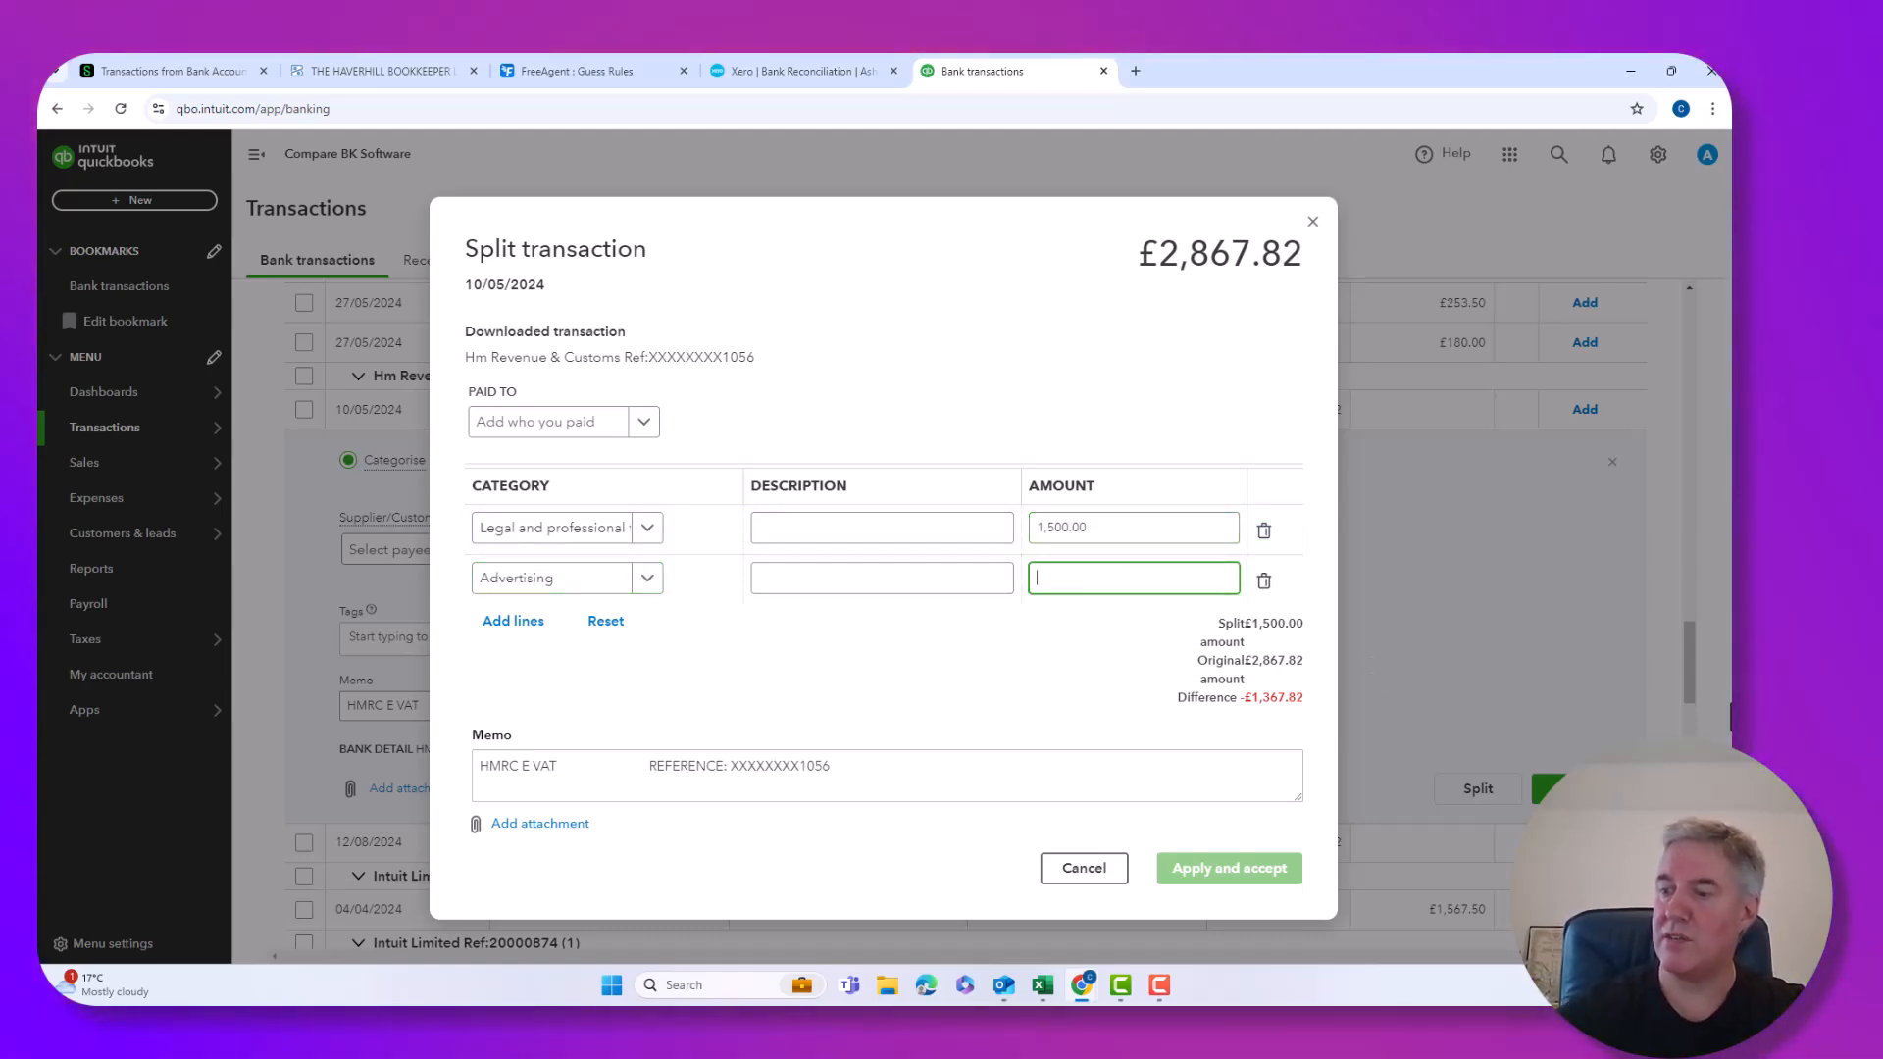
type("13")
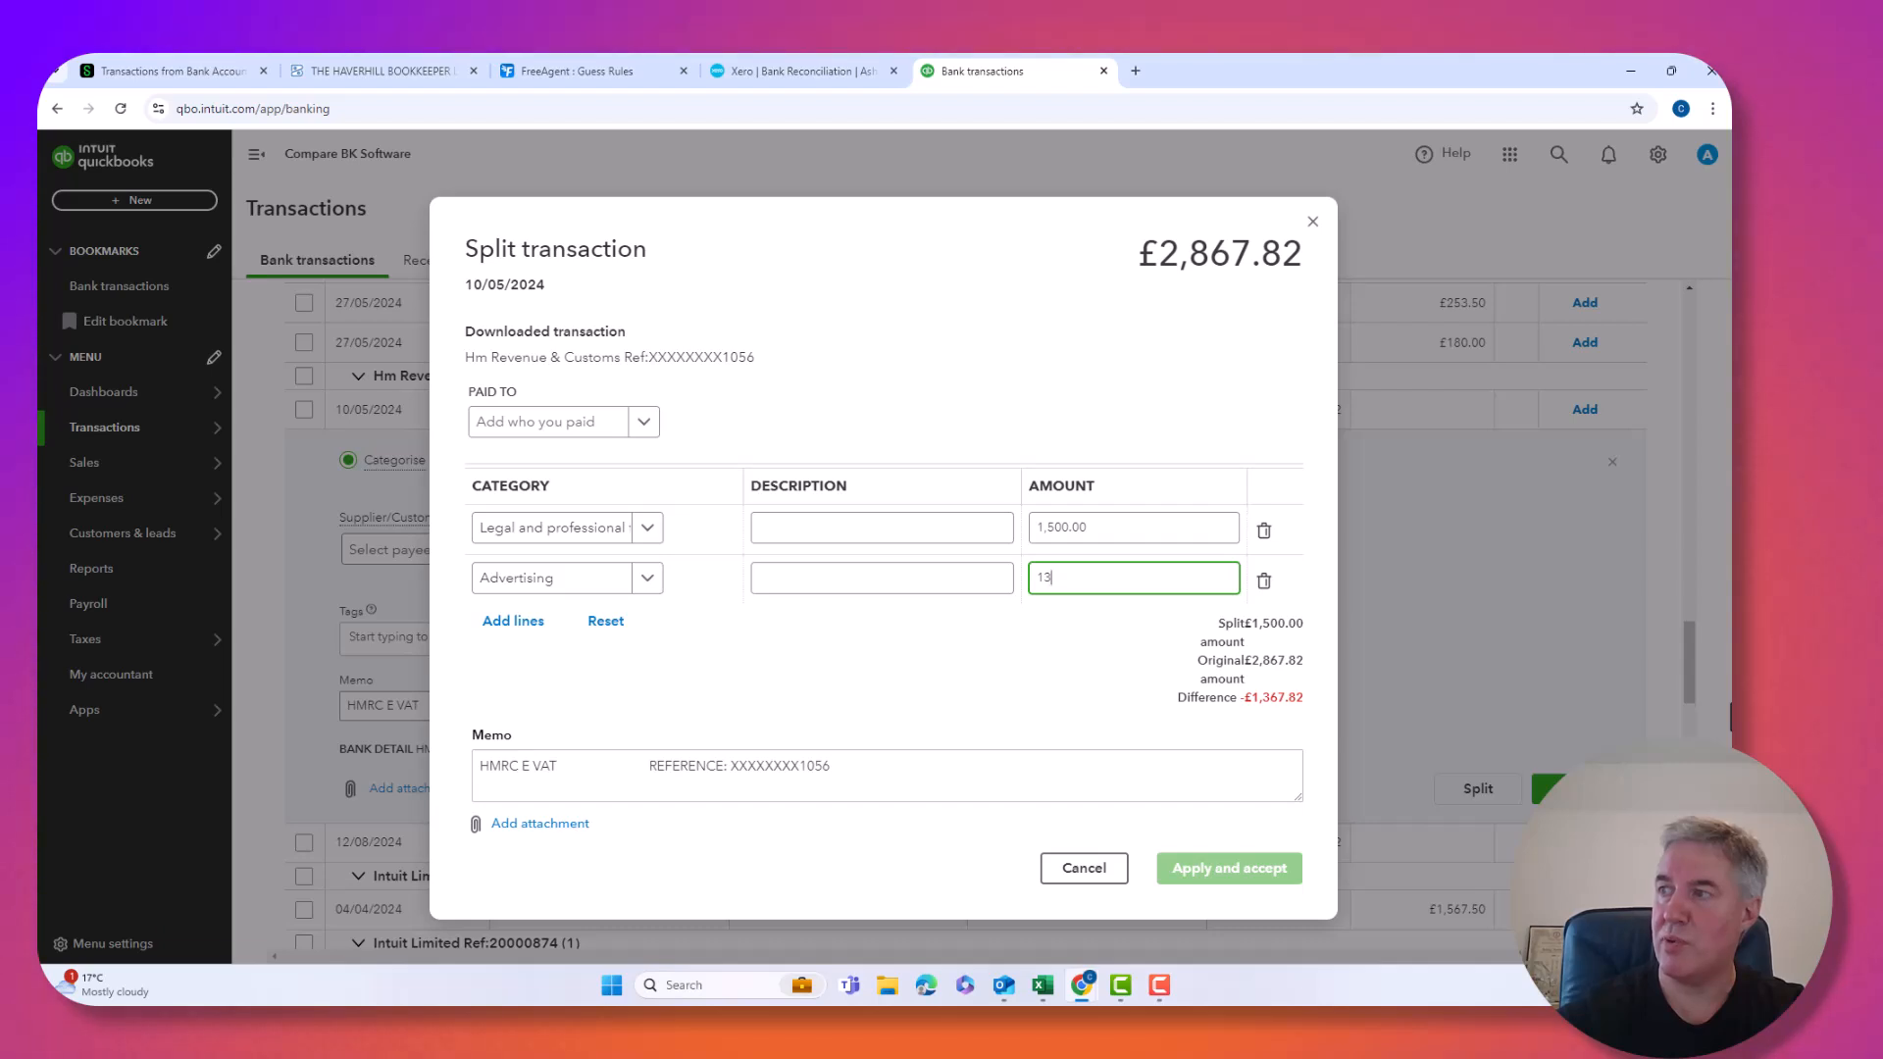
type("67.82")
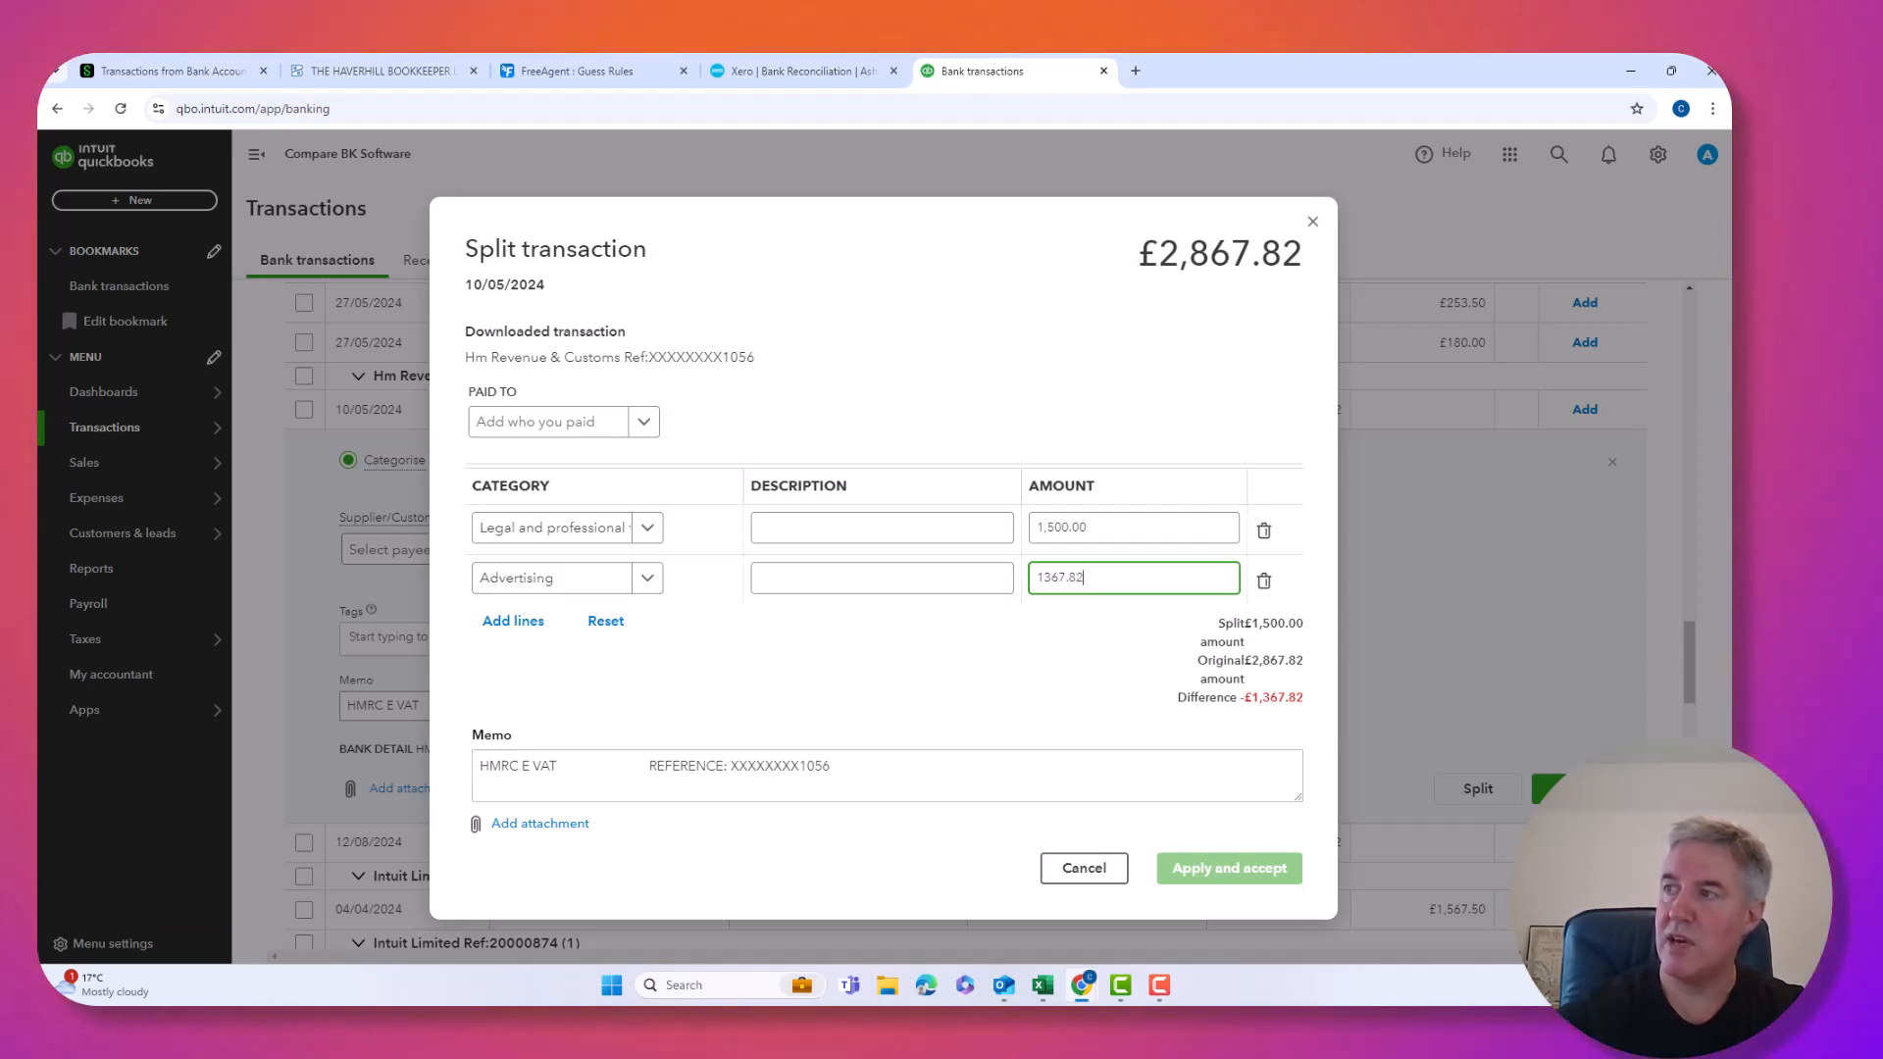
key("Tab")
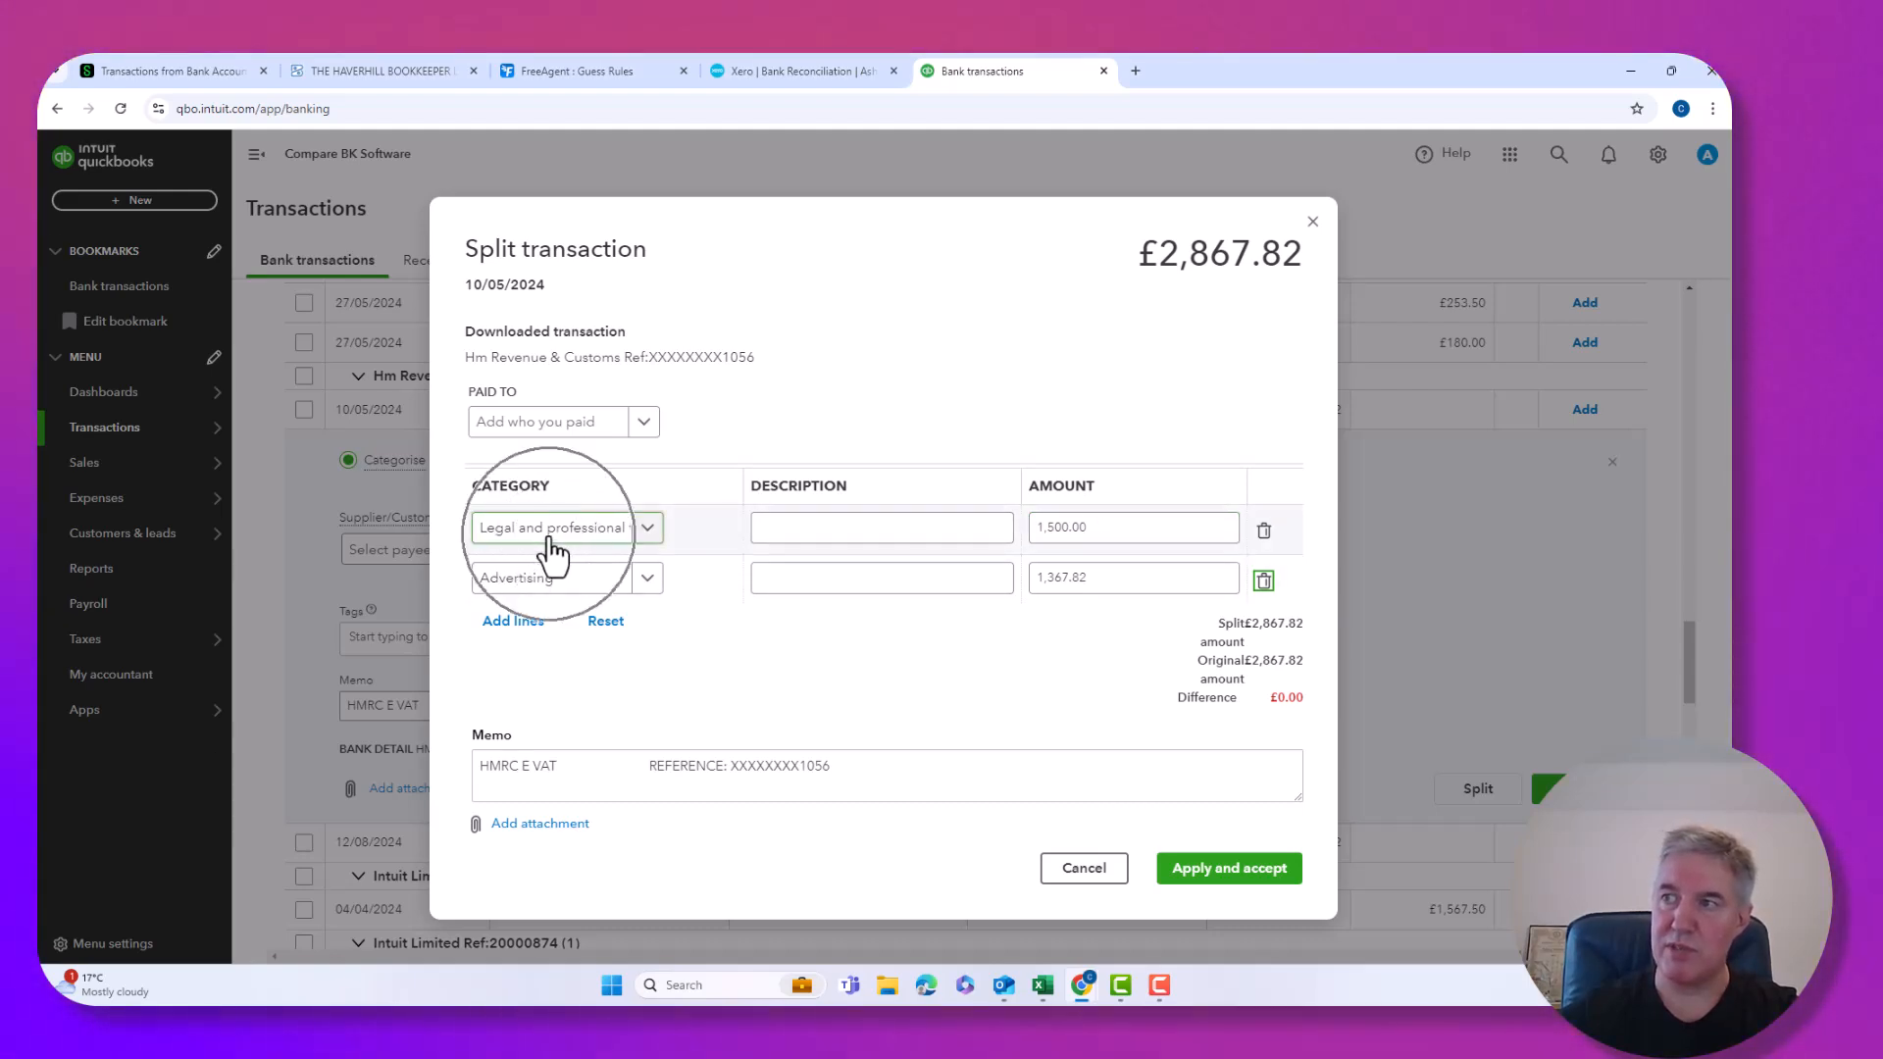
left_click(1228, 872)
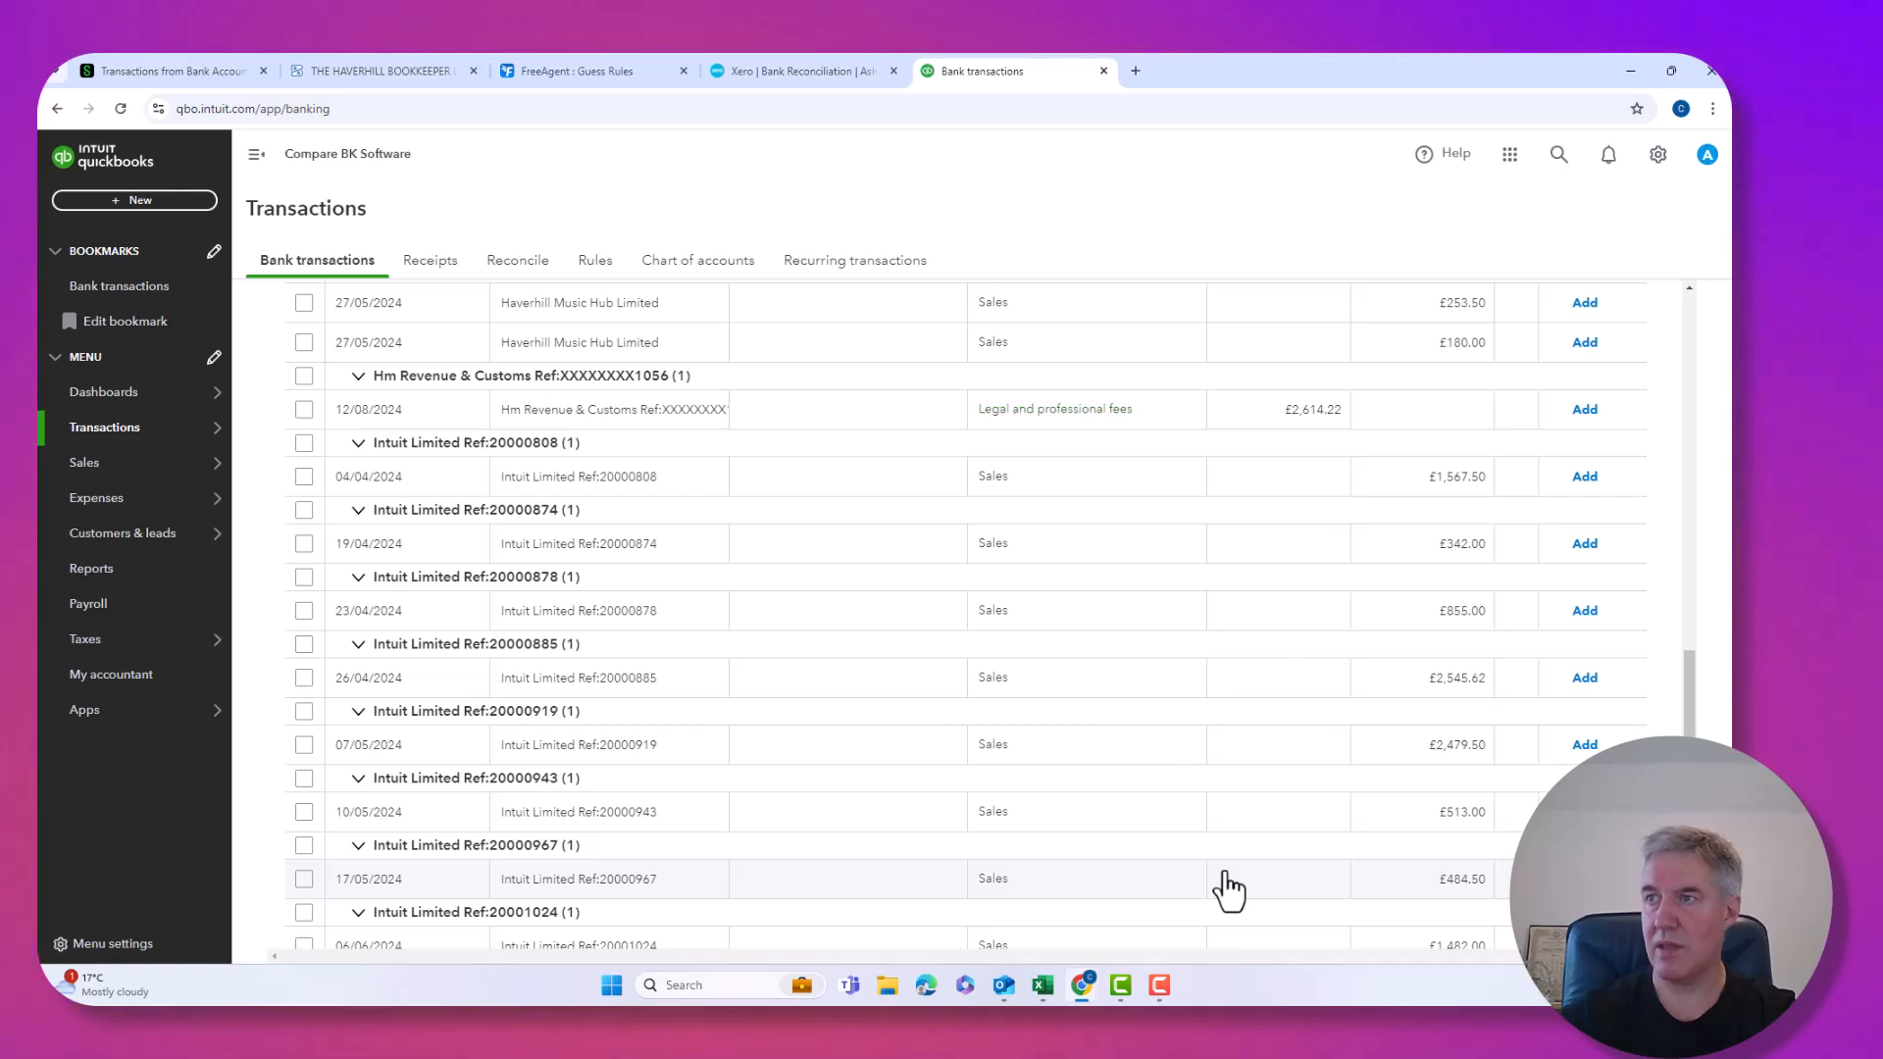
Turn off grouping so the 72 for-review transactions list individually.
scroll(1228, 890, "up", 20)
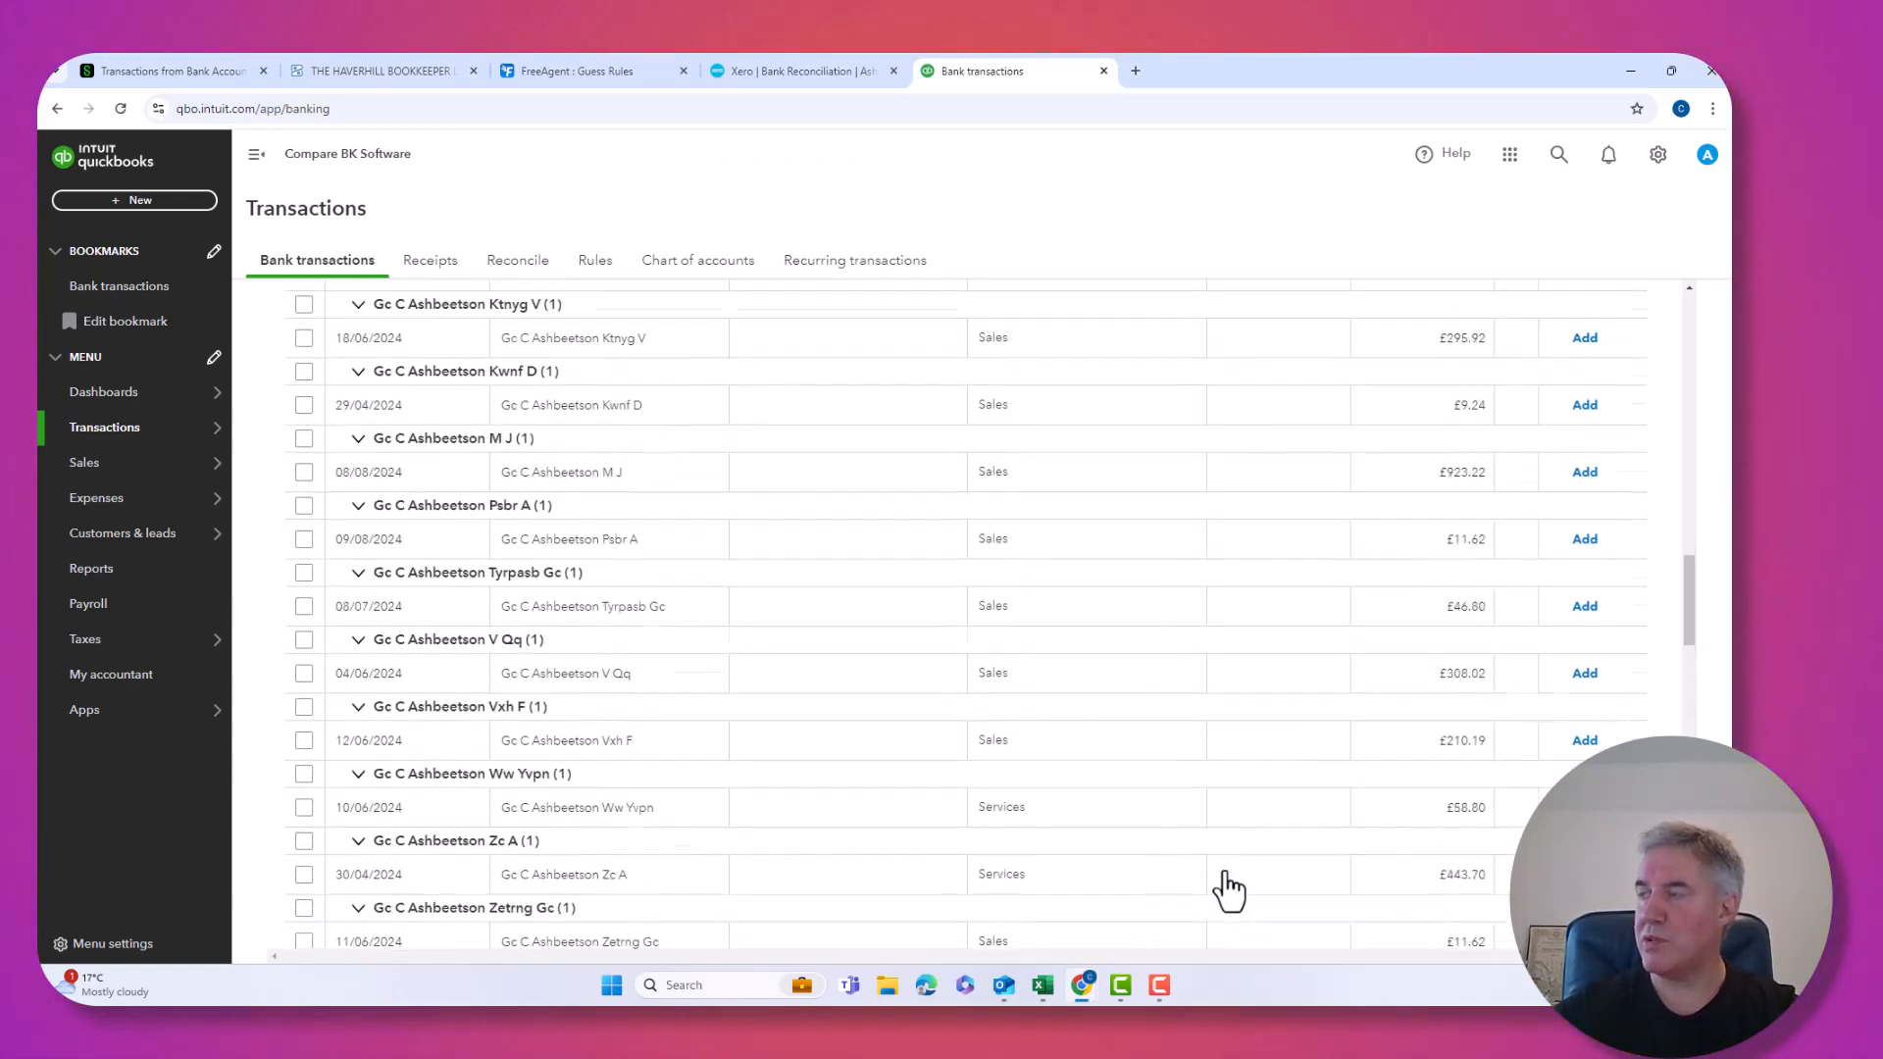
scroll(1228, 890, "up", 15)
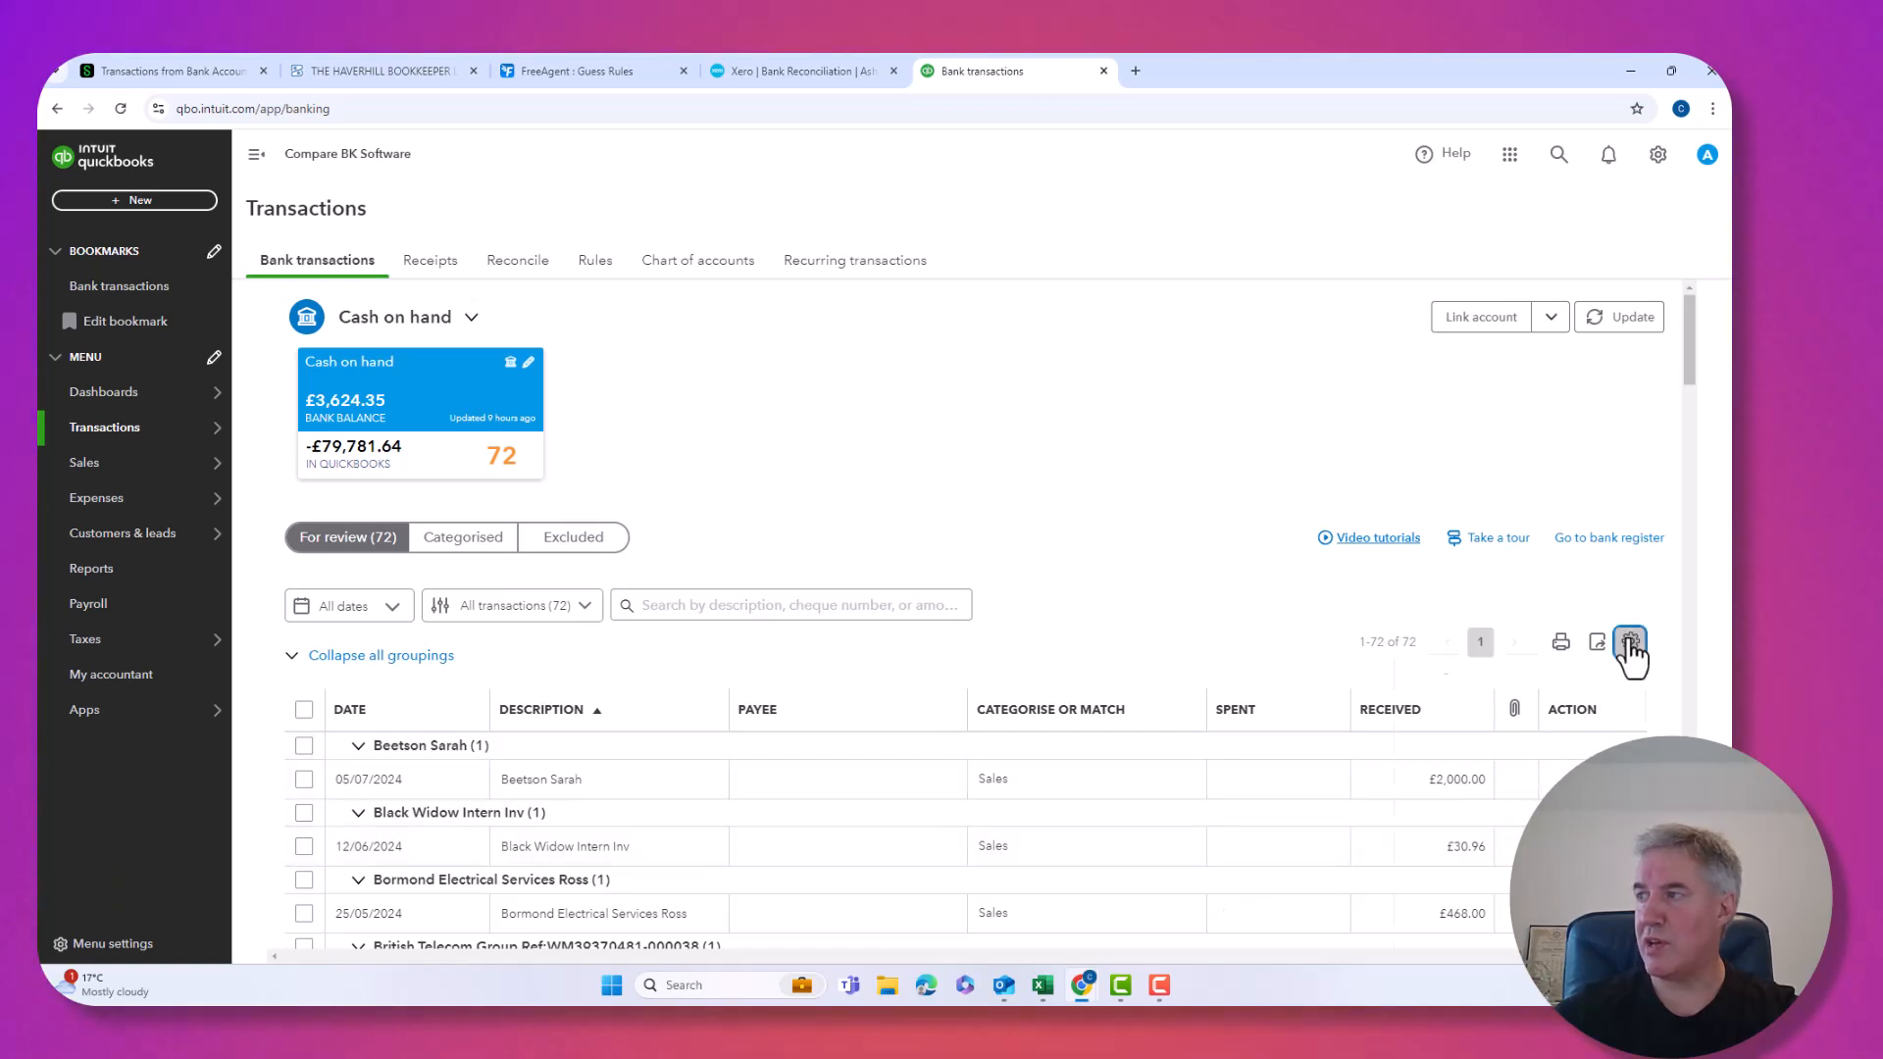
left_click(1630, 644)
left_click(1420, 817)
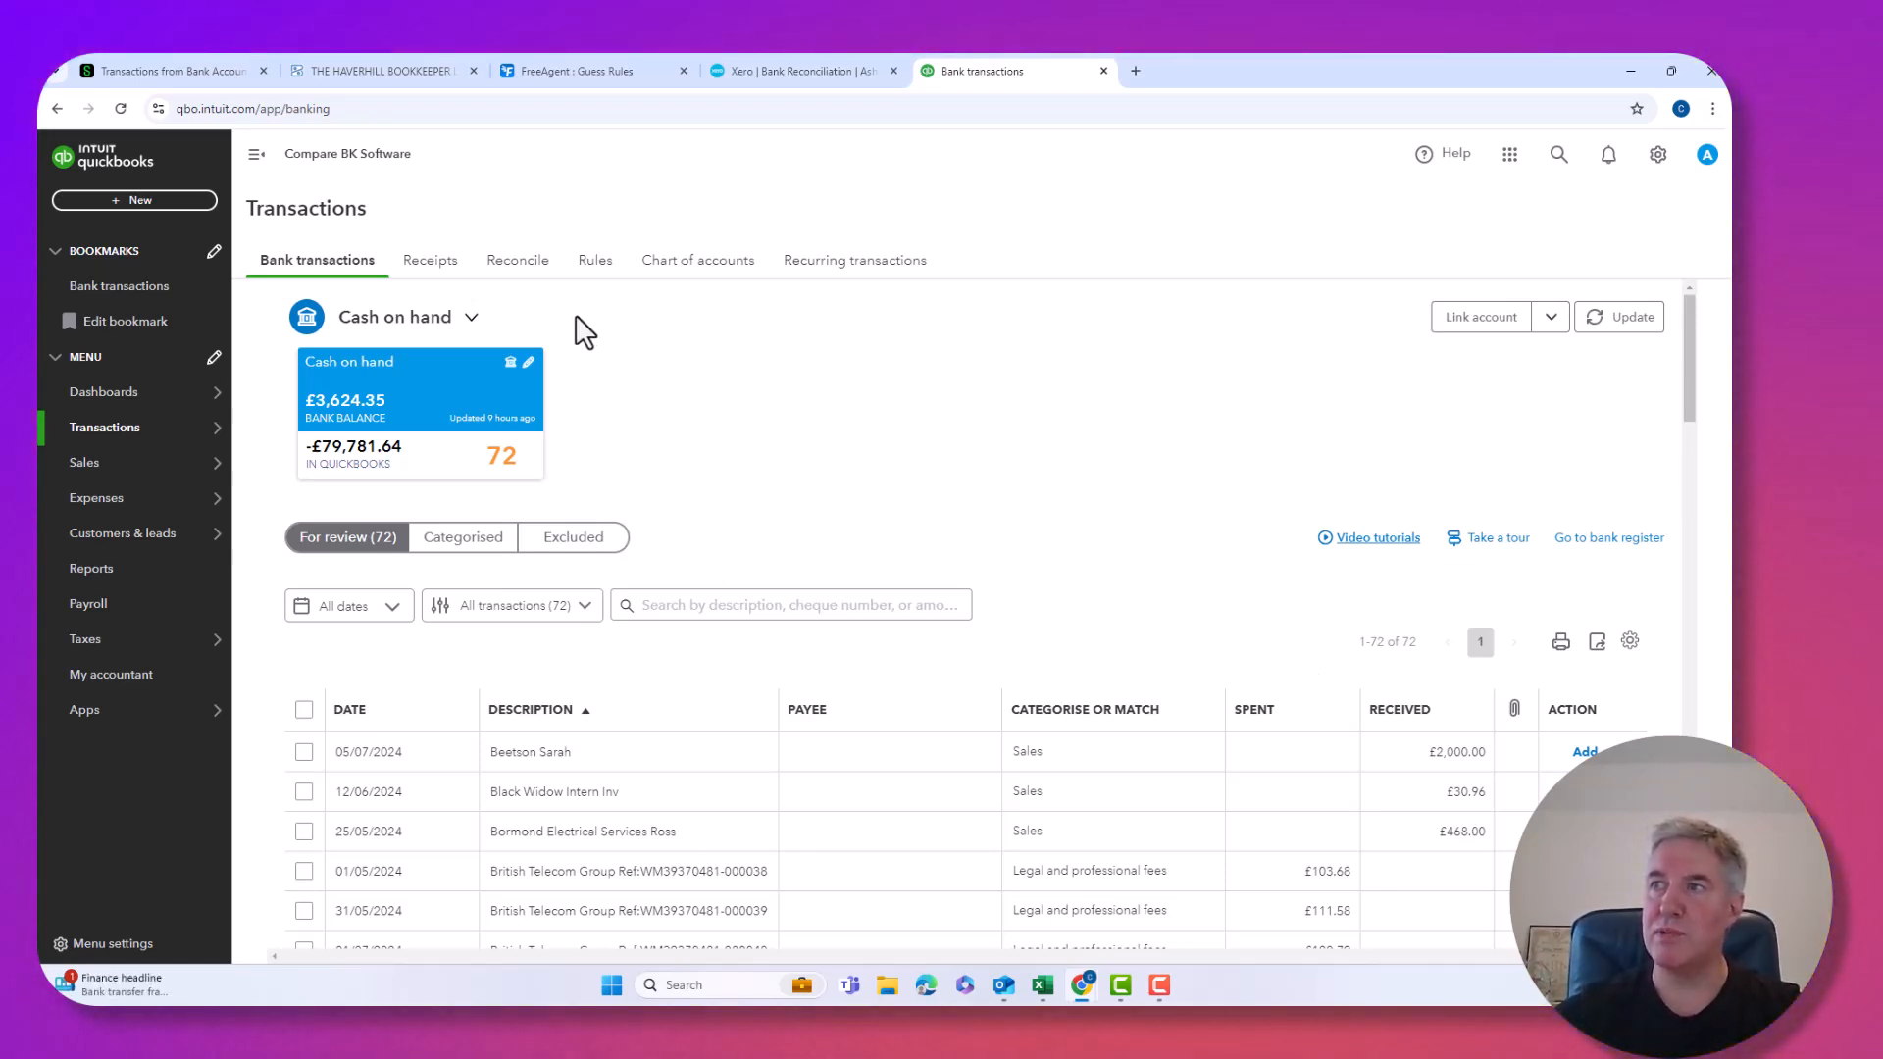
Open the full list of 45 bank rules.
left_click(592, 267)
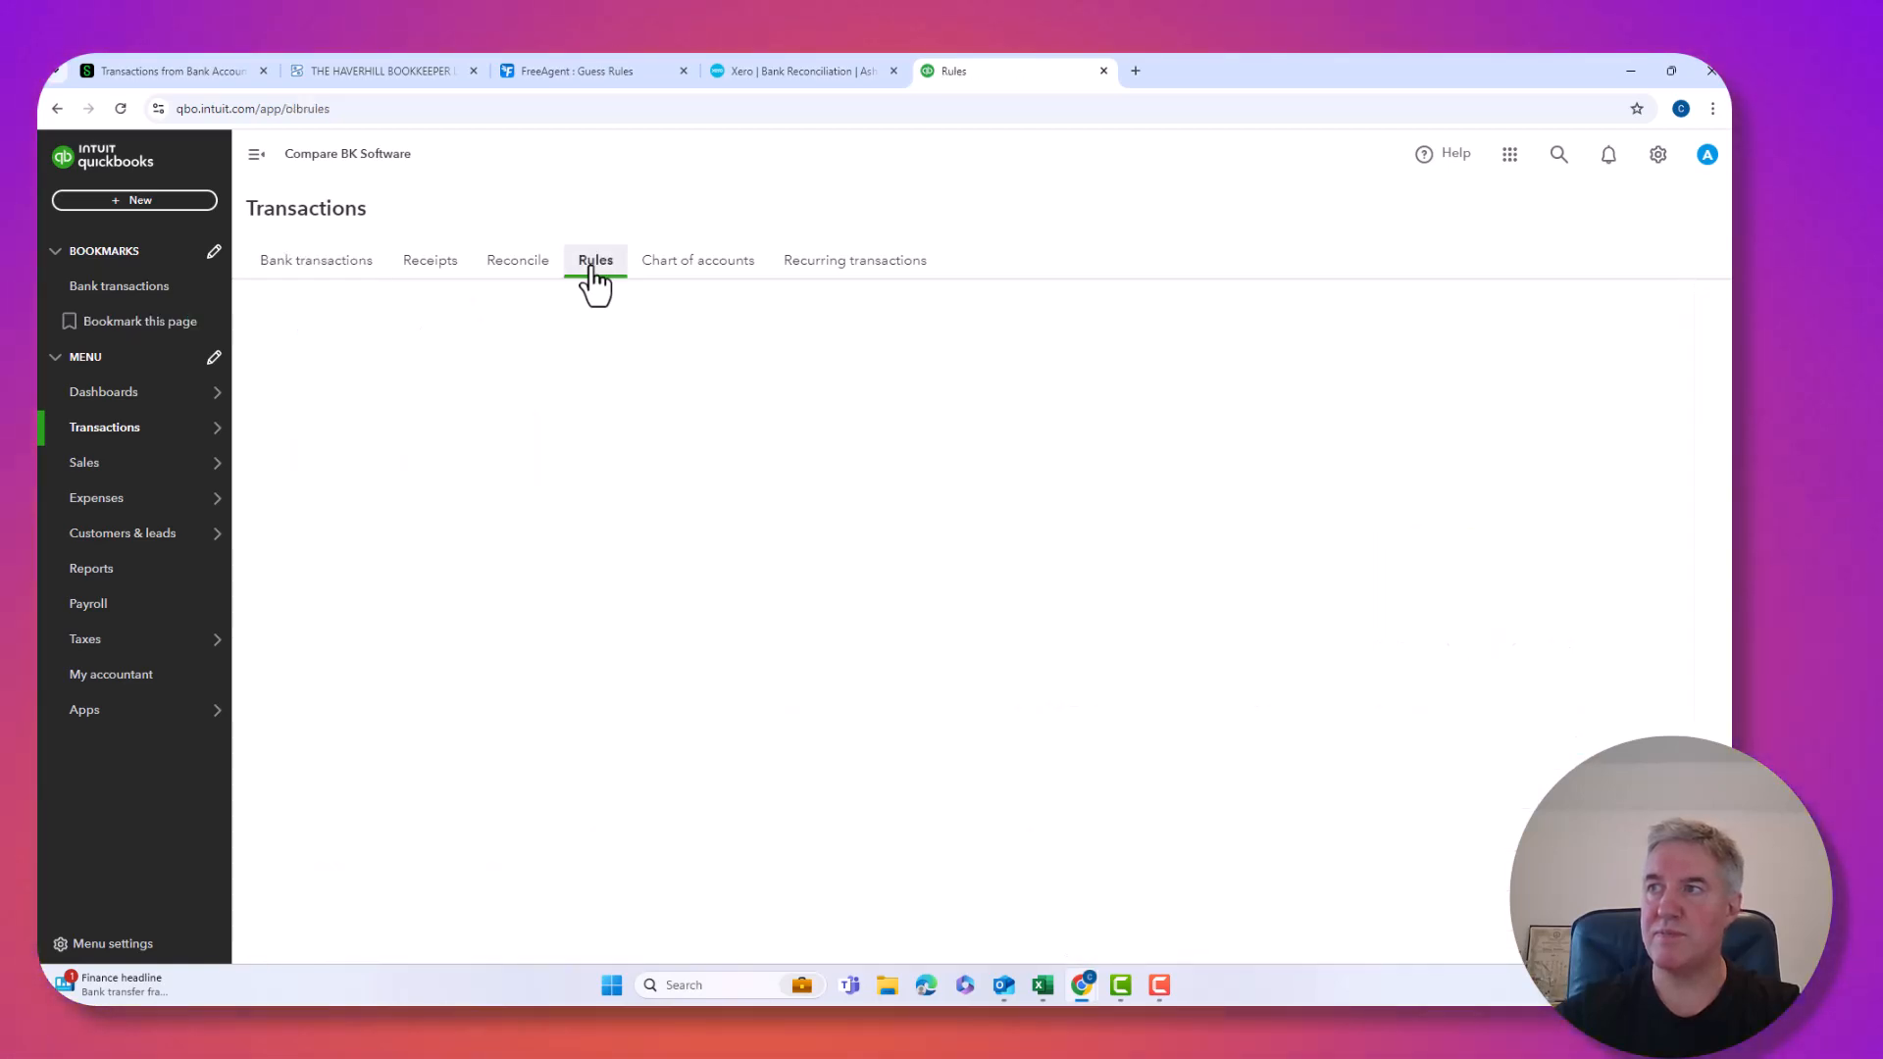
left_click(355, 693)
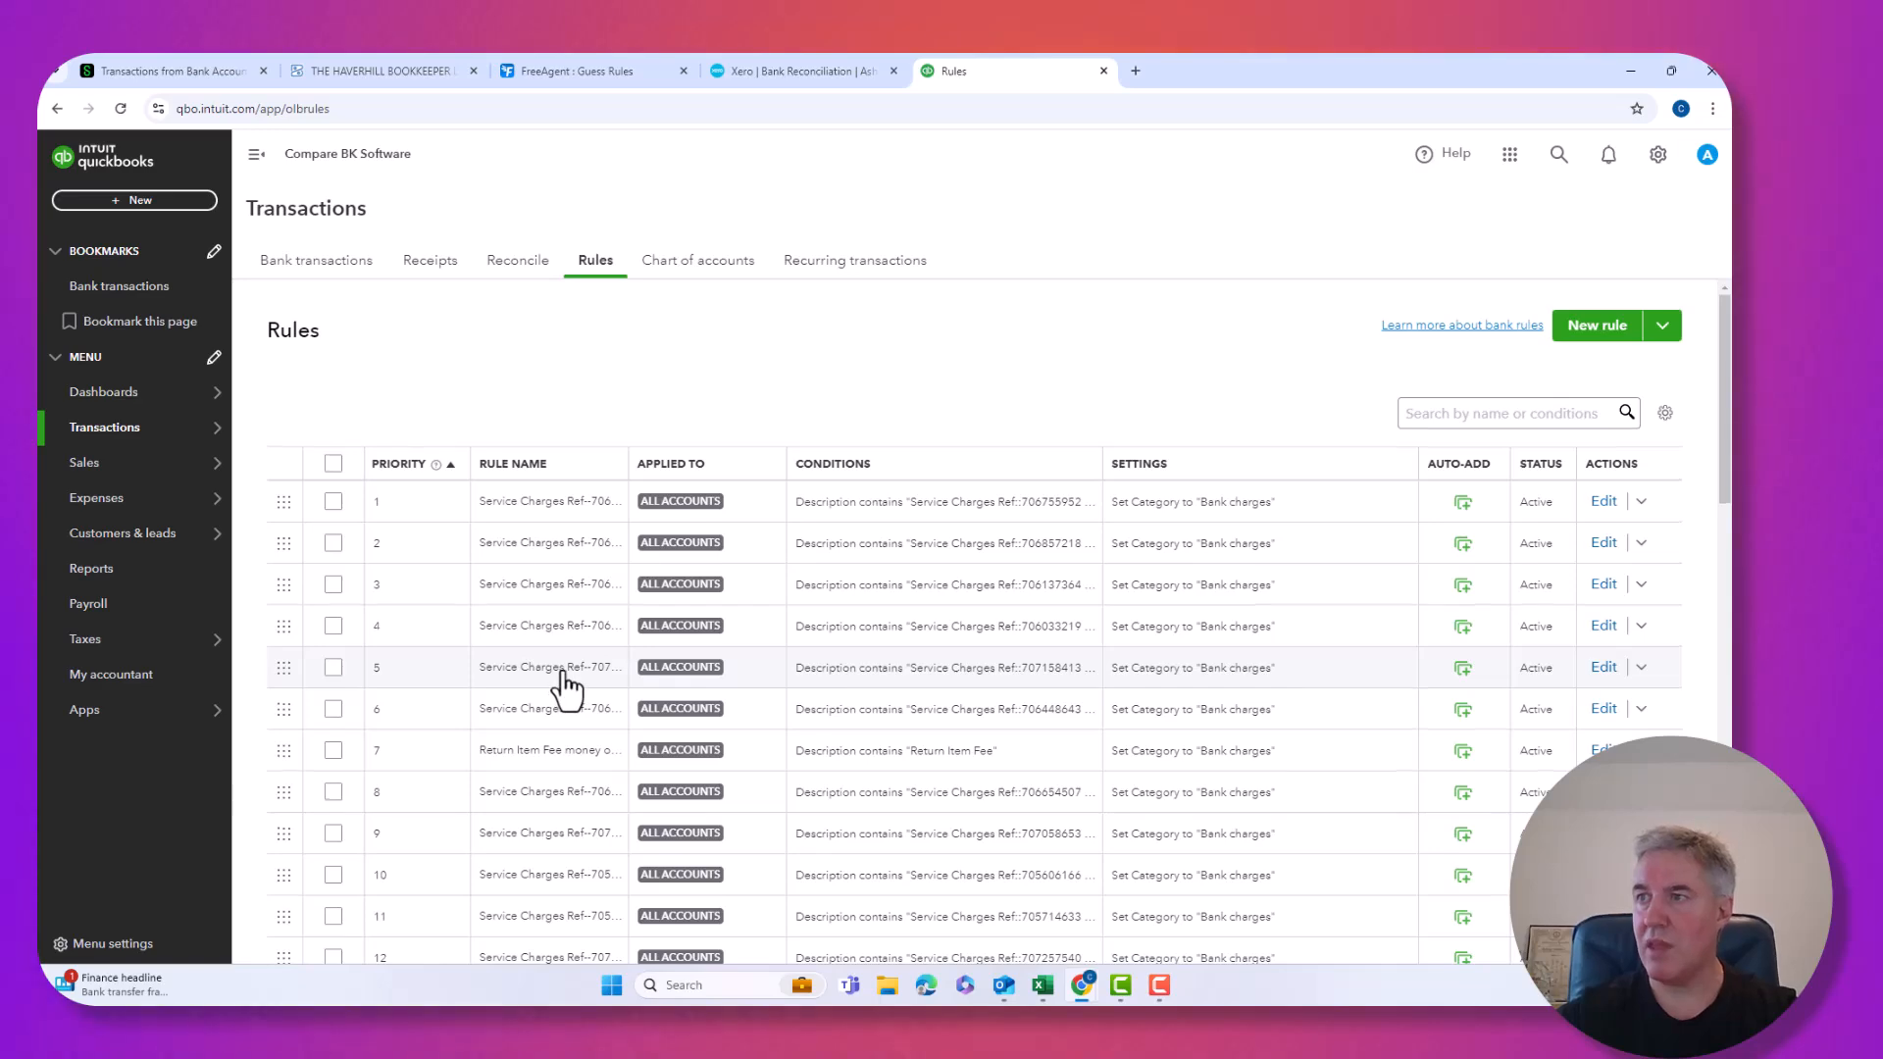
scroll(566, 687, "down", 5)
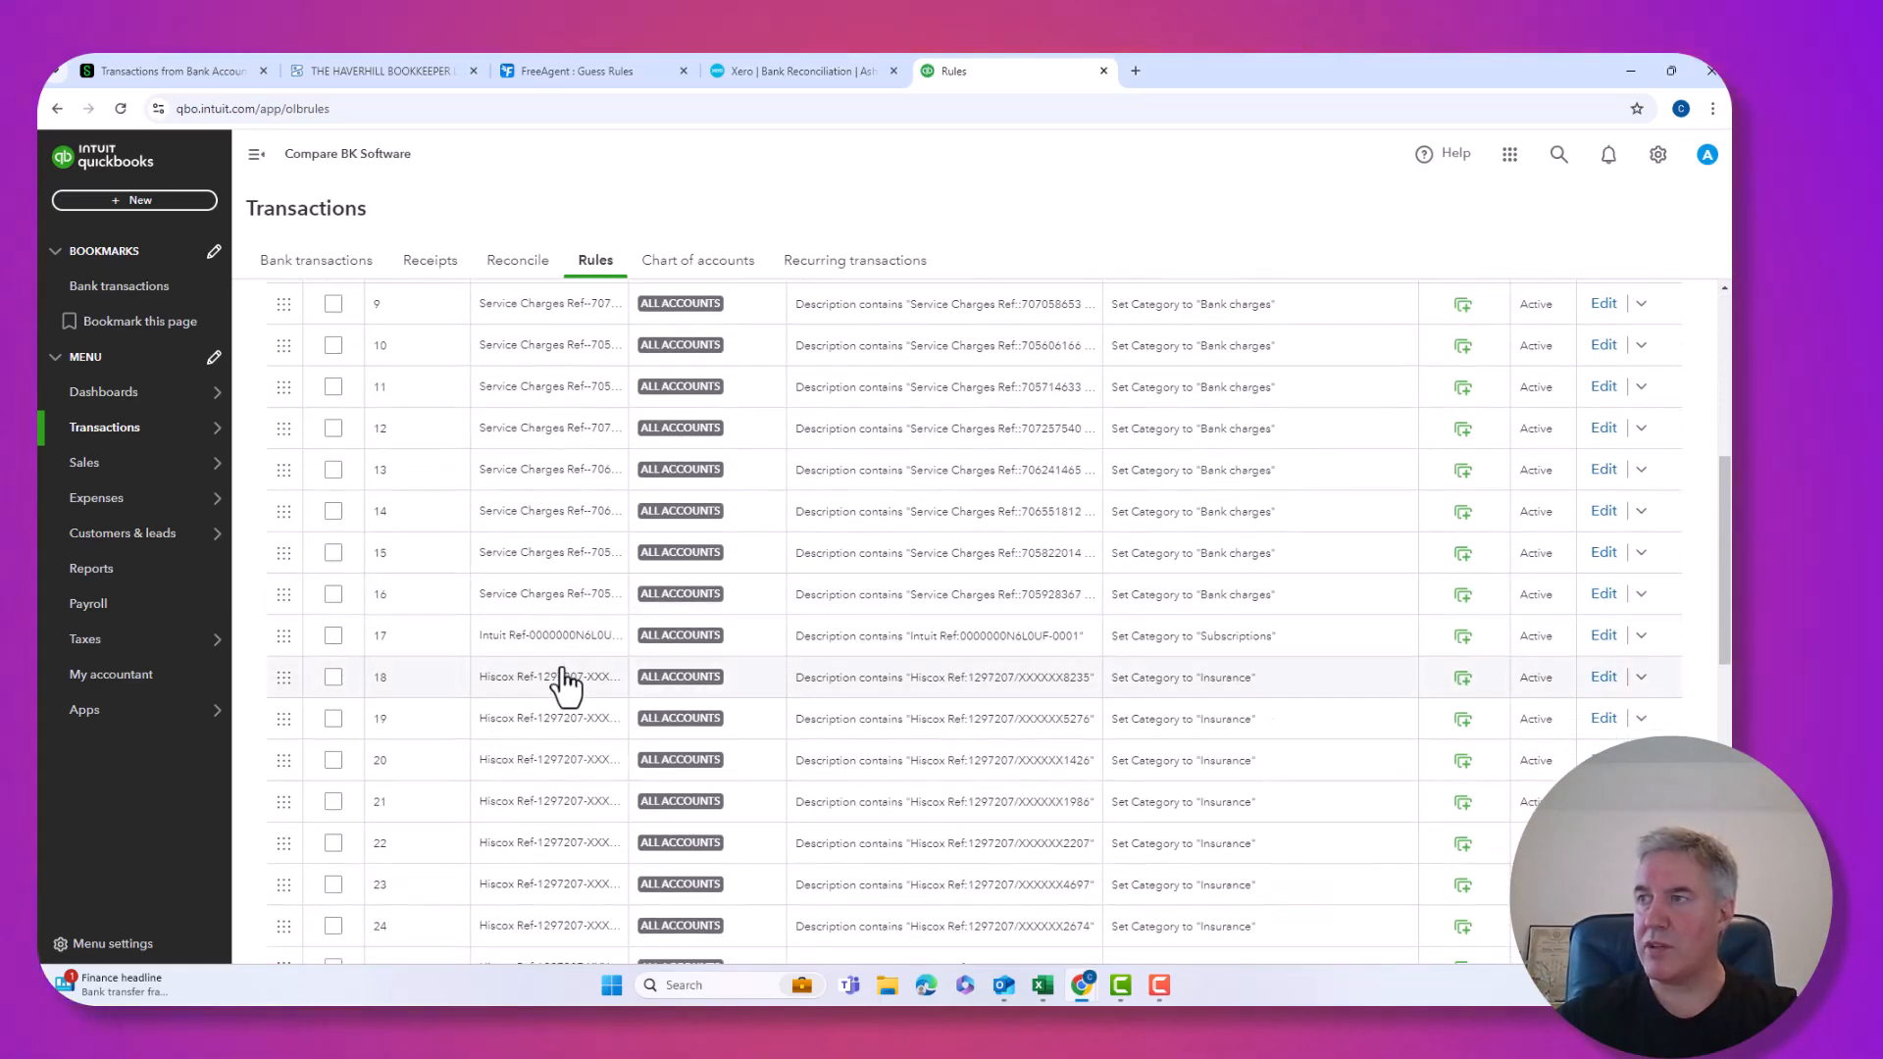
scroll(580, 517, "down", 1)
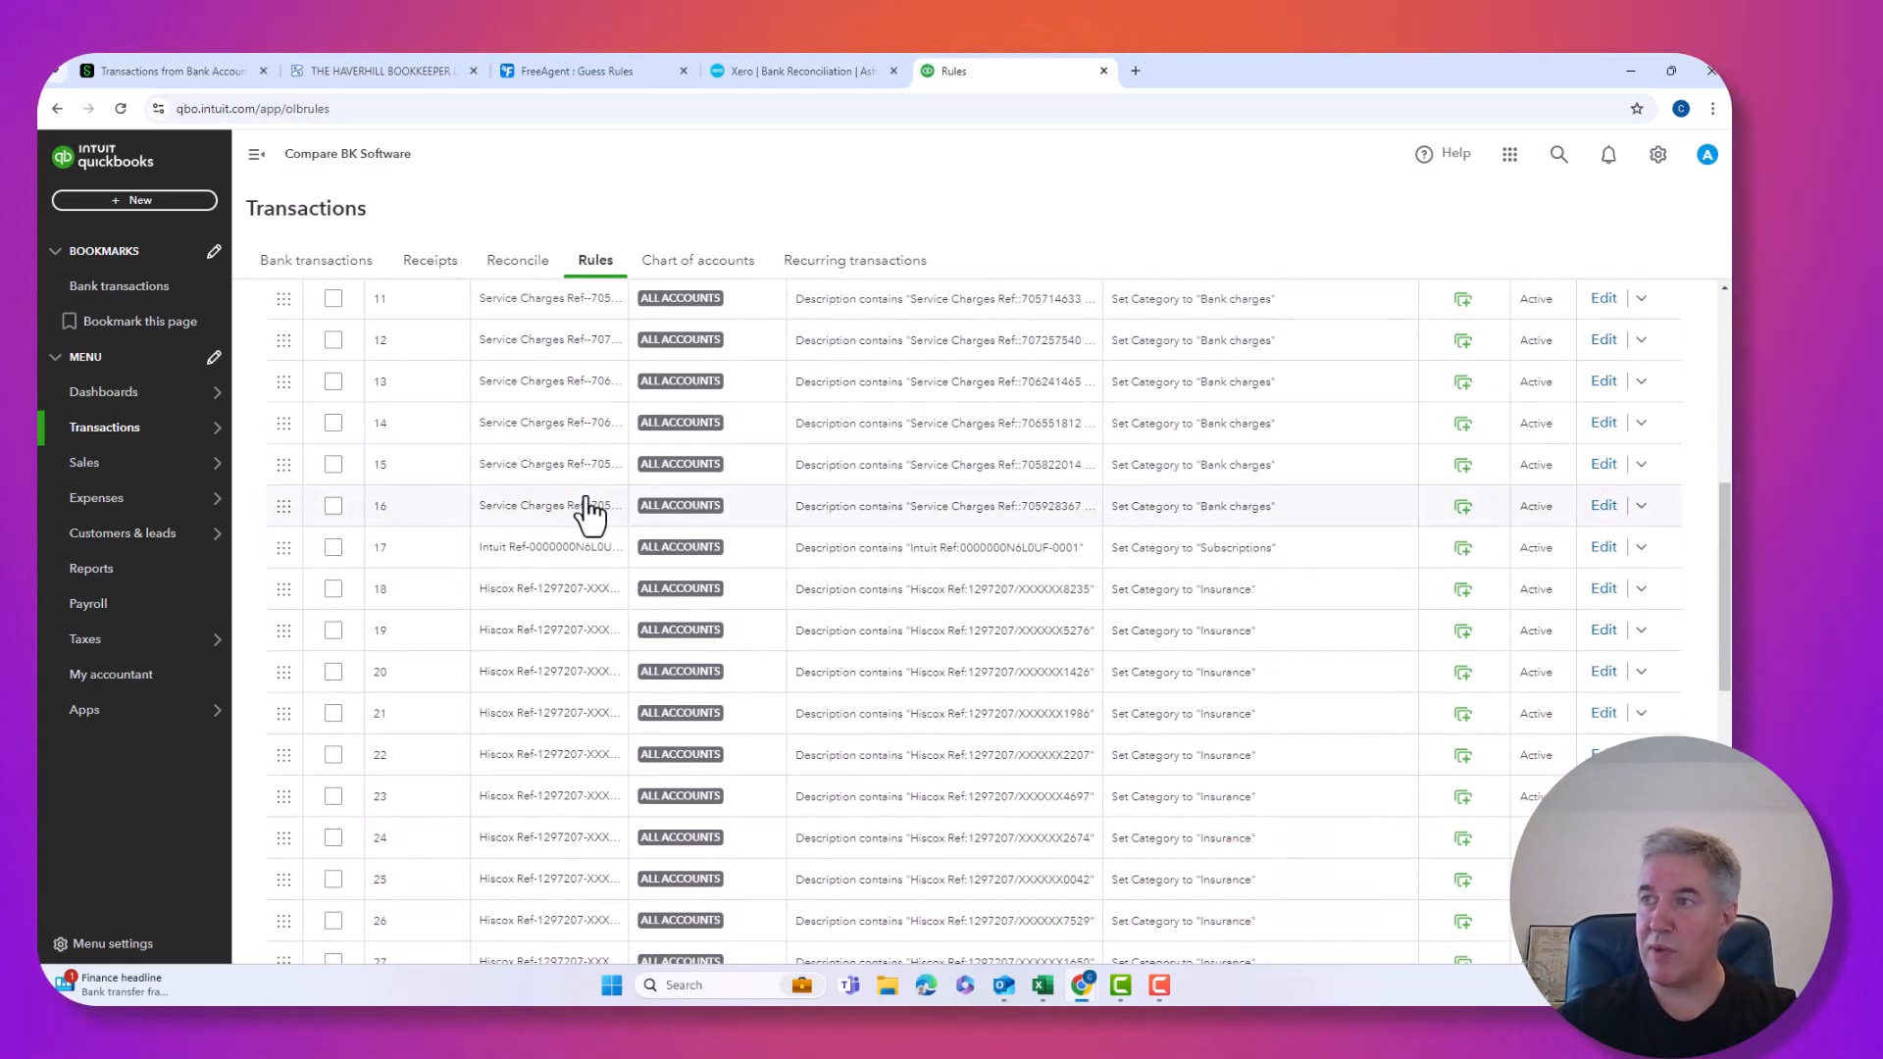
scroll(589, 510, "up", 6)
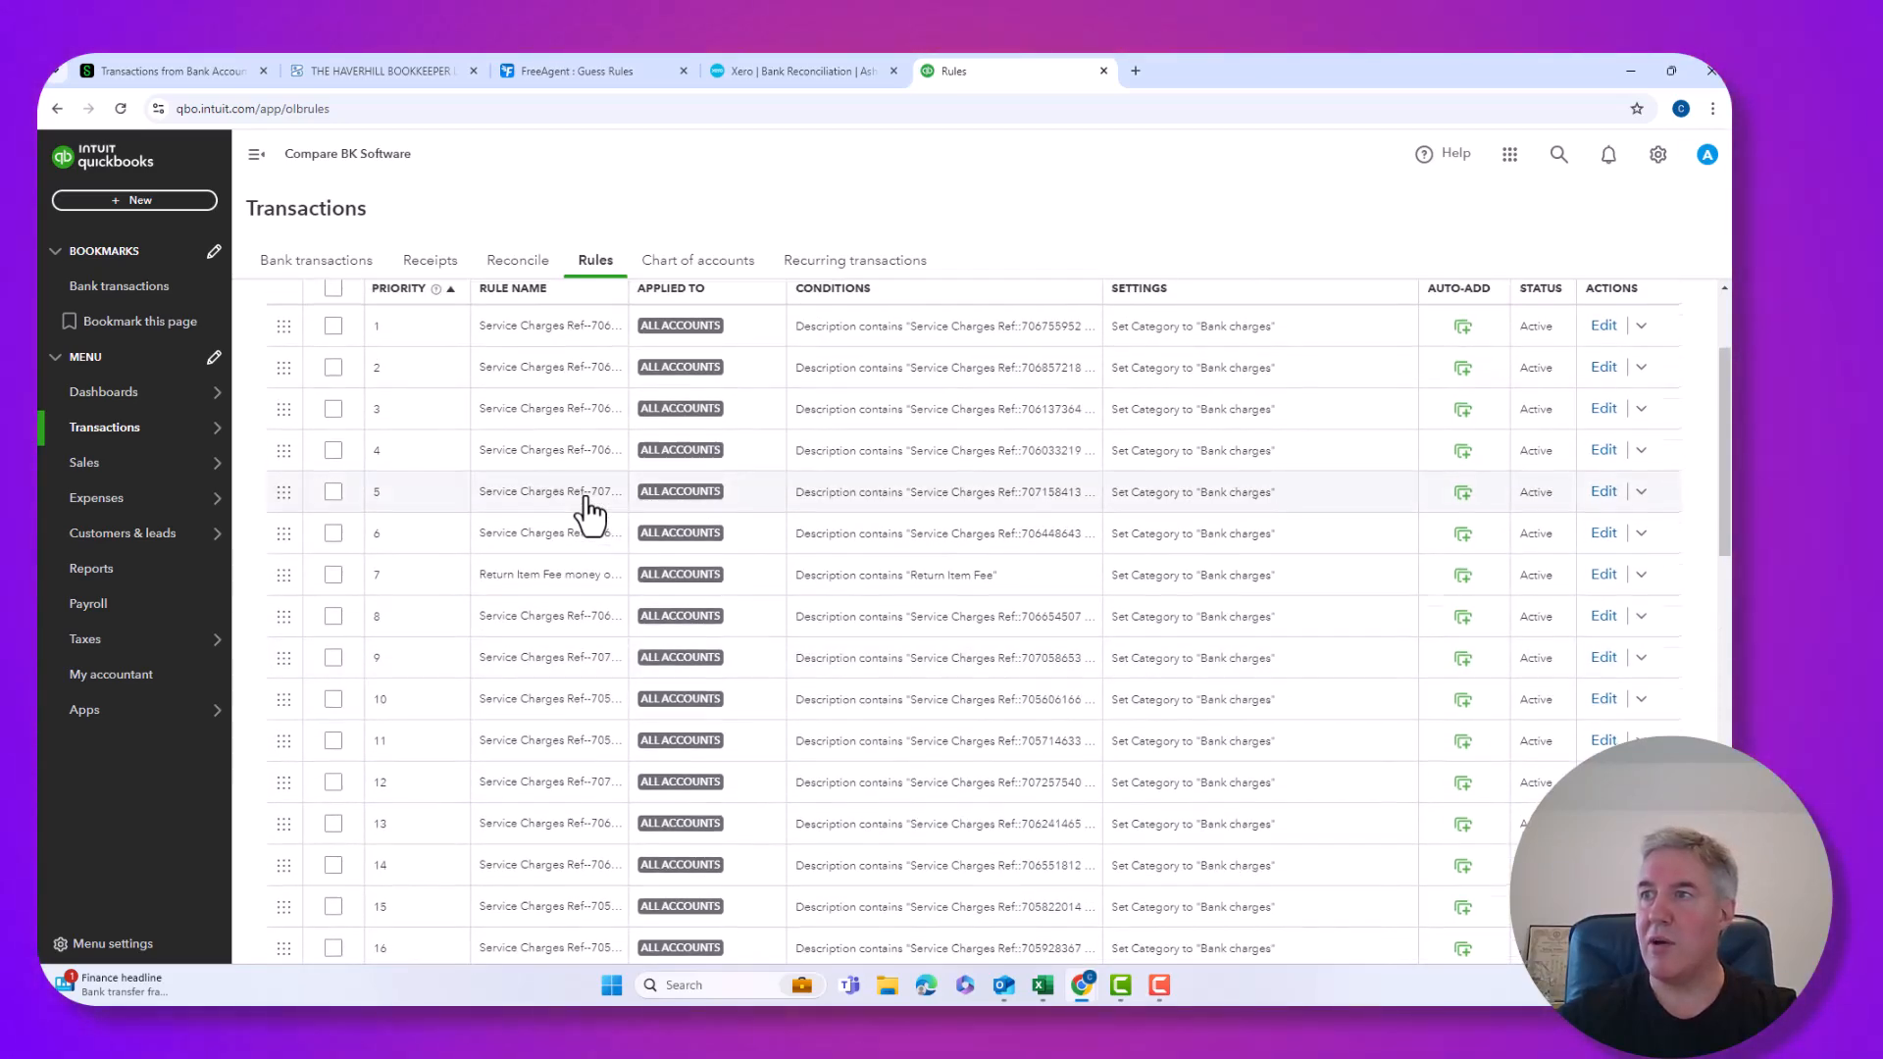
scroll(588, 510, "up", 2)
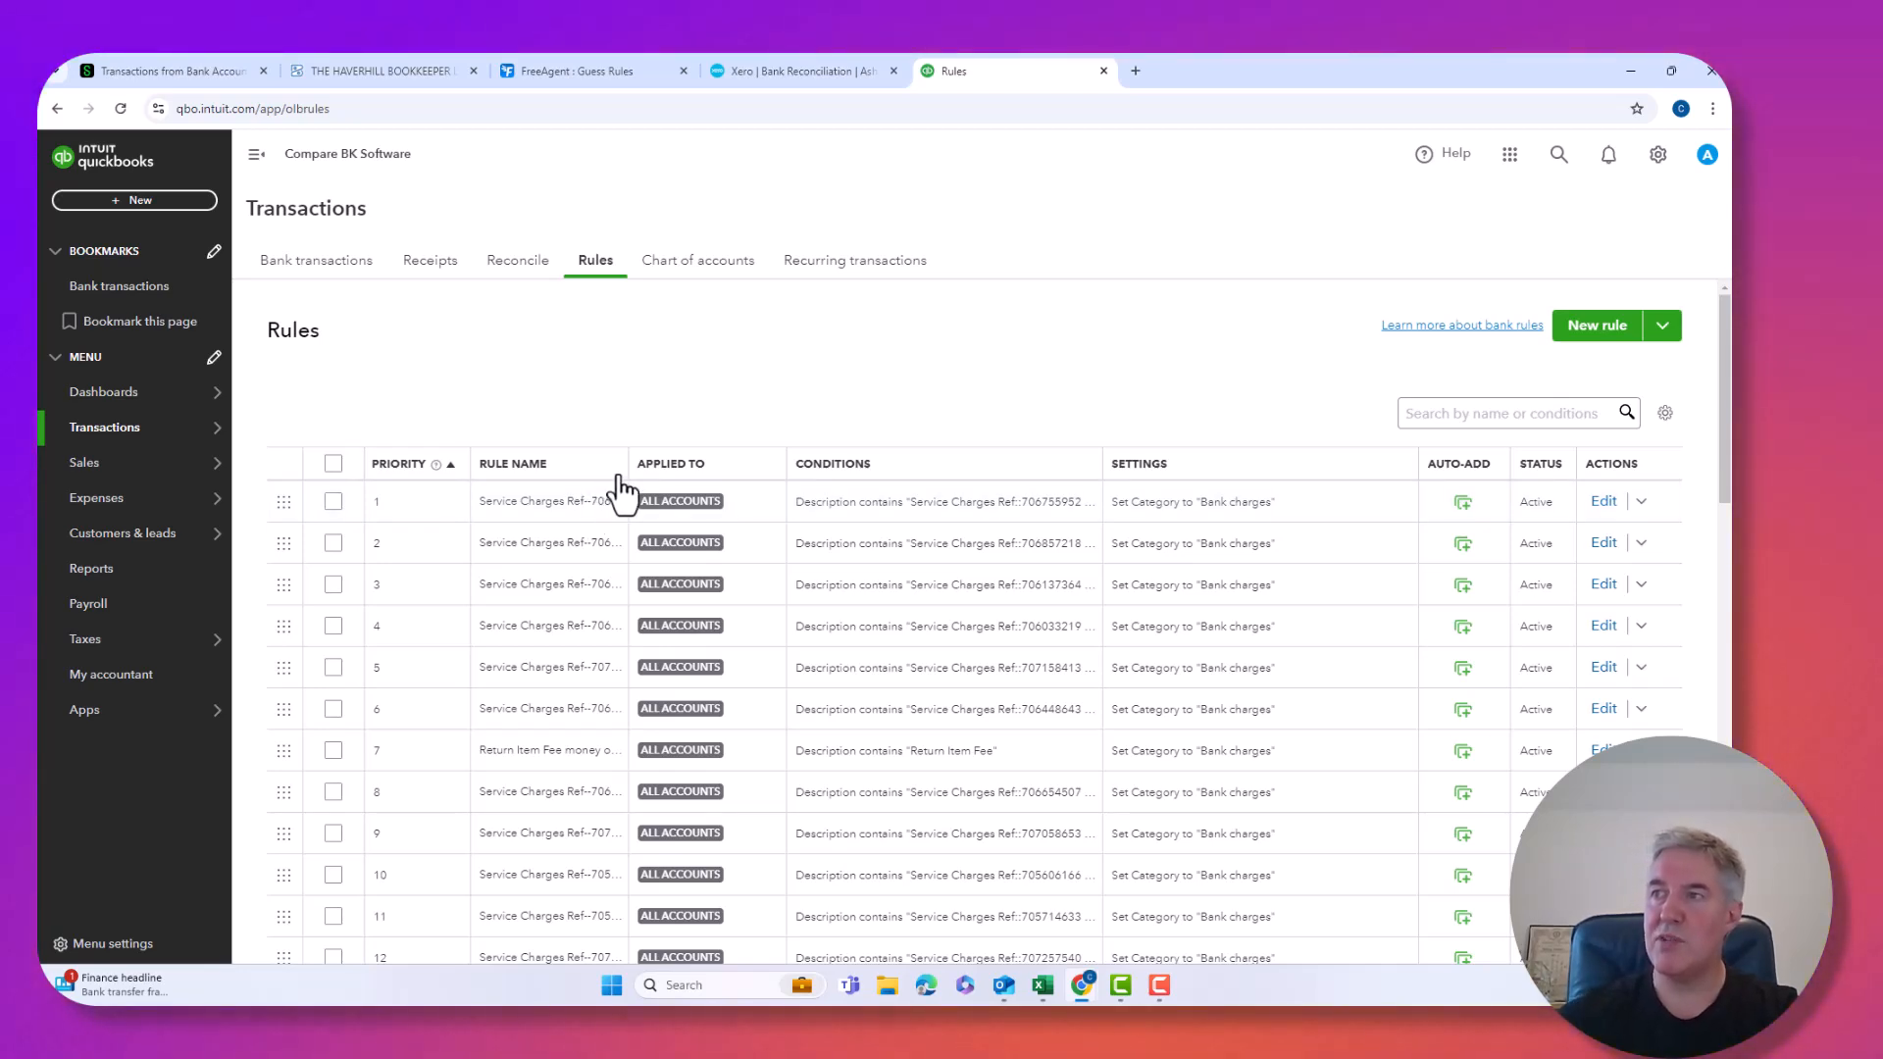
Widen the Rule name column and scroll through the rules, e.g. Hiscox to Insurance.
left_click_drag(628, 463, 927, 467)
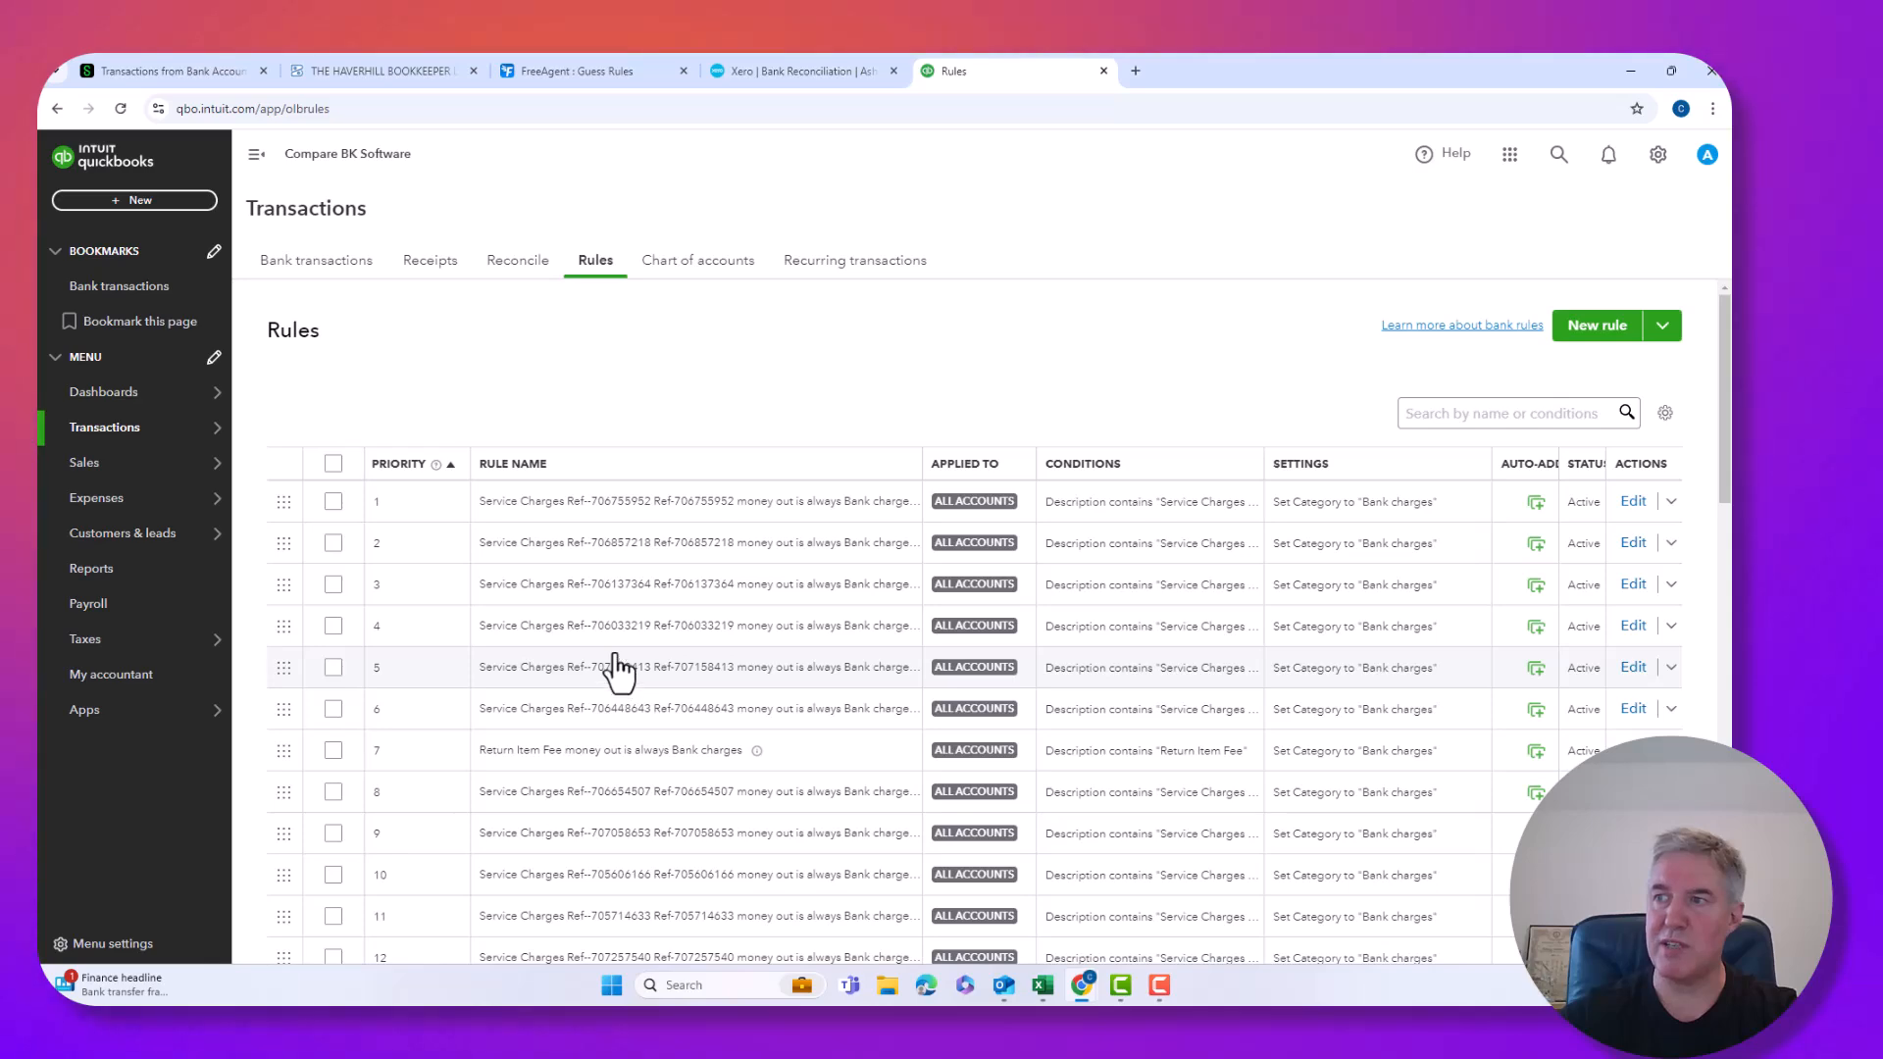
scroll(602, 654, "down", 1)
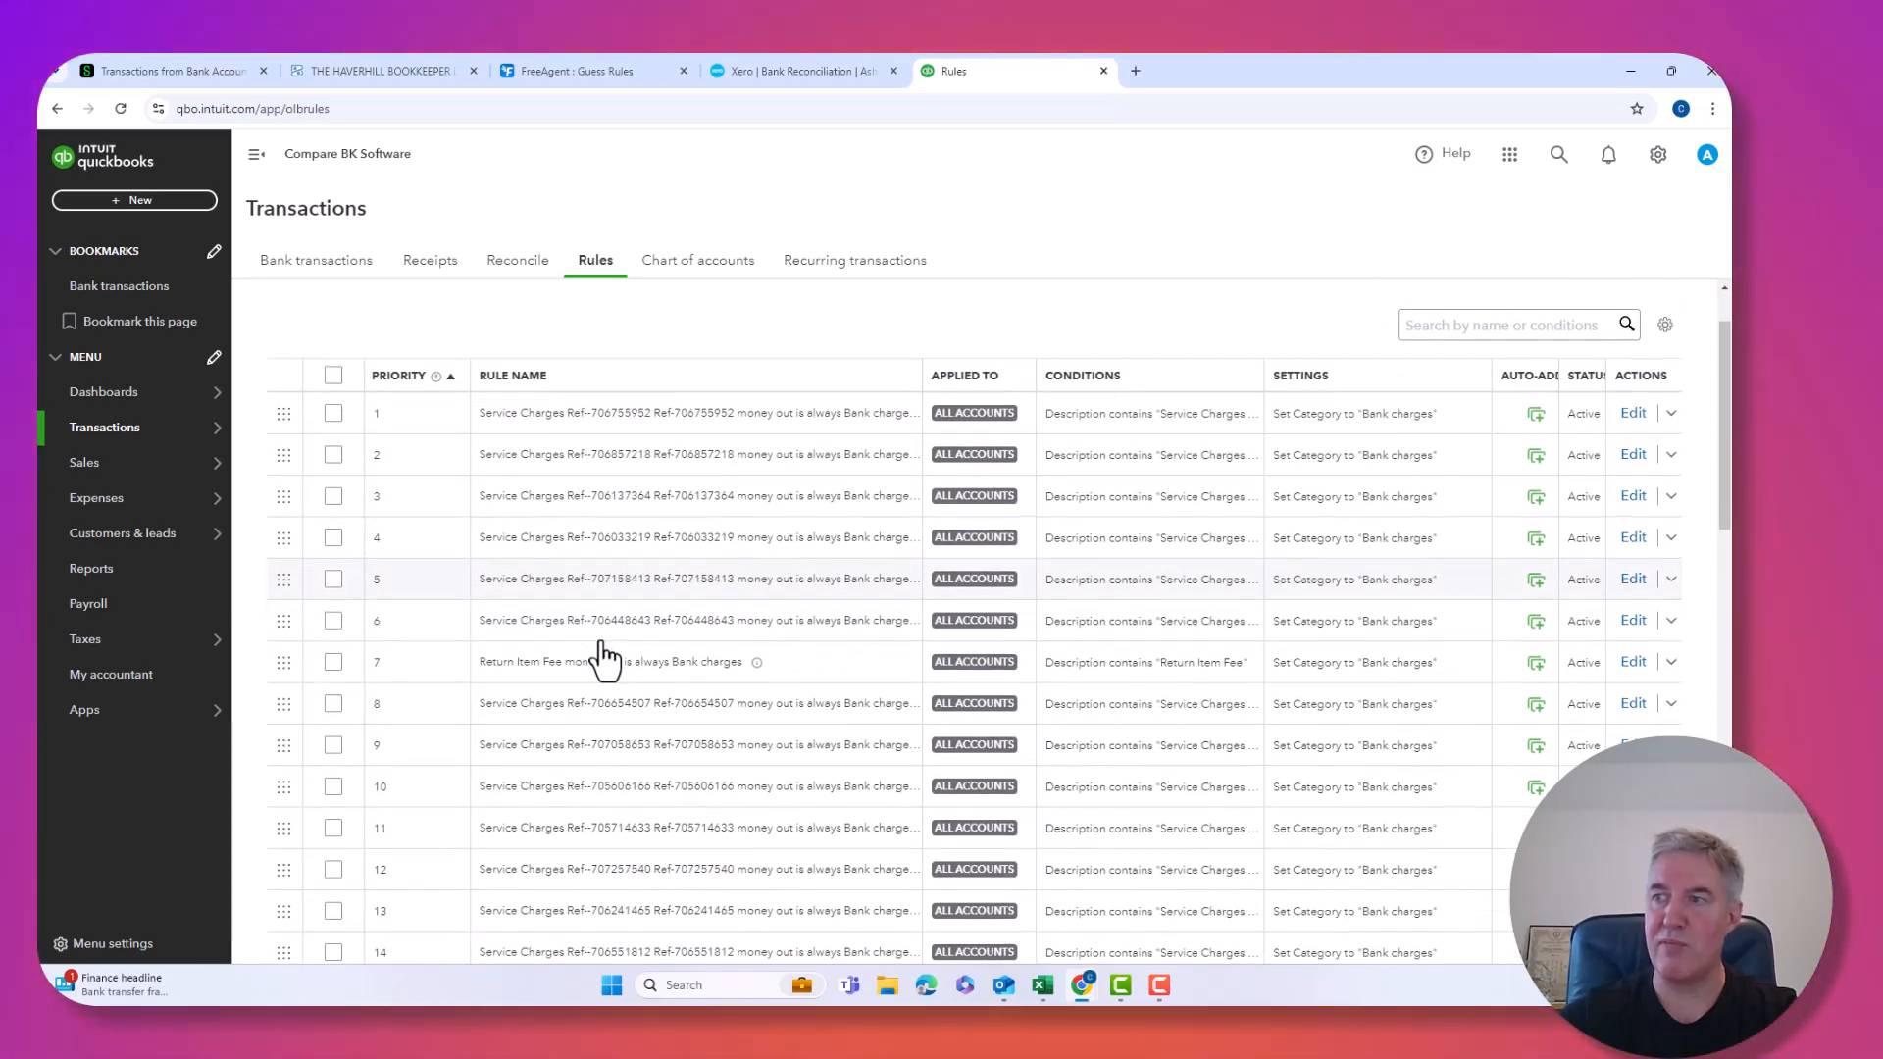
scroll(605, 659, "down", 4)
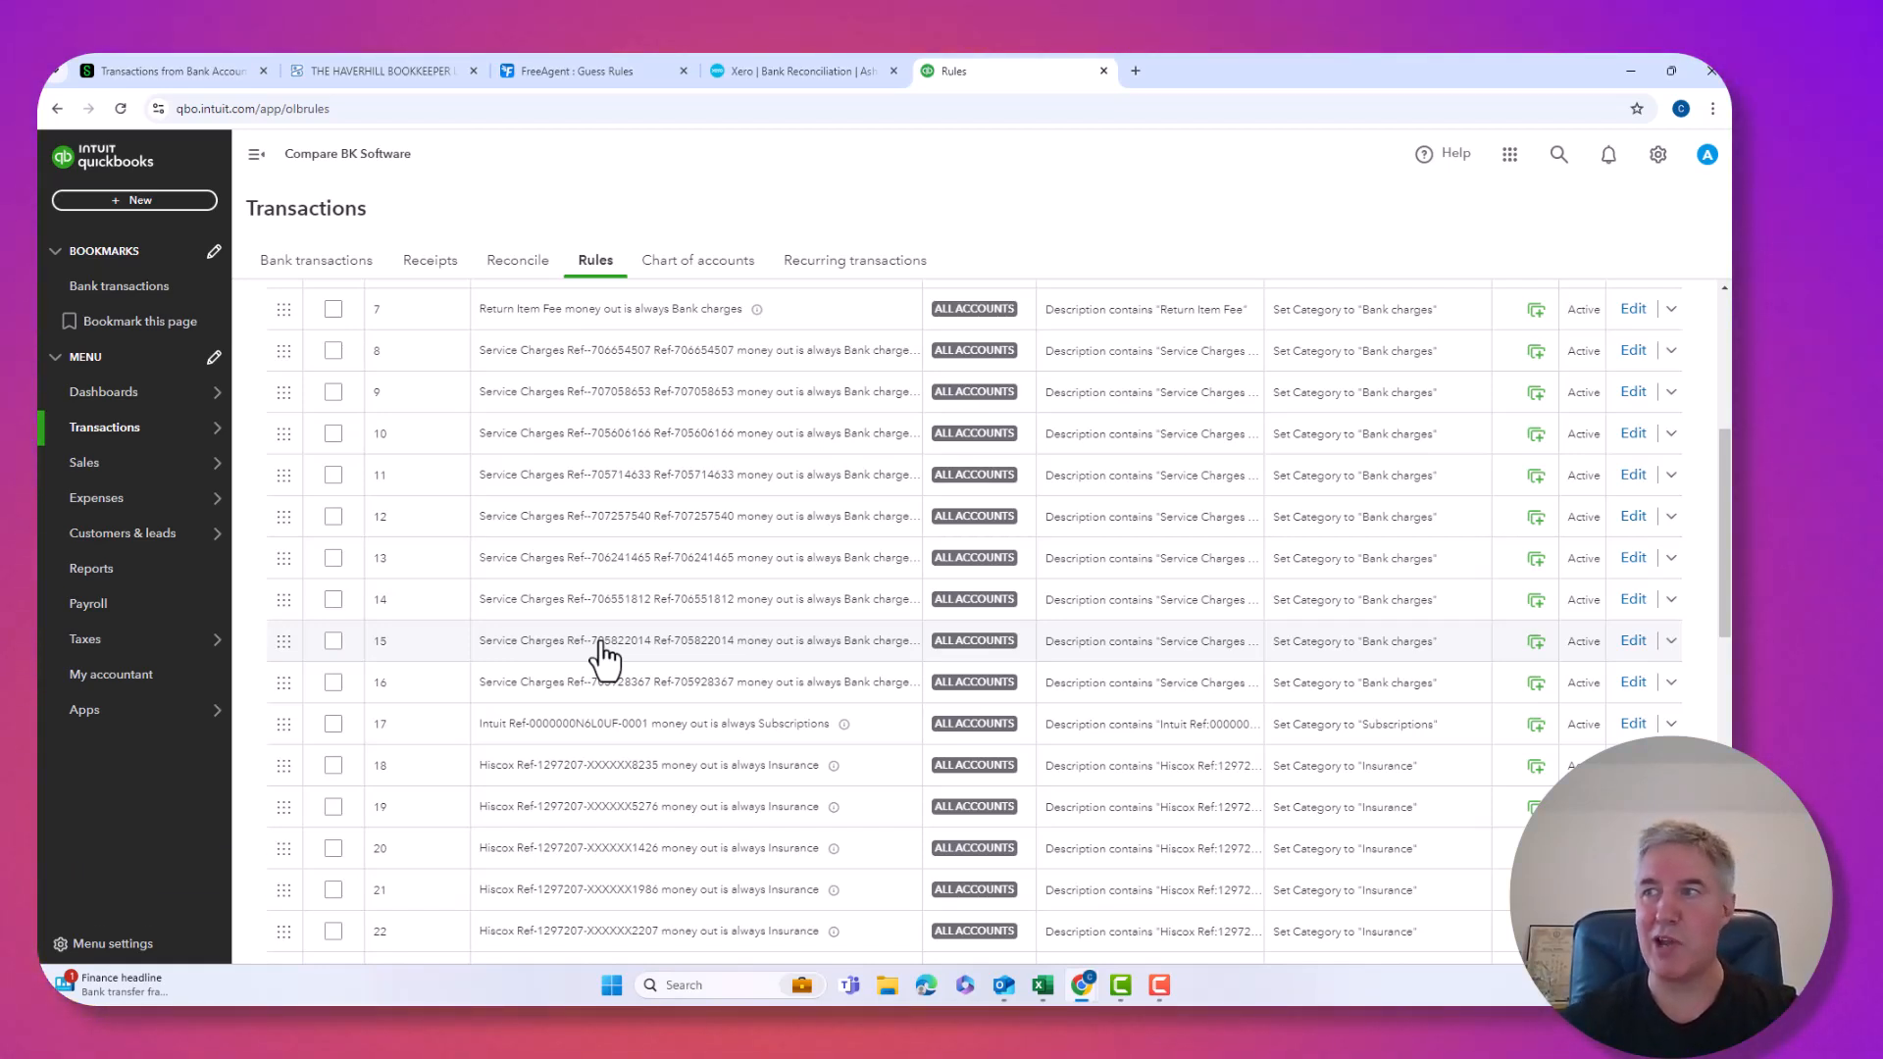
scroll(604, 657, "down", 7)
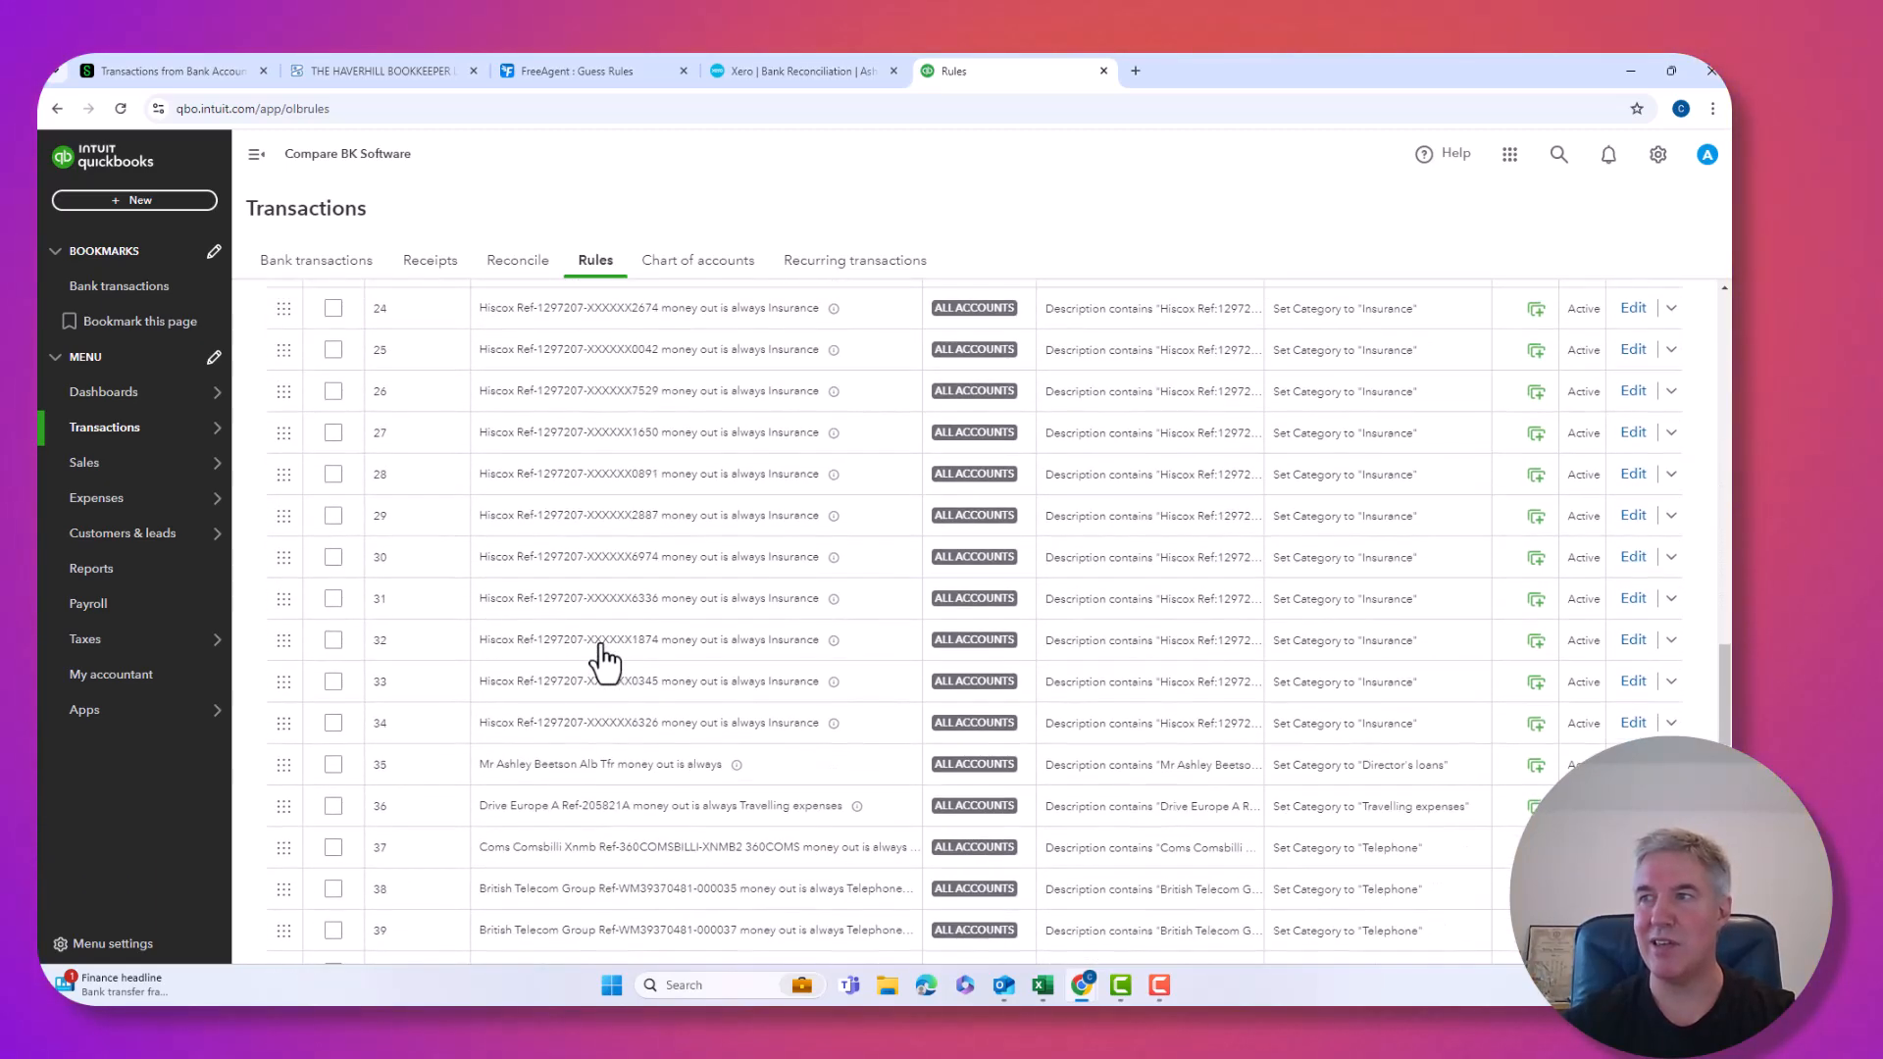
scroll(603, 662, "down", 3)
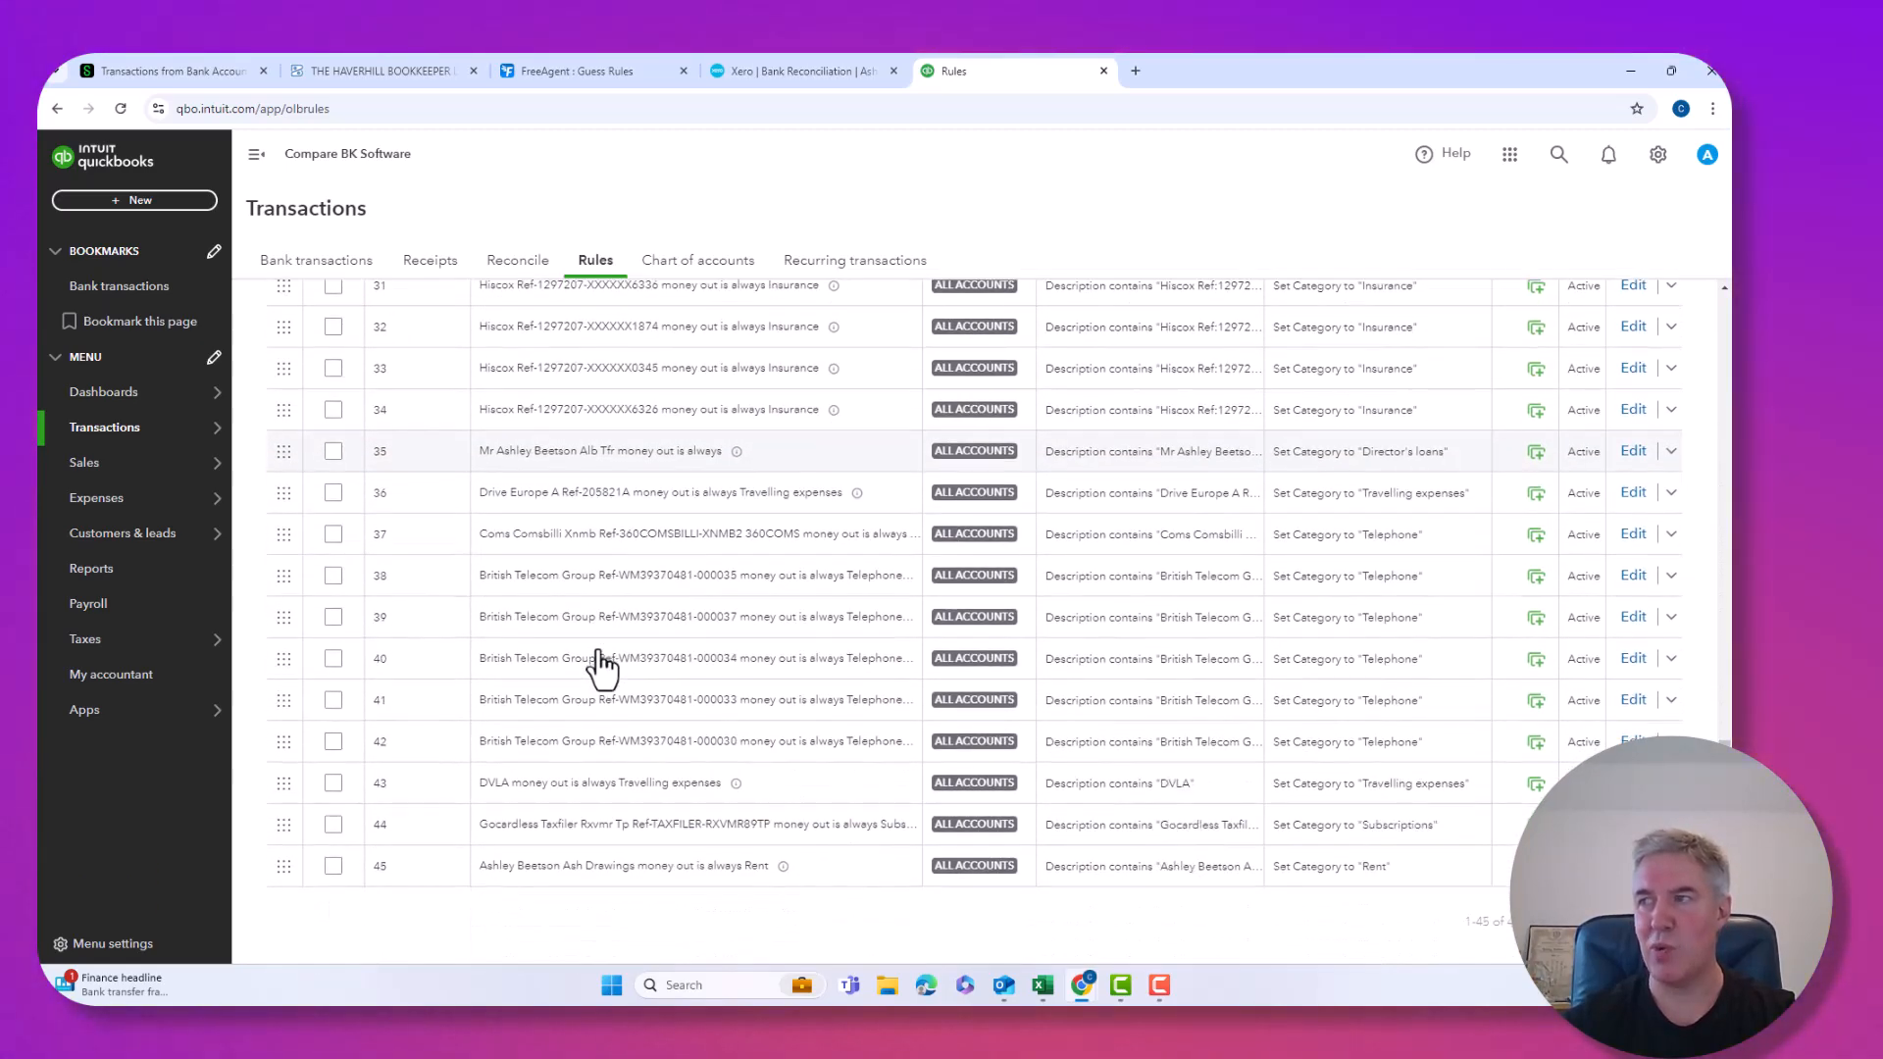
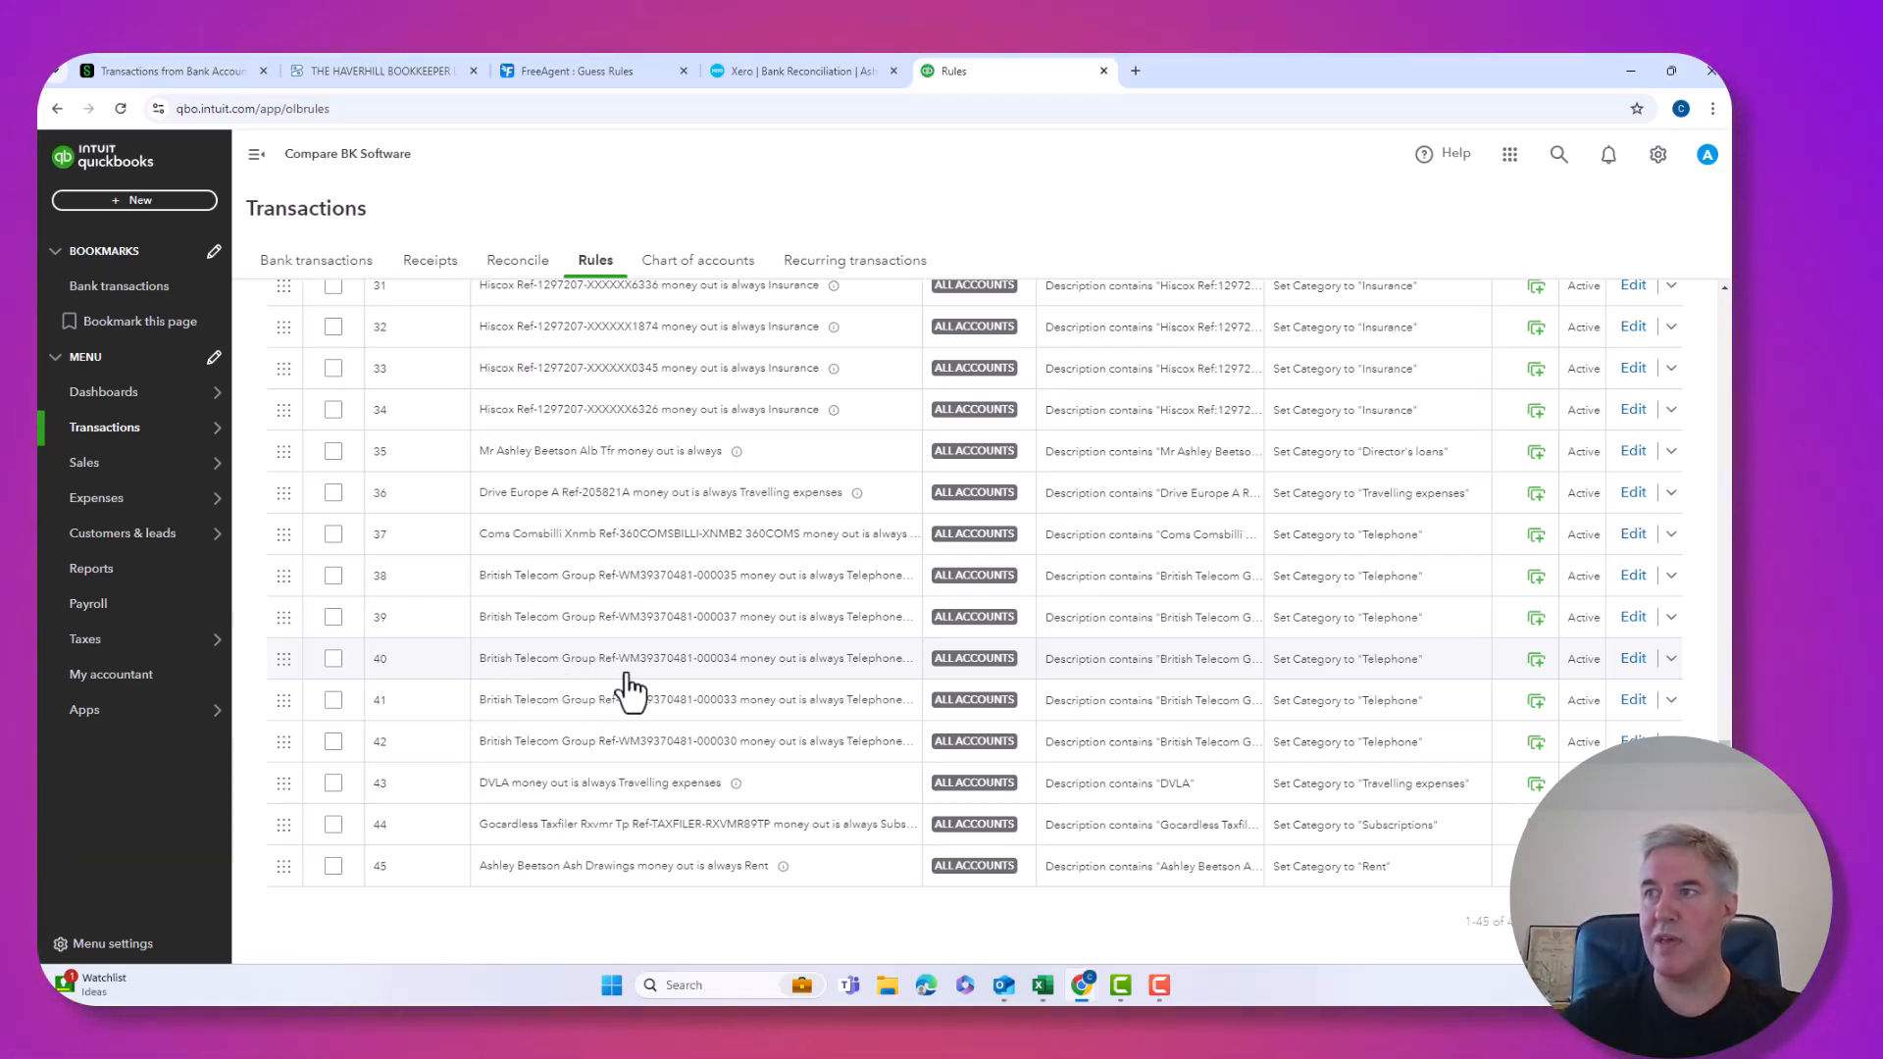
Select every existing bank rule and batch-delete them all, confirming the deletion.
scroll(627, 692, "up", 15)
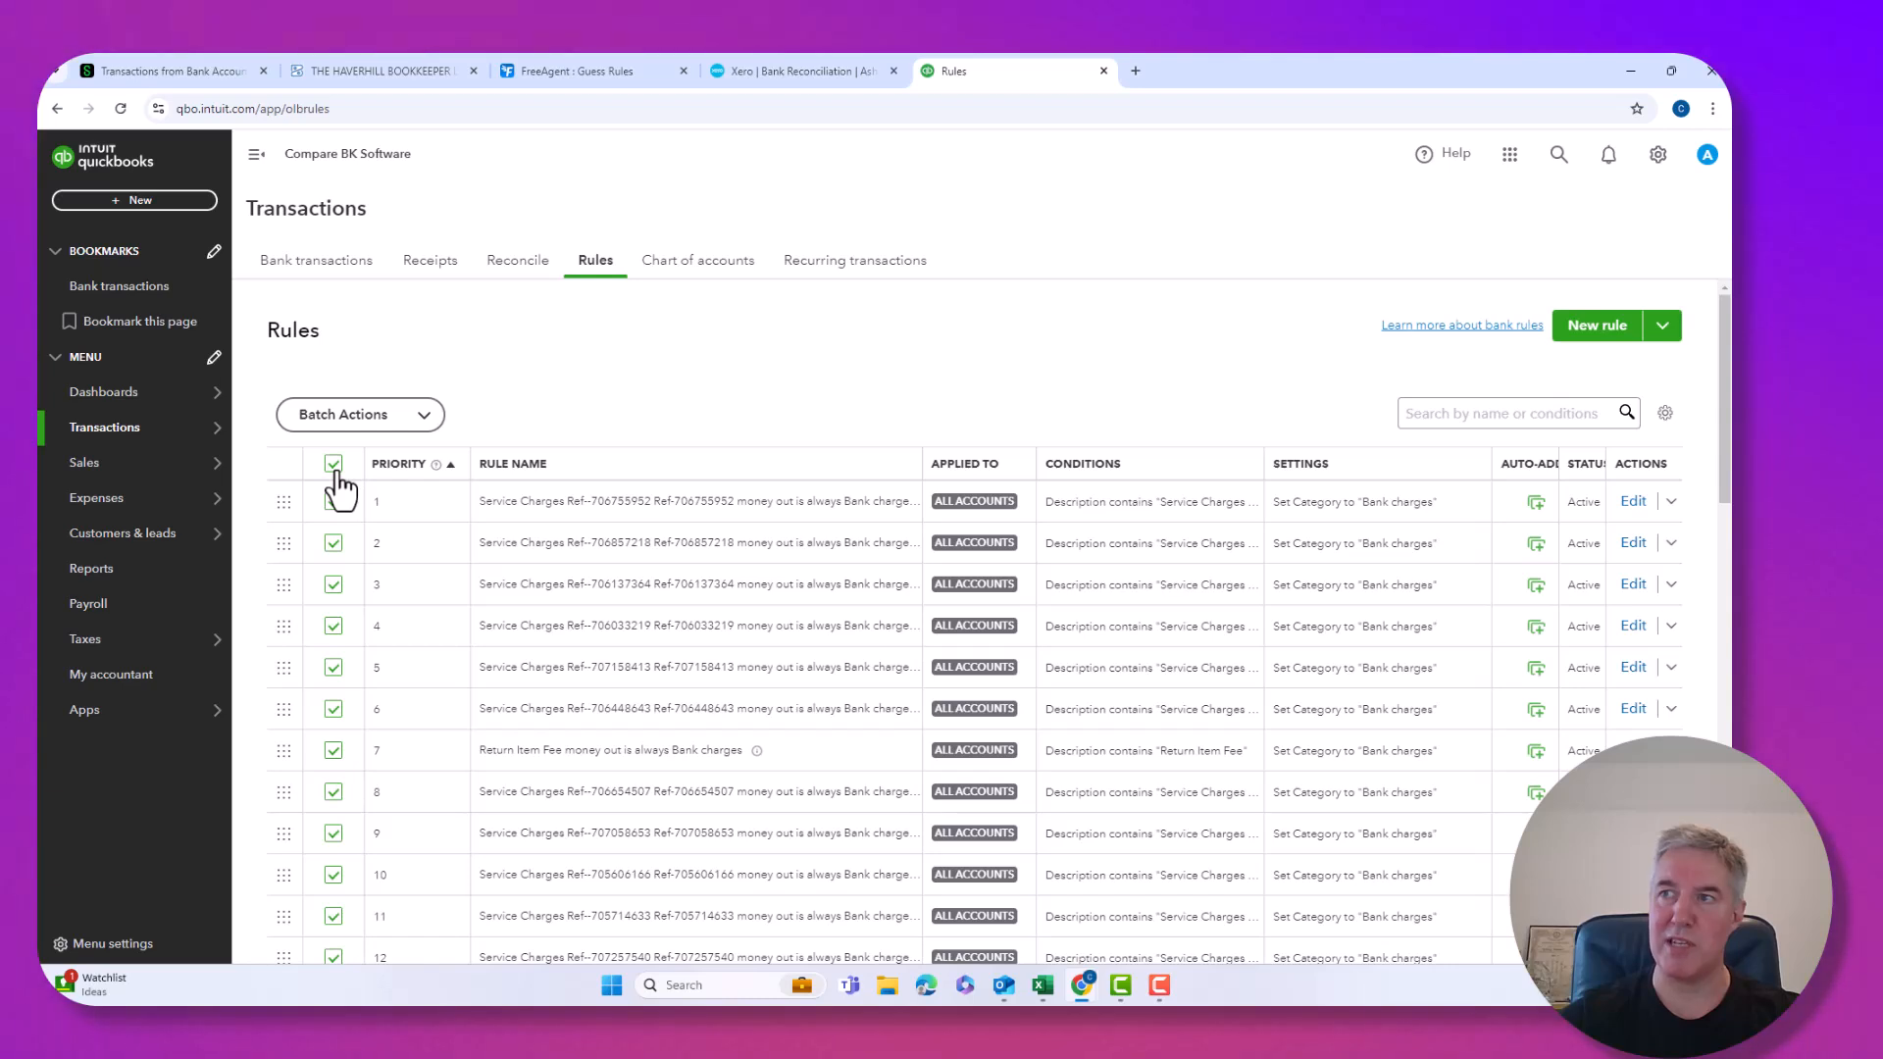
left_click(417, 417)
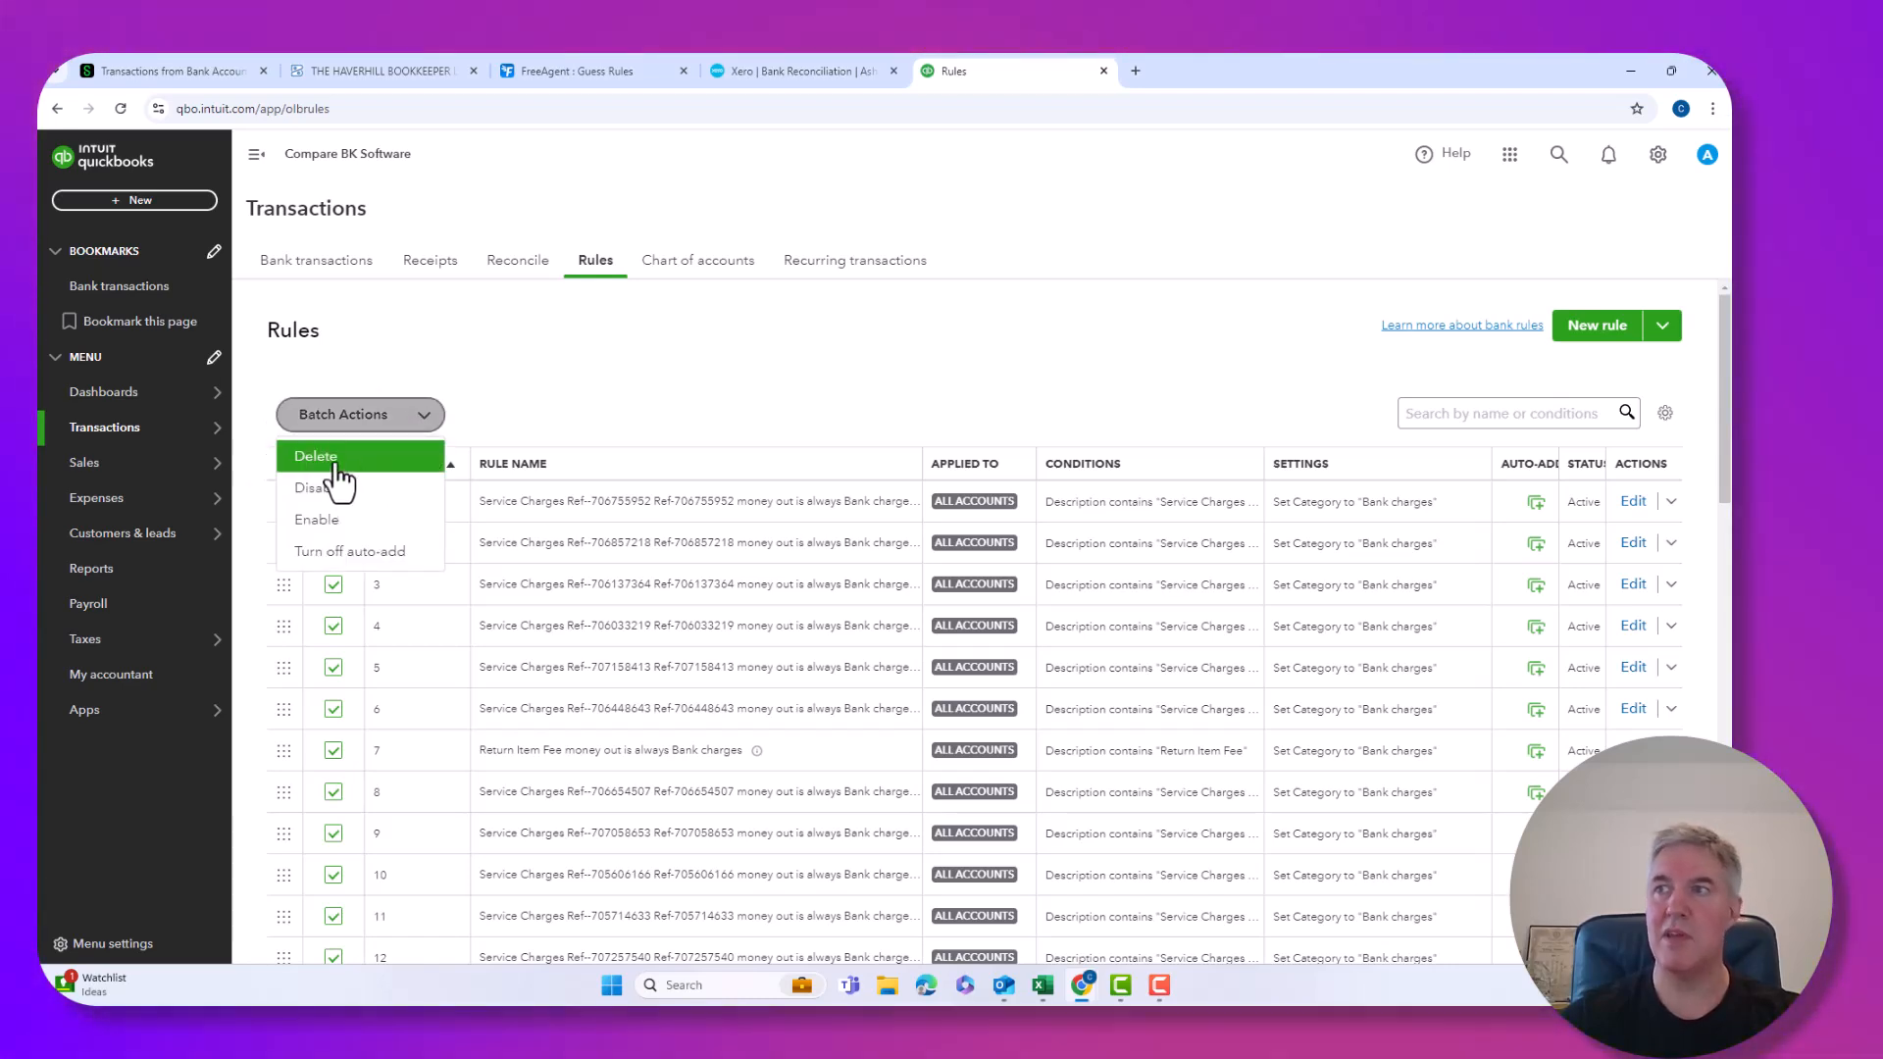
left_click(335, 459)
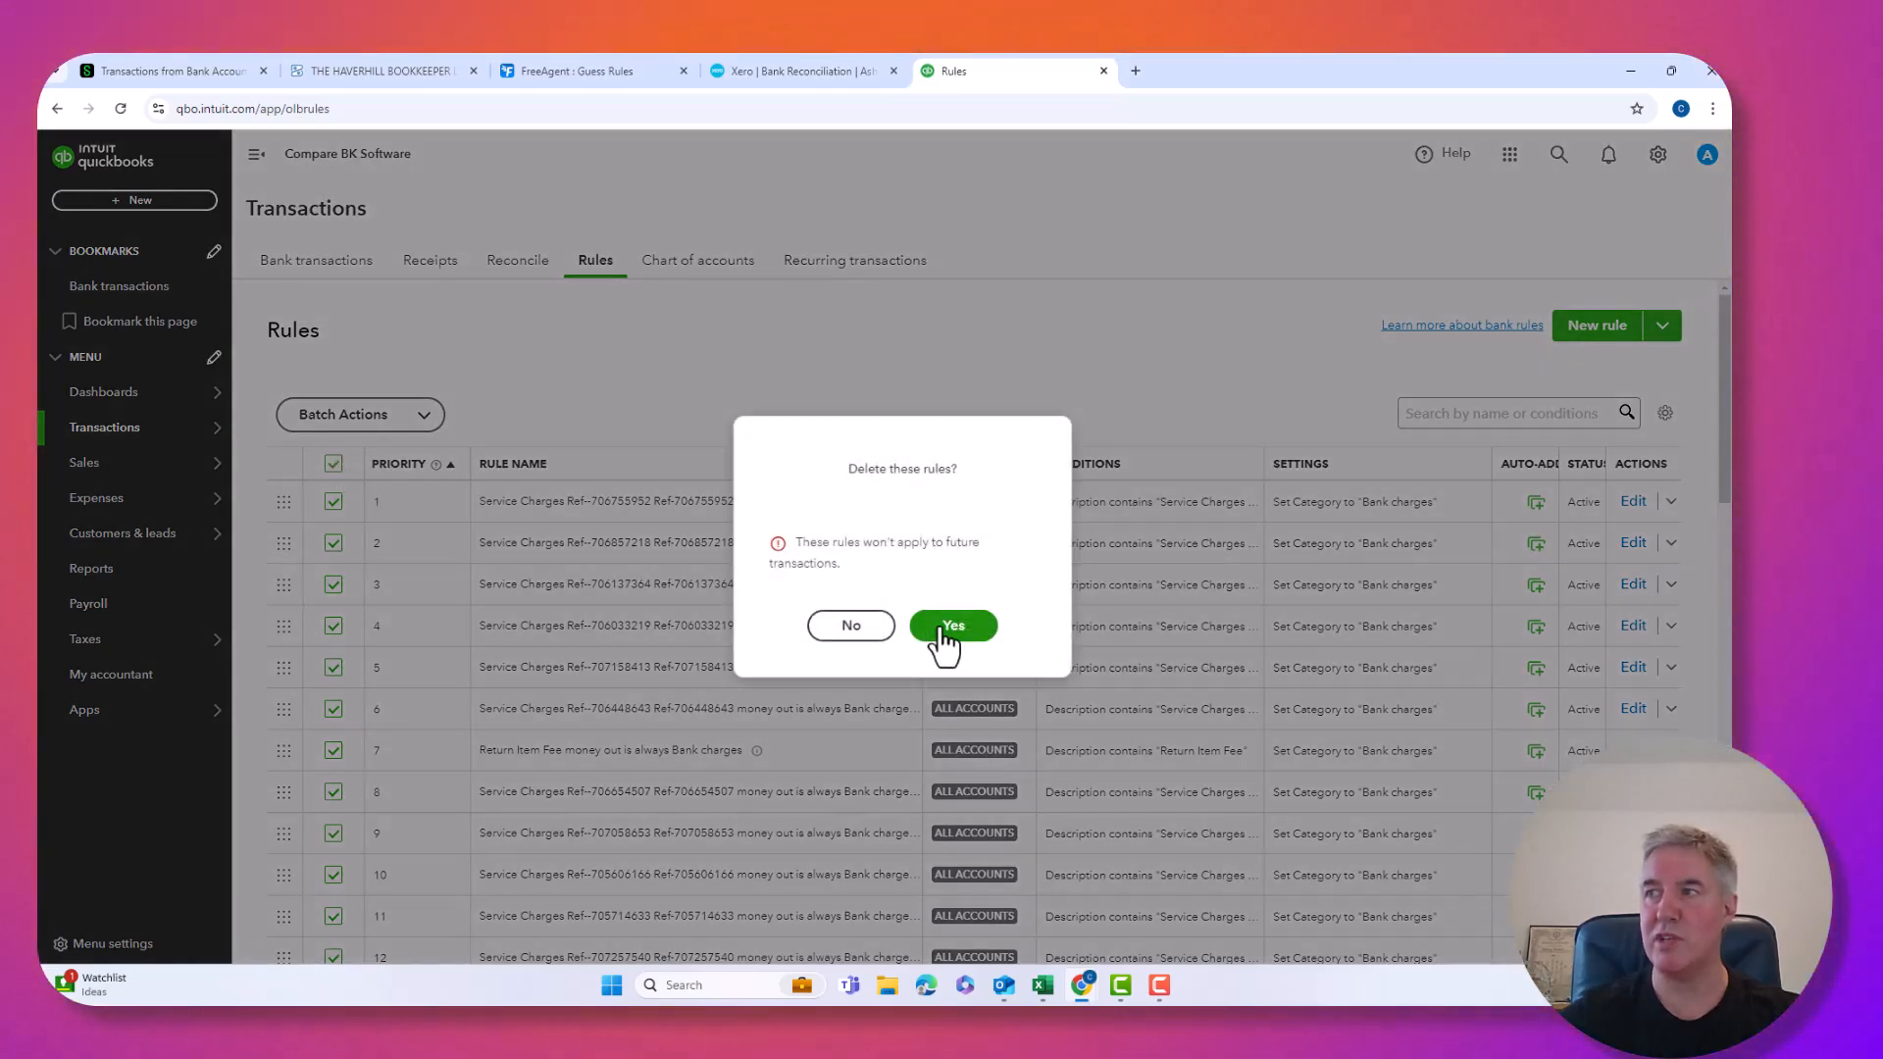
left_click(947, 630)
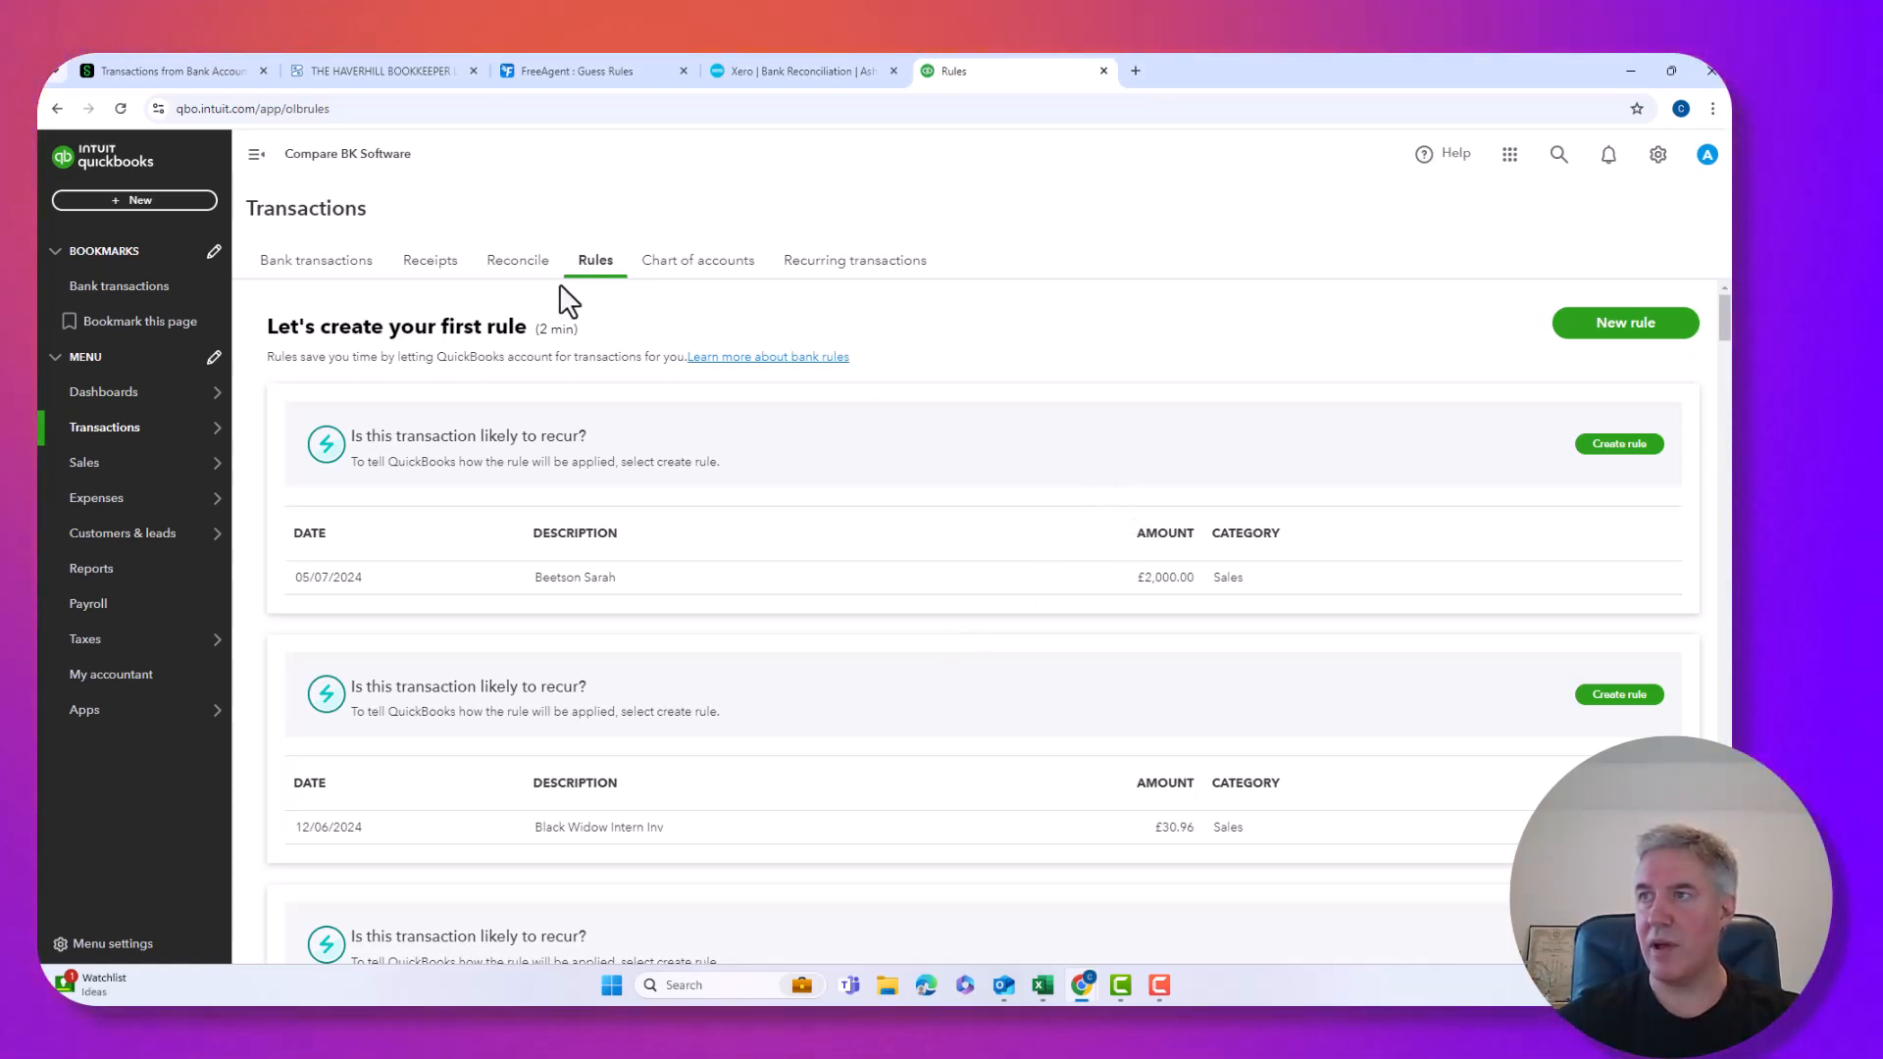
Start a new rule from the 01/05/2024 British Telecom Group bank payment.
left_click(349, 268)
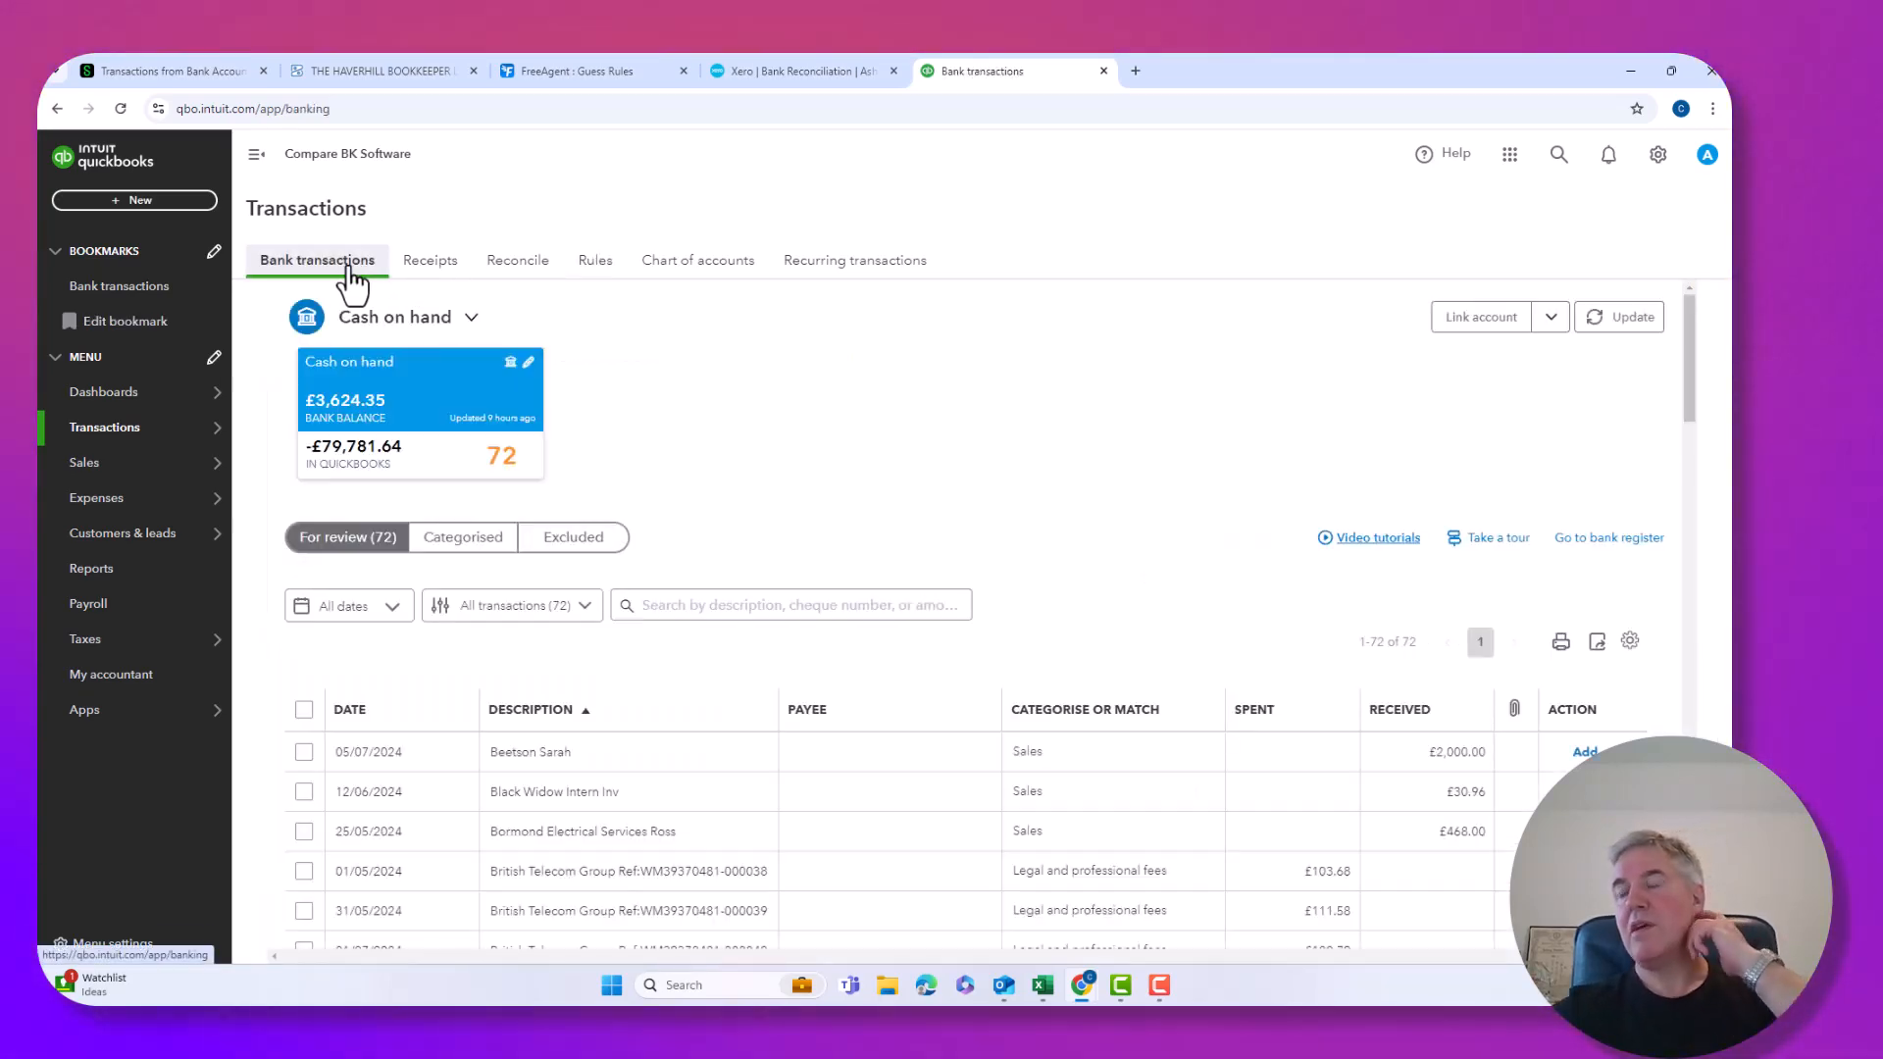
scroll(726, 608, "down", 3)
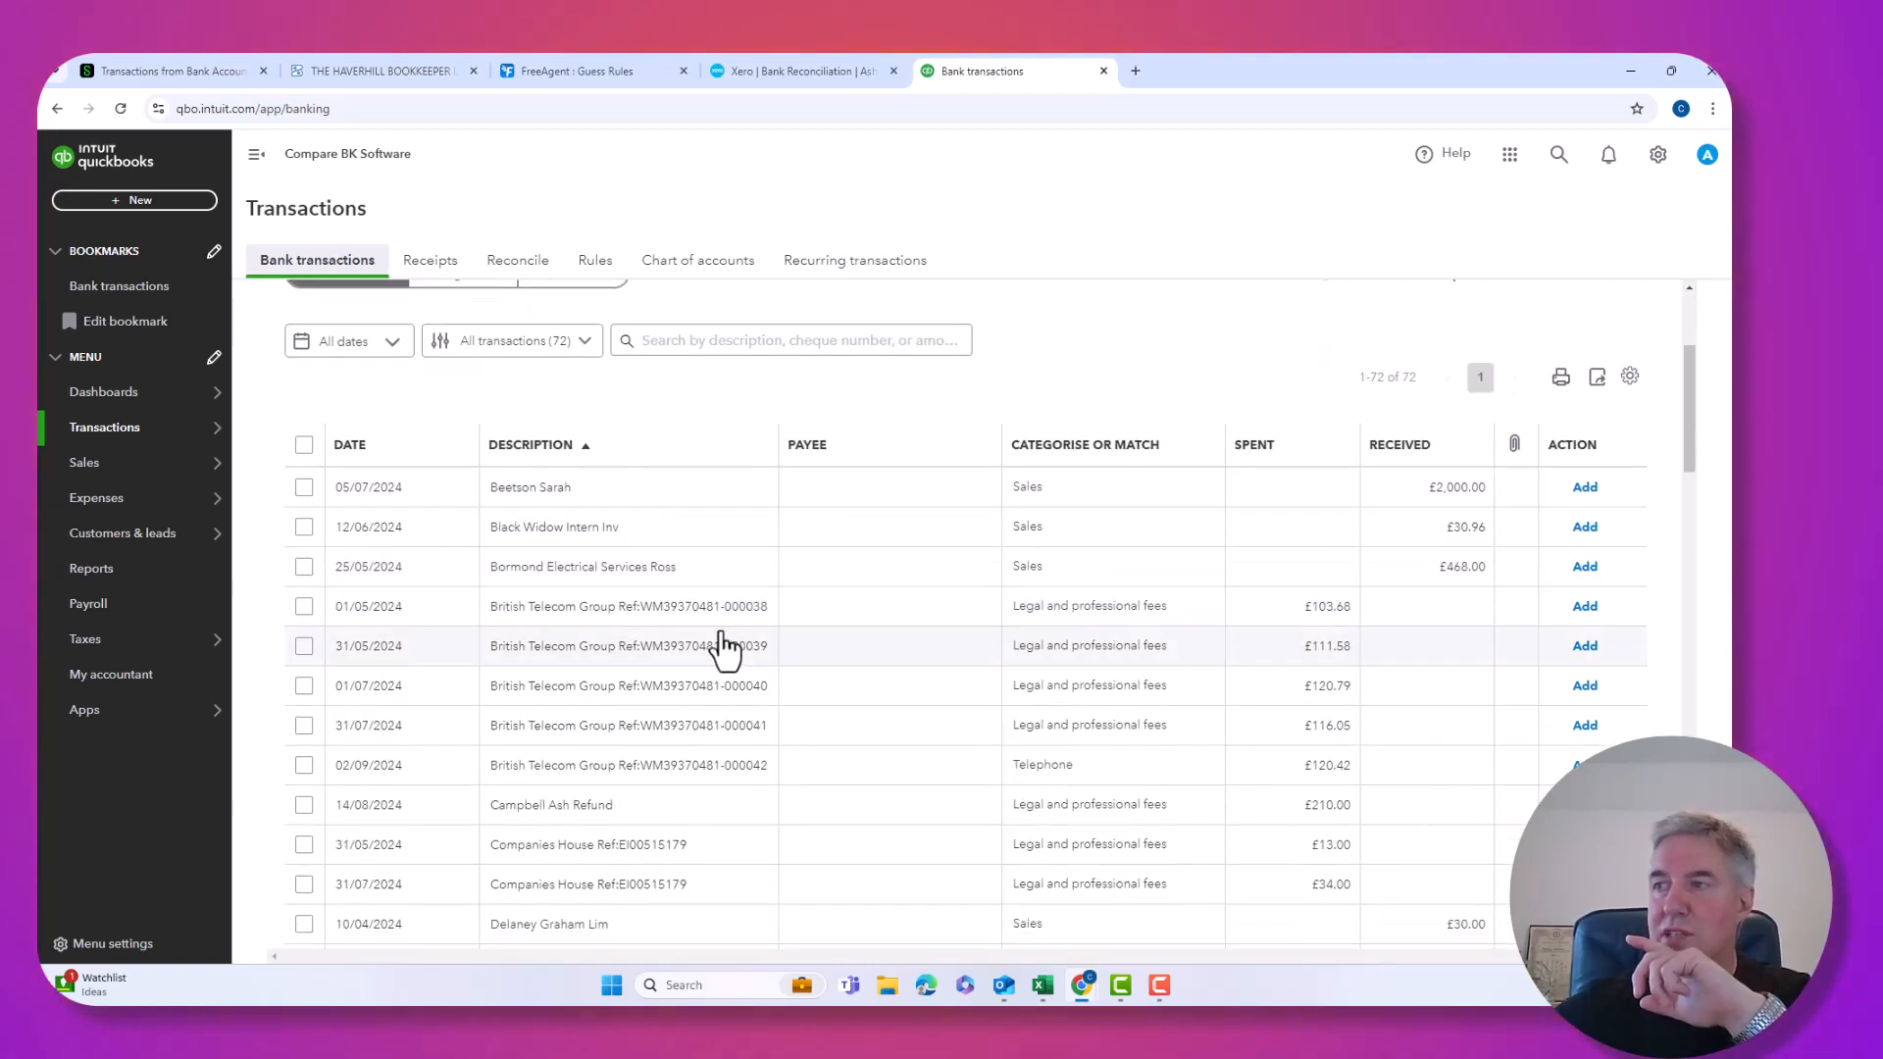
left_click(672, 618)
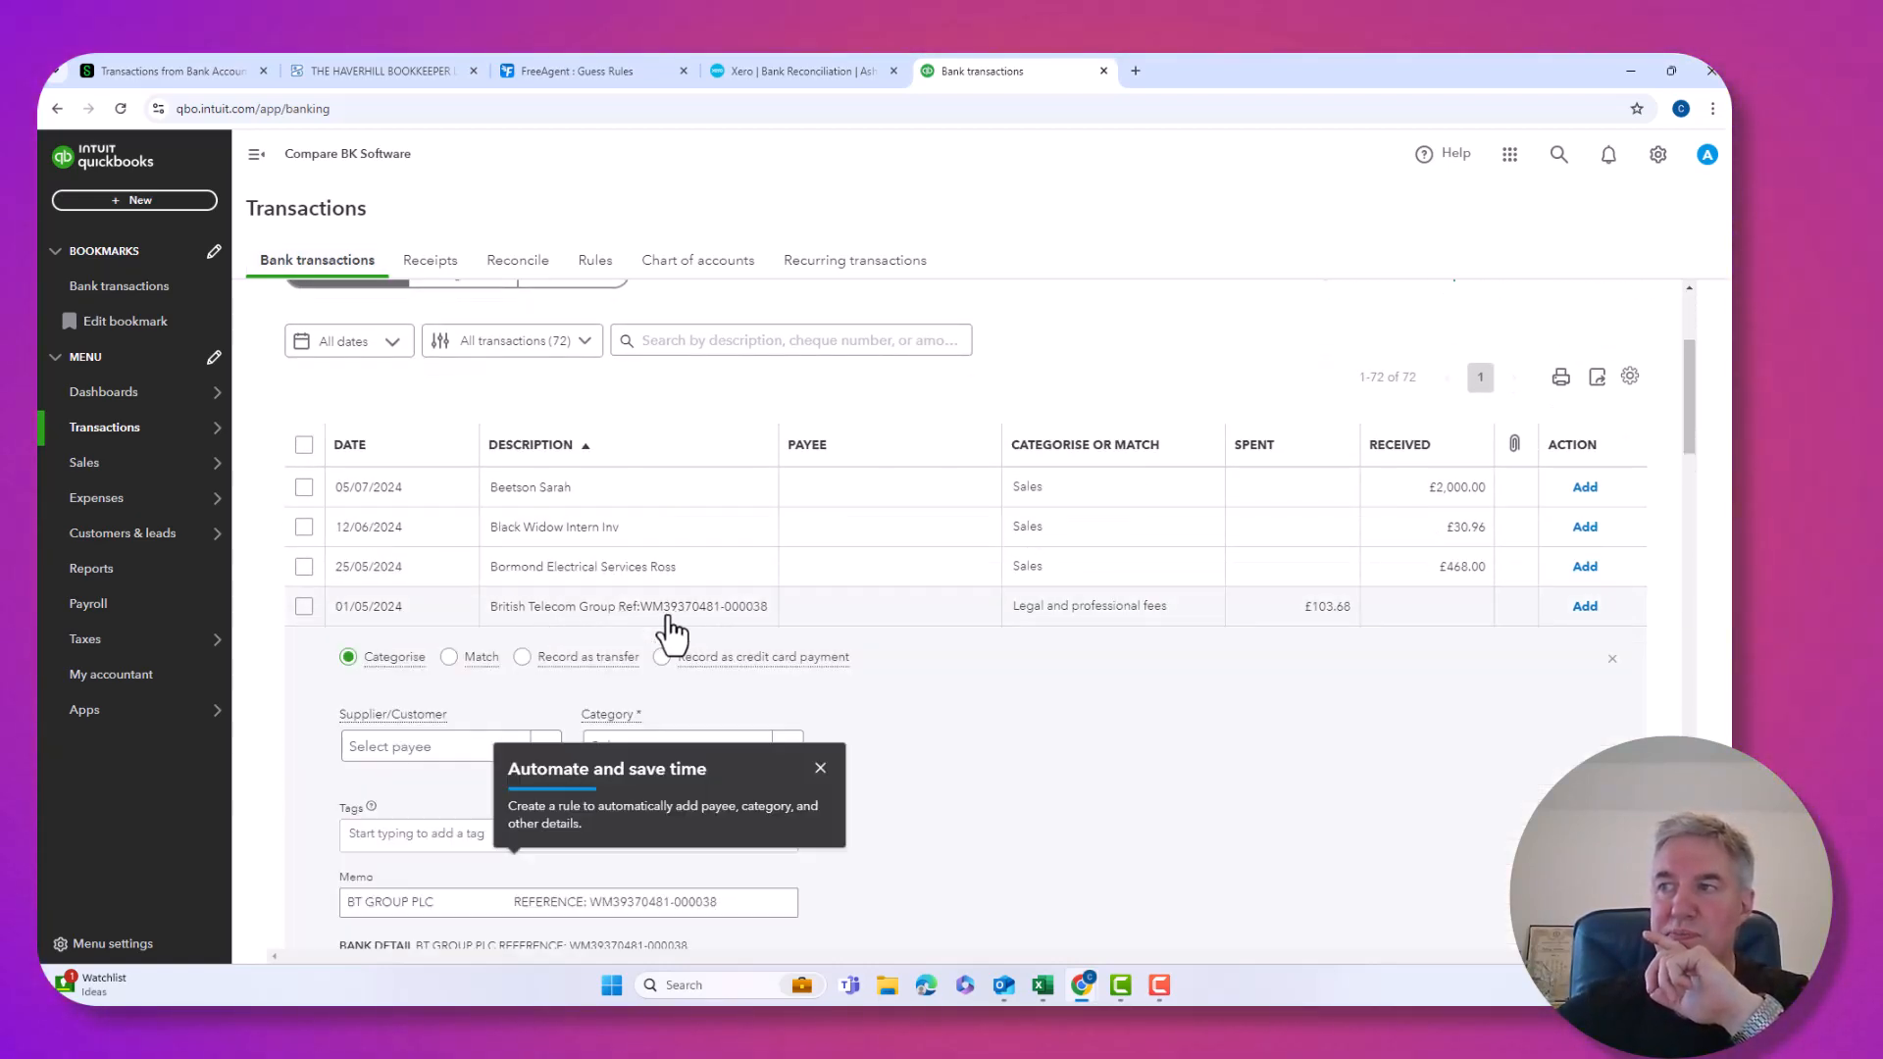
left_click(821, 769)
scroll(722, 799, "down", 3)
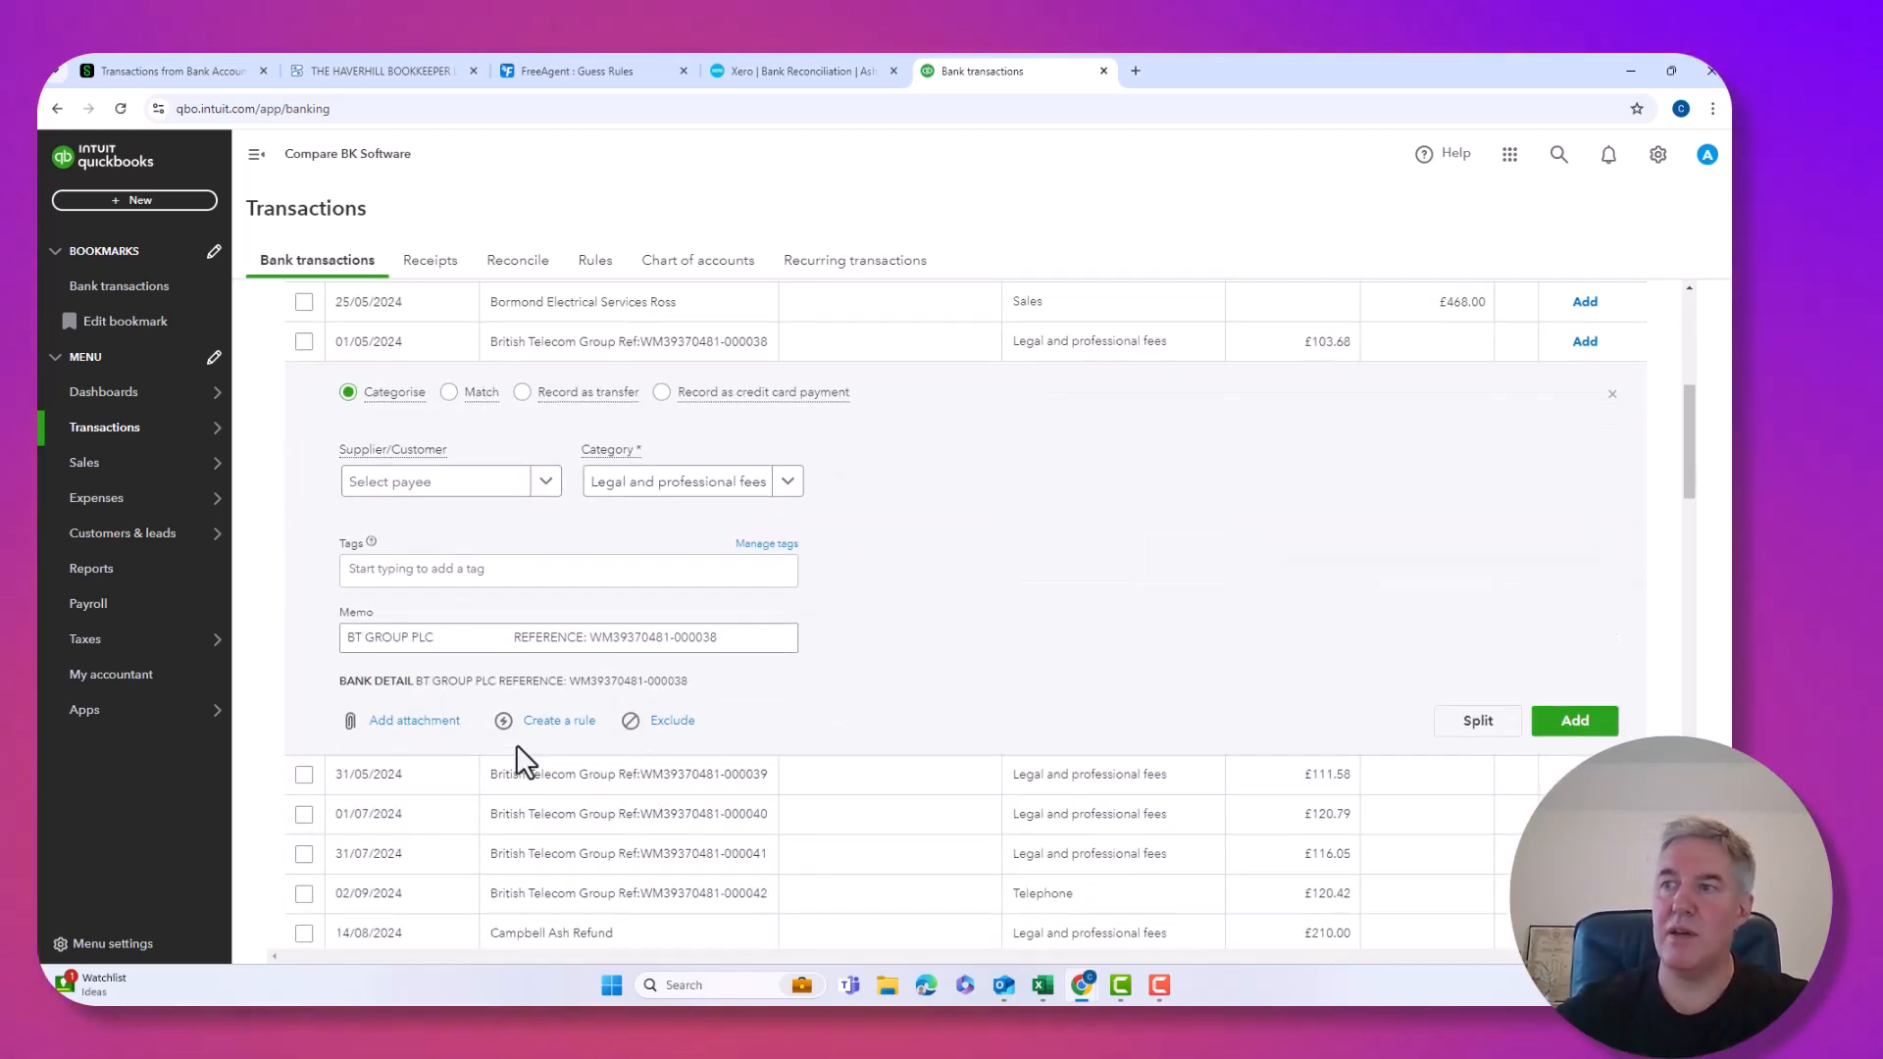
left_click(549, 723)
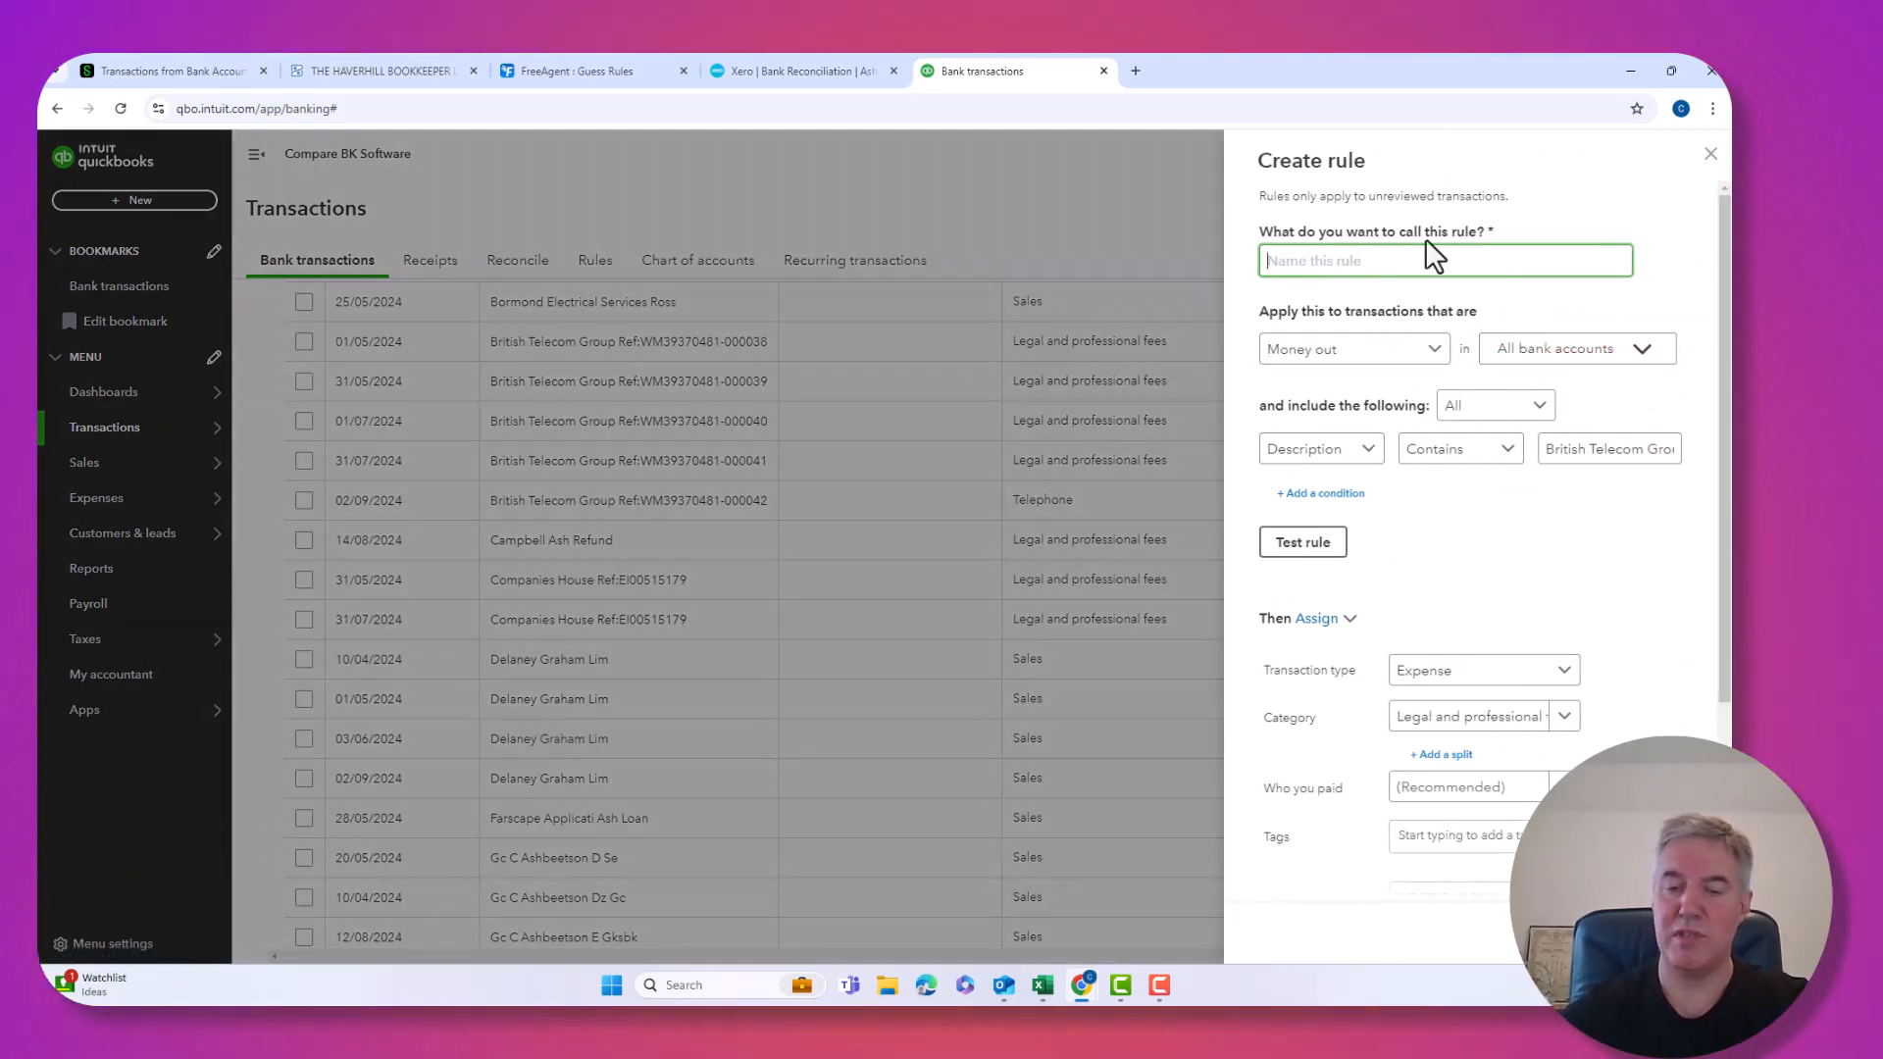
Name the money-out rule BT, match bank text 'British Telecom Group', and test it (5 matches).
type("BT")
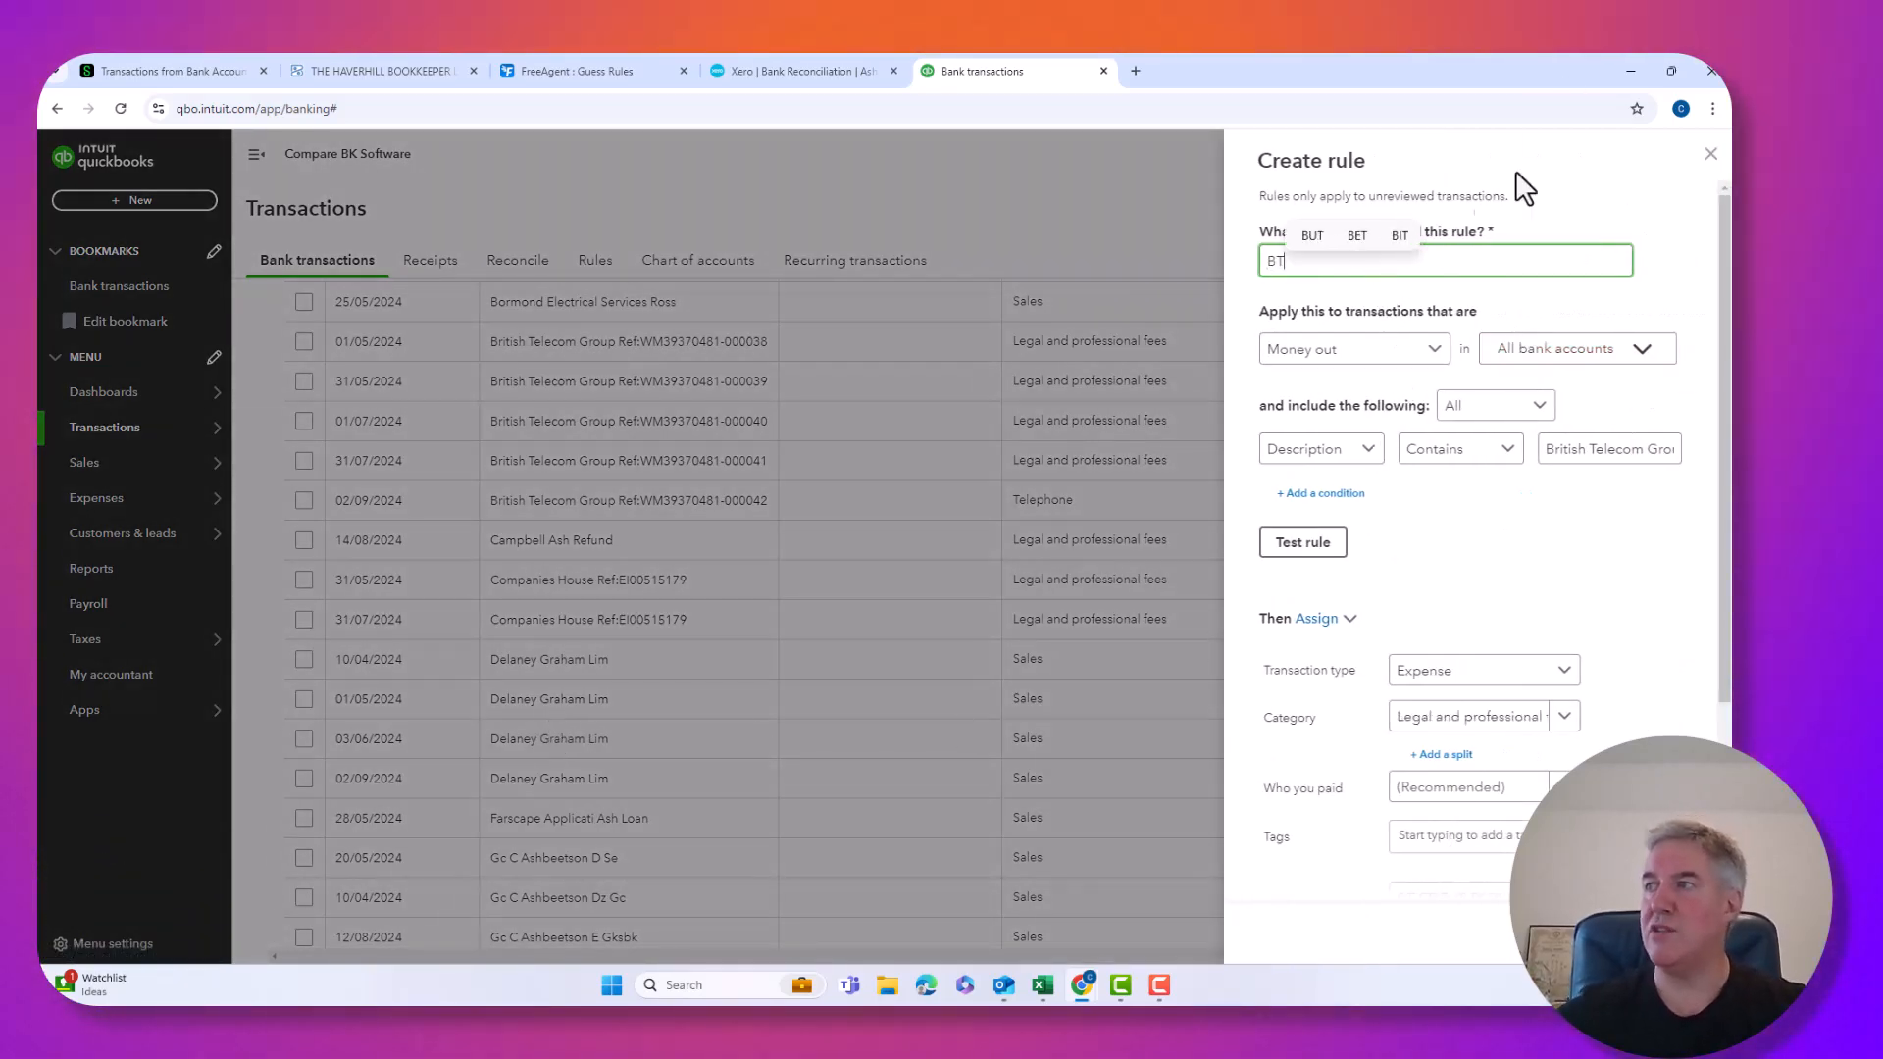
left_click(1389, 363)
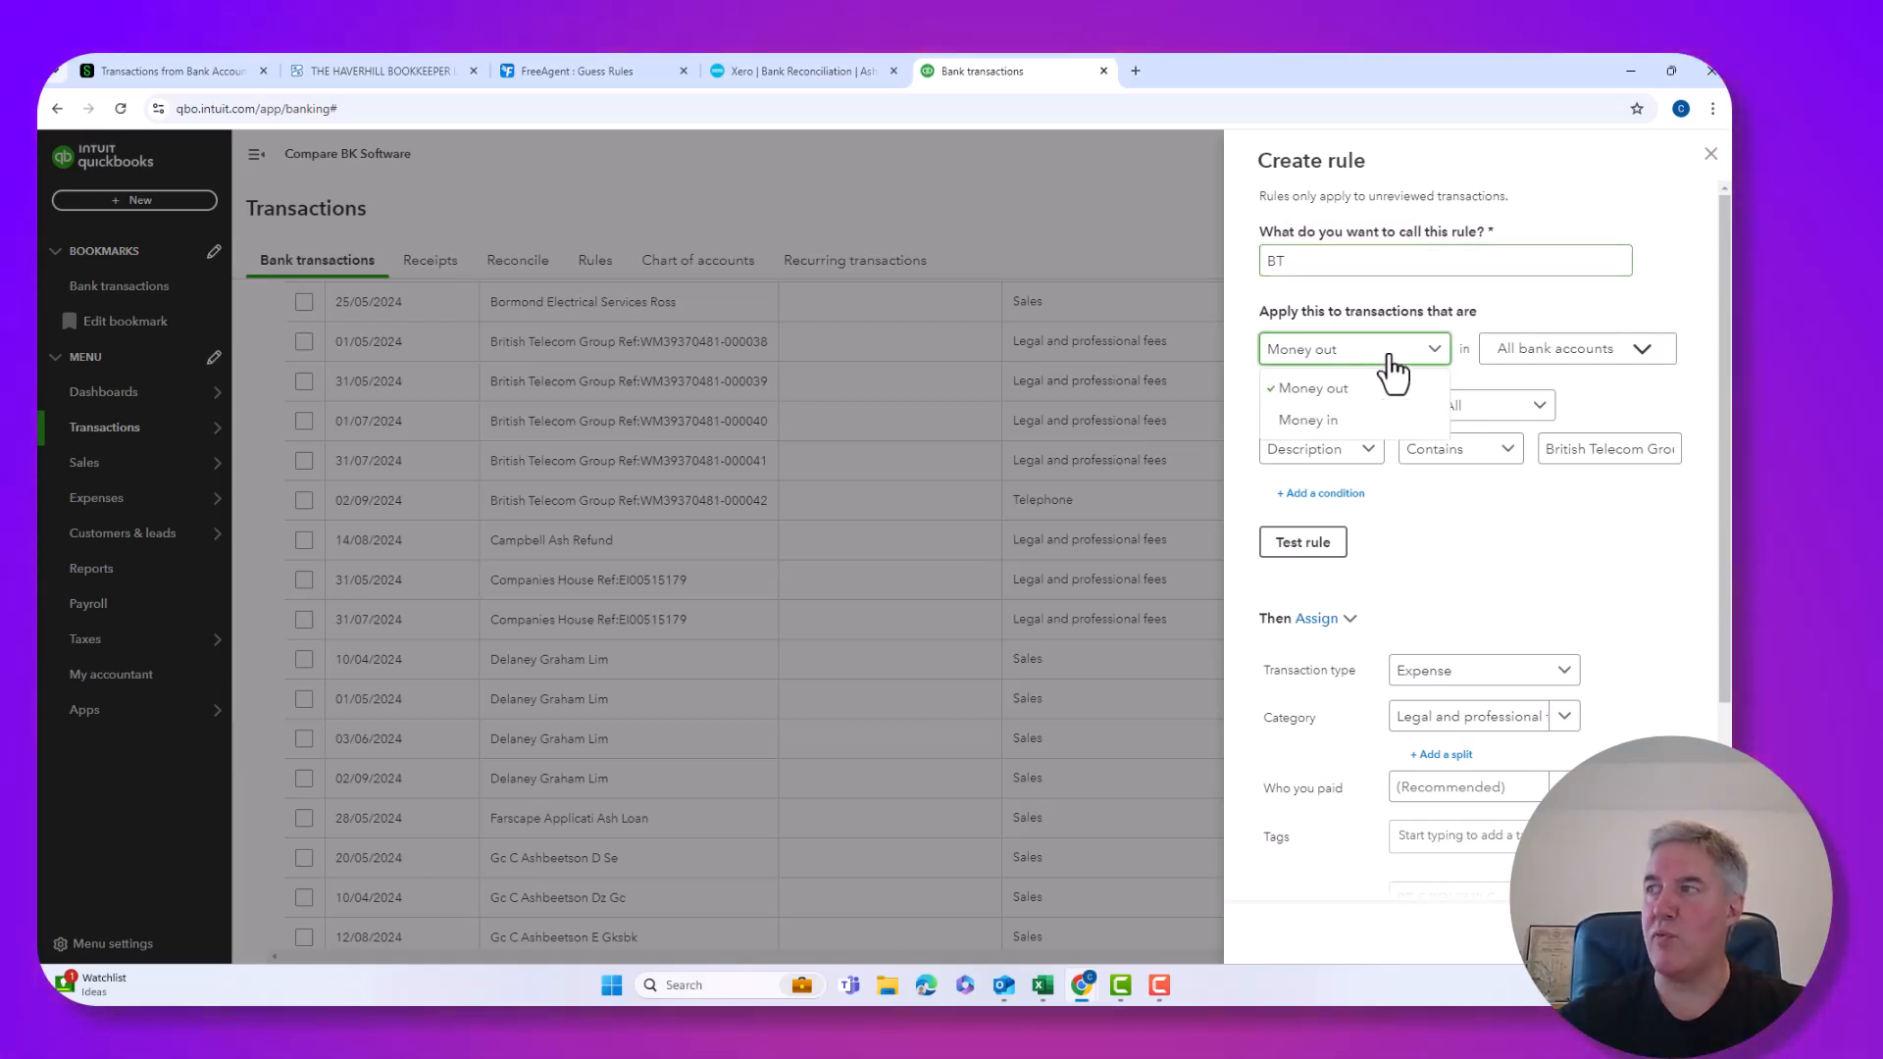
left_click(1319, 389)
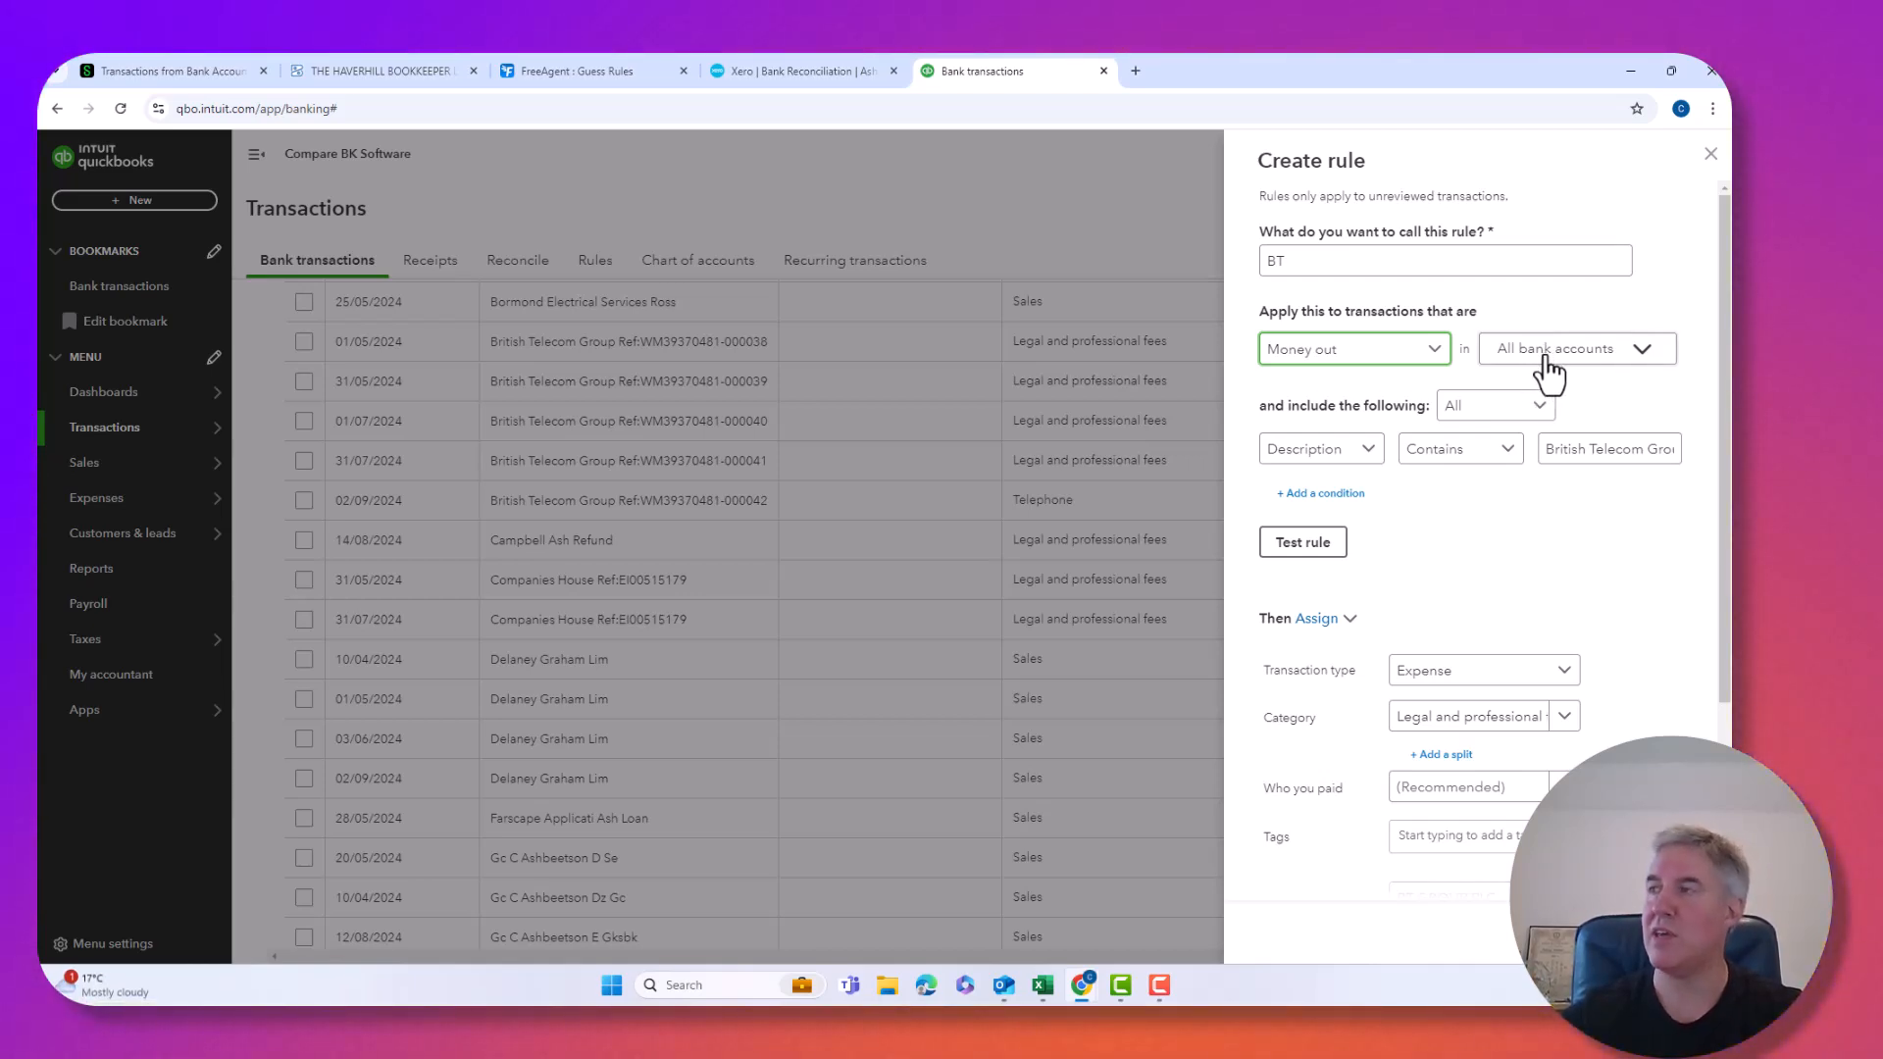
left_click(1326, 456)
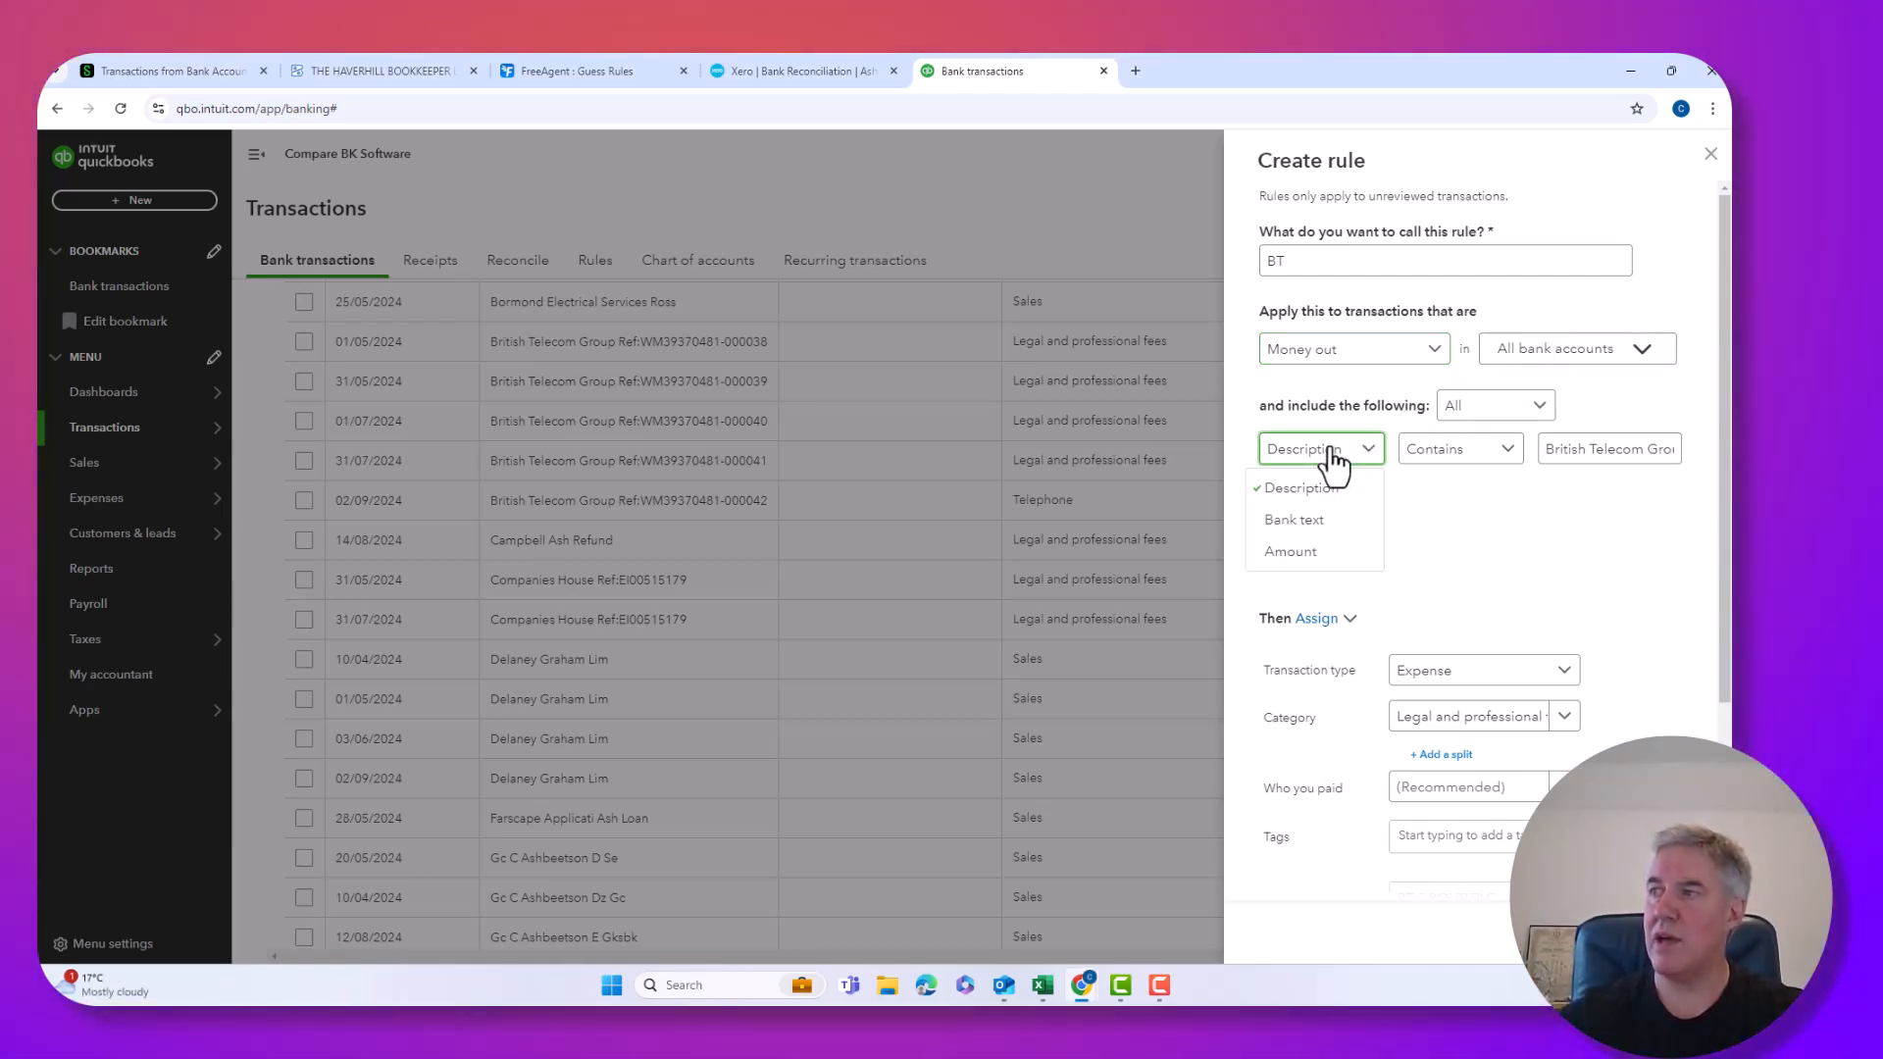
left_click(1306, 528)
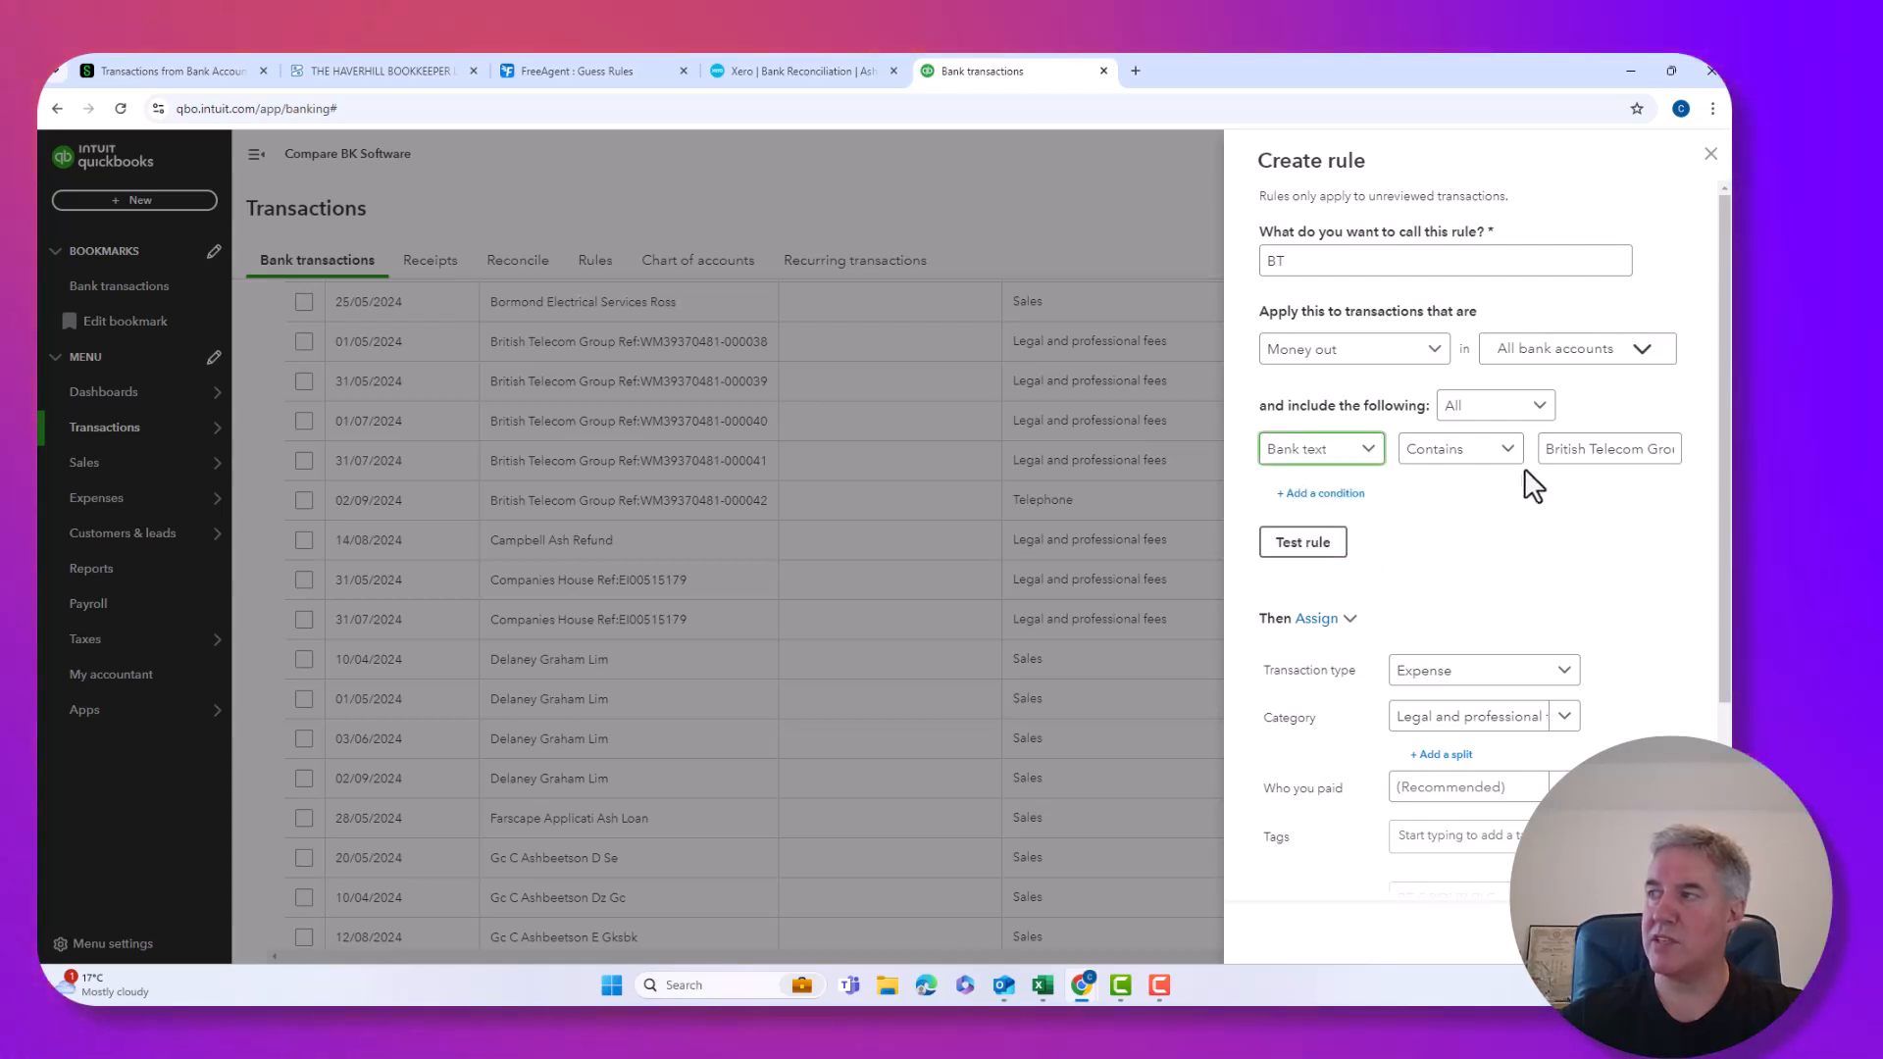
left_click(1544, 447)
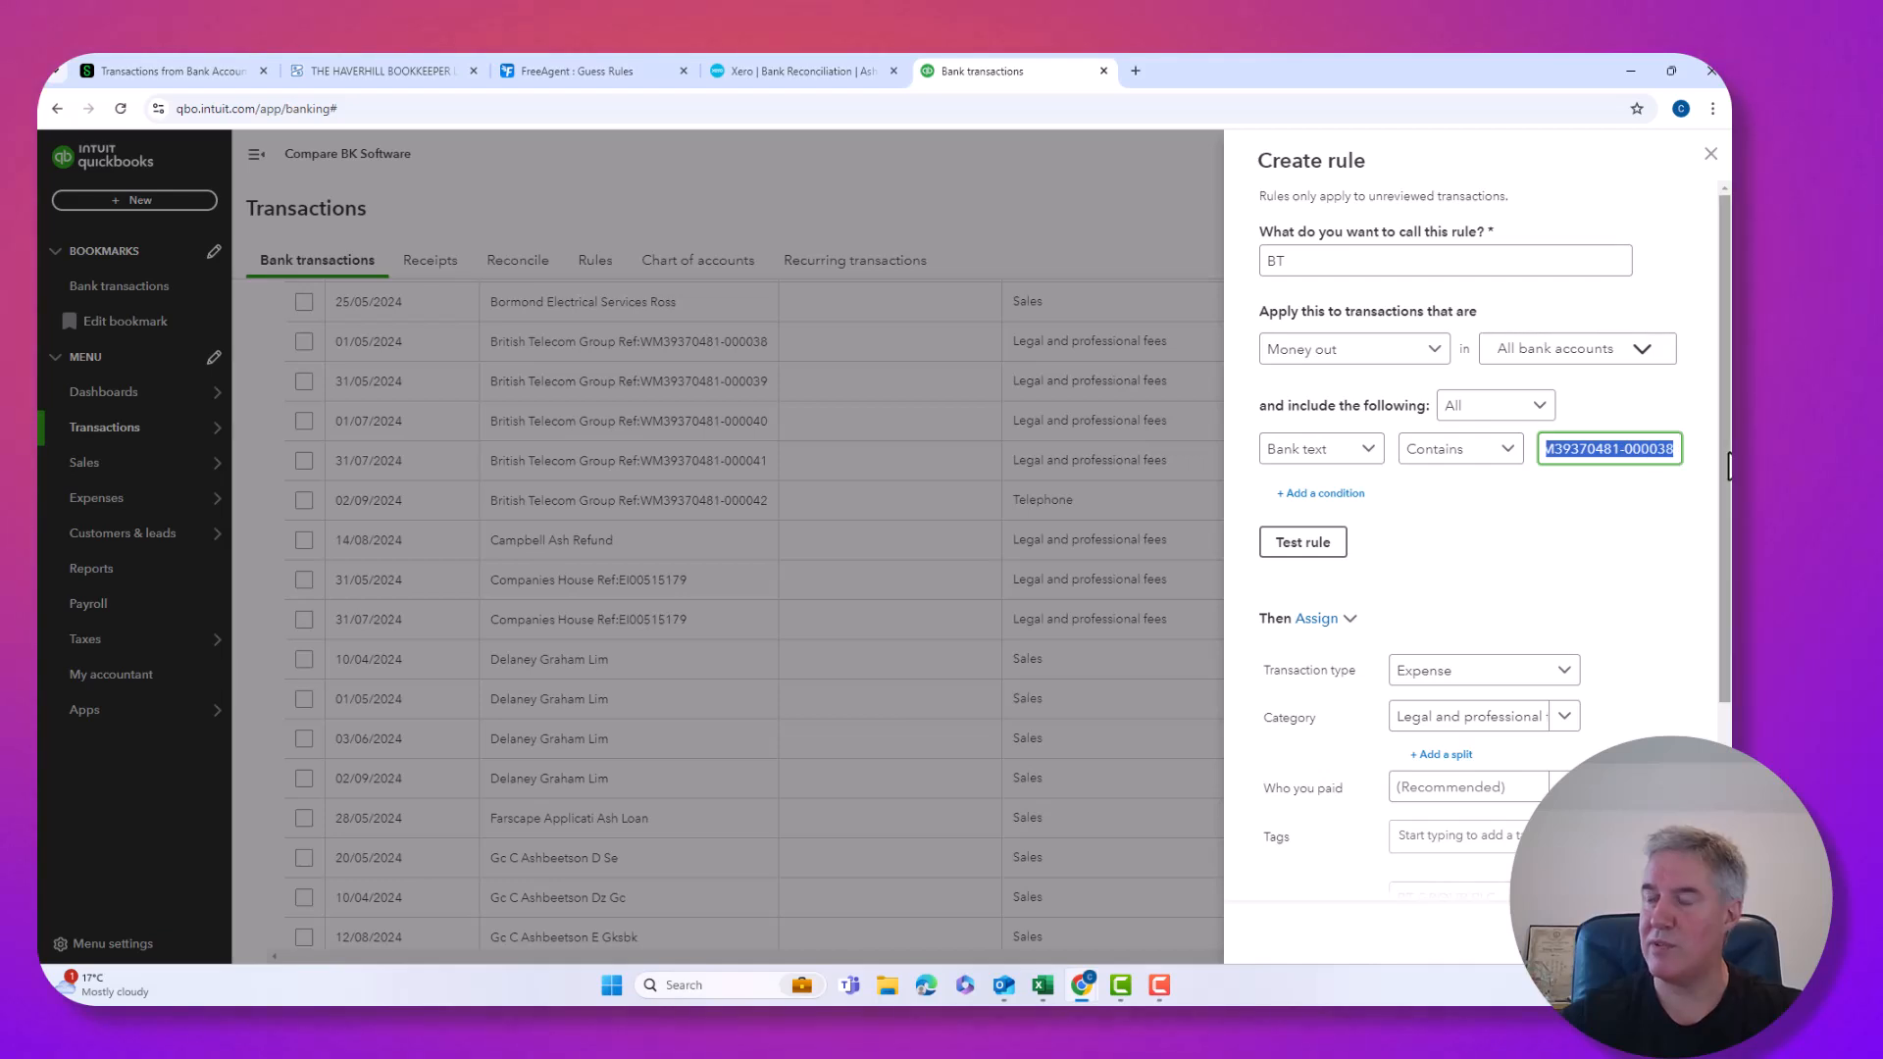
key("BackSpace")
key("BackSpace")
key("BackSpace")
key("BackSpace")
key("BackSpace")
key("BackSpace")
key("BackSpace")
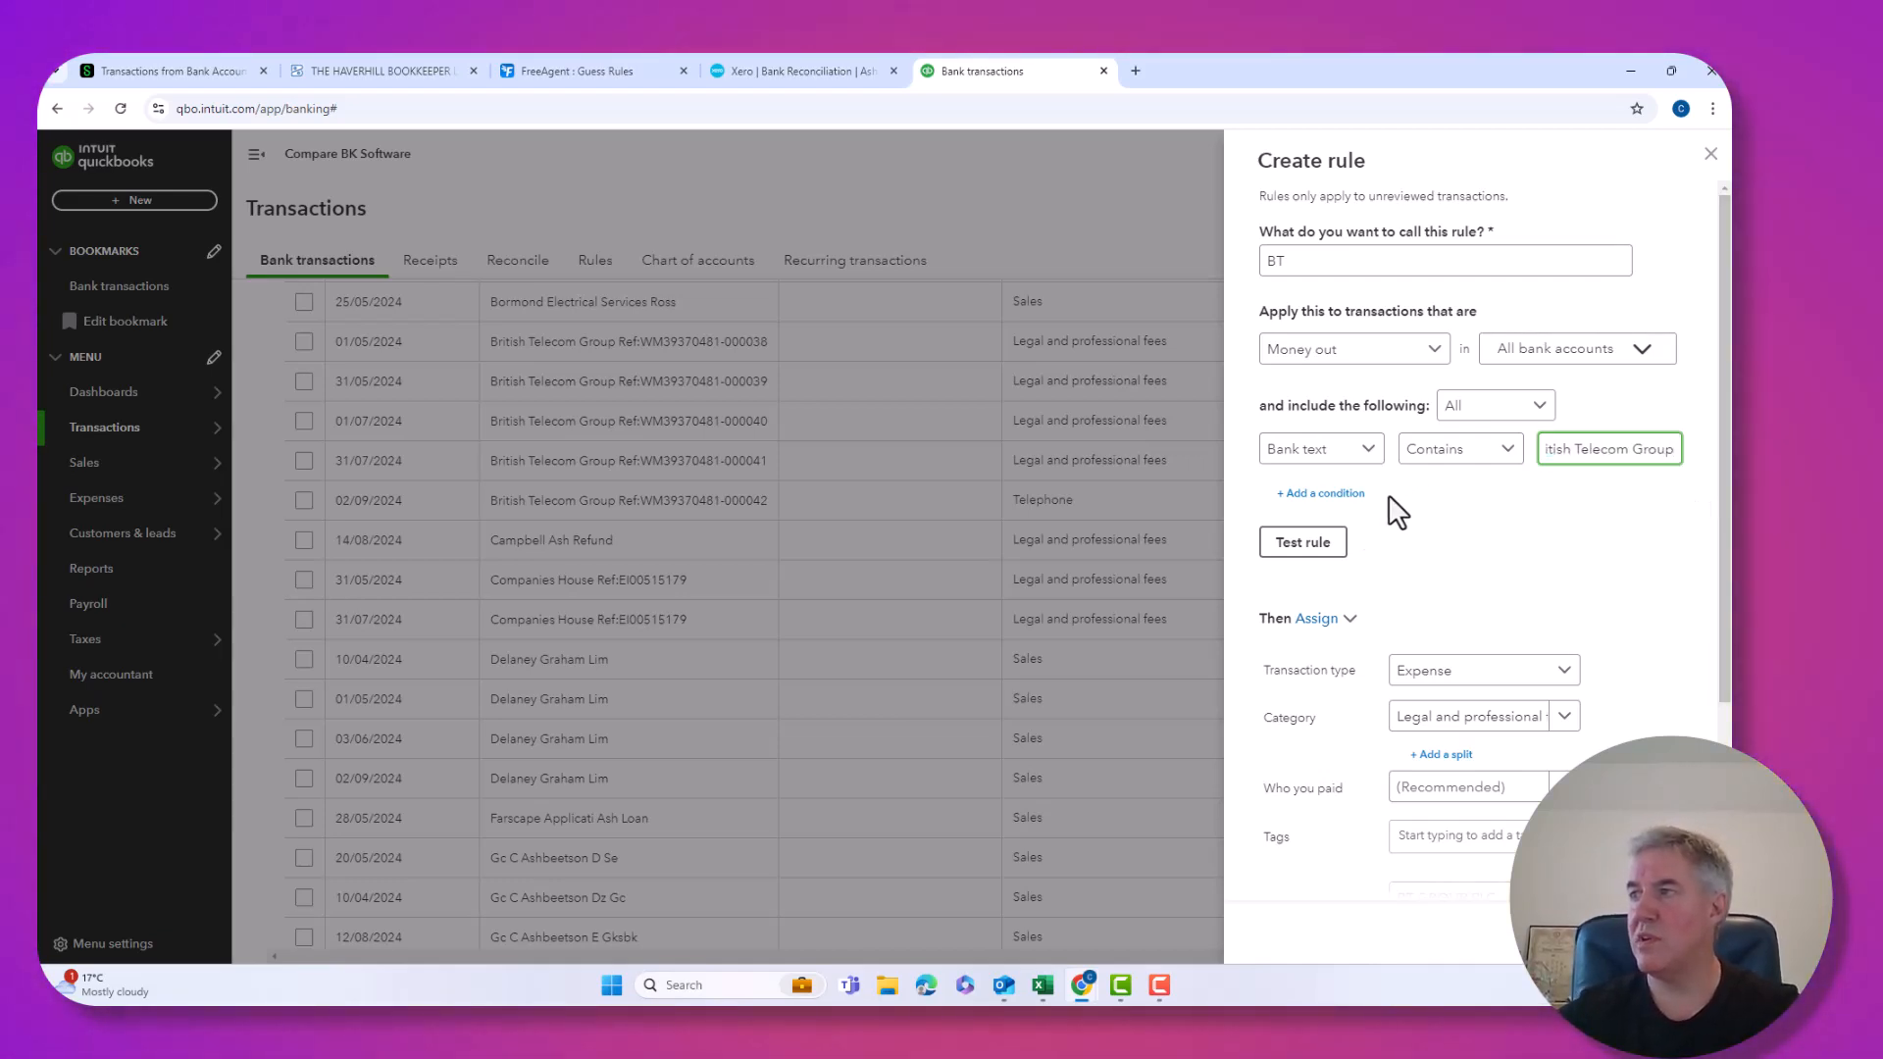
left_click(1310, 551)
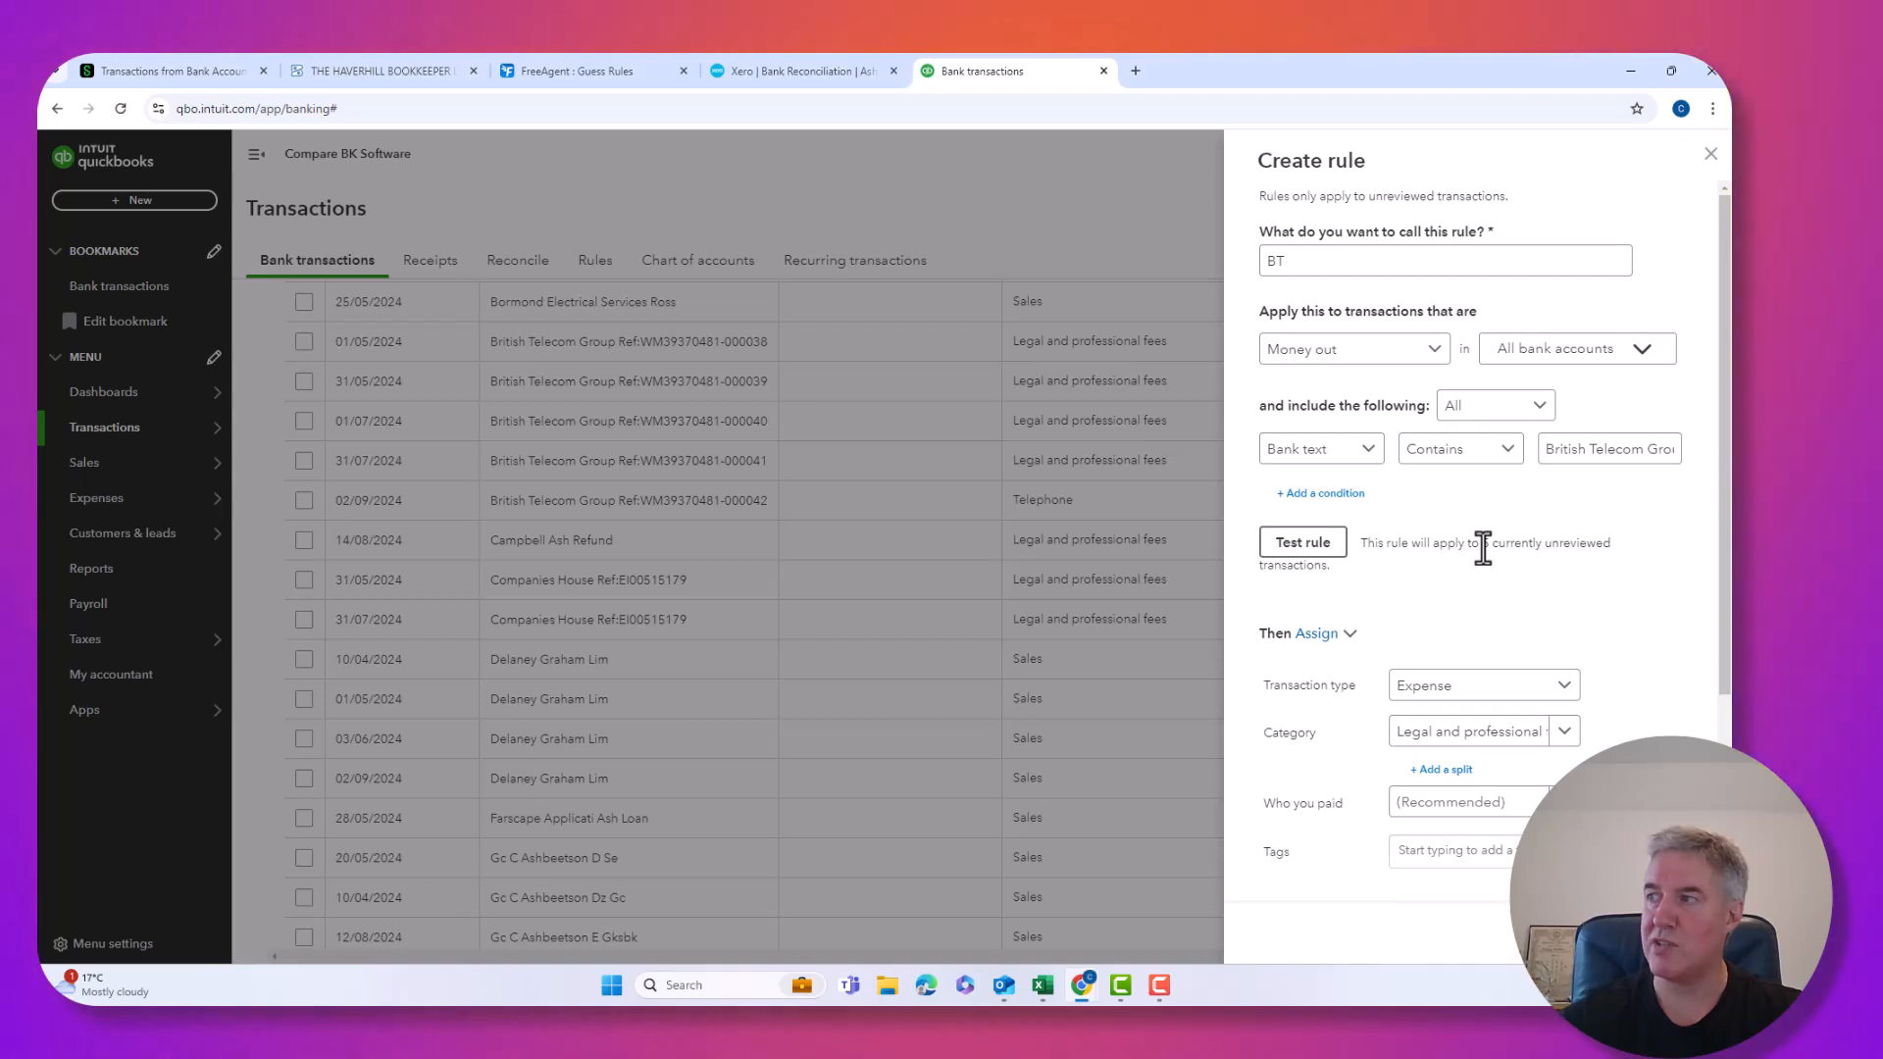
Set the BT rule's category to Telephone.
left_click(1450, 692)
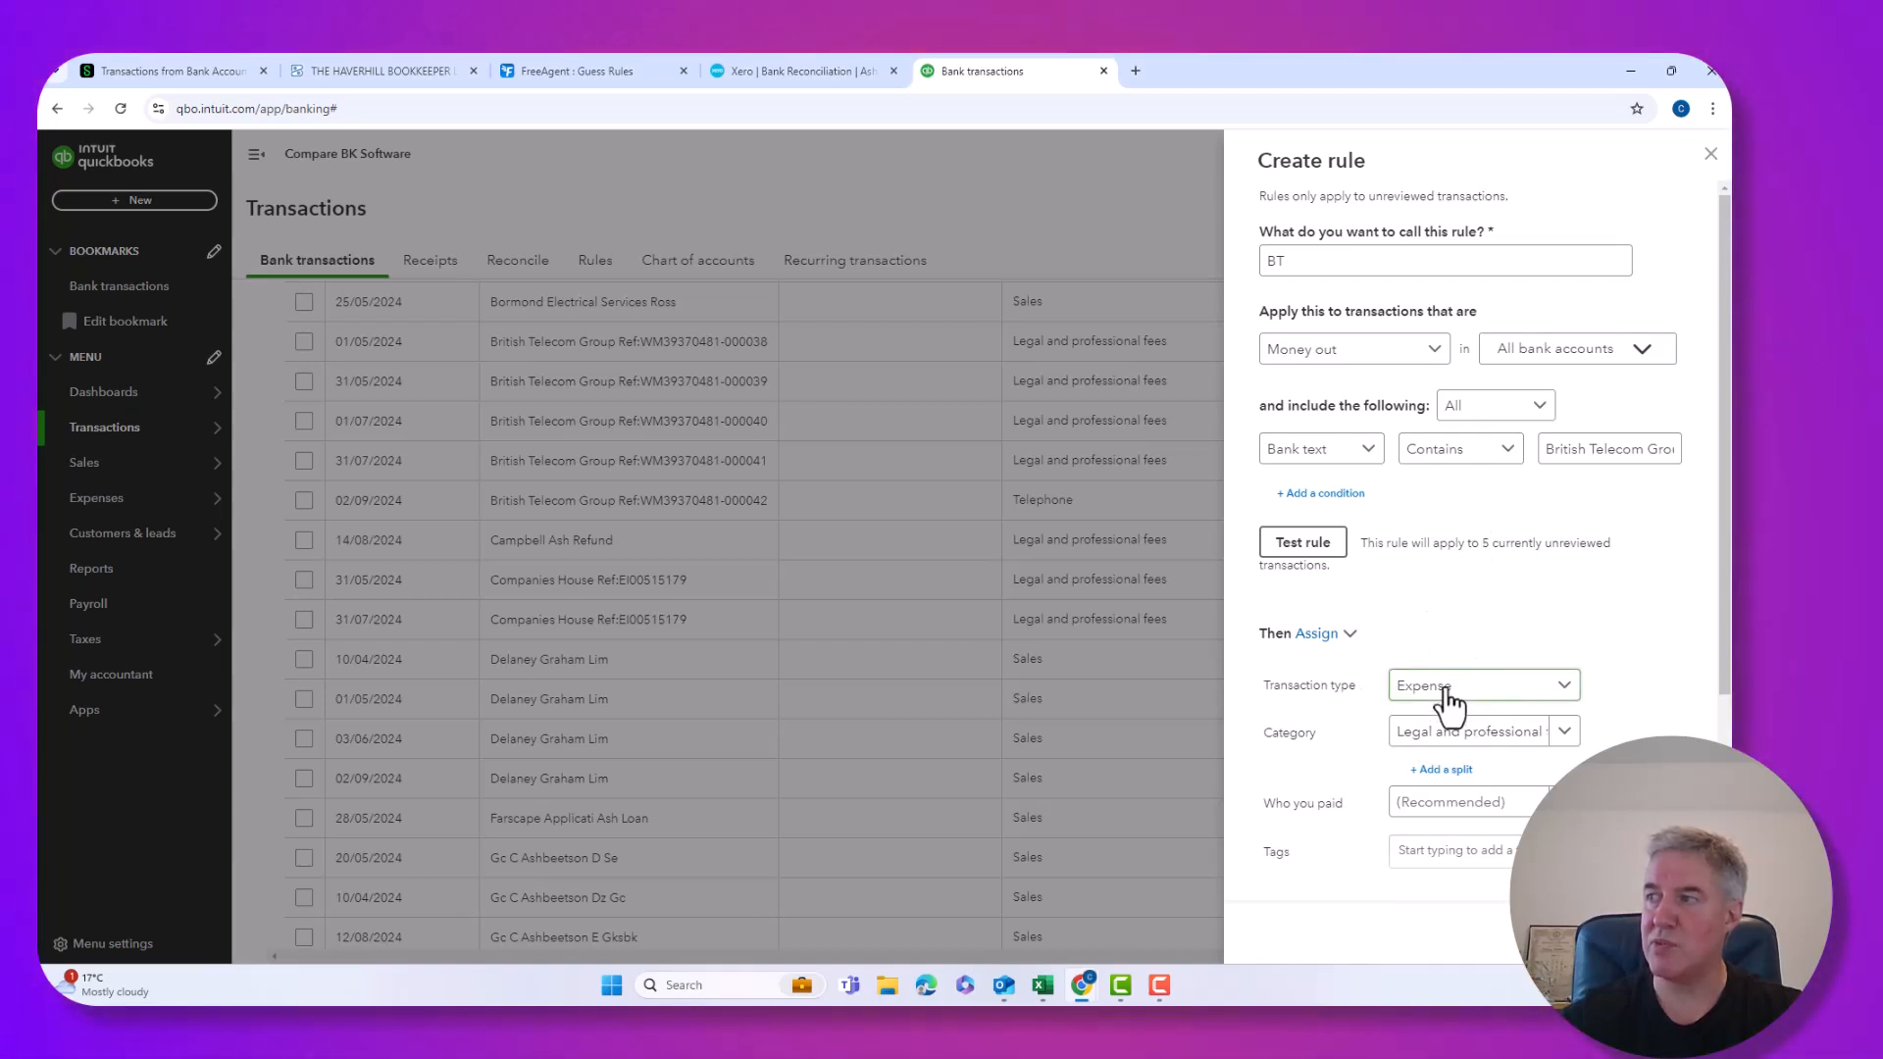
left_click(1447, 743)
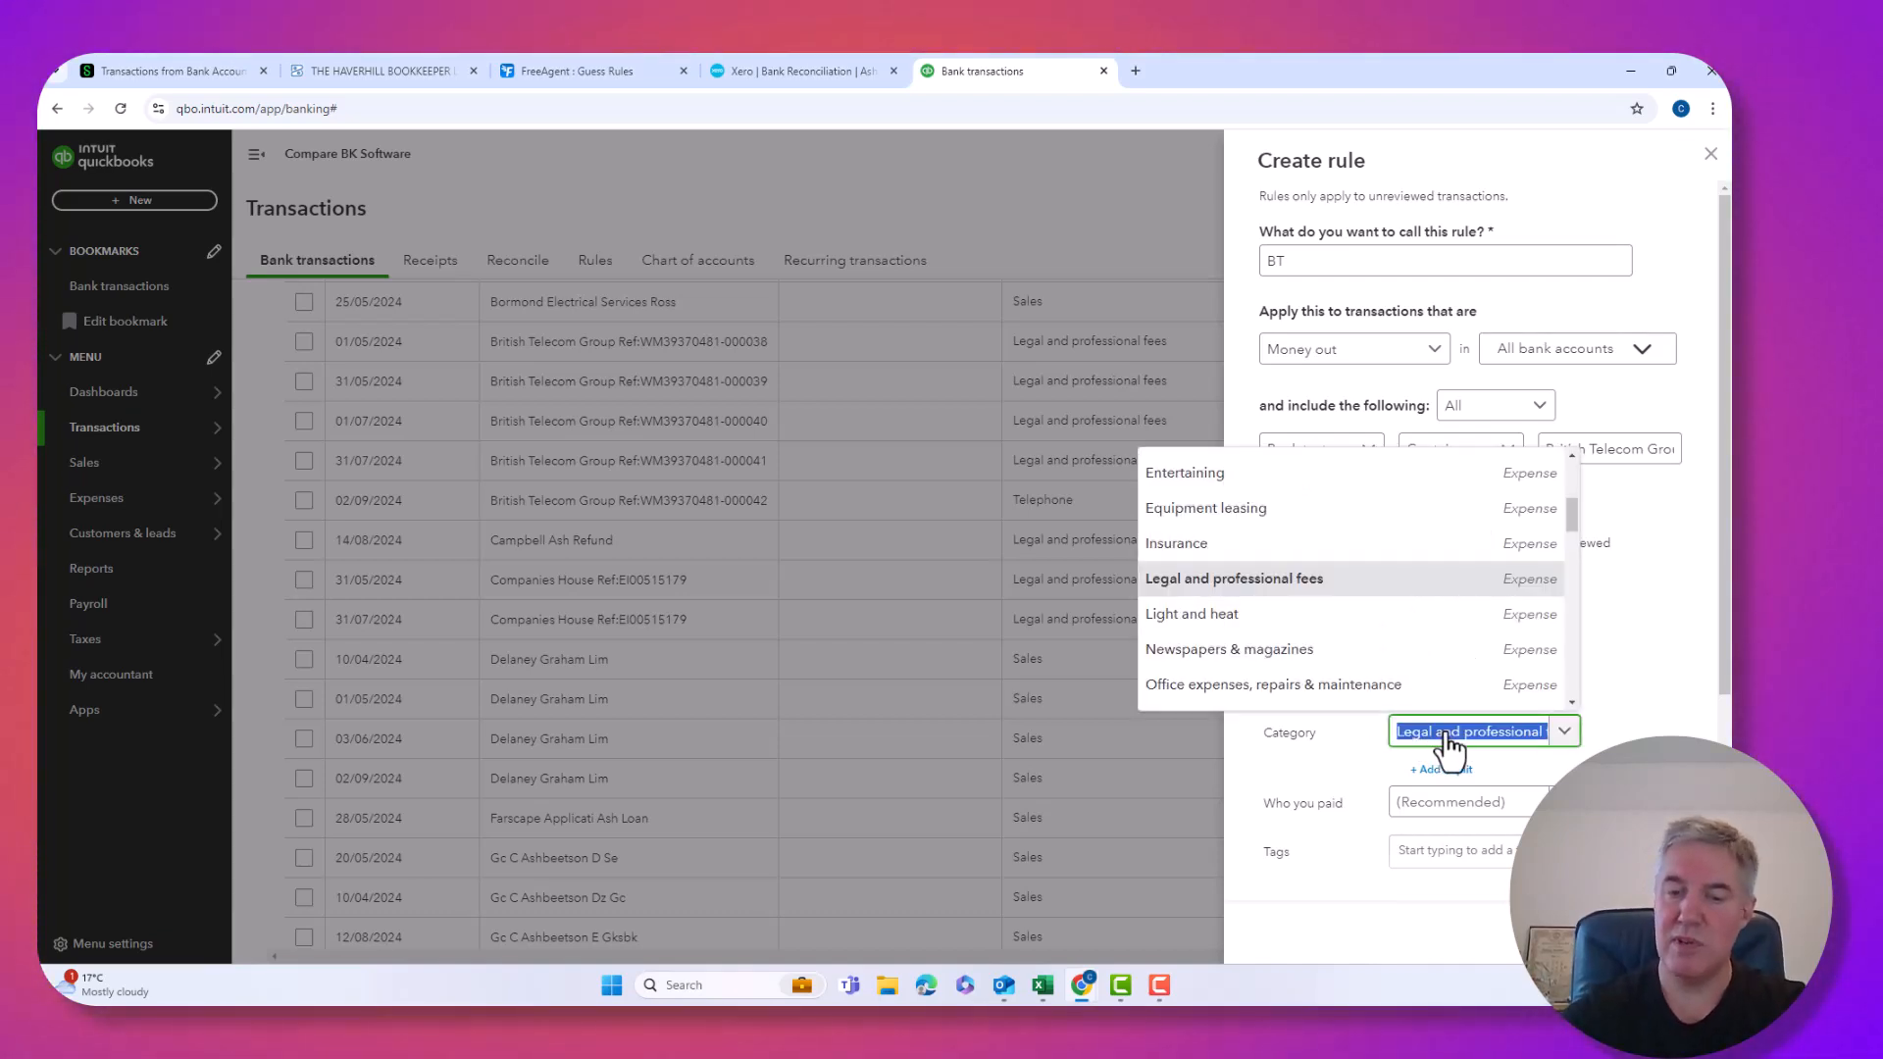
type("tel")
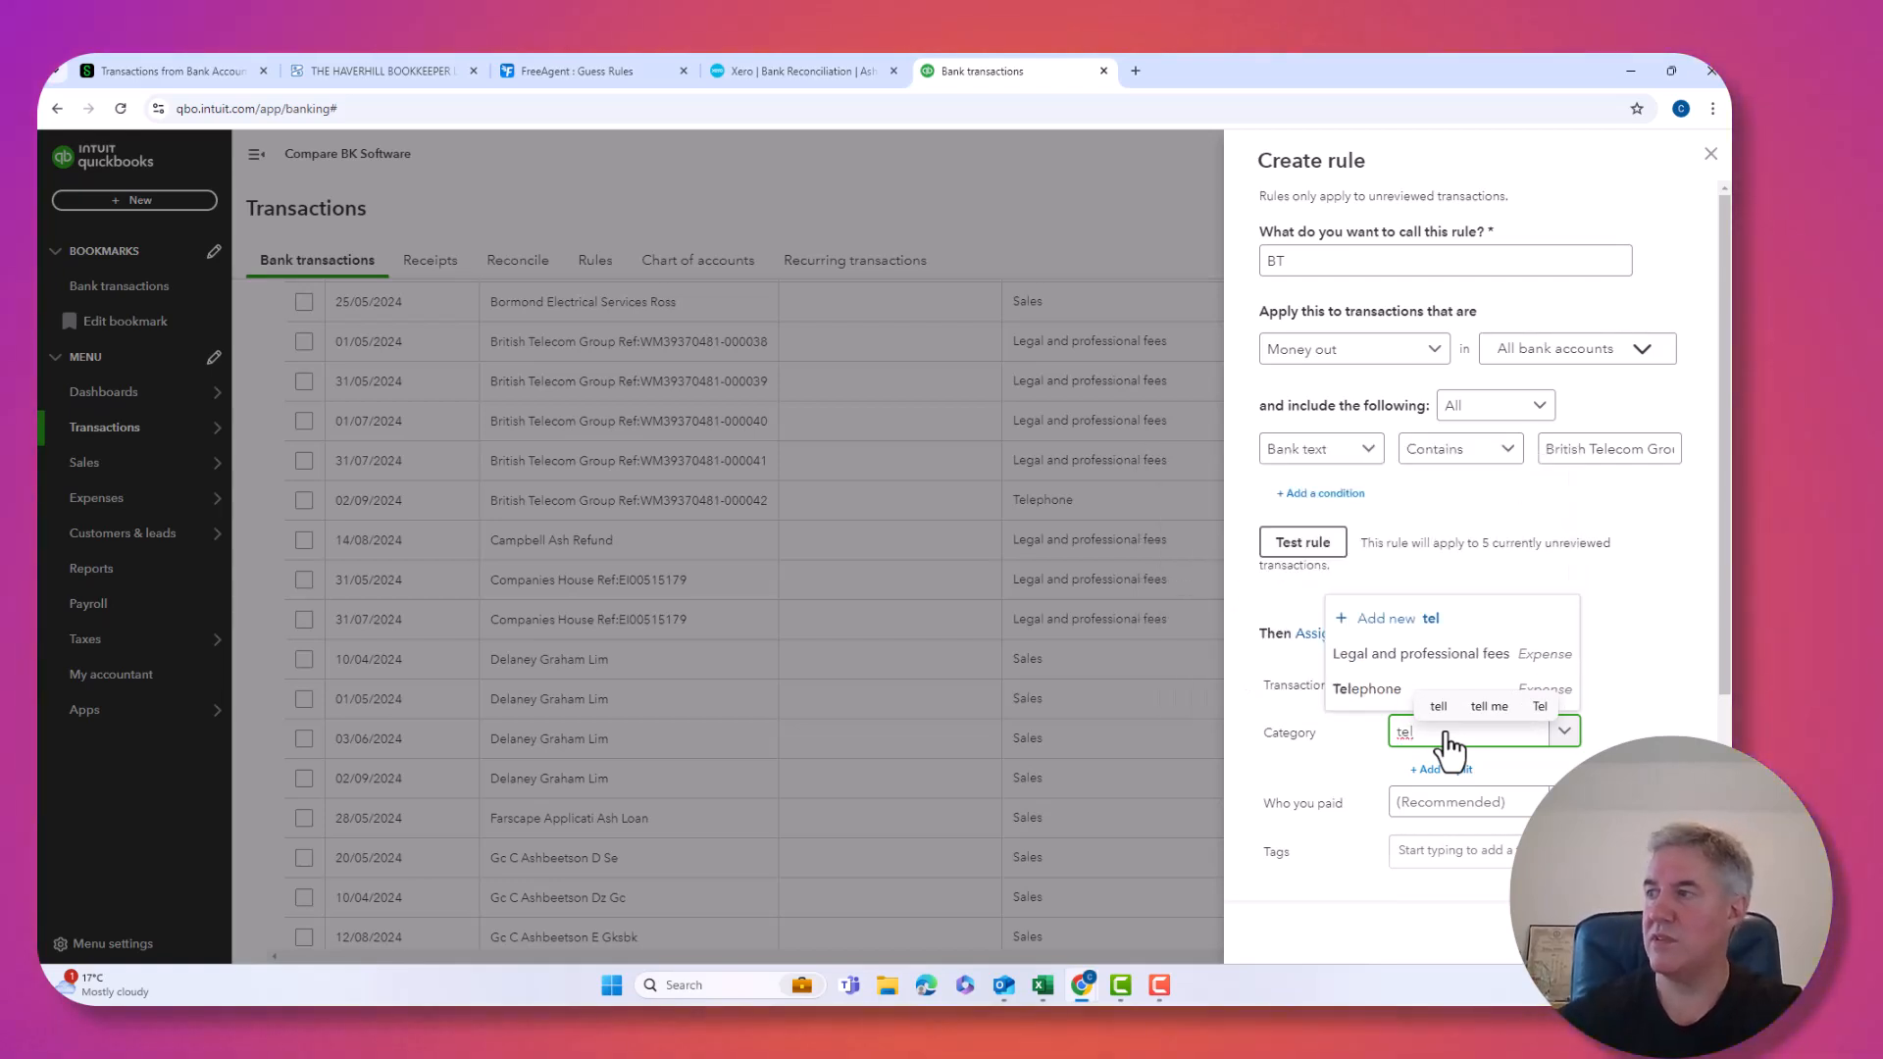
left_click(1381, 693)
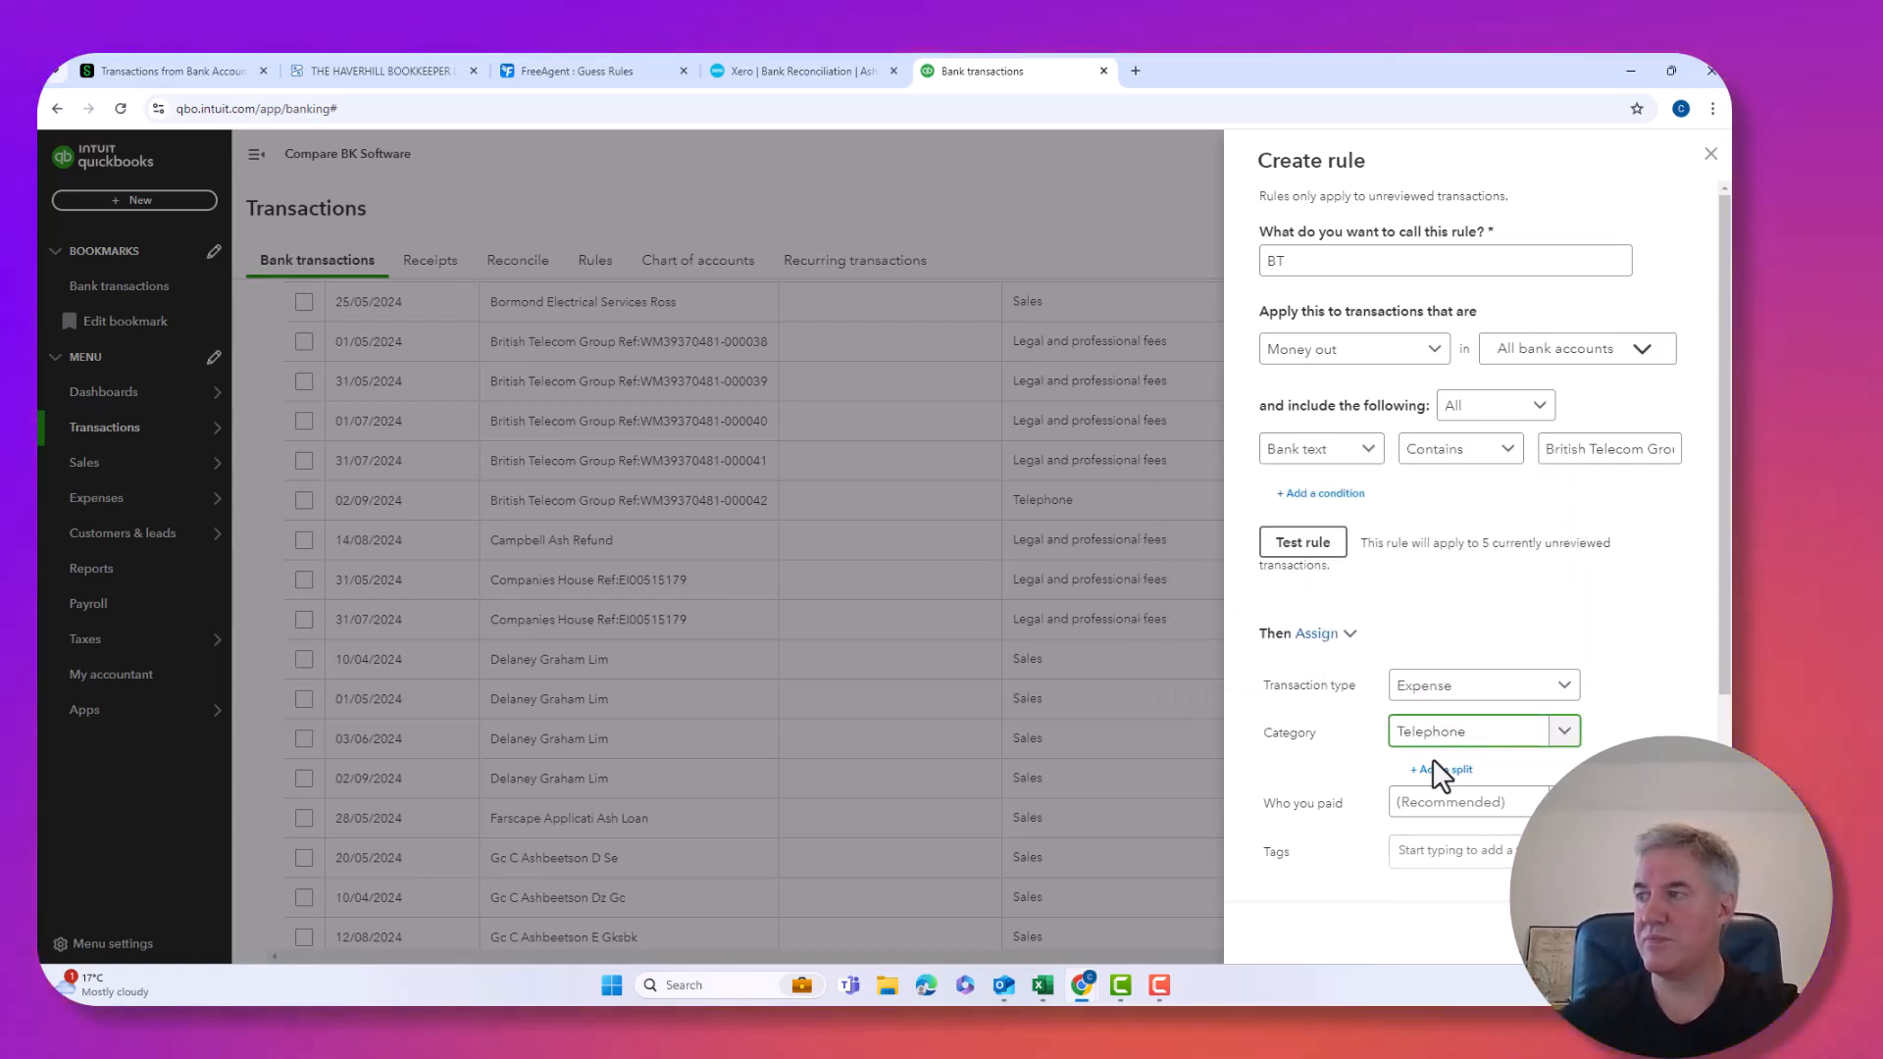
Leave auto-add off, clear the replacement bank memo, and save the BT rule.
scroll(1435, 785, "down", 2)
scroll(1435, 788, "down", 1)
left_click(1340, 859)
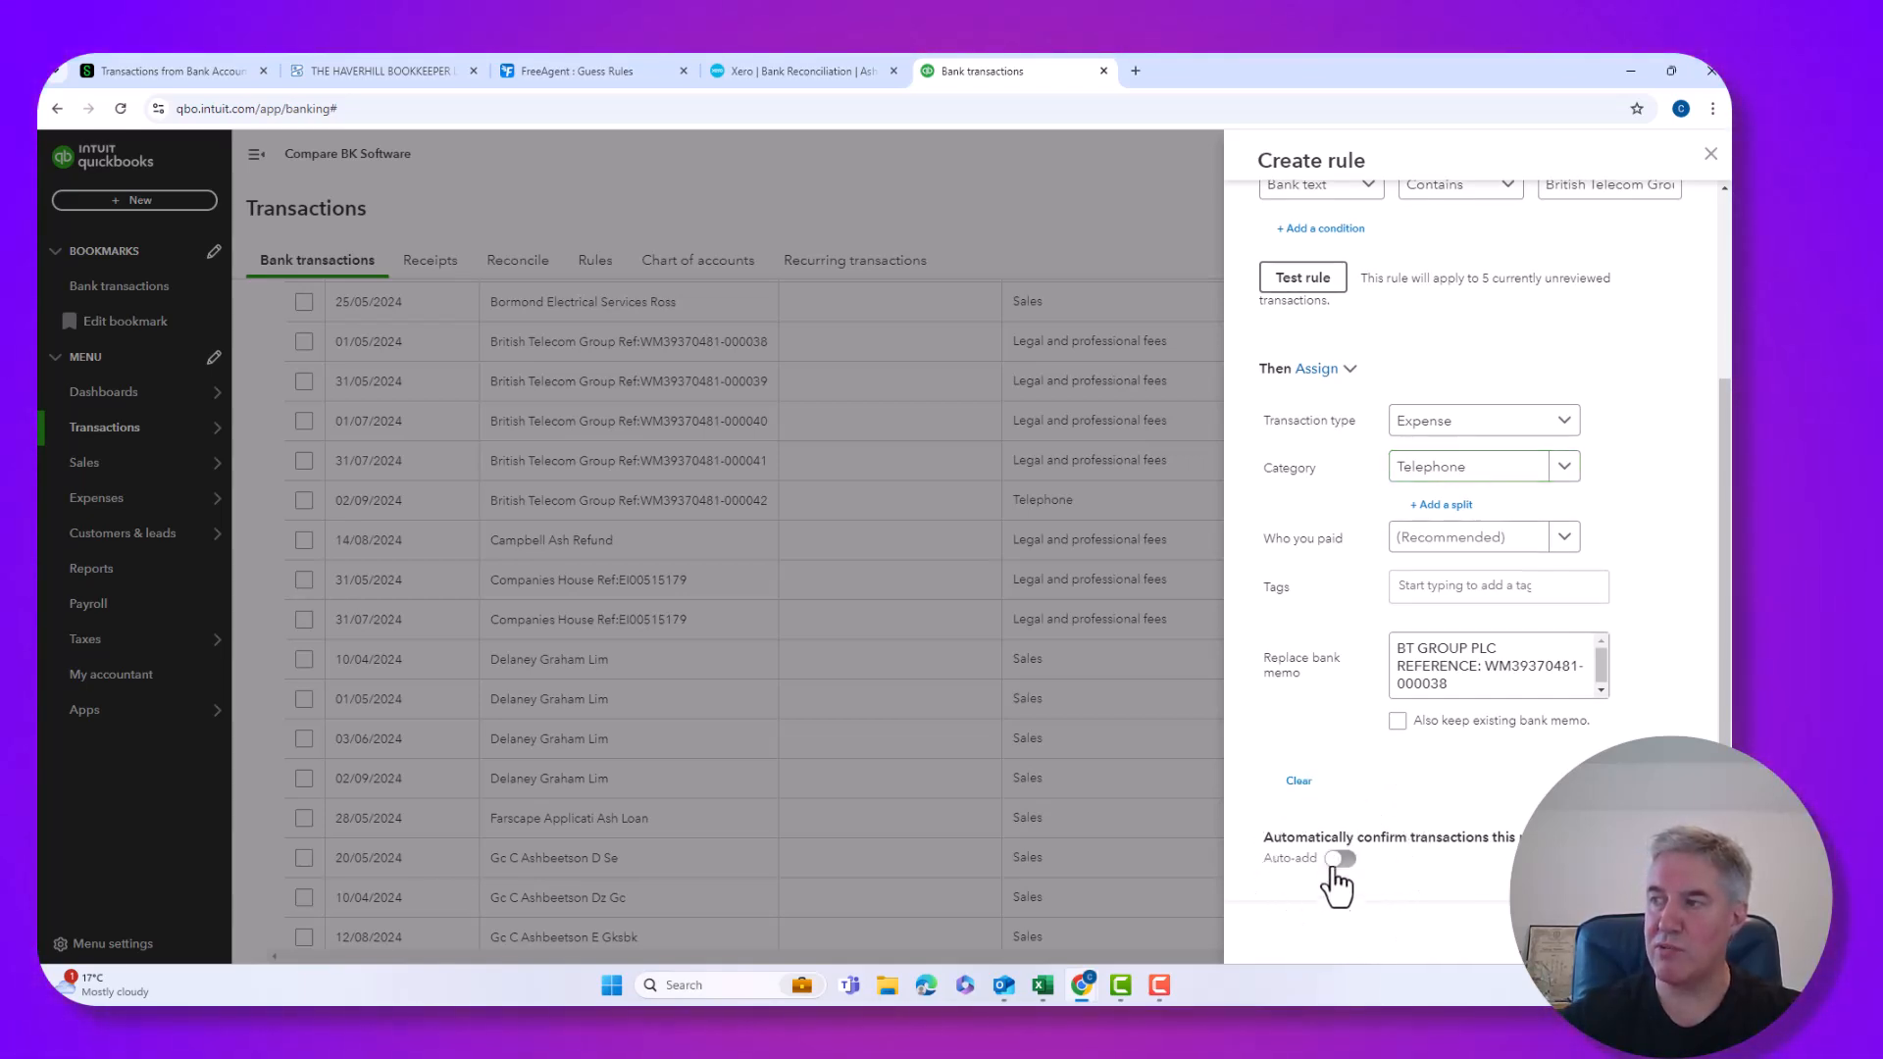
left_click(1338, 861)
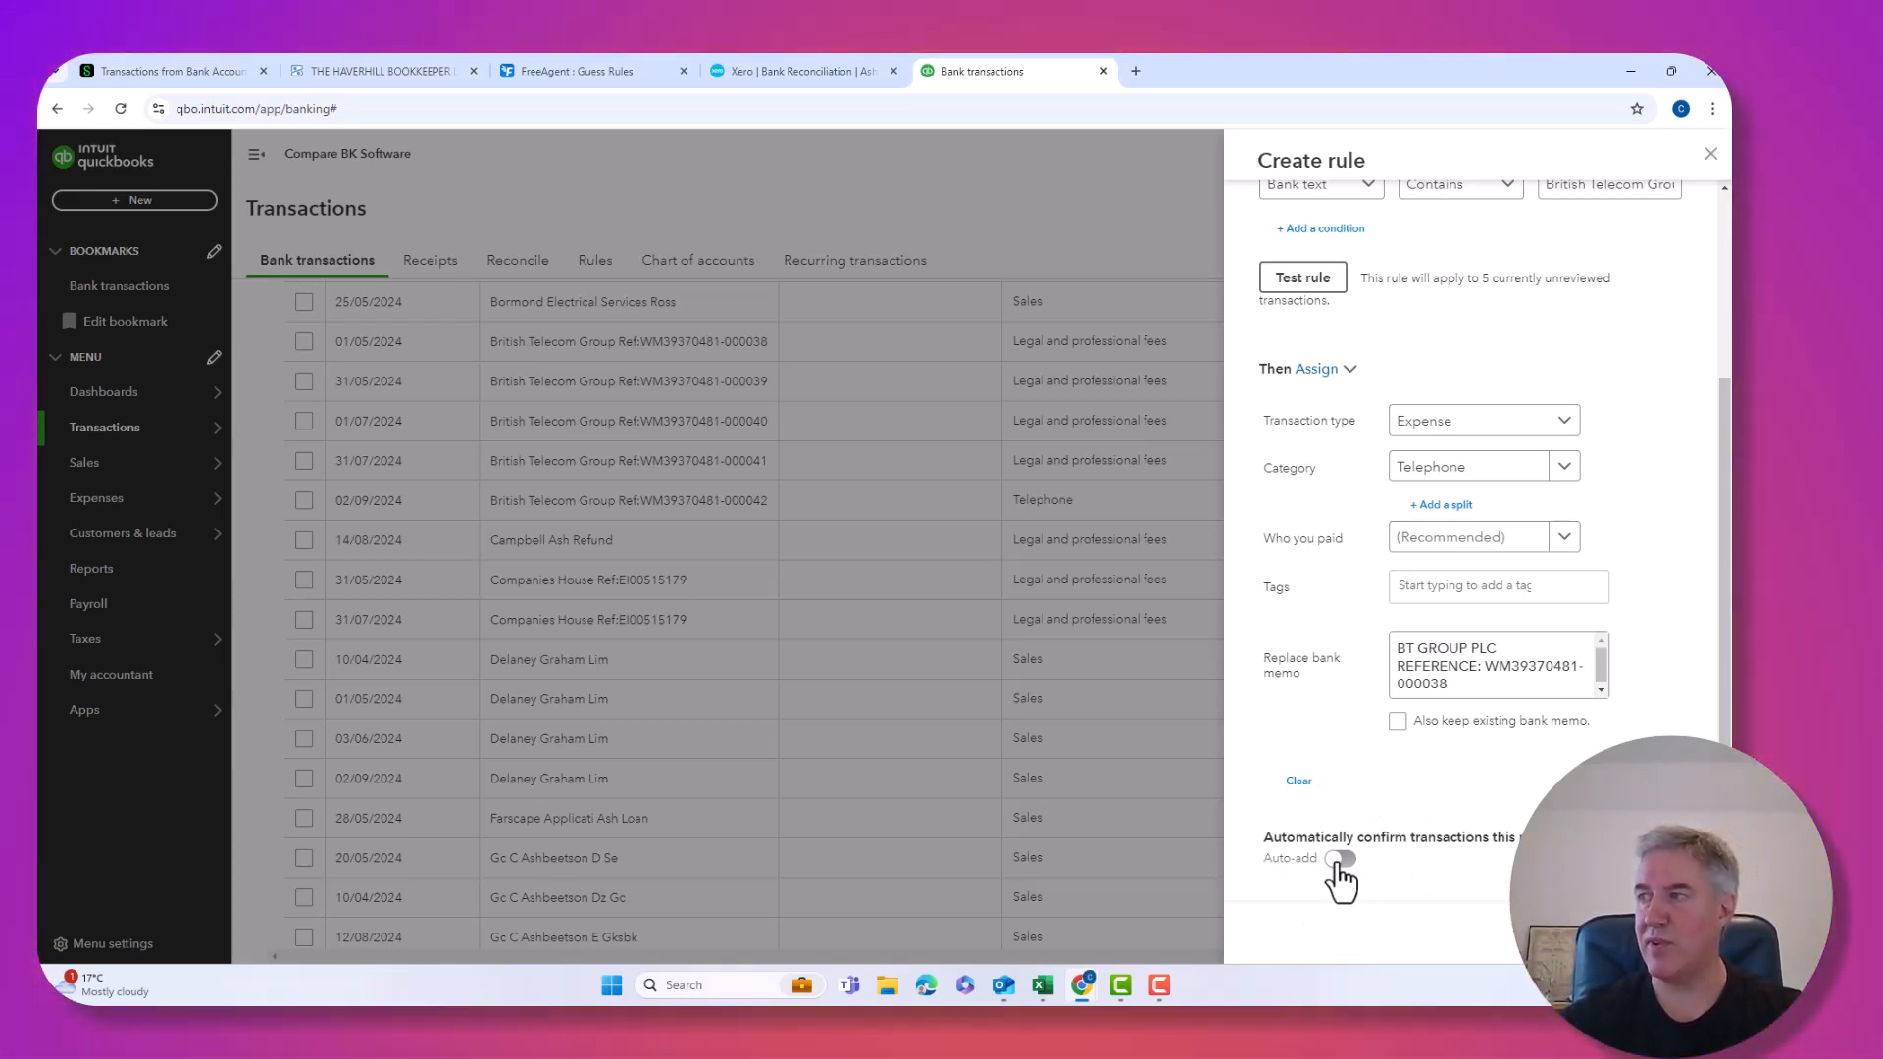
left_click(1337, 863)
left_click(1337, 863)
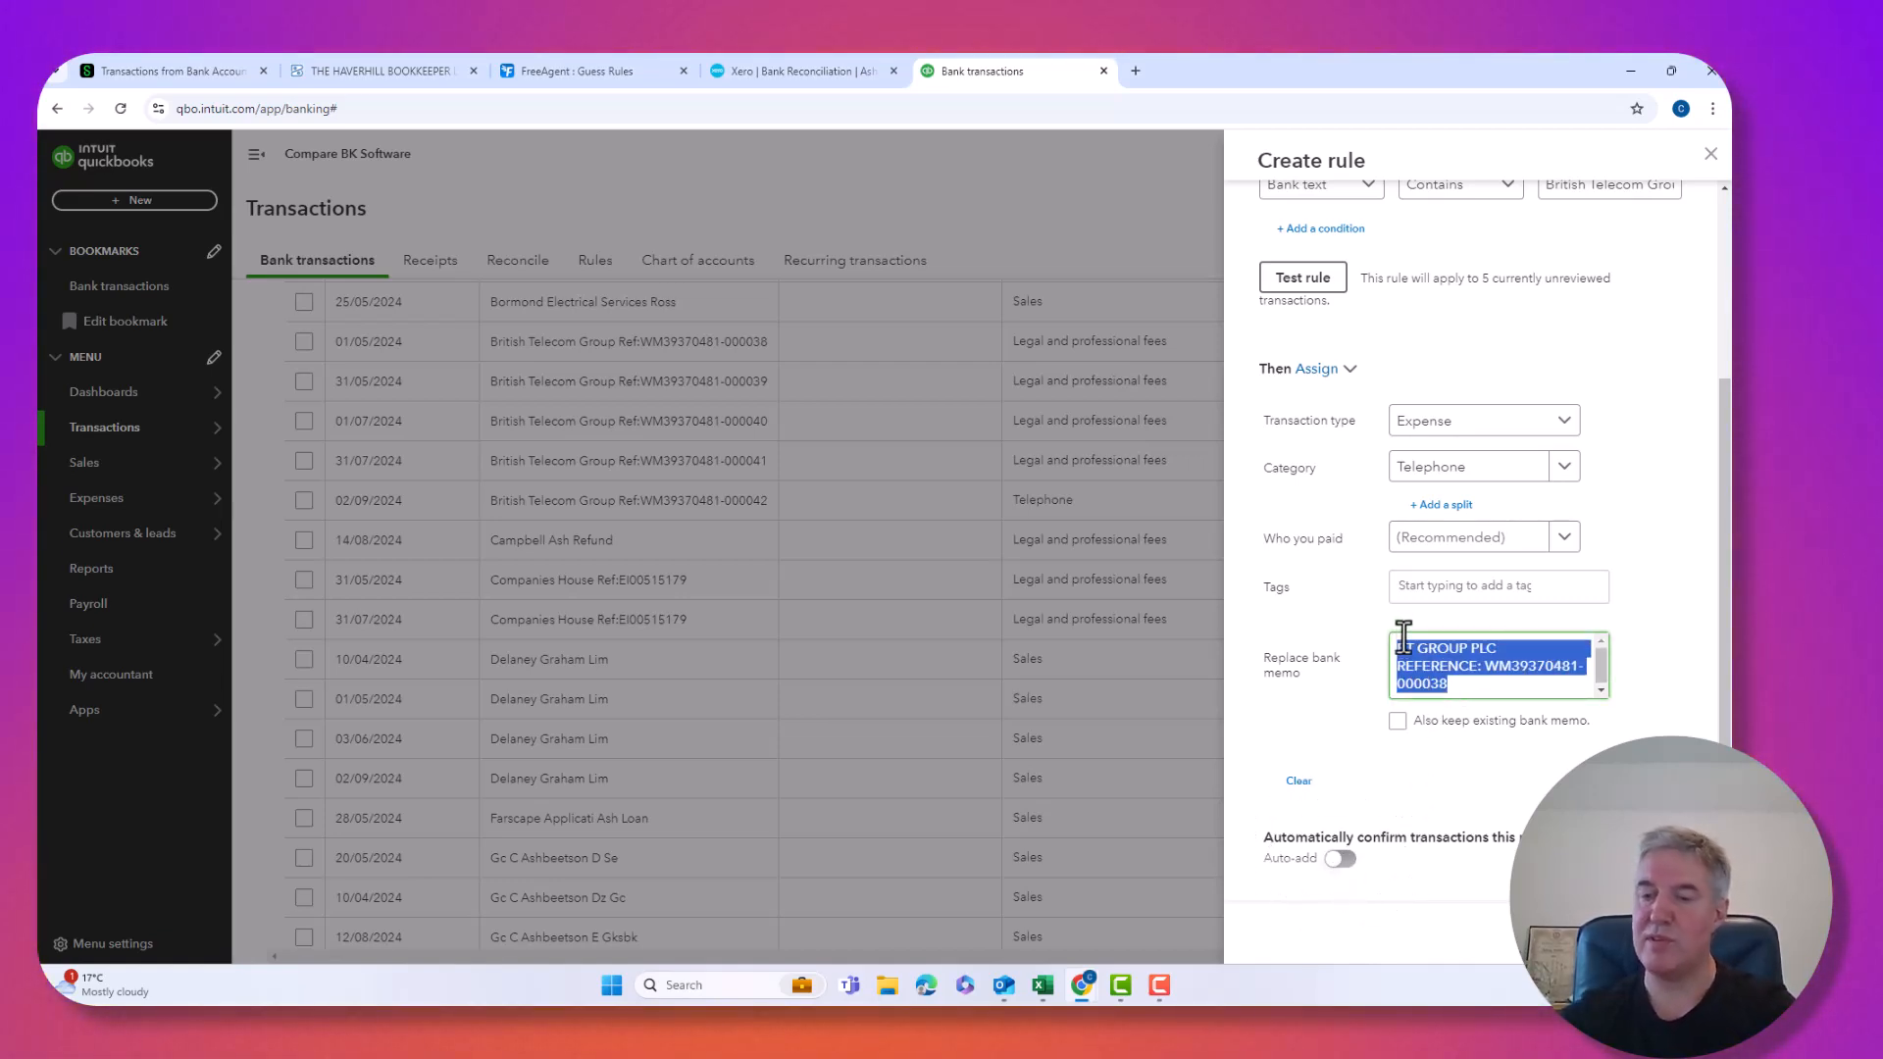
key("Delete")
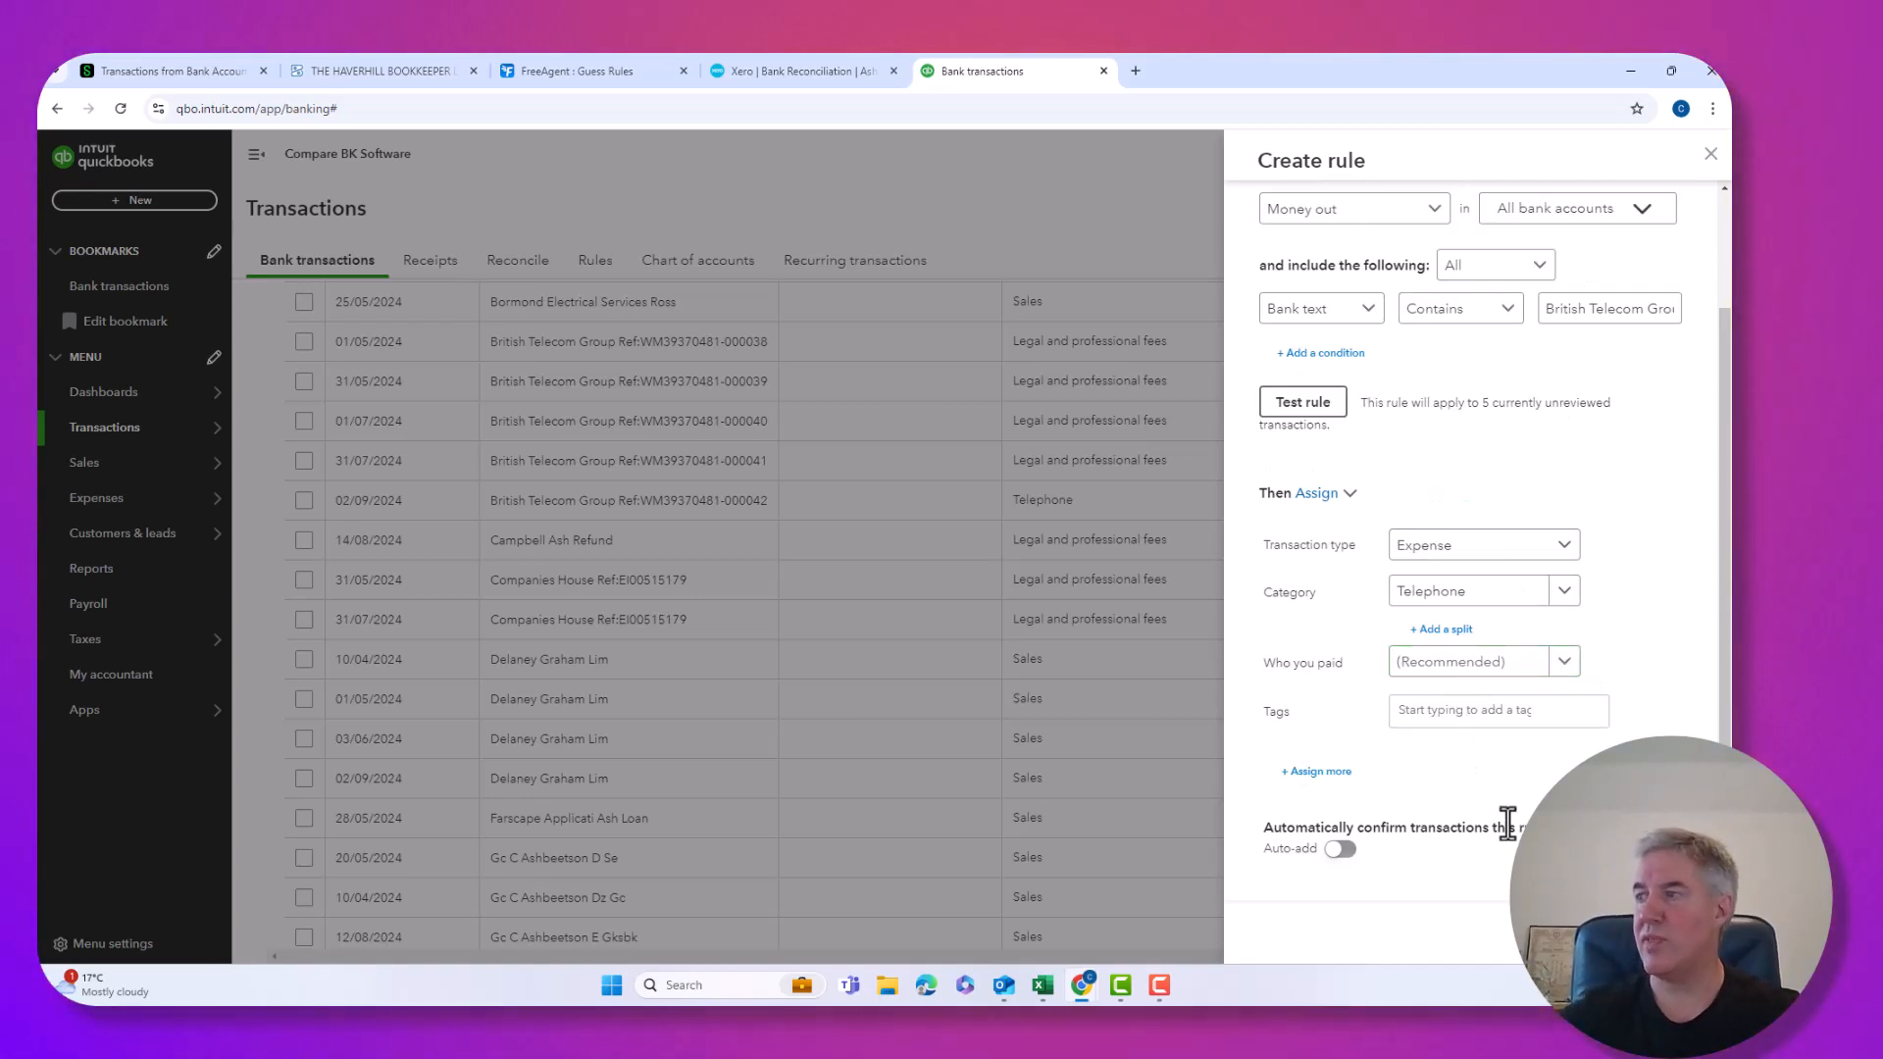
left_click(1679, 933)
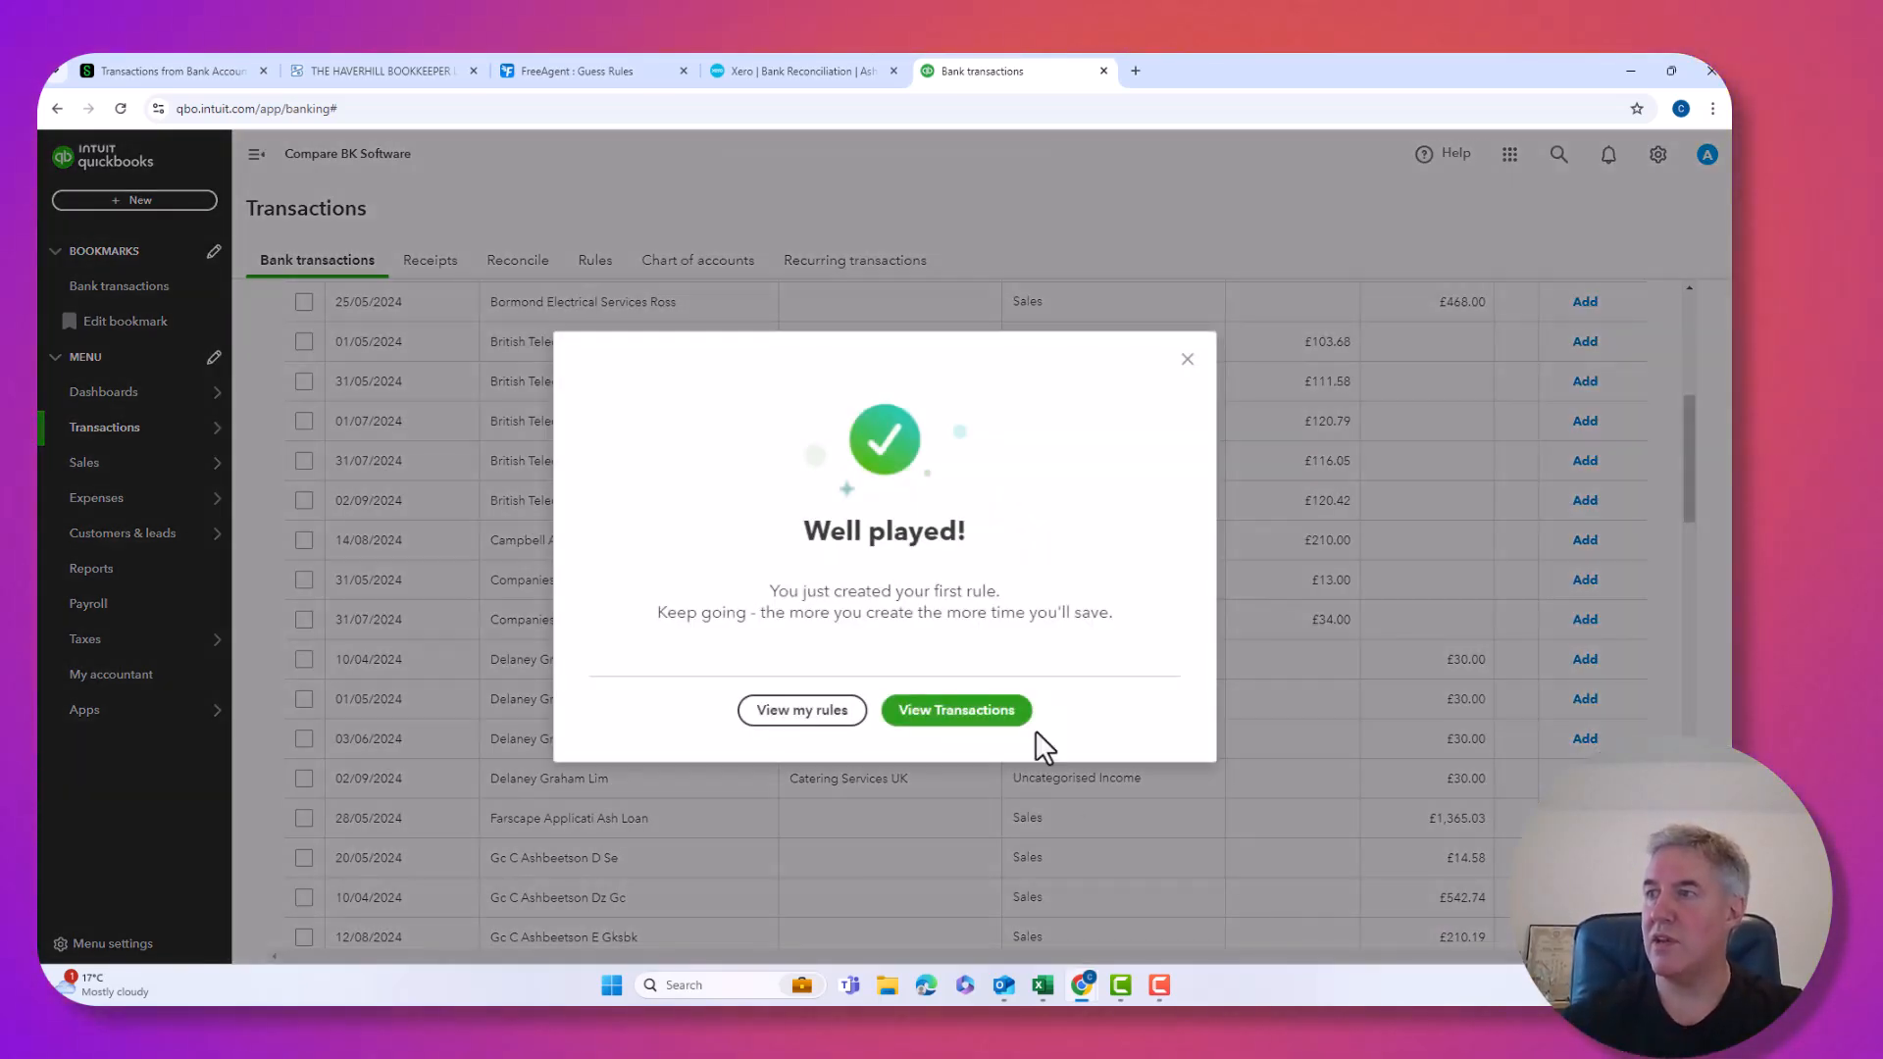
Accept all five British Telecom transactions as Telephone, then view the bank rules list.
left_click(1187, 361)
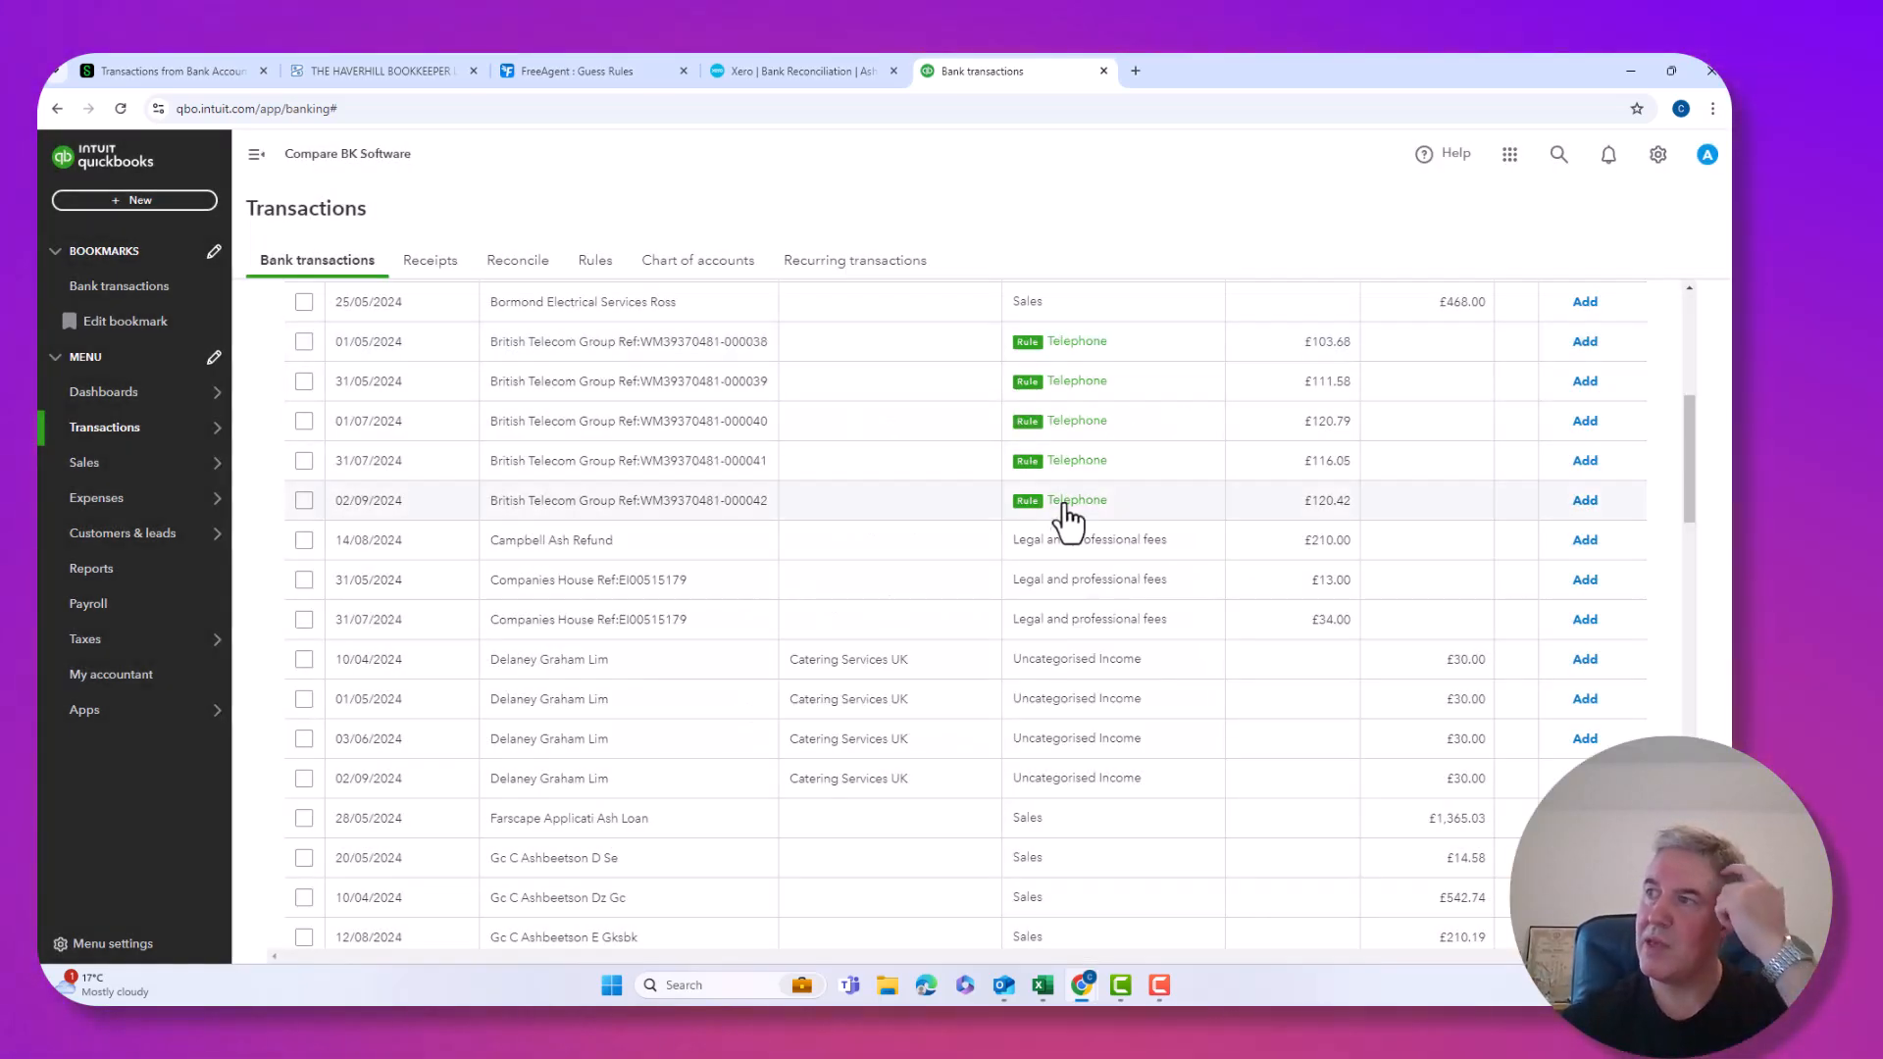
scroll(1057, 616, "up", 2)
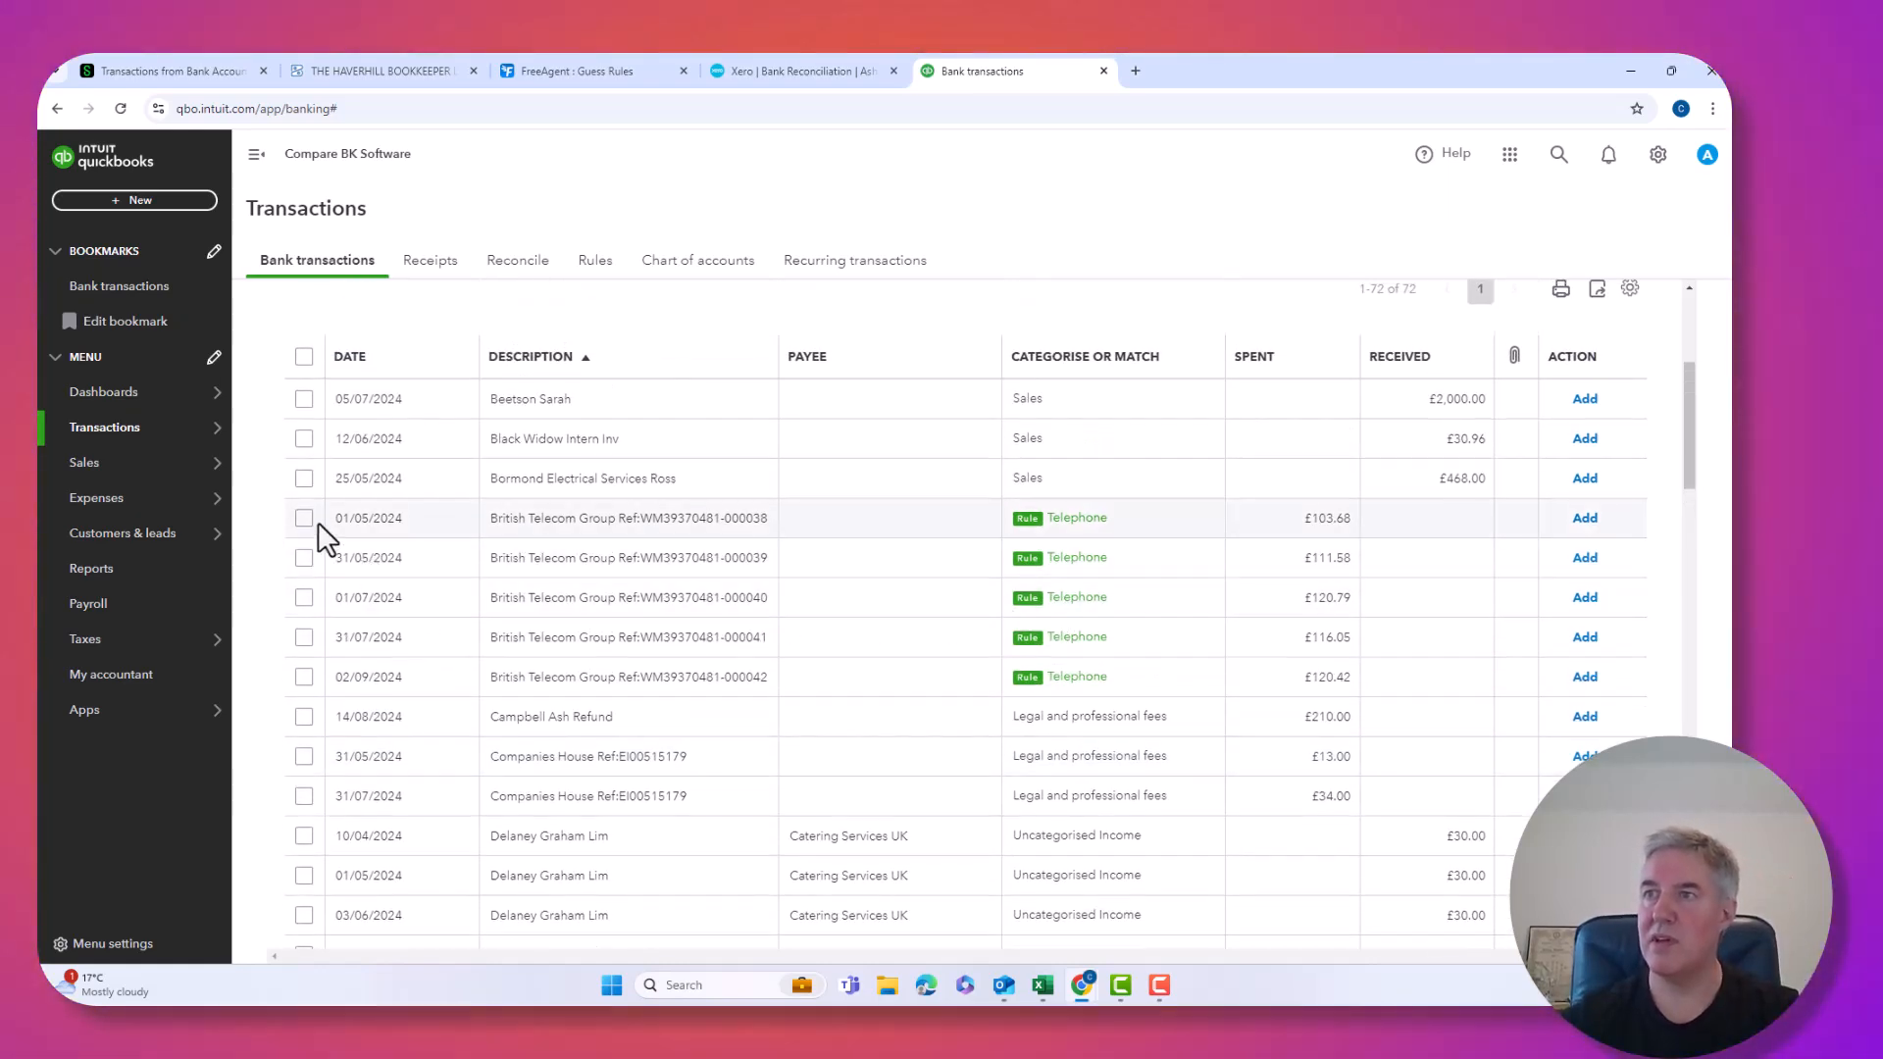
left_click(306, 518)
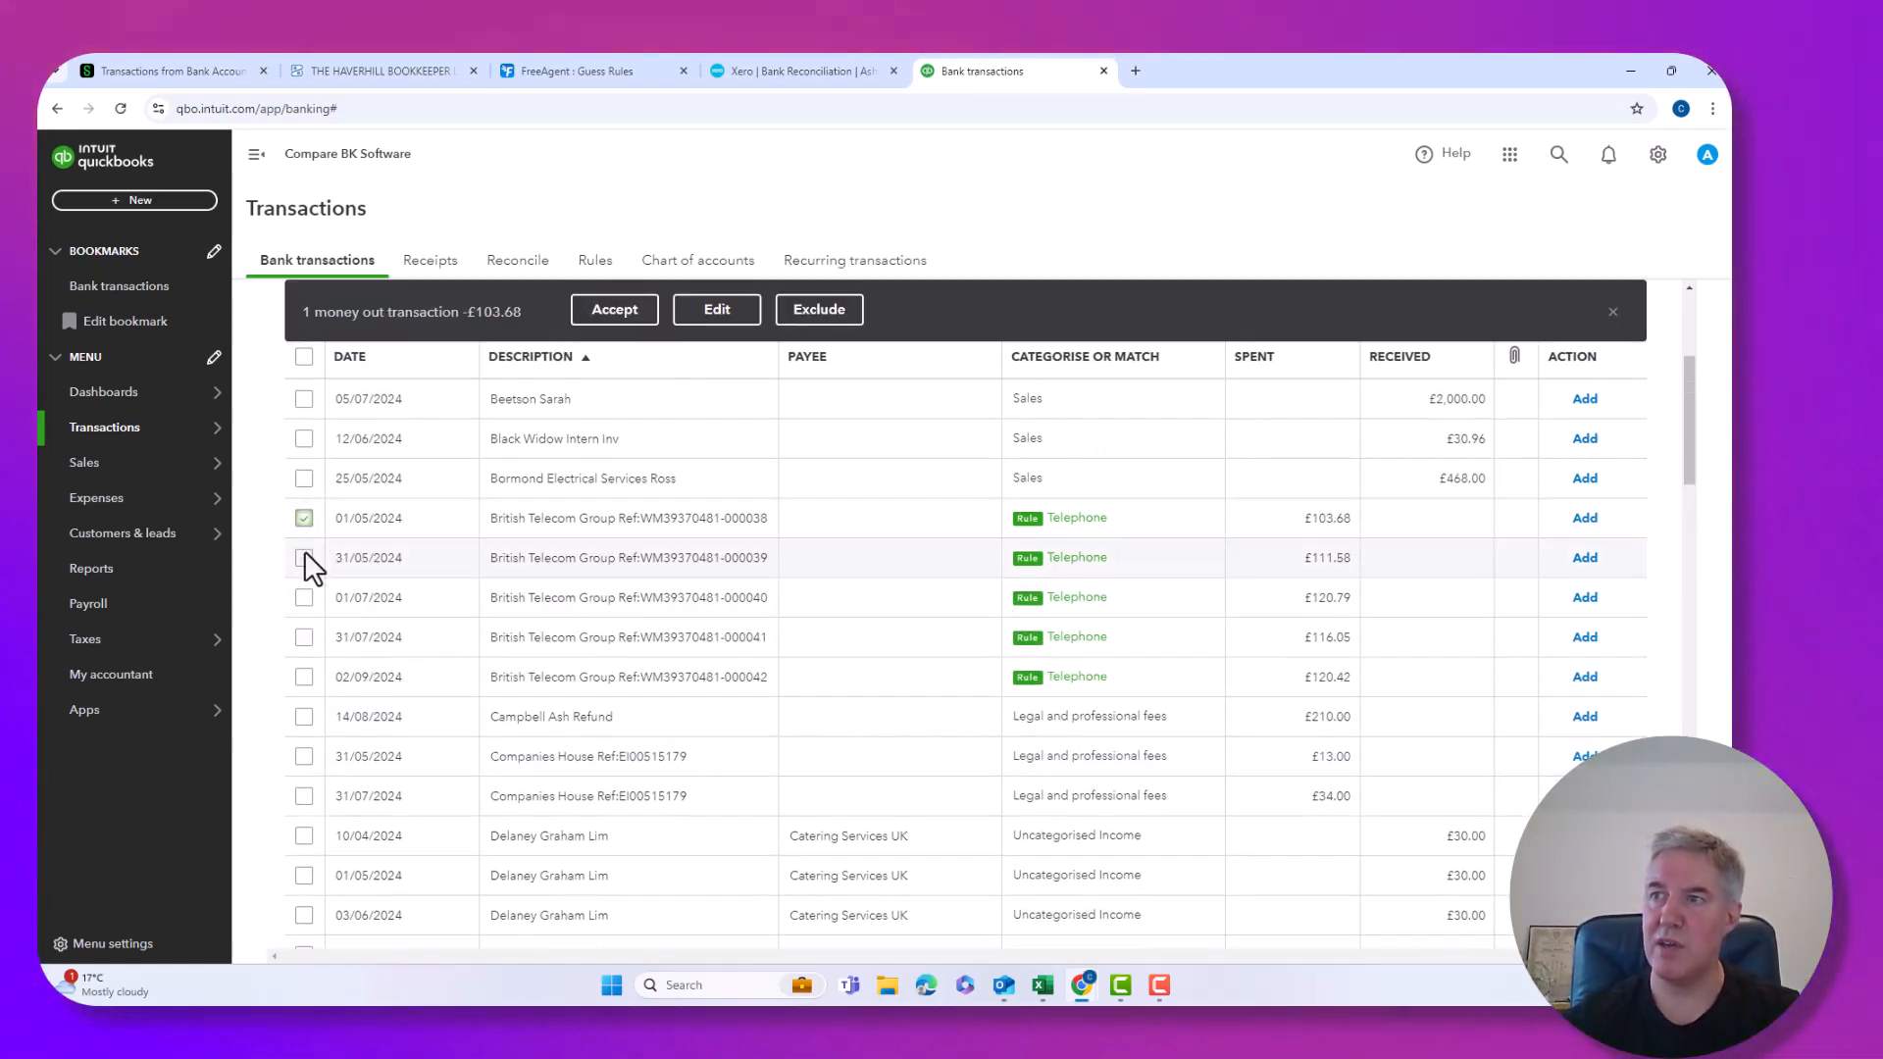
left_click(304, 557)
left_click(303, 639)
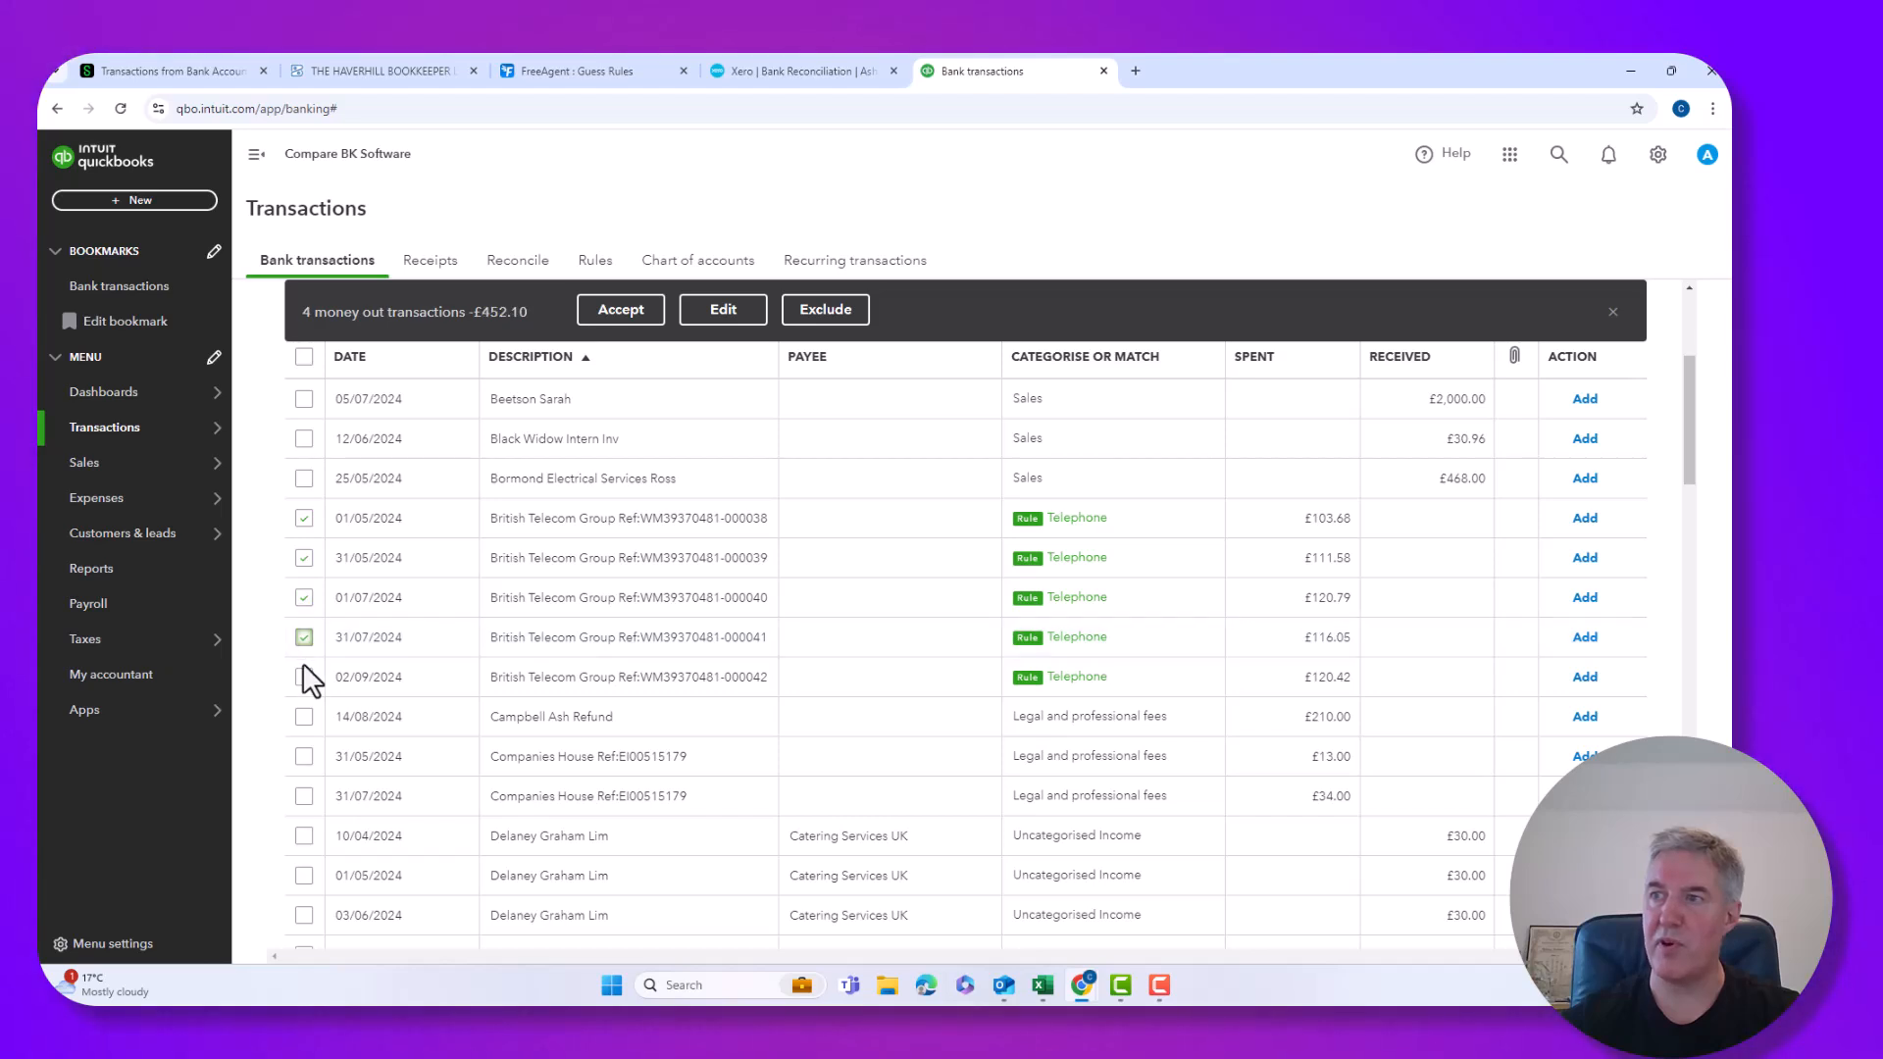
left_click(303, 676)
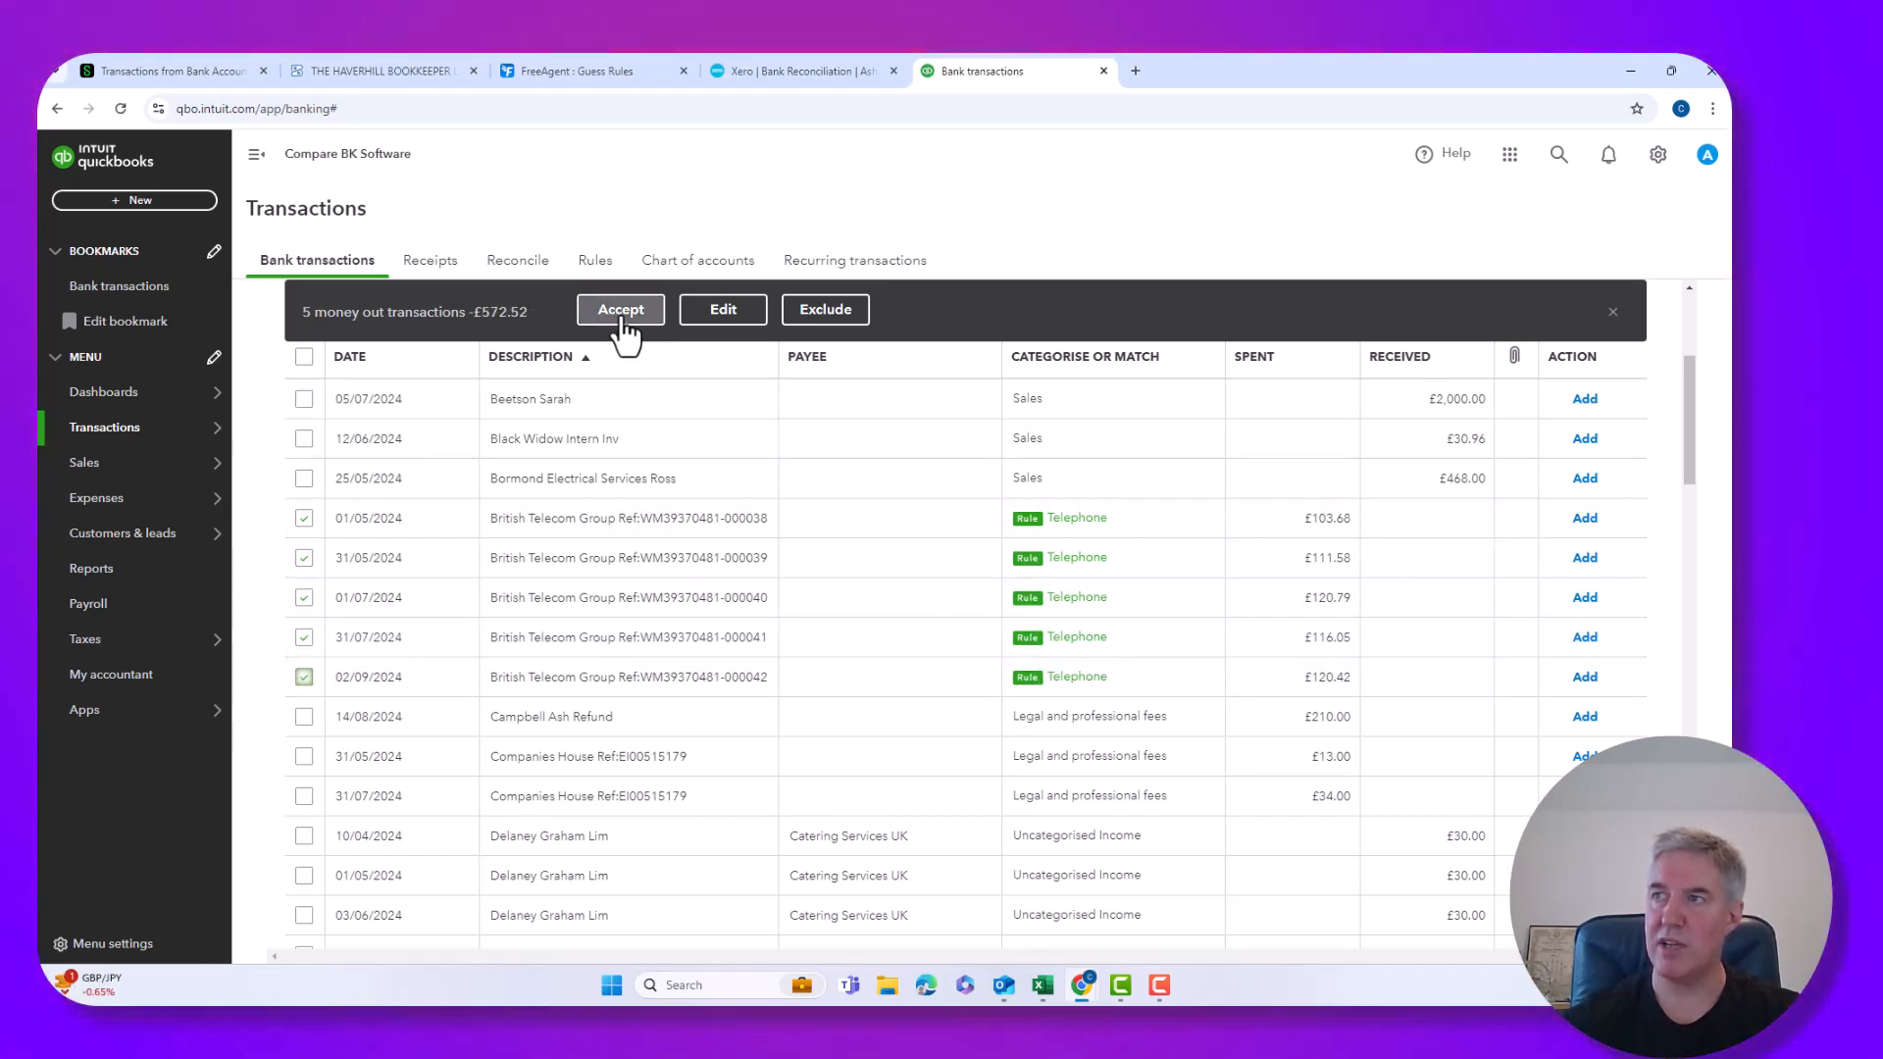
left_click(622, 314)
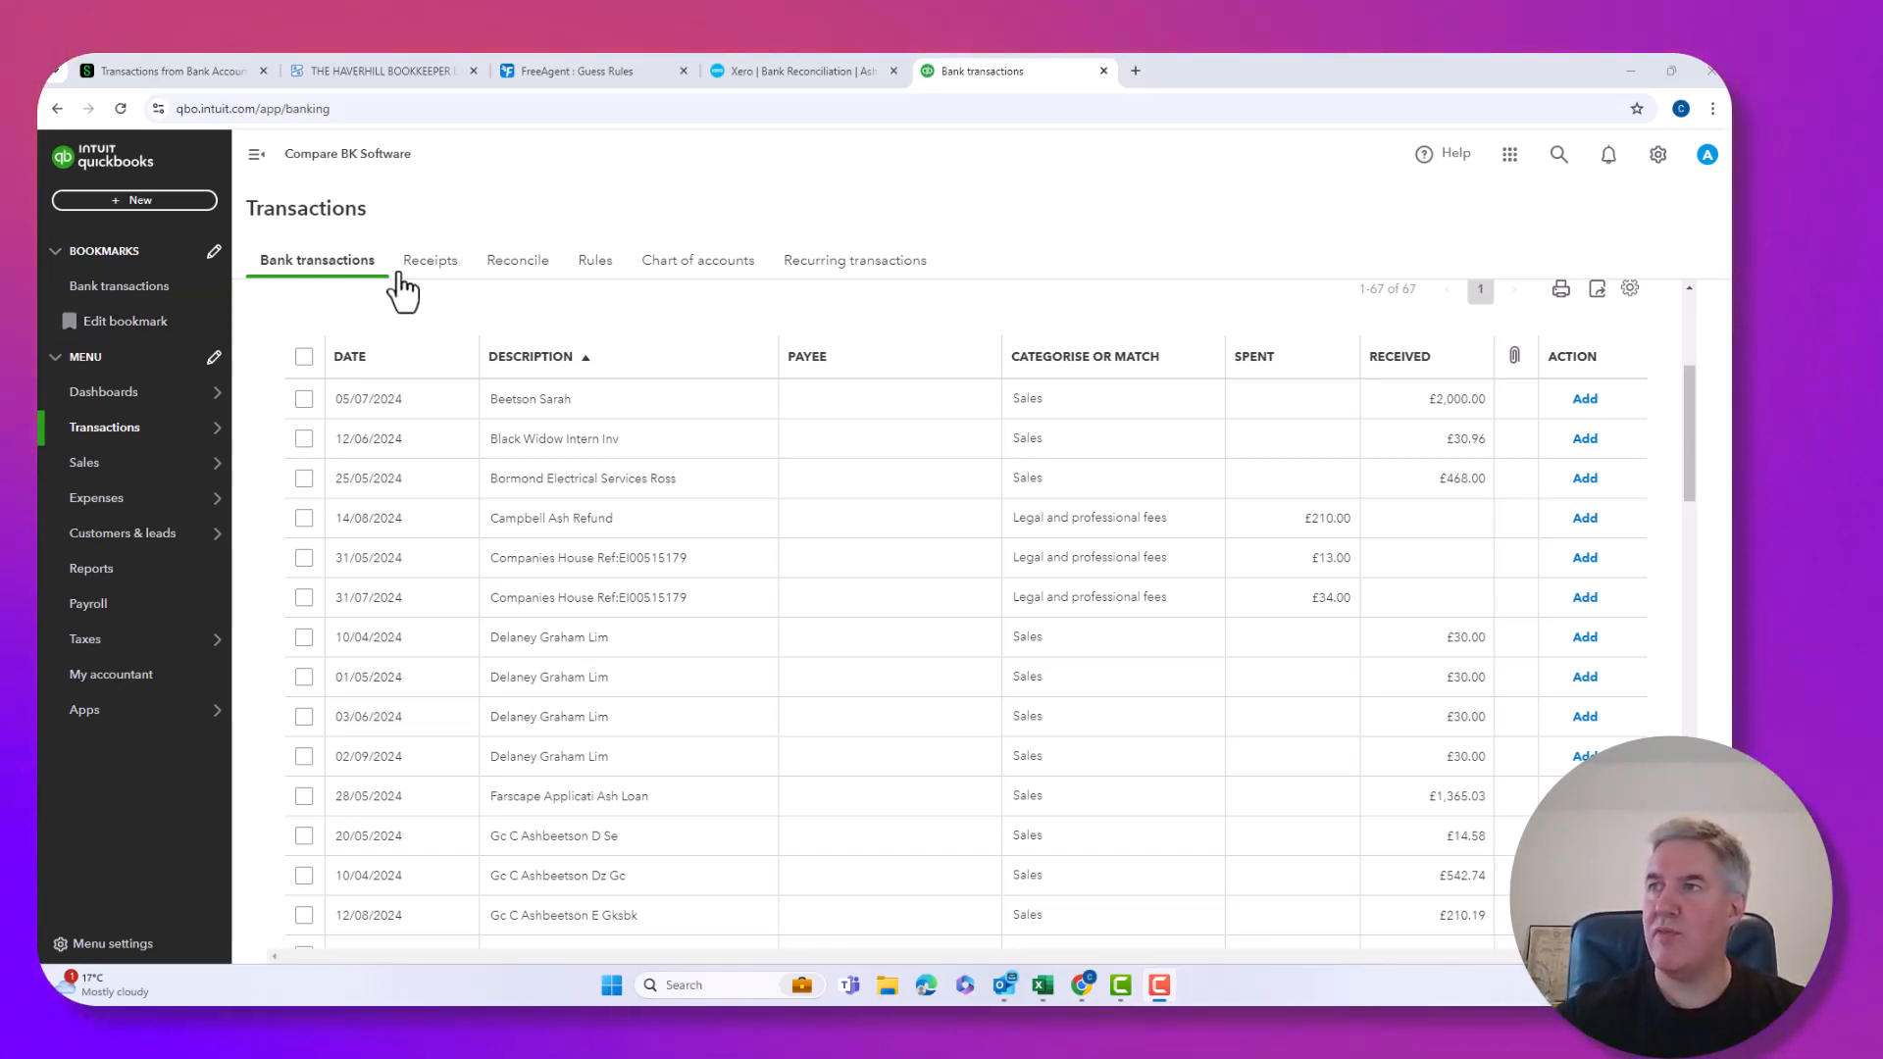
left_click(605, 267)
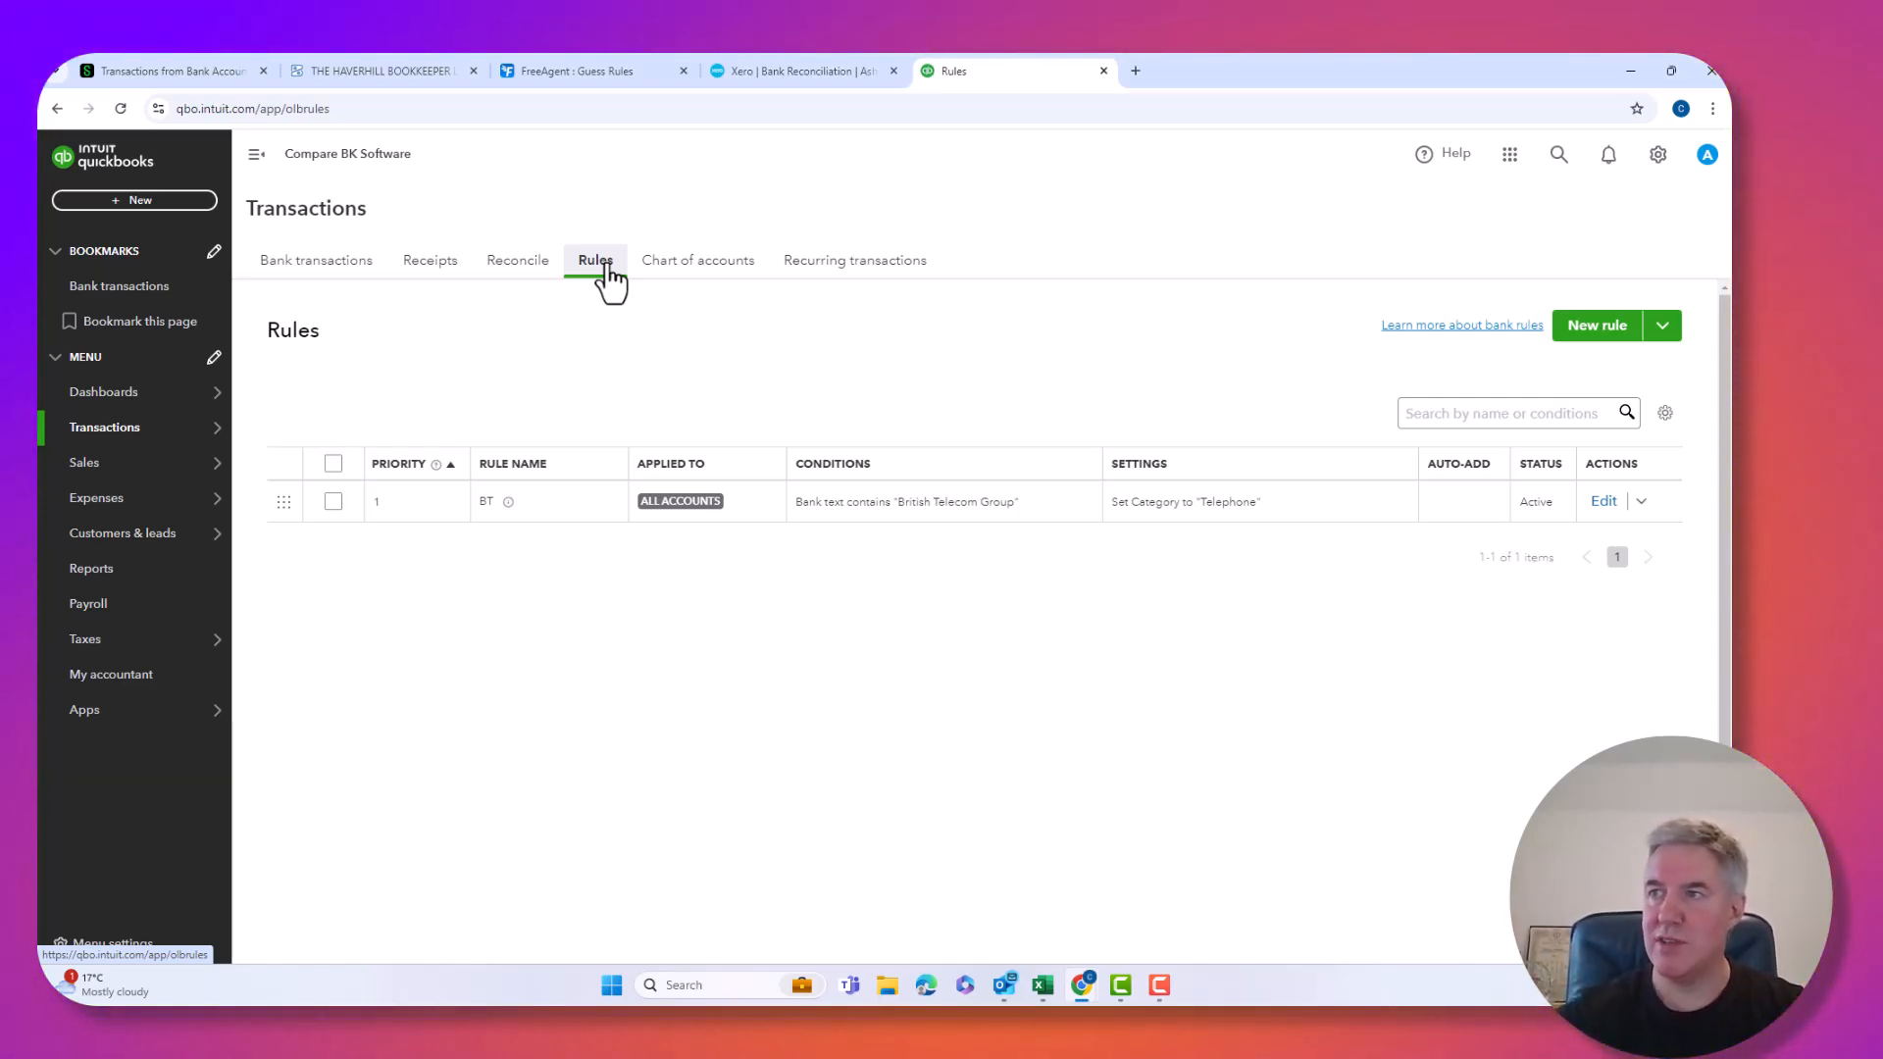
Start a new Income rule with the condition Amount greater than 1, and test it.
left_click(572, 523)
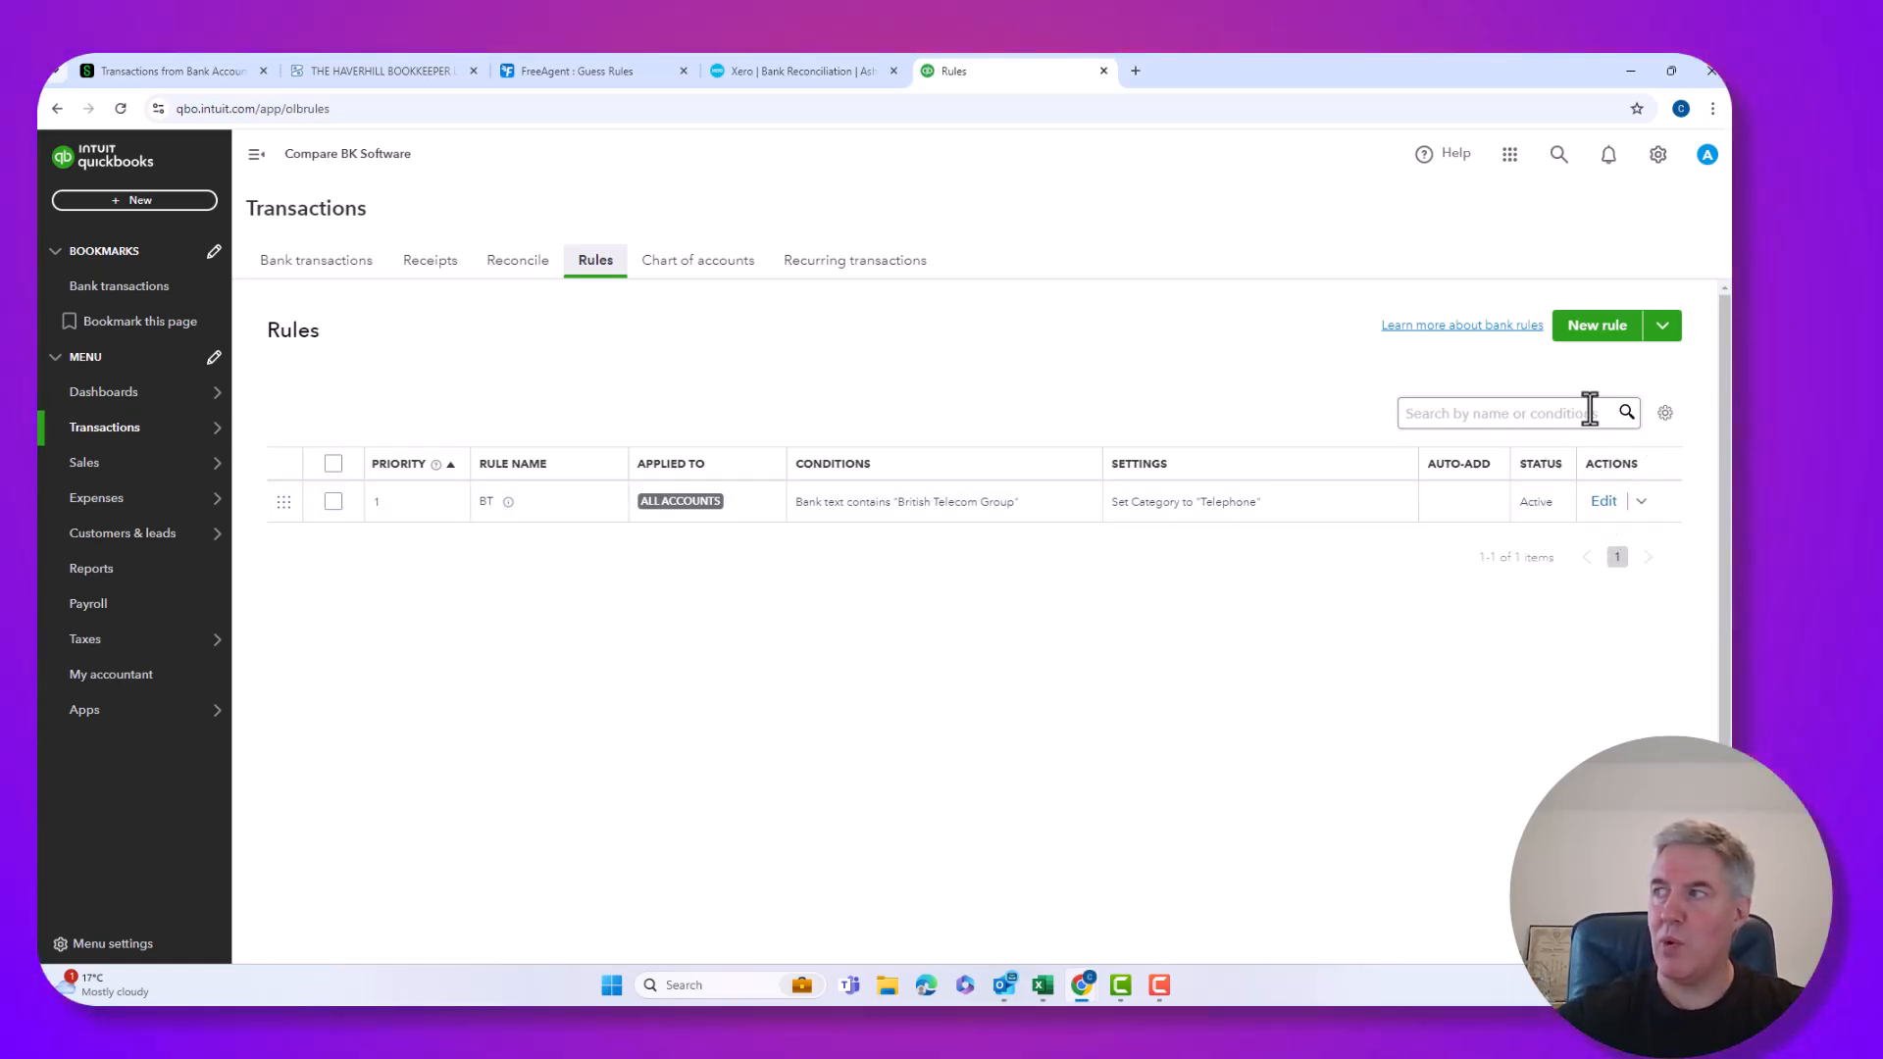
left_click(1584, 333)
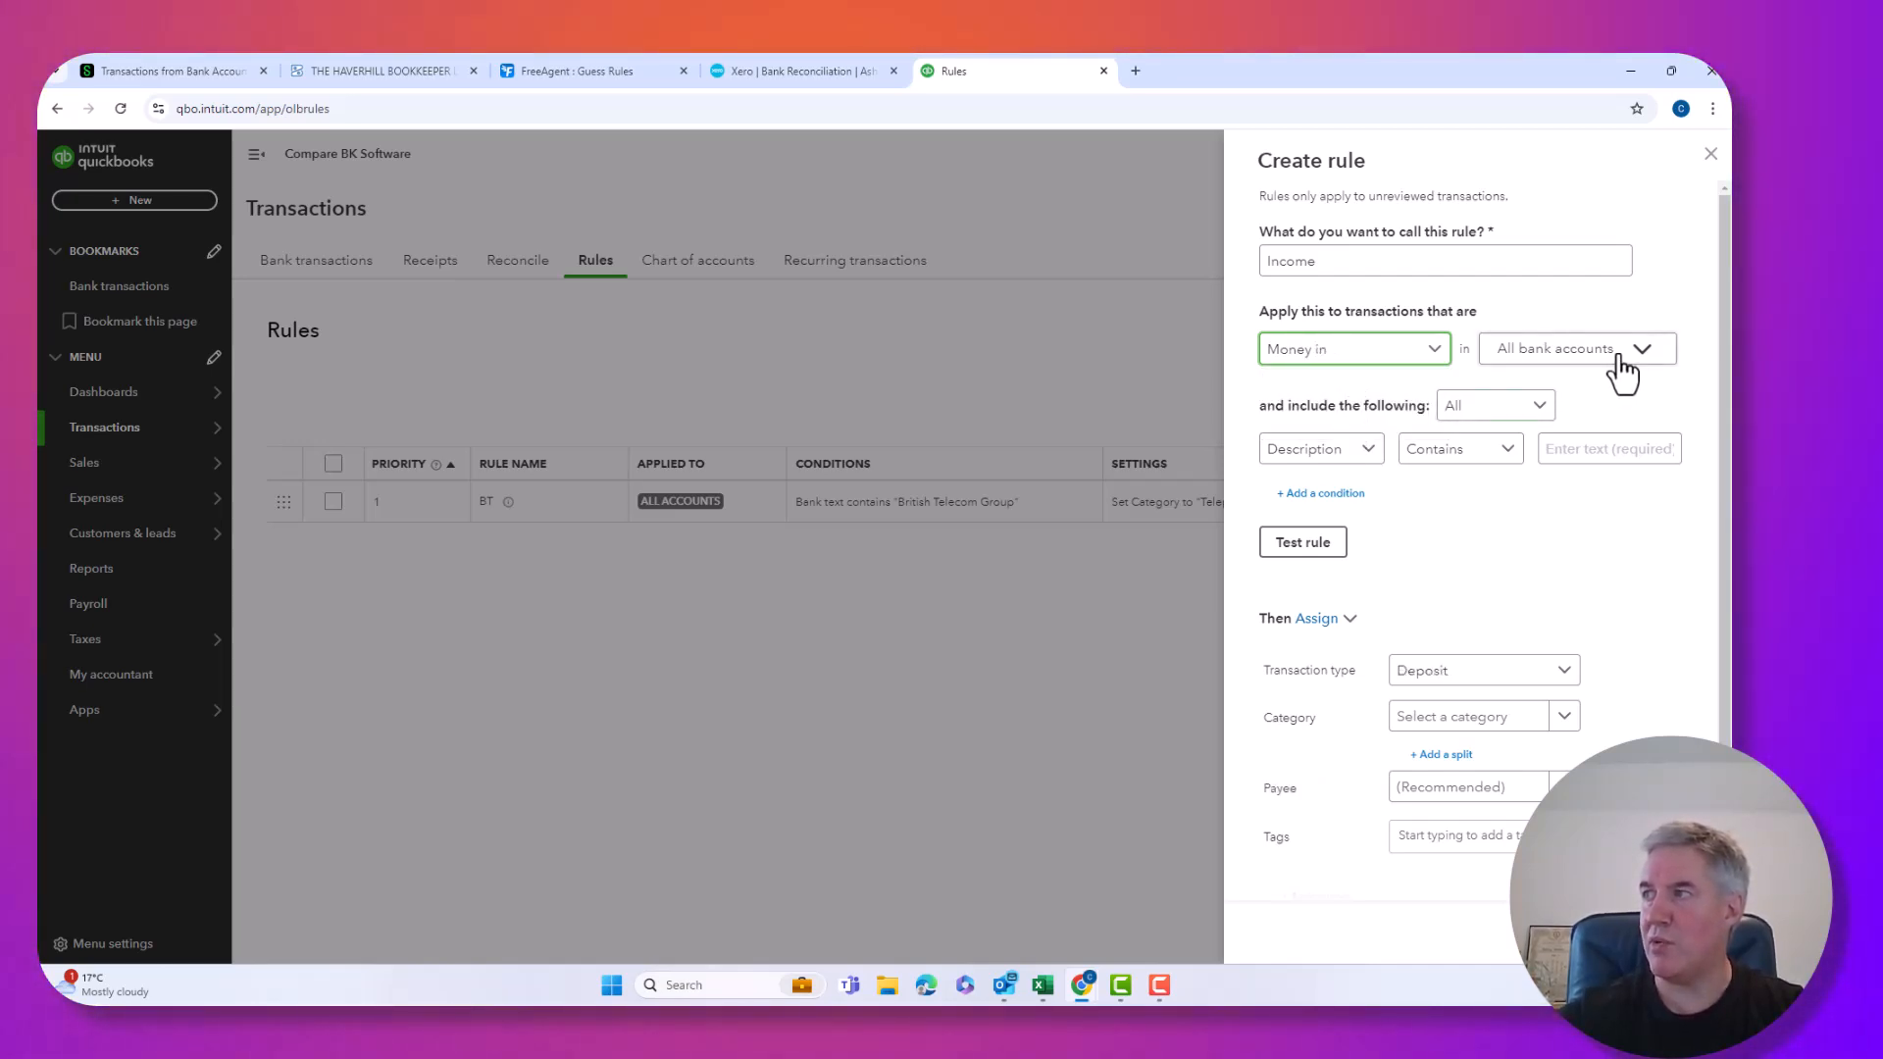
left_click(1344, 452)
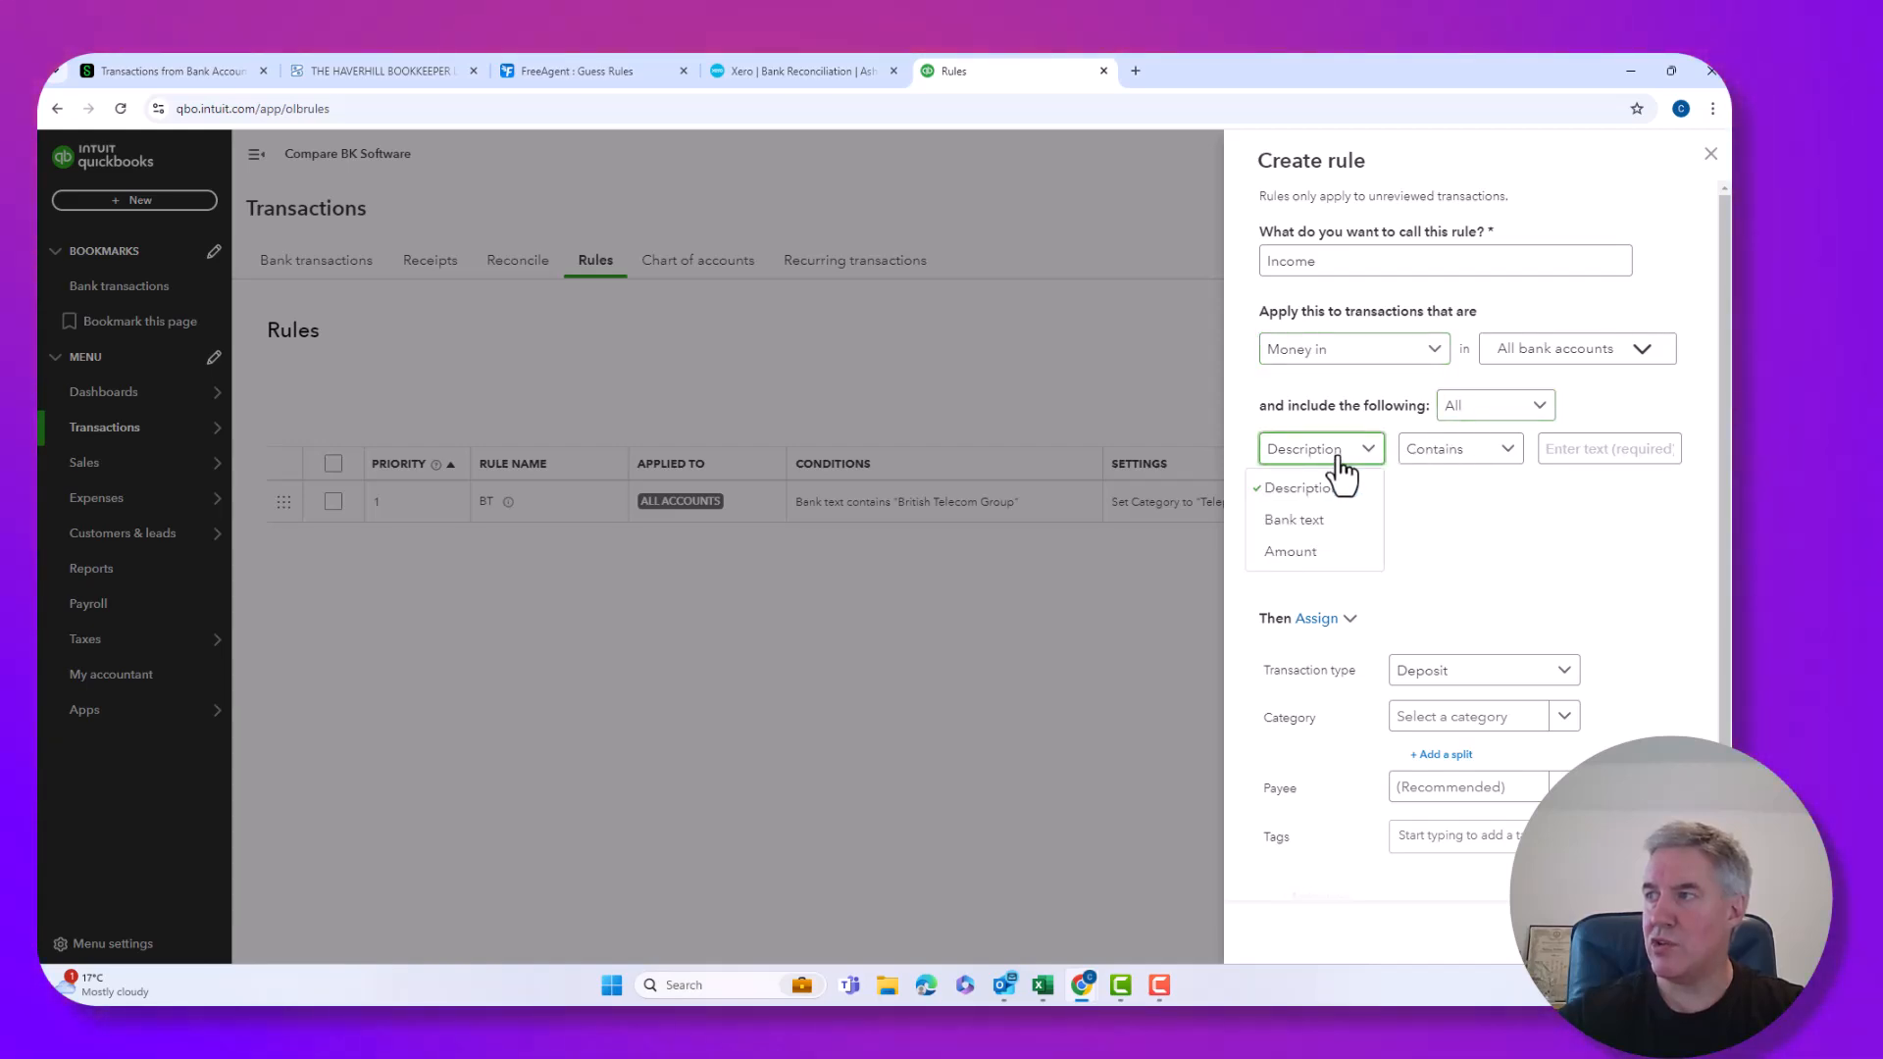
left_click(1293, 553)
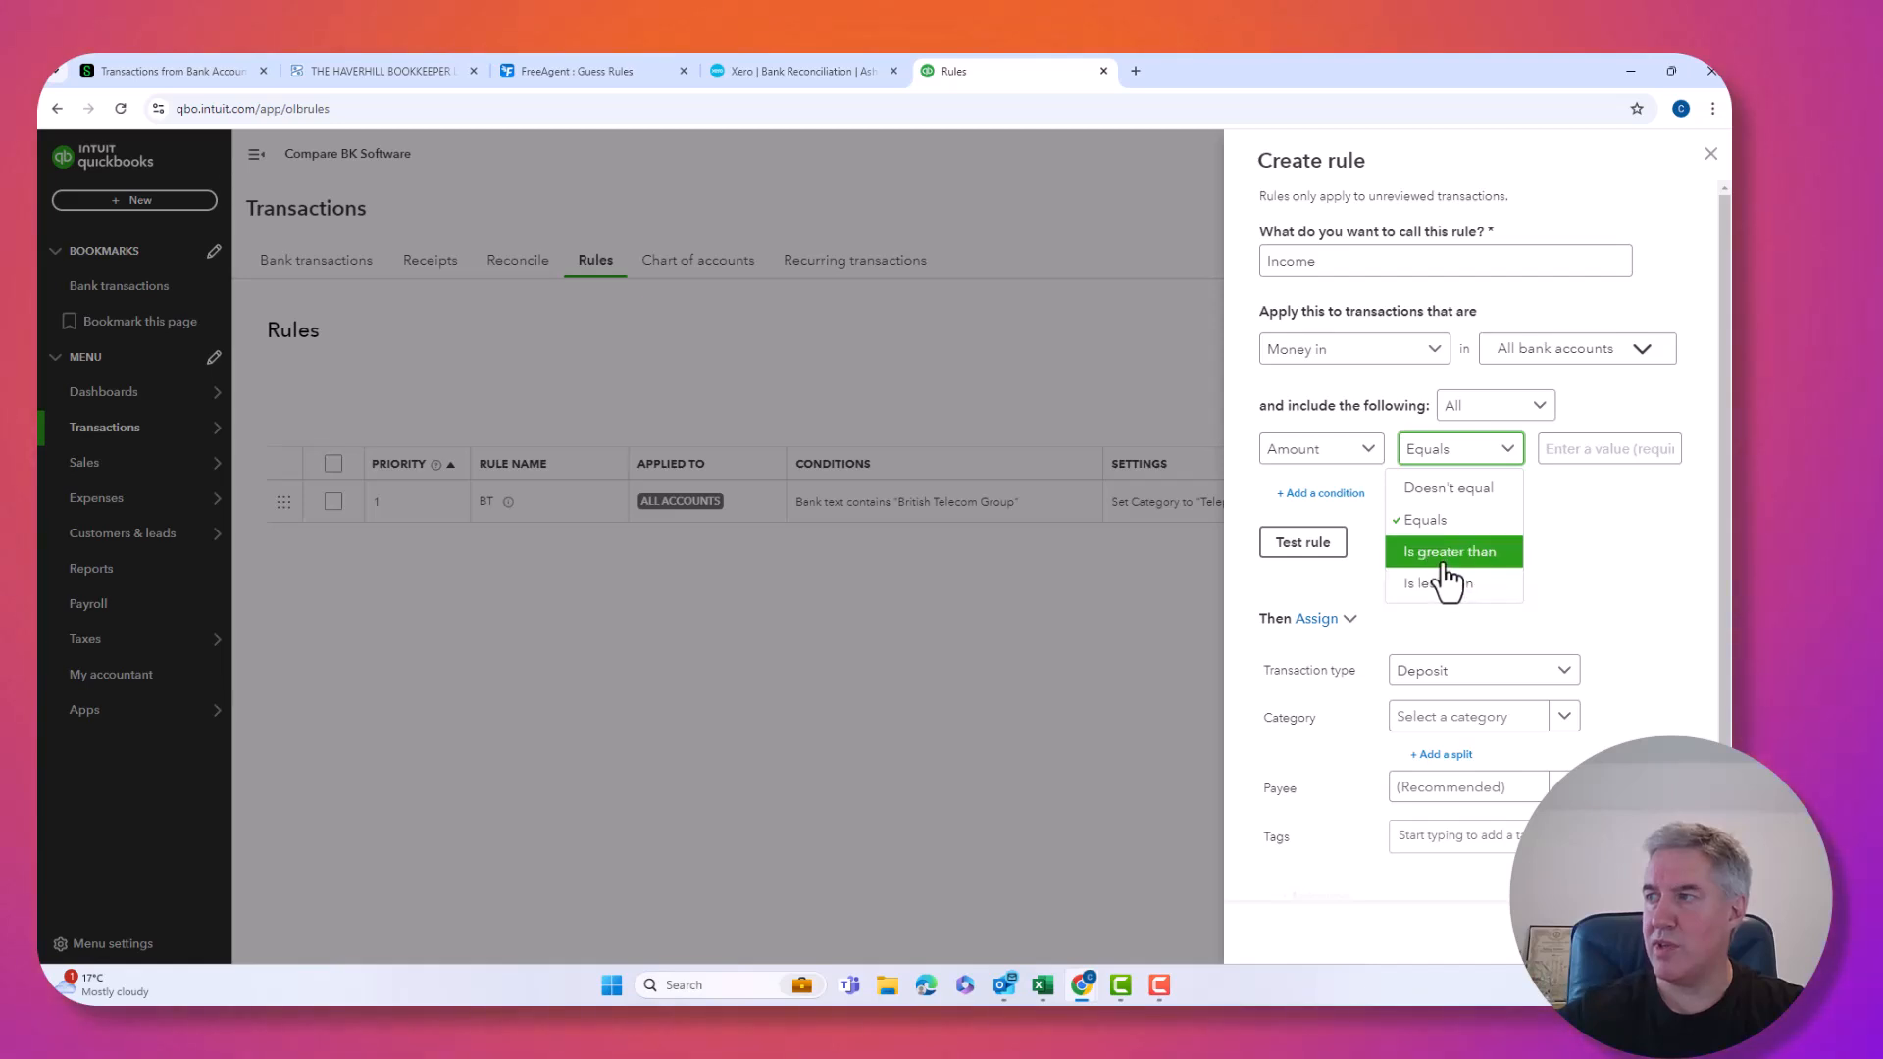
left_click(1443, 554)
left_click(1574, 449)
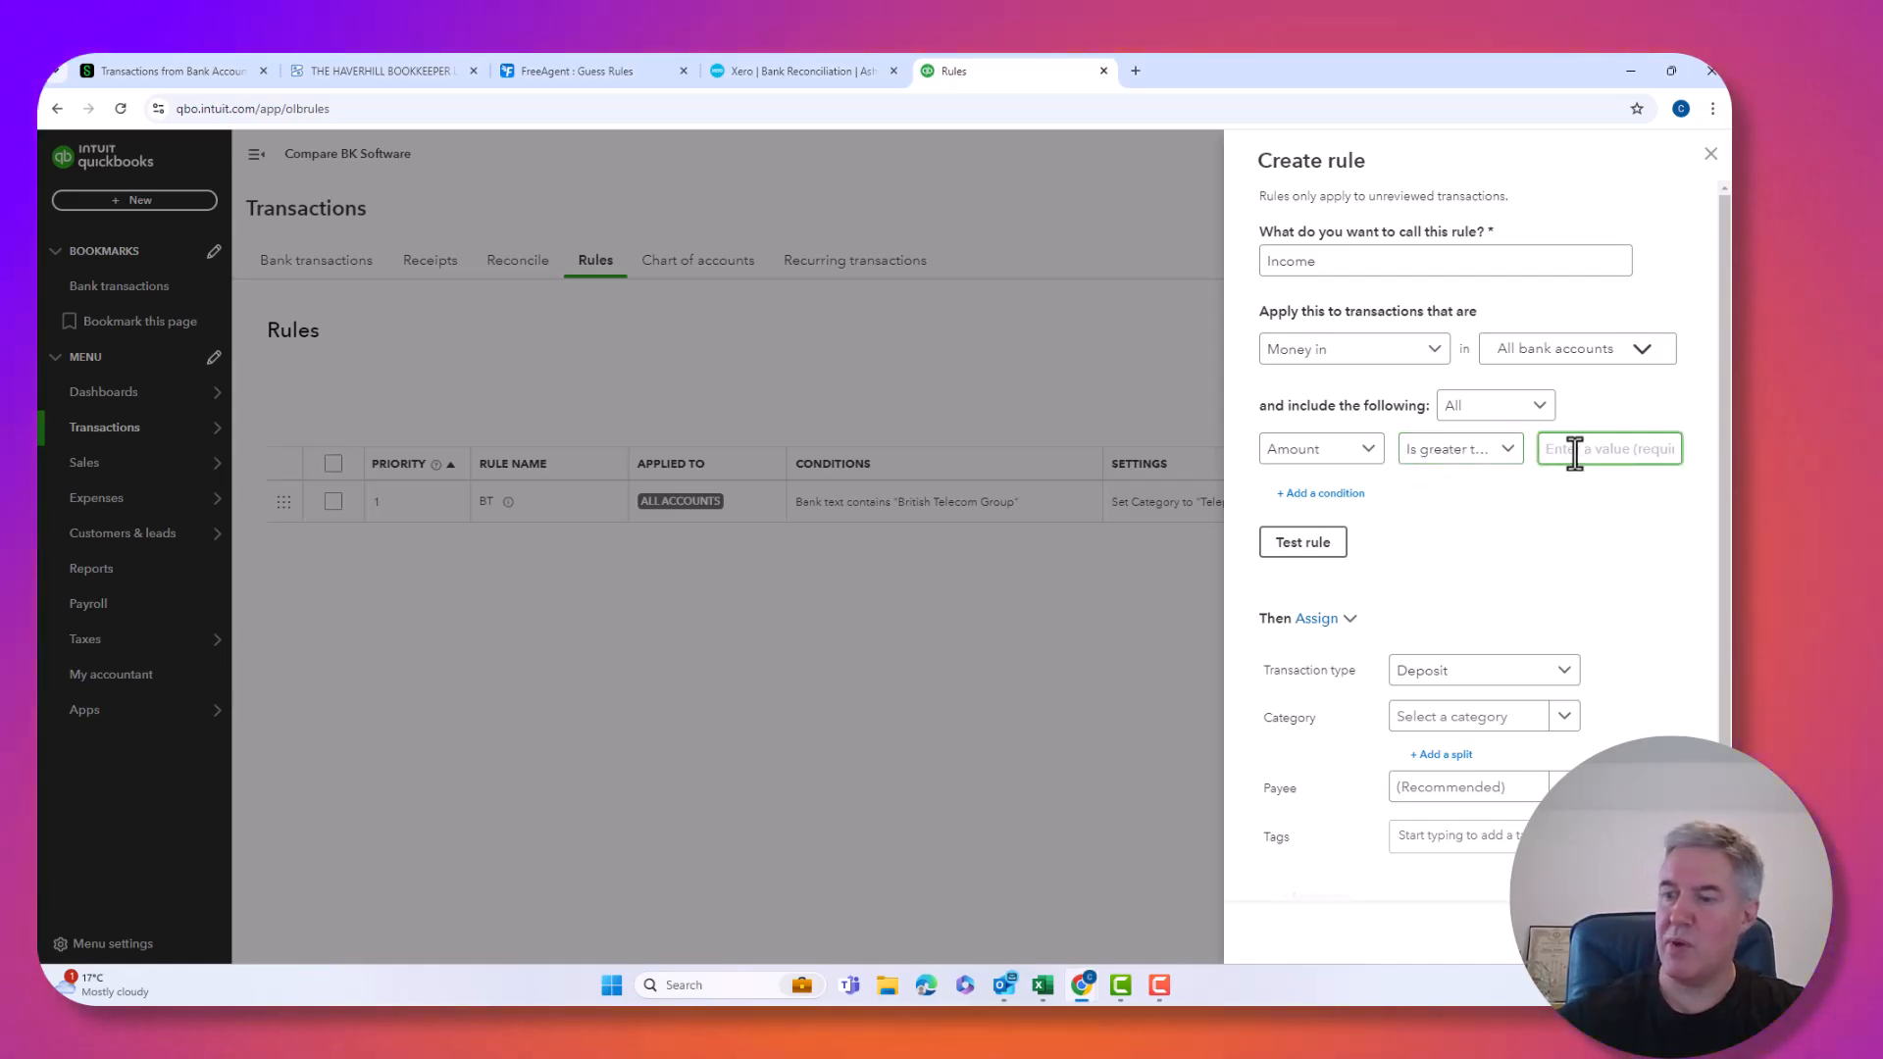
type("1")
left_click(1297, 550)
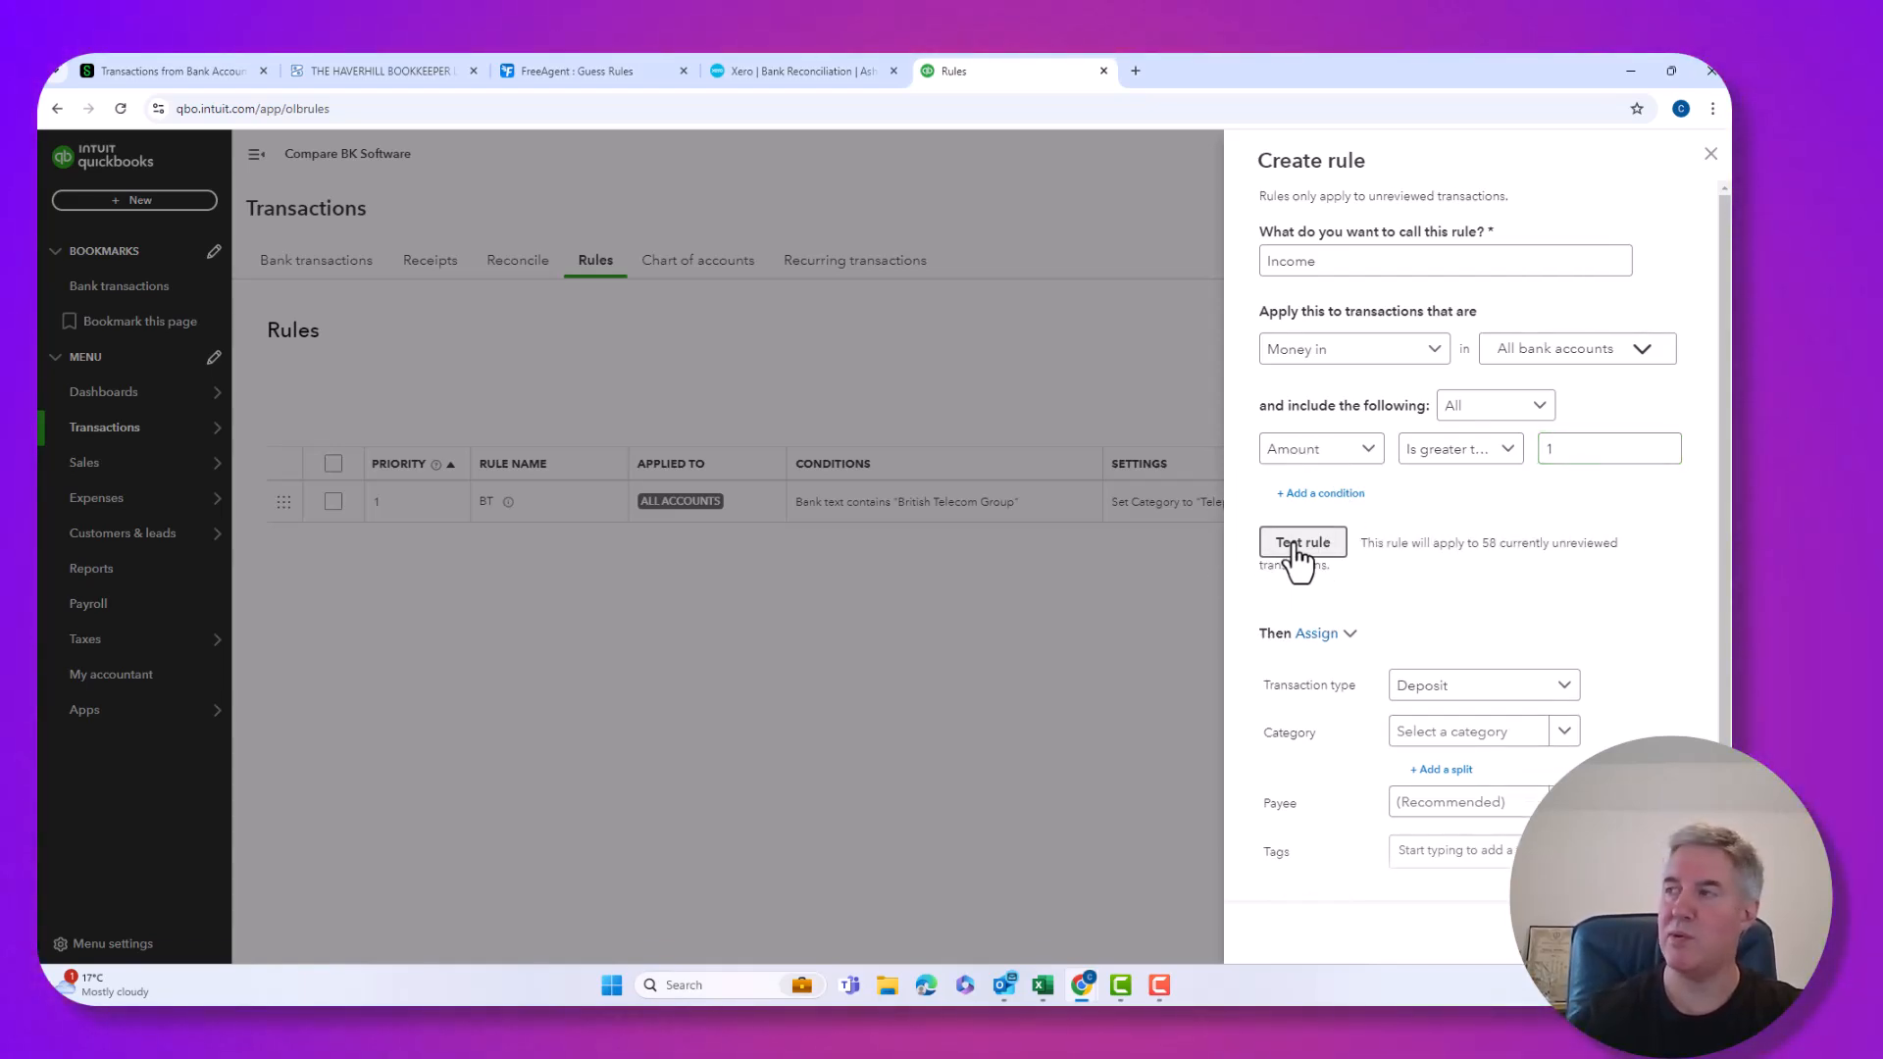
Assign the Income rule category Sales, switch auto-add on, and save it.
left_click(1506, 734)
type("s")
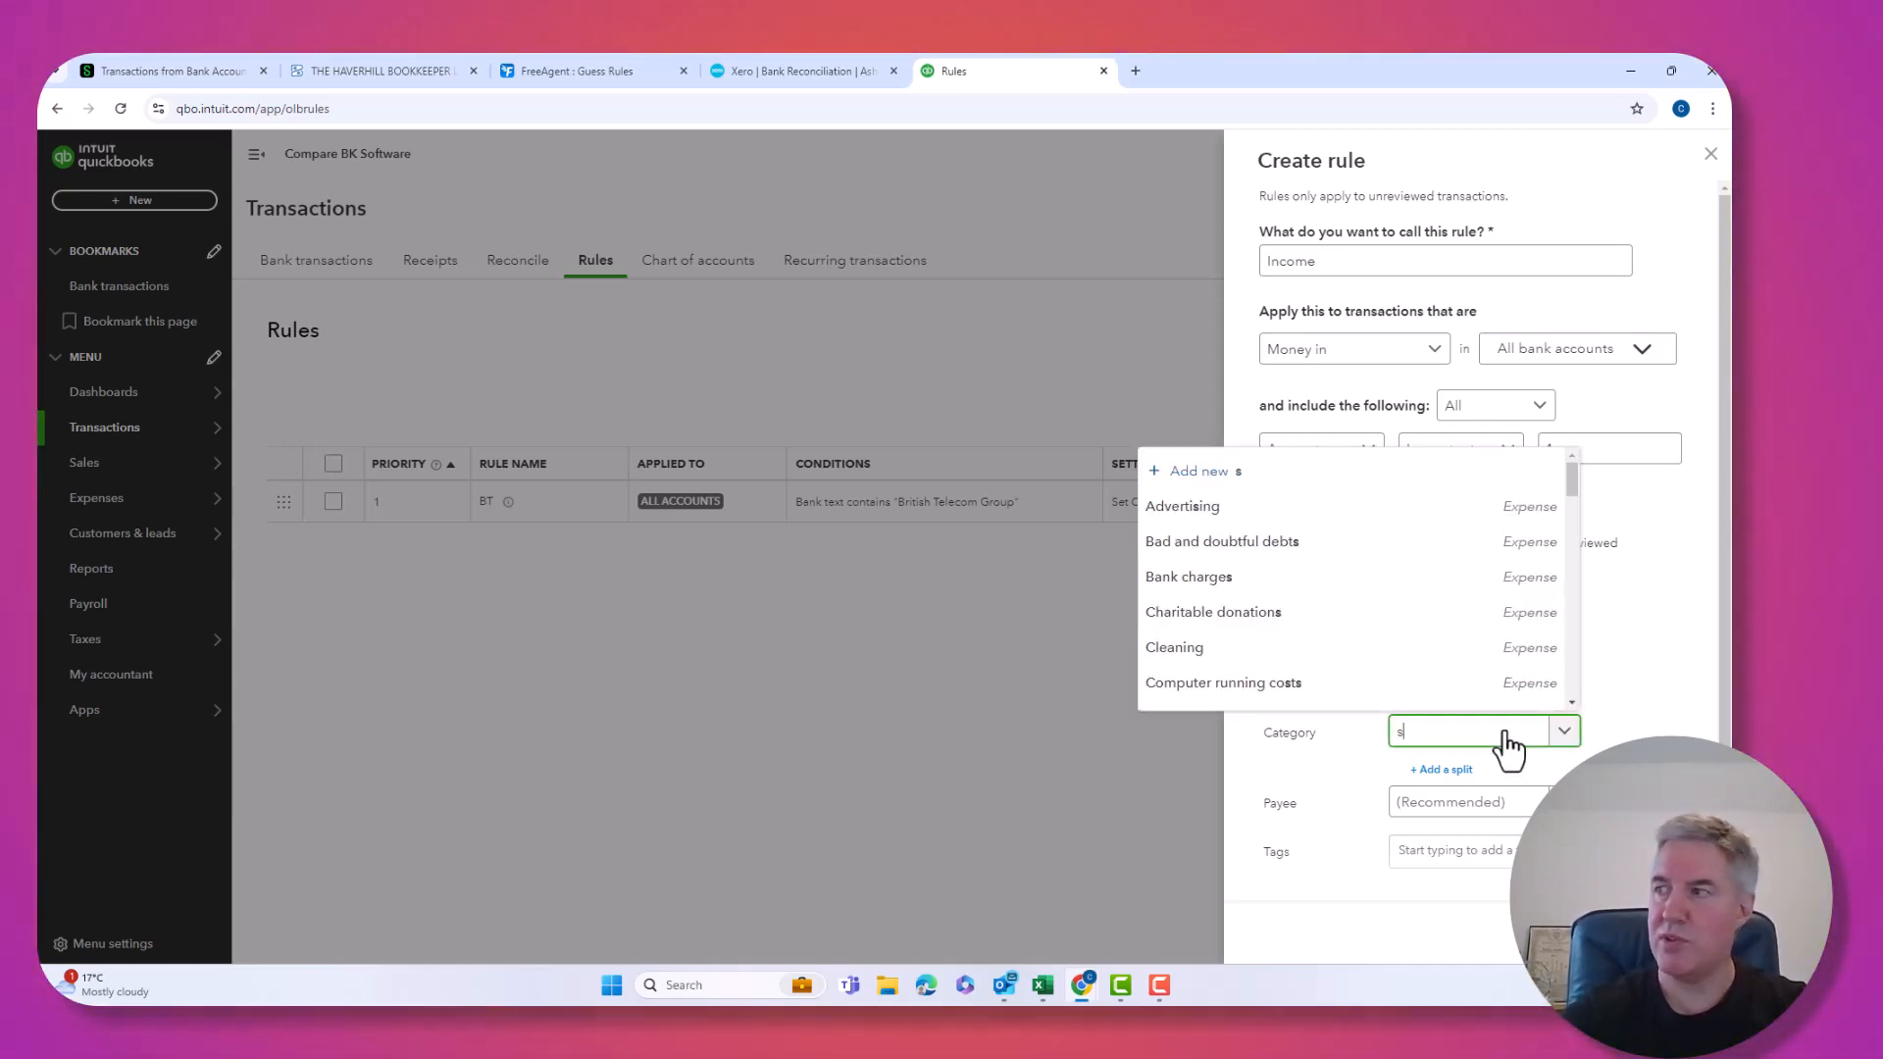
type("ale")
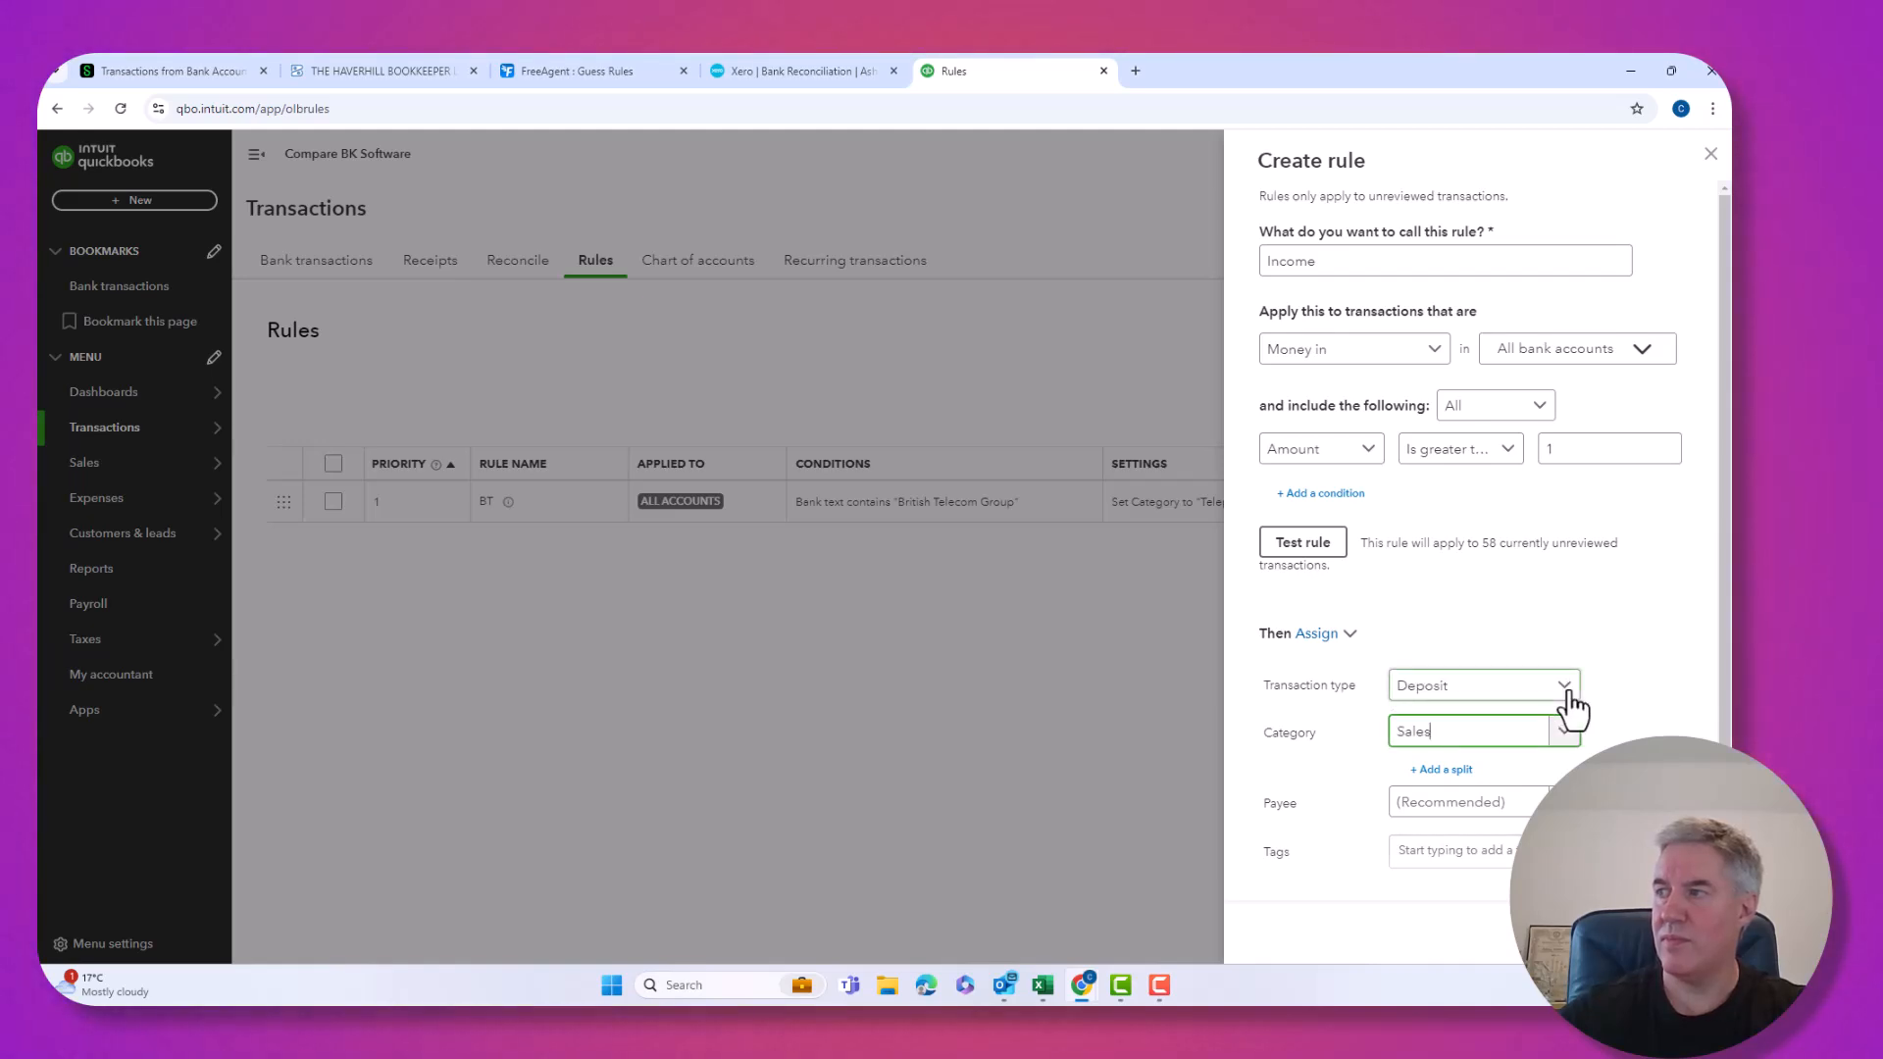
scroll(1559, 725, "down", 2)
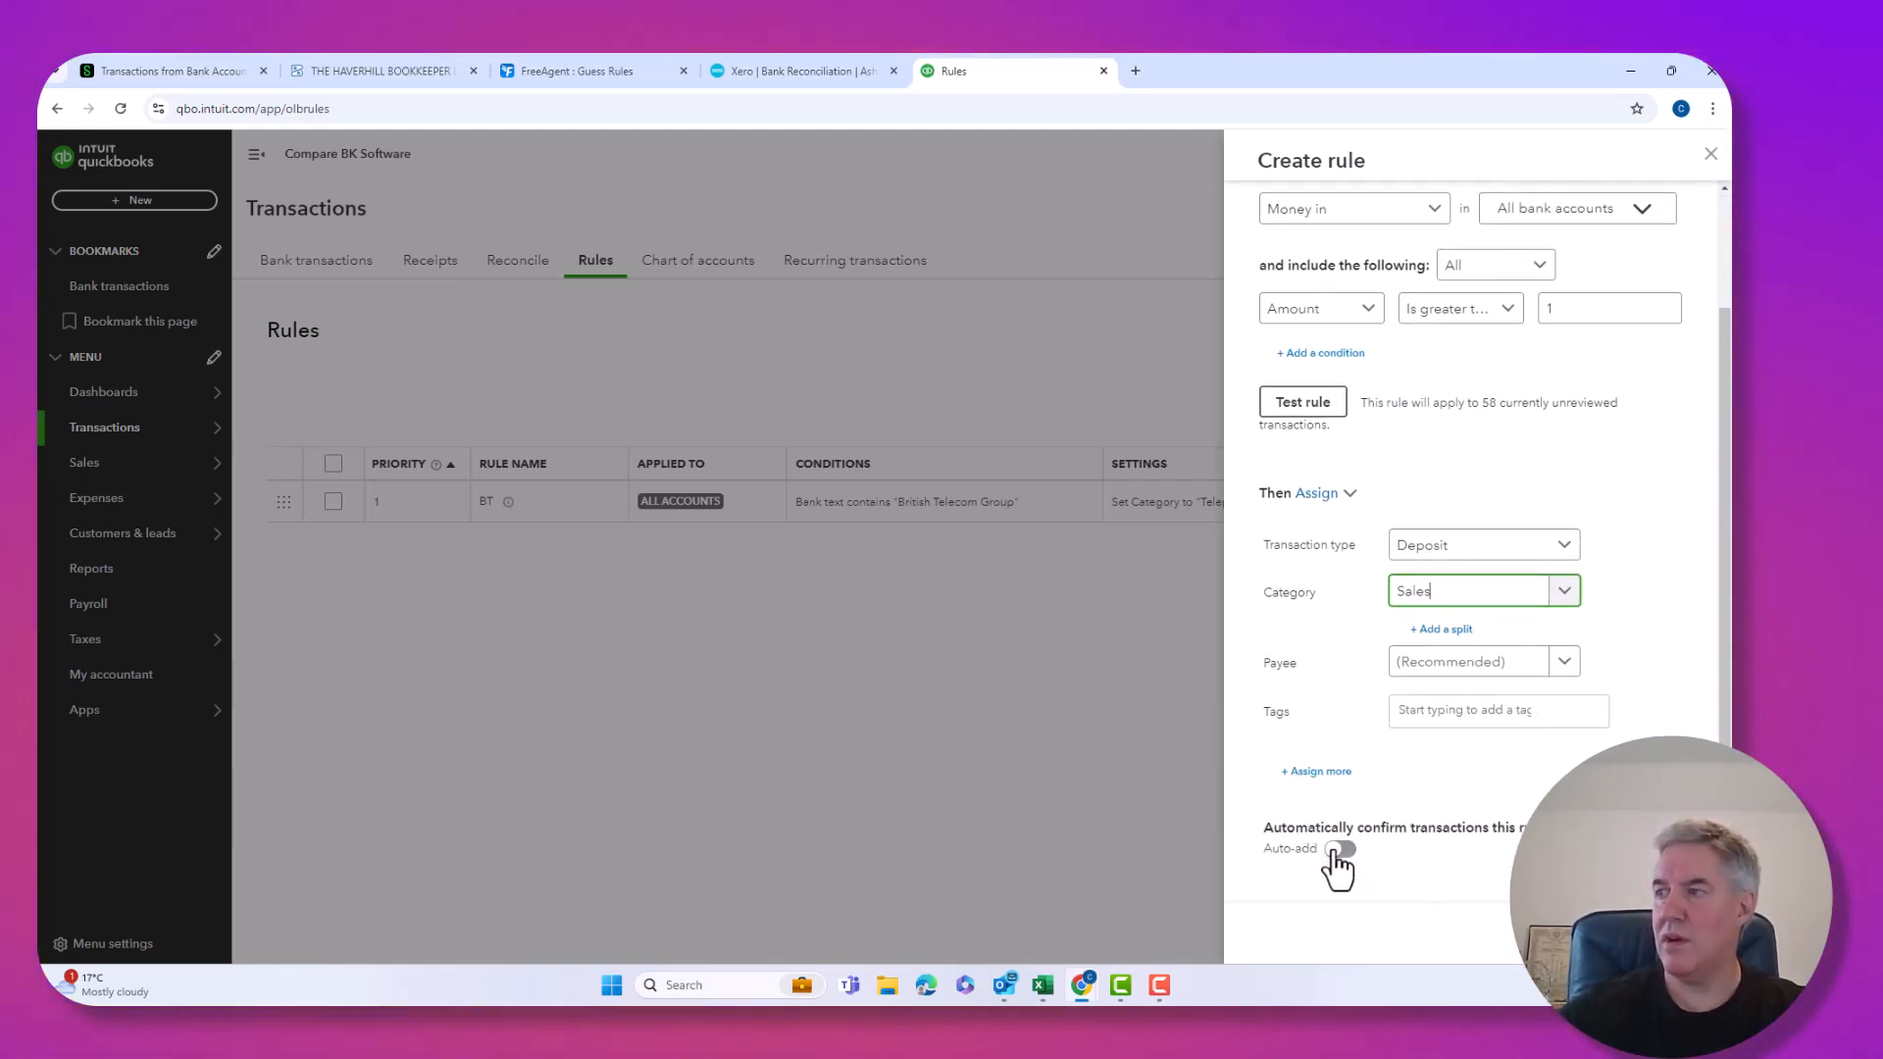
left_click(1336, 851)
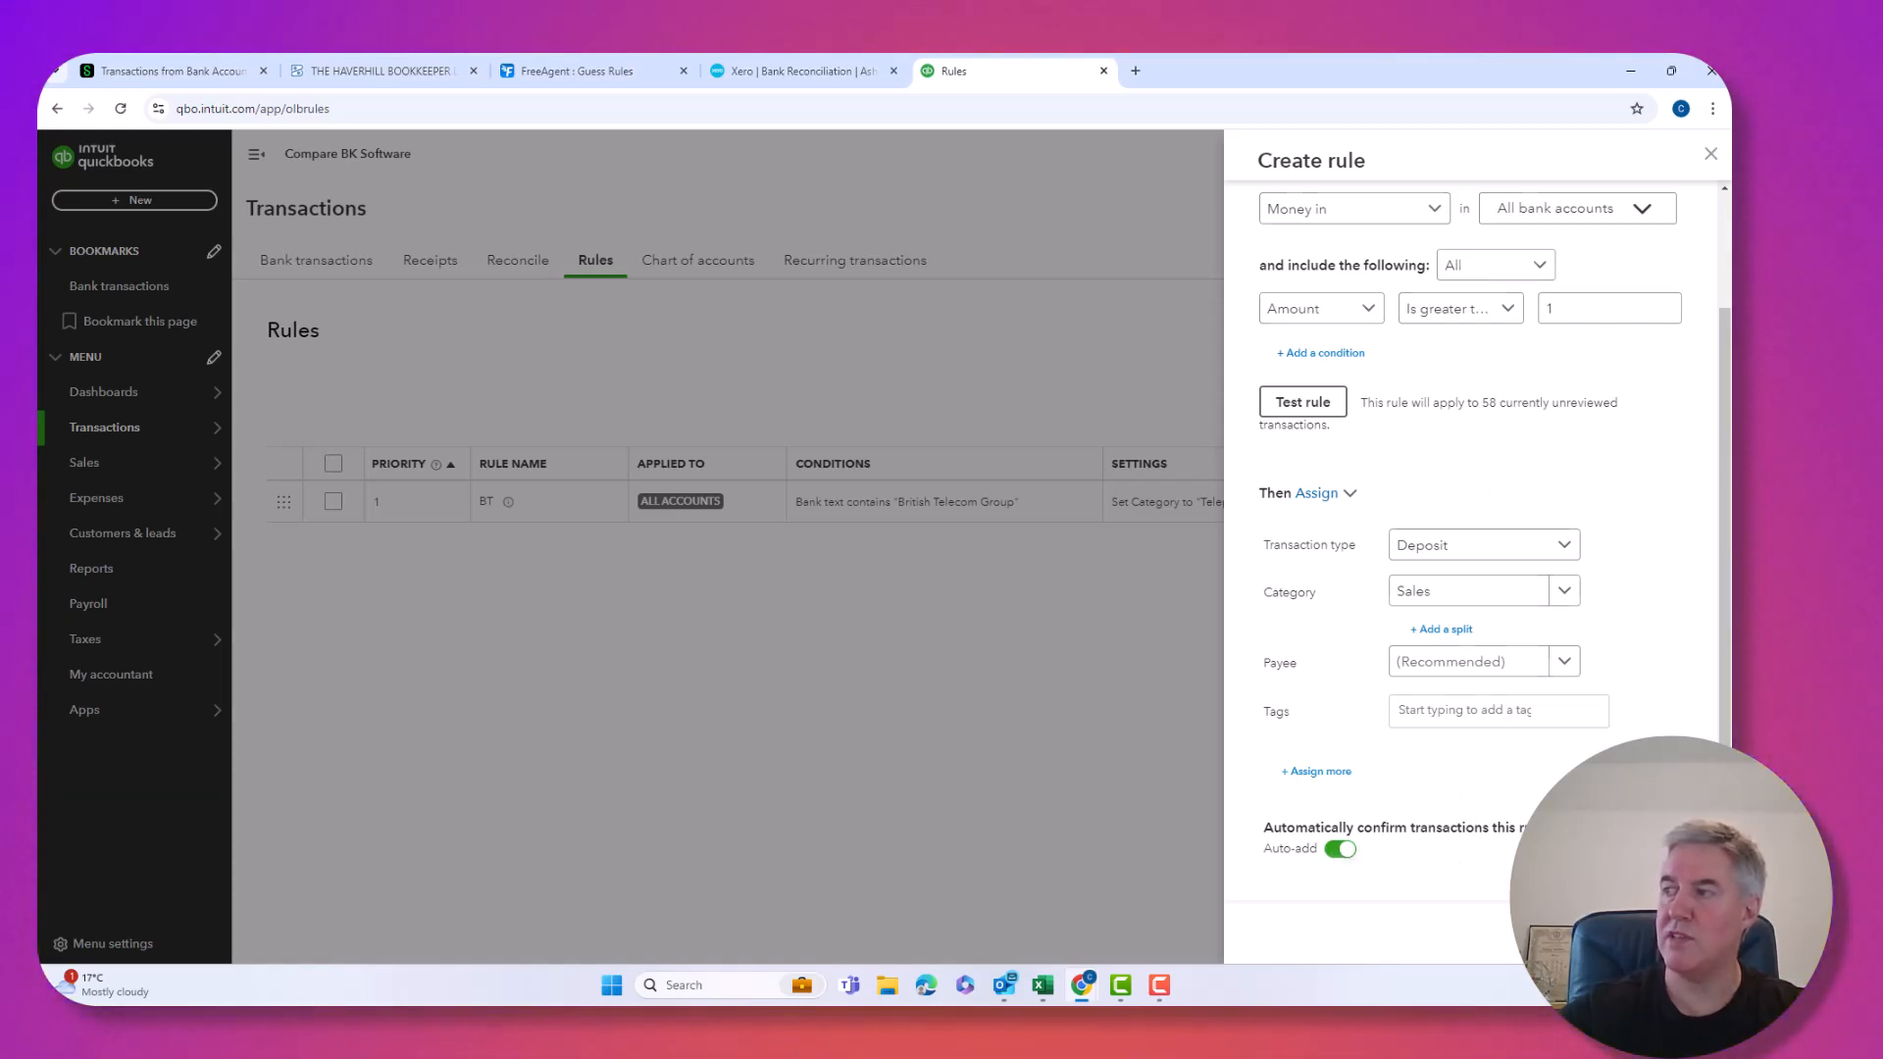
left_click(1679, 932)
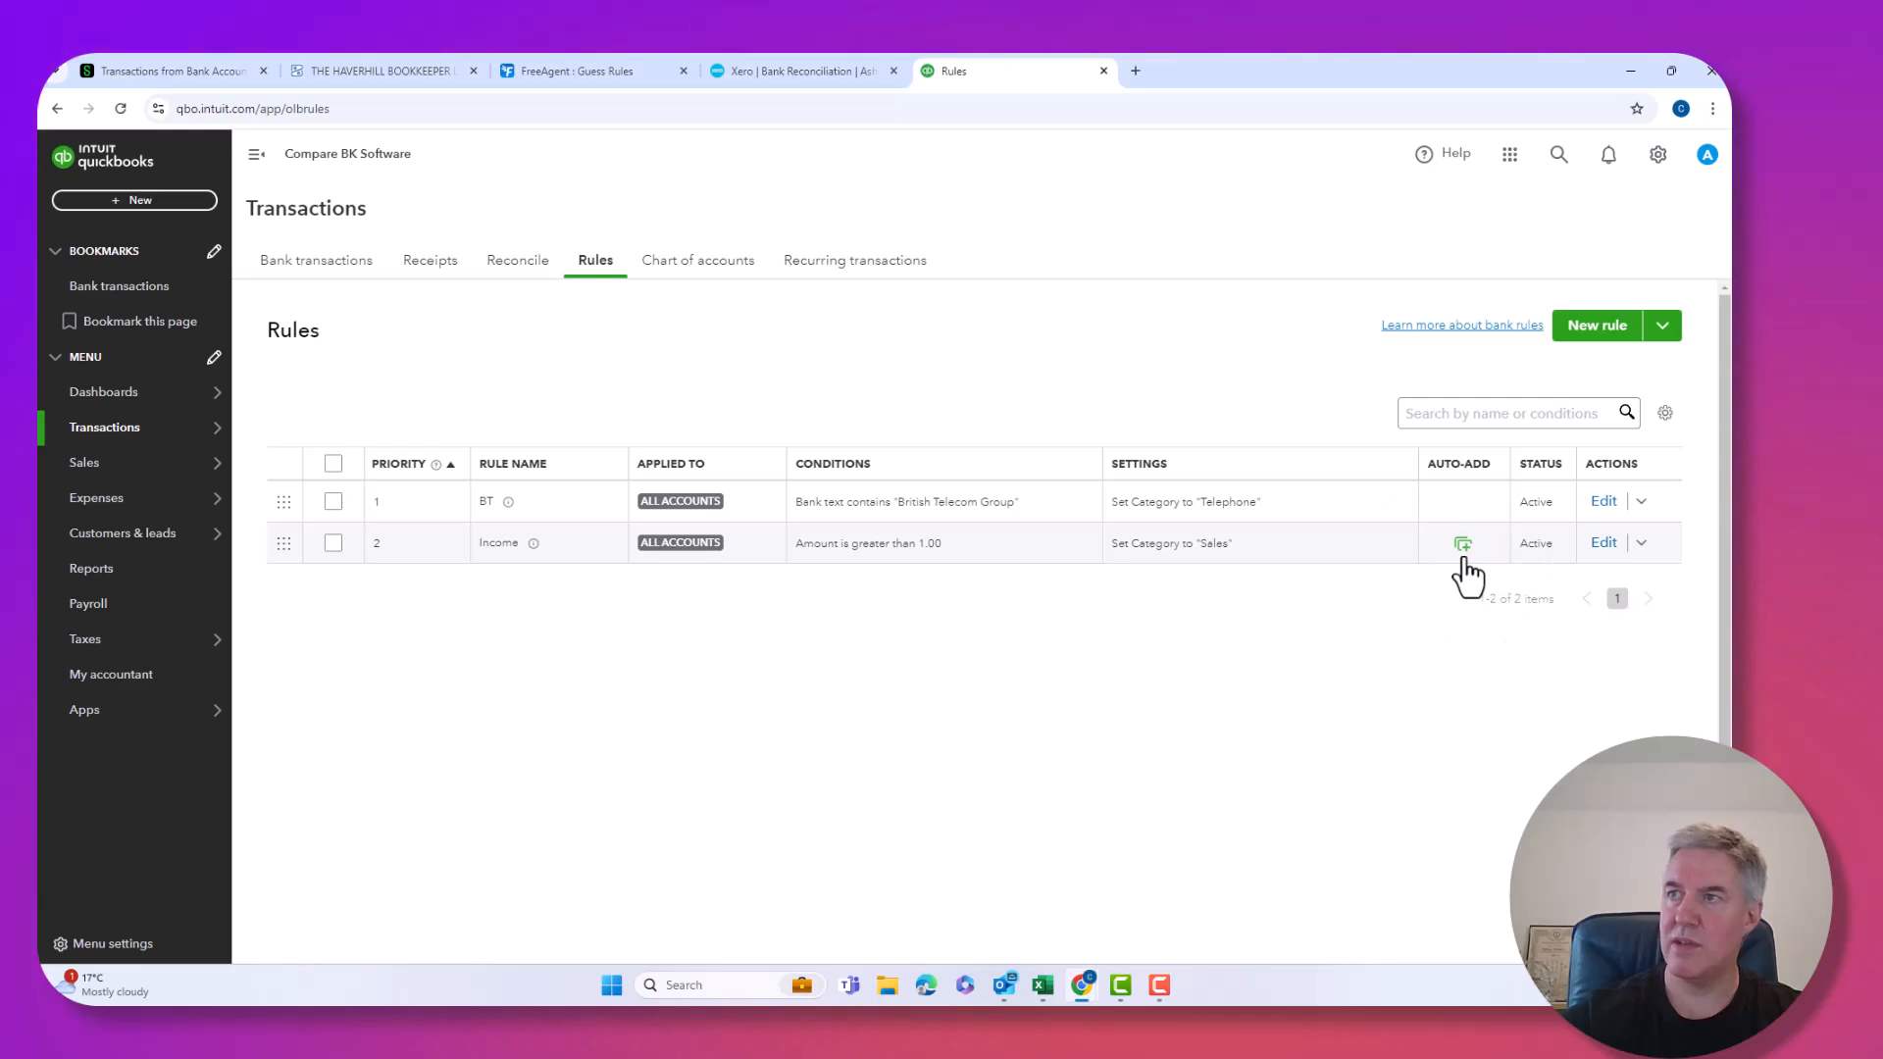
Return to the Bank transactions list, now showing 9 items for review.
left_click(331, 263)
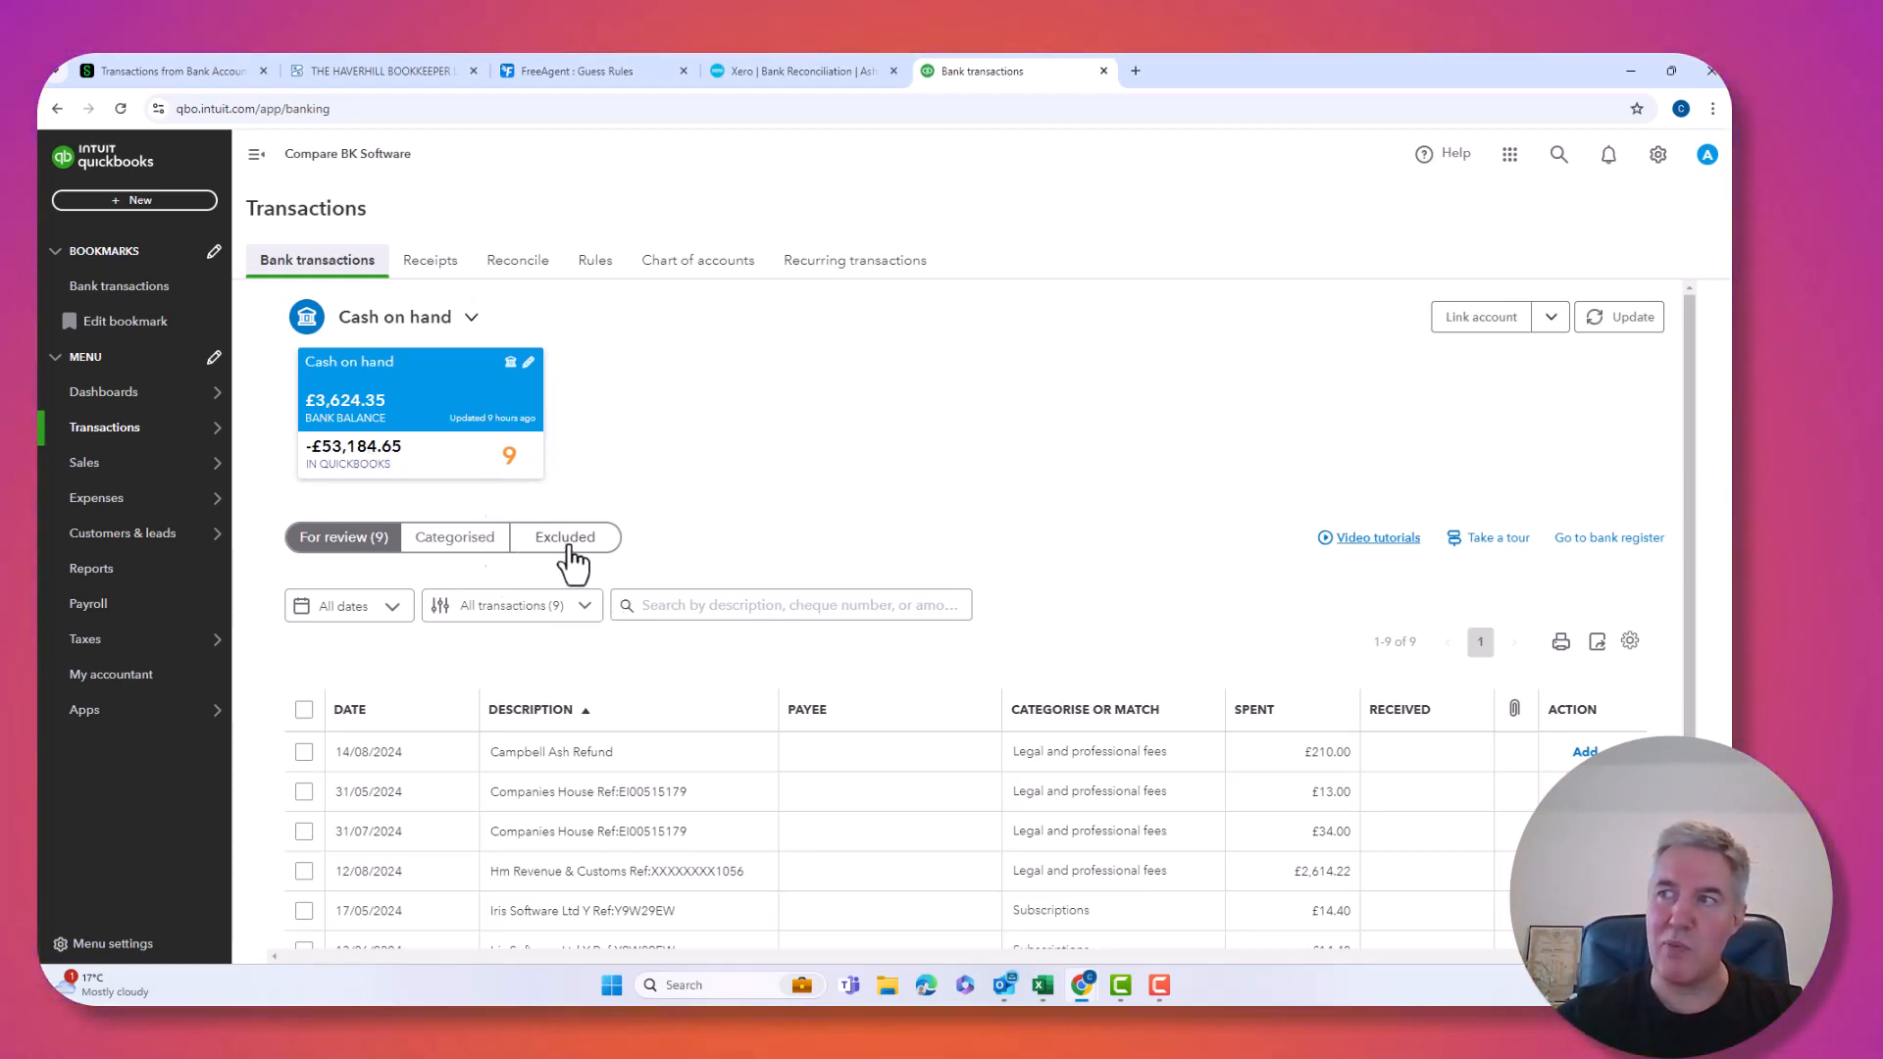
left_click(569, 545)
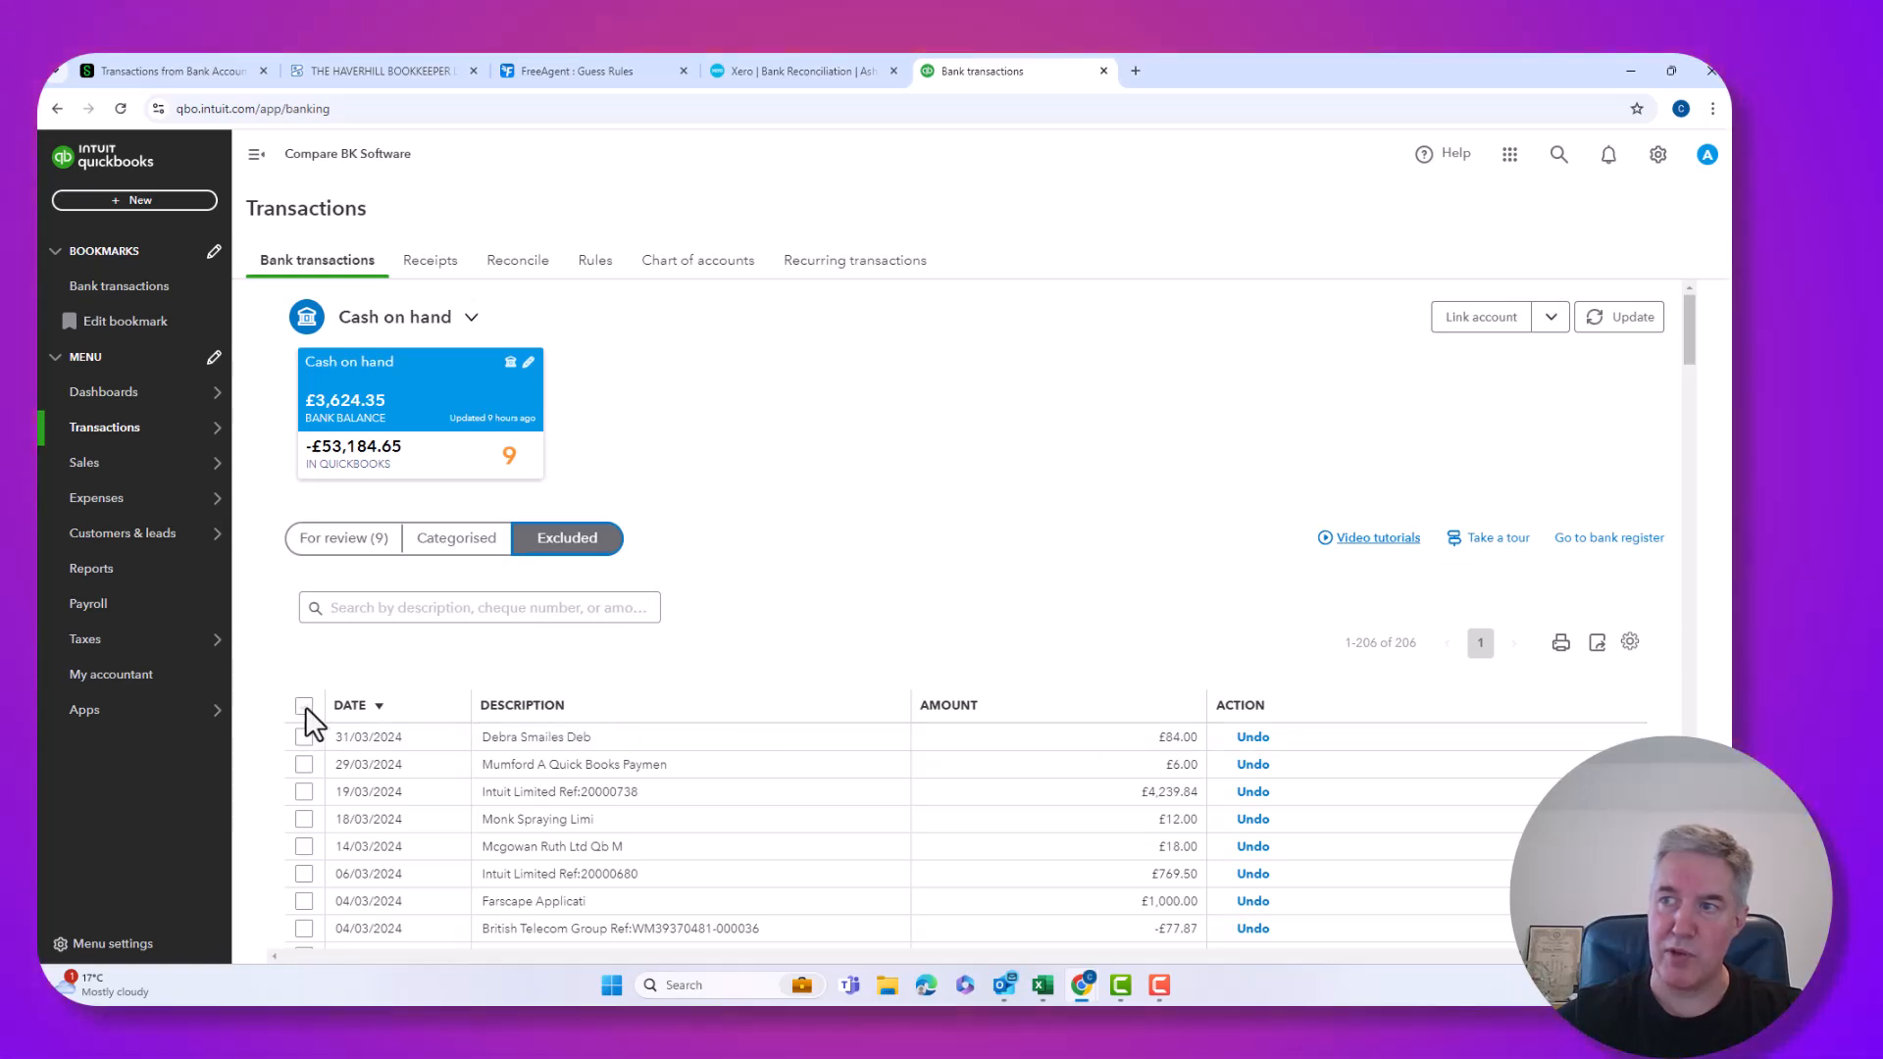
left_click(304, 706)
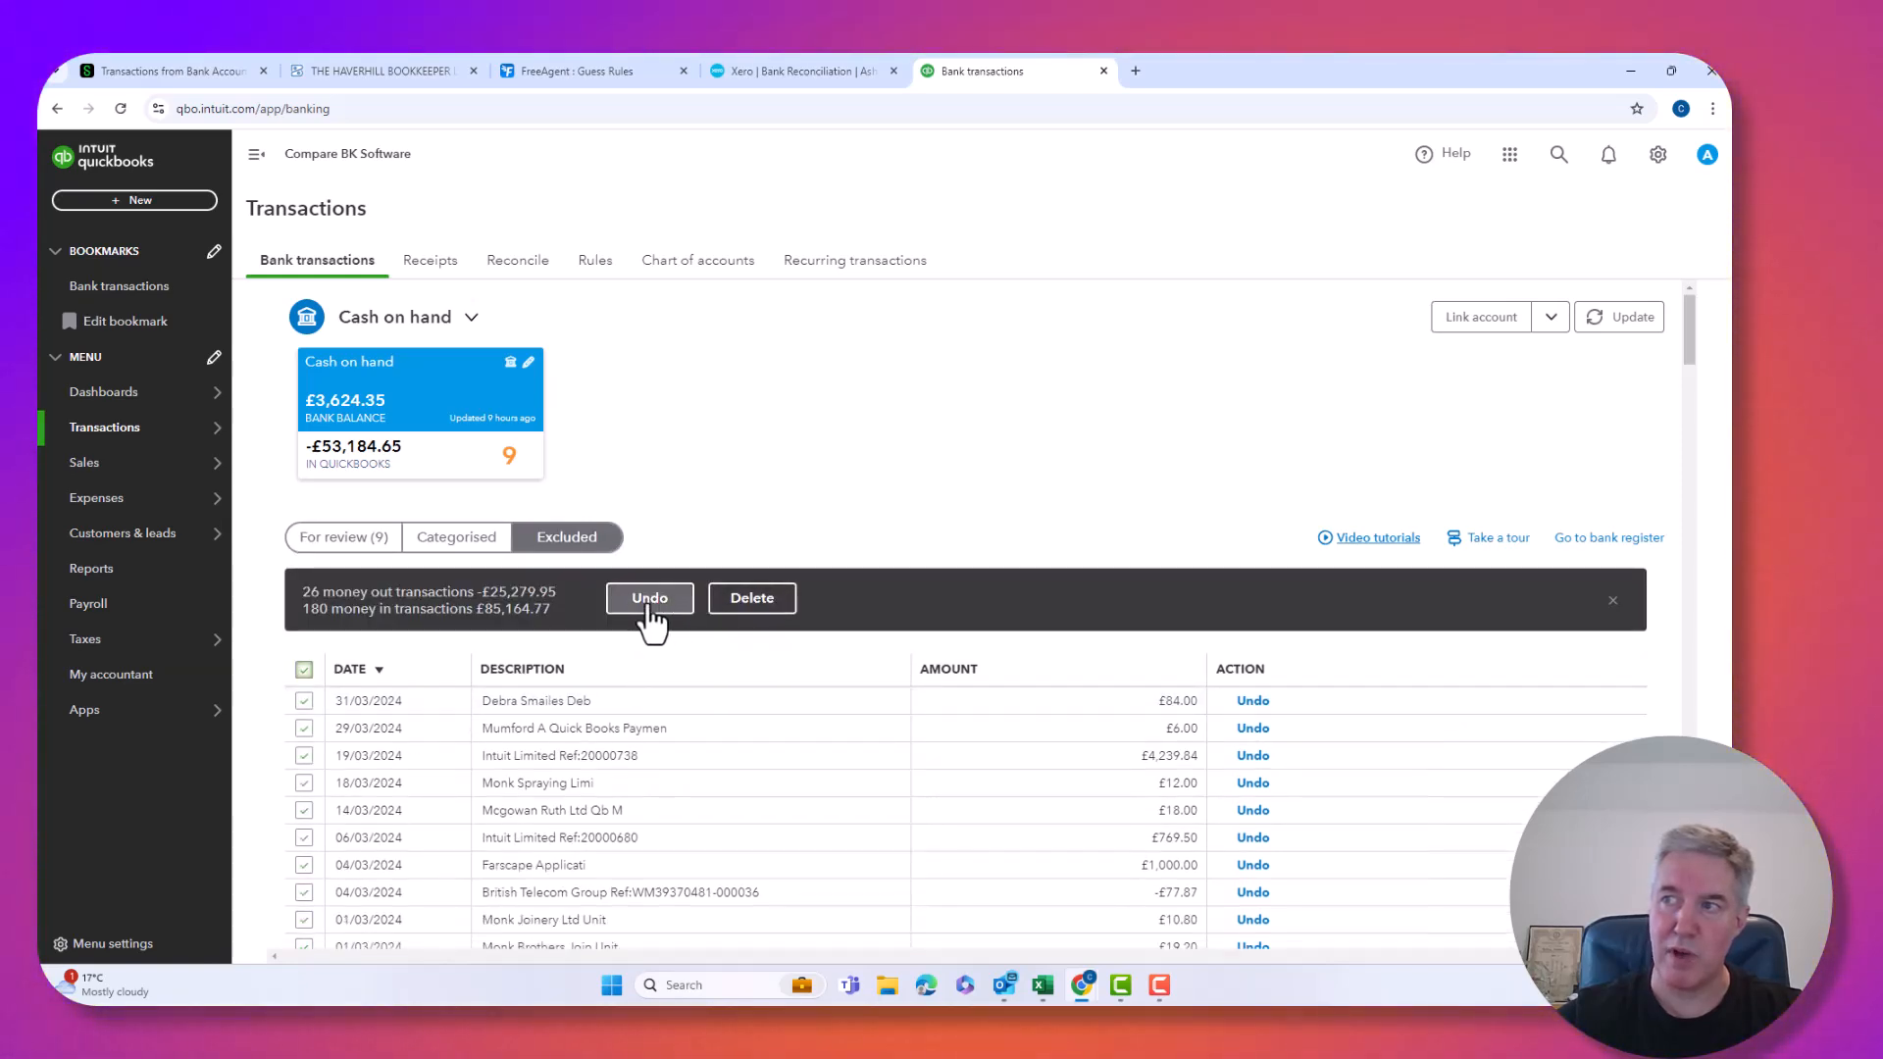
left_click(304, 669)
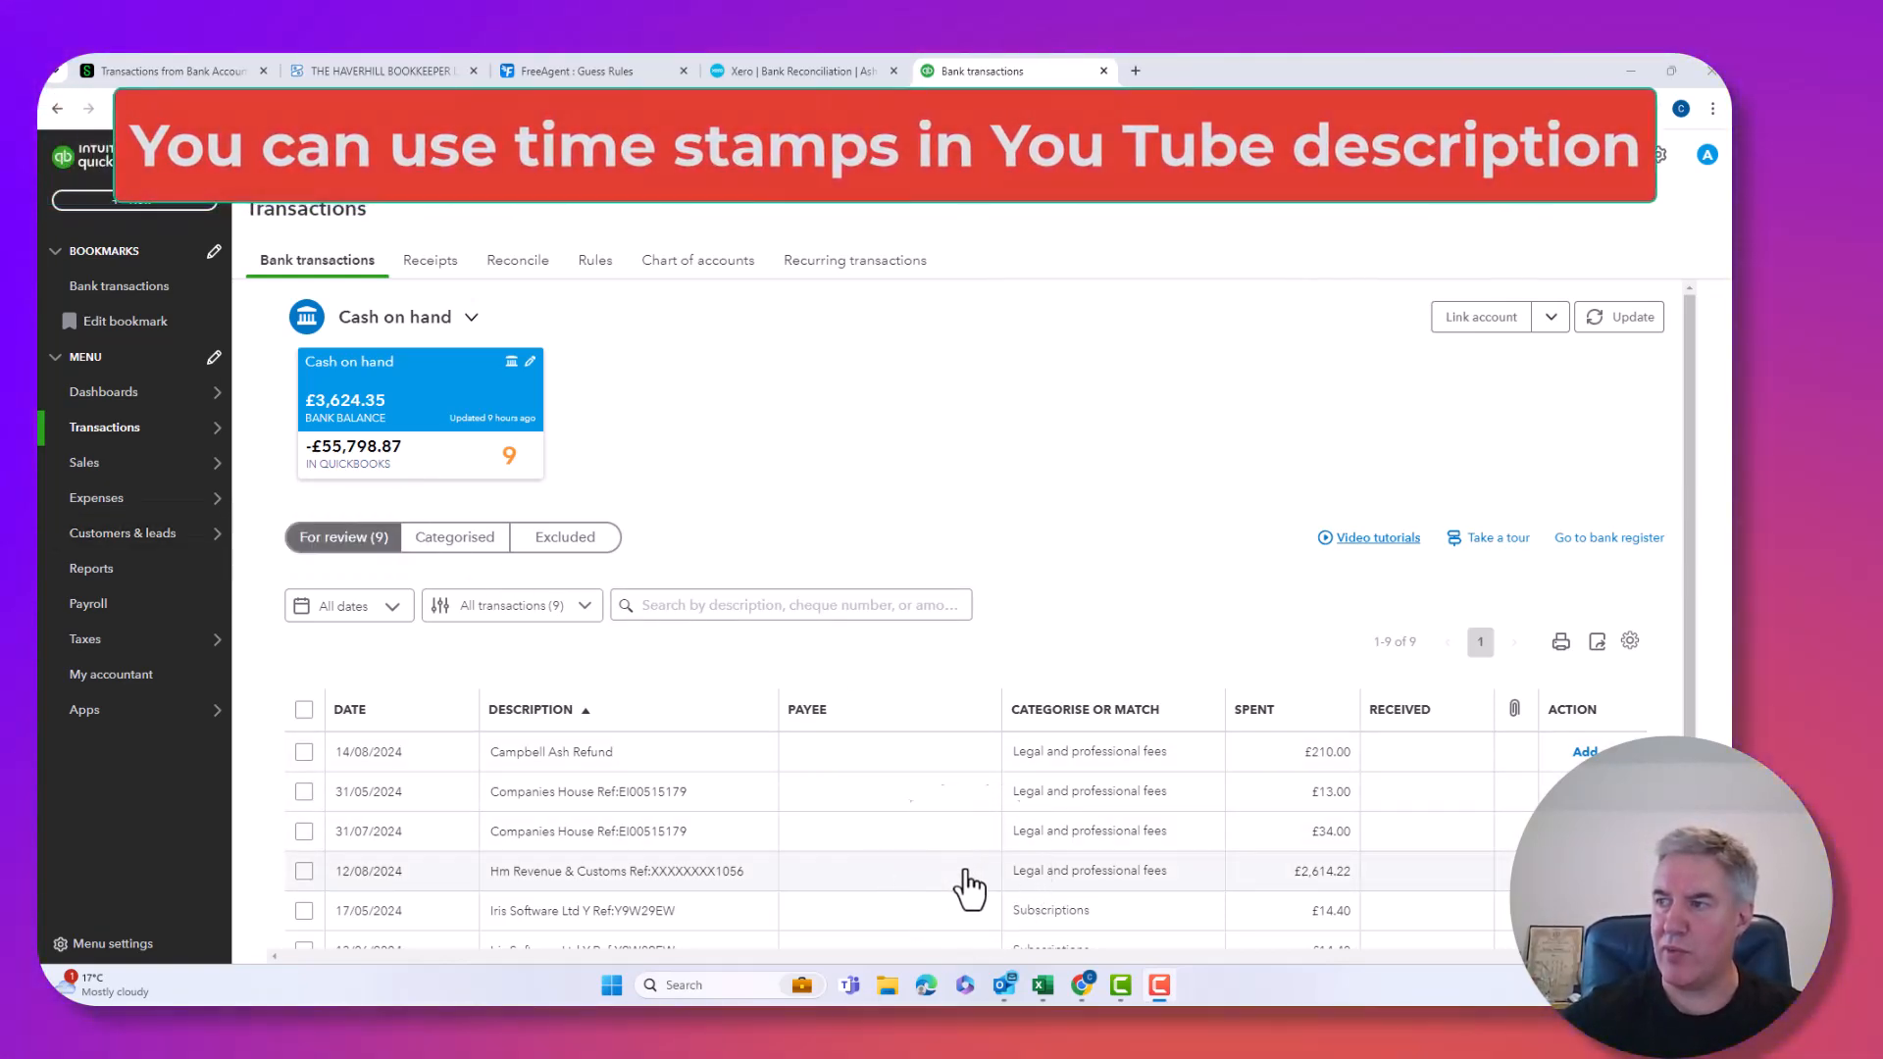
Match the HM Revenue & Customs transaction to its existing record.
left_click(969, 883)
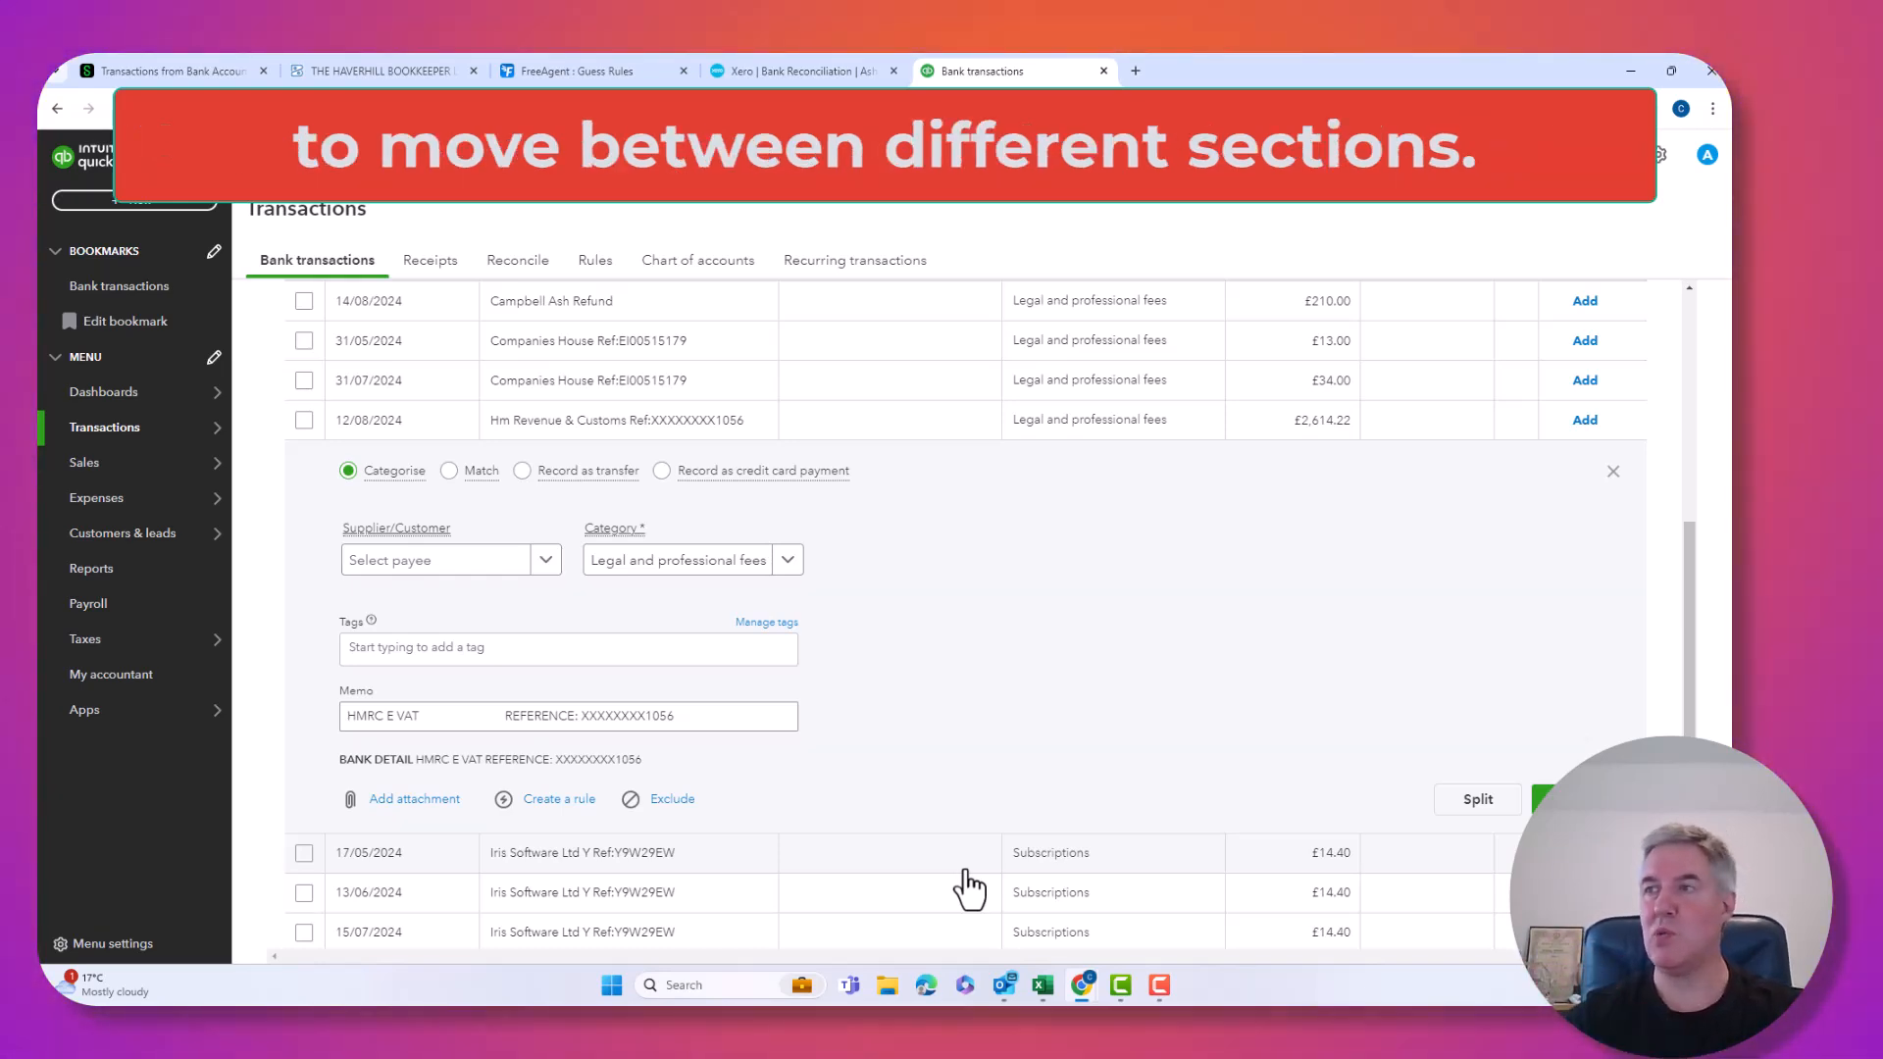
left_click(451, 475)
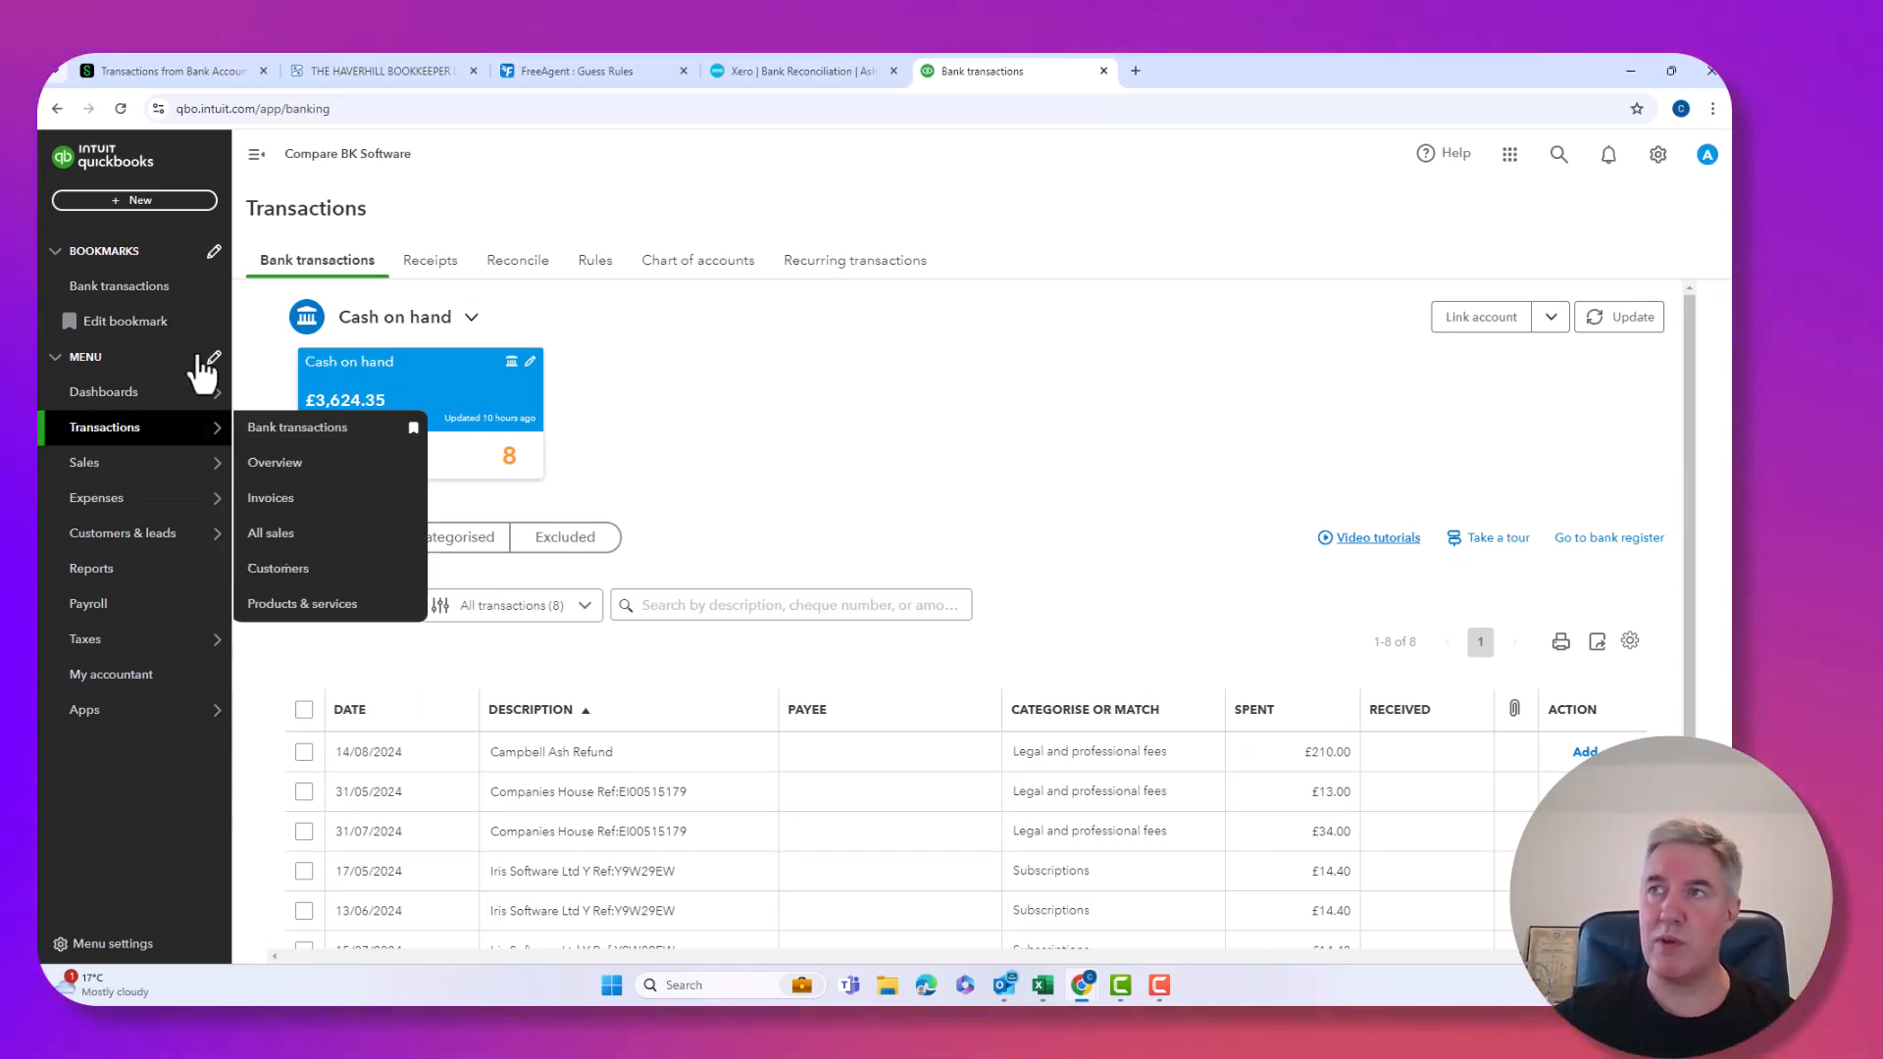
Switch to the FreeAgent tab showing the Business Current Account transactions.
left_click(173, 71)
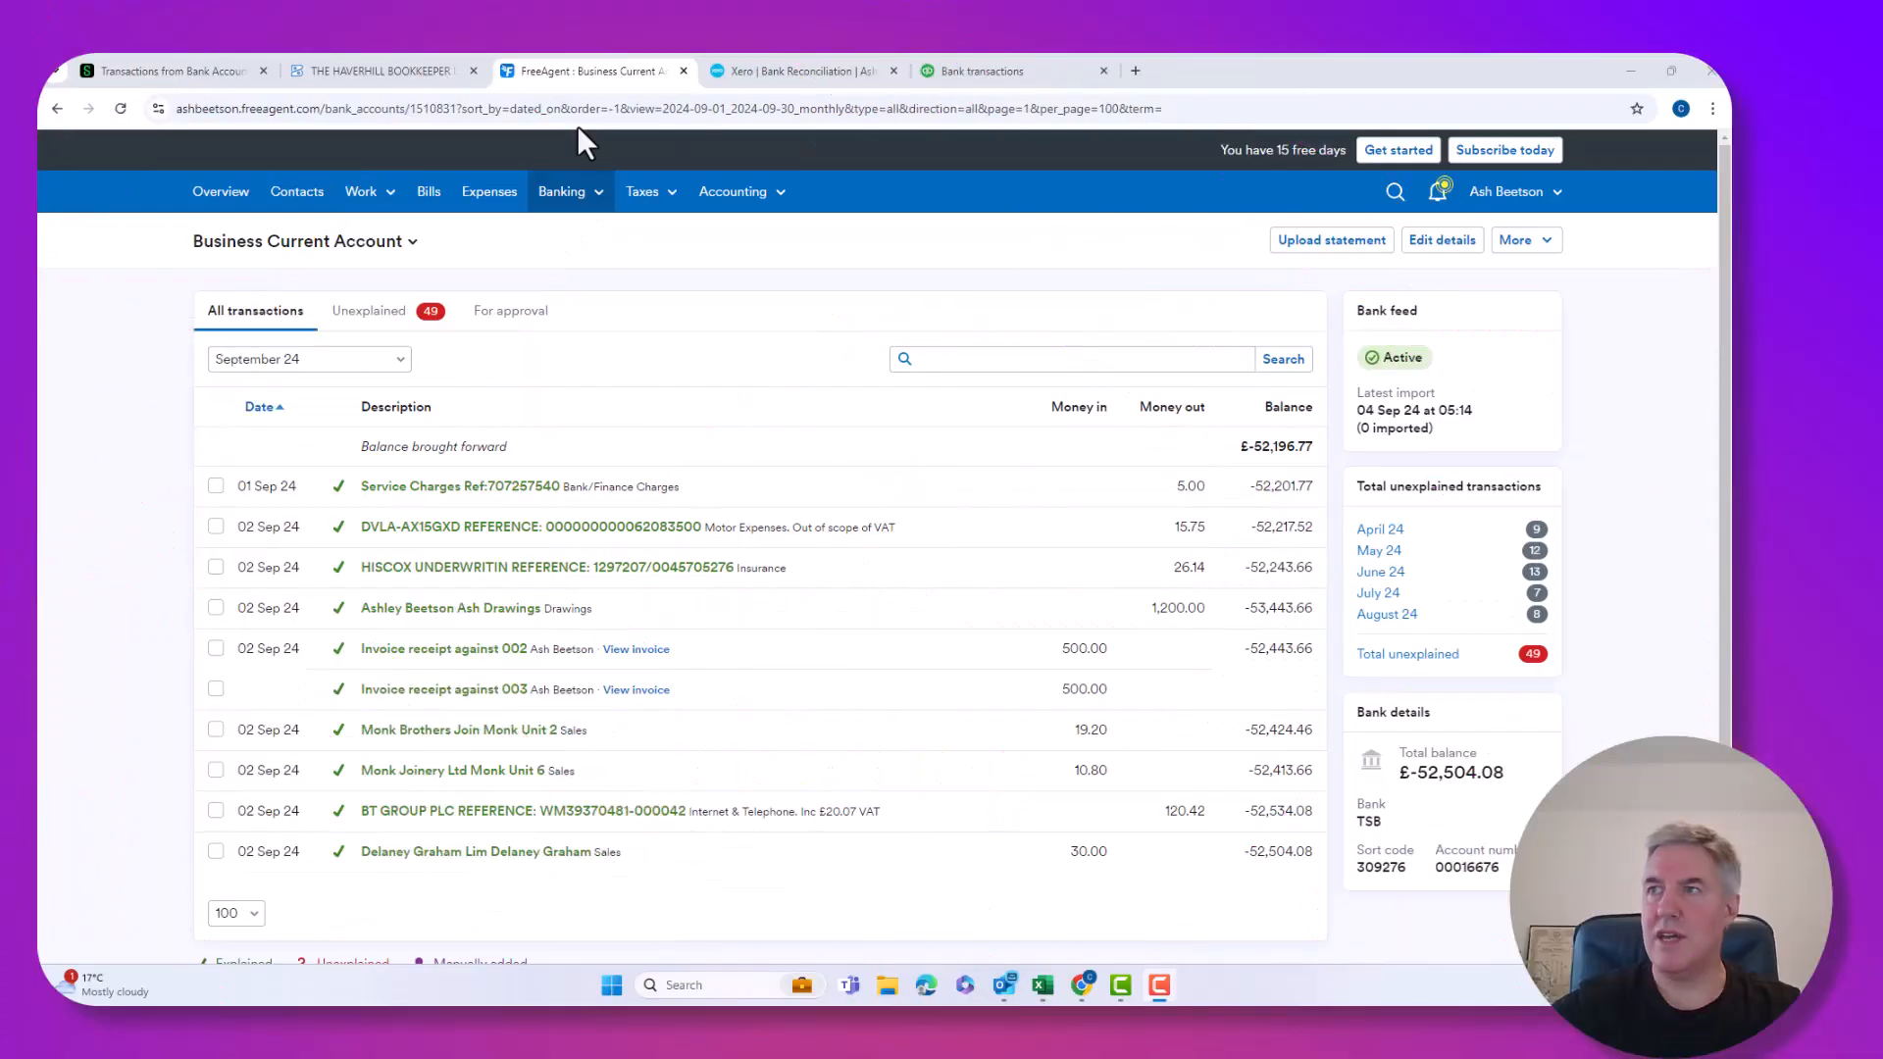
Show FreeAgent's unexplained transactions across all time periods.
left_click(398, 312)
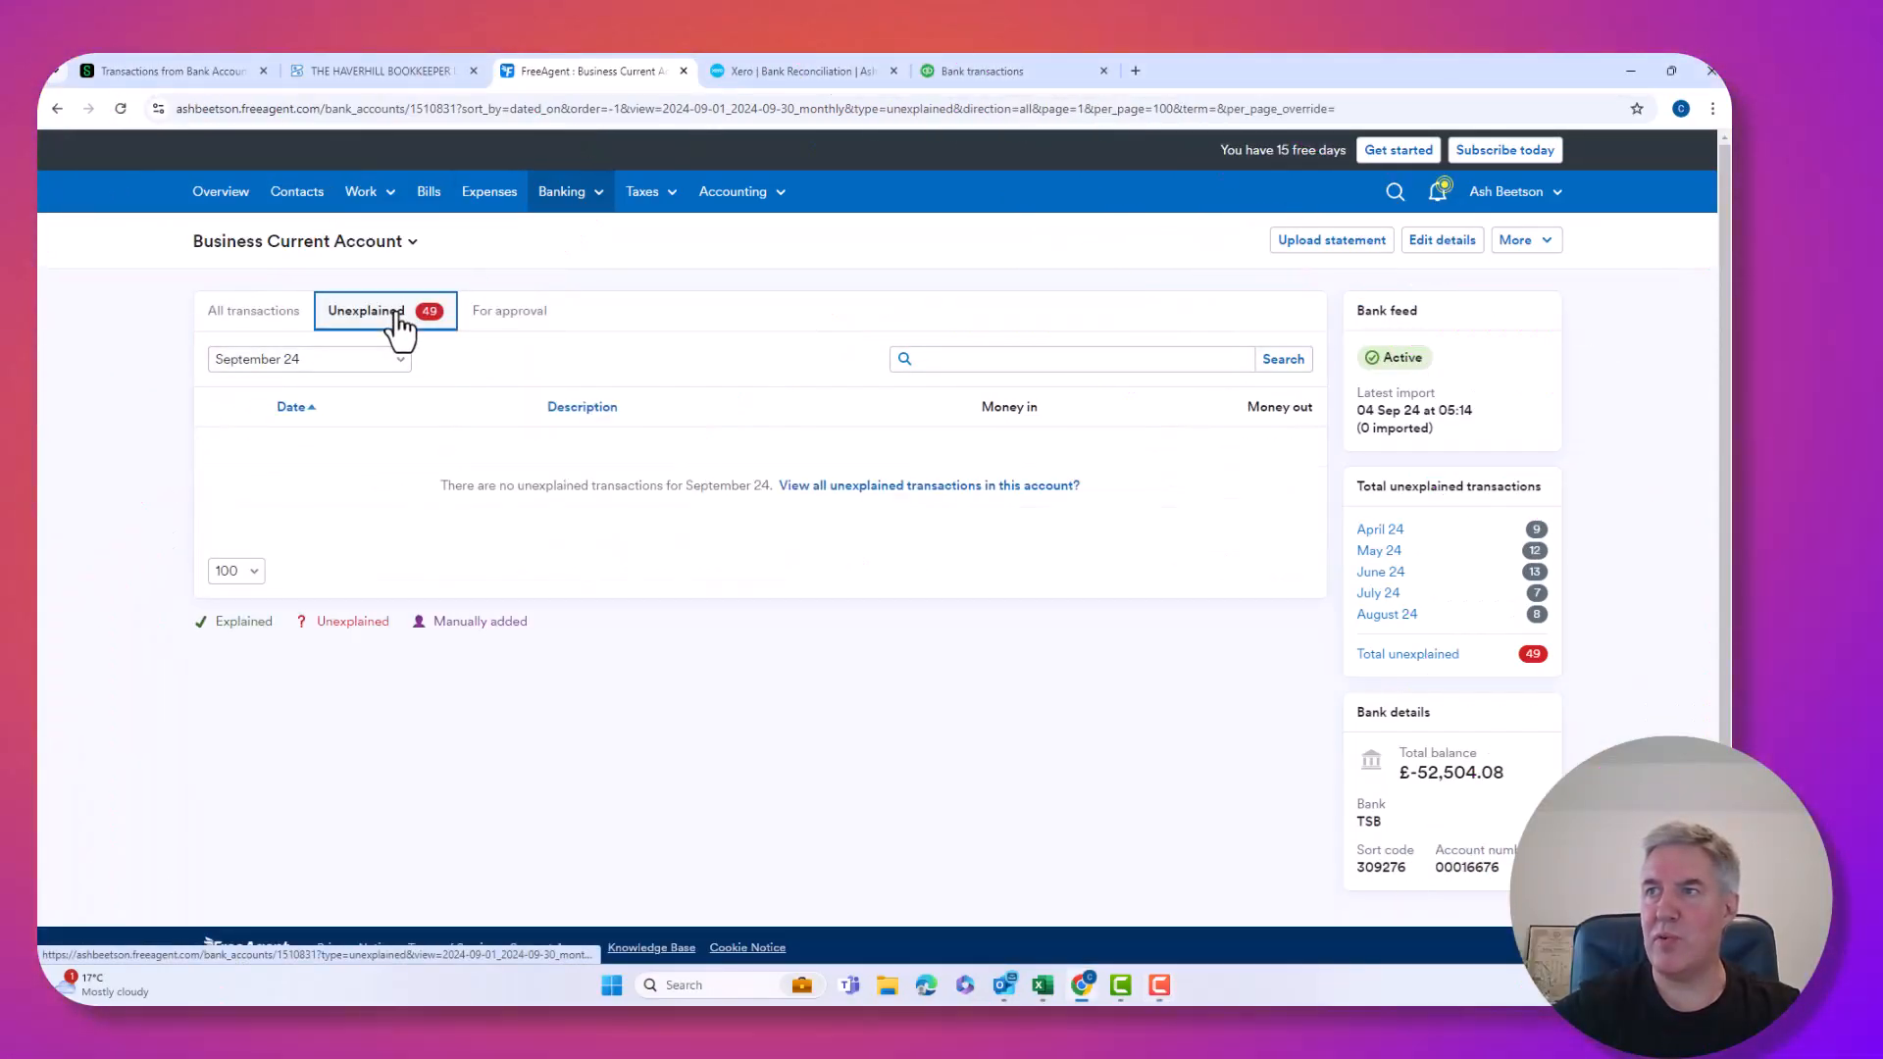
left_click(381, 361)
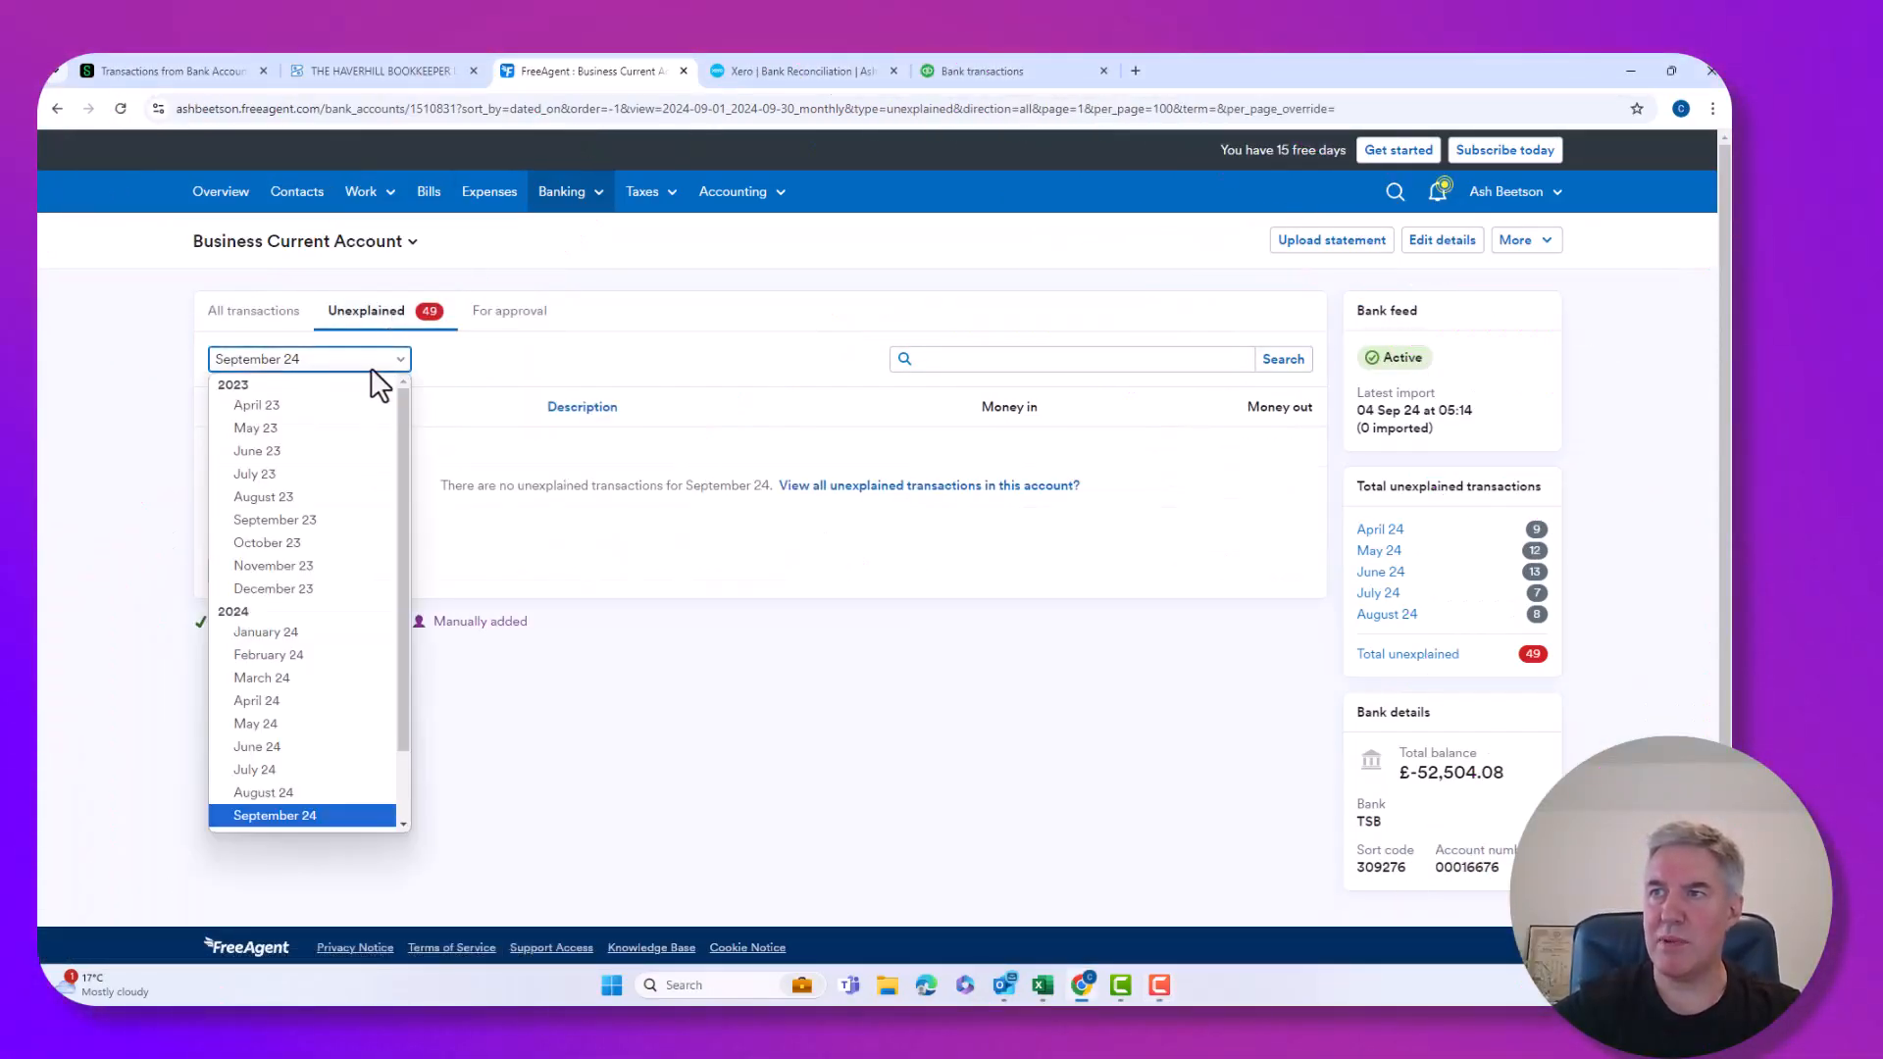
scroll(330, 667, "down", 1)
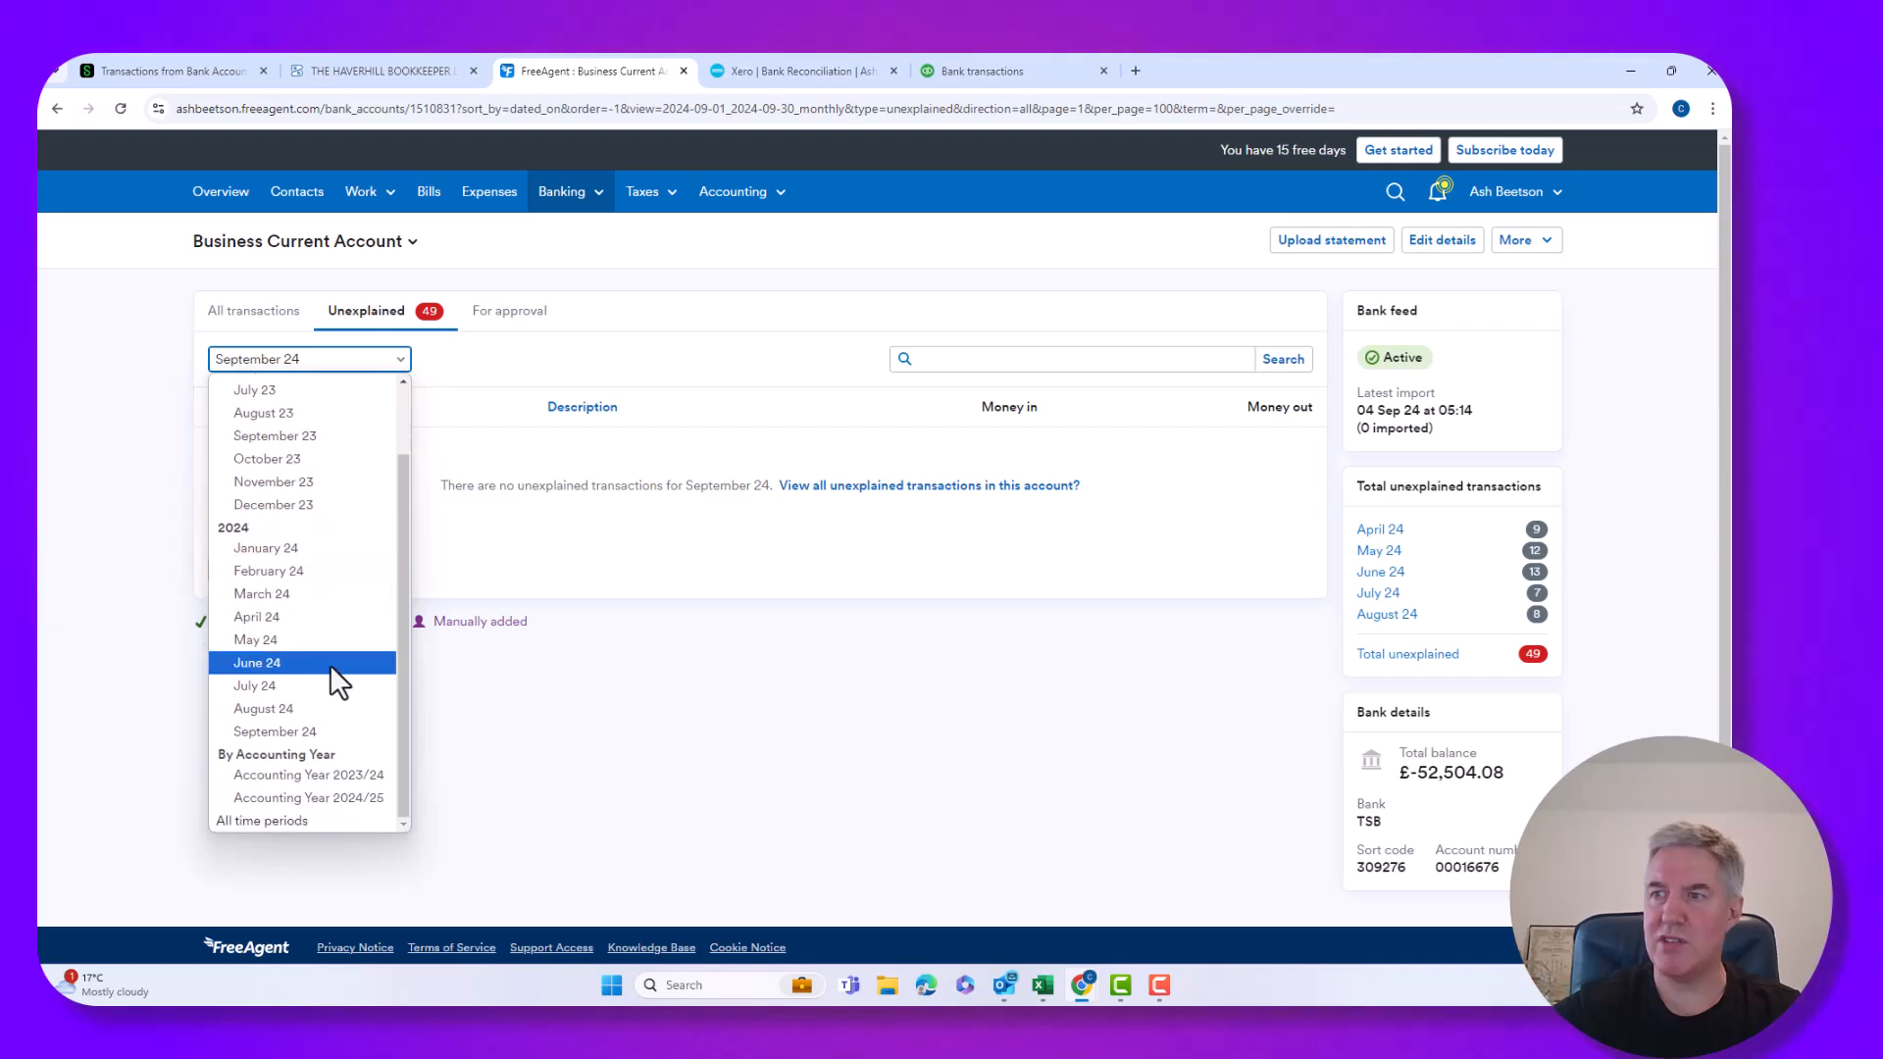
left_click(279, 820)
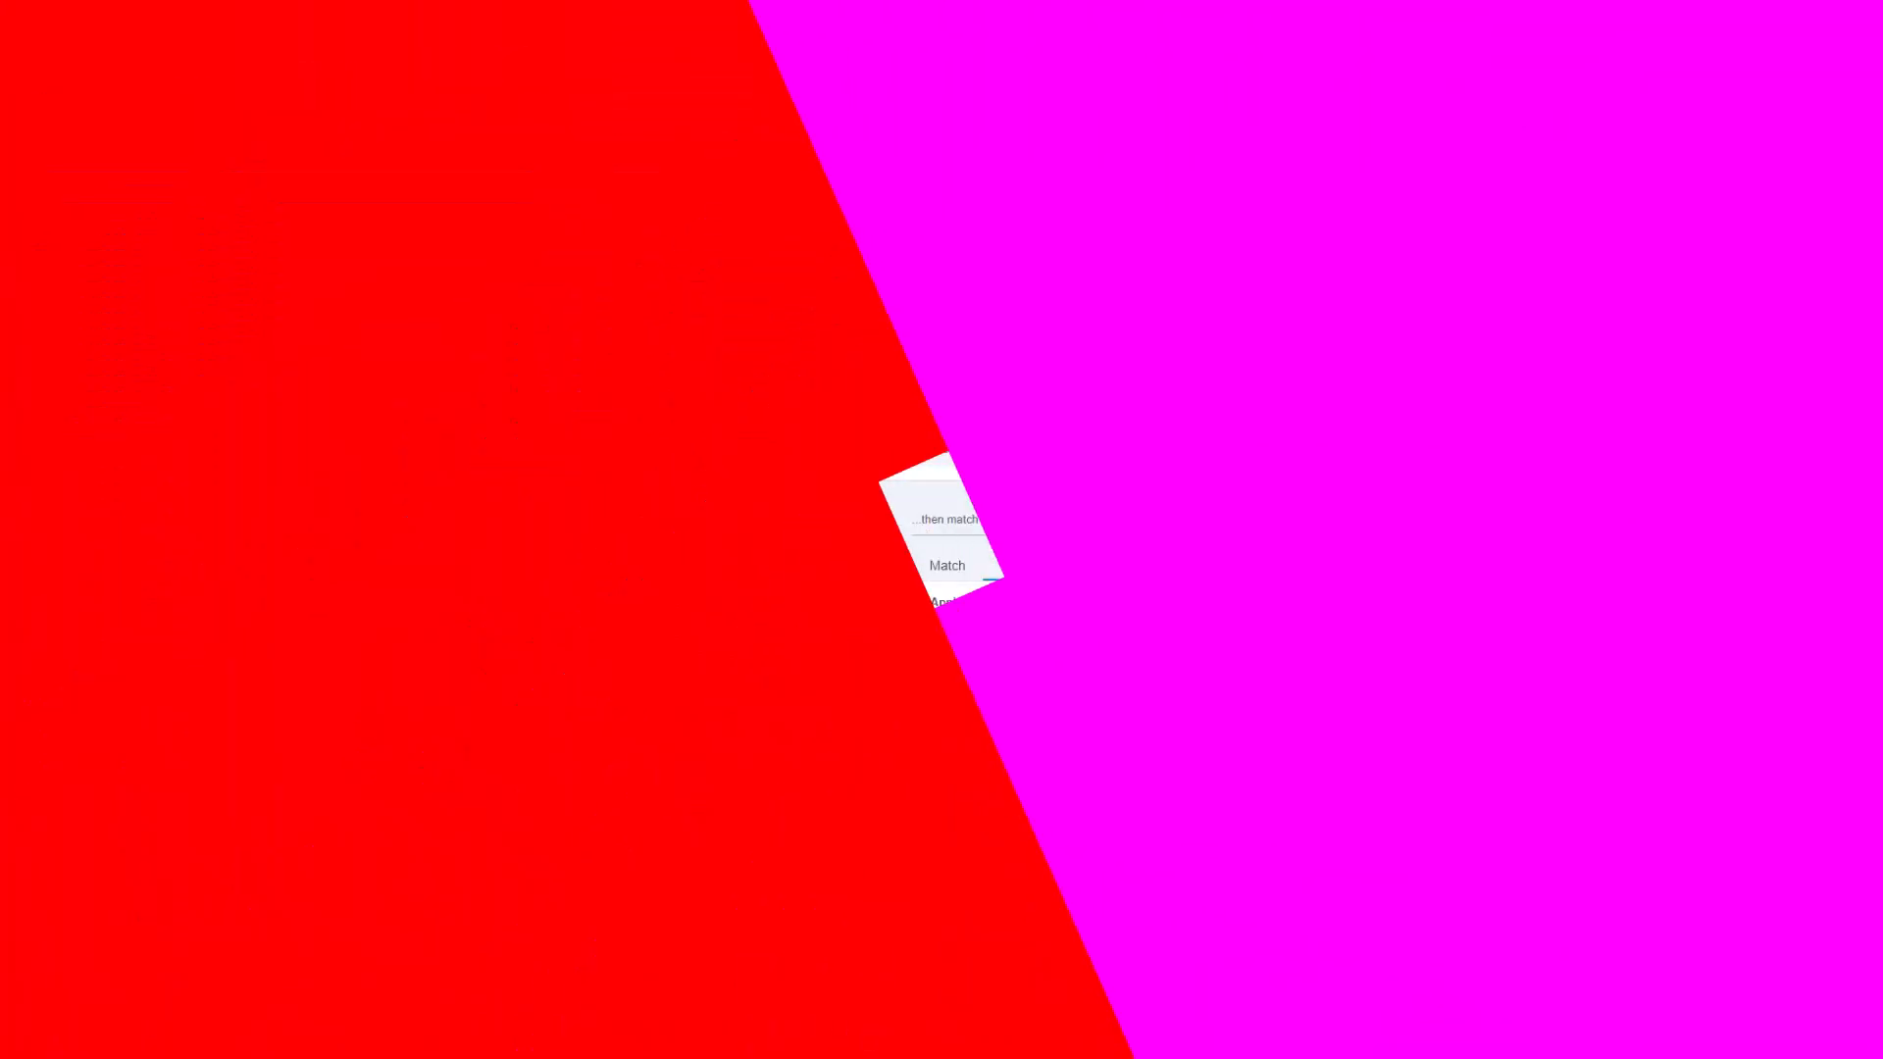
Look over the Xero bank reconciliation, then return to QuickBooks bank transactions.
left_click(765, 74)
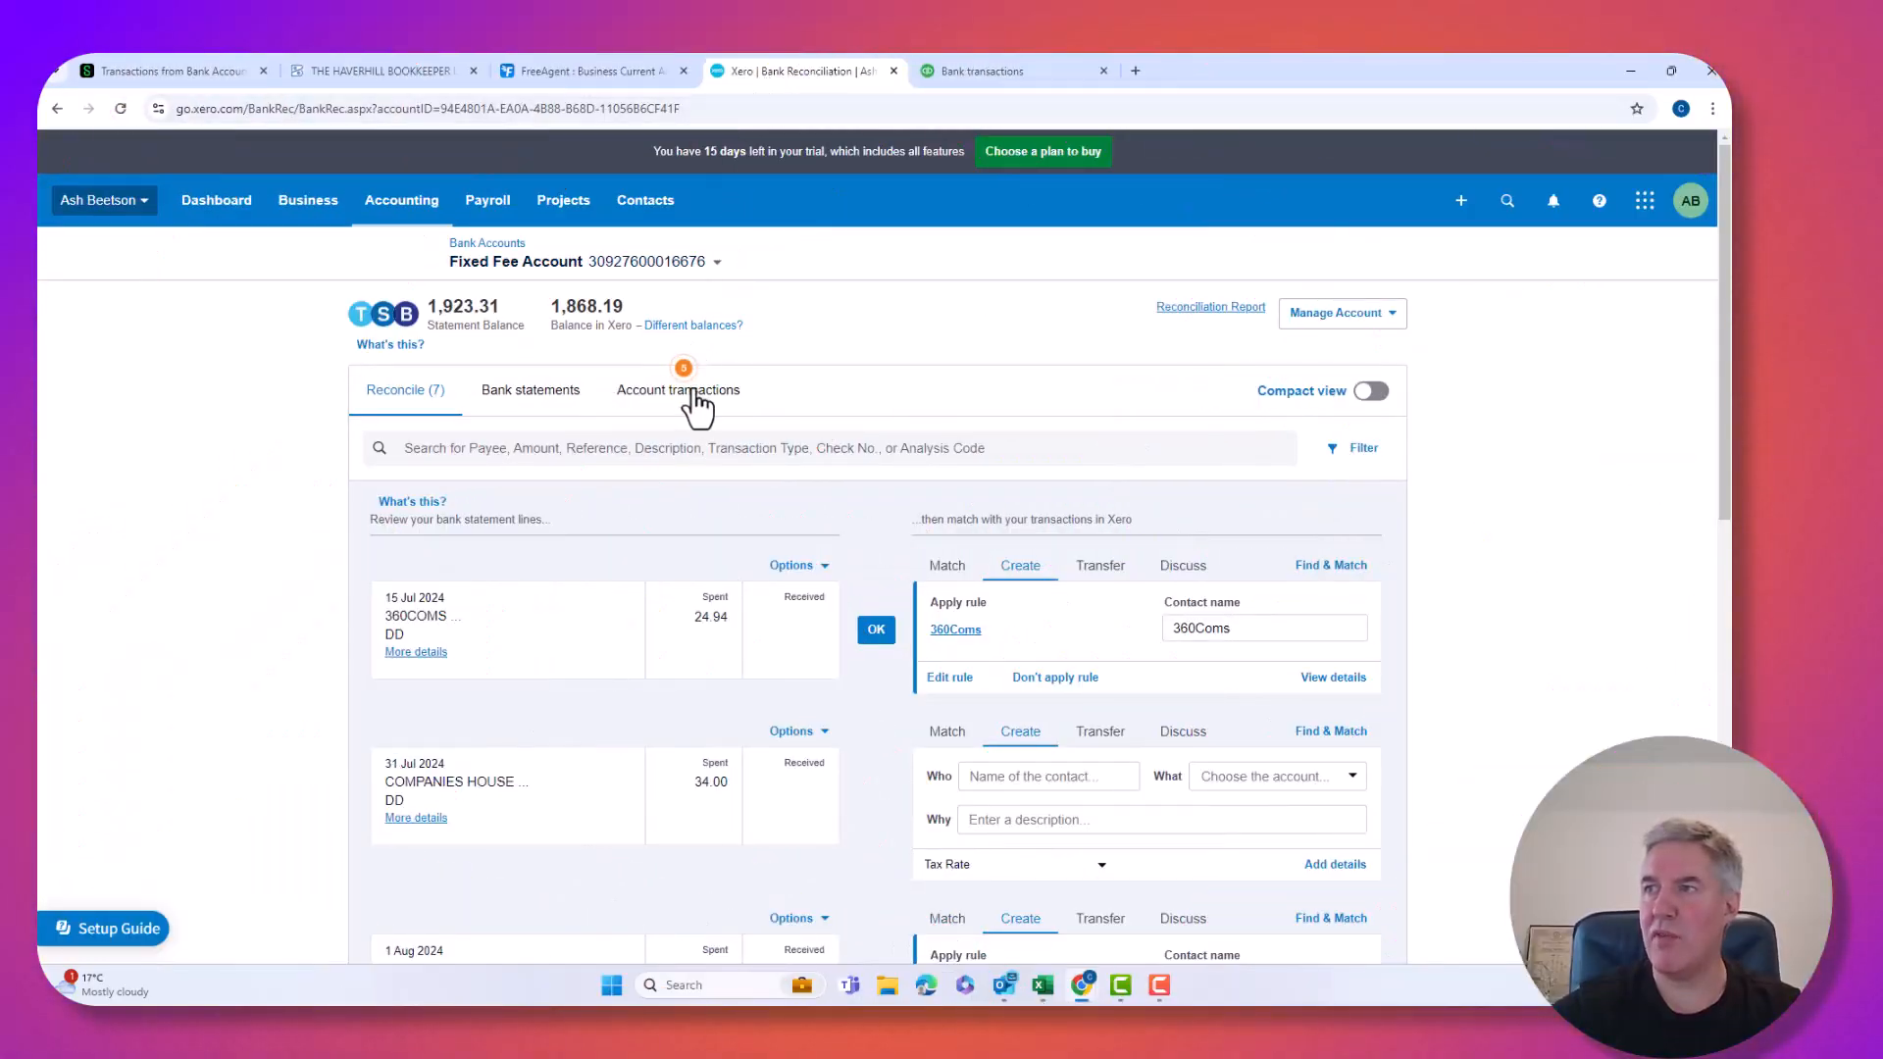
scroll(694, 404, "down", 3)
scroll(695, 408, "up", 3)
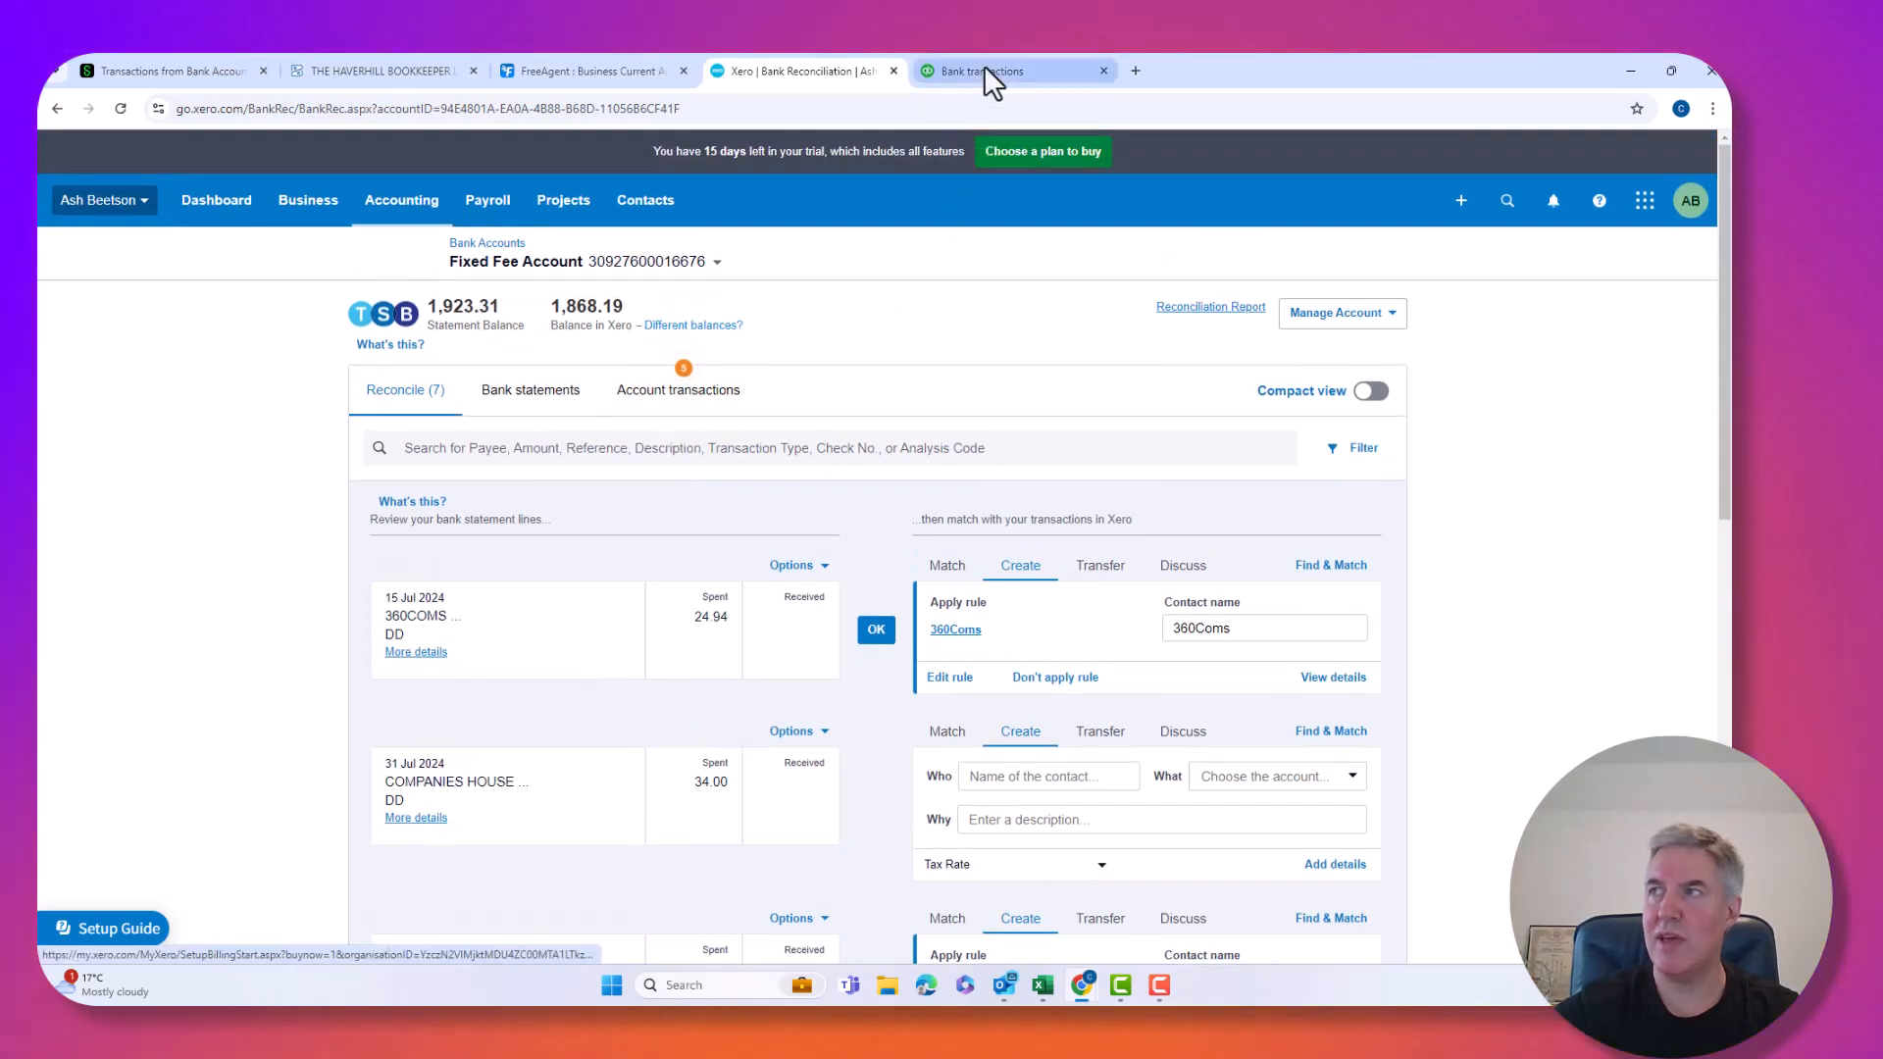
left_click(984, 71)
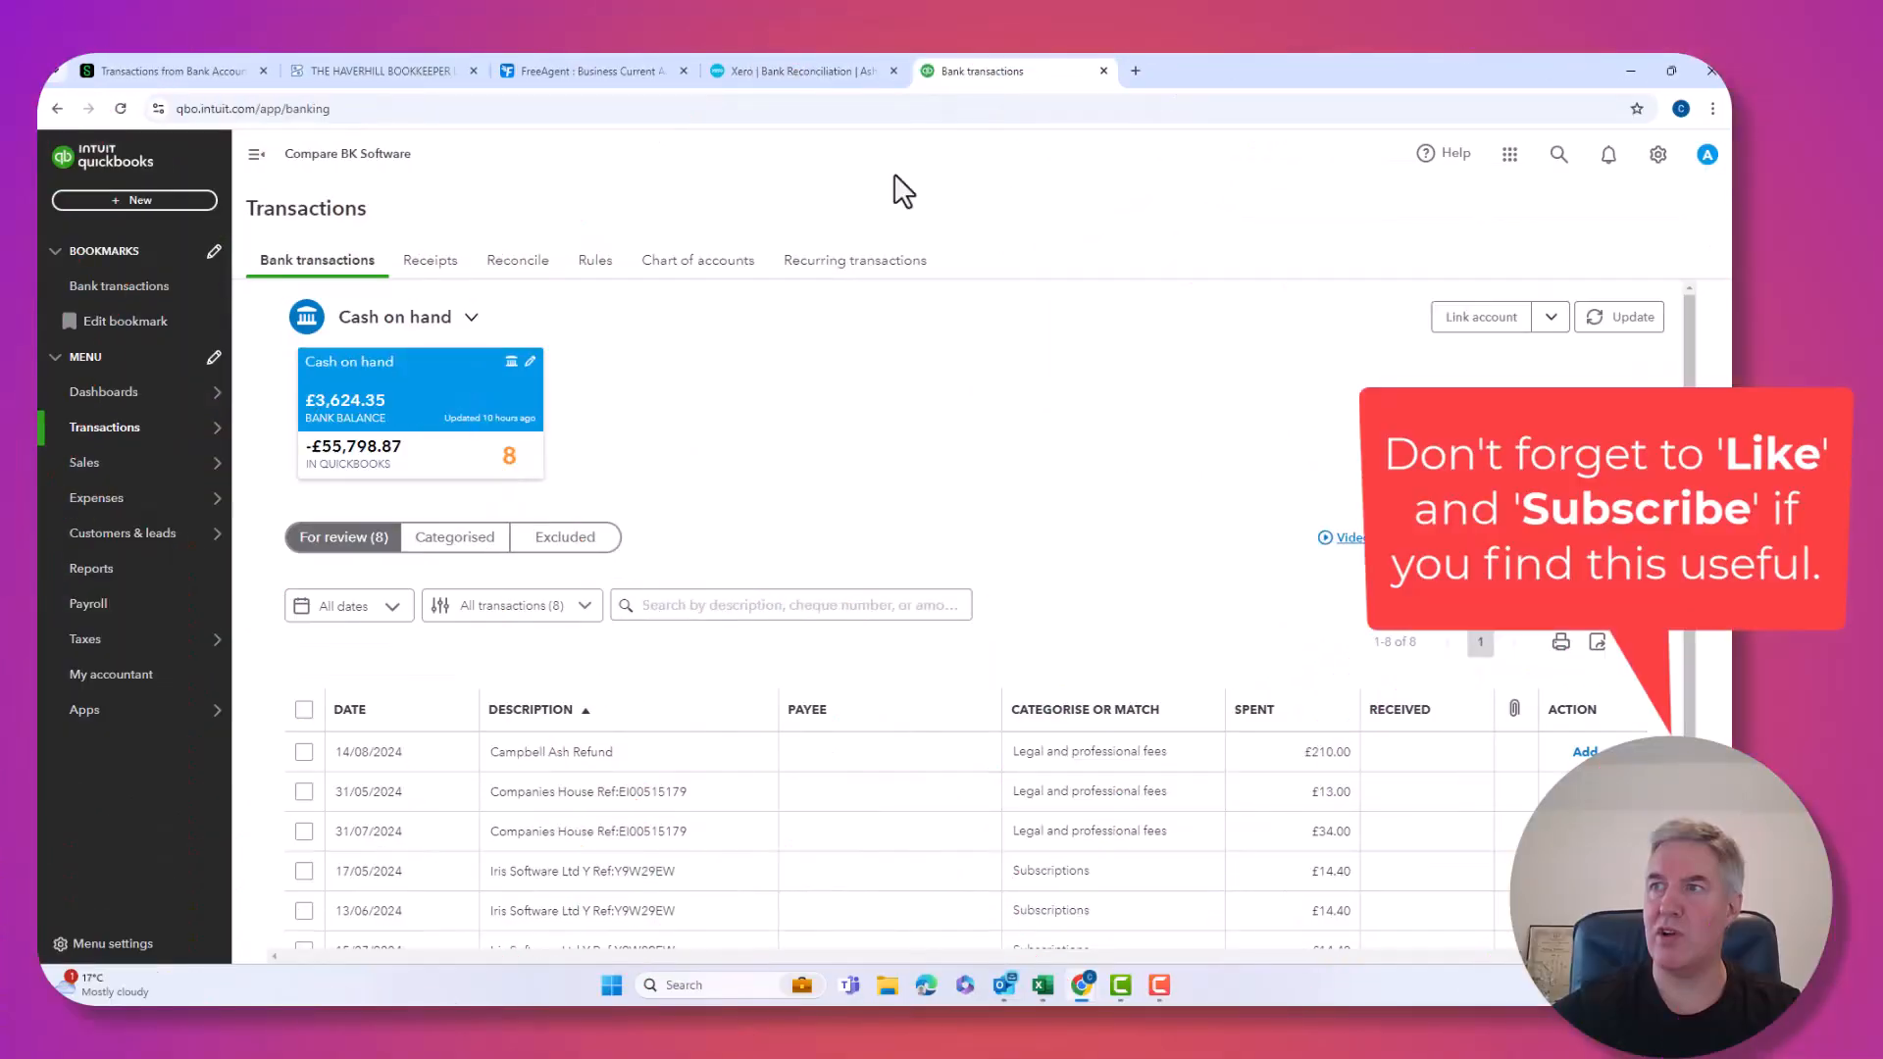